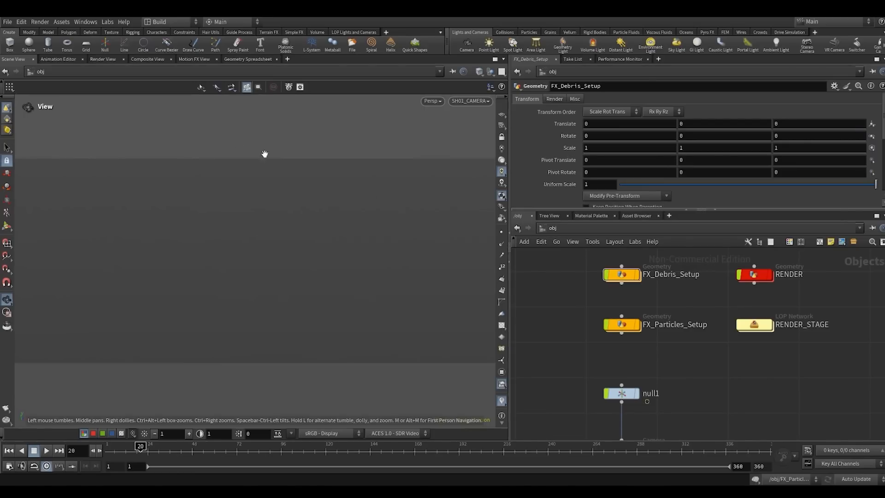
- Display FX_Particles_Setup in the viewport and examine the particle simulation from several angles
scroll(691, 343, "down", 3)
mouse_move(697, 347)
middle_mouse_down()
mouse_move(652, 339)
mouse_move(696, 350)
middle_mouse_up()
scroll(654, 339, "up", 1)
scroll(697, 353, "up", 1)
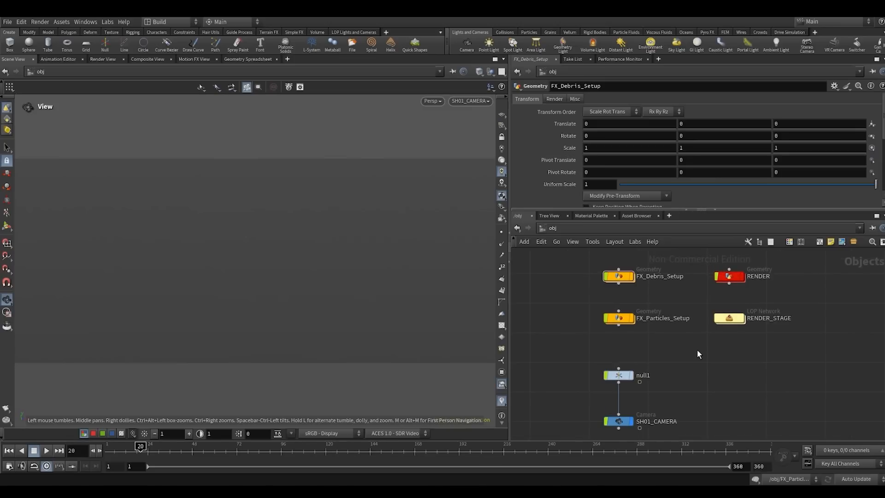
left_click_drag(570, 346, 651, 287)
key("r")
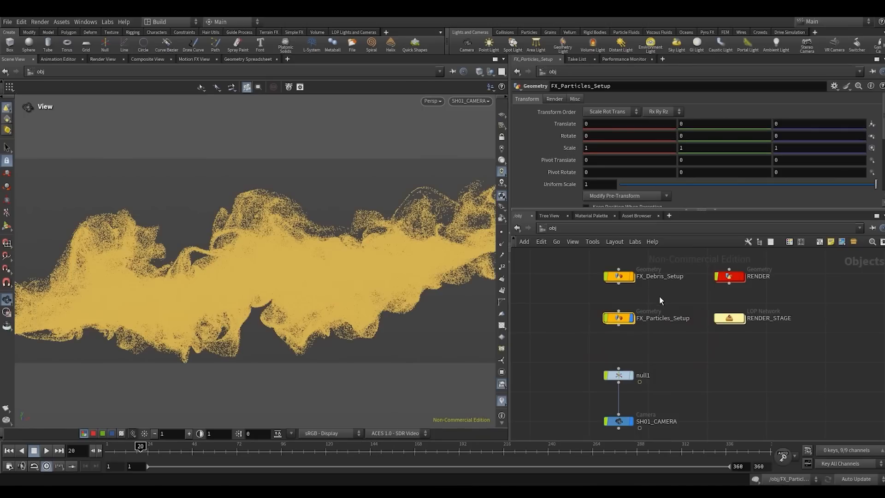
key("Escape")
left_click_drag(276, 287, 370, 231)
right_click_drag(370, 231, 370, 230)
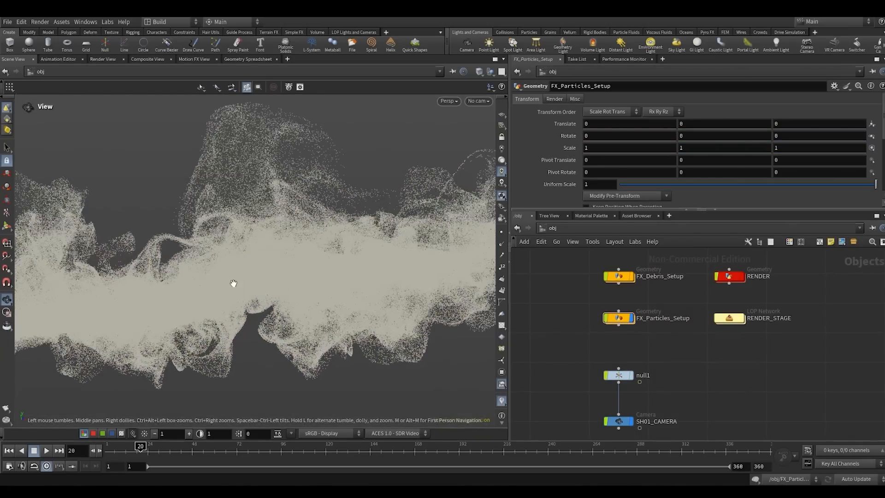
right_click_drag(233, 284, 394, 223)
right_click_drag(286, 263, 401, 205)
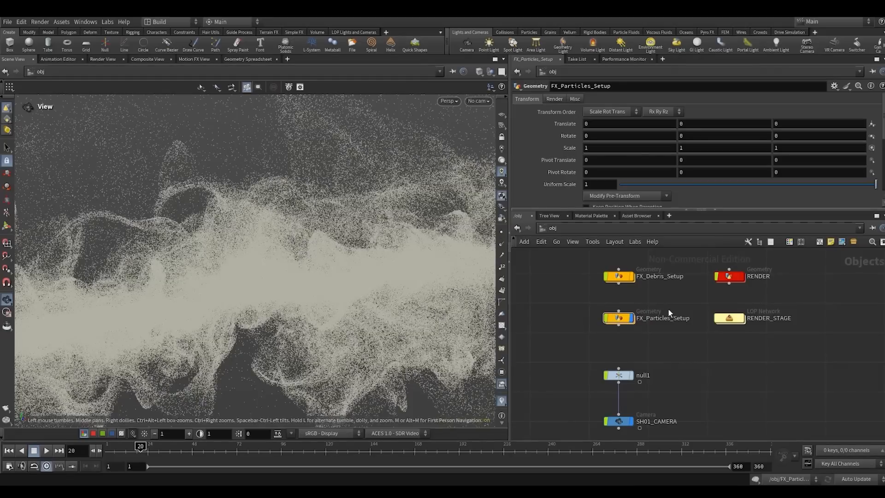
- Inspect the node info of Out_Particles_Sim inside FX_Particles_Setup, and return to the object level
double_click(618, 318)
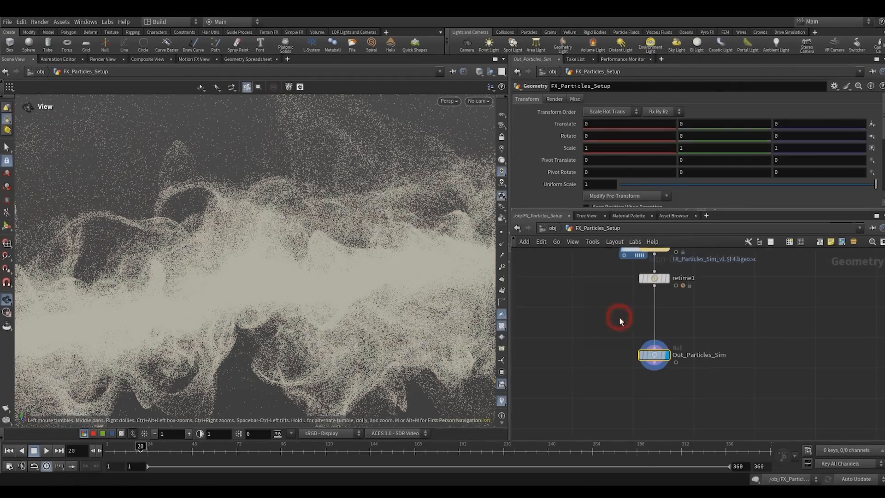
middle_click(659, 360)
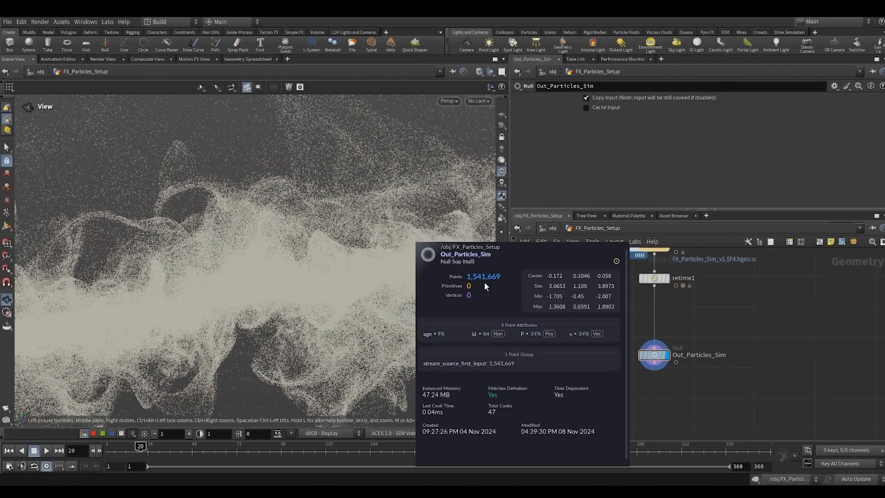
left_click(587, 316)
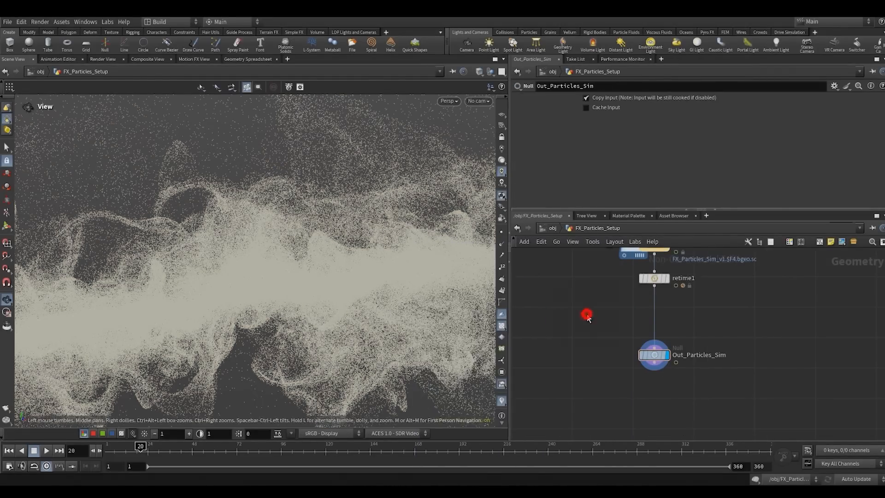
left_click(552, 228)
left_click(579, 316)
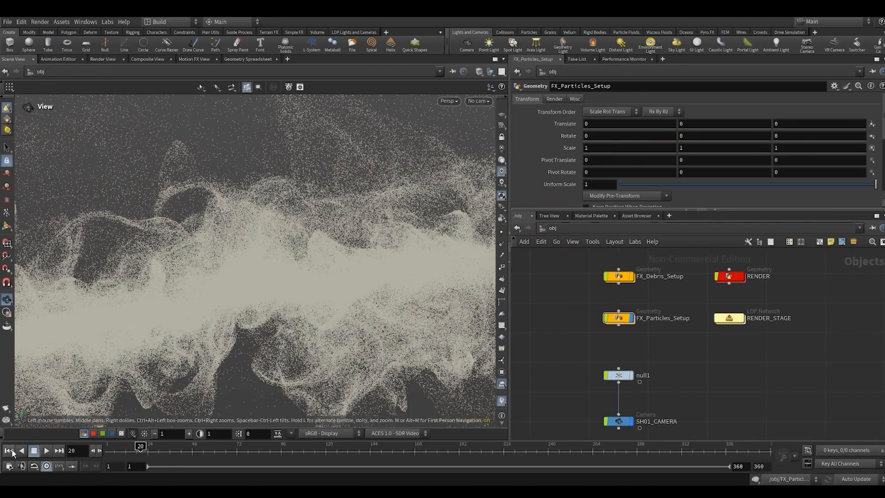
- Go to frame 1, display only FX_Debris_Setup through SH01_CAMERA, and examine the debris from other angles
key("ctrl+Up")
key("r")
left_click_drag(576, 304, 648, 262)
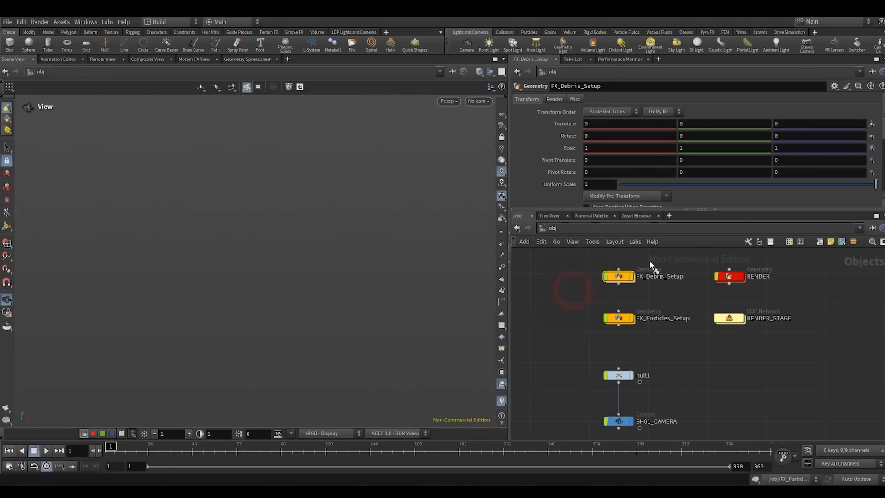
left_click(478, 101)
left_click(480, 144)
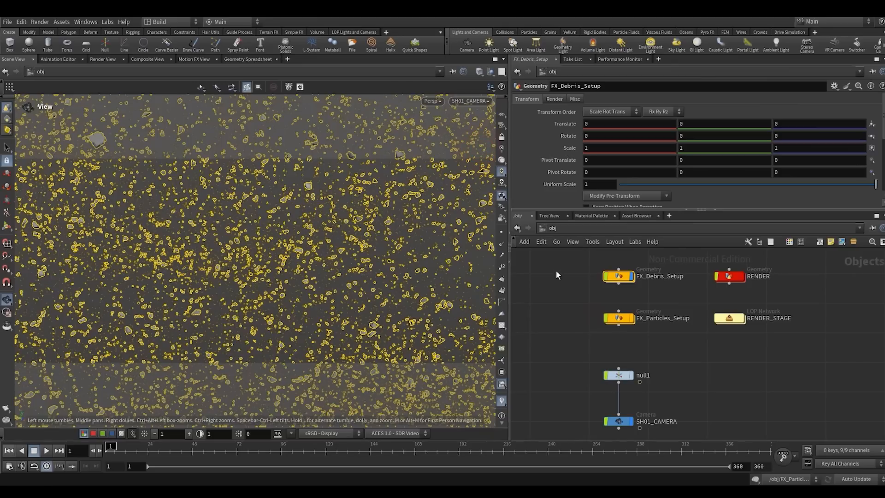
left_click(557, 279)
left_click_drag(251, 267, 279, 235)
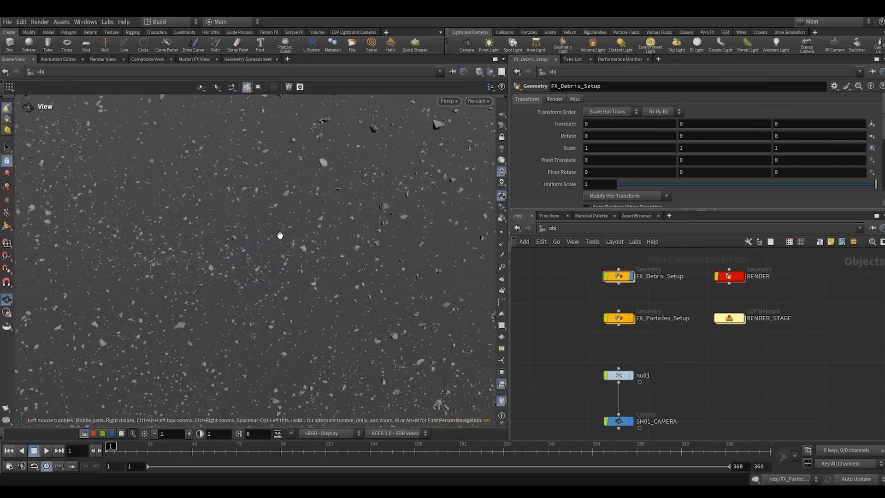
left_click_drag(222, 251, 239, 226)
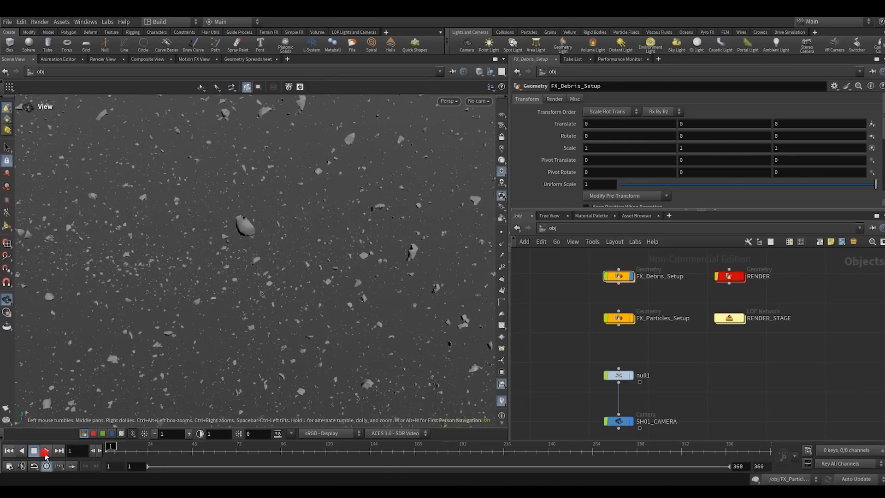
- Play the debris animation, look inside the FX_Debris_Setup network, and return to the object level at frame 1
left_click(45, 451)
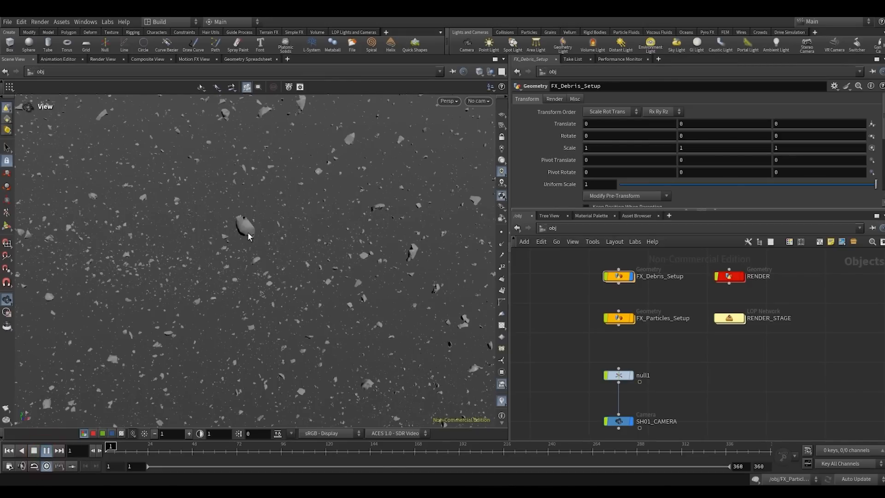
left_click(618, 277)
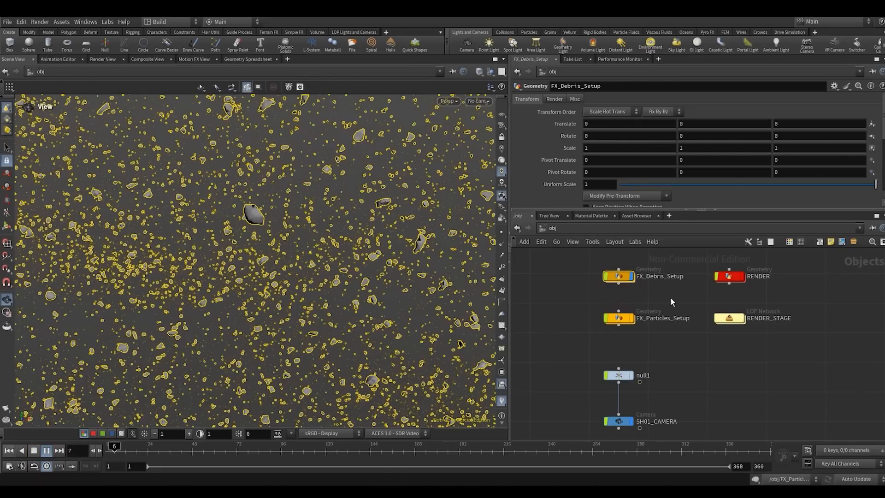
key("i")
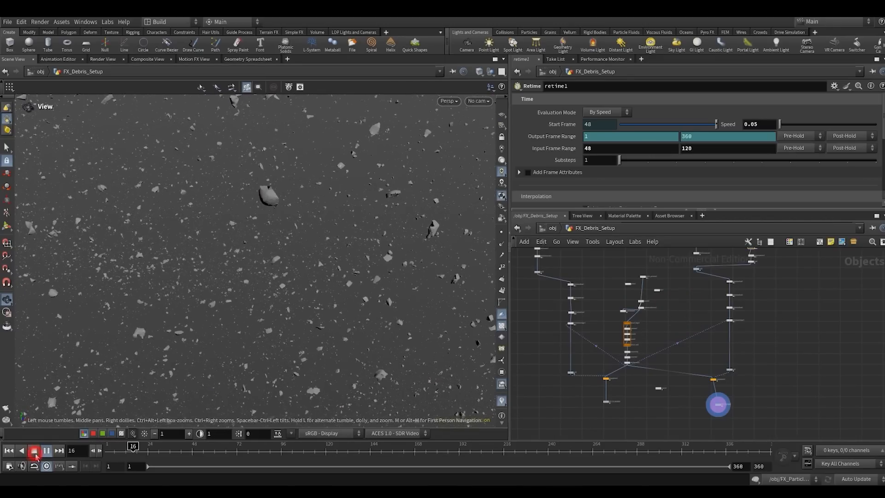
key("ctrl+Up")
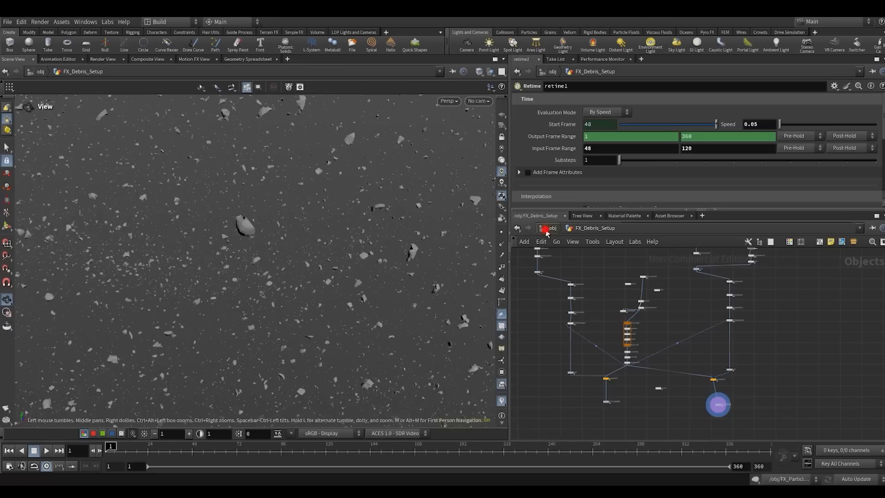
key("u")
- Open the RENDER_STAGE network and examine its node layout alongside the Karma render
double_click(727, 319)
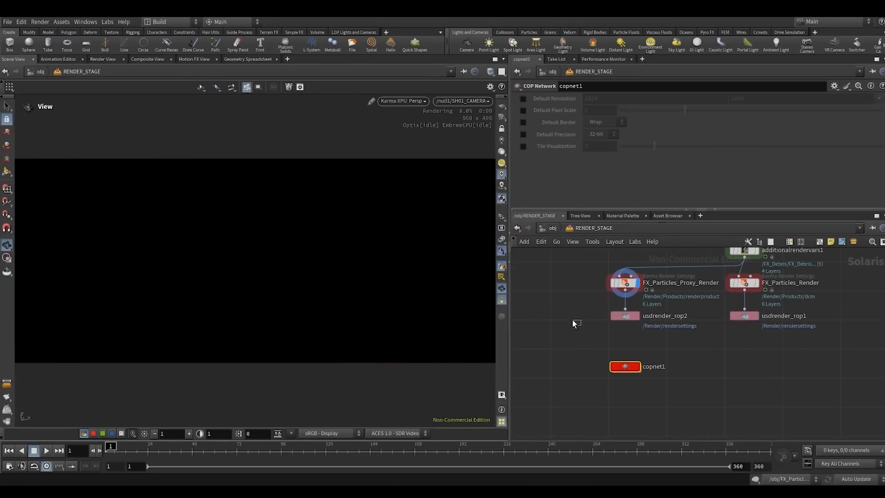
left_click(572, 320)
scroll(571, 318, "down", 5)
scroll(588, 371, "down", 2)
middle_click_drag(558, 298, 614, 348)
scroll(614, 348, "up", 1)
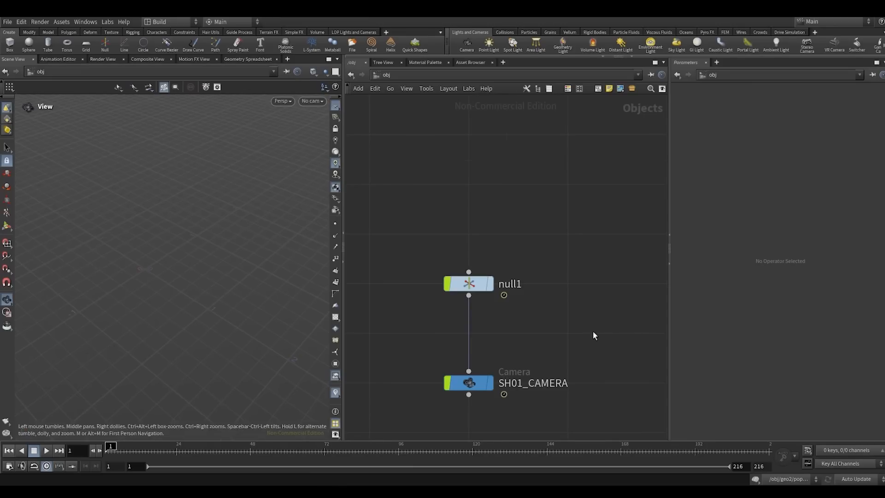
- Frame null1 and SH01_CAMERA in the viewport, play the camera animation, and rewind to frame 1
key("h")
left_click_drag(450, 375, 590, 183)
key("f")
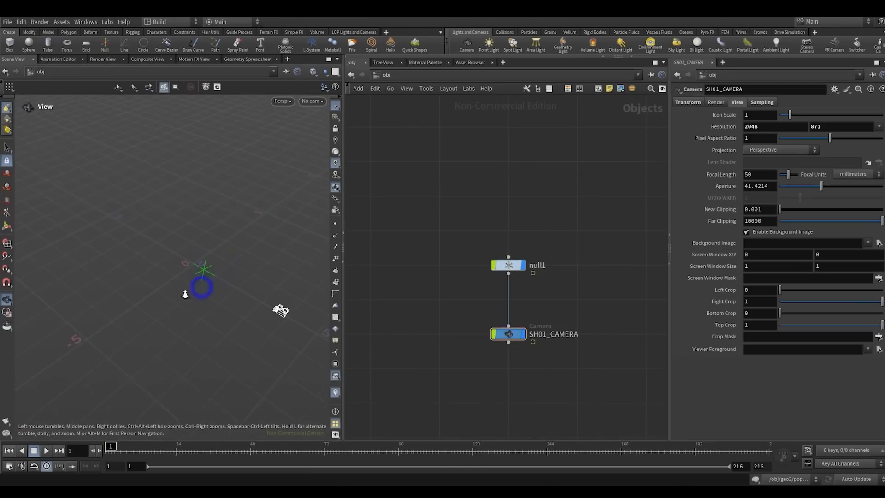
left_click_drag(206, 286, 111, 247)
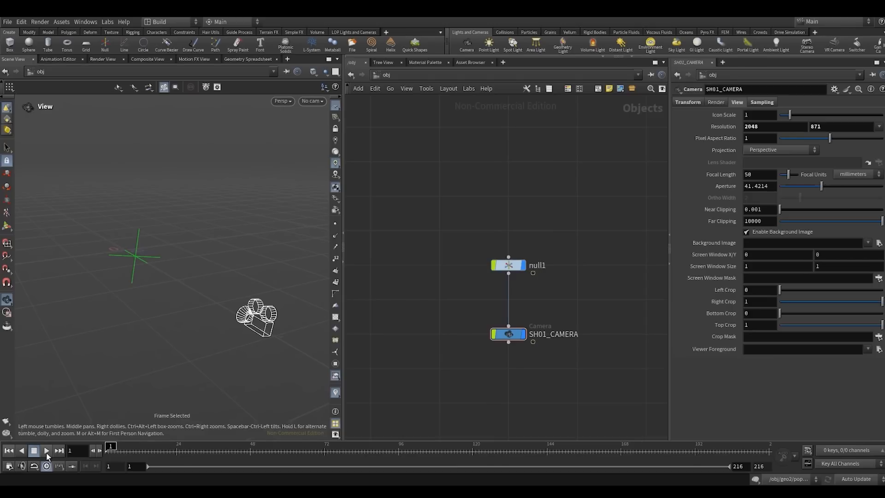
left_click(46, 451)
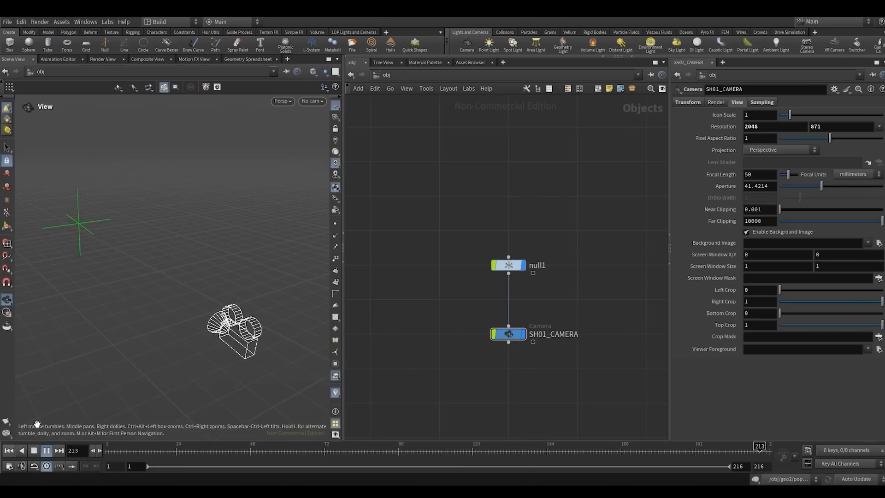
left_click(9, 450)
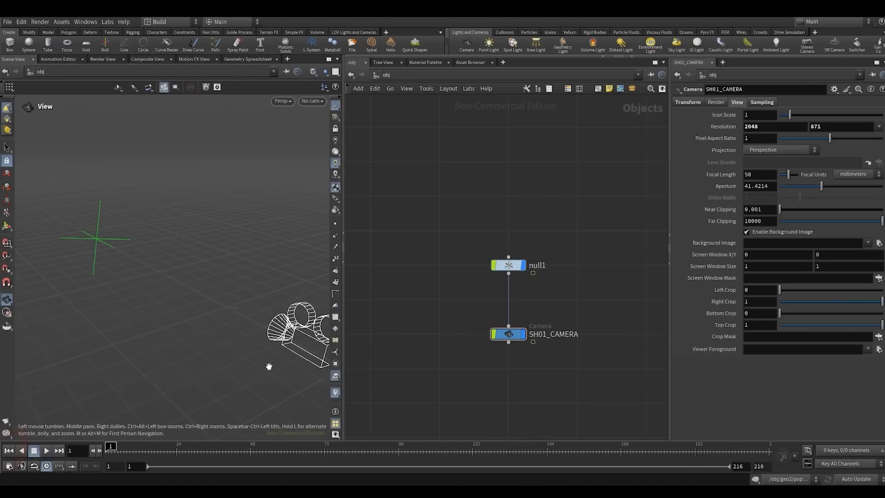
- Look through SH01_CAMERA while scrubbing the timeline, and return to frame 1 in the default perspective view
left_click(312, 101)
left_click(310, 140)
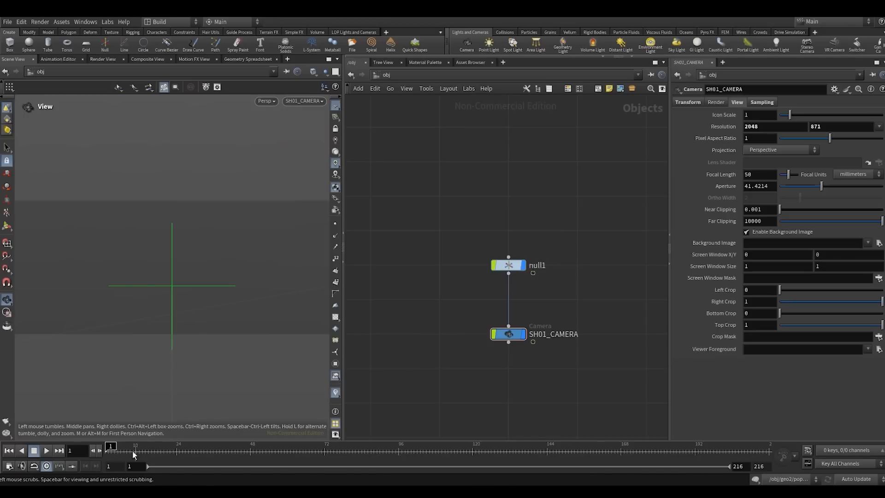
left_click_drag(134, 455, 303, 456)
left_click_drag(390, 460, 23, 454)
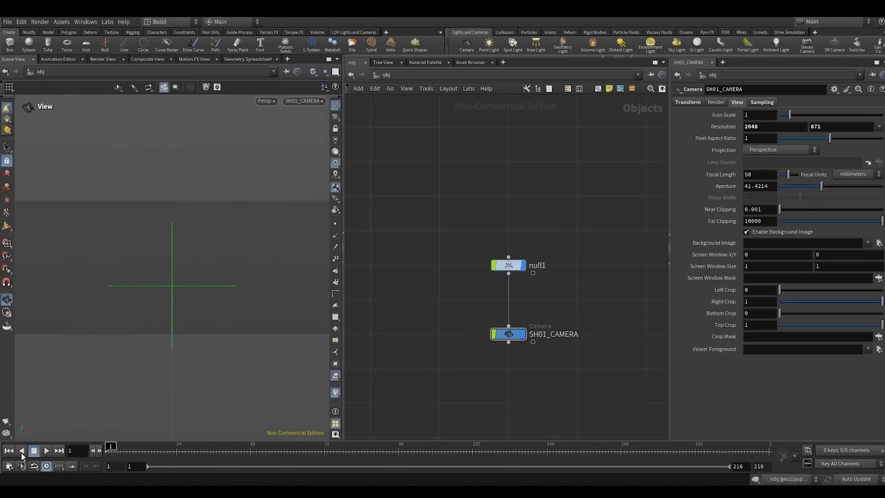
key("space+h")
- Hide null1 and SH01_CAMERA from the viewport by turning off their display flags
left_click_drag(434, 358, 553, 237)
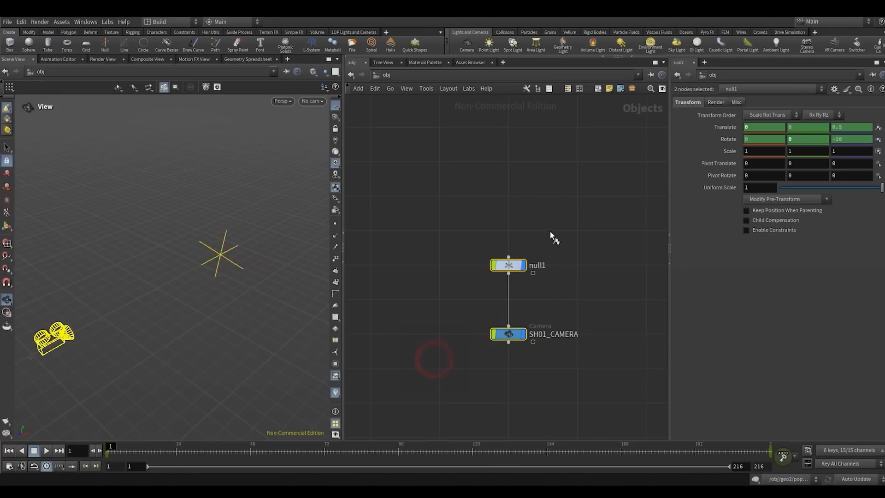
left_click(522, 265)
left_click(523, 208)
- Add a Geometry object above null1 and name it FX_Particles_Setup
key("Tab")
type("g")
key("Return")
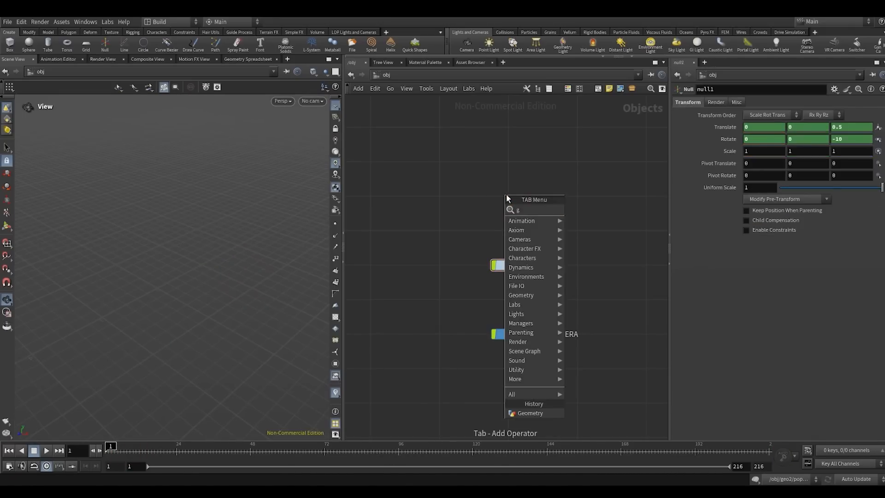
left_click(507, 196)
double_click(534, 197)
type("F")
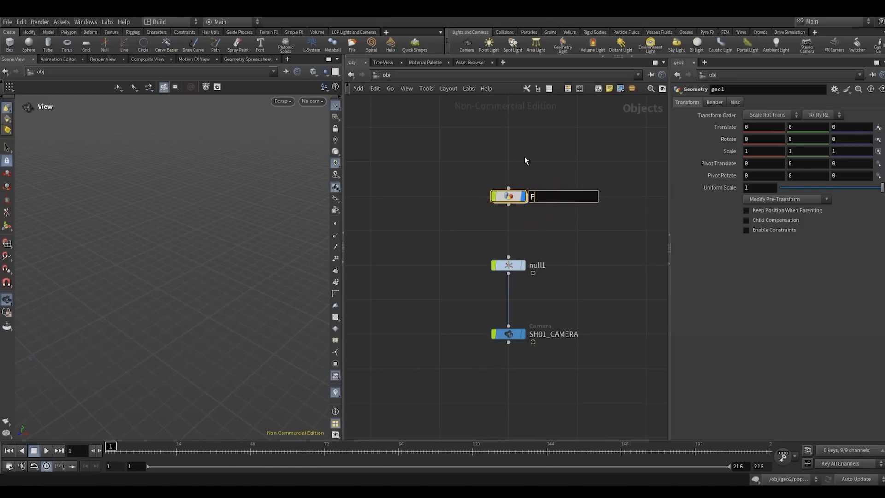
type("X_Particles_Setup")
key("Return")
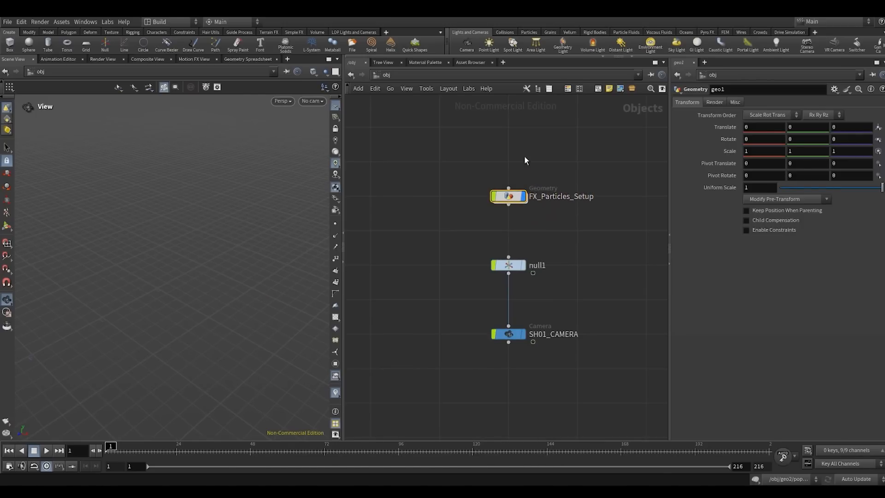
- Color the FX_Particles_Setup node orange
key("c")
left_click(657, 387)
key("c")
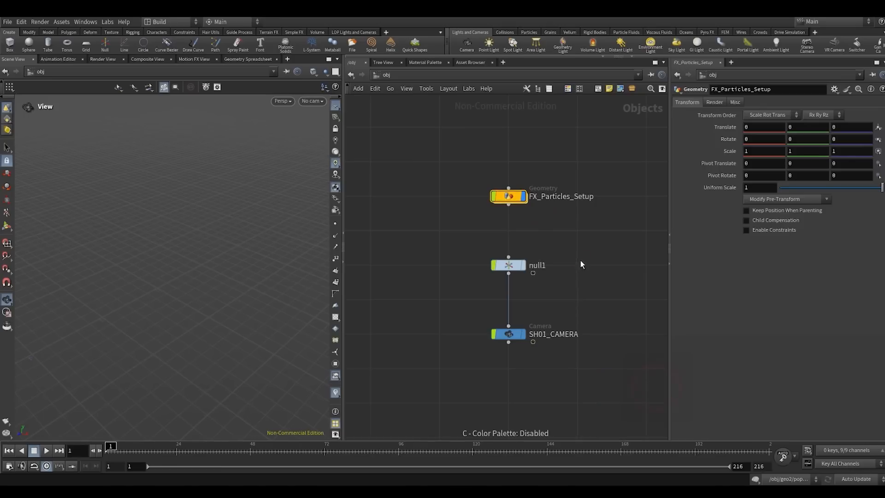
- Add a Grid node inside the FX_Particles_Setup network
double_click(508, 196)
key("Tab")
type("gr")
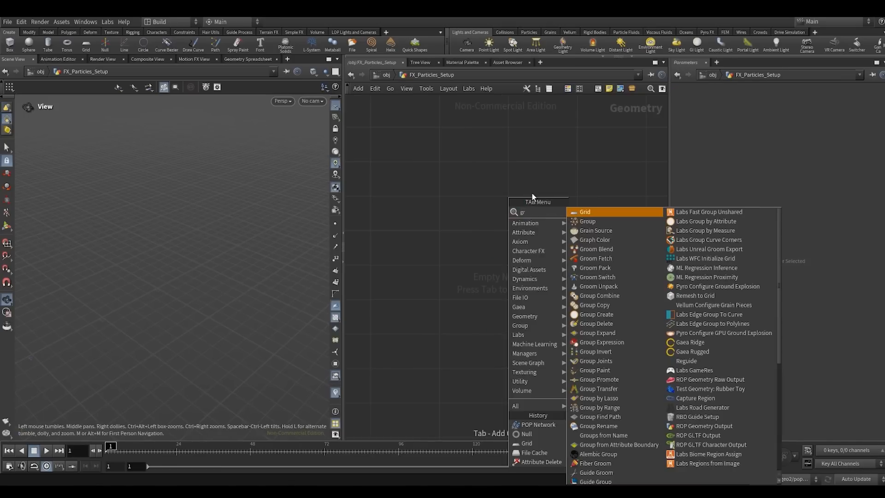
key("Return")
left_click(508, 194)
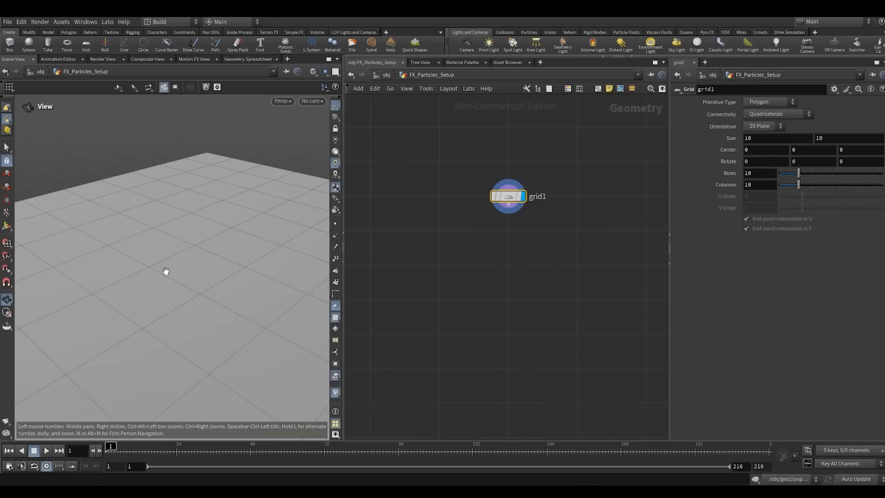
mouse_move(166, 271)
right_mouse_down()
mouse_move(130, 282)
mouse_move(164, 275)
right_mouse_up()
mouse_move(189, 265)
left_mouse_down()
mouse_move(172, 261)
mouse_move(179, 266)
left_mouse_up()
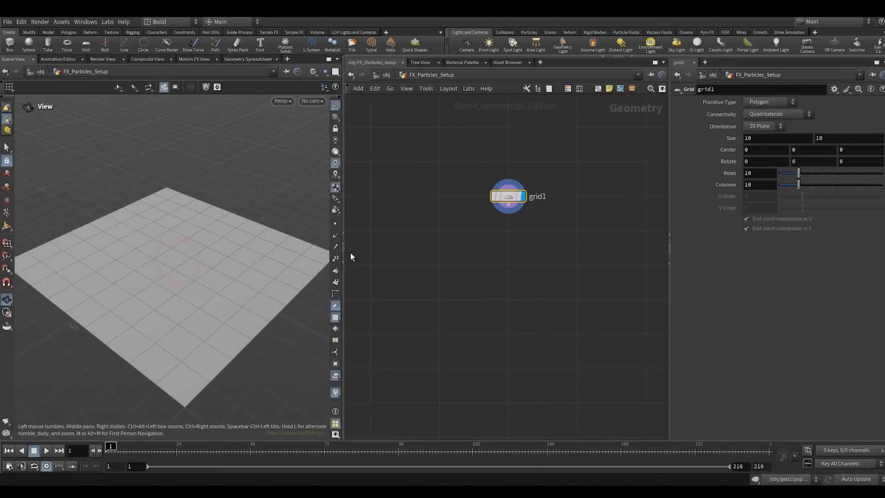
- Set the grid's size to 2 by 3 and frame it in the viewport
left_click_drag(508, 205, 510, 252)
left_click(460, 244)
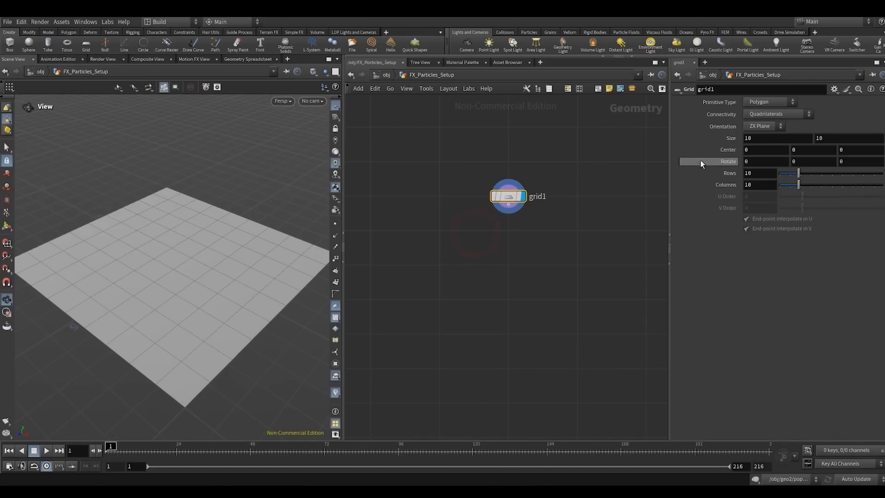
type("2")
key("Tab")
type("3")
left_click(590, 137)
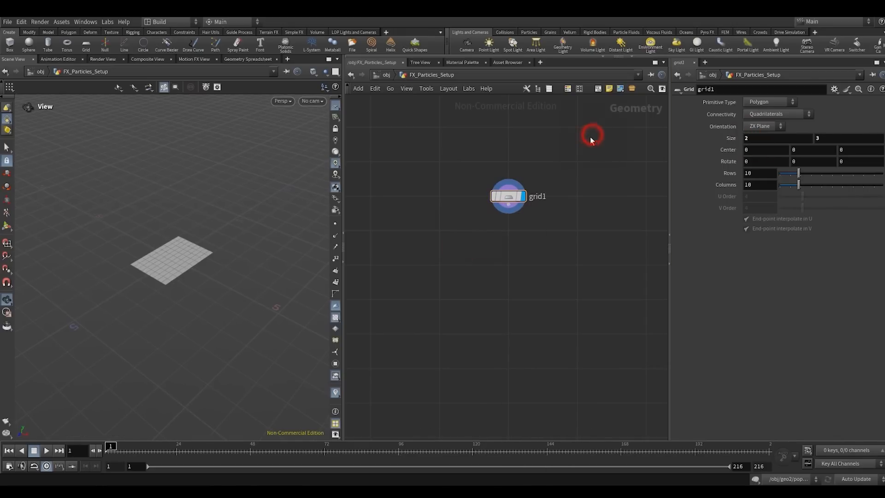
key("space+f")
mouse_move(177, 270)
left_mouse_down()
mouse_move(283, 271)
mouse_move(167, 269)
left_mouse_up()
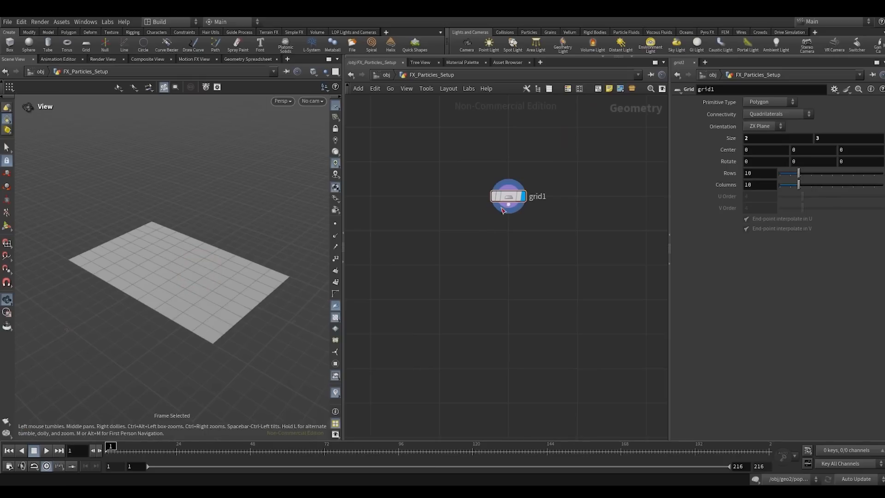
- Add a Null node fed by grid1, make it the displayed node, and name it Out_source_geo
left_click_drag(503, 209, 507, 255)
left_click(507, 259)
type("null")
key("Return")
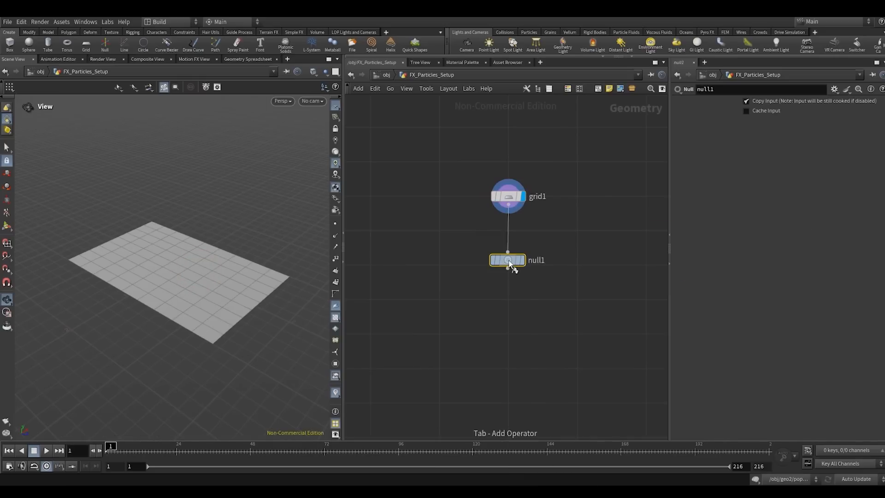
left_click(508, 265)
double_click(536, 265)
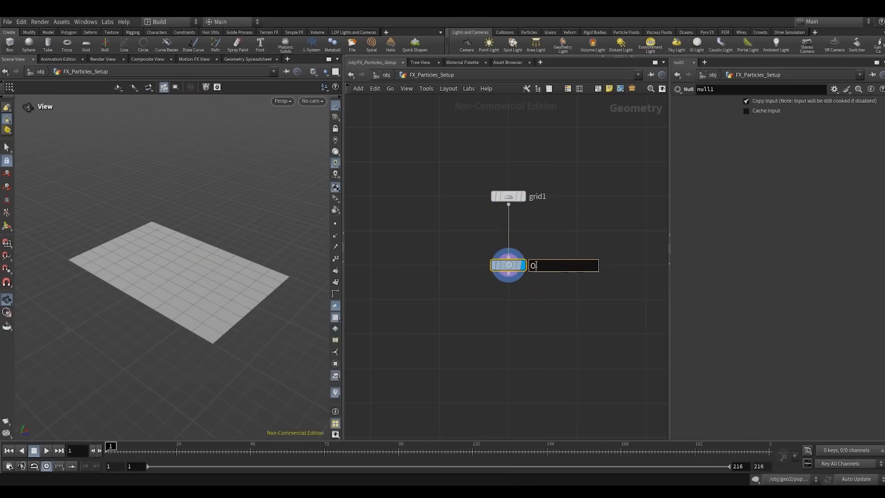
type("Out_source_geo")
key("Return")
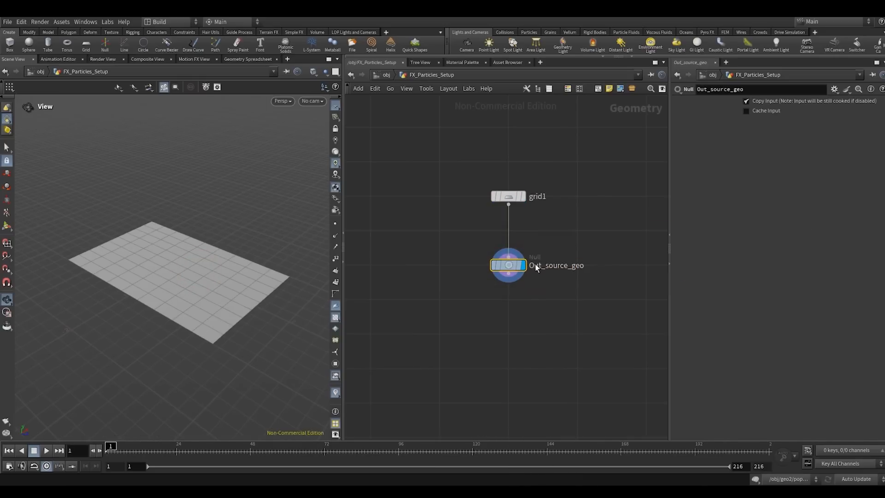
- Add a POP Network node below Out_source_geo and open its internal dynamics network
key("Tab")
type("popnet")
key("Return")
left_click(507, 330)
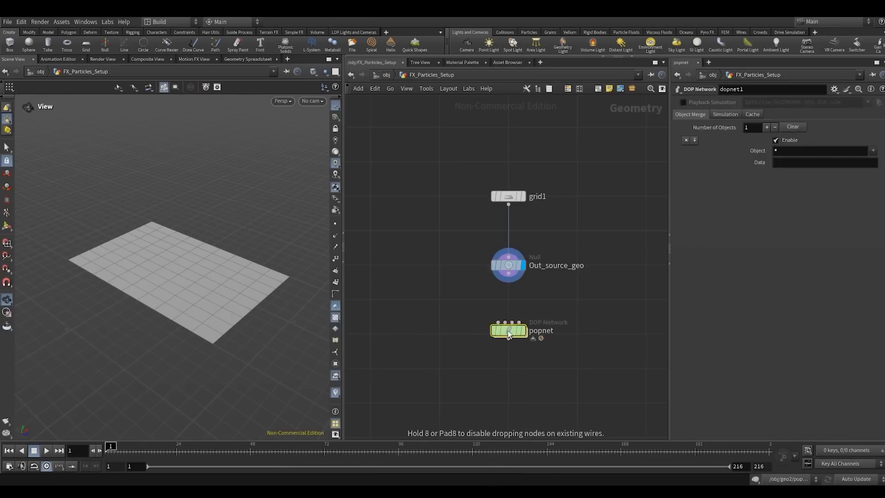
key("Return")
middle_click_drag(453, 215, 444, 298)
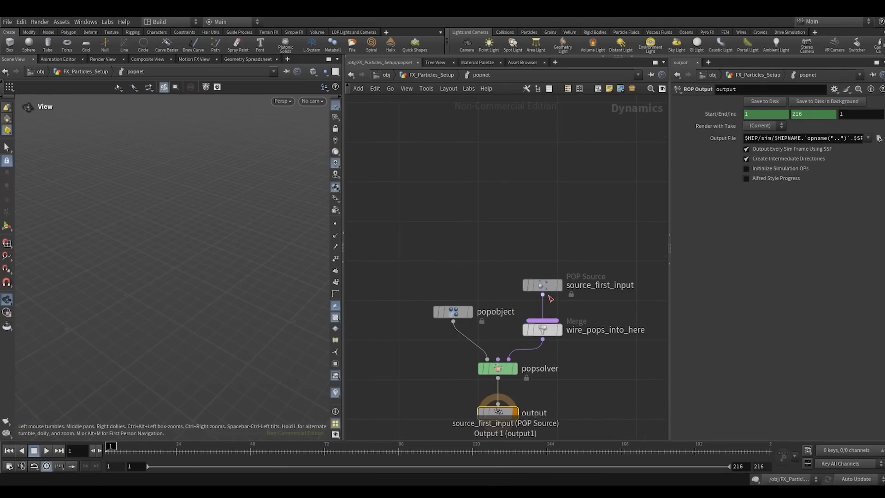
- Move source_first_input higher above the merge and source its geometry through Use Parameter Values from ../../Out_source_geo/
left_click_drag(546, 286, 545, 200)
left_click_drag(495, 233, 572, 179)
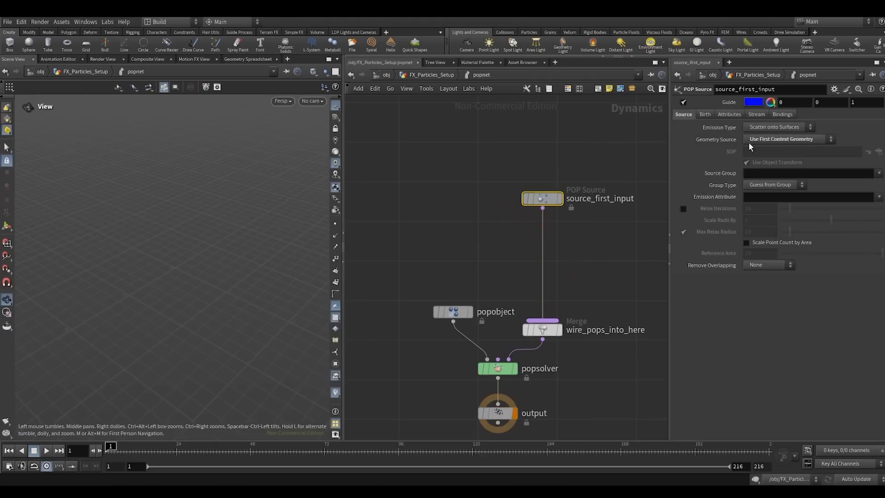
left_click(762, 137)
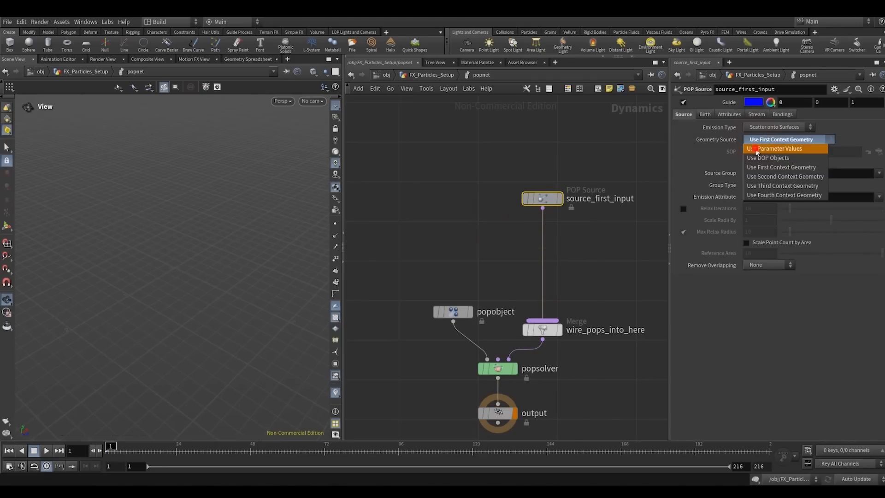
left_click(756, 152)
left_click(756, 151)
type(".")
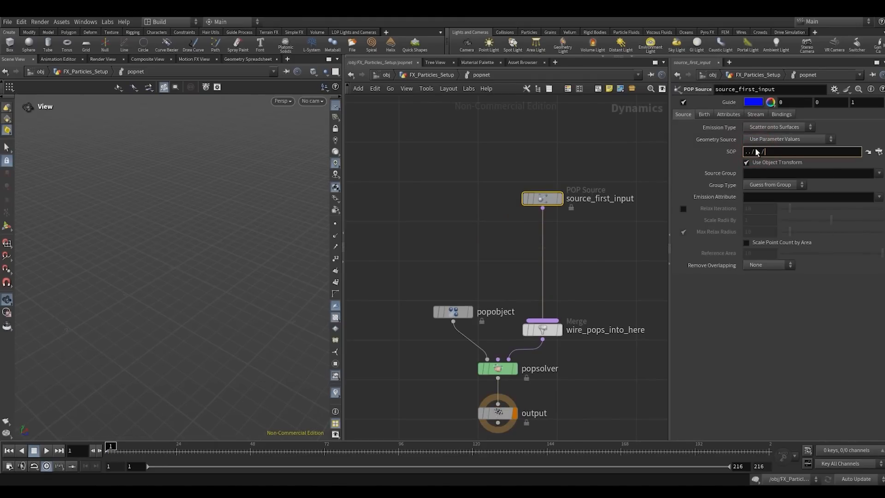
type("./../")
key("Return")
key("Return")
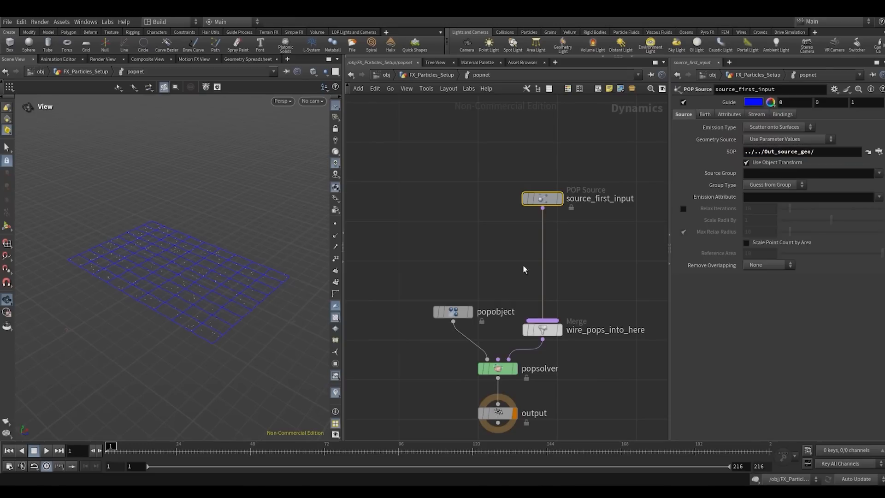
- Play the particle simulation to check the emission from the grid surface, and stop it
left_click_drag(464, 246, 617, 153)
left_click(51, 450)
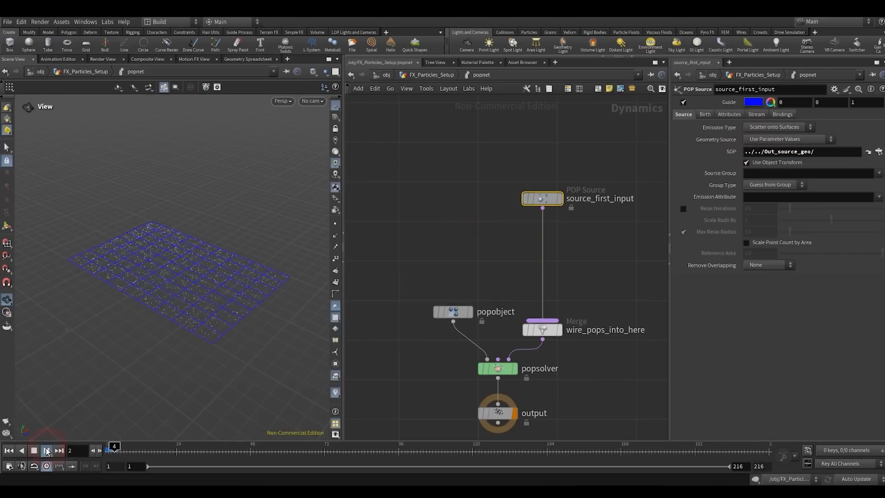
scroll(249, 241, "up", 2)
scroll(250, 242, "up", 2)
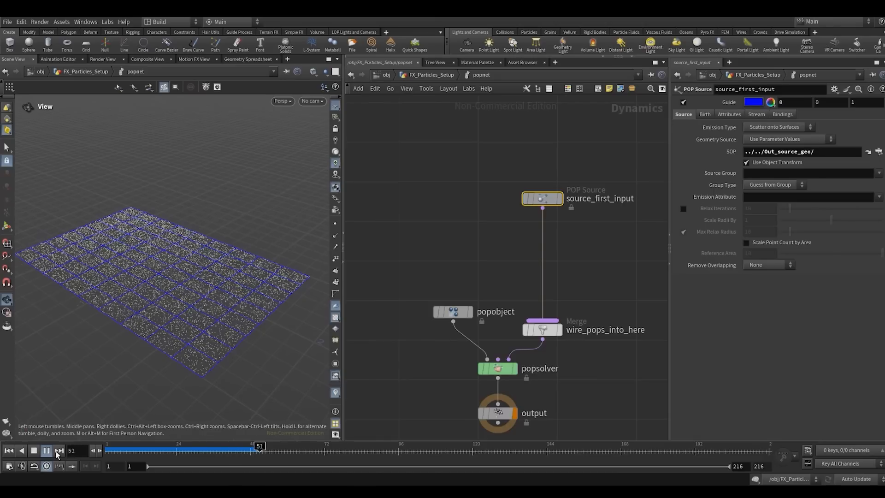
left_click(34, 451)
- Turn off the guide on source_first_input and set its constant birth rate to 500000
left_click(683, 102)
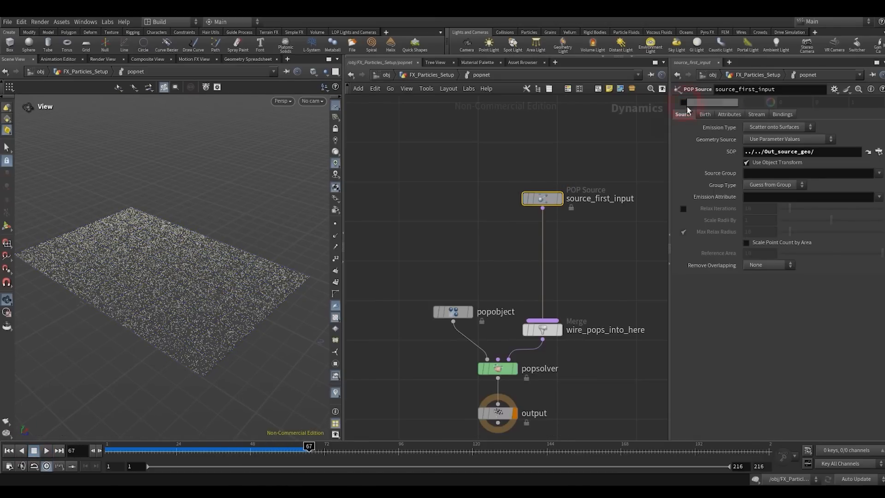
left_click(703, 115)
left_click(759, 163)
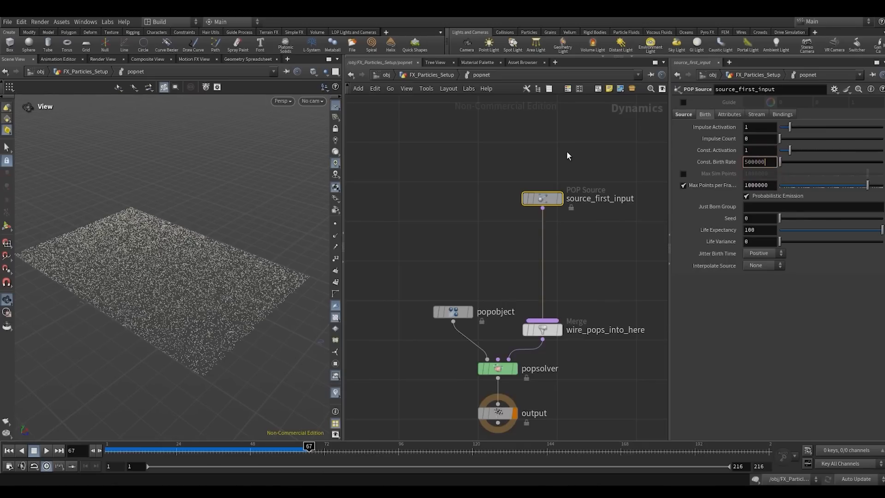
type("500000")
key("Return")
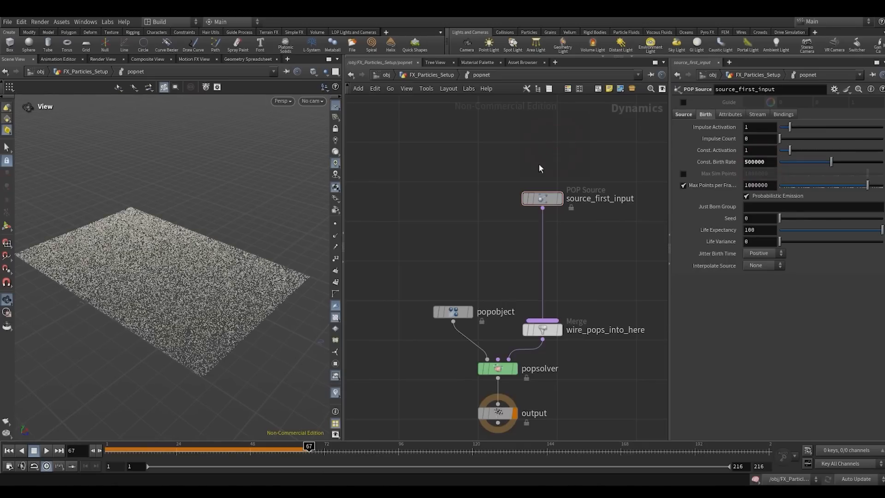
- Replay the simulation from the first frame to check the denser emission, and return to frame 1
left_click(8, 450)
left_click(46, 450)
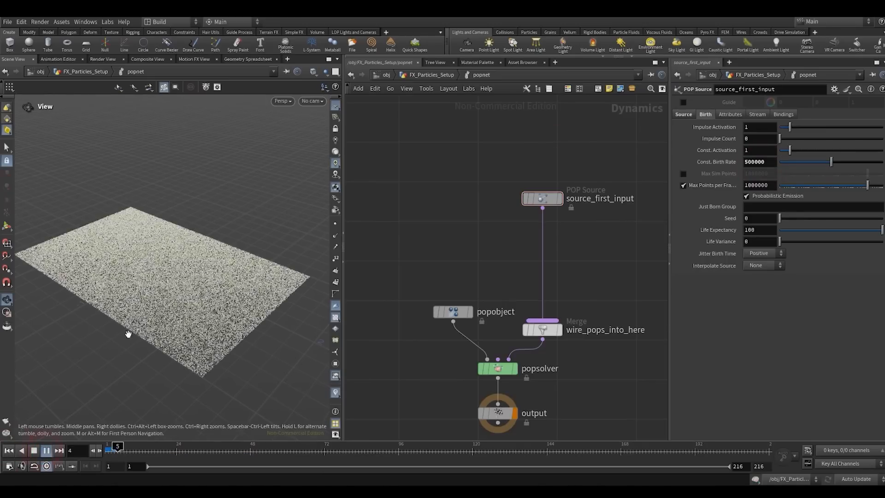
scroll(207, 247, "up", 5)
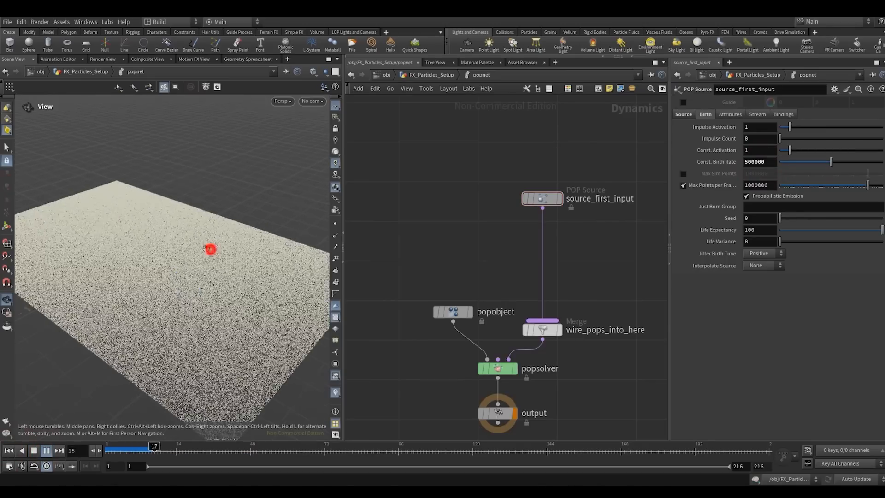
left_click(9, 450)
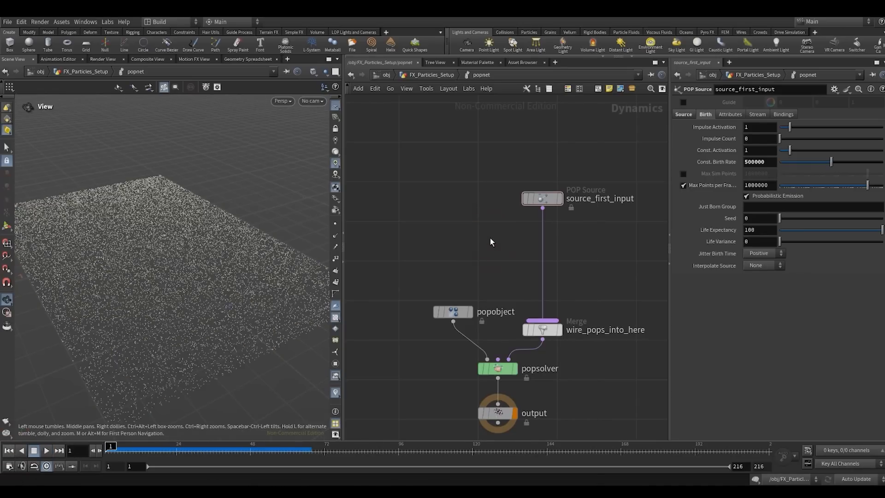
- Insert a POP Force node between source_first_input and wire_pops_into_here, with a noise amplitude of 0.5
key("Tab")
type("popforce")
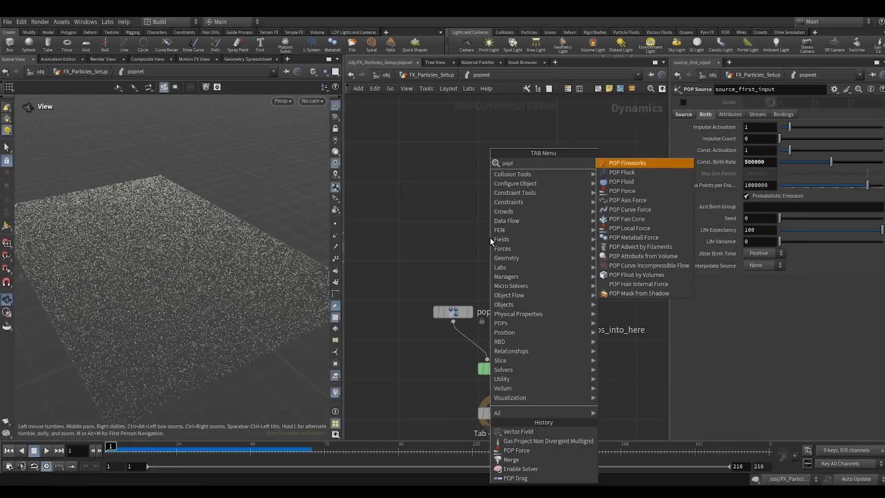
key("Return")
left_click(491, 237)
left_click_drag(490, 241, 542, 255)
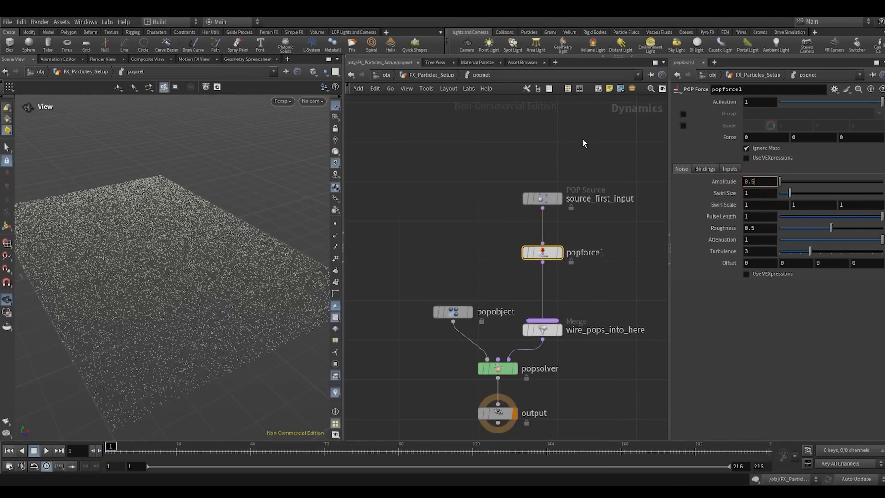
key("Return")
- Play and scrub the simulation to examine how the POP Force noise displaces the particles
left_click(47, 450)
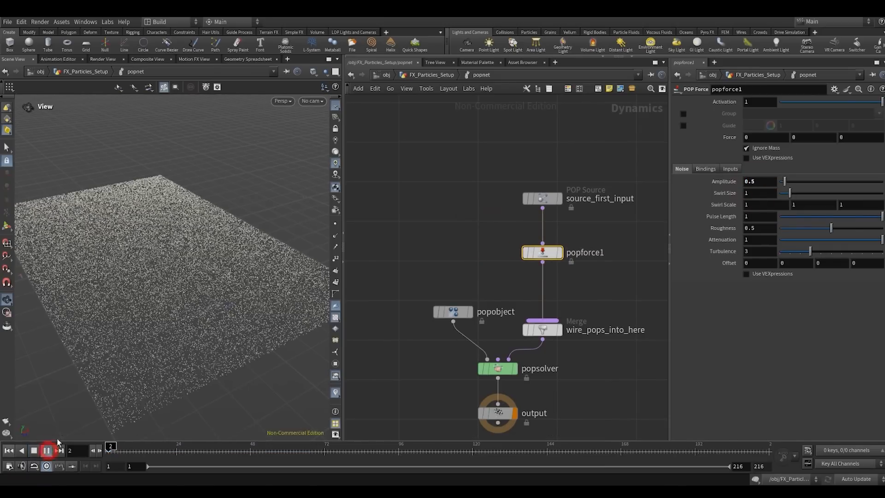
left_click_drag(190, 282, 221, 263)
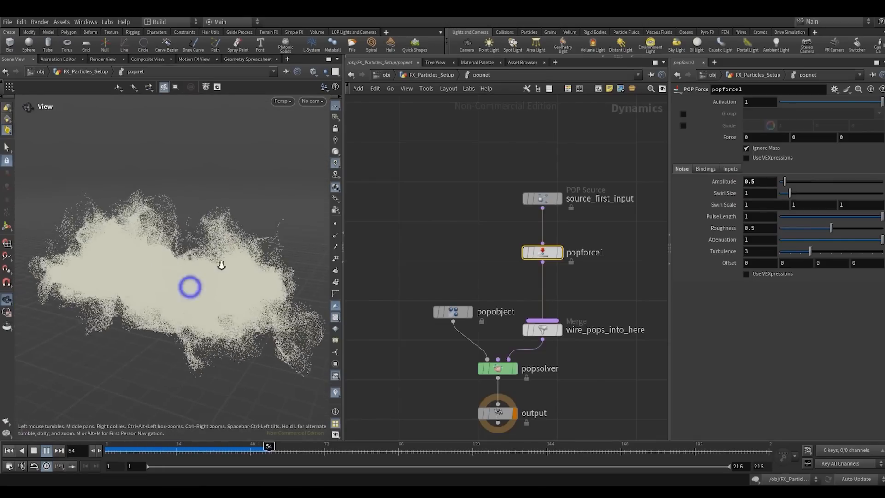
scroll(187, 274, "up", 2)
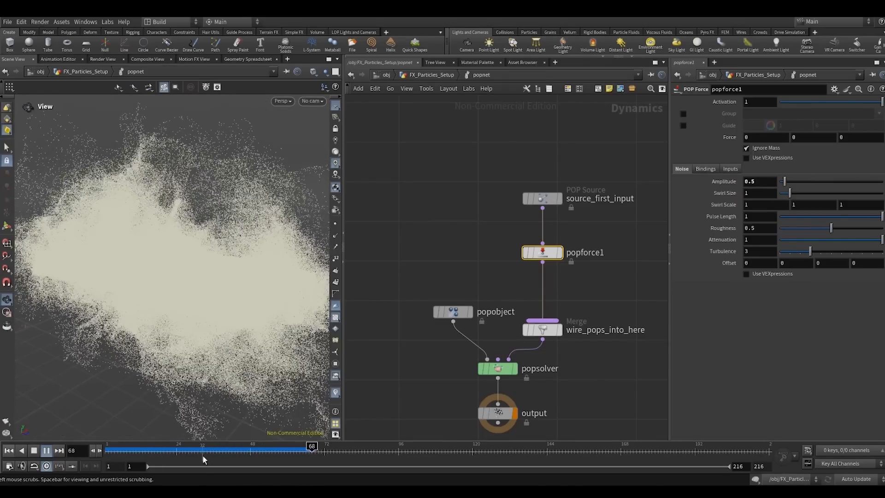
left_click_drag(181, 454, 251, 458)
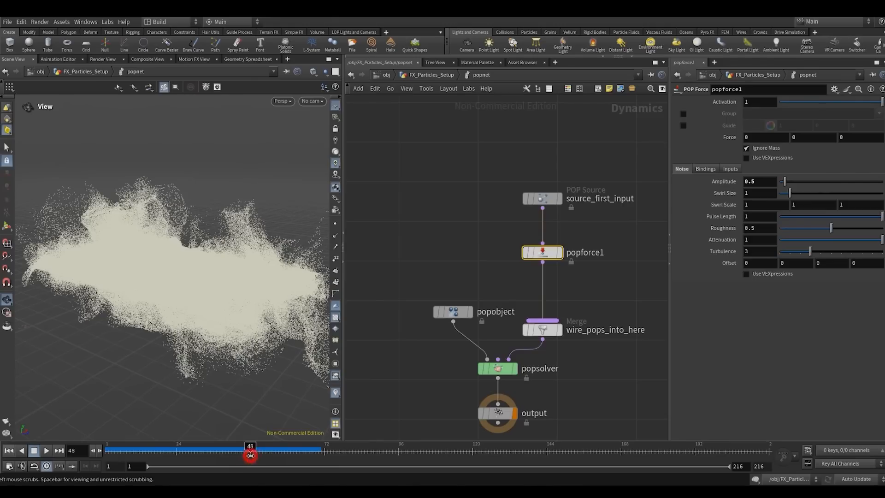
left_click_drag(250, 455, 191, 455)
left_click(176, 318)
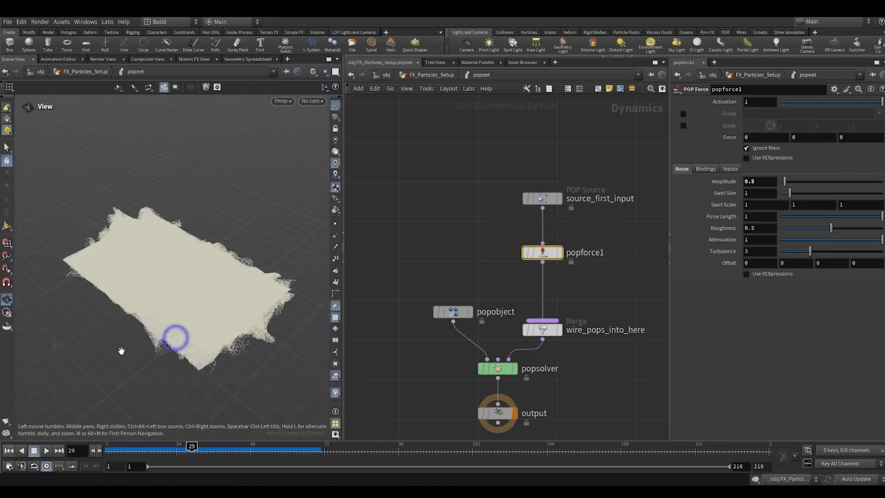
left_click(46, 450)
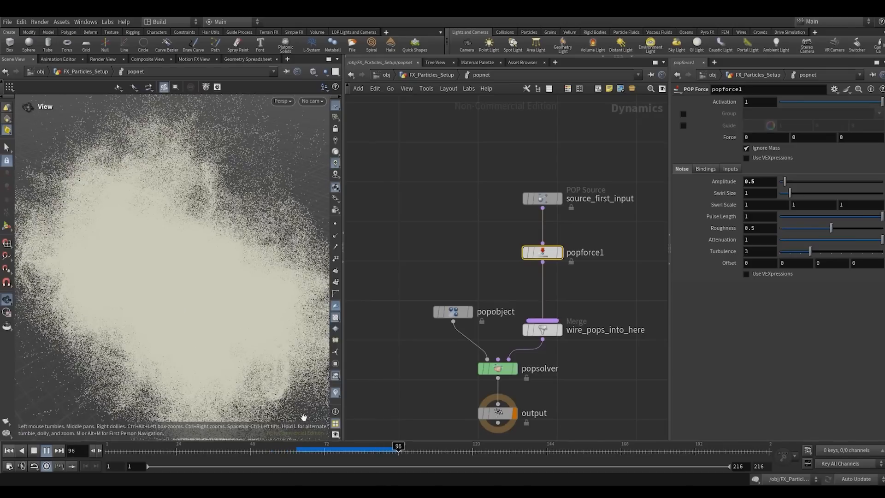
left_click(33, 450)
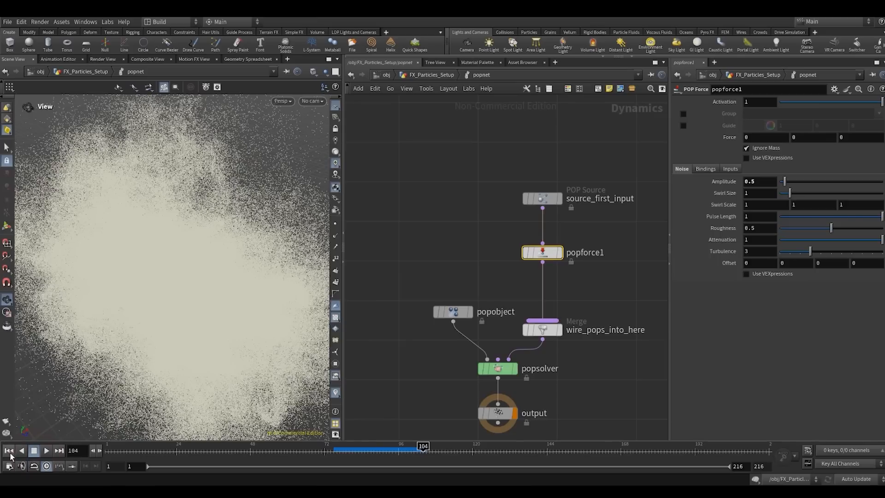
- Restart the simulation from the first frame and study the spreading particle cloud from different angles
left_click(9, 451)
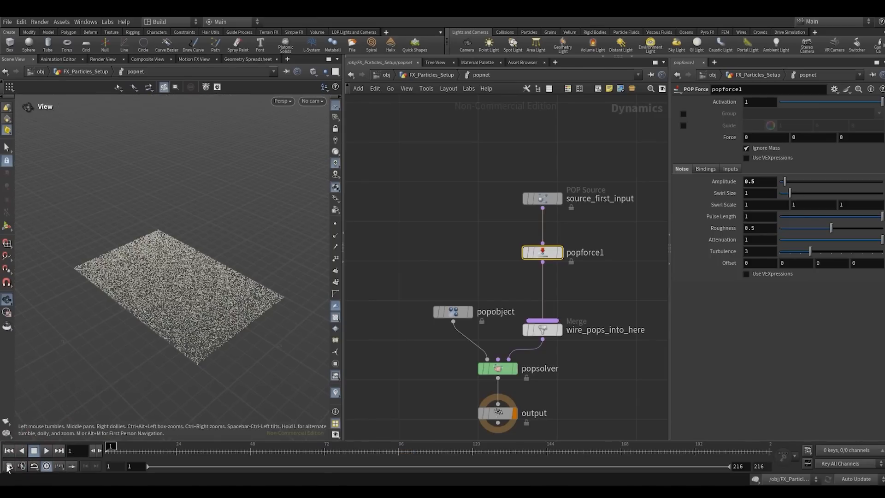
left_click(46, 450)
left_click(193, 311)
left_click_drag(225, 318, 188, 319)
right_click_drag(217, 298, 253, 260)
left_click_drag(205, 310, 211, 305)
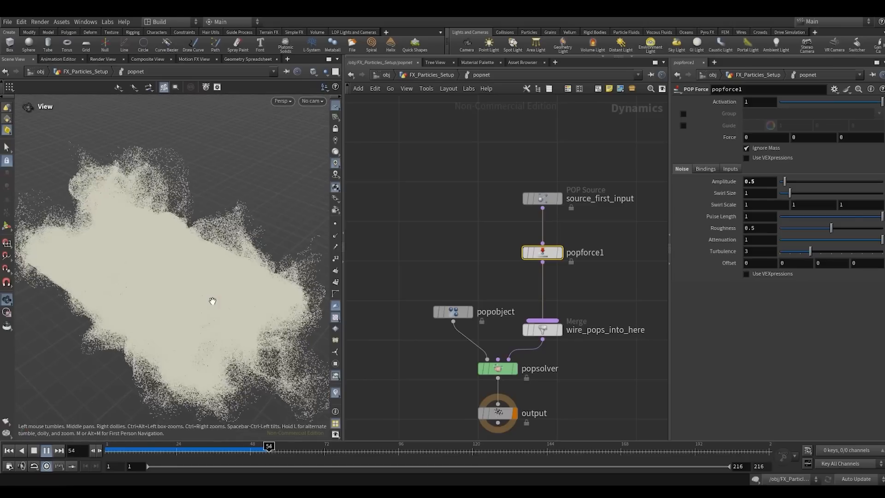
left_click(35, 452)
left_click(158, 312)
- Add a Gas Project Non Divergent Multigrid node in the empty area above the POP network nodes
scroll(434, 225, "down", 3)
middle_click_drag(435, 221, 453, 267)
left_click(441, 213)
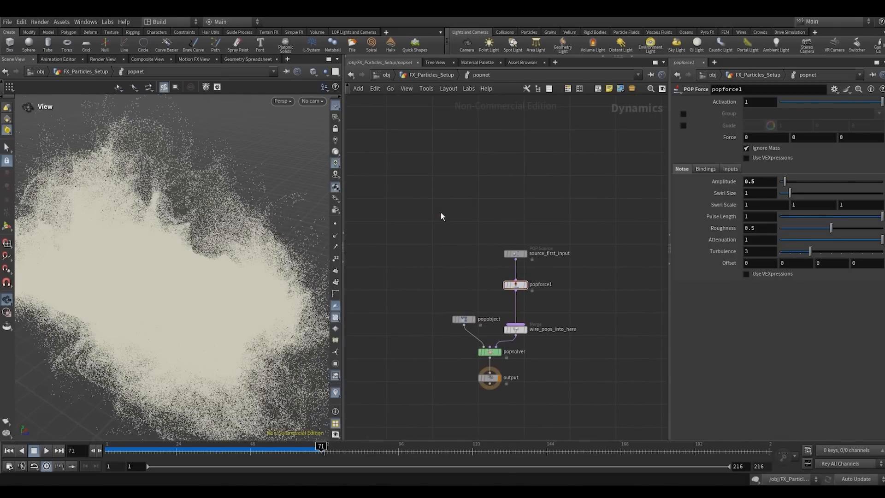
key("Tab")
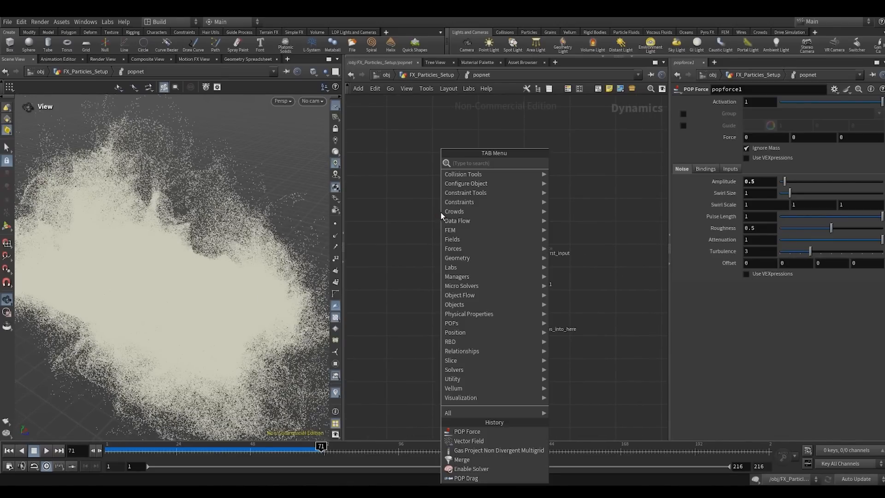
type("gapron")
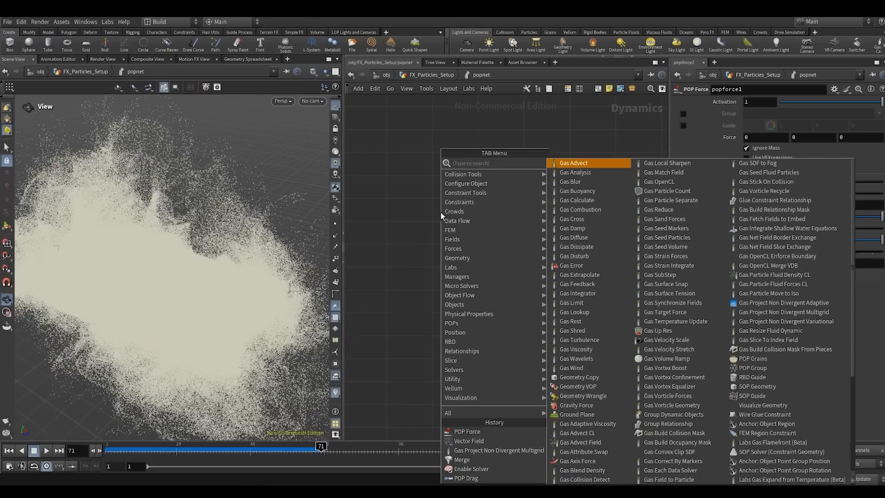
key("Down")
key("Down")
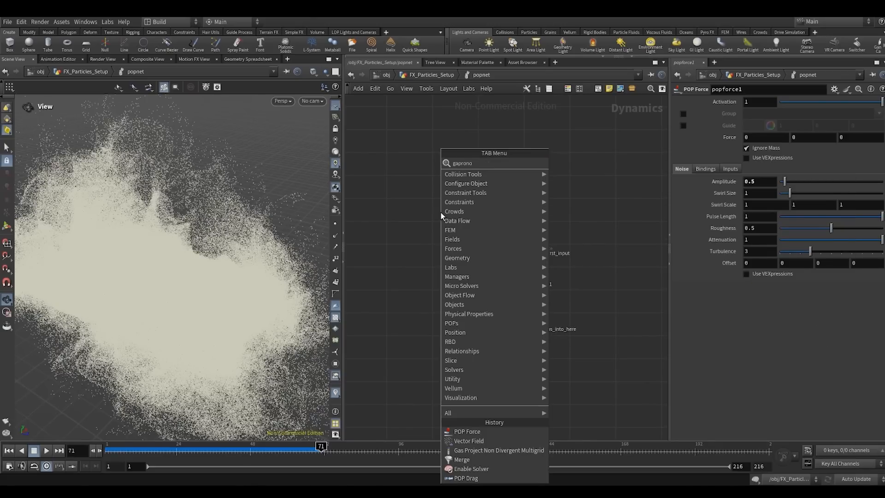
key("Return")
scroll(440, 212, "up", 2)
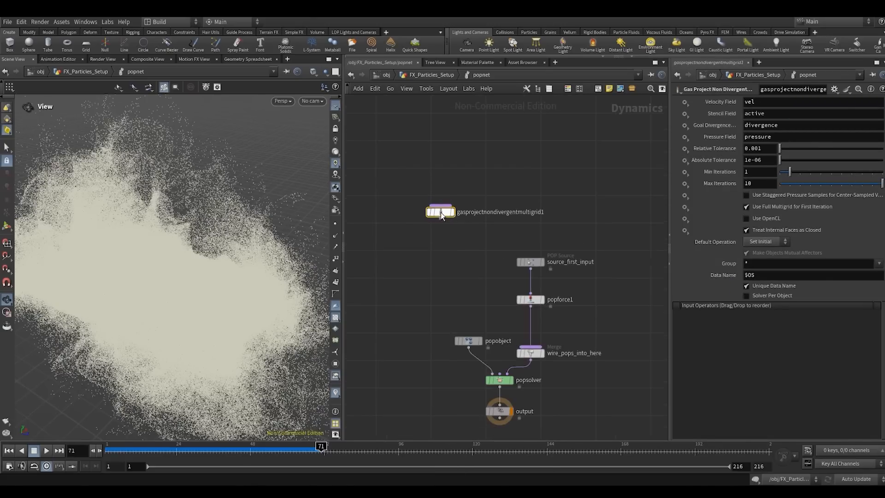
- Inspect the particle cloud from several angles and widen the scene view against the network editor
left_click_drag(215, 263, 245, 235)
right_click_drag(244, 235, 179, 261)
left_click_drag(211, 255, 174, 286)
right_click_drag(173, 285, 202, 272)
left_click_drag(189, 274, 240, 230)
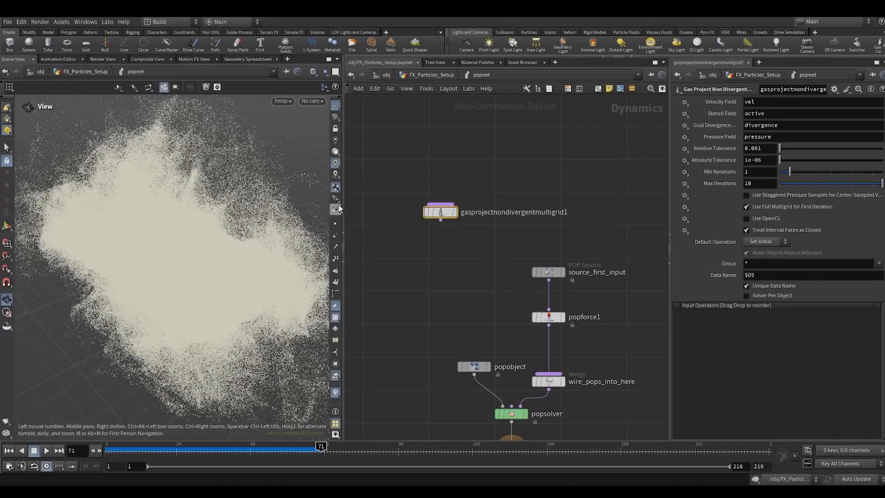
left_click_drag(343, 203, 376, 202)
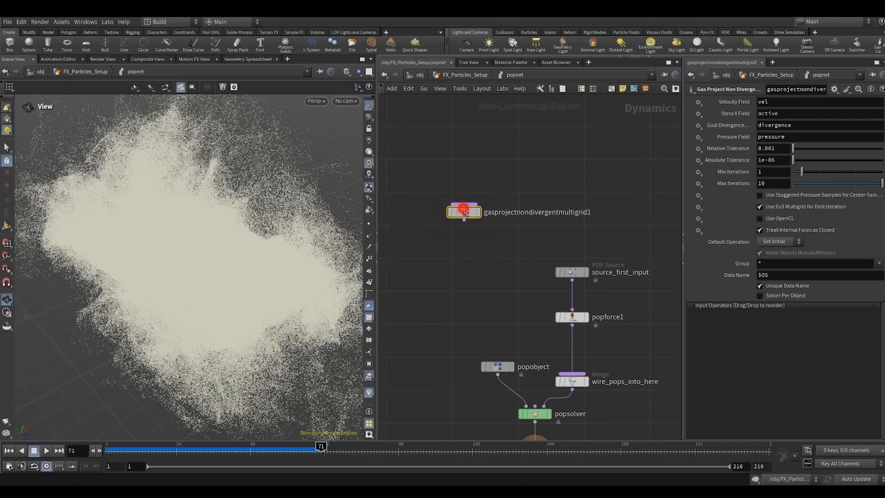
- Shift the Gas Project Non Divergent Multigrid node slightly up, read its help page and close the help window
left_click_drag(464, 212, 474, 192)
left_click(881, 89)
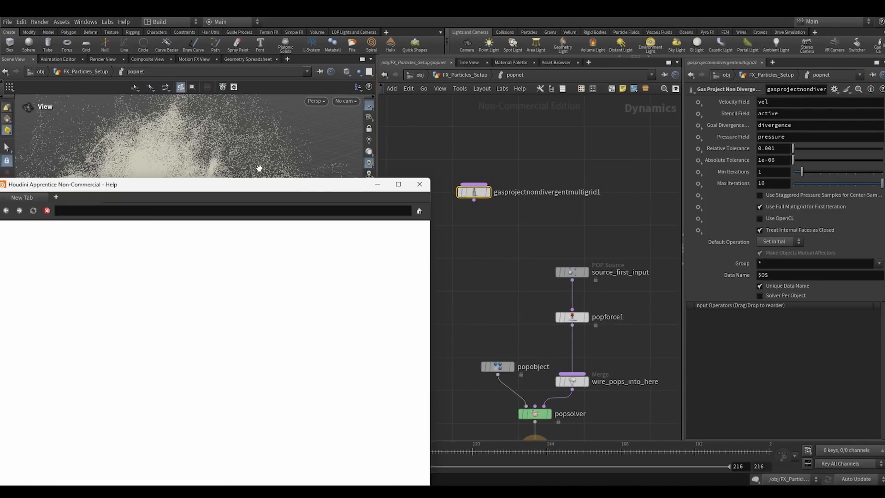
left_click_drag(239, 190, 277, 110)
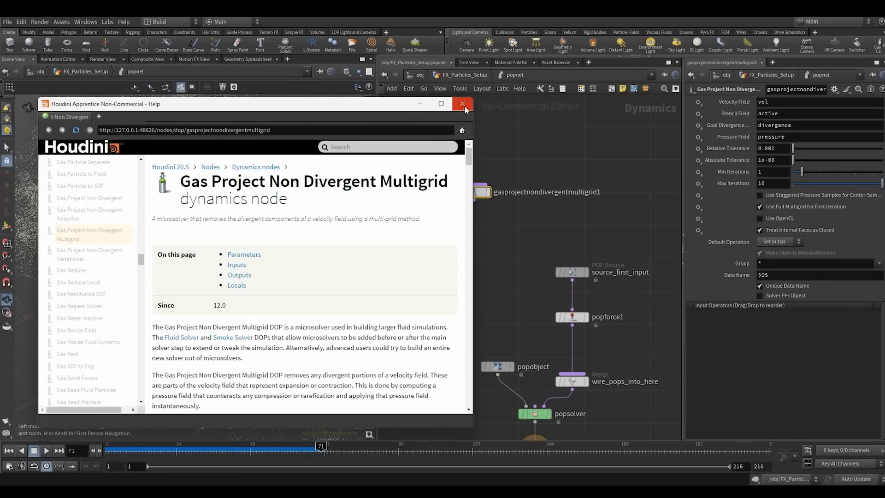
left_click(463, 103)
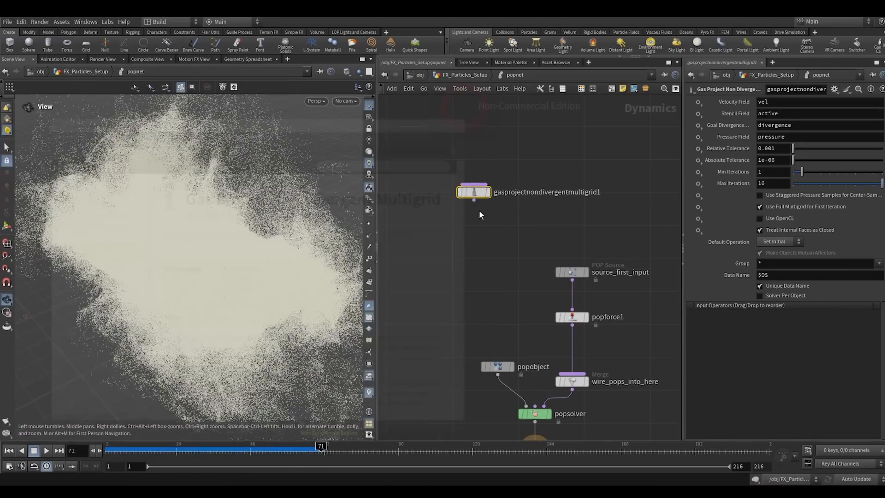
- Move the popobject node well away to the left of the popsolver chain to make room in the network
scroll(484, 212, "down", 2)
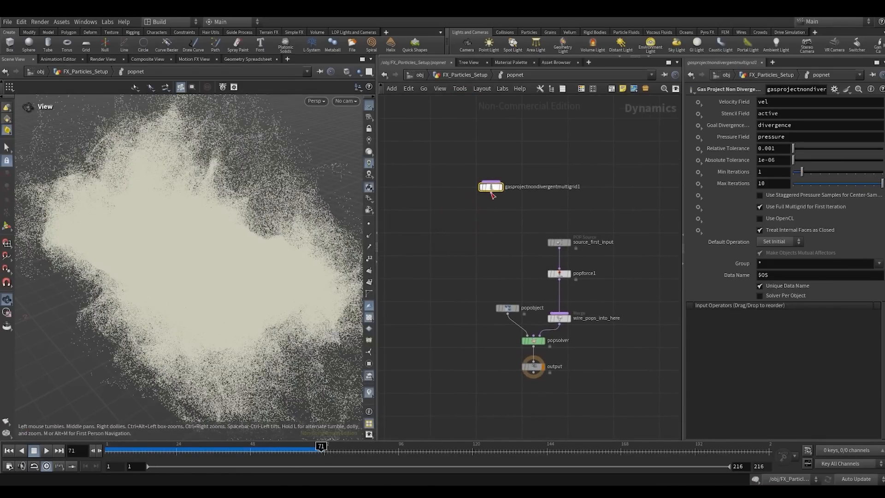
middle_click_drag(481, 247, 507, 239)
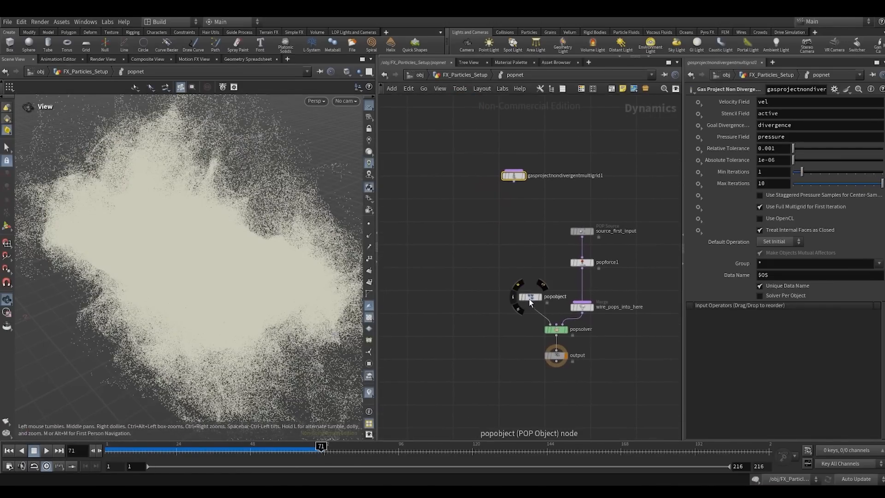
left_click_drag(528, 298, 409, 271)
left_click(442, 214)
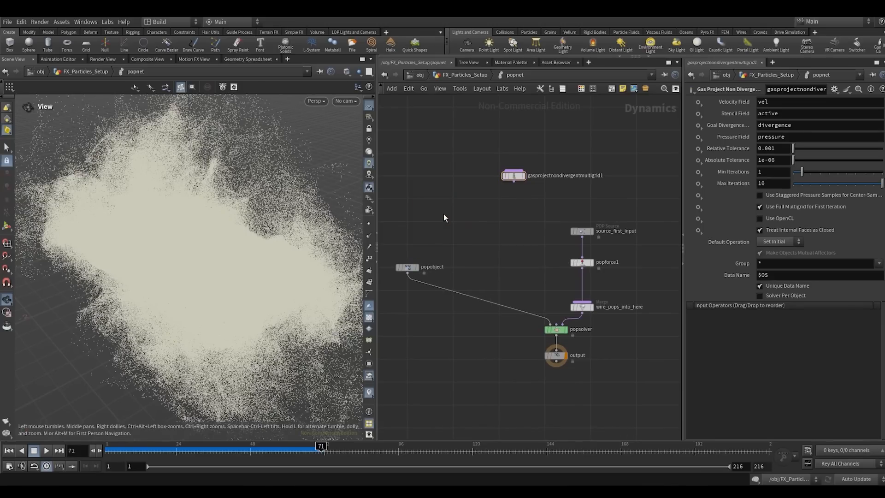
scroll(510, 215, "down", 2)
middle_click_drag(509, 215, 537, 197)
scroll(521, 237, "up", 3)
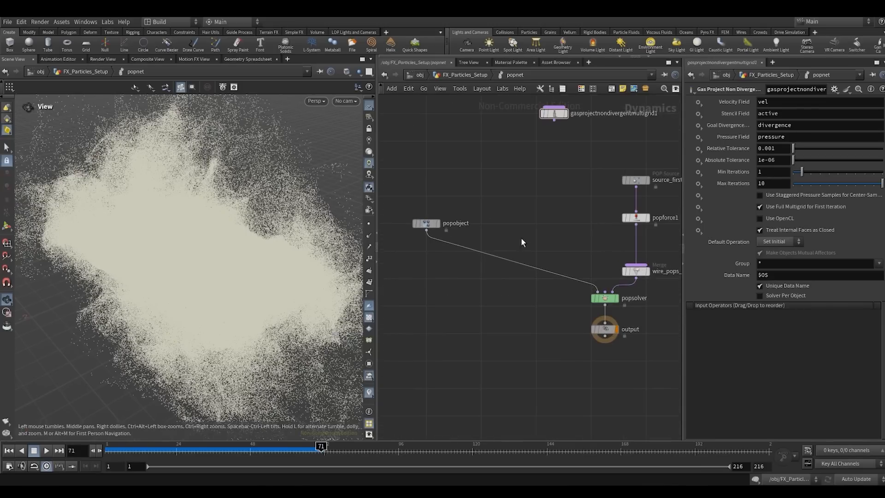
middle_click_drag(502, 230, 490, 270)
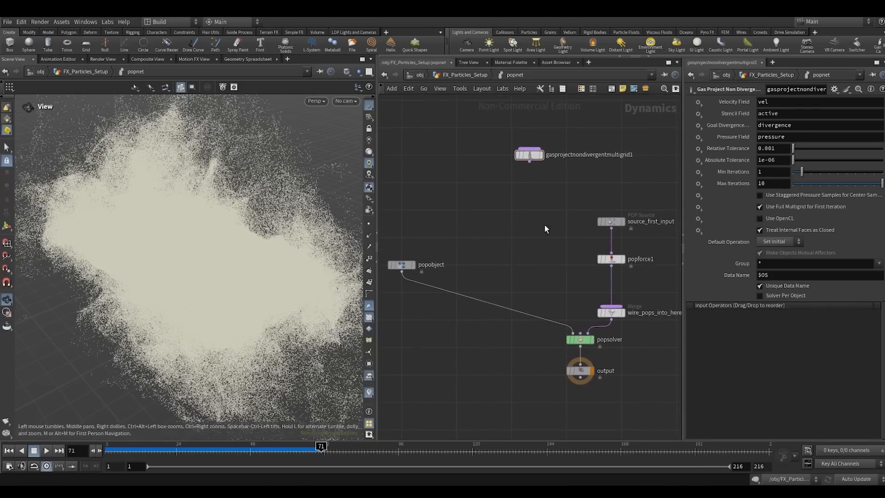
- Move the source_first_input node slightly higher above popforce1 to widen the spacing between them
middle_click_drag(544, 225, 502, 239)
left_click(565, 237)
left_click(618, 207)
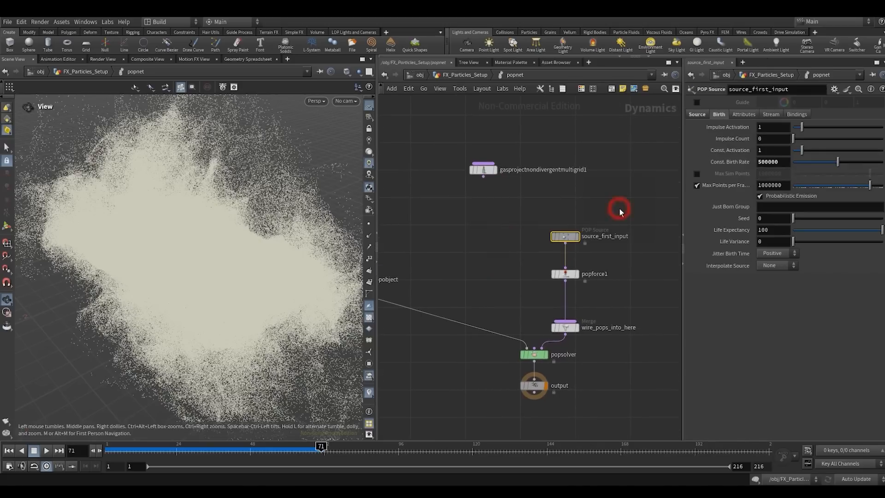
mouse_move(571, 238)
left_click_drag(571, 238, 571, 225)
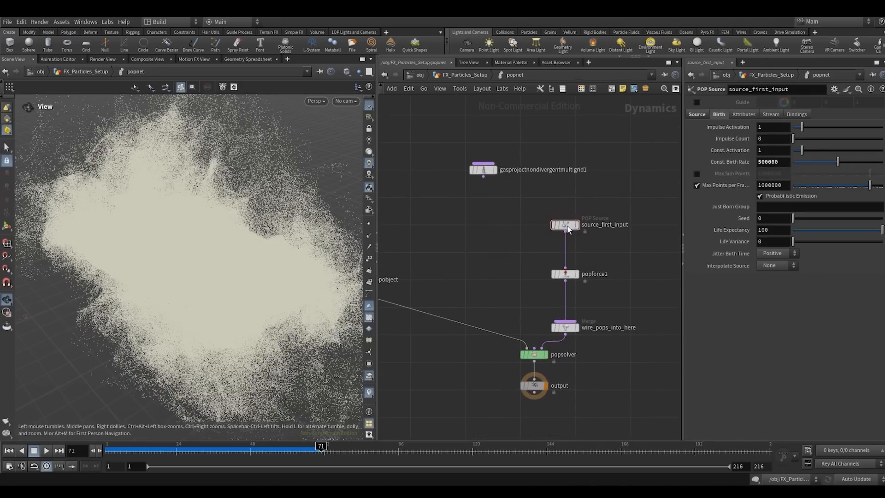
left_click(518, 248)
middle_click_drag(489, 249, 538, 229)
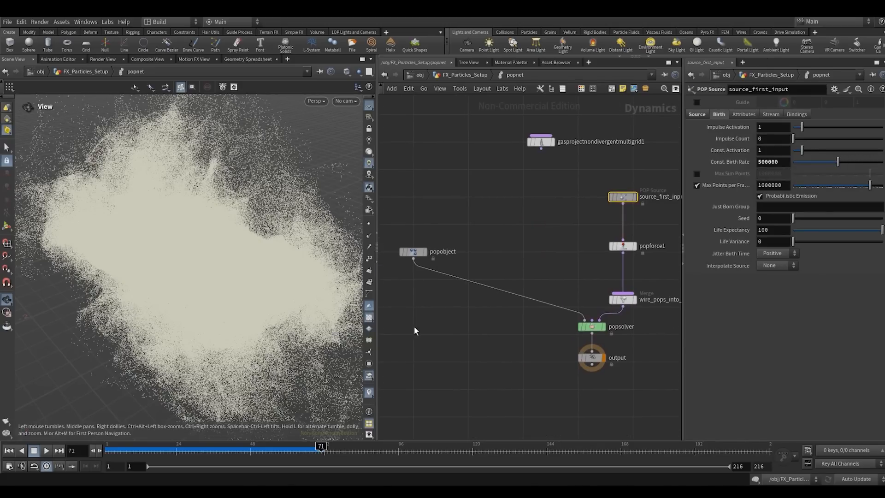
left_click(491, 301)
mouse_move(542, 184)
middle_mouse_down()
mouse_move(504, 248)
mouse_move(453, 245)
middle_mouse_up()
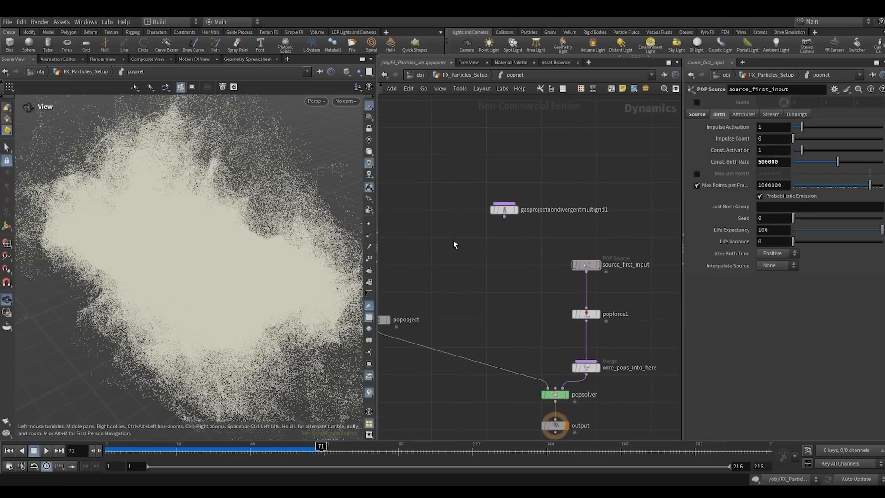
- Review the parameters of the Gas Project Non Divergent Multigrid and POP Source nodes within the network
left_click(505, 213)
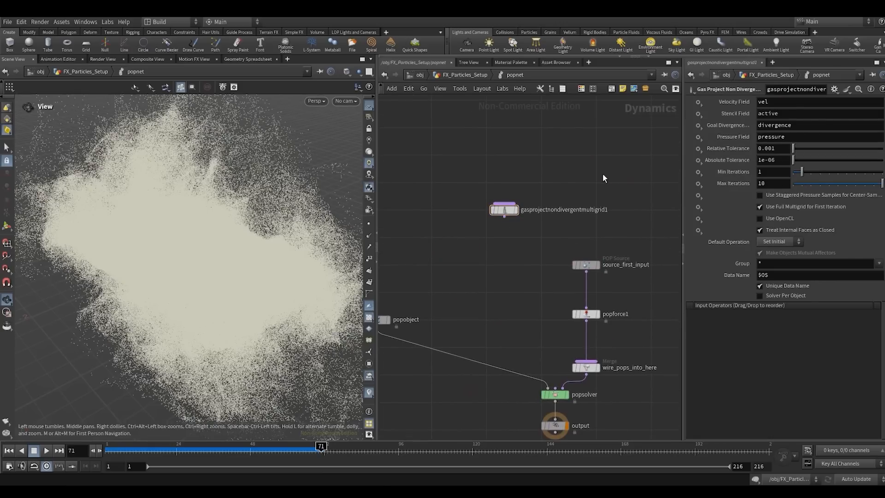
left_click(437, 260)
left_click_drag(505, 275, 634, 244)
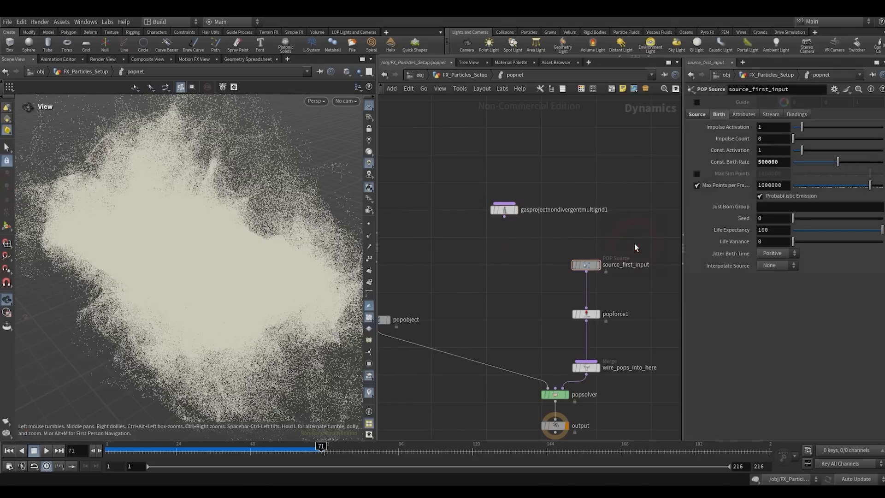
scroll(482, 281, "down", 2)
scroll(483, 281, "down", 3)
middle_click_drag(484, 283, 500, 264)
scroll(498, 280, "up", 3)
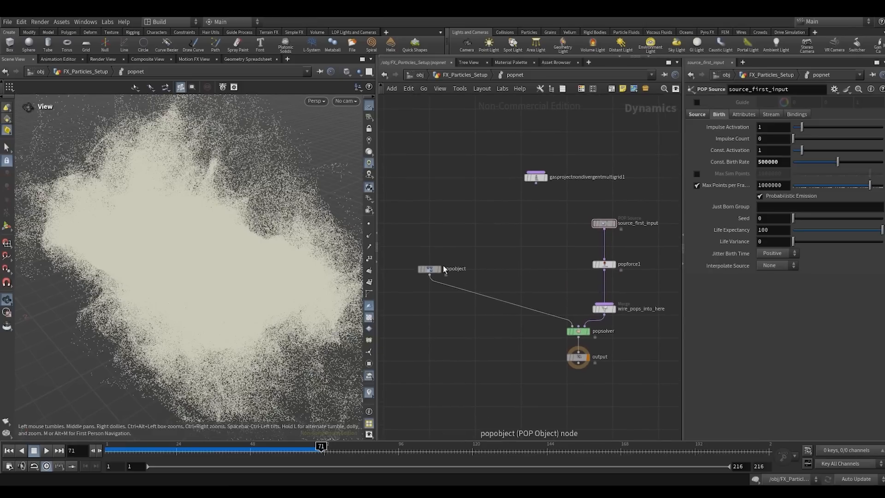
- Raise the popobject node and insert a Vector Field node on the wire between popobject and popsolver
left_click_drag(431, 270, 431, 247)
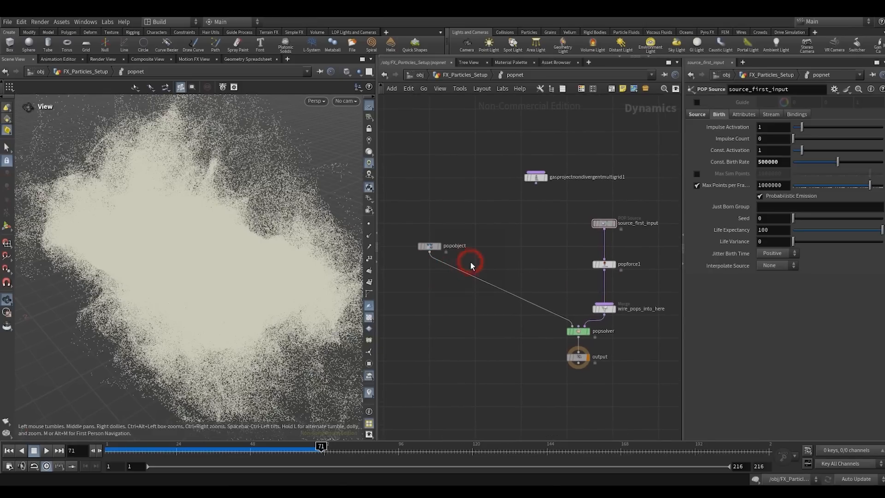
key("Tab")
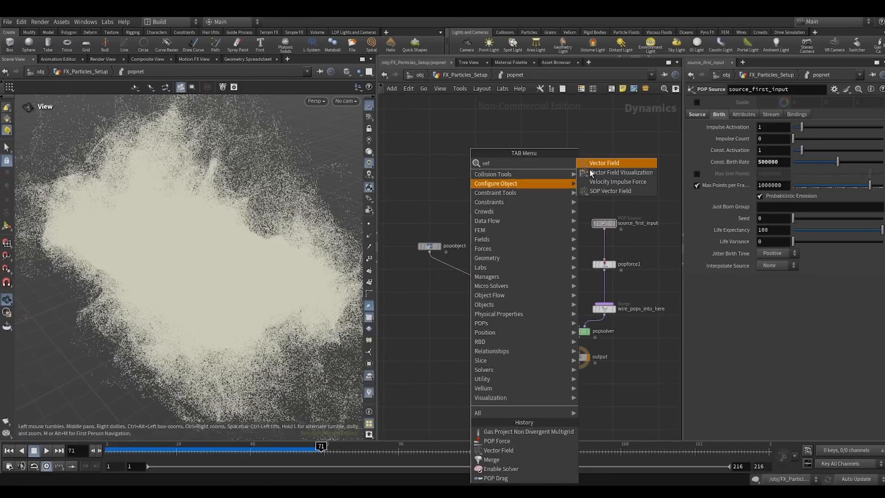
left_click(599, 169)
left_click(476, 277)
left_click_drag(474, 279, 436, 286)
scroll(714, 399, "down", 1)
- Set the Data Name of the Vector Field node to vel and adjust the node's placement below popobject
left_click_drag(684, 348, 607, 347)
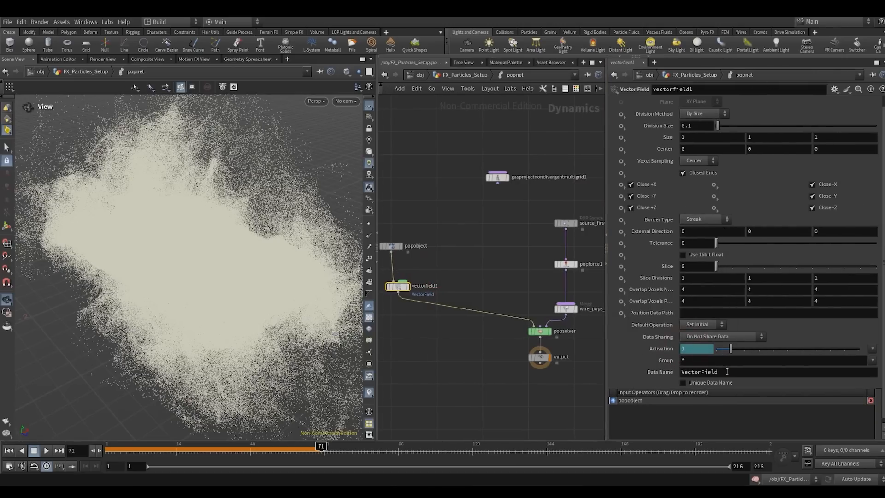
left_click(726, 371)
type("vel")
key("Return")
middle_click_drag(418, 275, 452, 266)
scroll(433, 290, "up", 1)
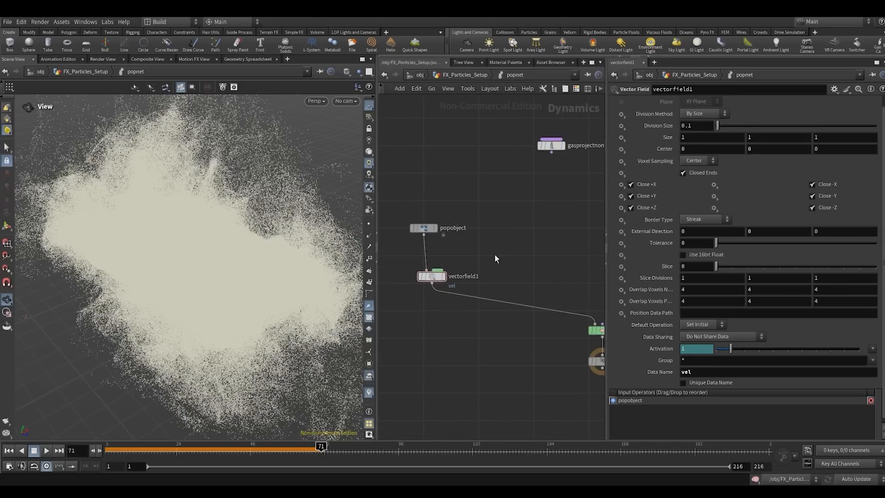
mouse_move(436, 282)
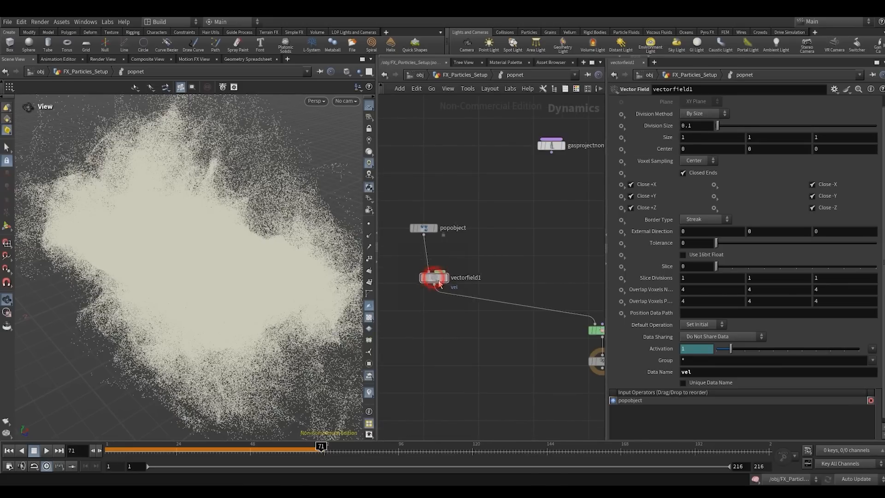
left_click_drag(433, 278, 443, 284)
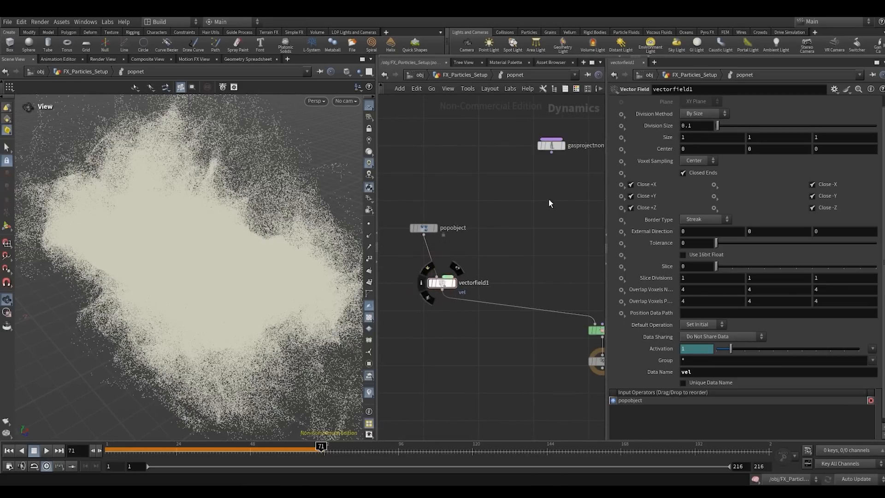
- Return to frame 1 and add a Vector Field Visualization node connected to the vectorfield1 visualization input
left_click(9, 450)
left_click(452, 279)
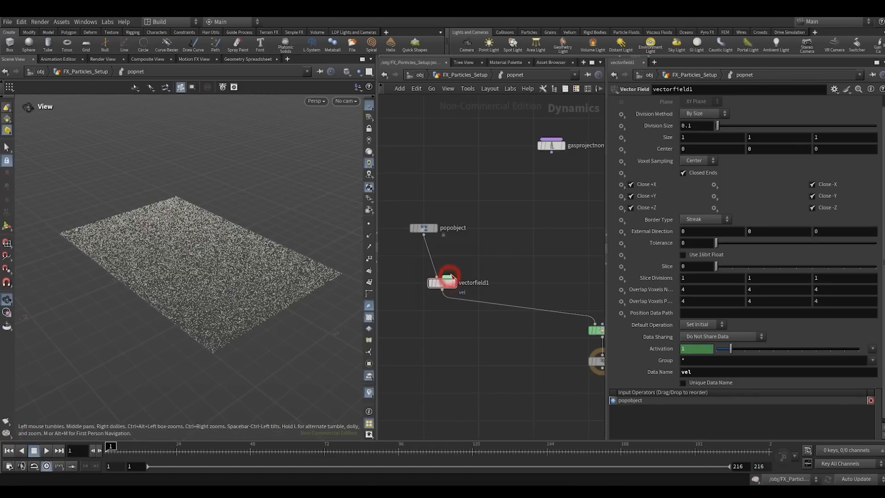
key("Tab")
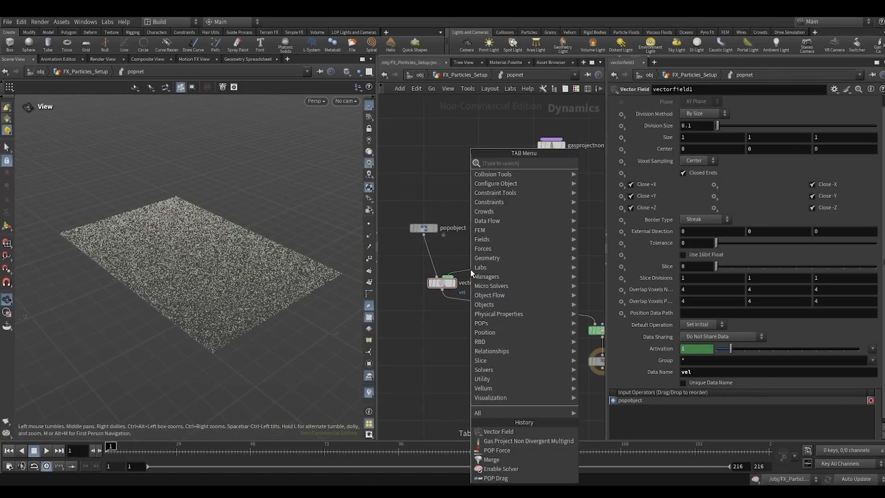
type("vefi")
key("Down")
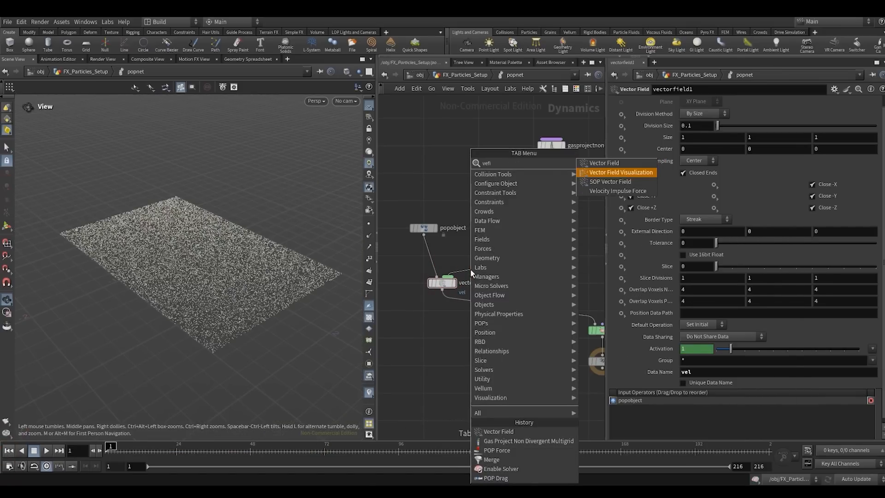
key("Return")
left_click(471, 270)
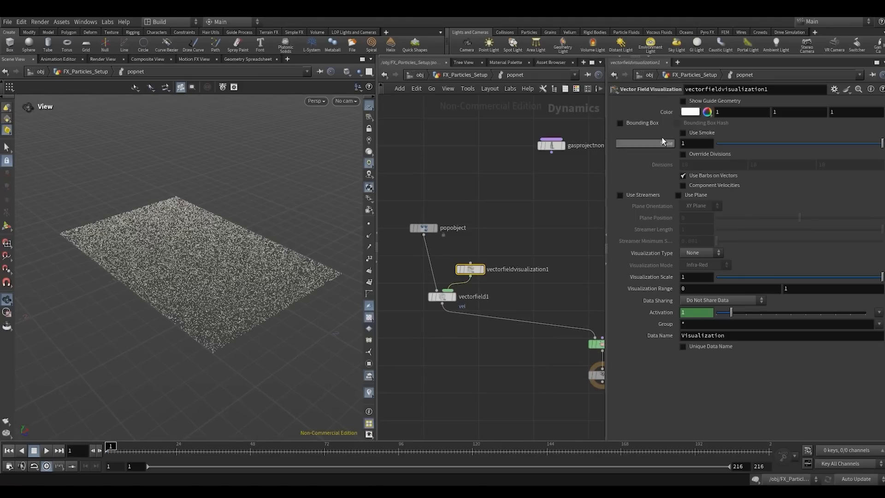
- Enable Show Guide Geometry, Bounding Box, Use Streamers and Component Velocities on the visualization, with Visualization Type set to Speed
left_click(683, 101)
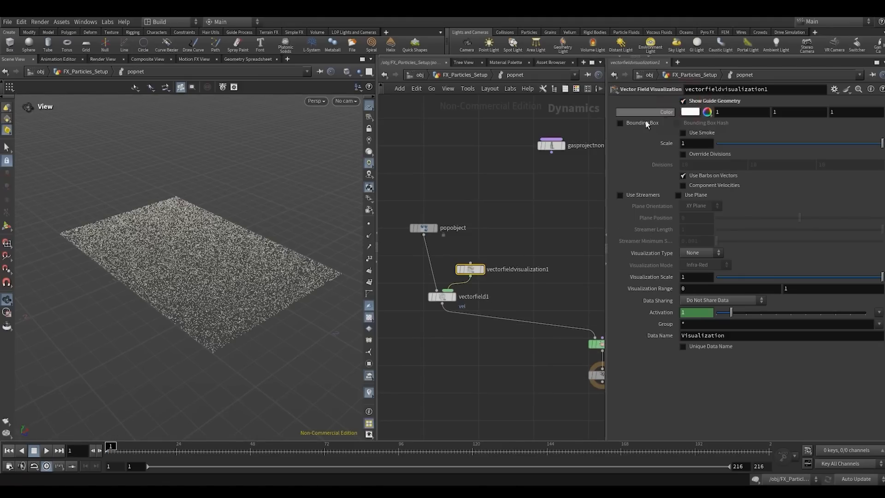
left_click(619, 123)
left_click(619, 195)
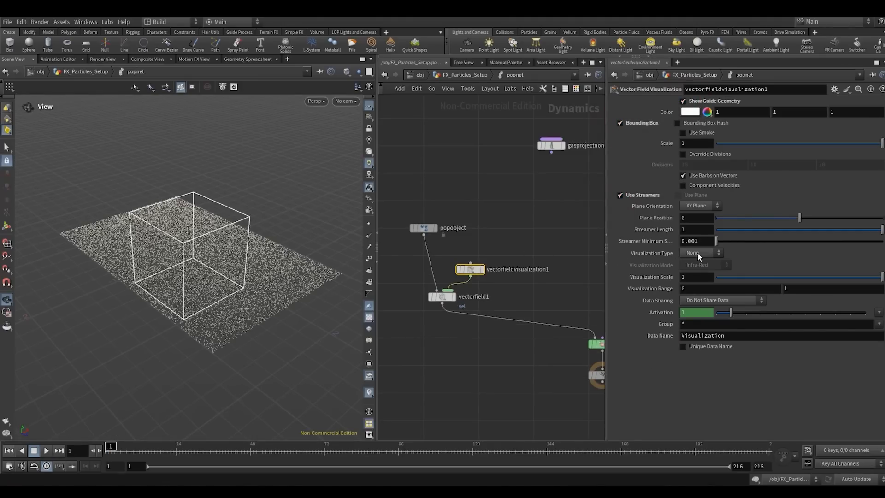
left_click(697, 252)
left_click(693, 268)
left_click(684, 184)
- Set the Data Name of the Vector Field Visualization node to vel
left_click(737, 339)
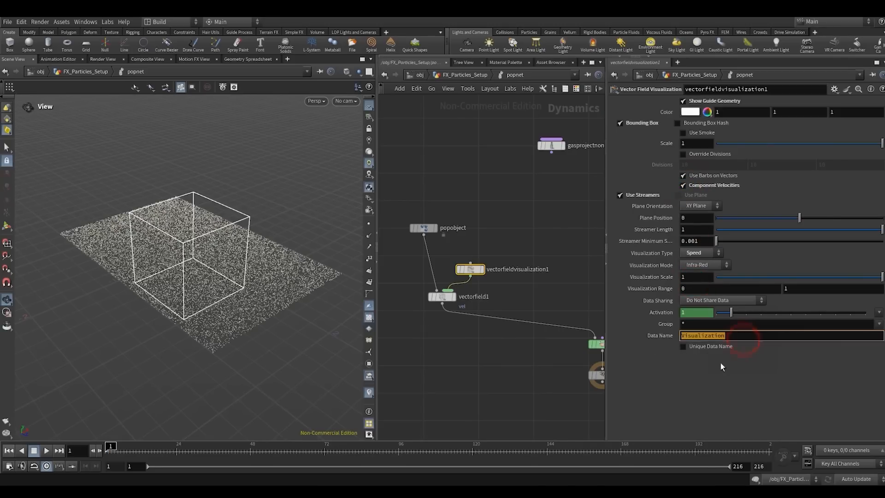
type("vel")
key("Return")
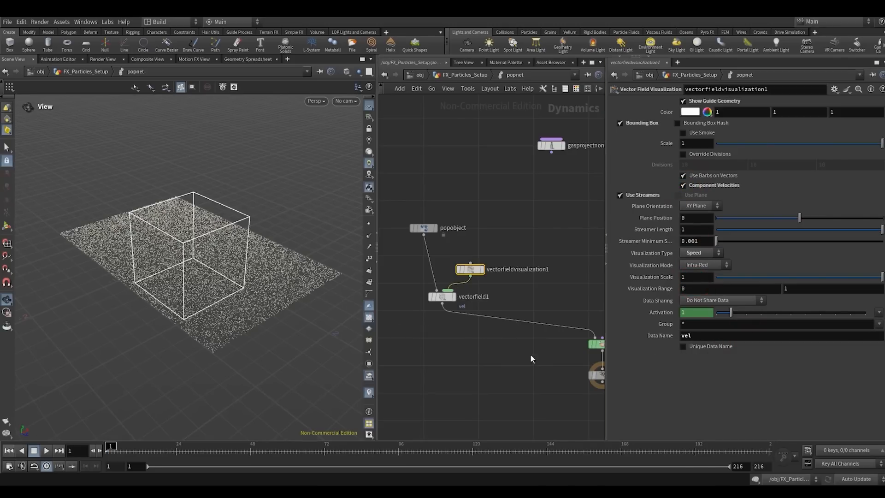
double_click(698, 335)
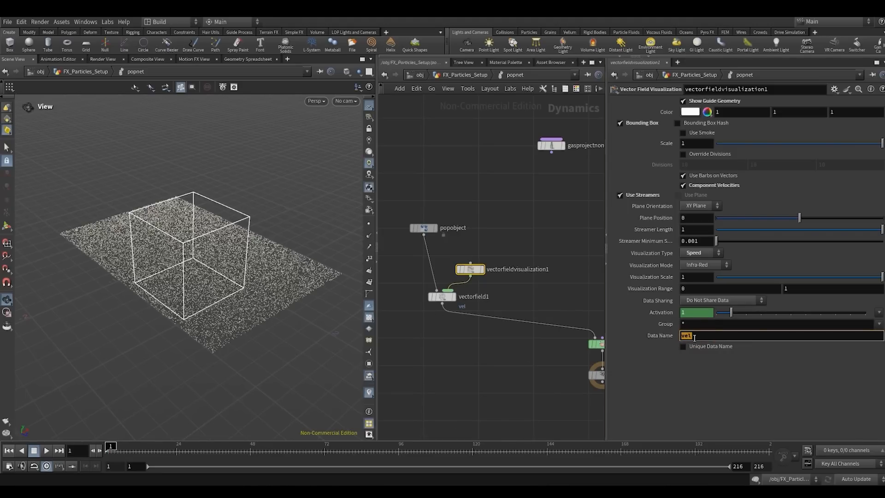
left_click(525, 244)
- Play the simulation to about frame 55 and compare the particle cloud with the vector field's bounding box
left_click(46, 450)
mouse_move(207, 281)
left_mouse_down()
mouse_move(266, 266)
mouse_move(210, 235)
mouse_move(192, 264)
mouse_move(220, 280)
left_mouse_up()
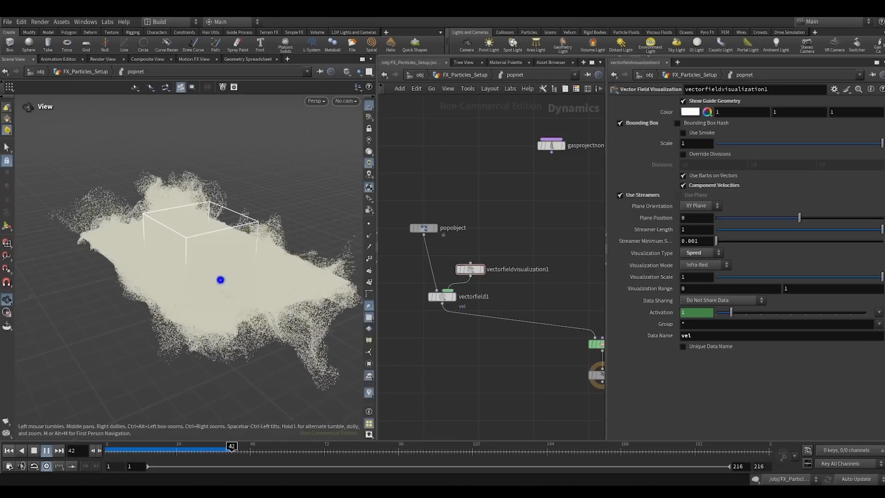
scroll(221, 280, "up", 2)
left_click(34, 450)
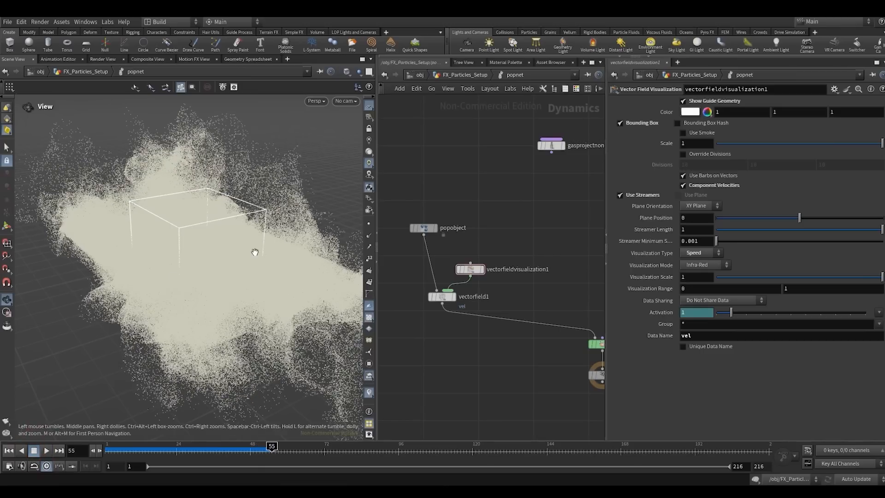
- Review the popobject and vector field branch, the vectorfield1 parameters and the unconnected multigrid node in the network
scroll(484, 208, "down", 4)
left_click_drag(414, 195, 496, 275)
left_click(455, 269)
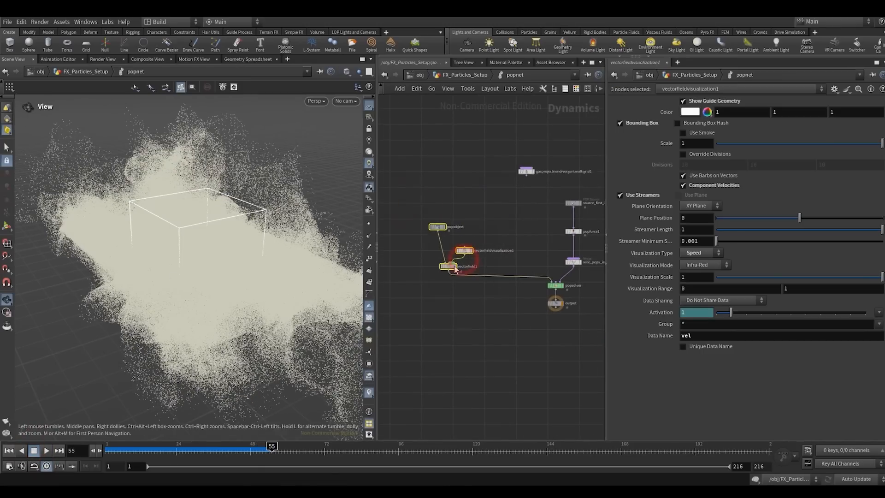
left_click(543, 213)
scroll(436, 271, "up", 2)
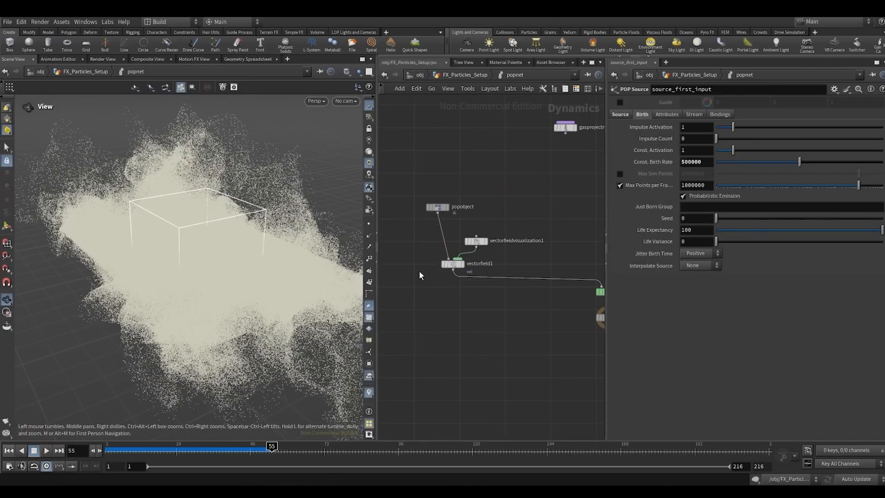
left_click(453, 263)
middle_click_drag(517, 166, 435, 234)
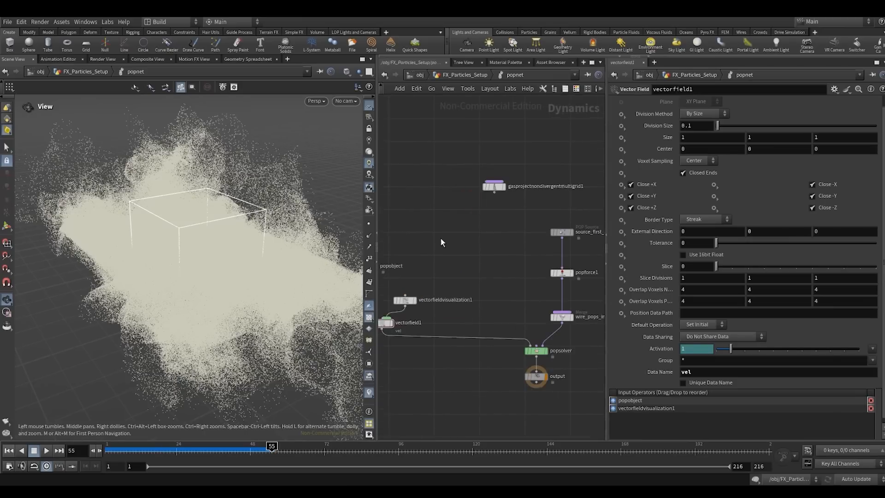
left_click_drag(483, 196, 497, 174)
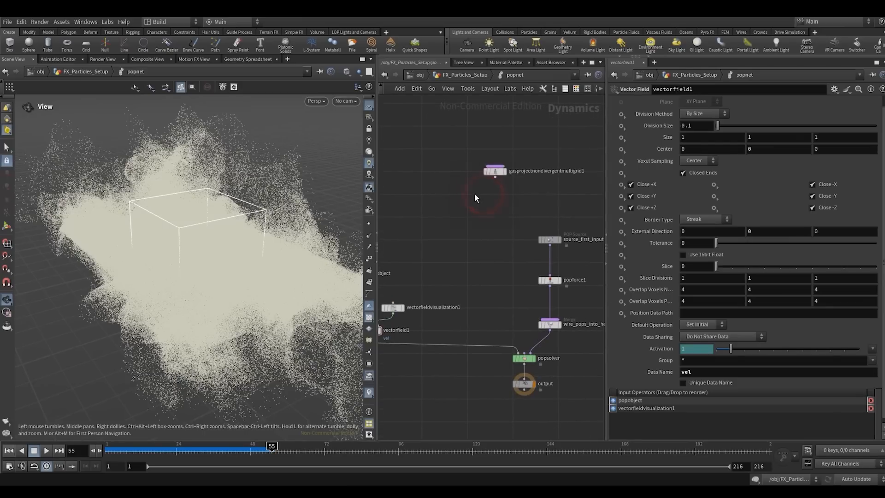
- Add a Gas Particle to Field node in the free space above the vector field branch
left_click(379, 216)
scroll(535, 253, "down", 2)
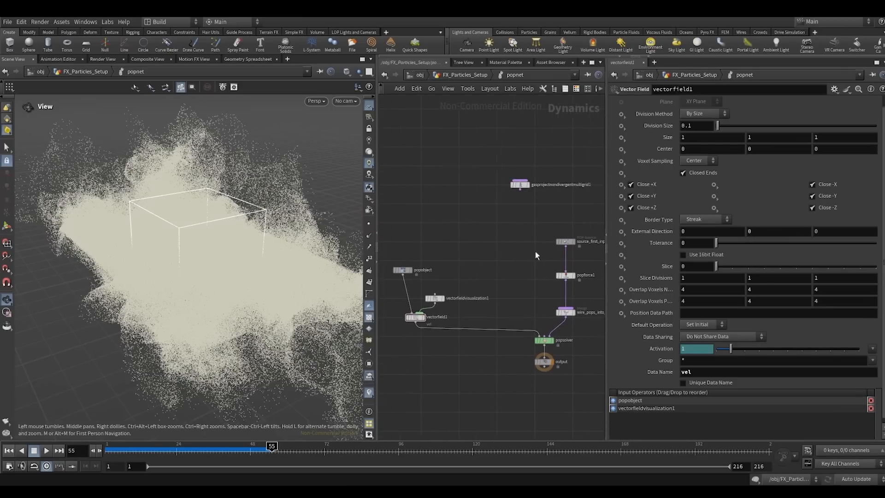
scroll(435, 325, "up", 2)
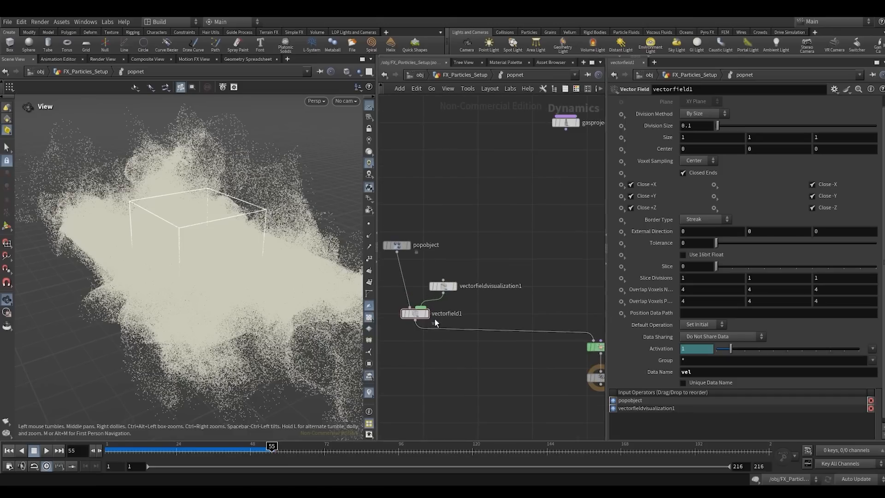
scroll(508, 198, "down", 4)
middle_click_drag(509, 200, 490, 229)
scroll(490, 230, "up", 1)
key("Tab")
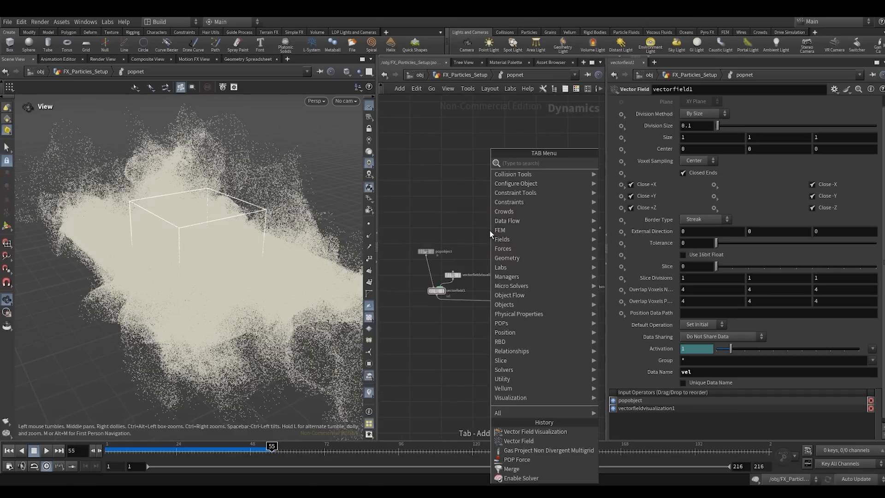
type("gapr")
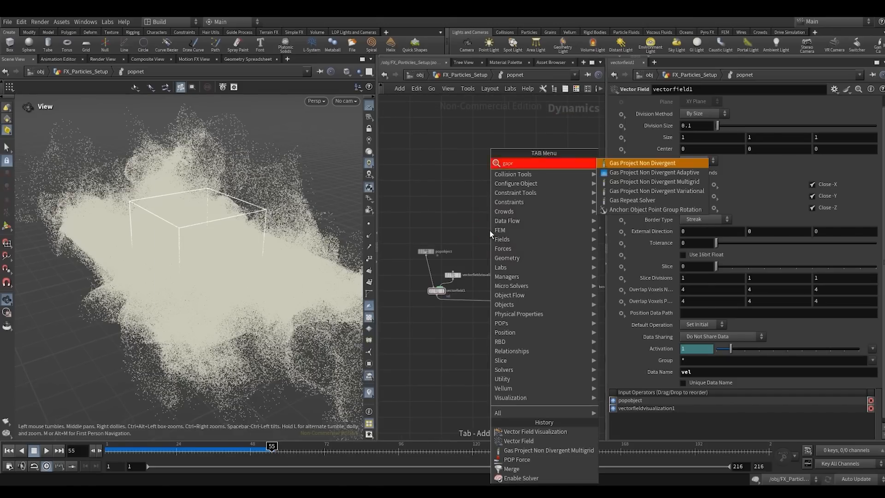
key("BackSpace")
key("BackSpace")
key("BackSpace")
key("BackSpace")
key("BackSpace")
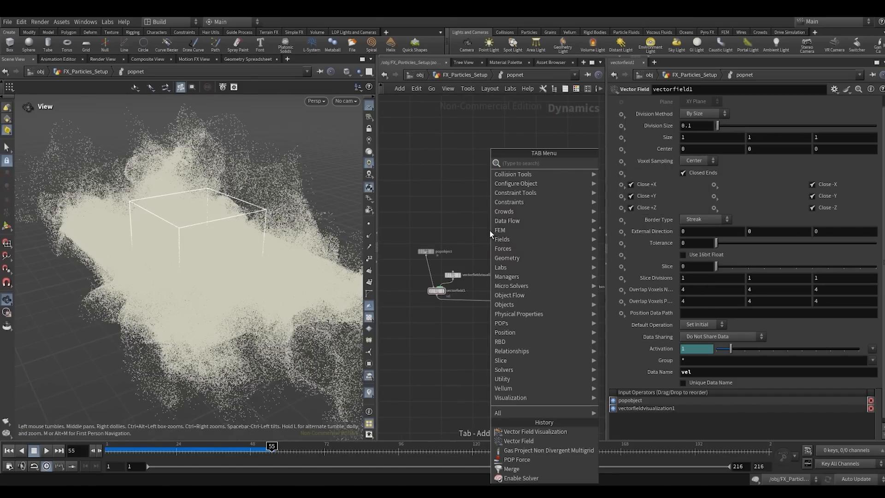
type("aspa")
key("Down")
key("Down")
key("Down")
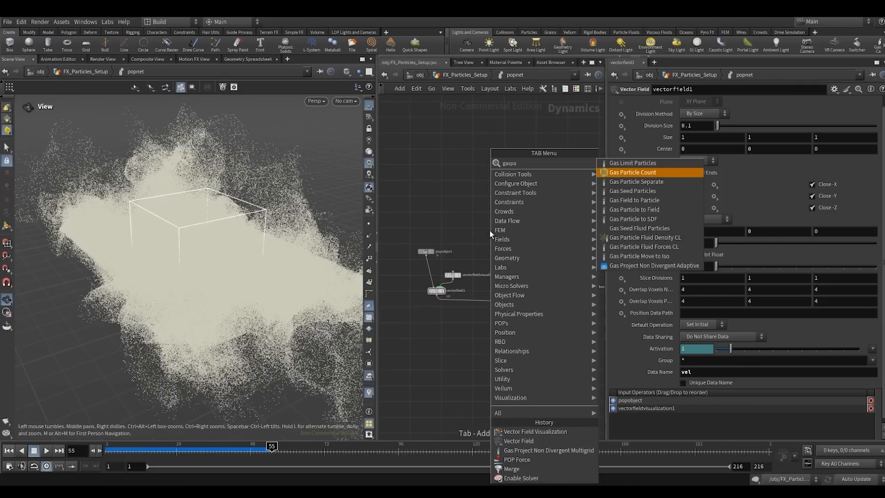
key("Down")
key("Down")
key("Return")
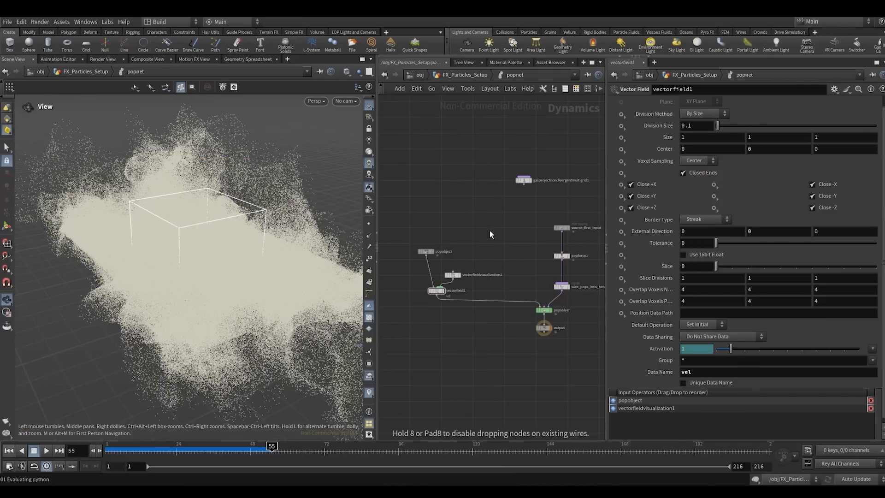
left_click(489, 230)
left_click_drag(488, 231, 481, 228)
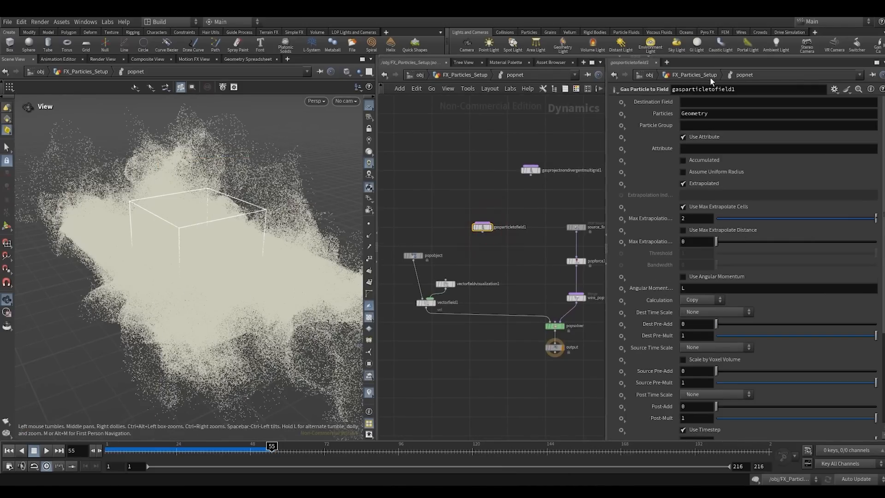
- Set the Gas Particle to Field node's Destination Field to vel and its Attribute to v
left_click(682, 98)
type("vel")
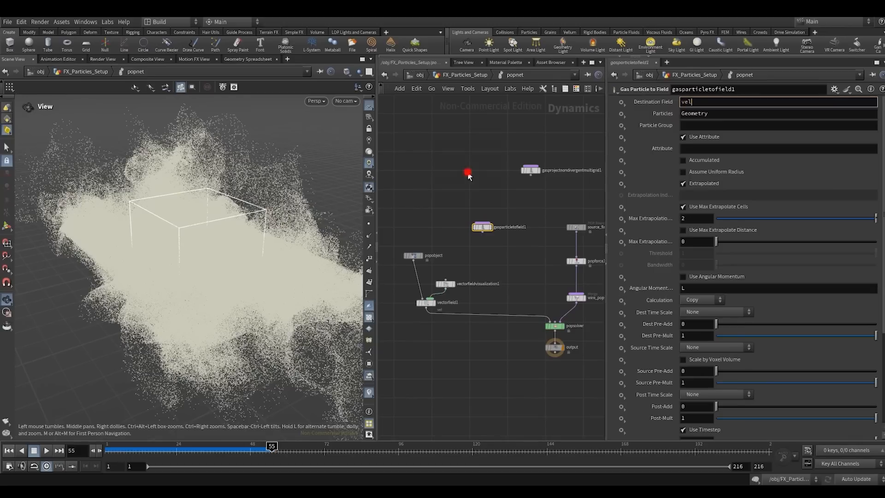
key("Return")
middle_click_drag(533, 209, 512, 212)
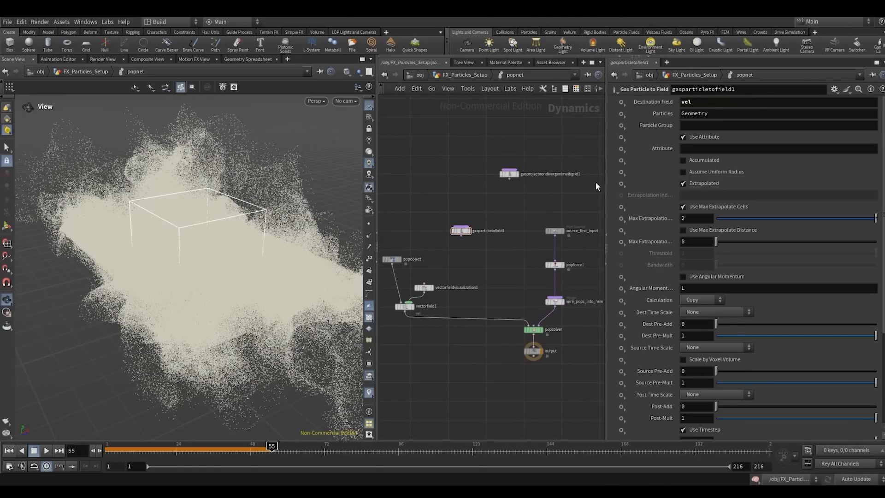
left_click(697, 149)
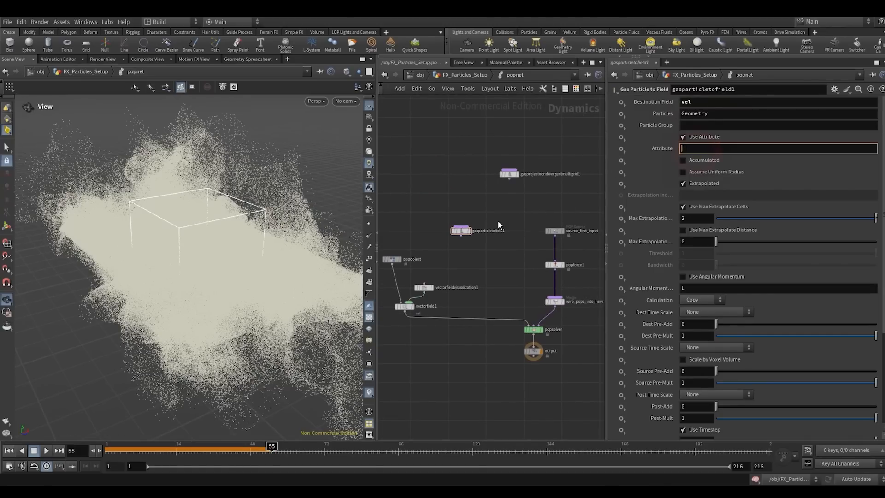
left_click(514, 204)
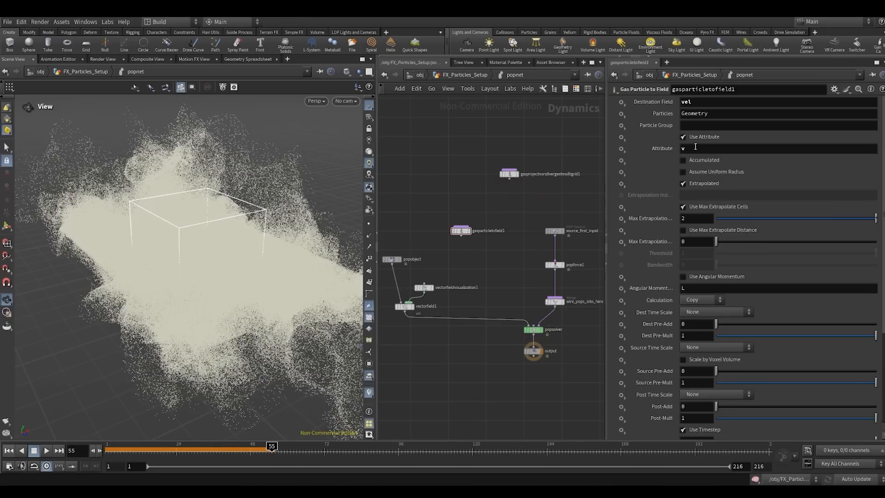
- Connect the gasparticletofield1 output to the wire_pops_into_here merge node
middle_click_drag(462, 267, 479, 247)
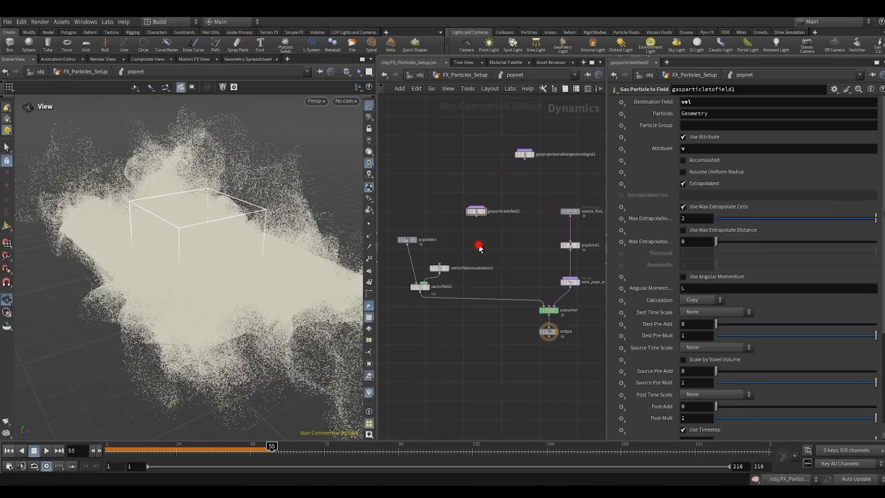
left_click(478, 216)
left_click(560, 281)
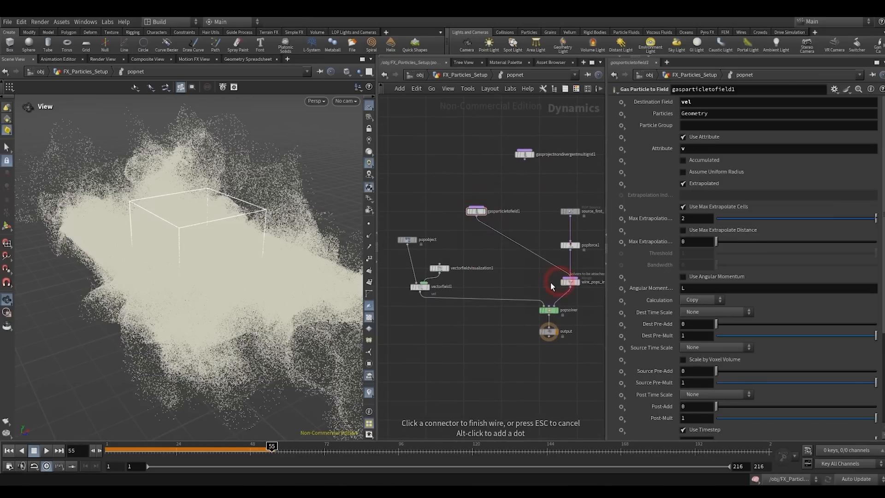
- Replay the simulation from the first frame to about frame 42, with popobject selected, to examine the velocity streamers
left_click(8, 451)
left_click(46, 451)
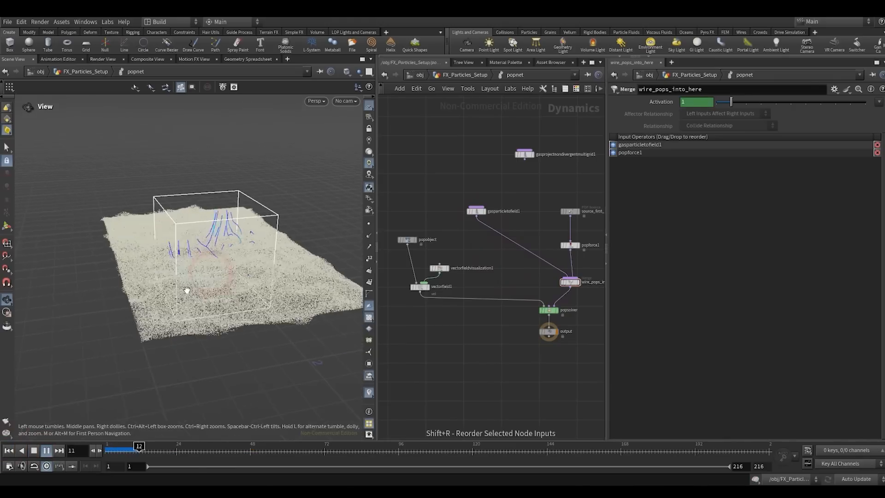
left_click(405, 239)
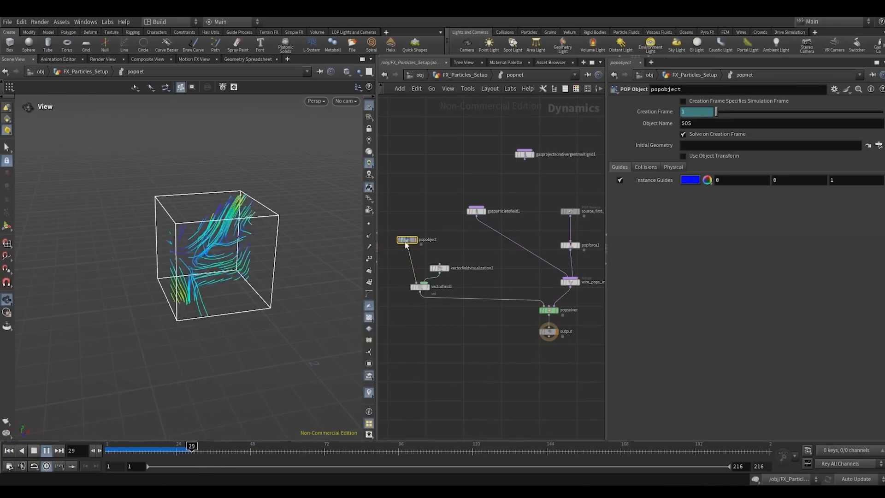
left_click_drag(220, 275, 240, 216)
left_click(33, 450)
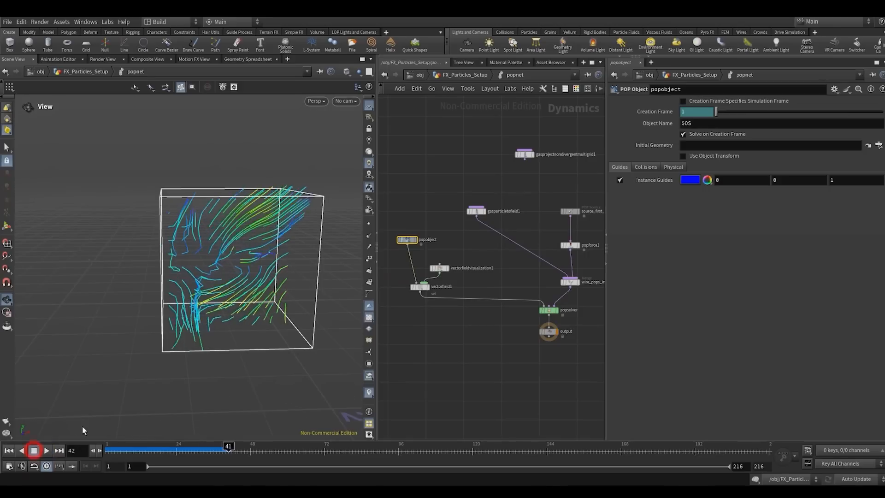
- Enable Override Divisions on vectorfieldvisualization1 and set the divisions to 50, 50, 50
left_click(439, 268)
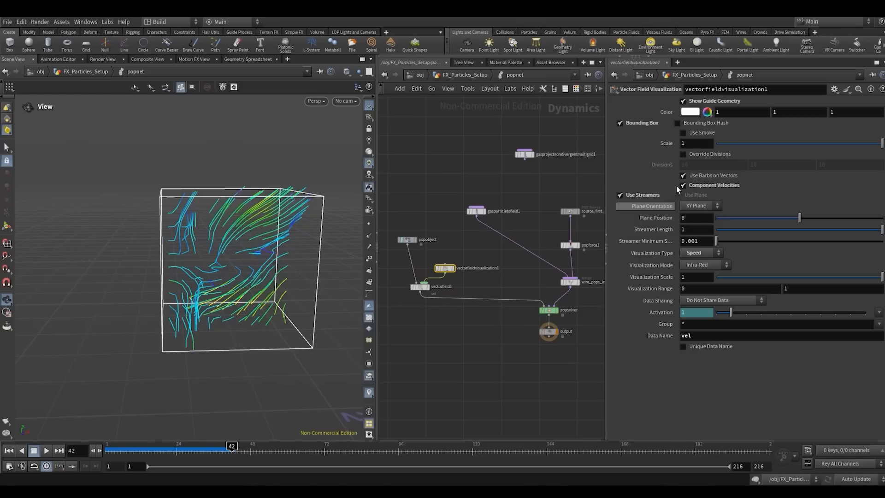
left_click(683, 164)
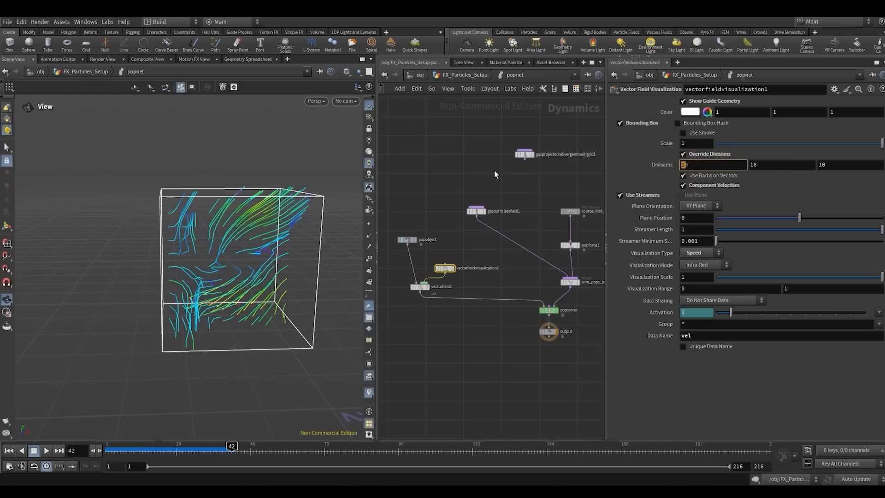
type("50")
key("Tab")
type("550")
key("Return")
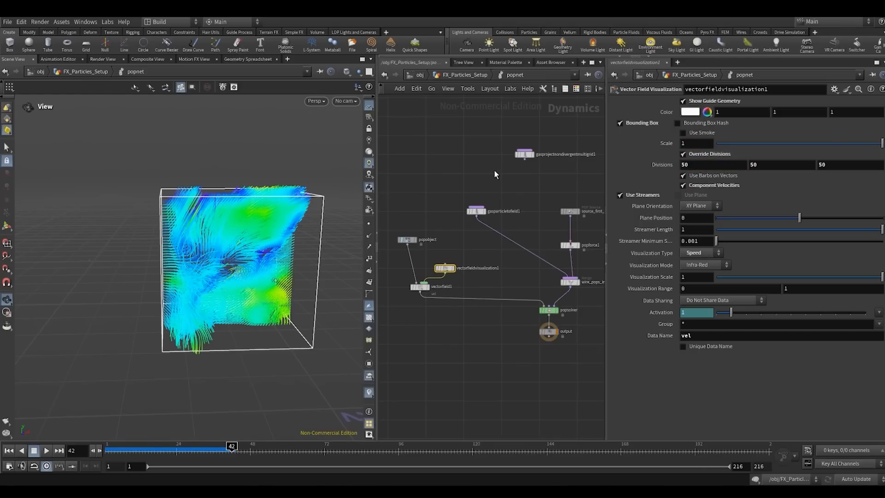
- Replay the simulation from the first frame to about frame 54 and inspect the denser vector field closely
left_click(9, 451)
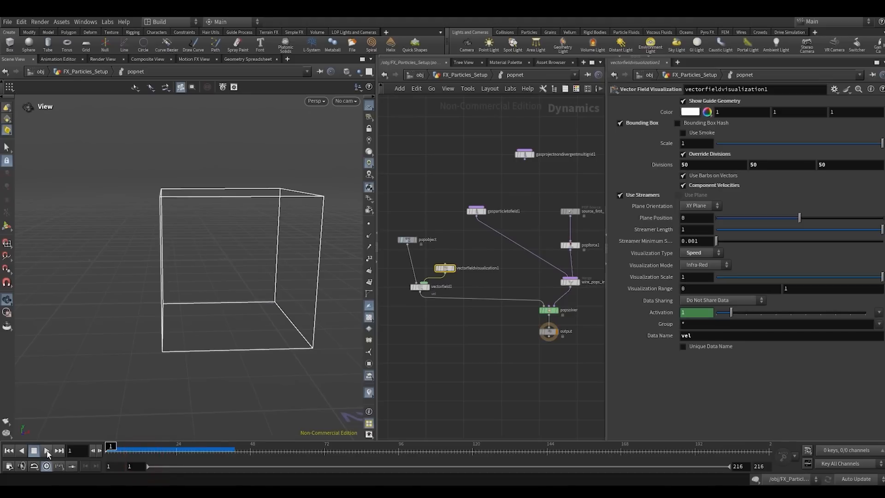
left_click(46, 451)
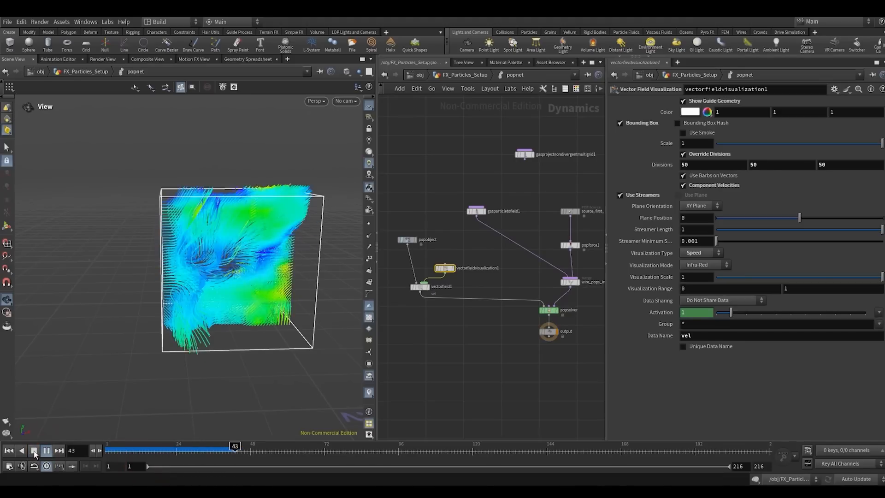
left_click(34, 453)
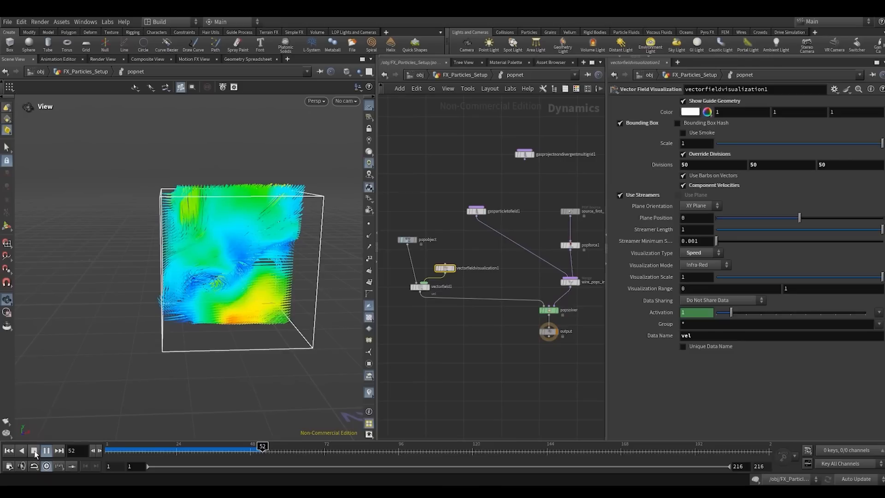
right_click_drag(263, 276, 311, 206)
scroll(433, 325, "up", 3)
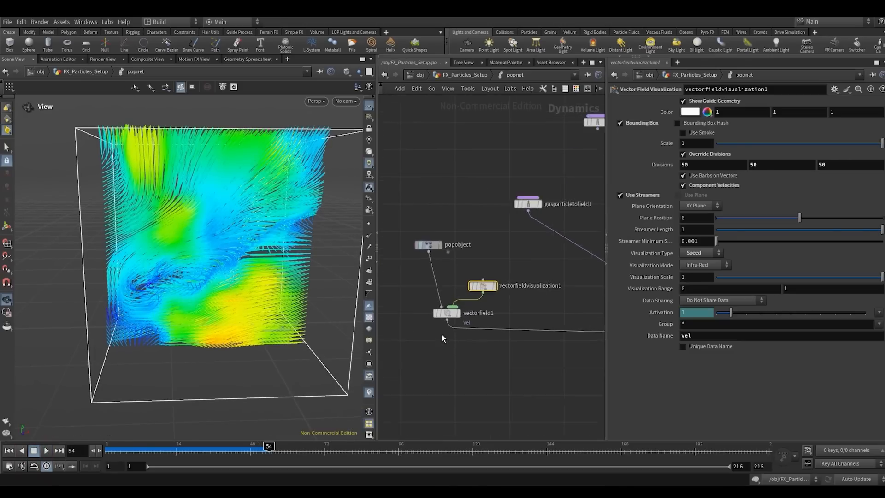
- Arrange the popobject and vectorfieldvisualization1 nodes side by side above vectorfield1
scroll(505, 343, "down", 3)
middle_click_drag(505, 344, 561, 336)
left_click_drag(486, 318, 551, 247)
left_click_drag(550, 289, 497, 261)
middle_click_drag(465, 325, 418, 343)
left_click(434, 326)
scroll(433, 327, "down", 3)
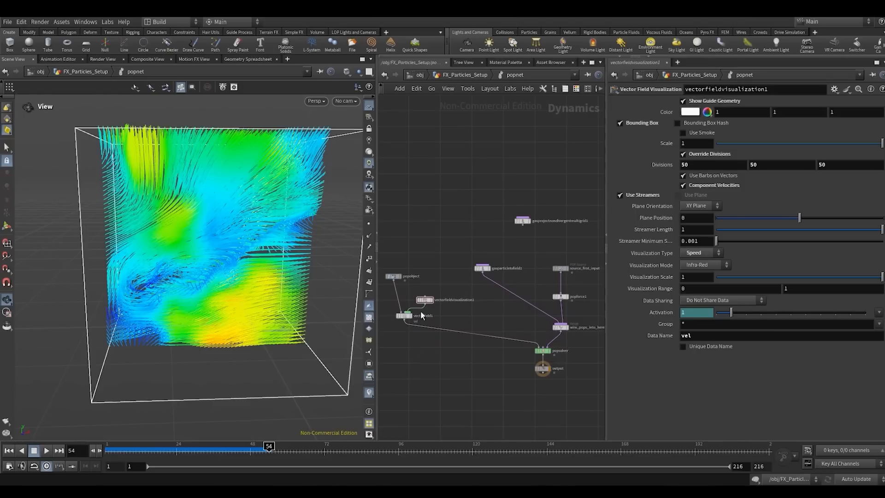
scroll(545, 278, "up", 2)
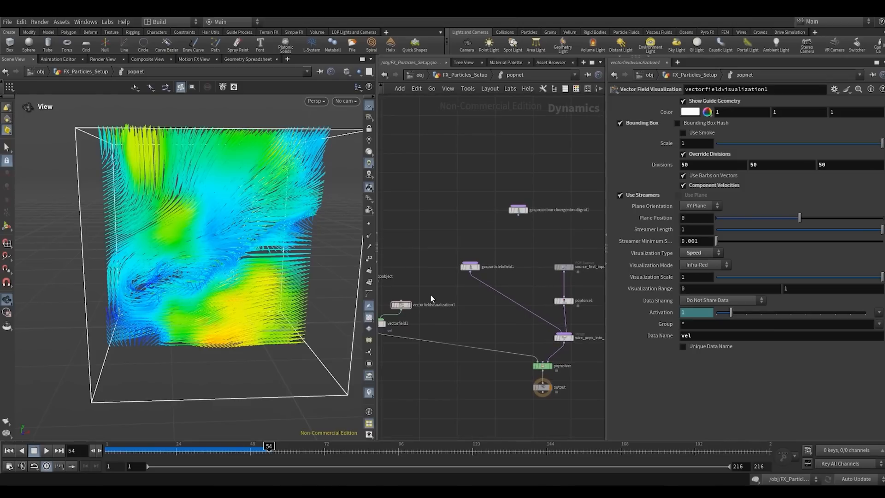
middle_click_drag(431, 295, 484, 278)
mouse_move(431, 313)
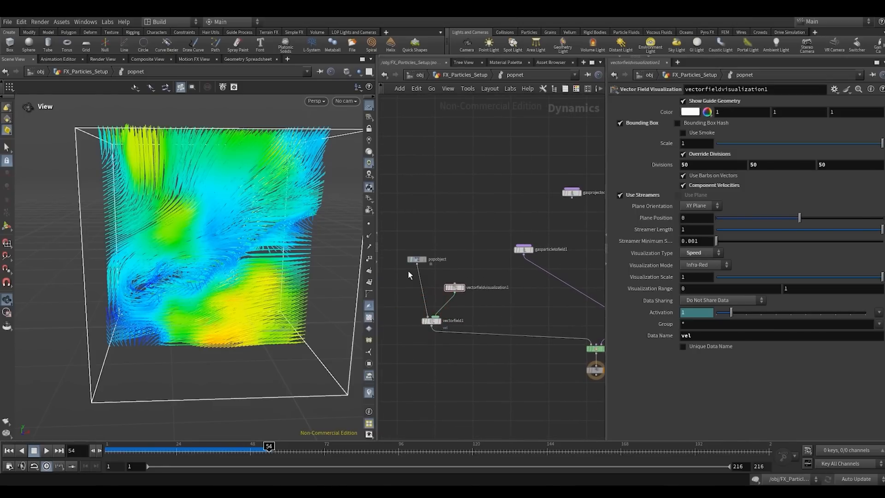
left_click_drag(420, 263, 410, 287)
scroll(455, 261, "down", 2)
- Move gasparticletofield1 up and away from the source branch, and add a Gas Resize Field node in the freed space
left_click_drag(185, 253, 212, 221)
scroll(237, 256, "down", 3)
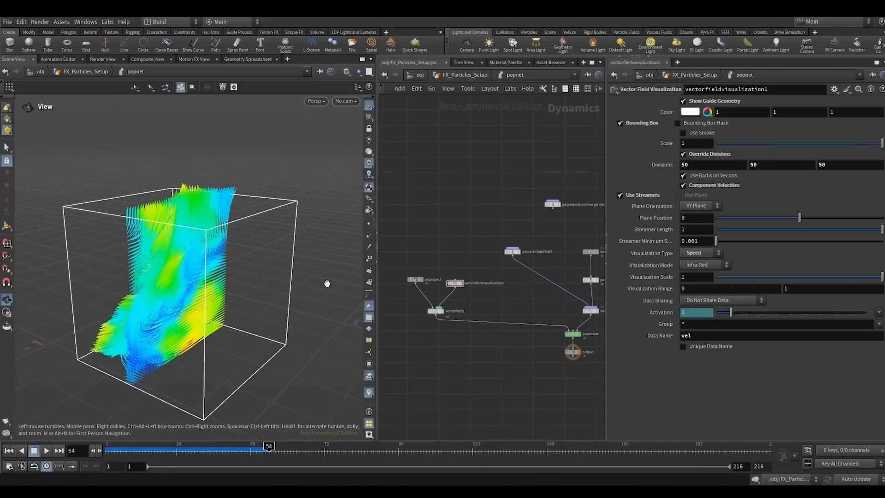
scroll(191, 216, "down", 2)
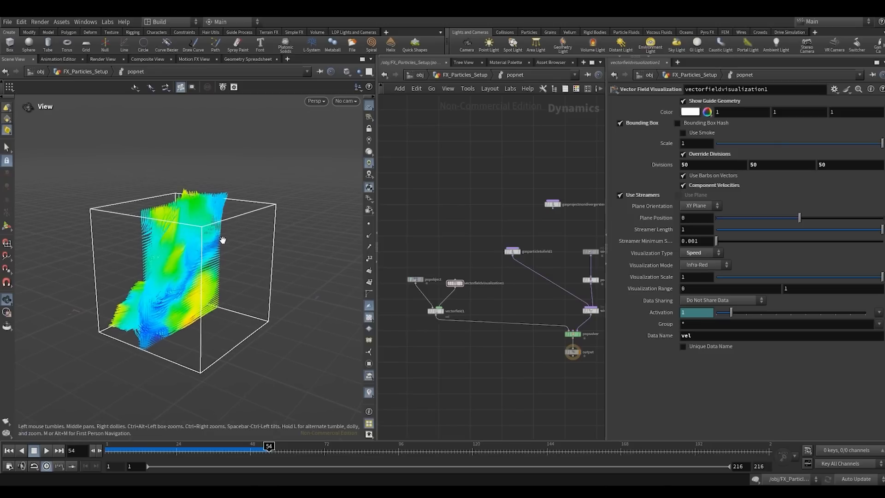
key("h")
left_click(552, 251)
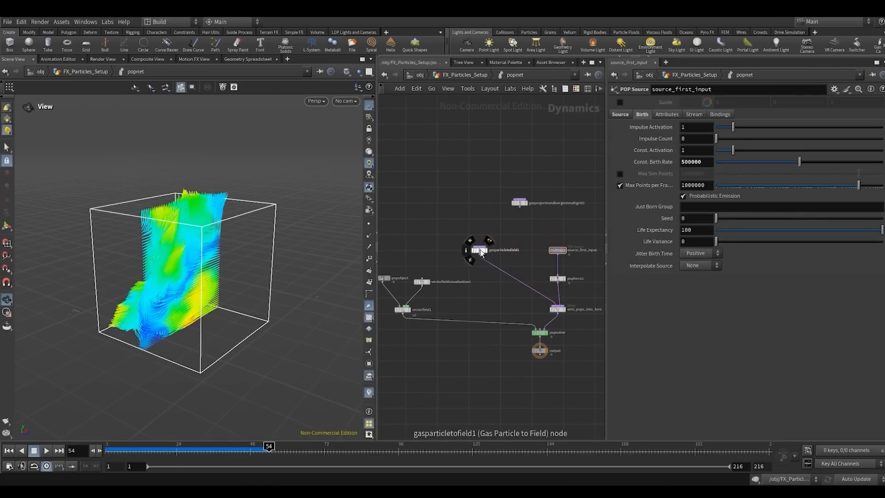
left_click_drag(482, 253, 424, 223)
key("Tab")
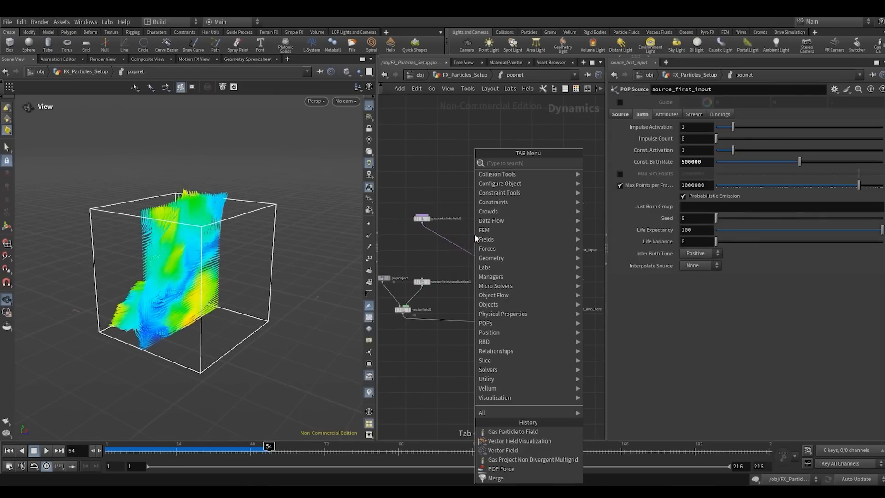
type("gare")
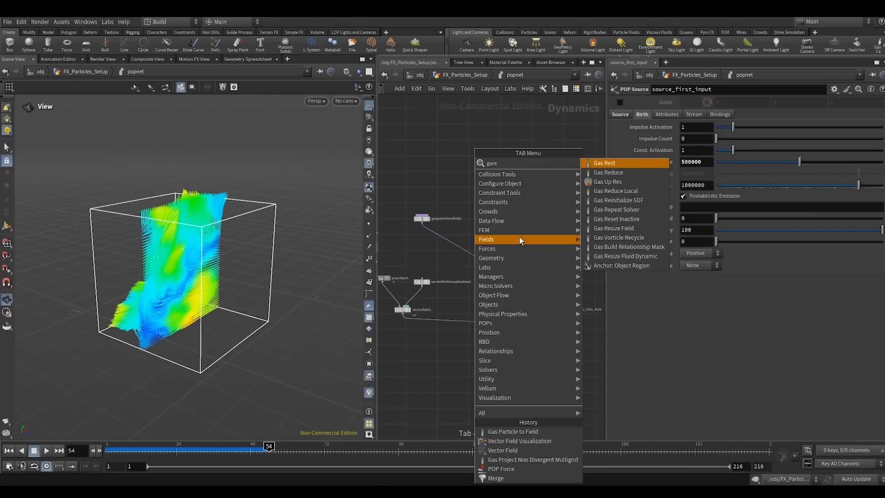
left_click(594, 232)
key("Tab")
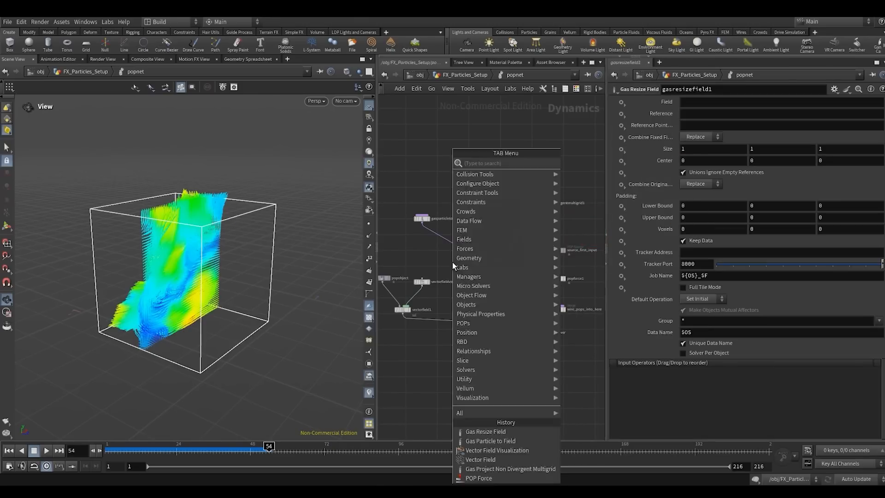
type("mer")
left_click(578, 165)
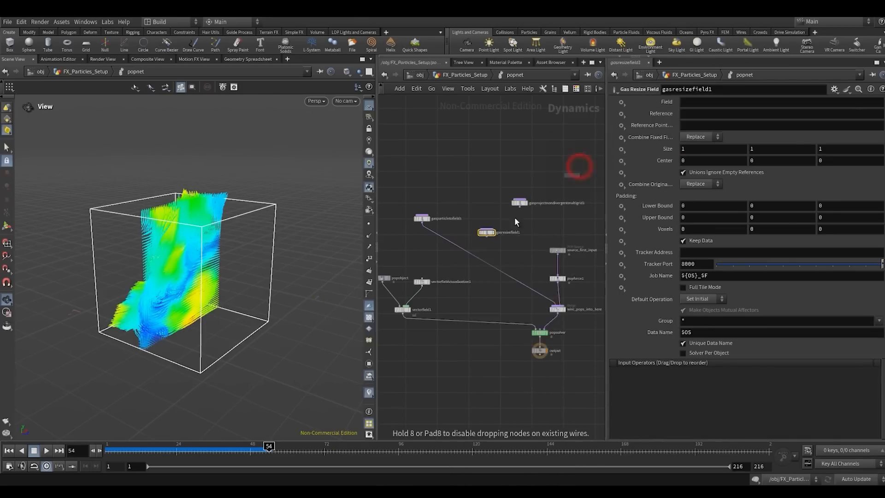
scroll(474, 255, "up", 3)
left_click(475, 253)
key("Delete")
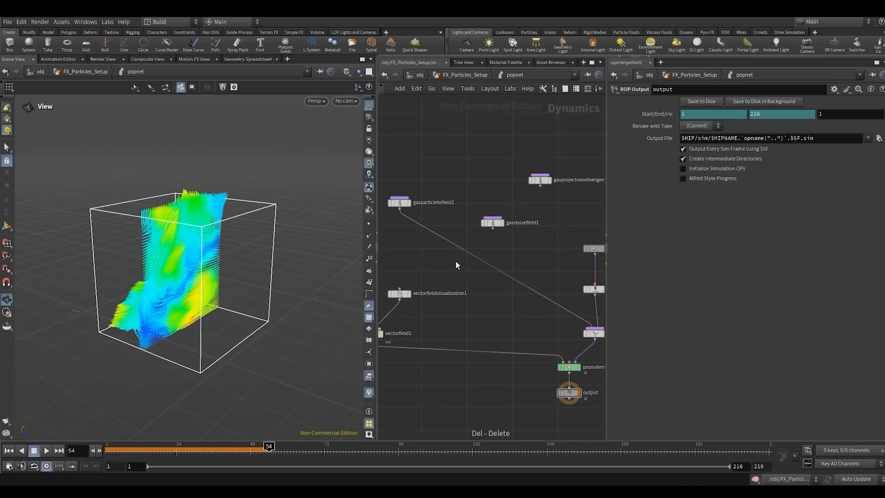
- Insert a Merge node on gasparticletofield1's output wire, connect gasresizefield1 into it, and open gasresizefield1's parameters
key("Tab")
type("mer")
key("Return")
left_click(455, 261)
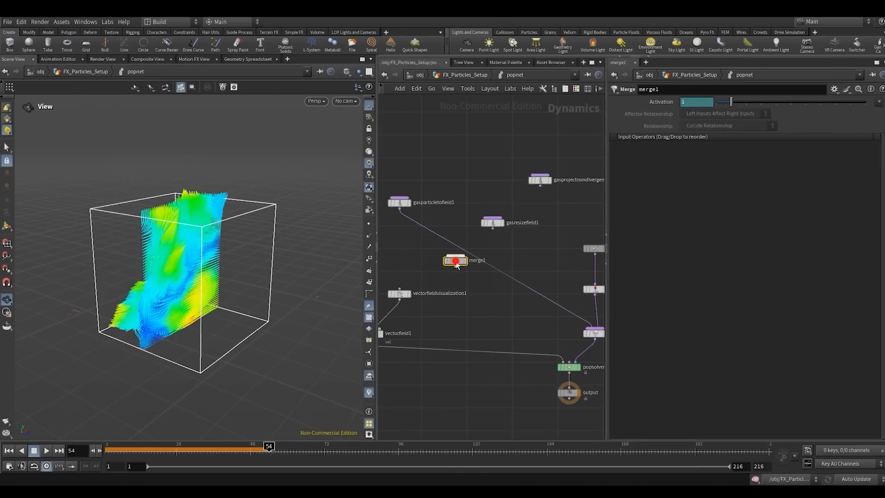
left_click_drag(457, 258, 470, 253)
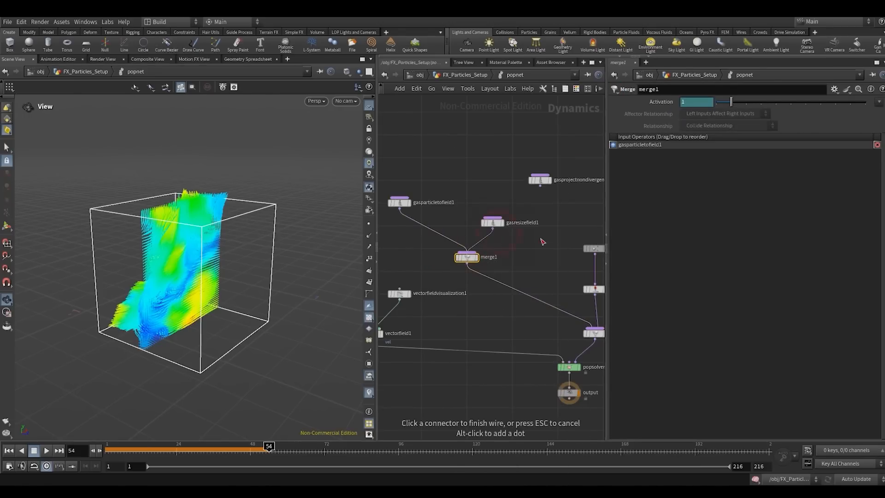
left_click(494, 223)
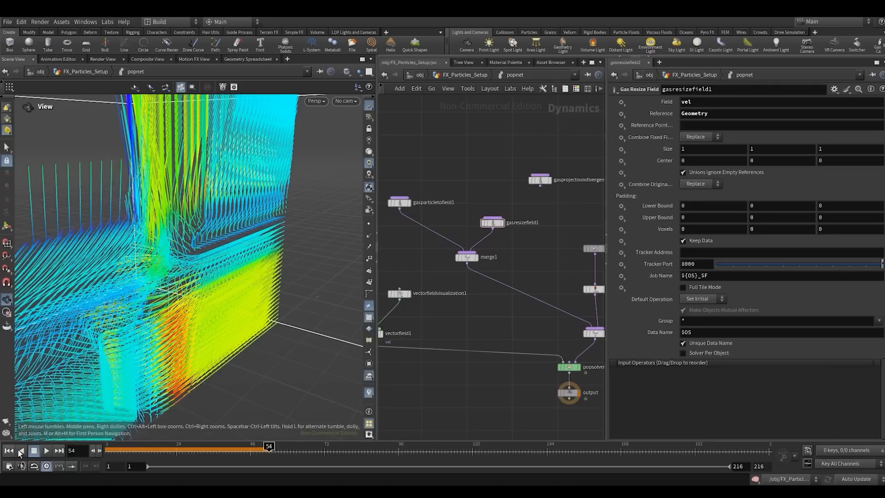
- Replay the simulation from the first frame to about frame 48 with popobject selected, and inspect how the vector field follows the particles
left_click(10, 451)
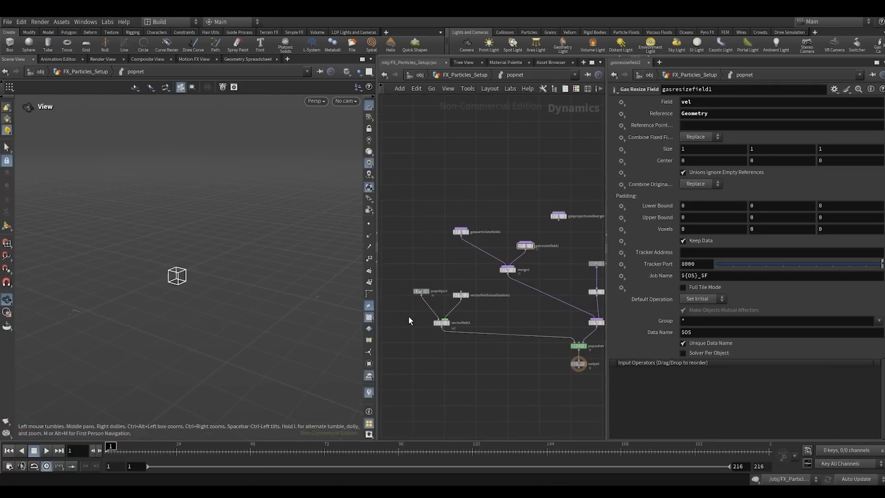
left_click(420, 291)
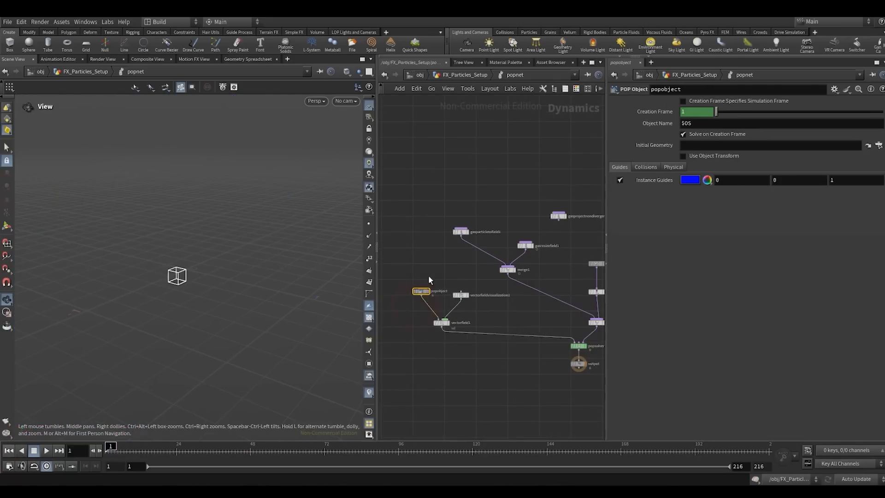
left_click(48, 452)
scroll(178, 300, "down", 3)
left_click_drag(178, 300, 109, 393)
left_click(34, 449)
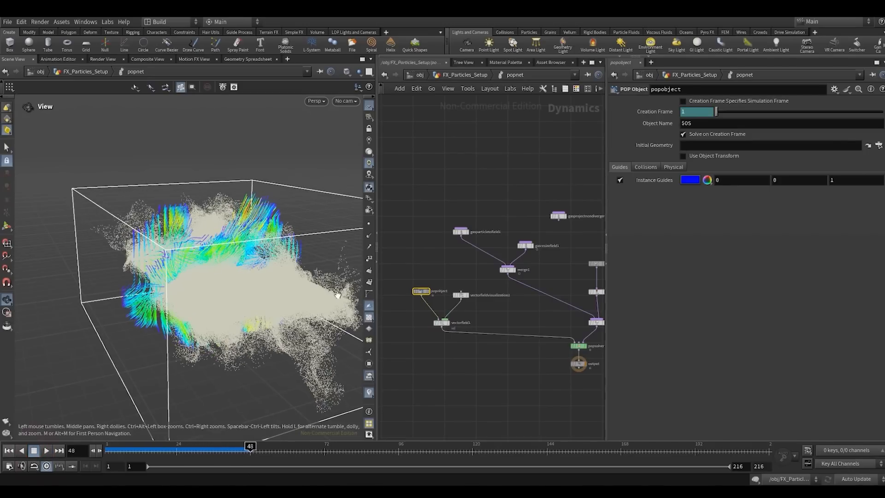
left_click_drag(205, 299, 254, 284)
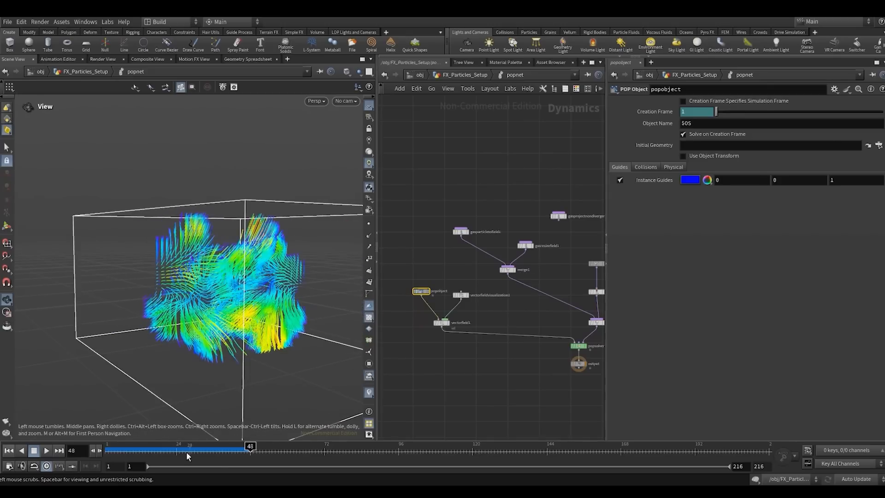
left_click_drag(179, 450, 235, 447)
left_click_drag(229, 323, 219, 323)
- Insert a second Merge node after merge1, connect gasprojectnondivergentmultigrid1 into it, and auto-arrange the network
middle_click_drag(496, 303, 466, 326)
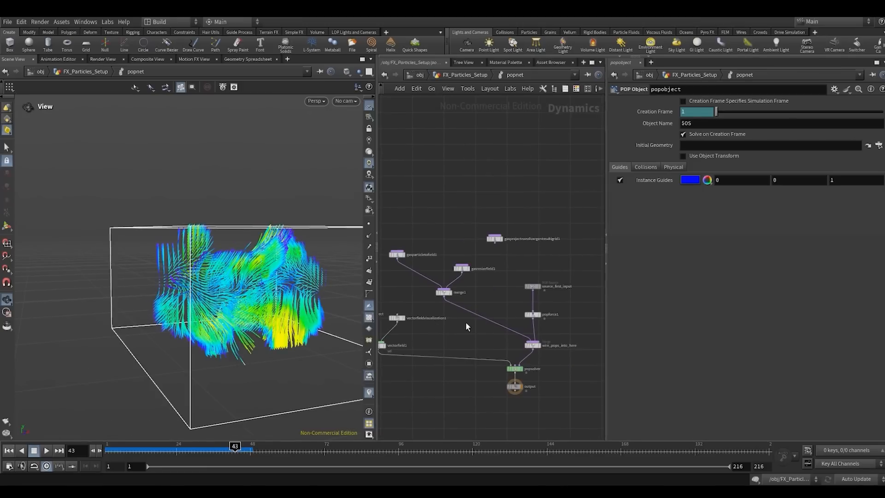
scroll(506, 237, "up", 2)
middle_click_drag(527, 254, 567, 221)
scroll(516, 273, "down", 1)
middle_click_drag(515, 288, 493, 268)
key("Tab")
type("mer")
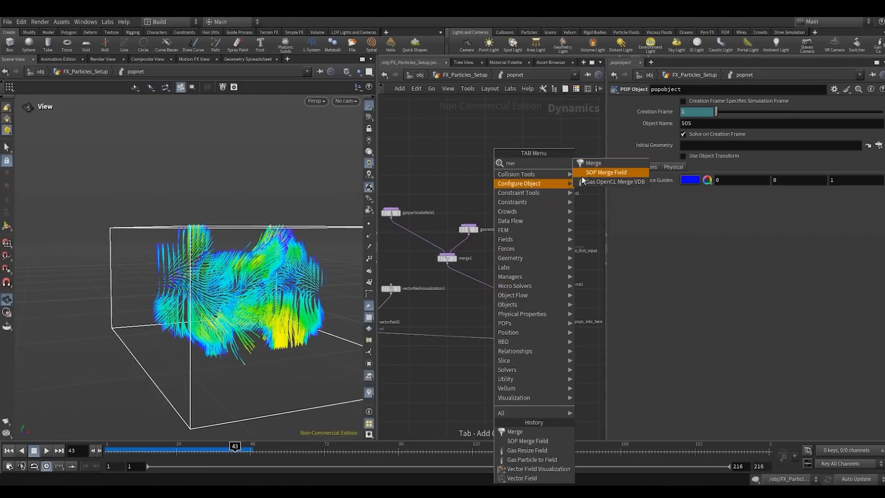
left_click(586, 165)
left_click(488, 288)
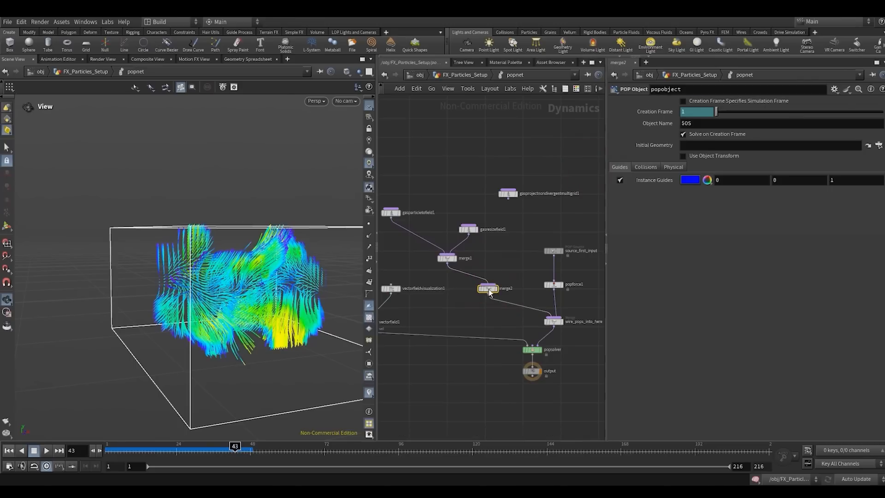
left_click(521, 206)
key("l")
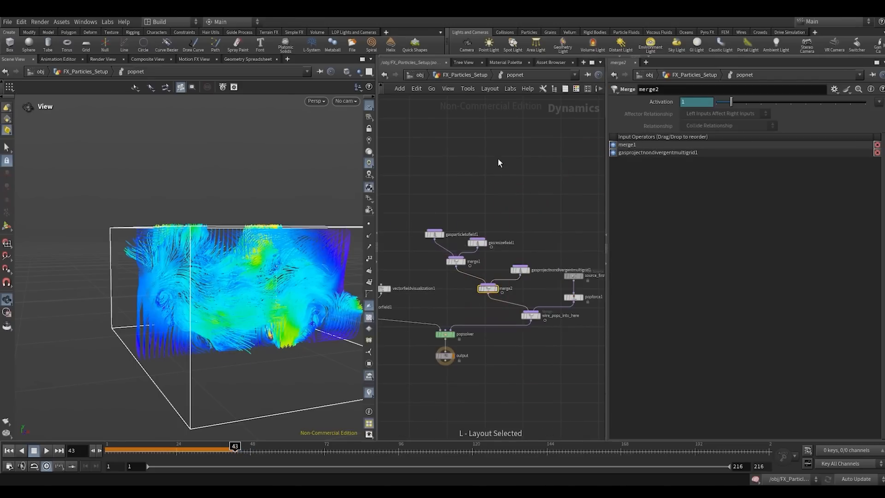
- Replay the simulation from the first frame to about frame 56 and inspect the projected vector field up close
left_click(9, 450)
left_click(46, 450)
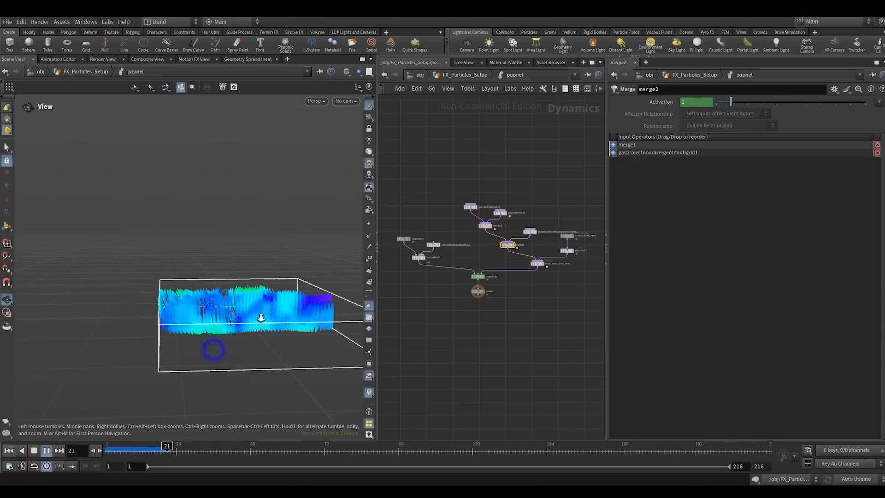
right_click_drag(260, 318, 272, 305)
left_click_drag(272, 305, 227, 307)
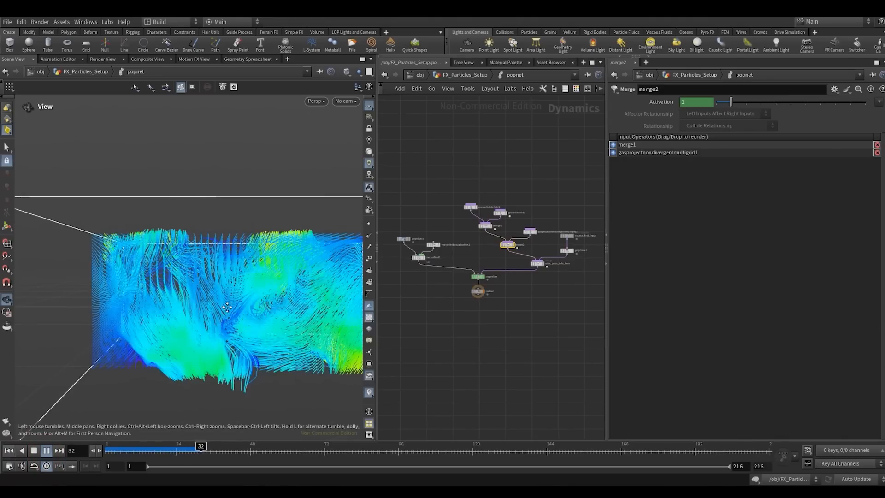
right_click_drag(227, 307, 223, 308)
left_click_drag(223, 308, 156, 374)
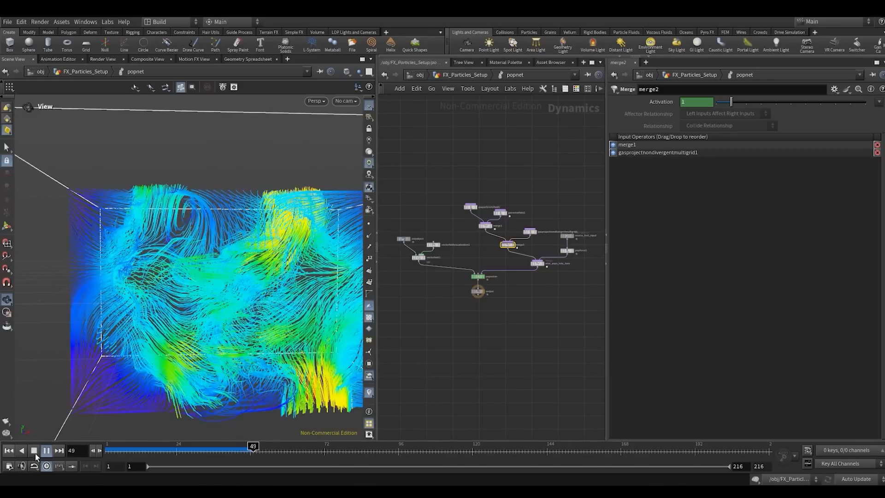
left_click(34, 451)
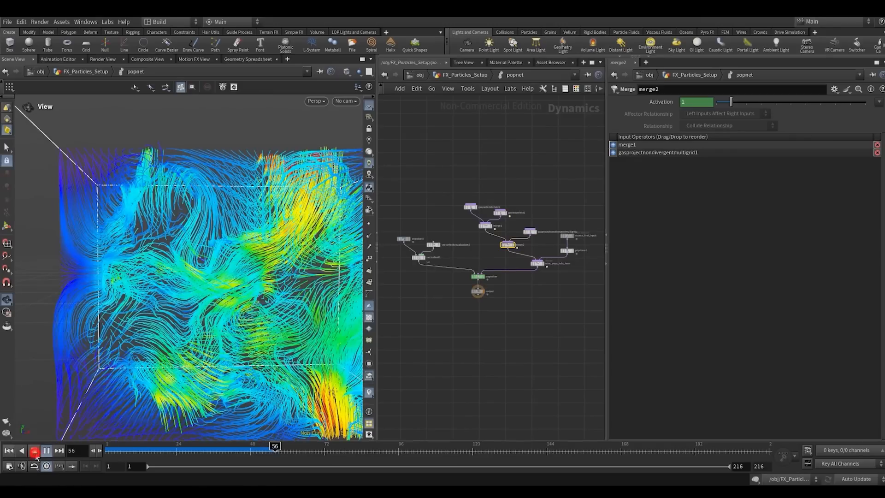
- Show only the popobject particles in the viewport, then scrub and replay the cached frames to about frame 42
scroll(446, 253, "up", 5)
left_click(488, 254)
left_click_drag(431, 207, 384, 251)
left_click_drag(124, 446, 187, 453)
left_click_drag(187, 454, 252, 454)
right_click_drag(249, 331, 224, 320)
left_click_drag(225, 320, 274, 327)
middle_click_drag(252, 323, 233, 347)
right_click_drag(233, 347, 212, 325)
left_click_drag(212, 322, 247, 339)
left_click(175, 450)
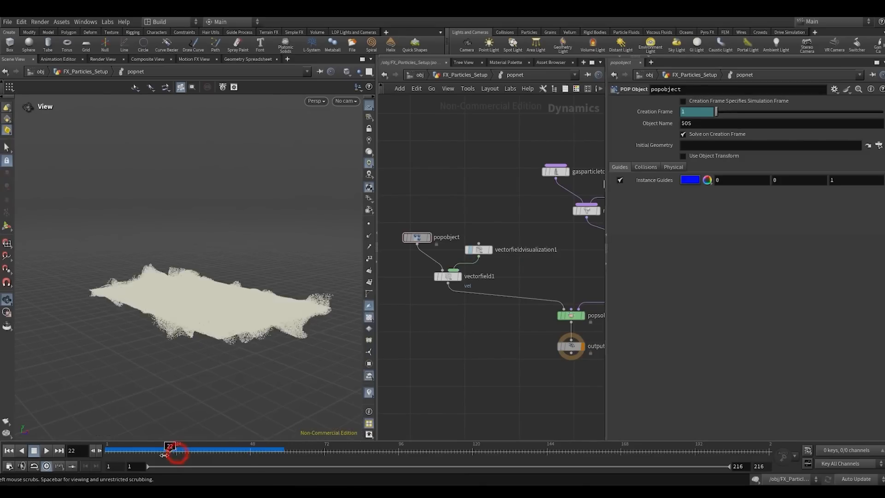
left_click(46, 451)
left_click(36, 454)
- Move the source_first_input node farther up above popforce1
scroll(544, 327, "down", 3)
middle_click_drag(491, 352, 419, 405)
middle_click_drag(520, 360, 467, 329)
scroll(446, 363, "up", 3)
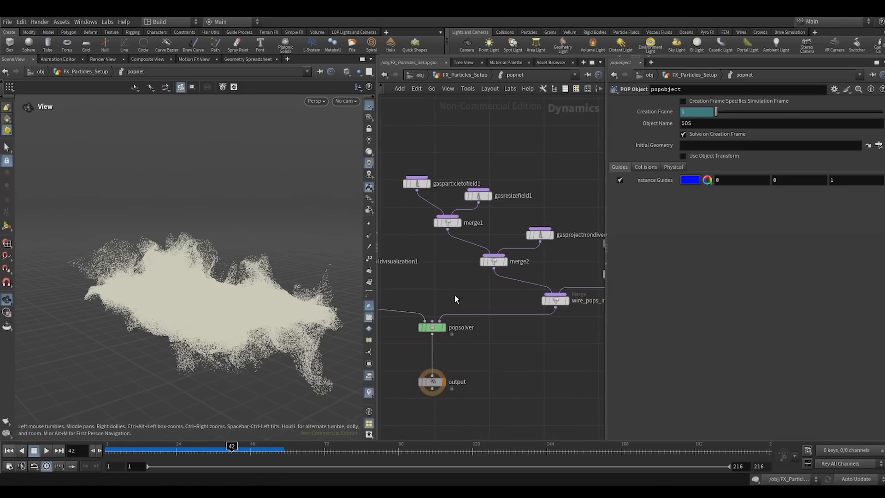
scroll(433, 364, "down", 3)
middle_click_drag(442, 282, 442, 319)
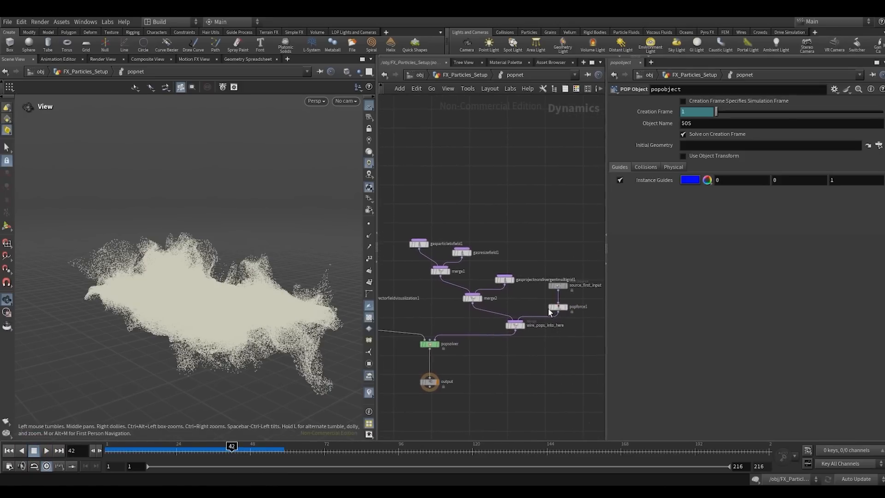
scroll(560, 280, "up", 3)
left_click_drag(556, 289, 556, 251)
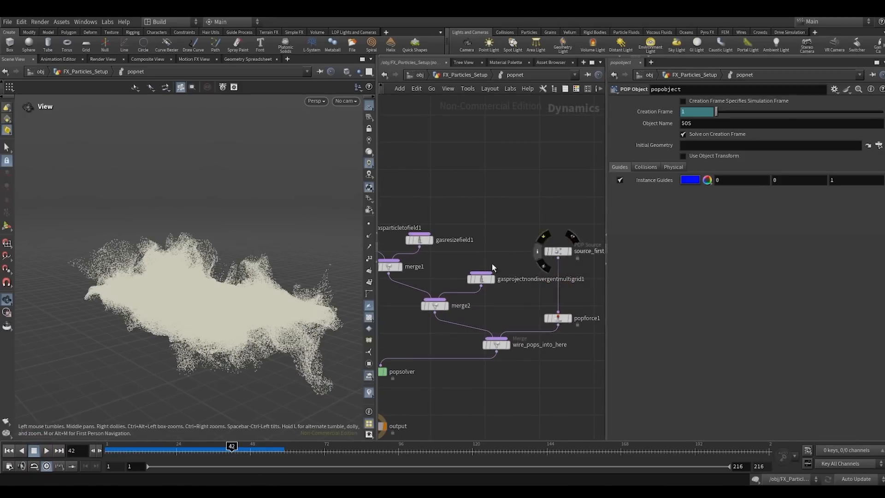
- Move the gas nodes and their two merges together up and away from wire_pops_into_here to make room below merge2
scroll(493, 266, "down", 2)
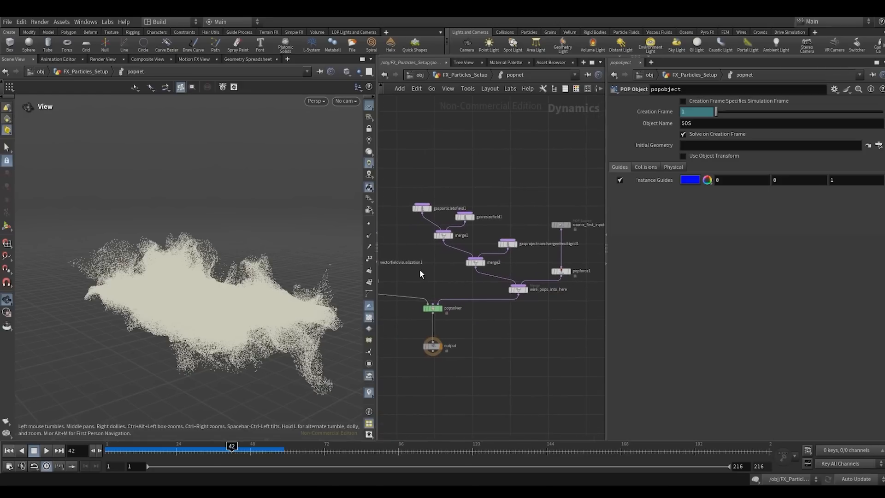
left_click_drag(459, 241, 507, 208)
left_click_drag(509, 244, 482, 209)
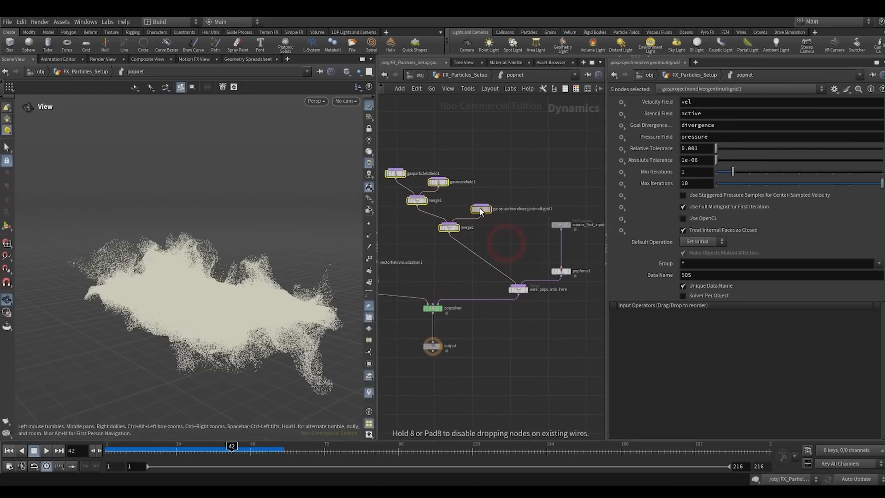
left_click(452, 261)
middle_click_drag(469, 247, 505, 264)
scroll(459, 185, "up", 2)
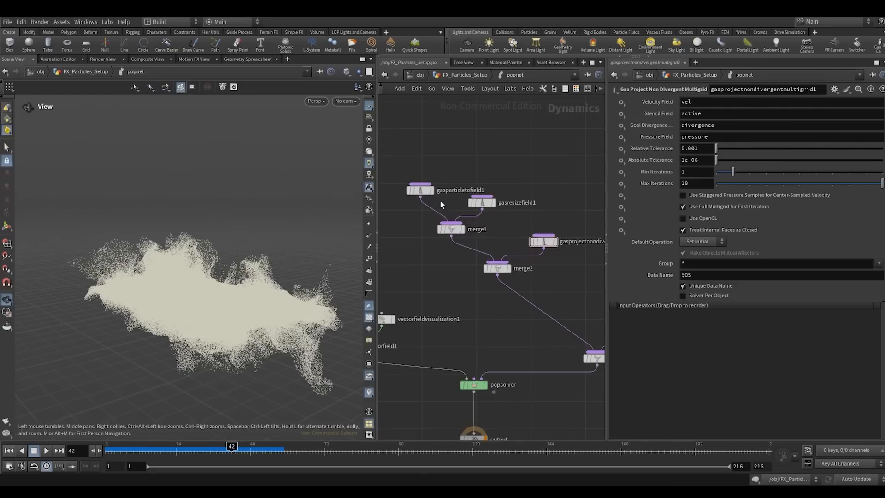
- Add a Gas Field to Particle node and insert it on the wire between merge2 and wire_pops_into_here, directly below merge2
middle_click_drag(571, 299, 540, 295)
right_click(487, 312)
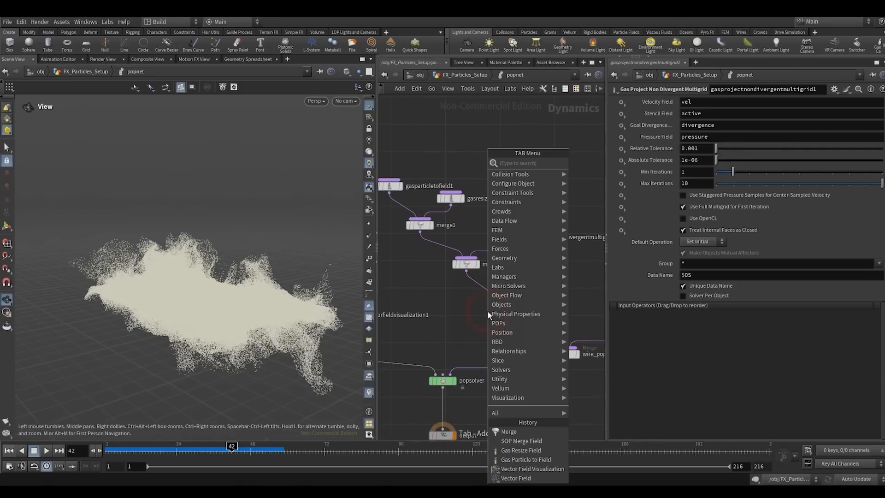
type("gafie")
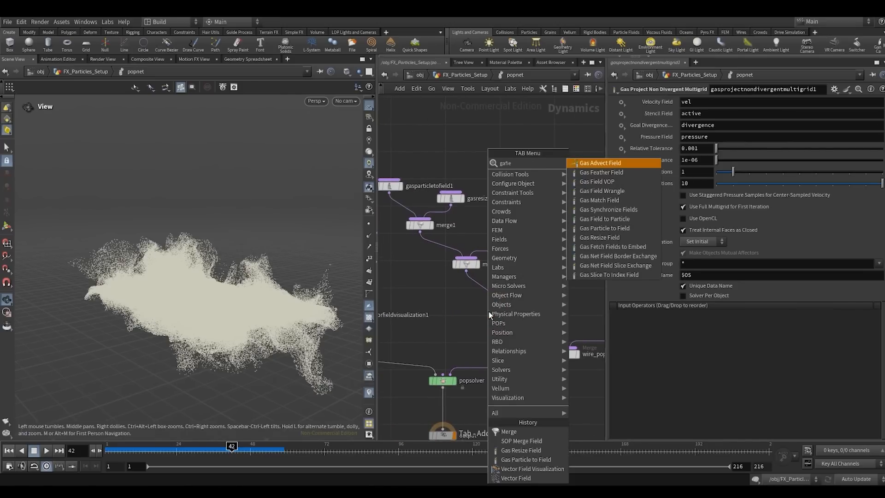
left_click(607, 219)
left_click(543, 269)
middle_click_drag(529, 290, 537, 255)
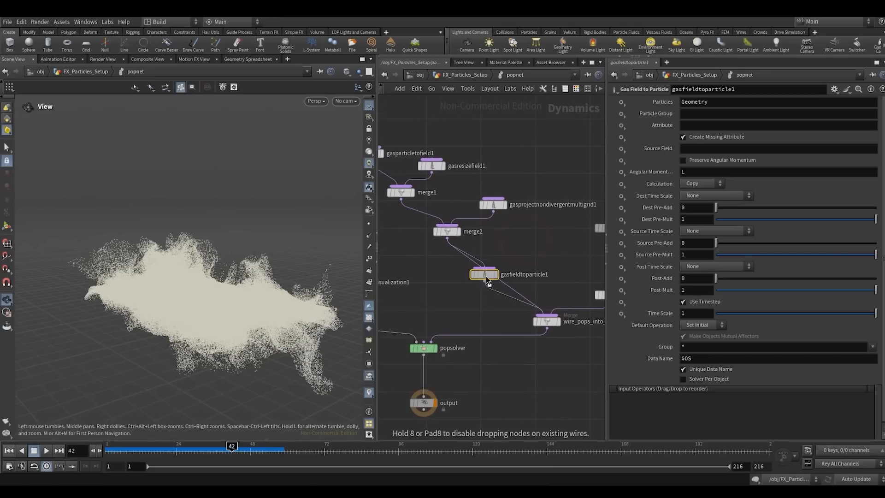
left_click_drag(477, 280, 449, 280)
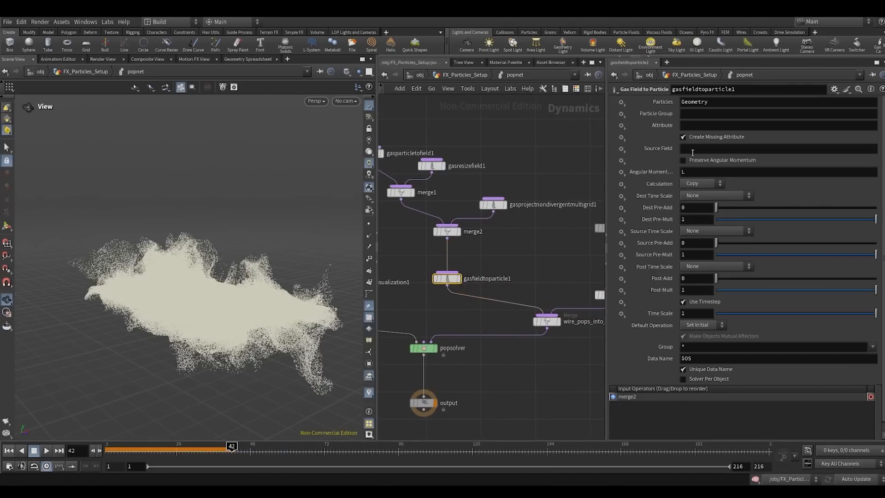
- Set gasfieldtoparticle1's Source Field to vel and its Attribute to v
left_click(574, 162)
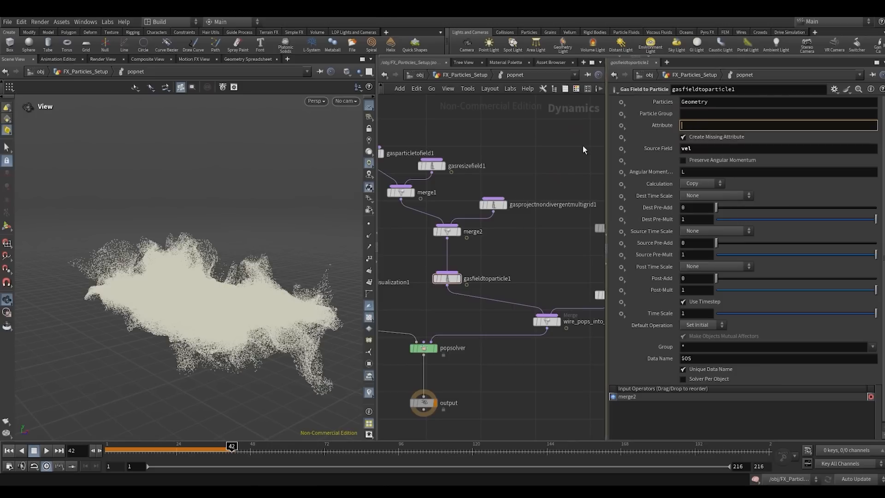
type("v")
left_click(548, 151)
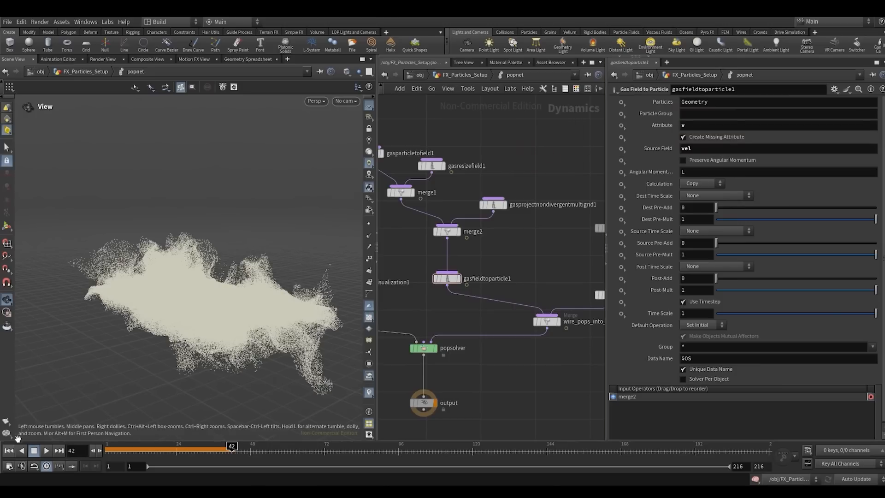
- Replay the simulation from the first frame to about frame 59 and examine the particle motion from several angles
left_click(8, 451)
left_click(47, 451)
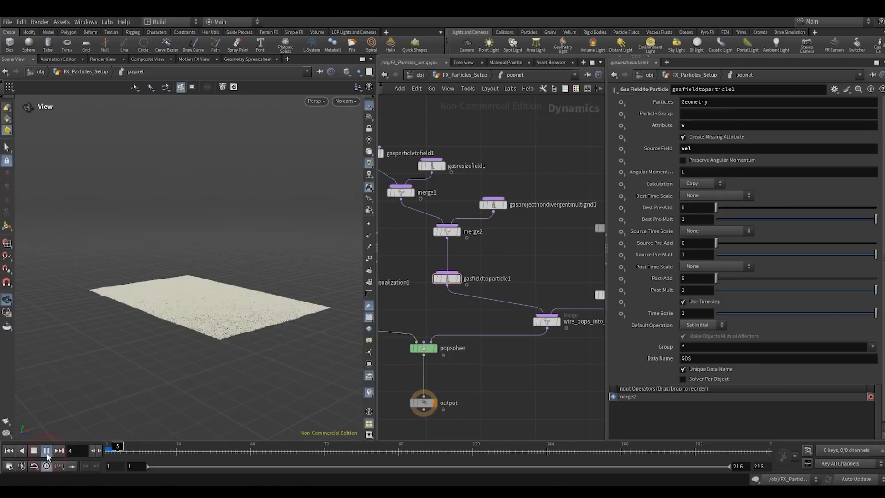
left_click_drag(197, 321, 229, 333)
right_click_drag(229, 334, 233, 304)
left_click_drag(230, 307, 191, 255)
left_click_drag(211, 293, 166, 355)
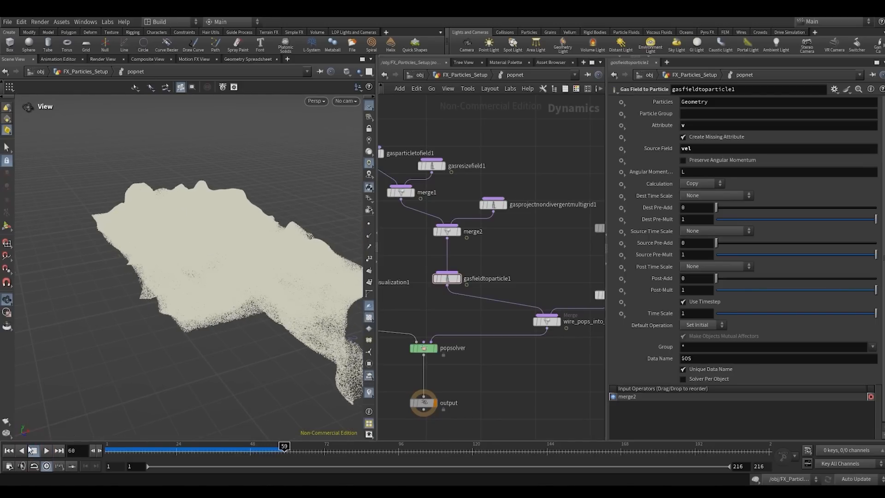
- Return to the first frame and set source_first_input's Const. Birth Rate to 50000
left_click(9, 451)
middle_click_drag(479, 252, 377, 283)
left_click(508, 259)
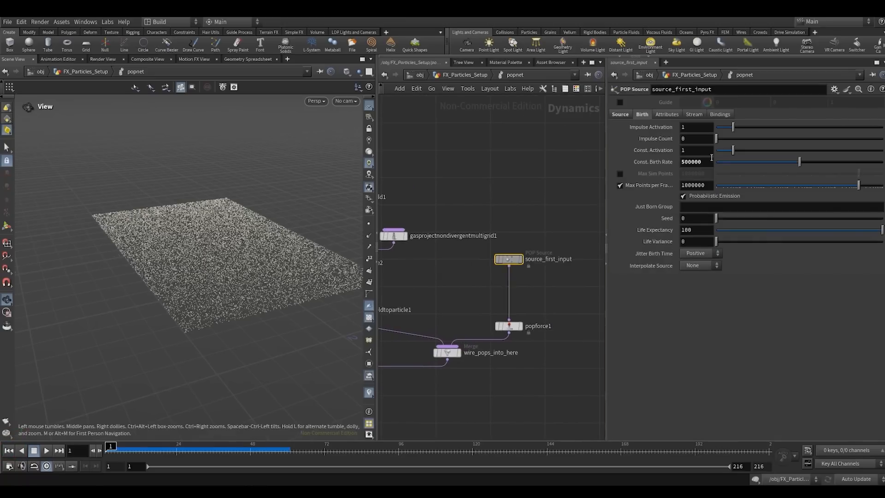
key("Return")
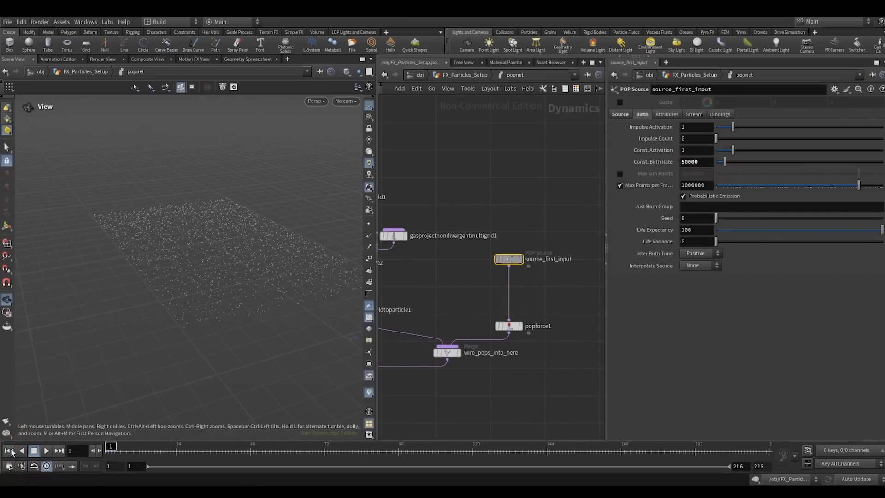
- Play the simulation to about frame 135 and inspect the sparser swirling particles from several angles
left_click(46, 450)
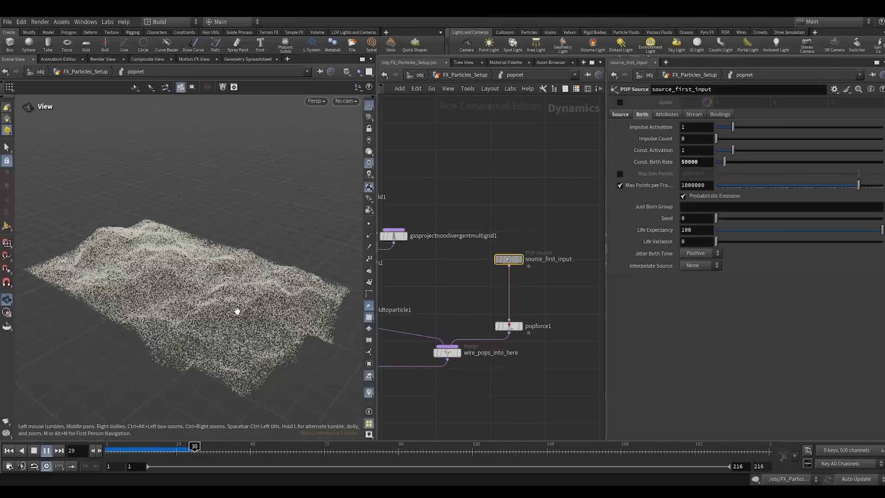
left_click_drag(237, 311, 261, 255)
scroll(261, 254, "up", 5)
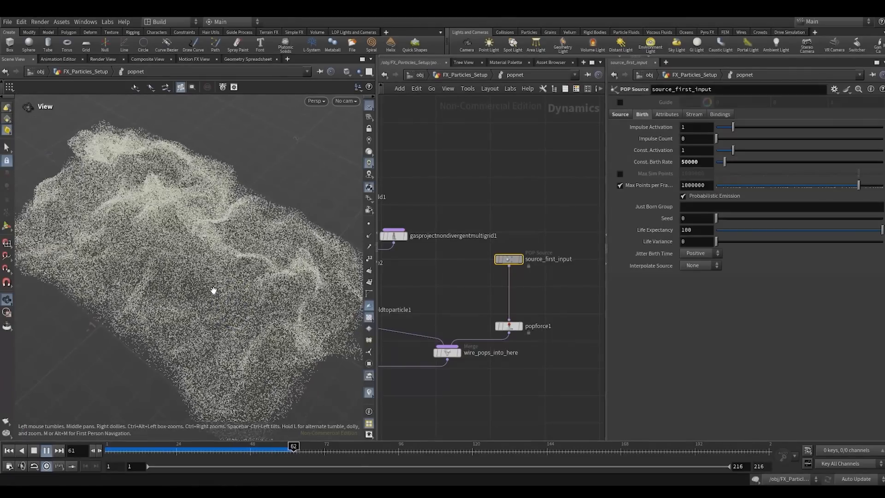
left_click_drag(210, 290, 221, 257)
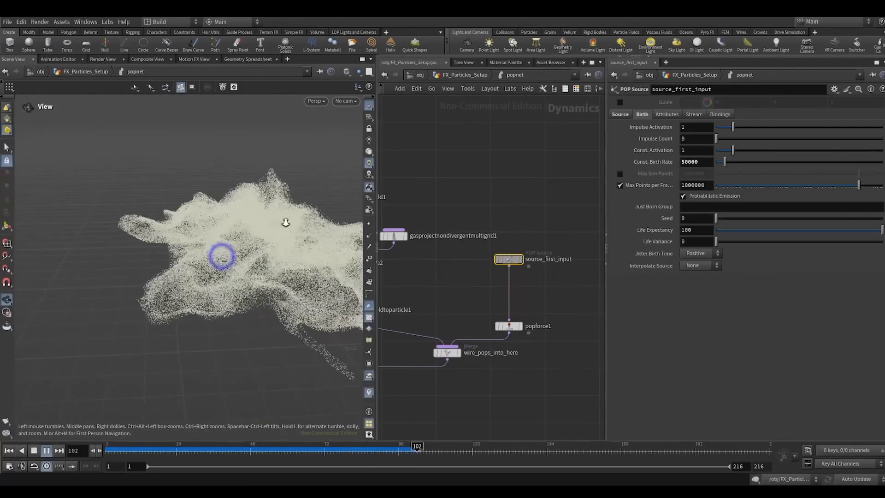
left_click_drag(285, 222, 136, 368)
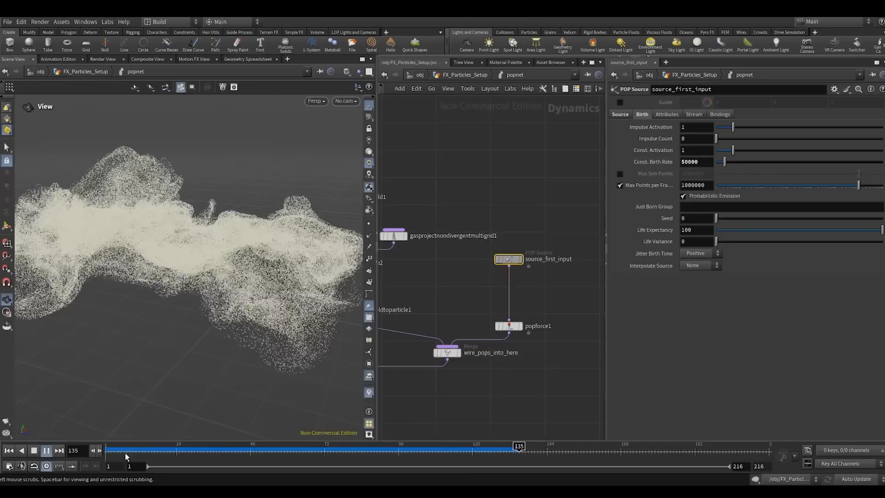
- Return to the first frame and set vectorfield1's Division Size to 0.065
left_click(108, 453)
scroll(525, 306, "down", 5)
middle_click_drag(551, 300, 603, 293)
scroll(434, 320, "up", 3)
left_click_drag(434, 319, 467, 307)
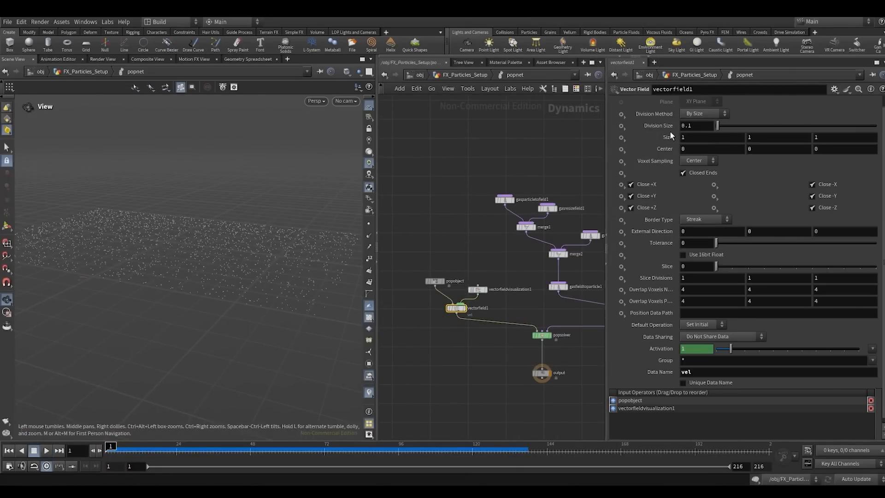
left_click(523, 165)
middle_click_drag(533, 135, 507, 134)
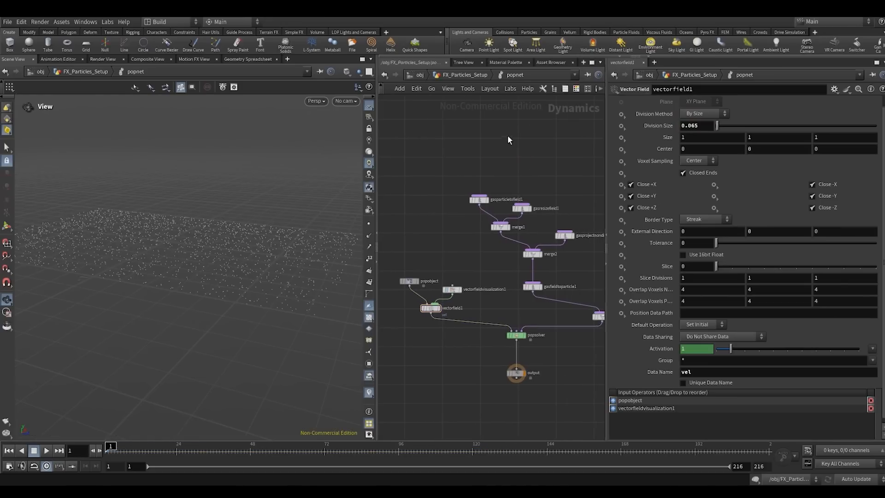
- Play the simulation to about frame 134, inspect the finer swirling motion from several angles, and replay it before returning to the first frame
left_click(48, 452)
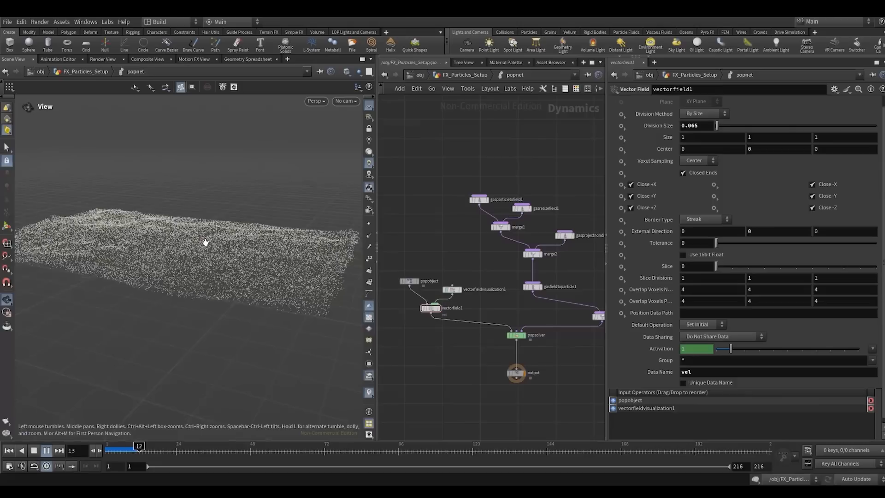
left_click_drag(206, 242, 169, 264)
right_click_drag(231, 229, 132, 289)
left_click_drag(196, 262, 282, 226)
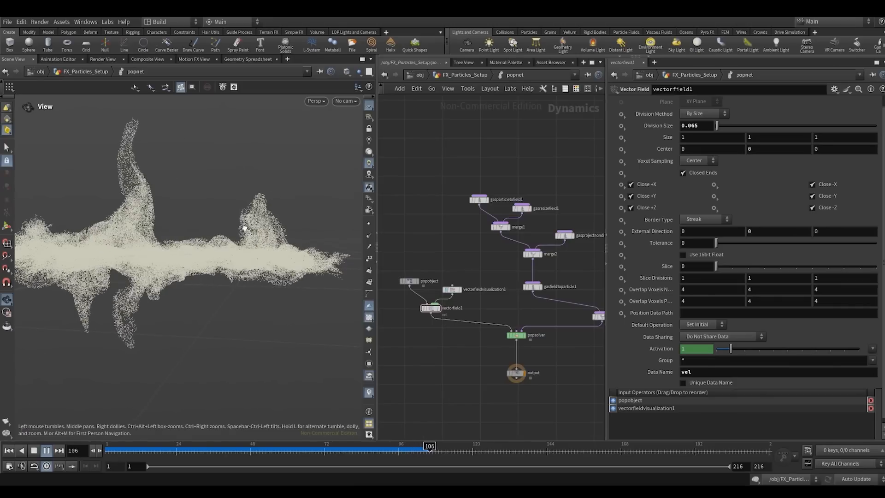
middle_click_drag(202, 233, 257, 241)
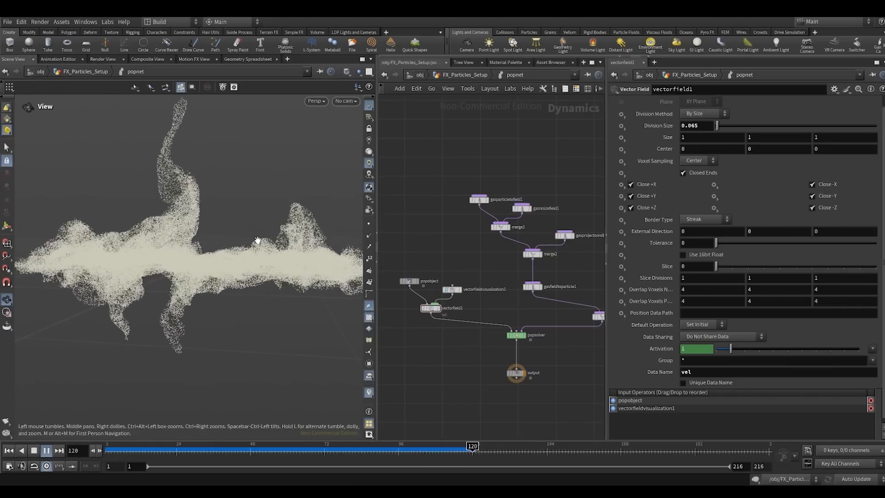
left_click_drag(253, 237, 202, 249)
left_click_drag(191, 297, 194, 295)
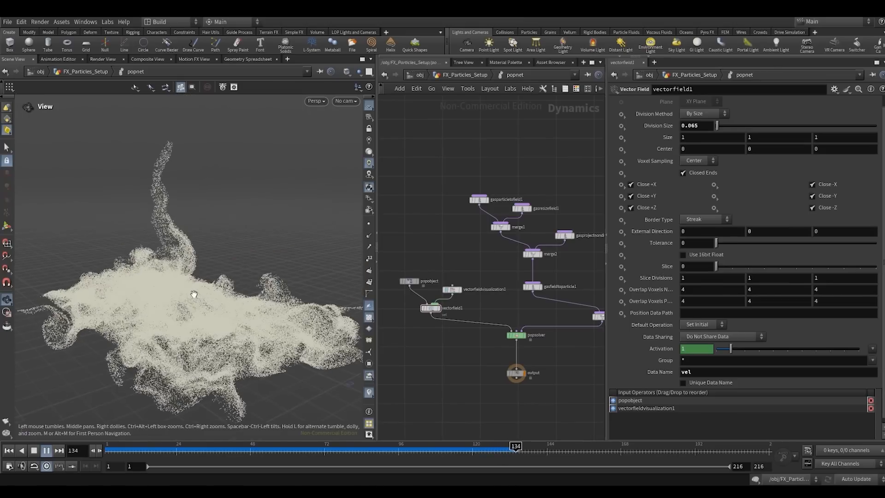
left_click(118, 446)
left_click(46, 451)
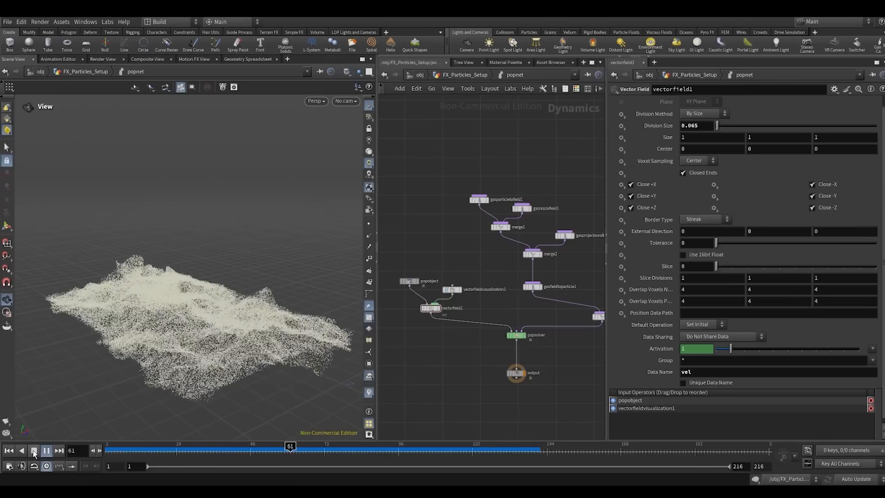
left_click(8, 453)
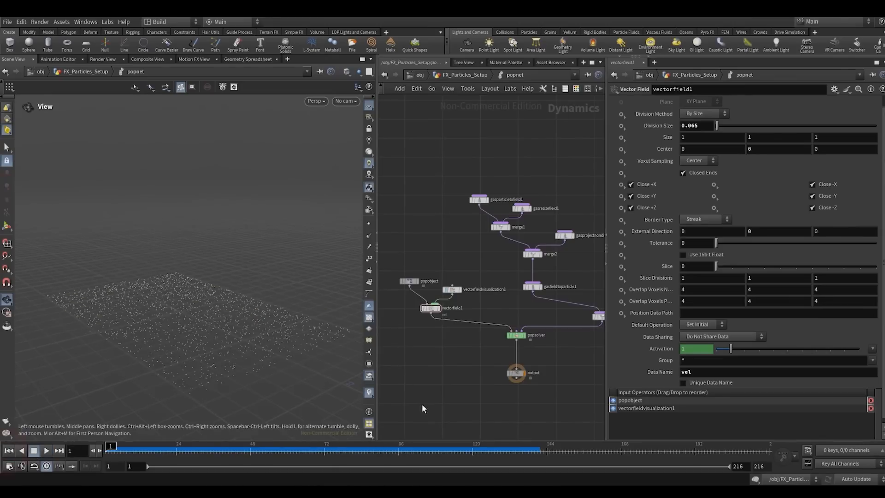
- Add a POP Drag node beside wire_pops_into_here, below popforce1
scroll(479, 390, "down", 5)
middle_click_drag(561, 357, 480, 345)
key("Tab")
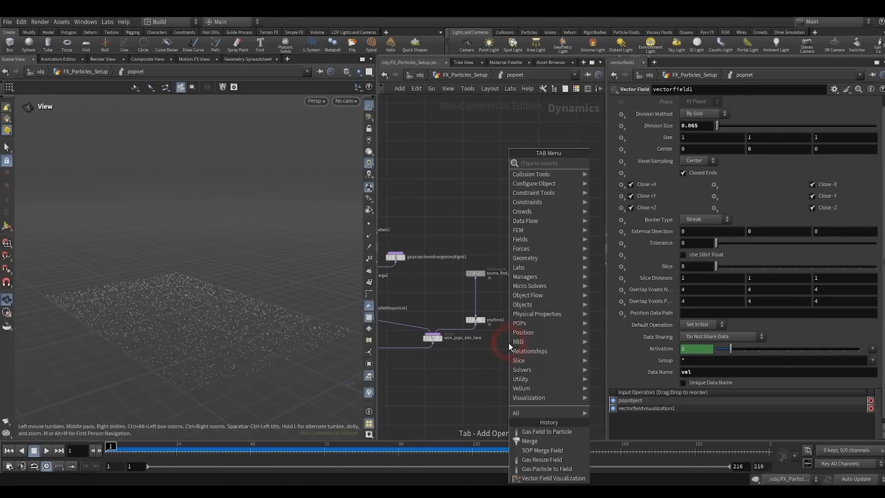
type("popd")
key("Return")
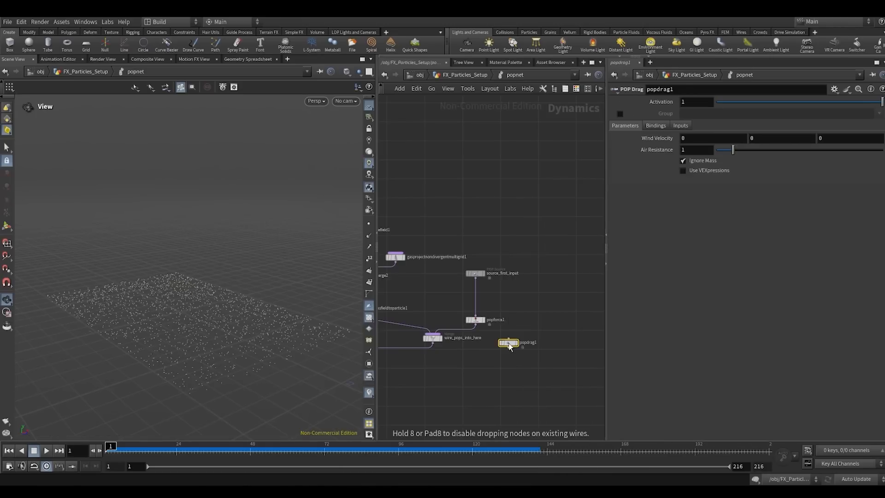
- Insert a Merge node after wire_pops_into_here and connect popdrag1 to it as another input
key("Tab")
type("mer")
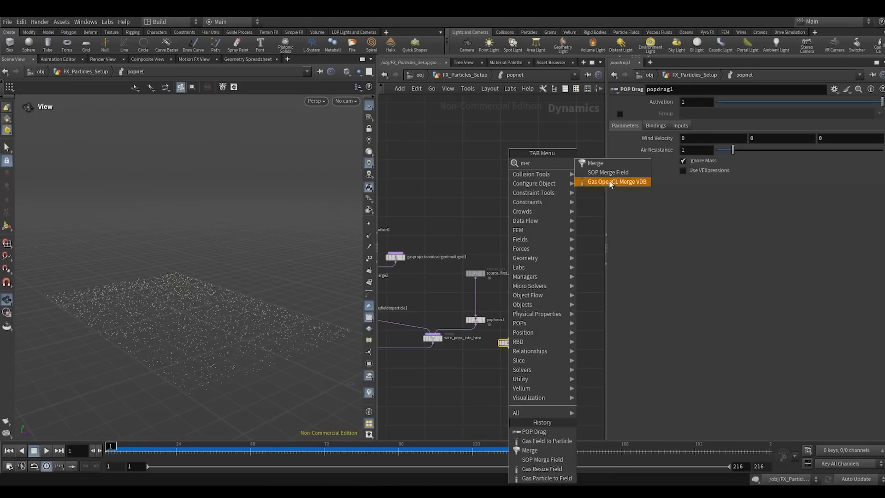
left_click(595, 163)
left_click(430, 351)
left_click_drag(431, 358, 467, 378)
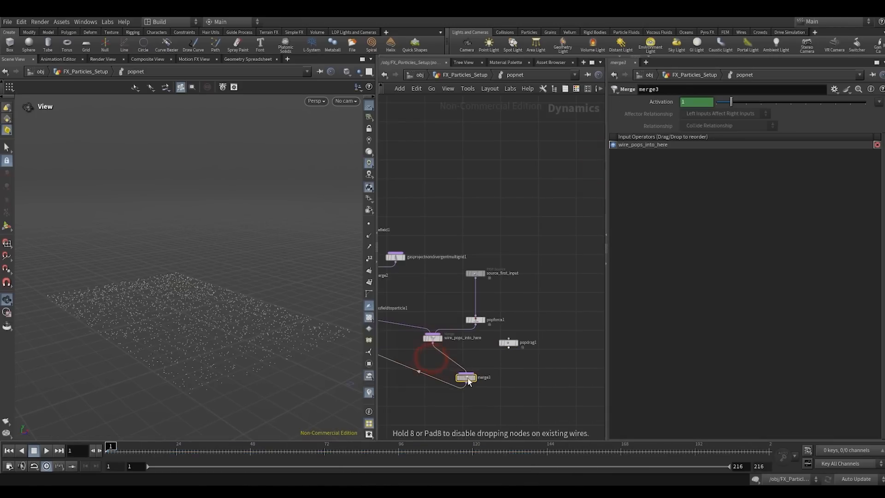
left_click(466, 372)
left_click(508, 348)
left_click(508, 342)
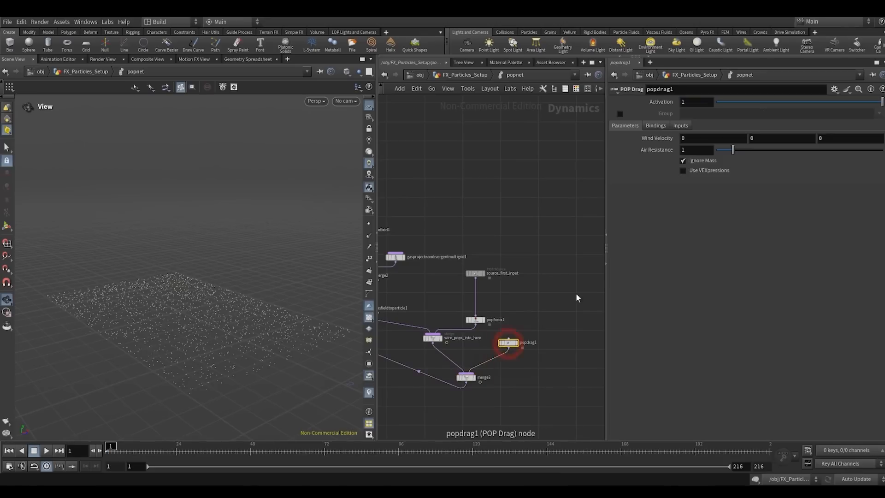
- Set popdrag1's Air Resistance to 0.05 and lay out the network nodes automatically
left_click(692, 150)
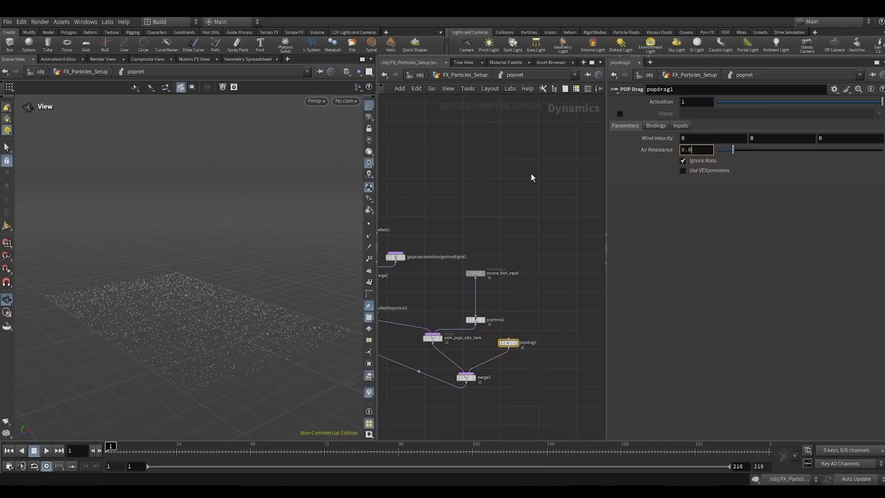
left_click(531, 178)
key("l")
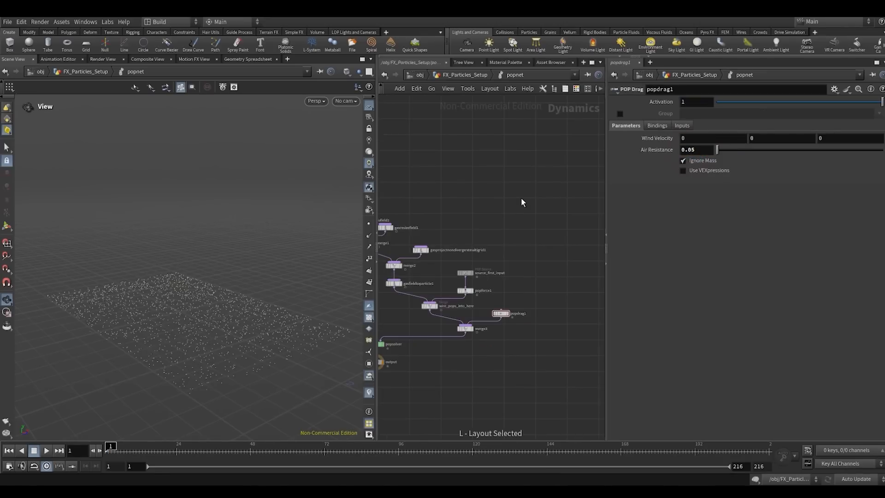
- Play the simulation to about frame 119 to examine the effect of the drag, and return to the first frame
left_click(46, 451)
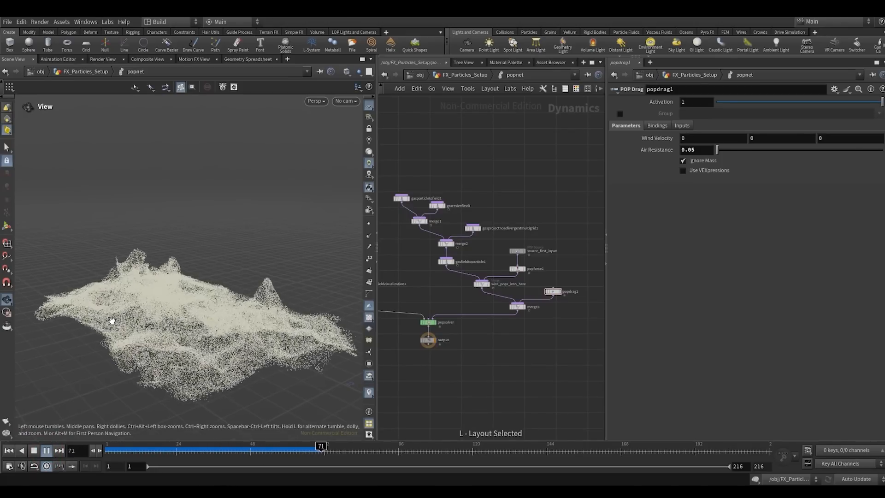
left_click_drag(165, 301, 135, 340)
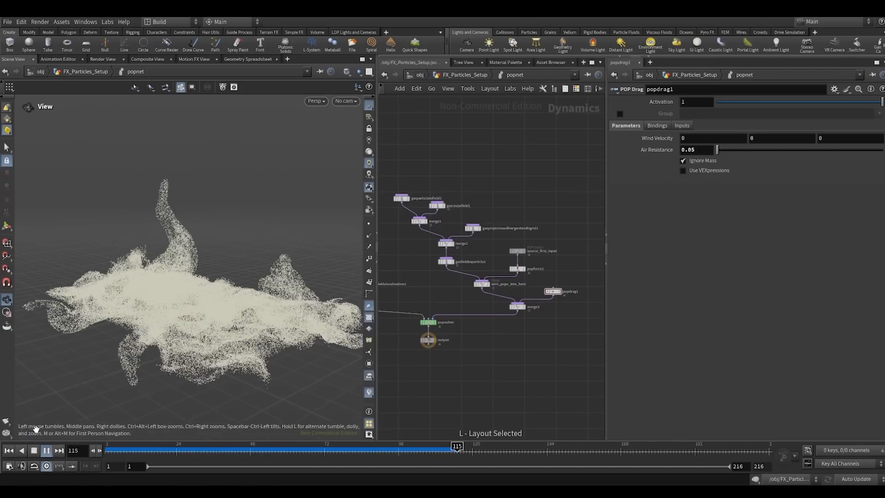
left_click(9, 450)
- Add a second POP Drag node beside popdrag1 and connect it to merge3
middle_click_drag(554, 317, 507, 298)
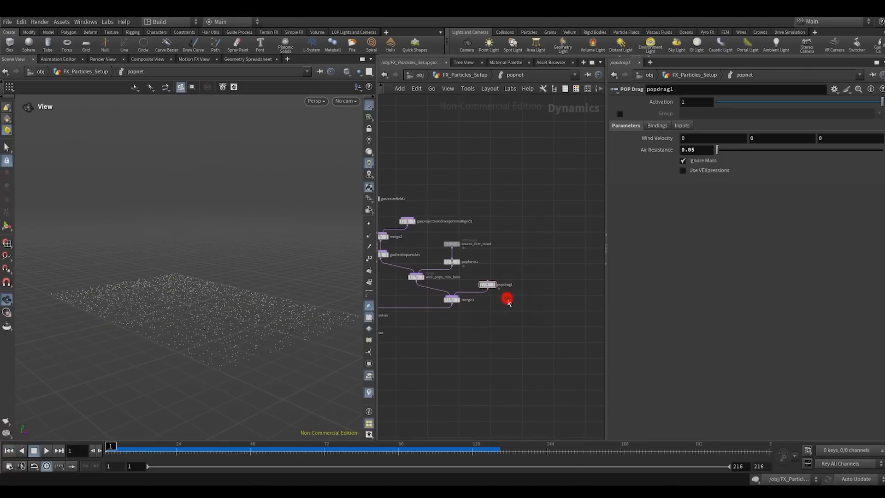
key("Tab")
type("pop")
key("Return")
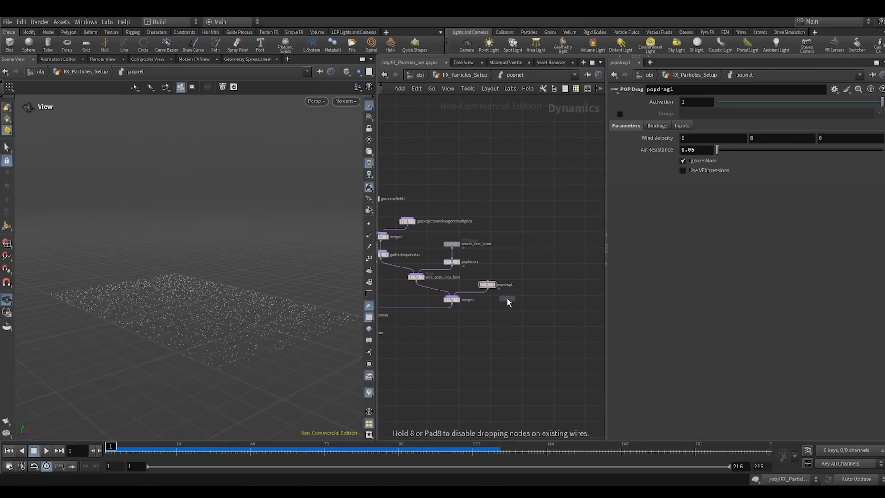
left_click(507, 297)
scroll(507, 298, "up", 5)
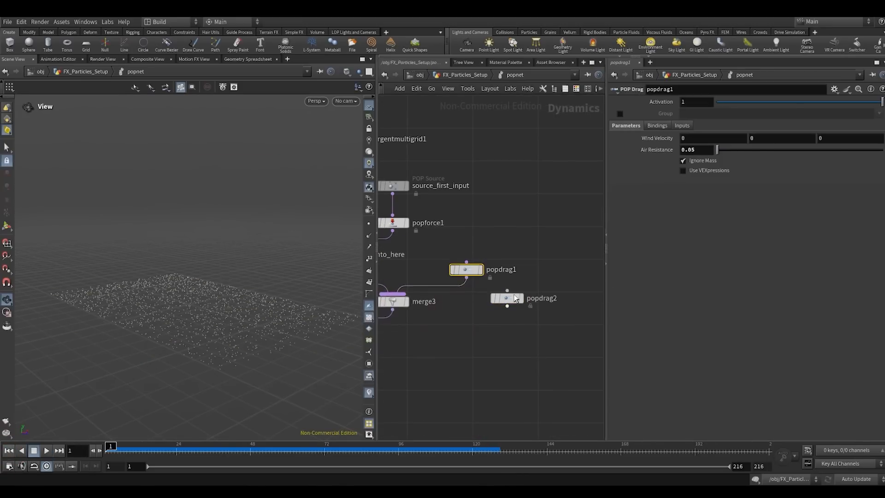
scroll(522, 298, "down", 3)
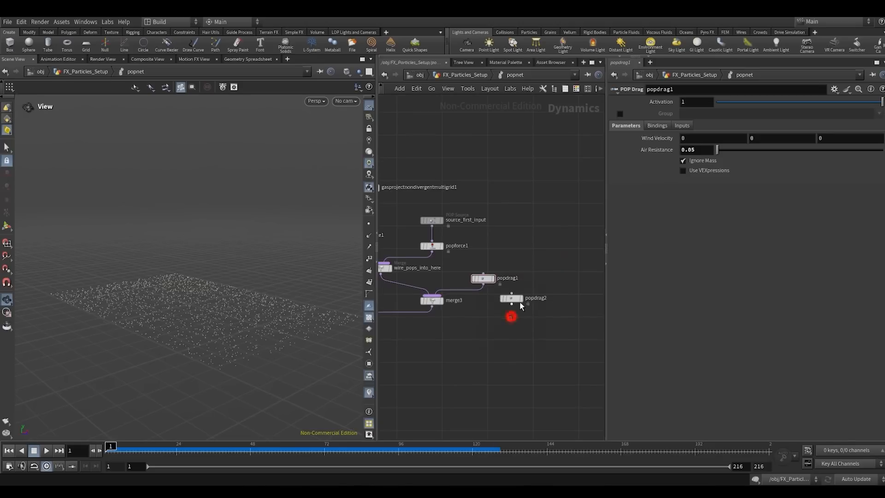
left_click_drag(512, 298, 535, 293)
left_click(537, 289)
left_click(443, 297)
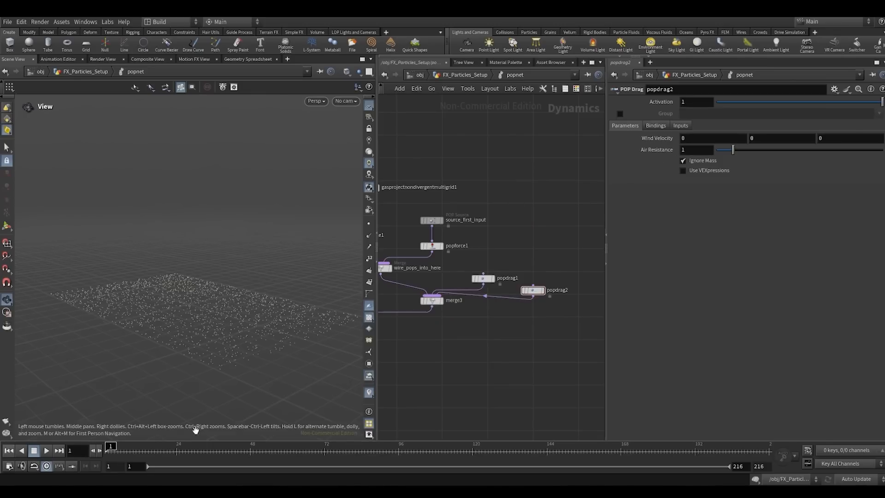
- Start playing the simulation and lay out the network nodes automatically
left_click(46, 451)
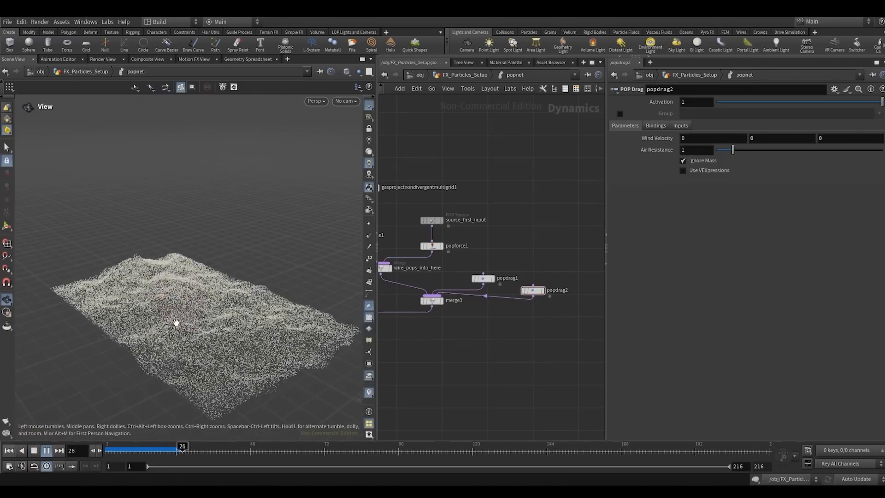
scroll(465, 326, "down", 4)
middle_click_drag(465, 327, 565, 314)
left_click(508, 327)
key("l")
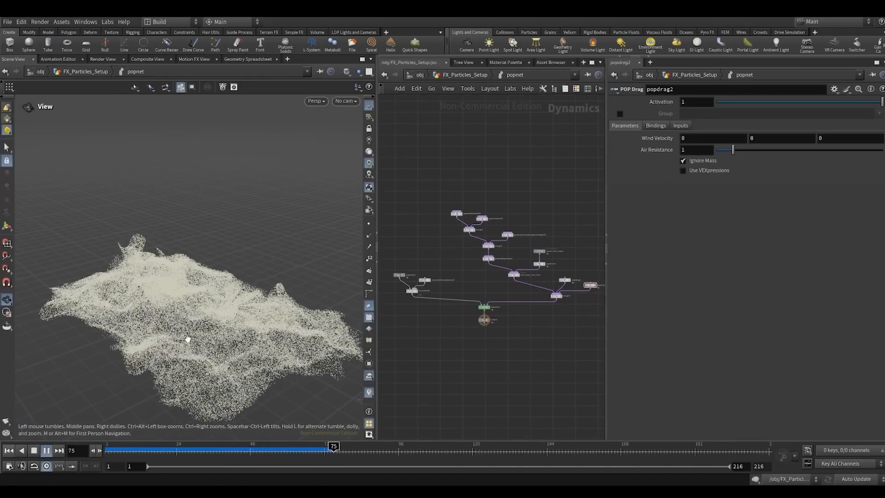
- Inspect the swirling particles from several angles during playback and stop the simulation at about frame 151
left_click_drag(187, 337, 285, 311)
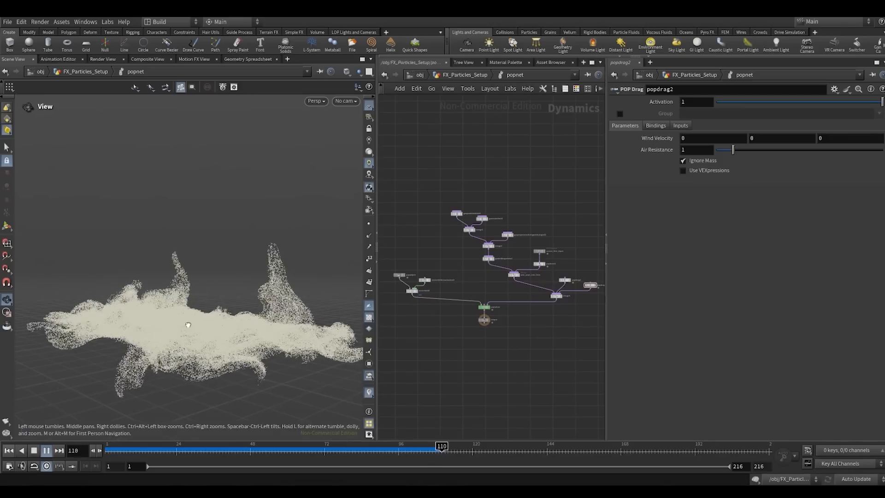
left_click_drag(187, 320, 283, 306)
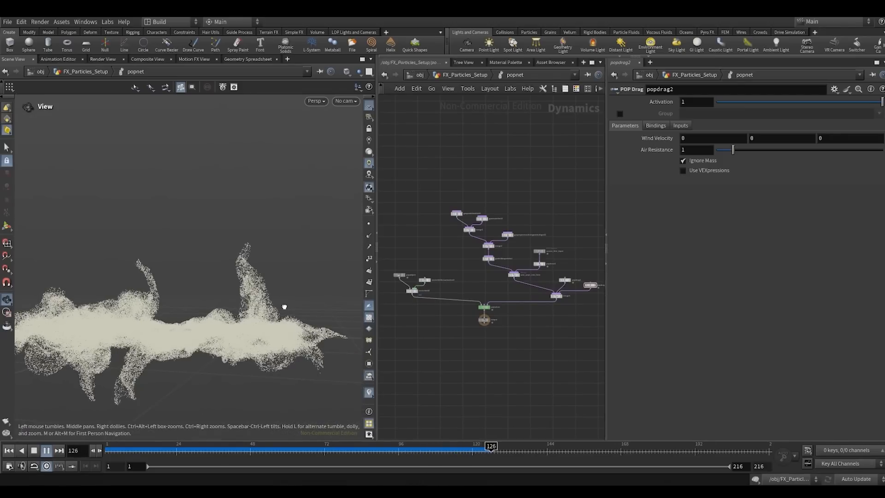
left_click_drag(214, 316, 112, 403)
left_click(34, 451)
left_click_drag(180, 322, 138, 347)
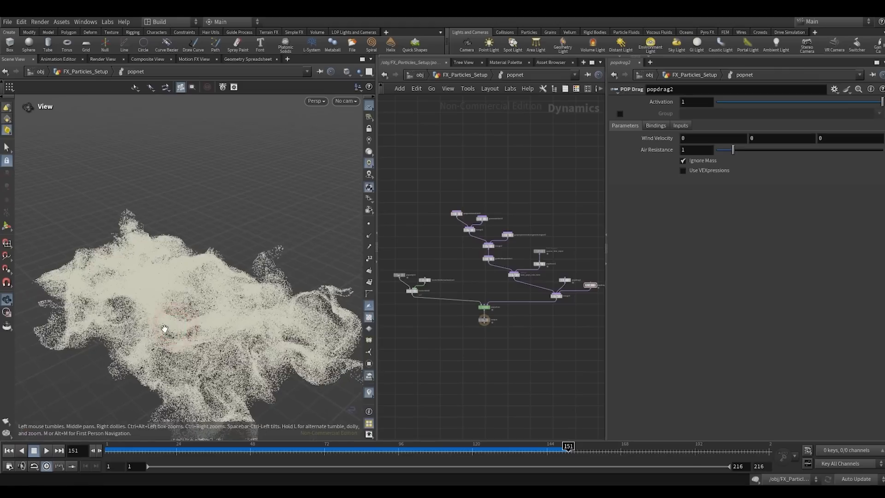
middle_click_drag(139, 348, 203, 295)
- Add a Gas Turbulence node and place it with some space above gasparticletofield1
scroll(552, 326, "down", 1)
scroll(495, 364, "up", 3)
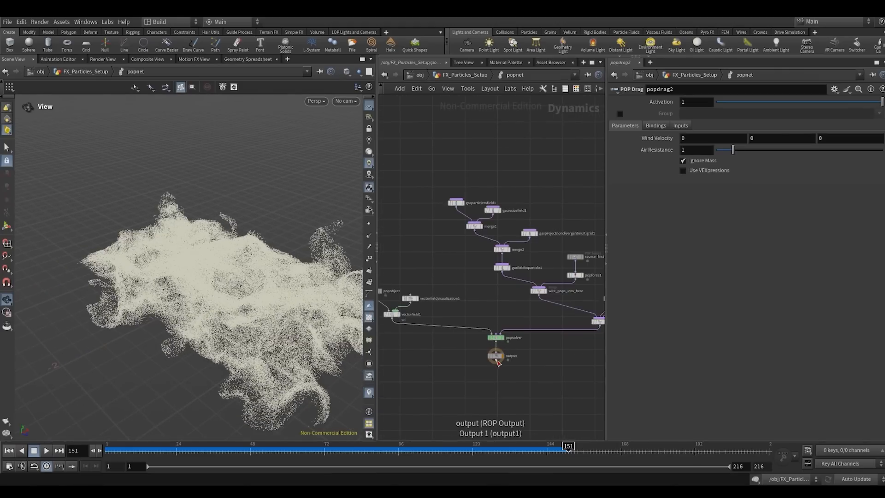
left_click(496, 364)
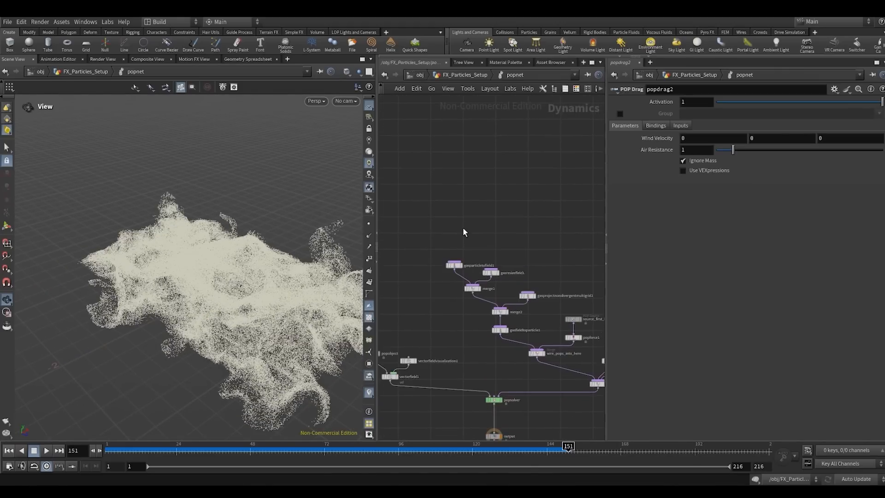
key("Tab")
type("gastur")
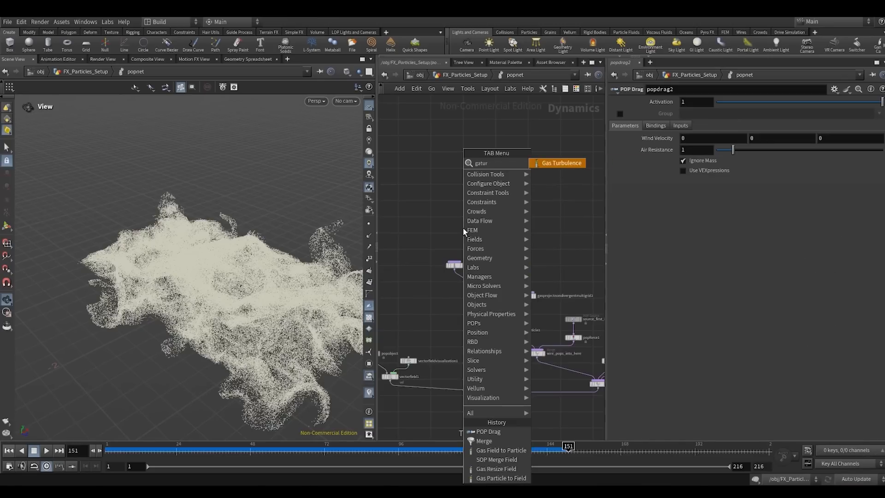
key("Return")
left_click(462, 228)
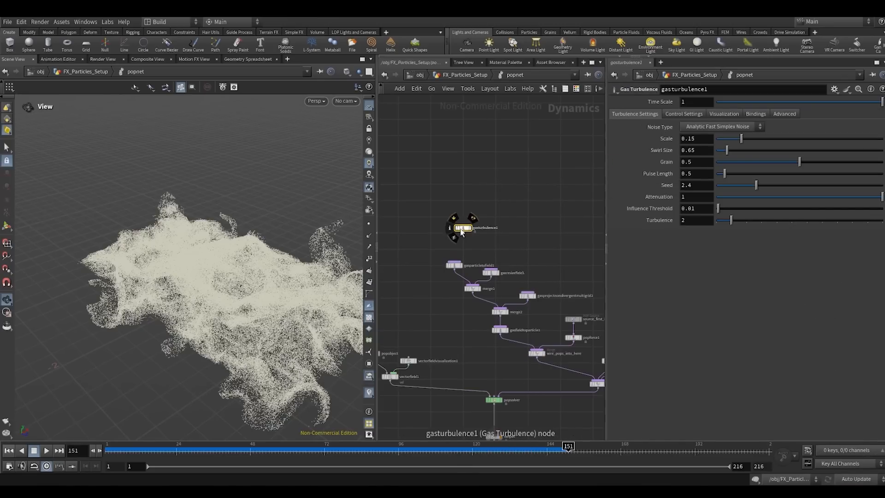
scroll(458, 228, "up", 2)
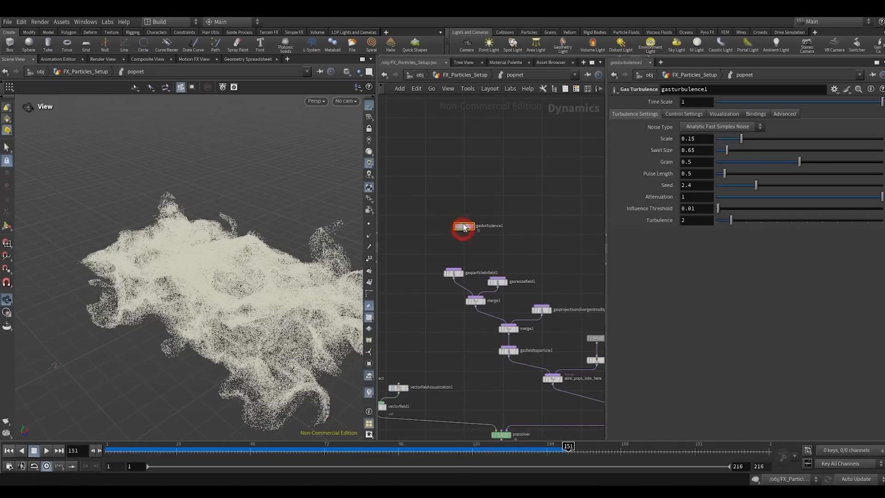
left_click_drag(460, 227, 461, 214)
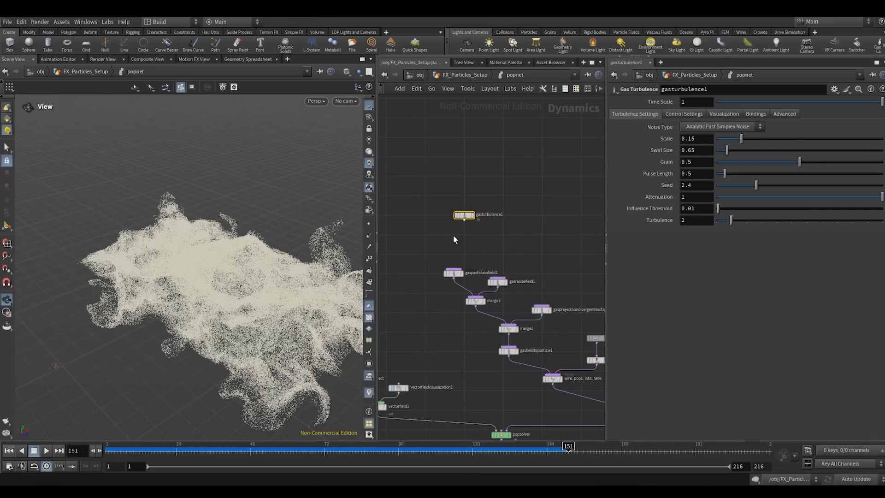
scroll(499, 234, "down", 2)
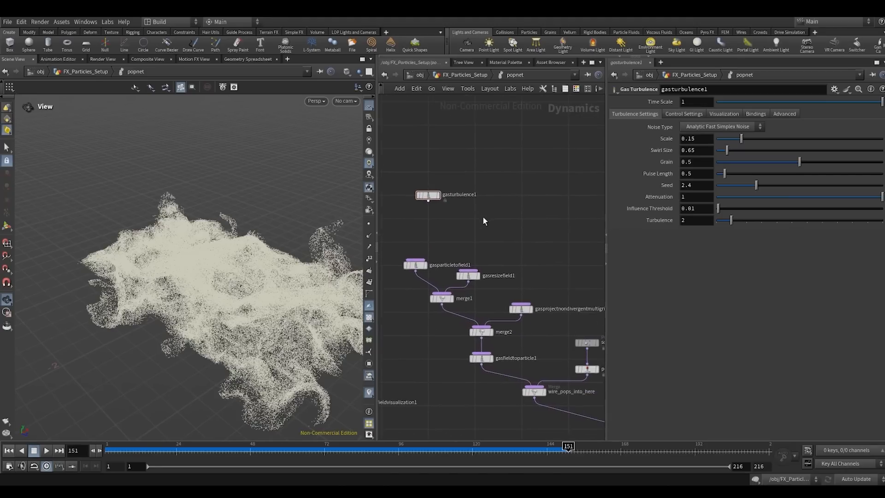
scroll(458, 209, "up", 2)
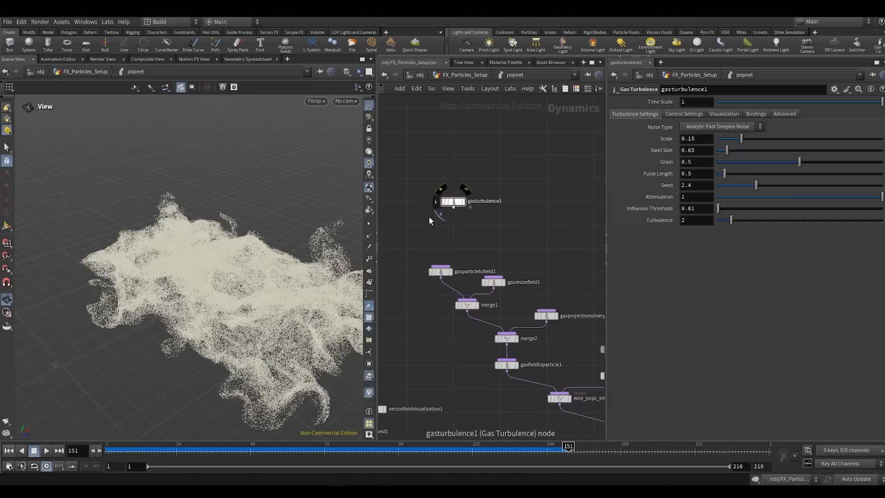
- Examine the density, velocity and stencil field bindings of the gasturbulence1 node
left_click_drag(521, 174, 520, 175)
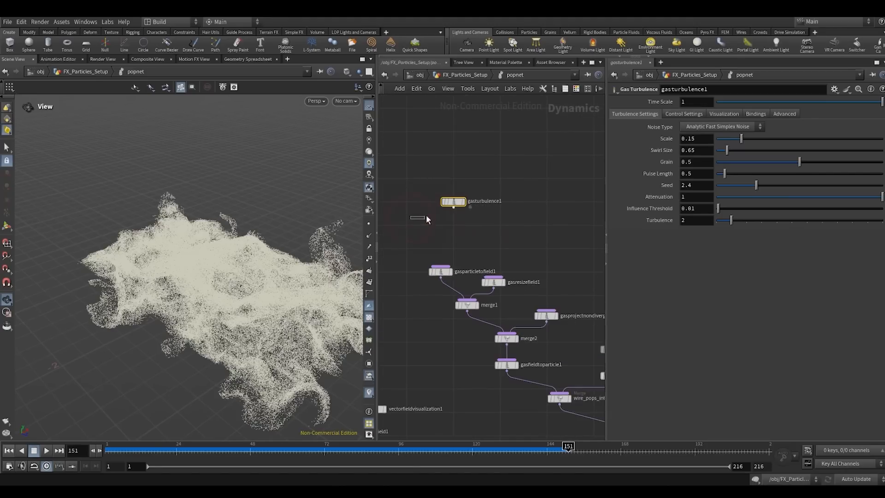
scroll(507, 211, "down", 3)
scroll(442, 341, "up", 3)
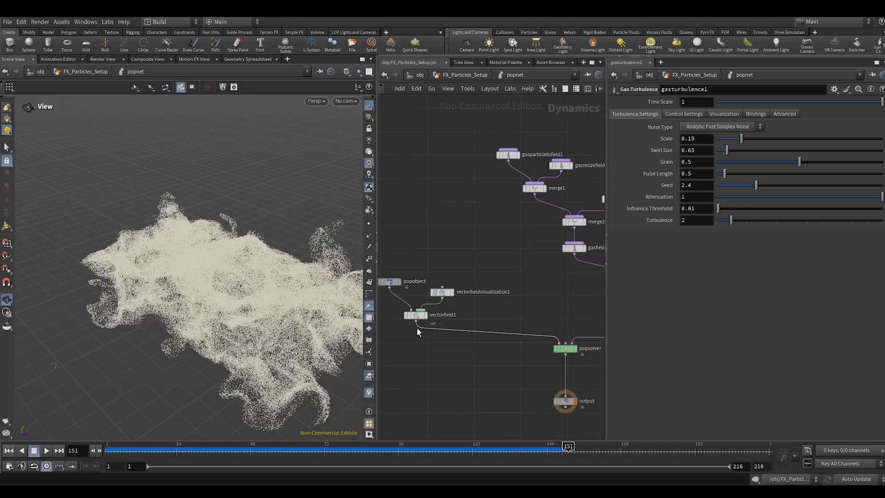
middle_click_drag(470, 258, 429, 365)
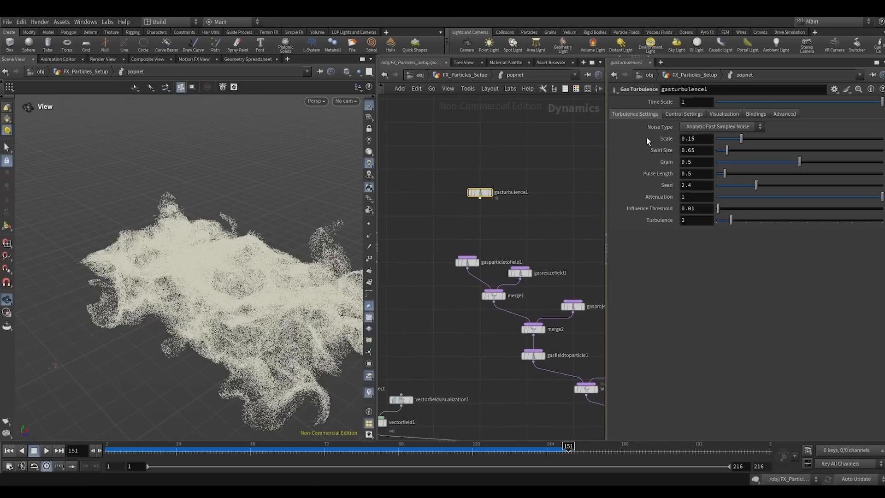
left_click(734, 115)
left_click(752, 115)
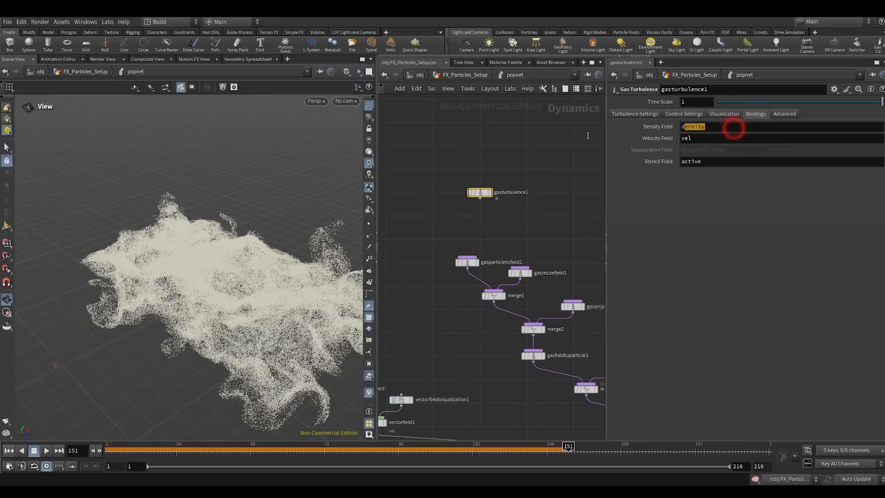
left_click(515, 147)
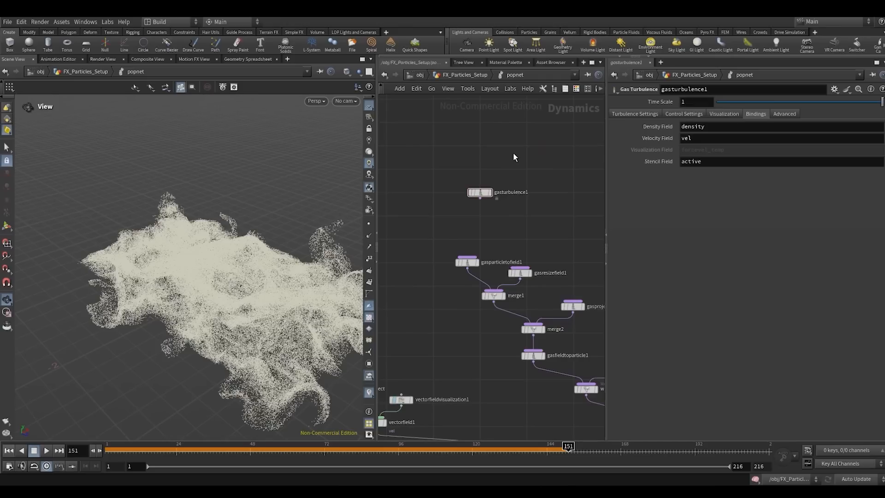
left_click(513, 153)
- Move popobject, vectorfieldvisualization1 and vectorfield1 up together to free space above popsolver
scroll(515, 178, "down", 3)
middle_click_drag(515, 179, 515, 143)
scroll(440, 272, "up", 4)
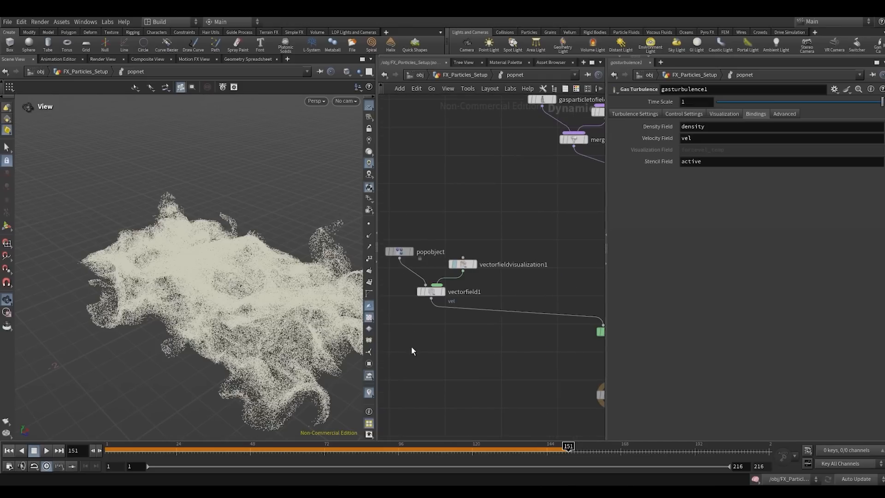
scroll(412, 351, "down", 3)
left_click_drag(430, 354, 490, 287)
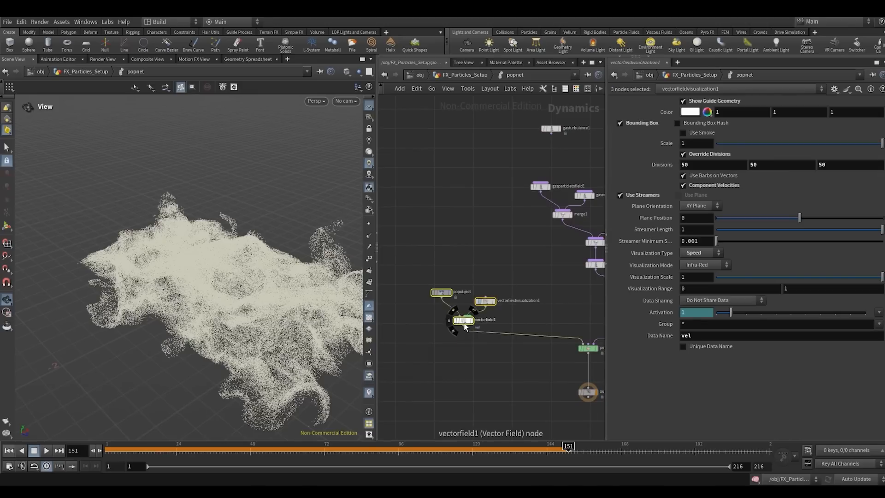
left_click_drag(465, 326, 437, 270)
left_click(434, 278)
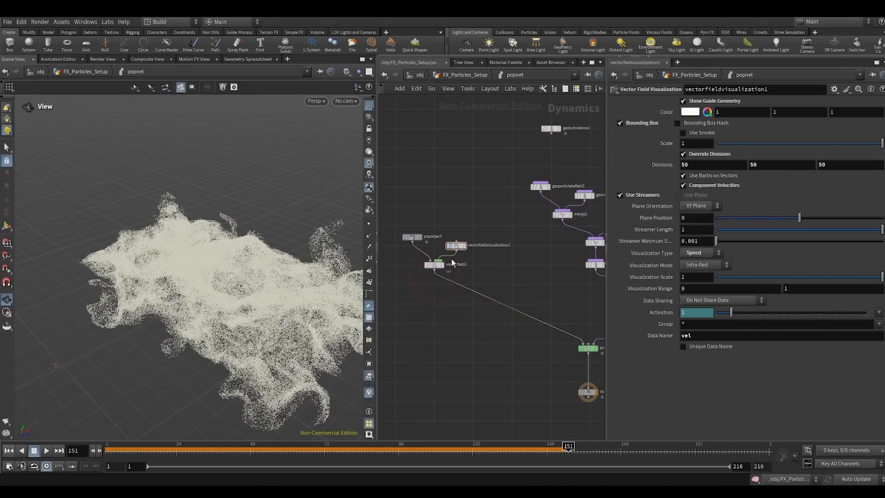
scroll(441, 276, "up", 3)
scroll(435, 302, "down", 4)
left_click(435, 304)
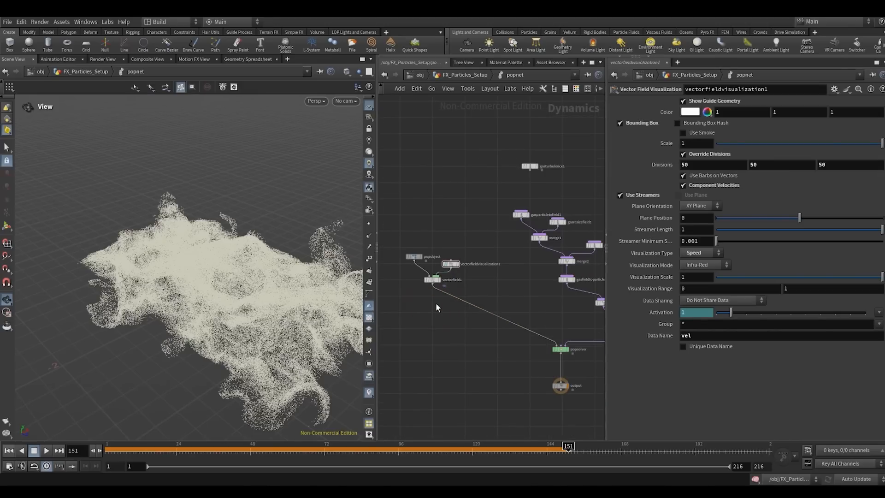
- Add a Scalar Field node and insert it on the wire between vectorfield1 and popsolver
scroll(436, 304, "up", 2)
left_click(431, 309)
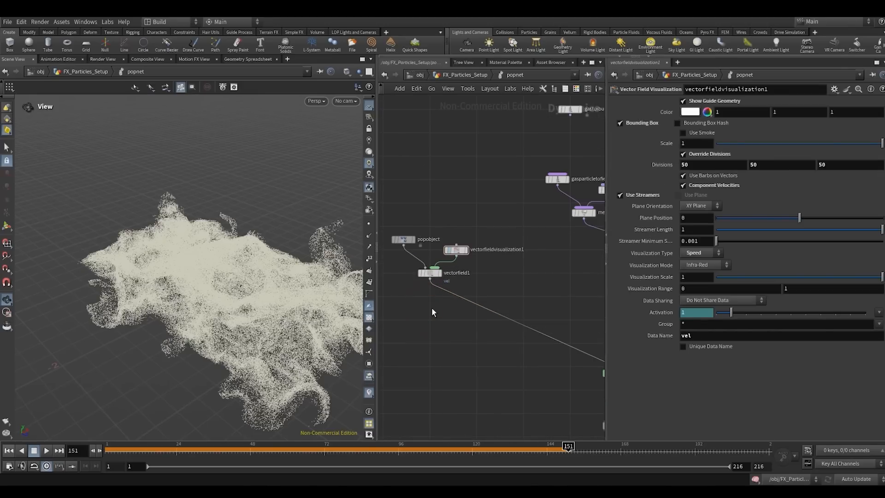
key("Tab")
type("sc")
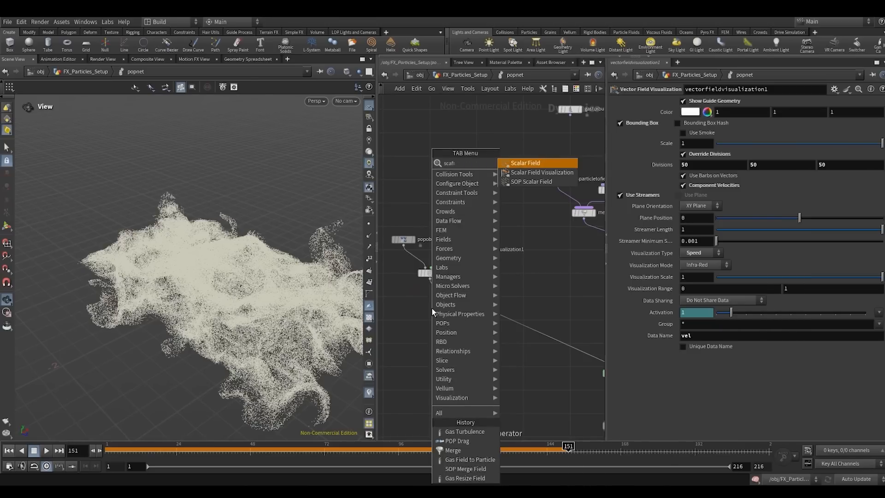
key("Return")
left_click(431, 309)
left_click_drag(433, 311, 459, 299)
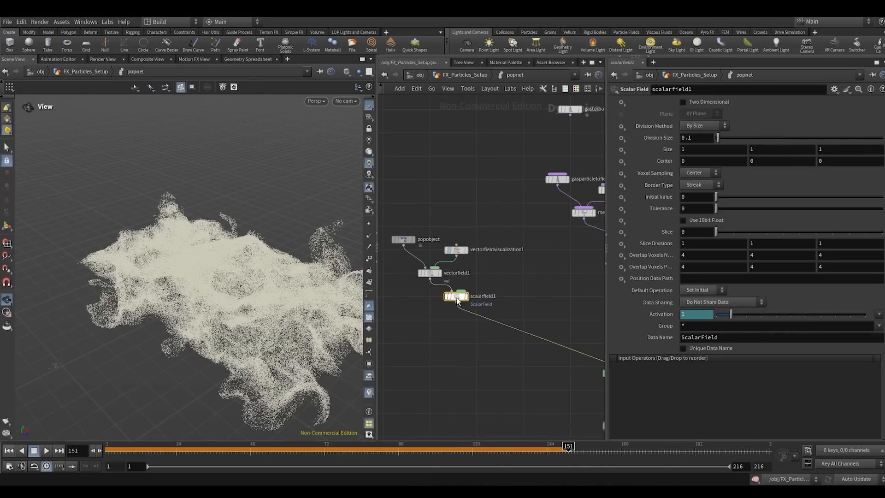
- Return to frame 1, set scalarfield1's data name to density and move the node slightly lower
left_click(9, 451)
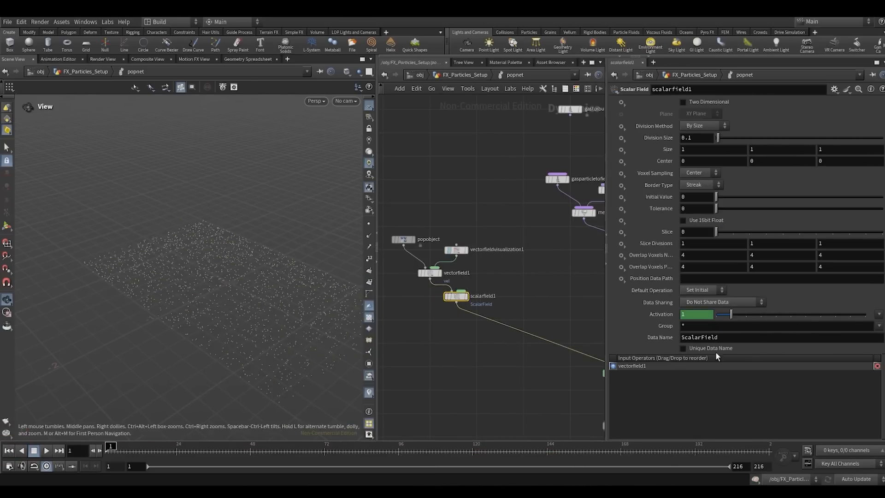
left_click(743, 342)
type("den")
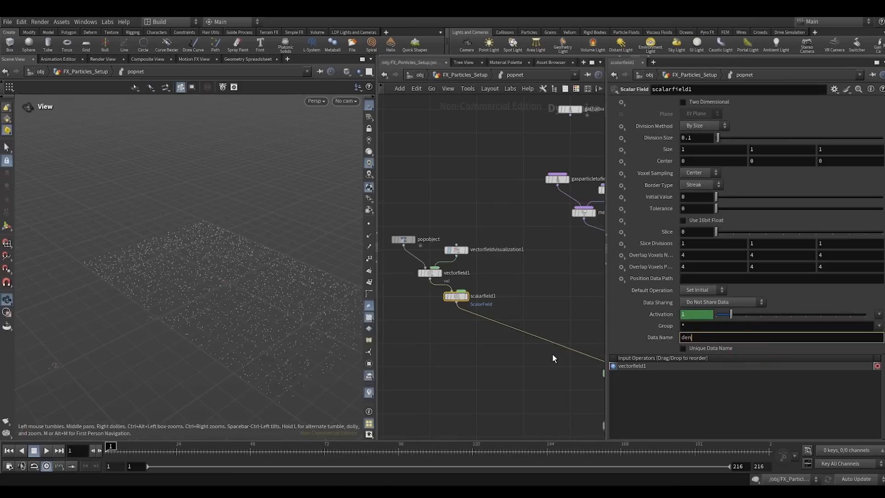
type("sity")
key("Return")
left_click(552, 353)
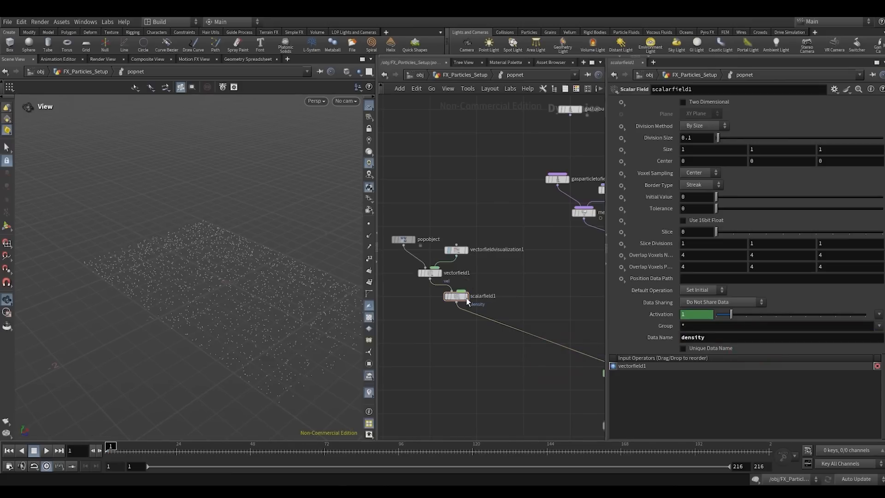
left_click_drag(467, 301, 466, 313)
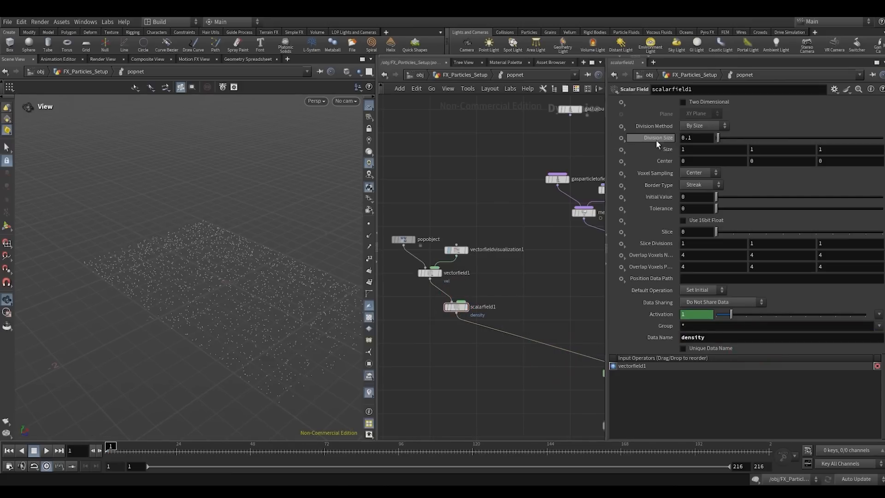
- Link scalarfield1's division size to vectorfield1's division size with a relative channel reference
left_click(424, 274)
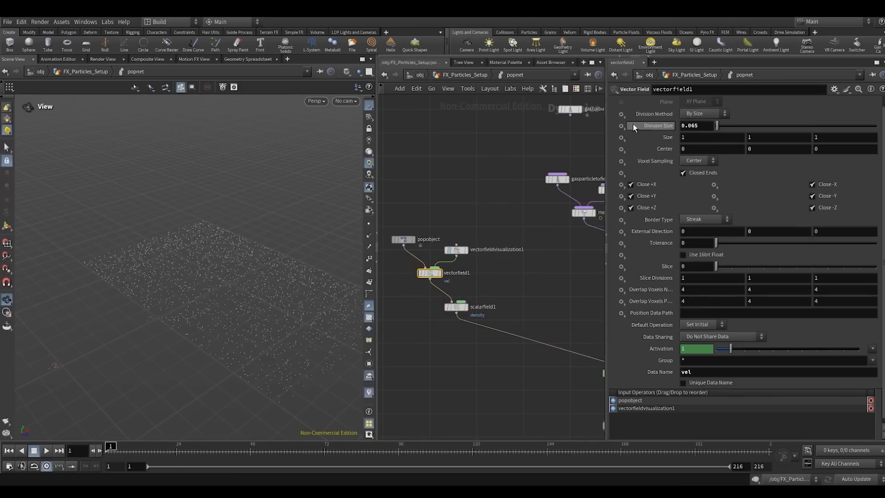
right_click(667, 129)
left_click(676, 197)
left_click(454, 308)
right_click(657, 138)
left_click(681, 224)
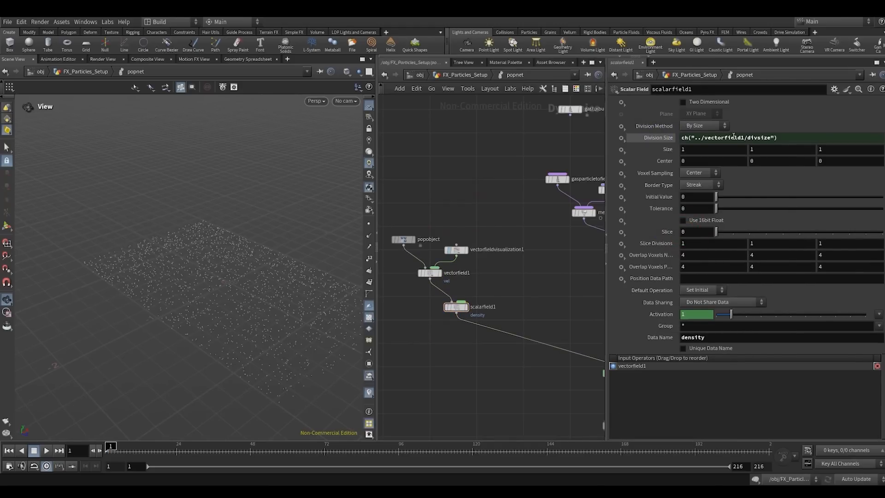
left_click(648, 140)
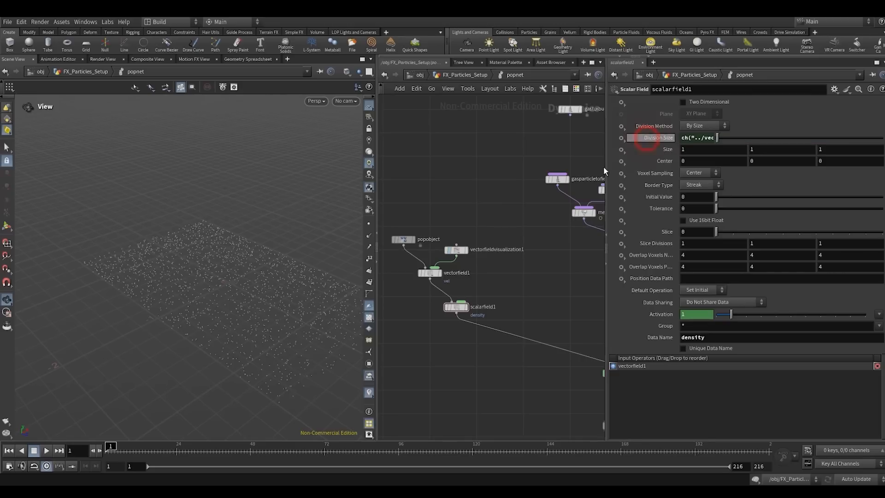
- Add a Scalar Field Visualization node beside scalarfield1 and connect it to that node's green input
key("Tab")
type("sca")
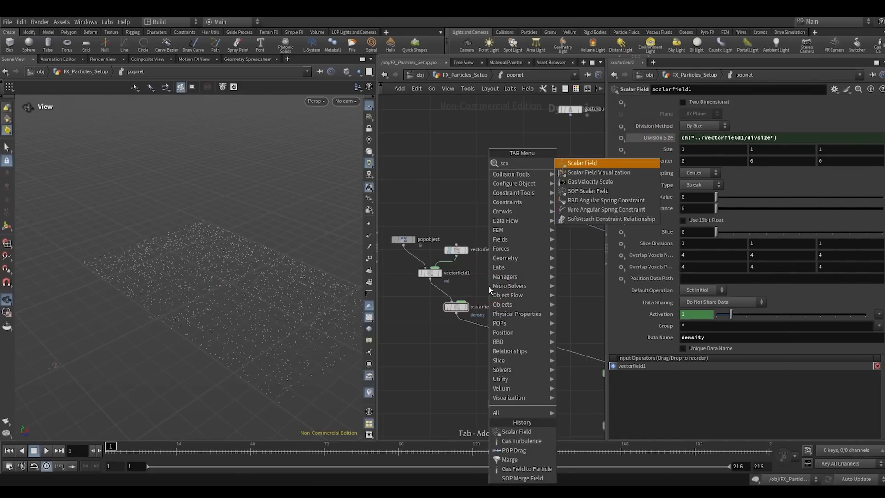
type("lar v")
key("Return")
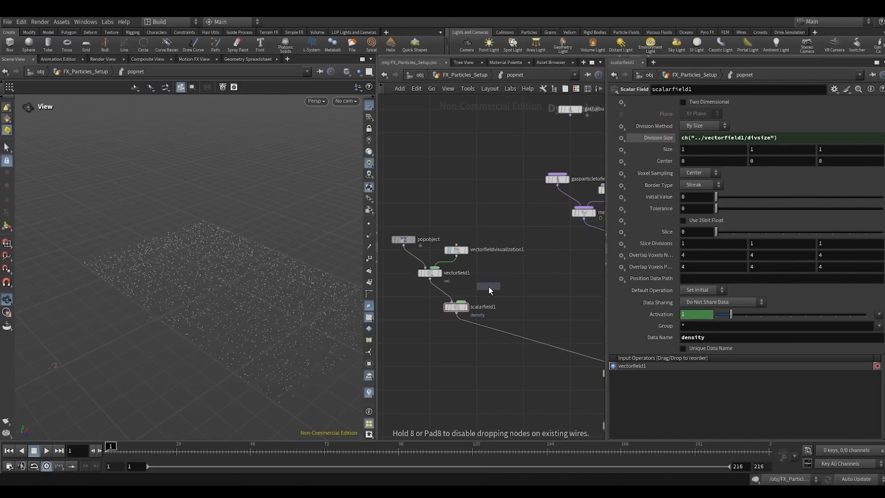
left_click(499, 285)
left_click_drag(498, 287, 462, 300)
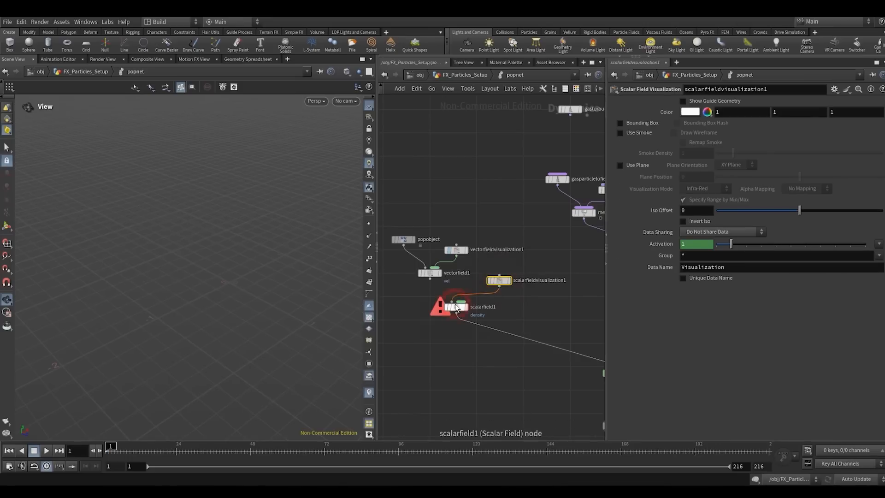
key("ctrl+z")
left_click(499, 286)
left_click(461, 302)
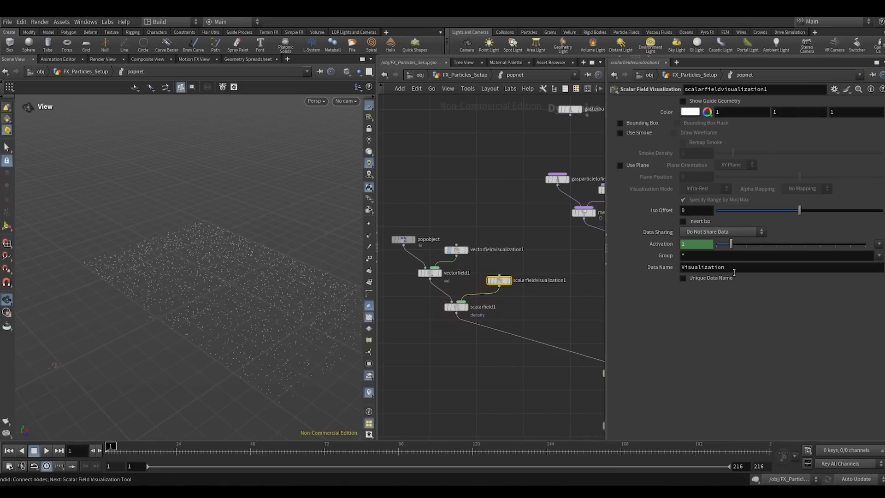
- Set scalarfieldvisualization1's data name to density and turn on its guide geometry, bounding box and smoke display
left_click_drag(737, 268, 638, 323)
type("density")
key("Return")
left_click(620, 123)
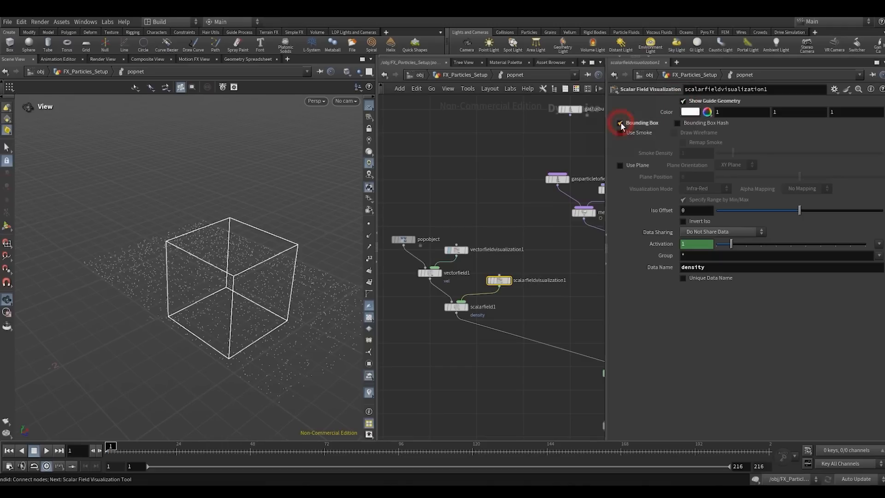
left_click(619, 132)
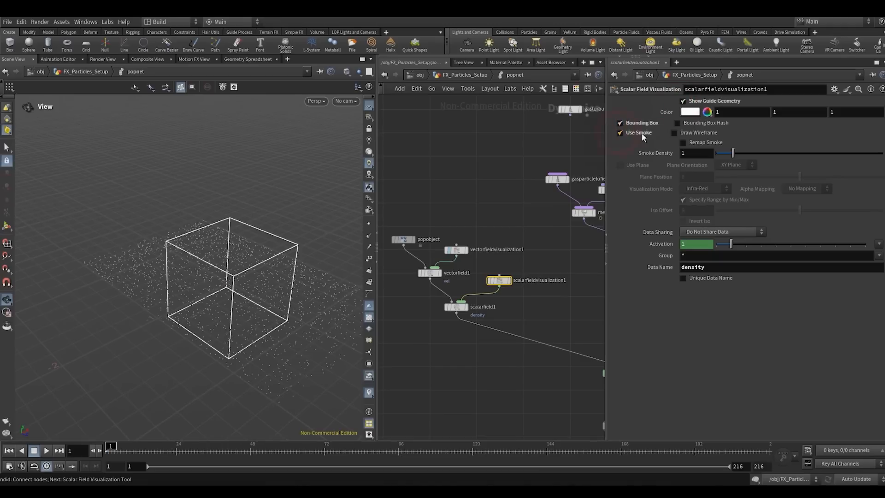
- Play the simulation from frame 1 to check the density visualization and stop at about frame 36
mouse_move(255, 288)
left_mouse_down()
mouse_move(282, 275)
mouse_move(252, 276)
left_mouse_up()
left_click(45, 450)
left_click(34, 453)
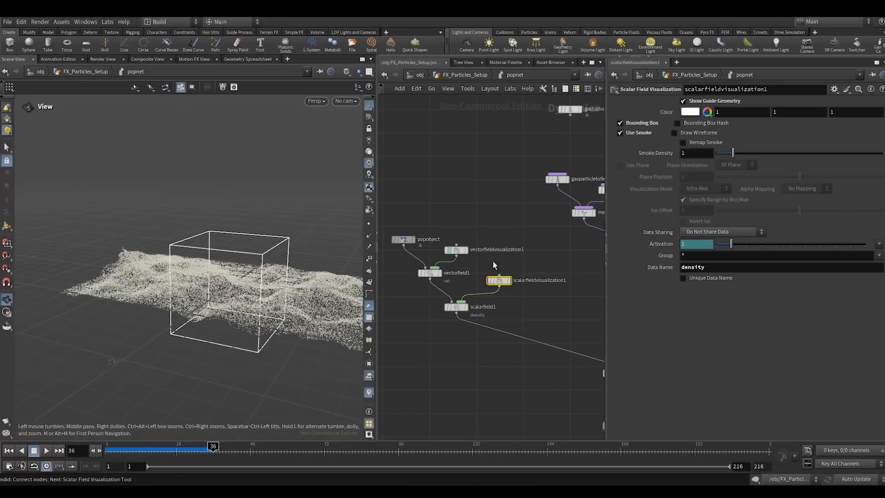
- Add a second Gas Particle to Field node and insert it on the wire between gasparticletofield1 and merge1
scroll(494, 257, "down", 5)
middle_click_drag(513, 222, 477, 272)
scroll(477, 273, "up", 4)
left_click(500, 254)
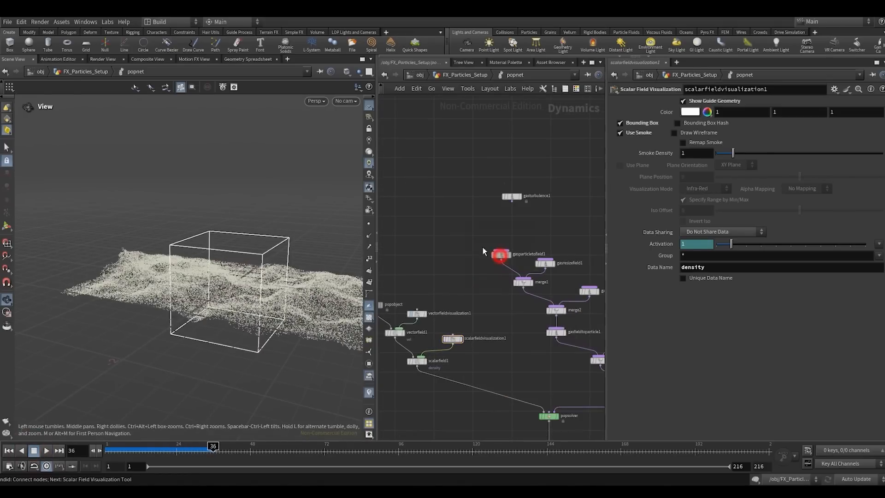
scroll(446, 248, "up", 3)
key("Tab")
type("ga")
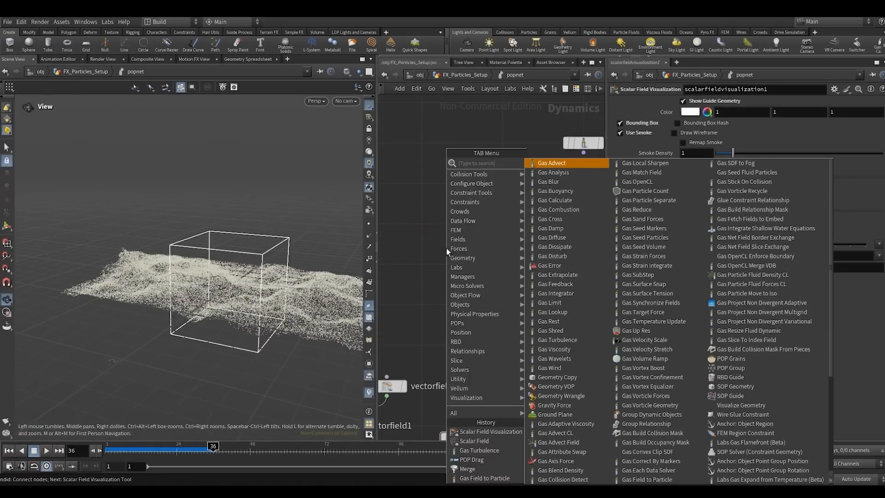
type("sparto")
key("Return")
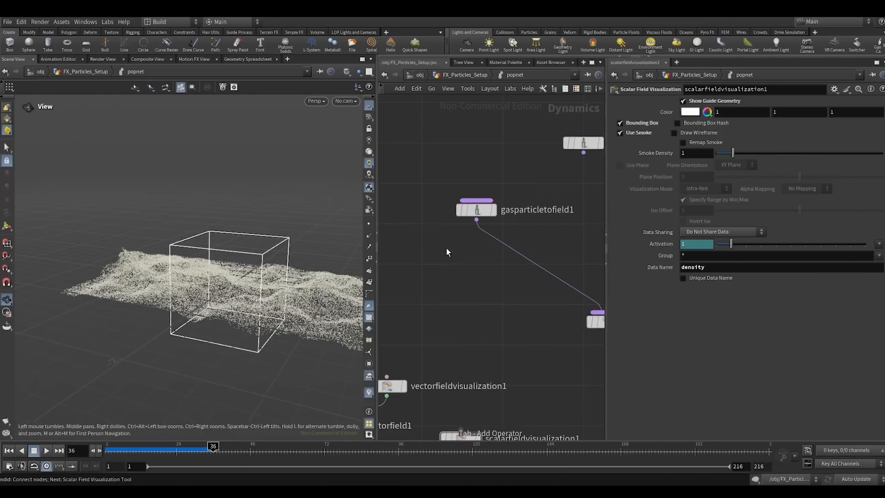
left_click(446, 248)
left_click_drag(446, 249, 472, 253)
- Space gasparticletofield2 neatly below gasparticletofield1 and set its destination field to density
scroll(485, 295, "down", 2)
middle_click_drag(467, 286, 428, 262)
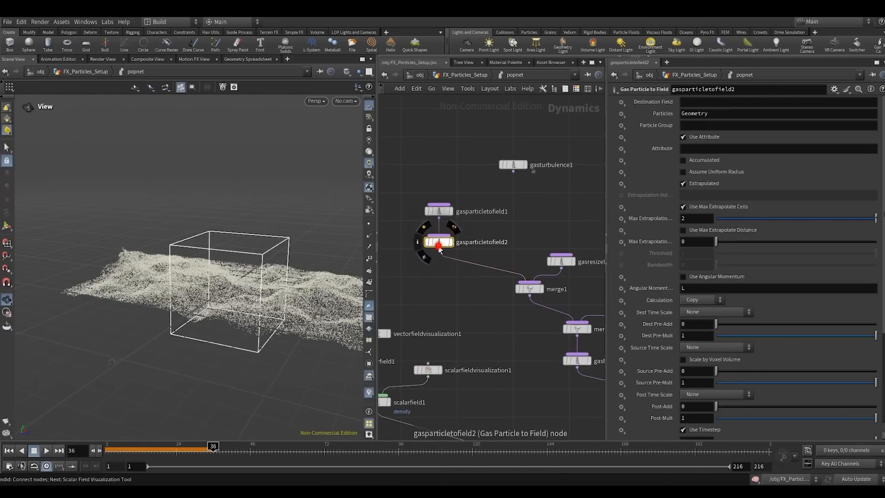
left_click_drag(438, 244, 438, 252)
left_click(705, 101)
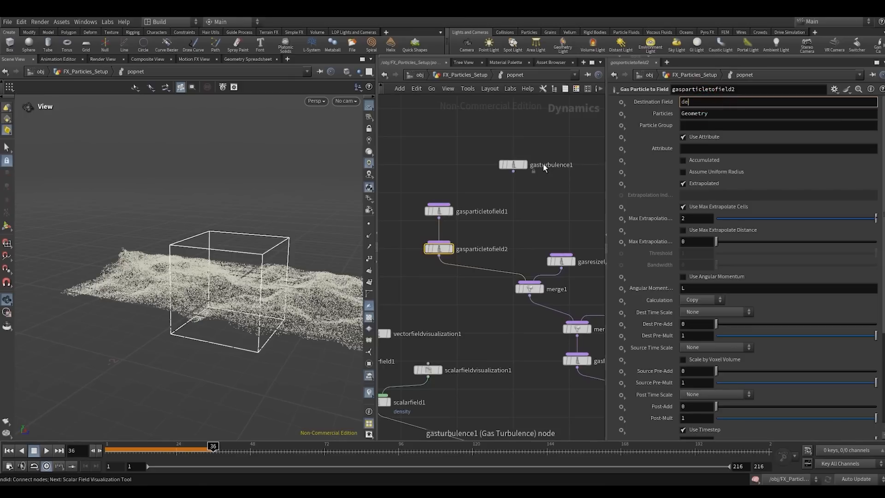
type("density")
key("Return")
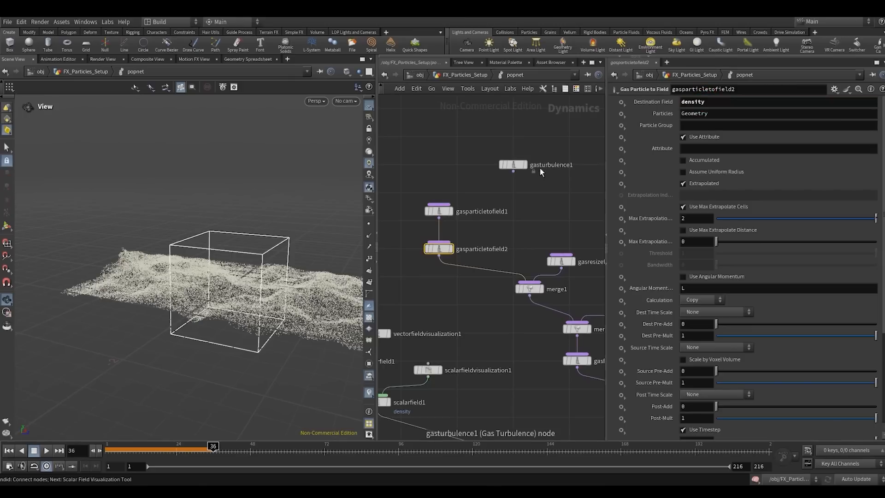
- Move source_first_input up and insert a new POP Wrangle node between it and popforce1
scroll(543, 198, "down", 4)
middle_click_drag(472, 206, 342, 206)
scroll(530, 279, "up", 2)
left_click_drag(483, 264, 483, 214)
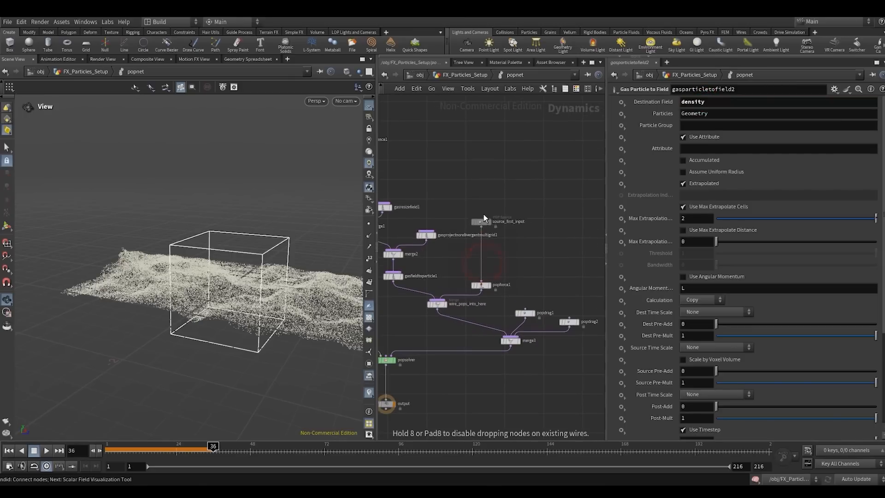
left_click(499, 249)
key("Tab")
type("popwr")
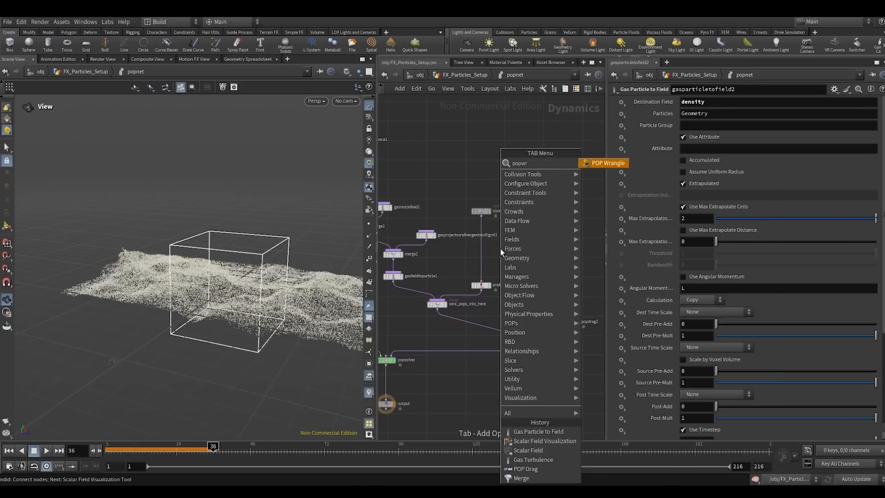
key("Return")
left_click(499, 249)
left_click_drag(501, 251, 483, 258)
- Assign the particles a density attribute in popwrangle1 with the VEXpression f@density = 1 ;
left_click(683, 178)
type("f@")
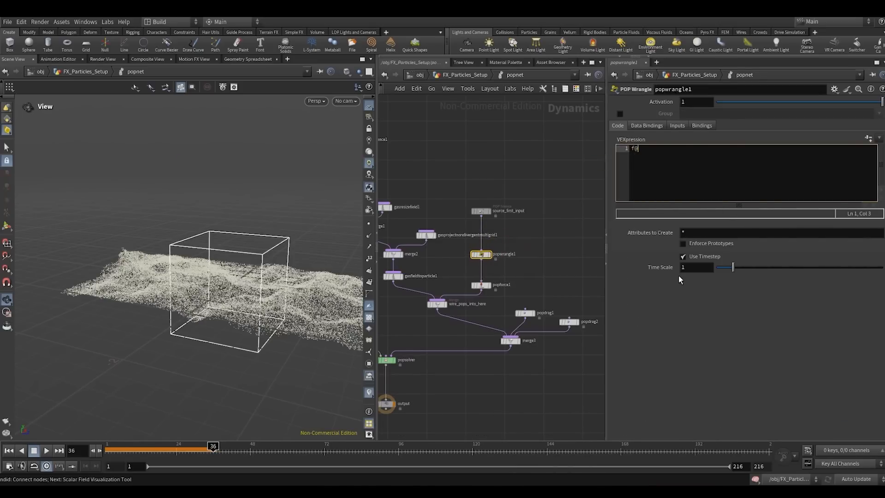
type("density = 1 ;")
- Play the simulation from frame 1 to check the density on the particles and stop at about frame 48
left_click(493, 163)
middle_click_drag(493, 168, 551, 189)
left_click(9, 451)
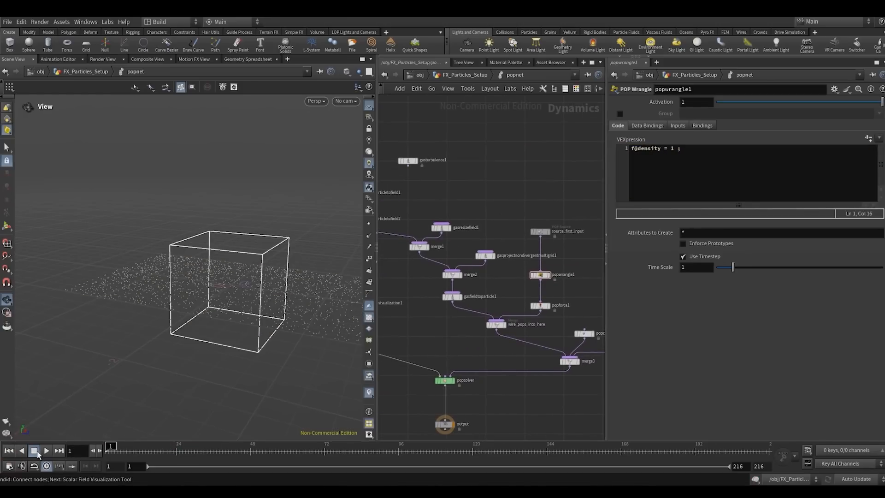
left_click(45, 452)
mouse_move(201, 294)
left_mouse_down()
mouse_move(233, 275)
mouse_move(209, 287)
left_mouse_up()
left_click(32, 450)
- Set the source attribute of gasparticletofield2 to density
scroll(410, 316, "down", 4)
middle_click_drag(410, 316, 495, 338)
scroll(463, 300, "up", 6)
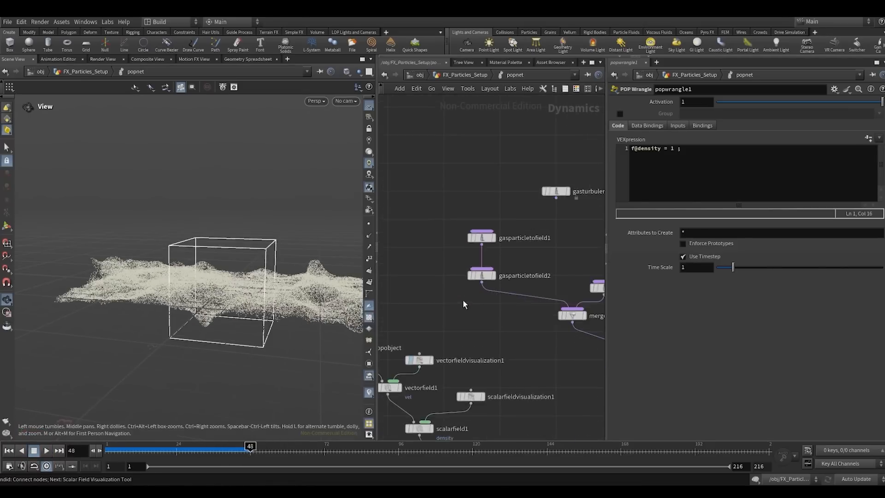
left_click(462, 299)
left_click(485, 270)
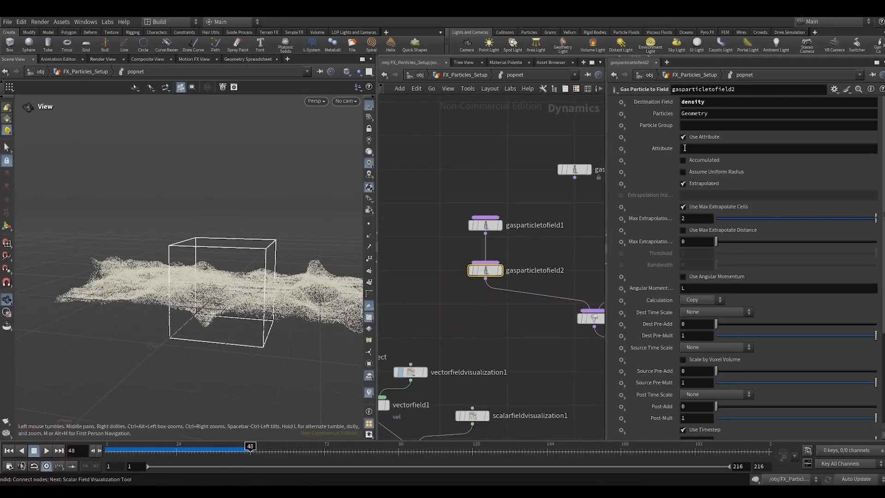
left_click(686, 148)
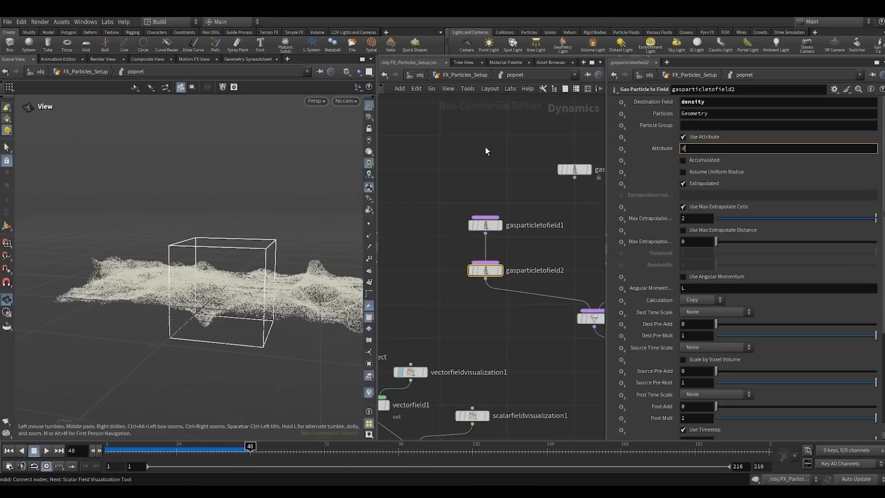
type("density")
key("Return")
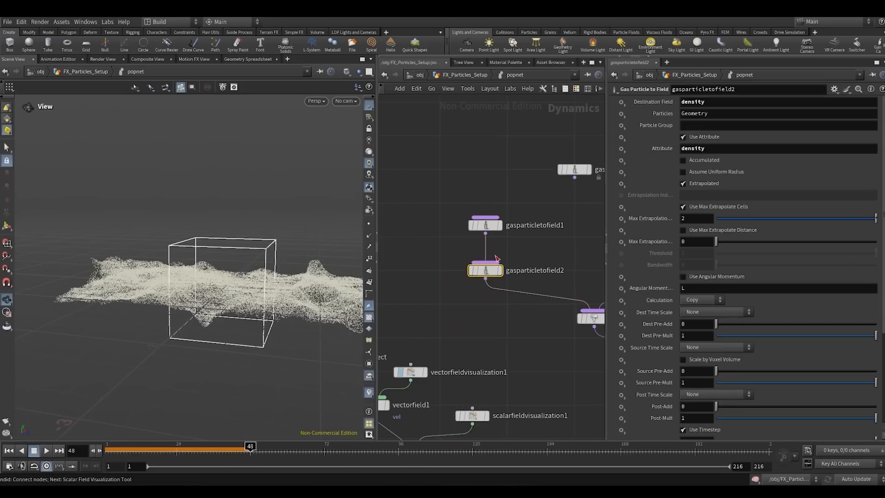
- Replay the simulation from frame 1 to inspect the density field and stop at about frame 72
left_click(8, 452)
left_click(47, 452)
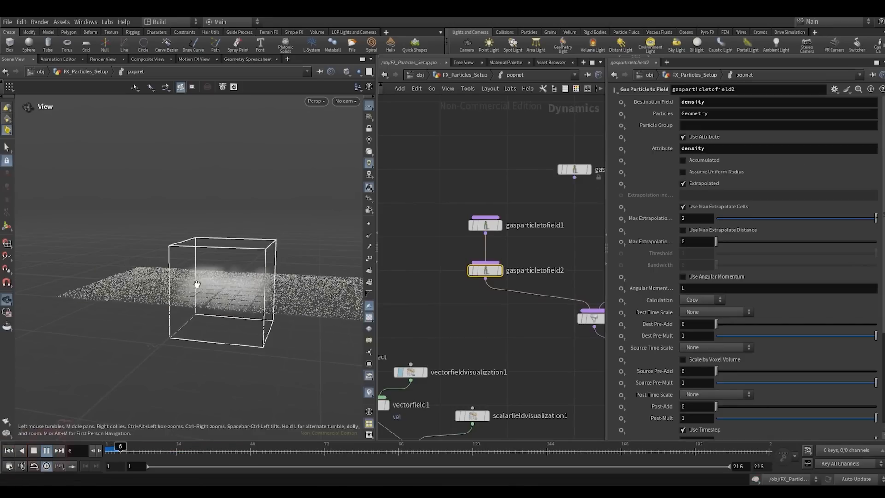
mouse_move(197, 284)
left_mouse_down()
mouse_move(251, 243)
mouse_move(199, 284)
left_mouse_up()
scroll(237, 256, "up", 5)
scroll(241, 266, "down", 4)
left_click(47, 450)
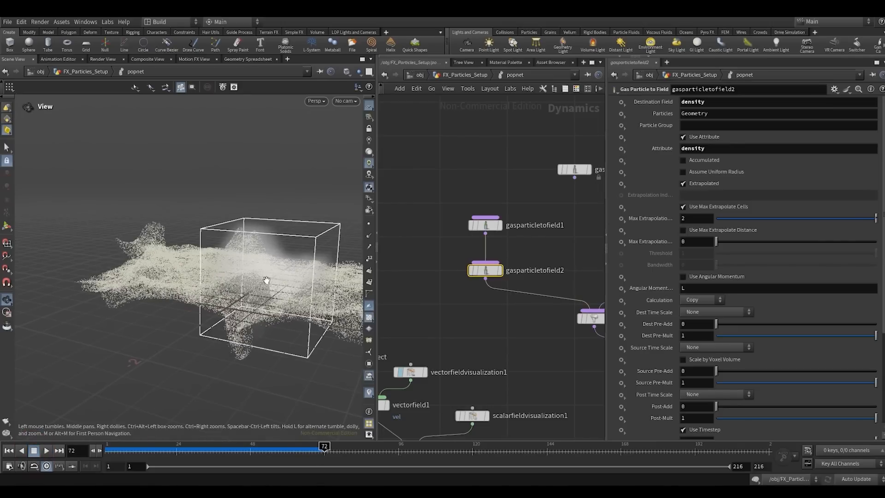
- Add density to the resized fields of gasresizefield1 so its Field value reads vel density
scroll(468, 328, "down", 1)
middle_click_drag(467, 328, 383, 319)
left_click_drag(534, 289, 536, 289)
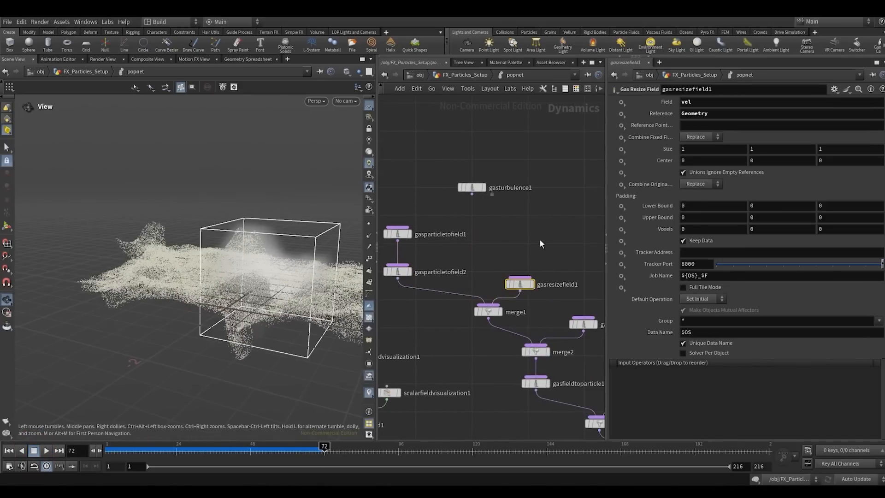
left_click(699, 101)
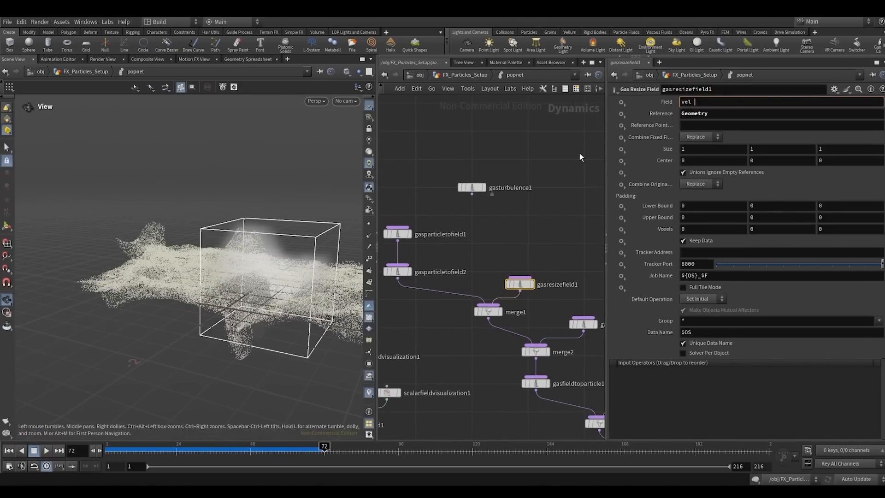
type("density")
key("Return")
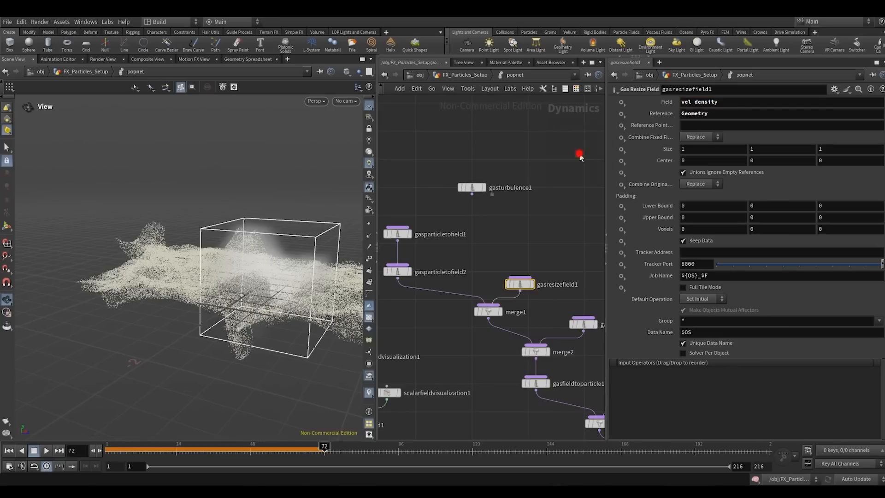
- Play the simulation from frame 1, inspect the resized density field from several angles, and stop at about frame 89
left_click(8, 450)
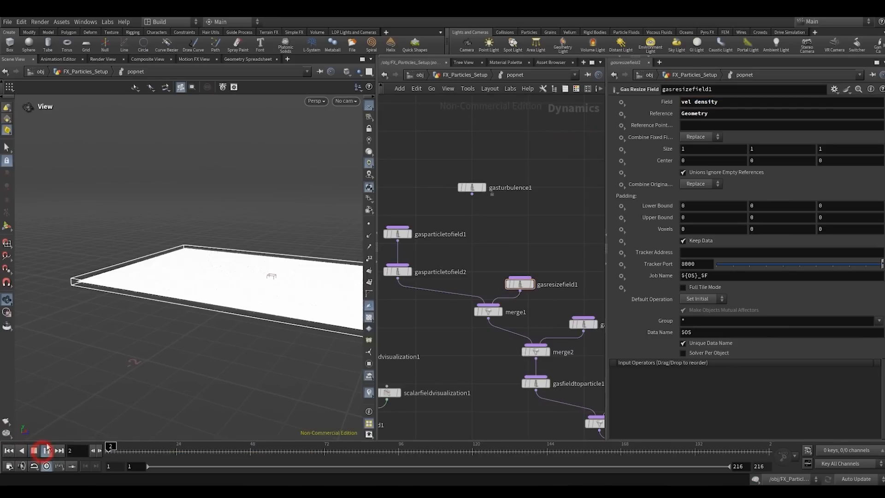
right_click_drag(266, 233, 192, 266)
left_click_drag(191, 266, 285, 250)
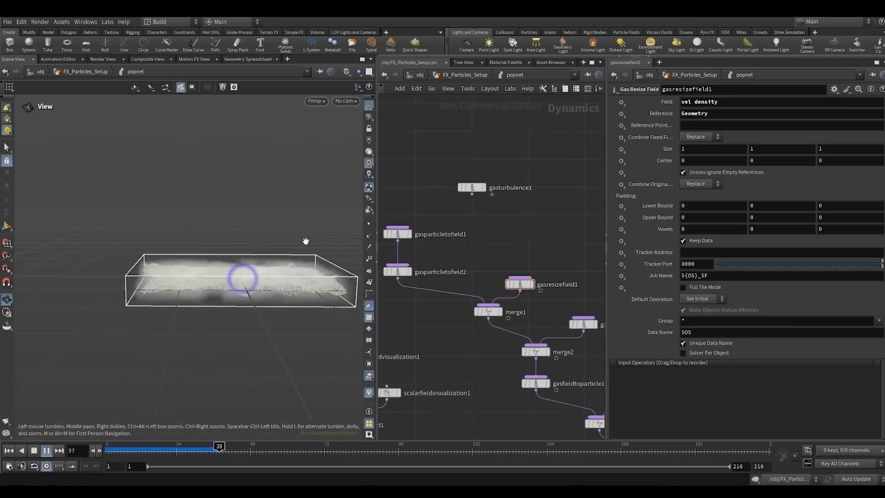
right_click_drag(305, 241, 256, 277)
left_click_drag(256, 277, 229, 284)
right_click_drag(229, 285, 245, 267)
left_click_drag(251, 268, 177, 290)
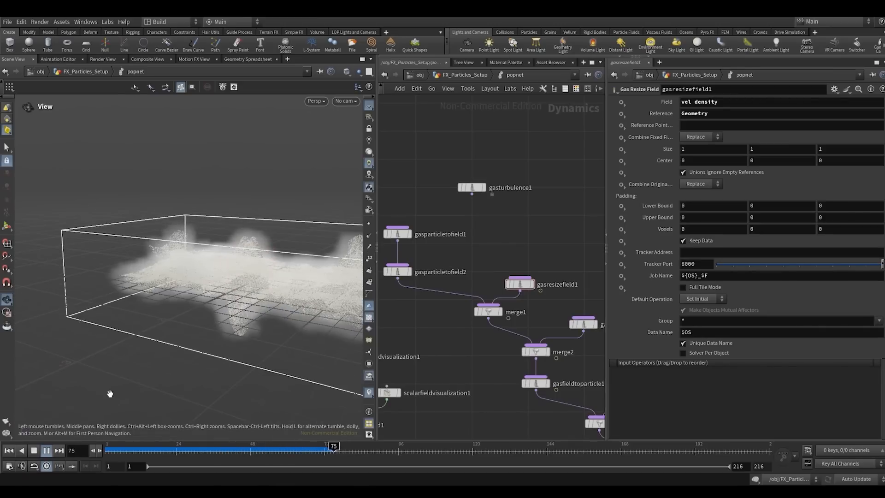
left_click(33, 450)
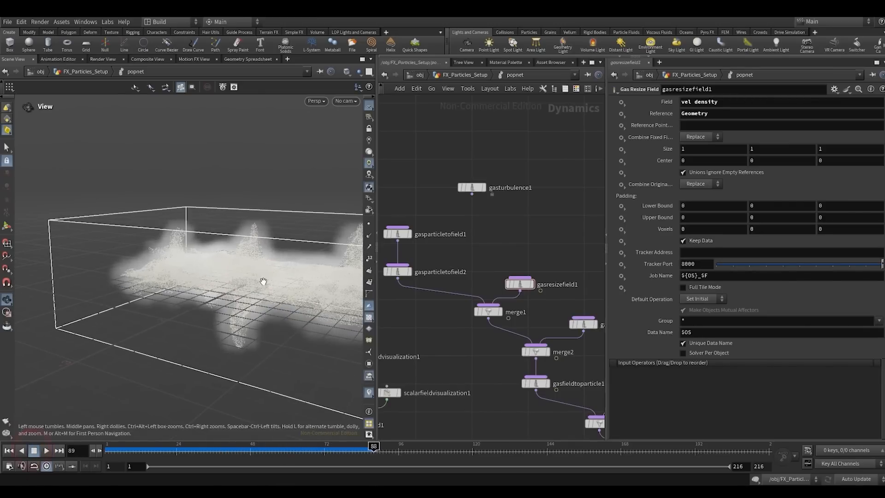
left_click_drag(258, 279, 295, 293)
- Move gasturbulence1 up and shift merge1 with its input nodes away from merge2 to make room
scroll(458, 306, "down", 3)
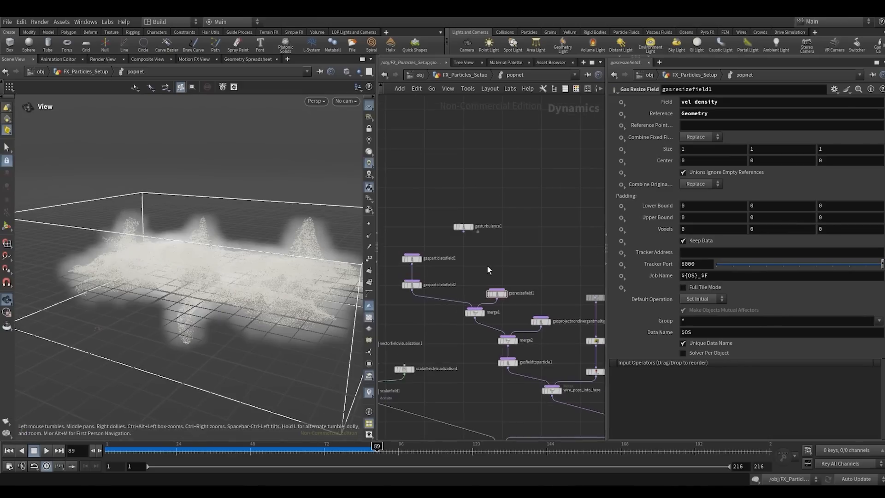
middle_click_drag(488, 266, 488, 220)
left_click_drag(496, 209, 544, 192)
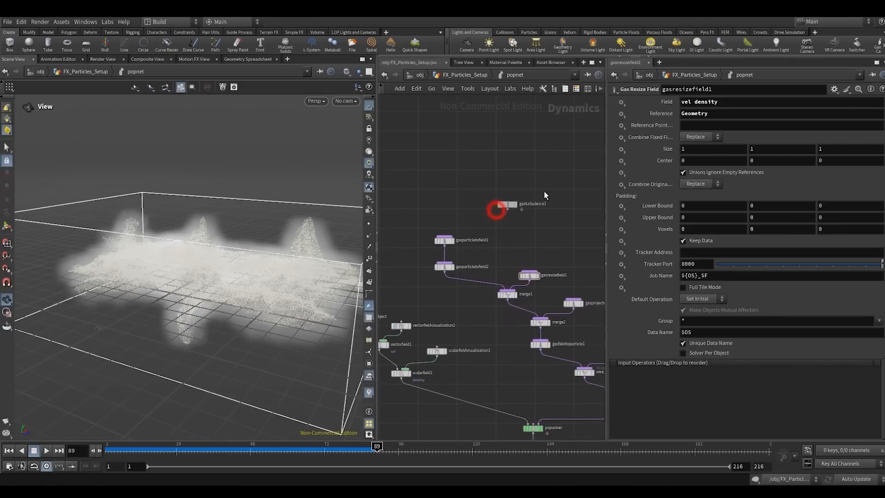
left_click_drag(542, 301, 440, 261)
- Add a new Merge node and insert it on the wire between merge1 and merge2
left_click(457, 301)
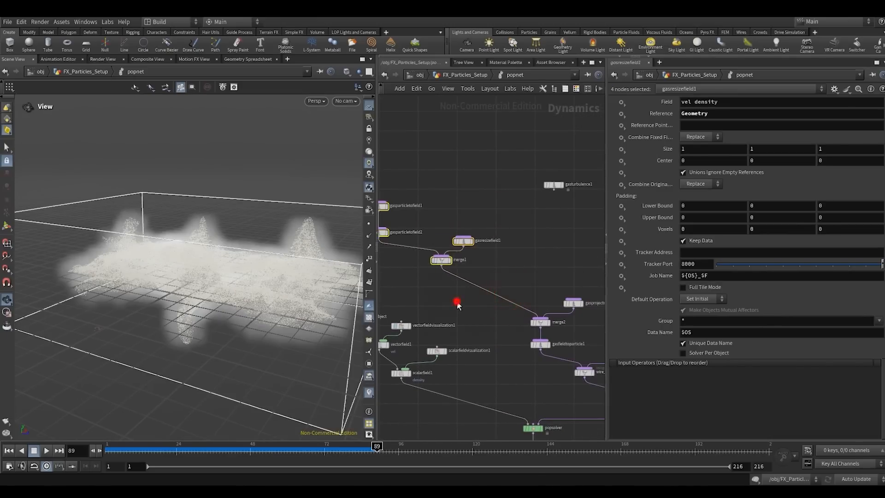
key("Tab")
left_click(457, 301)
key("Tab")
type("m")
key("Return")
left_click(457, 301)
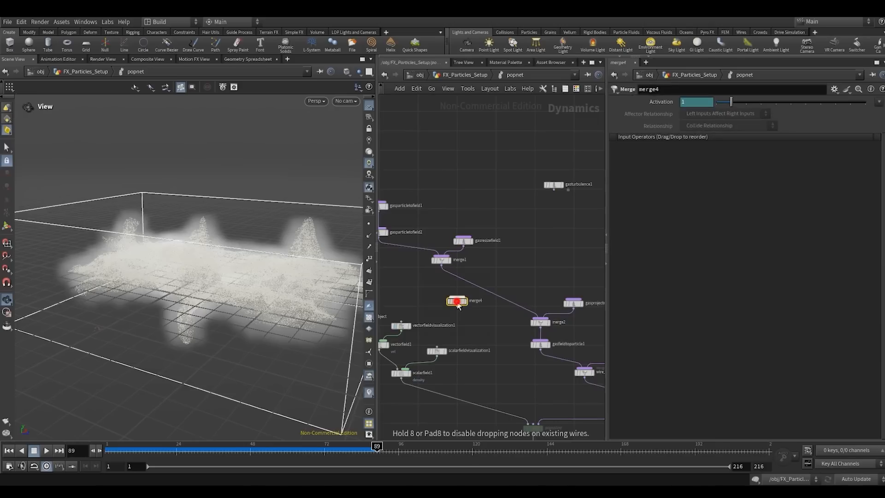
left_click_drag(459, 300, 484, 291)
- Color the gasturbulence1 node red
left_click(552, 185)
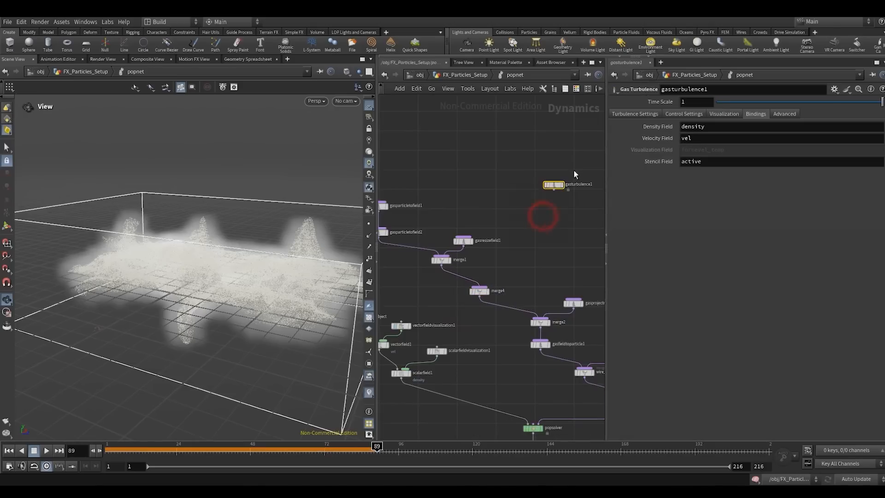
key("c")
left_click(541, 378)
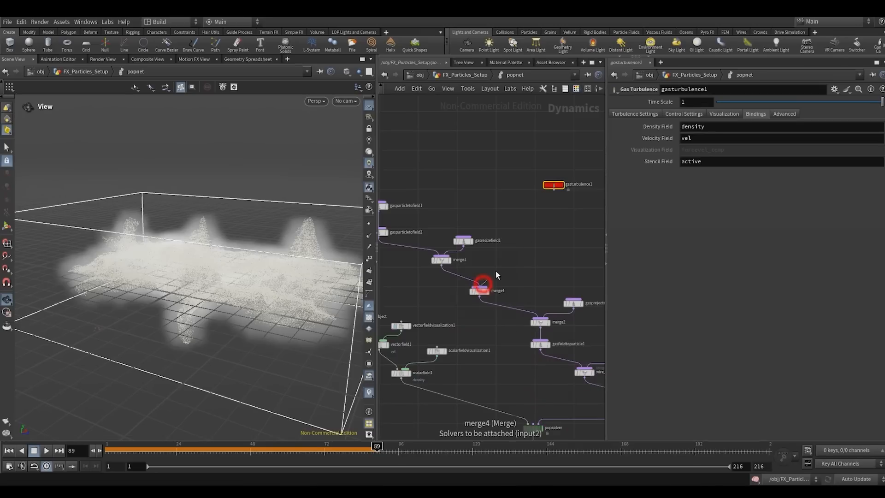
- Connect gasturbulence1 to merge4 and lay out the surrounding nodes neatly
left_click(550, 198)
middle_click_drag(565, 259, 528, 227)
left_click(528, 228)
key("l")
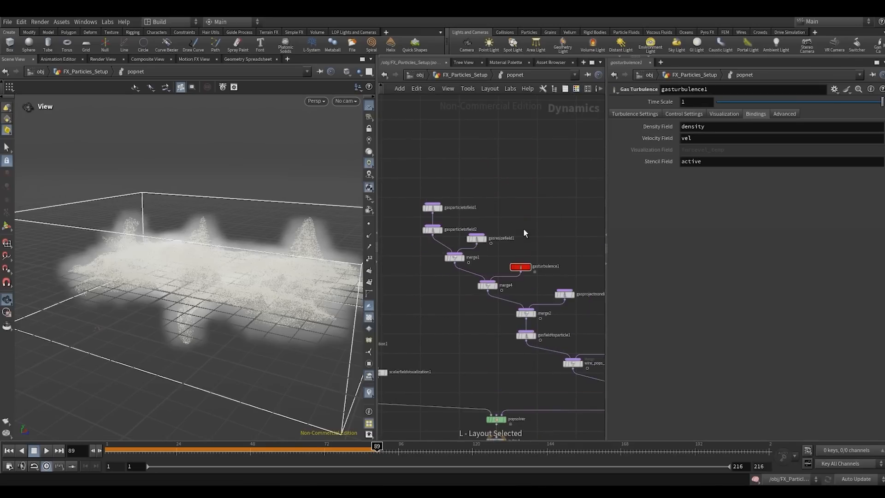
- Move the output node further below popsolver and widen the network editor
scroll(522, 232, "down", 5)
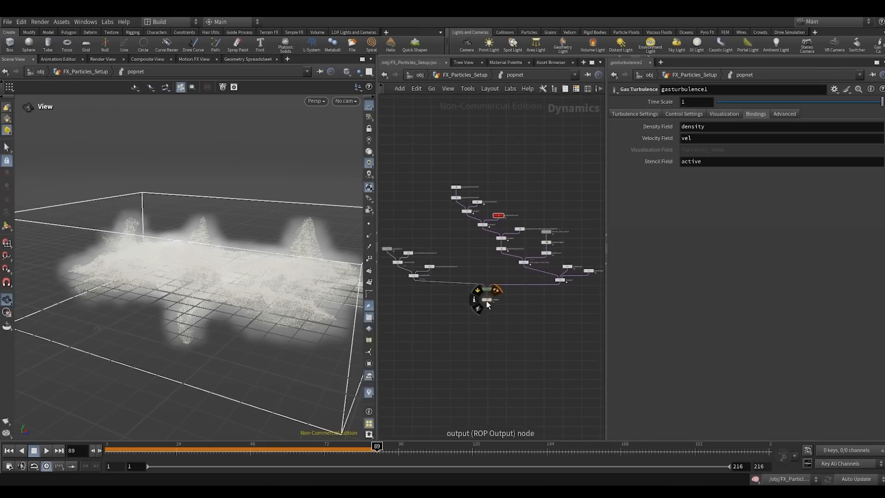
left_click_drag(487, 300, 487, 317)
left_click_drag(607, 210, 668, 209)
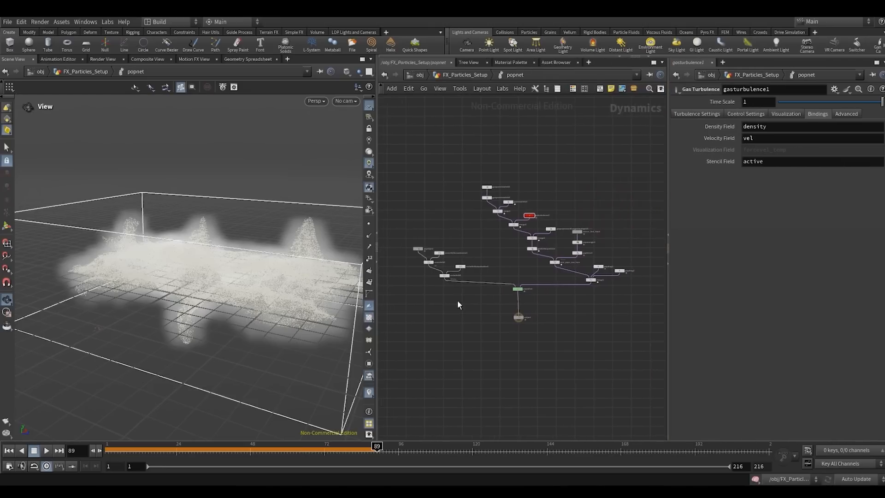
- Return to frame 1 and turn off the density display of scalarfieldvisualization1
scroll(458, 304, "up", 3)
left_click(11, 450)
scroll(484, 238, "down", 1)
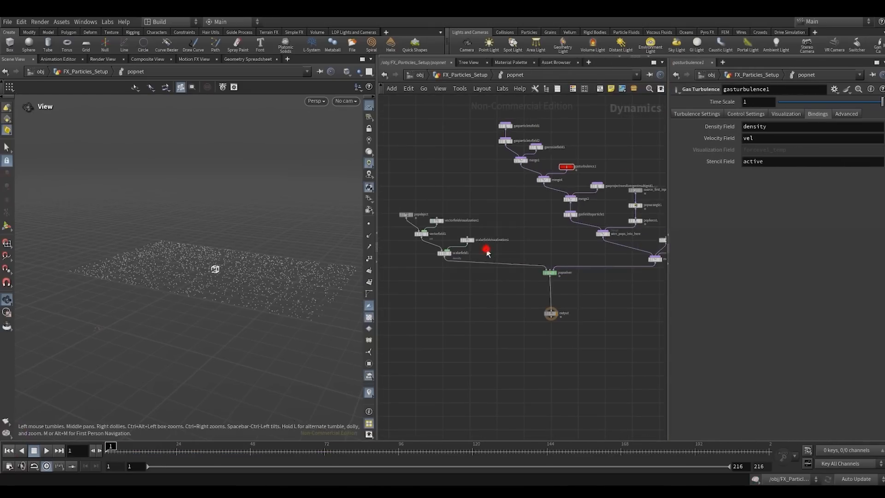
left_click(467, 240)
- Play the turbulent particle simulation to about frame 80 while orbiting around it, and return to frame 1
left_click(46, 450)
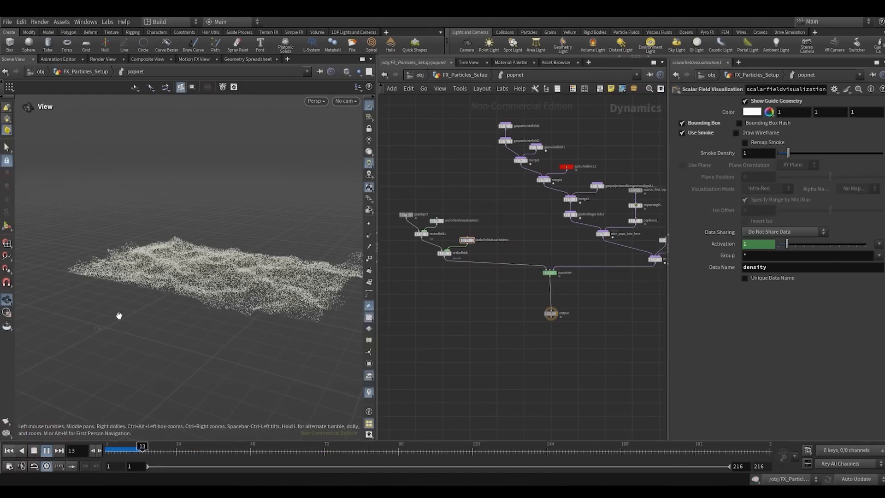
right_click_drag(258, 257, 290, 221)
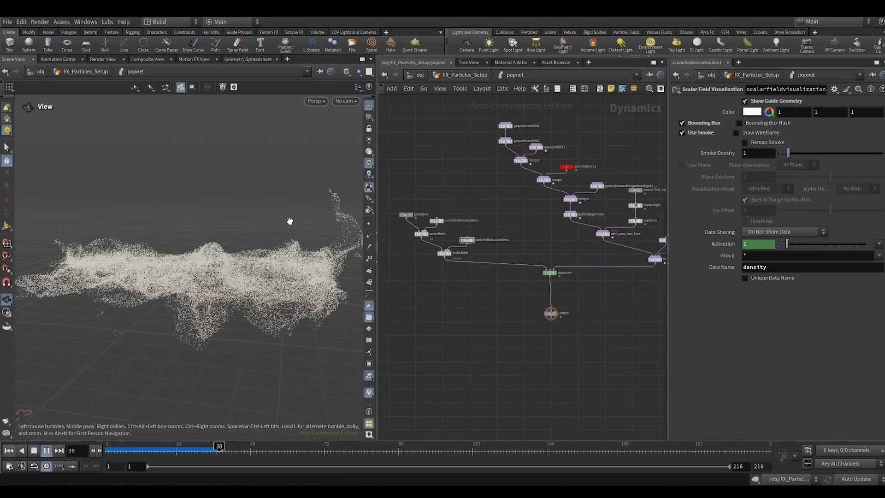
left_click_drag(195, 261, 231, 276)
middle_click_drag(198, 269, 253, 273)
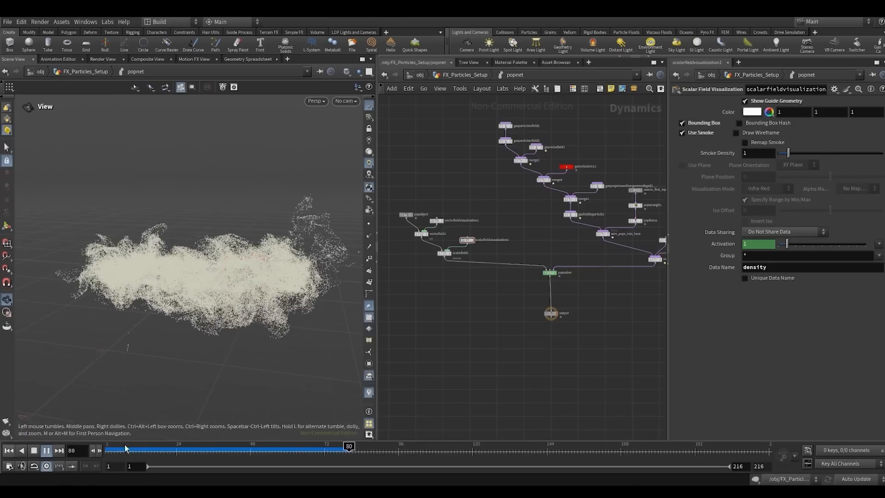
left_click(9, 450)
- Set the turbulence scale of gasturbulence1 to 0.05 and its swirl size to 0.5
scroll(612, 135, "up", 2)
scroll(611, 138, "up", 2)
left_click(531, 191)
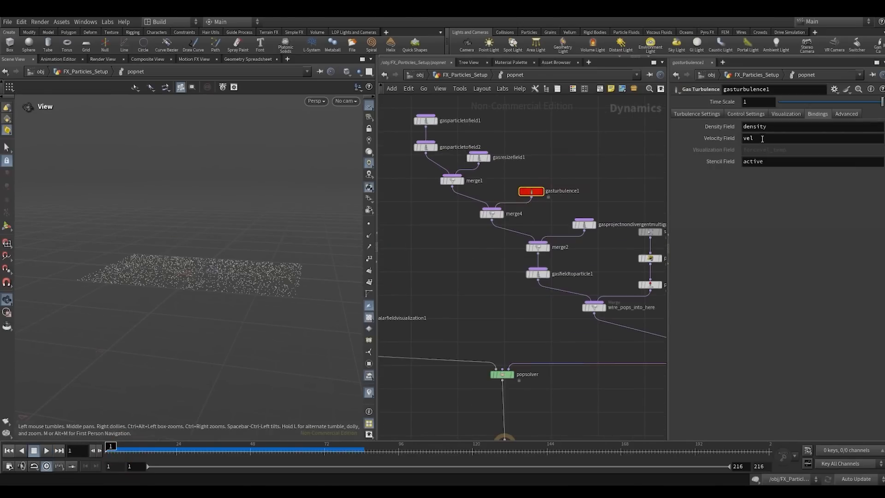
left_click(694, 116)
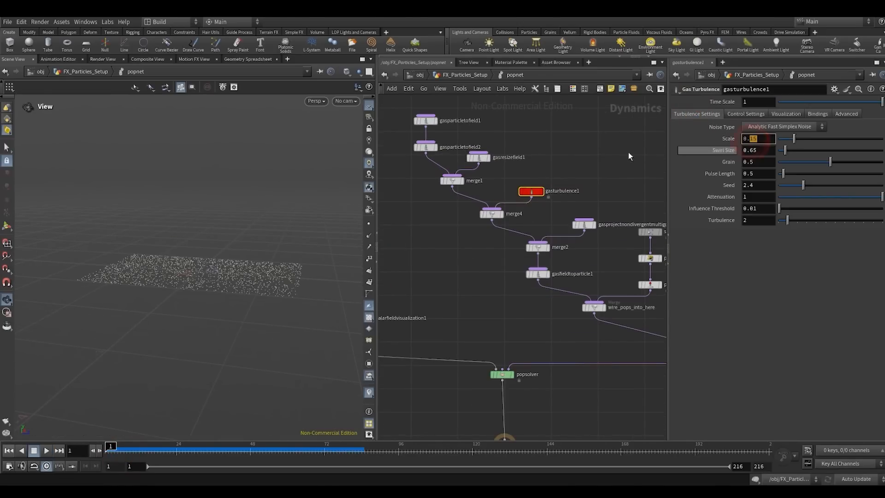
type("05")
key("Return")
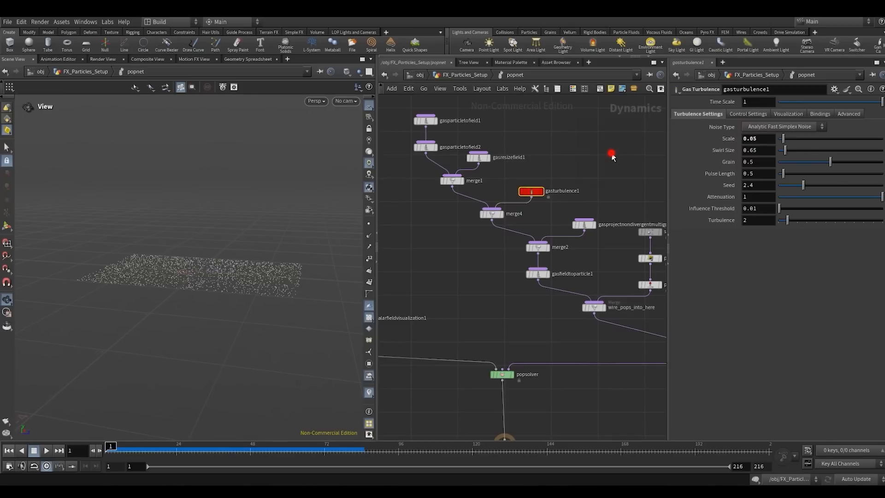
left_click(611, 153)
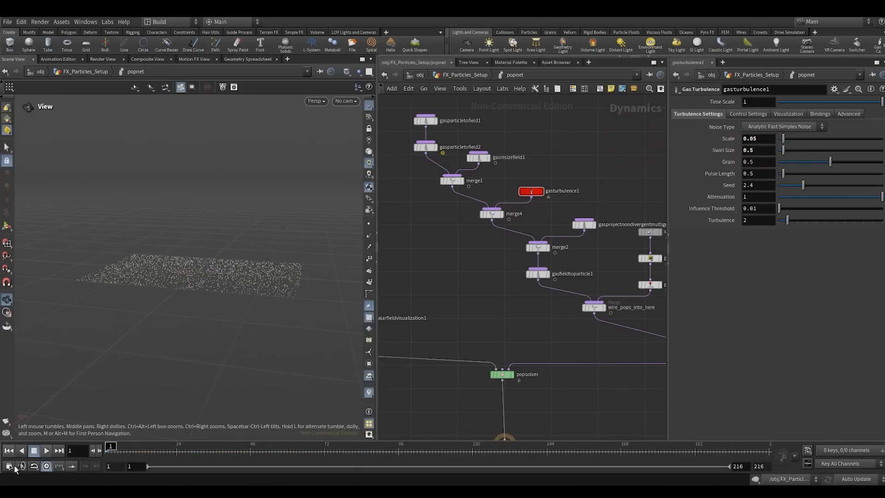
- Play the simulation from frame 1, examine the particle swirls up close, and stop at about frame 109
left_click(43, 451)
right_click_drag(263, 215, 322, 150)
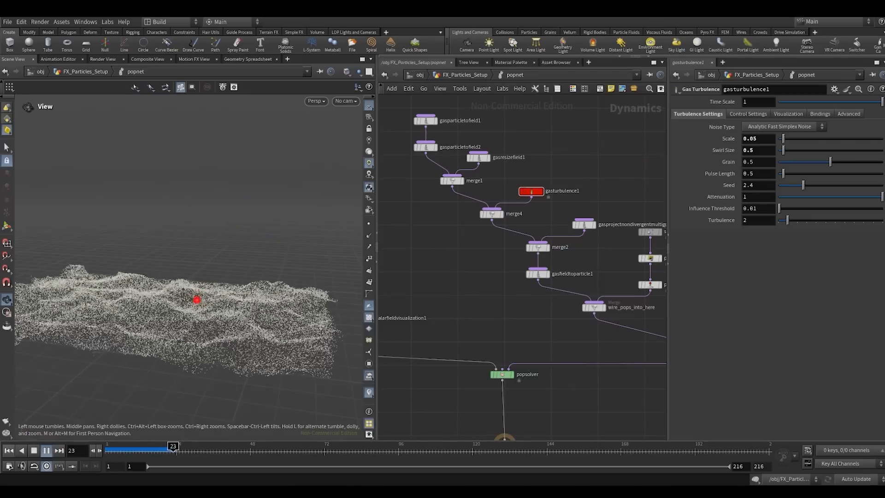
left_click_drag(195, 300, 167, 337)
right_click_drag(167, 336, 253, 290)
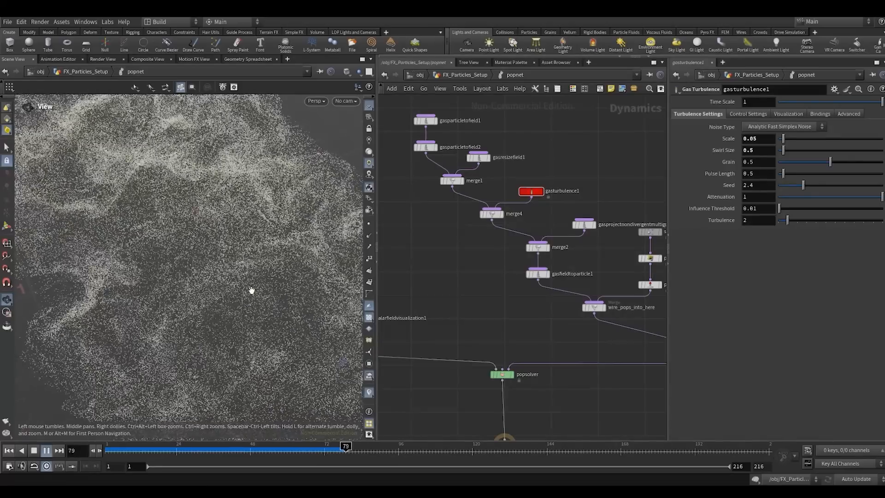
left_click_drag(249, 284, 190, 314)
left_click(39, 450)
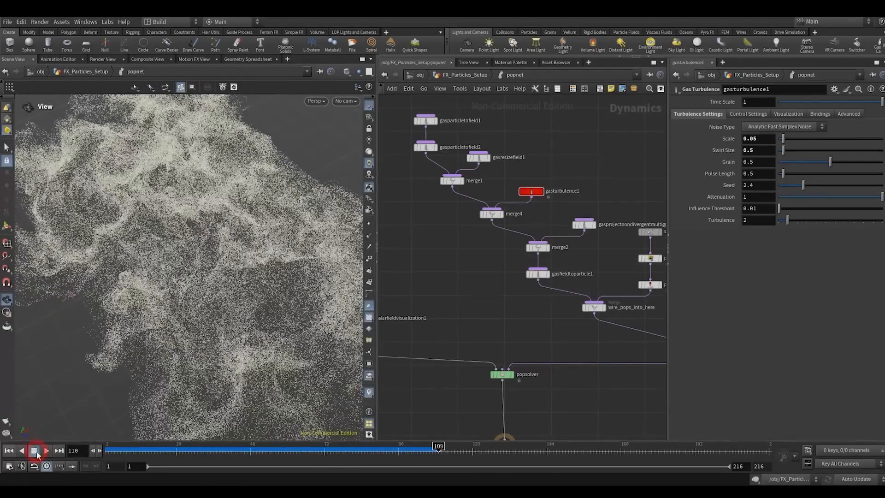
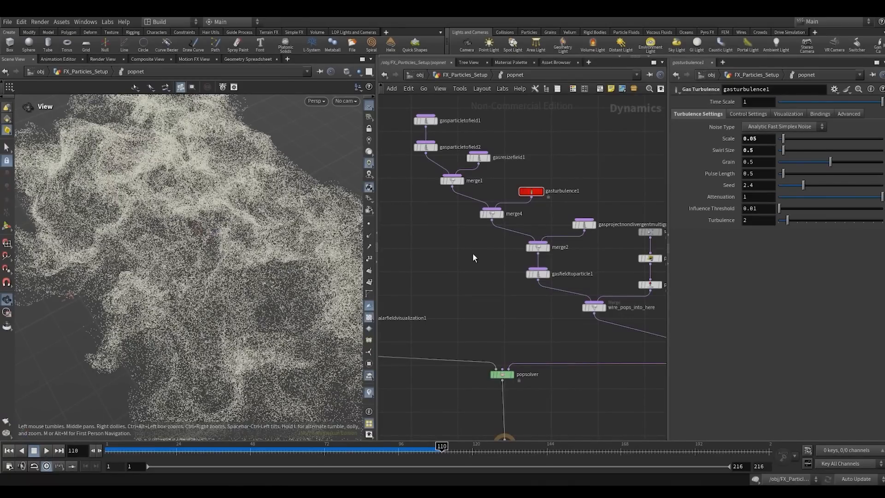
- Add a Gas Vortex Confinement node near gasturbulence1 and set its confinement scale to 10
scroll(473, 254, "up", 2)
right_click(473, 254)
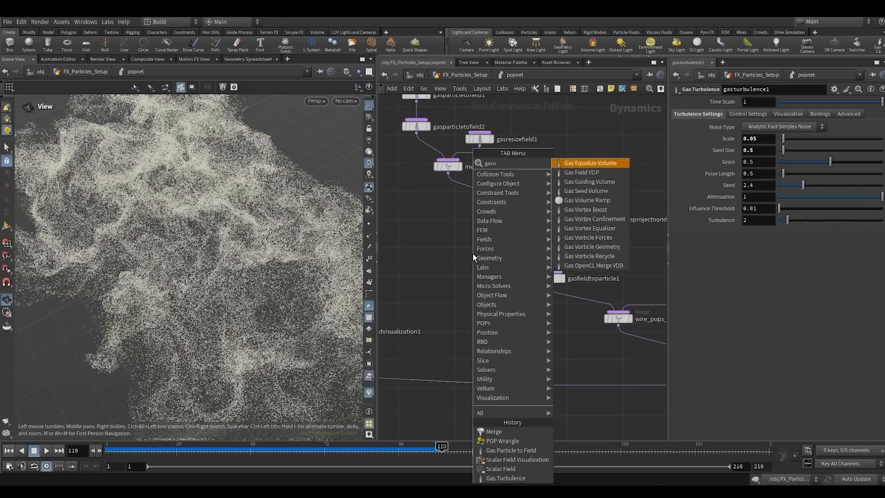
key("Escape")
left_click(472, 253)
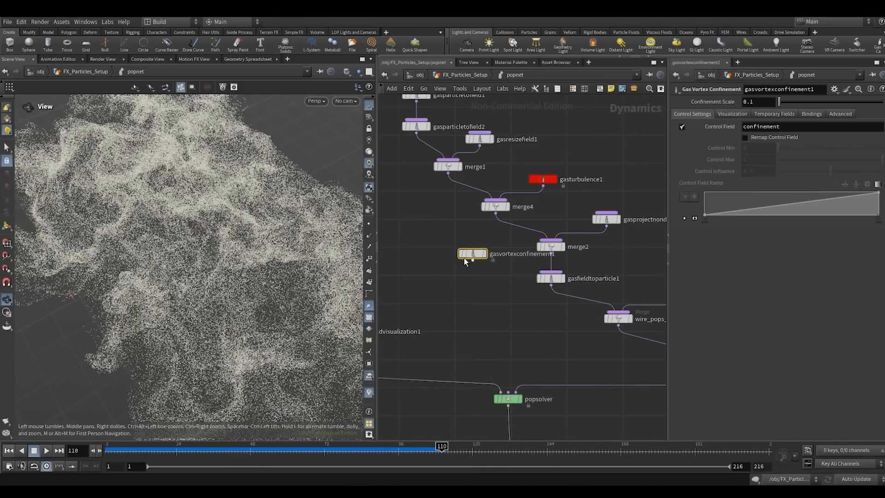
scroll(465, 263, "down", 4)
left_click_drag(459, 314, 554, 222)
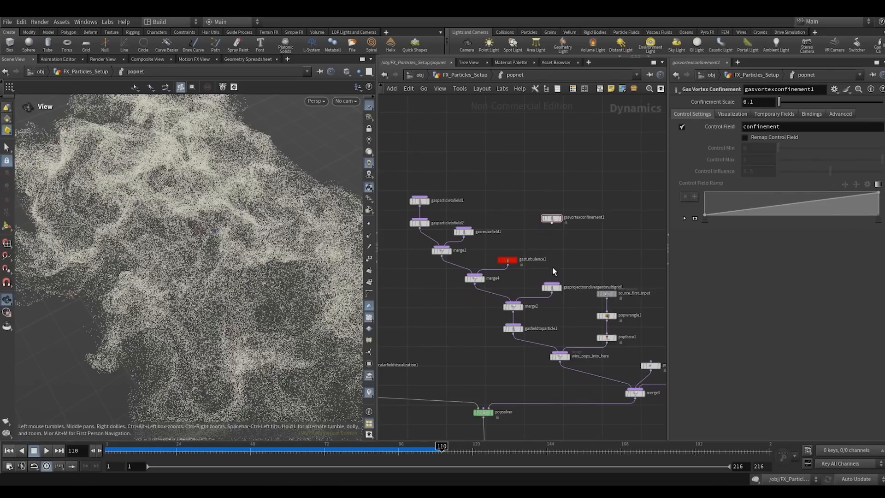
left_click_drag(529, 196, 529, 194)
key("Return")
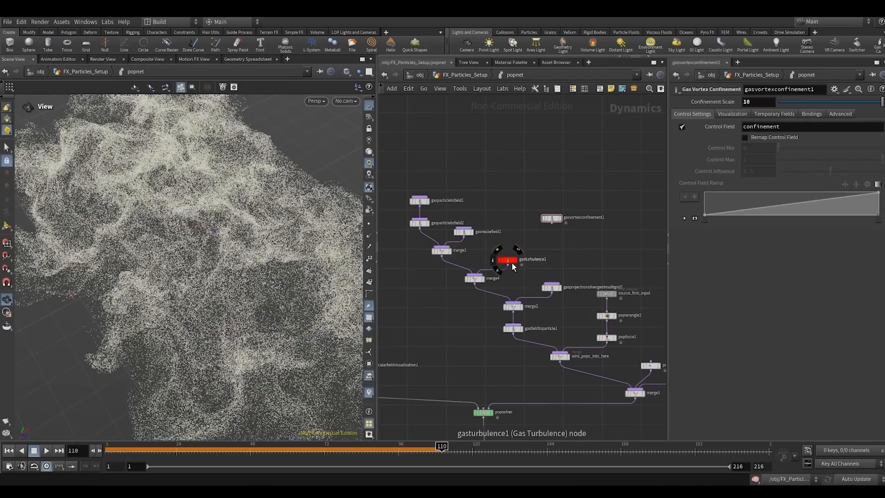
- Combine gasturbulence1 and gasvortexconfinement1 in a new Merge node feeding merge4
left_click_drag(508, 261, 510, 196)
key("Tab")
type("m")
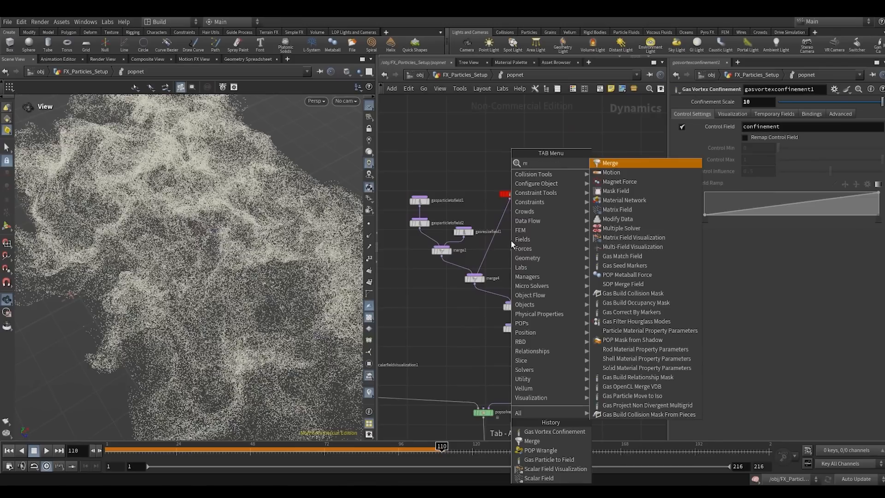
type("erge")
key("Return")
left_click(503, 221)
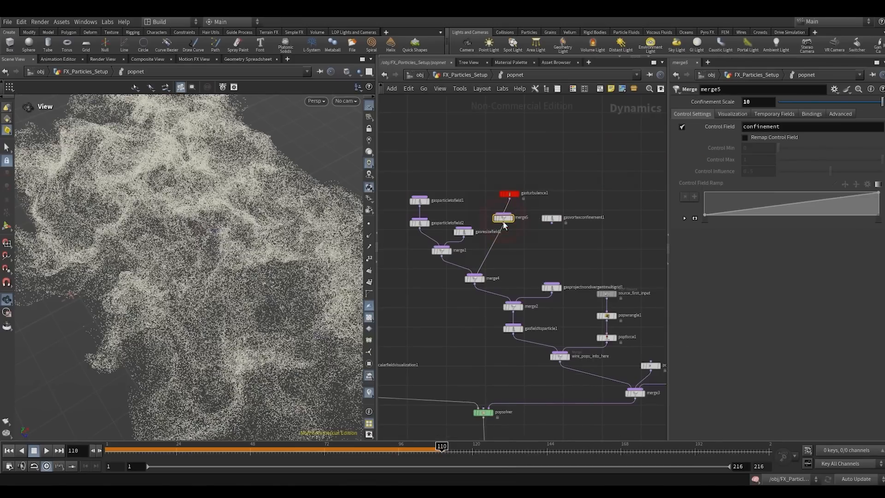
left_click(504, 220)
left_click(519, 240)
left_click(551, 223)
left_click_drag(552, 219, 575, 216)
left_click(593, 156)
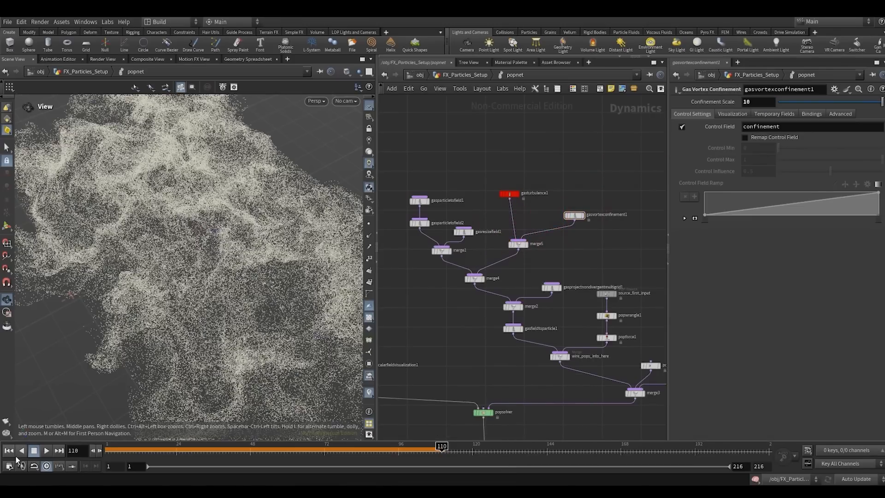
- Play the simulation from frame 1 to about frame 109 while orbiting around the particles, and return to frame 1
left_click(8, 450)
left_click(46, 451)
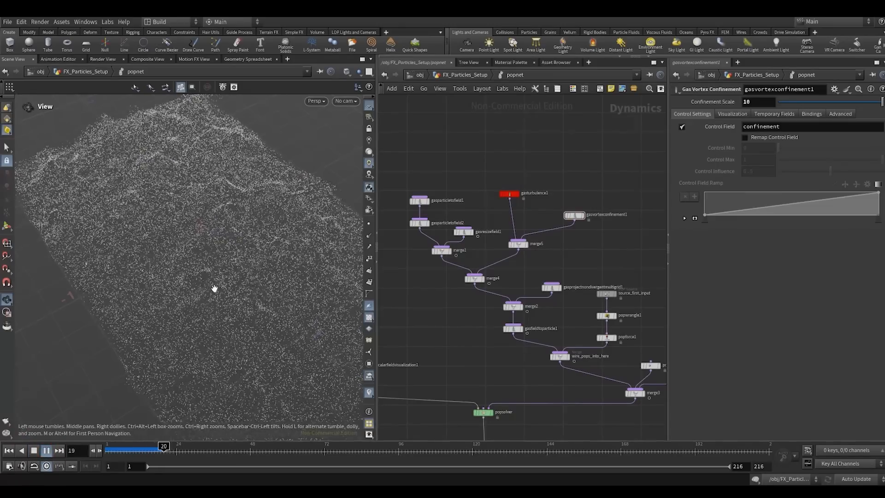
left_click_drag(216, 288, 231, 279)
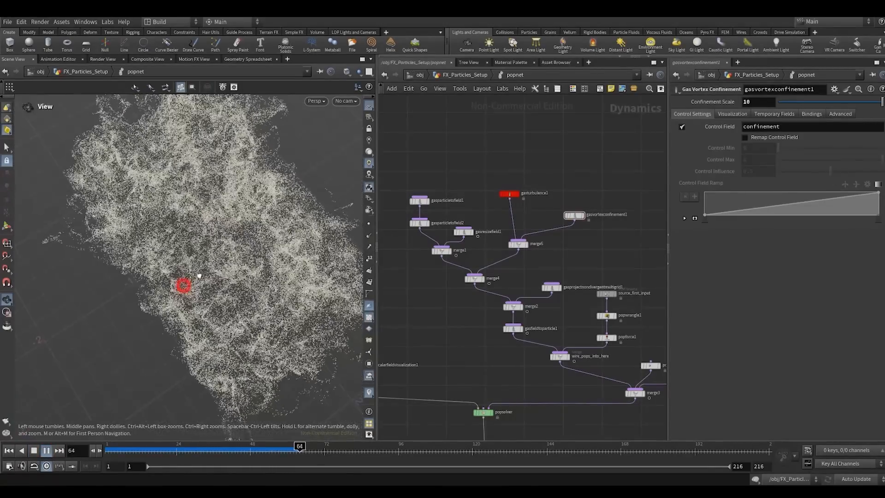
left_click_drag(184, 286, 237, 215)
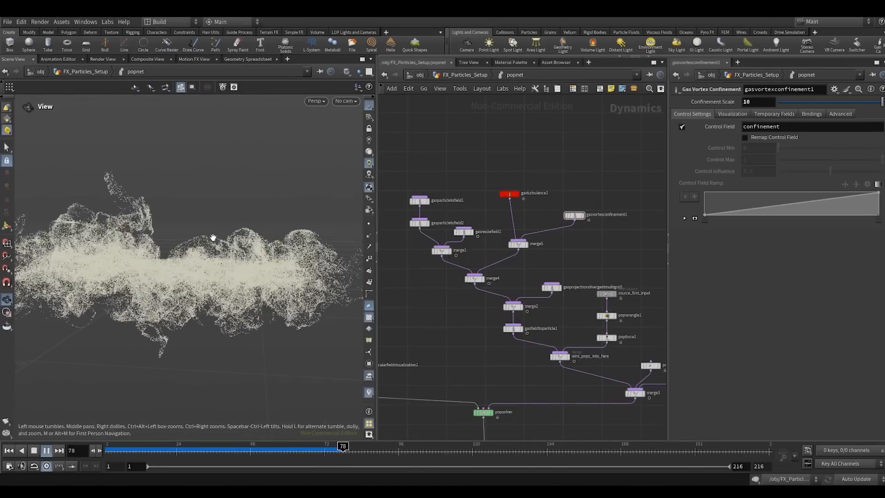
left_click_drag(219, 253, 169, 338)
left_click(8, 450)
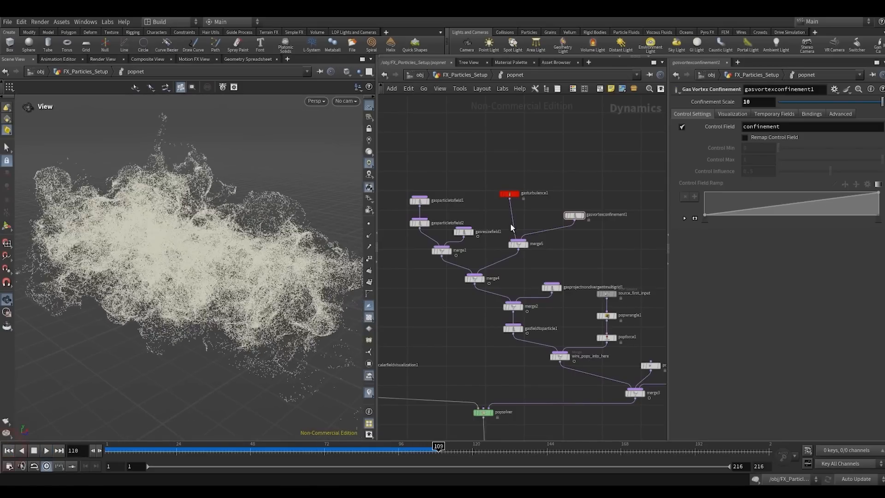
- Set the scale of gasturbulence1 to 0.02
left_click_drag(525, 162, 498, 199)
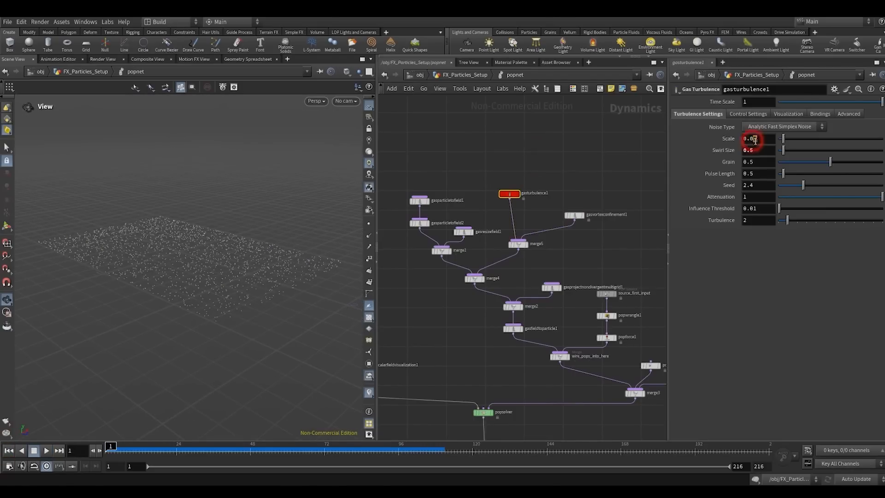
type("3")
left_click(596, 129)
- Set the constant birth rate of source_first_input to 500000 and lay out the network nodes
middle_click_drag(596, 130, 549, 126)
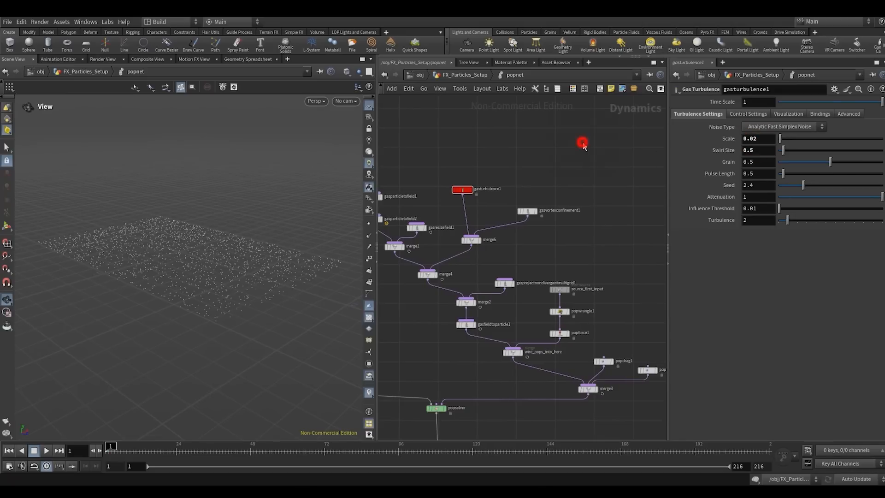
middle_click_drag(583, 166, 557, 139)
left_click_drag(557, 223, 516, 269)
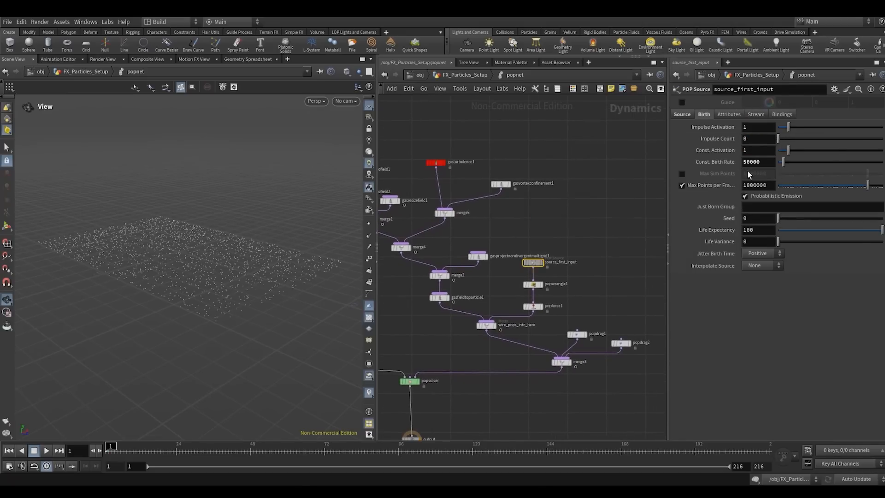
key("Return")
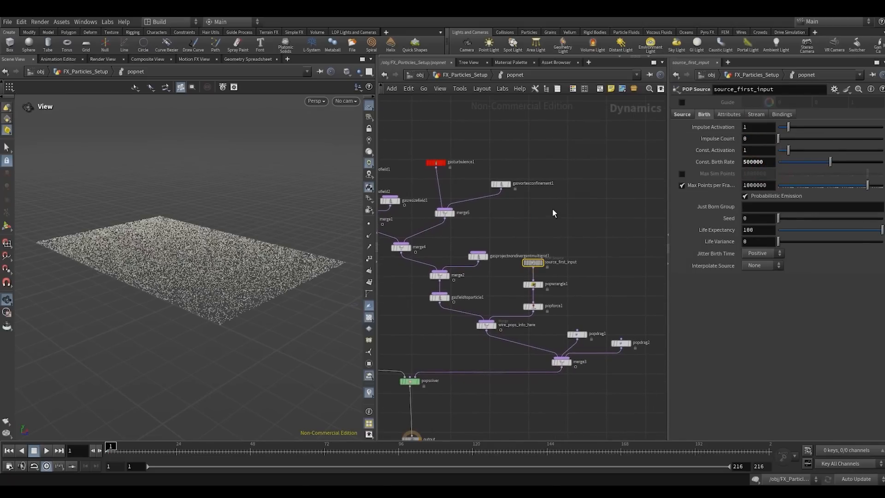
key("l")
scroll(544, 196, "up", 4)
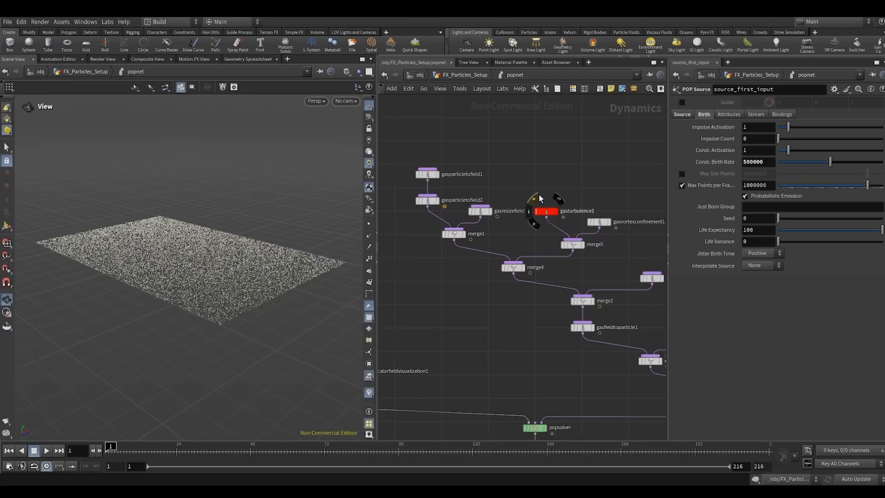
- Play the denser simulation from frame 1, orbit around the particles, and look at them through SH01_CAMERA
left_click(45, 451)
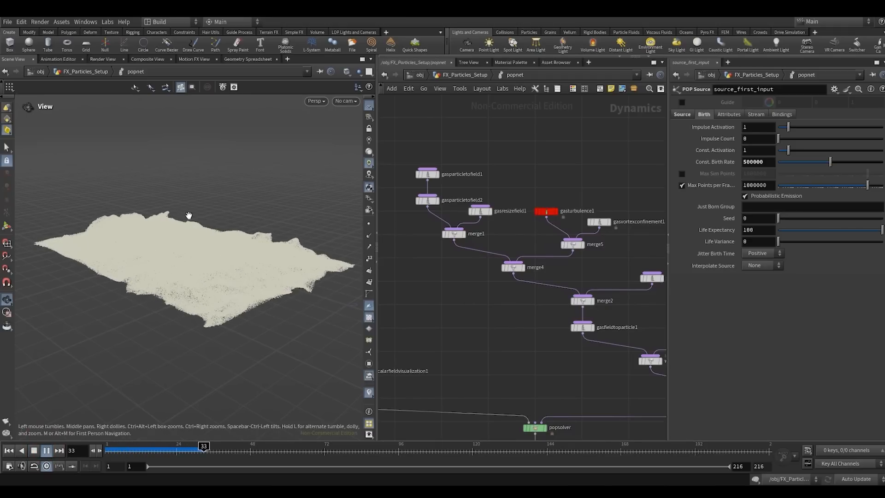
mouse_move(189, 216)
left_mouse_down()
mouse_move(226, 207)
mouse_move(266, 213)
mouse_move(189, 275)
left_mouse_up()
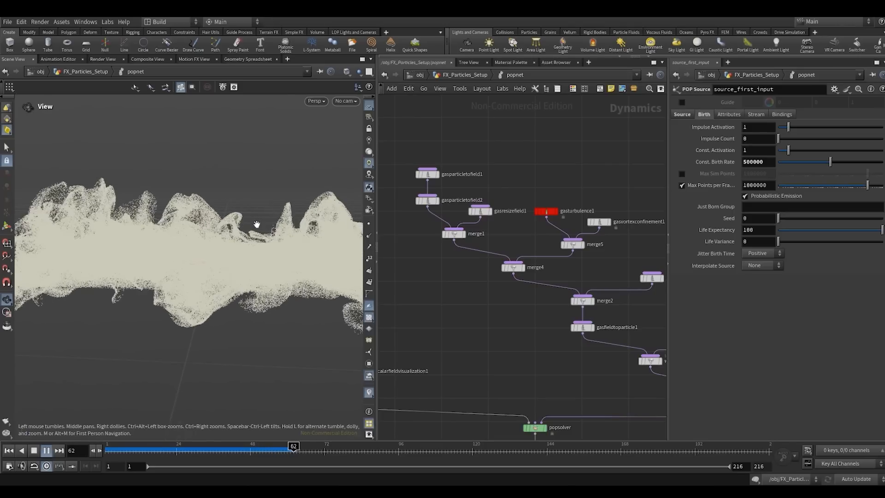
left_click(256, 225)
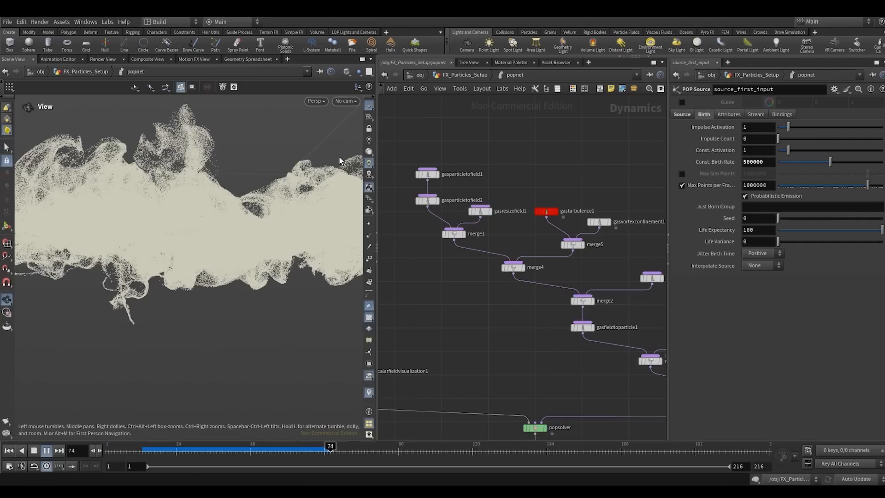
left_click(344, 101)
left_click(342, 101)
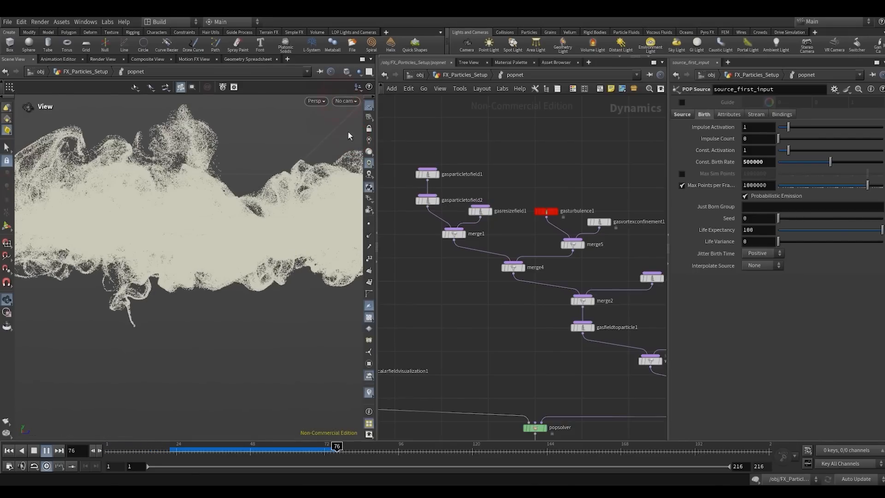
left_click(346, 101)
left_click(347, 145)
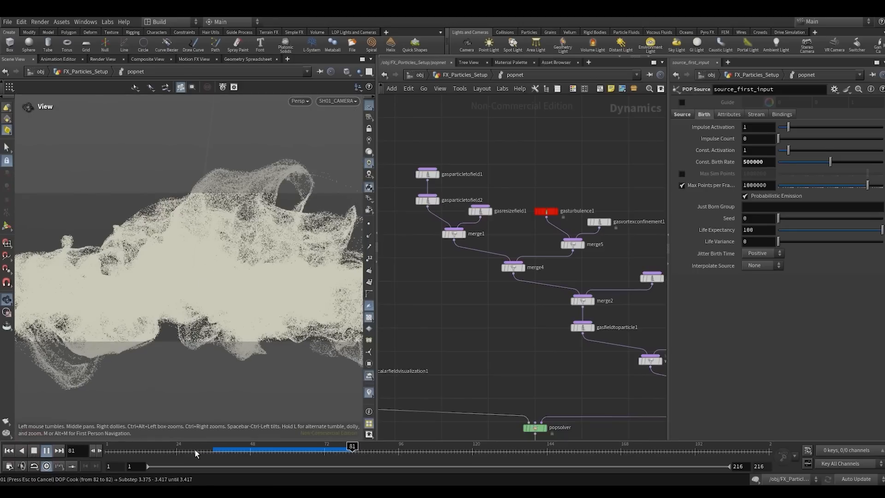
- Replay the simulation from frame 42 to frame 71, inspect it from other angles up to frame 61, and return to frame 1
left_click(232, 452)
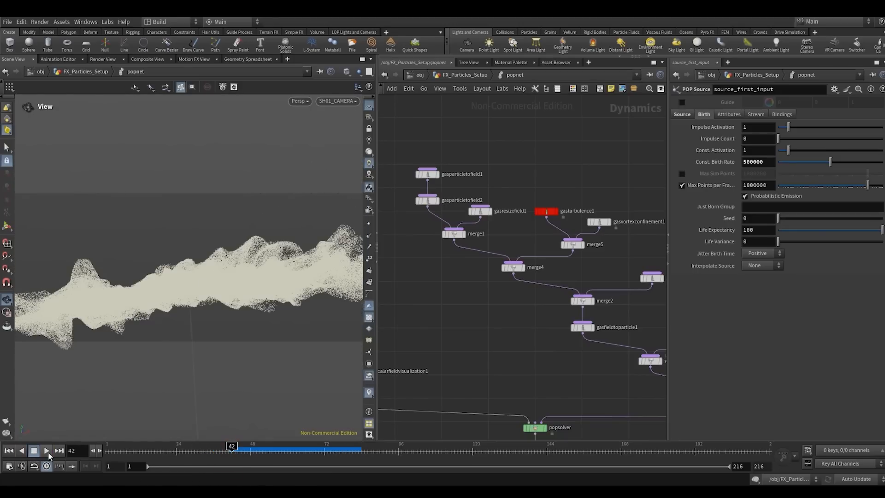
left_click(47, 452)
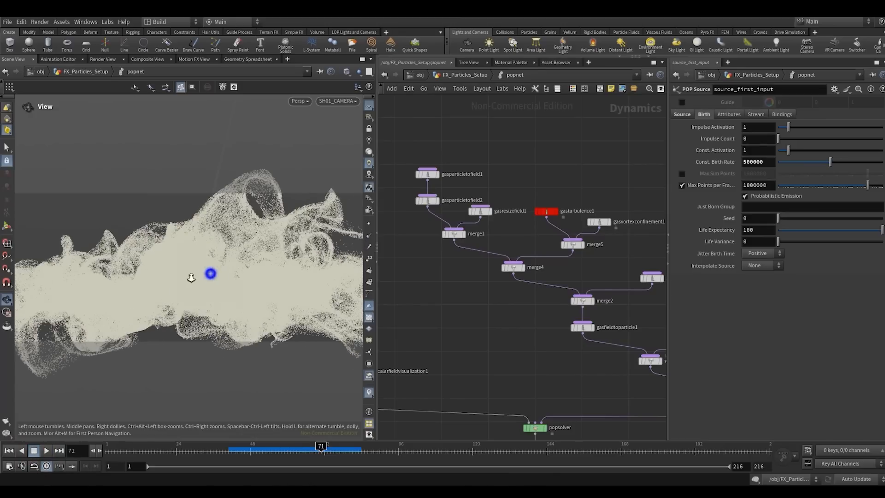
left_click_drag(191, 277, 230, 403)
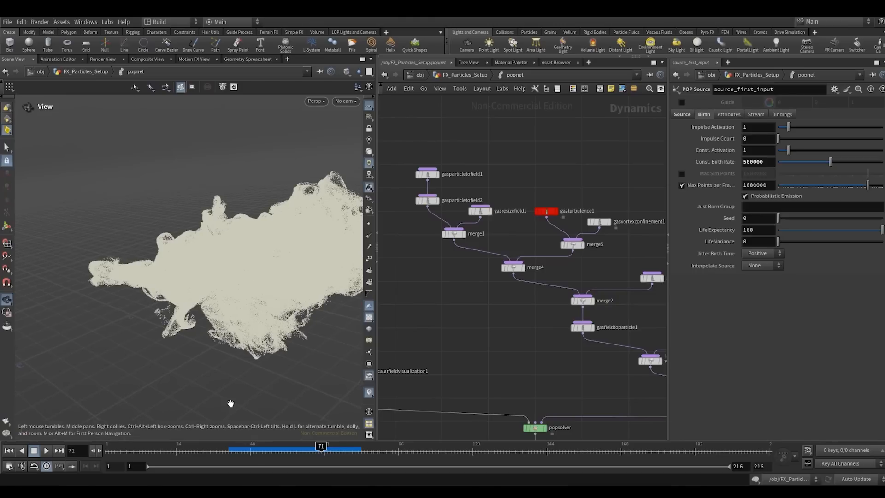
left_click_drag(243, 451, 290, 454)
left_click_drag(233, 284, 203, 295)
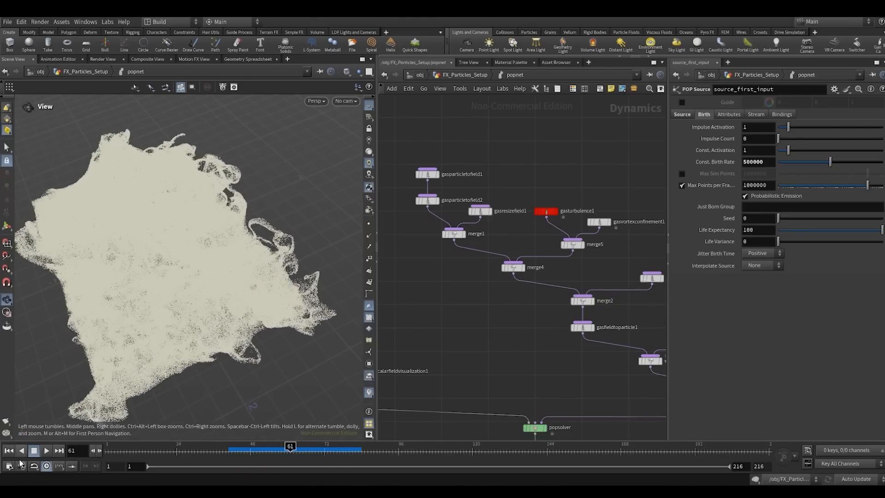
left_click(9, 454)
- Insert a POP Wind node after popforce1 with noise amplitude 0.75, swirl size 0.5 and roughness 0.53, and lay out the network
key("f")
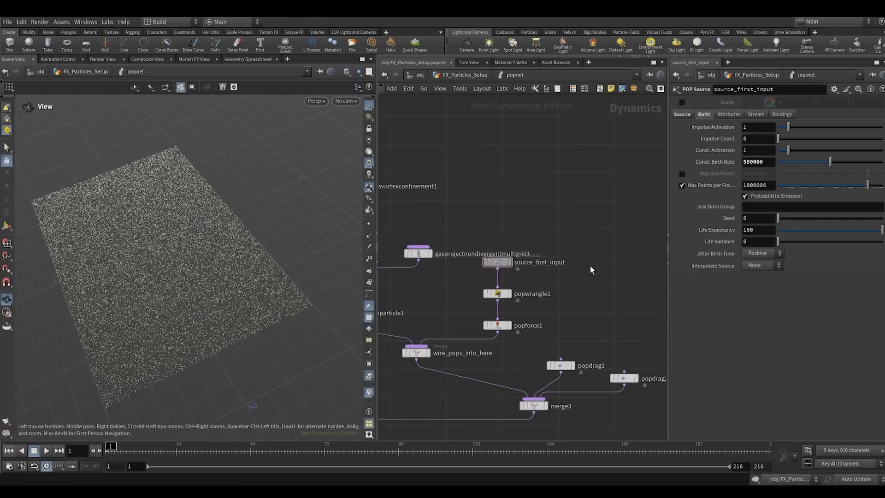
left_click_drag(500, 305, 533, 256)
left_click(554, 295)
key("Tab")
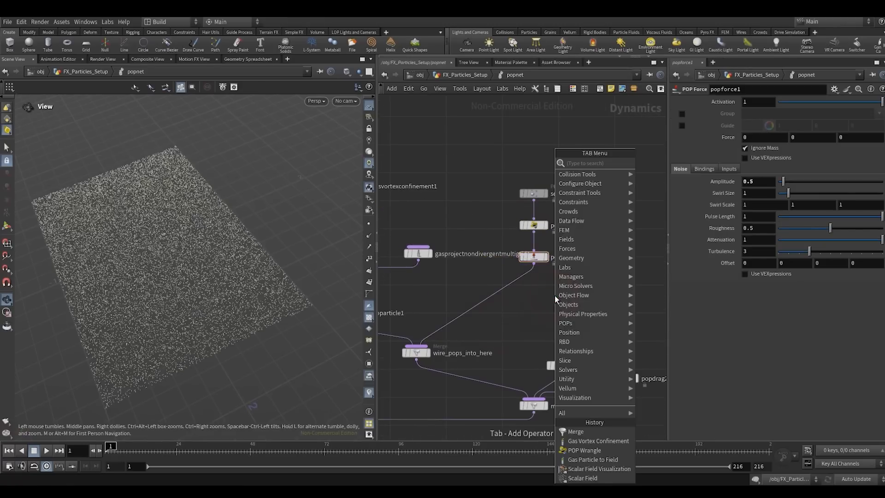
type("popwi")
key("Return")
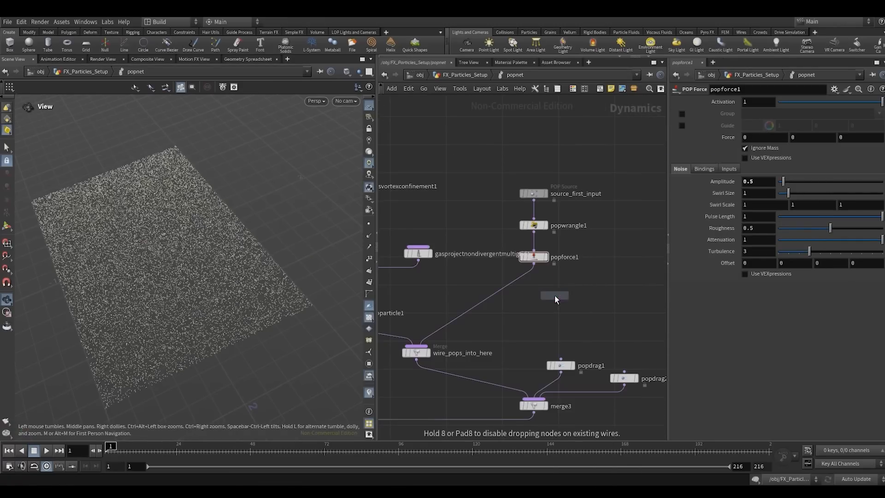
left_click(555, 295)
left_click_drag(554, 295, 534, 284)
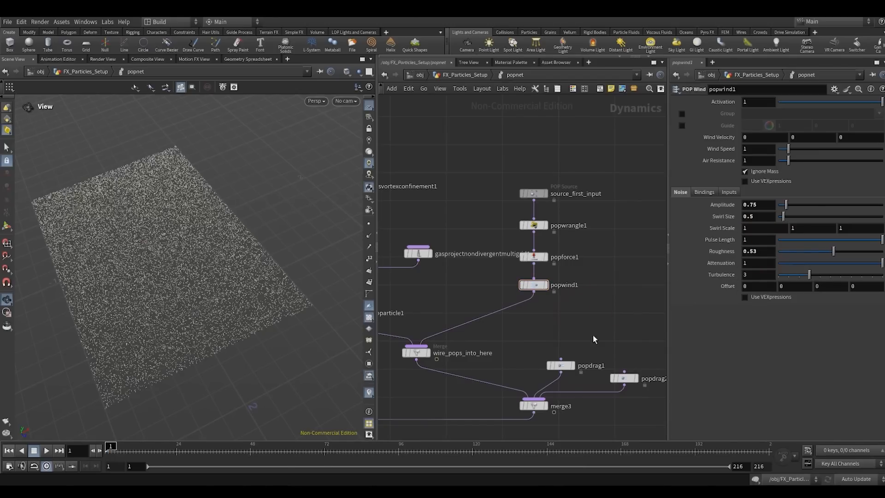
scroll(568, 323, "down", 5)
key("l")
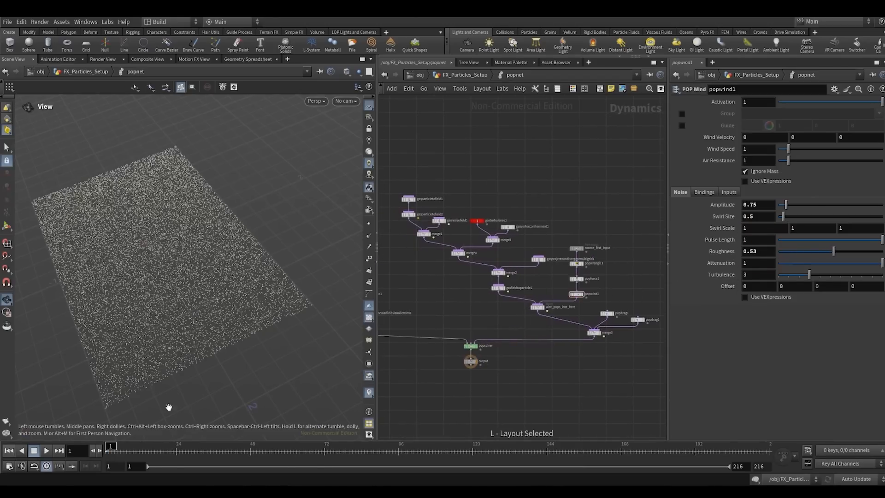
- Play the simulation with the wind noise from frame 1 past frame 56 and orbit down to a side view
left_click_drag(172, 252, 225, 212)
left_click(45, 451)
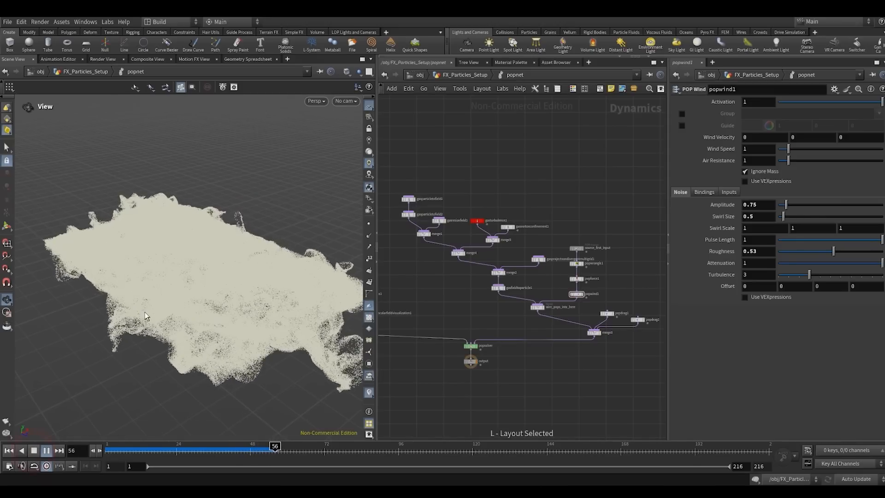
left_click_drag(170, 283, 291, 239)
right_click_drag(290, 239, 223, 276)
middle_click_drag(159, 292, 201, 290)
- Replay the simulation from frame 8 to about frame 62 and examine the particle plumes from the side
left_click(128, 453)
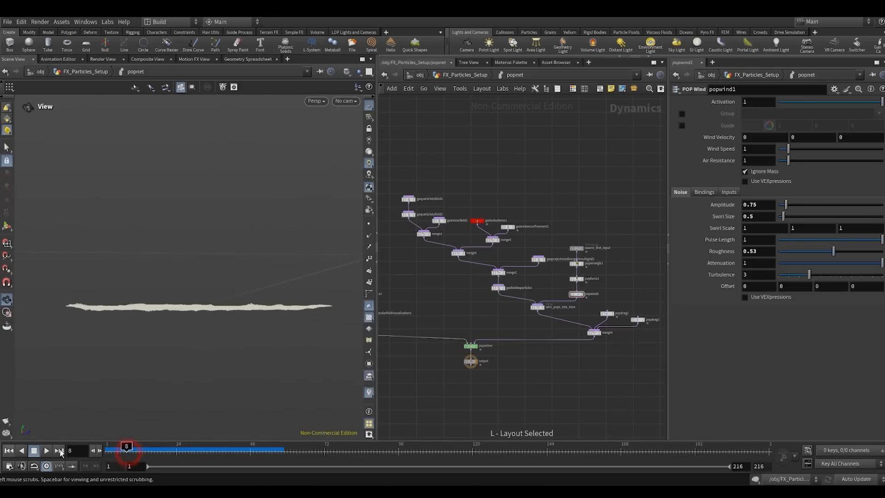
left_click(46, 450)
left_click_drag(211, 327, 257, 298)
right_click_drag(257, 298, 300, 256)
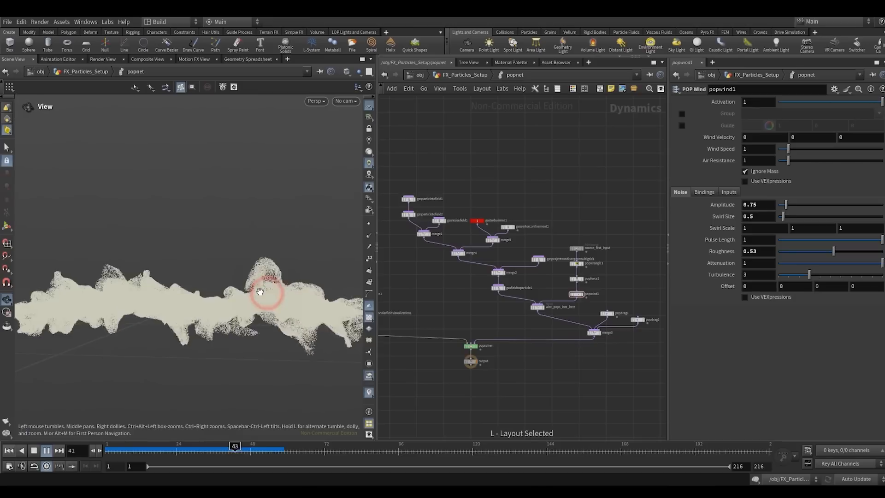
left_click_drag(271, 290, 260, 291)
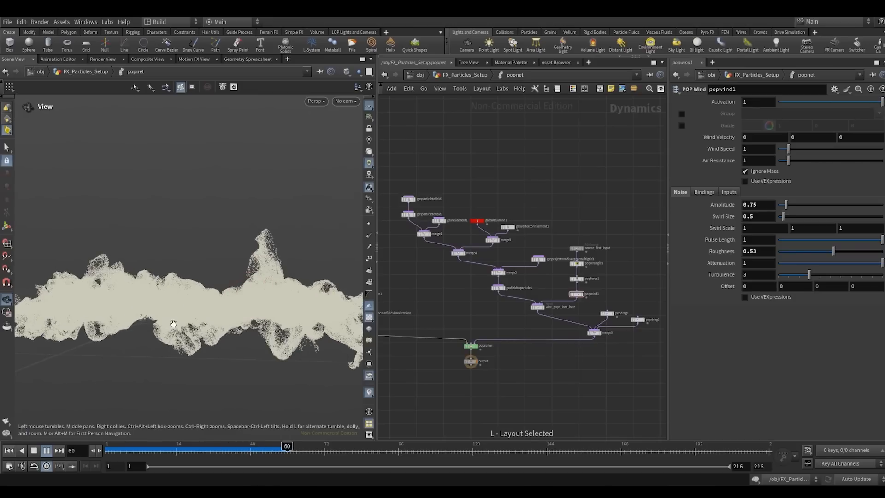
left_click_drag(173, 324, 221, 300)
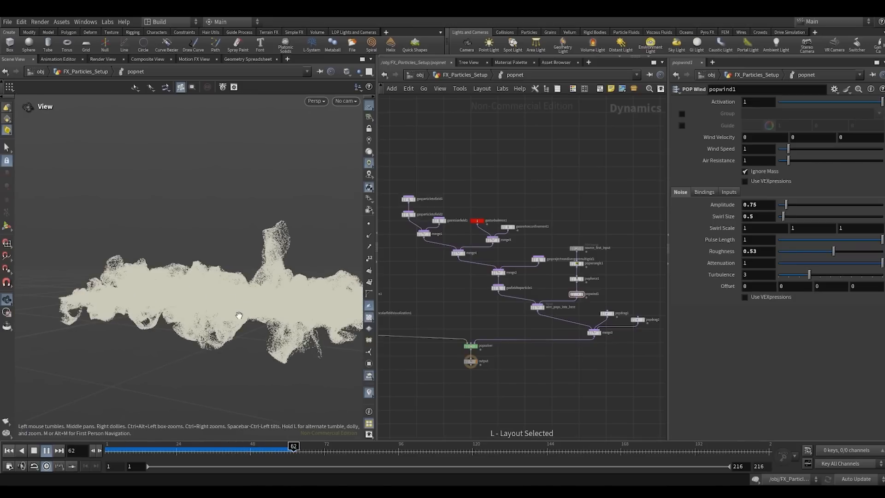
- Stop the playback at frame 66, examine the particles from an angled view, and return to frame 1
left_click(33, 450)
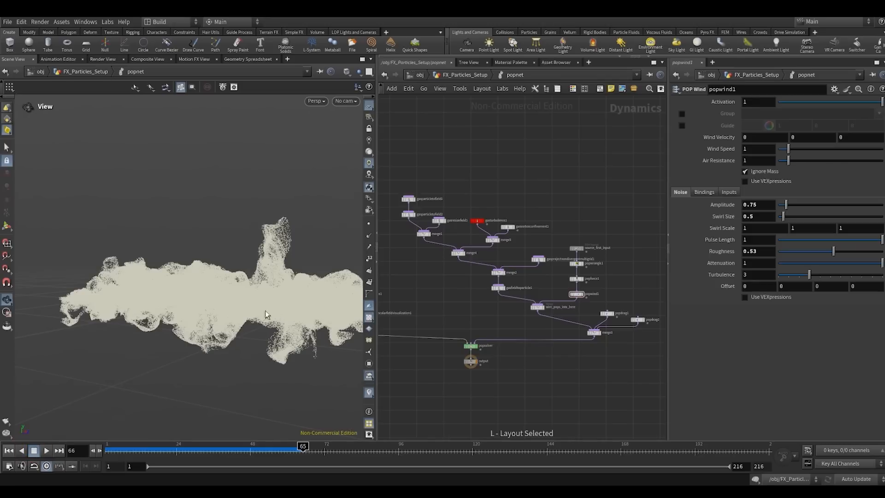
left_click_drag(271, 307, 208, 311)
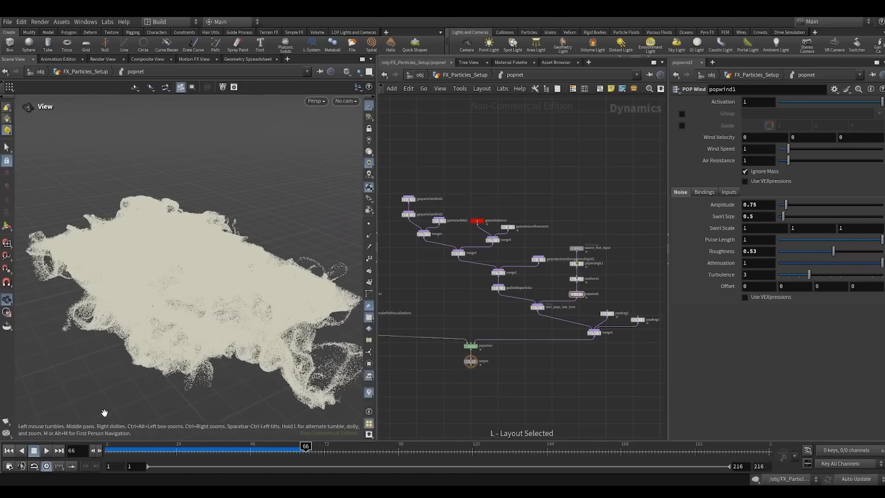
left_click(11, 450)
- Go up to the FX_Particles_Setup level, display popnet and set its merged object to pop*
left_click(453, 75)
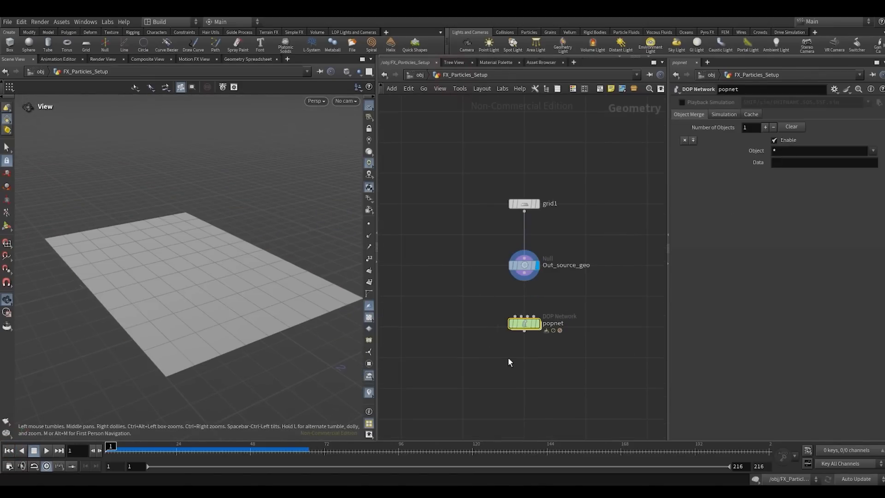
key("r")
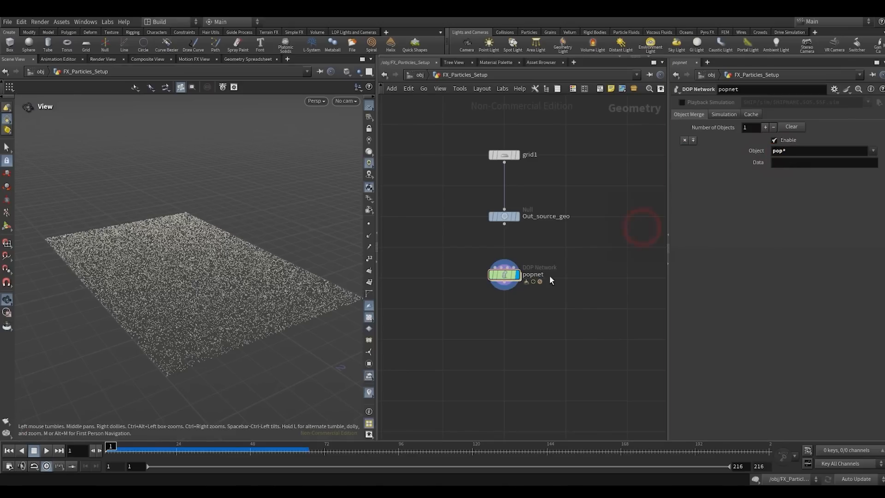
- Append an Attribute Delete node below popnet, display it and place it in line with the chain
left_click(494, 285)
key("Tab")
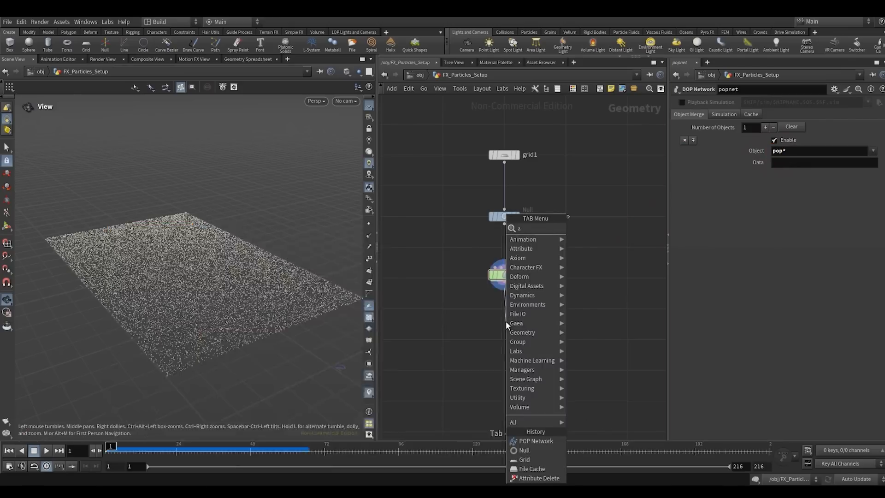
type("ade")
key("Return")
left_click(505, 322)
key("r")
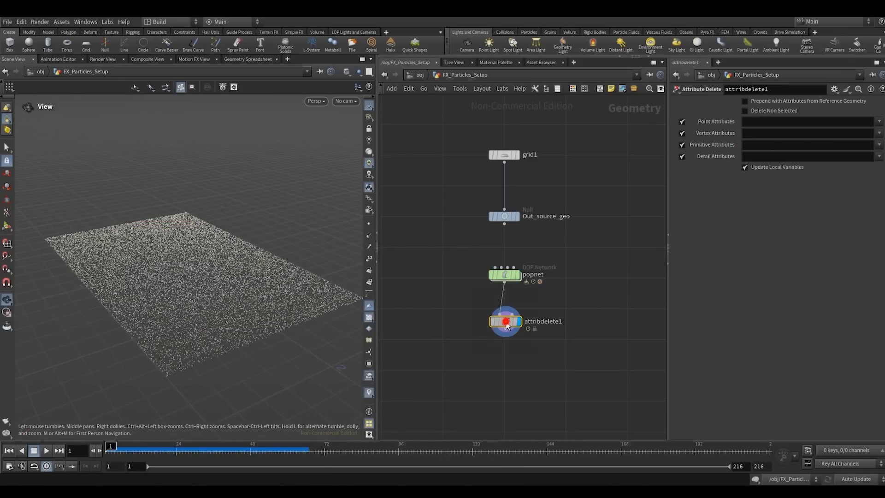
left_click_drag(506, 322, 506, 308)
left_click(470, 295)
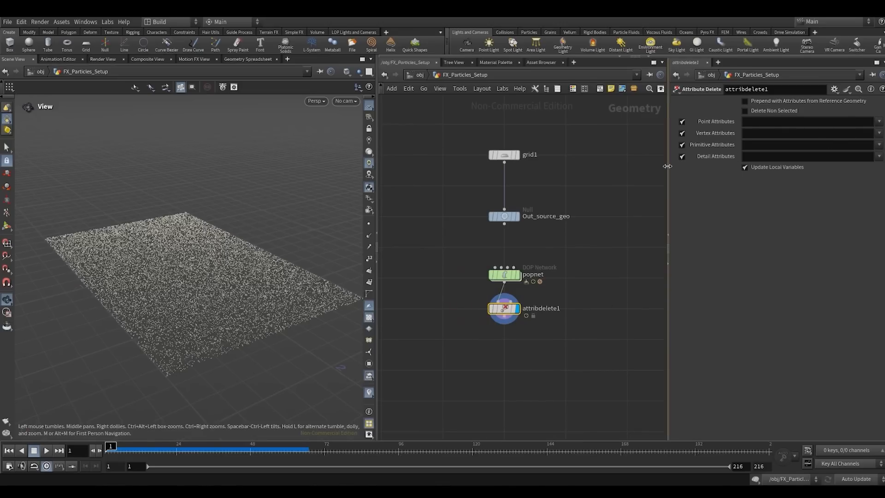
- Set attribdelete1 to delete all non-selected attributes, keeping only the point attributes v, age and id
left_click_drag(667, 166, 629, 172)
left_click(877, 122)
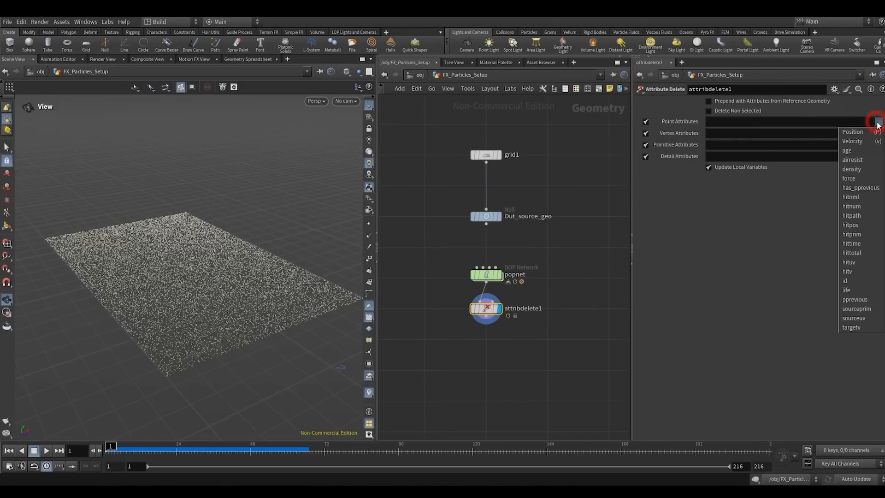
left_click(864, 141)
left_click(878, 122)
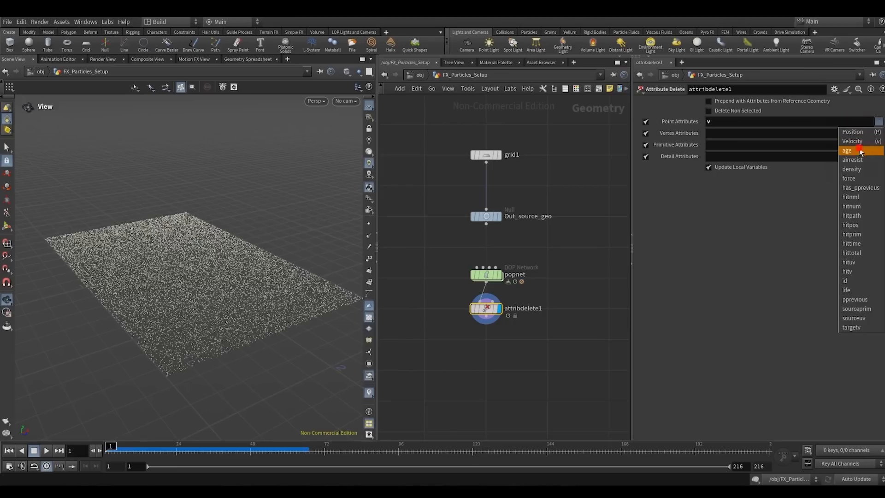
left_click(847, 150)
left_click(878, 122)
left_click(846, 281)
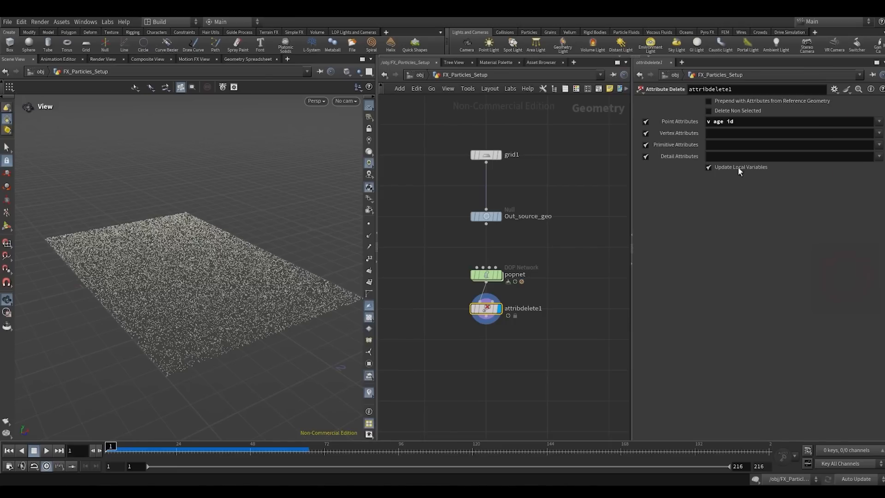
left_click(708, 111)
- Append a File Cache node named FX_Particles_sim after attribdelete1, with base name $OS and base folder $HIP/sim, loading from disk
key("f")
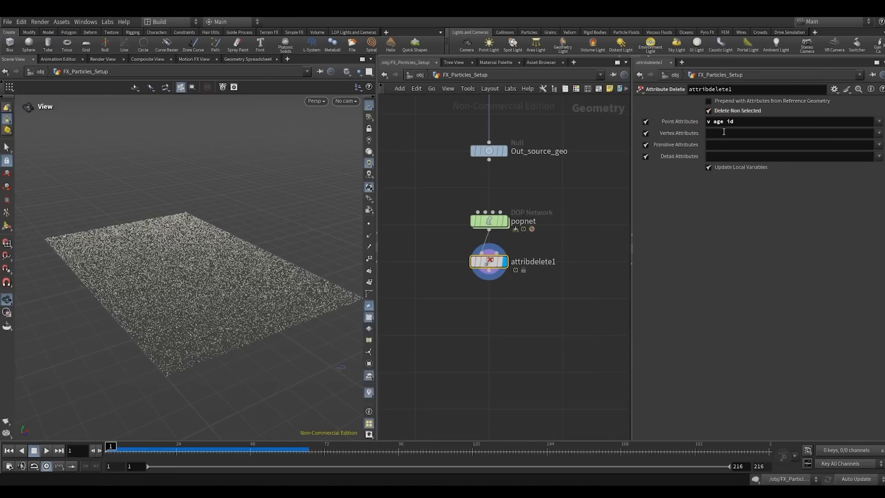
middle_click(489, 268)
left_click(487, 275)
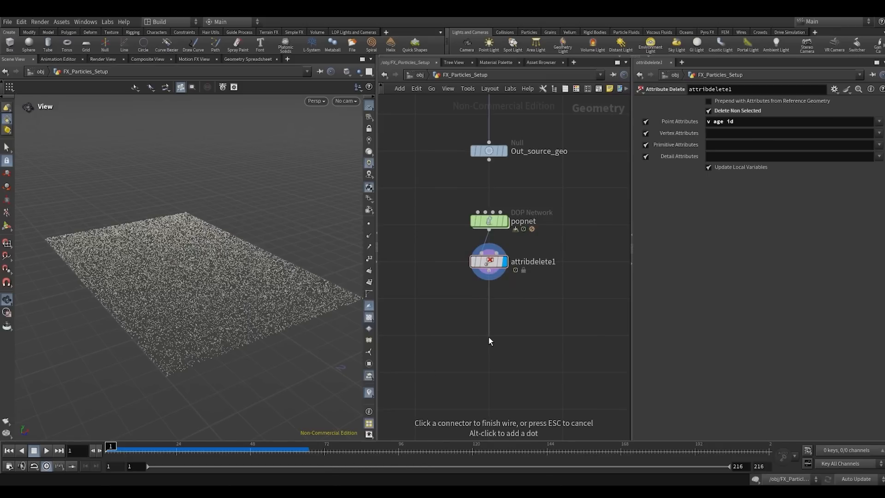
left_click(488, 336)
type("fic")
key("Return")
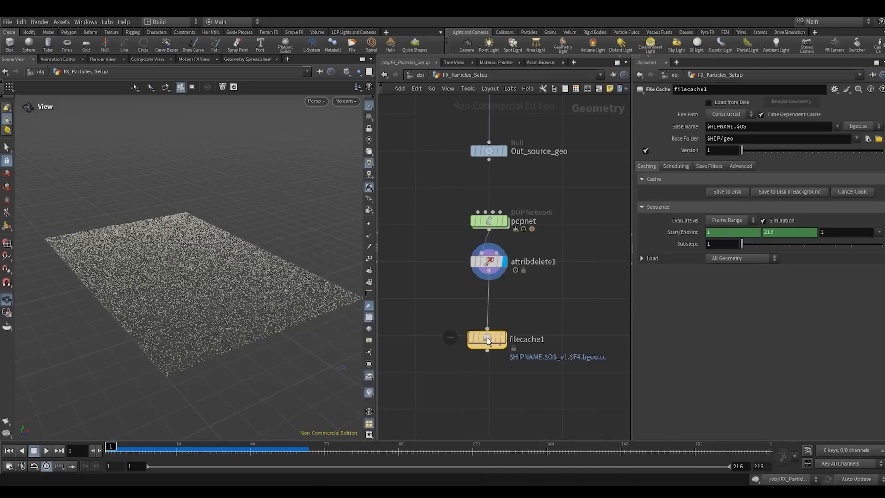
left_click_drag(488, 341, 490, 337)
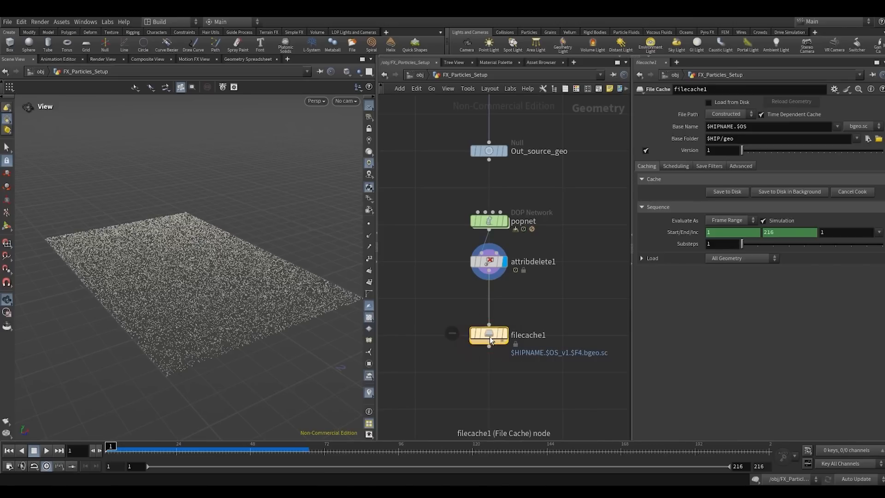
mouse_move(490, 339)
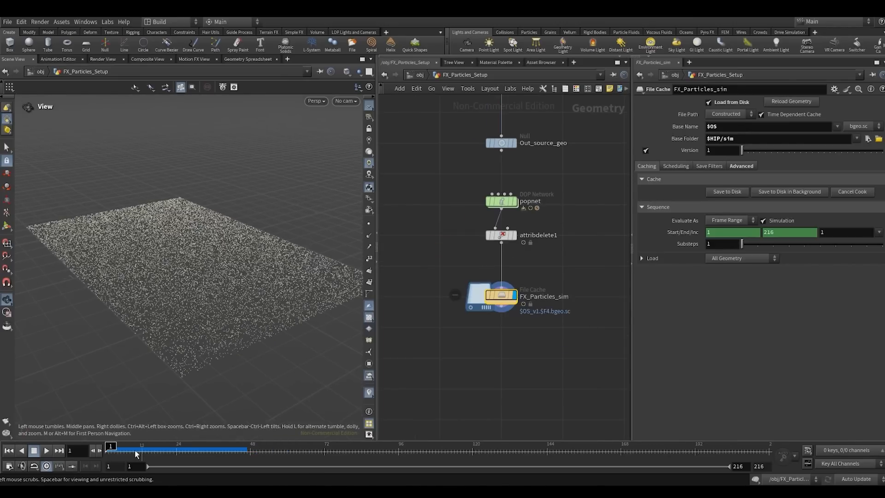
- Scrub the cached simulation to frame 67 and review the camera flipbook up to frame 121
left_click_drag(135, 451, 309, 448)
left_click_drag(231, 280, 245, 266)
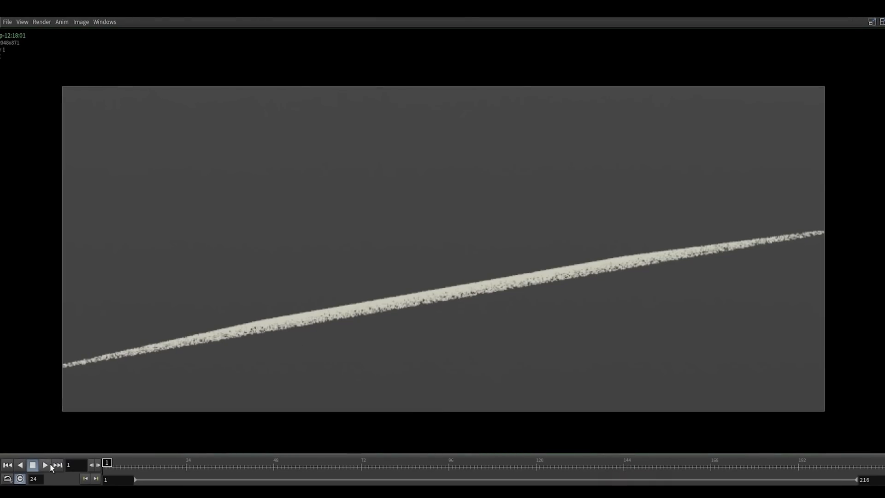
left_click(48, 464)
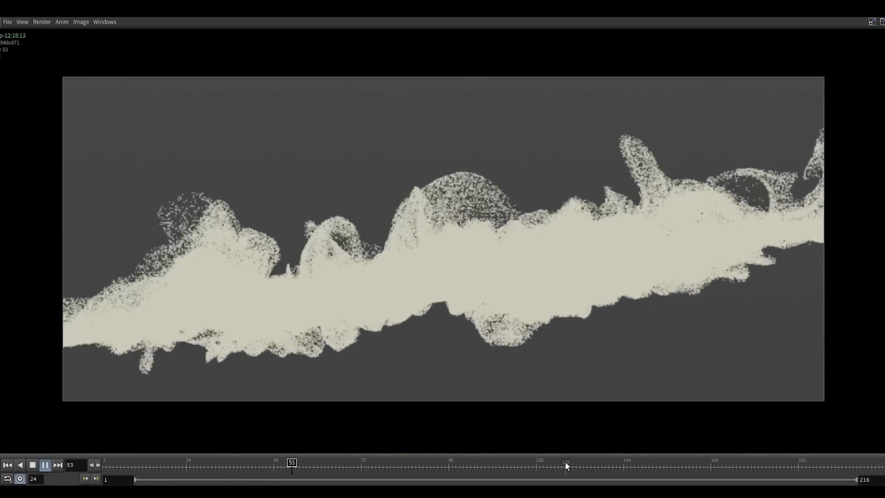
left_click_drag(364, 462, 542, 459)
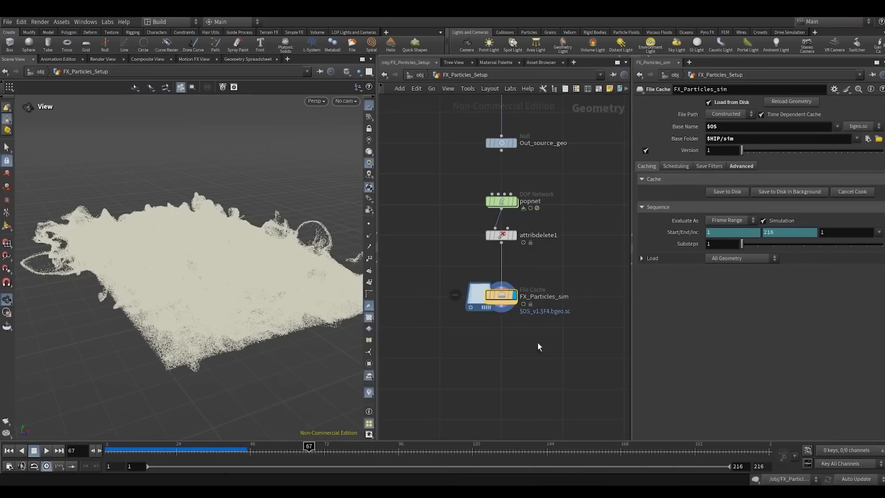
- Append a Retime node below the FX_Particles_sim file cache and display it
middle_click_drag(535, 343, 523, 270)
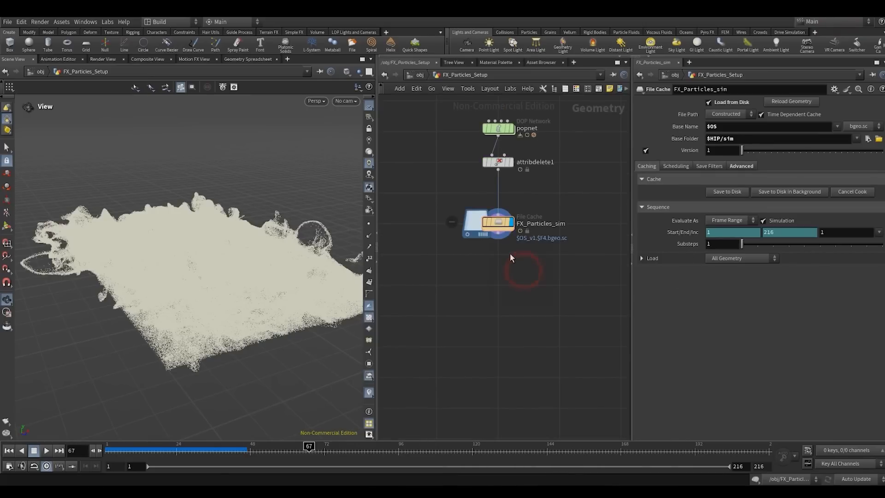
key("Tab")
type("ret")
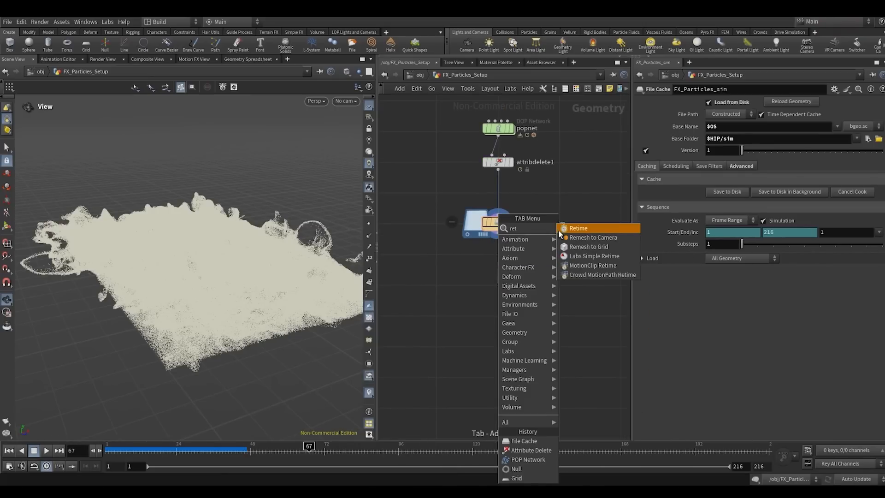
left_click(564, 229)
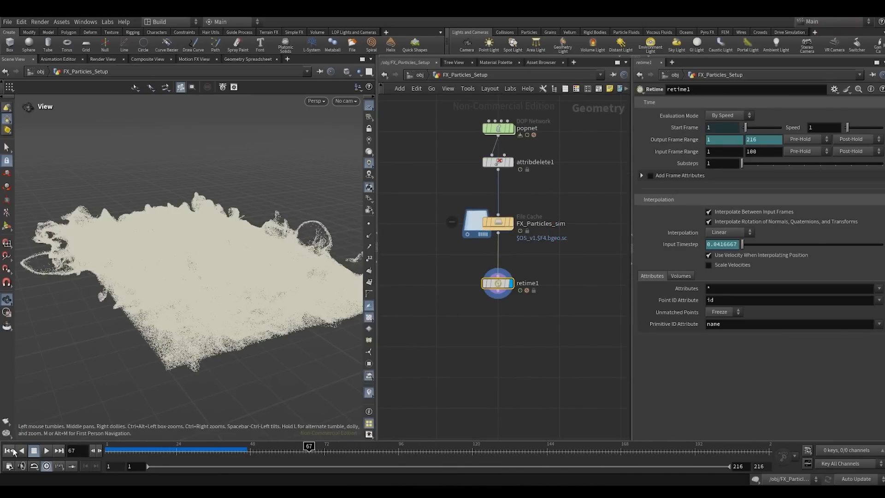
- Rewind to frame 1, display the FX_Particles_sim cache, and inspect the particles from the side at frame 72
left_click(9, 451)
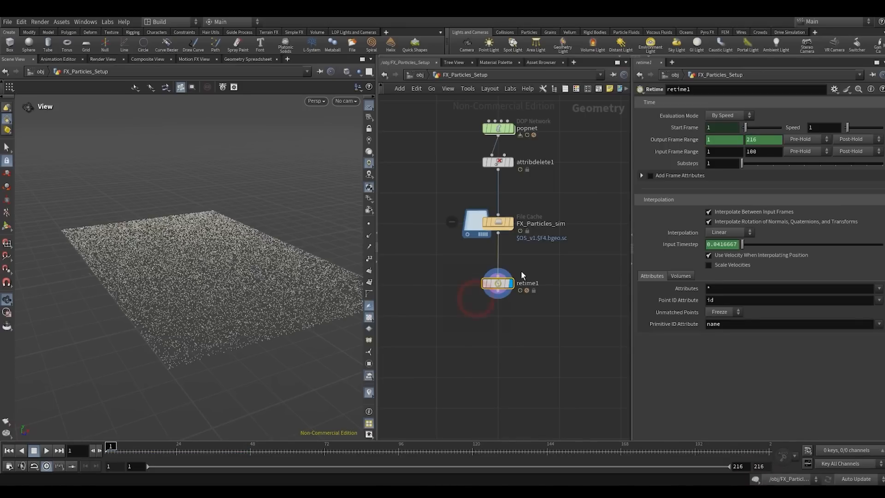
left_click(465, 235)
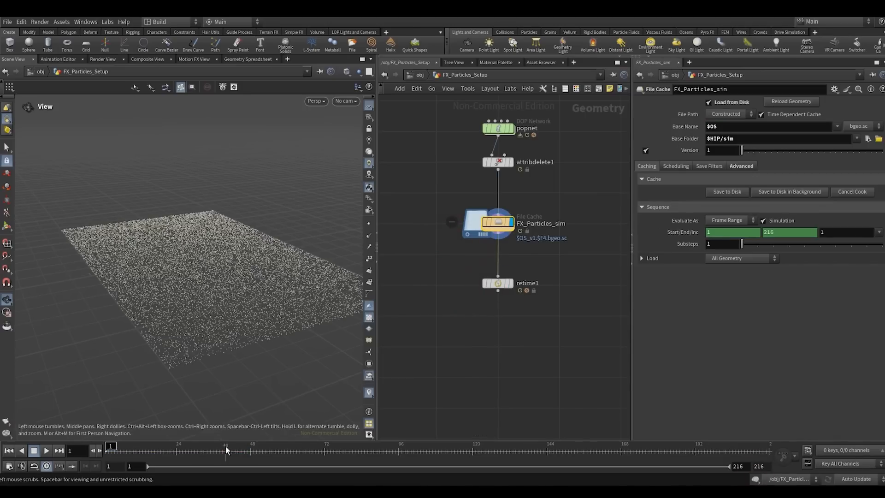
left_click_drag(225, 446, 325, 448)
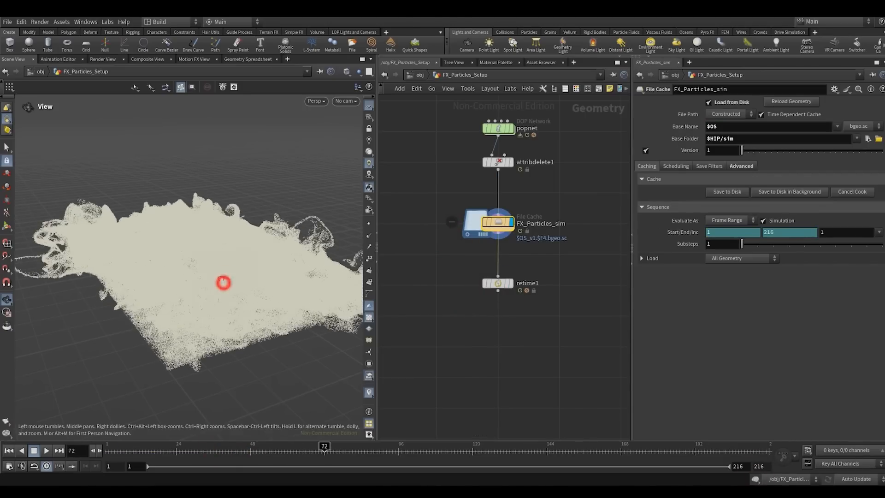
left_click_drag(223, 282, 226, 244)
- Look through SH01_CAMERA and scrub the cached simulation from frame 72 to frame 144
left_click(346, 101)
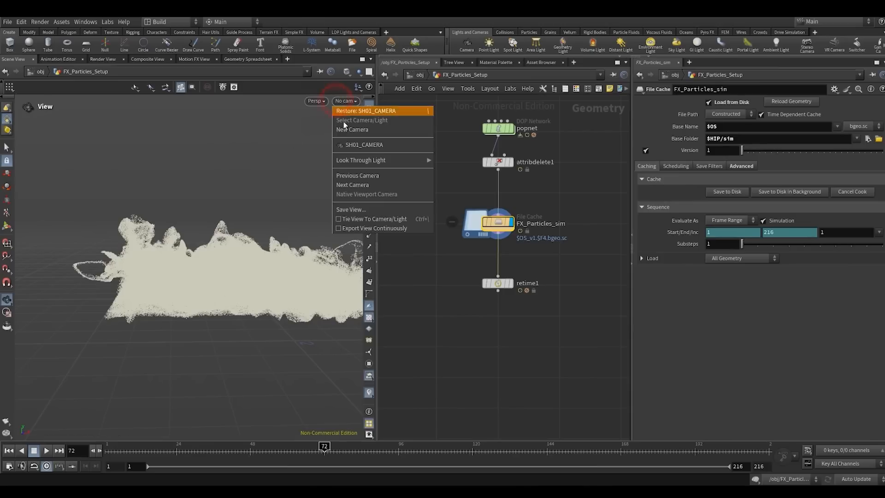
left_click(342, 144)
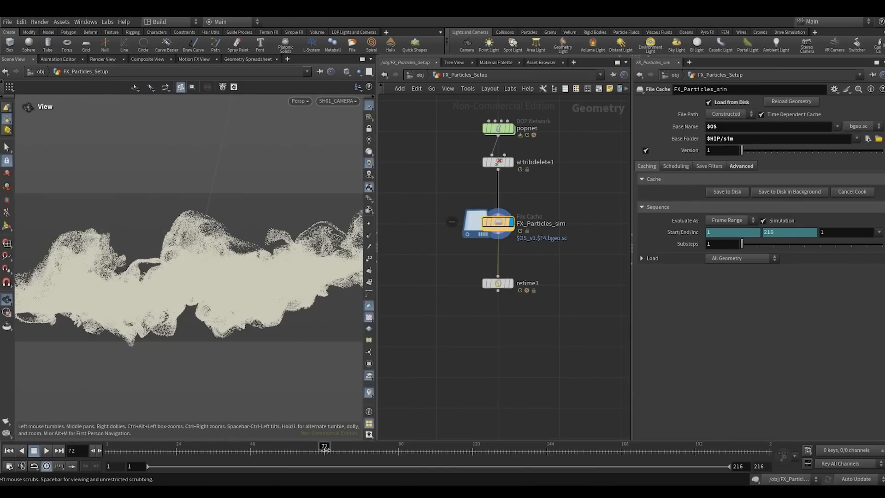
left_click_drag(324, 446, 546, 452)
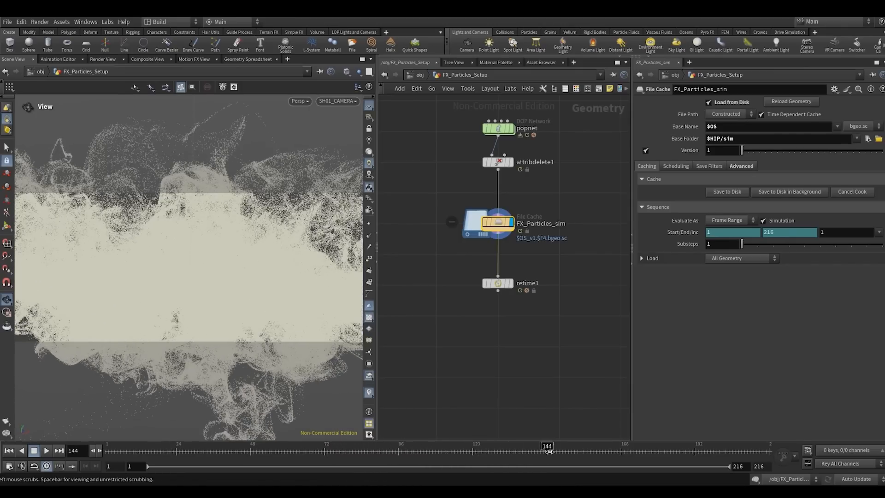
- Set retime1's input frame range to 72–144 and its speed to 0.15
middle_click_drag(529, 318, 521, 303)
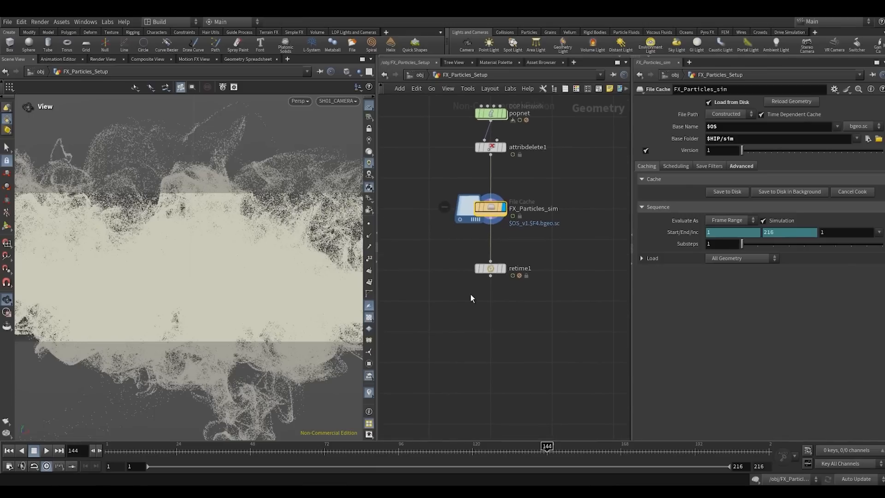
left_click_drag(520, 260, 440, 302)
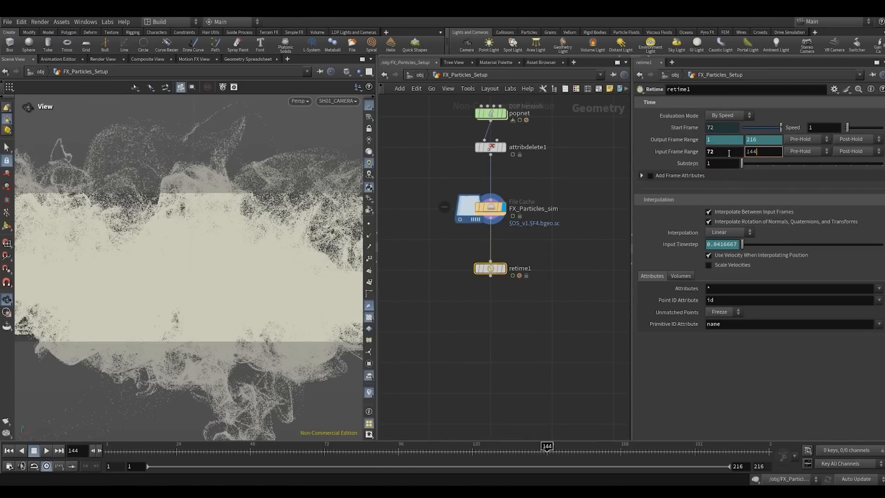
left_click(598, 165)
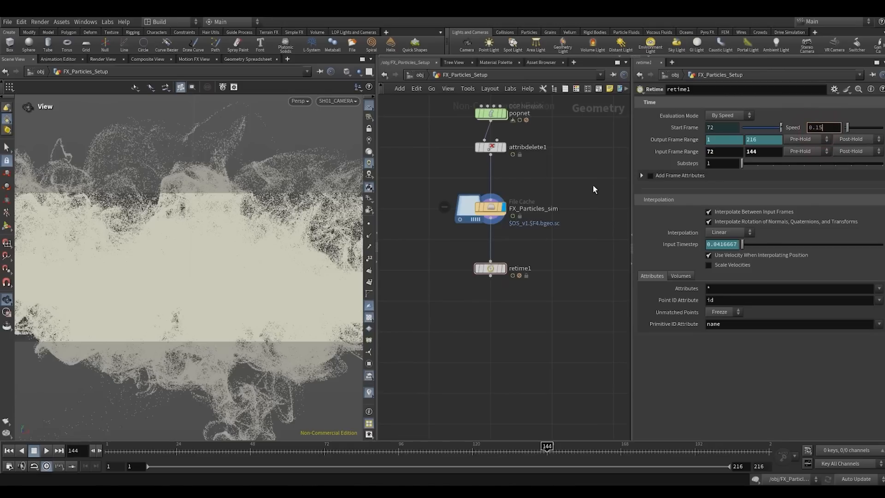
left_click(555, 177)
left_click_drag(554, 247, 465, 300)
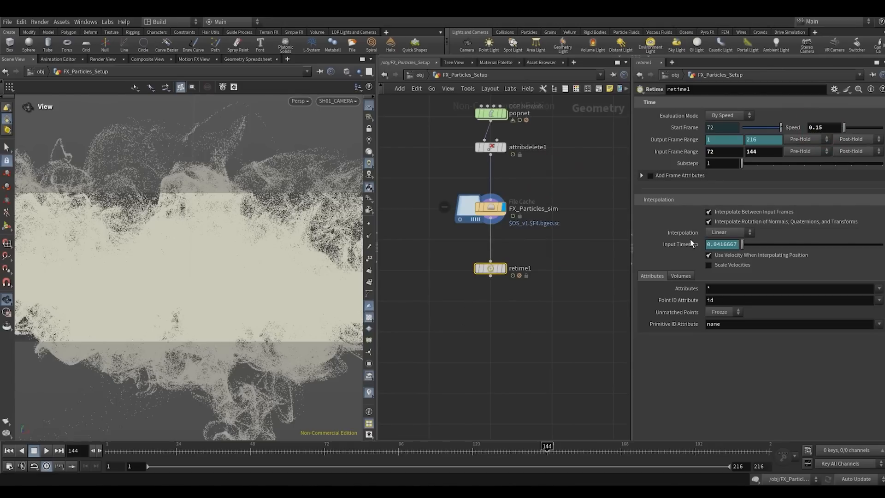
- Display retime1, rewind to frame 1, and play the retimed particles in an enlarged camera viewport past frame 90
left_click(502, 268)
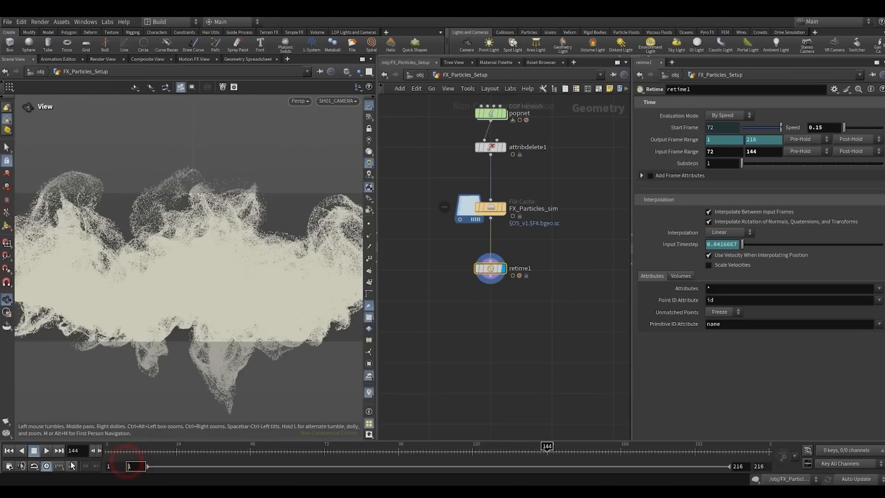
left_click_drag(118, 450, 107, 450)
left_click(50, 451)
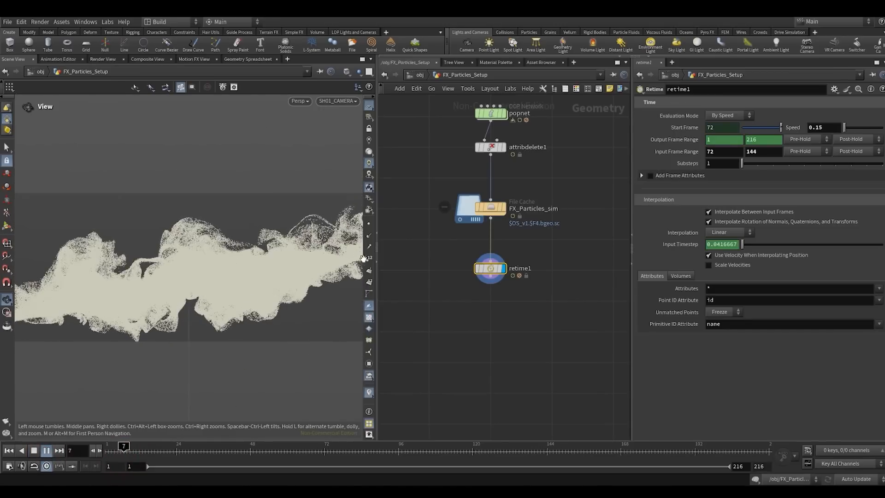
left_click(378, 260)
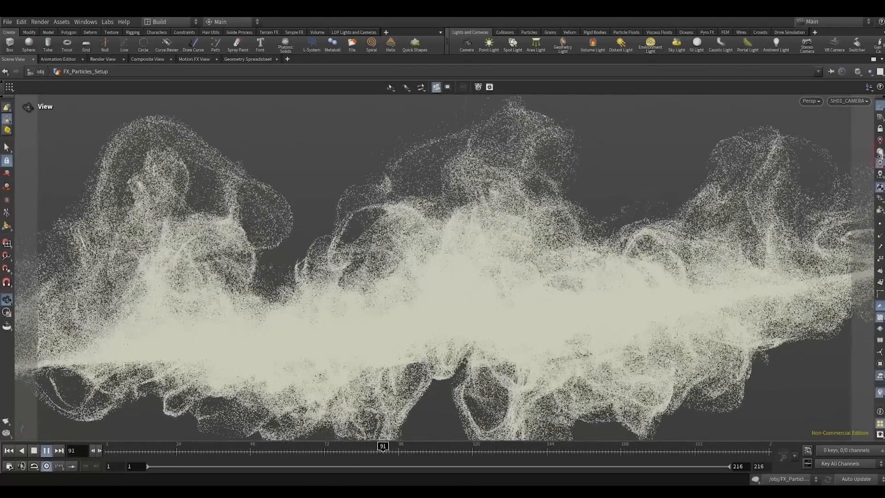
- Restore the multi-pane layout and set retime1's interpolation to Subdivision
key("ctrl+b")
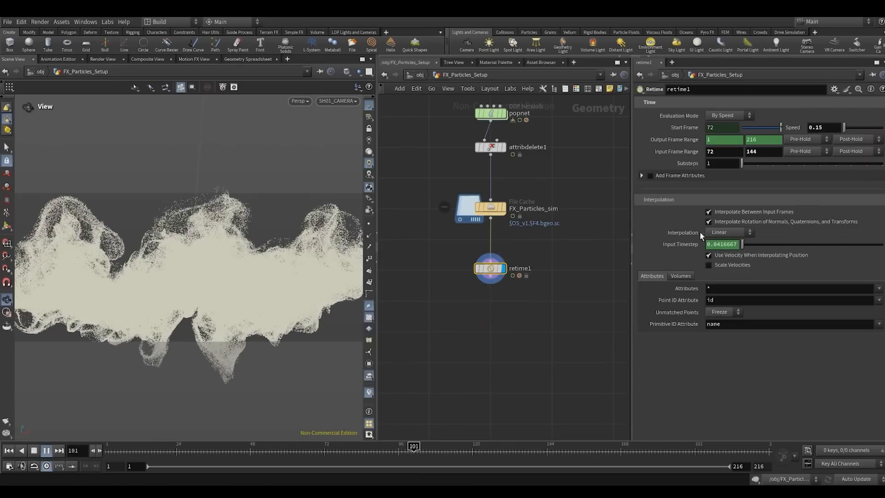
left_click(728, 232)
left_click(723, 260)
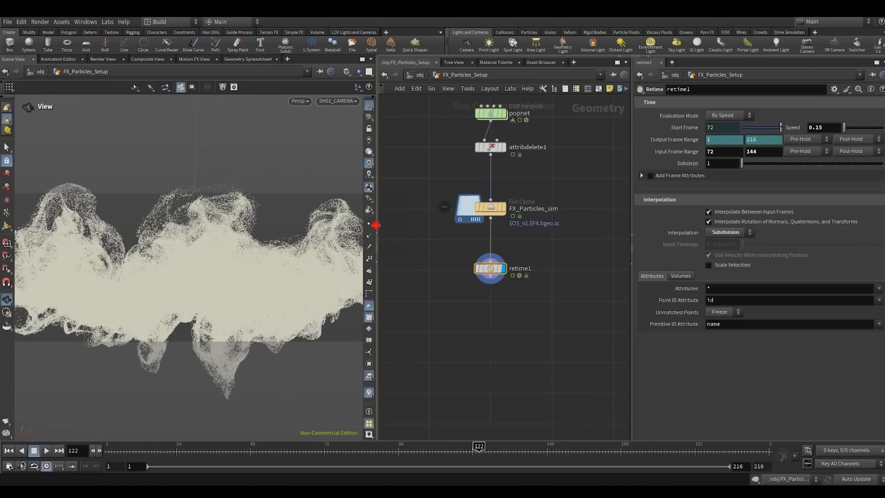
- Add a Null node after retime1 and name it Out_particles_im
left_click_drag(376, 225, 405, 225)
left_click(516, 278)
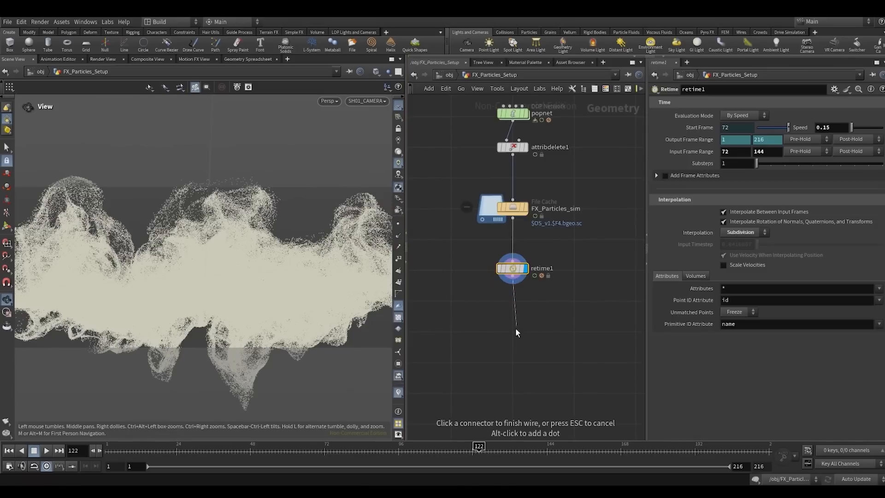
key("Tab")
type("null")
key("Return")
left_click(524, 332)
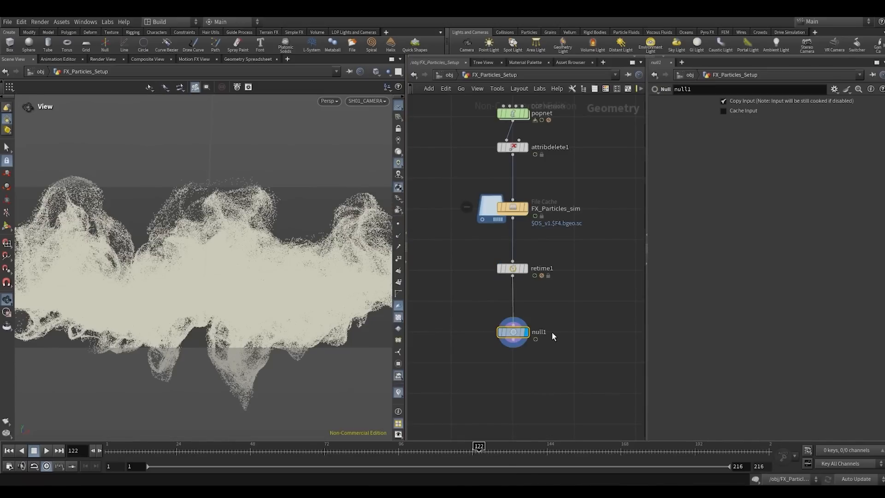
left_click(547, 333)
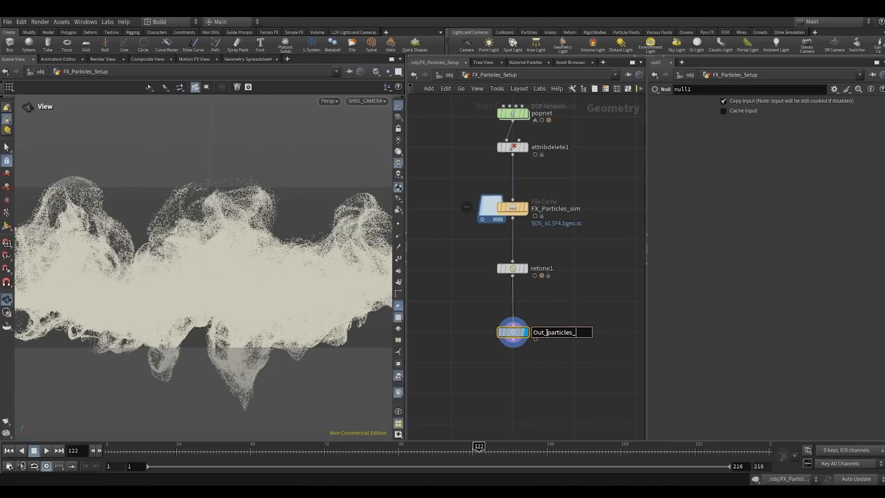
key("Return")
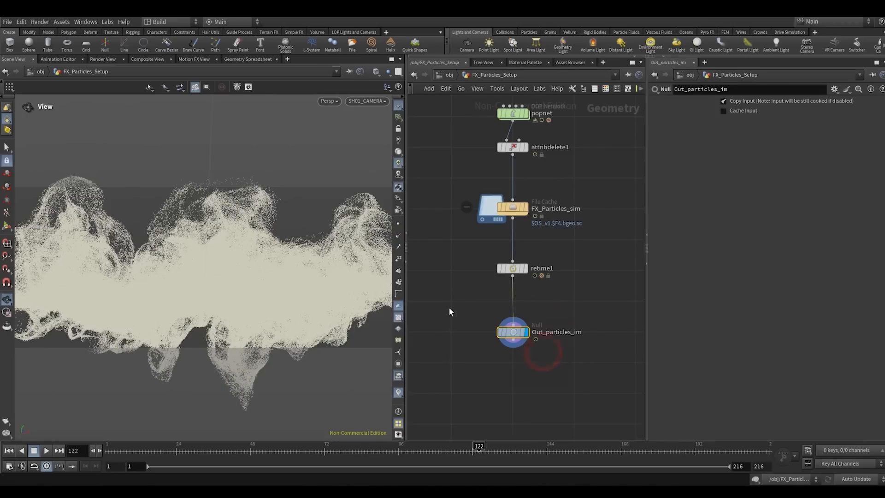
- Render a flipbook of the retimed particles through SH01_CAMERA, play it, scrub back to frame 29 and close it
left_click(9, 420)
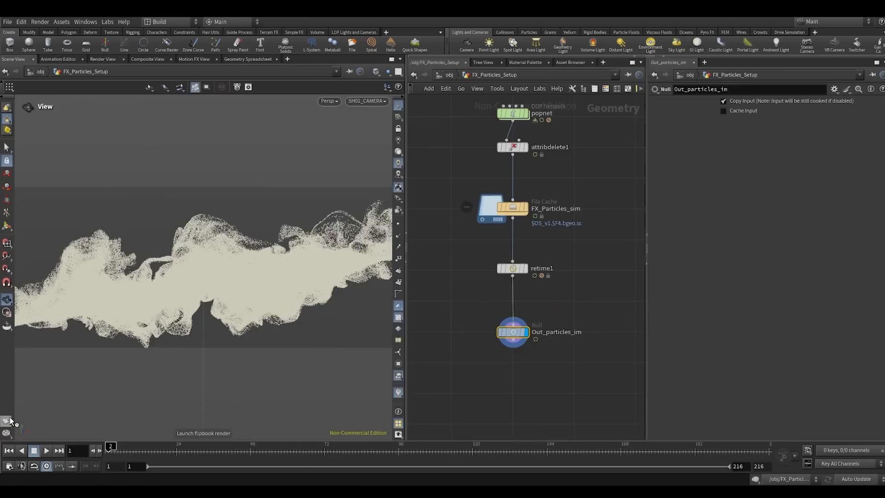
left_click(342, 261)
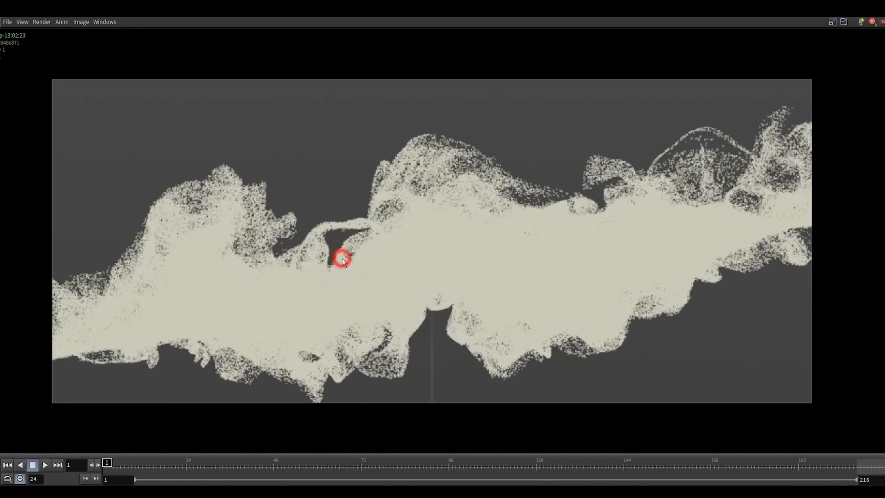
left_click(46, 464)
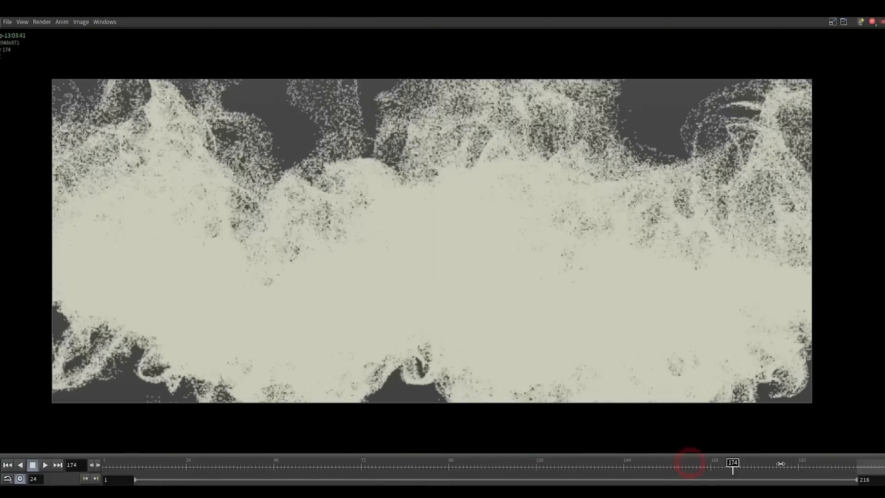
left_click_drag(686, 463, 204, 463)
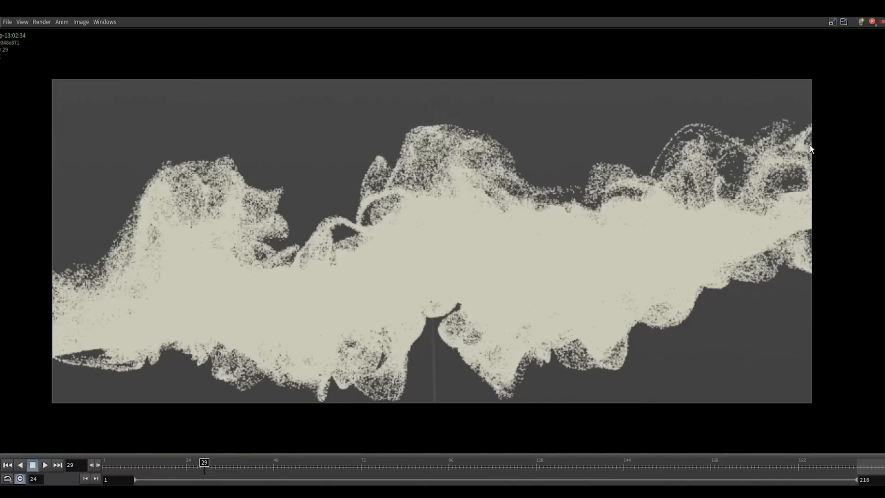
left_click(837, 15)
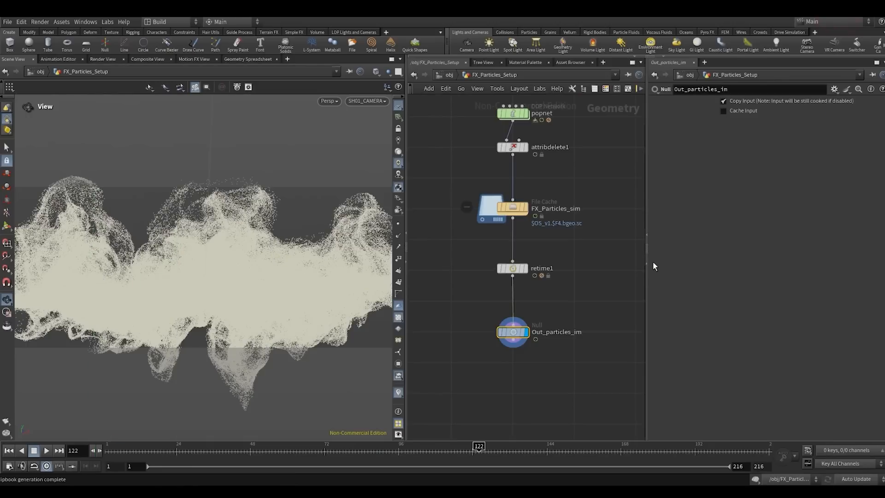
- Go up to the object level and save the scene, giving the network view more width
left_click(447, 74)
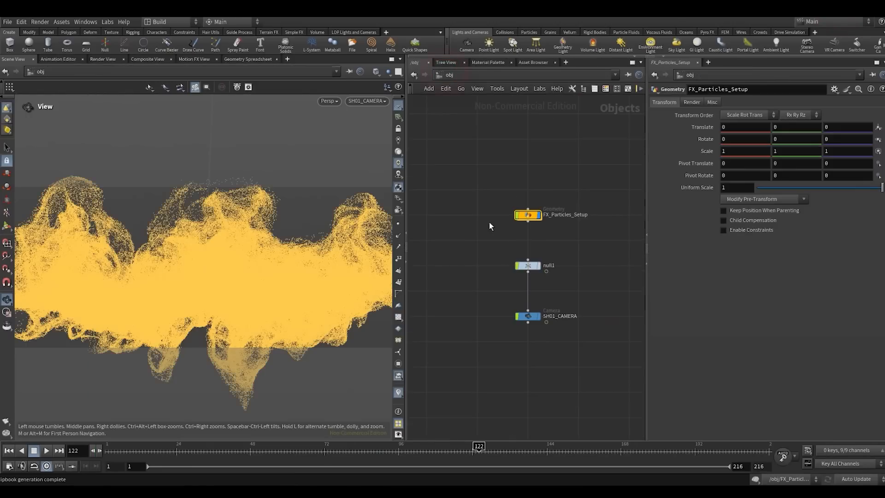
left_click(490, 232)
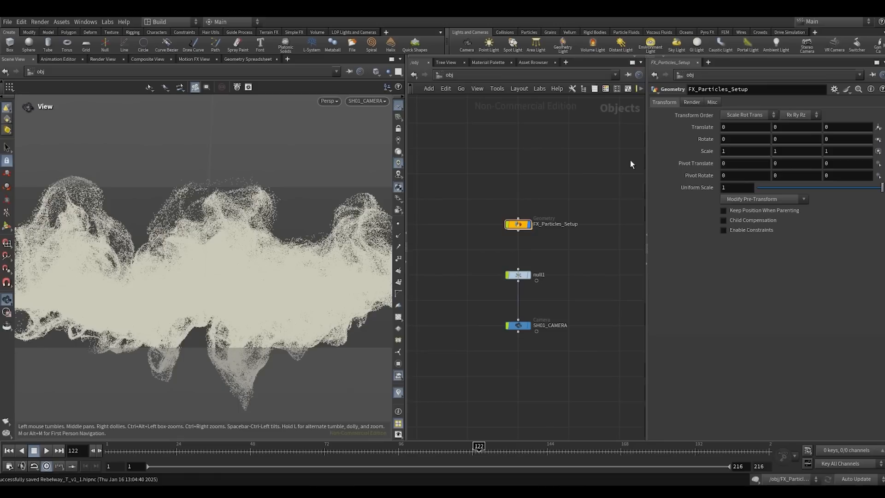
left_click_drag(646, 192, 690, 193)
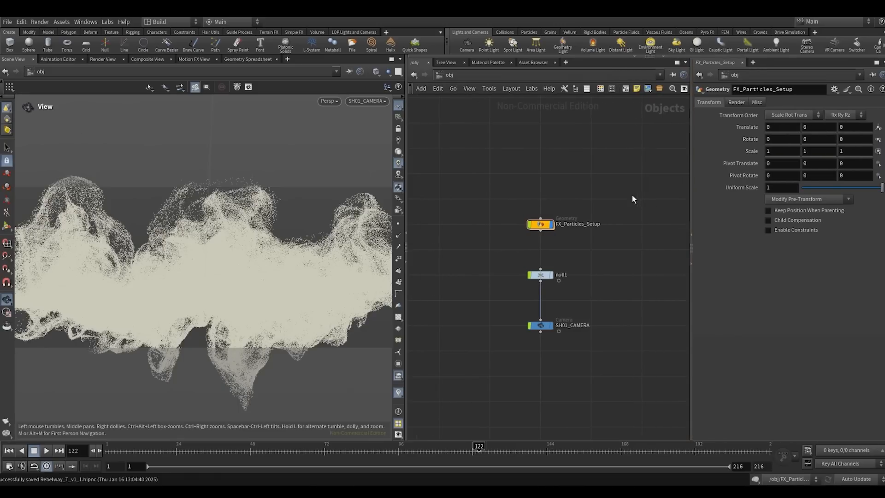
- Hide the FX_Particles_Setup object and reset the viewport to the home view
left_click(589, 202)
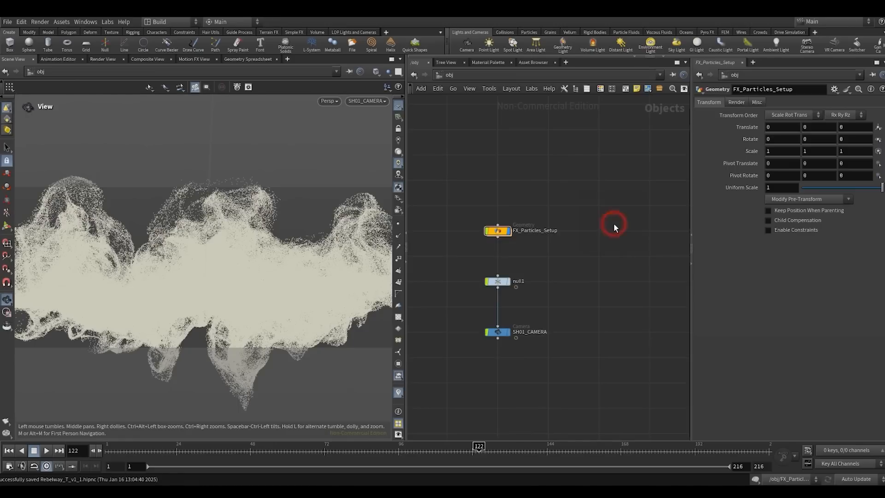
scroll(609, 221, "up", 8)
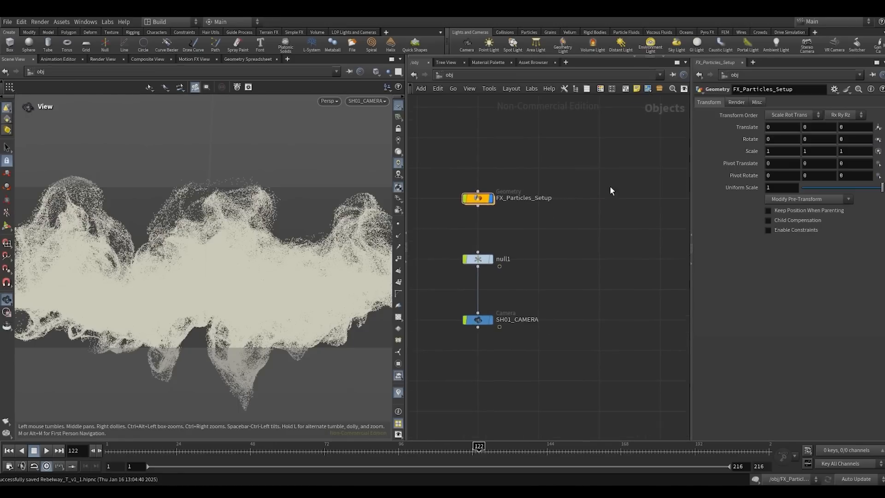
scroll(605, 209, "down", 5)
scroll(617, 212, "up", 3)
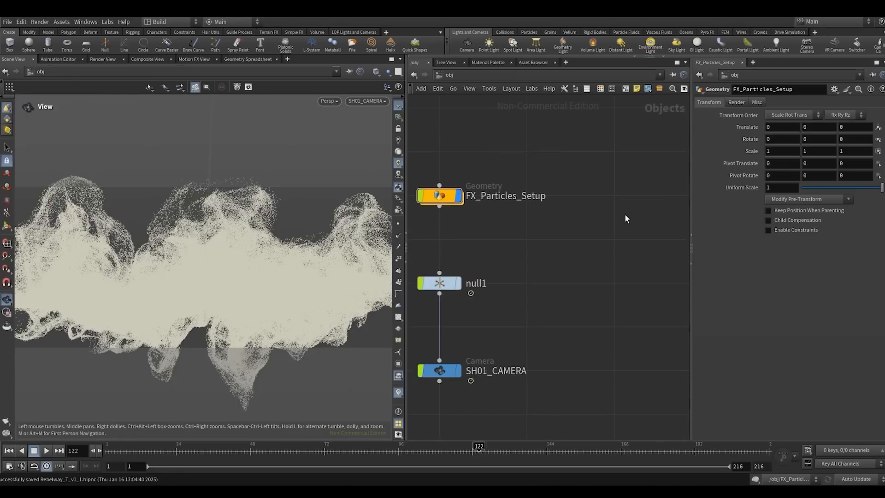
scroll(617, 216, "down", 2)
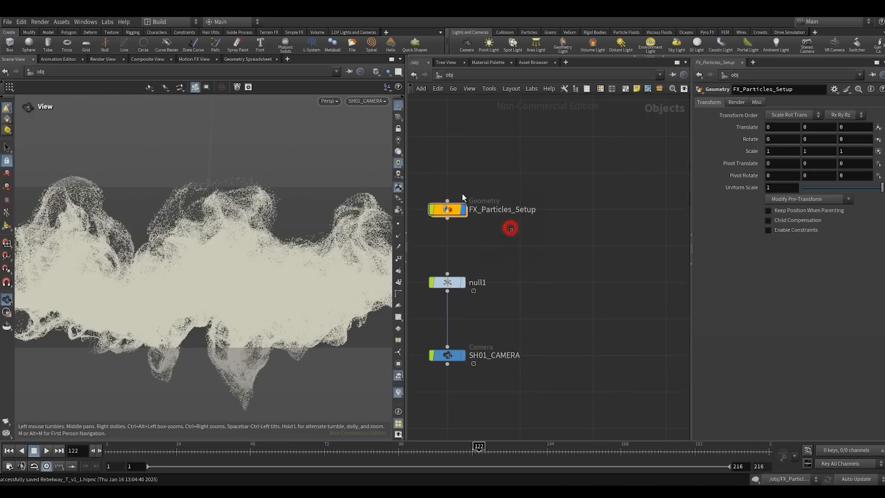
left_click(462, 209)
key("space+h")
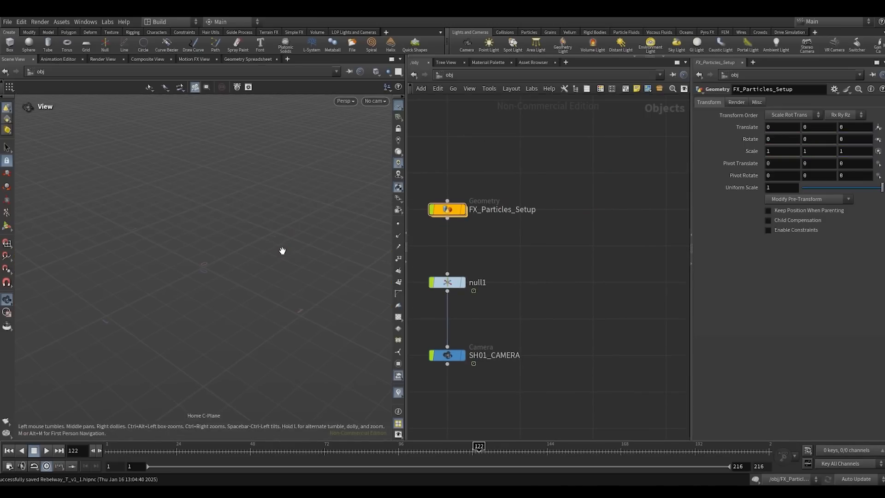
- Create a new Geometry object beside FX_Particles_Setup and enter its network
scroll(581, 210, "down", 3)
key("Tab")
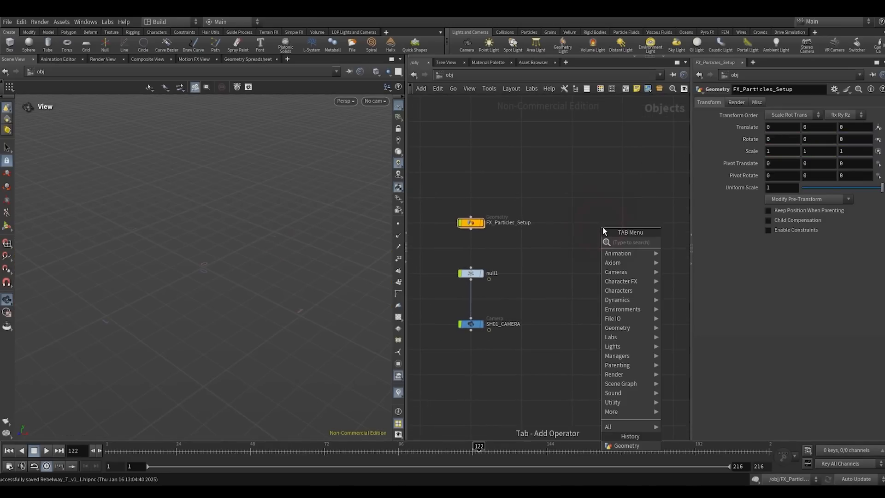
type("geo")
key("Return")
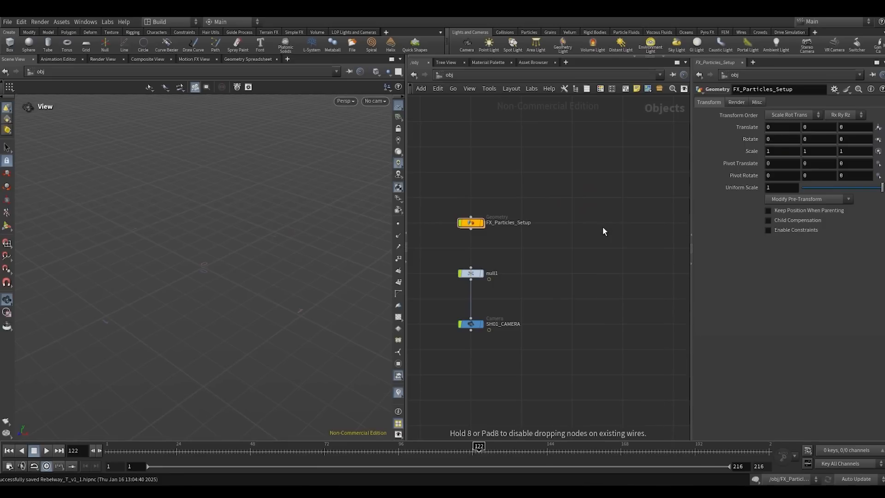
left_click(603, 227)
double_click(602, 227)
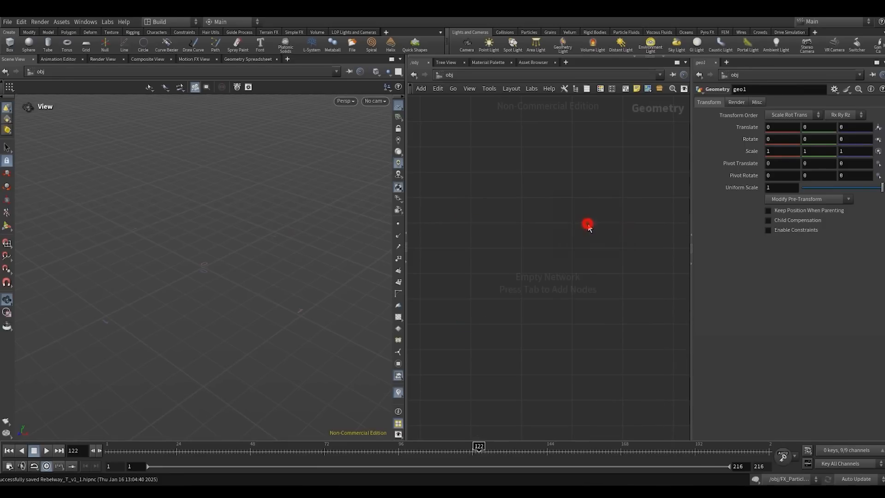
- Add a Grid node to the empty geo1 network
left_click_drag(406, 208, 374, 208)
key("Tab")
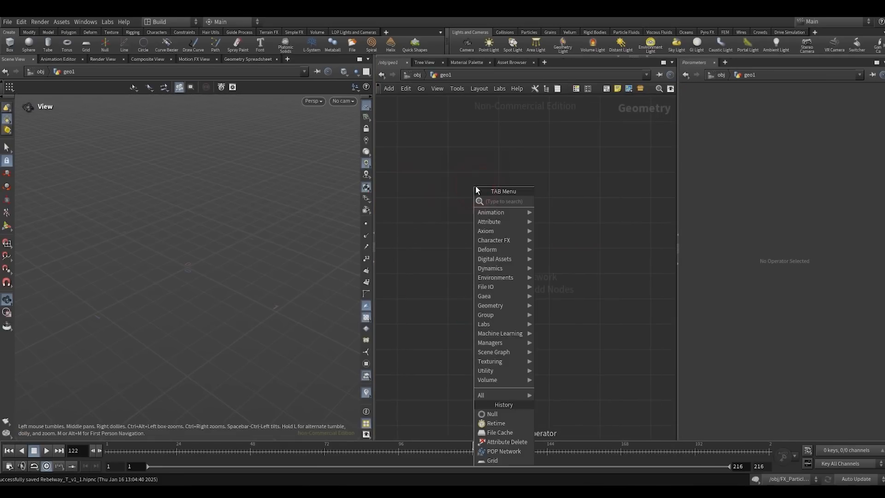
type("gr")
left_click(565, 199)
left_click(499, 199)
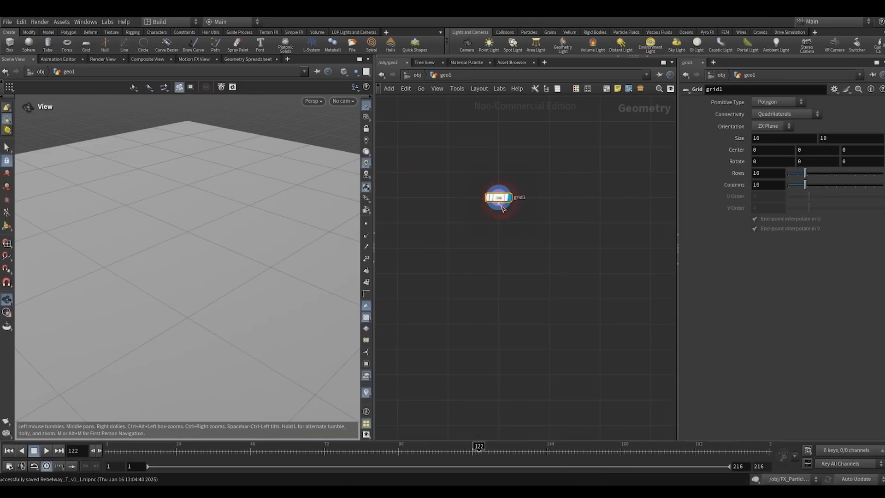
- Connect a Scatter node below grid1 and set its Force Total Count to 100
left_click(500, 207)
key("Tab")
type("sca")
key("Return")
left_click(498, 230)
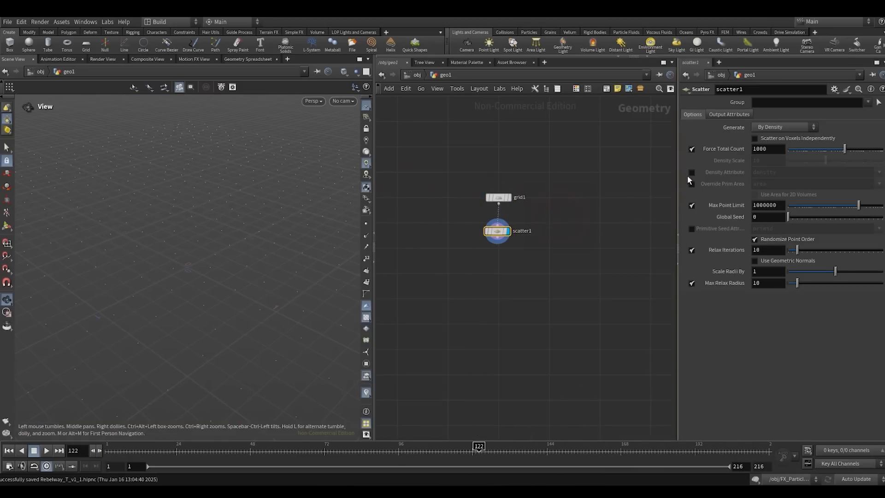
double_click(770, 152)
type("100")
key("Return")
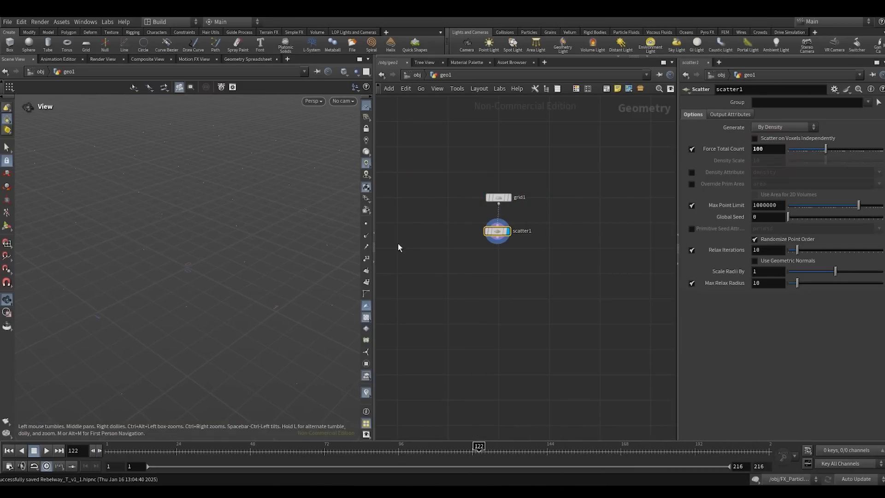
- Show point numbers in the viewport and change the particle display from pixels to Points
left_click(364, 258)
scroll(235, 255, "down", 5)
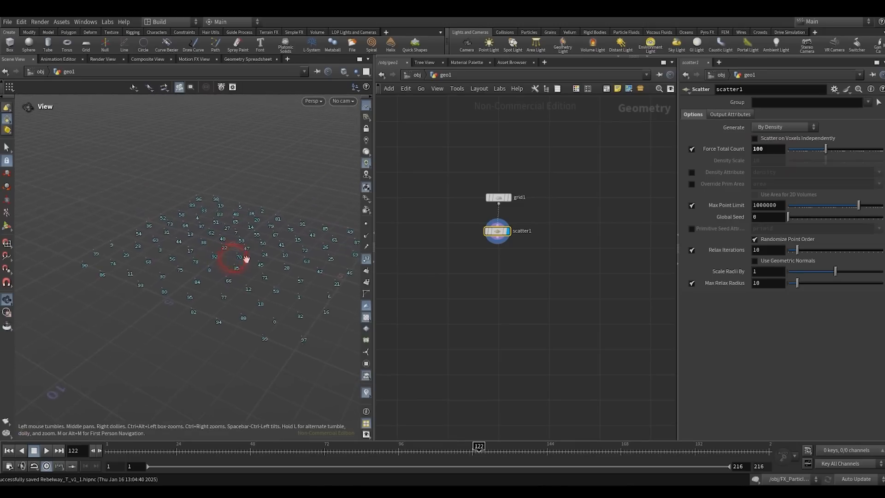
scroll(219, 249, "up", 3)
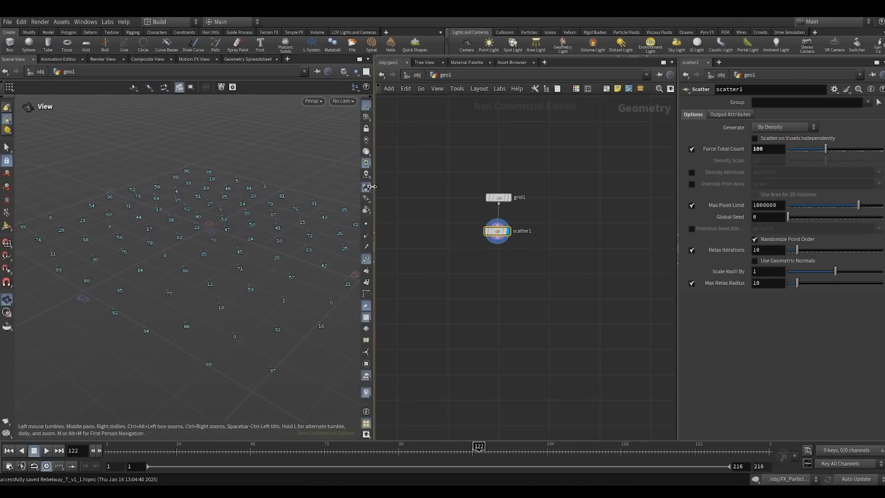
left_click_drag(372, 186, 379, 186)
key("d")
left_click(435, 251)
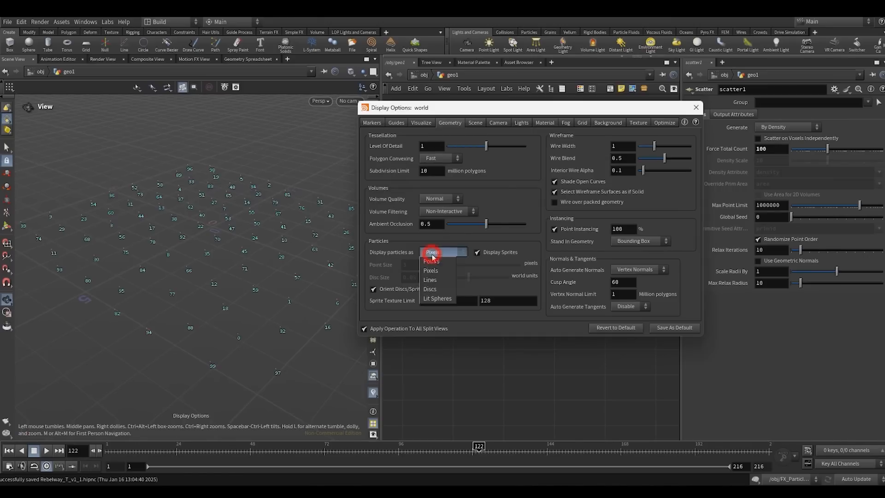
left_click(431, 261)
left_click(695, 111)
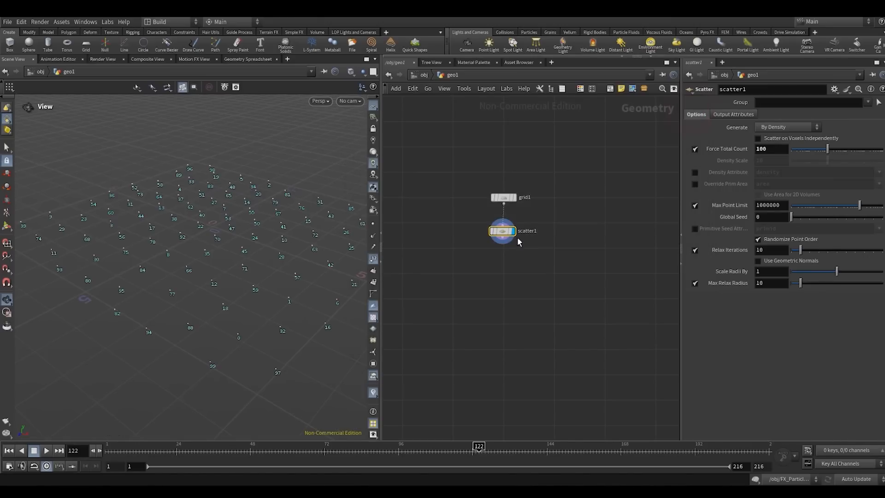
- Add a Torus node in the free space beside the grid and scatter chain
scroll(540, 215, "up", 2)
mouse_move(550, 215)
middle_mouse_down()
mouse_move(540, 215)
mouse_move(563, 209)
middle_mouse_up()
left_click(572, 209)
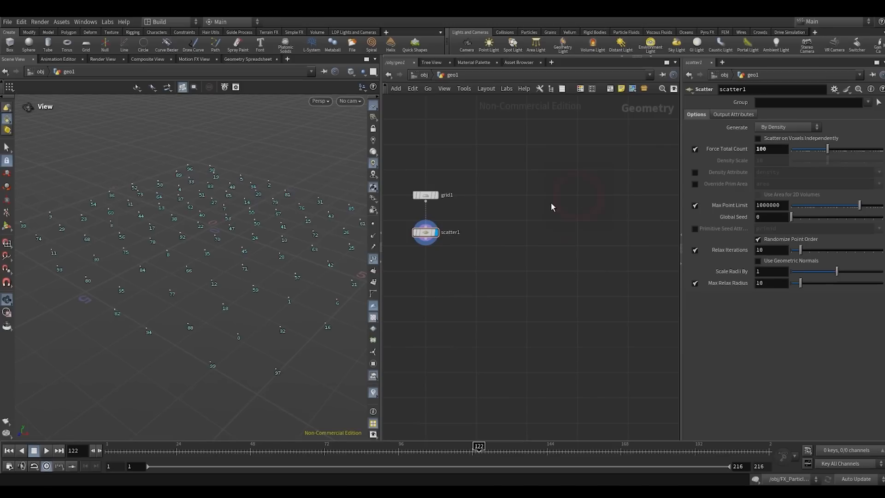
key("Tab")
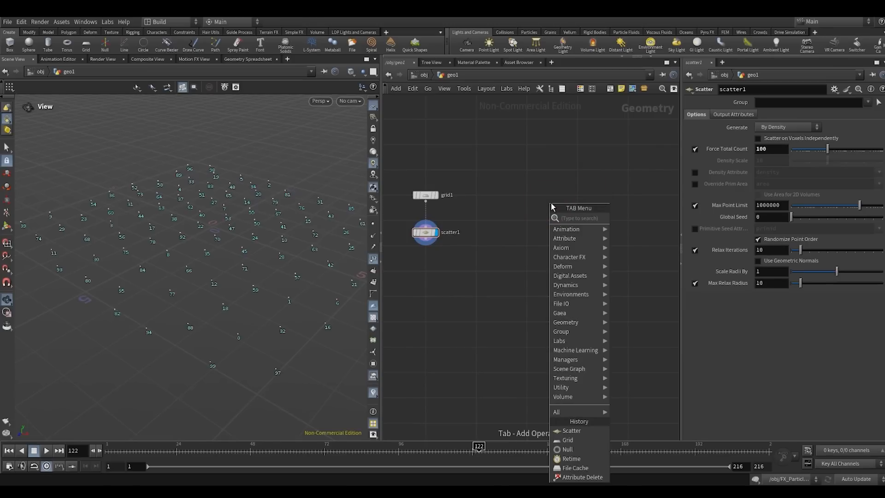
type("torus")
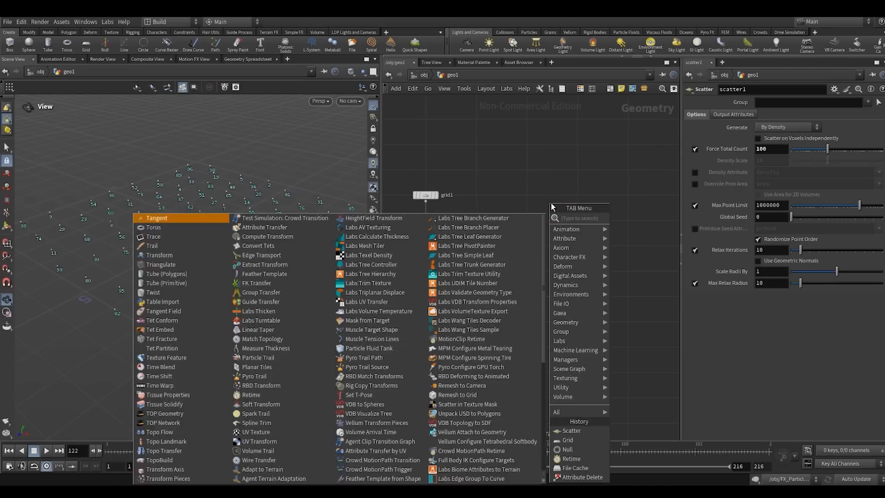
key("Return")
left_click(552, 204)
- Add Sphere and Box nodes, and lay out the box, sphere and torus nodes side by side
key("Tab")
type("sphere")
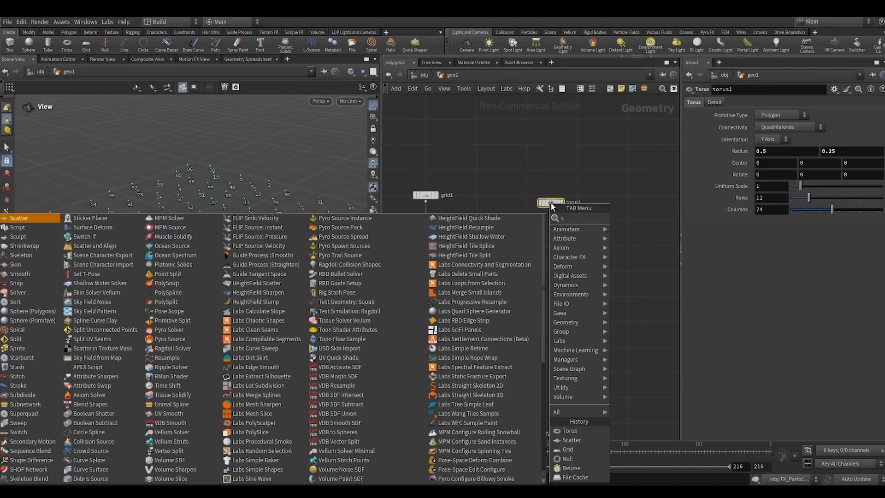
key("Return")
left_click(551, 203)
key("Tab")
type("box")
key("Return")
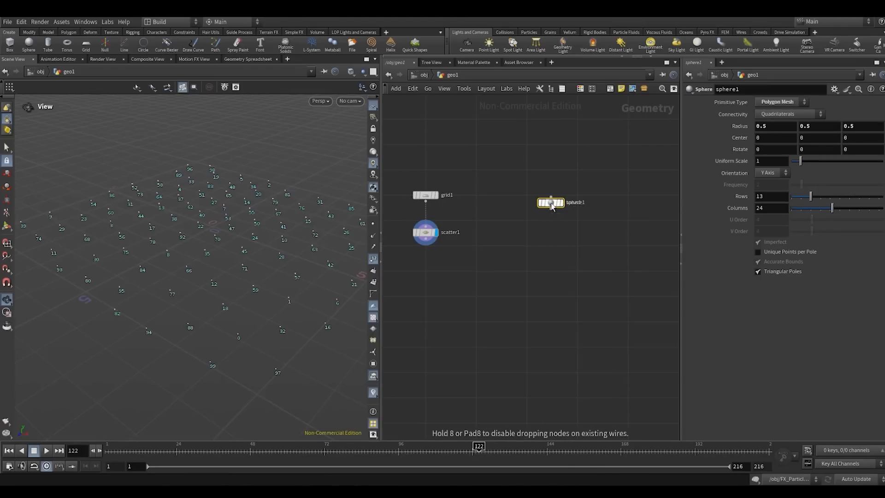
left_click(552, 203)
left_click_drag(537, 178, 558, 210)
key("l")
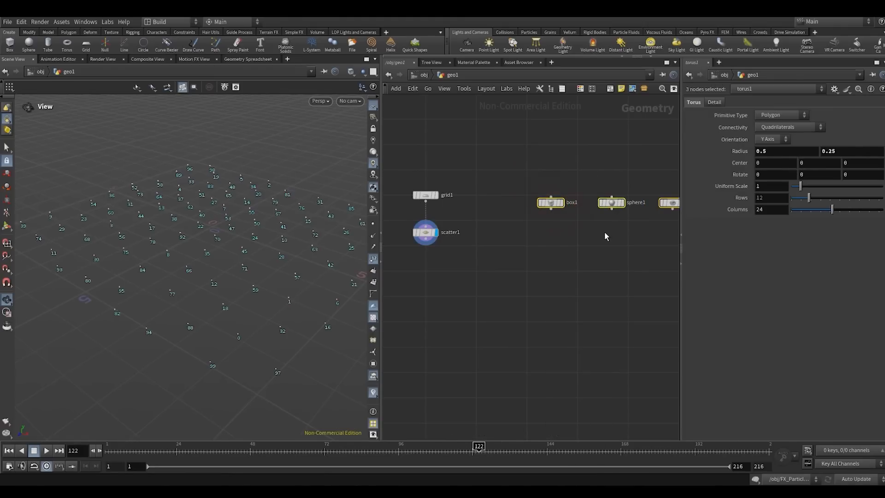
- Add a Merge node below the sphere node
middle_click_drag(608, 238, 543, 240)
left_click(542, 240)
key("Tab")
type("mer")
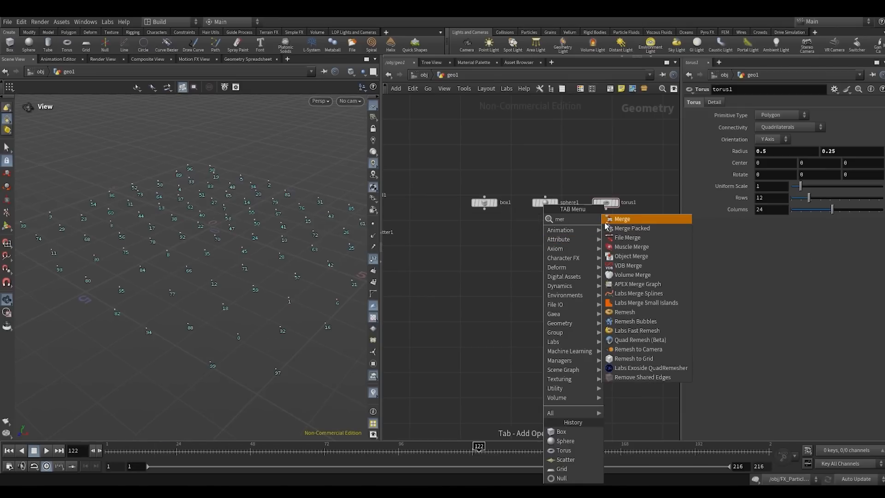
left_click(619, 220)
left_click(547, 250)
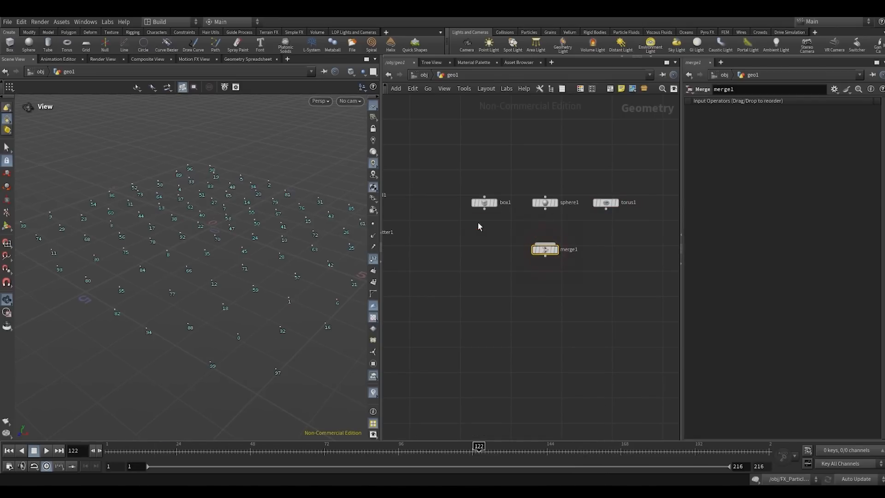
- Wire the box, sphere and torus nodes into the Merge node and display the merged result
left_click_drag(476, 223, 644, 193)
left_click(606, 209)
left_click(547, 242)
left_click_drag(496, 268, 601, 232)
key("r")
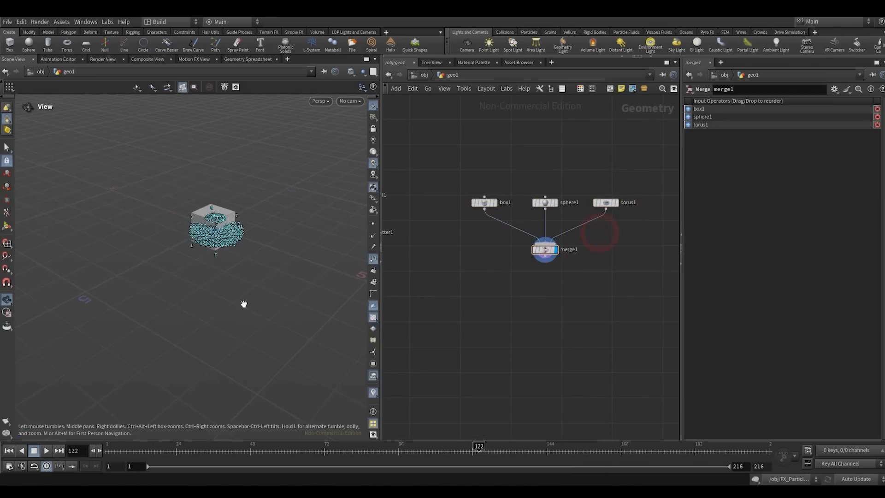
- Hide the point numbers in the viewport and examine the merged primitives up close
left_click(372, 259)
left_click_drag(299, 239, 217, 199)
scroll(198, 212, "up", 5)
scroll(438, 271, "down", 2)
scroll(496, 274, "up", 3)
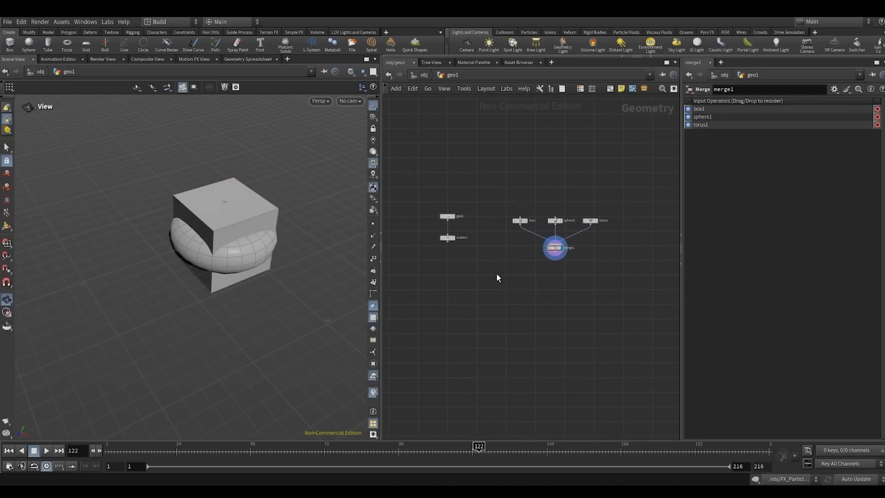
- Add a Copy to Points node below and between the scatter and merge chains
key("Tab")
type("copy to")
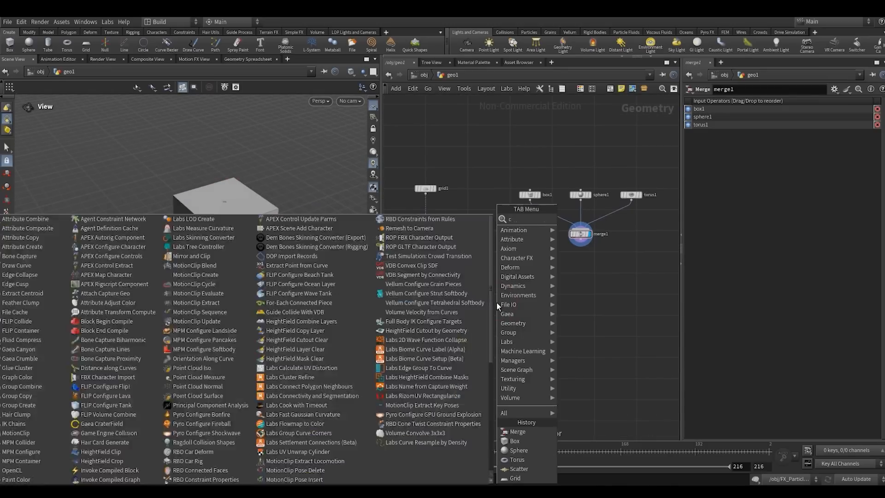
key("Return")
left_click(497, 302)
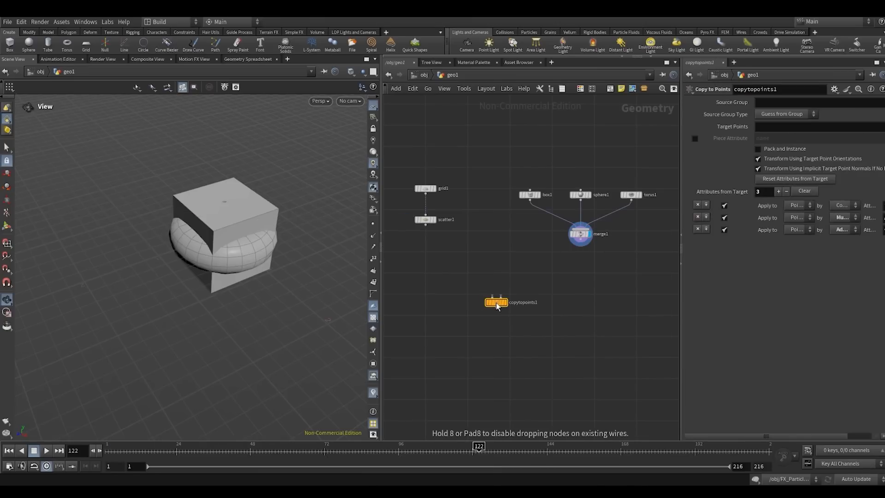
- Connect merge1 to the first input and scatter1 to the second input of copytopoints1, and display the copies
scroll(429, 253, "down", 2)
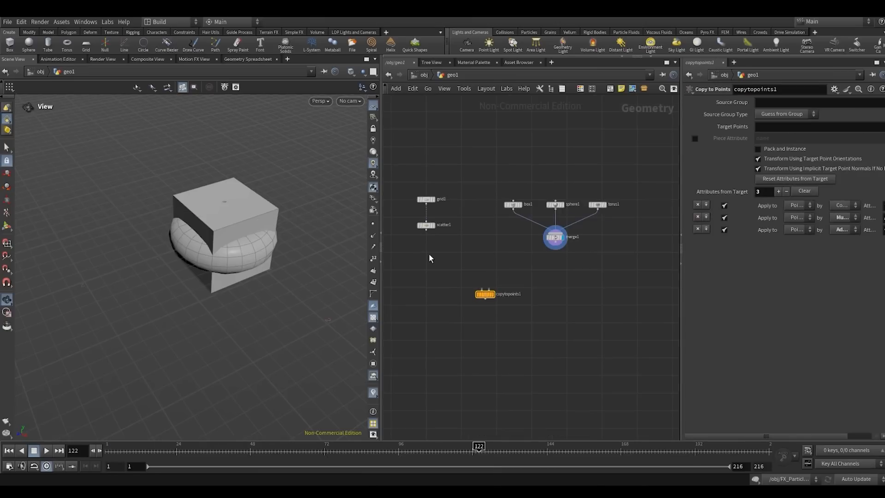
left_click(550, 248)
left_click(490, 290)
left_click(483, 289)
left_click(425, 229)
scroll(445, 257, "up", 2)
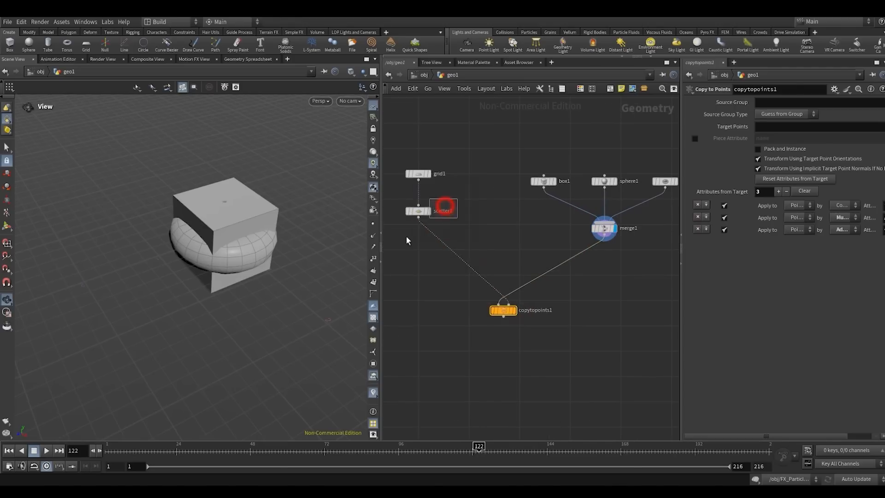
left_click(514, 310)
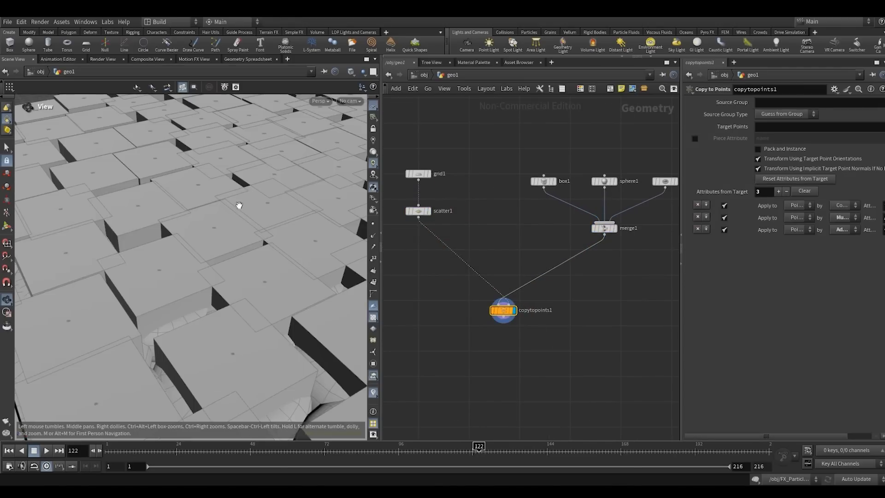
right_click_drag(239, 206, 208, 231)
left_click_drag(213, 231, 258, 247)
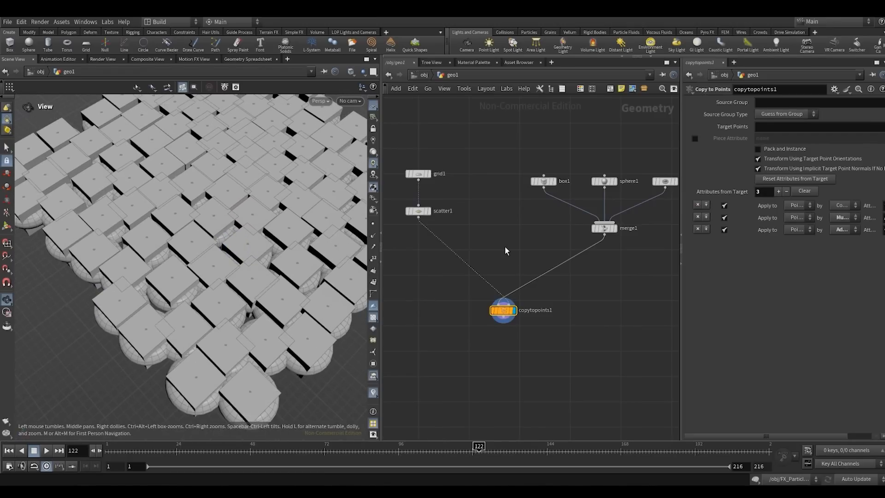
- Display scatter1 with point numbers and examine the target points
middle_click_drag(531, 229, 577, 262)
left_click(474, 243)
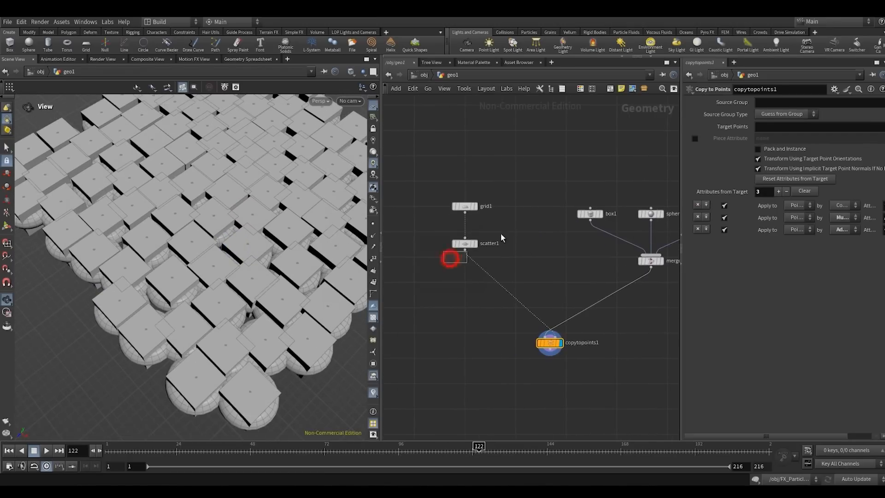
middle_click_drag(521, 241, 498, 257)
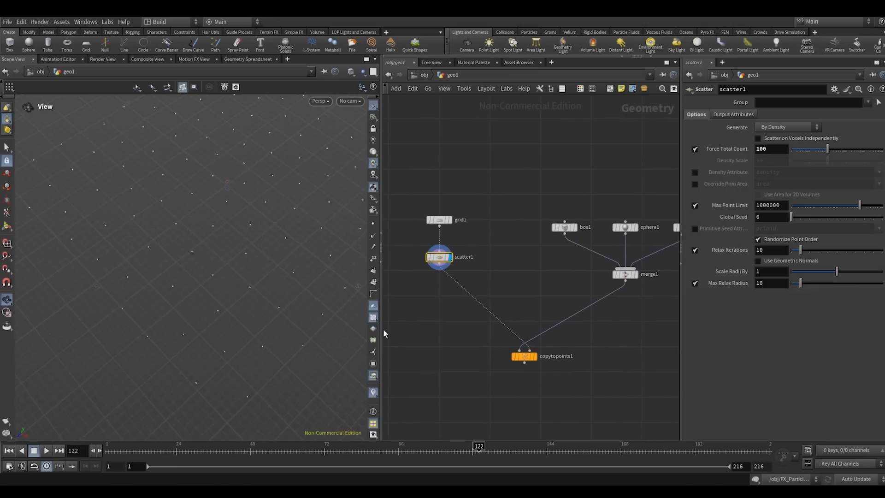
left_click_drag(223, 298, 230, 290)
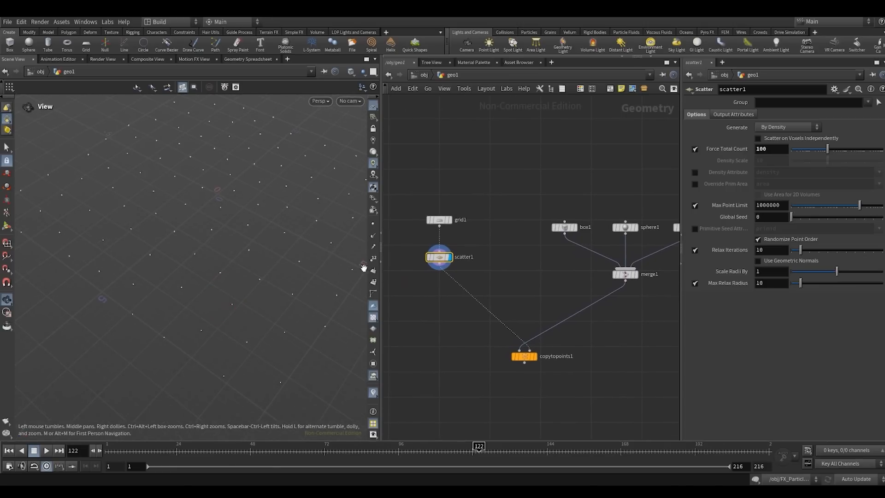
left_click(373, 258)
mouse_move(266, 284)
left_mouse_down()
mouse_move(231, 302)
mouse_move(286, 287)
mouse_move(272, 280)
left_mouse_up()
middle_click_drag(542, 289, 615, 295)
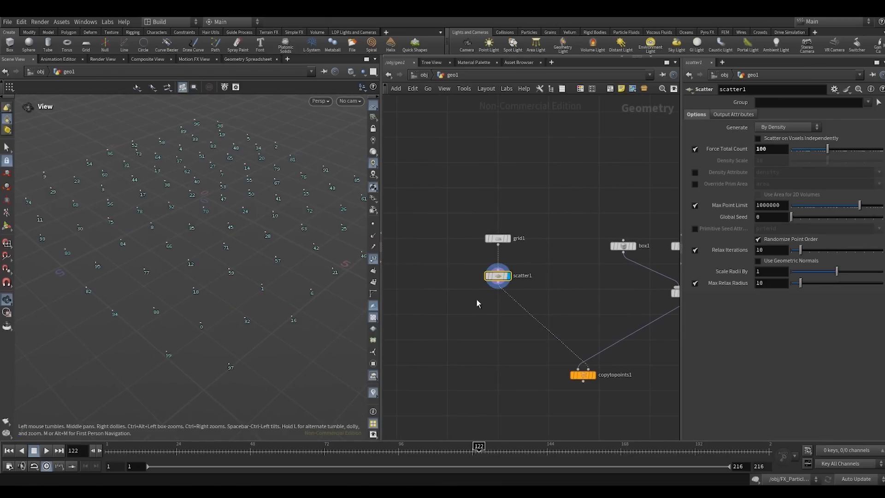
- Examine how the box, sphere and torus inputs relate to the scattered points, toggling the point numbers in the viewport
left_click(373, 258)
middle_click_drag(514, 263, 414, 265)
left_click_drag(474, 261, 646, 238)
left_click(609, 217)
middle_click_drag(487, 268, 497, 269)
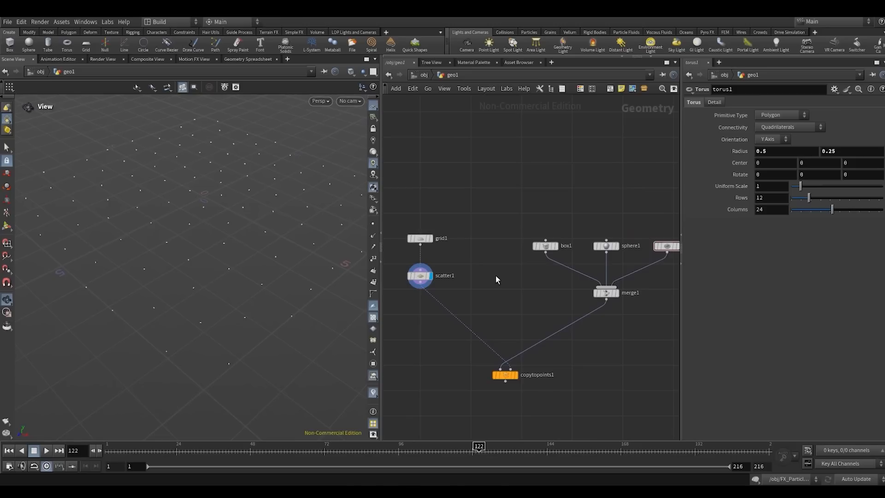
scroll(496, 275, "down", 2)
middle_click_drag(417, 311, 445, 301)
left_click(373, 259)
left_click(433, 288)
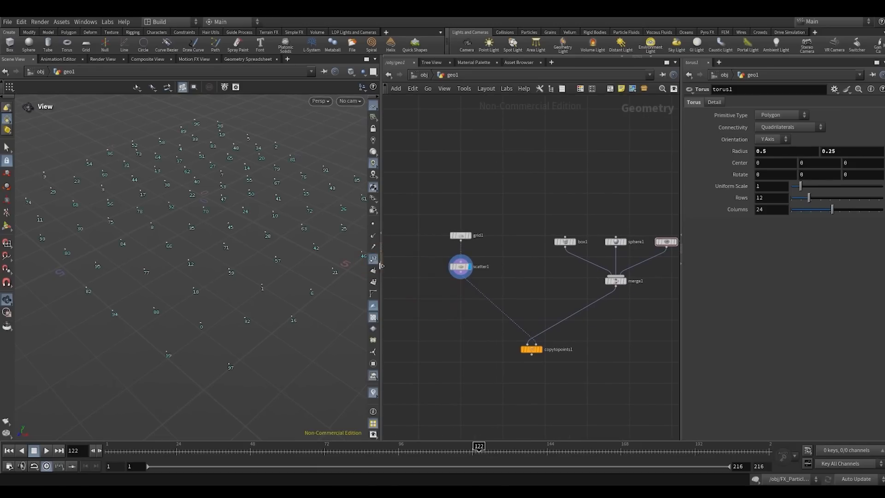
left_click(373, 258)
- Insert an Attribute Adjust Integer node between scatter1 and copytopoints1 and display it
left_click(437, 281)
key("Tab")
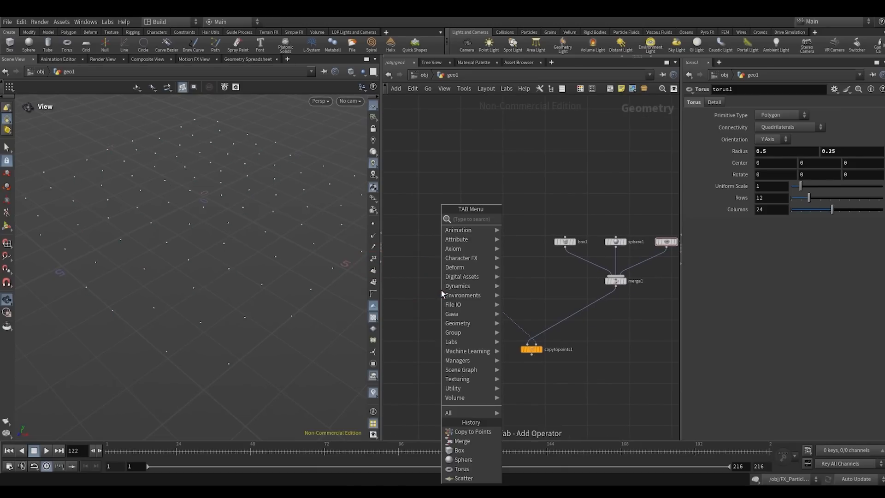
type("aai")
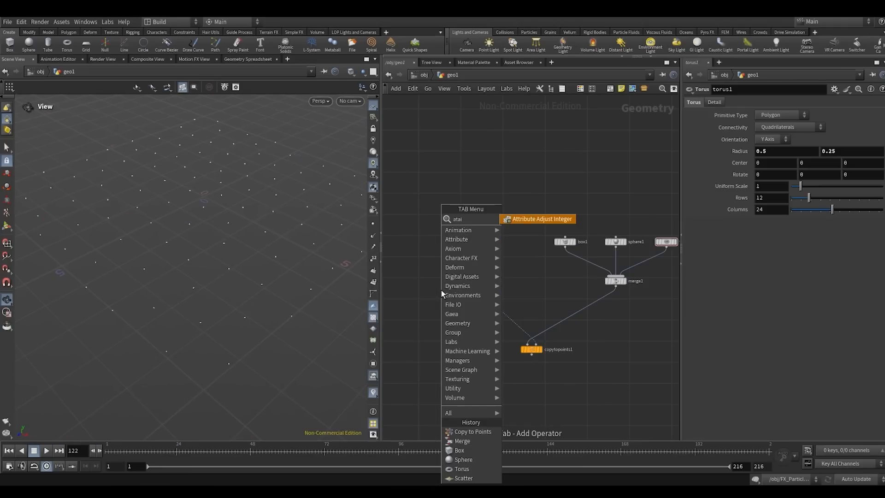
key("Return")
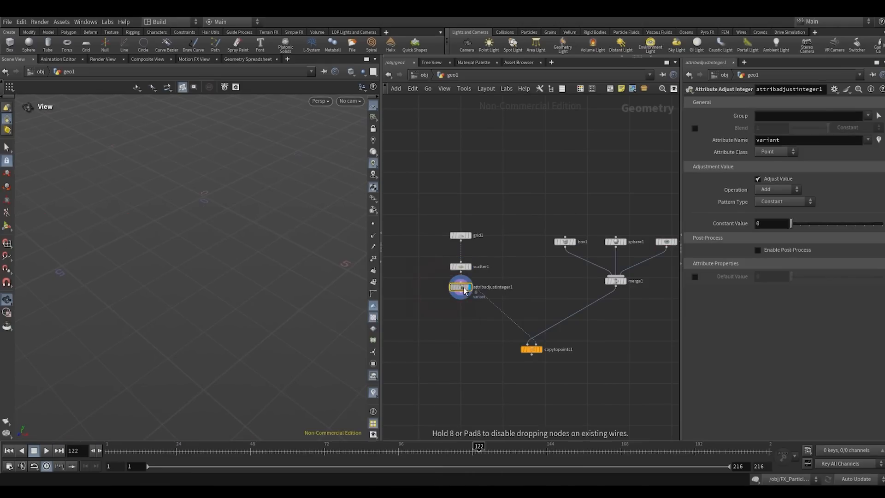
left_click(466, 291)
left_click_drag(466, 291, 461, 303)
- Set the integer node's attribute name to index
double_click(778, 140)
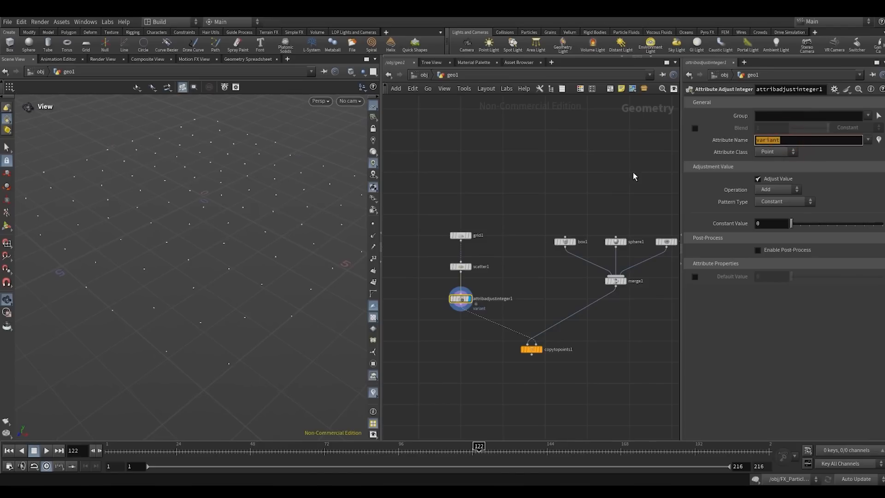
type("index")
key("Return")
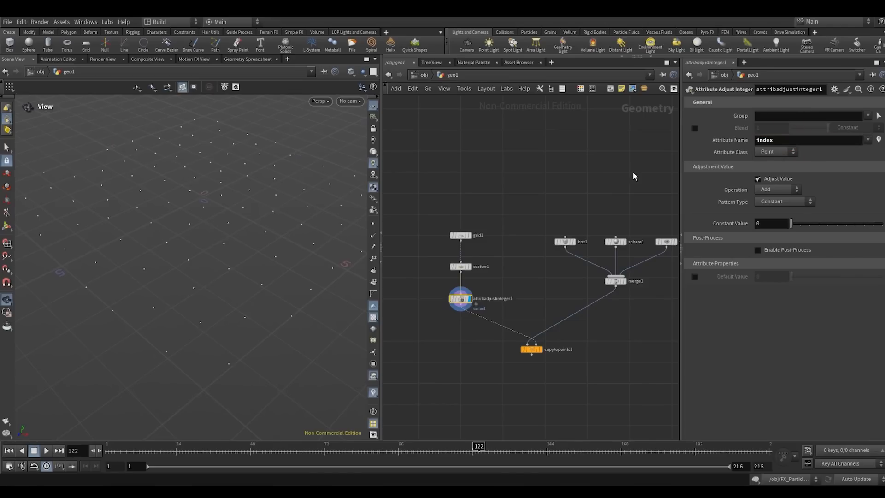
- Set the index attribute's pattern type to Random with a max value of 2
left_click(545, 166)
left_click_drag(681, 177, 635, 183)
left_click(724, 203)
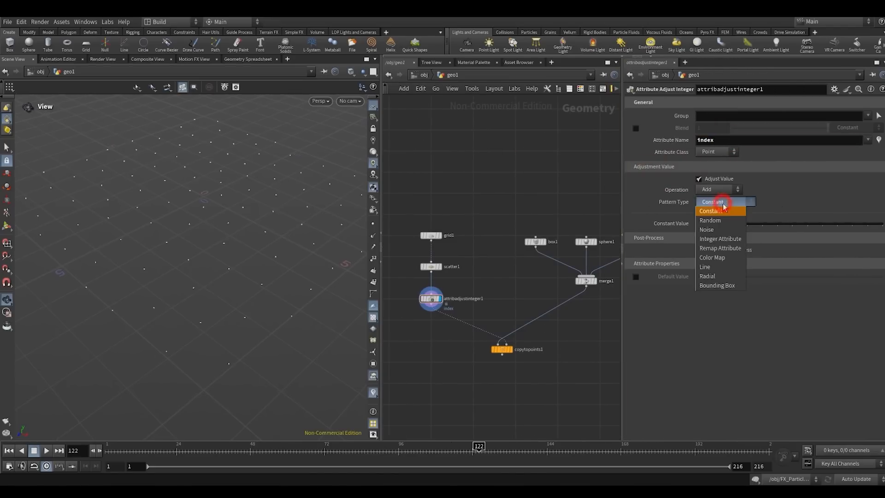
left_click(708, 221)
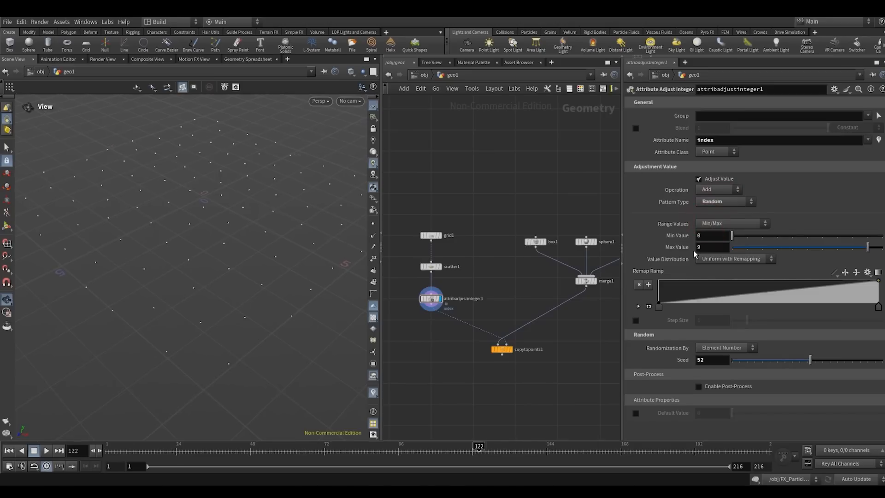
left_click(711, 247)
type("2")
key("Return")
middle_click_drag(560, 216, 465, 219)
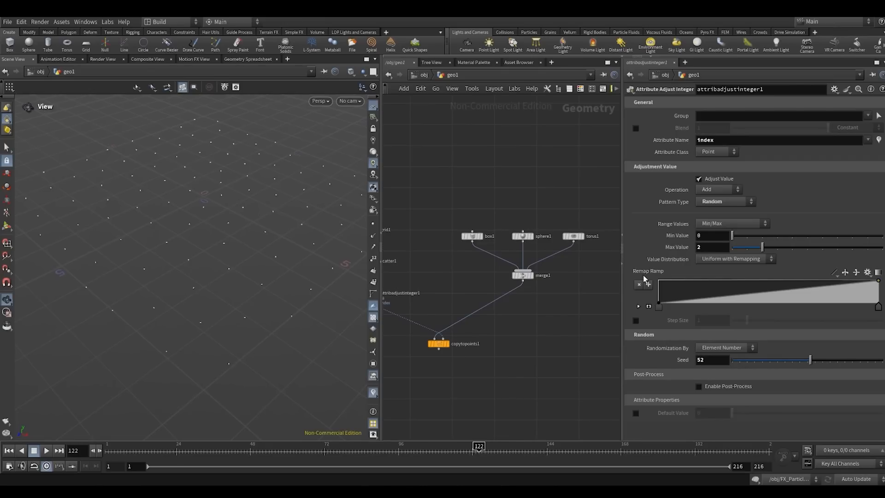
- Open the parameters of copytopoints1 and examine its Piece Attribute option
left_click(520, 352)
middle_click_drag(530, 323, 594, 302)
left_click(562, 338)
left_click(503, 322)
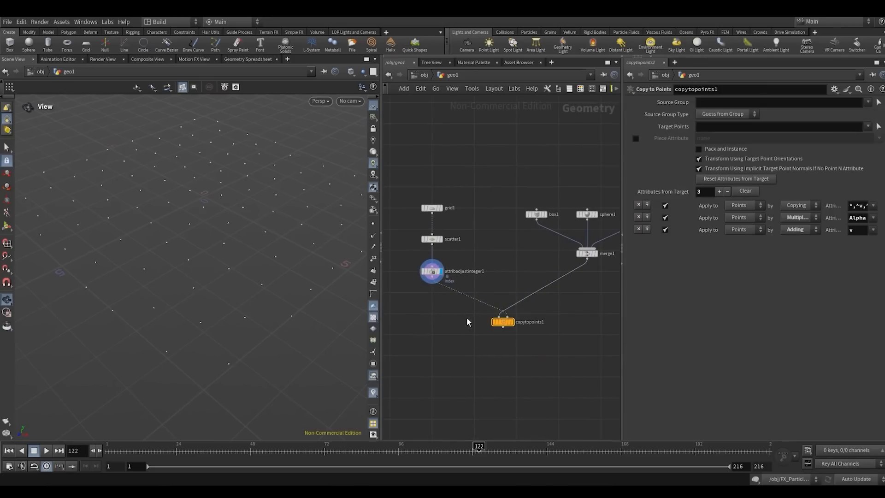
left_click_drag(620, 168, 609, 168)
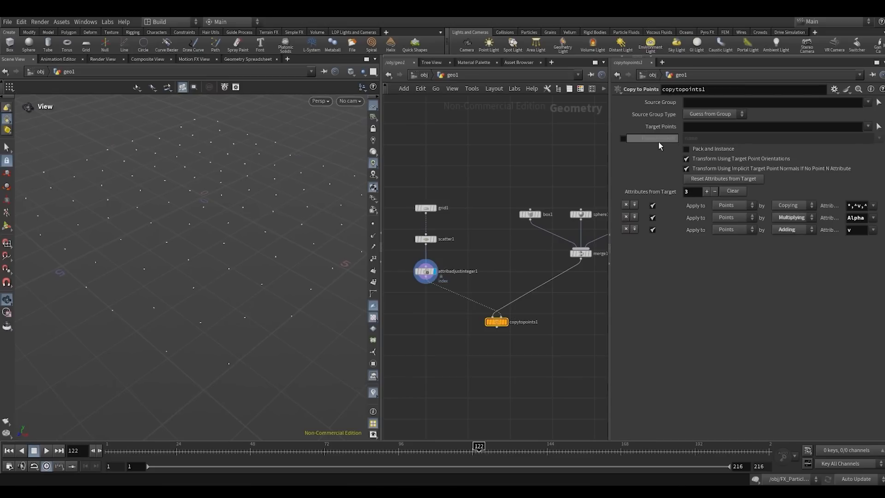
mouse_move(658, 140)
left_click_drag(381, 177, 355, 177)
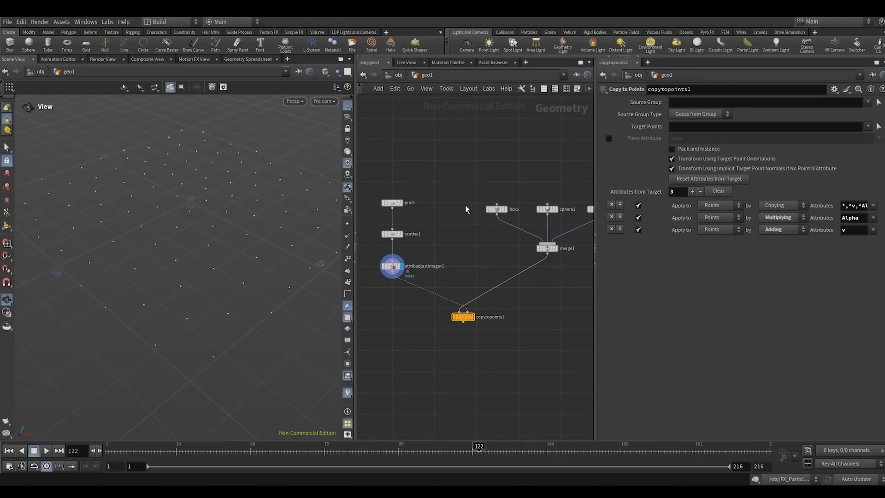
left_click(458, 243)
left_click_drag(418, 257, 373, 295)
left_click_drag(470, 267, 420, 331)
left_click(452, 244)
middle_click_drag(497, 234, 452, 249)
middle_click_drag(374, 289, 434, 283)
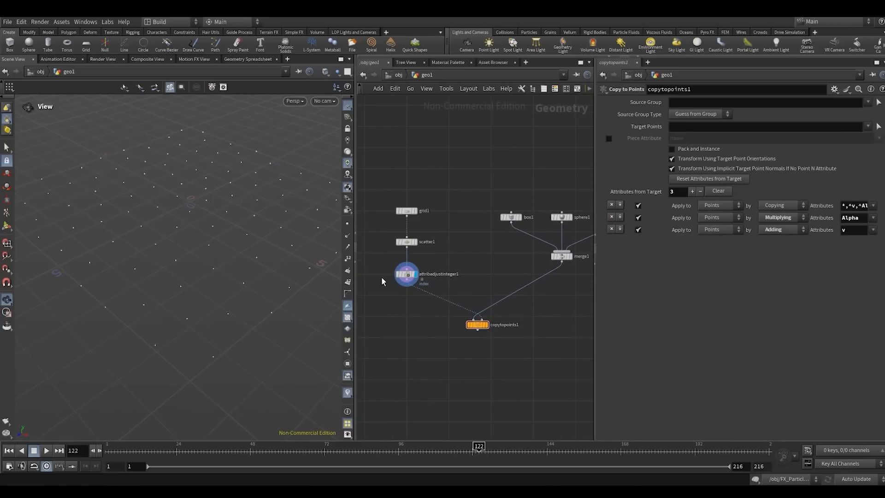
scroll(399, 251, "up", 2)
left_click(407, 241)
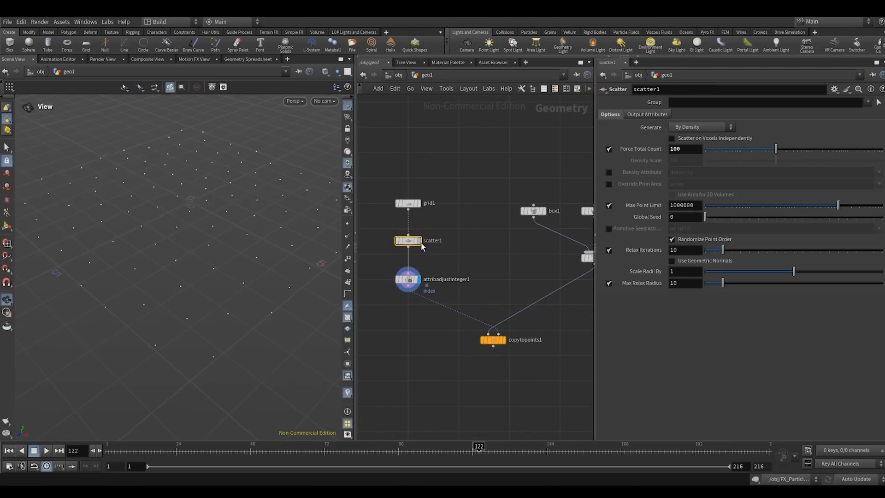
left_click(485, 265)
- Display the merge1 node in the viewport
scroll(529, 249, "down", 2)
middle_click_drag(533, 253, 432, 252)
scroll(433, 253, "up", 1)
left_click_drag(433, 253, 513, 270)
key("r")
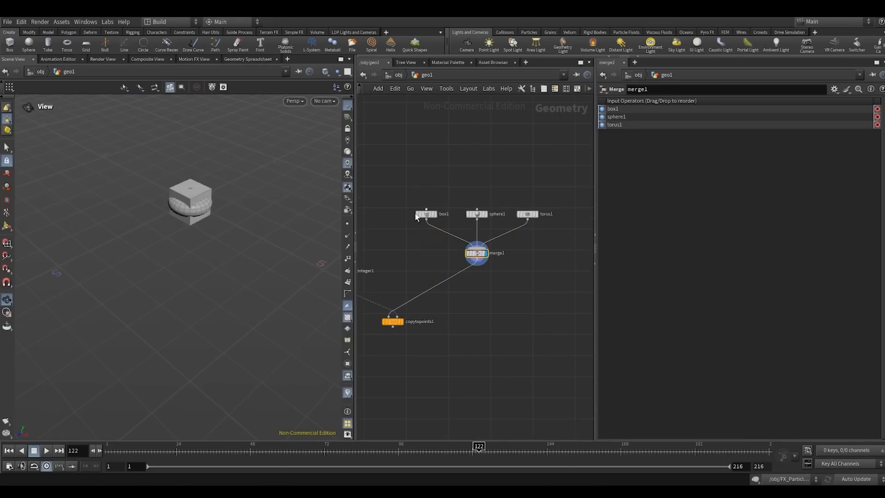
- Insert an Attribute Create node between box1 and merge1, aligned directly below box1
left_click(507, 274)
key("Tab")
type("a")
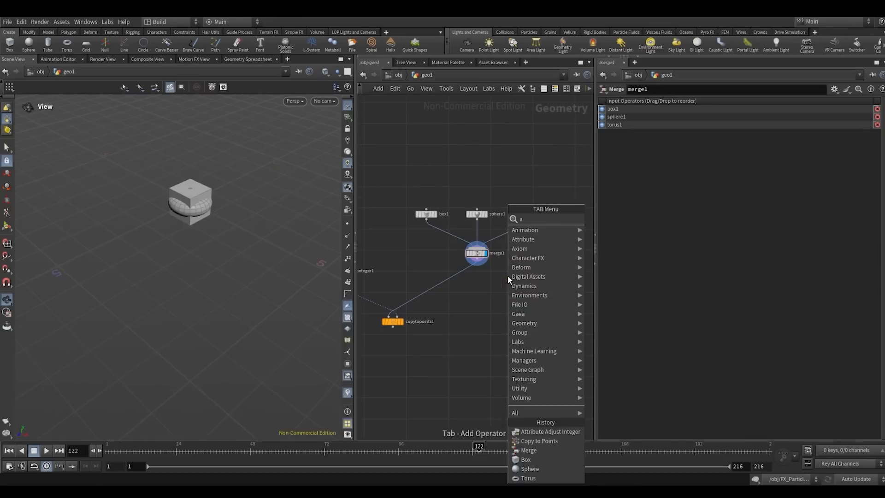
type("tcre")
left_click(612, 220)
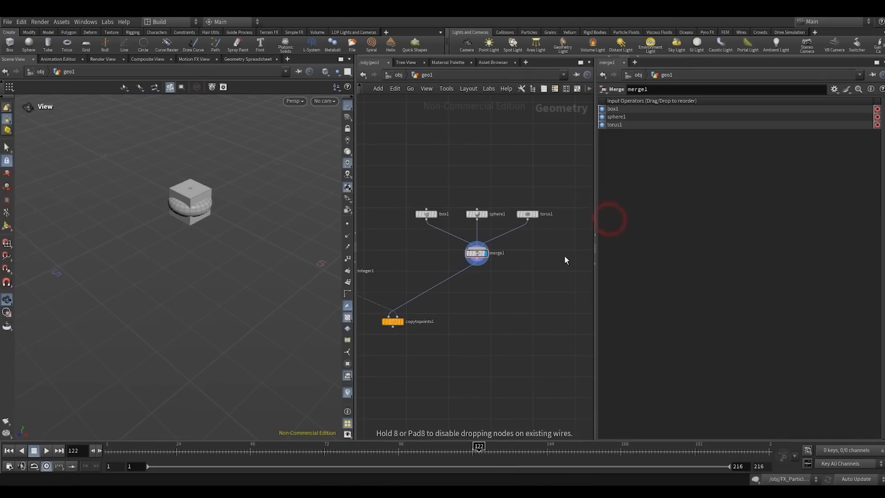
left_click(505, 296)
scroll(507, 294, "up", 2)
left_click_drag(507, 292, 414, 207)
middle_click_drag(406, 222, 456, 251)
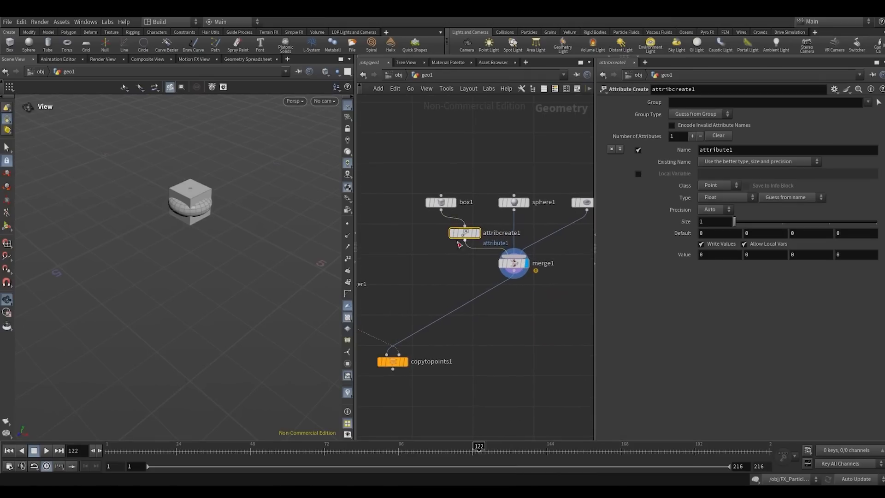
left_click_drag(464, 234, 441, 233)
- Name the attribute of the new Attribute Create node index
left_click(757, 147)
double_click(757, 146)
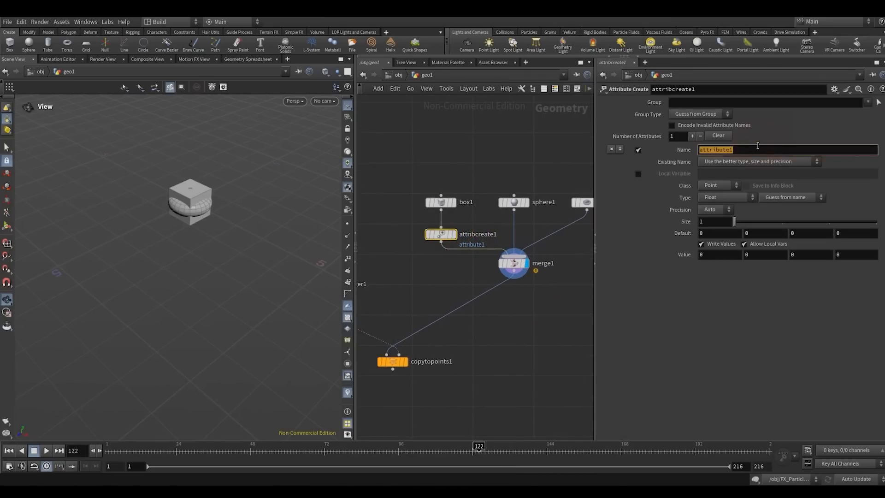
type("index")
key("Return")
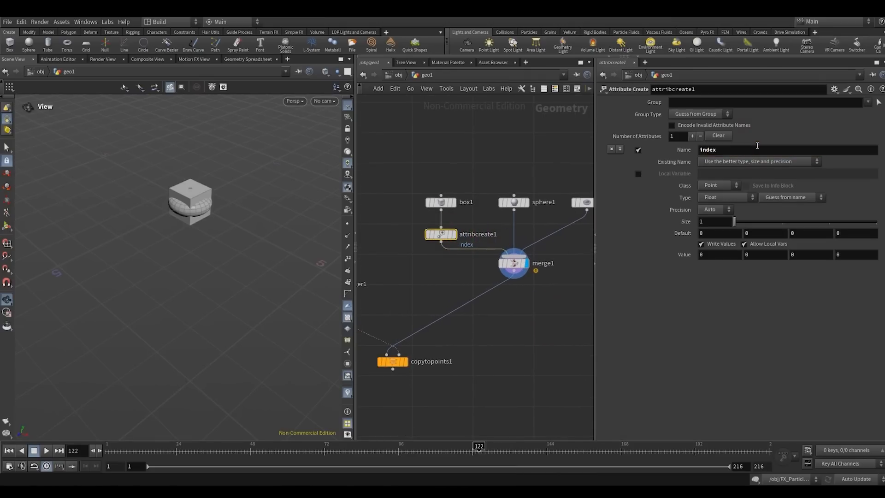
- Make the index attribute an Integer with the Primitive class
left_click(706, 198)
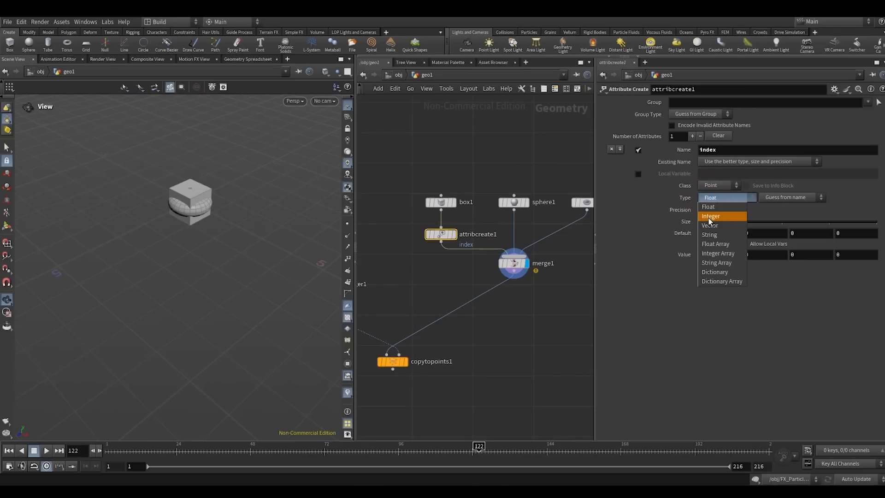
left_click(709, 217)
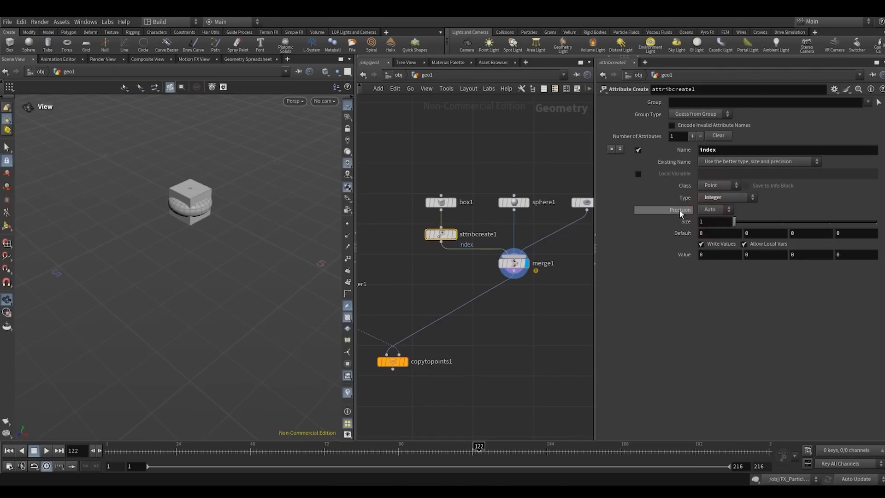
left_click(709, 186)
left_click(718, 203)
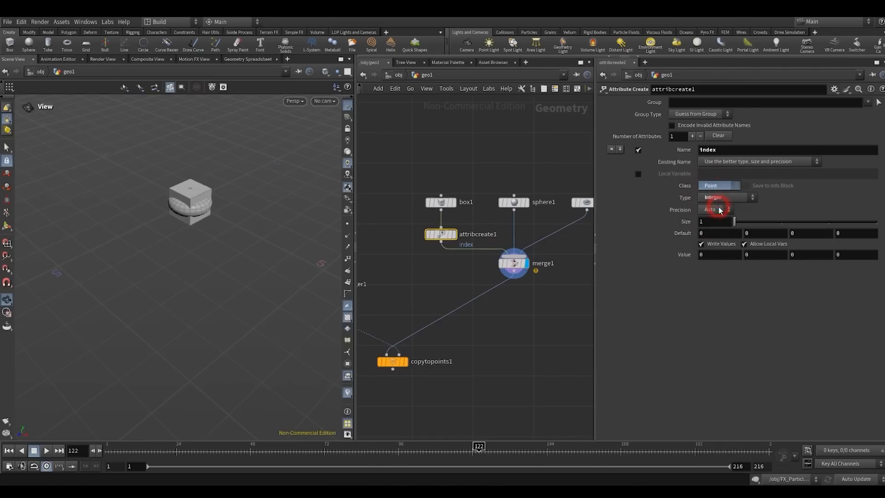
left_click(397, 212)
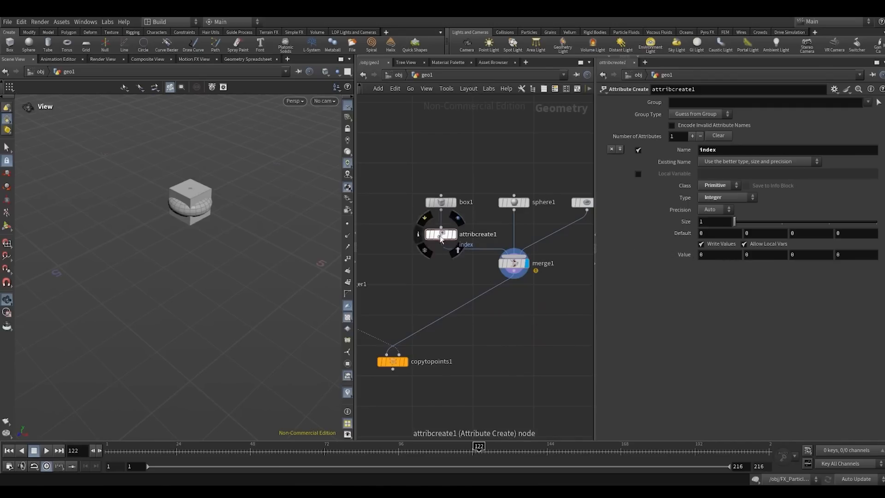
- Duplicate the Attribute Create node between sphere1 and merge1 with value 1, and between torus1 and merge1 with value 2
left_click_drag(441, 234, 515, 239, "alt")
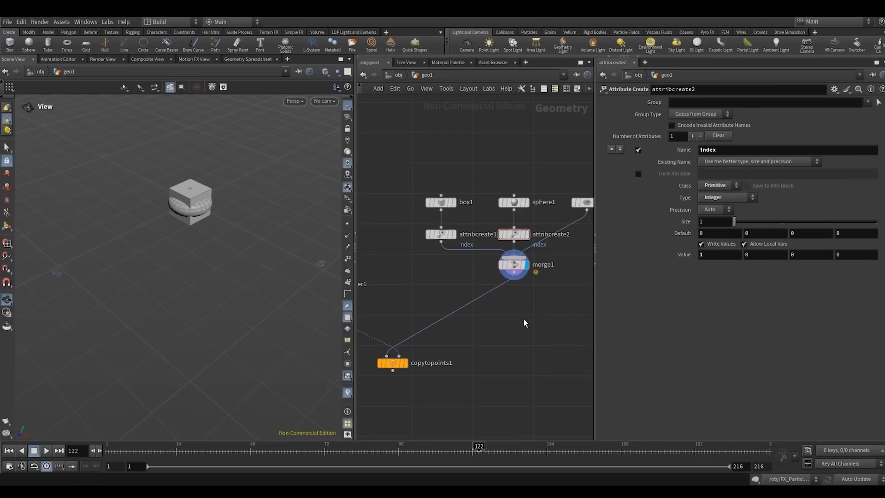
middle_click_drag(523, 322, 454, 337)
left_click_drag(449, 255, 522, 255, "alt")
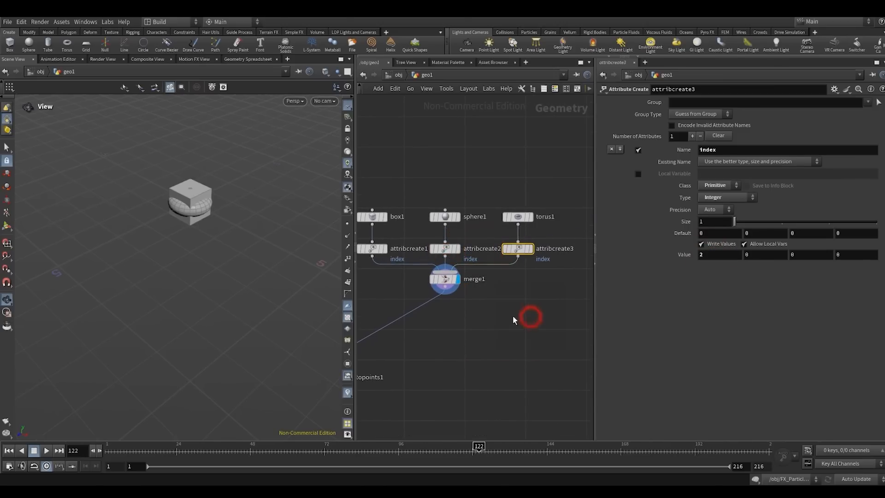
- Open the geometry spreadsheet of merge1 and examine the primitive index values in ascending and descending order
left_click(445, 279)
right_click(445, 282)
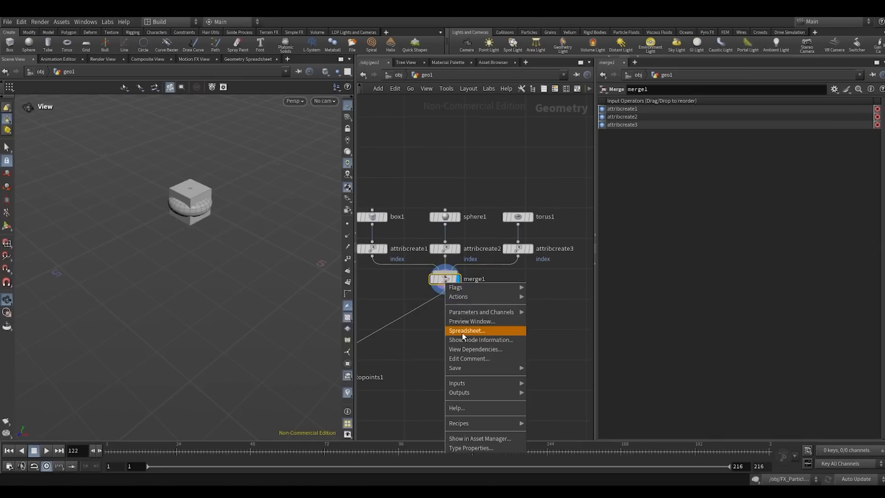
left_click(462, 333)
left_click_drag(415, 253, 498, 198)
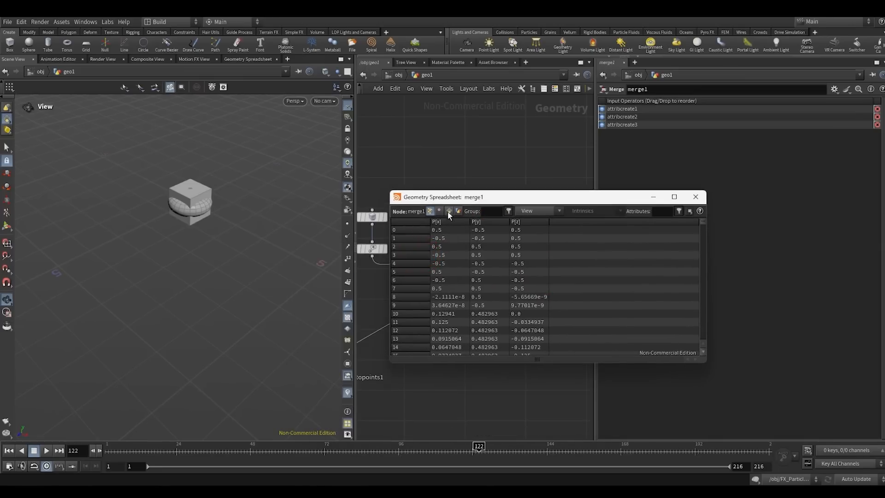
left_click(448, 211)
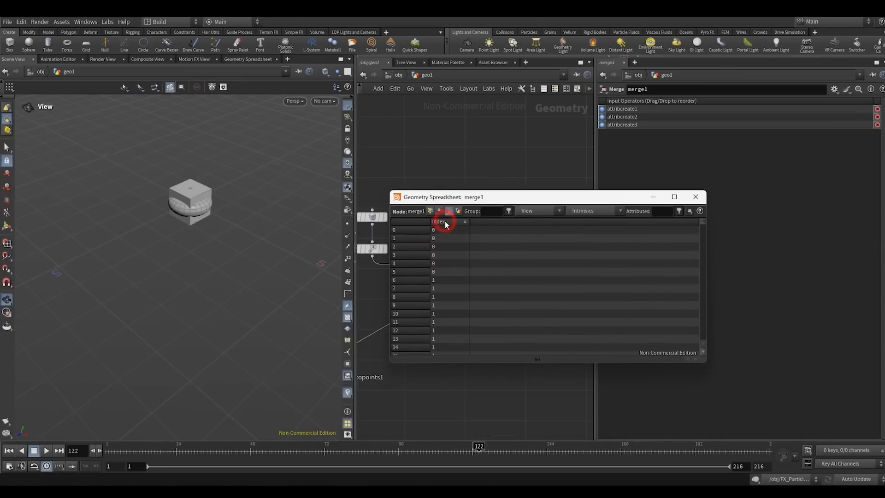
left_click(444, 222)
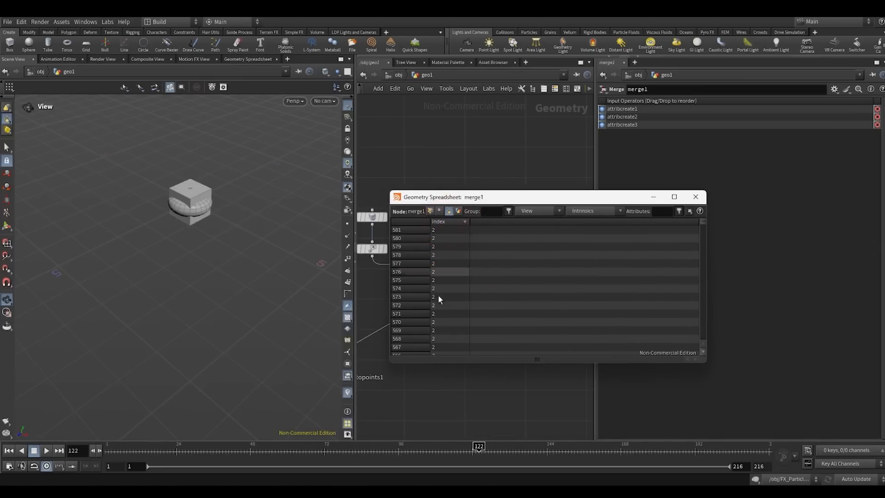
left_click(696, 197)
- Display the attribadjustinteger1 node in the viewport
key("h")
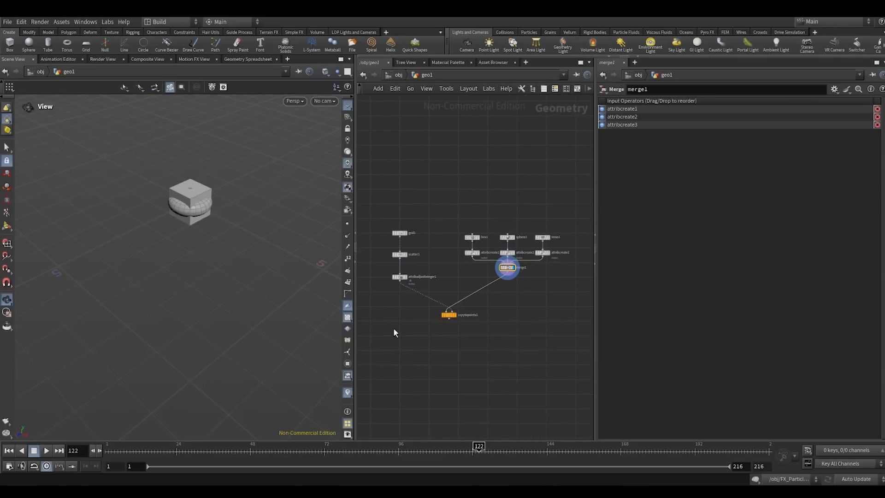
scroll(422, 323, "up", 3)
left_click(390, 257)
left_click(410, 250)
middle_click_drag(413, 258, 456, 269)
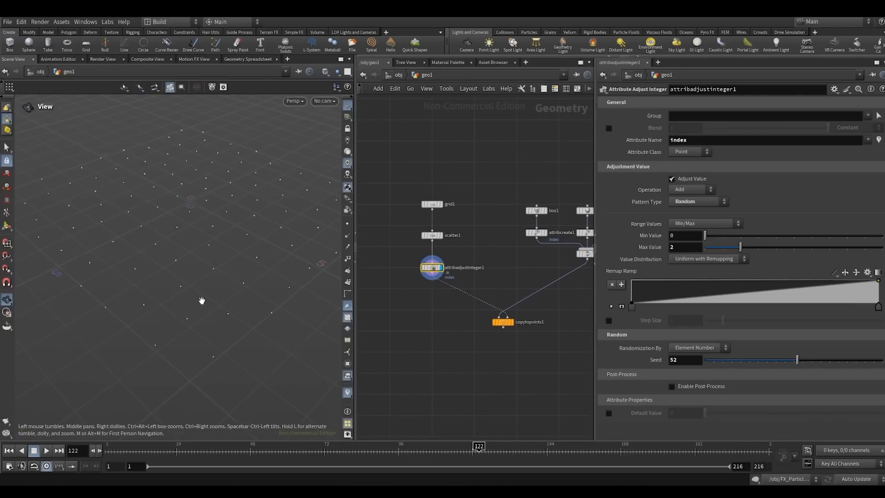
scroll(411, 293, "up", 2)
- Add a Visualize node on a branch below attribadjustinteger1 and display it
key("Tab")
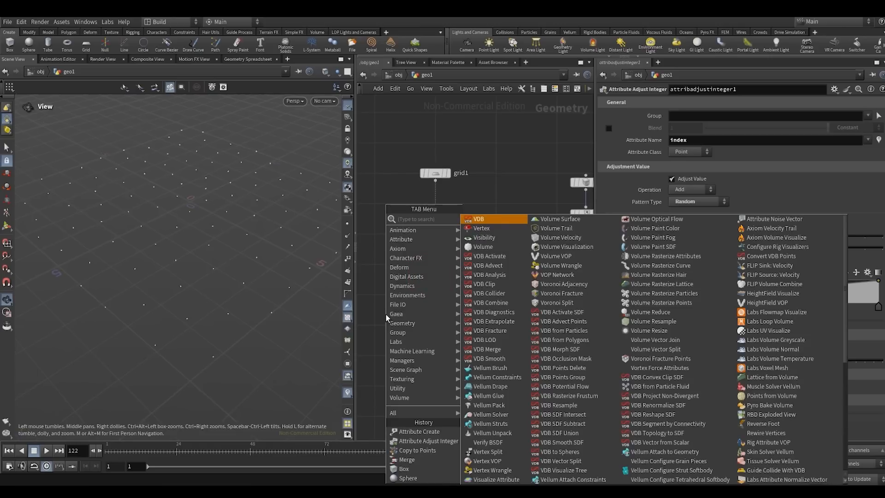
type("vis")
key("Return")
left_click(385, 314)
key("r")
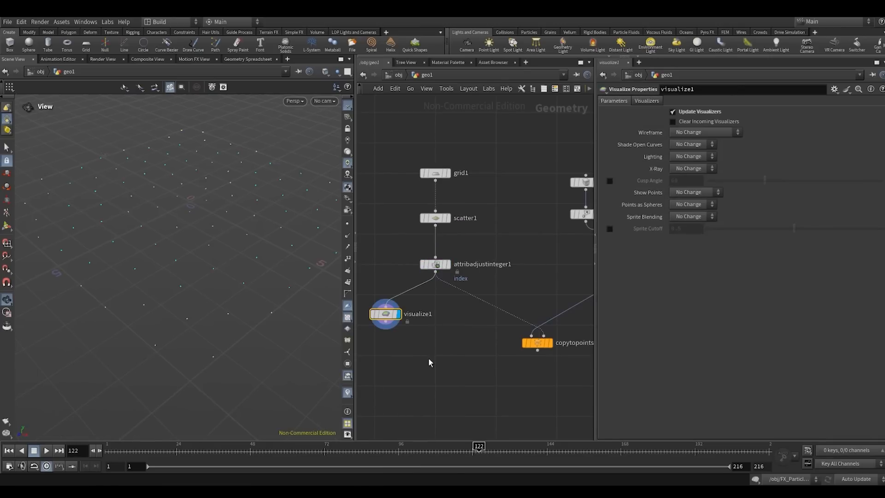
- Add a color visualizer to visualize1, entering index as both its name and its label
left_click(646, 101)
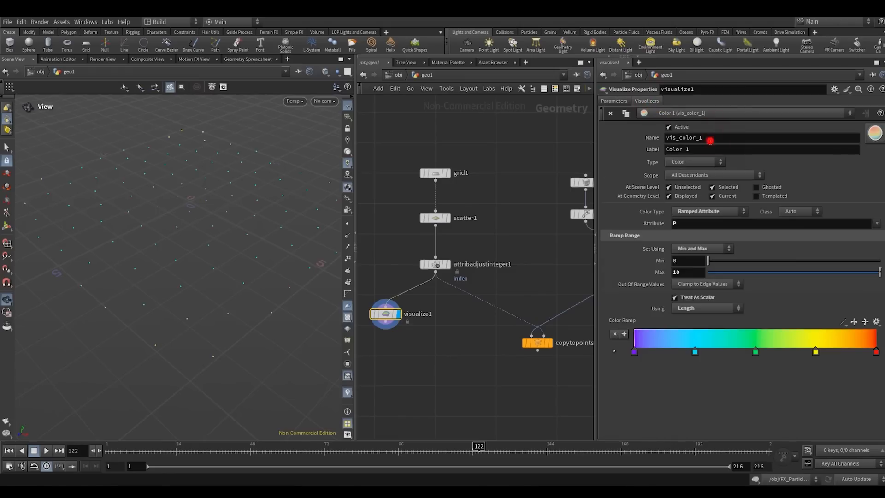
double_click(709, 138)
type("index")
key("Return")
double_click(709, 139)
key("ctrl+c")
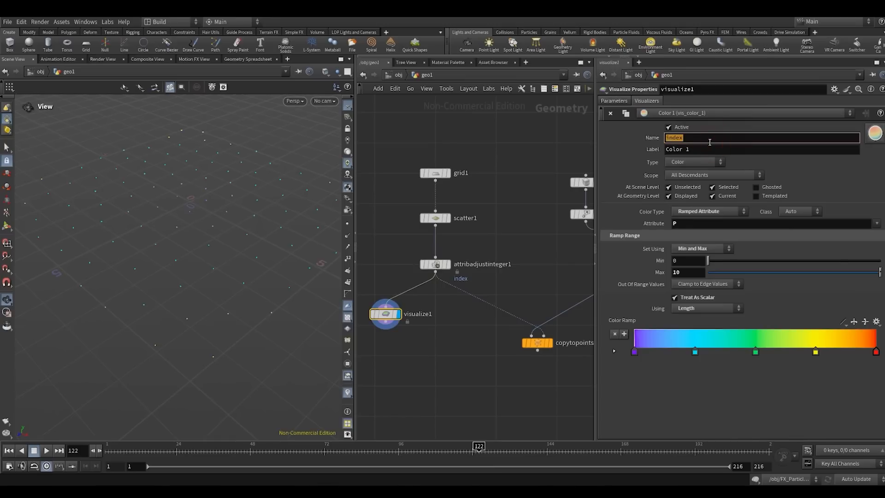
double_click(707, 149)
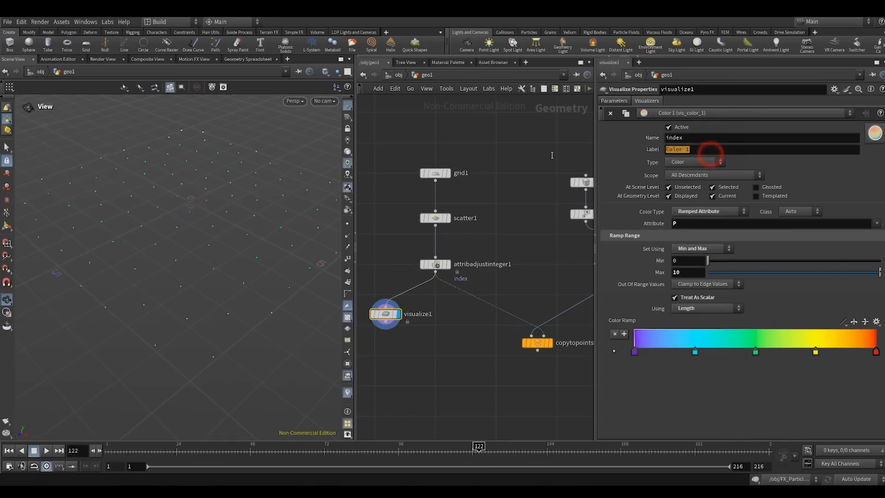
key("ctrl+v")
left_click(502, 142)
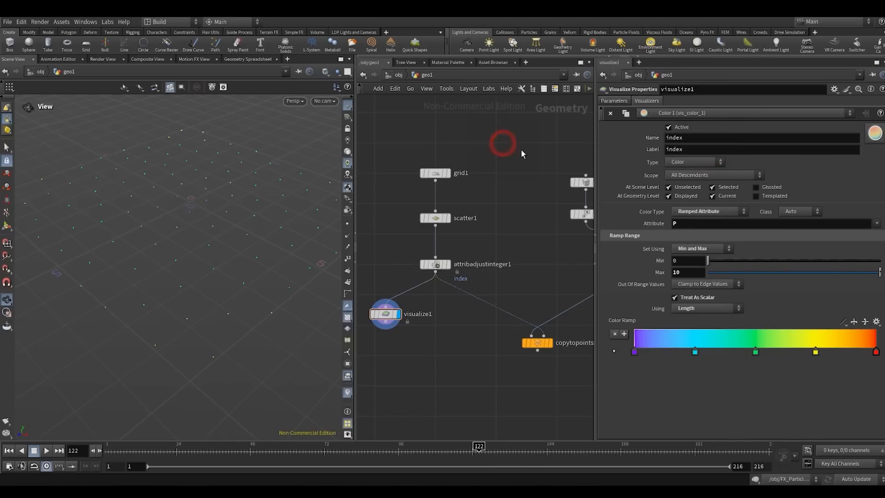
- Change the visualizer type to Marker and set its attribute to index
left_click(680, 164)
left_click(680, 171)
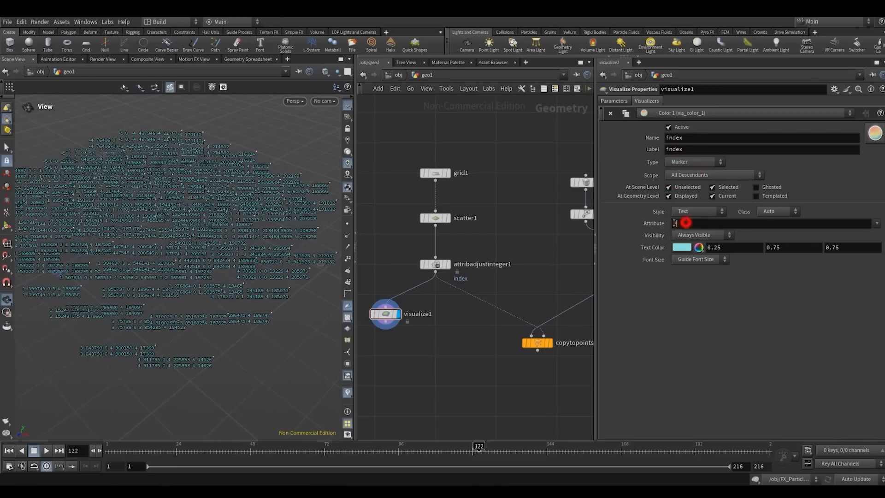
left_click(674, 223)
key("ctrl+v")
left_click(519, 243)
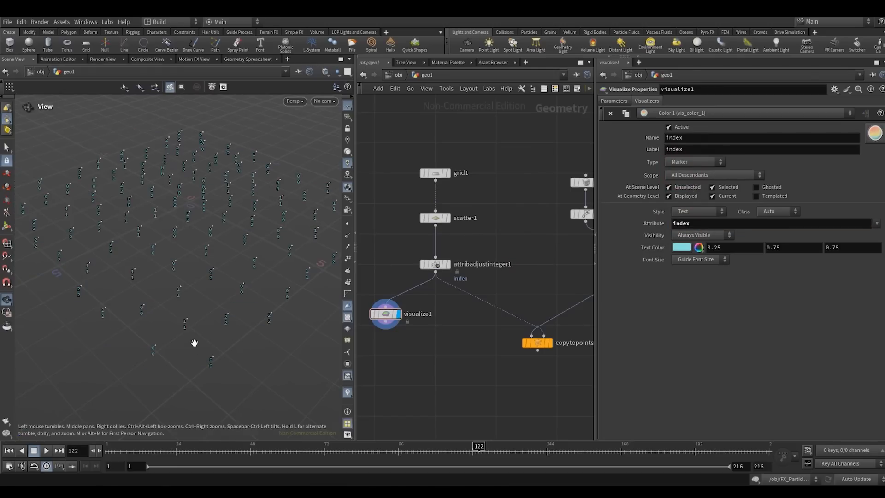
- Examine the index markers on the scattered points from closer up
left_click_drag(194, 343, 250, 340)
right_click_drag(250, 340, 270, 307)
right_click_drag(225, 325, 230, 320)
middle_click_drag(227, 318, 255, 325)
right_click_drag(207, 270, 213, 264)
left_click_drag(214, 264, 244, 261)
- Display copytopoints1 and enable its Piece Attribute with the value index
left_click_drag(450, 301, 399, 233)
key("r")
middle_click_drag(485, 248, 429, 223)
left_click_drag(458, 320, 506, 294)
key("r")
left_click_drag(329, 237, 286, 251)
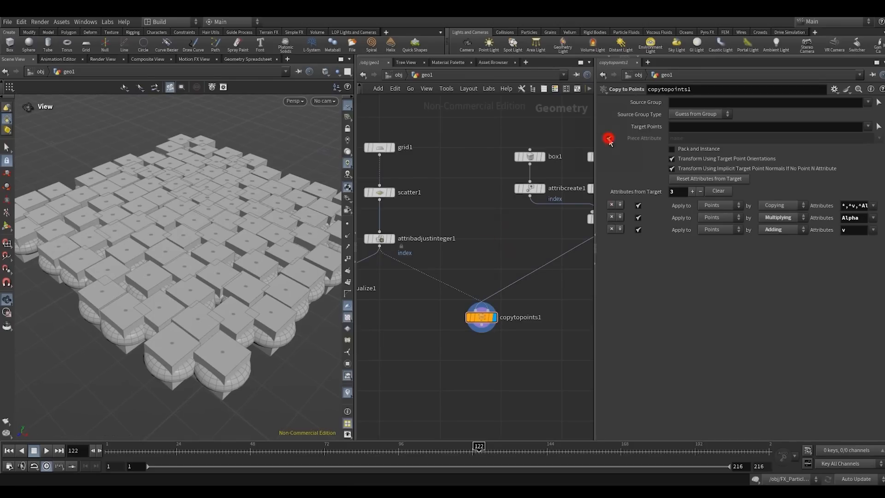
left_click(608, 139)
left_click(684, 139)
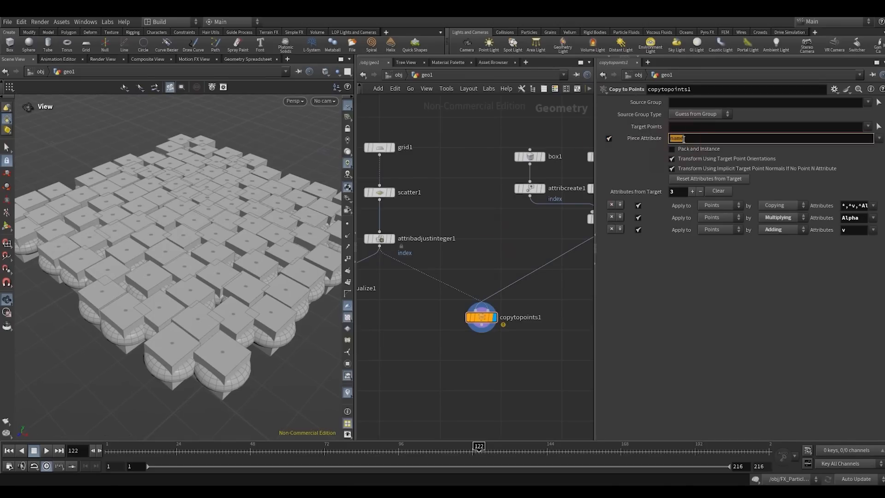
key("Return")
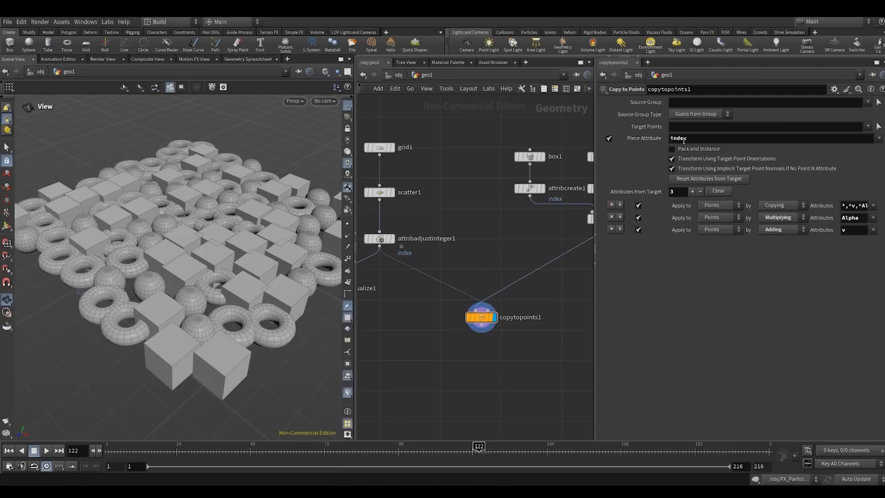
- Look over the mixed copies, narrow the viewport pane, and set the random seed of attribadjustinteger1 to 42
left_click_drag(225, 247, 197, 242)
right_click_drag(197, 243, 199, 230)
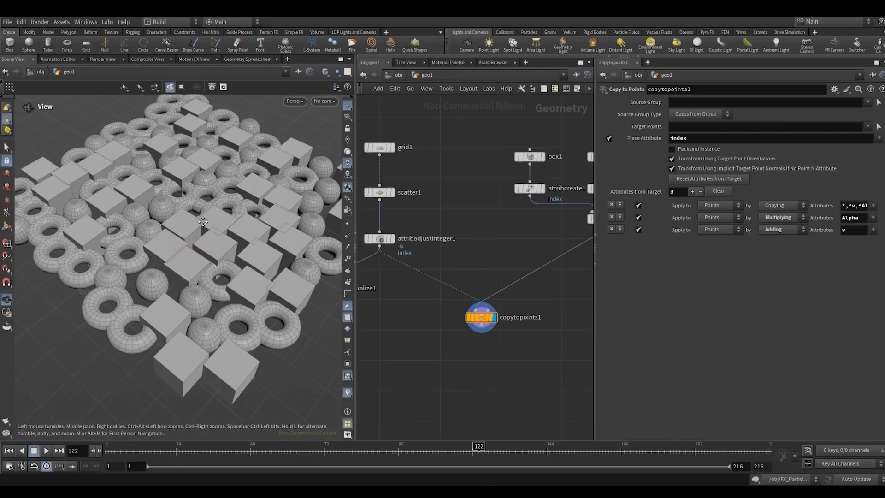
left_click_drag(199, 230, 236, 259)
left_click_drag(356, 214, 317, 215)
scroll(388, 219, "down", 1)
middle_click_drag(388, 222, 434, 237)
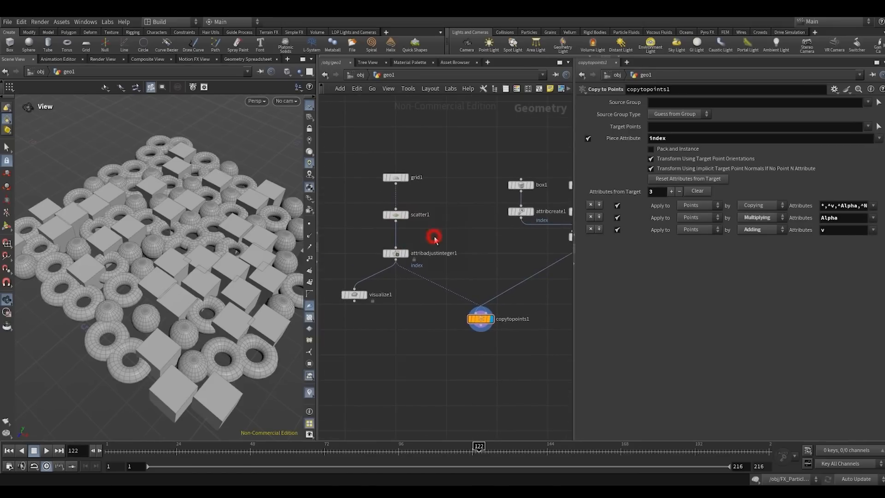
left_click(395, 253)
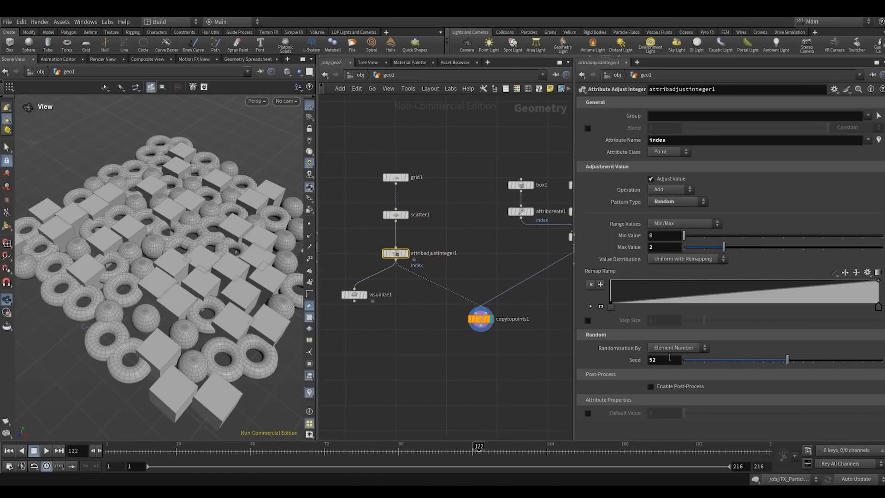
mouse_move(776, 367)
left_mouse_down()
mouse_move(737, 362)
mouse_move(862, 362)
mouse_move(767, 359)
left_mouse_up()
- Try a remap ramp that stays low until near its end, vary the seed, and reset the ramp
left_click_drag(826, 286, 838, 306)
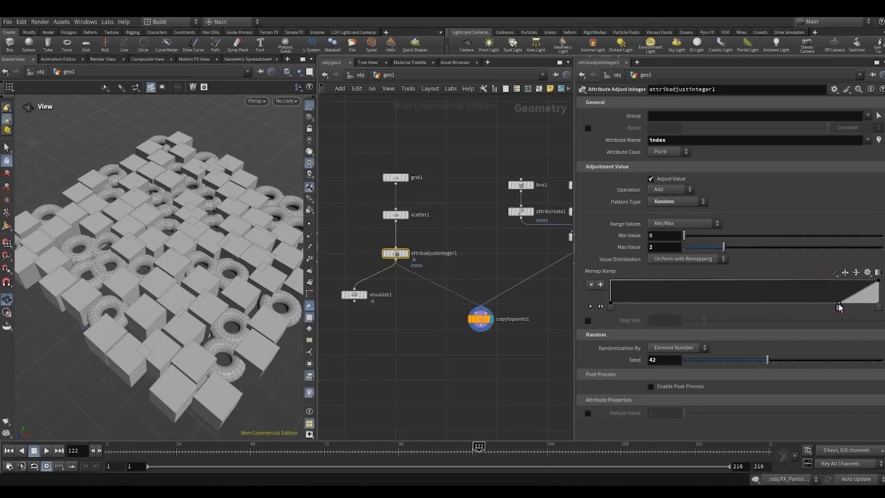
mouse_move(802, 360)
left_mouse_down()
mouse_move(707, 359)
mouse_move(792, 360)
left_mouse_up()
left_click(867, 271)
left_click(856, 301)
- Set the size of grid1 to 20 by 20
left_click_drag(453, 341, 506, 300)
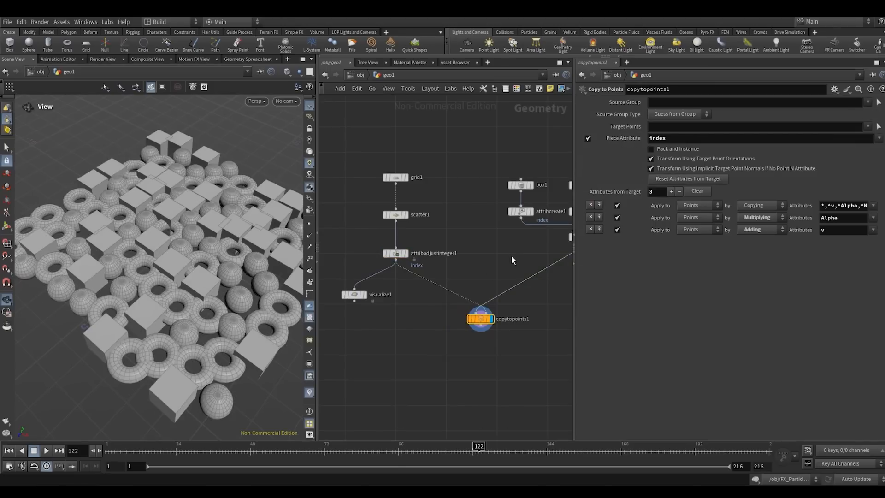
scroll(509, 253, "down", 2)
middle_click_drag(510, 233, 508, 193)
scroll(507, 191, "up", 1)
middle_click_drag(380, 158, 379, 187)
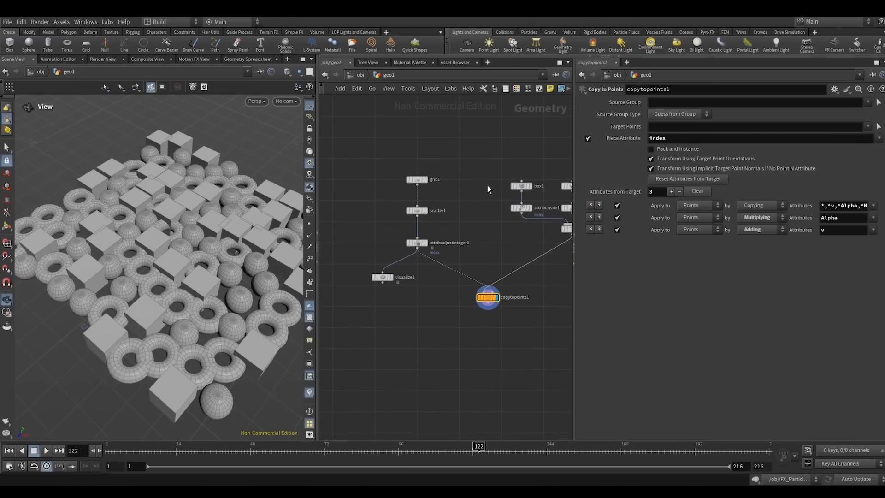
left_click(417, 180)
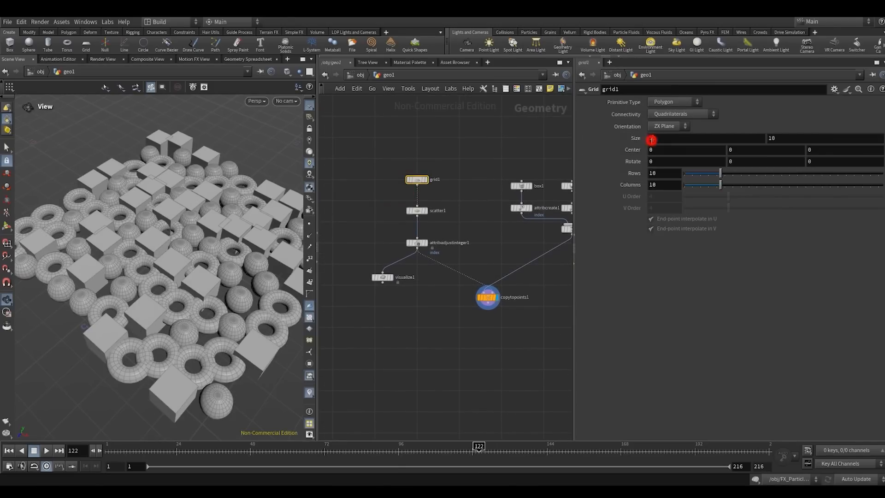
type("20")
key("Tab")
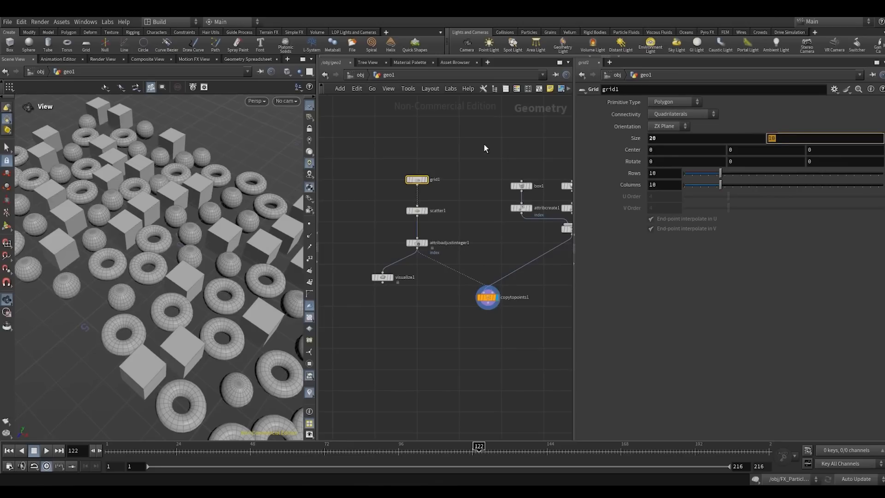
type("20")
key("Return")
- Raise the Force Total Count of scatter1 to 2400 points
left_click(407, 210)
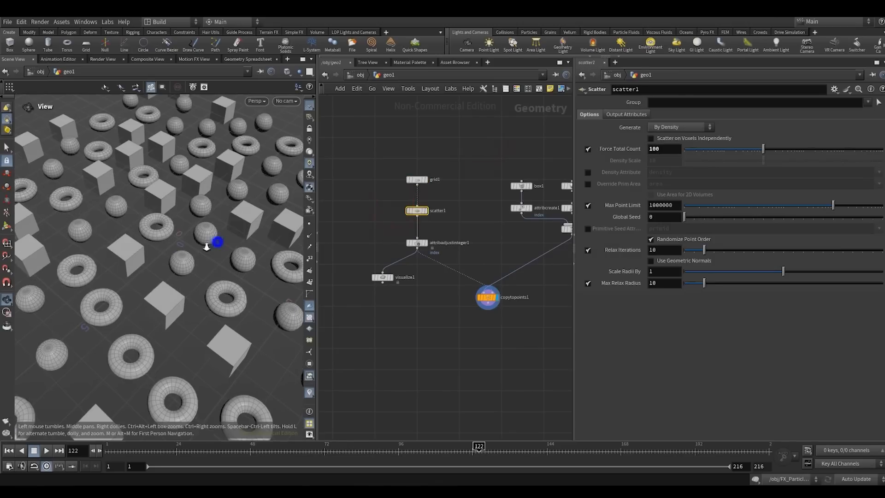
left_click_drag(212, 241, 154, 265)
left_click_drag(763, 148, 817, 159)
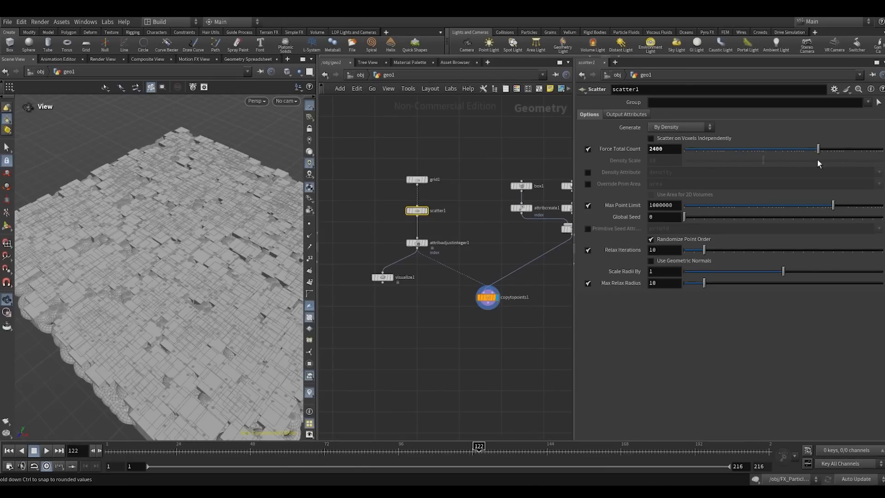
- Check the point and primitive counts in the node information of copytopoints1 and inspect the dense copies
middle_click(494, 300)
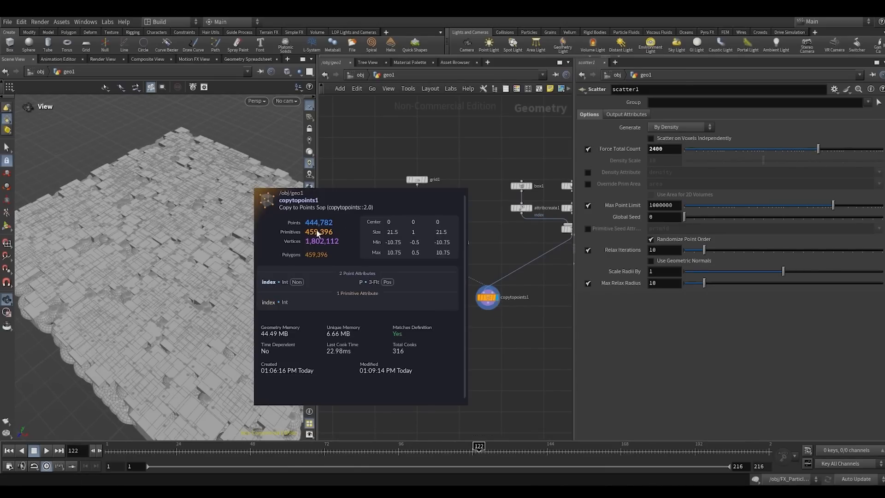
mouse_move(191, 296)
left_mouse_down()
mouse_move(247, 245)
mouse_move(197, 291)
left_mouse_up()
right_click_drag(261, 233, 192, 281)
left_click_drag(247, 230, 203, 285)
right_click_drag(215, 278, 177, 277)
mouse_move(175, 278)
left_mouse_down()
mouse_move(176, 262)
mouse_move(167, 264)
left_mouse_up()
- Move the visualize1 node farther out from the main chain to tidy the network
left_click(478, 330)
middle_click_drag(477, 330, 426, 336)
scroll(419, 268, "down", 2)
middle_click_drag(433, 262, 483, 241)
scroll(414, 266, "up", 2)
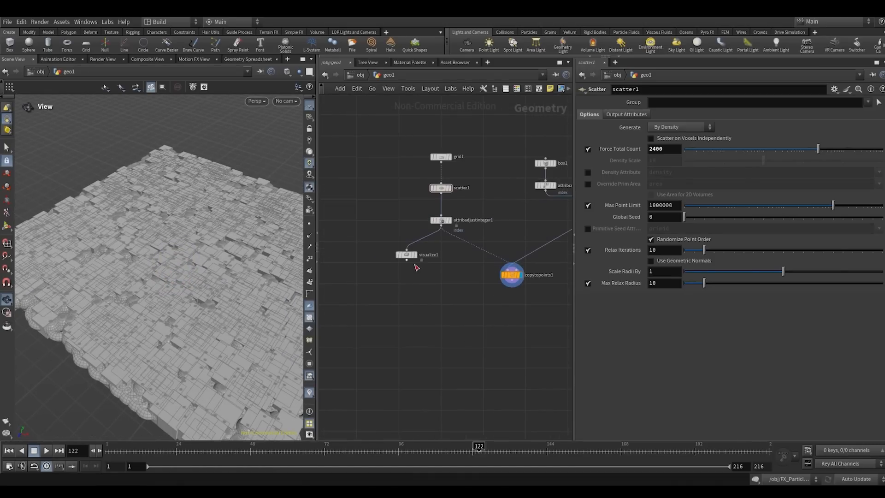
left_click_drag(405, 256, 371, 249)
scroll(419, 271, "down", 2)
middle_click_drag(420, 275, 406, 317)
scroll(406, 317, "up", 2)
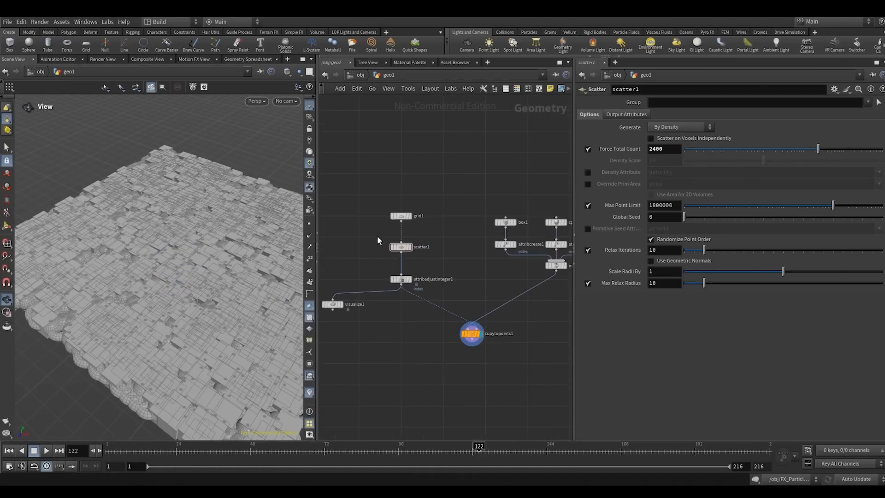
- Enclose all nodes of the Copy to Points example in a network box
scroll(379, 232, "down", 2)
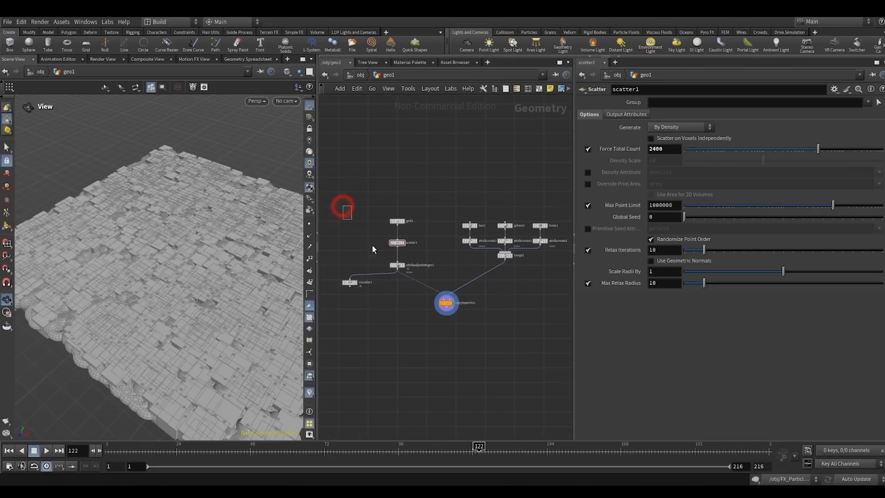
left_click_drag(372, 245, 459, 304)
left_click(429, 326)
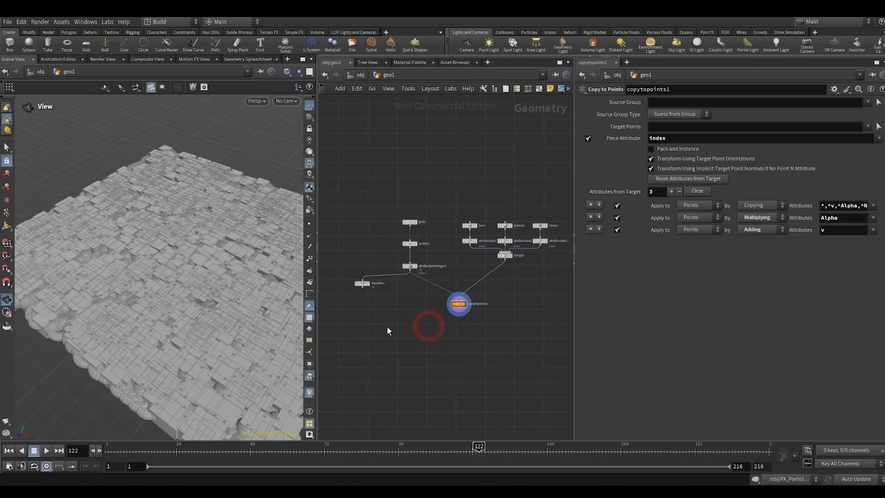
left_click_drag(361, 324, 547, 225)
scroll(456, 317, "down", 3)
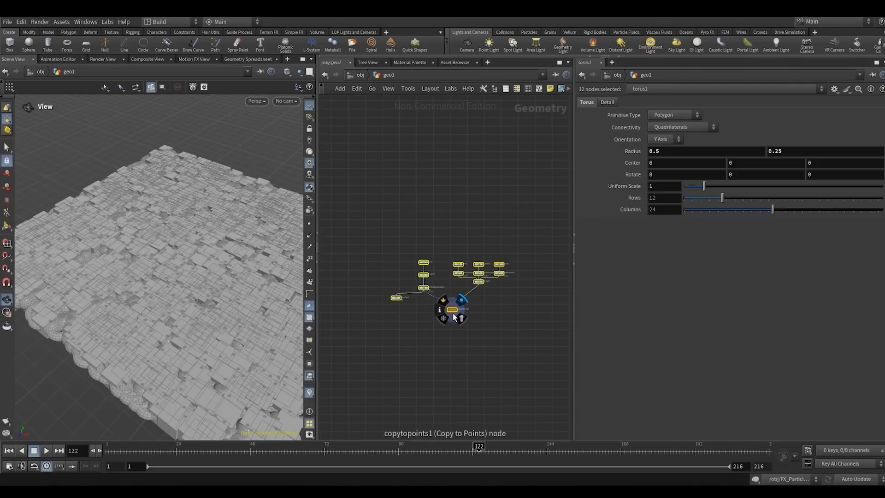
scroll(458, 331, "down", 3)
middle_click_drag(457, 327, 427, 297)
left_click_drag(424, 292, 513, 262)
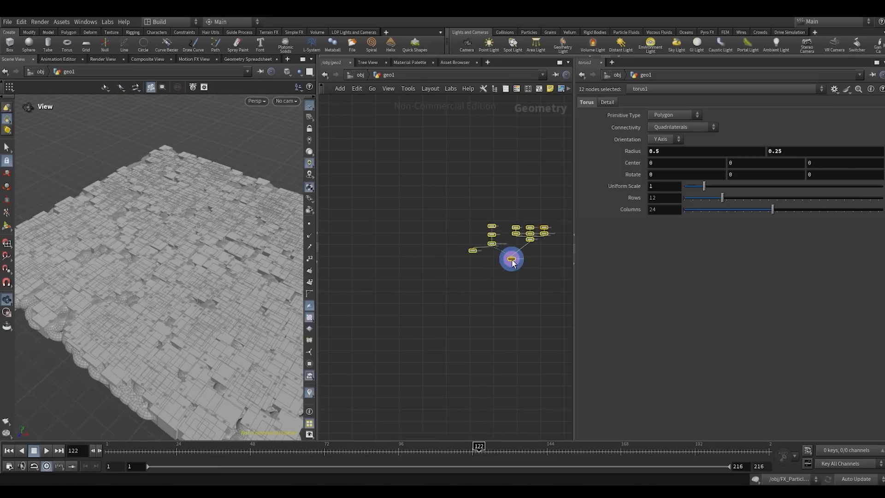
left_click(539, 89)
left_click(484, 205)
middle_click_drag(419, 172, 478, 181)
- Add an Object Merge node in the empty network area outside the network box
right_click(382, 205)
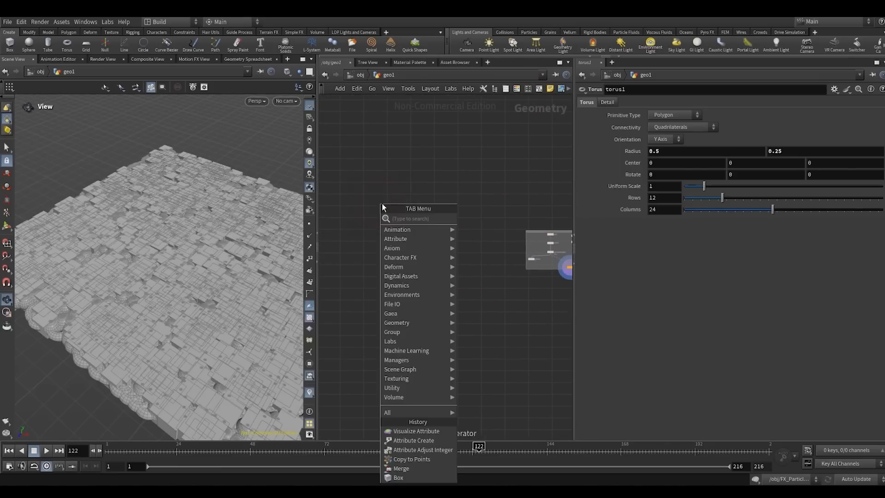
type("obj")
key("Return")
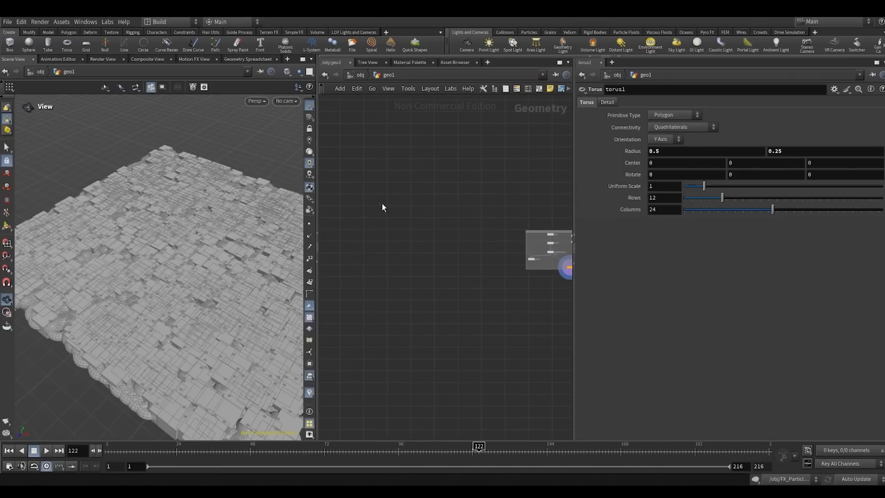
left_click(383, 203)
scroll(382, 204, "up", 5)
left_click_drag(382, 204, 409, 216)
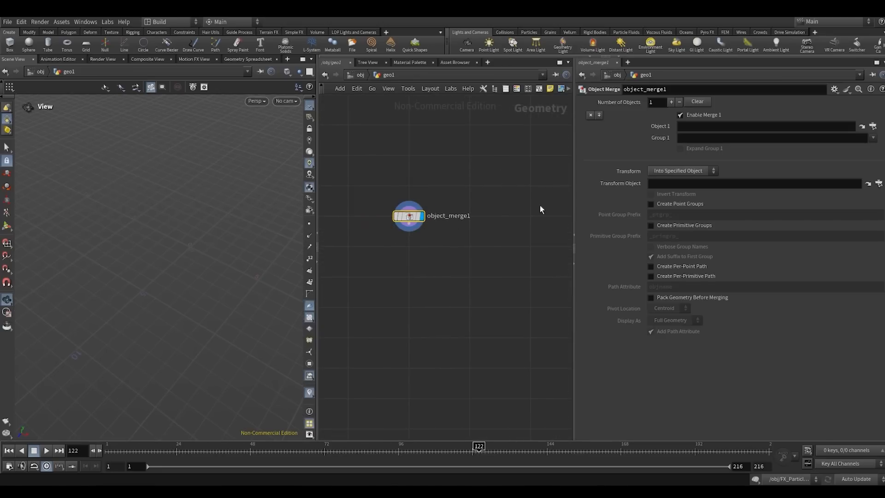
- Set Object 1 of object_merge1 to /obj/FX_Particles_Setup/Out_particles_im and frame the imported particles in the viewport
left_click(871, 129)
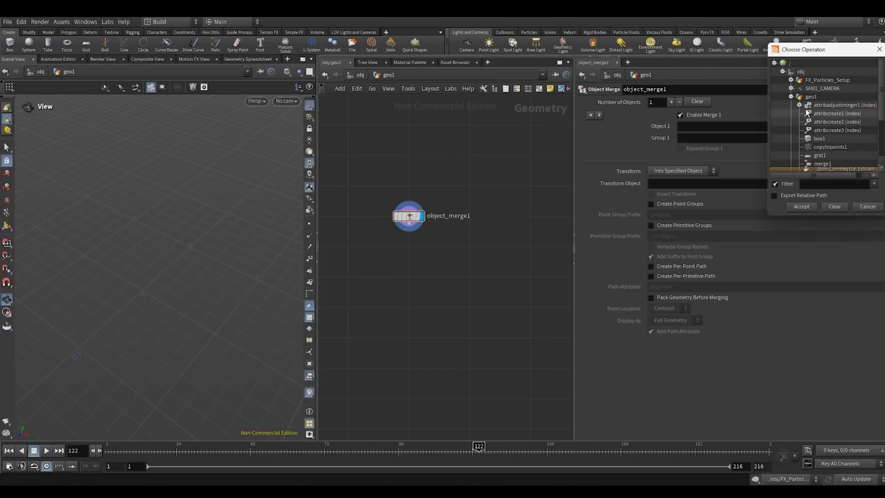
left_click(790, 96)
left_click(790, 80)
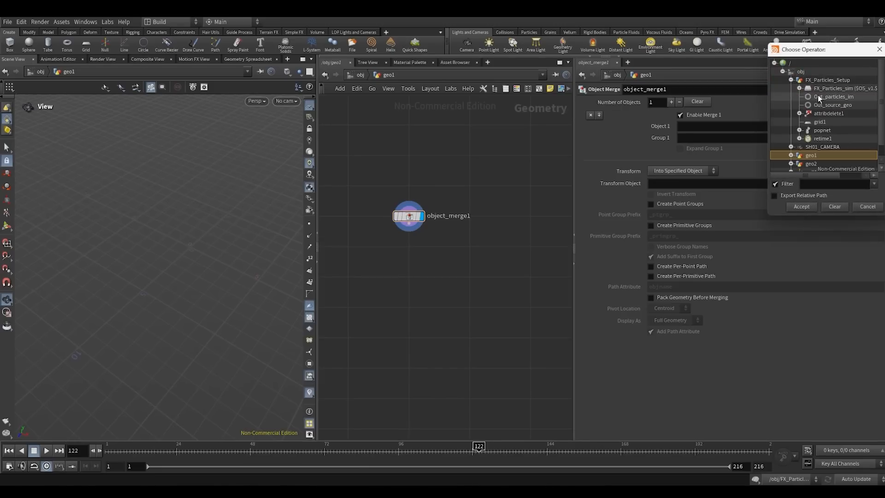
double_click(818, 96)
key("space+f")
left_click_drag(184, 255, 145, 290)
right_click_drag(142, 292, 176, 261)
left_click_drag(176, 261, 181, 257)
middle_click_drag(424, 256, 448, 229)
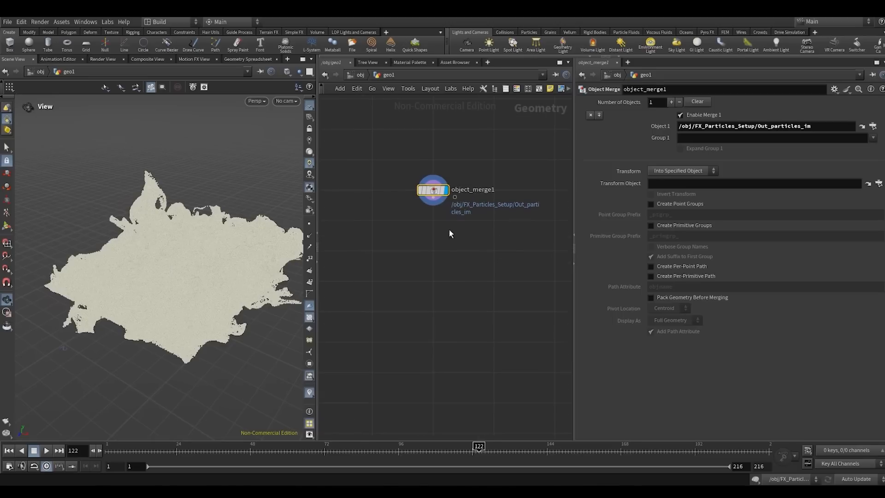
- Add a Time Shift node after object_merge1 and display its output
left_click(433, 199)
left_click(434, 268)
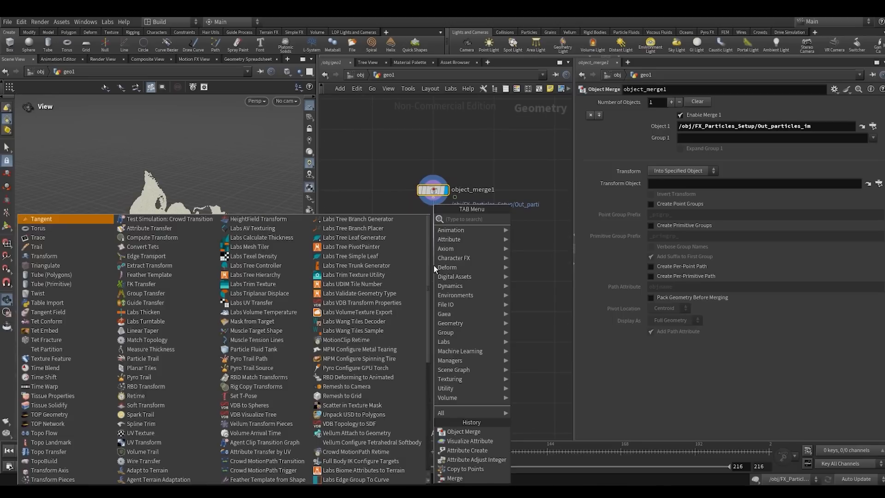
type("tim")
key("Down")
key("Return")
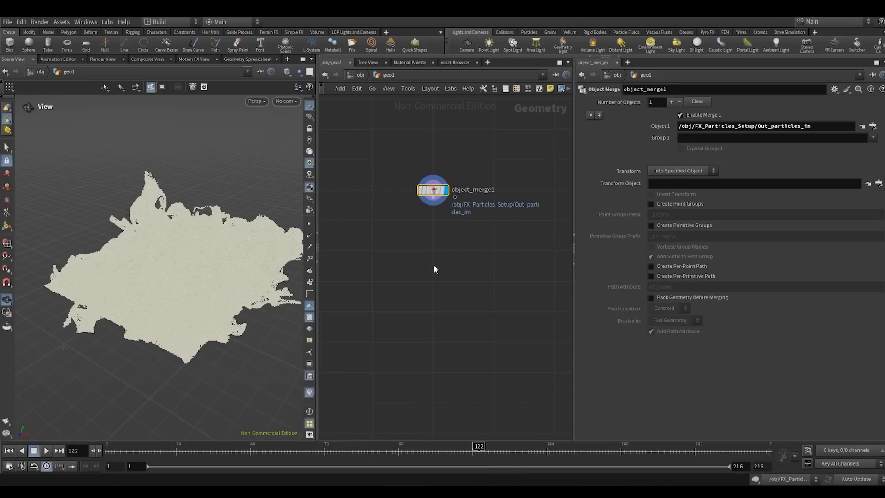
left_click(433, 265)
left_click_drag(433, 264, 433, 252)
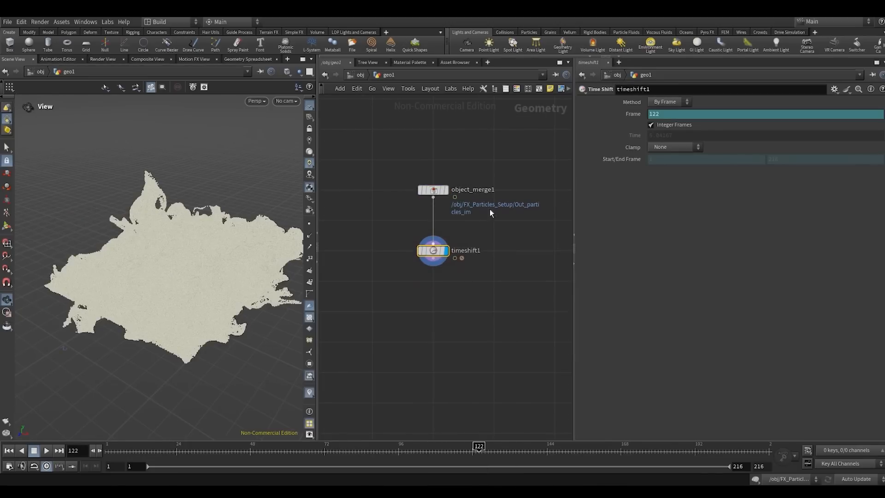
- Set the Frame of timeshift1 to $FEND and scrub the timeline back to frame 1
left_click(622, 116)
left_click(662, 113)
type("E")
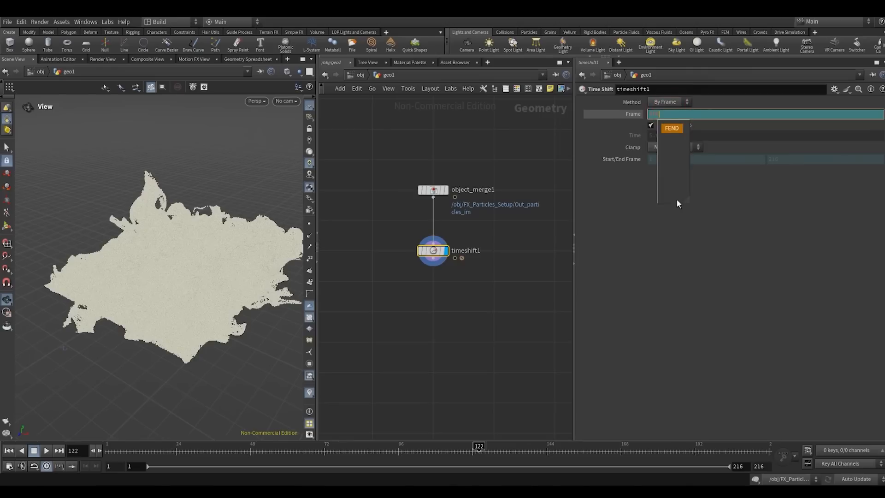
key("Return")
left_click(436, 305)
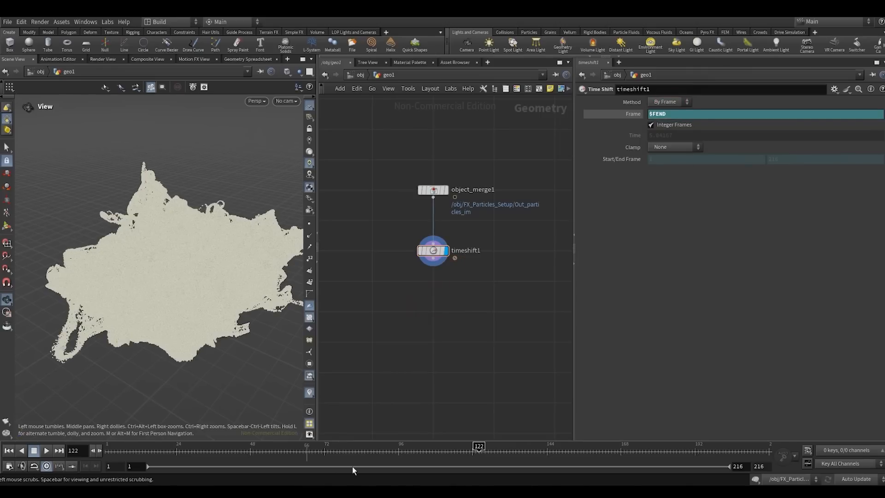
left_click_drag(423, 453, 308, 436)
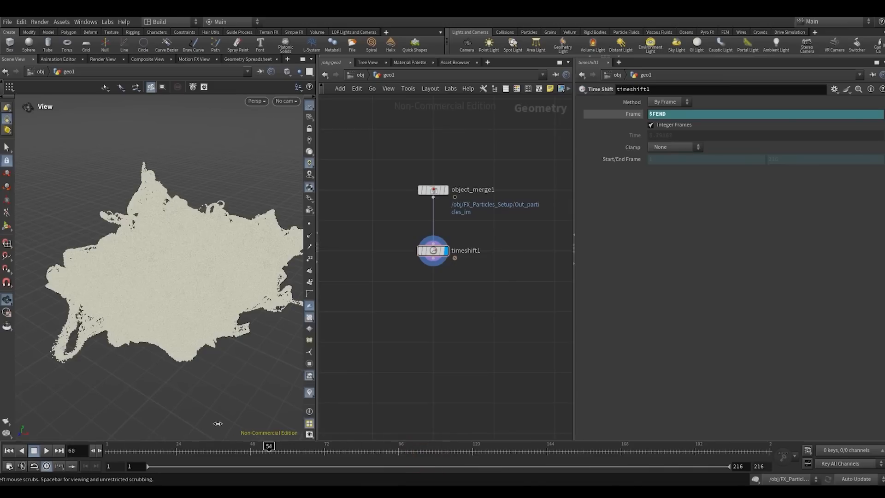
left_click_drag(217, 423, 138, 431)
- Add a Bound node connected to the output of timeshift1
left_click(433, 265)
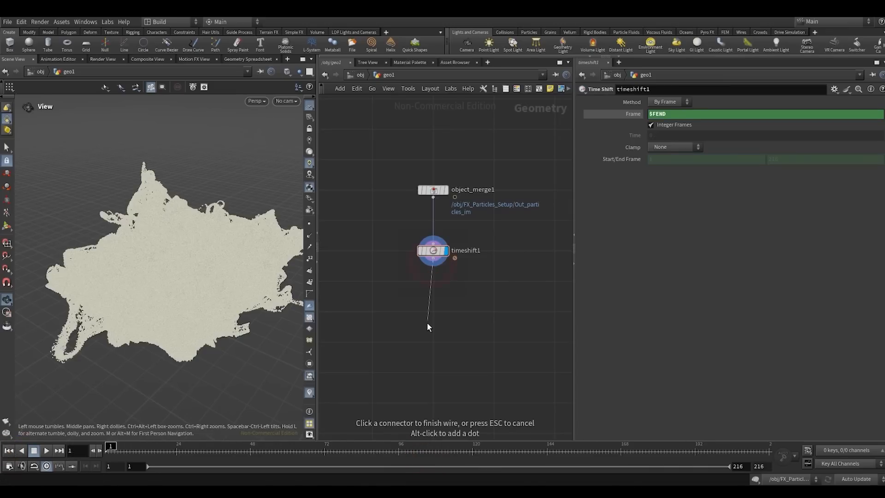
left_click(432, 333)
type("bound")
key("Return")
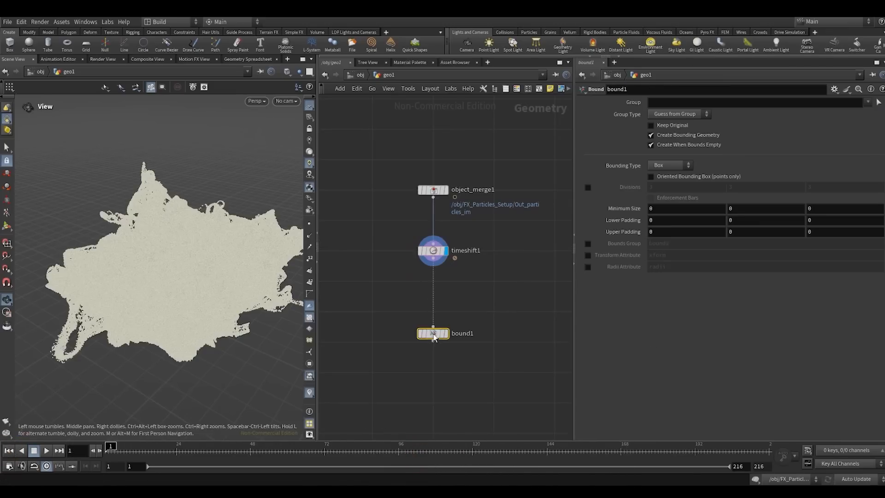
- Display bound1 and examine the bounding box around the particles from several angles
right_click_drag(190, 239, 152, 253)
left_click_drag(152, 253, 183, 252)
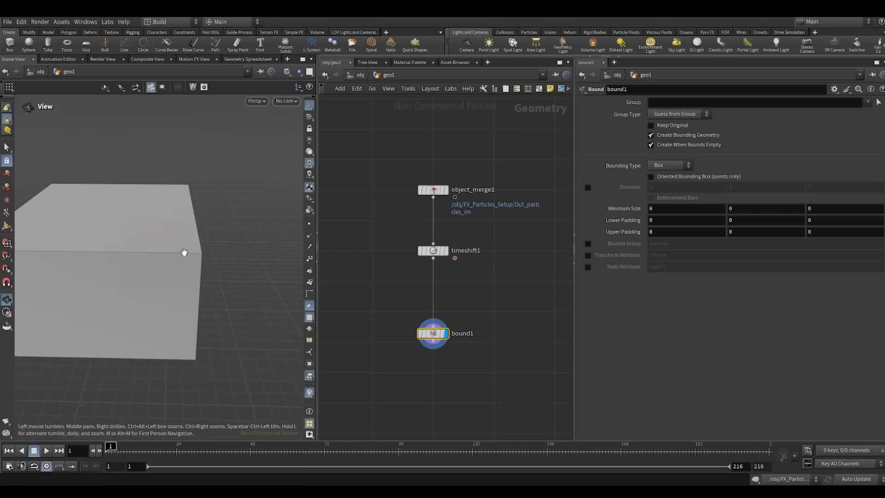
middle_click_drag(162, 251, 197, 245)
left_click_drag(201, 245, 158, 246)
middle_click_drag(419, 373, 437, 327)
left_click_drag(178, 241, 220, 241)
right_click_drag(174, 241, 168, 249)
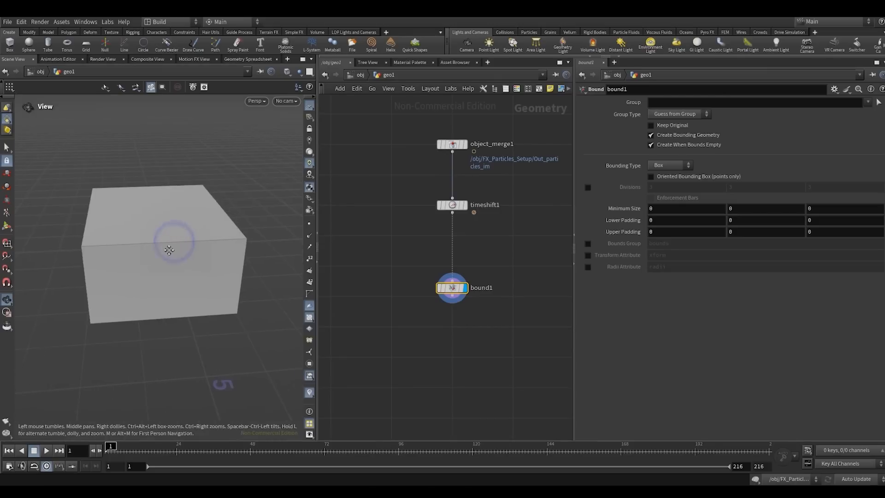
left_click_drag(176, 250, 191, 251)
middle_click_drag(148, 264, 200, 284)
right_click_drag(180, 287, 198, 259)
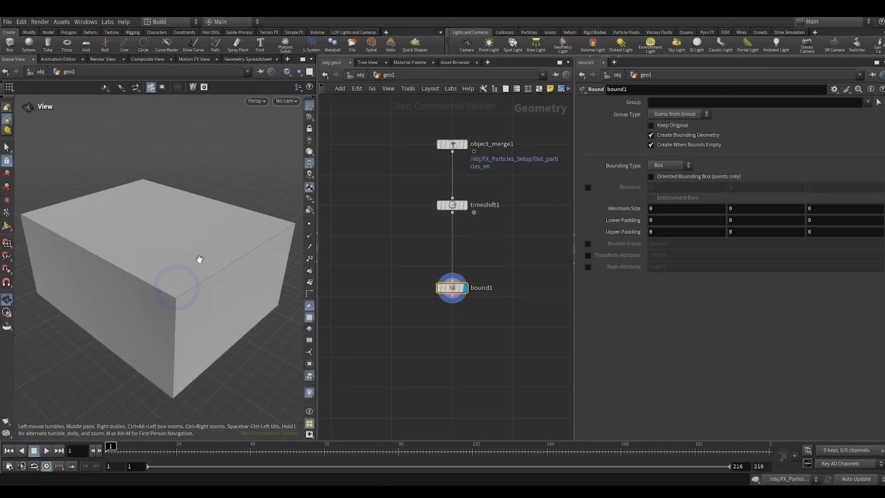
left_click_drag(198, 259, 180, 252)
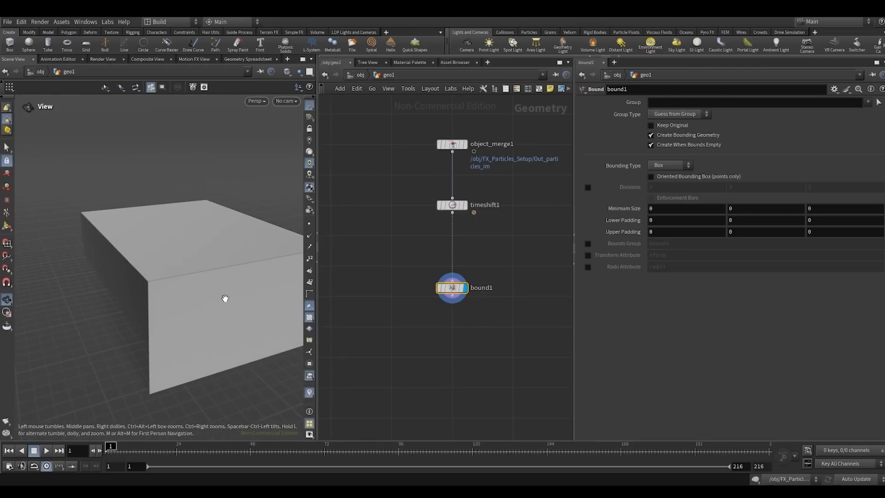
right_click_drag(225, 298, 183, 260)
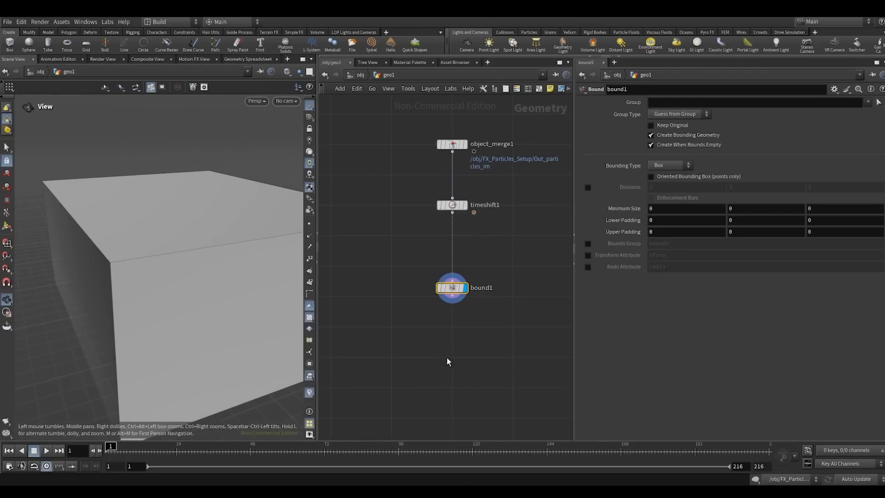
- Add a Points from Volume node fed by bound1 and place it off to one side of the chain
scroll(450, 335, "down", 1)
middle_click_drag(450, 335, 436, 301)
scroll(436, 301, "up", 1)
left_click(437, 261)
left_click(393, 322)
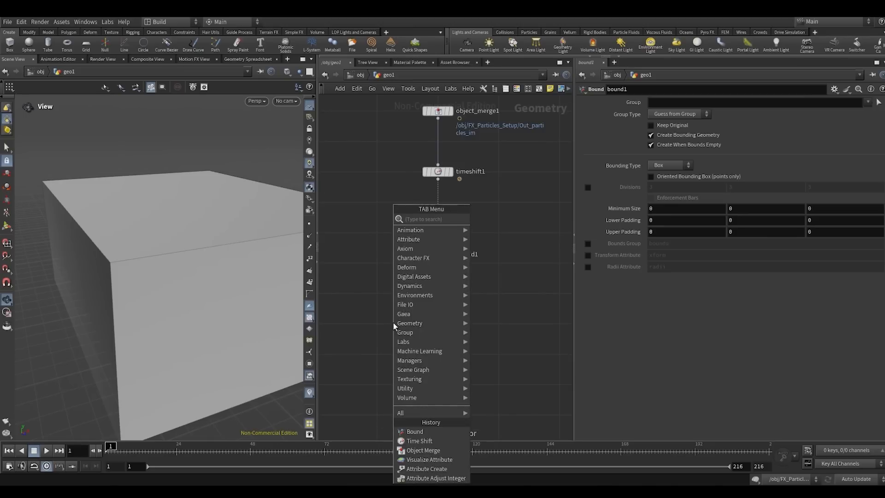
type("pof")
key("Down")
key("Return")
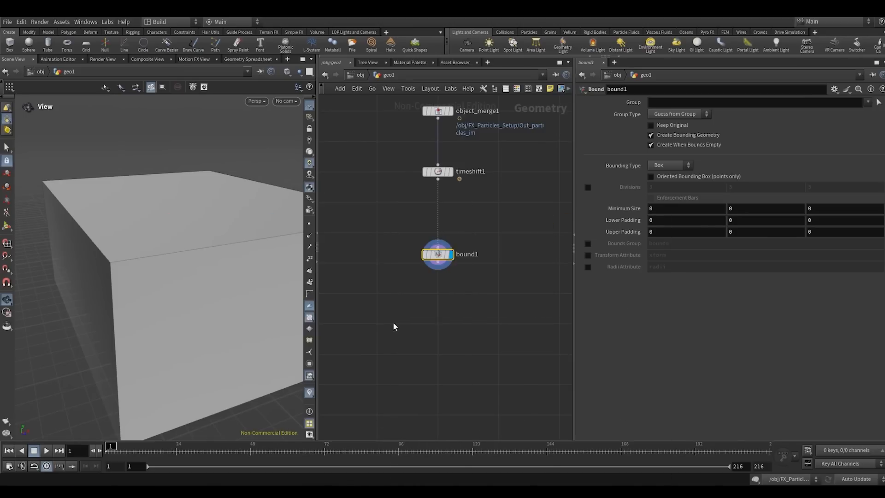
left_click(406, 323)
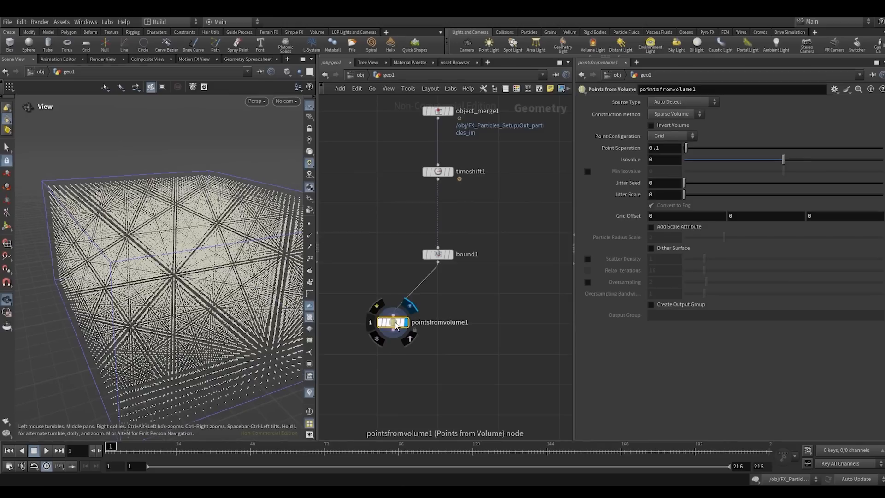
left_click_drag(390, 321, 353, 319)
- Add an IsoOffset node fed by bound1 as a second branch and display it
left_click(436, 254)
left_click(449, 254)
key("Tab")
type("if")
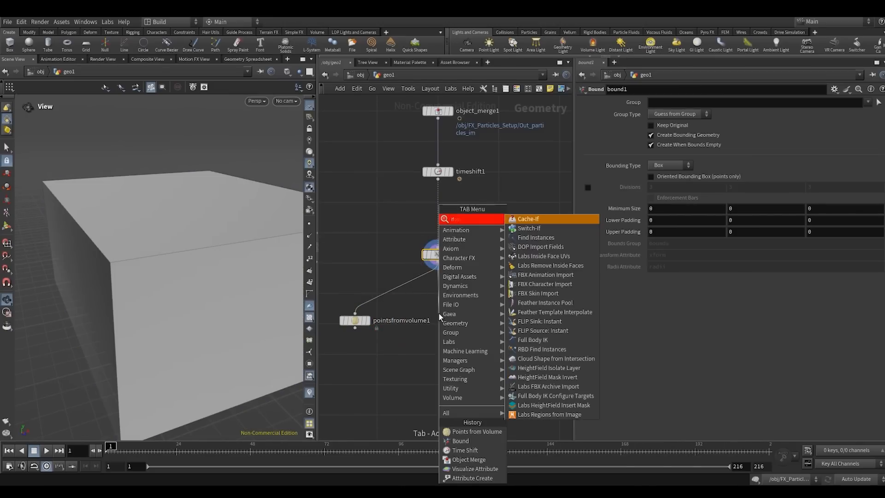
key("BackSpace")
key("BackSpace")
type("i")
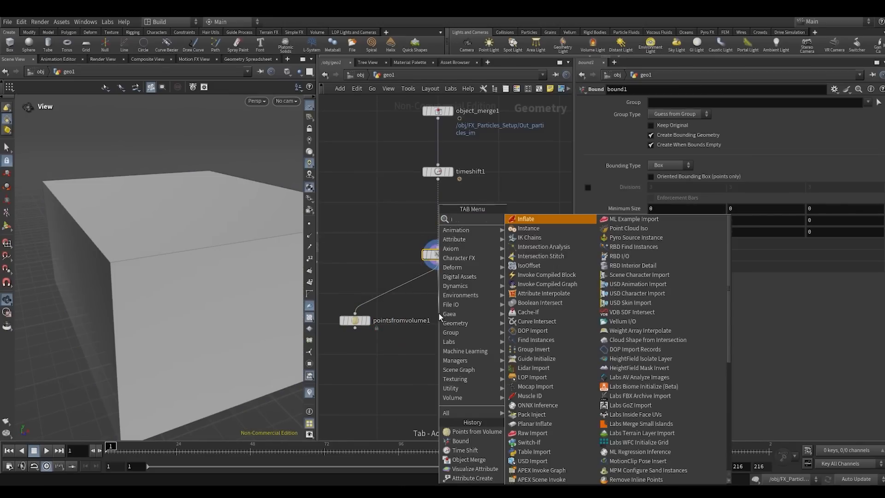
type("so")
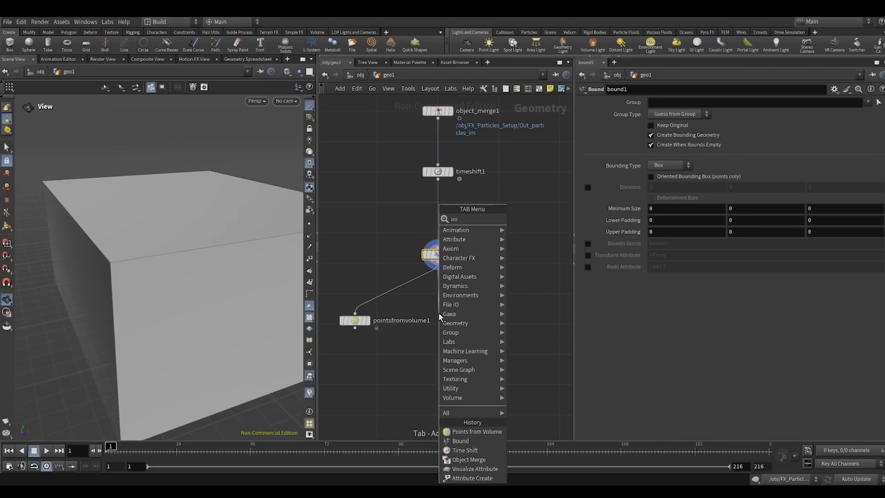
key("Return")
left_click(439, 314)
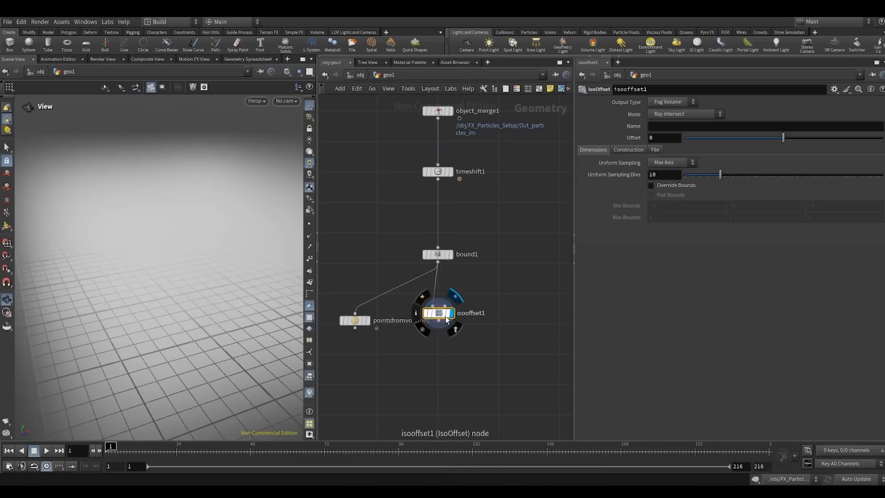
- Name the volume of isooffset1 density and set its Uniform Sampling Divs to 120
left_click(672, 126)
type("density")
key("Return")
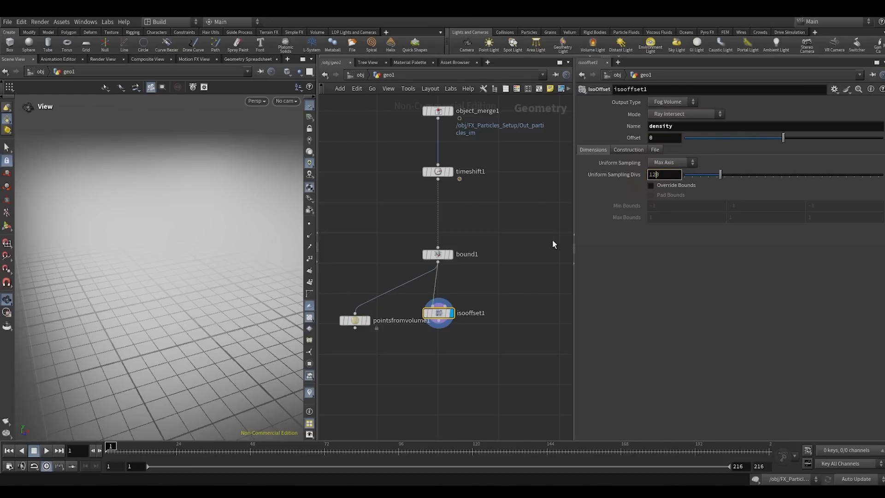
key("Return")
key("l")
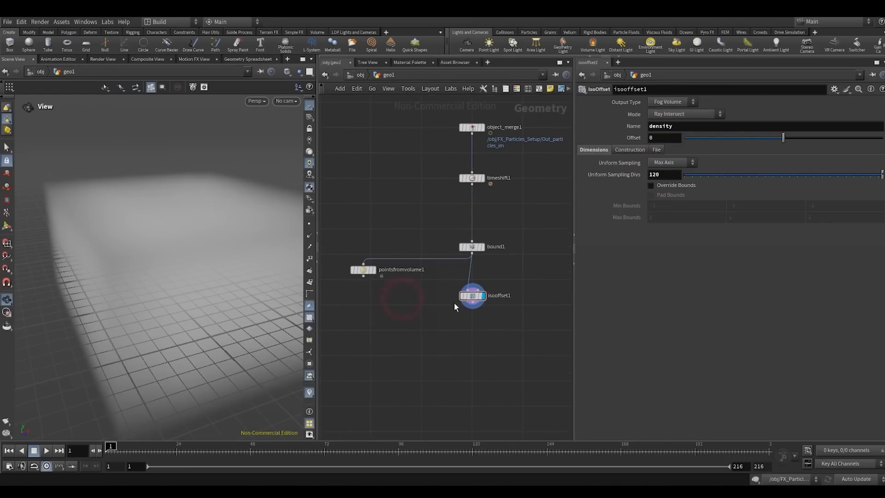
- Add a Scatter node after isooffset1, display it and inspect the scattered points
left_click_drag(469, 316, 474, 355)
left_click(593, 221)
left_click(485, 341)
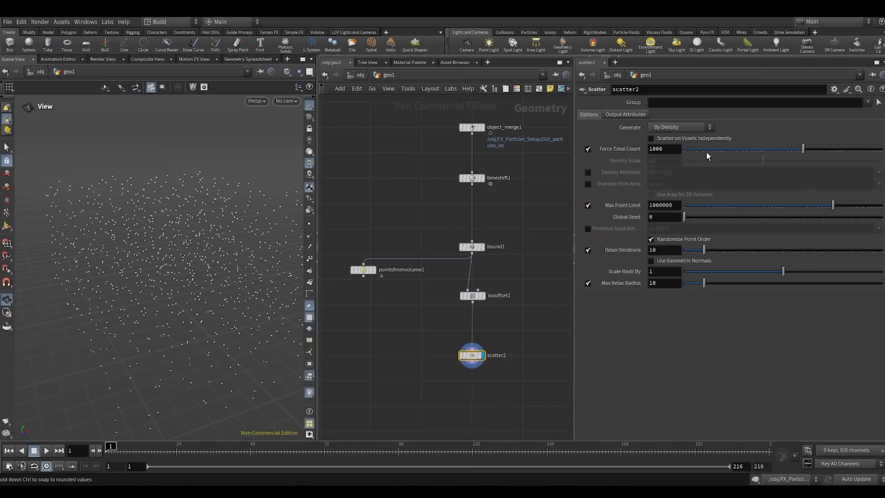
left_click_drag(230, 282, 206, 240)
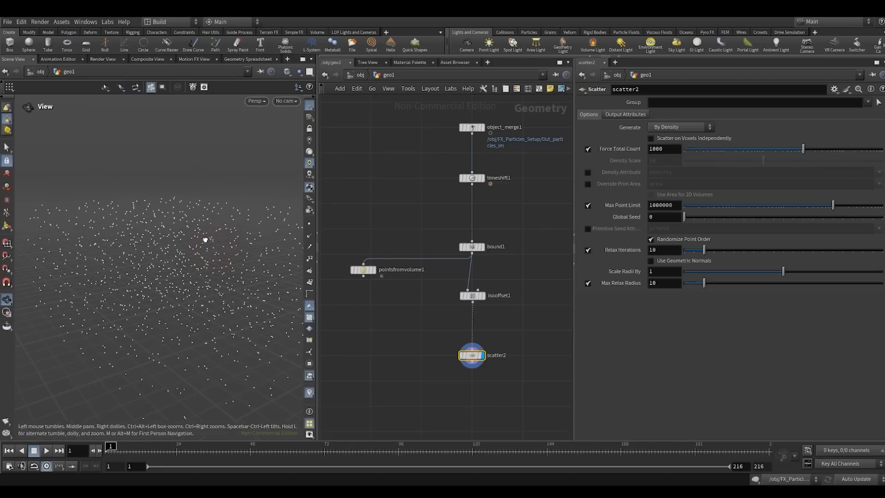
- Bypass isooffset1 so scatter2 scatters its points directly on the bounding box
left_click(473, 296)
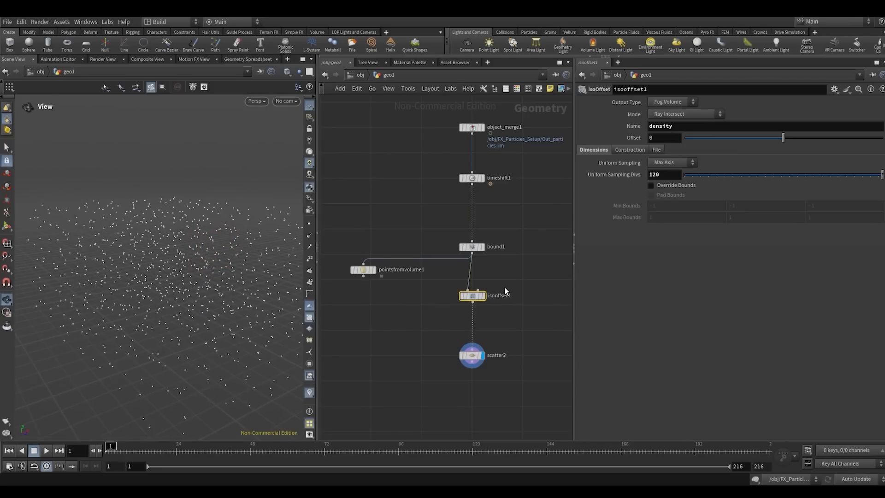
left_click(457, 298)
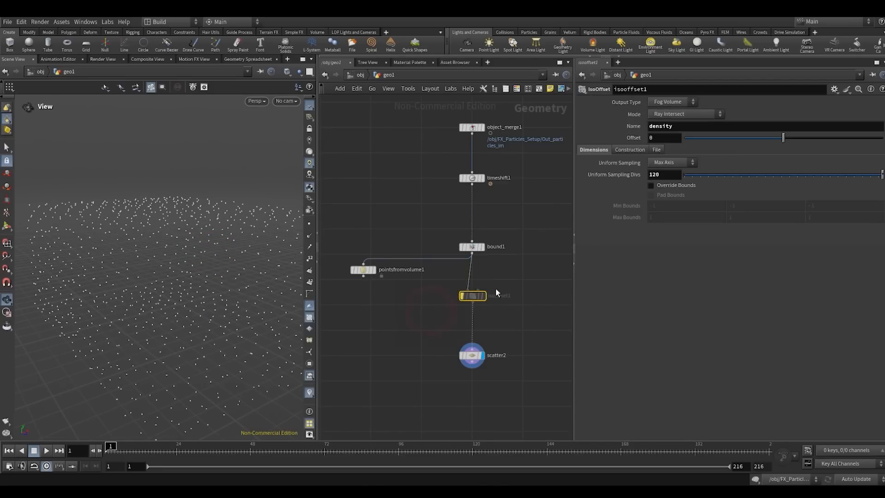
- Inspect the points scattered on the bounding box, and turn the bypass on isooffset1 back off
left_click_drag(173, 292, 196, 292)
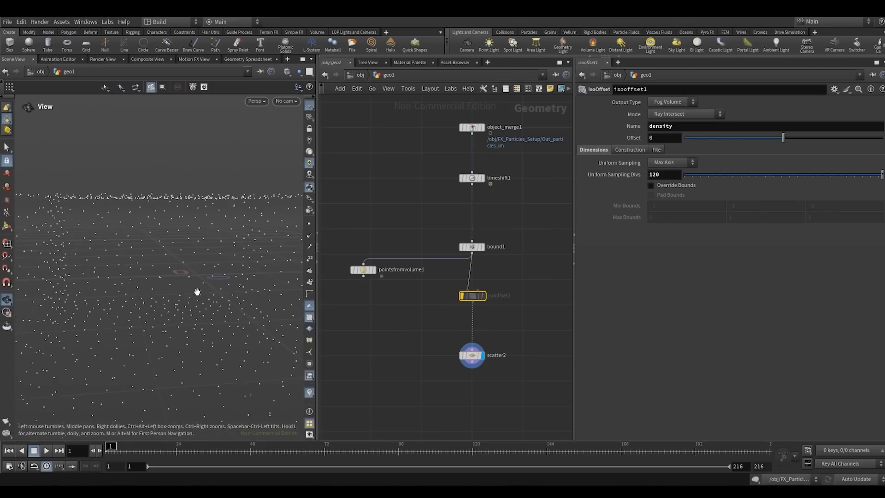
left_click_drag(129, 280, 174, 254)
left_click_drag(203, 283, 117, 214)
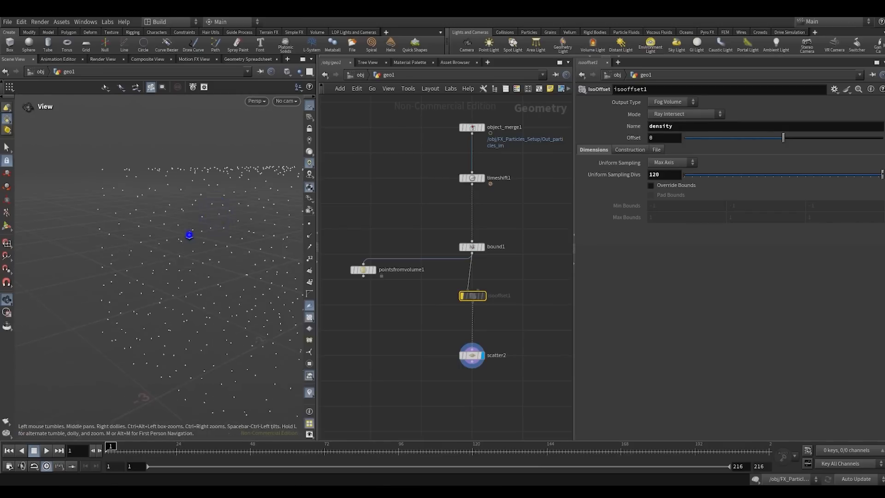
key("b")
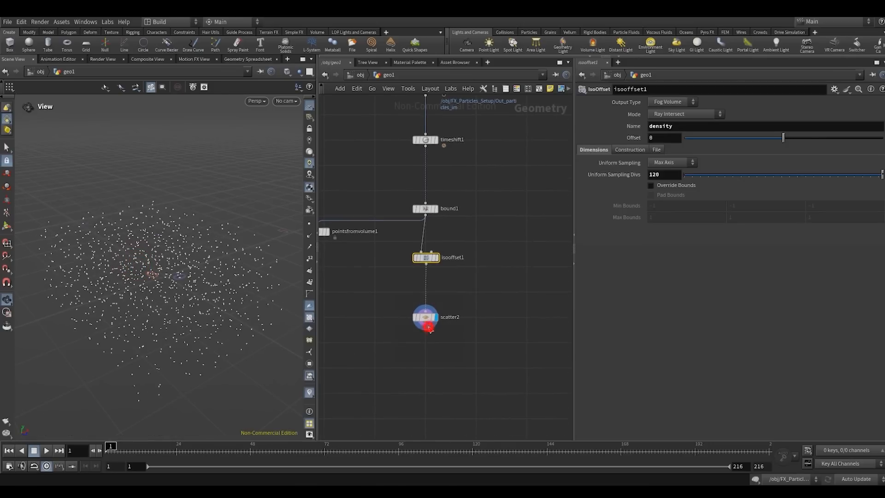
- Add an Attribute Noise Vector node after scatter2 and display it
key("Tab")
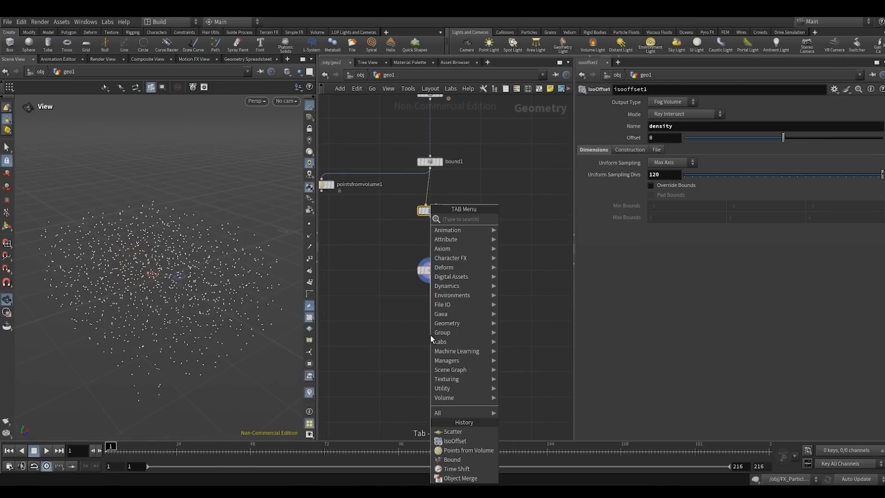
type("taveno")
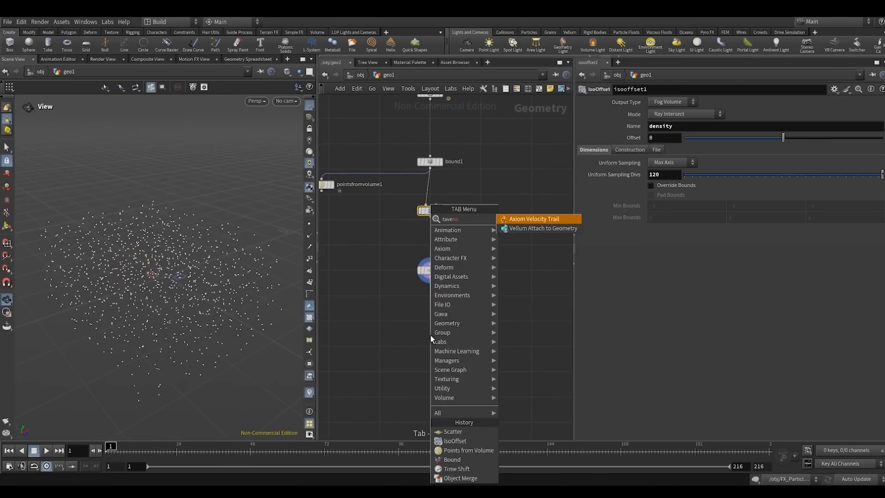
key("BackSpace")
key("BackSpace")
key("BackSpace")
key("BackSpace")
key("BackSpace")
key("BackSpace")
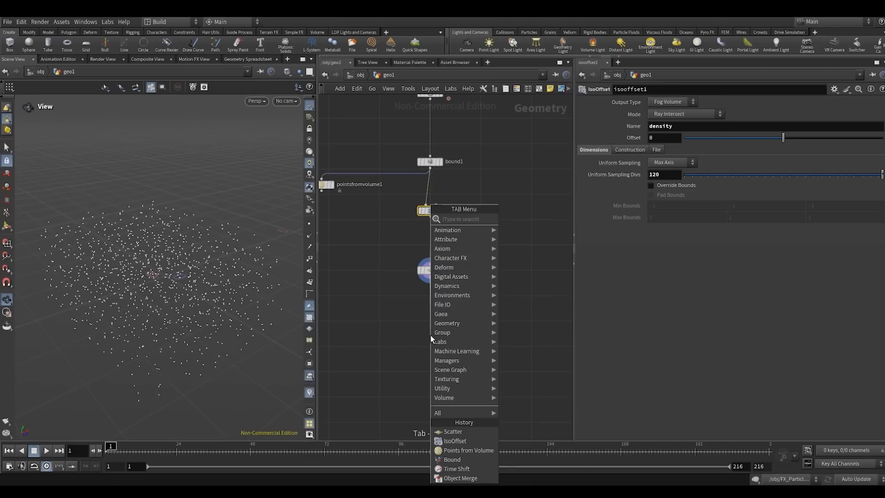
type("venoise")
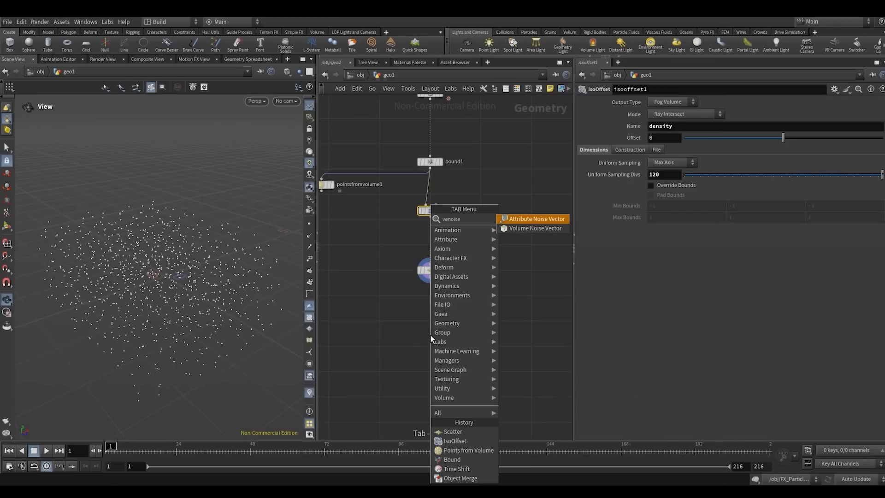
key("Return")
left_click(430, 335)
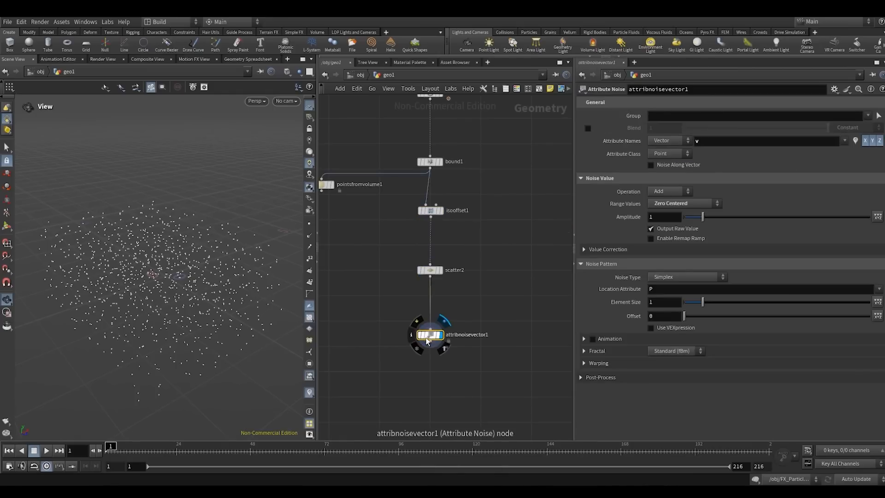
left_click_drag(430, 334, 430, 322)
- Set the attribute name of attribnoisevector1 to P so the noise displaces the scattered points
left_click(715, 141)
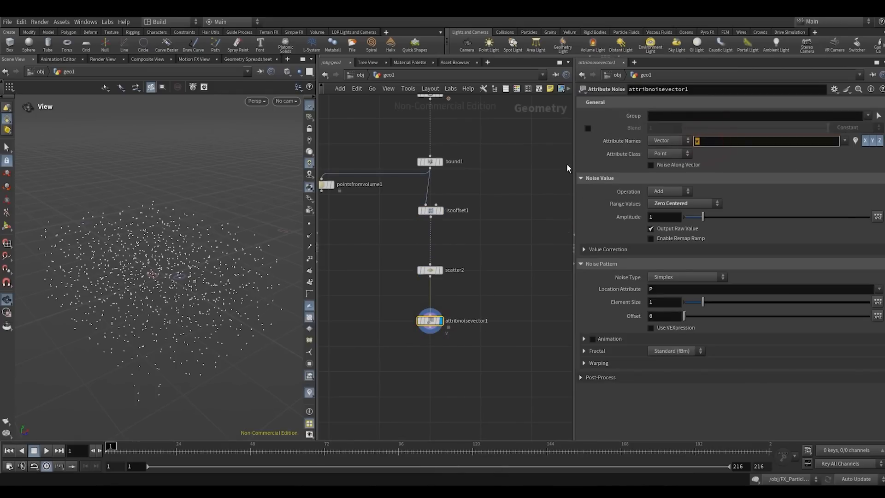
type("P")
key("Return")
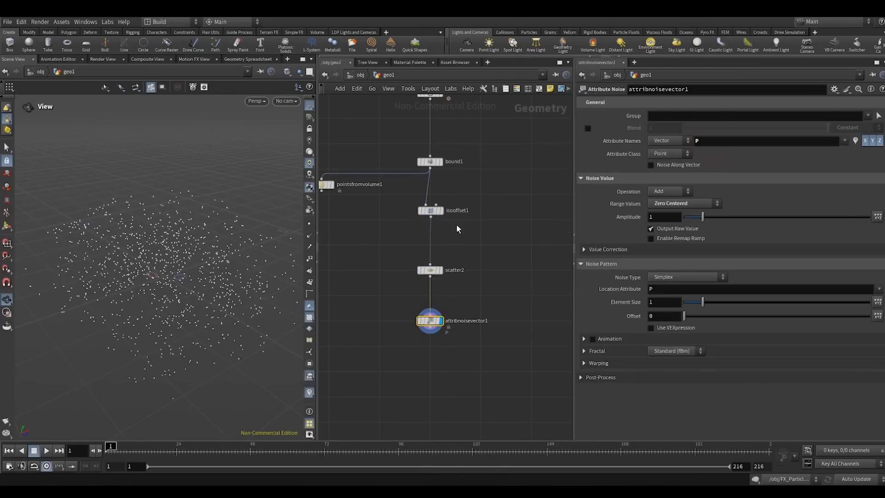
- Enable Animation on attribnoisevector1 and set its Pulse Duration to 24
scroll(202, 288, "up", 5)
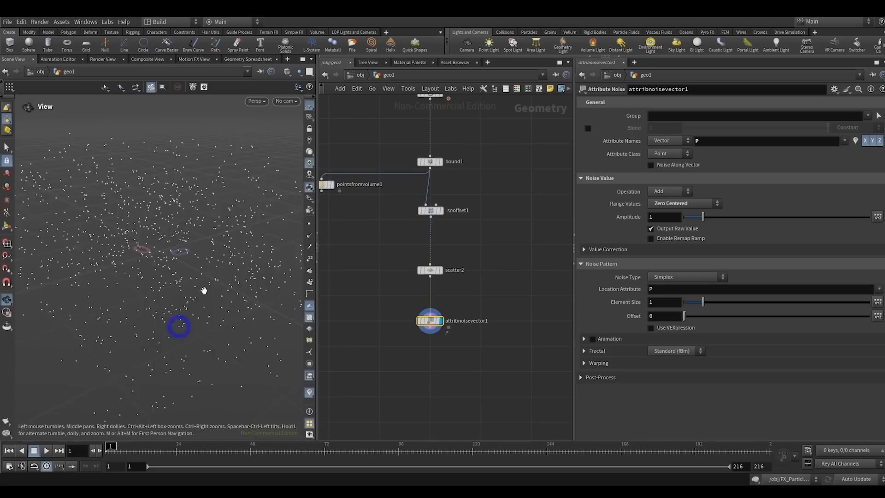
left_click(591, 340)
type("24")
left_click(430, 369)
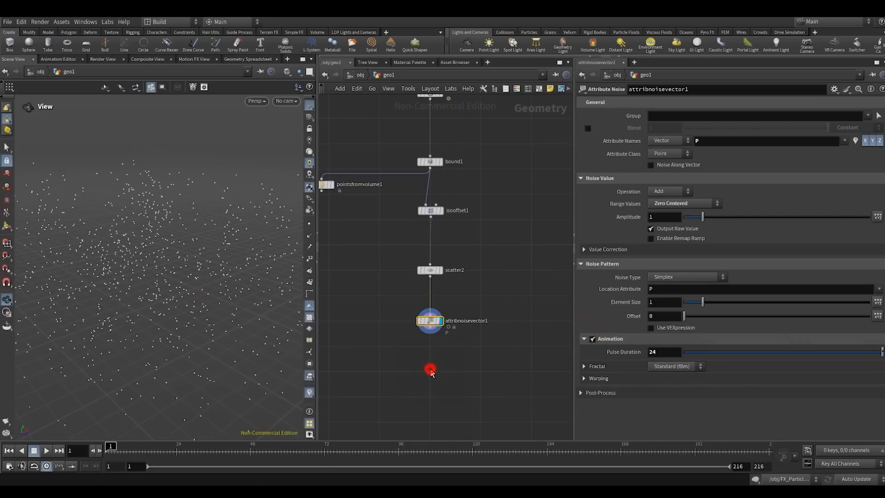
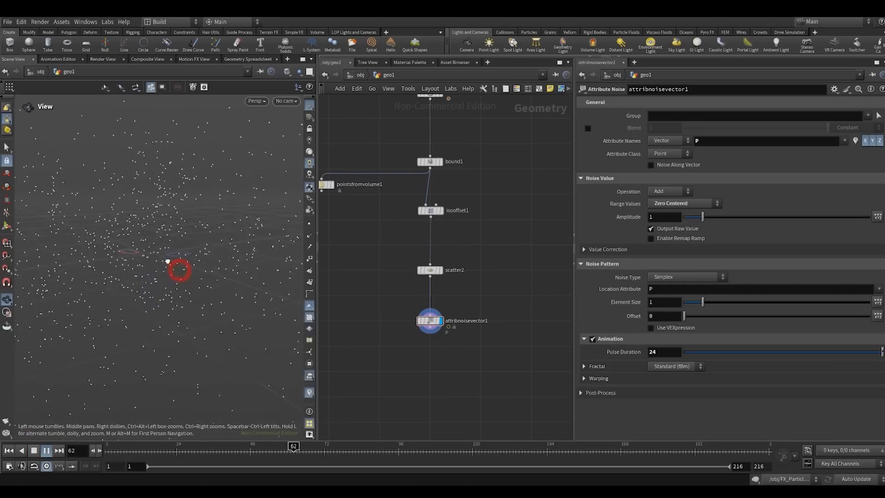
- Set the Element Size of attribnoisevector1 to 4 and its Amplitude to 0.25
double_click(663, 301)
type("4")
left_click(492, 297)
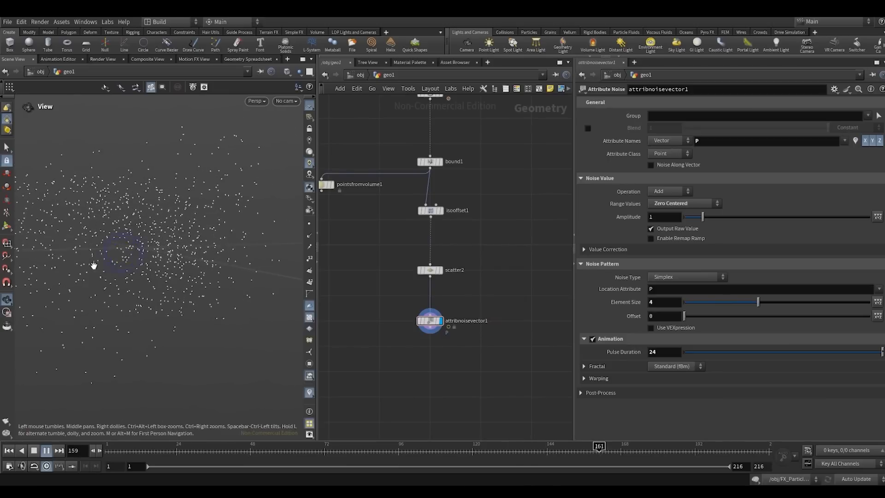
double_click(663, 217)
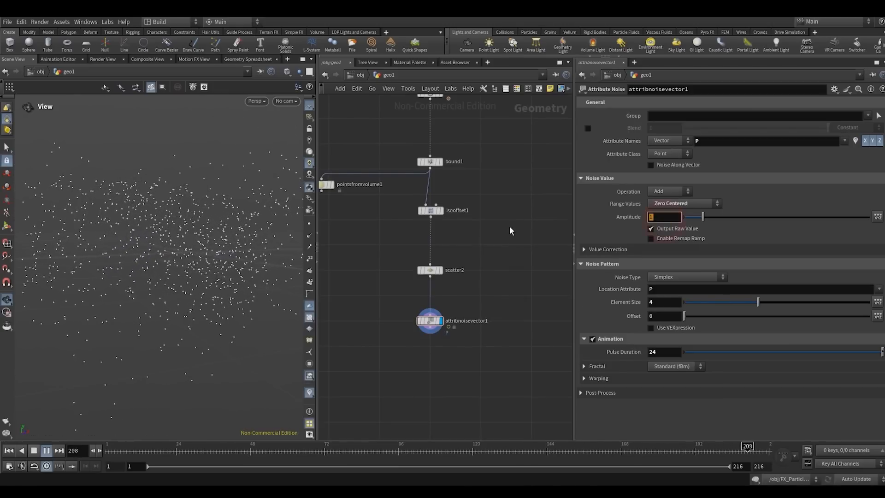
type("0.25")
key("Return")
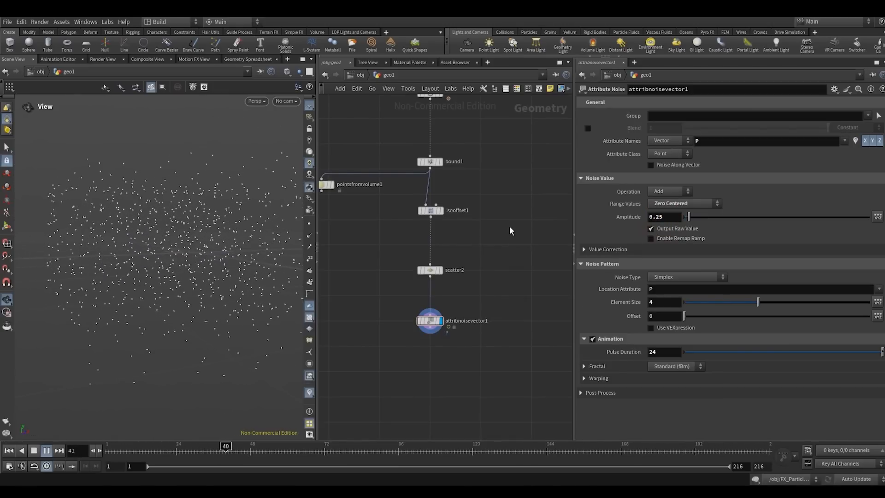
- Review the animated points through SH01_CAMERA in an enlarged viewport, and stop the playback
left_click(286, 102)
left_click(300, 143)
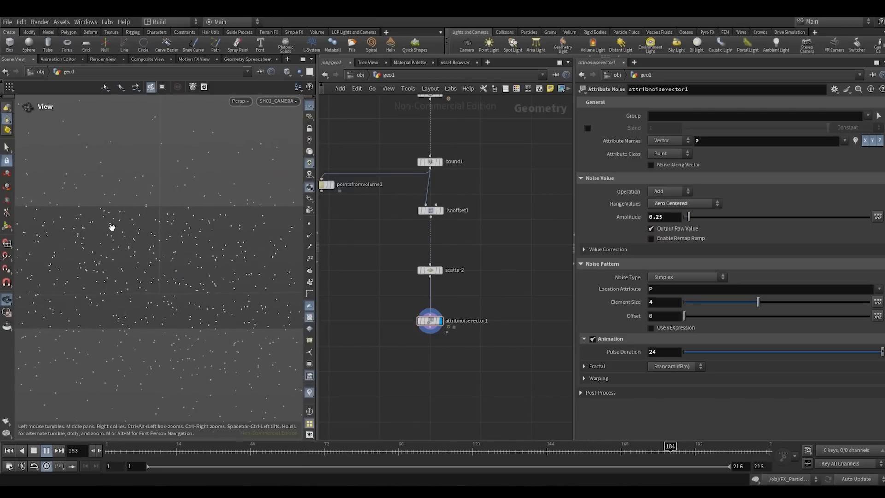
left_click(308, 108)
left_click_drag(316, 119, 451, 146)
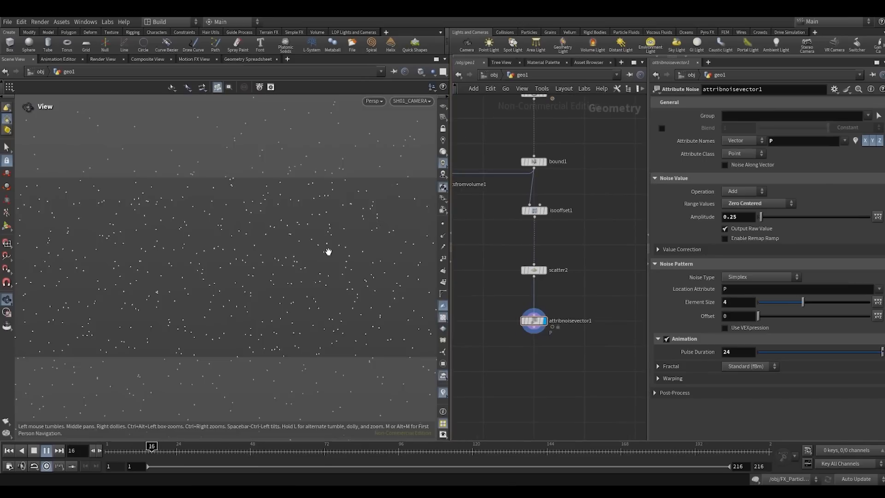
left_click(34, 450)
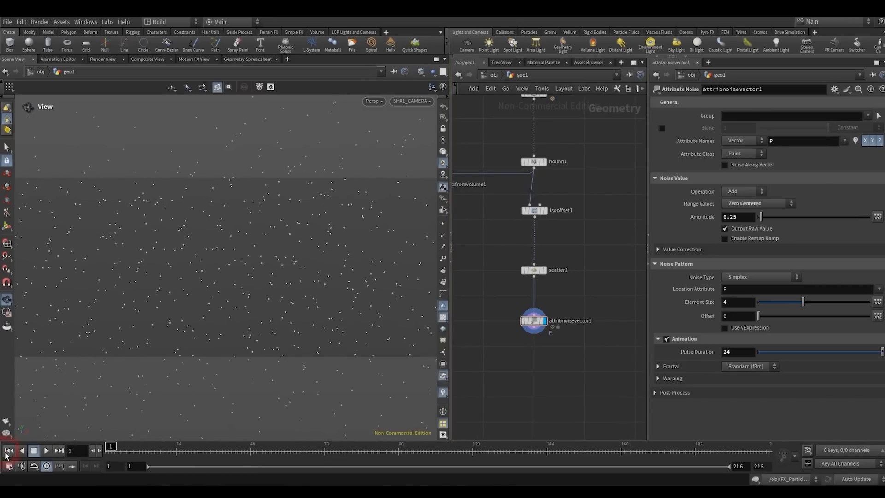
- Duplicate the attribadjustinteger1 node from the boxed test network and place the copy below attribnoisevector1
left_click_drag(449, 218, 359, 221)
scroll(514, 251, "down", 3)
middle_click_drag(521, 252, 413, 273)
scroll(485, 239, "down", 1)
scroll(445, 260, "down", 4)
scroll(516, 294, "up", 5)
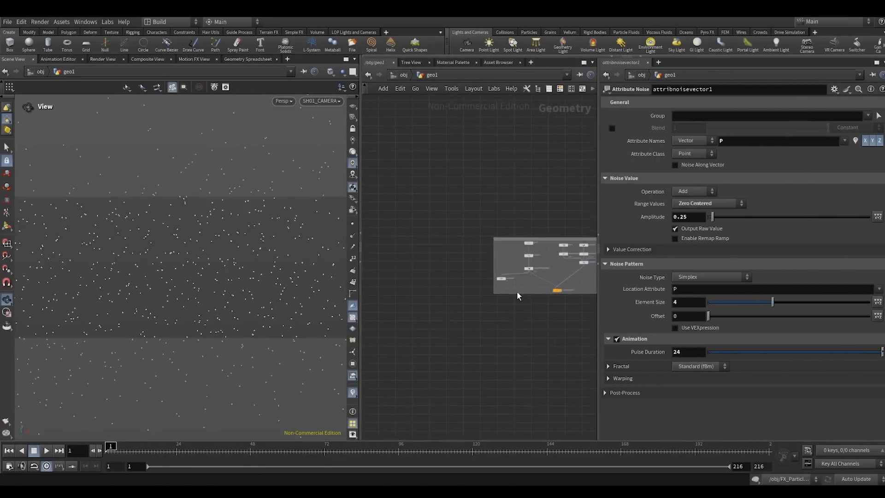
middle_click_drag(530, 281, 404, 299)
scroll(437, 310, "up", 3)
left_click_drag(439, 314, 439, 319)
scroll(446, 253, "down", 3)
middle_click_drag(446, 267, 475, 269)
scroll(474, 269, "up", 2)
left_click(428, 247)
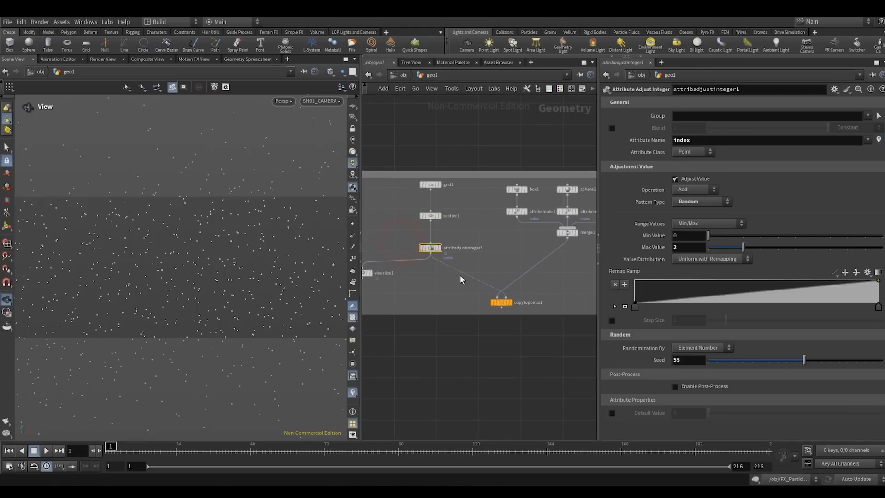
key("ctrl+c")
scroll(443, 280, "down", 5)
middle_click_drag(443, 282, 526, 251)
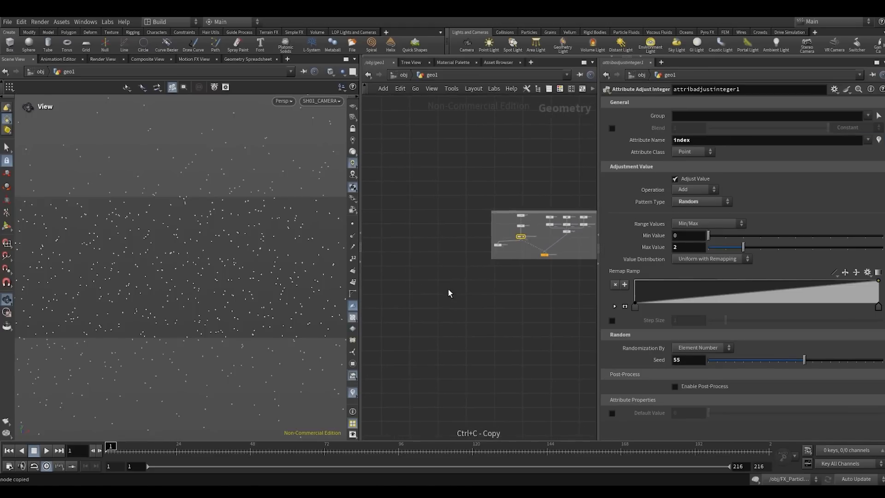
middle_click_drag(368, 290, 477, 276)
scroll(478, 273, "up", 3)
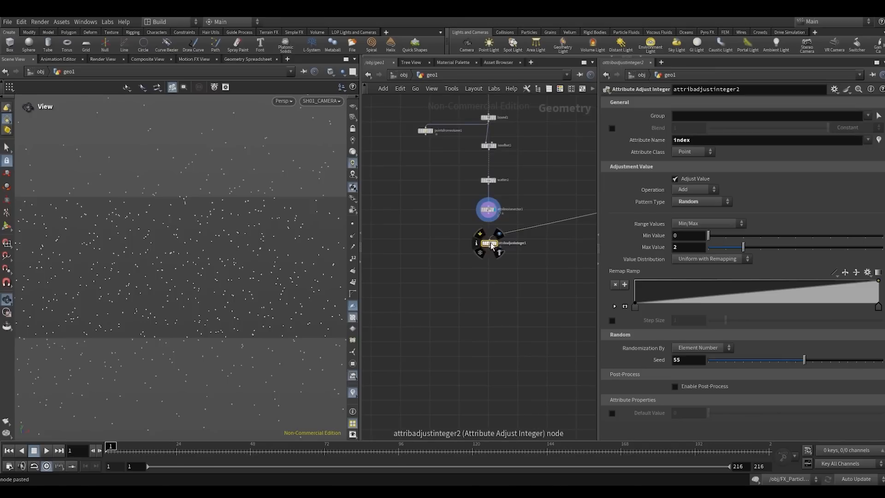
- Wire attribnoisevector1 into attribadjustinteger2 and set the display flag on the copied node
scroll(489, 241, "up", 3)
left_click(489, 237)
left_click(484, 196)
key("r")
left_click(463, 234)
- Duplicate copytopoints1 below attribadjustinteger2, wire attribadjustinteger2 in as its target points, and display the copy
scroll(516, 277, "down", 1)
middle_click_drag(517, 293, 594, 279)
scroll(454, 289, "down", 6)
left_click(519, 251)
key("ctrl+c")
middle_click_drag(412, 304, 562, 298)
scroll(499, 277, "up", 3)
key("ctrl+v")
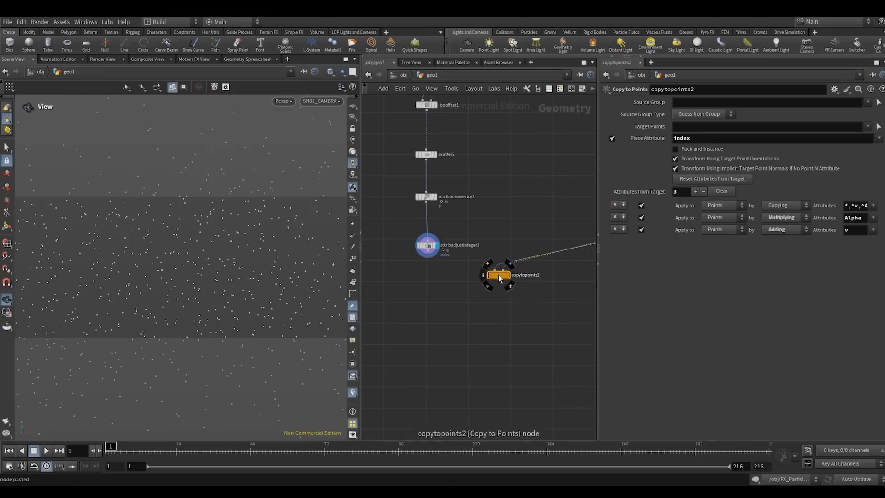
left_click_drag(502, 267, 502, 291)
left_click(419, 260)
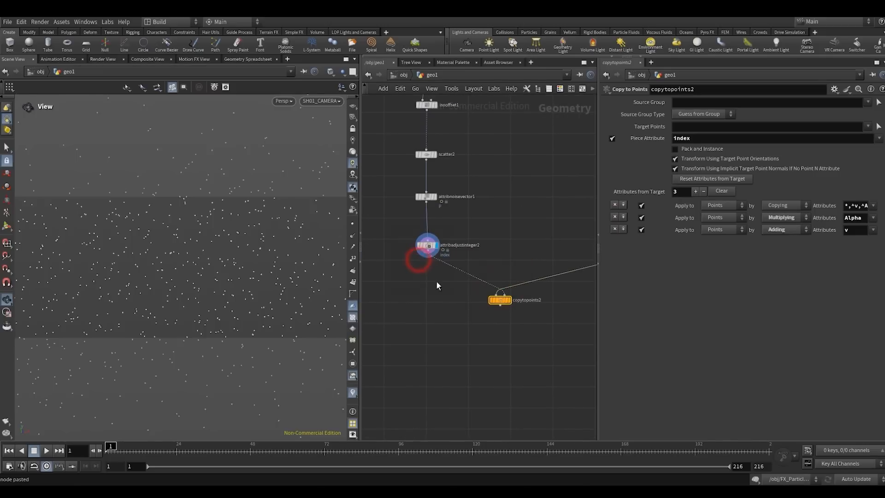
left_click_drag(534, 251, 531, 246)
key("r")
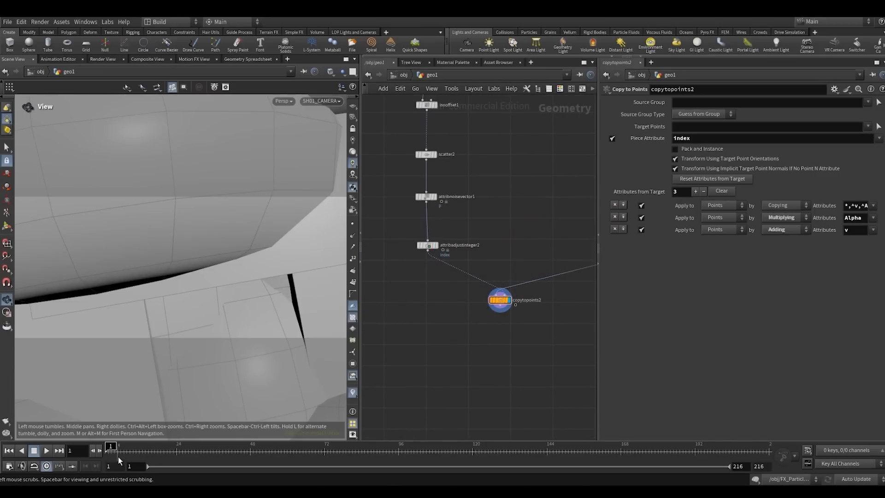
- Frame the copied geometry outside the camera view and play the animation briefly to check it
scroll(515, 263, "down", 3)
scroll(462, 264, "up", 3)
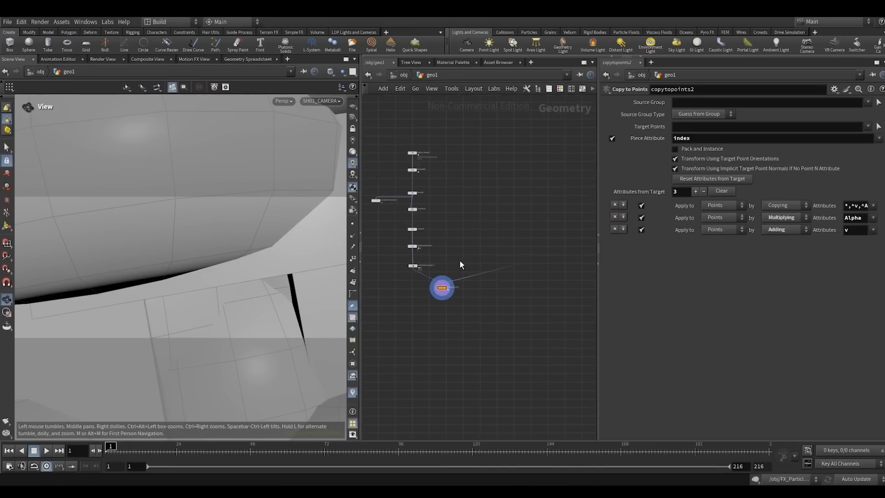
left_click_drag(240, 278, 212, 268)
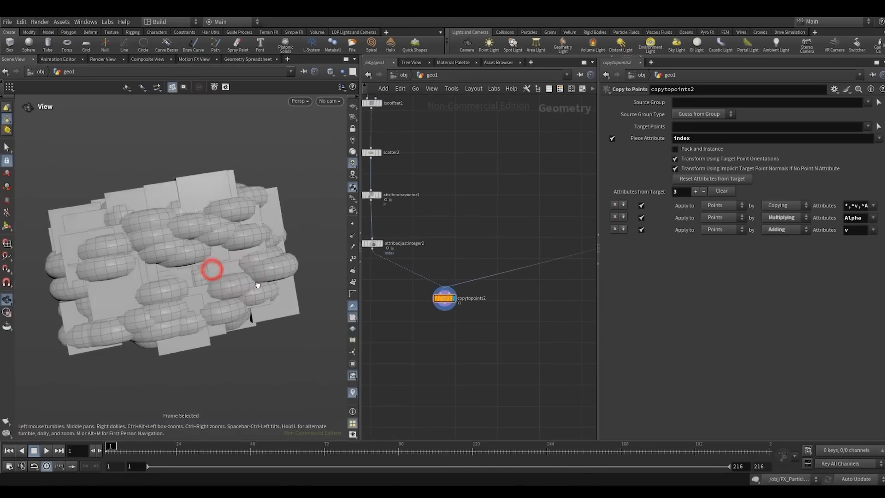
key("f")
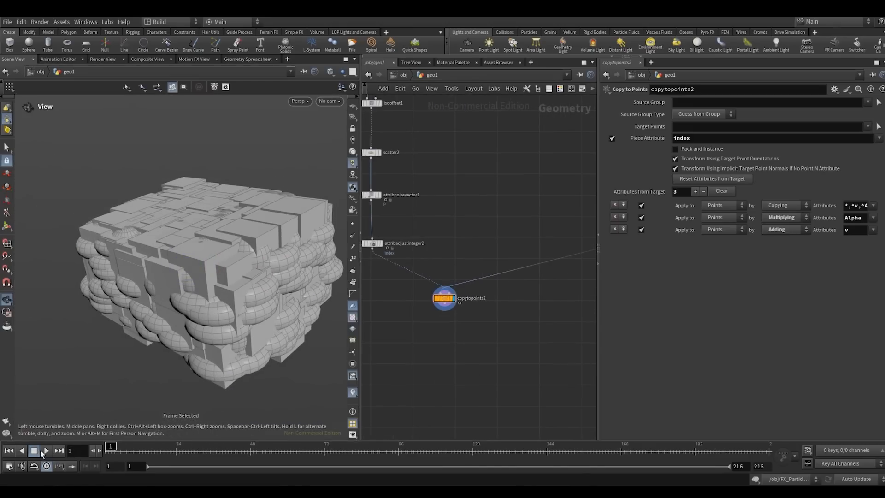
left_click(46, 451)
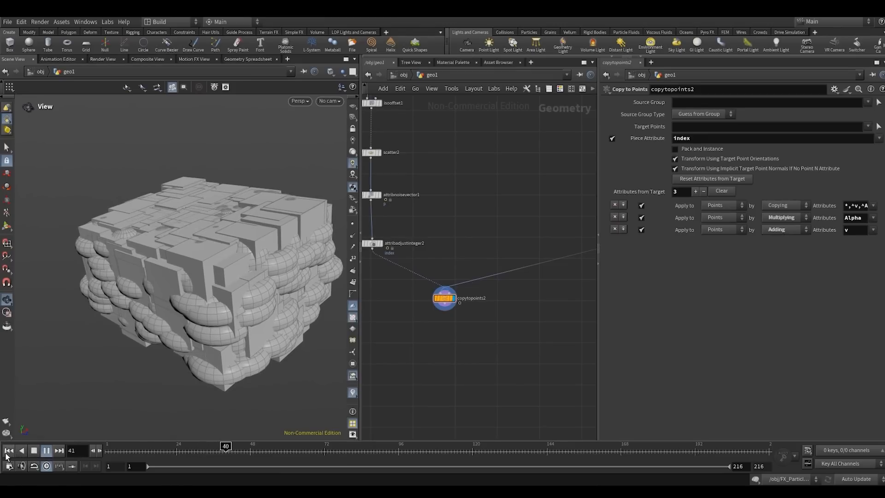
left_click(34, 450)
- Move copytopoints2 away to make room and insert an Attribute Adjust Float node between attribadjustinteger2 and copytopoints2
left_click(441, 302)
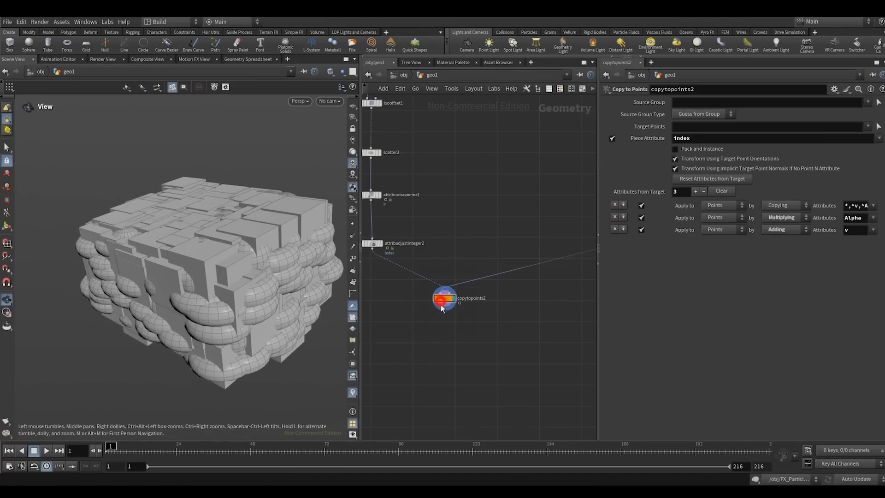
left_click_drag(441, 306, 458, 343)
middle_click_drag(413, 323, 469, 337)
left_click_drag(426, 258, 424, 259)
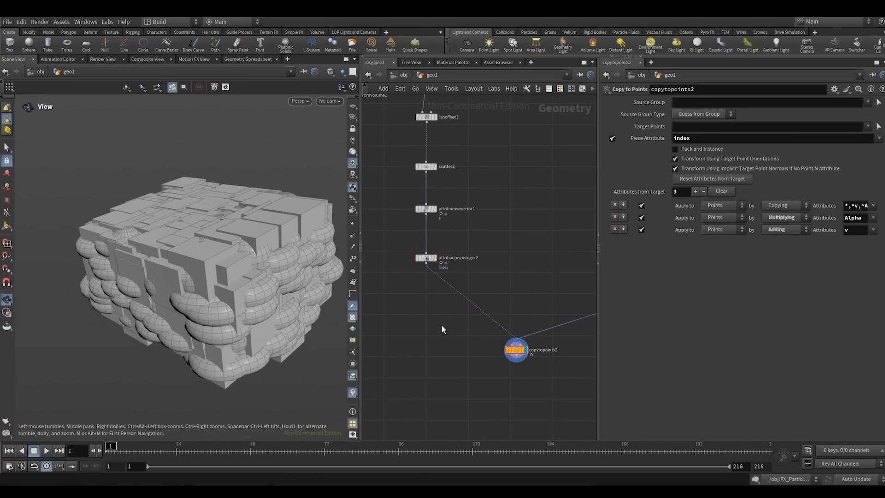
middle_click_drag(470, 327, 460, 345)
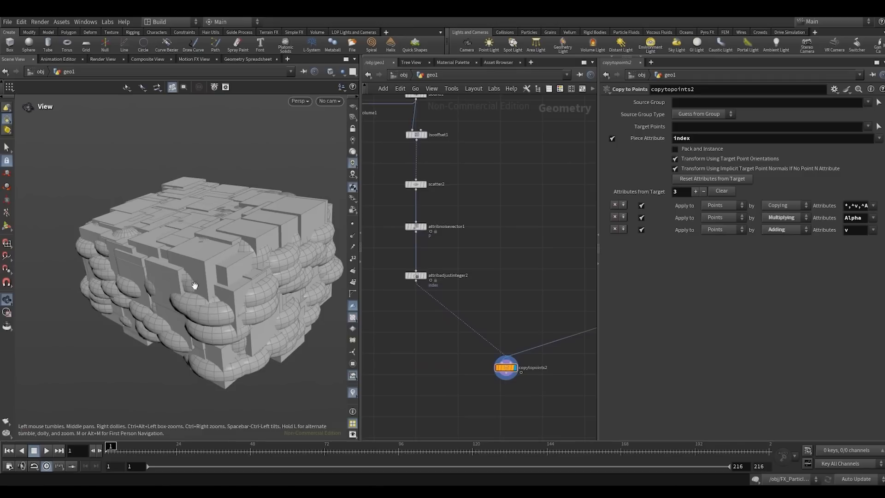
key("Tab")
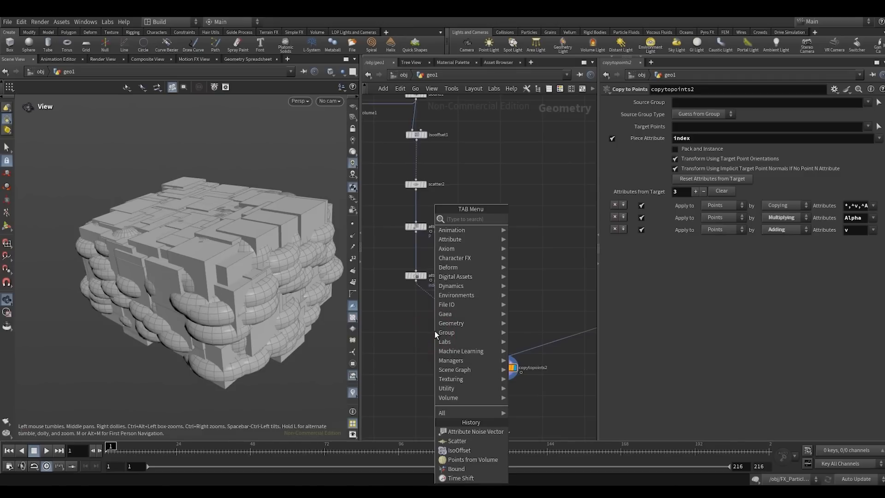
type("ataf")
left_click(547, 219)
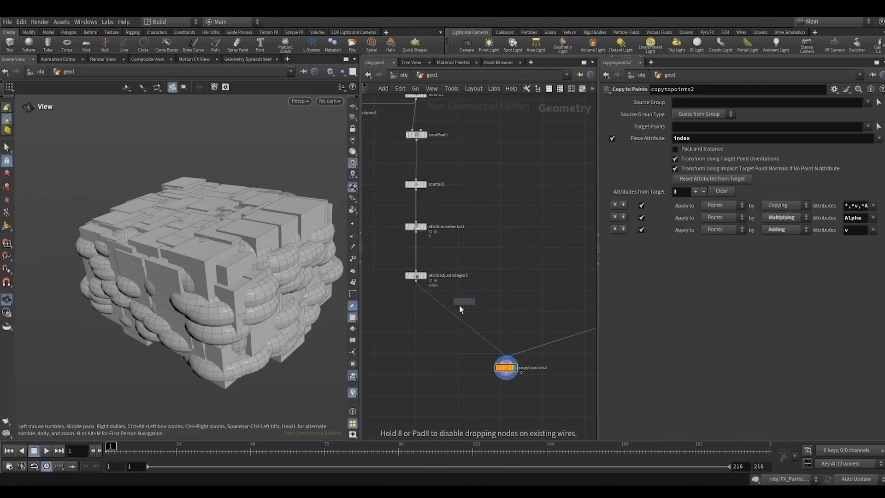
left_click(450, 312)
left_click(427, 318)
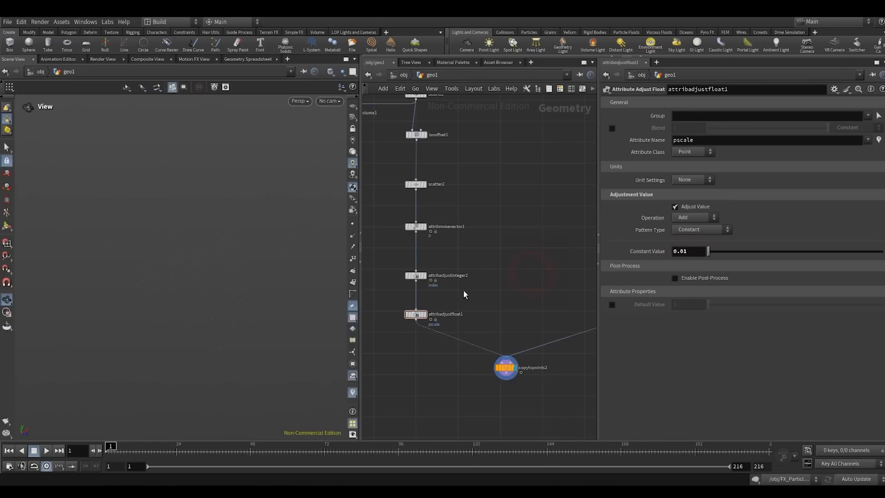
- Set the Constant Value of attribadjustfloat1 to 0.05 for the pscale attribute
left_click(685, 251)
type("0.05")
left_click(518, 254)
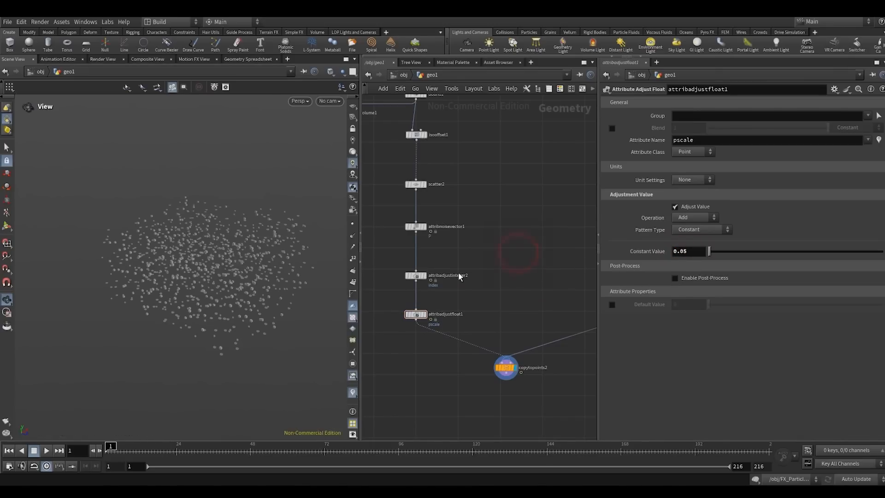
- Look at the scaled instances through SH01_CAMERA and play the animation
left_click(330, 101)
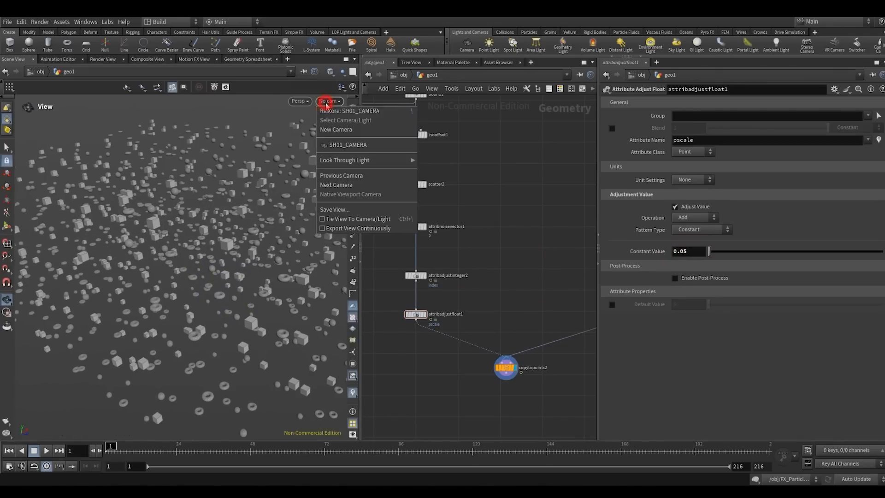
left_click(355, 143)
left_click(46, 451)
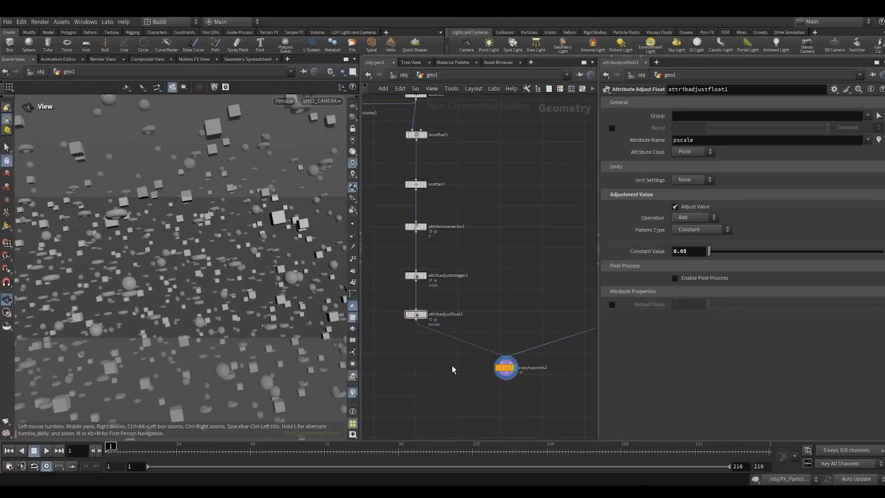
- Space out the nodes and insert a second Attribute Adjust Float between attribadjustfloat1 and copytopoints2
middle_click_drag(491, 378, 472, 327)
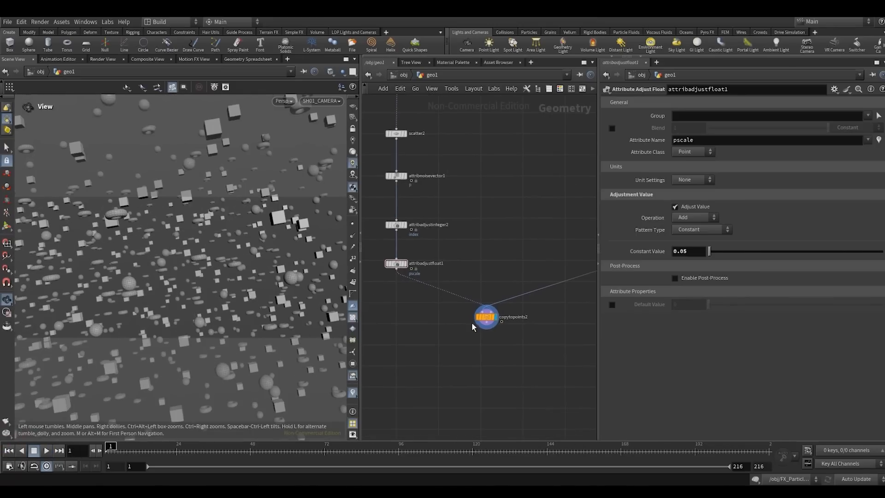
left_click_drag(487, 323, 491, 361)
middle_click_drag(399, 323, 442, 315)
left_click_drag(423, 289, 438, 252)
left_click(437, 291)
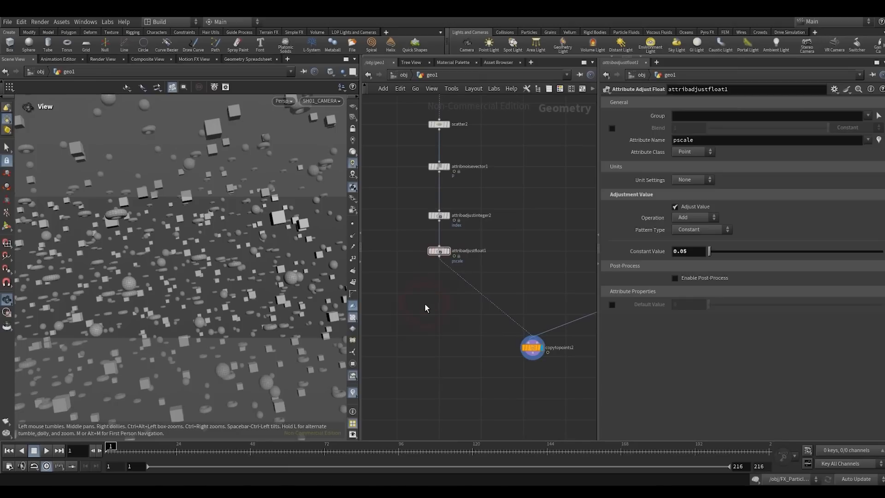
key("Tab")
type("ataf")
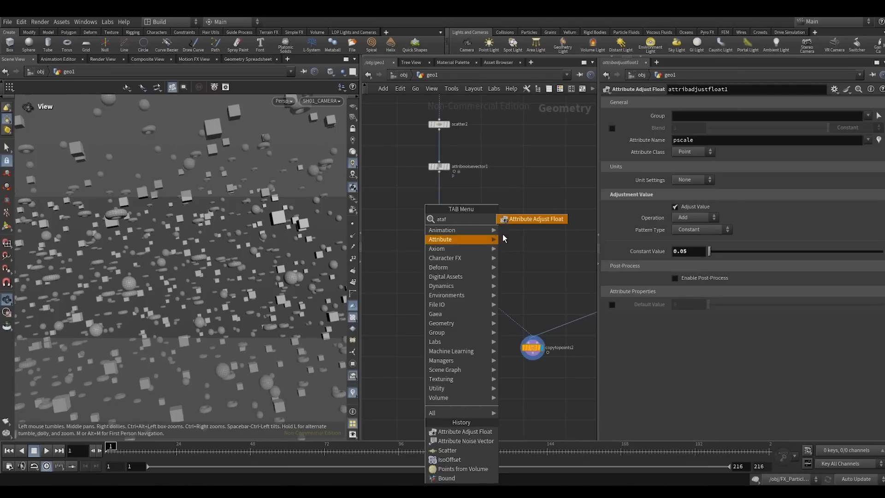
left_click(529, 221)
left_click(500, 267)
left_click_drag(500, 267, 440, 291)
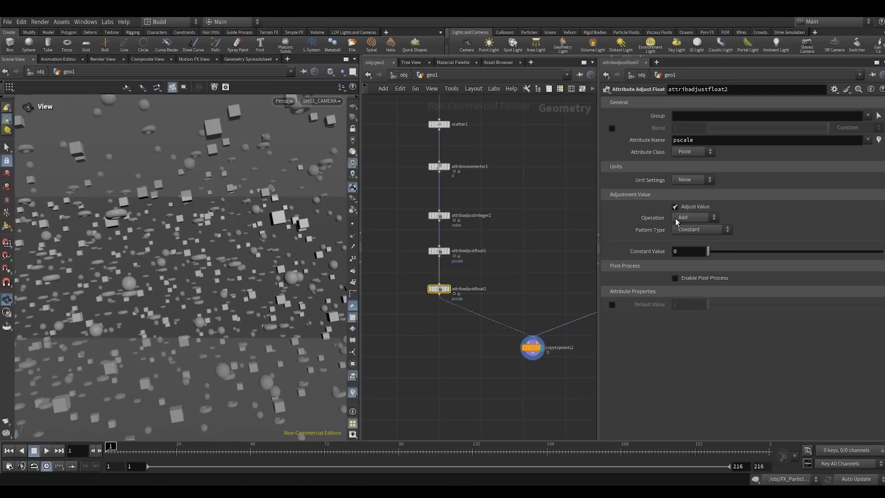
- Set the Operation of attribadjustfloat2 to Multiply and its Pattern Type to Random
left_click(685, 218)
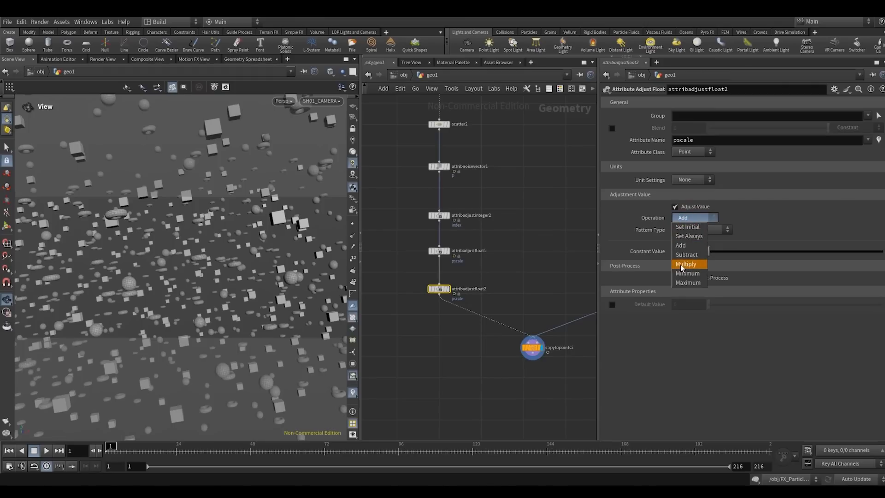
left_click(682, 265)
left_click(688, 232)
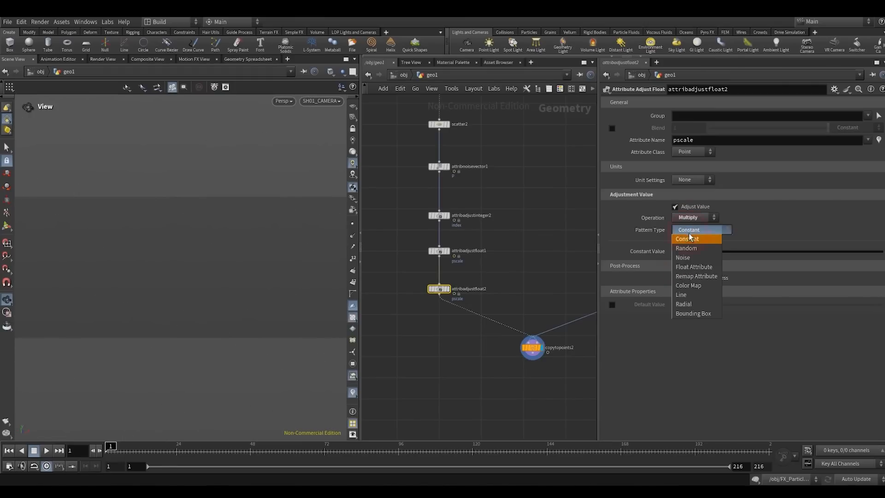
left_click(686, 247)
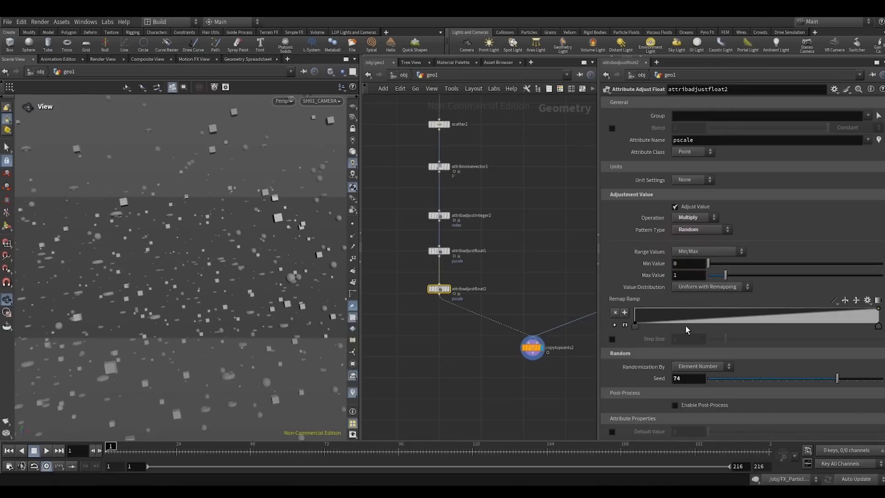
- Set the Min Value of attribadjustfloat2 to 0.25 and its Seed to 54, and play the animation to check the size variation
type("25")
key("Return")
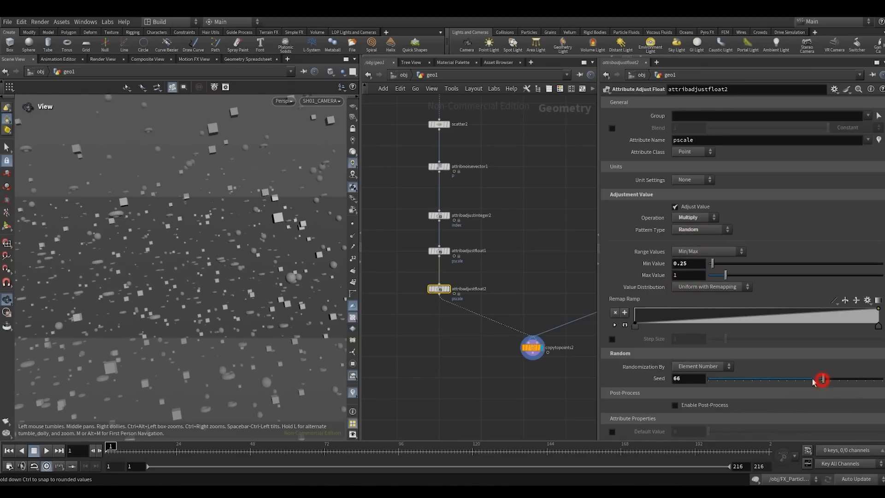
mouse_move(813, 382)
left_mouse_down()
mouse_move(737, 379)
mouse_move(802, 379)
left_mouse_up()
left_click(45, 451)
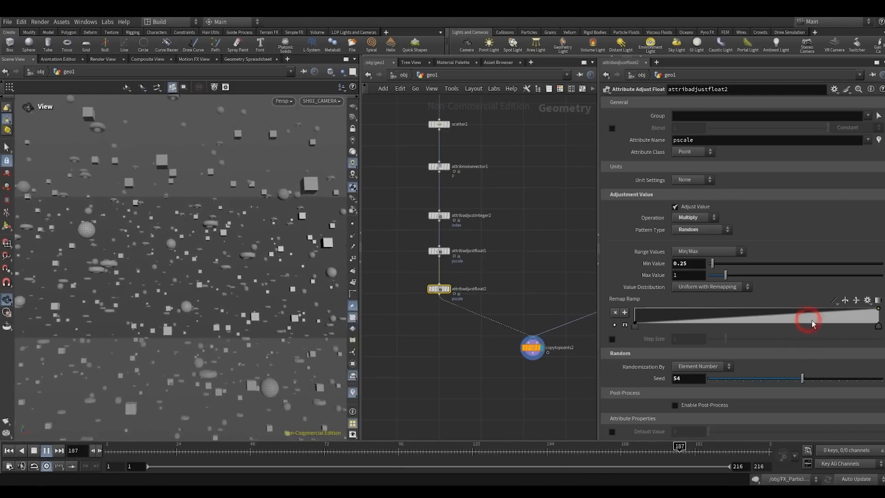
- Pull the Remap Ramp of attribadjustfloat2 down near its high end, set attribadjustfloat1's Constant Value to 0.06, and return to frame 1
left_click_drag(807, 318, 814, 324)
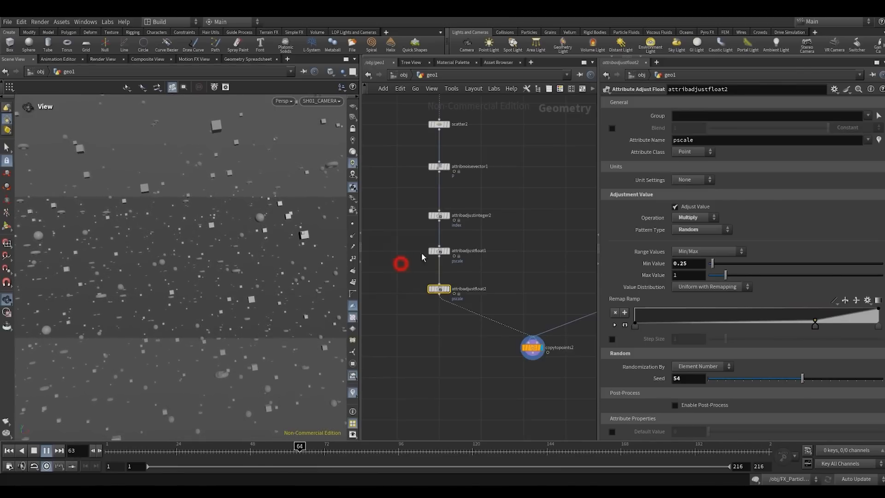
left_click(439, 252)
left_click(405, 261)
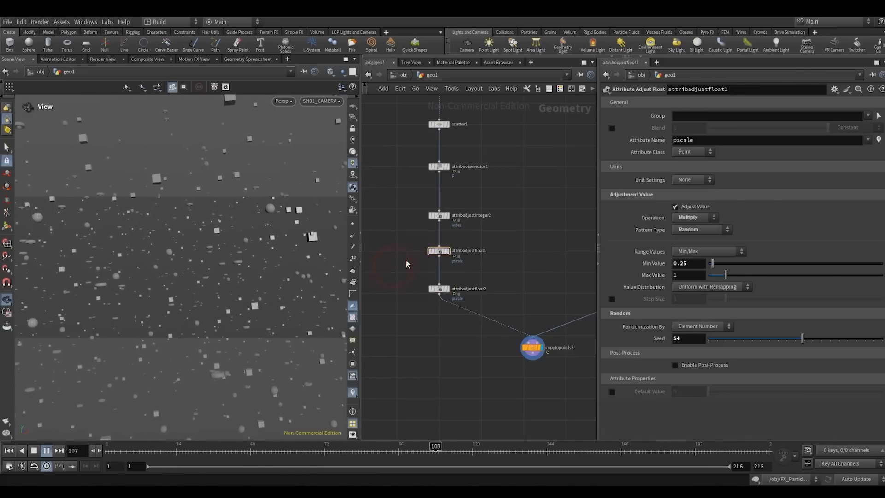
left_click(33, 448)
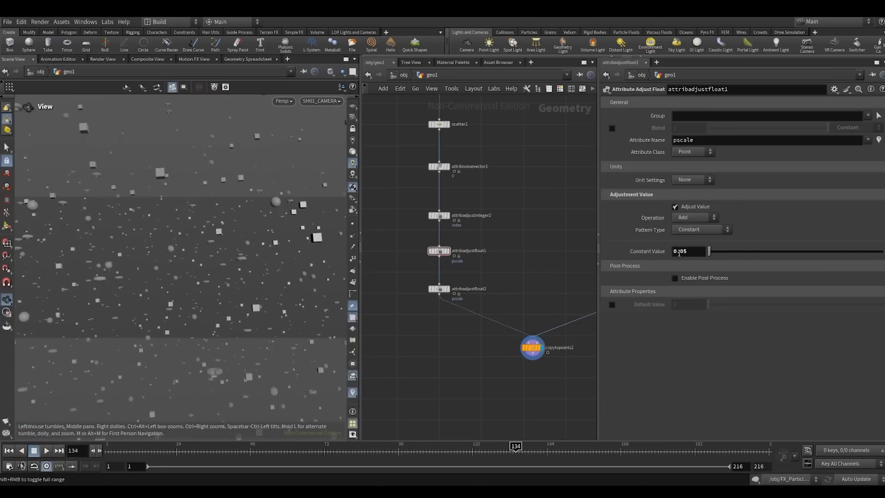
left_click_drag(142, 451, 3, 449)
- Examine the scaled instances from a free perspective view, up close and as a whole
left_click_drag(166, 258, 178, 258)
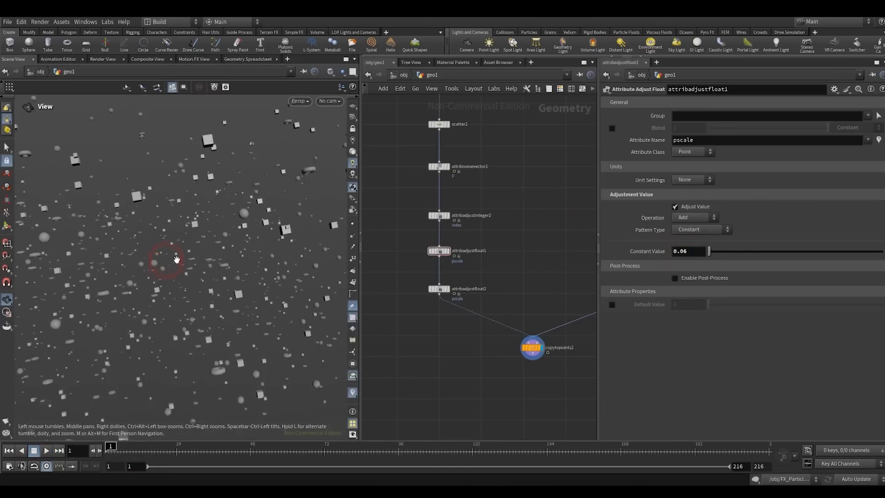
key("f")
right_click_drag(178, 258, 247, 313)
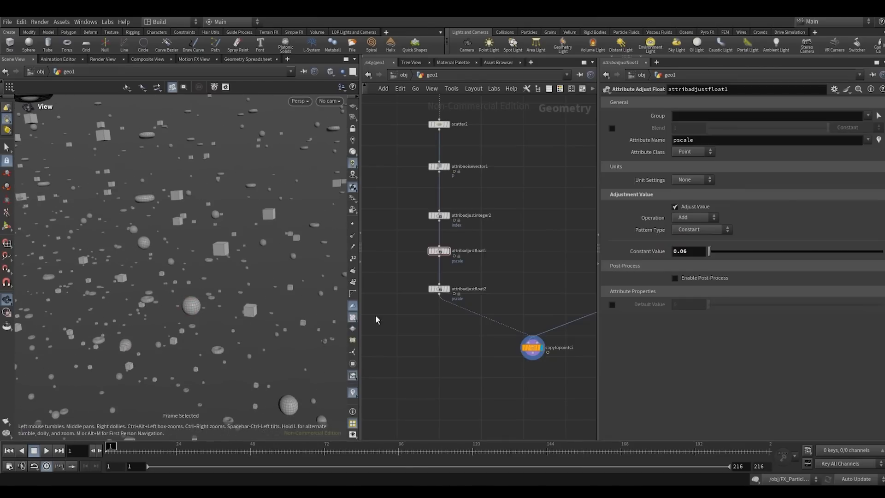
left_click_drag(180, 300, 239, 295)
scroll(470, 286, "down", 2)
middle_click_drag(470, 286, 422, 328)
scroll(505, 286, "down", 3)
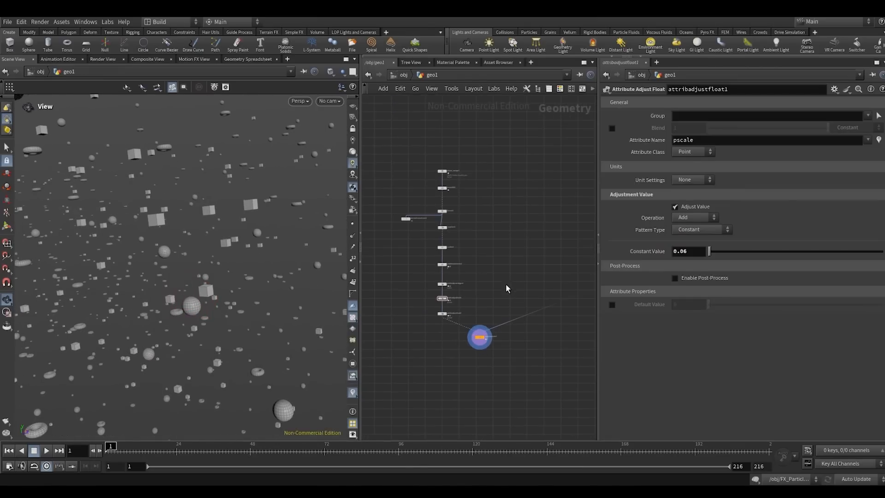
left_click(229, 304)
key("h")
right_click_drag(186, 292, 174, 261)
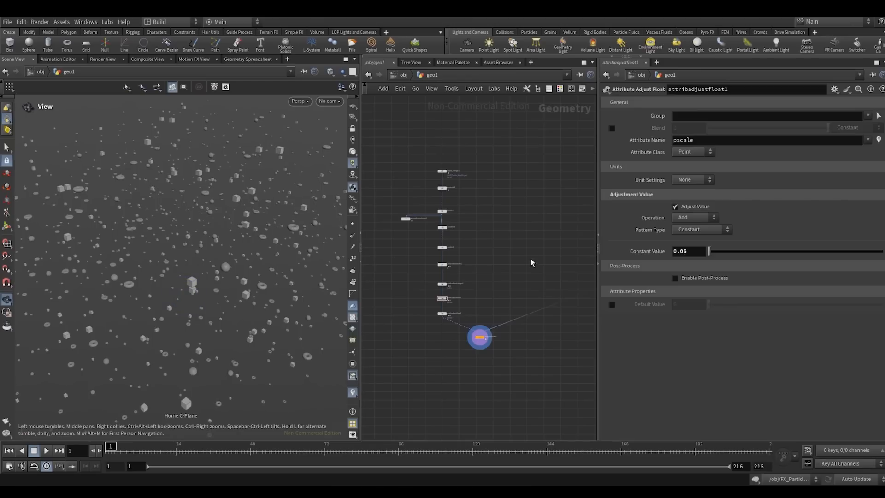
- Add a Sphere (Polygons) node in an empty area of the geo1 network and display it
middle_click_drag(530, 262, 463, 286)
key("Tab")
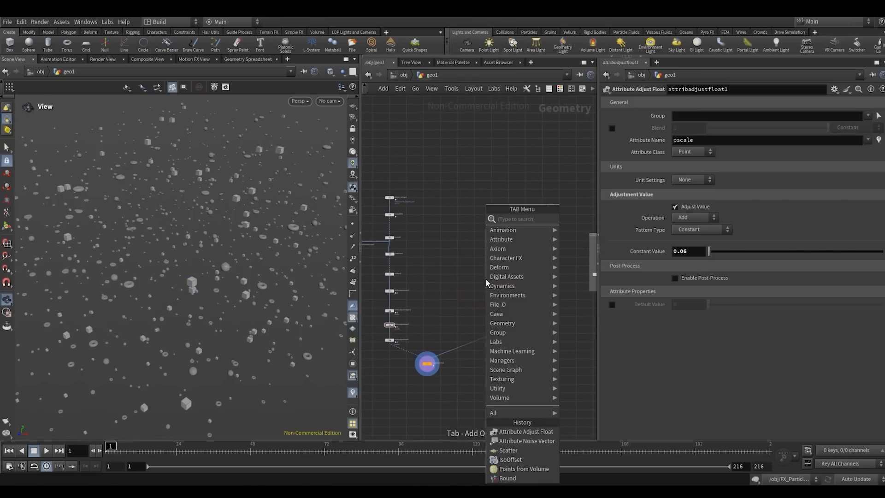
type("sph")
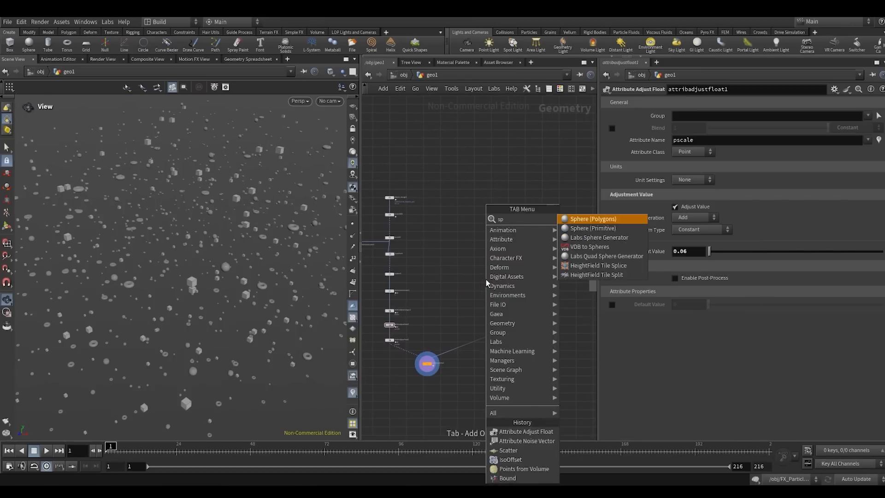
key("Return")
left_click(486, 279)
key("f")
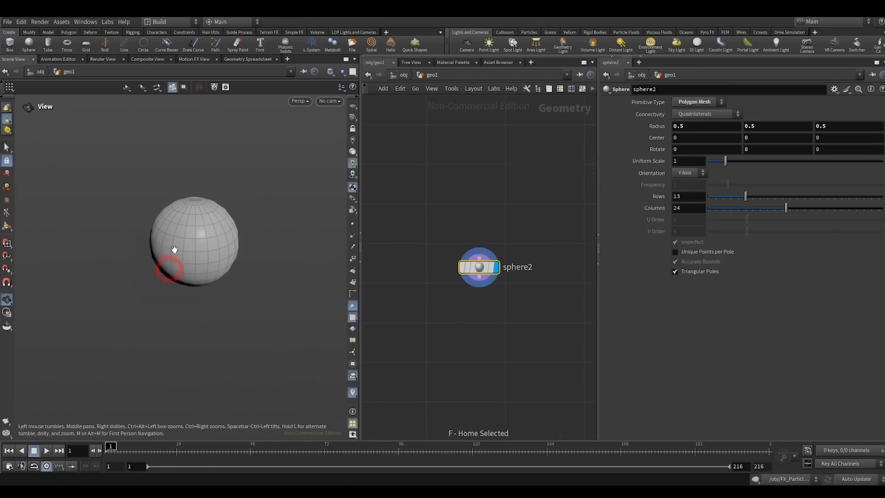
- Show the reference grid and set sphere2's Primitive Type to Polygon with a Frequency of 10
left_click(352, 105)
left_click(722, 101)
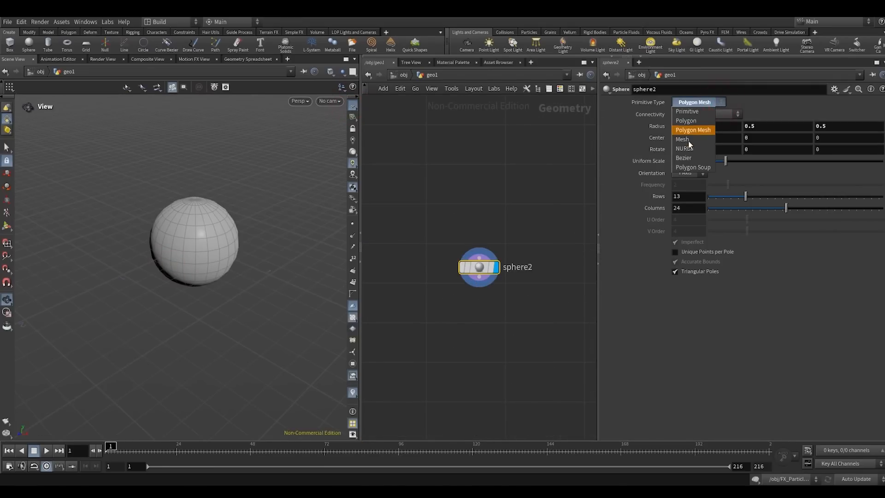
left_click(687, 122)
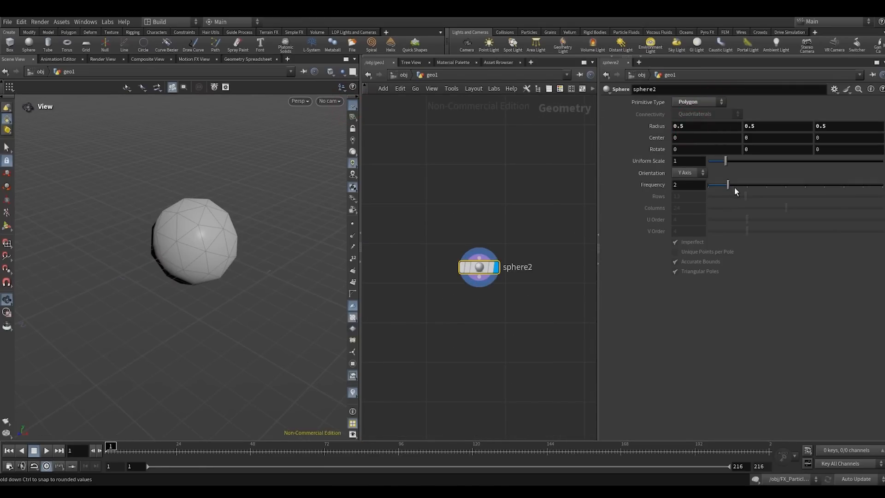
left_click_drag(733, 187, 882, 185)
right_click_drag(187, 253, 229, 199)
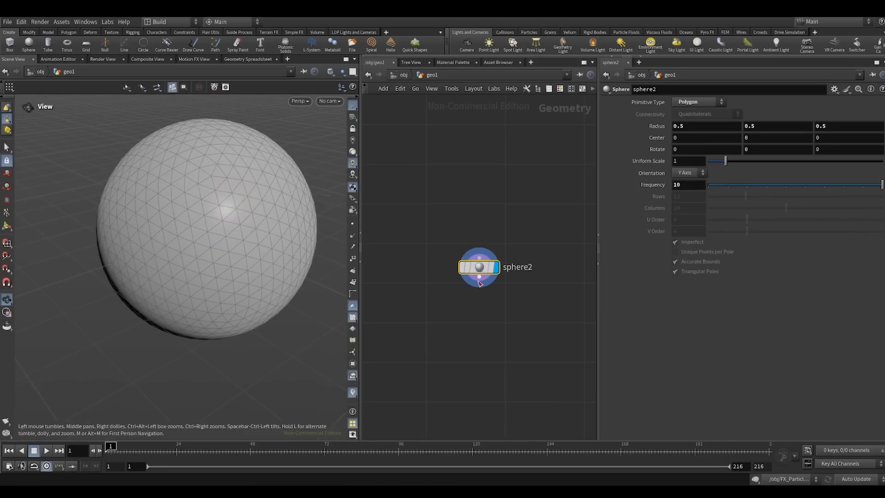
- Connect an RBD Material Fracture node to sphere2's output and display it
key("Tab")
type("r")
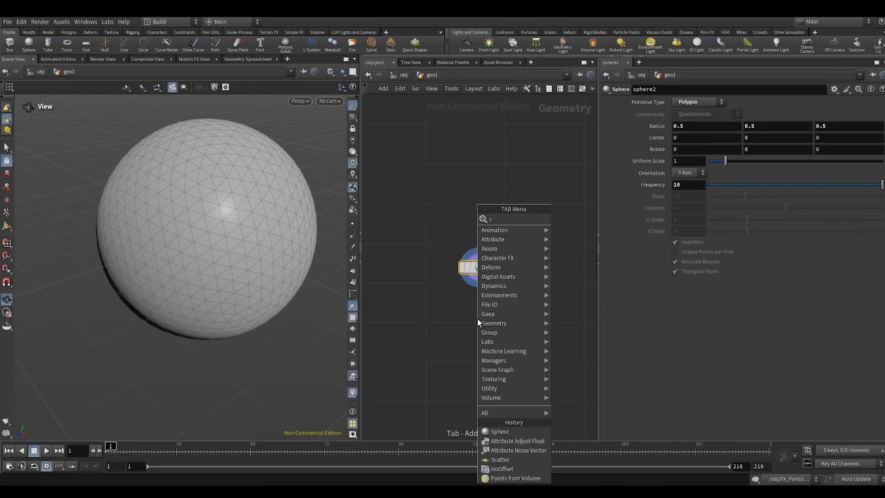
type("bdm")
key("Down")
key("Return")
left_click(478, 322)
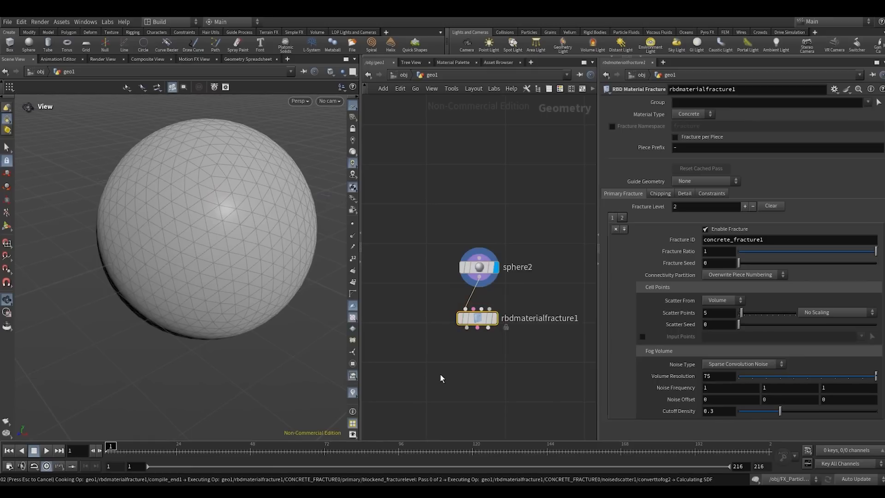
middle_click_drag(451, 346, 491, 294)
- Connect an Exploded View node to the first output of rbdmaterialfracture1 and inspect the separated pieces
left_click(500, 279)
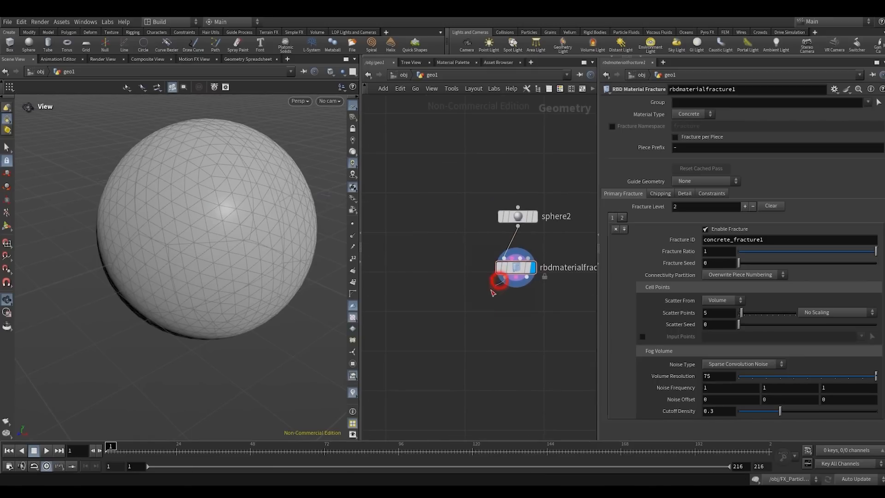
key("Tab")
type("ex")
key("Return")
left_click(436, 331)
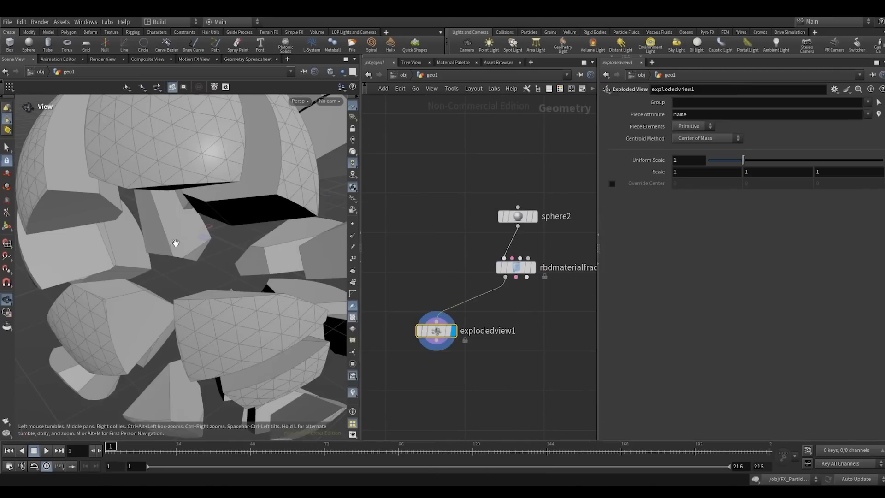
right_click_drag(174, 242, 108, 251)
left_click_drag(143, 236, 173, 260)
- Set the Scatter Points of rbdmaterialfracture1 to 12 and inspect the finer fracture pieces
left_click(503, 265)
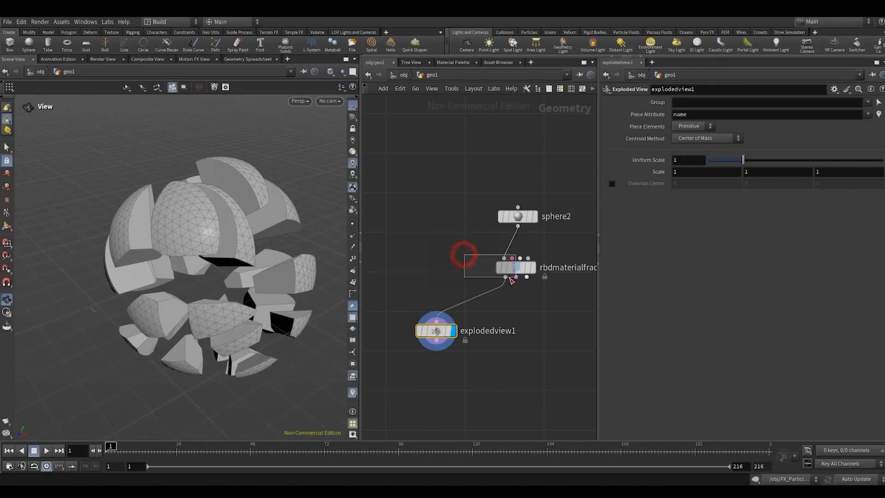
type("12")
left_click(538, 343)
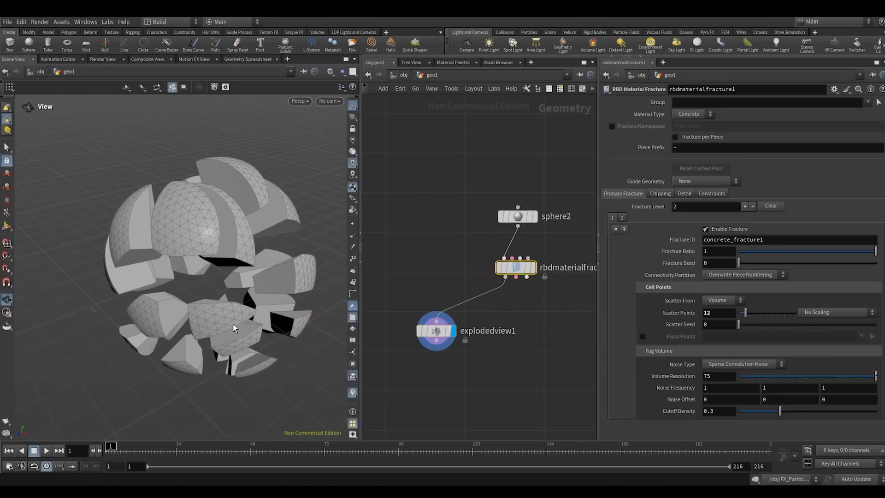
left_click_drag(225, 279, 232, 258)
right_click_drag(249, 244, 235, 268)
left_click_drag(235, 268, 225, 274)
right_click_drag(225, 274, 260, 231)
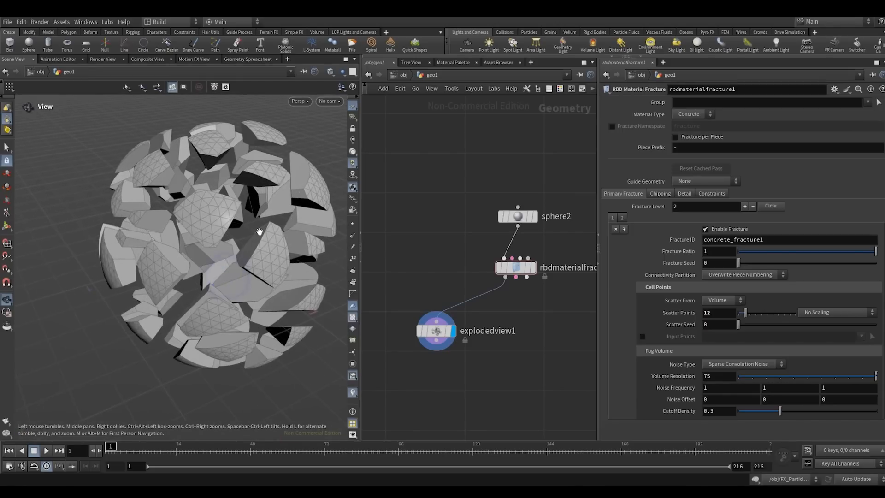
left_click_drag(260, 231, 255, 232)
- Move explodedview1 aside in the network to free the space below rbdmaterialfracture1
scroll(531, 372, "down", 2)
middle_click_drag(499, 375, 497, 337)
scroll(498, 335, "up", 2)
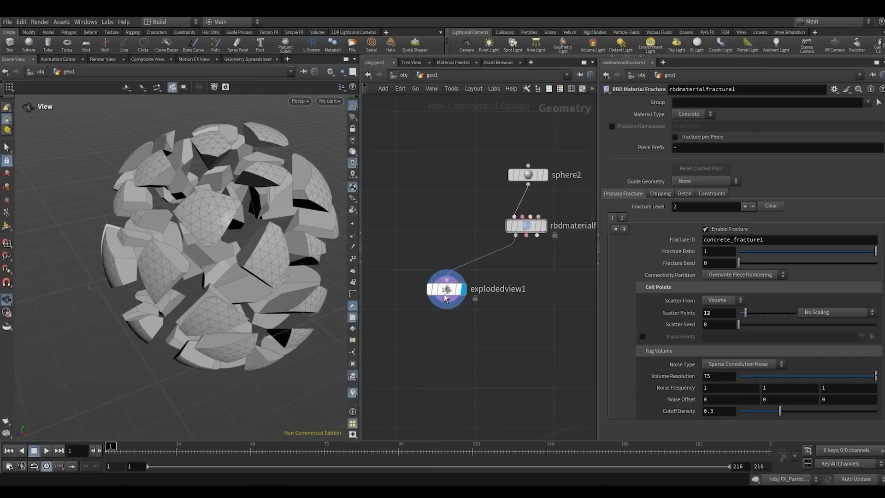
left_click_drag(445, 297, 411, 273)
scroll(494, 264, "down", 1)
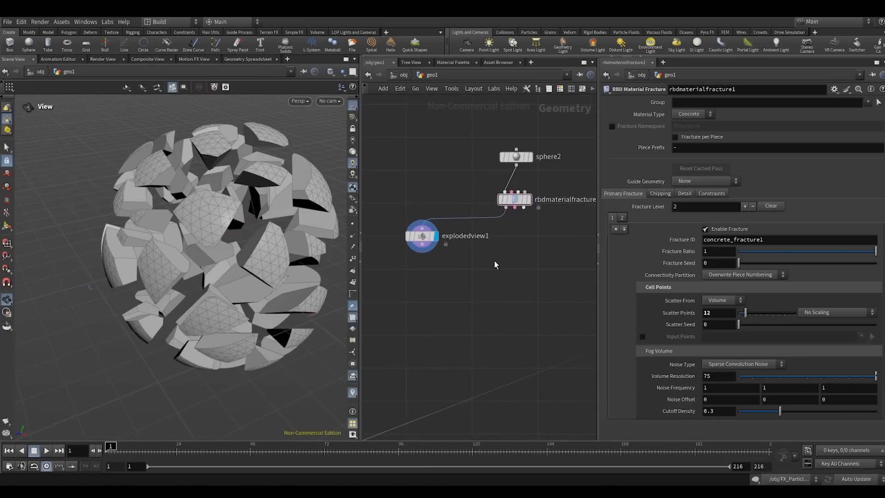
middle_click_drag(508, 233, 484, 298)
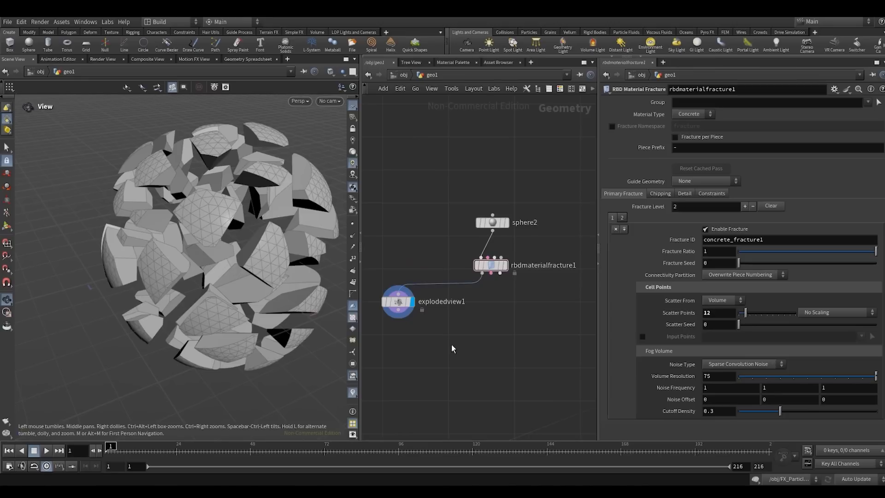
- Add a for-each loop over named primitives from the first output of rbdmaterialfracture1
middle_click_drag(478, 316, 510, 222)
left_click(512, 183)
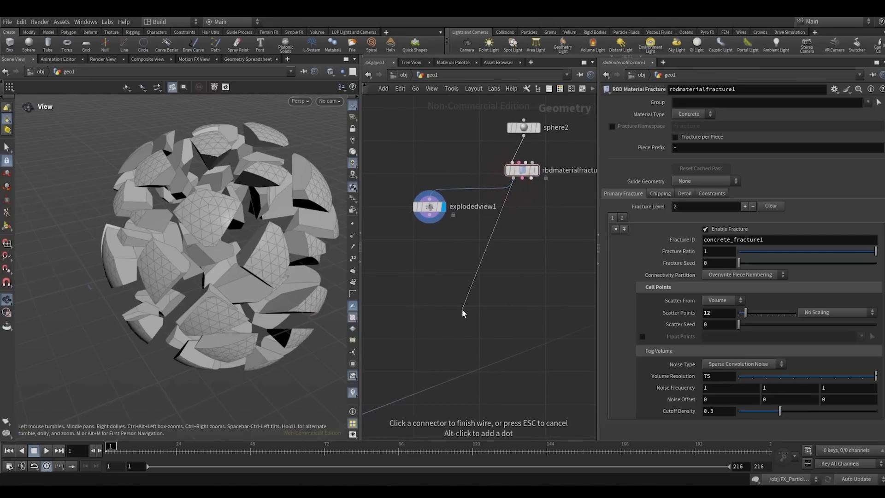
key("Tab")
type("fo")
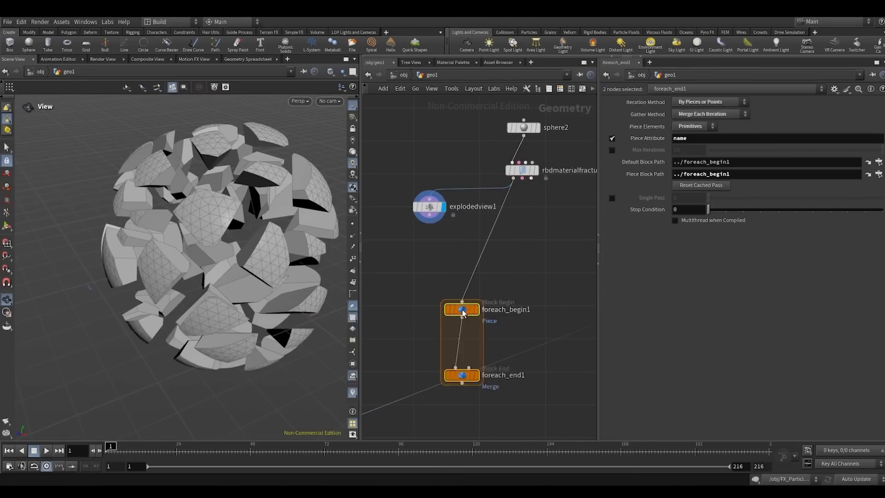
key("Return")
- Display foreach_begin1 to view a single fractured piece and reset its cached pass
left_click(406, 277)
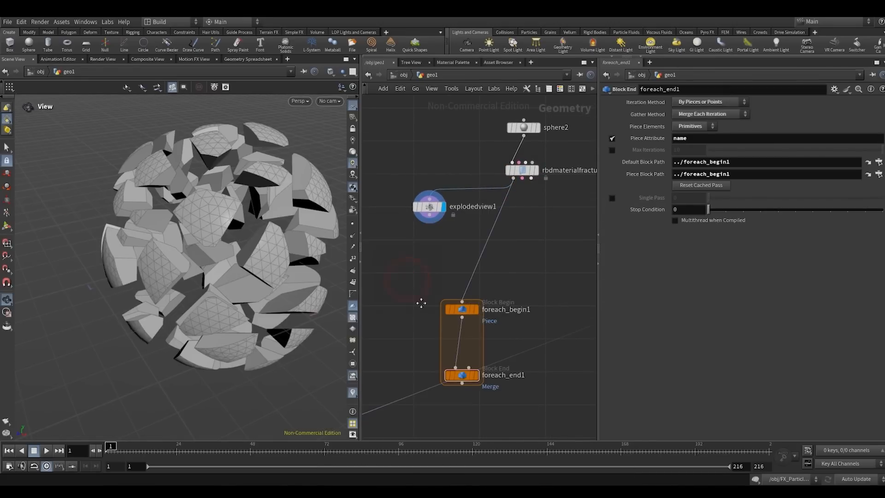
middle_click_drag(420, 302, 422, 265)
left_click(478, 272)
left_click(699, 127)
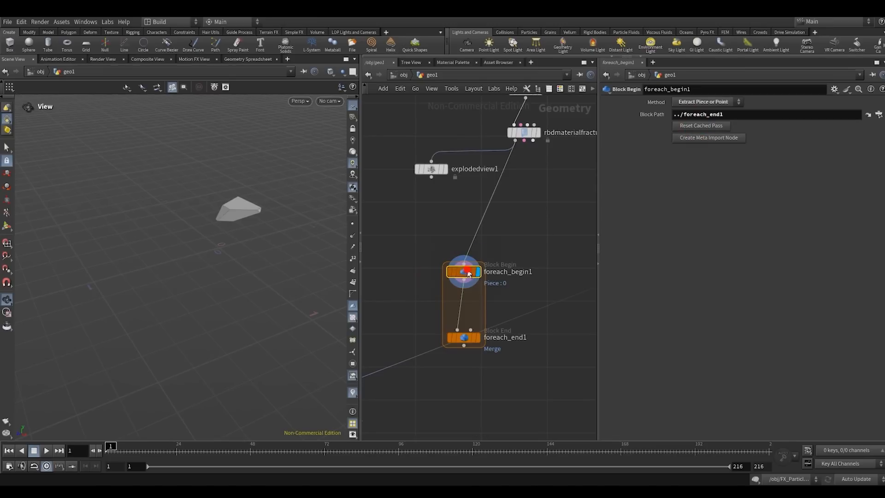
- Make room in the for-each loop, insert a Match Size node there, display it and enable Scale to Fit
middle_click_drag(487, 312, 487, 276)
key("Tab")
type("match")
key("Return")
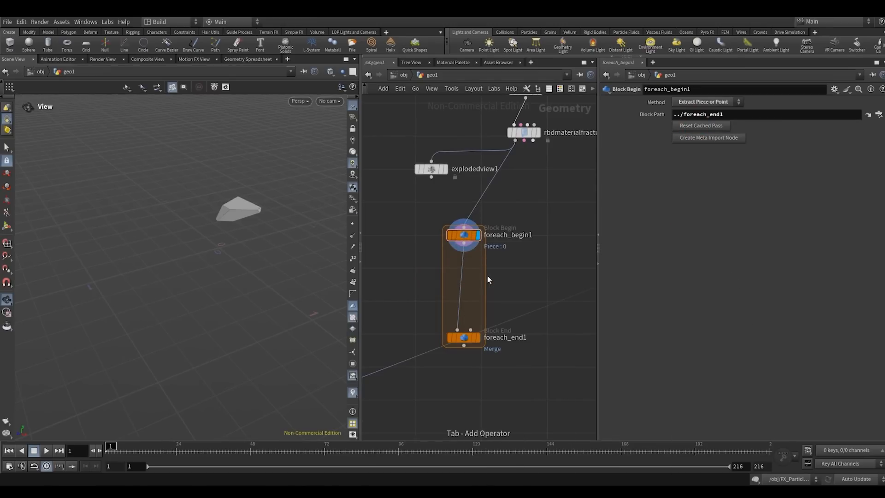
left_click(459, 282)
left_click(479, 278)
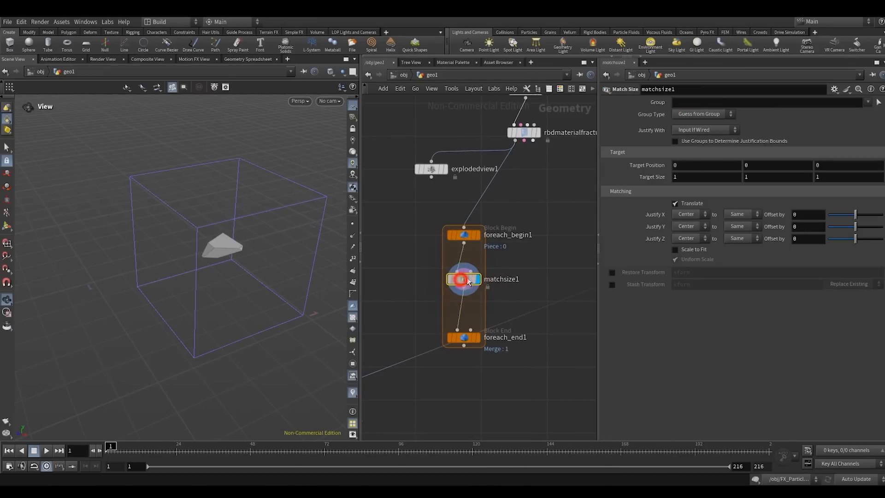
left_click(675, 249)
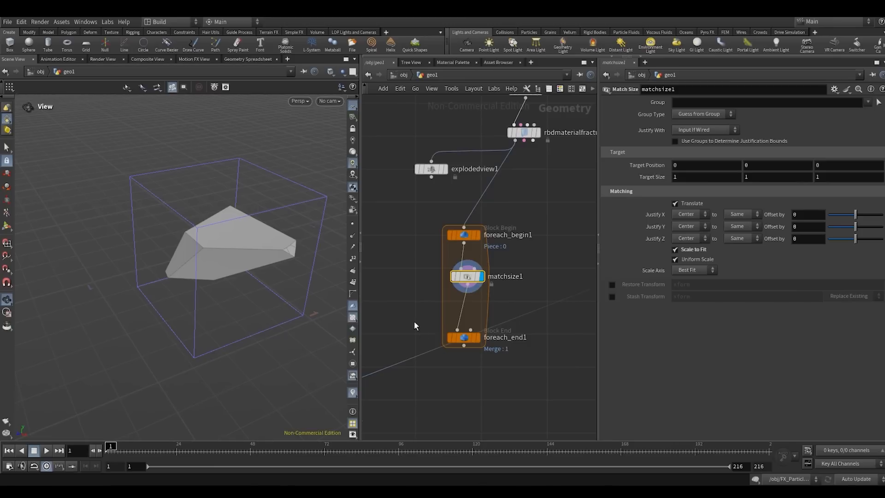
- Display foreach_end1 to show all rescaled pieces merged and turn on Multithread when Compiled
left_click(463, 337)
left_click(477, 338)
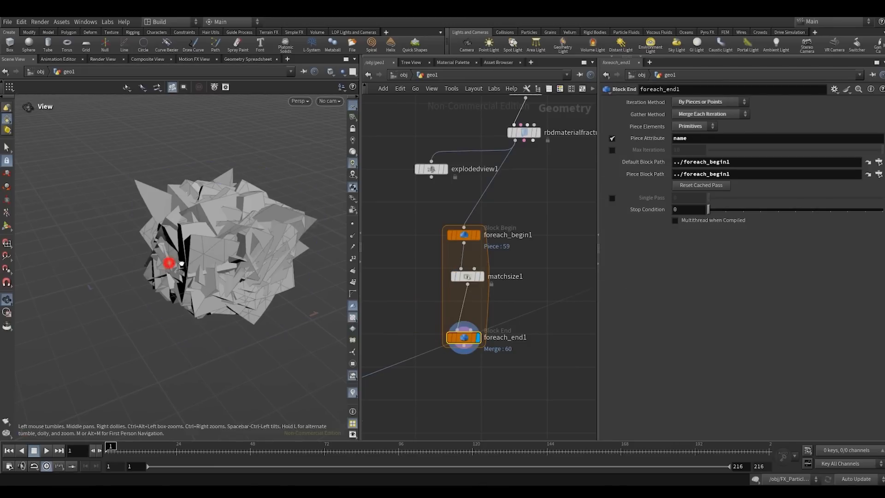
left_click(680, 223)
- Lay out the three for-each loop nodes compactly, shift the loop sideways, and place explodedview1 above it
left_click_drag(446, 389, 494, 203)
key("l")
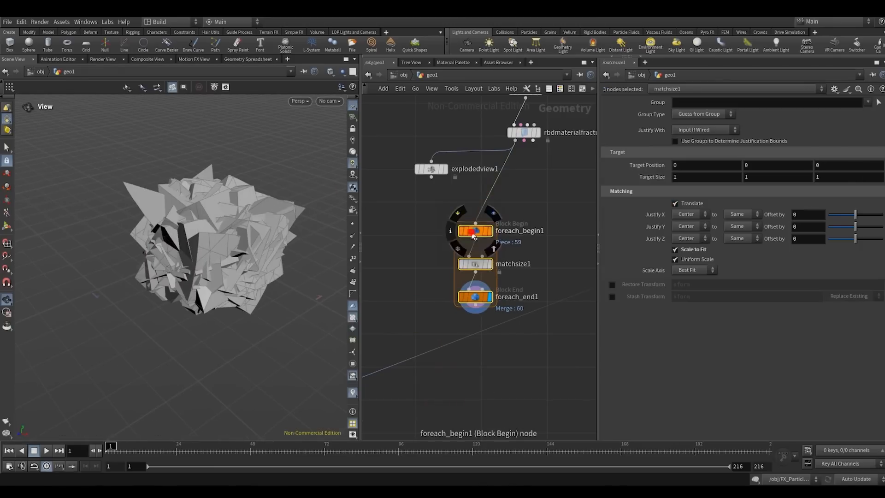
left_click_drag(473, 236, 425, 219)
left_click(456, 246)
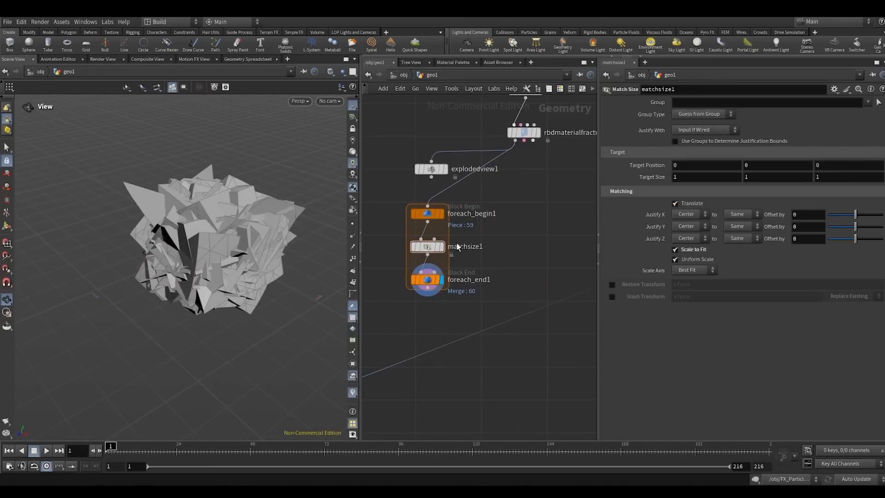
middle_click_drag(495, 194, 465, 233)
left_click_drag(397, 209, 413, 187)
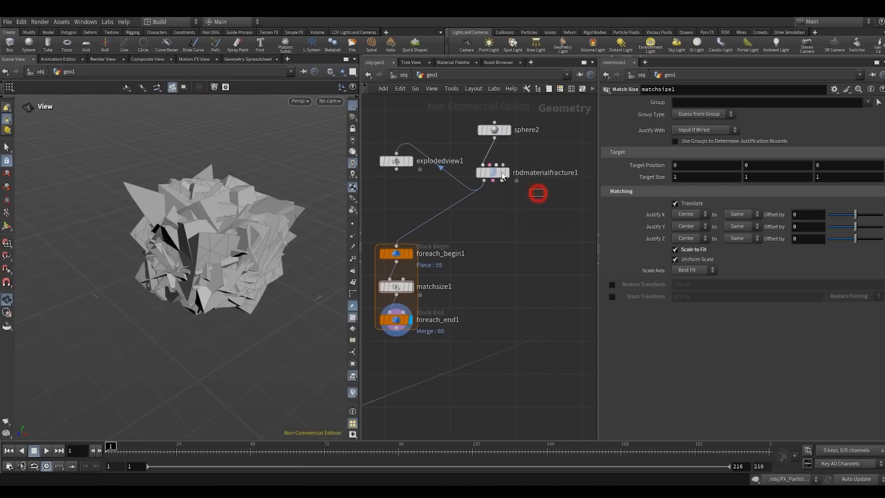
- Display explodedview1 to view the separated pieces of the fractured sphere
left_click_drag(503, 176, 484, 165)
key("r")
middle_click_drag(482, 225, 502, 239)
left_click_drag(409, 206, 417, 173)
key("r")
scroll(409, 216, "down", 2)
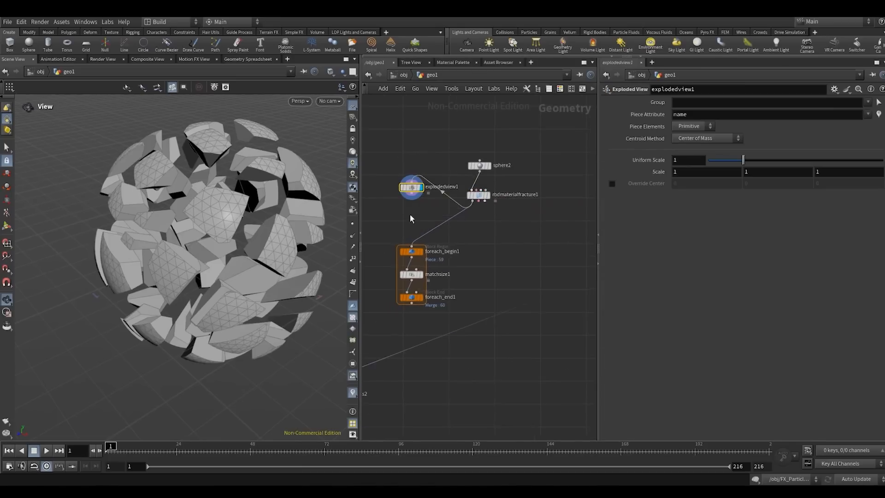
- Add a UV Unwrap node fed by rbdmaterialfracture1, display it and limit it to the inside group
middle_click_drag(410, 213, 465, 253)
left_click_drag(462, 231, 418, 212)
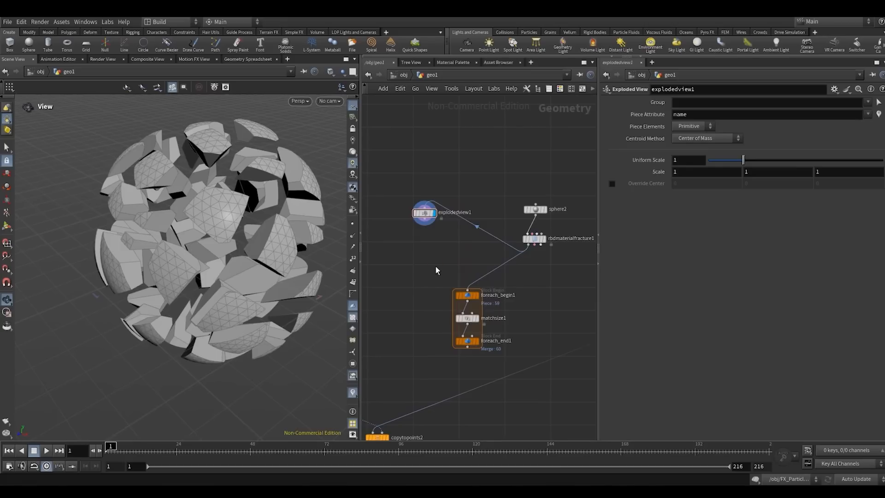
key("Tab")
type("uuv")
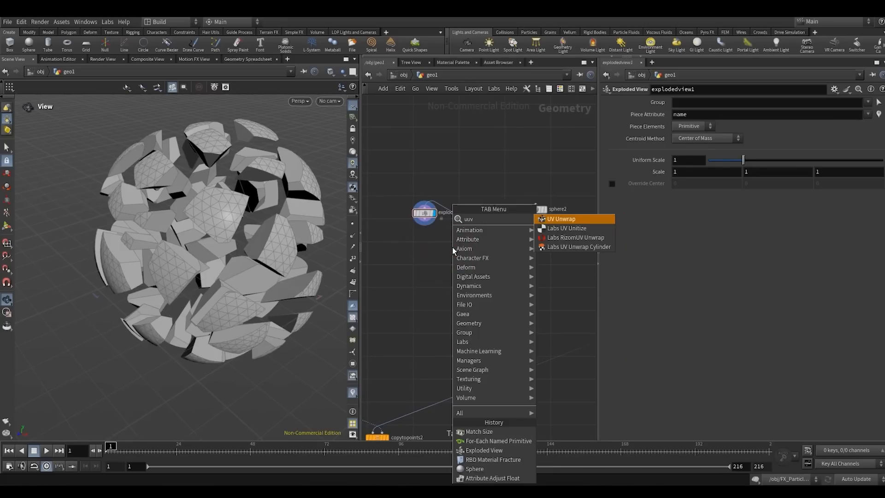
key("Return")
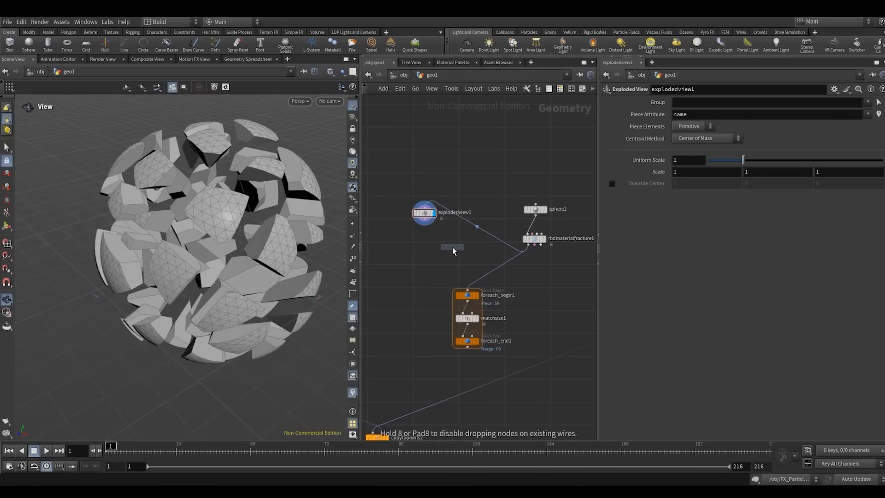
left_click(452, 247)
scroll(450, 263, "up", 1)
left_click(446, 258)
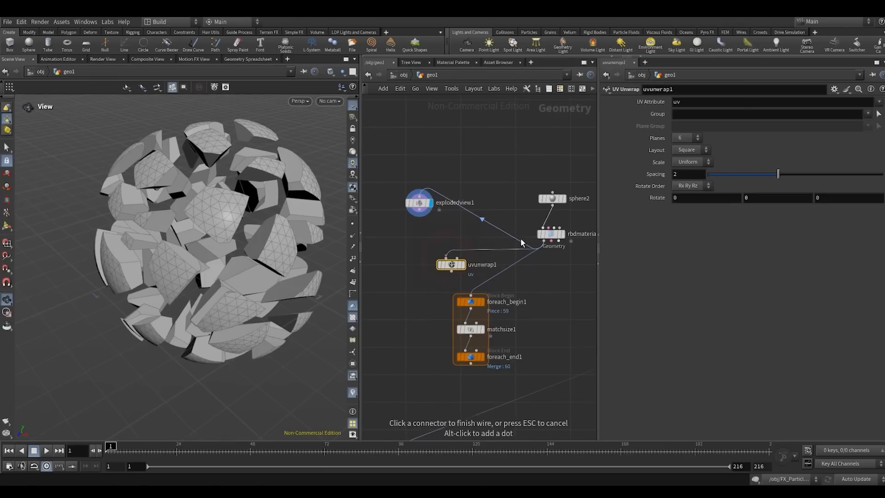
key("r")
left_click_drag(454, 275, 432, 265)
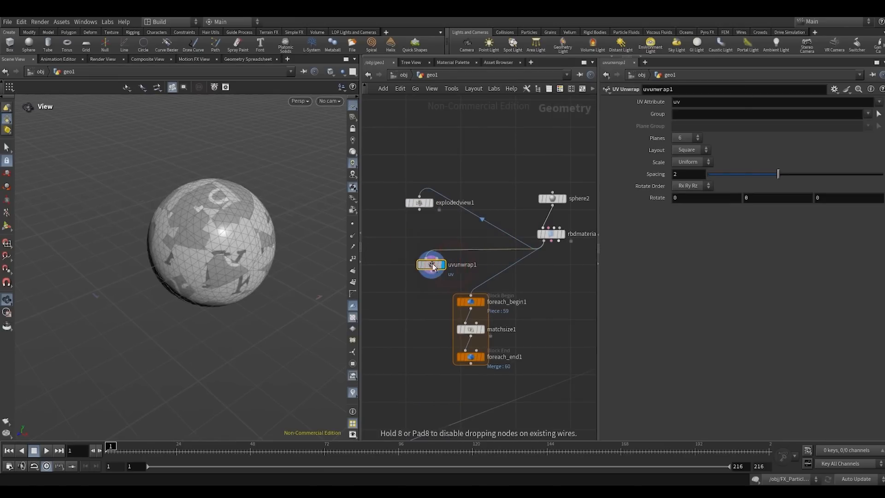
left_click(876, 114)
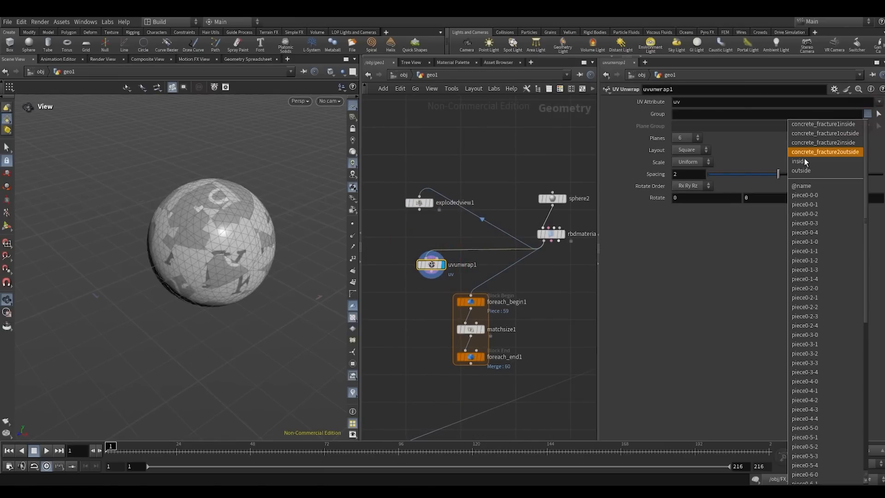
left_click(823, 158)
- Feed explodedview1 from uvunwrap1, display it and place it below the unwrap node
left_click(416, 272)
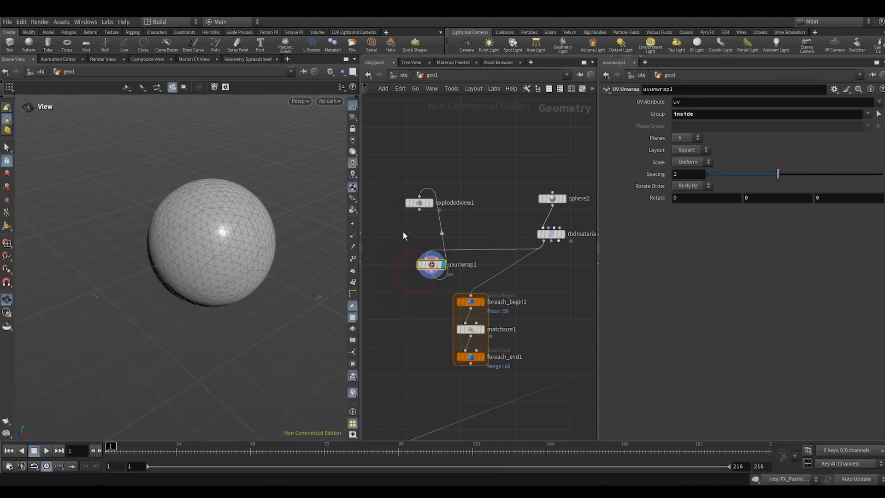
left_click(417, 202)
key("r")
left_click_drag(417, 201, 406, 331)
- Examine the UVs on the exploded pieces in the perspective view and in the UV view
right_click_drag(243, 257, 322, 172)
right_click_drag(282, 280, 245, 316)
left_click_drag(256, 313, 250, 281)
key("space+5")
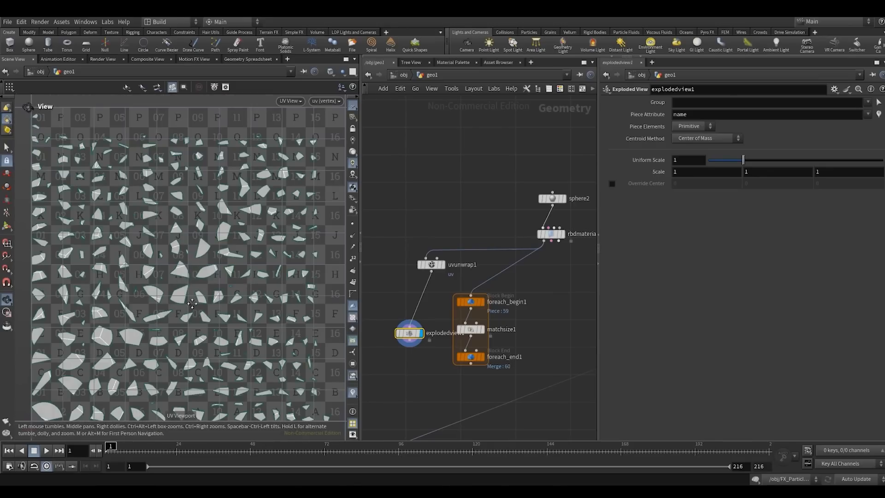
middle_click_drag(192, 303, 201, 270)
key("space+1")
right_click_drag(221, 265, 199, 280)
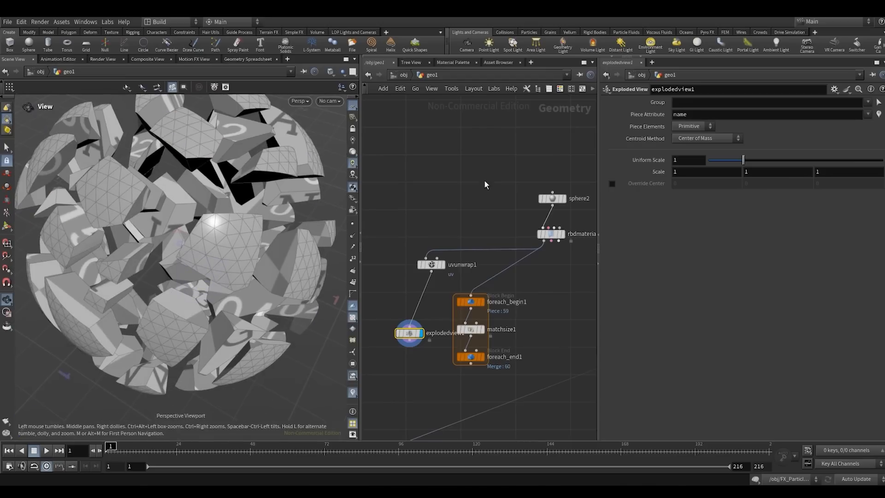
- Display sphere2 and move it higher above rbdmaterialfracture1 to make room
middle_click_drag(505, 203, 463, 267)
left_click(505, 266)
left_click(517, 266)
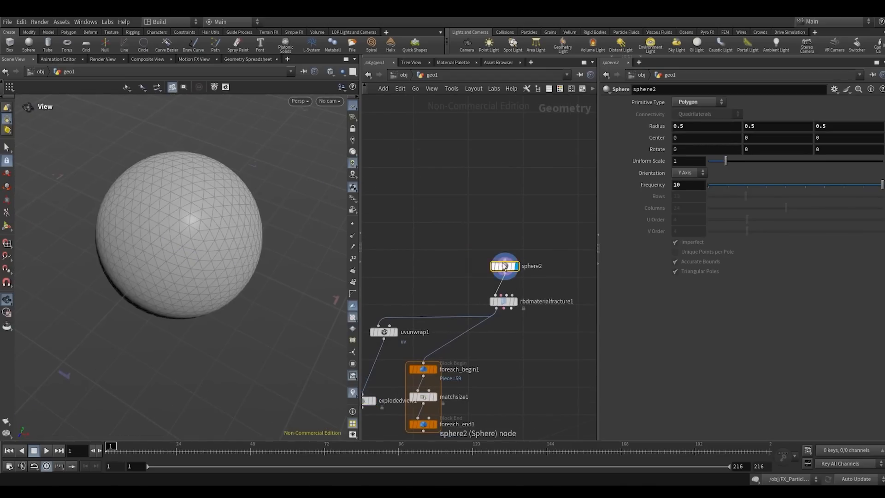
left_click_drag(504, 266, 497, 198)
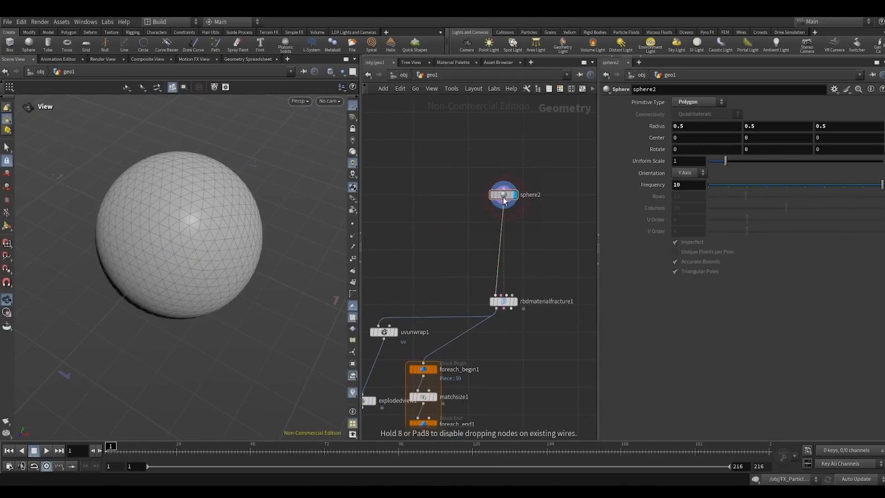
- Add a Labs Sphere Generator node beside sphere2 and display it
key("Tab")
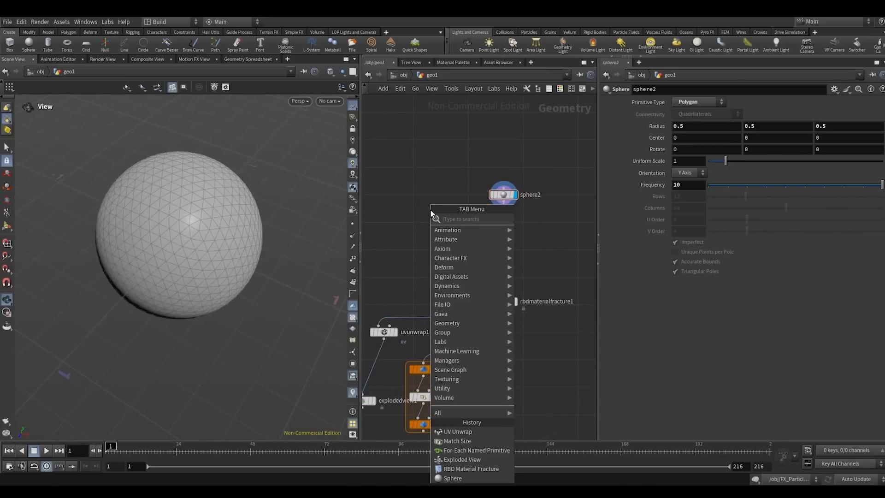
type("sphge")
key("Return")
left_click(431, 209)
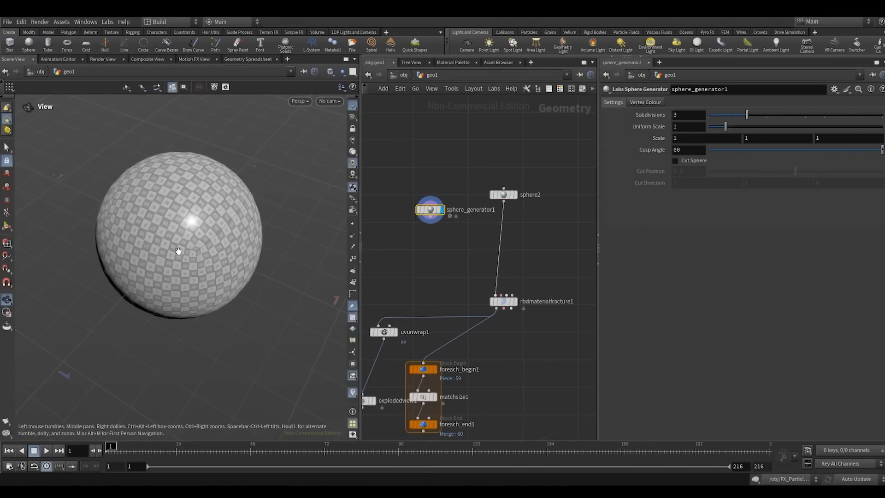
- Examine the generated sphere's UVs in the perspective and UV views, and compare it with sphere2
scroll(185, 245, "up", 3)
left_click_drag(185, 162, 226, 207)
key("space+5")
scroll(181, 231, "down", 5)
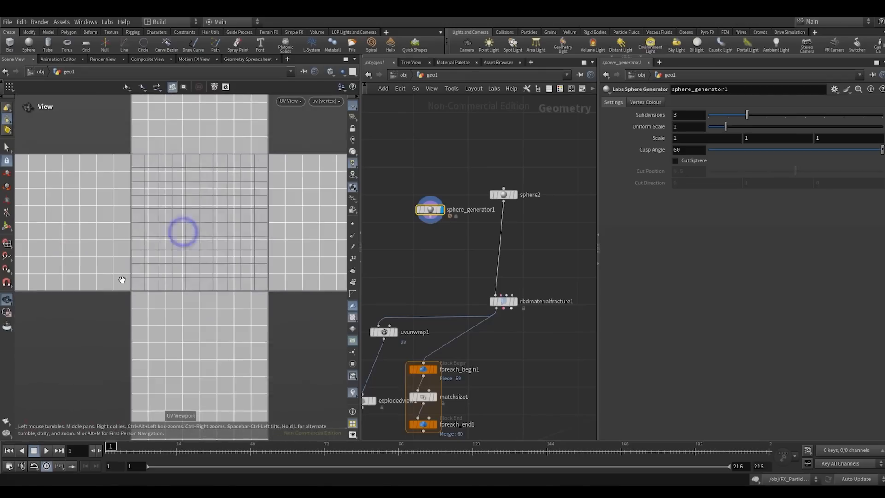
scroll(245, 194, "up", 2)
key("space+1")
left_click_drag(201, 223, 207, 213)
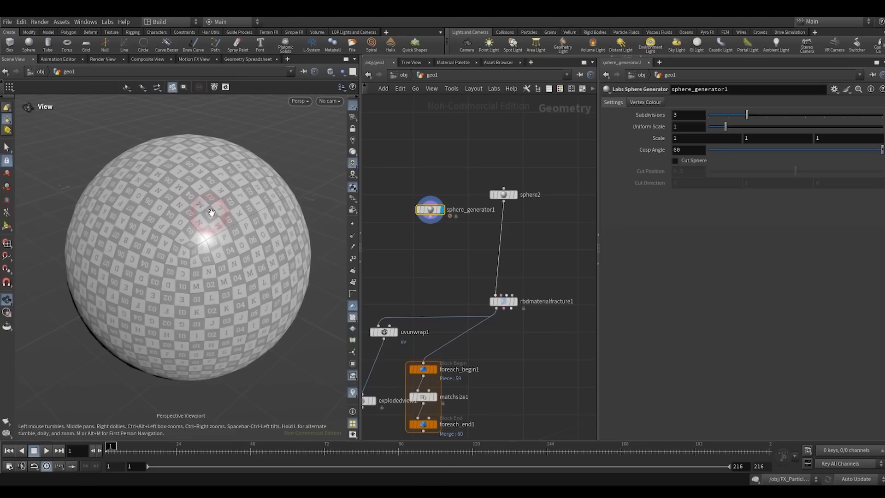
left_click(480, 174)
left_click(437, 236)
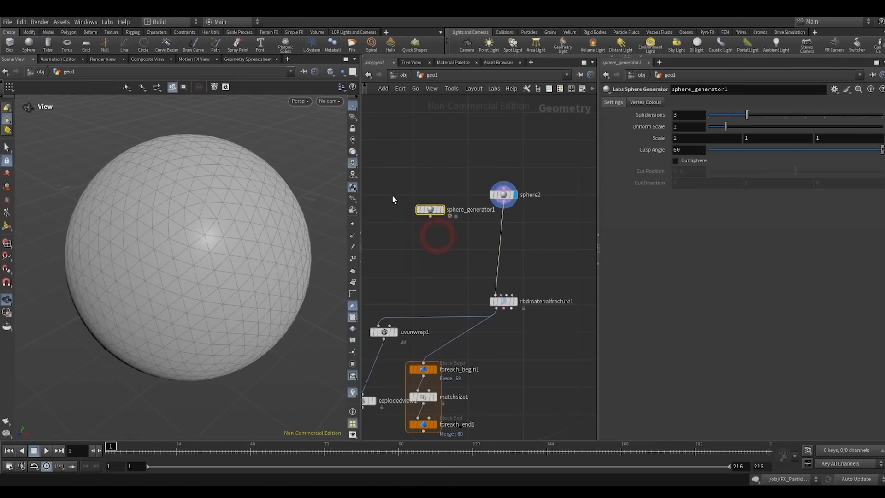
- Replace sphere2 with sphere_generator1 as the input of rbdmaterialfracture1 and display the result at uvunwrap1
left_click(430, 217)
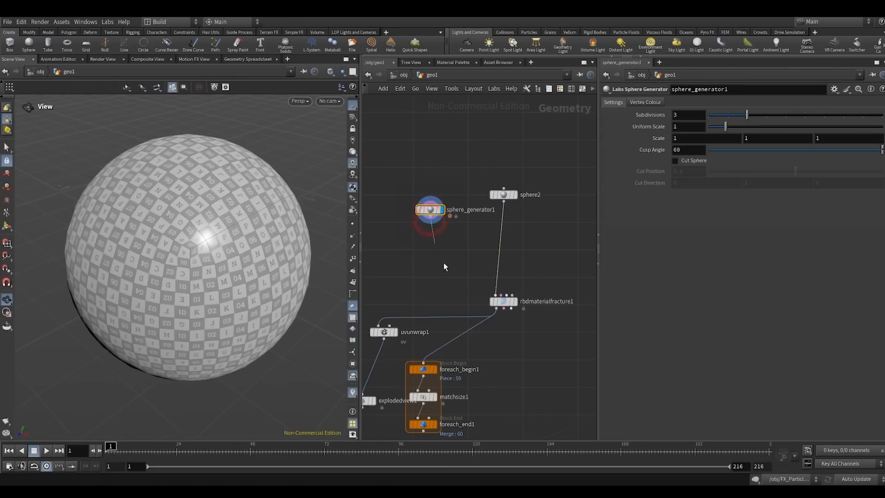
left_click(495, 295)
left_click(528, 301)
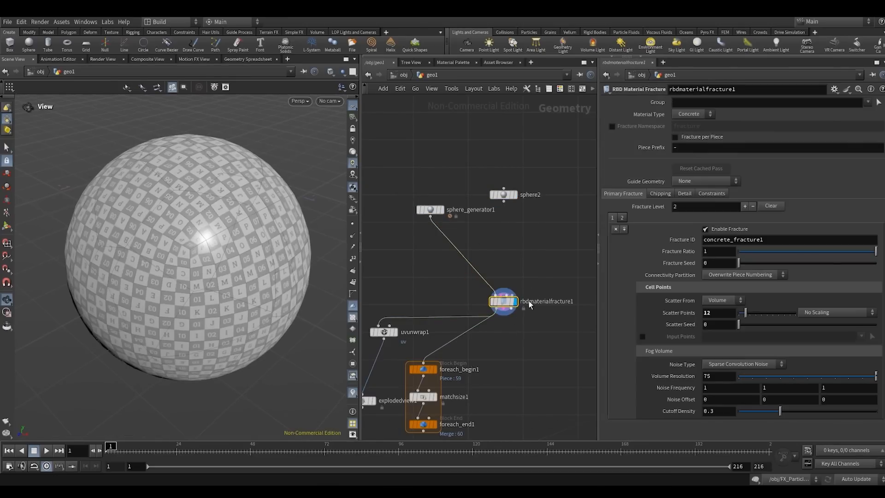
middle_click_drag(511, 332, 543, 293)
middle_click_drag(504, 315, 514, 280)
left_click(437, 260)
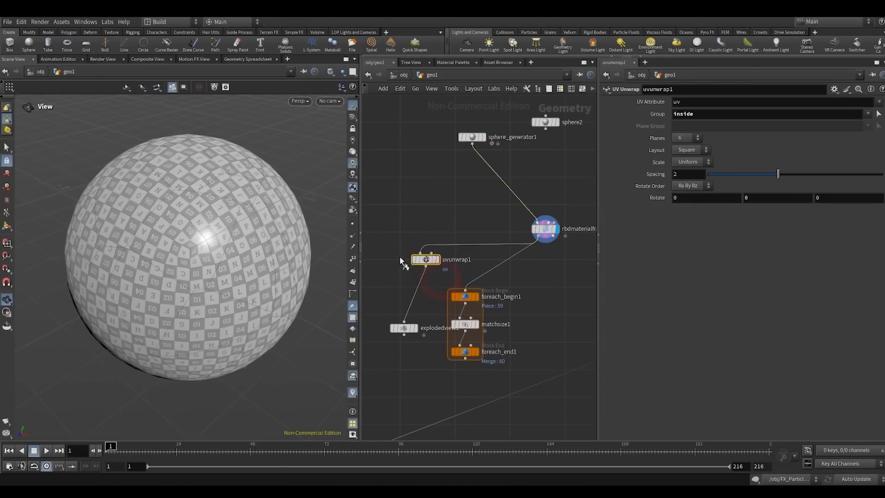
left_click(410, 221)
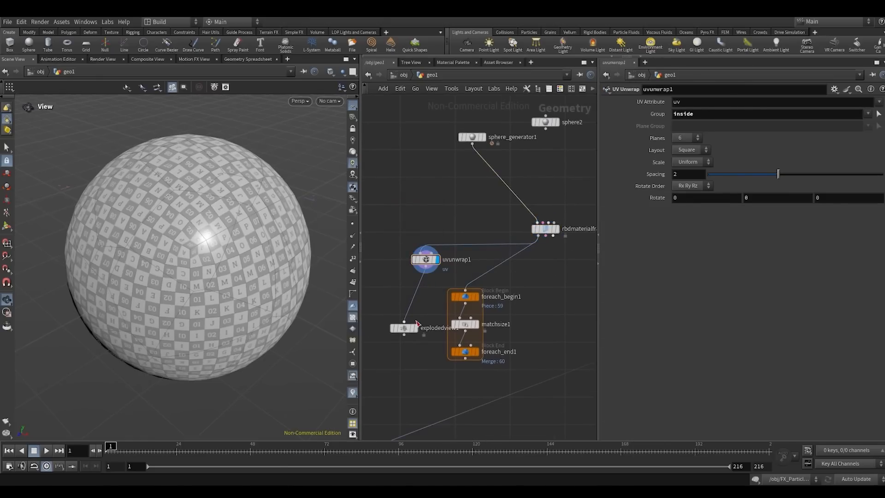
- Display explodedview1 and examine the UVs of its inner and outer faces in both views
left_click_drag(405, 333, 412, 347)
key("r")
right_click_drag(162, 274, 107, 304)
left_click_drag(171, 267, 212, 269)
key("space+5")
right_click_drag(235, 251, 205, 233)
- Set uvunwrap1's Spacing to 0.01 and view the exploded pieces in perspective again
left_click_drag(401, 275, 434, 254)
type("0.01")
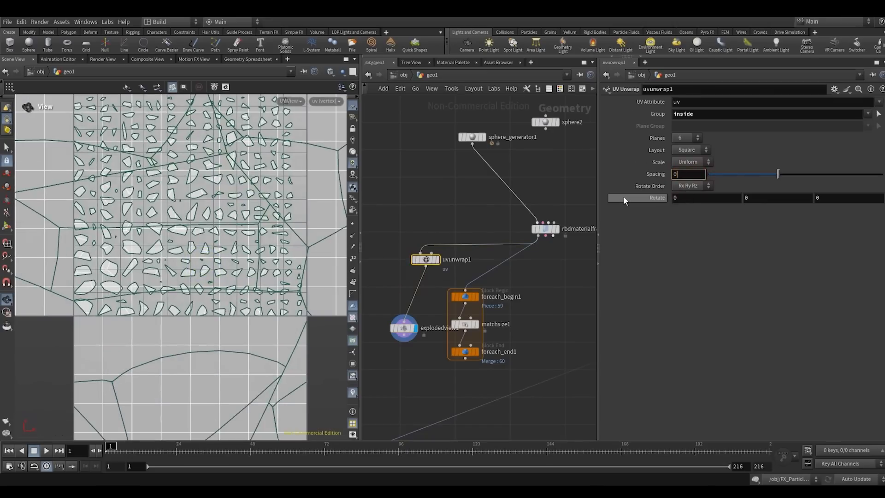
key("Return")
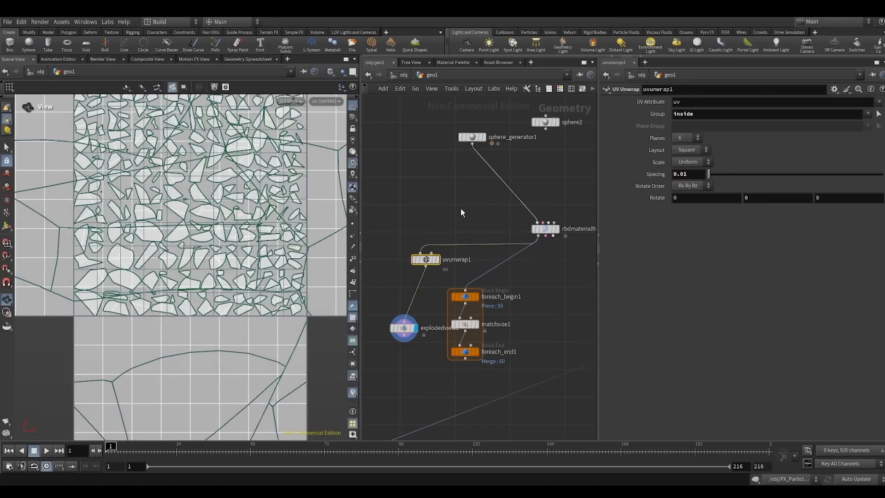
key("space+1")
left_click_drag(183, 253, 127, 267)
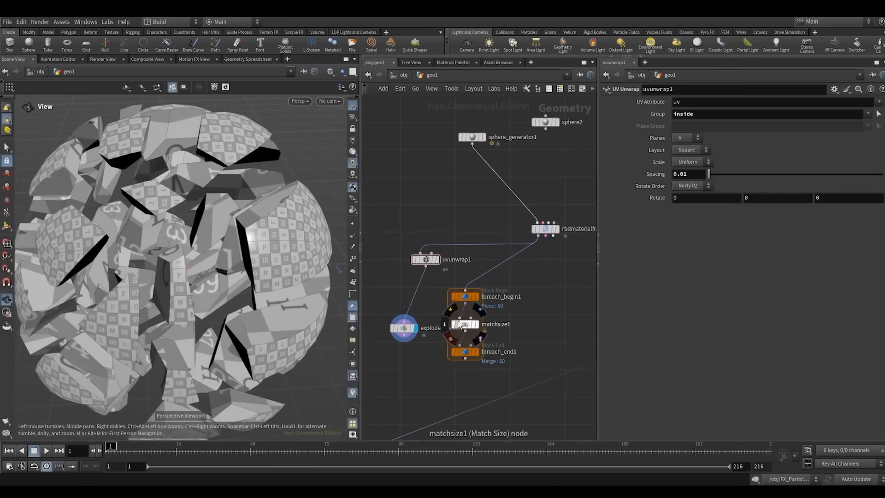
- Feed foreach_begin1 from uvunwrap1, align the unwrap node above the loop, and display foreach_end1
left_click(427, 266)
left_click(465, 289)
left_click_drag(426, 262, 466, 262)
left_click(475, 352)
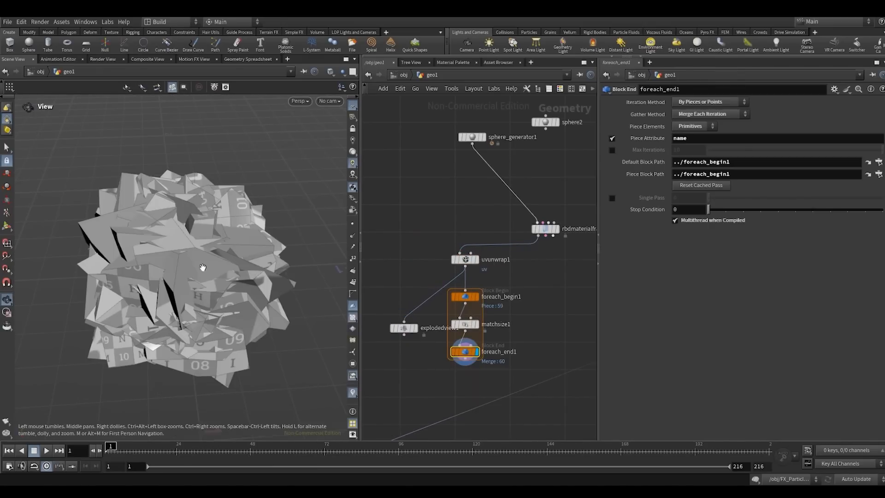
scroll(213, 288, "down", 5)
scroll(500, 397, "down", 3)
scroll(501, 397, "down", 1)
- Move copytopoints2 farther below the for-each loop and place explodedview1 clear to the side of the loop
middle_click_drag(441, 436, 487, 305)
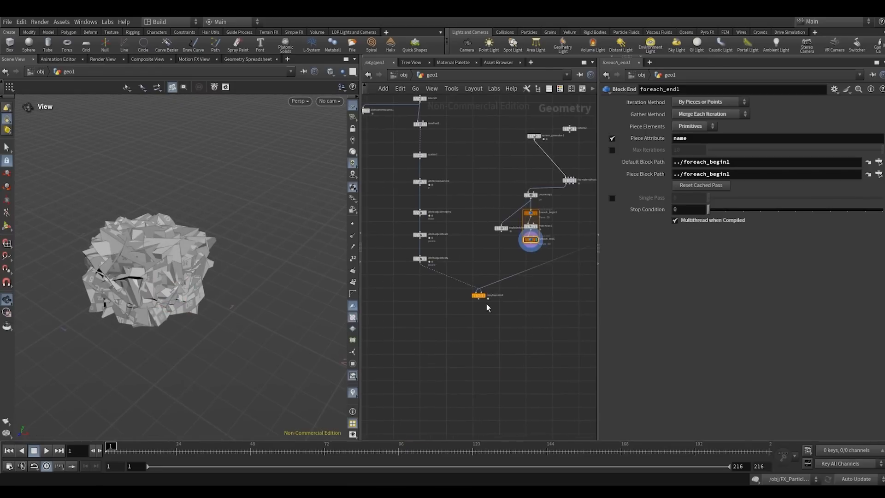
scroll(483, 305, "up", 2)
left_click_drag(479, 296, 479, 377)
scroll(512, 300, "down", 1)
middle_click_drag(533, 254, 487, 308)
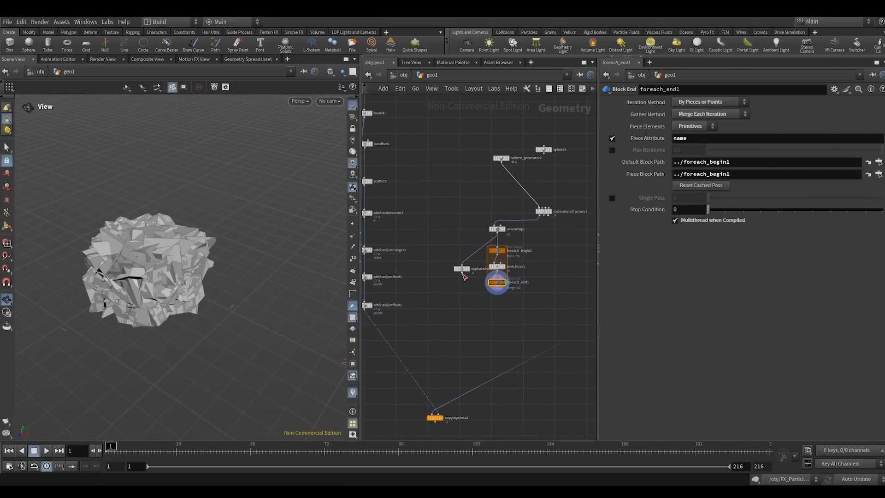
left_click_drag(464, 275, 441, 249)
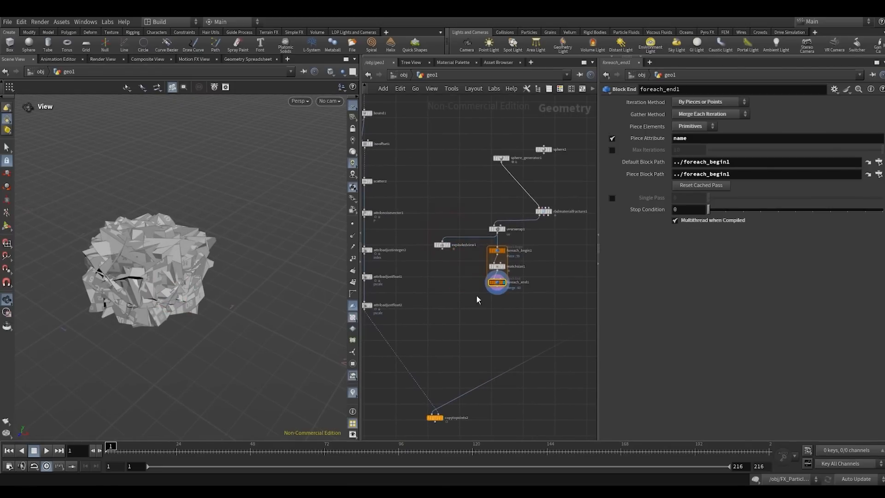
left_click(497, 228)
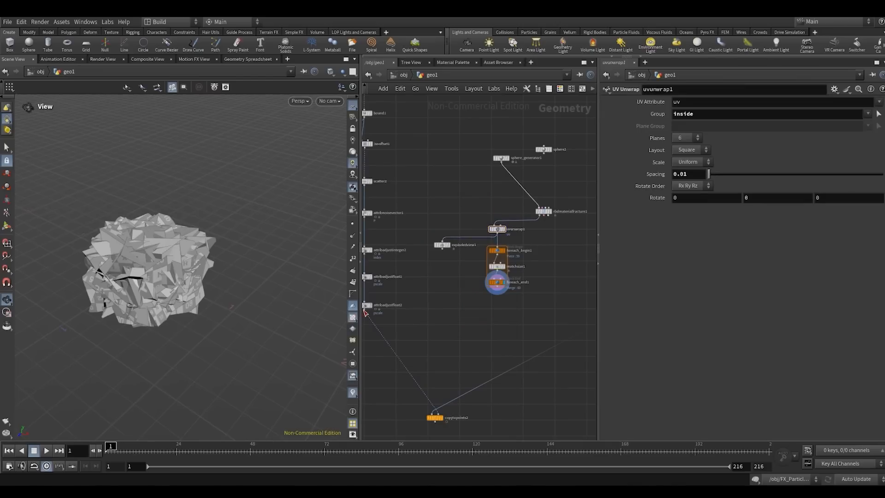
scroll(532, 304, "up", 2)
middle_click_drag(500, 306, 488, 253)
scroll(502, 276, "up", 2)
scroll(503, 276, "down", 1)
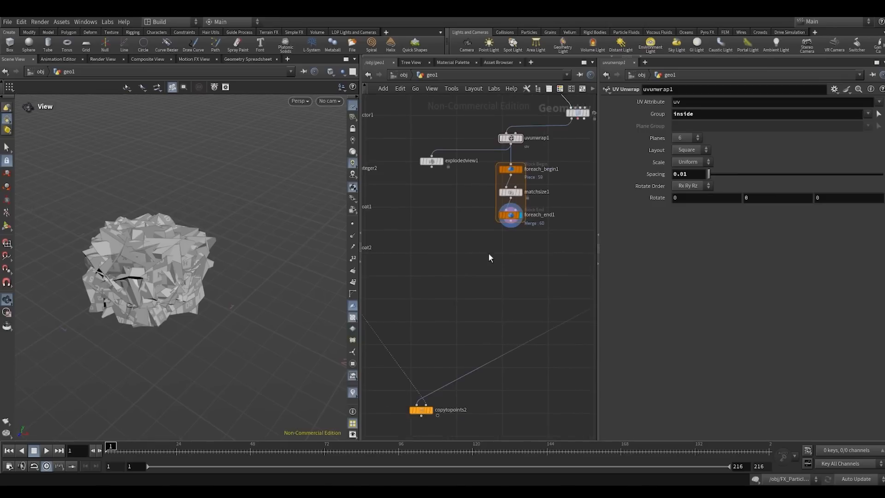
- Add a Connectivity node directly below foreach_end1, wired to its output, and display it
scroll(497, 244, "up", 1)
left_click(513, 218)
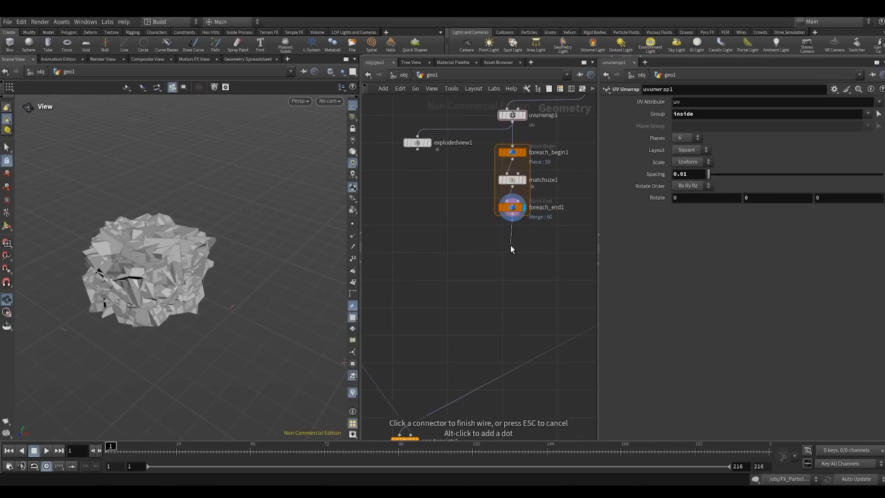
key("Tab")
type("conn")
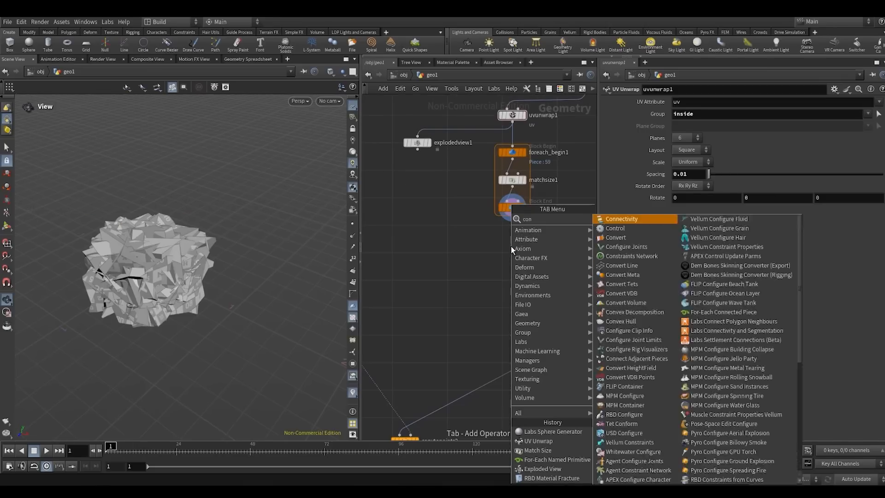
key("Return")
left_click(510, 246)
key("r")
left_click_drag(510, 246, 513, 251)
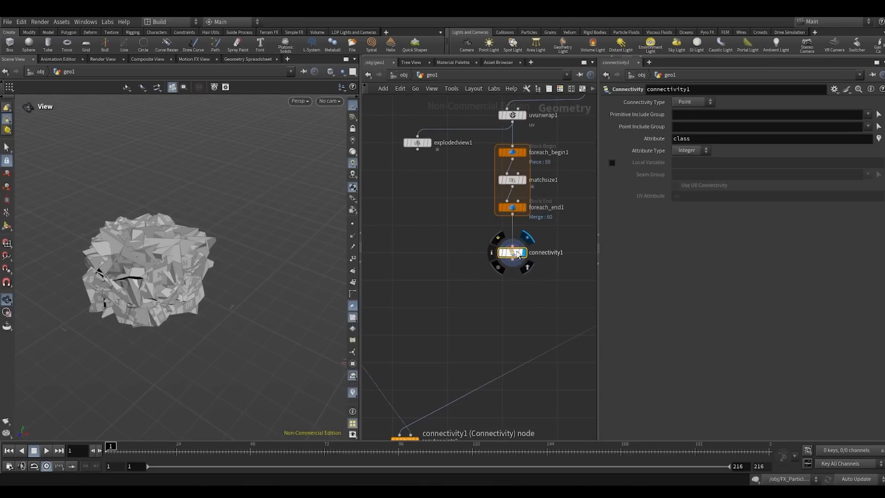
middle_click_drag(464, 252, 445, 277)
scroll(462, 272, "up", 2)
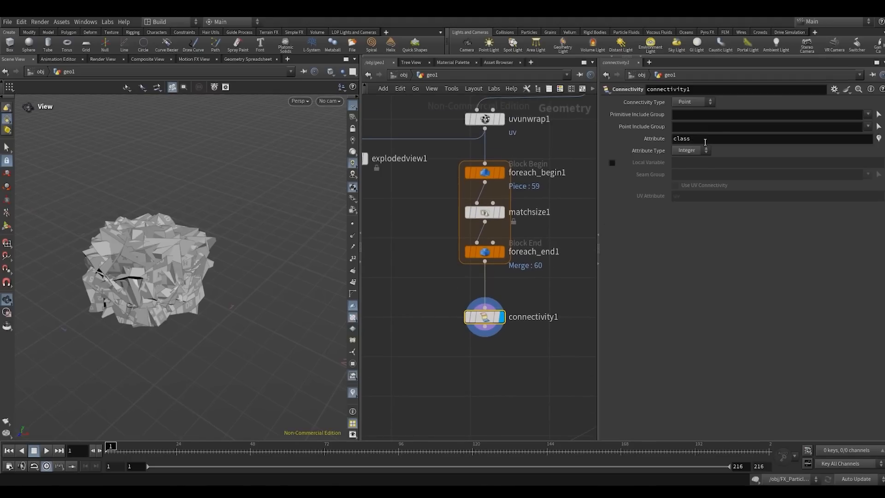
- Set connectivity1's Connectivity Type to Primitive and open the geometry spreadsheet
left_click_drag(653, 144, 647, 147)
left_click(684, 267)
left_click(690, 104)
left_click(689, 113)
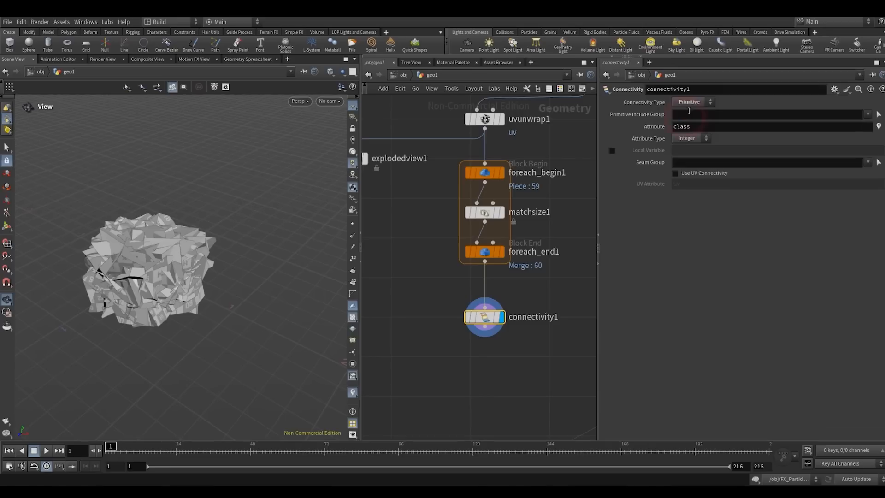
left_click(246, 59)
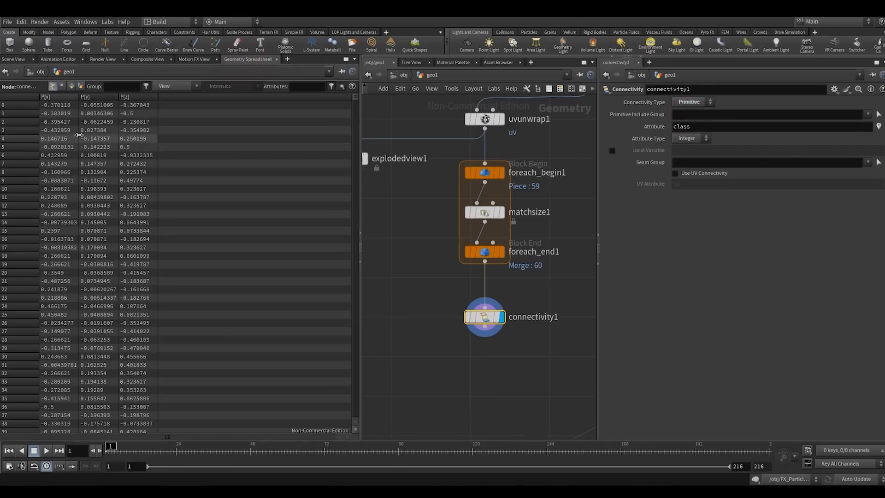
- Examine the primitive class values in the spreadsheet sorted from highest to lowest, and return to the scene view
left_click(71, 87)
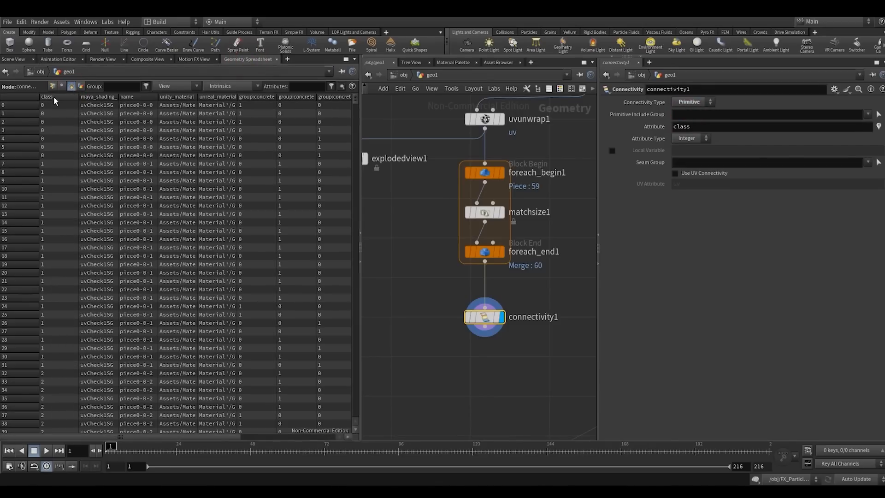
left_click(53, 96)
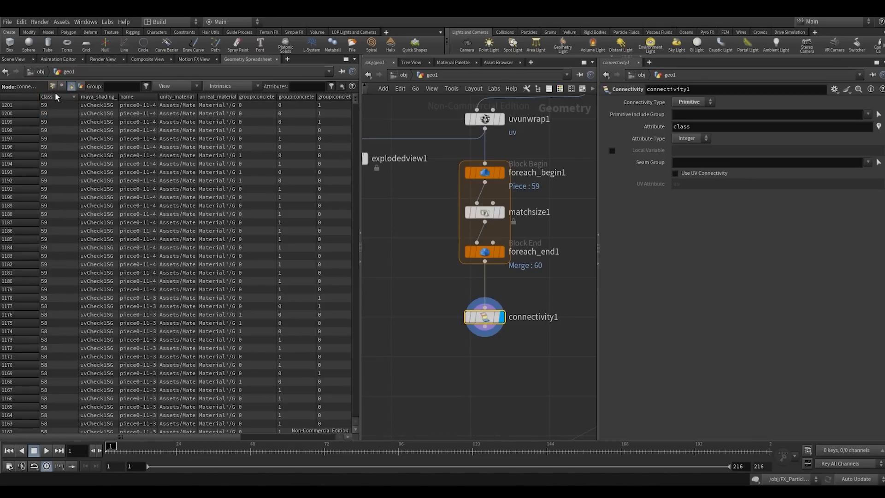
middle_click(486, 255)
left_click(23, 60)
scroll(419, 288, "down", 6)
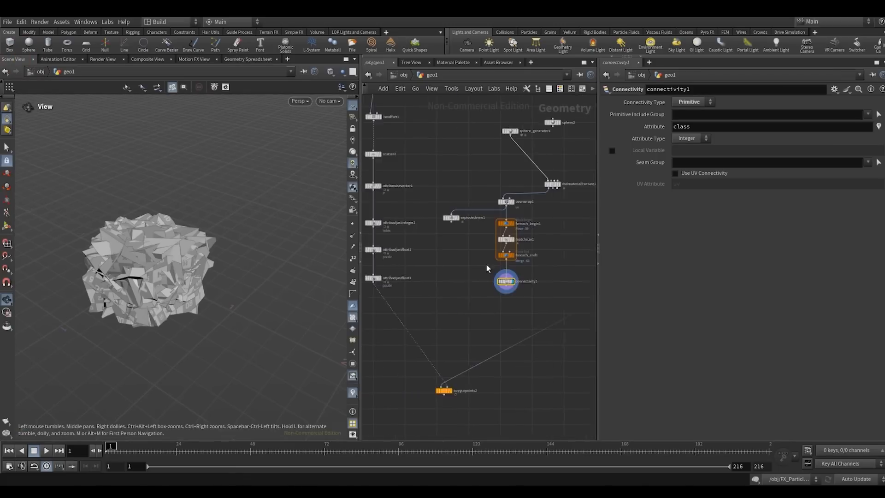
- Set attribadjustinteger2's Max Value to 59 for the random index attribute
scroll(397, 263, "up", 2)
middle_click_drag(550, 279, 525, 289)
scroll(470, 237, "down", 1)
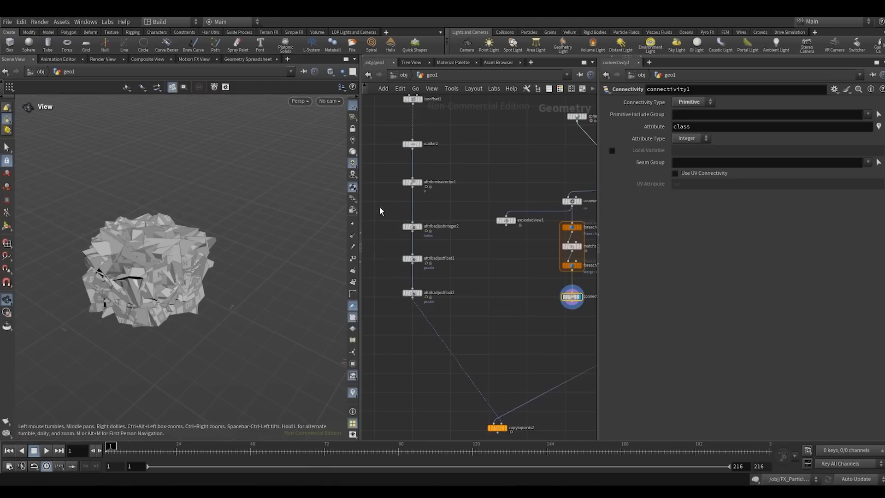
left_click_drag(386, 211, 436, 244)
middle_click_drag(481, 313, 451, 275)
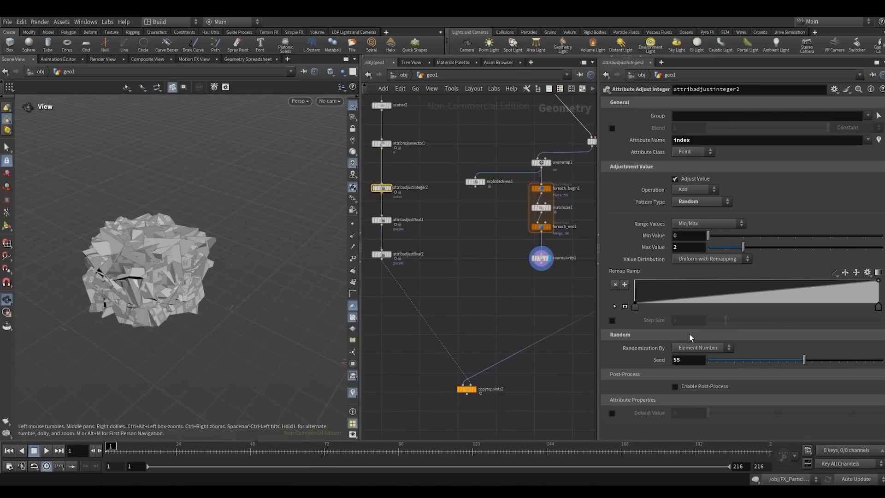
left_click(688, 247)
key("Return")
- Rename the attribute written by connectivity1 to index
left_click(438, 280)
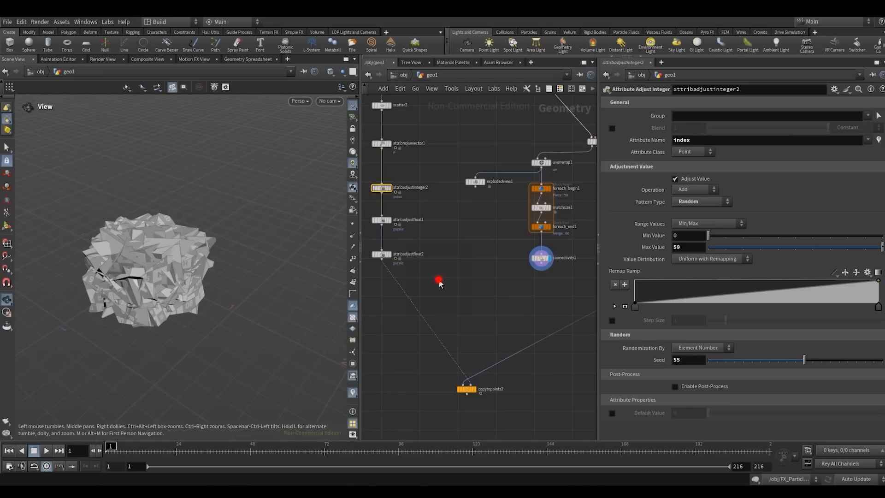
middle_click_drag(492, 284, 436, 288)
left_click_drag(435, 287, 533, 239)
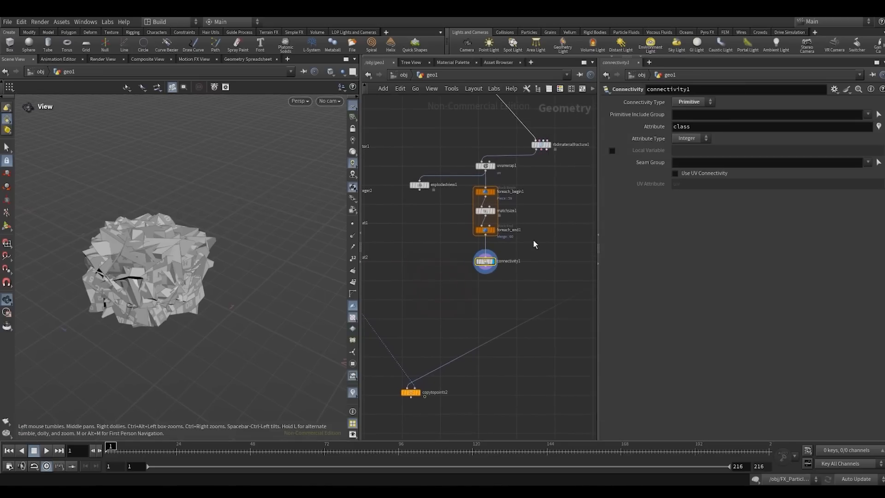
left_click(696, 125)
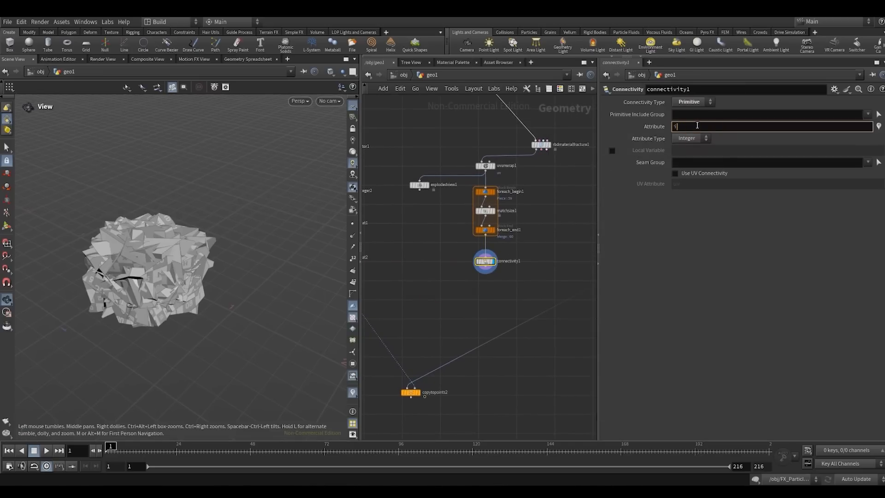
key("Return")
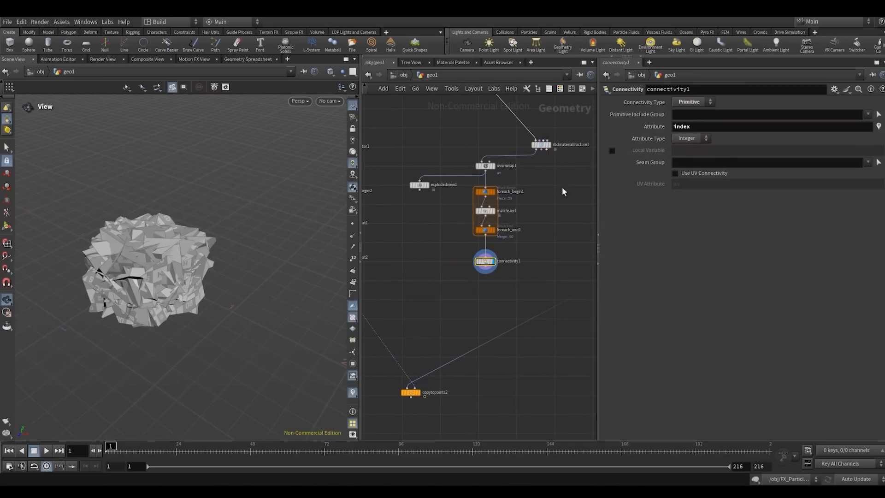
- Move copytopoints2 up slightly, replace its geometry input with connectivity1's output, and display it
left_click_drag(414, 392, 416, 356)
left_click(409, 352)
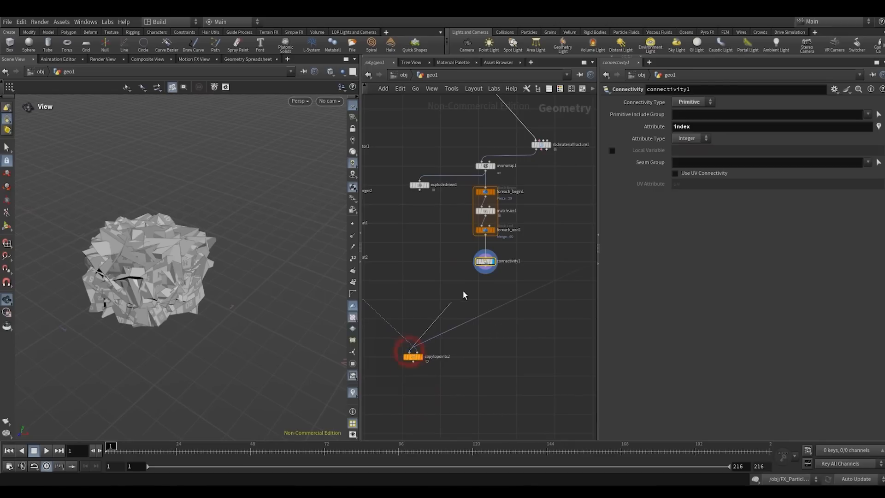
left_click(485, 266)
left_click(413, 356)
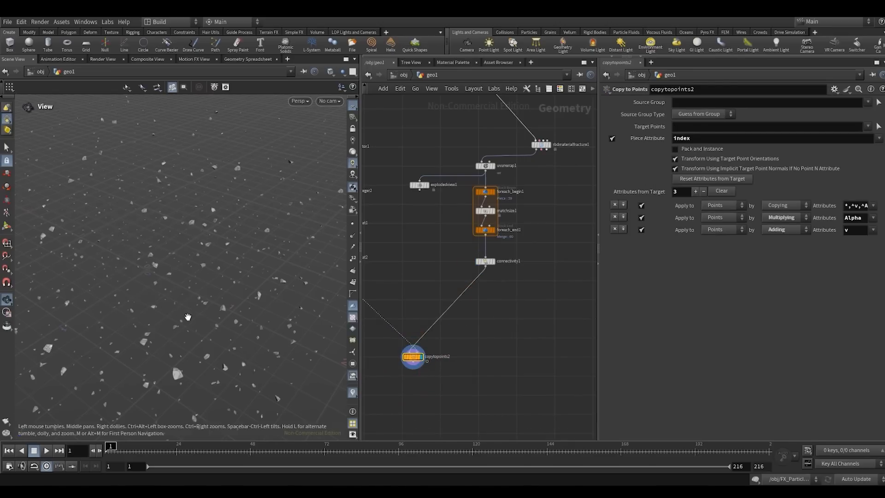
- Look through SH01_CAMERA, play the animation of the instanced pieces, and return to the first frame
left_click(330, 100)
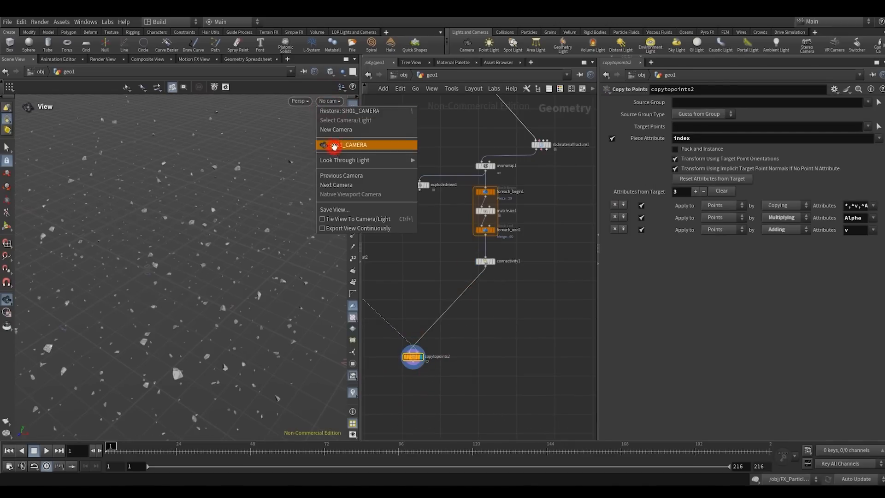
left_click(336, 147)
left_click(46, 451)
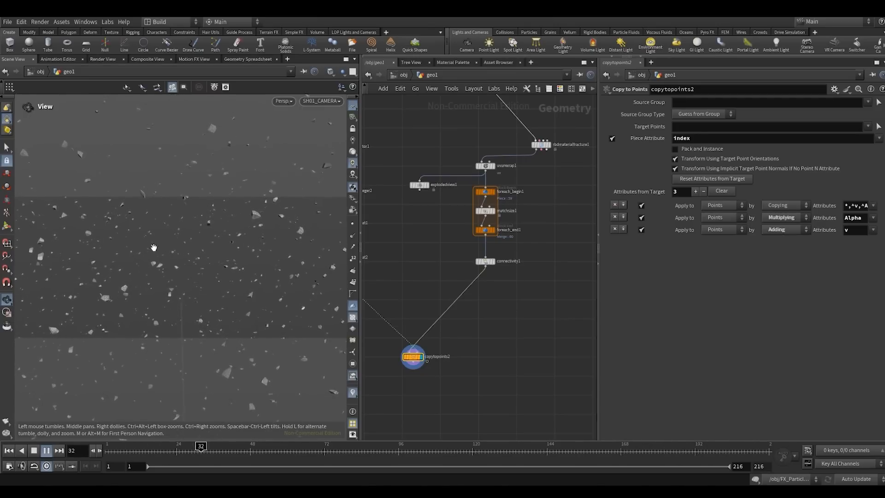
left_click(9, 451)
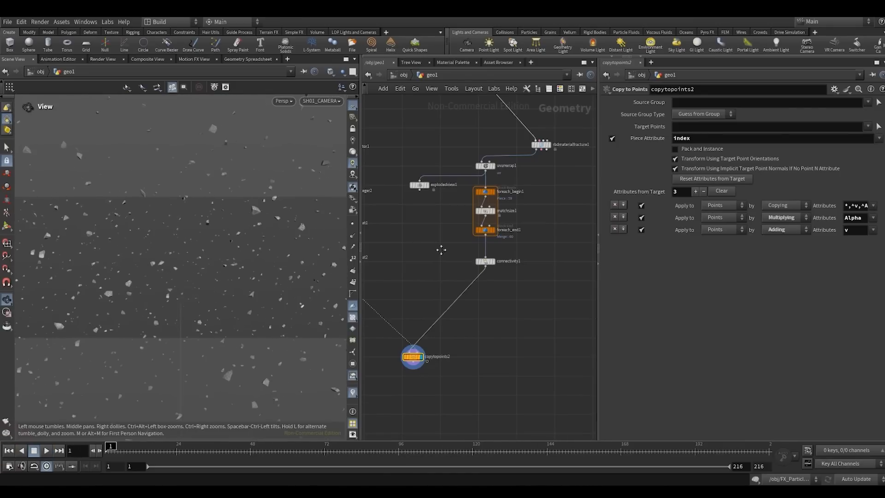
- Set scatter2's Force Total Count to 2000
middle_click_drag(440, 250, 595, 319)
middle_click_drag(458, 223, 418, 279)
left_click(440, 236)
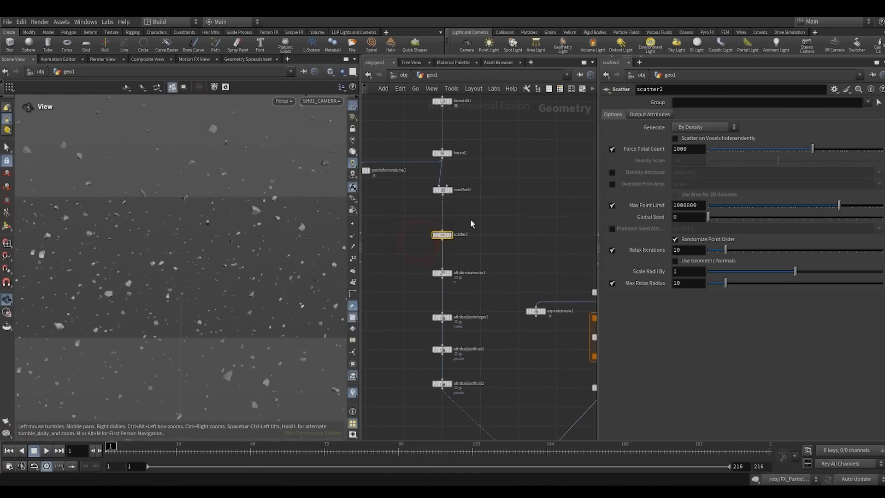
left_click(676, 150)
key("BackSpace")
type("2")
left_click(545, 201)
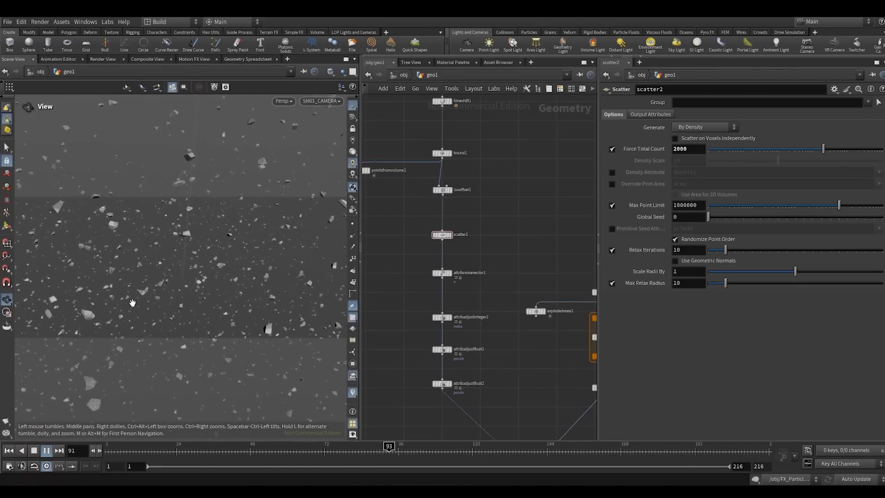
- Watch the denser debris play through SH01_CAMERA in a widened viewport, and stop playback
left_click(331, 72)
left_click(339, 175)
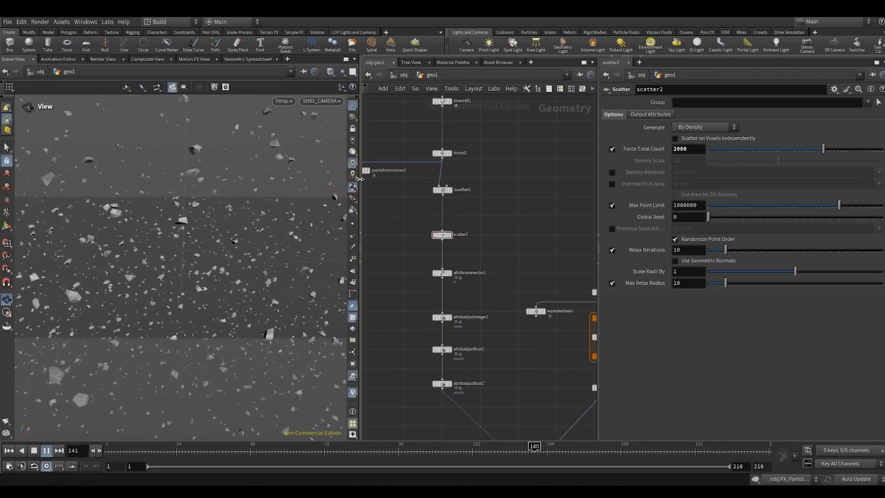
left_click_drag(359, 178, 502, 178)
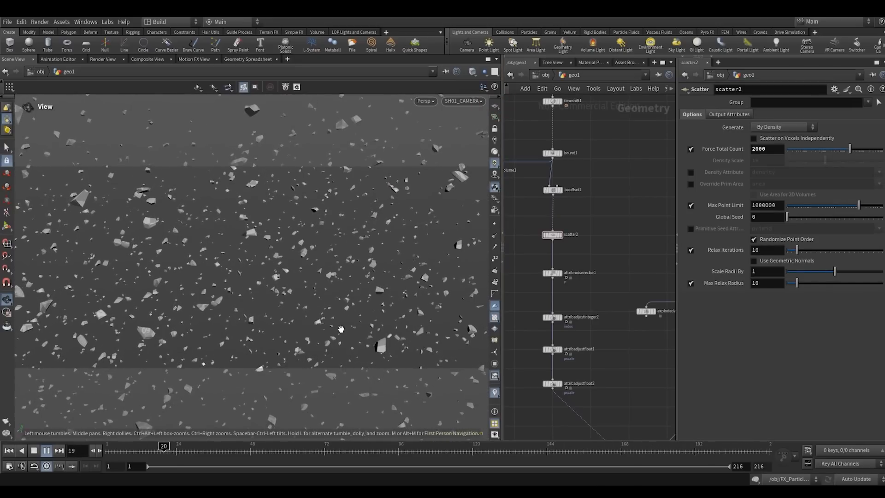
left_click(501, 213)
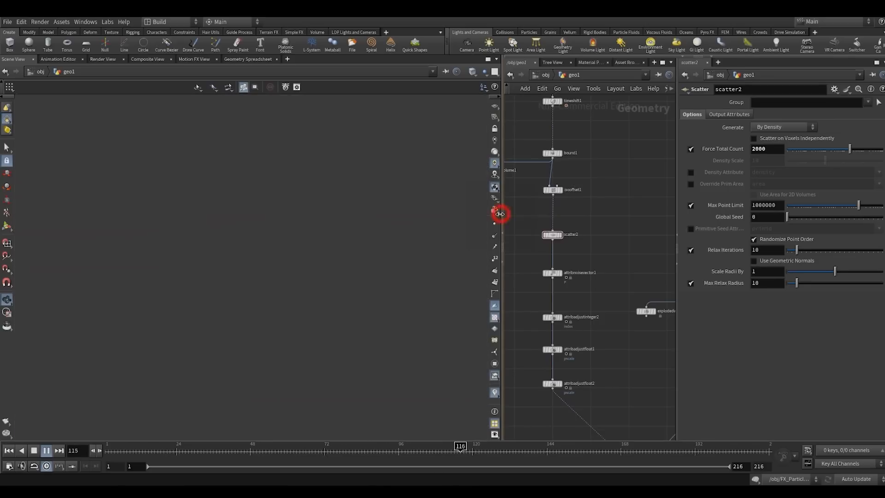
left_click_drag(500, 213, 487, 215)
scroll(562, 275, "down", 4)
middle_click_drag(563, 271, 545, 221)
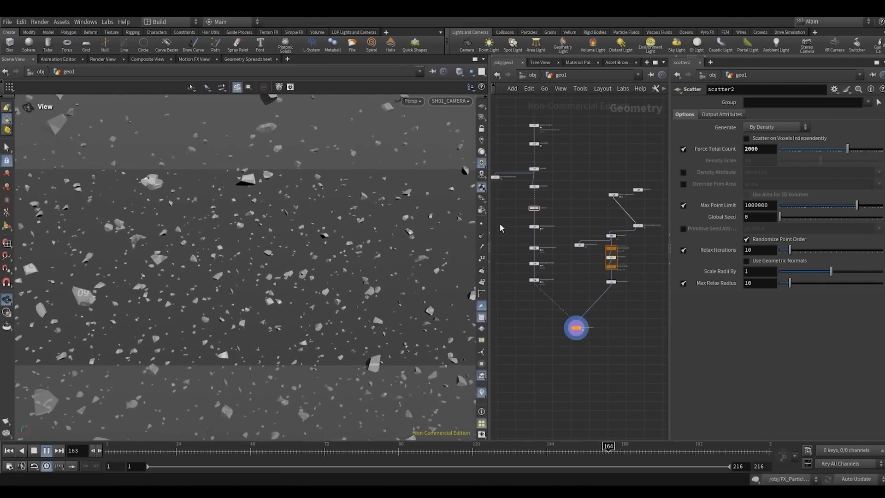
left_click_drag(490, 214, 473, 214)
left_click(34, 450)
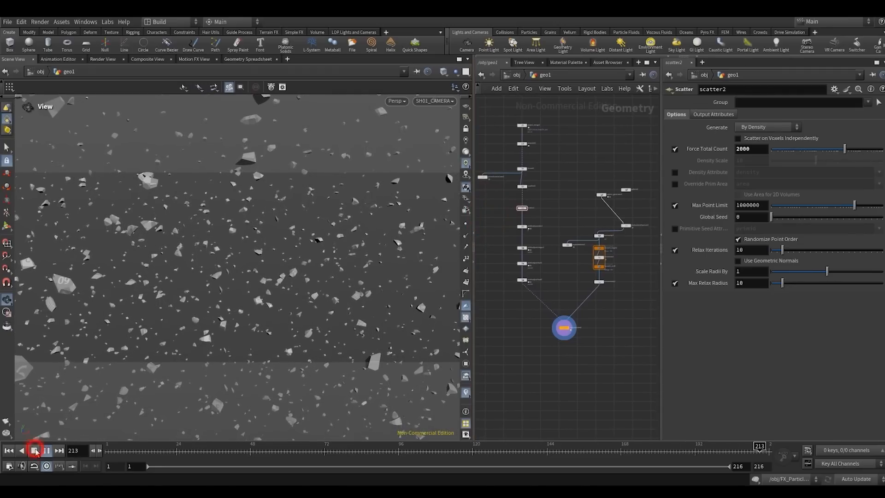
- Leave the camera view, frame all the scattered pieces, and give the network editor more width
key("f")
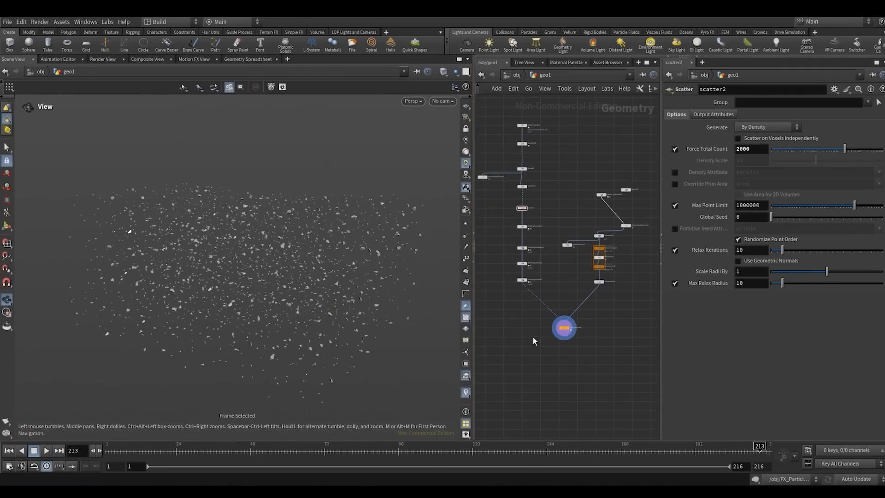
scroll(584, 348, "down", 3)
left_click(472, 211)
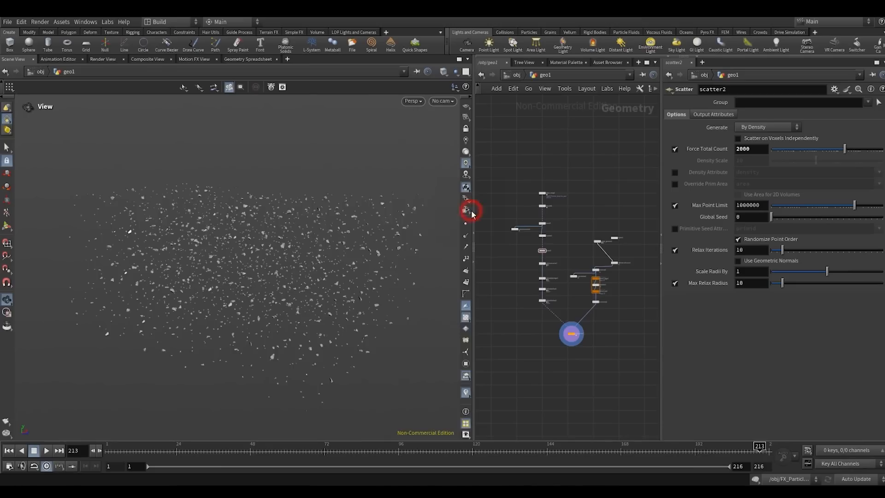
left_click_drag(473, 212, 394, 216)
left_click_drag(616, 220, 656, 220)
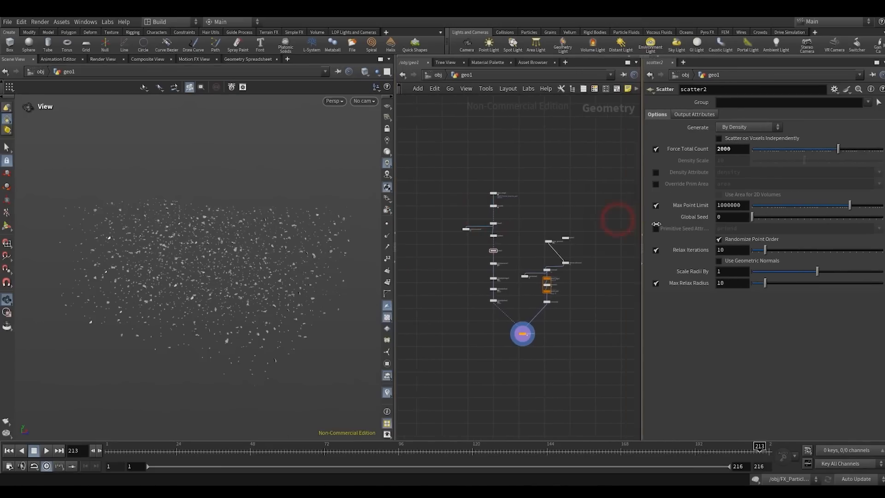
key("h")
- Move object_merge1 and timeshift1 together farther above bound1
left_click_drag(444, 211, 475, 172)
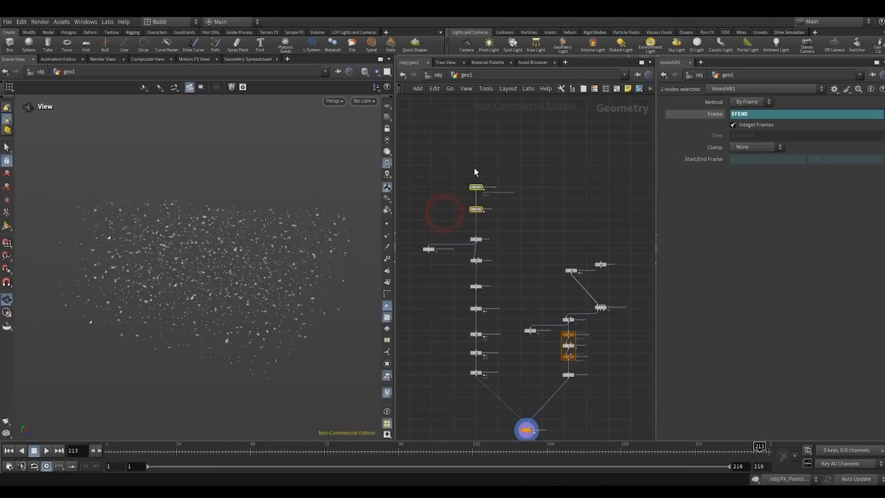
left_click_drag(476, 212, 476, 172)
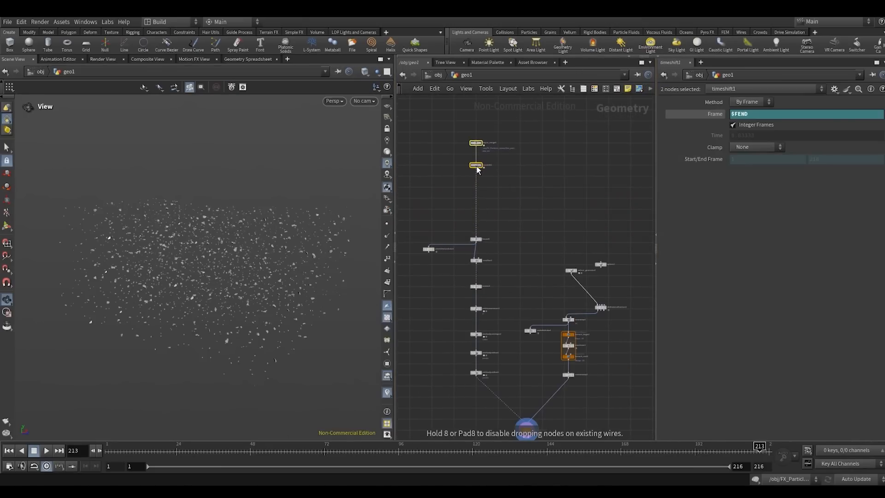
left_click(520, 187)
middle_click_drag(472, 186, 423, 183)
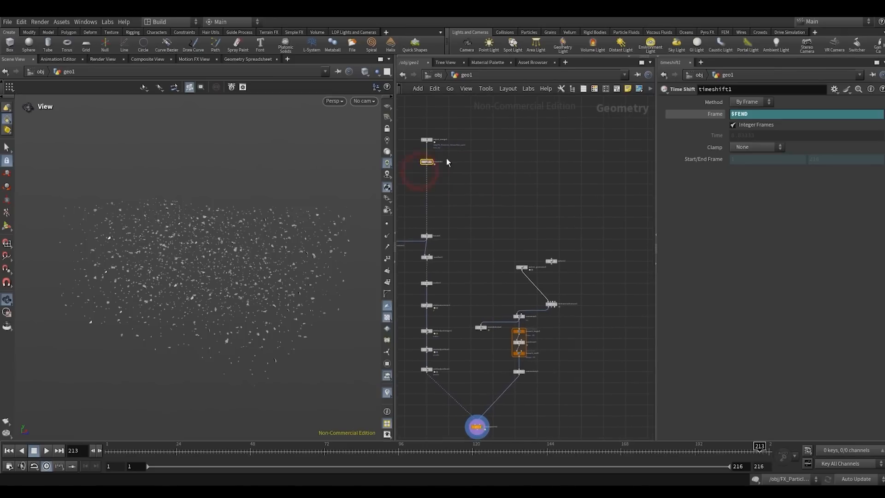
- Display timeshift1 and branch a second Bound node from its output, off to the side of the existing network
left_click(432, 163)
scroll(440, 170, "up", 5)
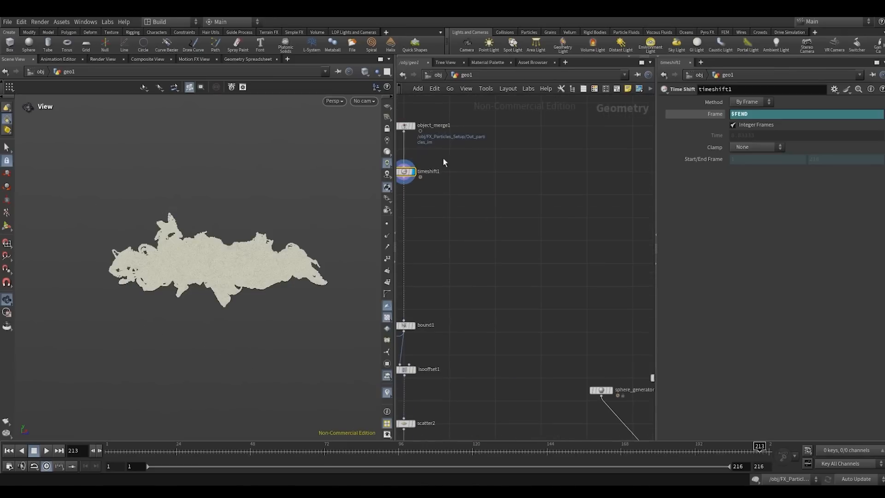
left_click(404, 177)
scroll(474, 209, "down", 4)
middle_click_drag(483, 209, 423, 208)
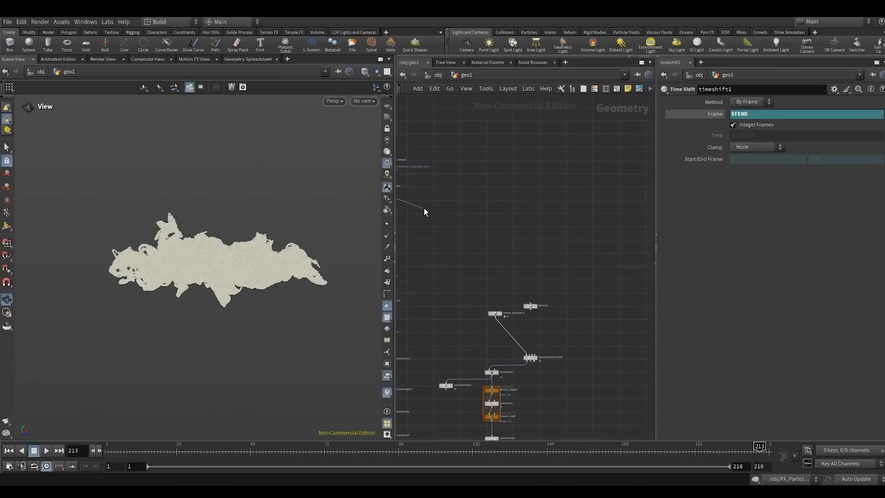
scroll(520, 214, "down", 4)
key("Tab")
type("bou")
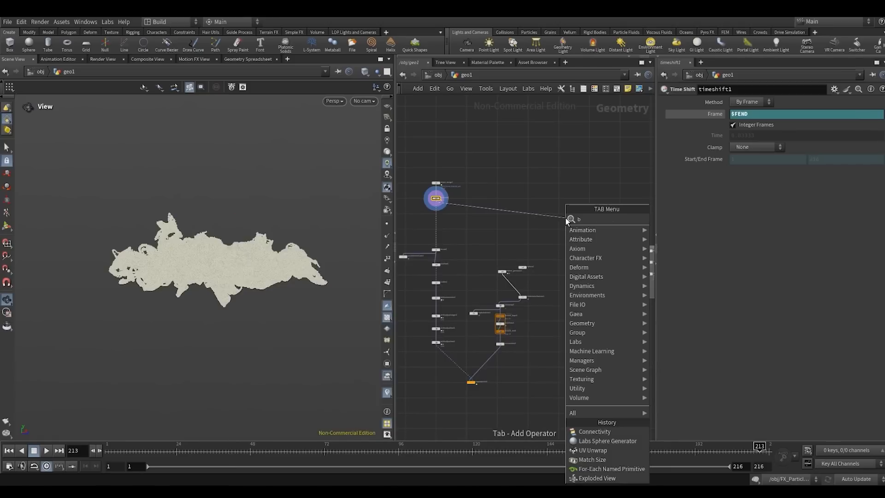
key("Return")
left_click(566, 215)
- Place bound2 in the clear area above and beside the fractured-sphere branch
scroll(517, 258, "down", 2)
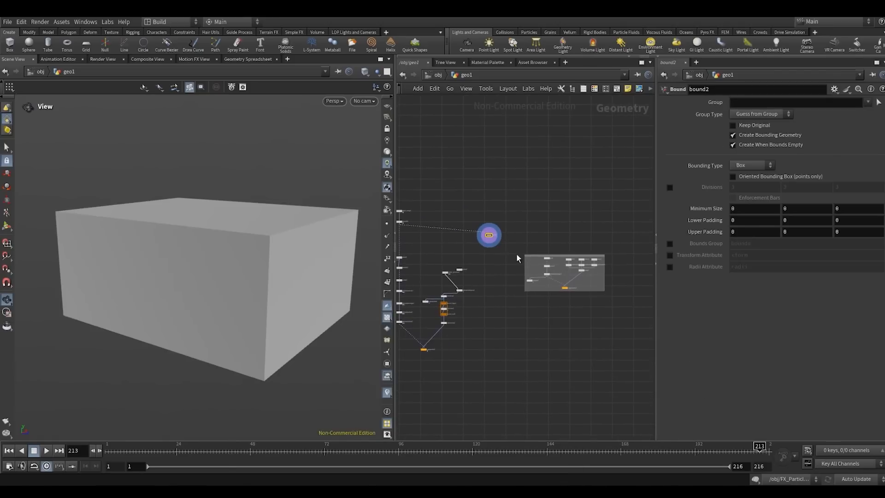
scroll(533, 250, "down", 1)
middle_click_drag(533, 250, 492, 236)
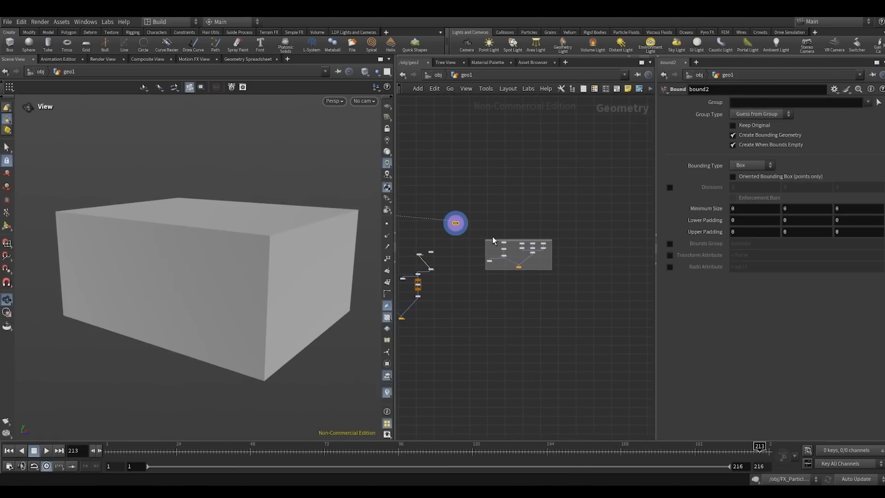
left_click_drag(493, 240, 592, 293)
scroll(450, 233, "up", 2)
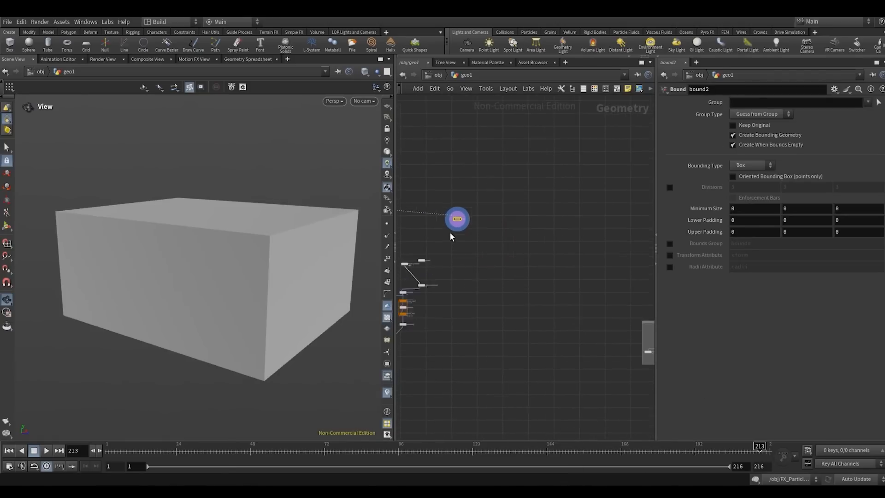
middle_click_drag(450, 233, 553, 251)
scroll(554, 250, "up", 2)
left_click_drag(561, 235, 584, 222)
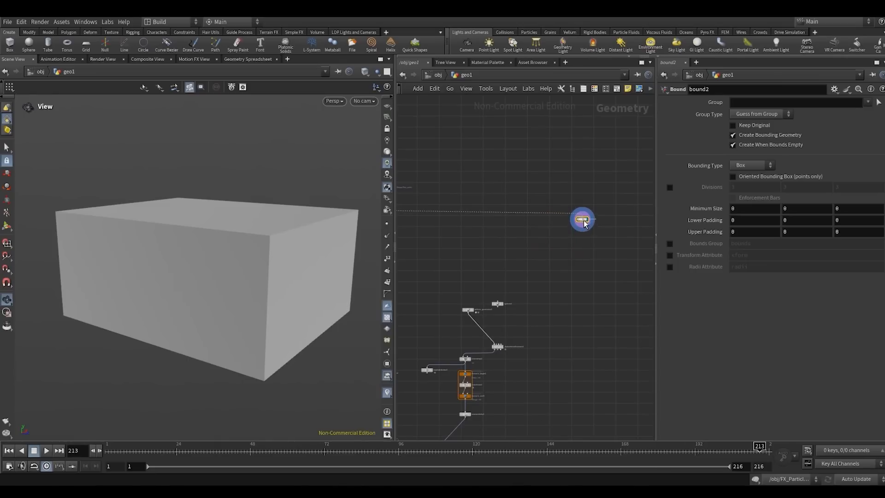
- Split the viewport into two side-by-side views, look through SH01_CAMERA in one of them, and show the bounding box in wireframe
left_click(378, 72)
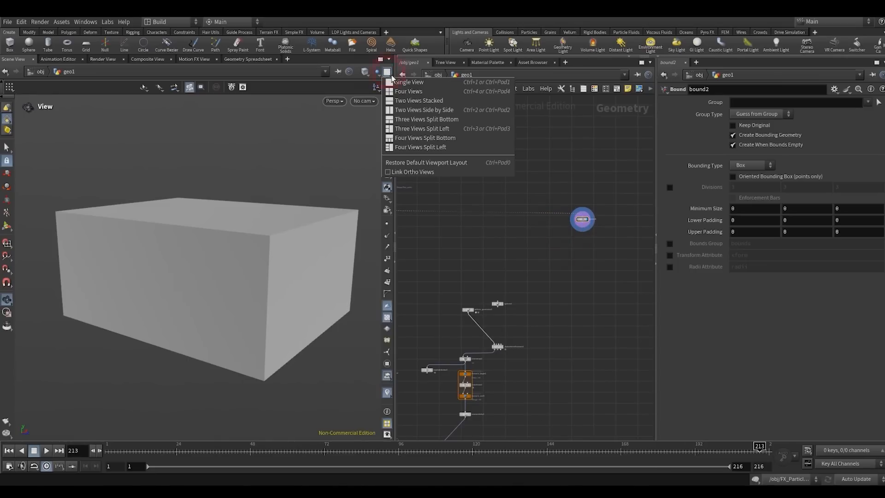
left_click(399, 112)
left_click_drag(395, 114, 491, 114)
left_click(223, 101)
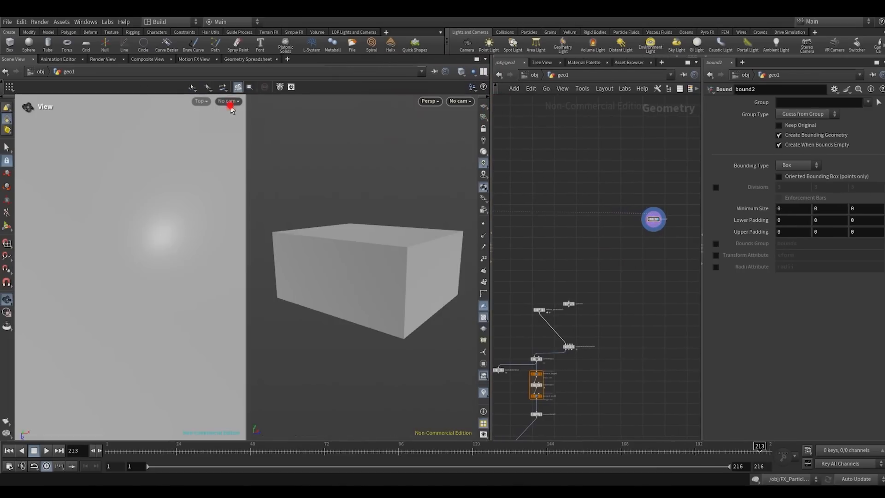
left_click(226, 147)
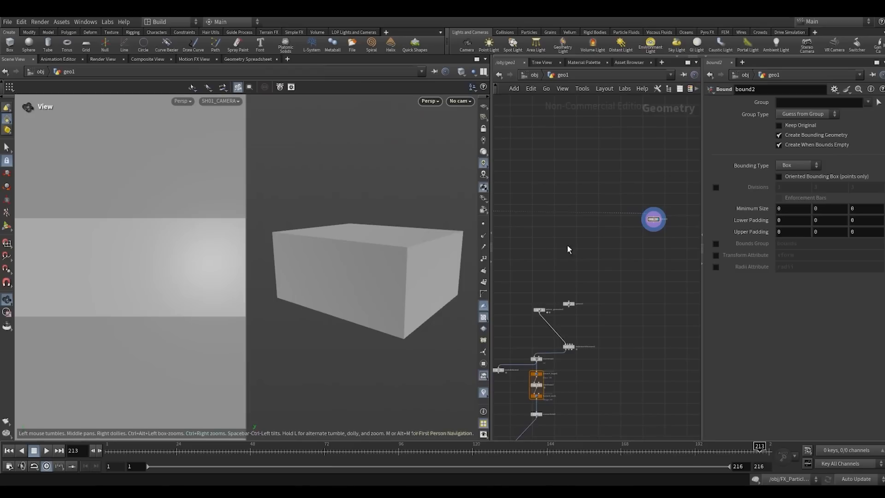
key("w")
scroll(559, 264, "up", 3)
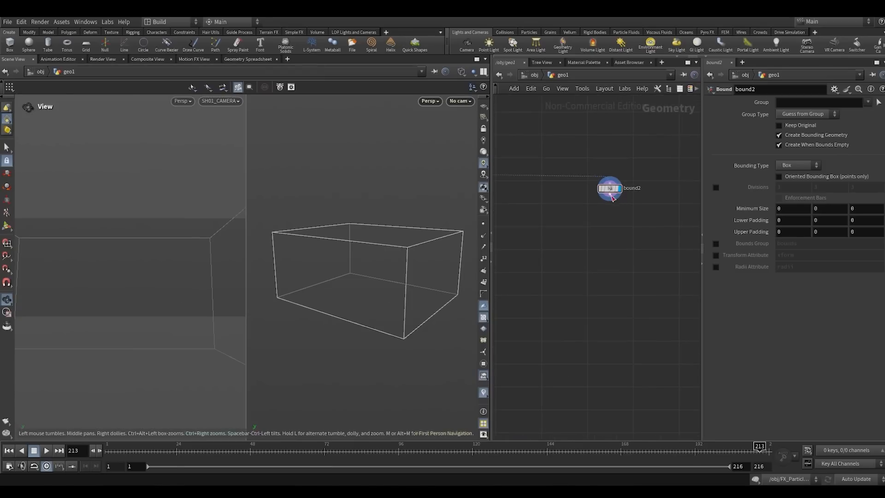
left_click(609, 195)
key("Escape")
- Make the SH01_CAMERA object visible in the perspective view from the object level and return inside geo1
left_click(473, 72)
left_click(479, 99)
left_click(475, 72)
left_click(480, 91)
left_click(534, 75)
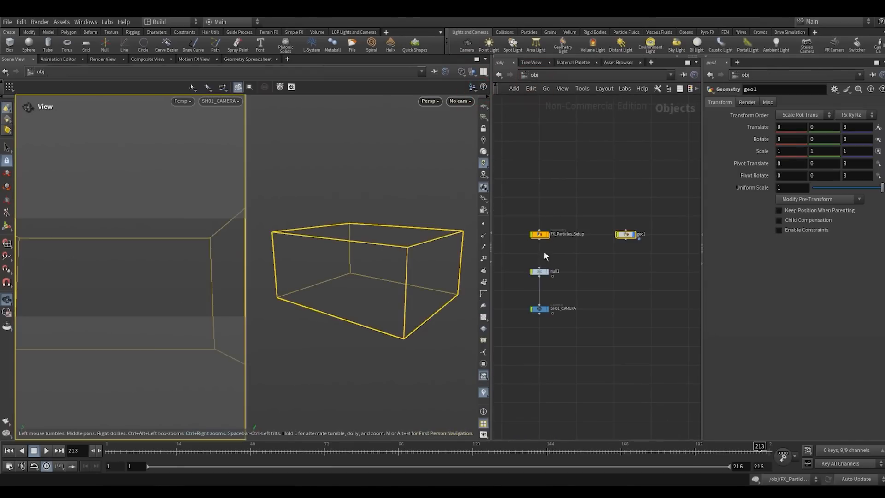
left_click_drag(559, 326, 561, 327)
left_click(618, 281)
double_click(622, 235)
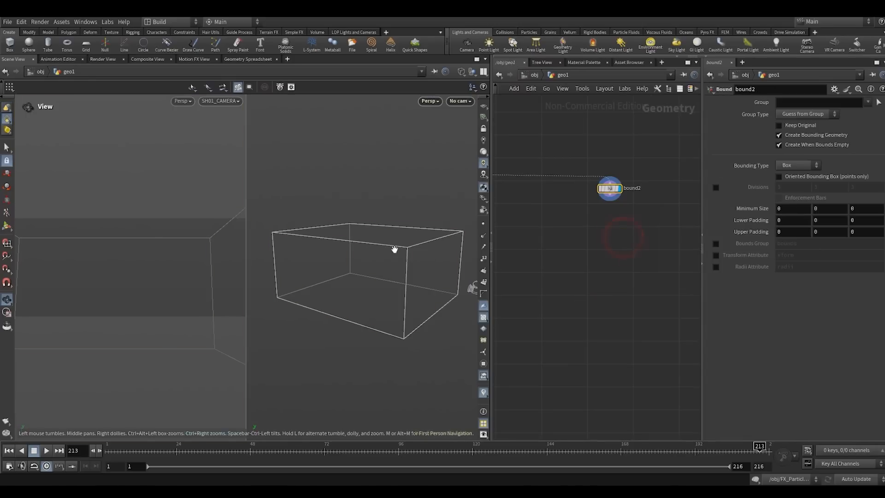
- Append a Transform from Centroid node directly below bound2
key("Tab")
type("tr")
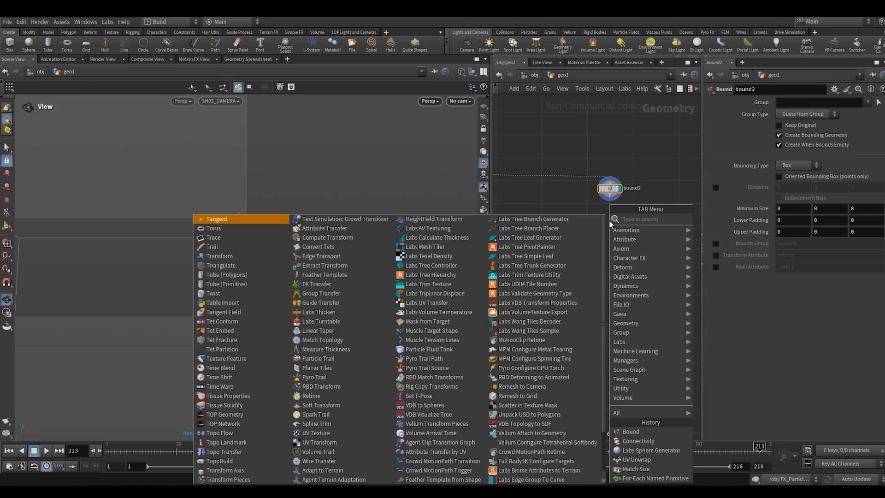
type("ace")
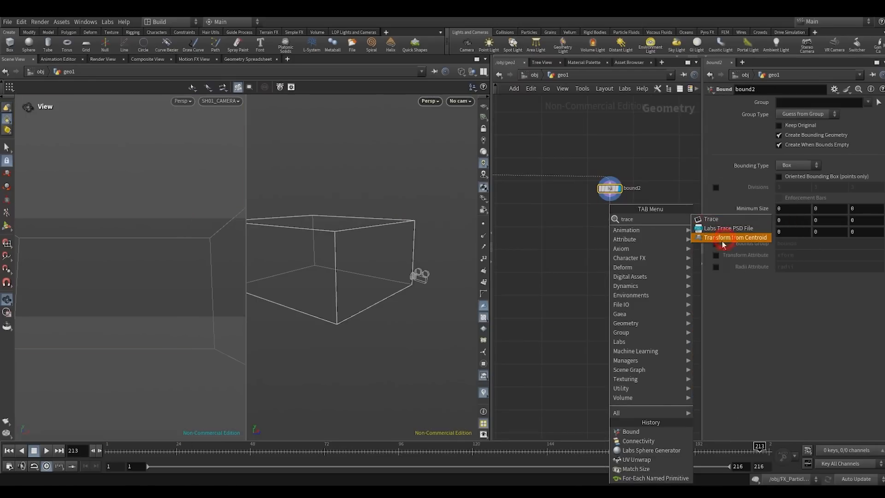
left_click(722, 240)
left_click(609, 220)
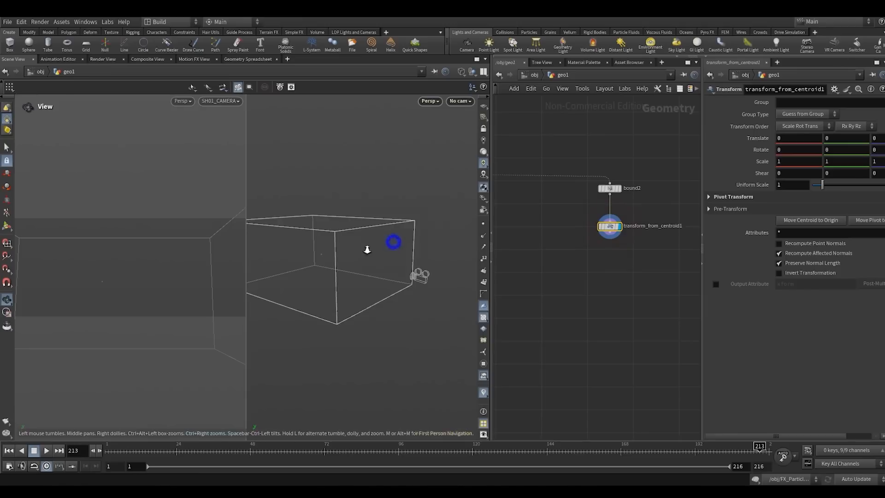
- Set transform_from_centroid1's uniform scale to 0.63 and move the box along Z to a translate value of 2.36512
left_click_drag(371, 245, 409, 267)
key("Return")
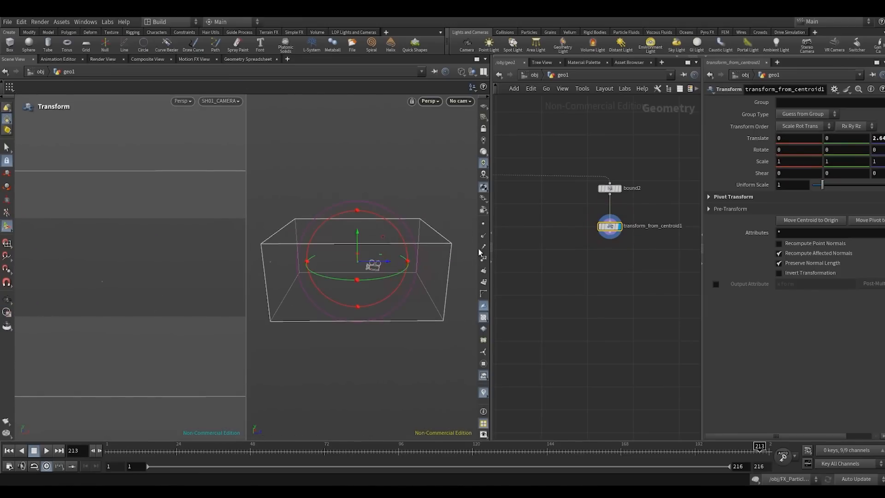
left_click_drag(823, 189, 817, 187)
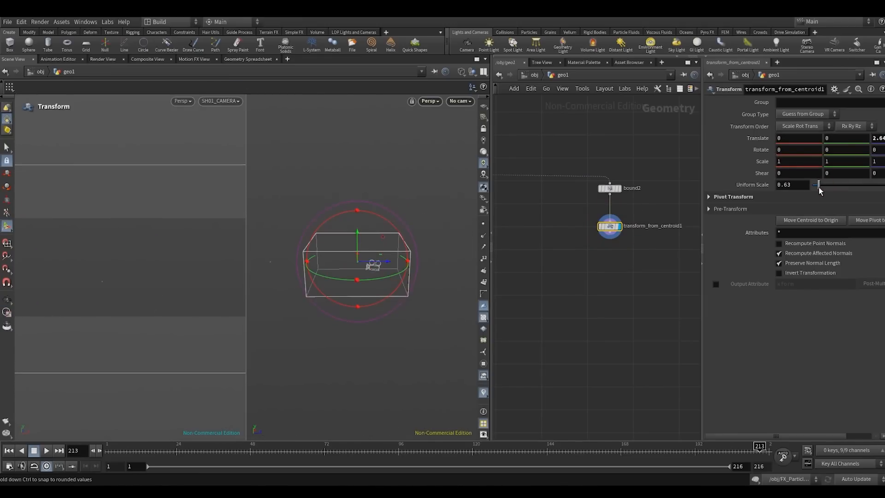
left_click_drag(383, 261, 352, 279)
right_click_drag(353, 279, 382, 270, "alt")
left_click_drag(346, 266, 295, 272, "alt")
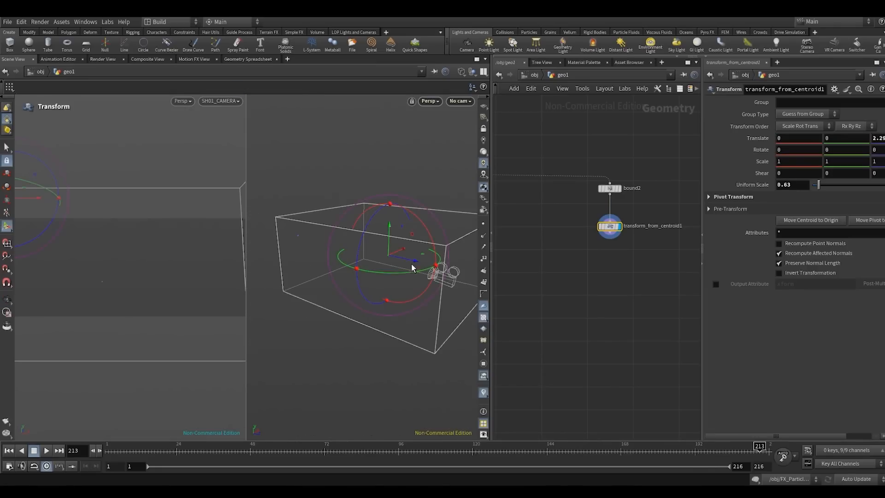
left_click_drag(414, 266, 394, 266)
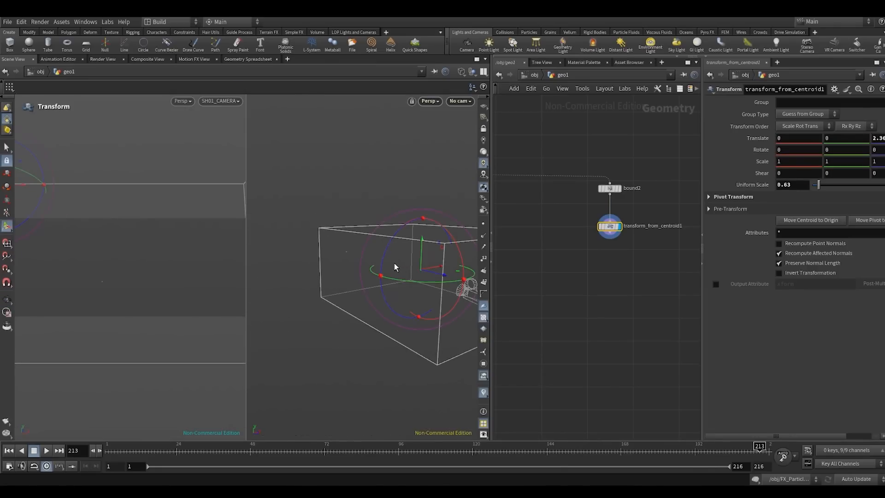
key("Escape")
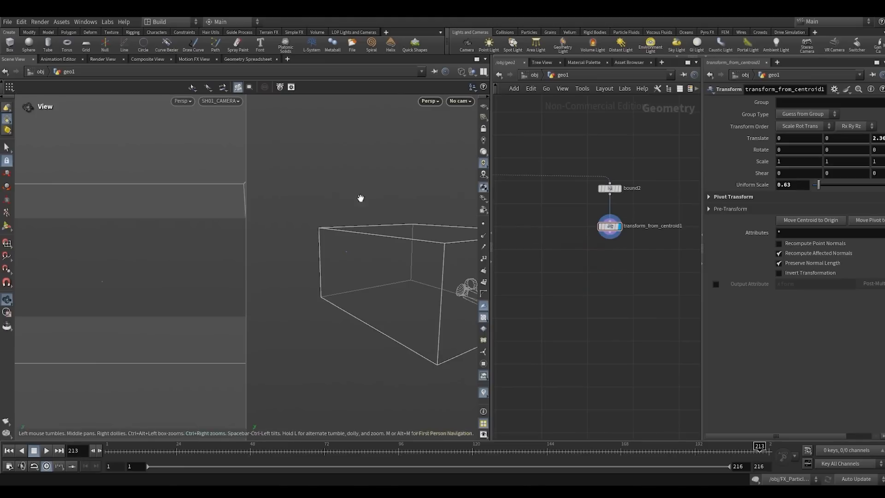
- Return to a single shaded perspective view and give the network editor more width
left_click(483, 72)
left_click(502, 81)
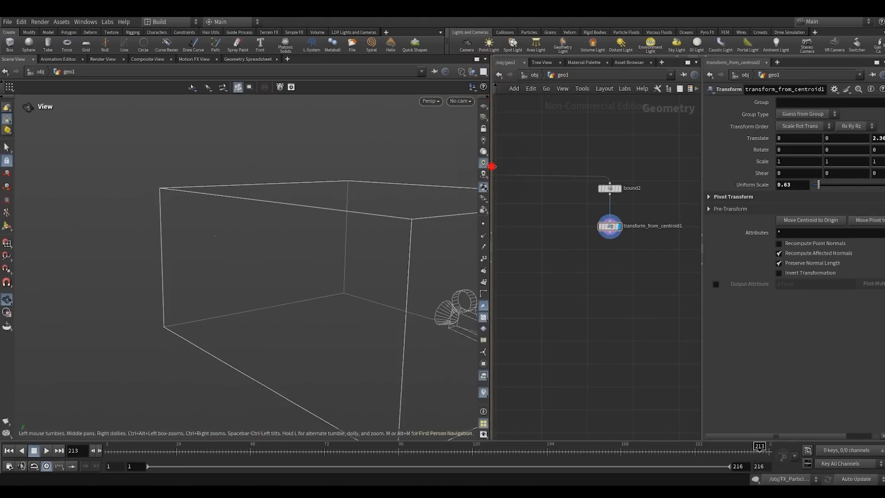
left_click_drag(490, 167, 458, 175)
right_click_drag(309, 222, 304, 232)
middle_click_drag(304, 232, 271, 230)
key("shift+w")
middle_click_drag(534, 253, 488, 257)
- Append an IsoOffset node below transform_from_centroid1 and display it
left_click(540, 238)
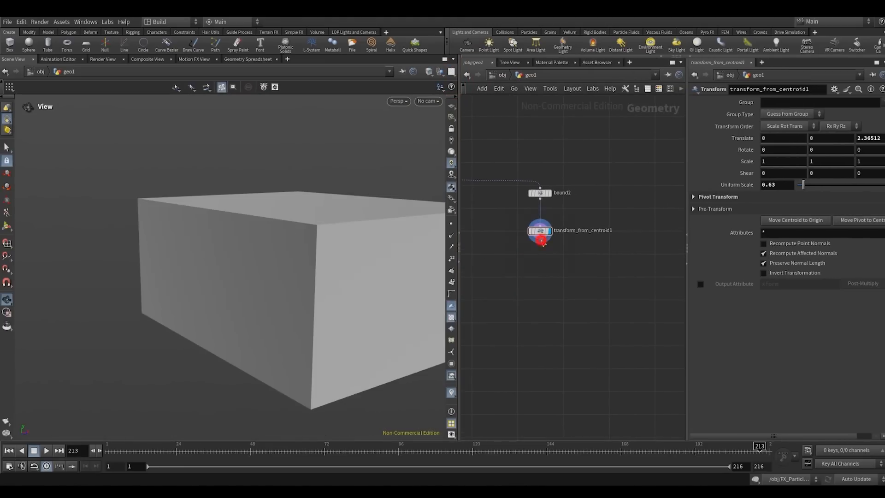
key("Tab")
type("null")
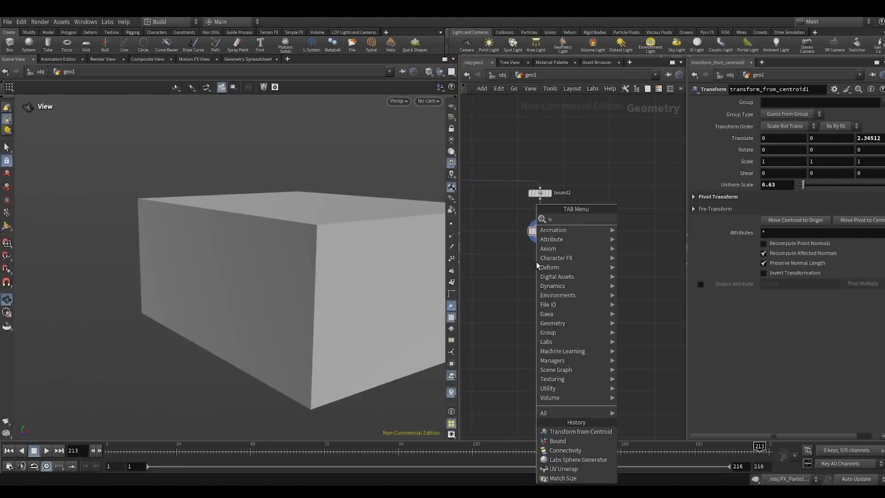
key("Return")
left_click(536, 263)
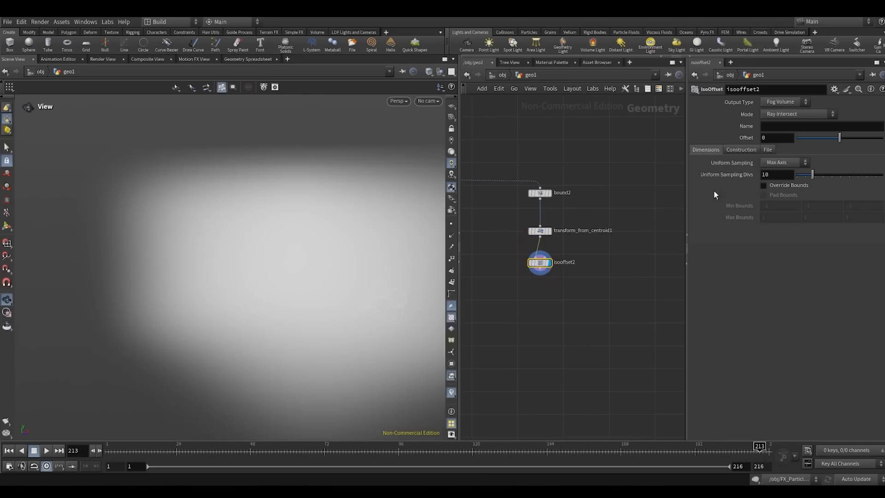
- Name the isooffset2 fog volume density and set its uniform sampling divisions to 120
type("density")
key("Return")
left_click(764, 175)
type("1")
left_click(577, 306)
left_click_drag(297, 254, 271, 253)
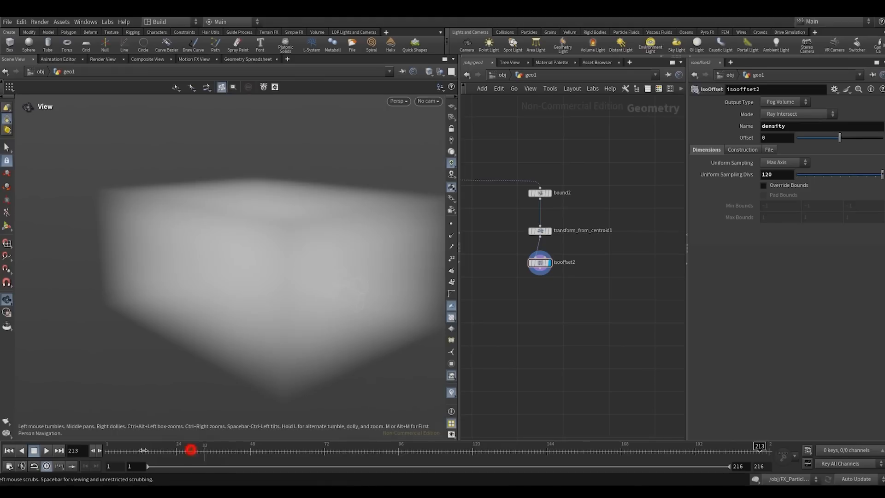
- Go back to frame 1 and append a POP Network below isooffset2
left_click_drag(143, 450, 107, 450)
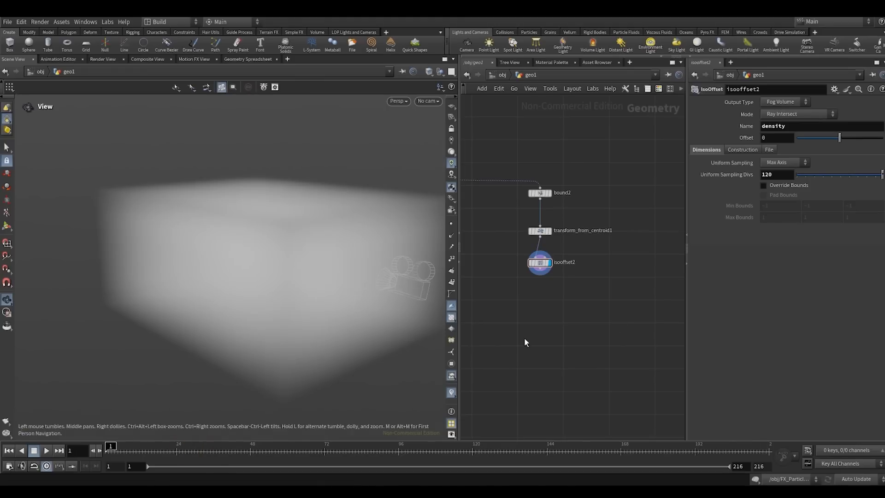
left_click(539, 274)
left_click(539, 310)
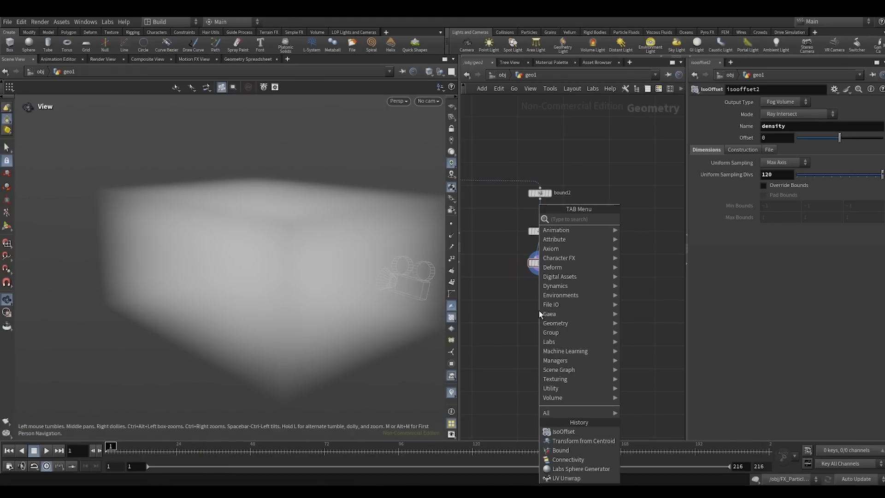
type("pop")
key("Return")
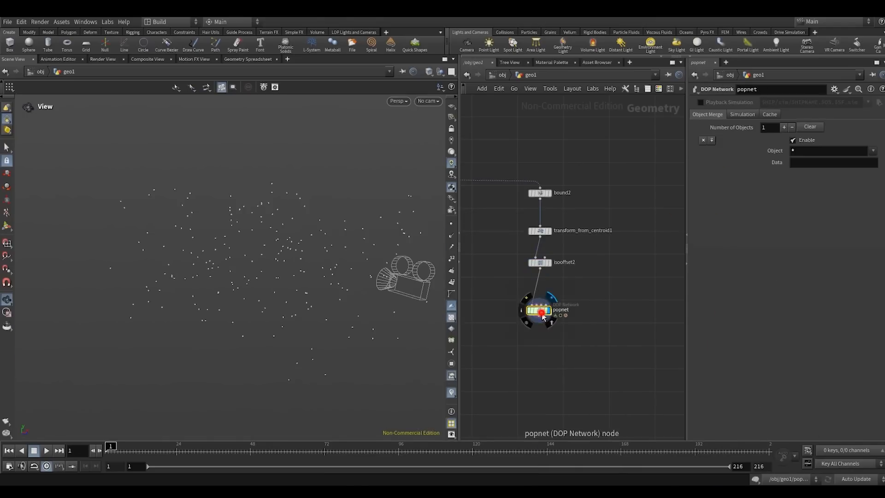
- Enter the POP network and move source_first_input well above the merge node to make room for force nodes
double_click(538, 310)
scroll(574, 167, "down", 6)
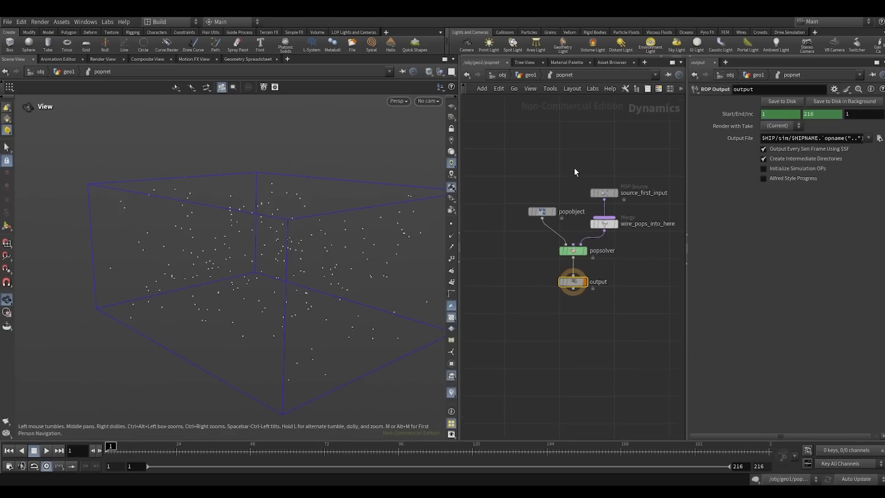
left_click_drag(570, 294, 594, 177)
- Set source_first_input's constant birth rate to 50000, turn off its guide, and preview the simulation before rewinding to frame 1
left_click(720, 115)
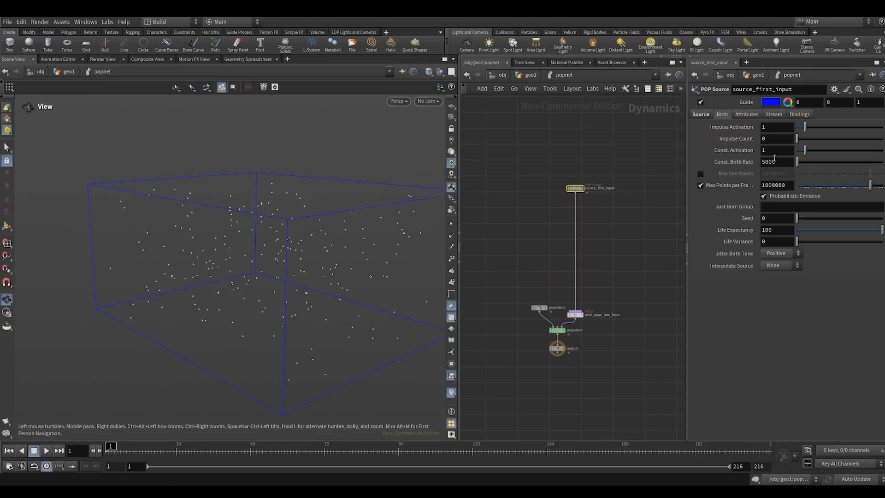
type("0")
key("Return")
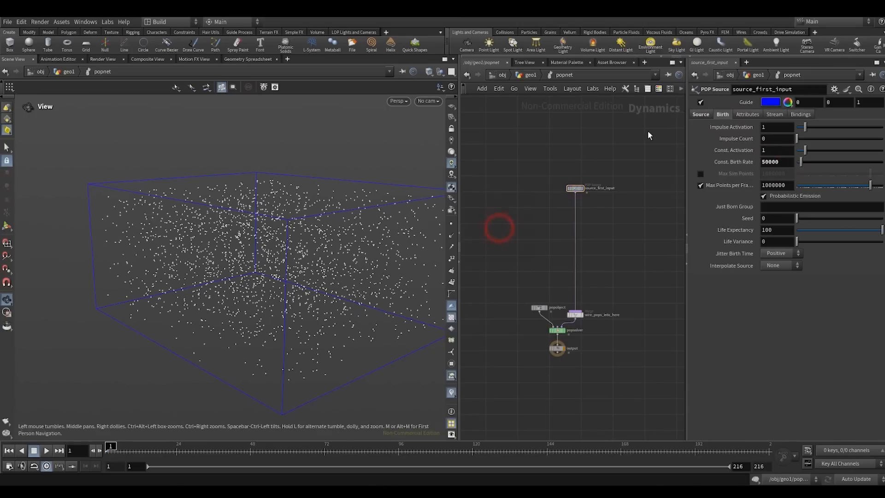
left_click(700, 103)
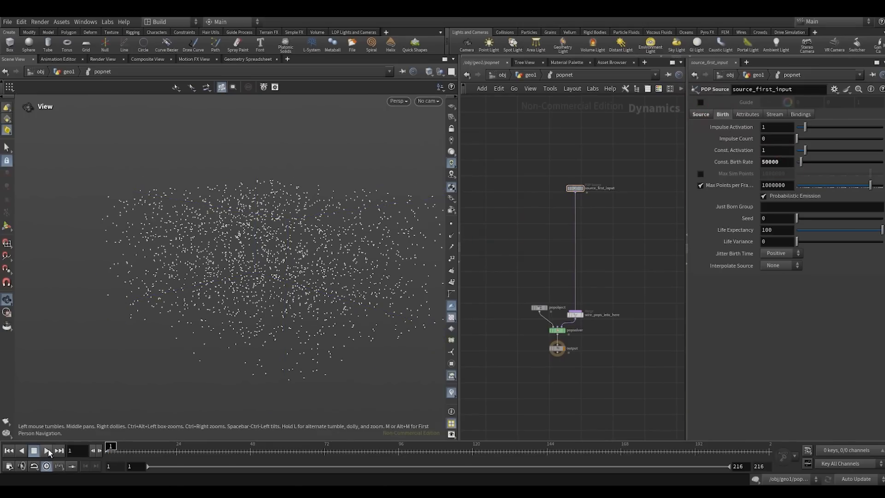
left_click(47, 451)
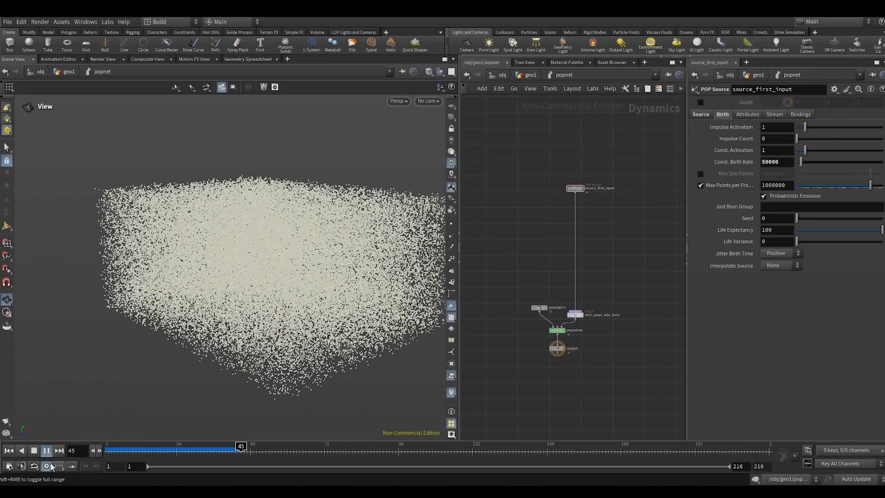
left_click(9, 452)
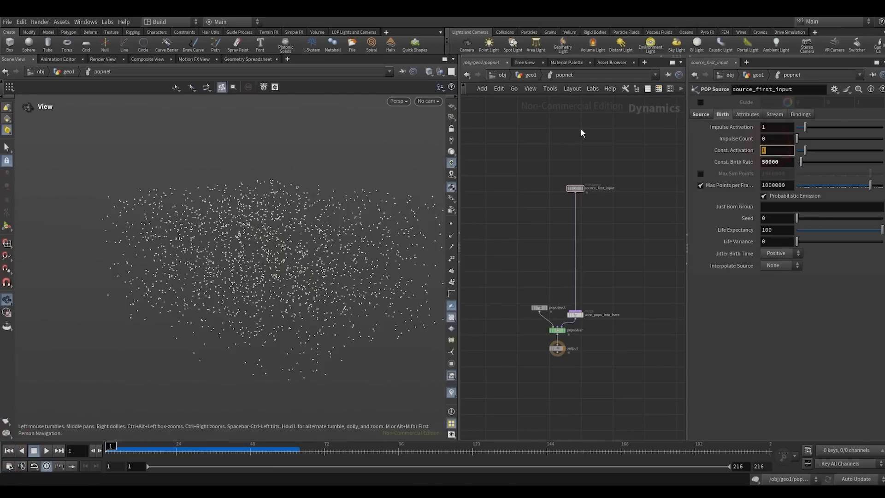
- Limit source_first_input's constant activation with the expression $SF<7, play the simulation, and rewind to frame 1
type("$S")
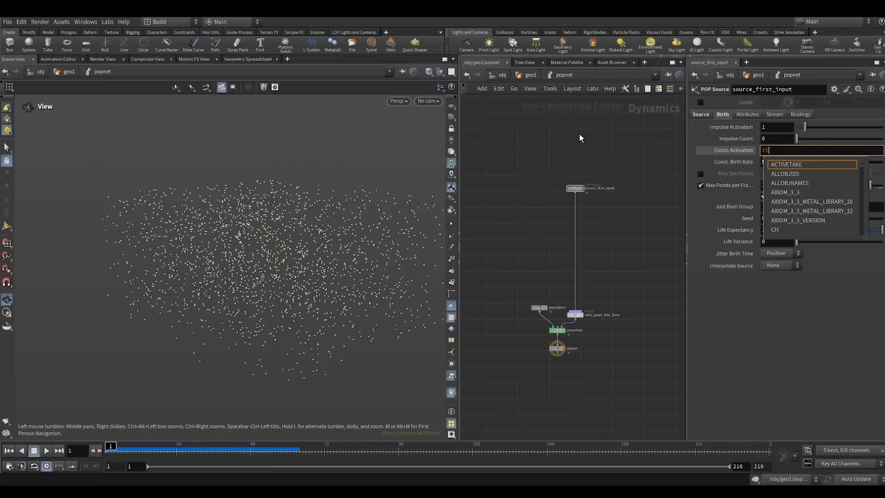
type("F<7")
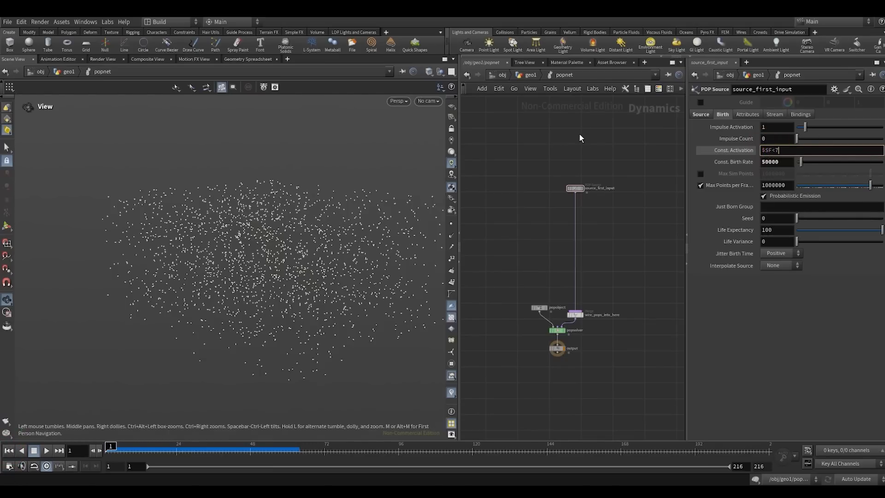
key("Return")
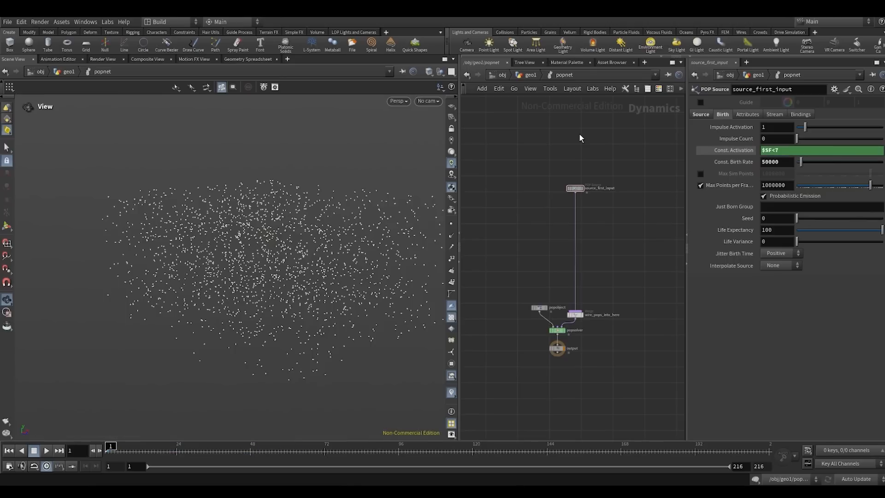
left_click(45, 453)
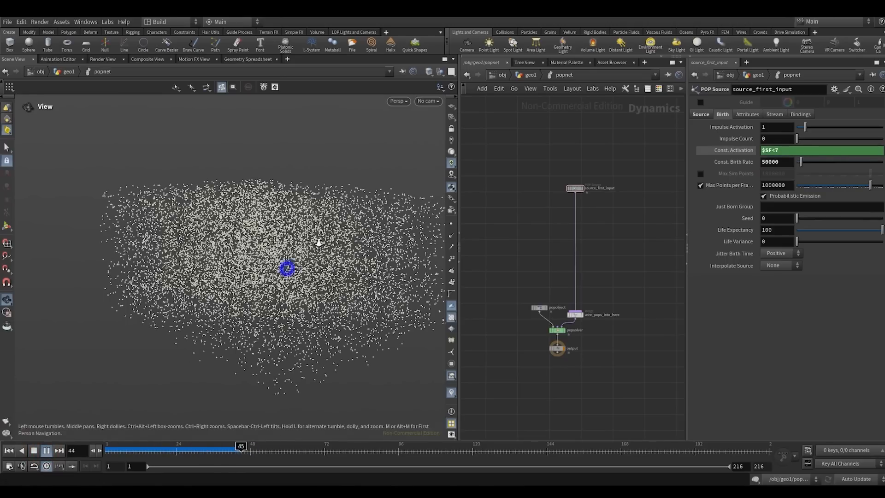
left_click(9, 451)
- Add a POP Force node beside the wire between source_first_input and wire_pops_into_here
scroll(578, 263, "up", 4)
key("Tab")
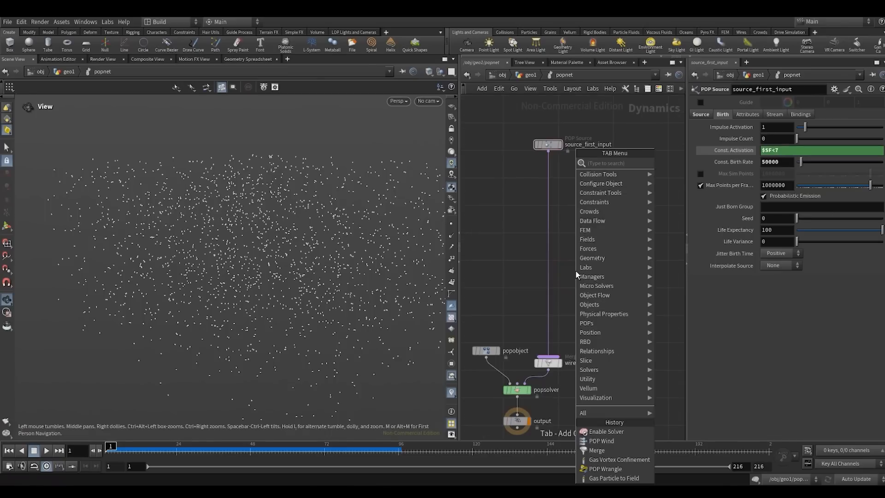
type("popf")
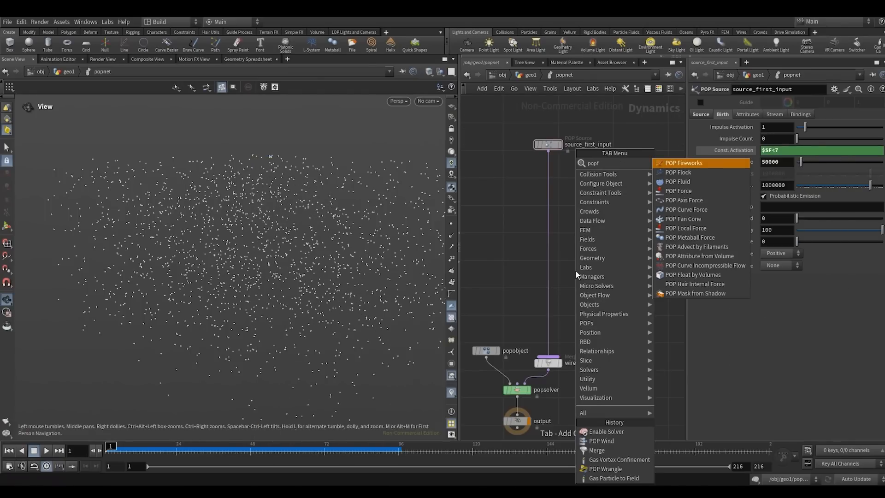
key("Down")
key("Down")
key("Down")
key("Return")
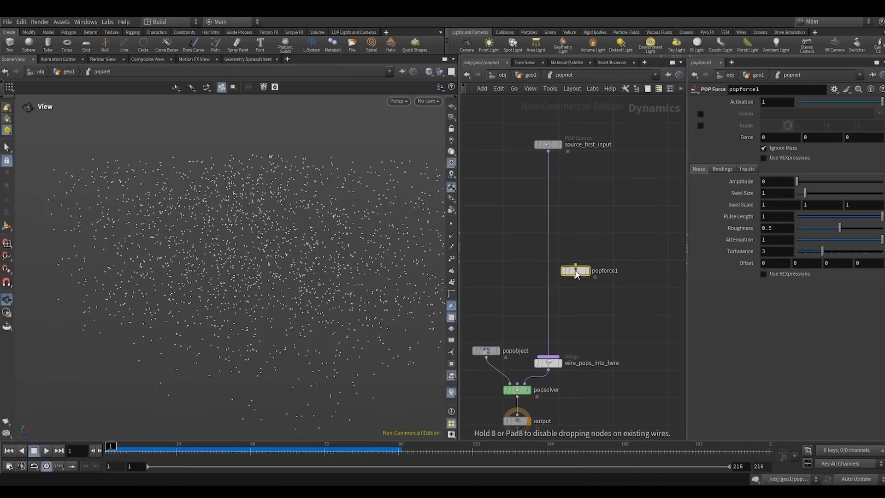
- Insert popforce1 into the wire below source_first_input and set its noise amplitude to 0.1 and swirl size to 5
left_click_drag(575, 271, 550, 233)
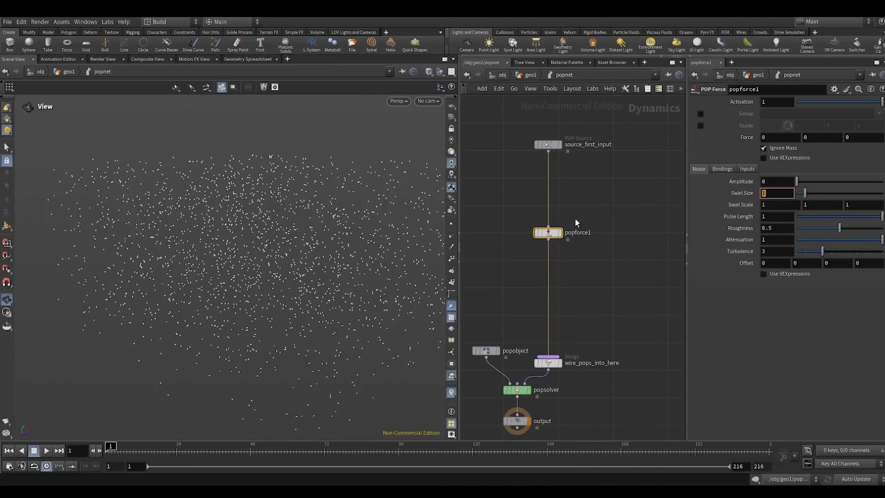
type("5")
left_click(590, 195)
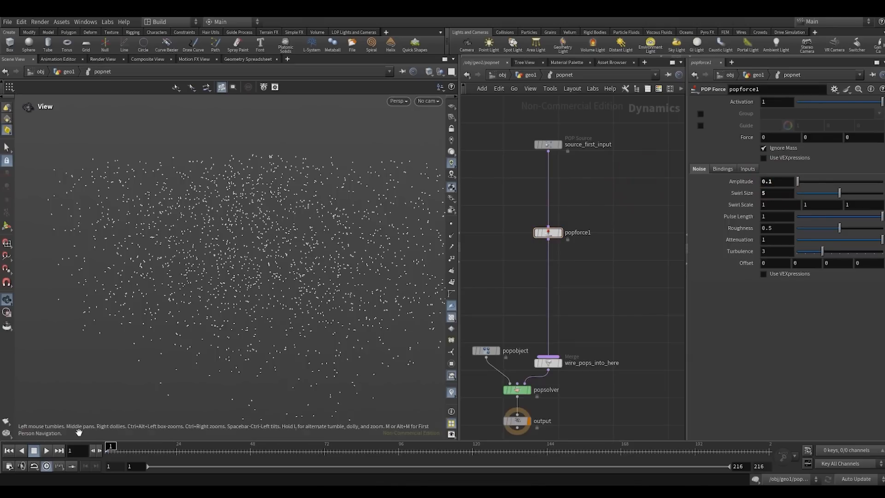
- Play the simulation, inspect the particle motion in perspective and through SH01_CAMERA, and rewind to frame 1
left_click(46, 451)
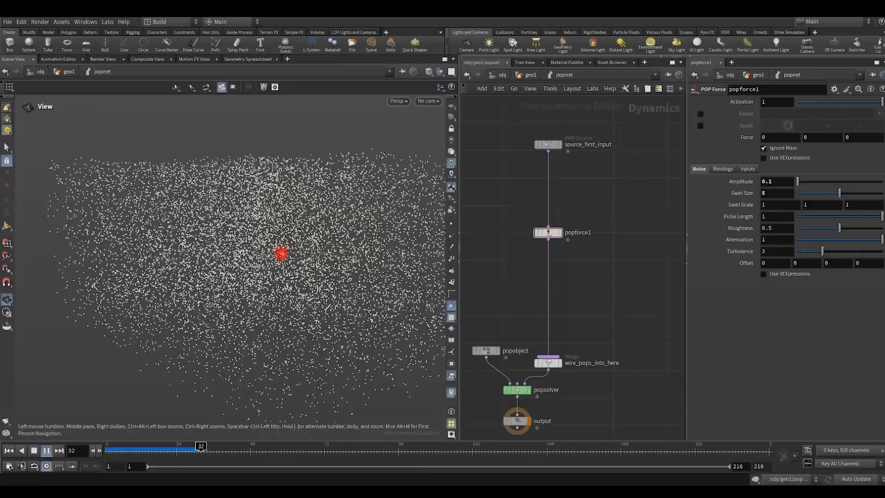
right_click_drag(309, 251, 285, 267)
mouse_move(286, 267)
left_mouse_down()
mouse_move(251, 265)
mouse_move(281, 253)
left_mouse_up()
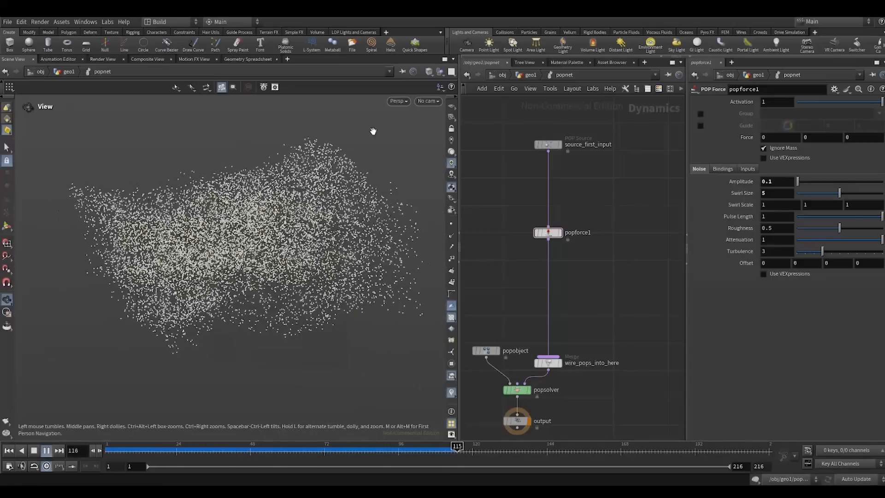
left_click(432, 102)
left_click(429, 144)
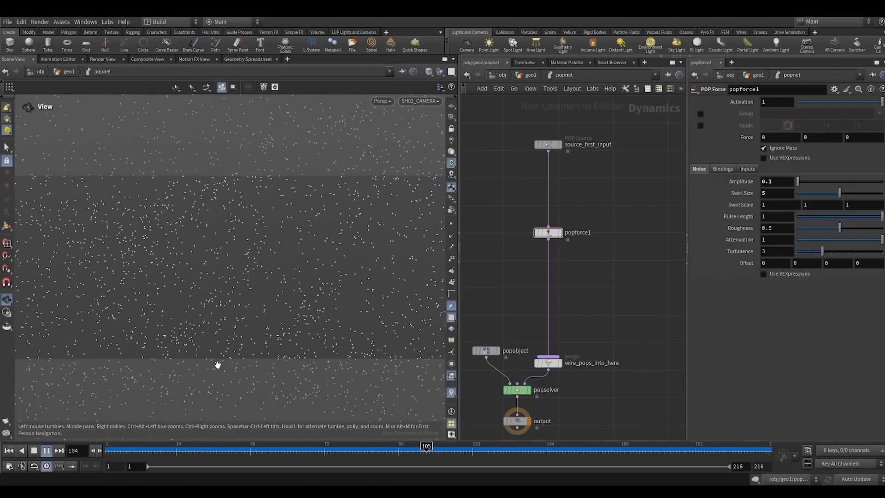
left_click(8, 451)
- Return to the geo1 network and set the object pattern merged by popnet to pop*
left_click(525, 75)
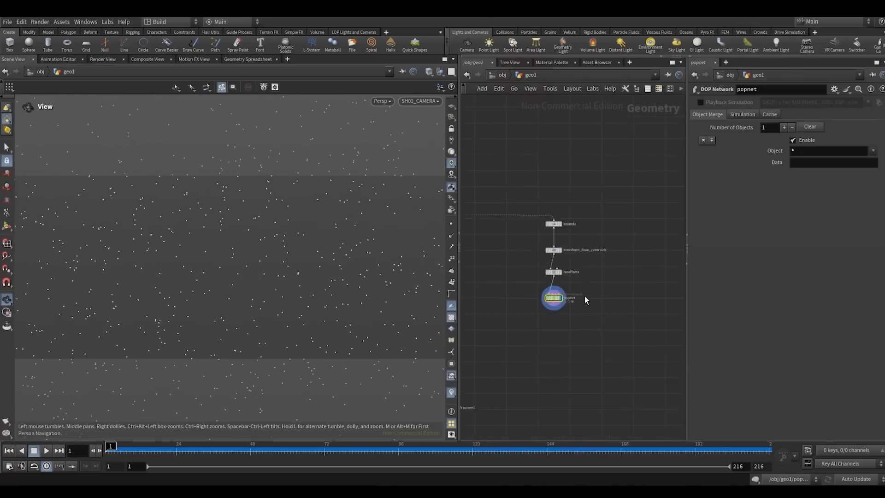
left_click(790, 151)
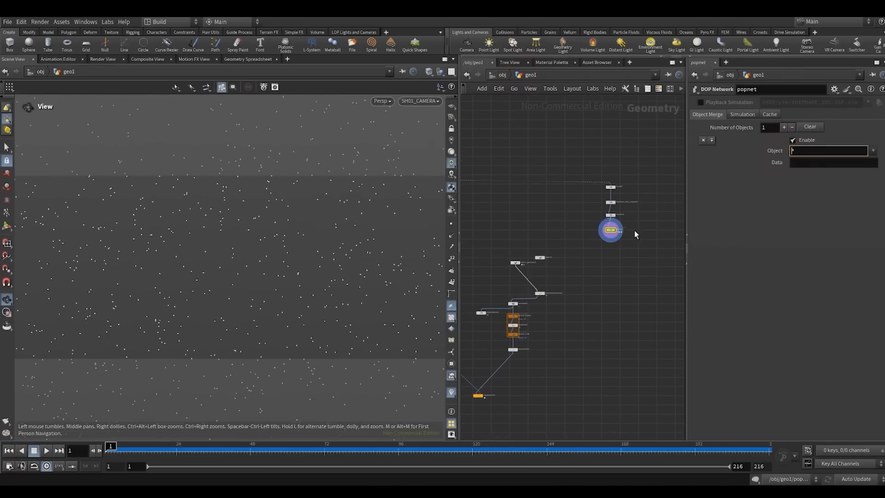
- Duplicate copytopoints2 with its input connections and place the copy beneath the popnet branch
middle_click_drag(571, 286, 642, 171)
middle_click_drag(596, 293, 565, 334)
scroll(526, 338, "up", 3)
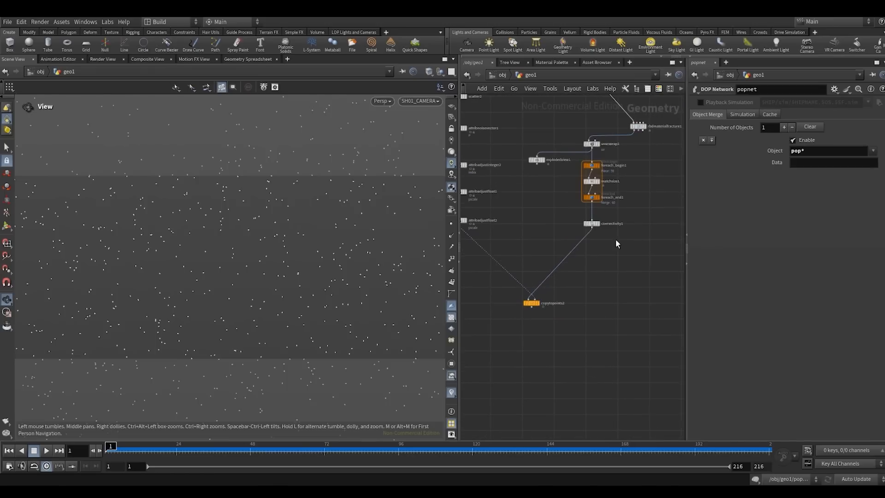
middle_click_drag(615, 239, 586, 277)
scroll(586, 277, "down", 2)
middle_click_drag(531, 342, 494, 327)
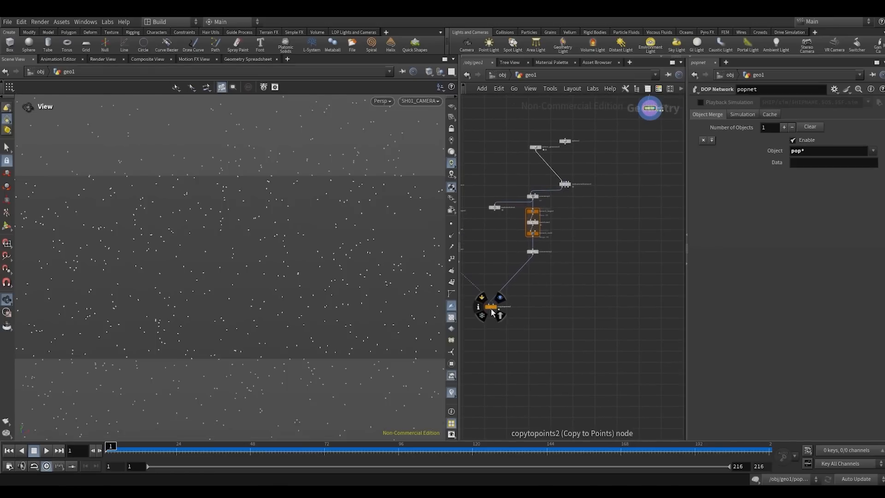
left_click_drag(491, 308, 650, 313, "alt")
- Copy attribadjustinteger2, attribadjustfloat1 and attribadjustfloat2, and paste the three nodes in a column below popnet
scroll(586, 294, "up", 6)
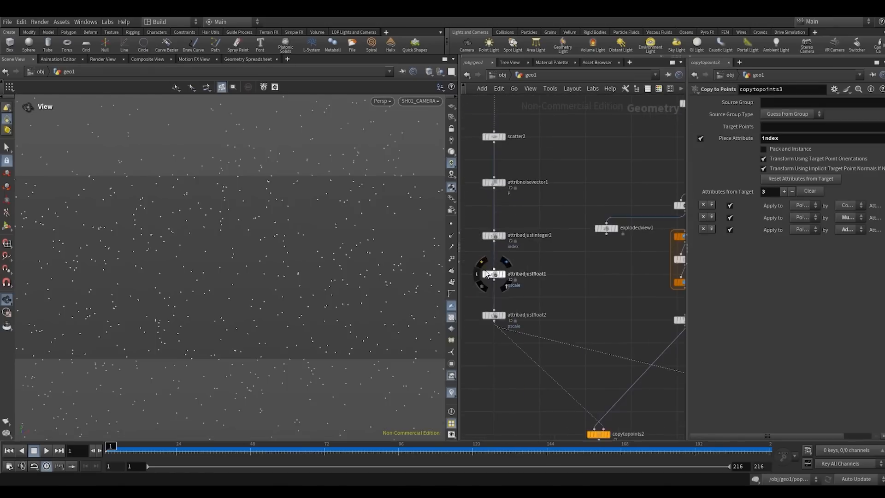
left_click_drag(527, 276, 577, 283)
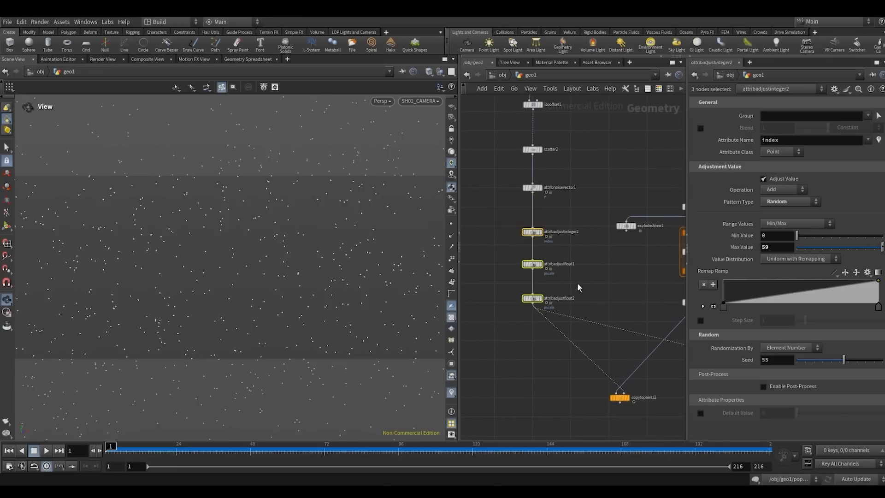
key("ctrl+c")
scroll(575, 249, "down", 5)
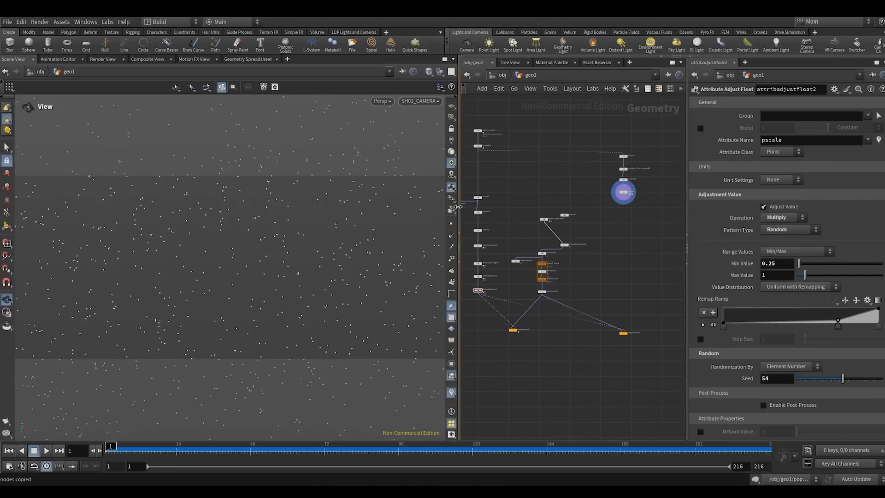
left_click_drag(458, 208, 422, 208)
left_click(576, 223)
key("ctrl+v")
scroll(591, 229, "up", 4)
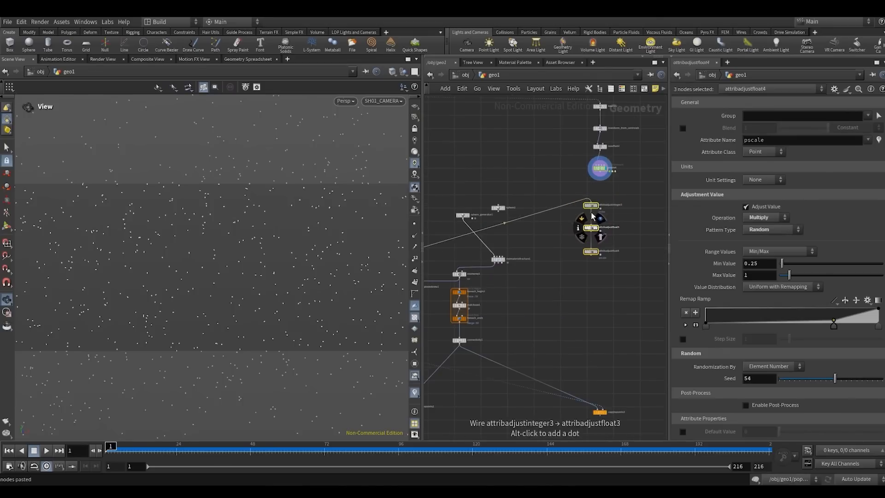
left_click_drag(592, 203, 602, 240)
- Wire popnet into attribadjustinteger3 and display the pasted attribute nodes in turn, ending on attribadjustfloat4
left_click(608, 217)
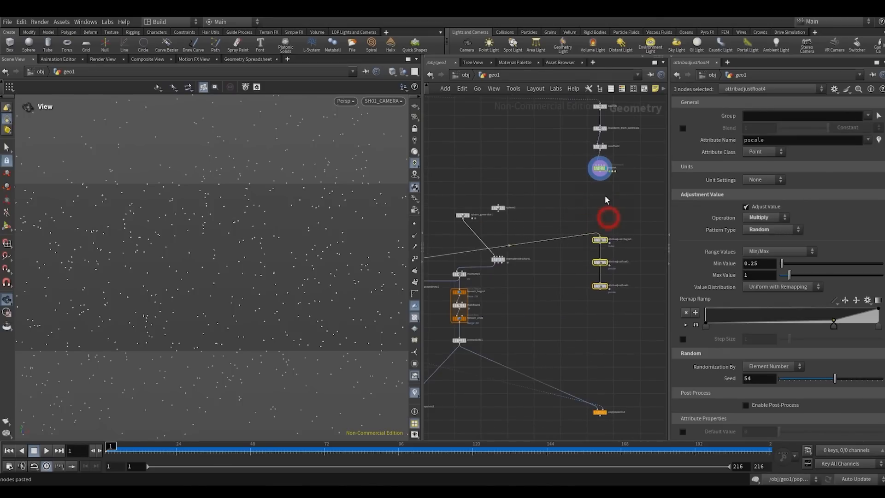
scroll(604, 183, "up", 3)
left_click(596, 170)
left_click(596, 275)
left_click_drag(558, 292, 587, 272)
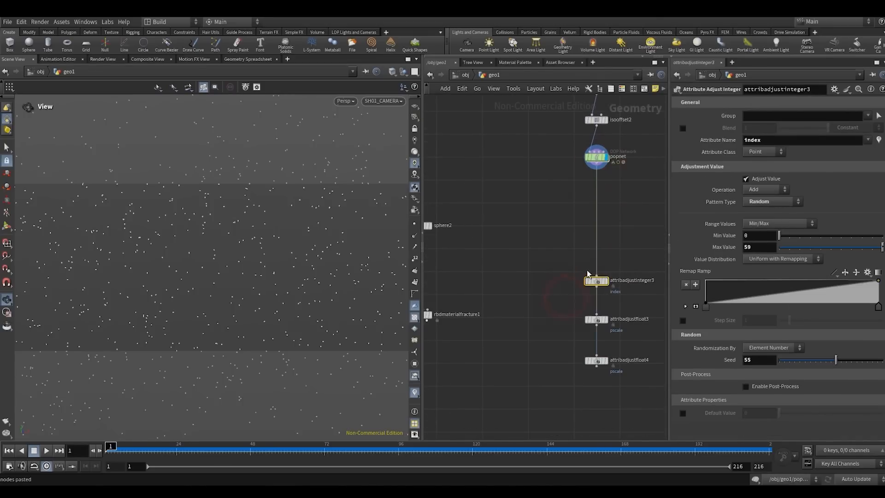
key("r")
middle_click_drag(557, 282, 526, 167)
left_click_drag(528, 193, 576, 221)
key("r")
left_click_drag(534, 239, 569, 276)
key("r")
- Connect attribadjustfloat4 to the target points input of copytopoints3, replacing its original points connection
scroll(571, 287, "down", 4)
middle_click_drag(551, 369, 568, 282)
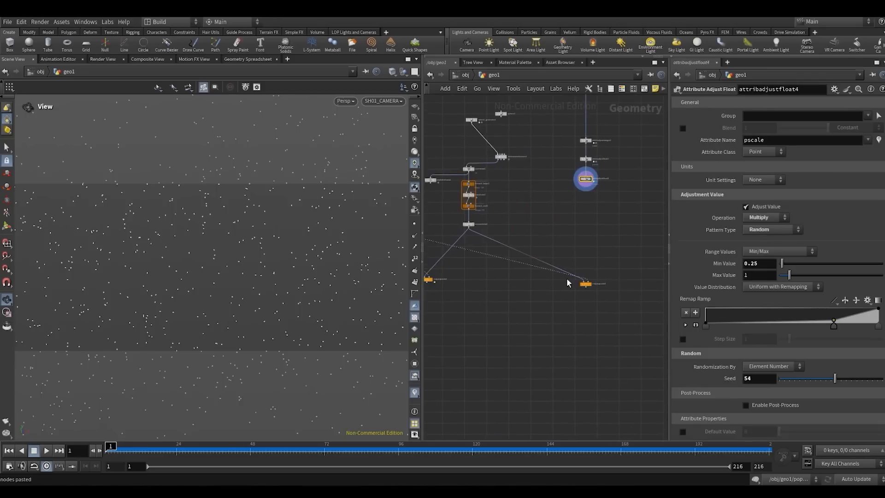
scroll(569, 281, "up", 3)
left_click_drag(599, 289, 550, 282)
left_click(555, 277)
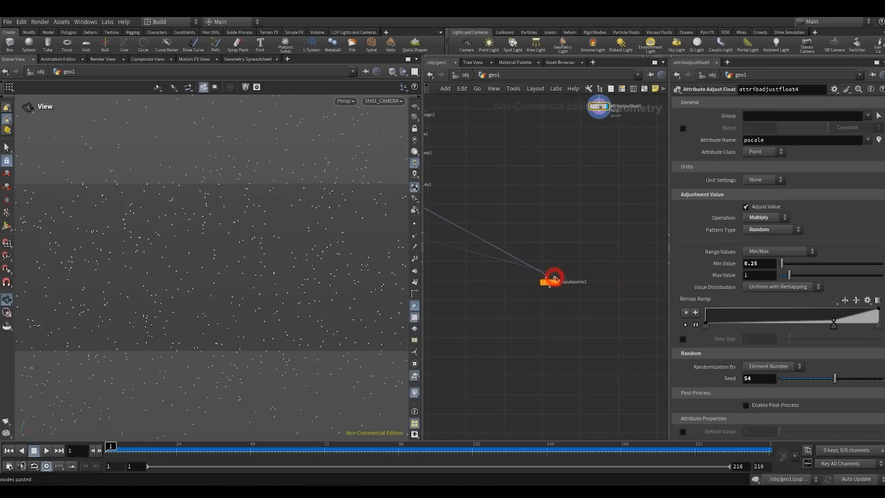
left_click(599, 111)
- Display copytopoints3, play the instanced debris simulation, and rewind to frame 1
left_click(549, 282)
key("r")
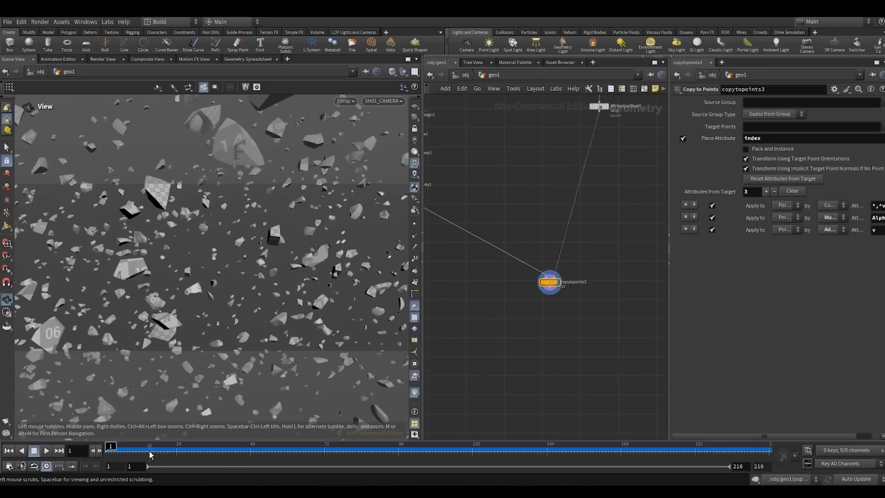
left_click(46, 450)
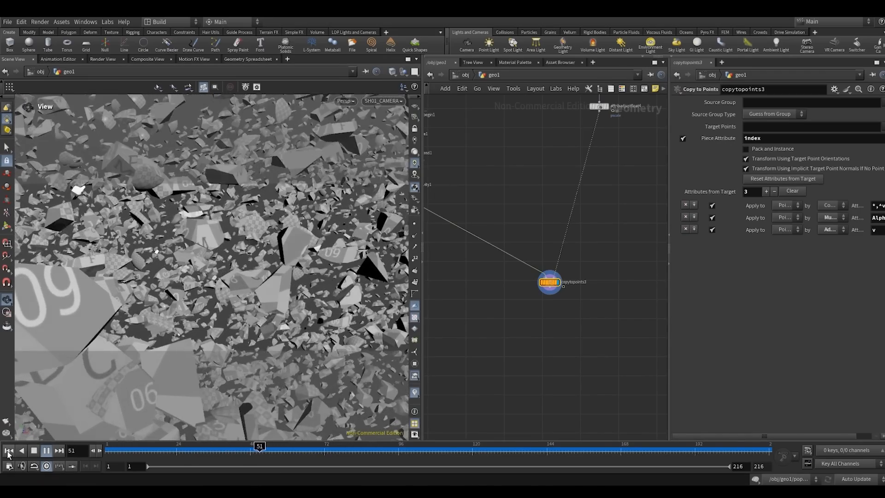
left_click(9, 450)
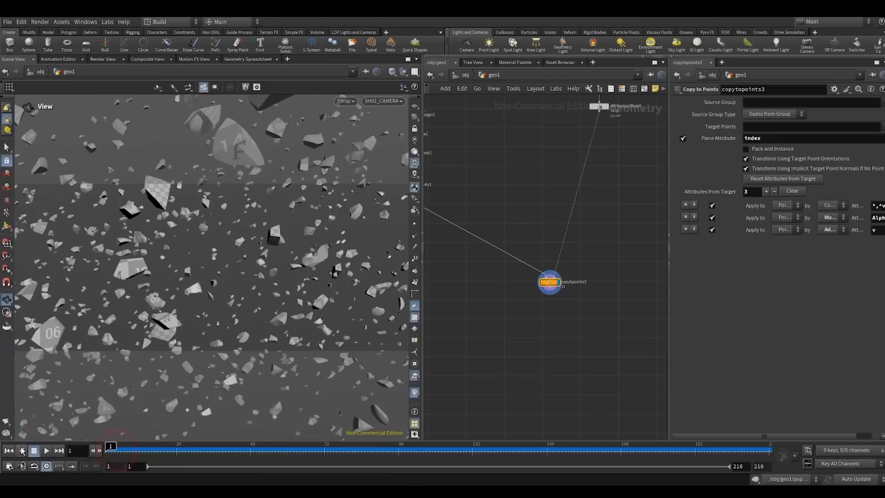
- Set attribadjustfloat3's constant pscale value to 0.03, preview the smaller debris, and scrub back to frame 2
middle_click_drag(585, 182, 542, 394)
left_click(558, 282)
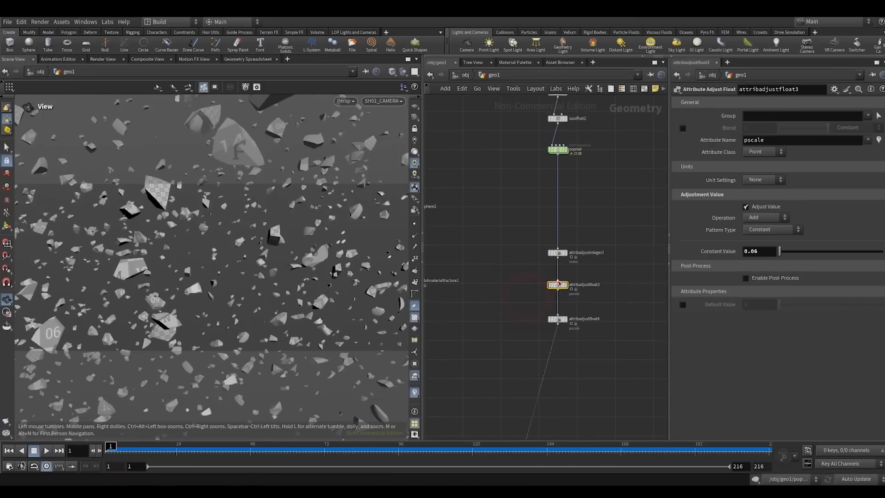
left_click_drag(574, 244, 578, 242)
left_click_drag(525, 278, 577, 292)
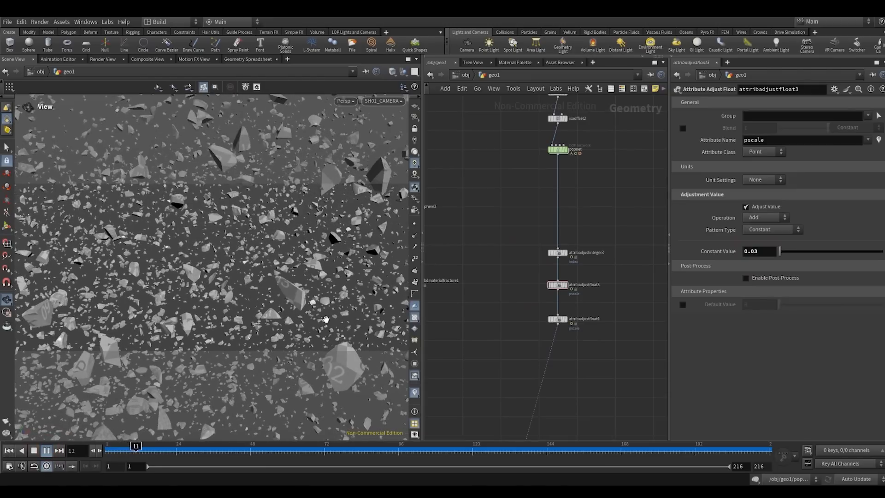
left_click(9, 450)
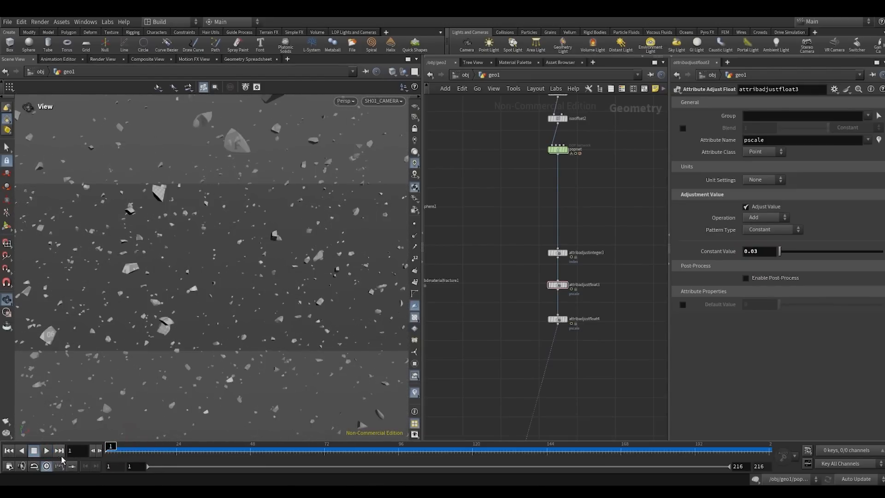
left_click(46, 450)
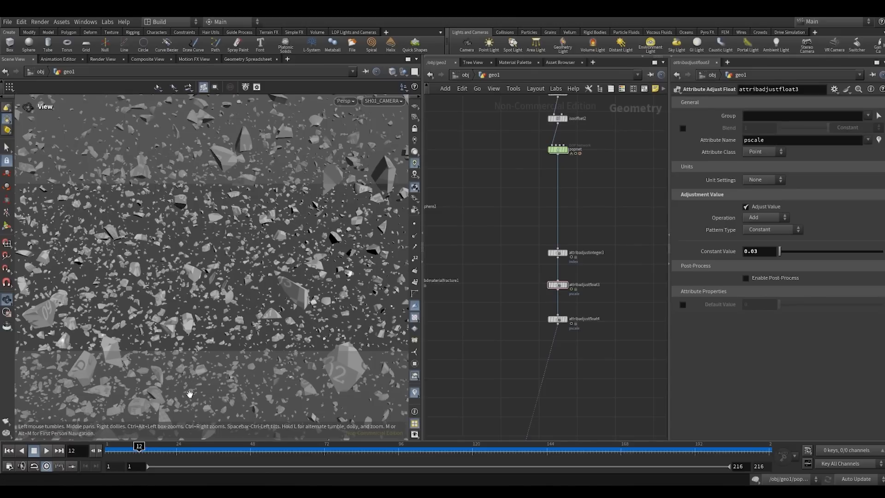
left_click_drag(513, 177, 594, 125)
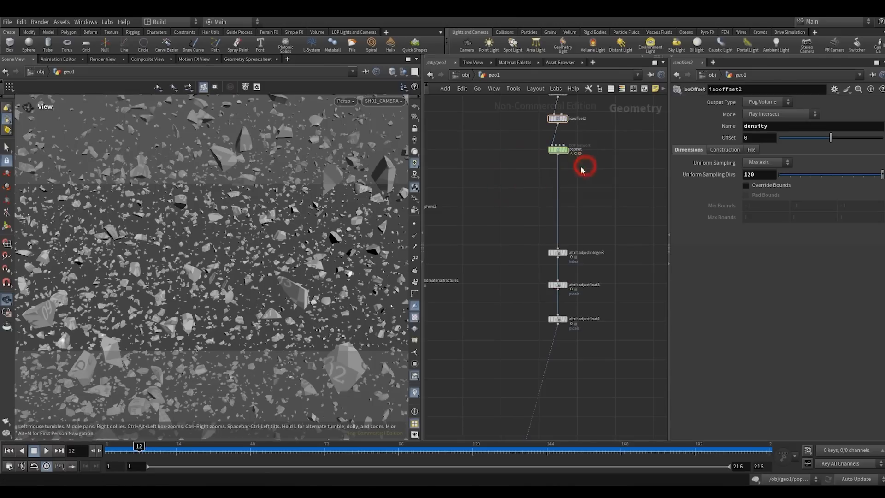
mouse_move(121, 451)
left_mouse_down()
mouse_move(109, 449)
mouse_move(141, 447)
mouse_move(109, 450)
left_mouse_up()
- Set attribadjustinteger3 to randomize the index by a custom attribute named id
middle_click_drag(513, 257, 475, 287)
scroll(476, 286, "up", 2)
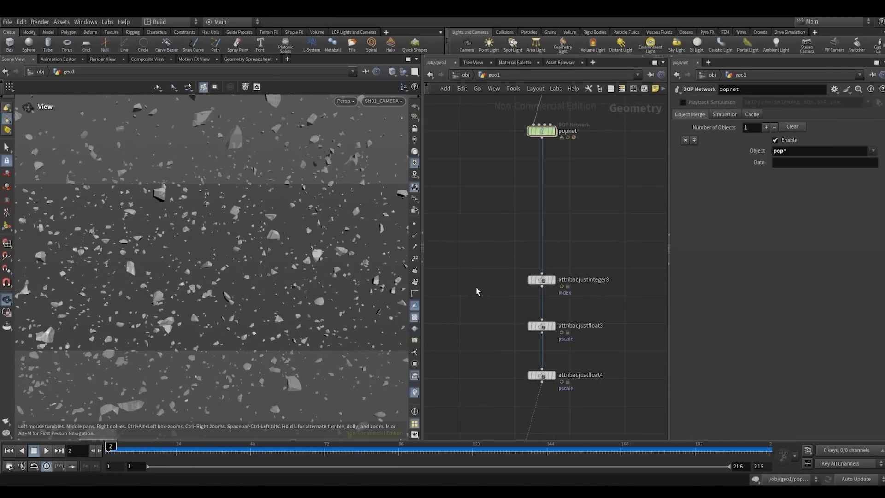
left_click_drag(490, 296, 539, 264)
left_click(485, 237)
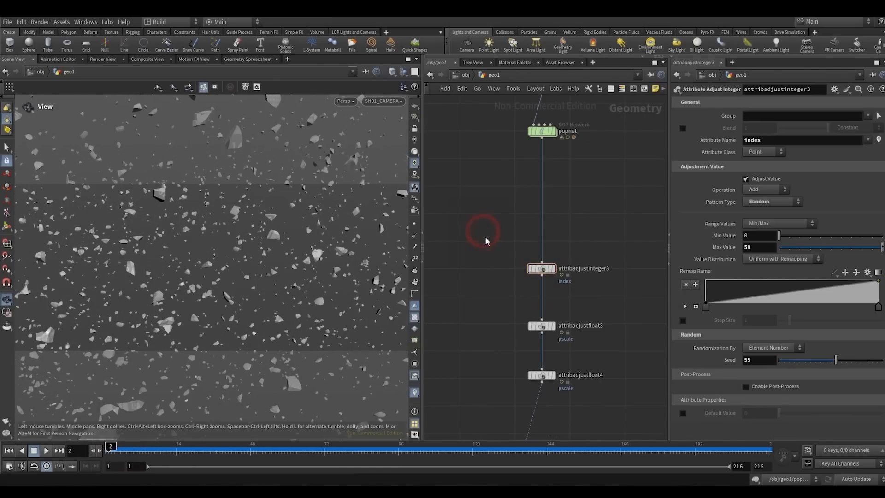
left_click_drag(668, 224, 644, 233)
scroll(573, 277, "up", 1)
middle_click_drag(571, 279, 539, 236)
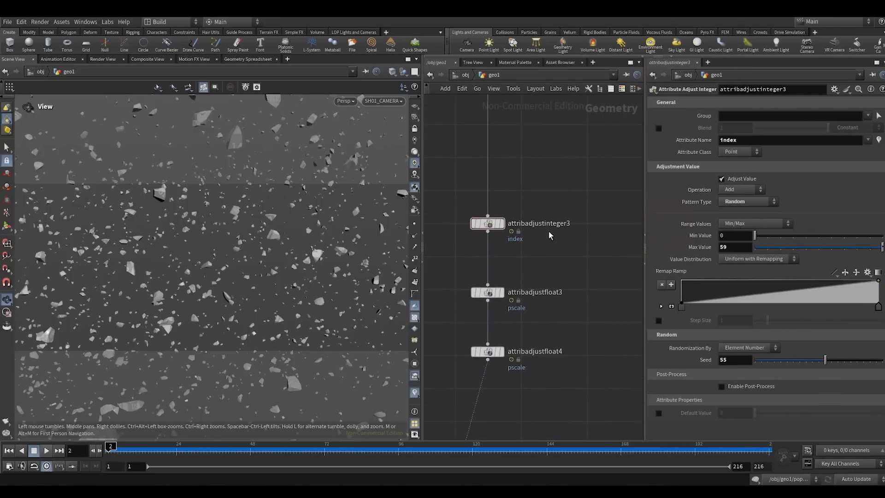
mouse_move(685, 355)
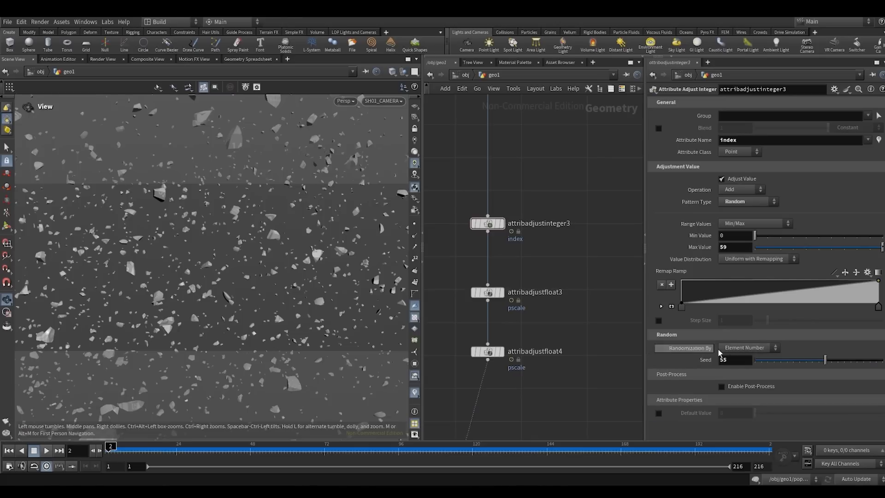
left_click(739, 347)
left_click(746, 355)
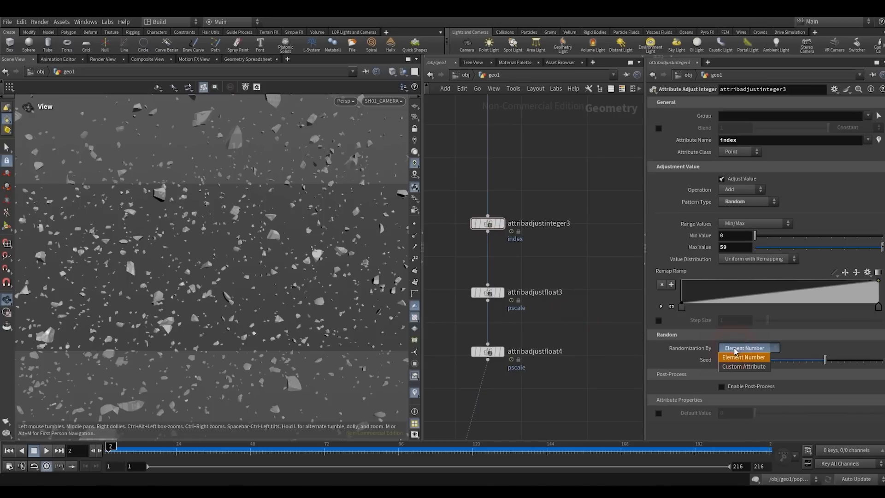
left_click(736, 367)
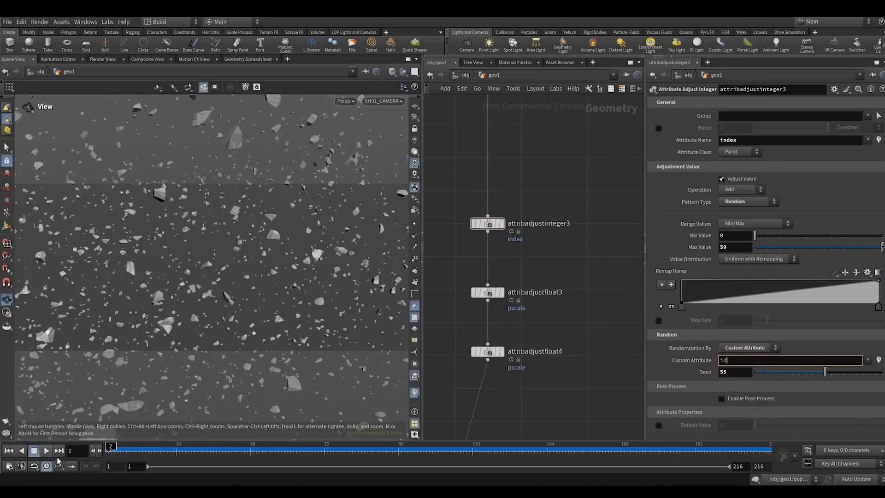
- Play the simulation to check piece consistency, stop at frame 52, and open the parameters of attribadjustfloat4
left_click(46, 450)
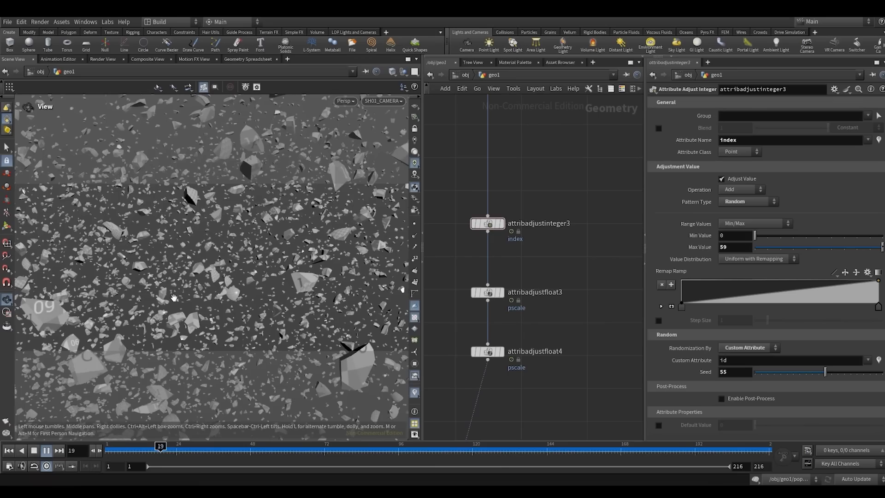
left_click_drag(579, 263, 470, 210)
left_click_drag(461, 281, 509, 305)
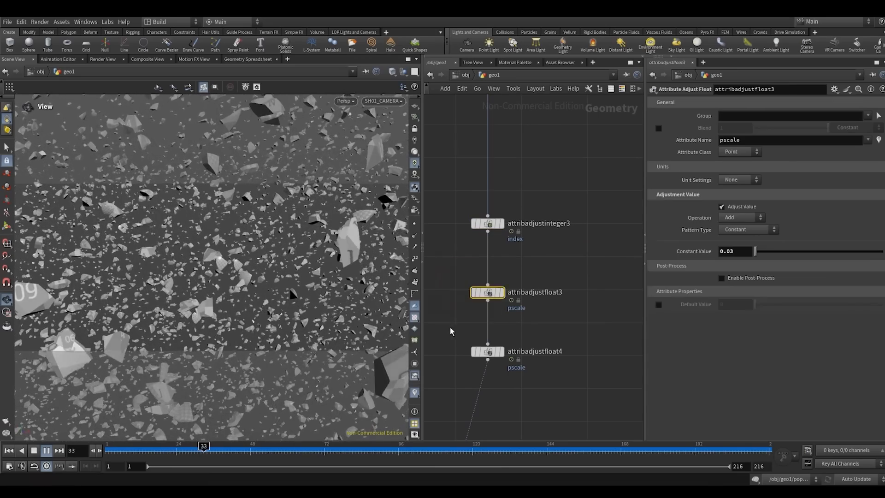
left_click_drag(450, 327, 515, 358)
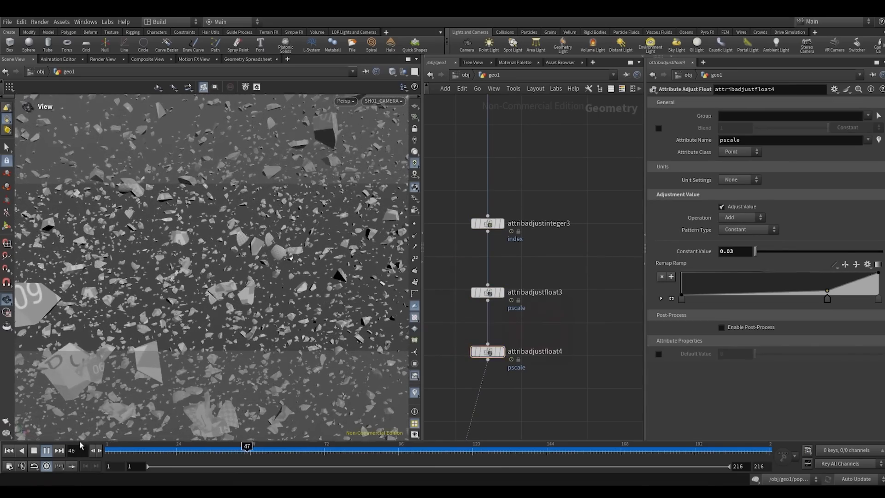
left_click(34, 451)
middle_click_drag(529, 328, 549, 268)
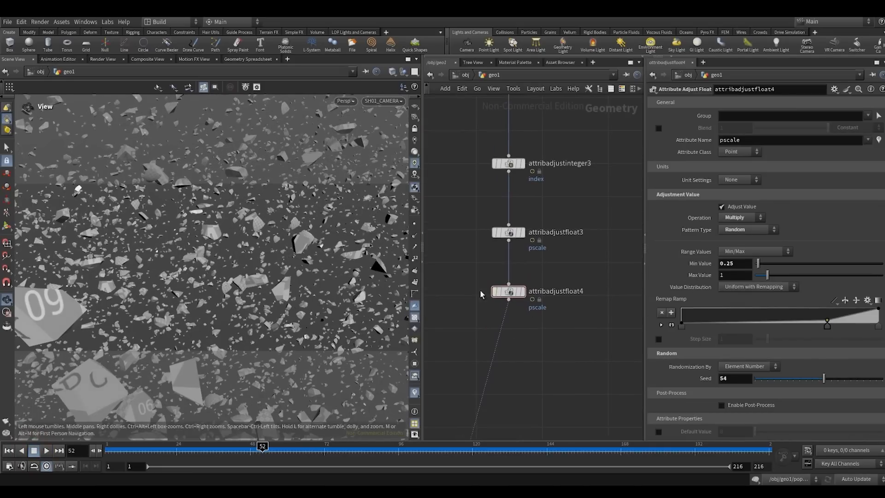
- Bypass attribadjustfloat4, play the debris simulation from frame 1 without the random scaling, and rewind to the start
left_click_drag(542, 329, 541, 327)
left_click(9, 451)
left_click(45, 451)
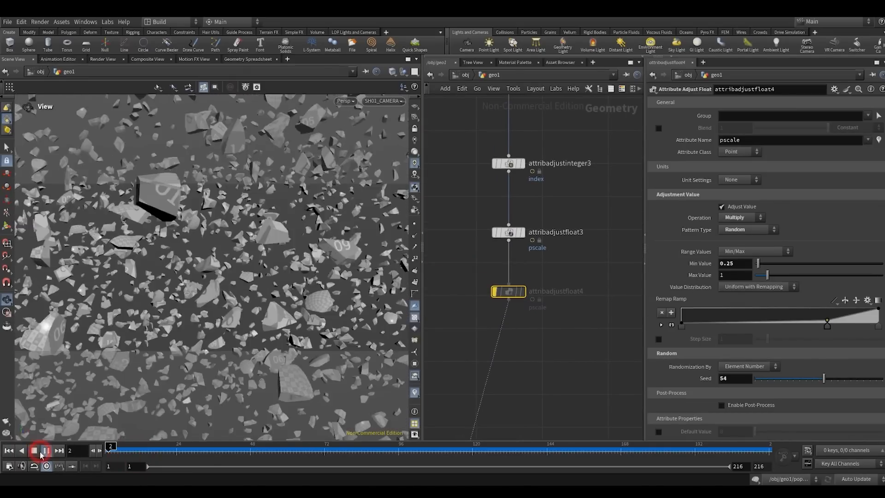
left_click(10, 451)
- Add an Attribute Delete node and insert it between popnet and attribadjustinteger3
scroll(530, 300, "down", 2)
key("Tab")
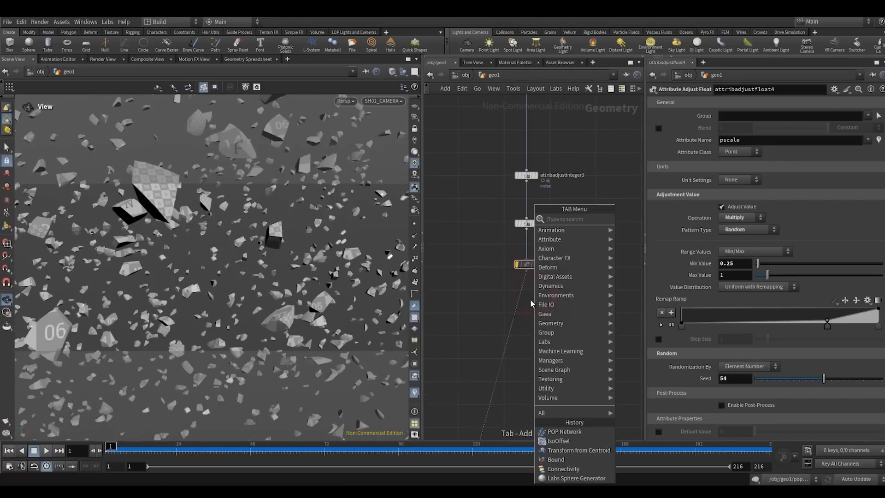
type("atde")
left_click(654, 221)
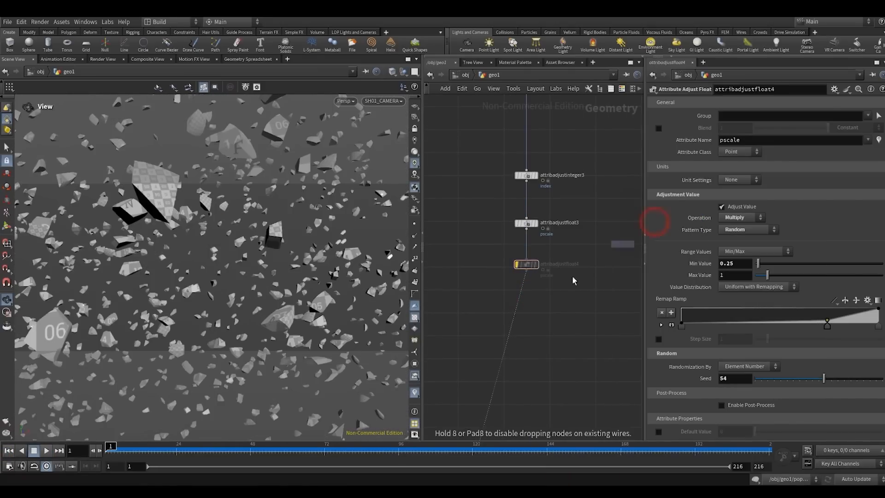
left_click(520, 291)
left_click_drag(521, 292, 579, 122)
middle_click_drag(541, 217, 533, 337)
left_click_drag(568, 246, 521, 229)
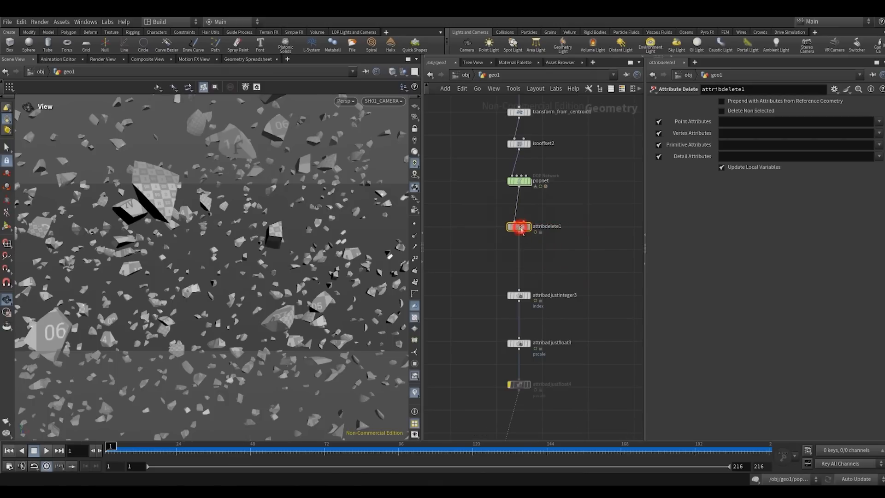
- Set attribdelete1 to remove the point attribute v, play the simulation to check the pieces, and rewind to frame 1
left_click(877, 122)
left_click(864, 142)
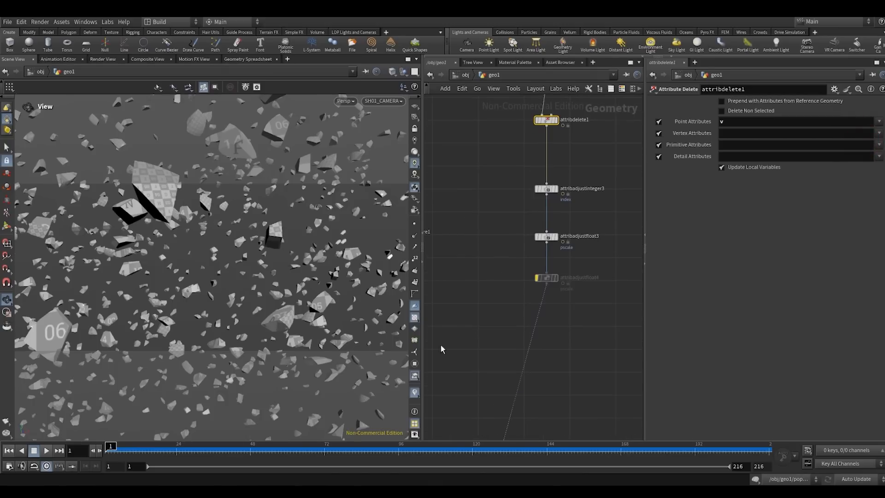
left_click(46, 451)
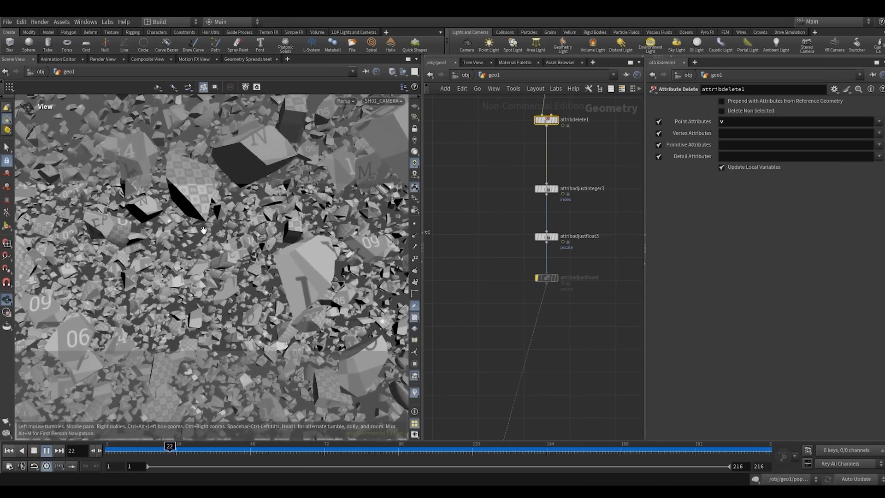
left_click(9, 451)
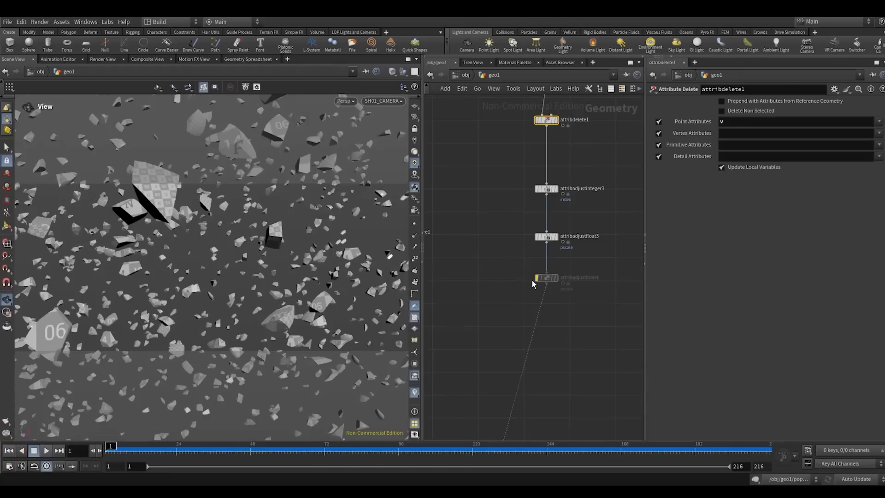
- Re-enable attribadjustfloat4, randomize its pscale by the custom attribute id, and play the simulation
left_click_drag(478, 263, 565, 305)
left_click(555, 278)
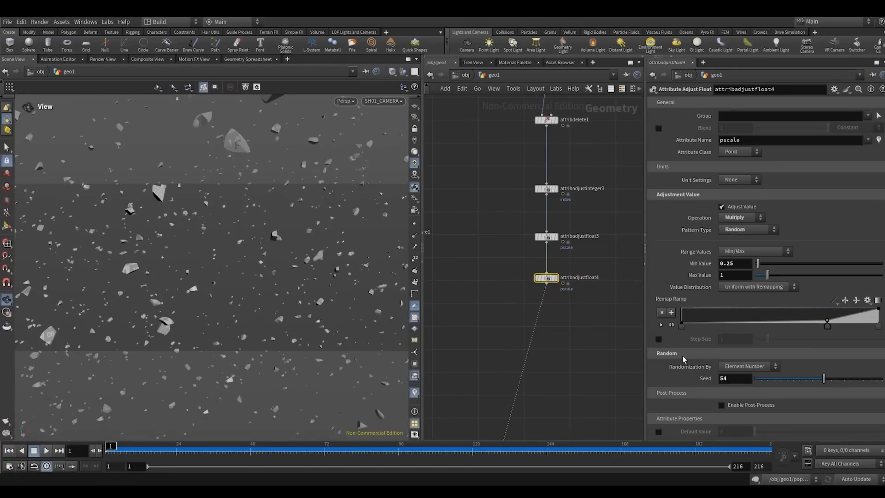
left_click(734, 367)
left_click(742, 381)
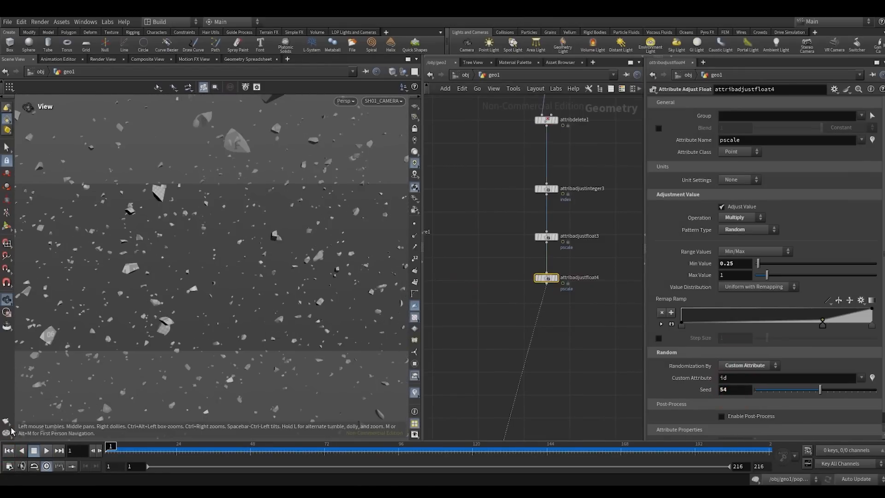
left_click(47, 450)
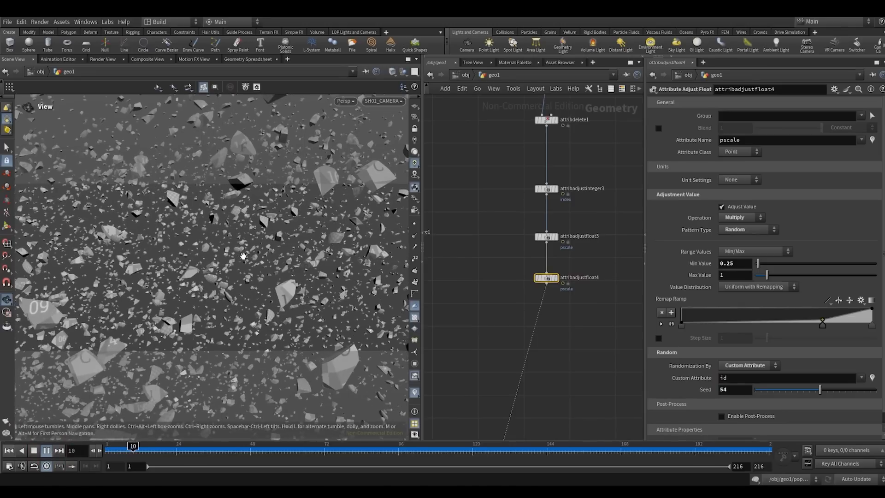
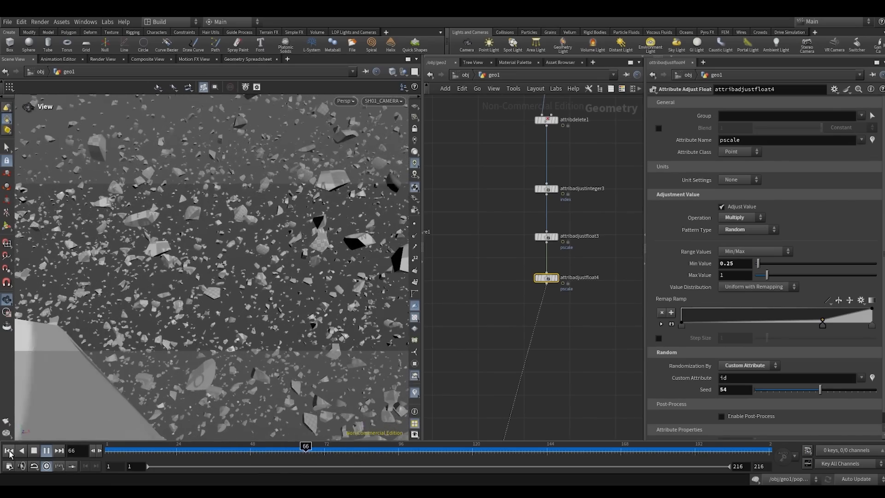
- Rewind the playback to frame 1 and display the popnet particles with the network's simulation settings
left_click(9, 451)
middle_click_drag(498, 196, 459, 343)
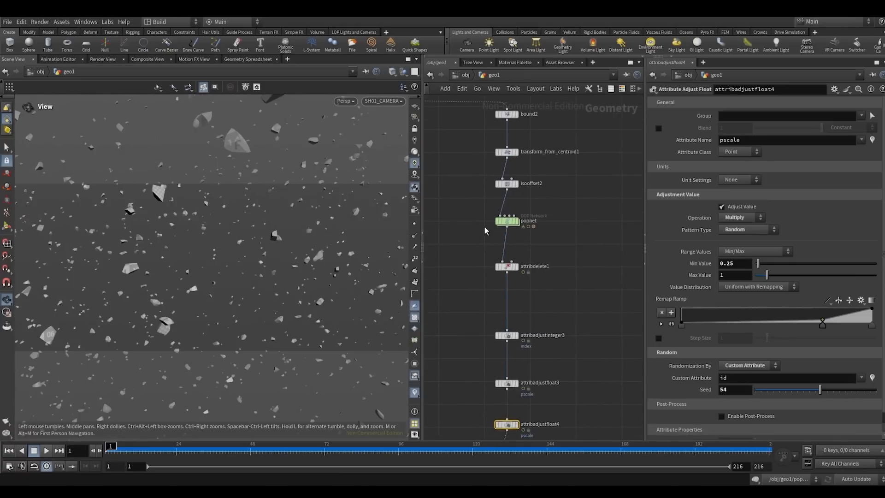
left_click(515, 221)
middle_click_drag(542, 210, 577, 181)
left_click(700, 114)
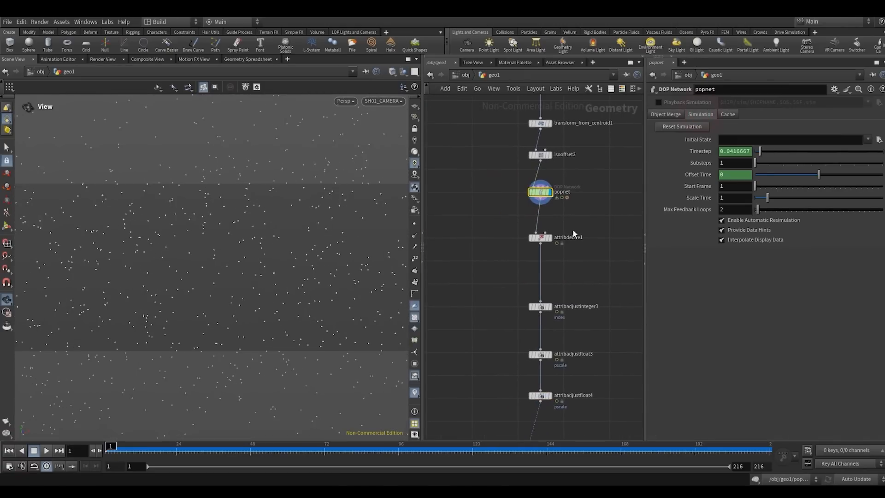
- Add a Time Shift node, insert it between popnet and attribdelete1, and display its output
key("Tab")
type("tim")
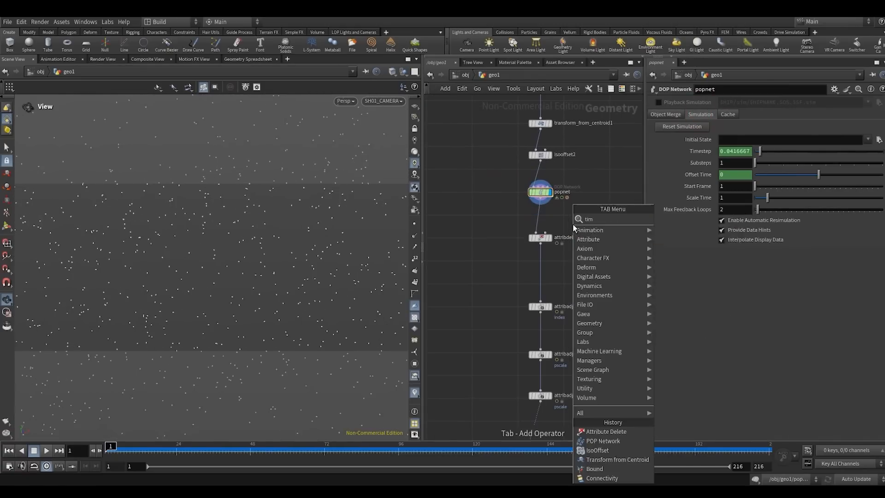
key("Return")
scroll(573, 225, "up", 1)
left_click_drag(573, 225, 535, 215)
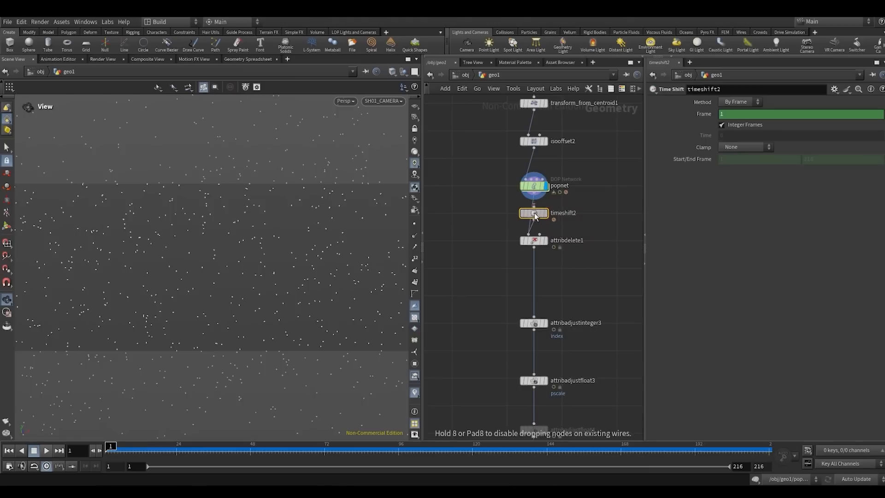
left_click(545, 213)
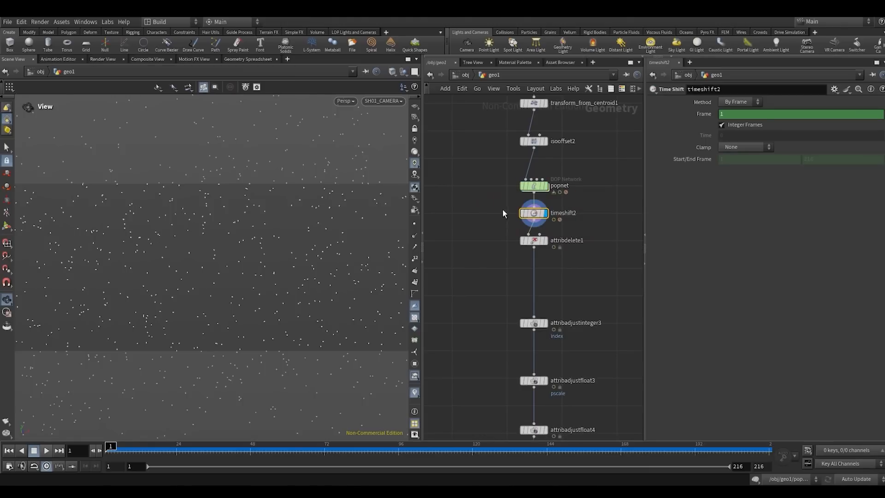
- Check the birth settings of the POP source inside popnet and return to geo1
double_click(535, 186)
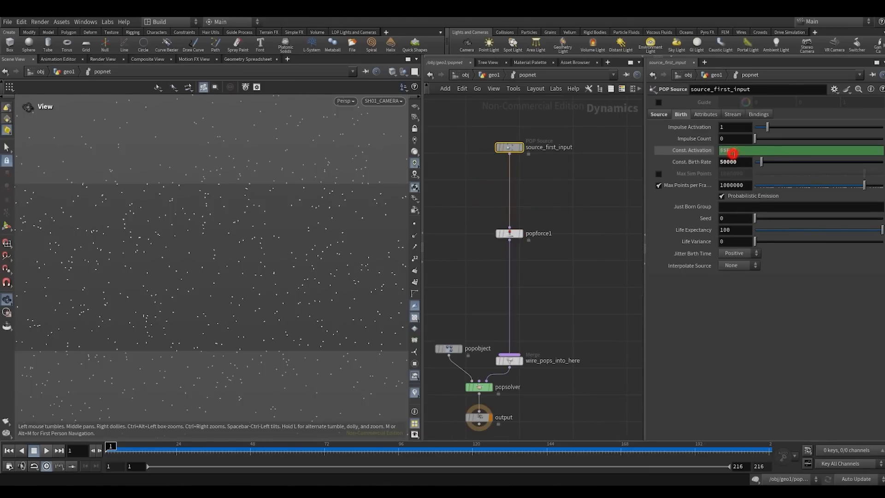
left_click(608, 183)
key("u")
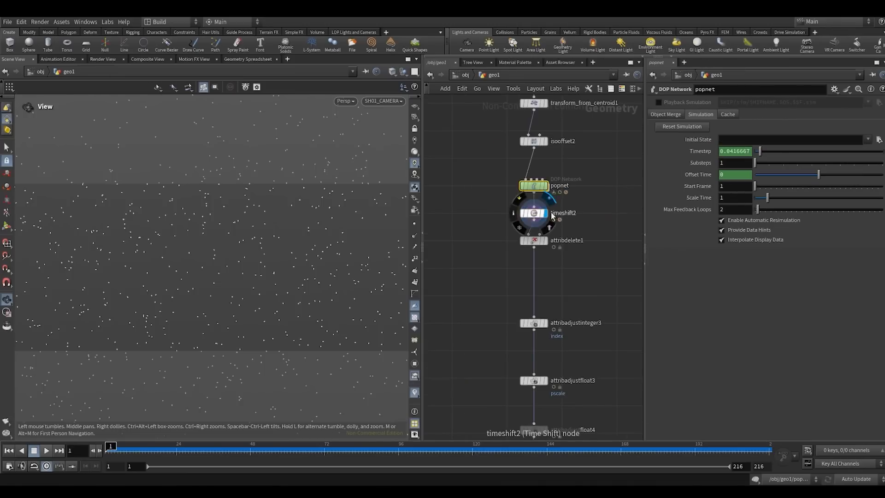
- Set the frame expression of timeshift2 to $F+7 so the particles start seven frames ahead
left_click_drag(483, 217, 549, 206)
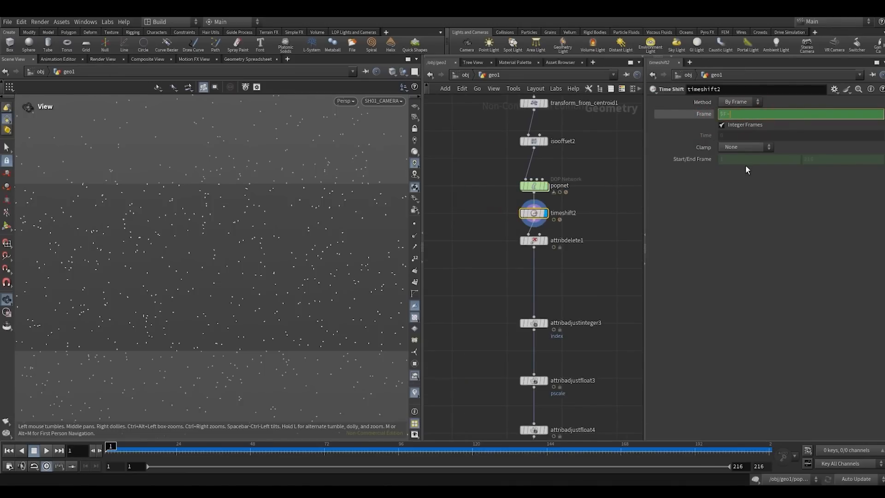
type("7")
key("Return")
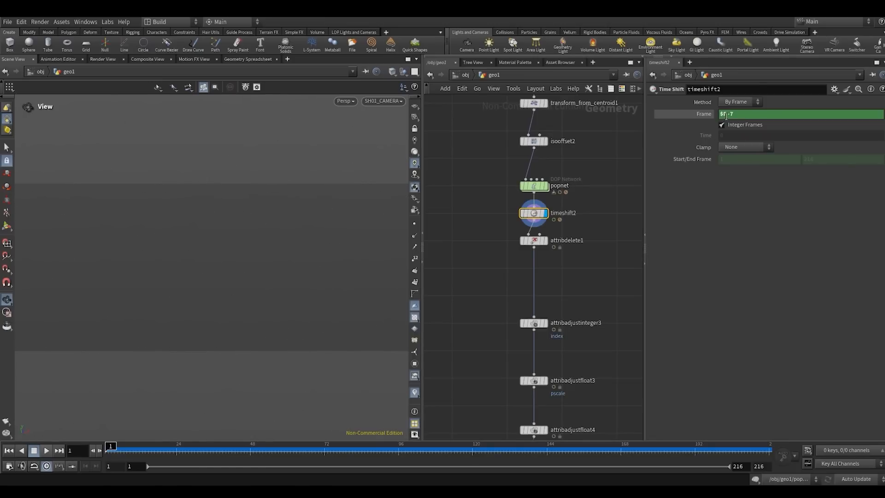
key("BackSpace")
type("+")
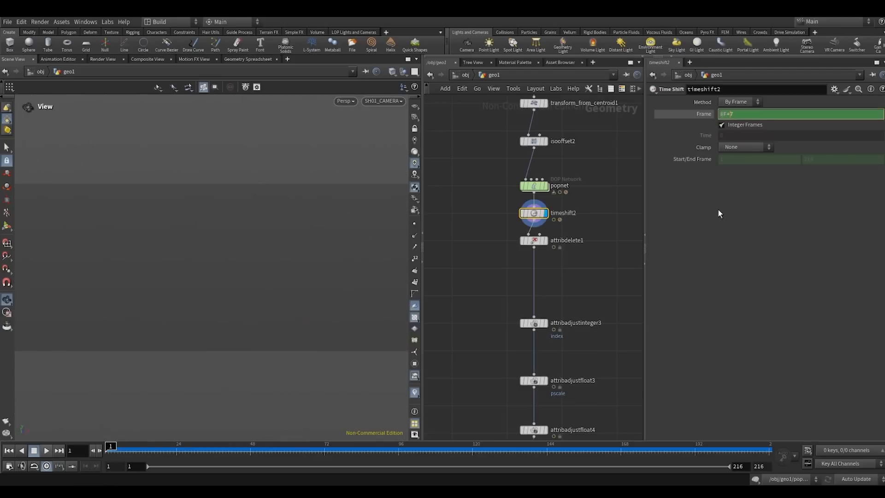
key("Return")
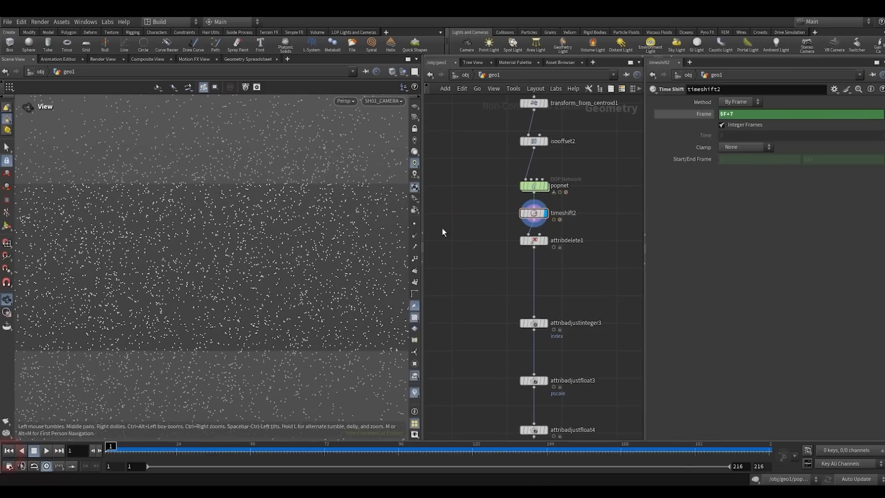
- Revisit the particle network inside popnet and return to the geo1 level
left_click_drag(480, 185, 573, 169)
double_click(532, 187)
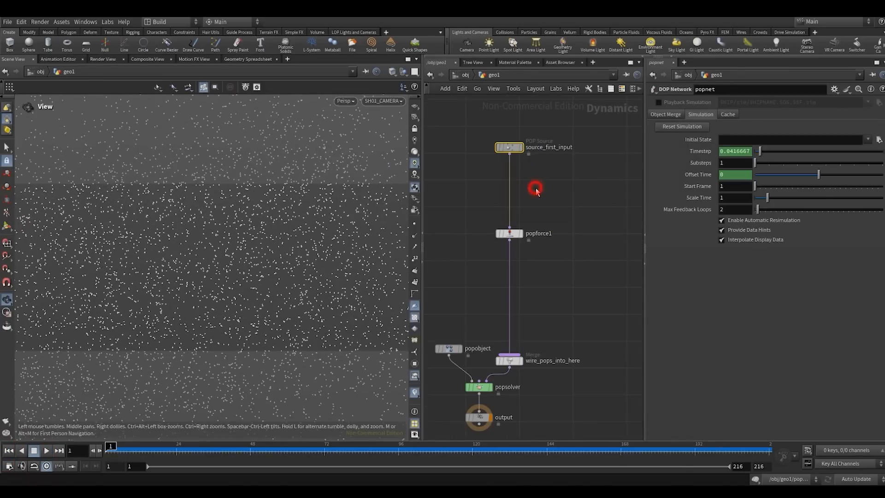
key("u")
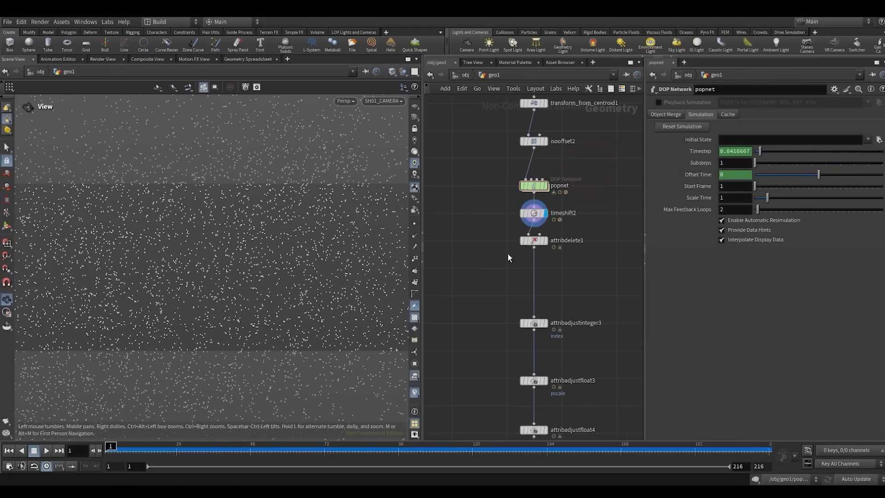
- Display copytopoints3, play the time-shifted debris pieces, and rewind to frame 1
middle_click_drag(576, 260, 576, 197)
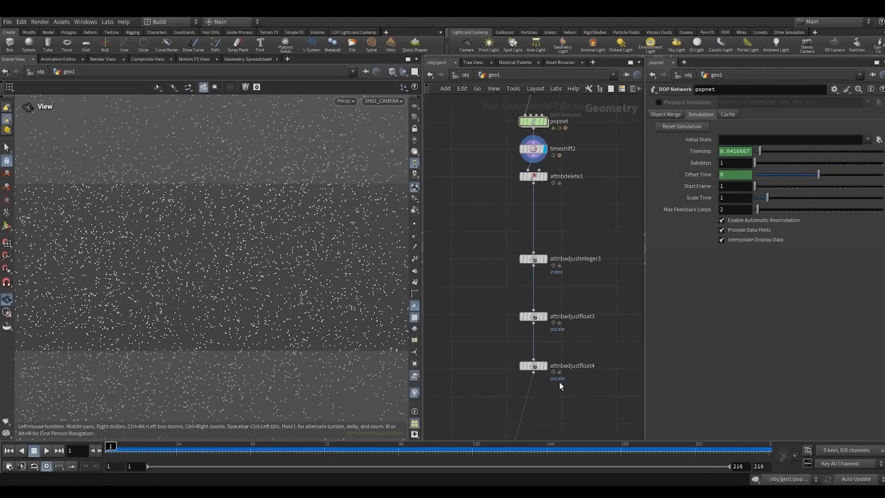
scroll(561, 378, "down", 3)
middle_click_drag(561, 299, 568, 220)
middle_click_drag(600, 257, 624, 137)
left_click_drag(593, 267, 509, 347)
key("r")
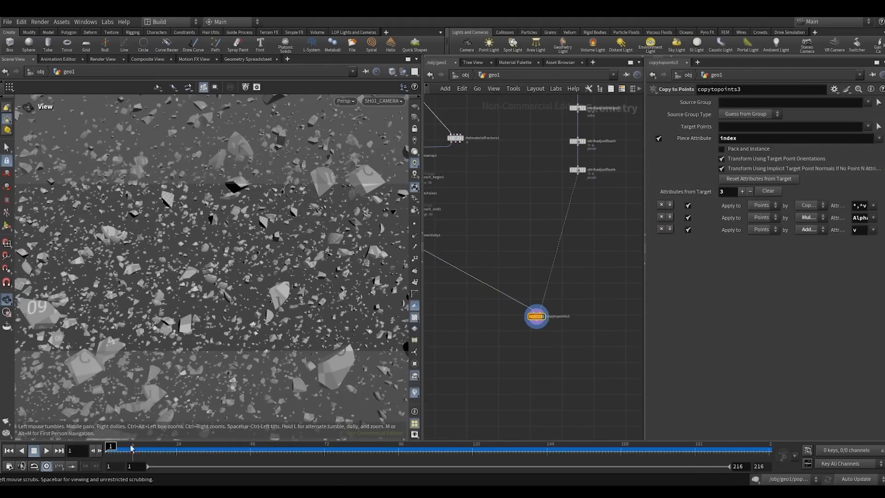
left_click(46, 450)
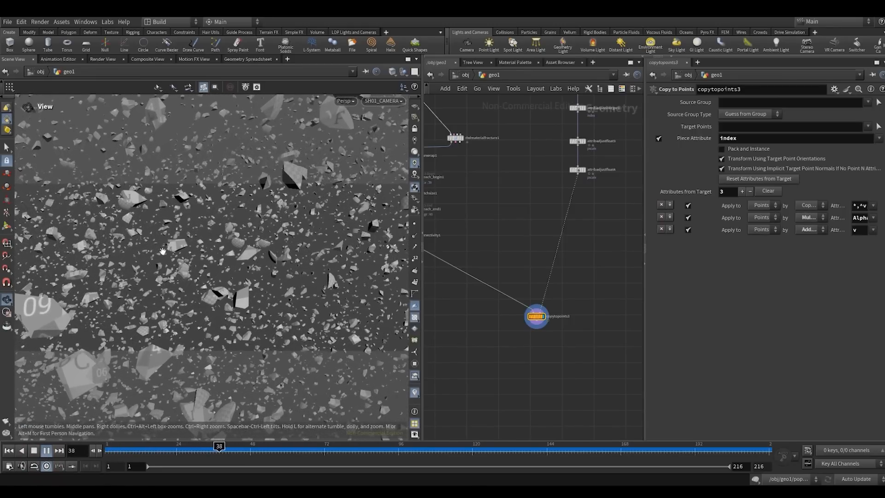
left_click(8, 454)
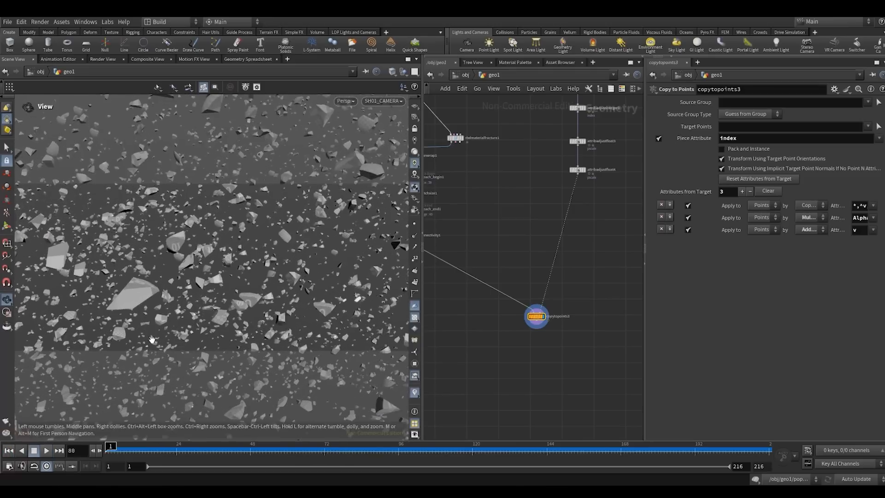
- Move timeshift2 below attribdelete1 in the node chain and display attribdelete1
middle_click_drag(551, 172, 501, 328)
left_click_drag(499, 343, 526, 254)
left_click_drag(525, 225, 526, 254)
left_click_drag(525, 220, 525, 184)
left_click(544, 210)
scroll(535, 239, "up", 3)
- Add a File Cache node and insert it between attribdelete1 and timeshift2
key("Tab")
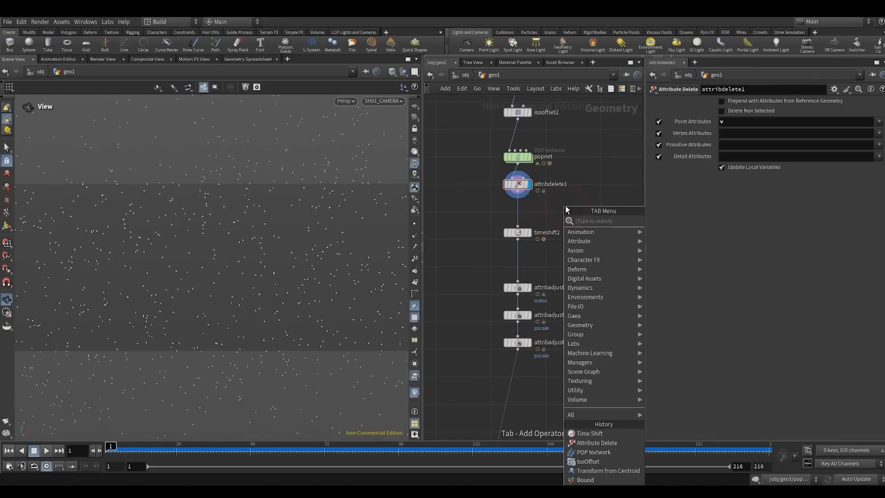
type("filec")
key("Return")
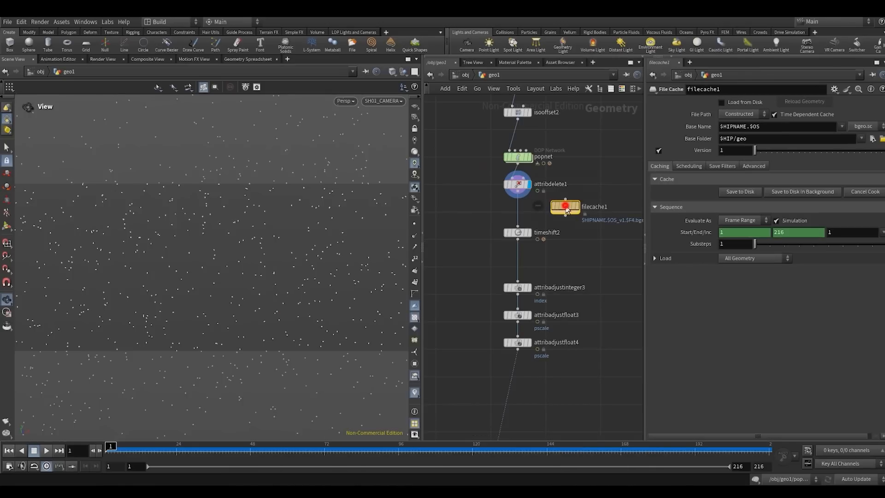
left_click(518, 206)
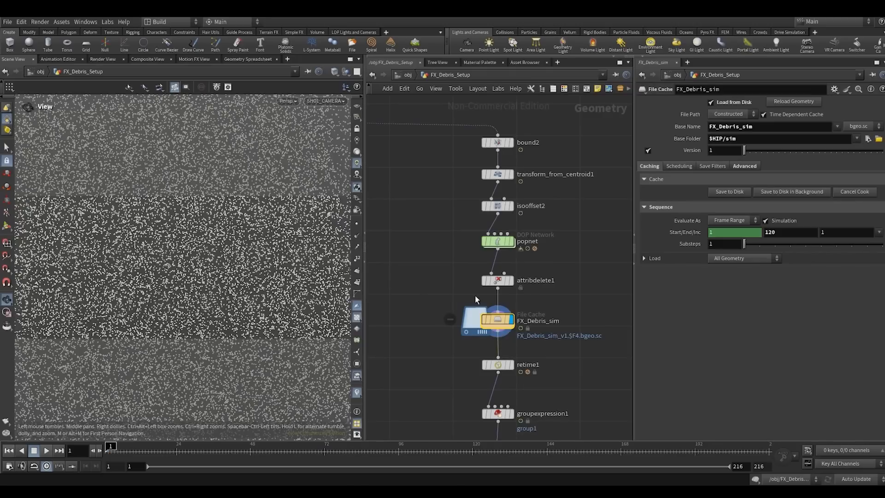
- Examine the overall node layout of the finished FX_Debris_Setup network and focus on the FX_Debris_sim cache
scroll(433, 272, "down", 4)
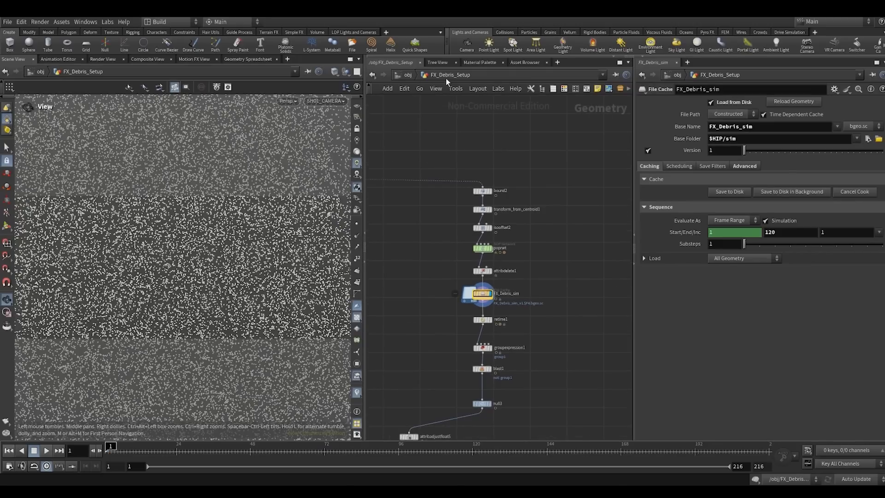
scroll(421, 284, "down", 4)
middle_click_drag(421, 283, 552, 246)
scroll(496, 254, "down", 4)
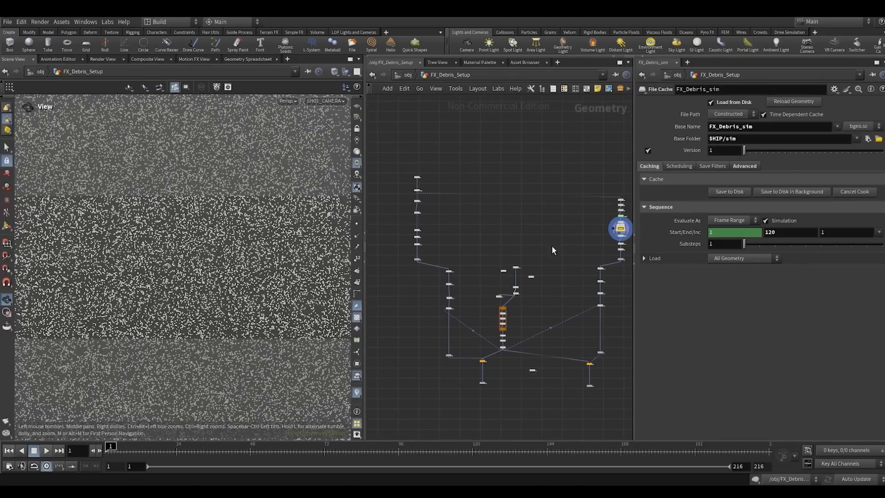
scroll(555, 229, "up", 4)
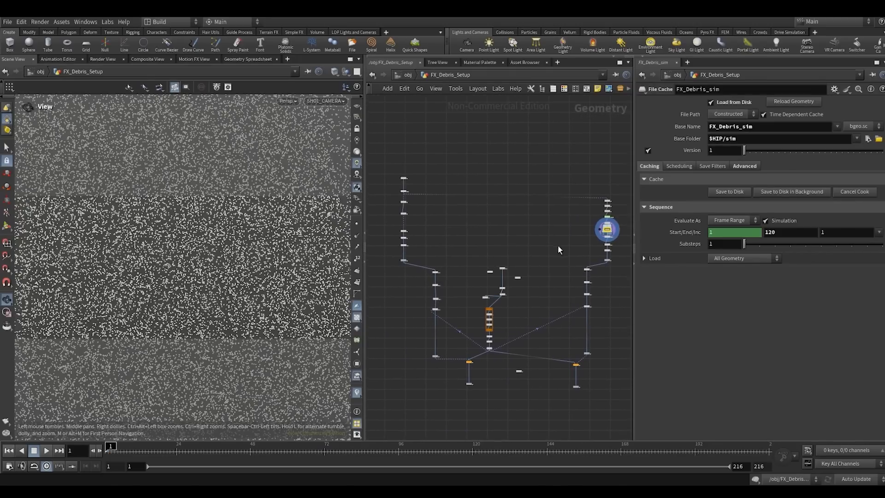
key("f")
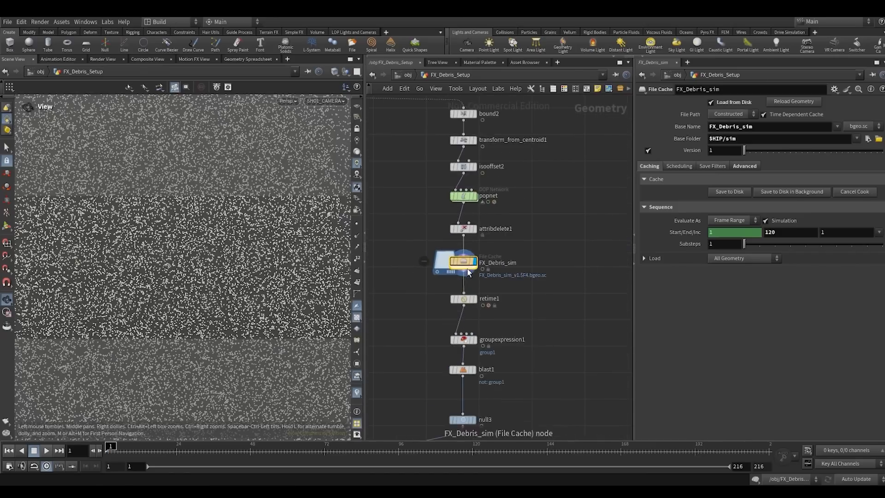
- Play the cached FX_Debris_sim particles while viewing them from outside the shot camera, and rewind to frame 1
left_click(46, 451)
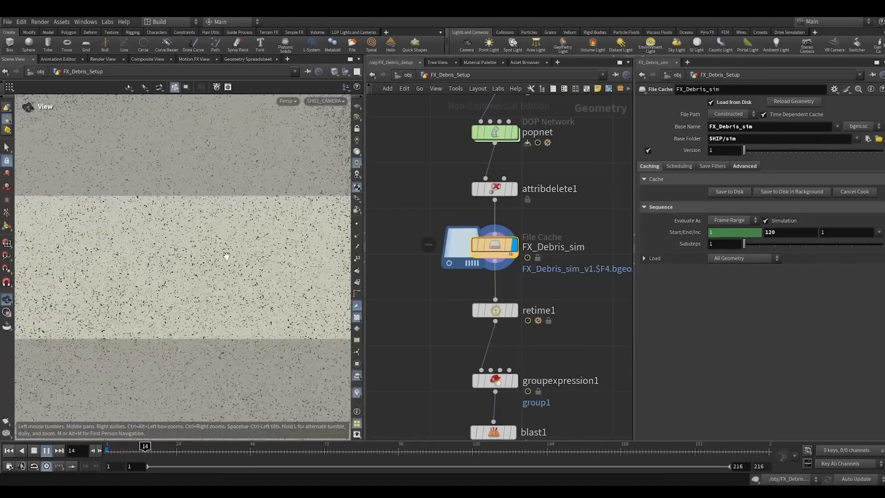
right_click_drag(93, 323, 75, 423)
left_click_drag(185, 237, 187, 266)
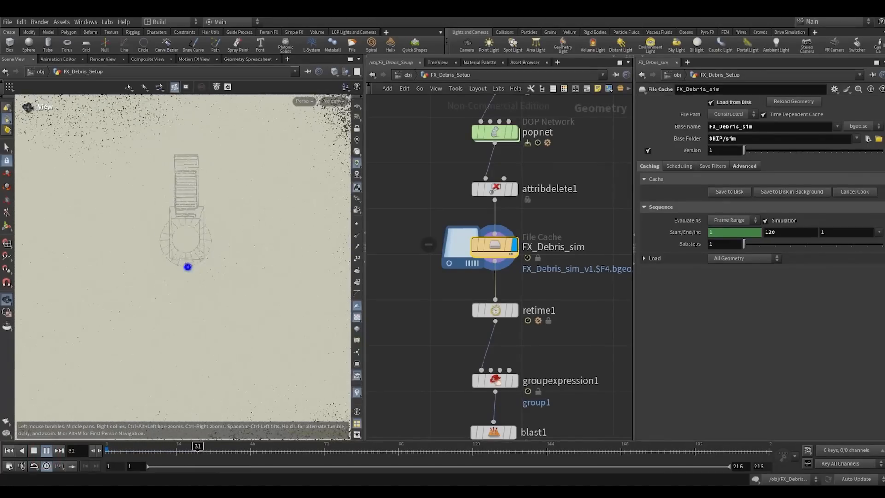
right_click_drag(187, 267, 171, 252)
left_click_drag(170, 253, 207, 272)
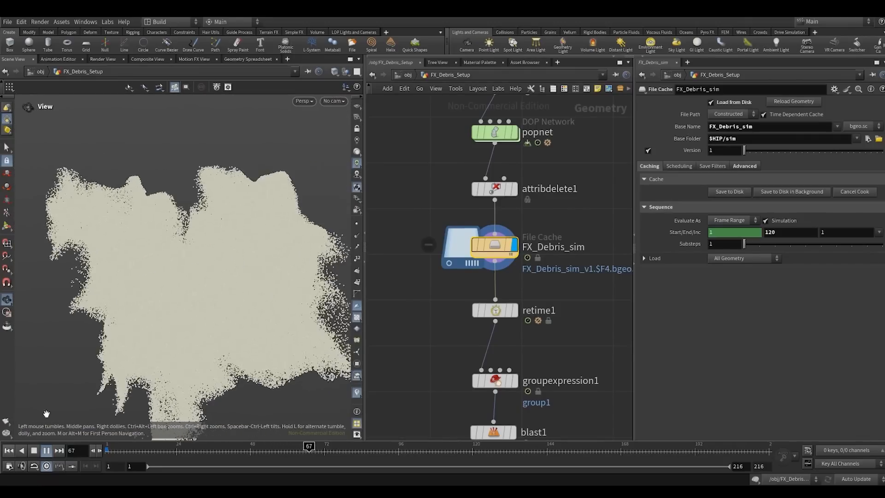
left_click(34, 450)
left_click(8, 451)
- Inspect the POP Wind, POP Force, POP Drag and POP Solver nodes inside the FX_Debris_Setup popnet
double_click(495, 132)
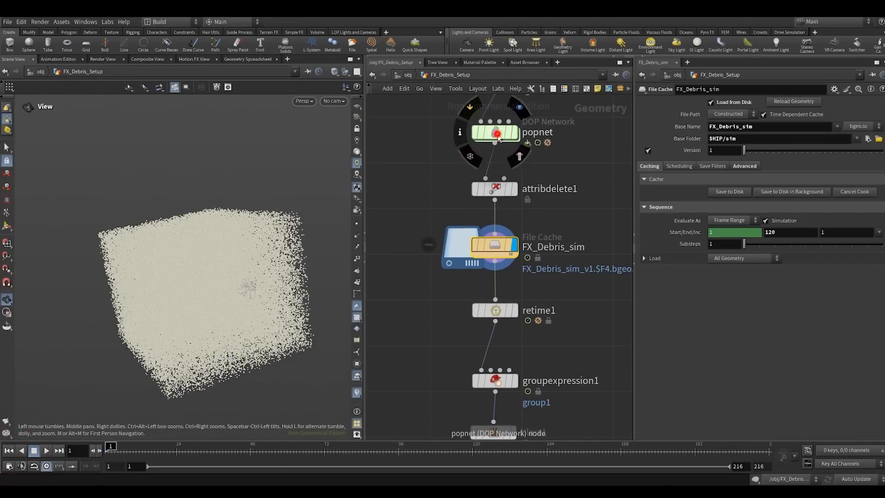
left_click(541, 264)
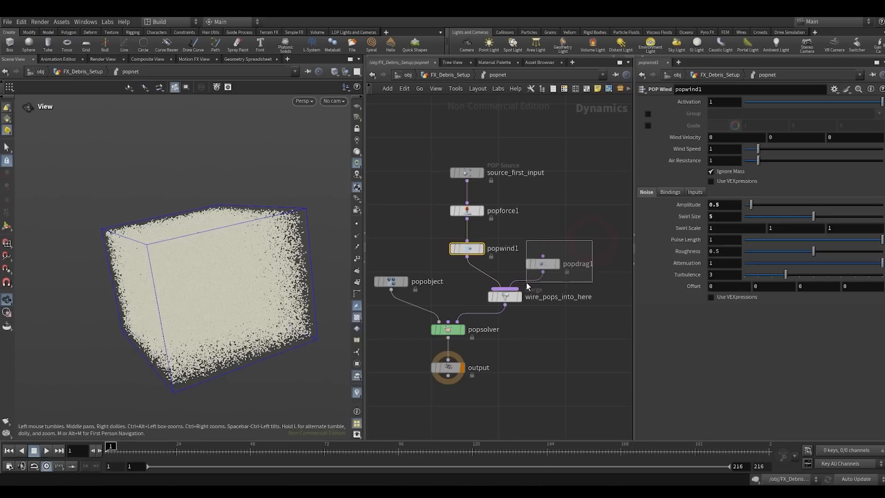
left_click(467, 248)
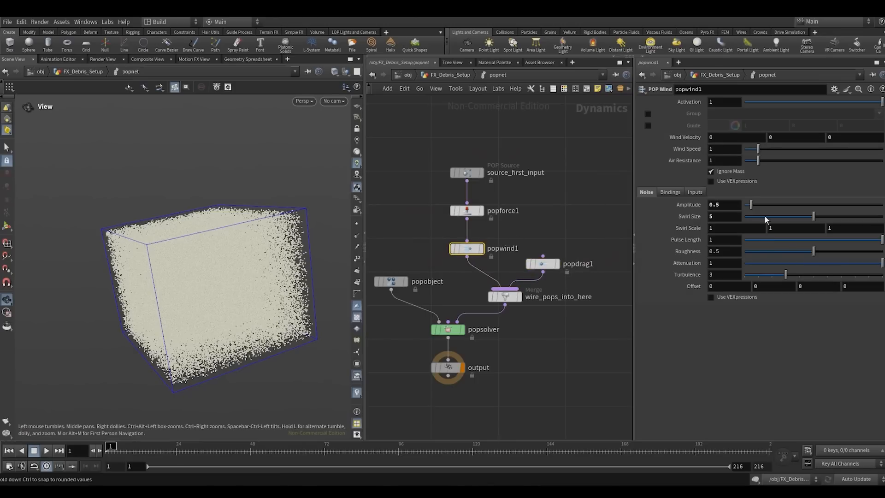
left_click(467, 211)
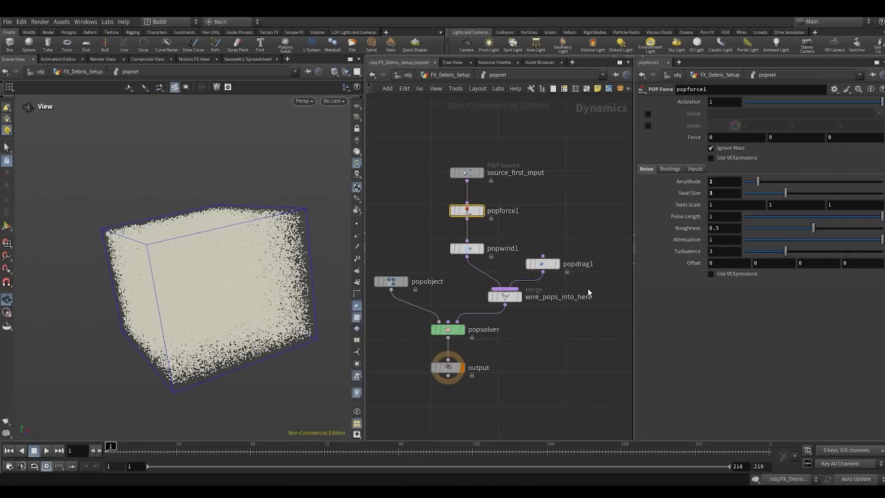
left_click_drag(593, 288, 526, 243)
left_click_drag(486, 352, 460, 302)
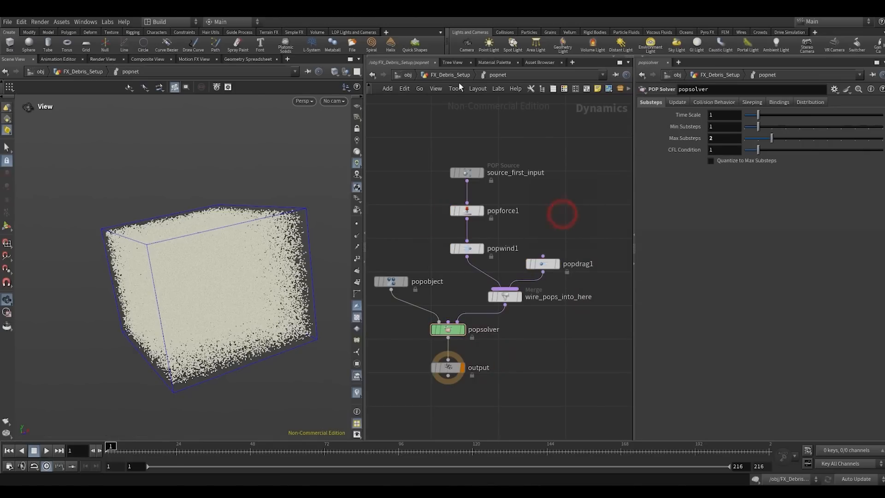
- Return to FX_Debris_Setup, display retime1 through SH01_CAMERA, and play the retimed particles
left_click(445, 75)
left_click(494, 262)
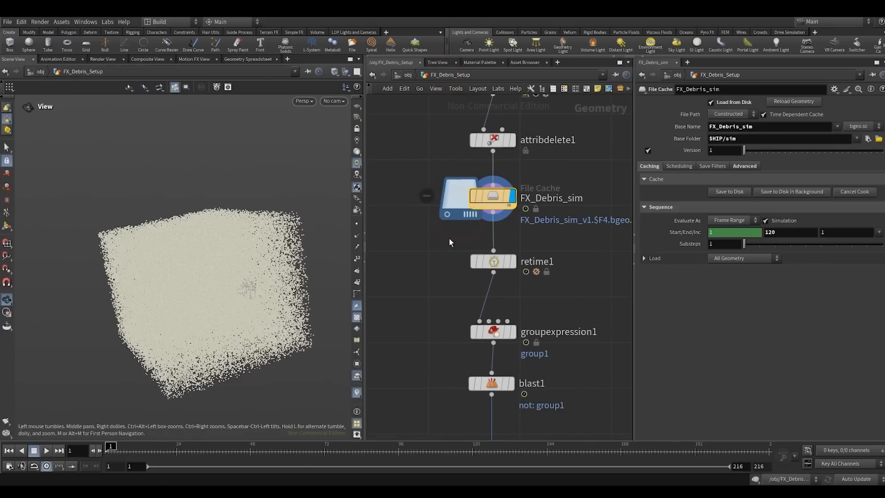
left_click(334, 101)
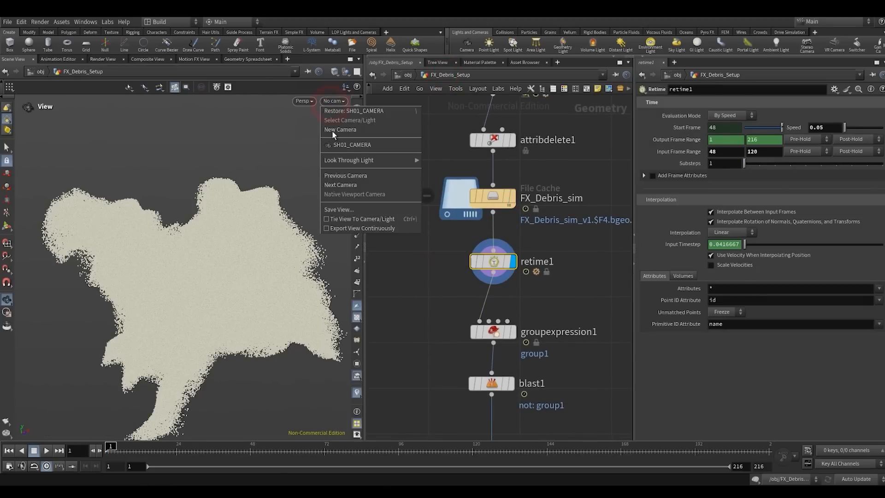
left_click(334, 146)
left_click(47, 452)
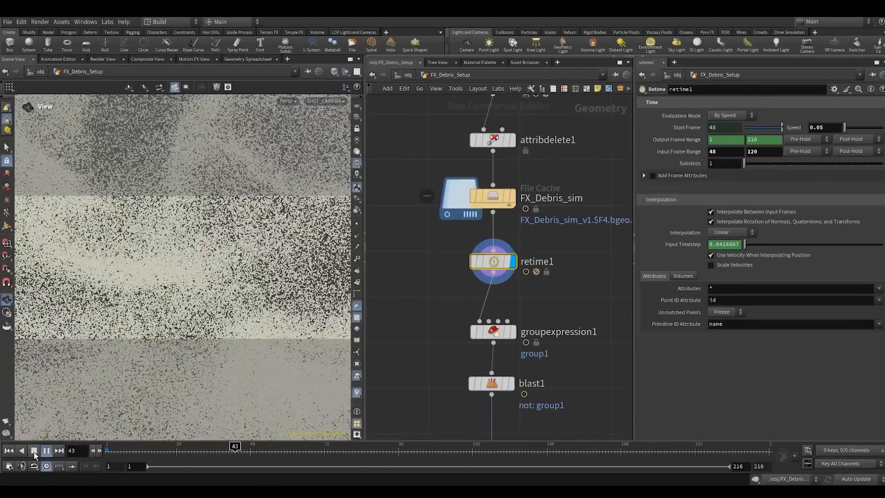
- Stop the retime1 playback, rewind to frame 1 and display groupexpression1
left_click(34, 451)
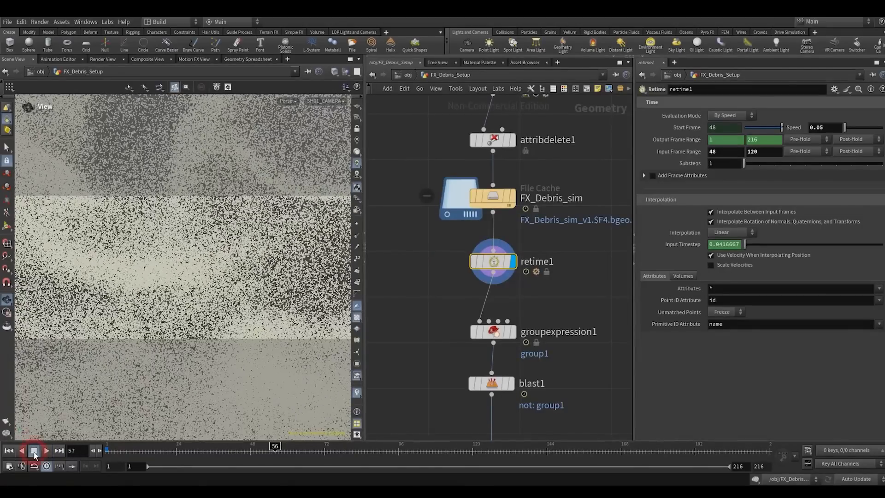
left_click(8, 451)
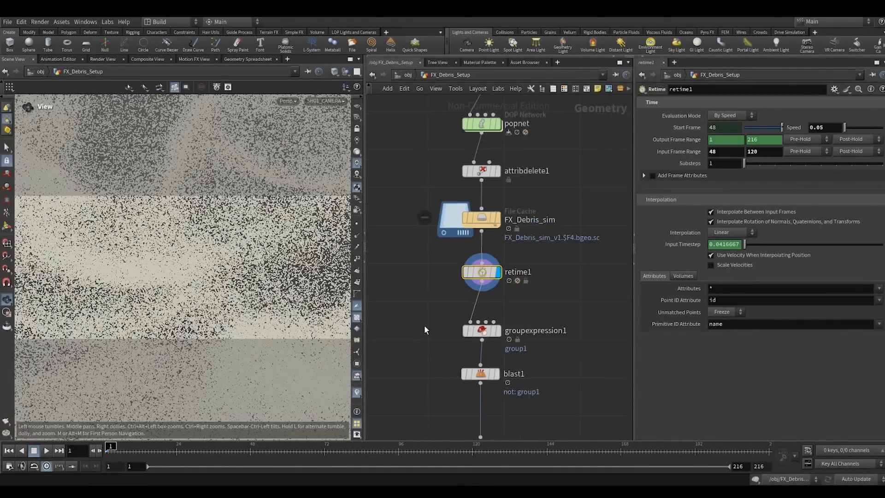
scroll(424, 325, "down", 3)
left_click(452, 270)
key("r")
left_click(504, 254)
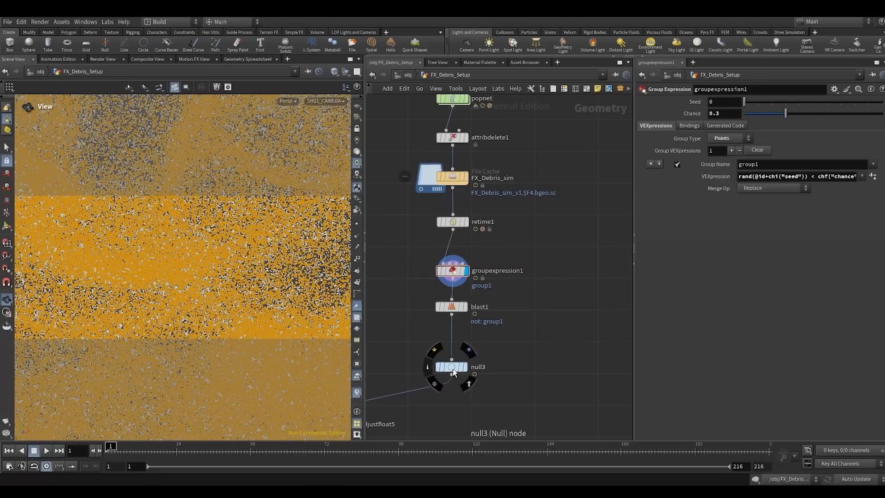
- Examine groupexpression1's VEXpression, including its id-based rand() term and chance channel, with the parameter area widened
left_click_drag(453, 369, 452, 376)
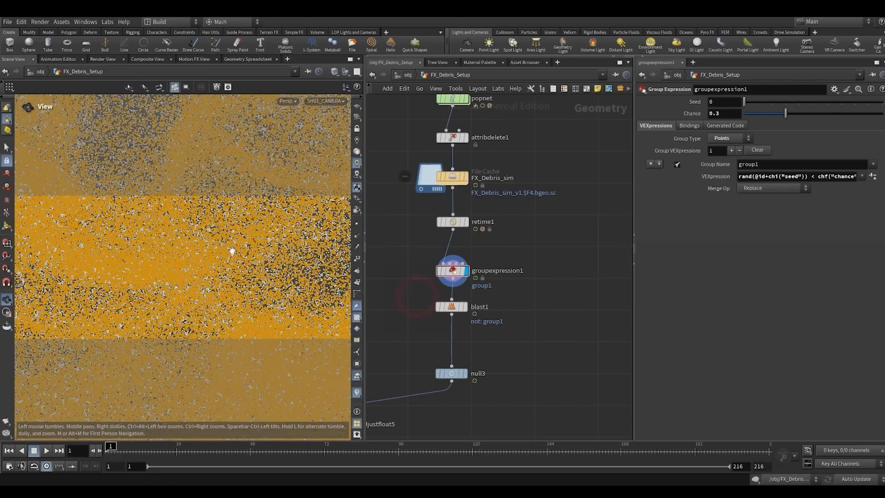
middle_click(449, 224)
left_click_drag(426, 280, 488, 255)
scroll(530, 308, "down", 2)
middle_click_drag(538, 308, 569, 307)
scroll(505, 294, "up", 3)
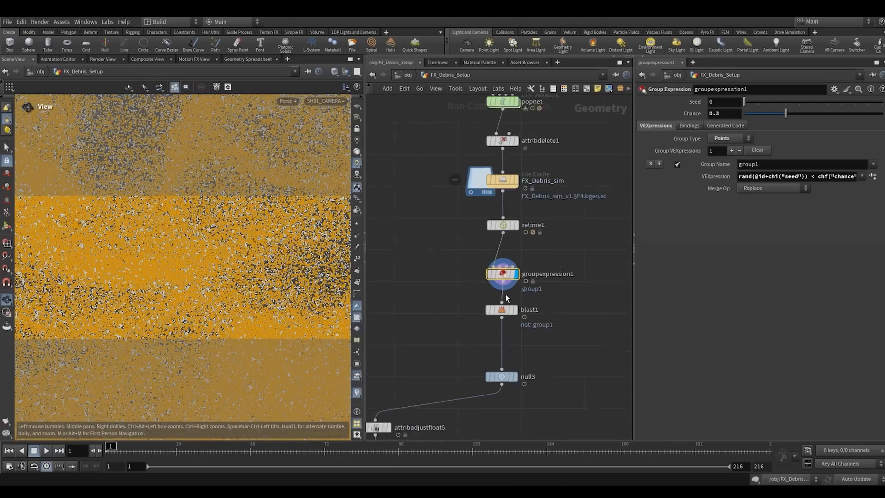
middle_click_drag(455, 292, 440, 260)
left_click_drag(633, 210, 537, 211)
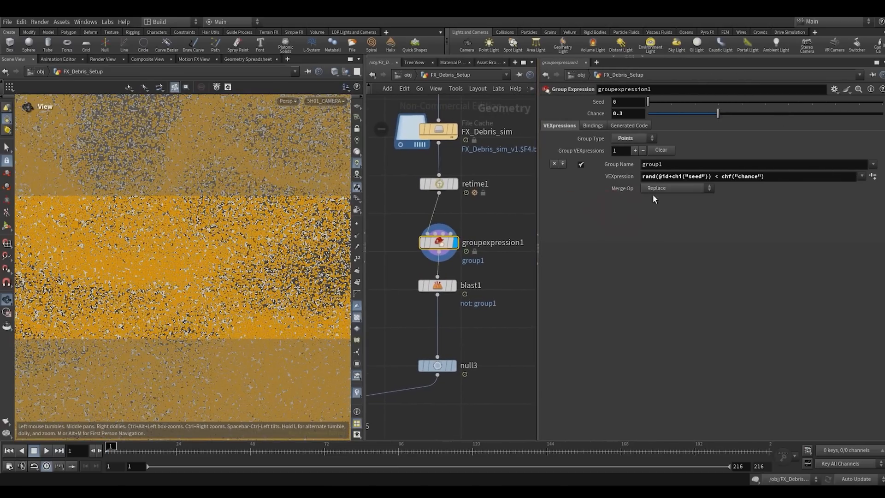
left_click_drag(657, 178, 625, 203)
left_click(681, 253)
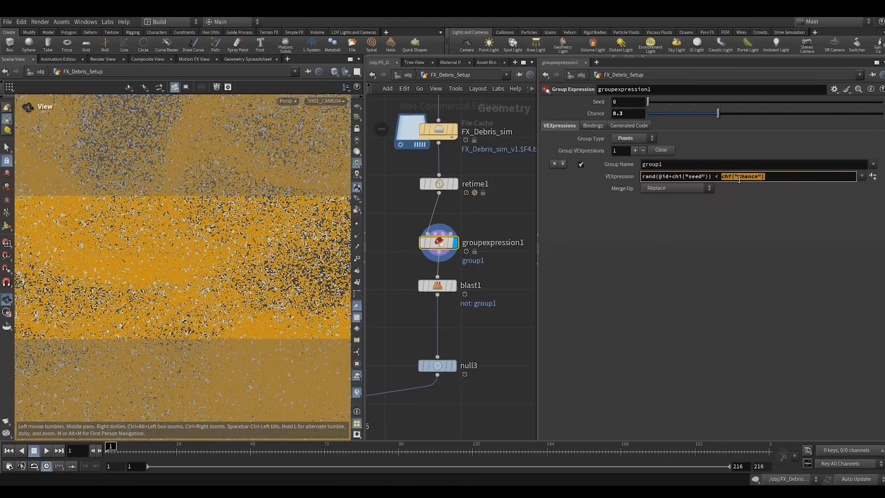
left_click(713, 266)
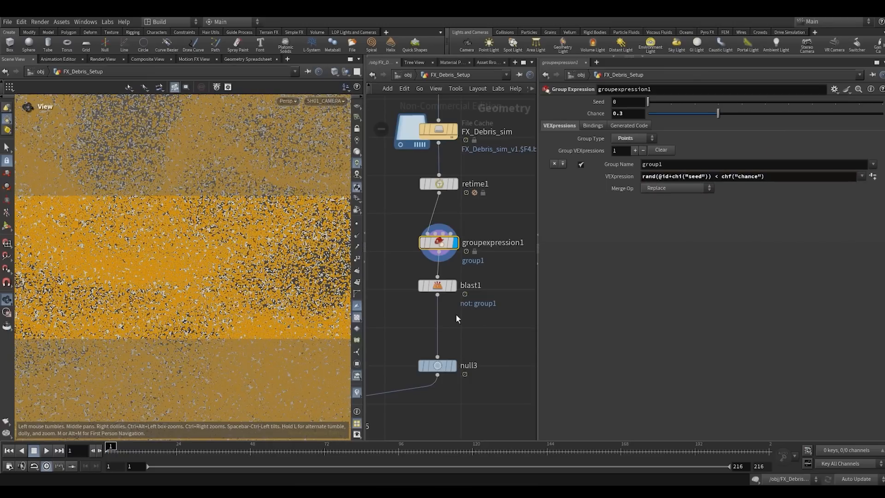
- Try a Chance of 0.5 on groupexpression1 and restore it to 0.3
scroll(457, 318, "down", 2)
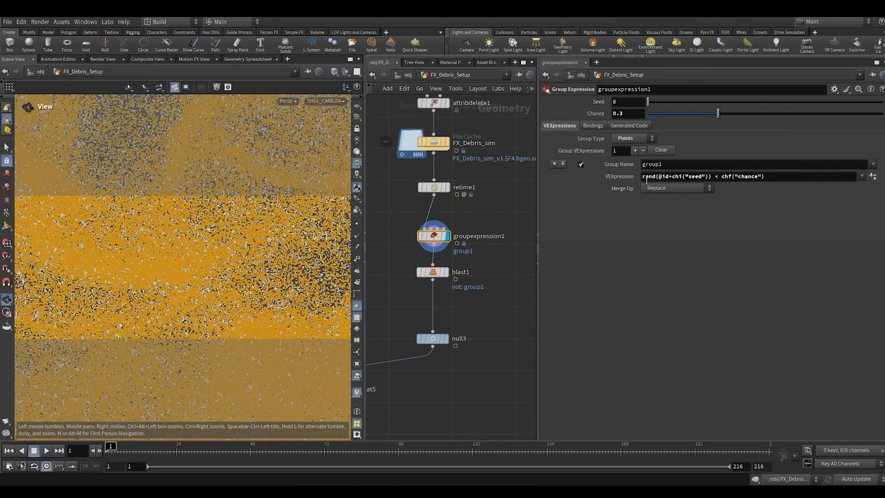
left_click(674, 213)
left_click(722, 195)
left_click(505, 207)
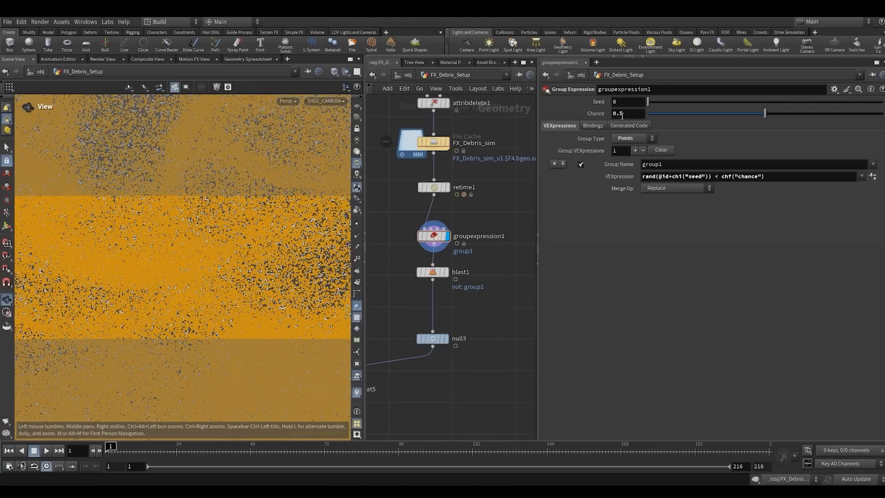
type("3")
left_click(509, 198)
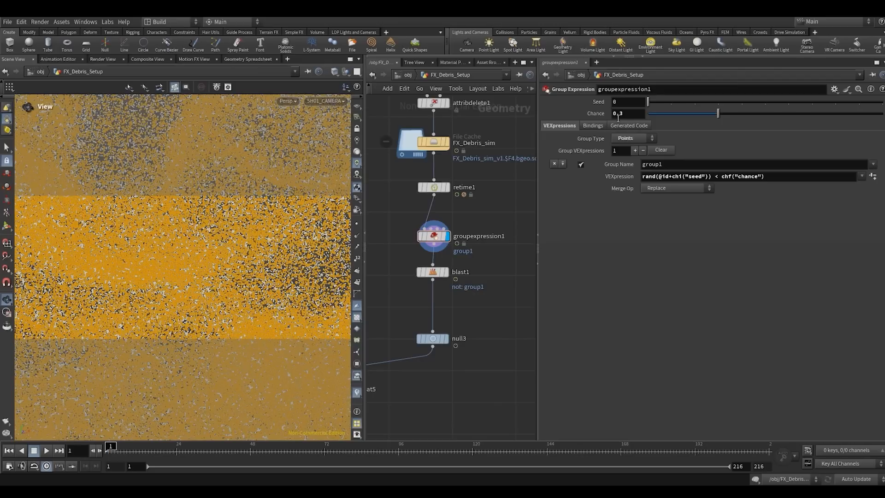
- Try out different Seed and Chance values on groupexpression1 and return Chance to 0.3
scroll(505, 208, "down", 1)
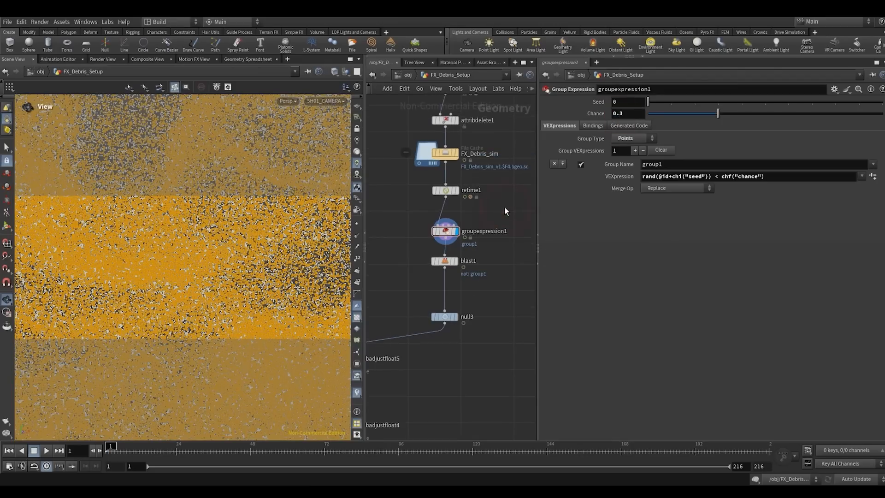
middle_click_drag(504, 208, 516, 196)
scroll(516, 196, "up", 2)
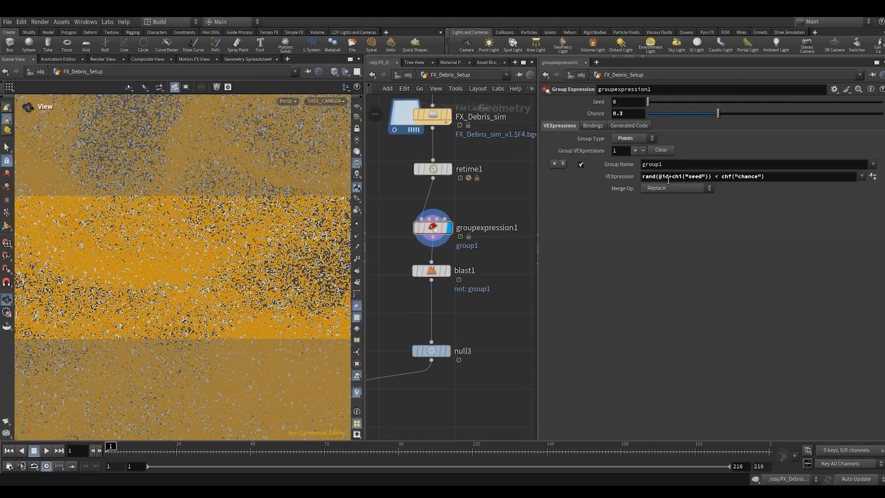
left_click_drag(668, 179, 696, 179)
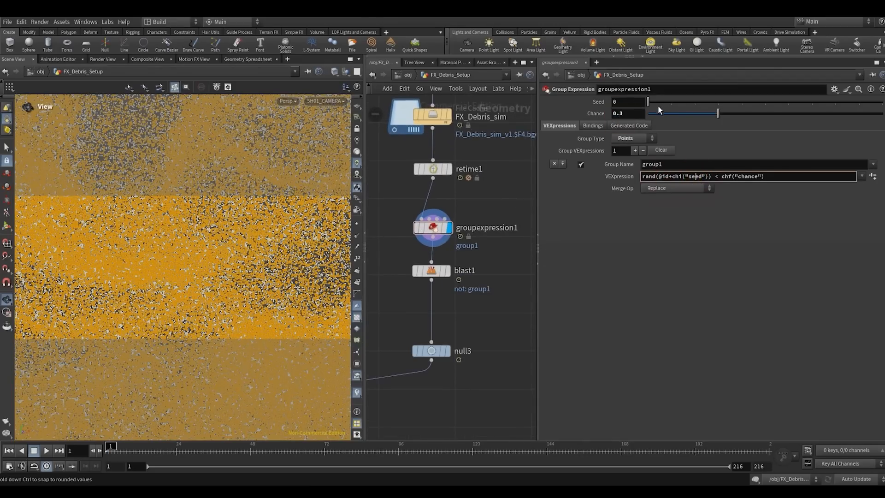
left_click_drag(661, 103, 858, 121)
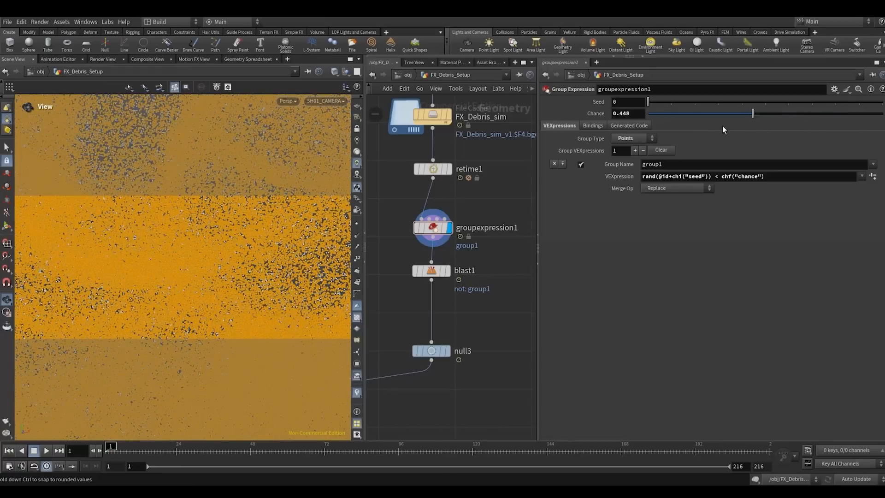
left_click_drag(723, 125, 651, 129)
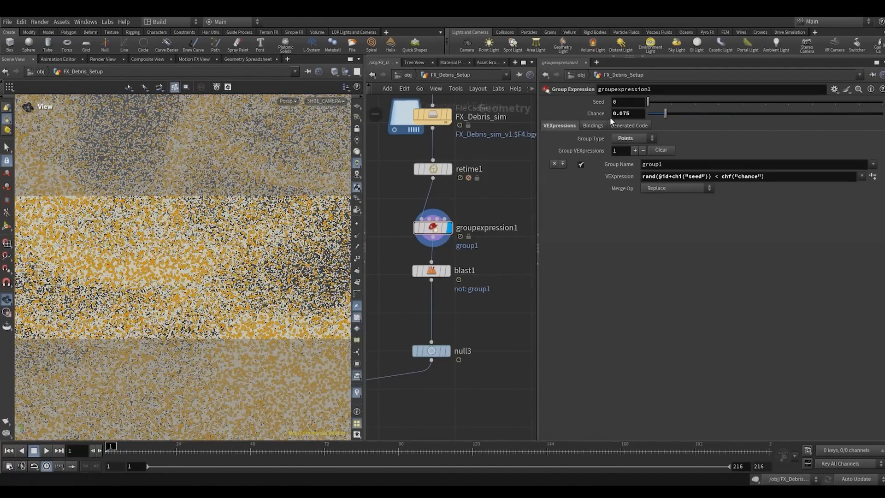
left_click(617, 114)
middle_click_drag(466, 304, 504, 290)
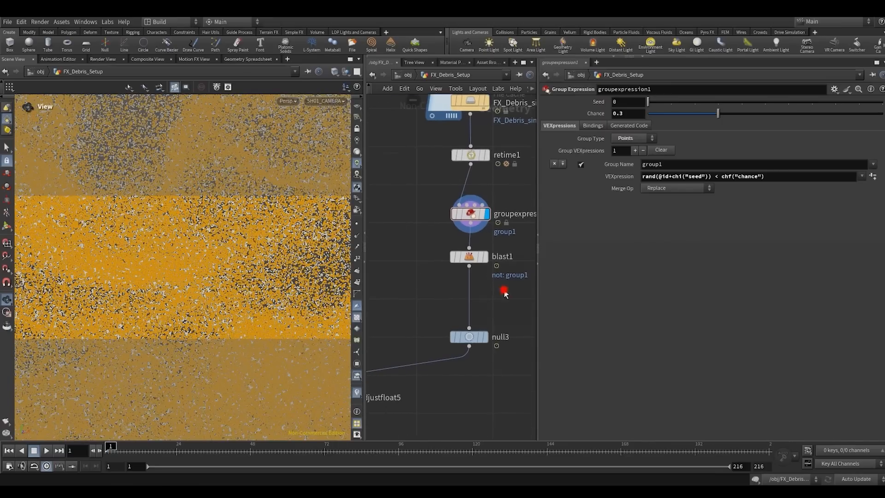
- Display blast1 and null3 in turn, play the thinned particles, and rewind to frame 1
left_click_drag(423, 252, 494, 280)
key("r")
left_click_drag(428, 309, 496, 380)
key("r")
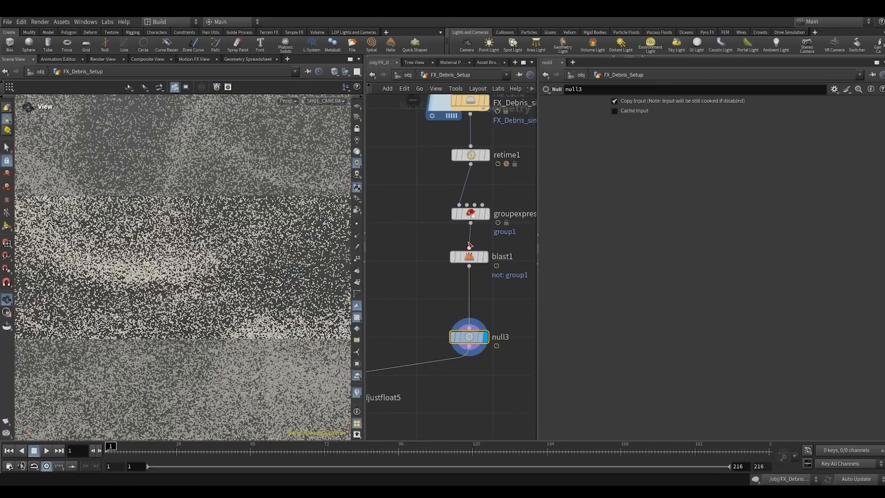
left_click(49, 451)
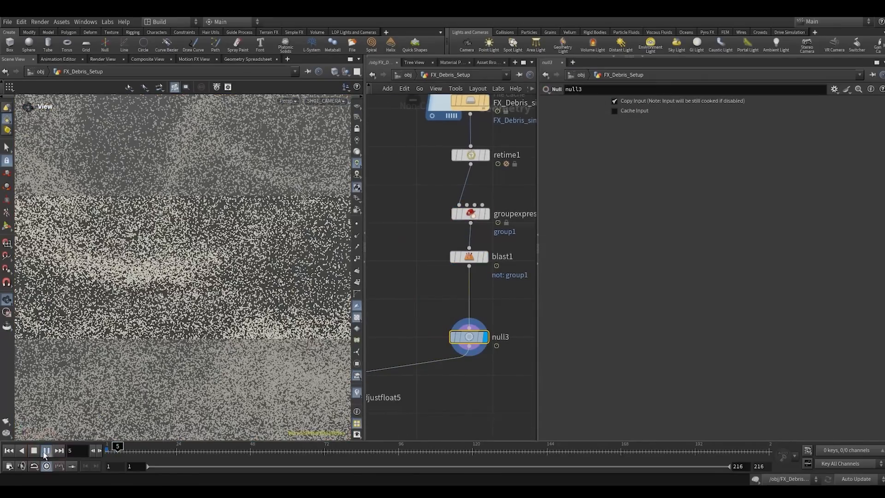
left_click(8, 452)
- Display the three pscale Attribute Adjust Float nodes and attribadjustinteger2 in turn to review their settings
scroll(421, 301, "down", 3)
scroll(421, 300, "down", 2)
middle_click_drag(421, 300, 463, 177)
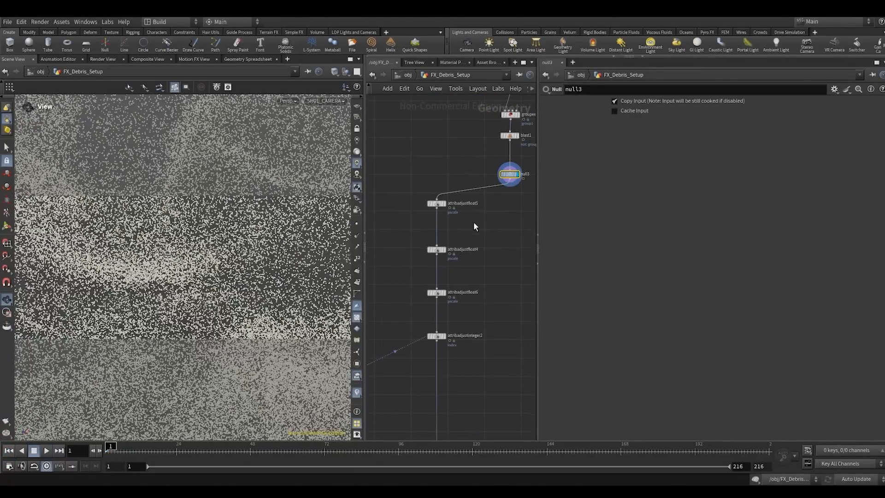
left_click_drag(474, 222, 438, 187)
key("r")
left_click_drag(415, 237, 465, 272)
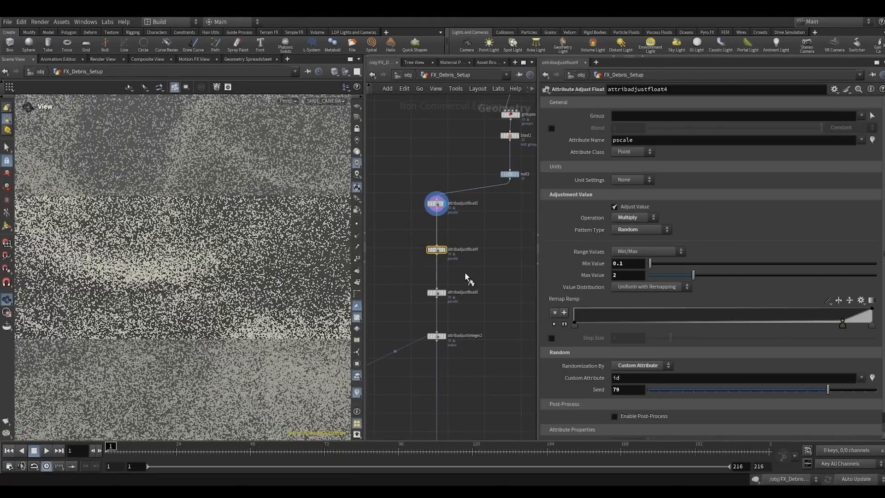
key("r")
middle_click_drag(464, 272, 479, 223)
key("r")
left_click_drag(495, 225, 479, 320)
key("r")
- Inspect rbdmaterialfracture1's first fracture level in the instance geometry branch and display explodedview1
scroll(480, 322, "down", 1)
middle_click_drag(480, 322, 523, 119)
scroll(424, 305, "down", 4)
middle_click_drag(425, 303, 470, 349)
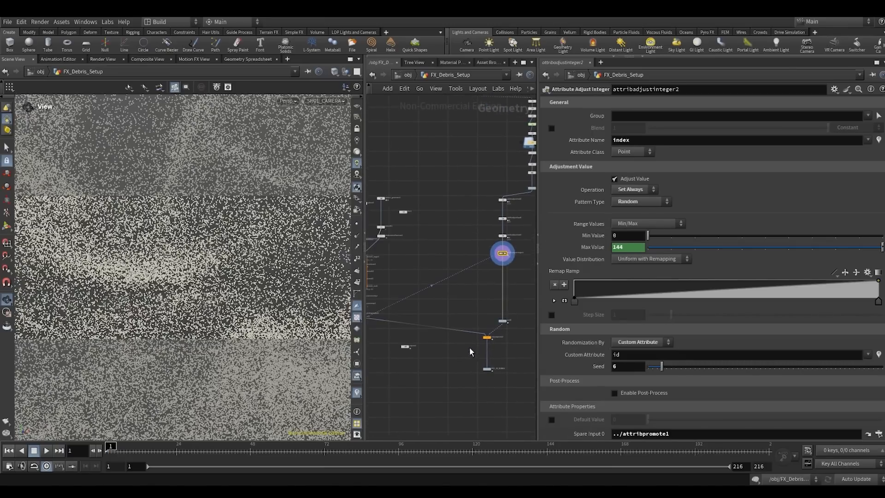
left_click_drag(365, 156, 336, 161)
left_click_drag(519, 196, 549, 197)
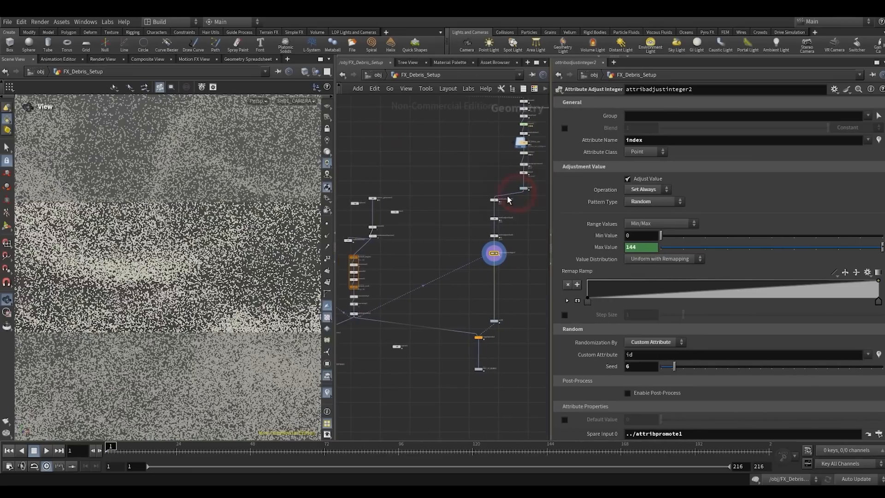
scroll(388, 239, "up", 2)
middle_click_drag(388, 239, 452, 241)
scroll(448, 236, "up", 4)
left_click_drag(384, 233, 445, 261)
left_click(424, 246)
scroll(427, 248, "up", 3)
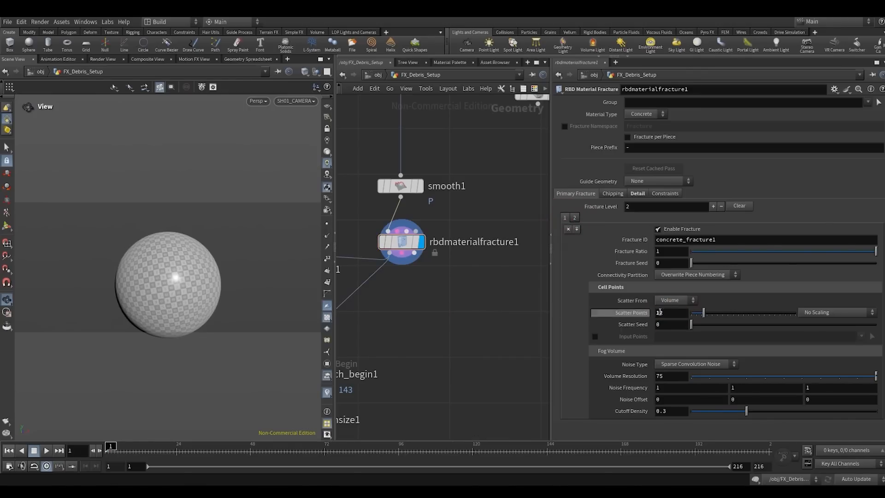
left_click(566, 220)
scroll(472, 314, "down", 4)
left_click(394, 194)
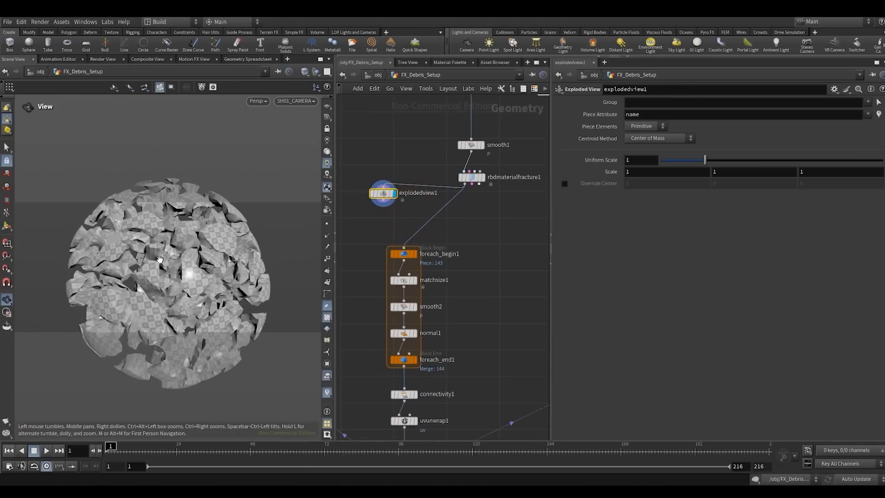
- Examine the exploded fracture pieces from outside the shot camera
left_click_drag(160, 259, 188, 261)
right_click_drag(189, 262, 229, 228)
left_click_drag(228, 228, 270, 216)
right_click_drag(270, 216, 389, 326)
middle_click_drag(436, 337, 454, 294)
scroll(390, 331, "down", 2)
scroll(389, 329, "down", 2)
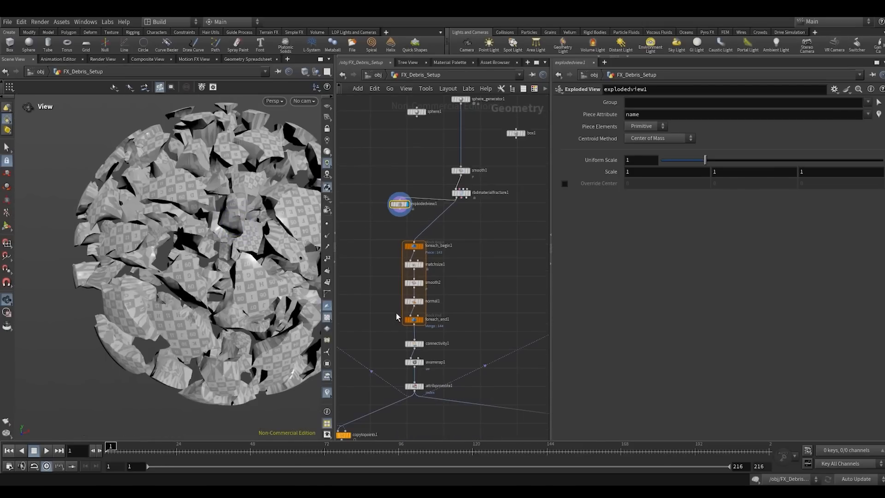
- Display the OUT_FX_DEBRIS null and view it through SH01_CAMERA
middle_click_drag(379, 310, 375, 272)
scroll(426, 364, "down", 3)
middle_click_drag(429, 367, 363, 329)
middle_click_drag(493, 364, 432, 350)
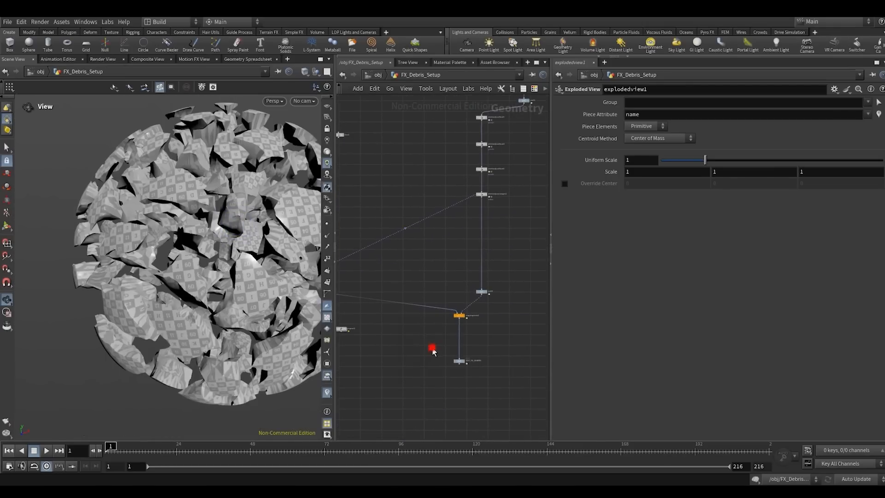
left_click(464, 361)
left_click(311, 104)
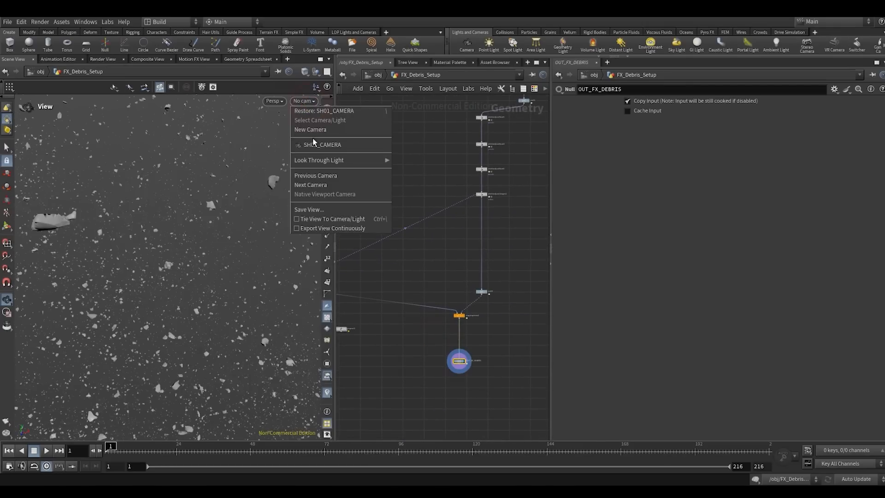
left_click(313, 143)
- Display the OUT_FX_INSTANCE null, play the instanced pieces through the shot camera, and rewind to frame 1
scroll(488, 362, "up", 5)
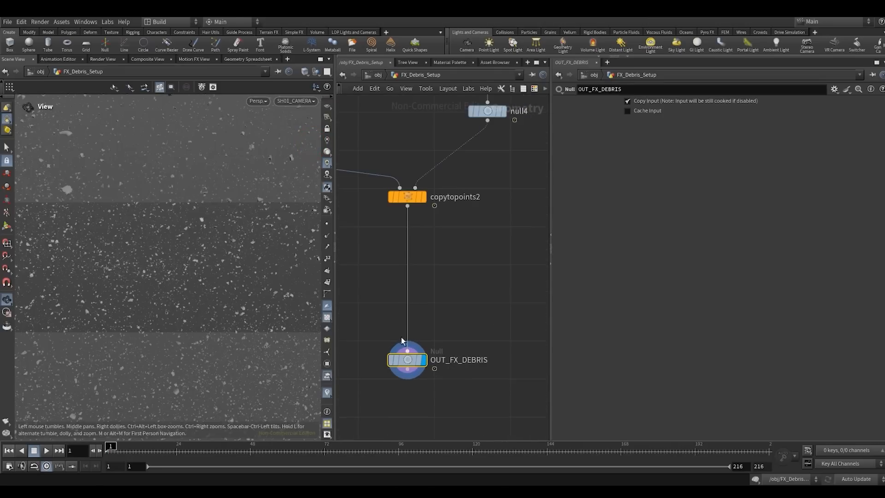
scroll(444, 325, "down", 4)
middle_click_drag(410, 329, 482, 308)
scroll(461, 308, "down", 3)
middle_click_drag(427, 309, 518, 298)
scroll(424, 313, "up", 4)
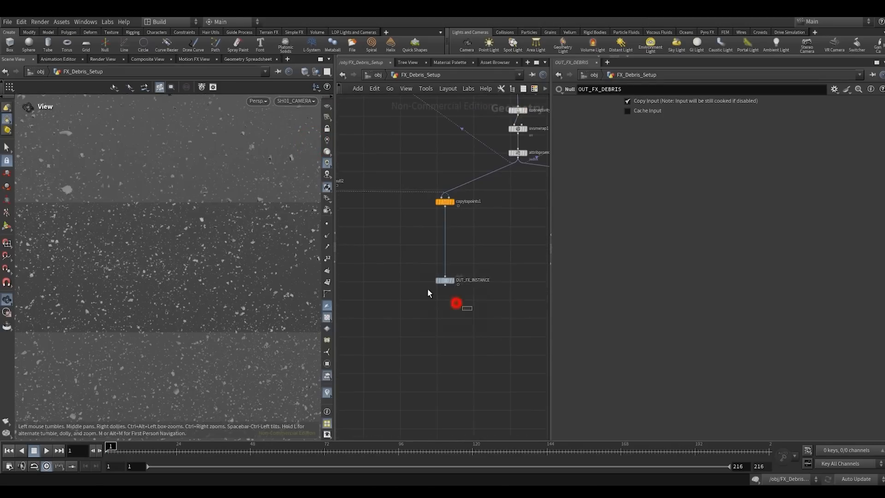
left_click(452, 280)
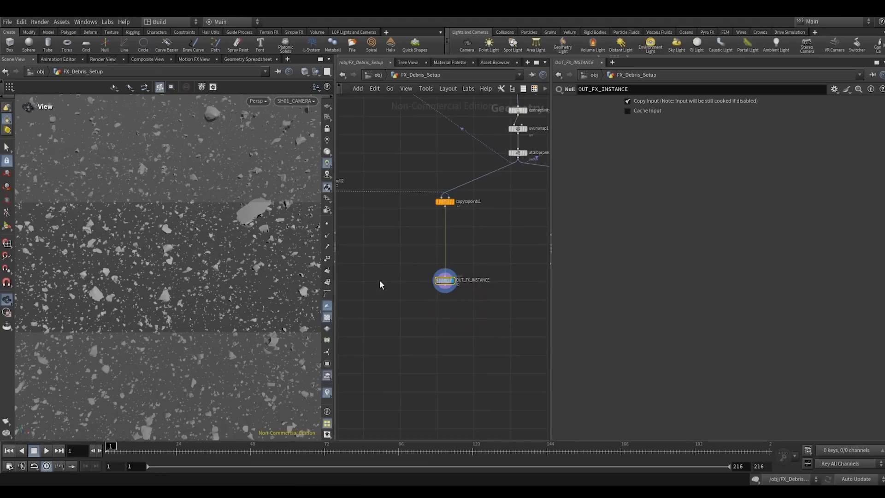
left_click(8, 454)
- Add a Merge node in the empty area below the two OUT nulls
scroll(519, 328, "down", 4)
middle_click_drag(519, 328, 413, 299)
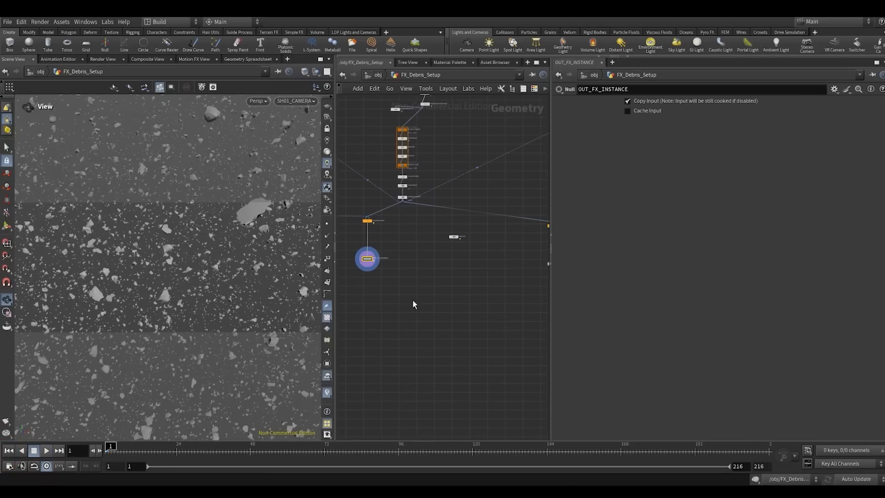
scroll(453, 324, "down", 1)
middle_click_drag(453, 324, 414, 301)
key("Tab")
type("mer")
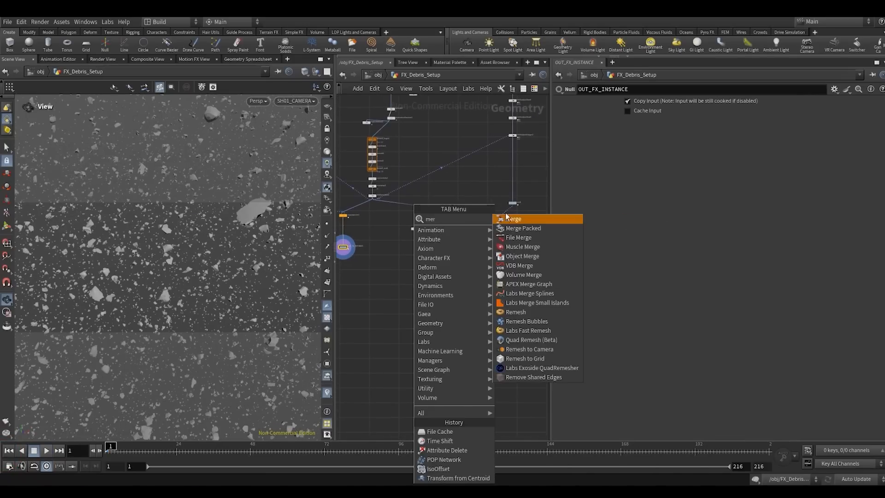
left_click(509, 221)
left_click(424, 290)
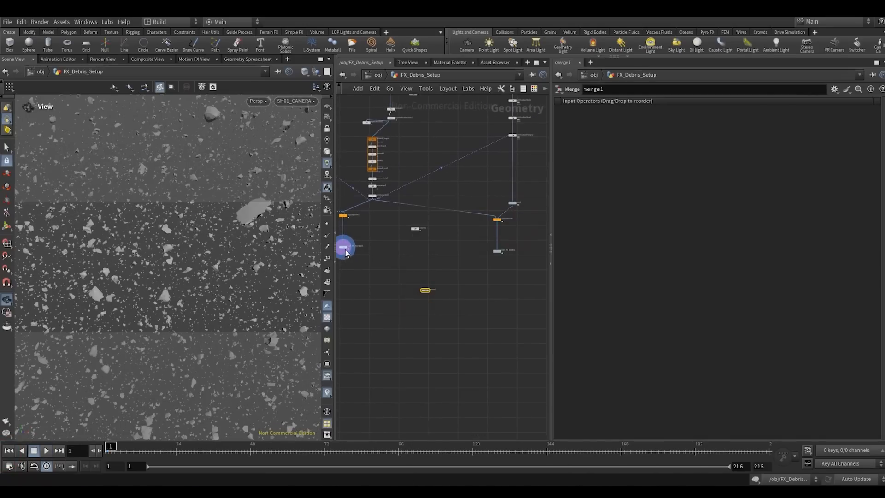
- Connect OUT_FX_INSTANCE and OUT_FX_DEBRIS to the Merge node and display the merged result
scroll(346, 250, "up", 3)
left_click(342, 251)
left_click(459, 303)
middle_click_drag(523, 271, 448, 263)
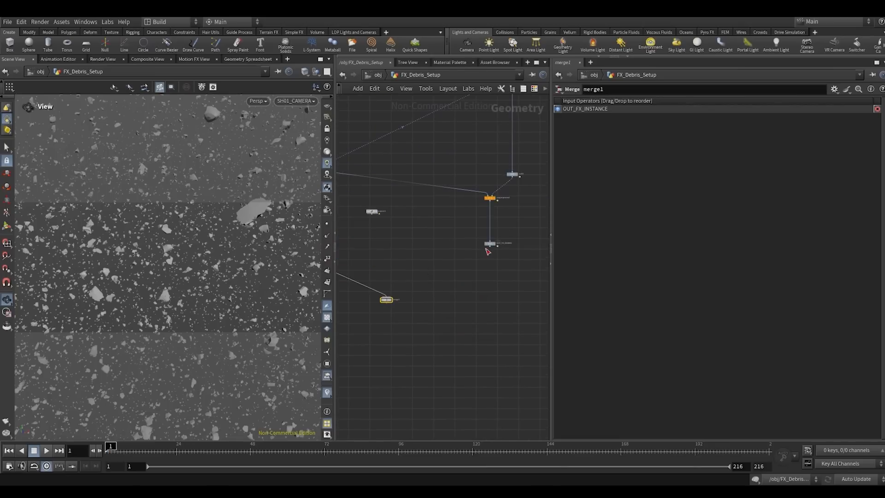
left_click(386, 298)
left_click(413, 320)
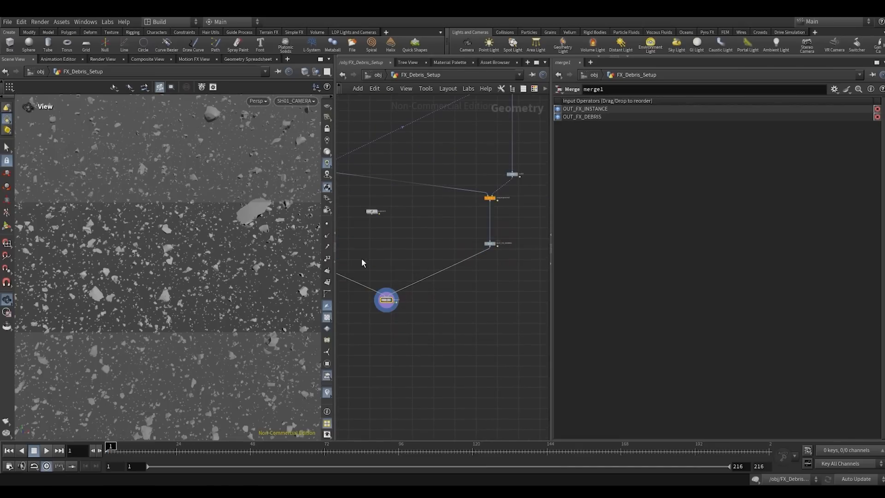
- Generate a flipbook of the merged debris through SH01_CAMERA from an enlarged viewport, review its playback, and close it
middle_click_drag(362, 263, 424, 261)
left_click_drag(336, 204, 451, 203)
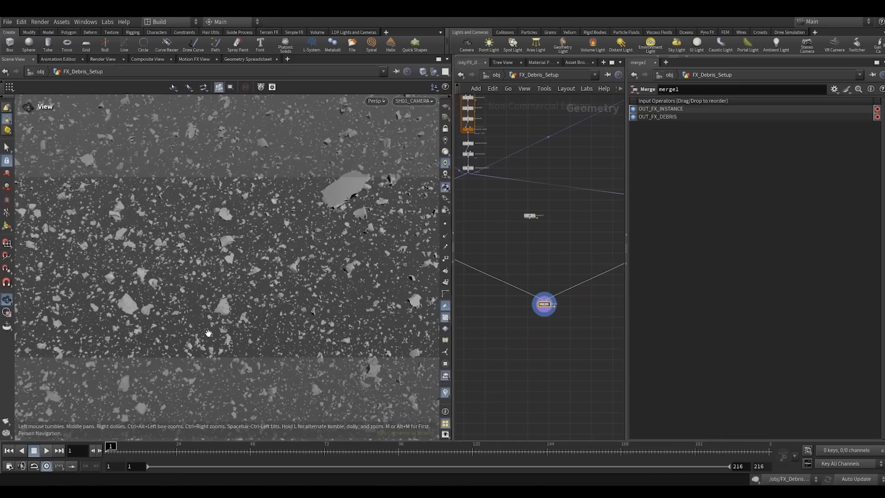
left_click(7, 420)
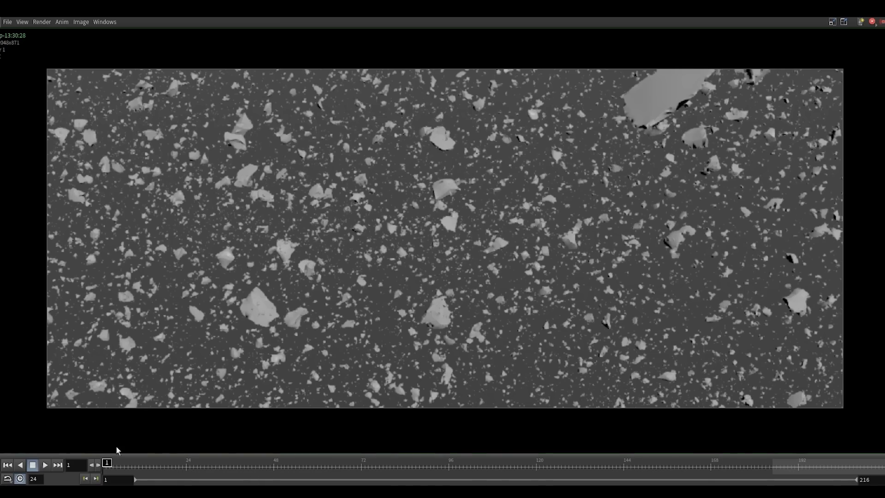
left_click(43, 465)
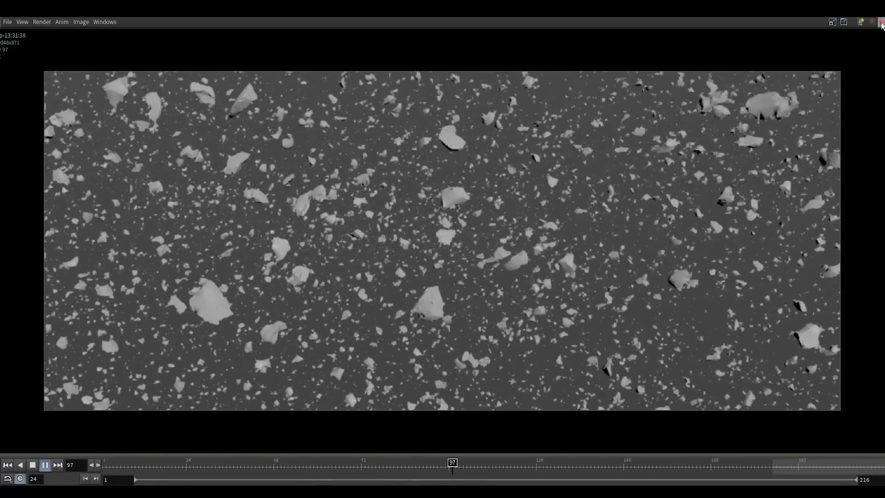
left_click(870, 22)
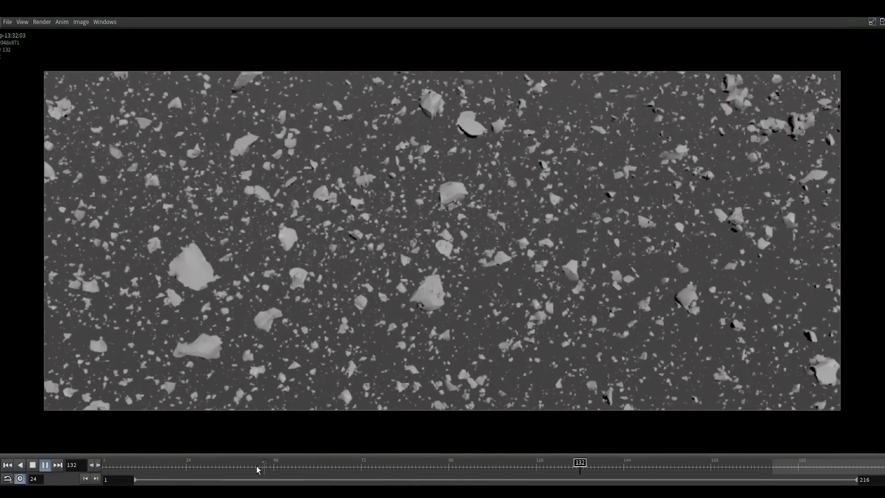
left_click(257, 466)
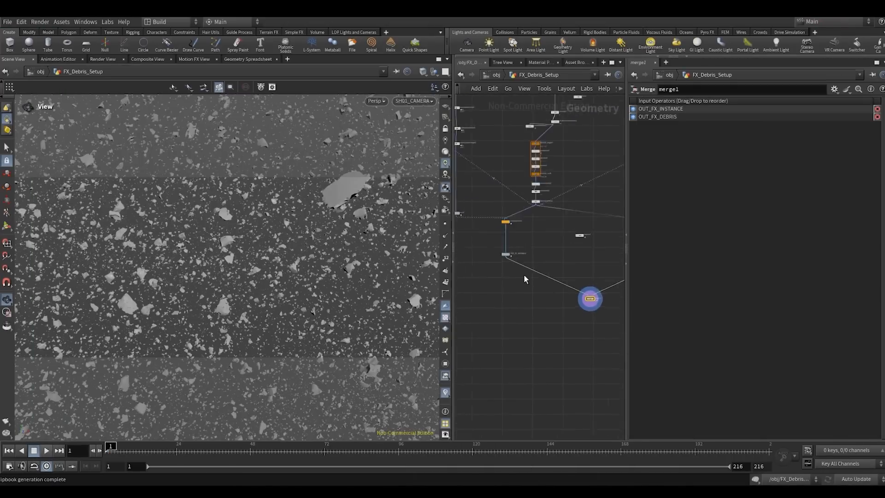
- Display the OUT_FX_INSTANCE null on its own in the shot camera view
scroll(510, 265, "up", 5)
left_click(491, 235)
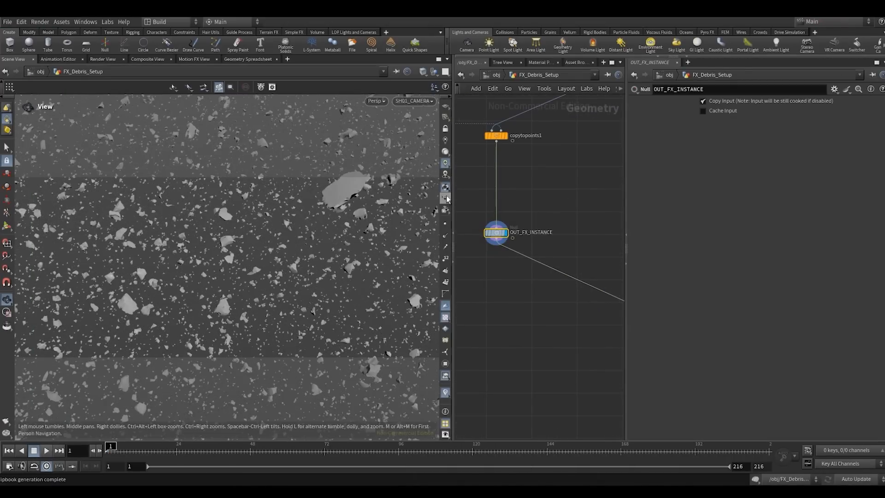
left_click_drag(451, 199, 409, 198)
scroll(440, 274, "down", 5)
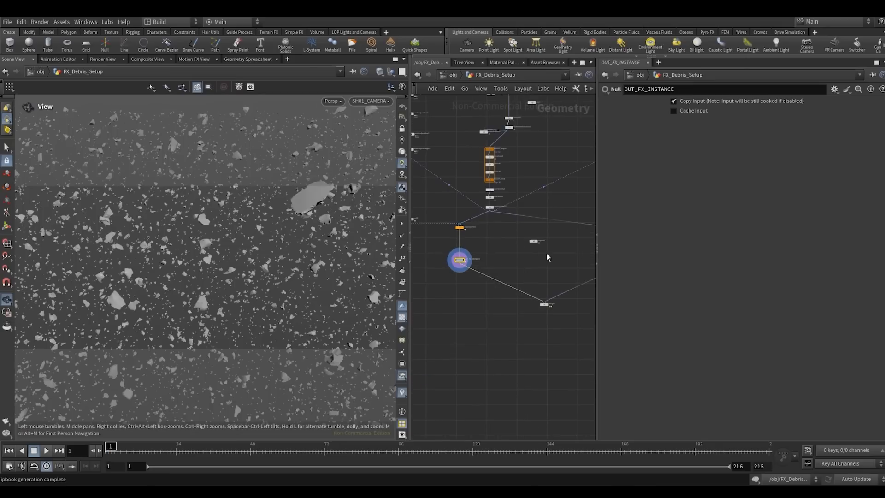
left_click_drag(599, 230, 636, 226)
- Display the OUT_FX_DEBRIS null, play the debris briefly, and rewind to frame 1
scroll(548, 258, "up", 3)
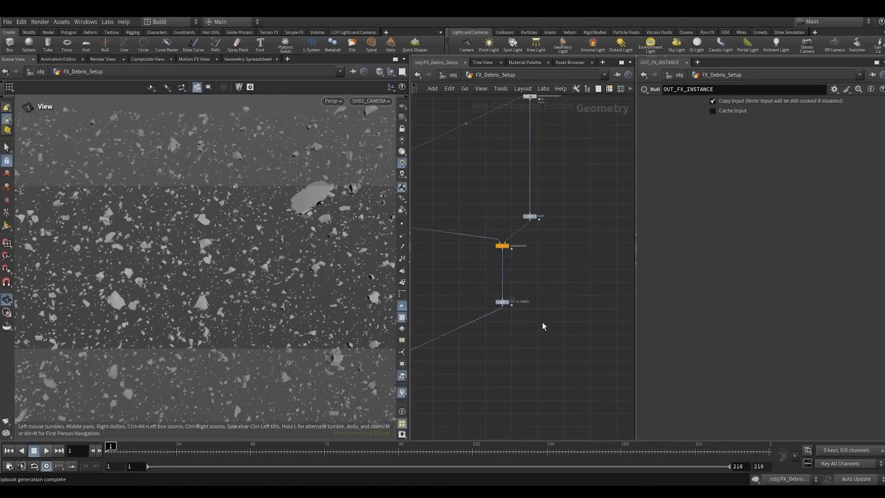
left_click(502, 301)
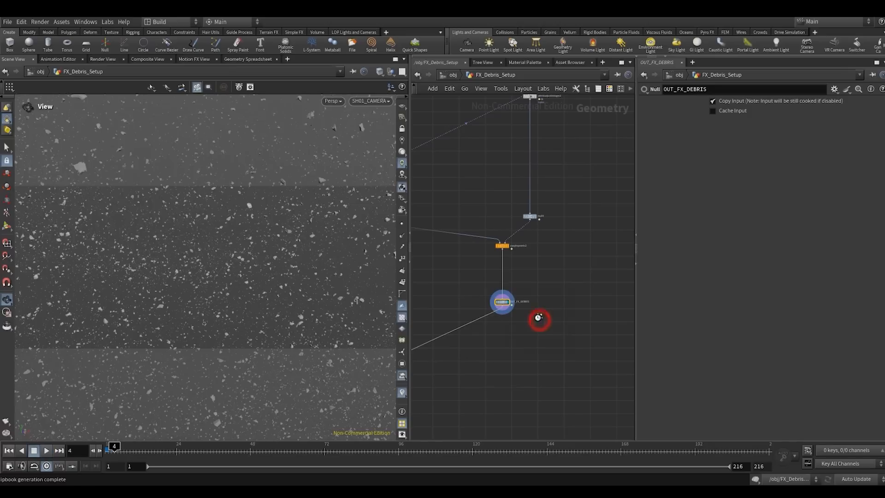
left_click(539, 319)
key("ctrl+Up")
scroll(486, 271, "down", 3)
middle_click_drag(482, 274, 520, 282)
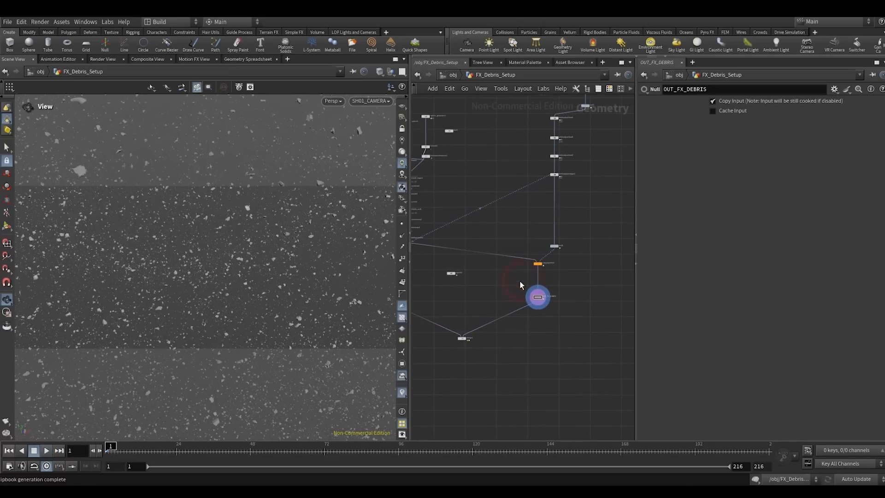
- Go up to the object level and add a Geometry node named RENDER
left_click(454, 75)
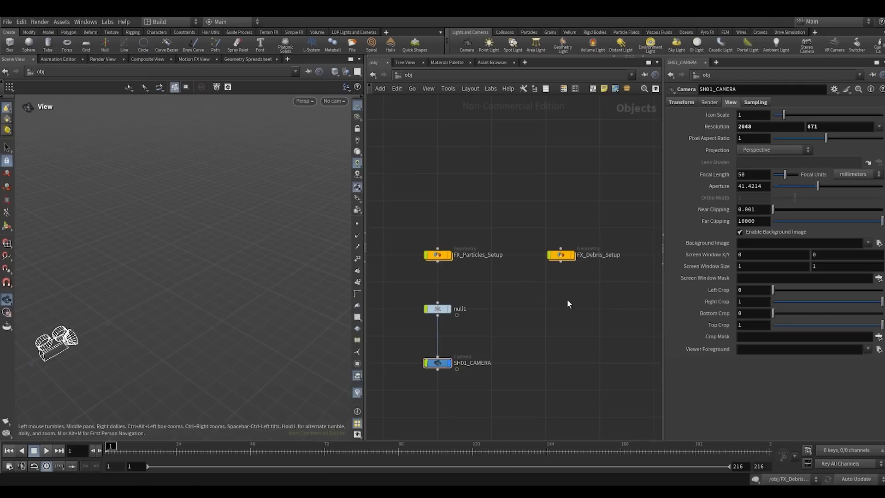
middle_click_drag(567, 299, 522, 336)
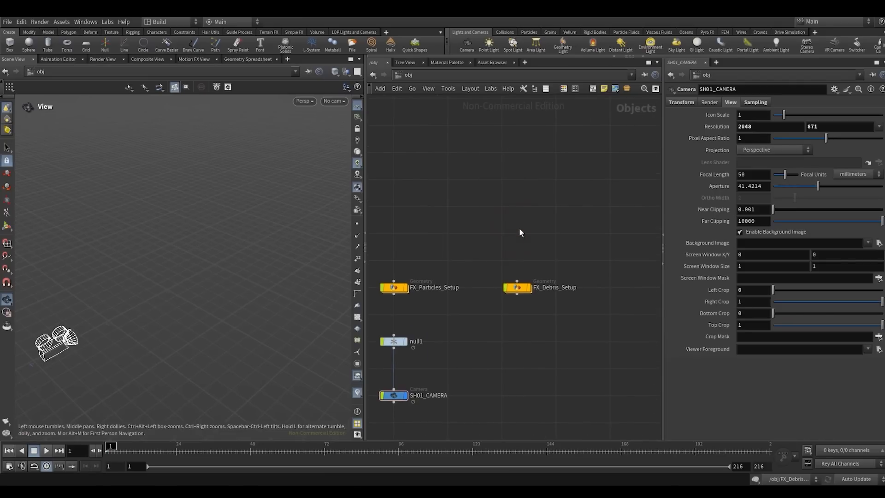
key("Tab")
key("Return")
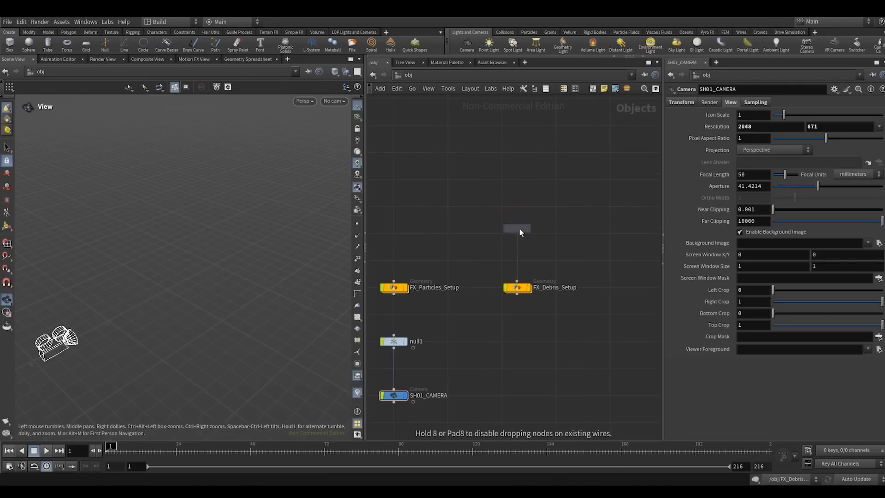
left_click(519, 227)
middle_click_drag(513, 229, 448, 203)
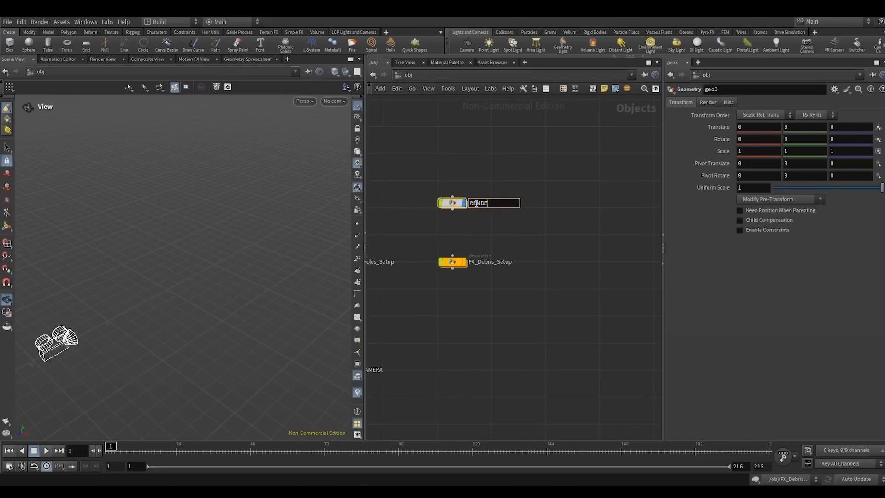
left_click(495, 218)
- Place the RENDER node in line beside FX_Debris_Setup
scroll(480, 198, "down", 3)
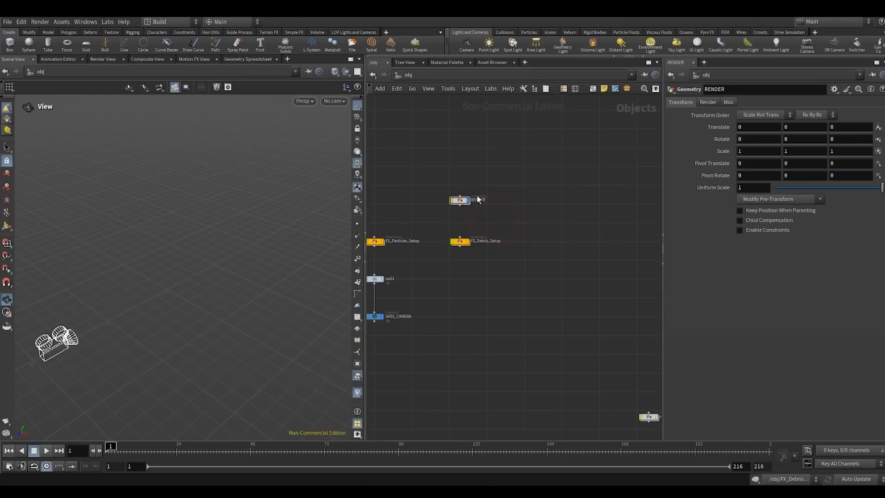
scroll(465, 201, "up", 3)
left_click_drag(463, 202, 565, 261)
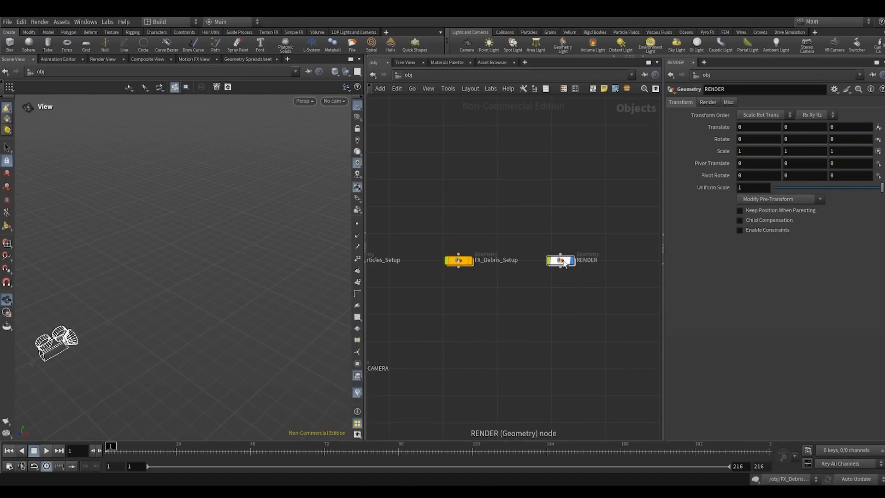
- Inside RENDER, add an Object Merge that references Out_particles_im from FX_Particles_Setup
double_click(567, 260)
key("Tab")
type("obj")
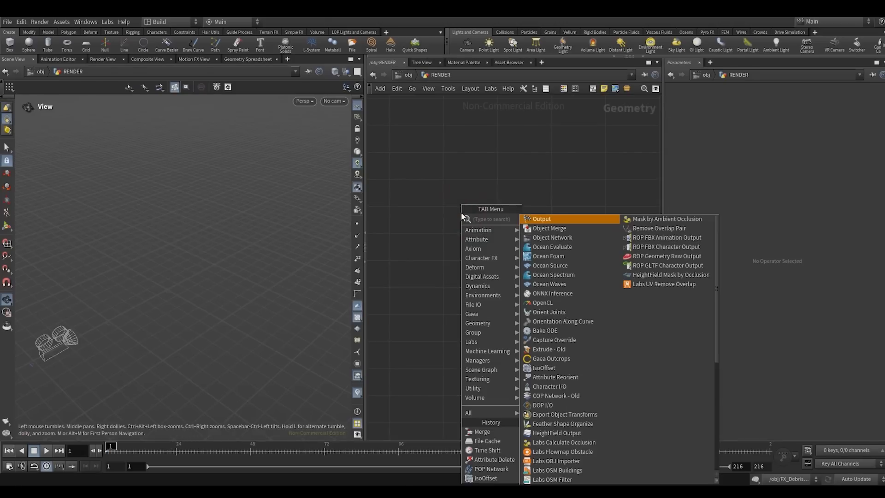
key("Return")
left_click(461, 212)
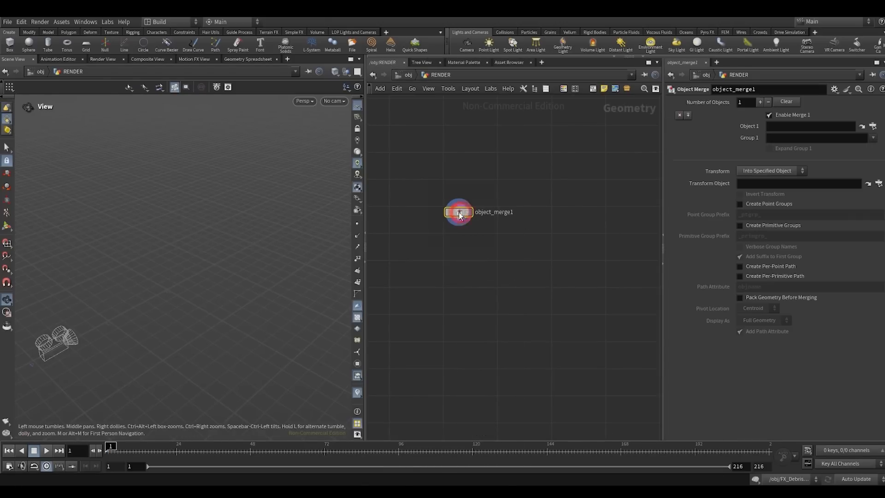
left_click(872, 128)
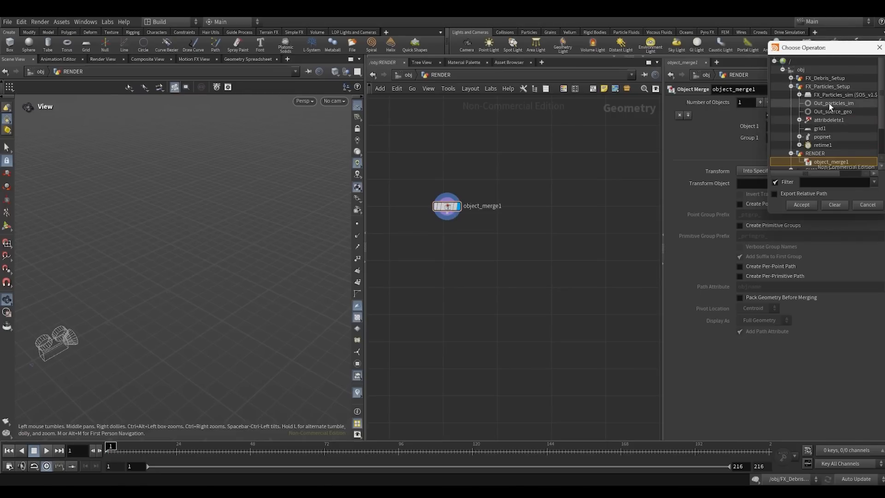
double_click(830, 104)
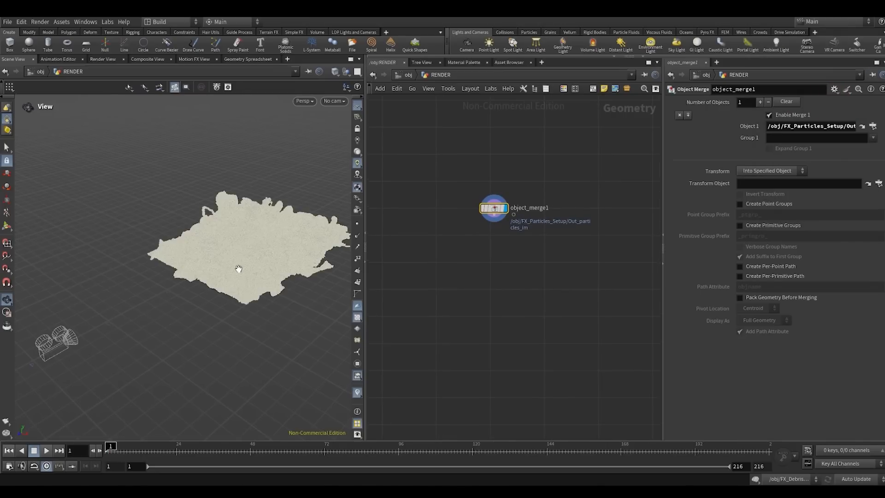
- Duplicate the particles Object Merge and set the copy's object to OUT_FX_INSTANCE in FX_Debris_Setup
scroll(238, 270, "up", 4)
scroll(534, 264, "down", 2)
middle_click_drag(534, 264, 455, 263)
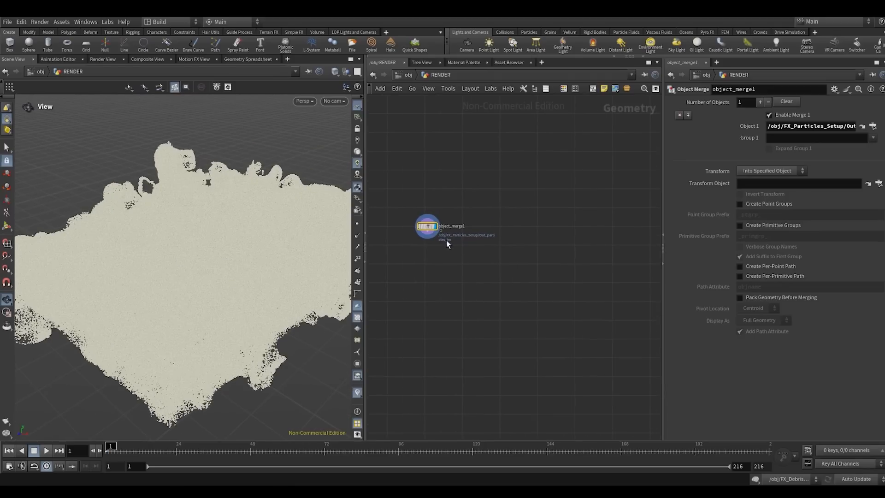
left_click_drag(428, 227, 532, 231, "alt")
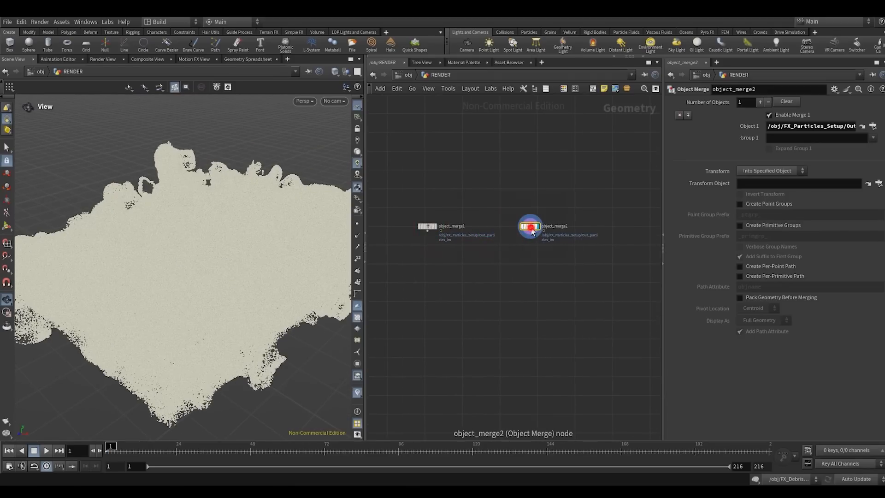
left_click(872, 126)
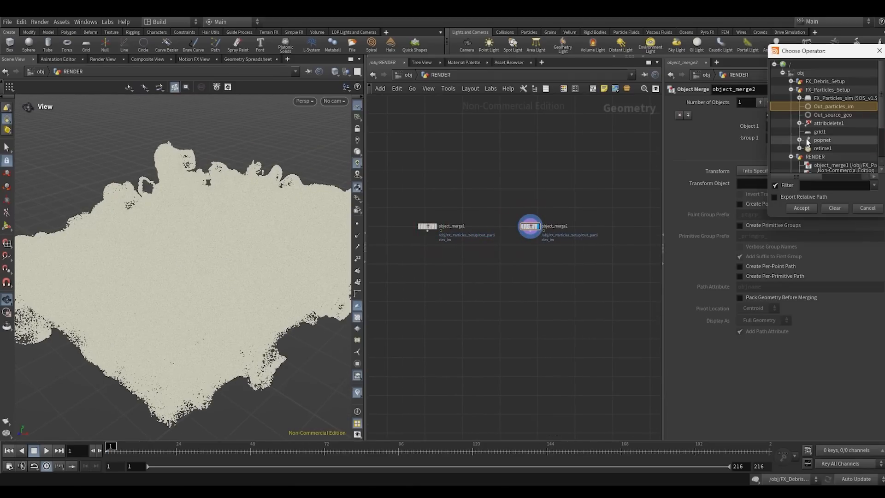
left_click(790, 89)
left_click(790, 81)
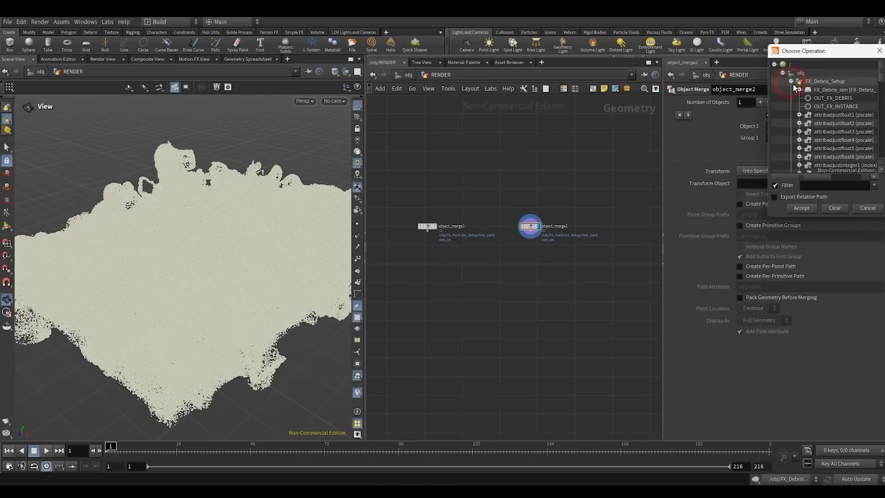
left_click(817, 107)
double_click(818, 106)
middle_click_drag(545, 236, 492, 232)
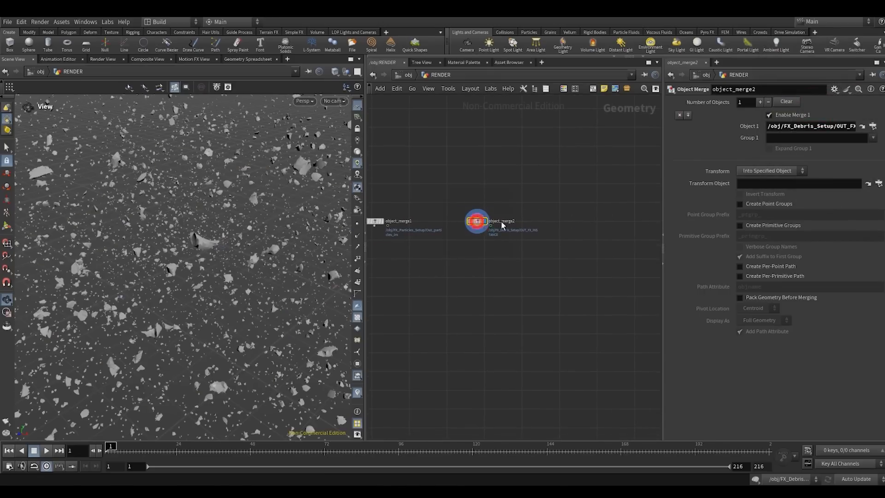
- Duplicate the instance Object Merge, set the copy's object to OUT_FX_DEBRIS, and inspect the debris from outside the camera
left_click_drag(477, 223, 558, 225, "alt")
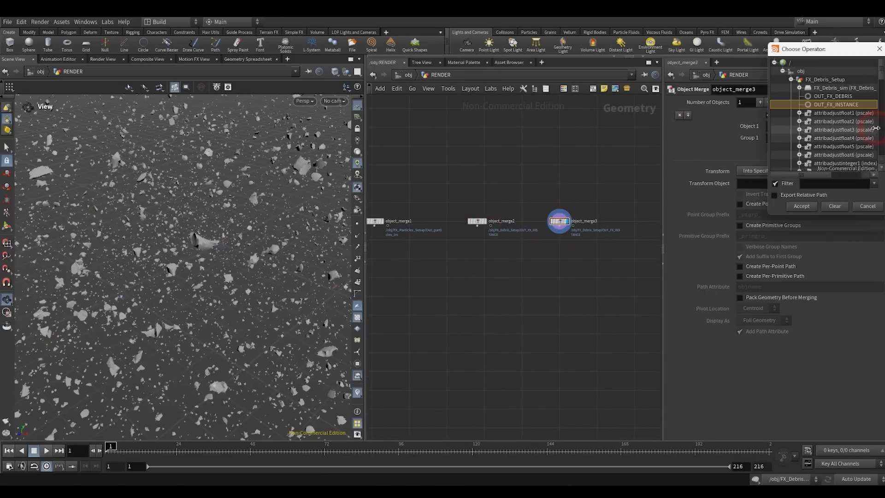
double_click(834, 97)
right_click_drag(214, 250, 115, 266)
left_click_drag(114, 266, 174, 235)
mouse_move(174, 235)
right_mouse_down()
mouse_move(164, 248)
mouse_move(177, 246)
right_mouse_up()
scroll(488, 248, "down", 1)
middle_click_drag(488, 248, 540, 247)
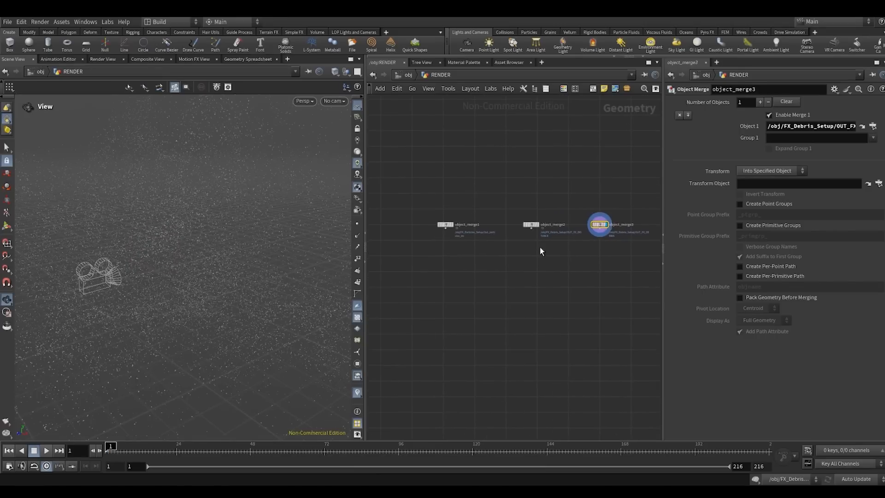
- Move the particles Object Merge farther from the other two, display it, and frame the particles in the viewport
left_click(443, 223)
left_click_drag(444, 224, 410, 224)
key("space+f")
left_click_drag(184, 294, 180, 313)
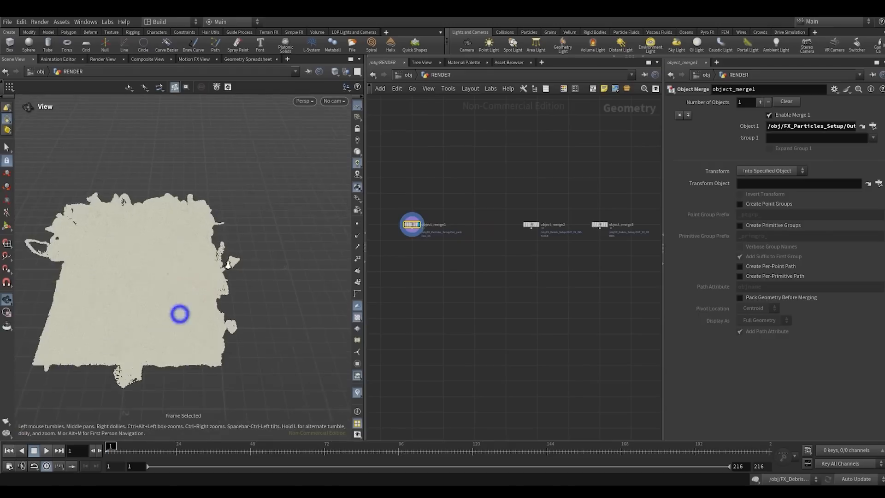
right_click_drag(179, 313, 277, 244)
mouse_move(277, 244)
left_mouse_down()
mouse_move(200, 263)
mouse_move(282, 249)
left_mouse_up()
mouse_move(193, 252)
left_mouse_down()
mouse_move(183, 241)
mouse_move(195, 244)
left_mouse_up()
middle_click_drag(493, 259, 563, 270)
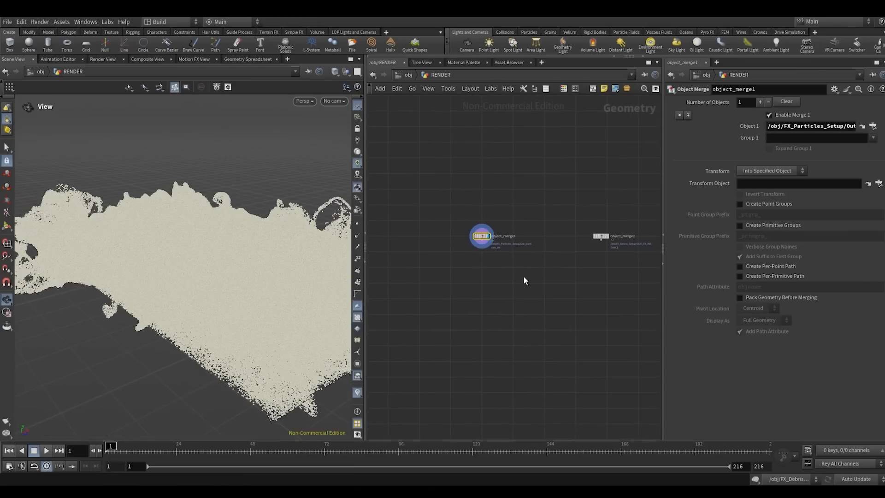
middle_click_drag(477, 275, 474, 260)
- Add a Null below the particles Object Merge and name it RENDER_PARTICLES
left_click(484, 235)
key("Tab")
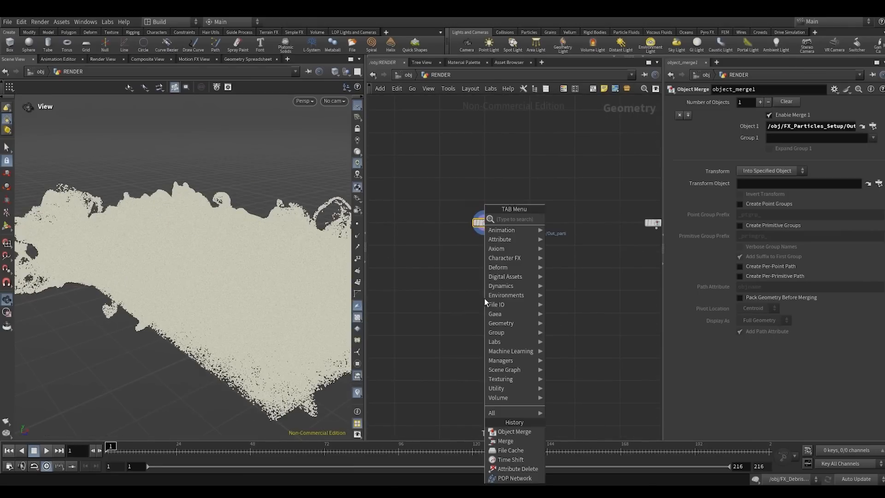
type("null")
key("Return")
left_click(493, 298)
left_click_drag(488, 299, 488, 314)
double_click(501, 313)
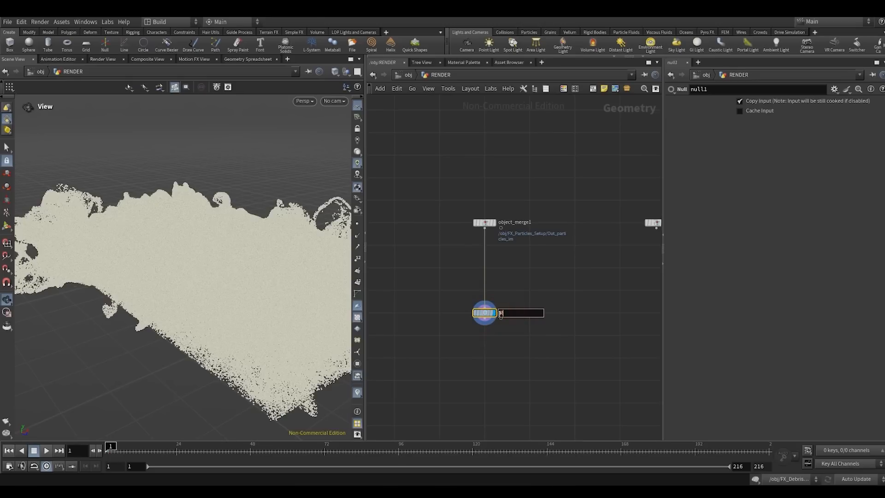
type("RENDER_PARTICLES")
key("Return")
- Colour the RENDER_PARTICLES null black
key("c")
left_click(600, 434)
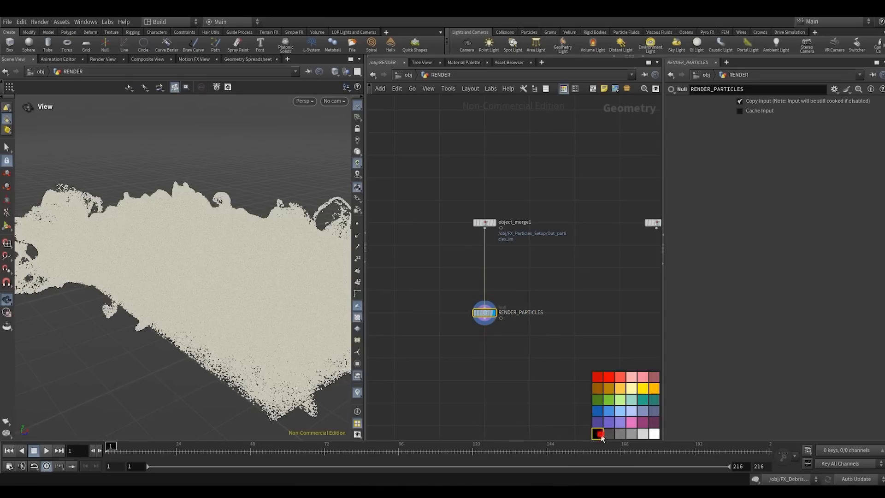
key("c")
left_click(574, 298)
- Select the black RENDER_PARTICLES null and copy it
left_click_drag(552, 300, 469, 334)
left_click(544, 274)
left_click_drag(508, 289, 415, 328)
key("ctrl+c")
left_click(534, 286)
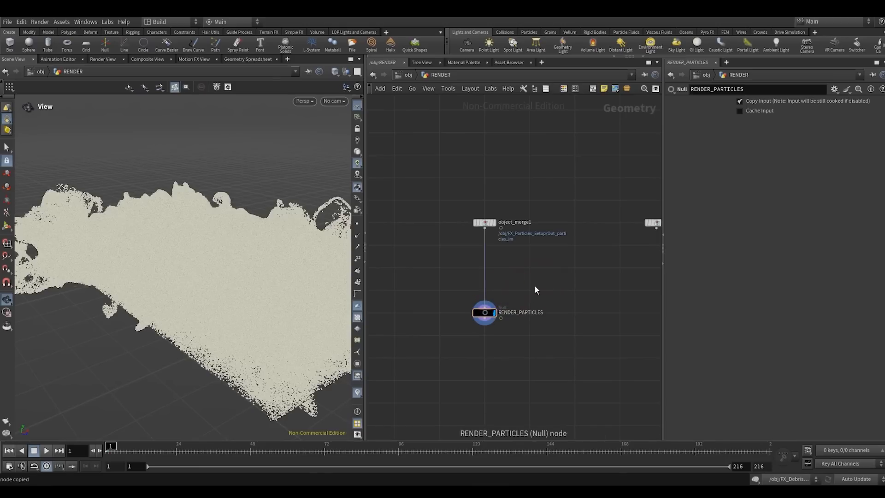
- Return to the object level and add a LOP Network below the RENDER object
key("u")
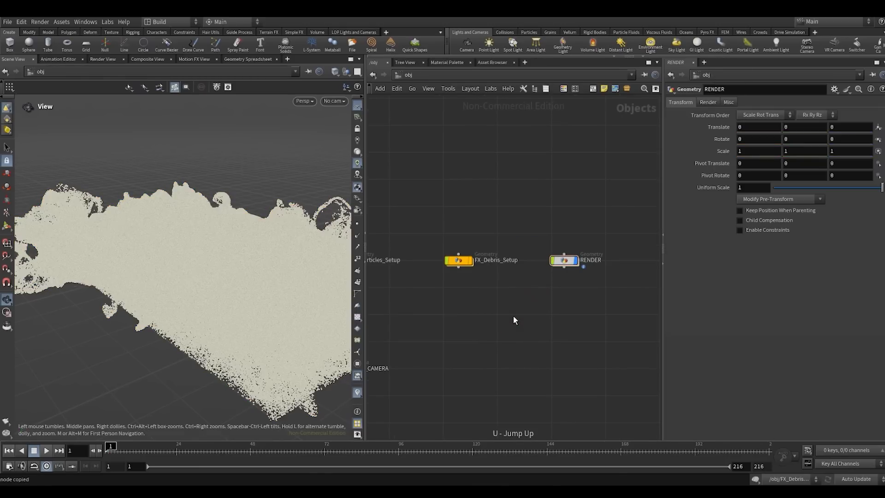
key("Tab")
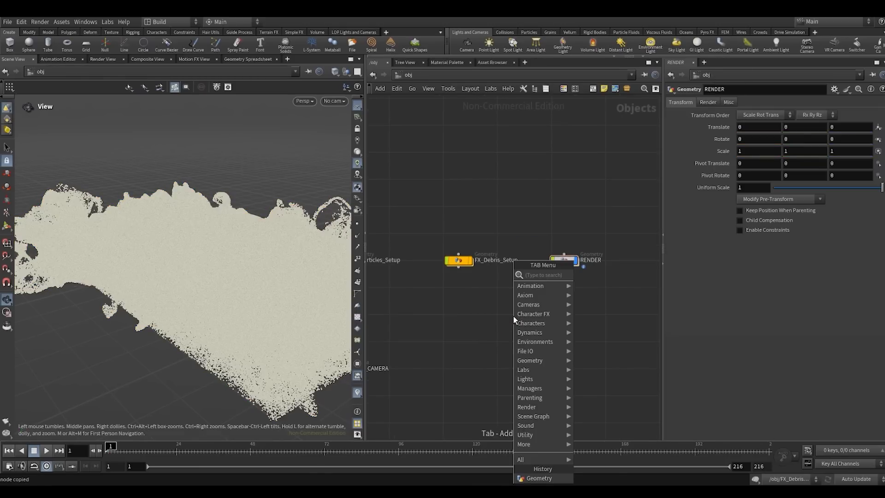
type("lopn")
key("Return")
left_click(513, 318)
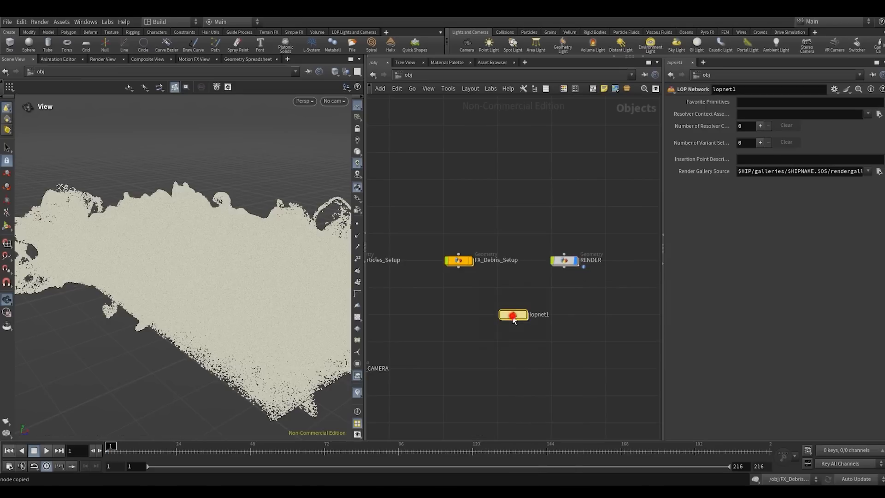
- Rename the LOP network as RENDER_STAGE
double_click(527, 314)
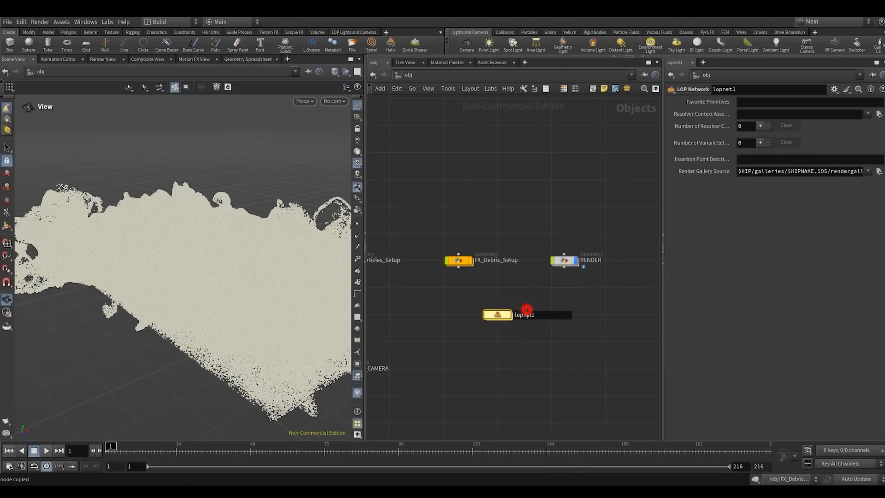
double_click(528, 314)
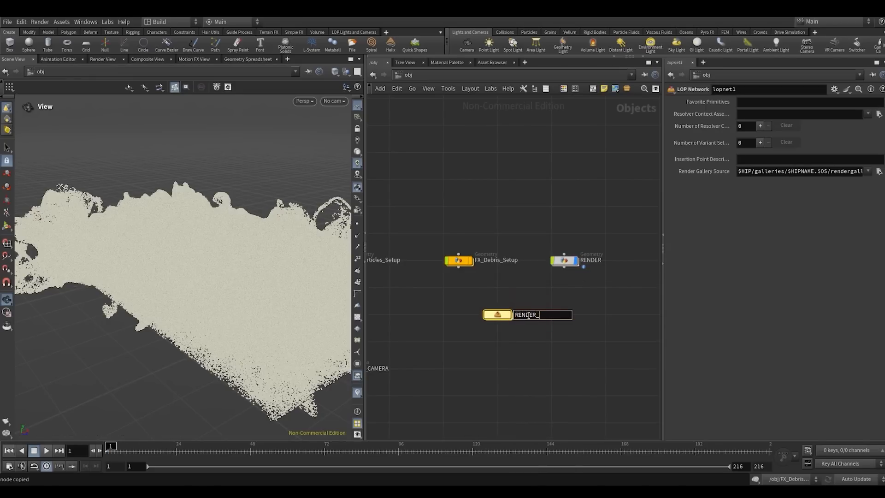
type("RENDER_STAGE")
key("Return")
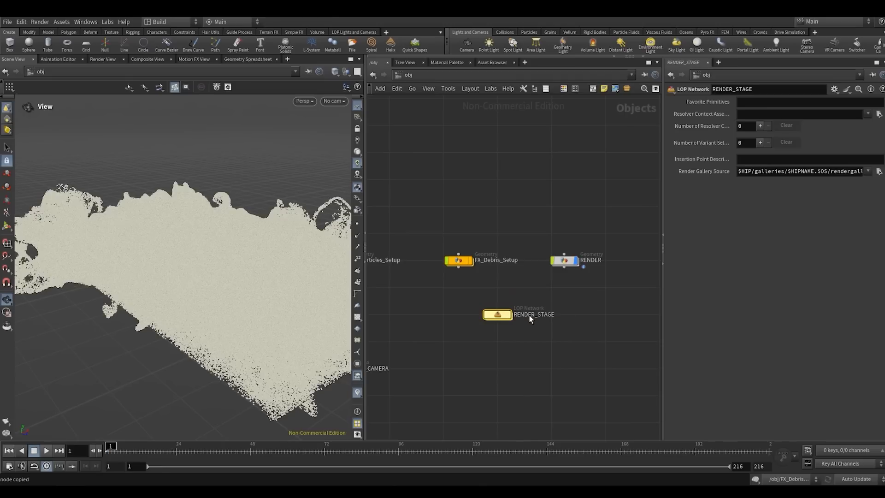
- Enter the RENDER_STAGE network and widen its network editor pane
double_click(496, 316)
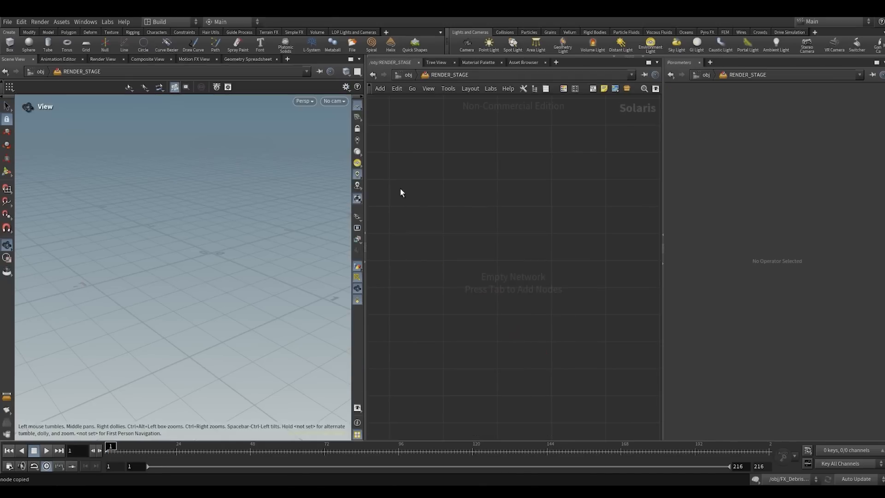
left_click_drag(362, 162, 345, 162)
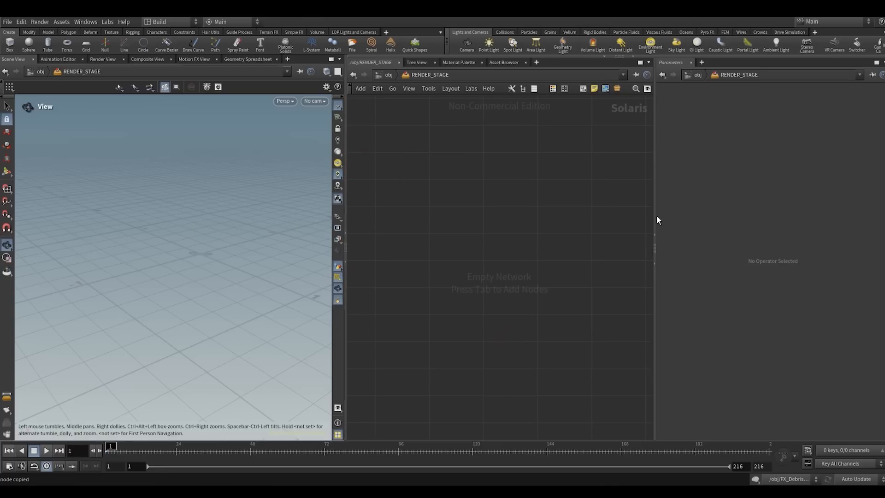
left_click_drag(656, 215, 668, 217)
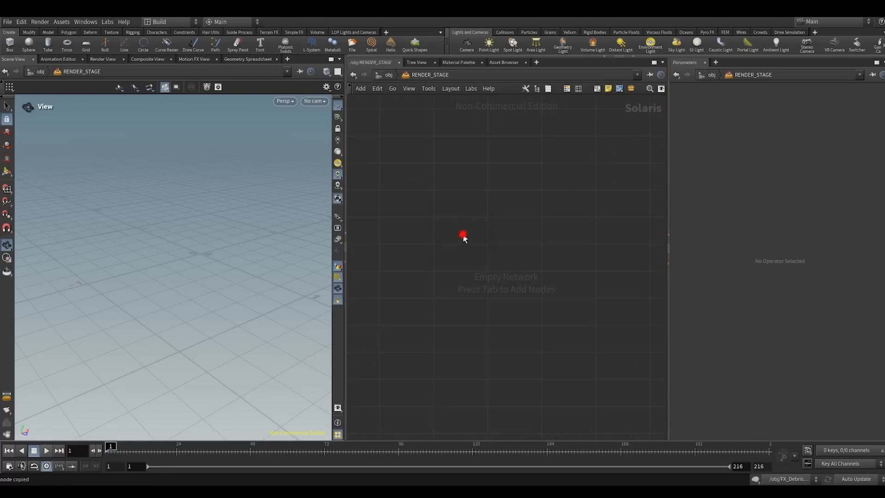
- Add a SOP Import node to the empty RENDER_STAGE network
key("Tab")
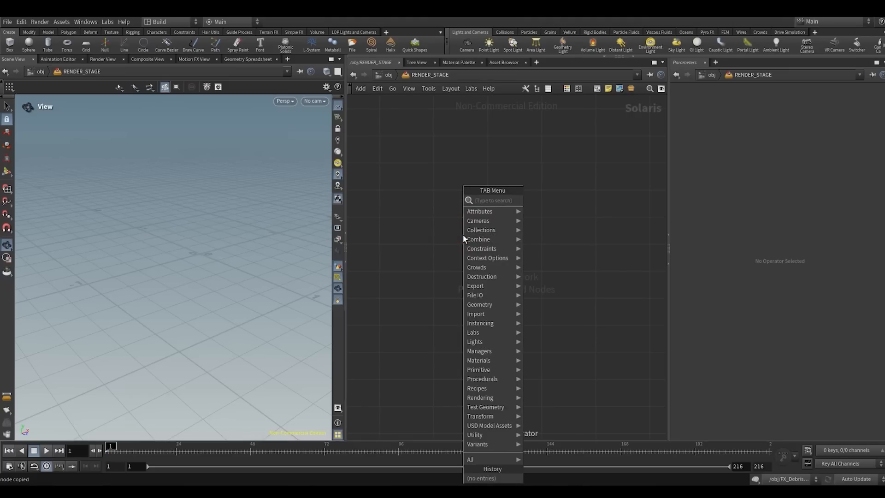
type("SOM")
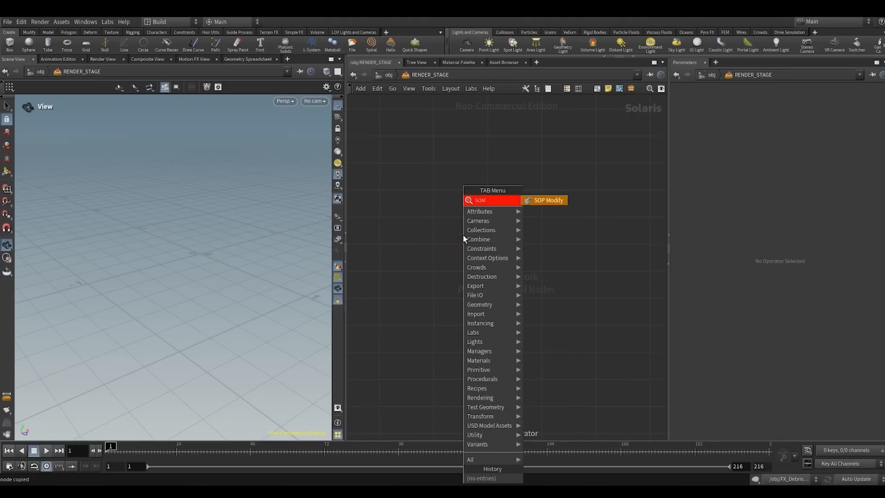
key("BackSpace")
key("BackSpace")
key("BackSpace")
type("s")
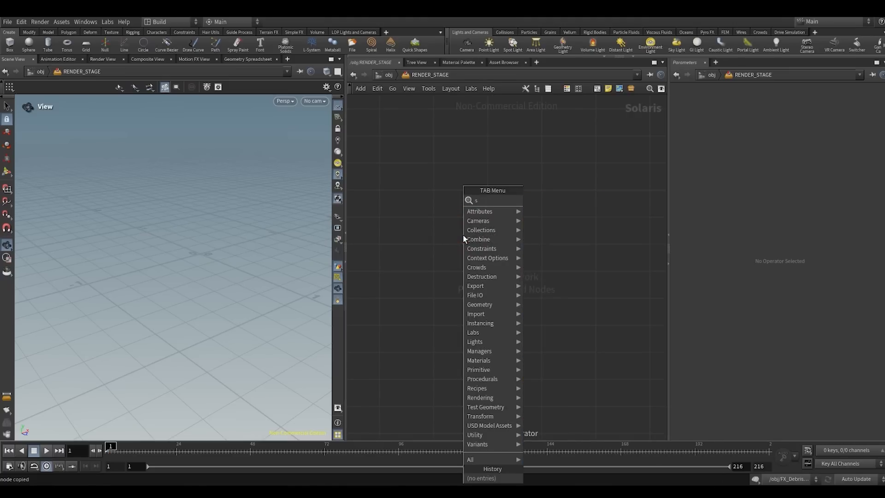
type("omi\\\\")
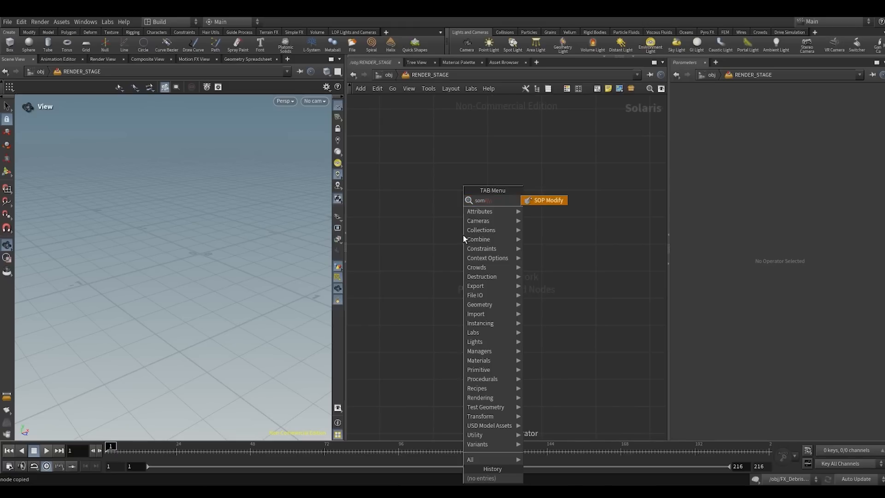
key("BackSpace")
key("BackSpace")
key("BackSpace")
type("soi")
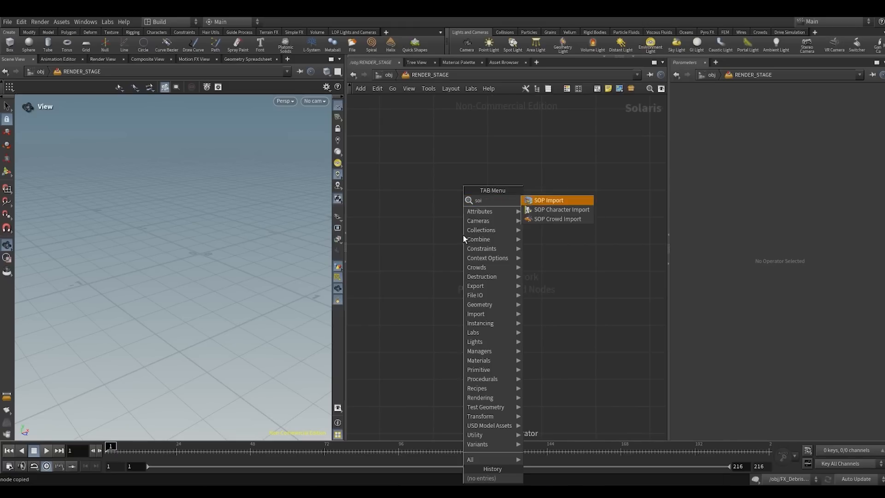
key("Return")
left_click(426, 247)
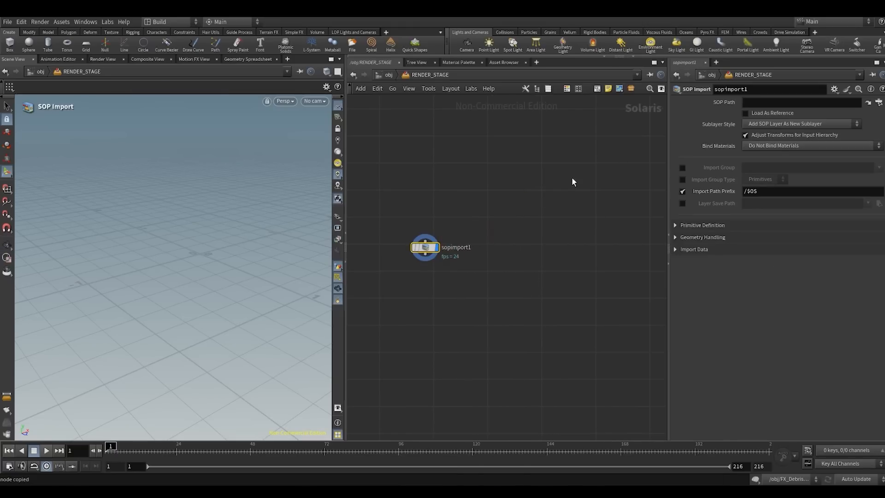
- Set the SOP Import's SOP path to /obj/RENDER/RENDER_PARTICLES, widening the parameter pane for it
left_click(749, 101)
left_click(560, 180)
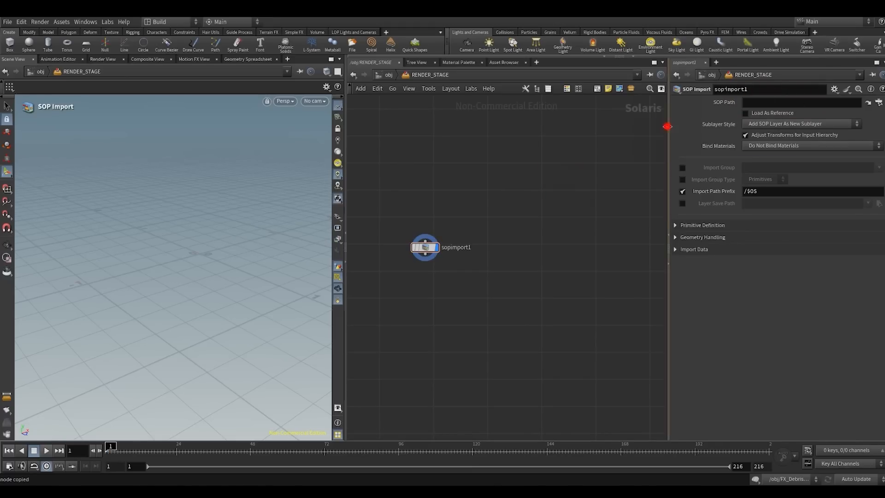
left_click_drag(667, 126, 601, 126)
left_click(878, 104)
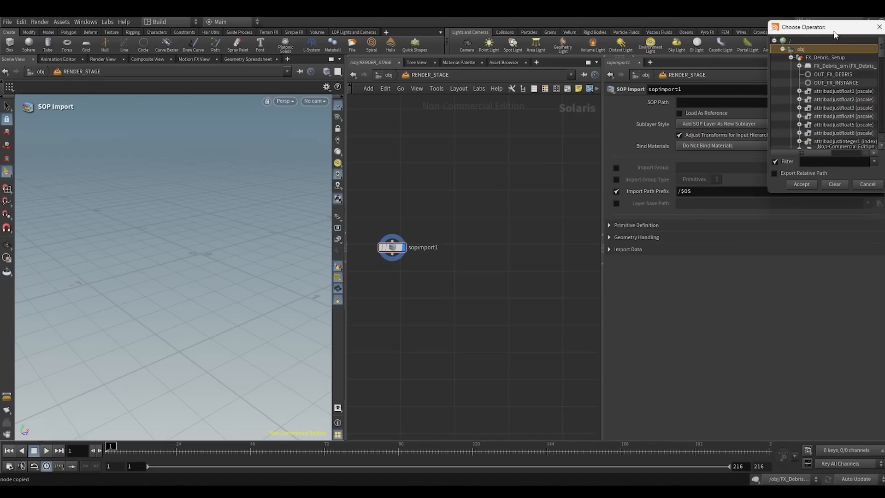
left_click_drag(836, 30, 515, 106)
left_click(467, 132)
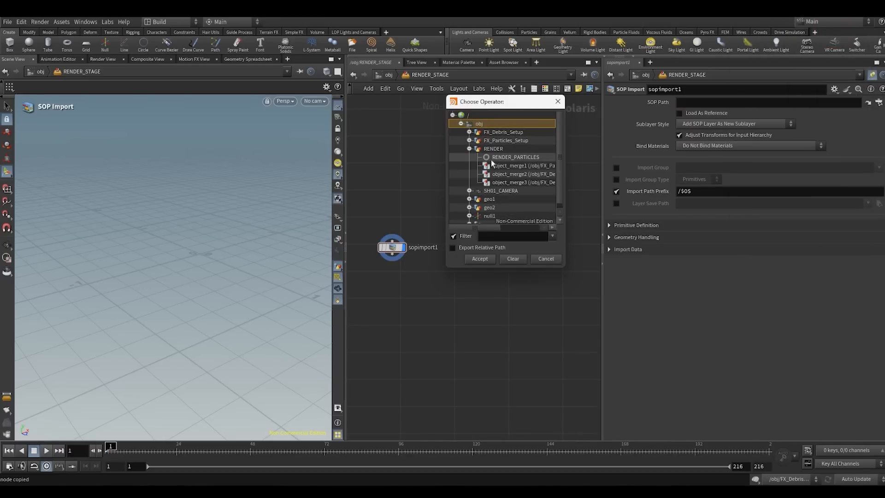
left_click(508, 159)
double_click(508, 159)
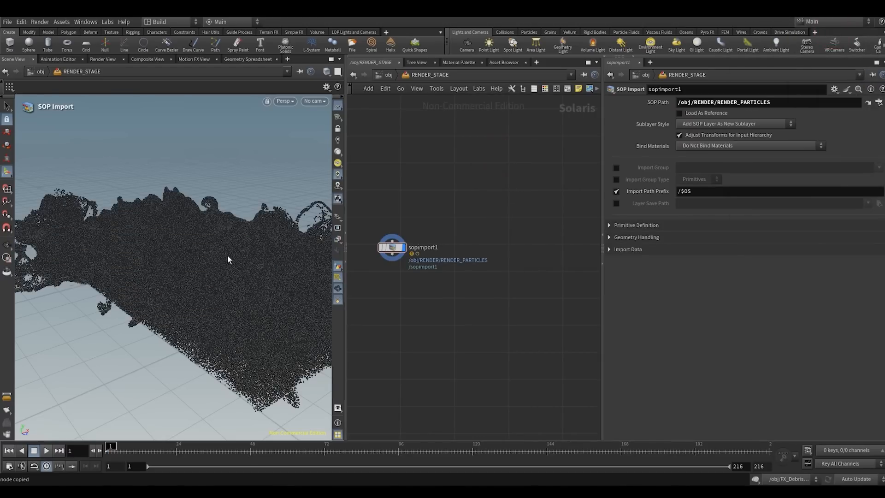
key("Escape")
- Enlarge the viewport and preview the imported particles with the Karma XPU renderer
left_click_drag(228, 255, 196, 246)
left_click_drag(345, 217, 402, 217)
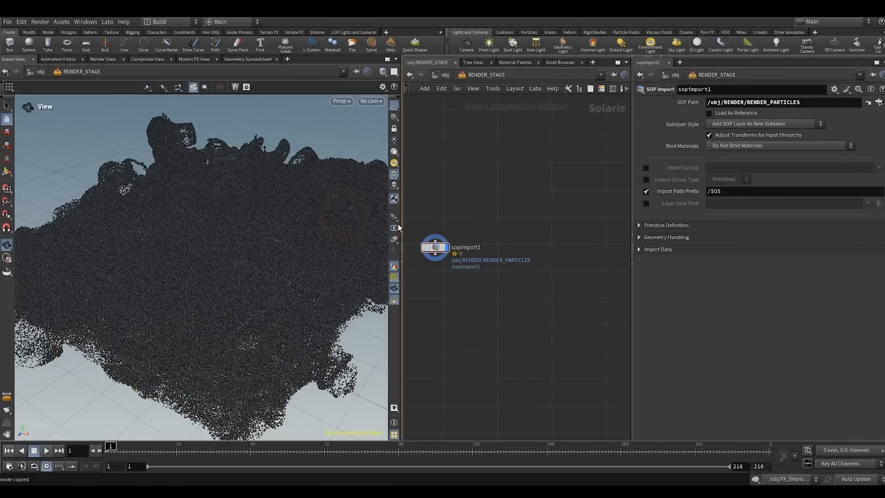
left_click(341, 101)
left_click(355, 154)
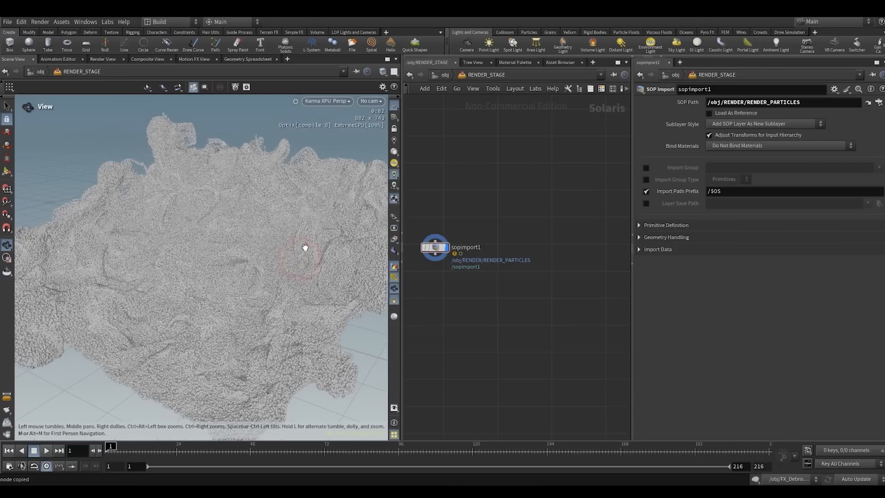
left_click_drag(402, 195, 416, 195)
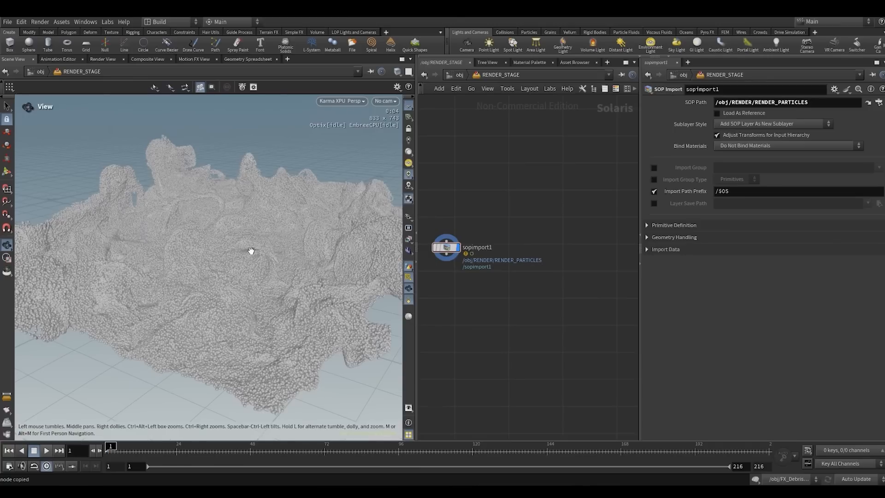
- Return the viewport to Houdini VK, reposition the SOP Import node, and pin the viewport to RENDER_STAGE
left_click(333, 102)
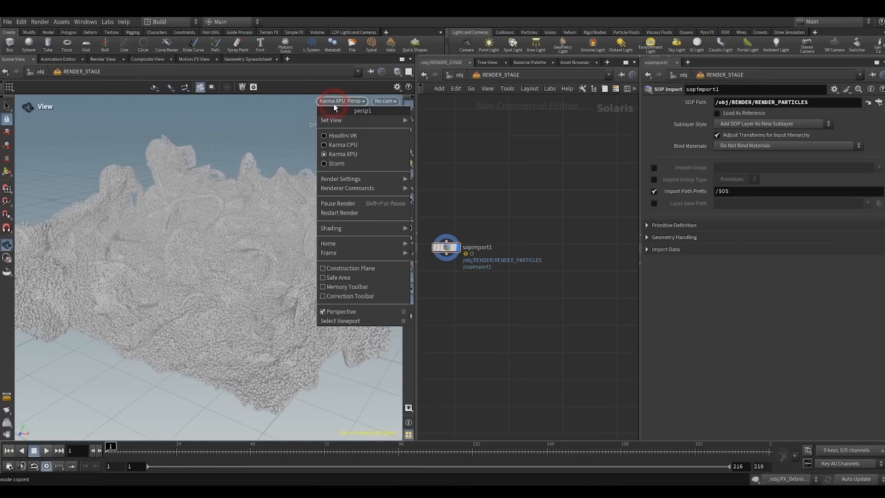
left_click(334, 137)
left_click_drag(450, 247, 508, 248)
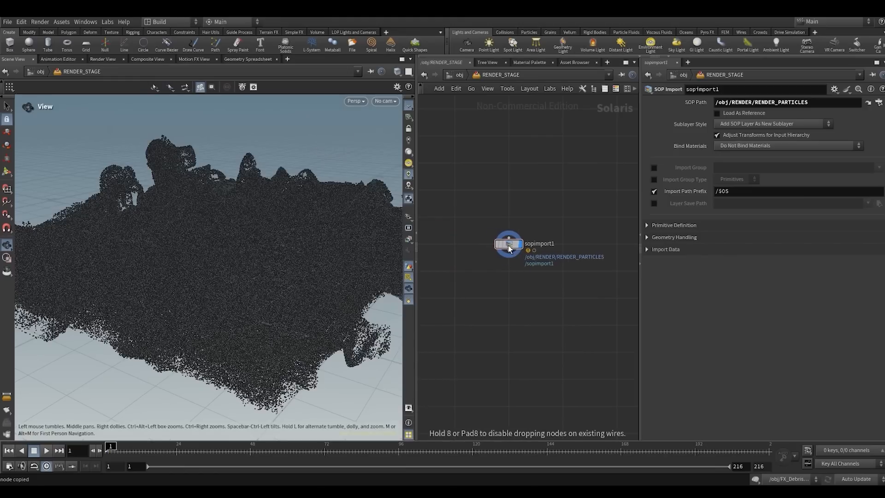
left_click(371, 72)
left_click(503, 183)
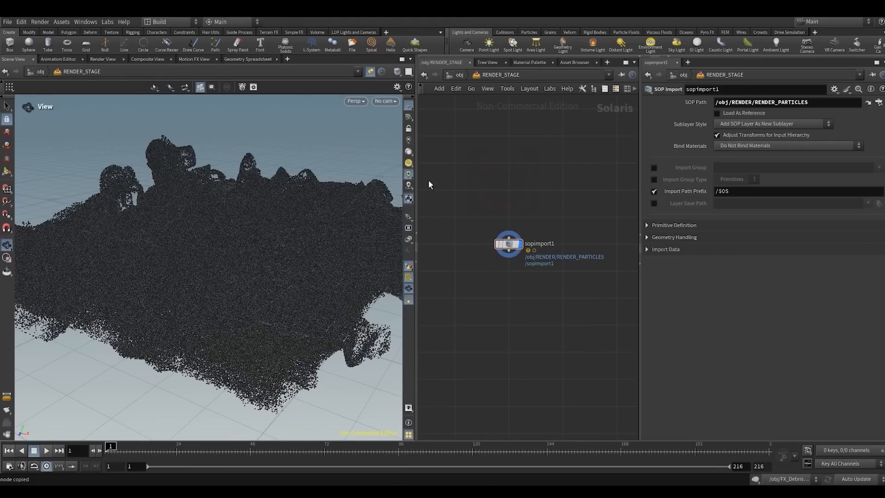
left_click_drag(418, 178, 411, 178)
left_click(487, 159)
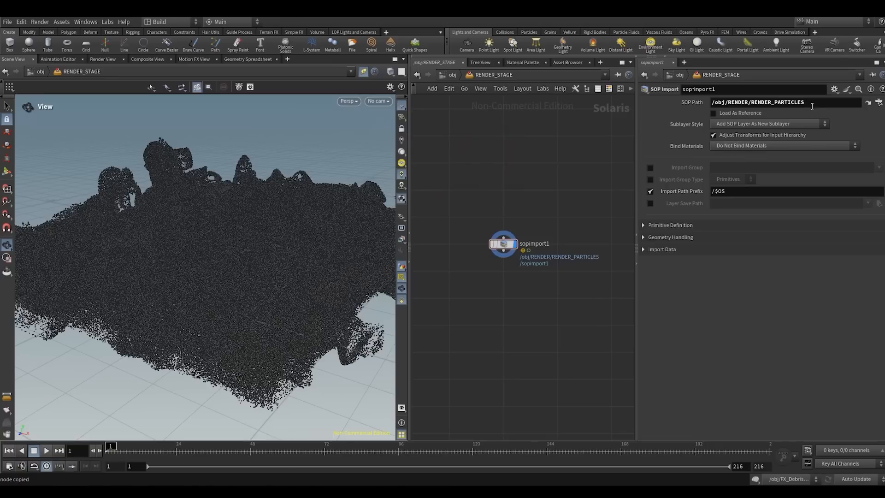
- Jump to the SOP Import's source null in the network editor and render the pinned stage view with Karma XPU
left_click(867, 104)
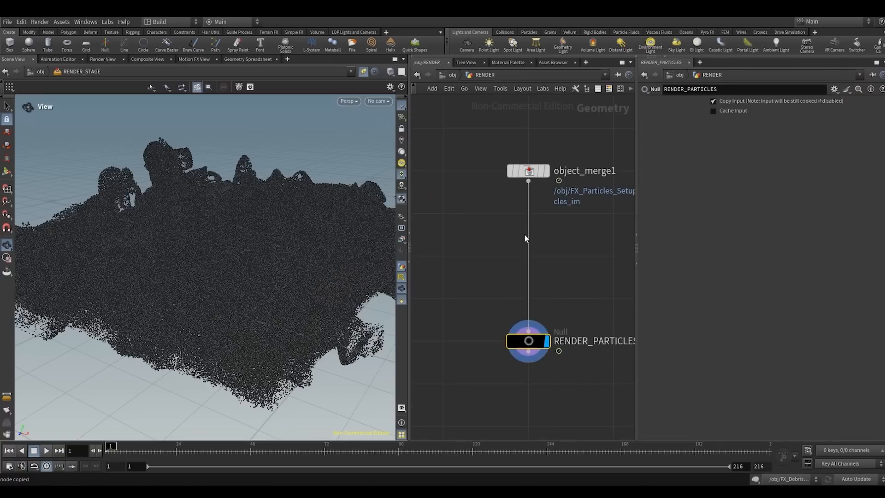
left_click_drag(640, 226, 735, 228)
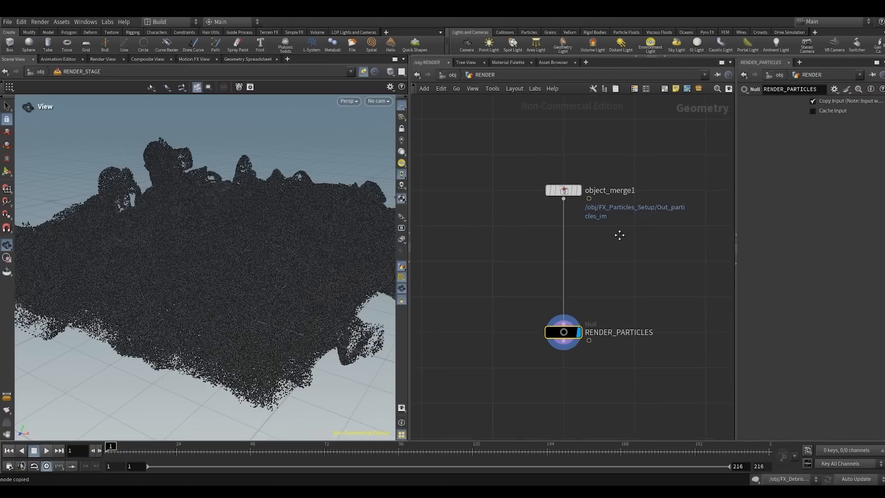
left_click(347, 101)
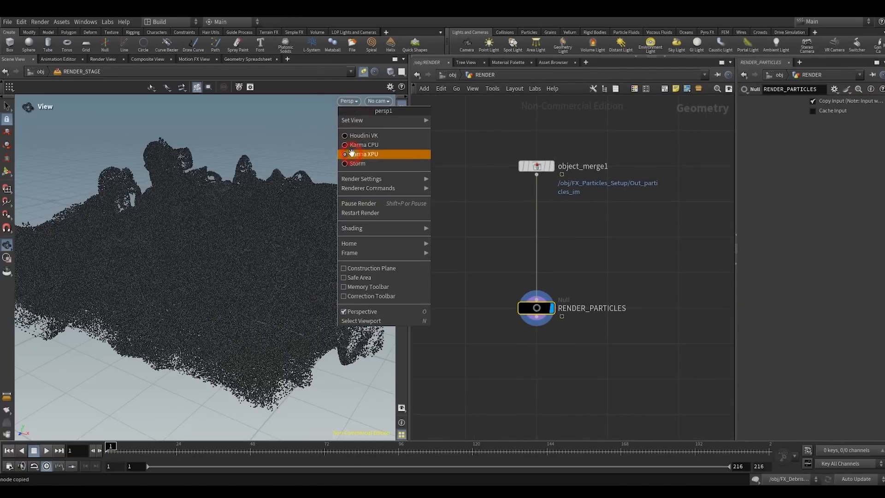
left_click(352, 152)
- Insert an Attribute Adjust Float for pscale with constant value 0.03 between the particles Object Merge and RENDER_PARTICLES
key("Tab")
type("aaf")
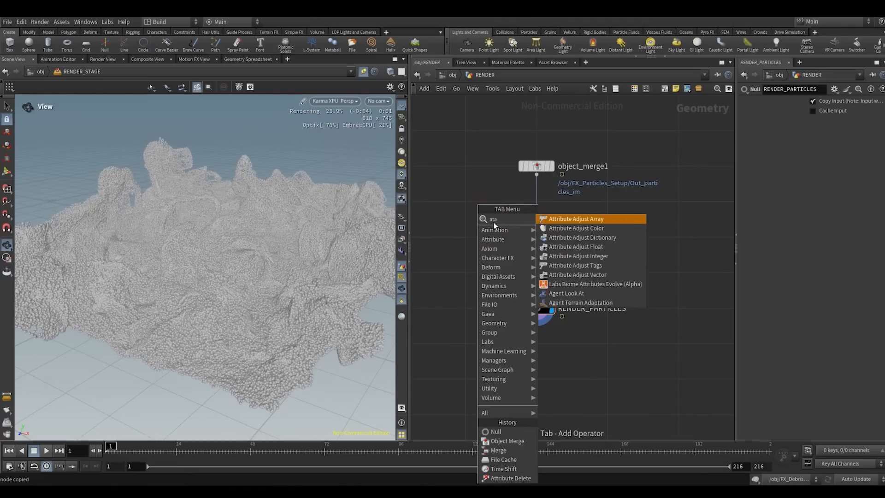
left_click(551, 219)
left_click(461, 220)
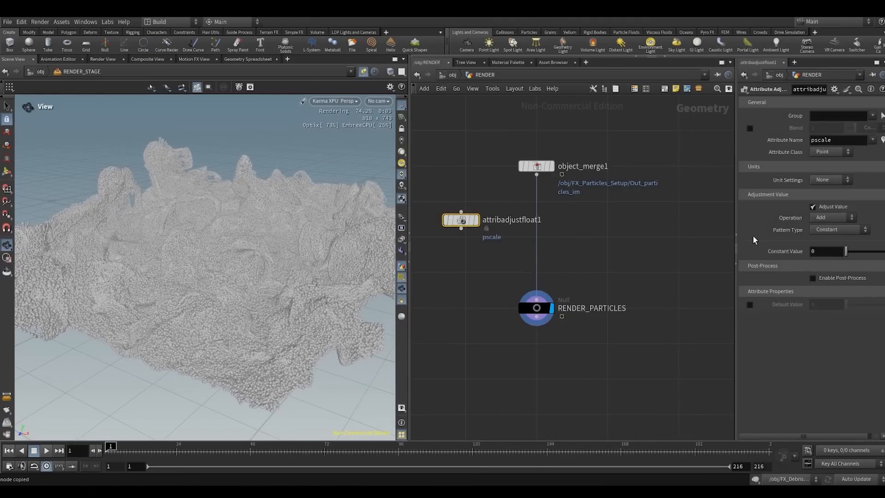
left_click_drag(736, 211, 659, 210)
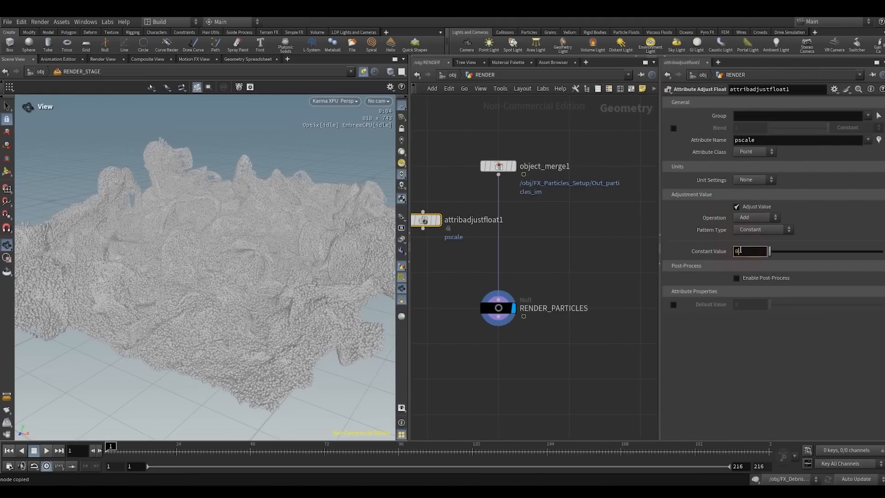
left_click(602, 273)
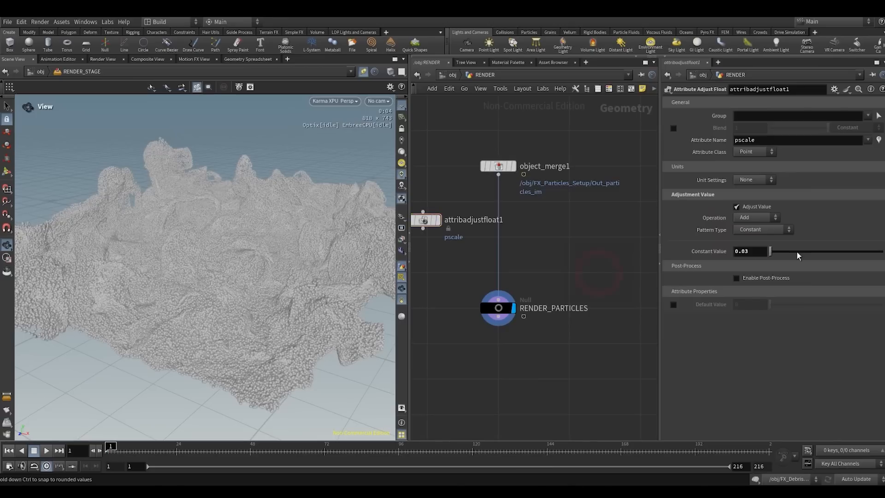
left_click_drag(421, 220, 524, 217)
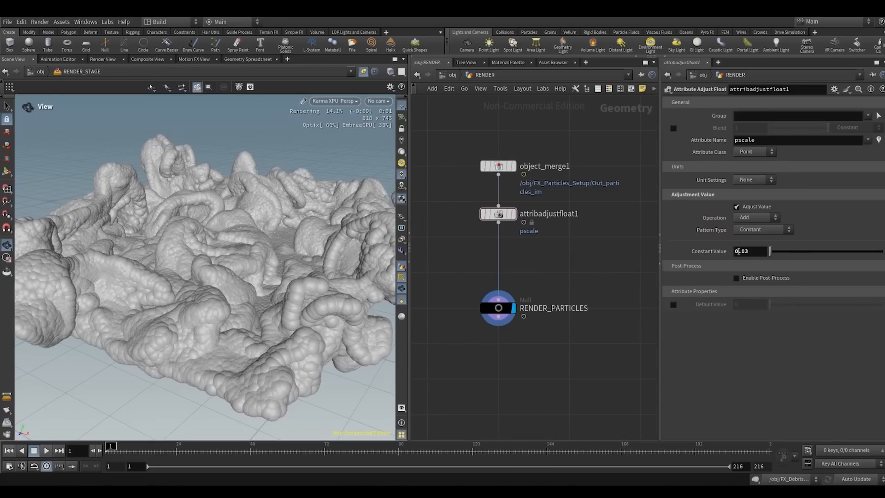
- Lower the particles' pscale adjustment to a constant value of 0.001 and check the finer particles in the render
left_click(743, 251)
key("BackSpace")
type("1")
left_click(602, 273)
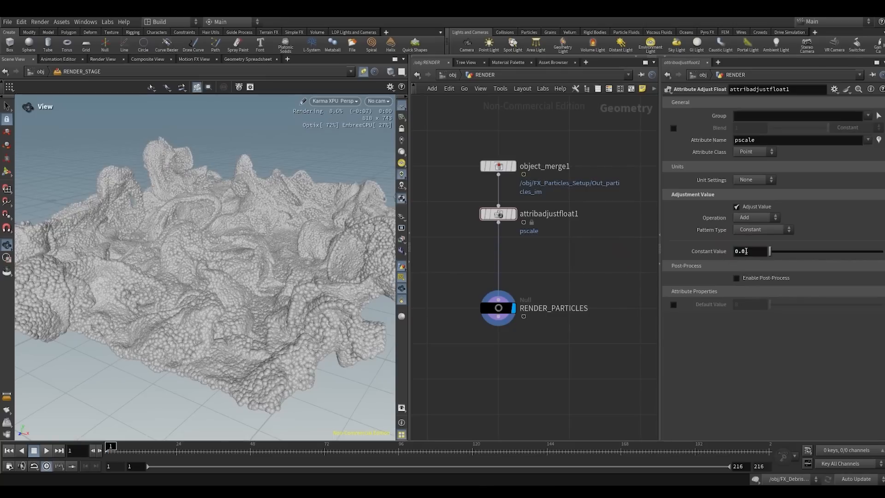
left_click(749, 251)
left_click_drag(282, 314, 287, 288)
- Set the viewport background's color scheme to Dark Grey and inspect the rendered particles from several angles
key("d")
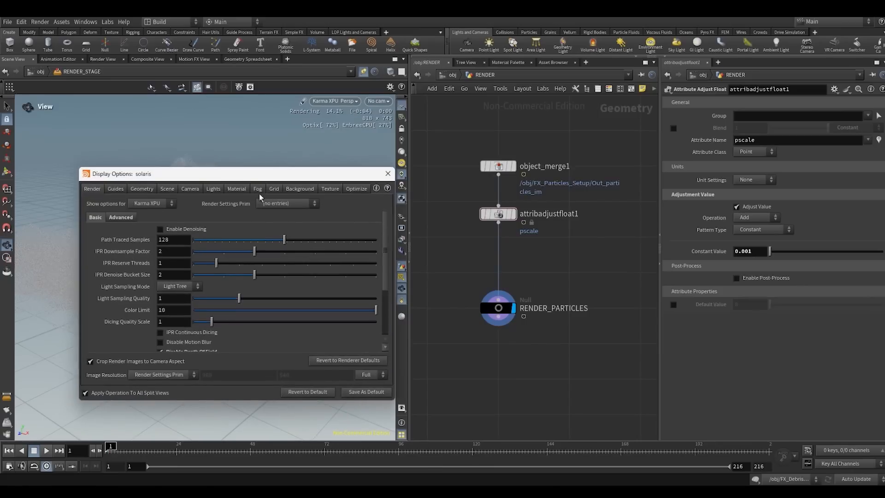
left_click(299, 188)
left_click(160, 204)
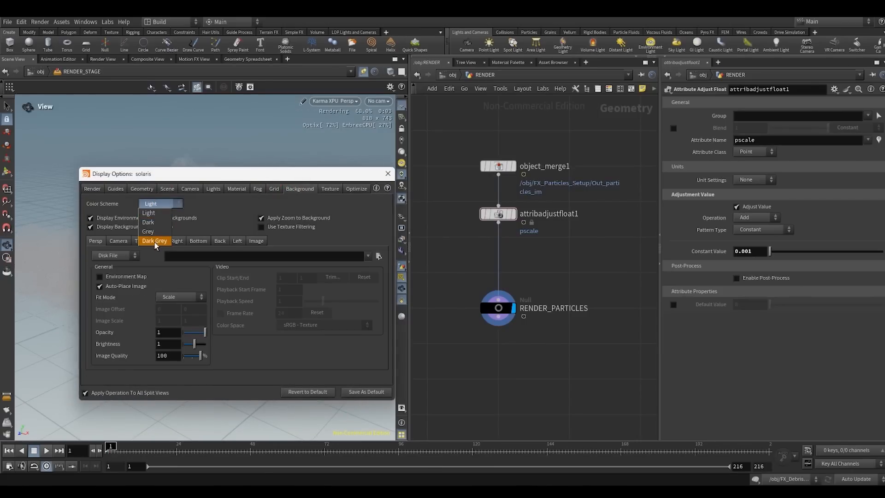
left_click(155, 240)
left_click(387, 173)
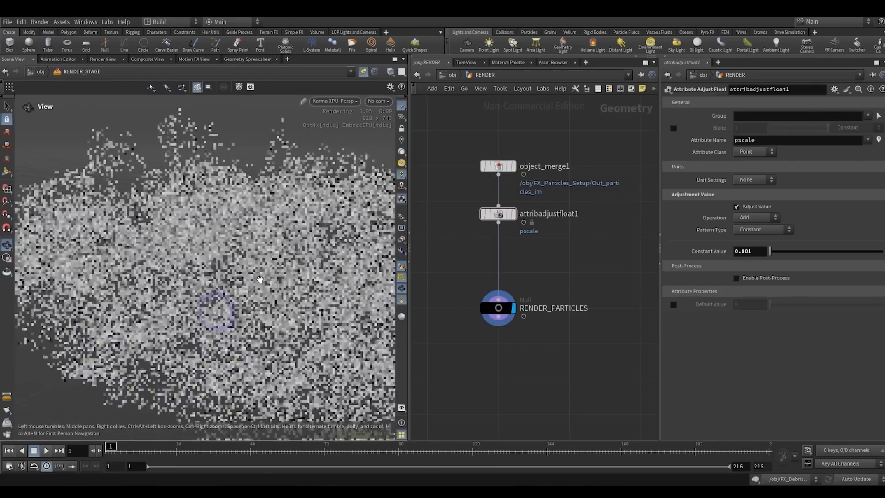
right_click_drag(260, 279, 215, 325)
right_click_drag(248, 247, 217, 251)
left_click_drag(205, 254, 160, 329)
left_click_drag(176, 248, 97, 160)
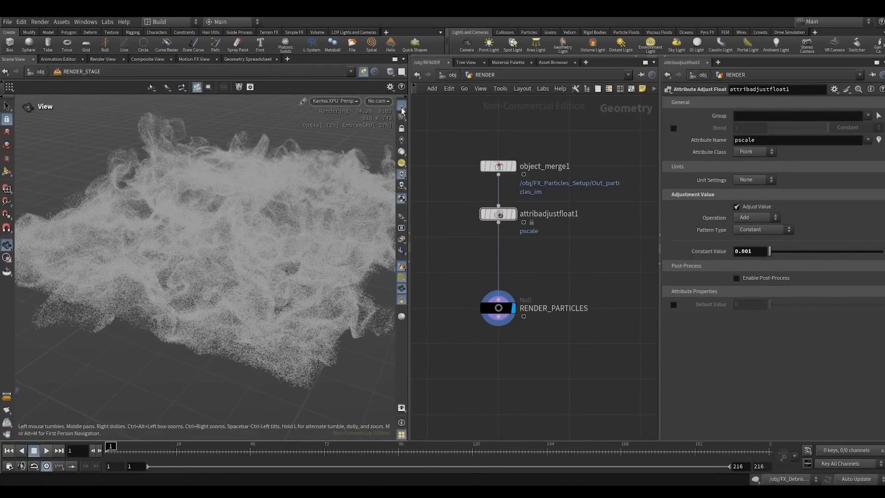
- Add a Scene Import (Cameras) node in RENDER_STAGE and connect it below the SOP Import
left_click(451, 75)
scroll(506, 325, "up", 2)
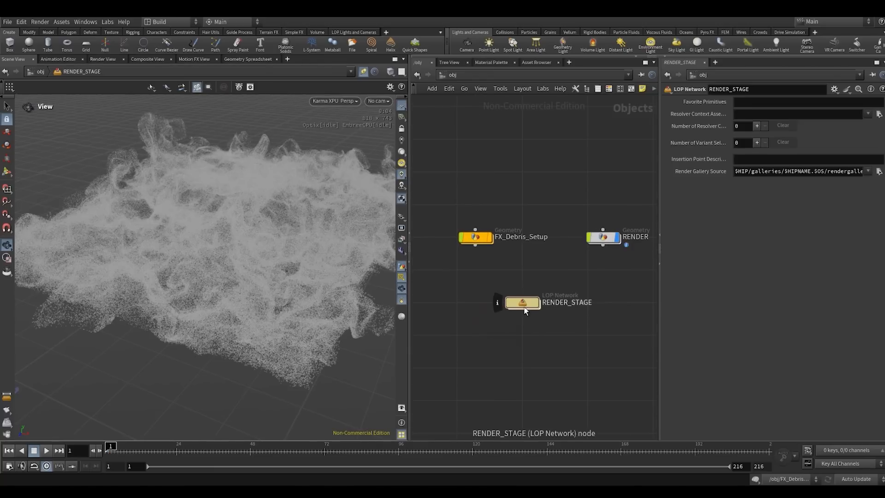
left_click(524, 304)
double_click(524, 304)
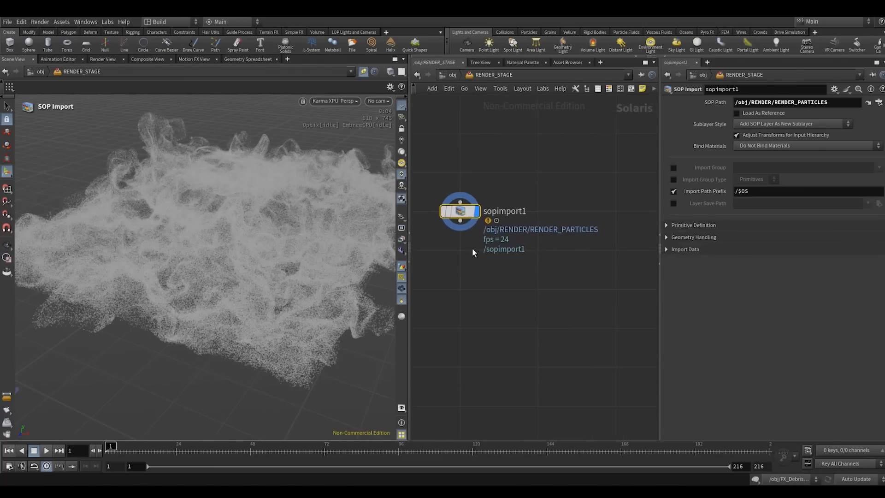
key("Tab")
type("s")
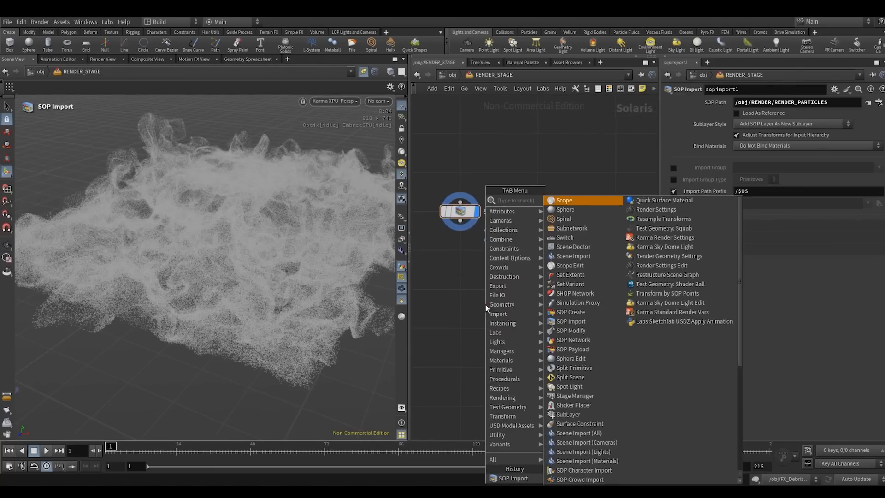
type("cic")
key("Return")
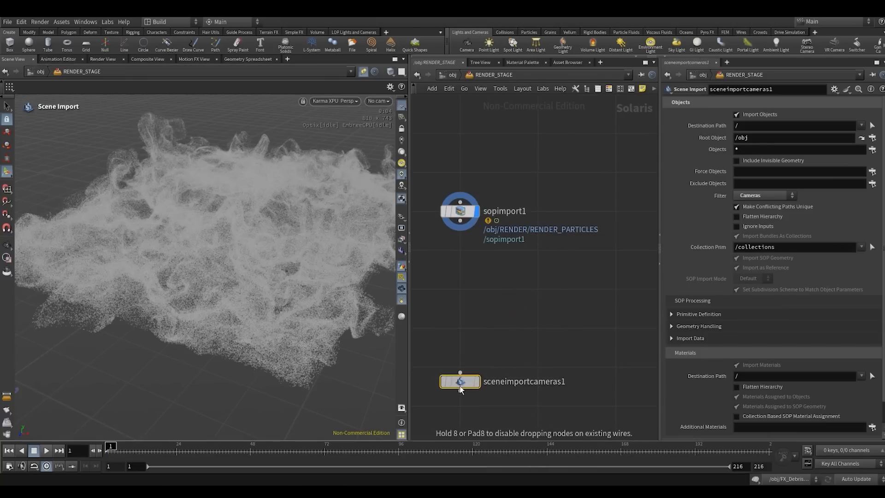
left_click(460, 406)
left_click(460, 397)
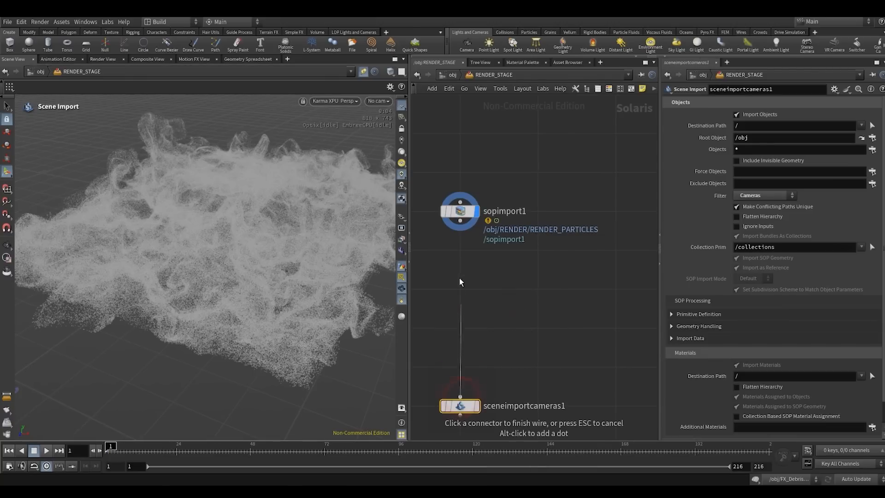
left_click(458, 241)
- Display the camera Scene Import node and view the Karma XPU render through /null1/SH01_CAMERA
key("h")
left_click(502, 348)
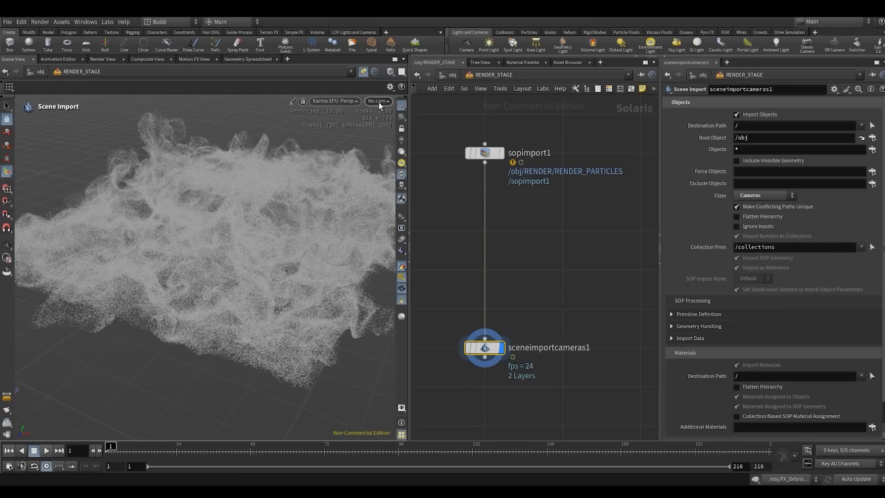
left_click(379, 103)
left_click(395, 111)
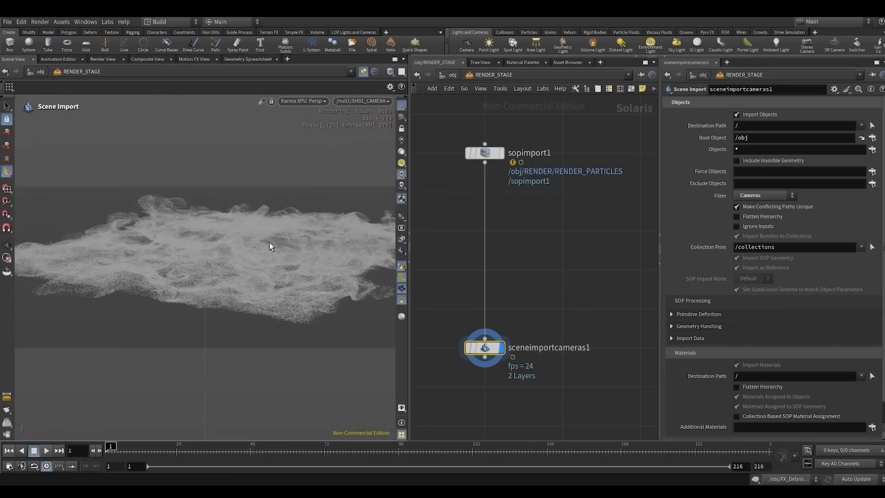
left_click(304, 103)
left_click(300, 206)
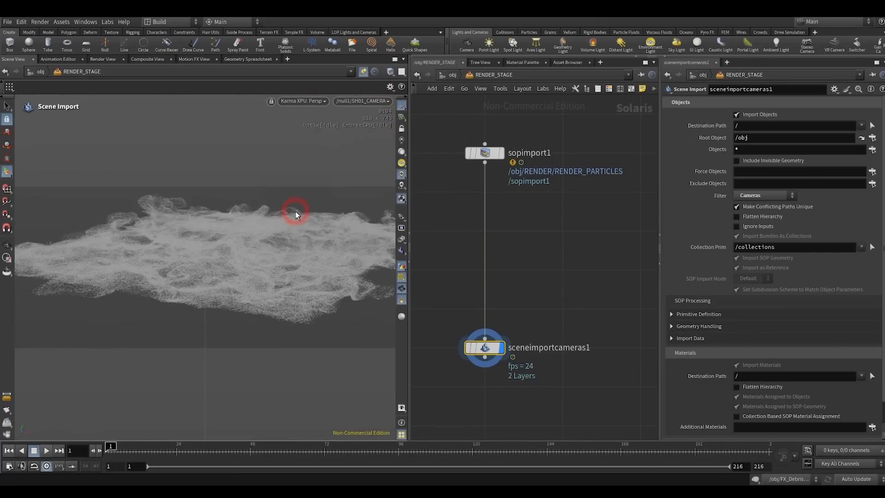
key("Escape")
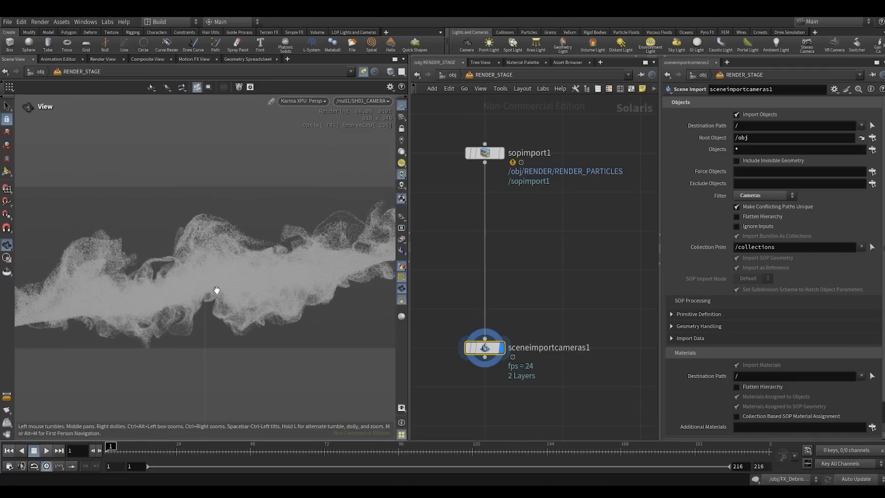
scroll(552, 309, "down", 3)
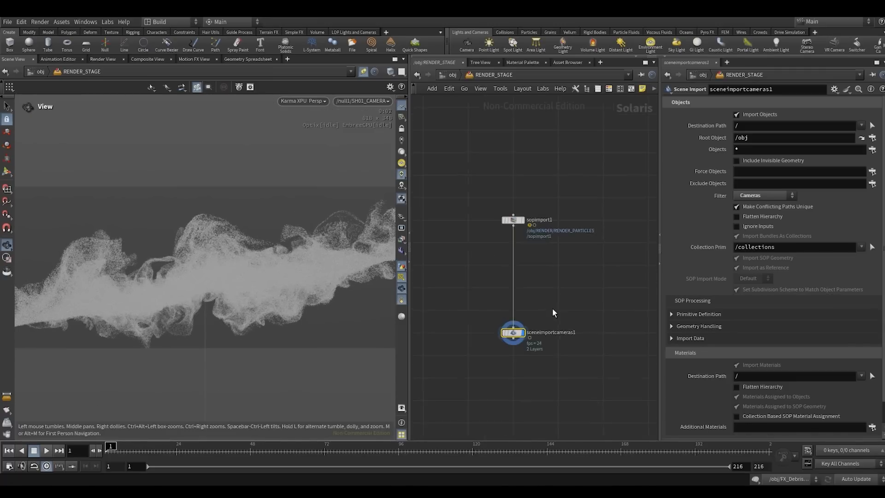
- Add a Dome Light below the camera Scene Import, wire it in, and display its result
middle_click_drag(552, 321, 518, 257)
scroll(479, 285, "up", 3)
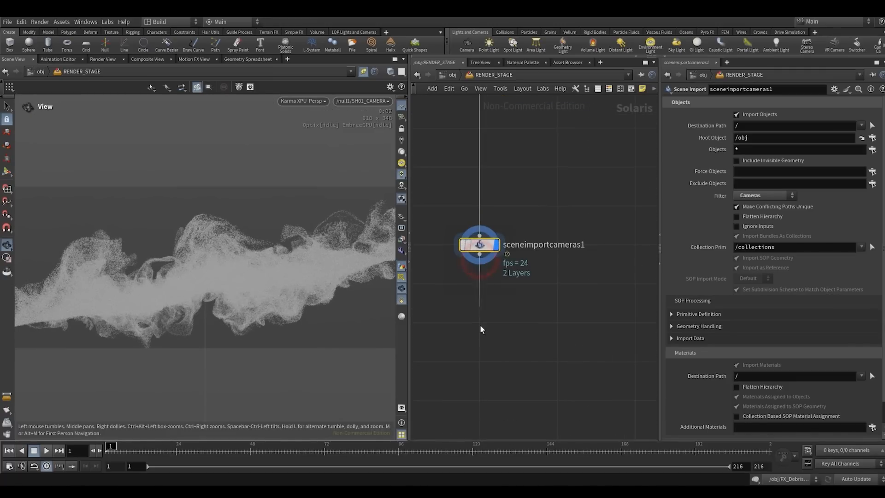
key("Tab")
type("do")
key("Return")
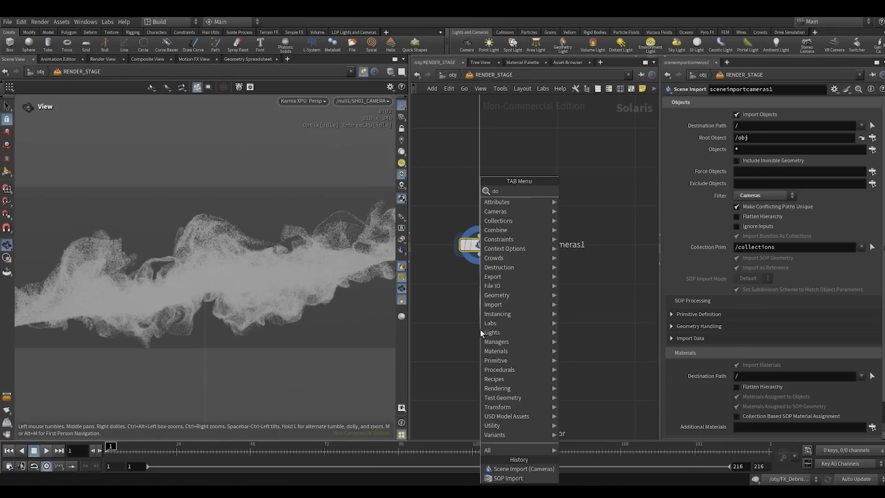
left_click(480, 330)
left_click(565, 291)
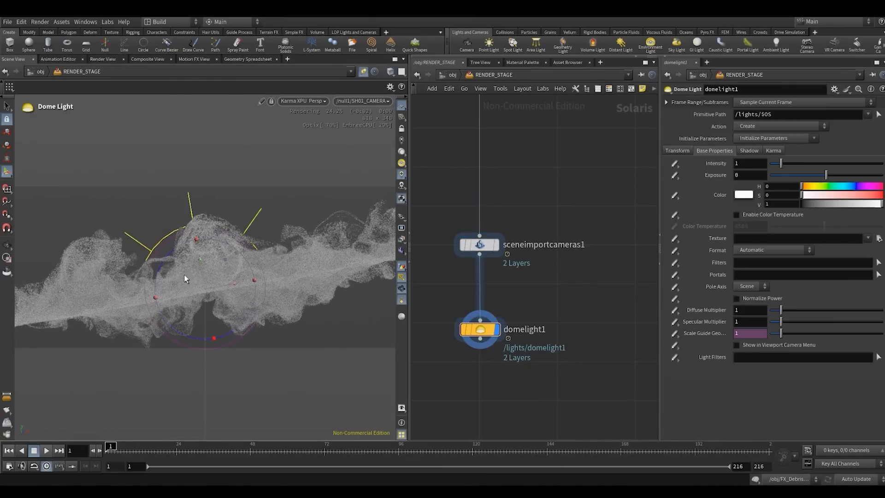
key("Escape")
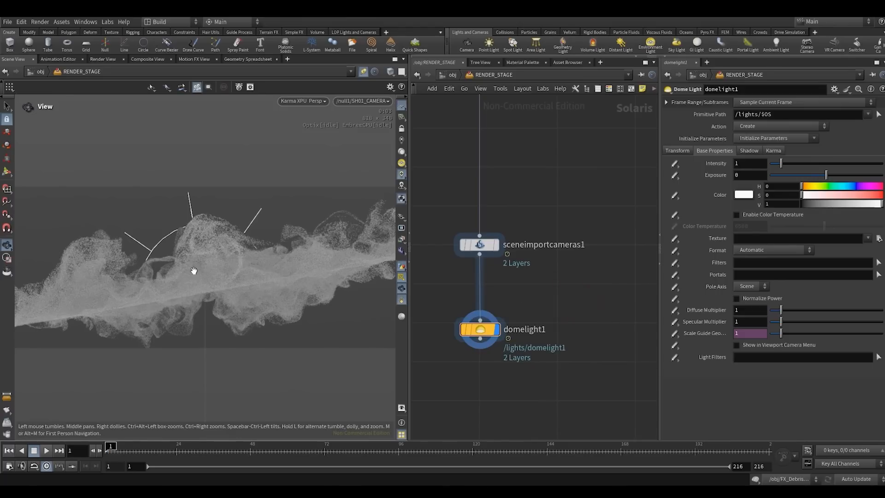
- Inspect the dome-lit particles from free viewing angles, and return to the SH01_CAMERA view
left_click_drag(296, 275, 223, 316)
scroll(223, 312, "down", 5)
scroll(250, 250, "up", 4)
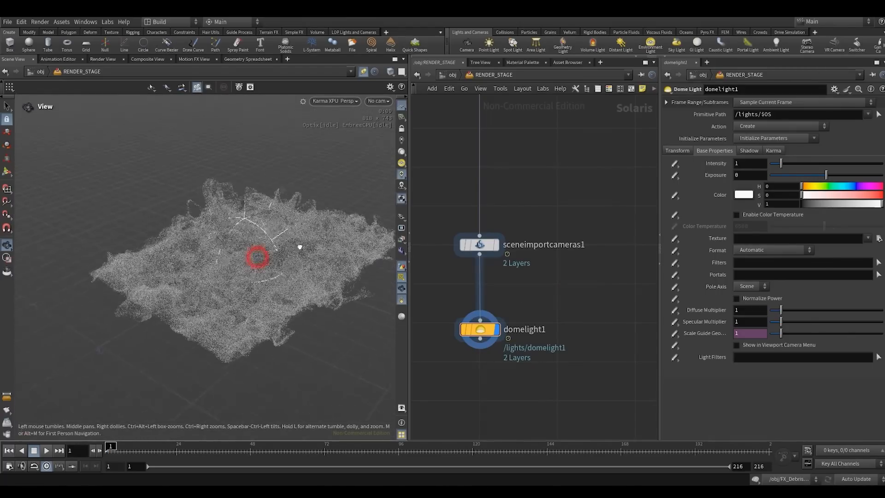
left_click_drag(298, 247, 217, 259)
scroll(172, 335, "up", 5)
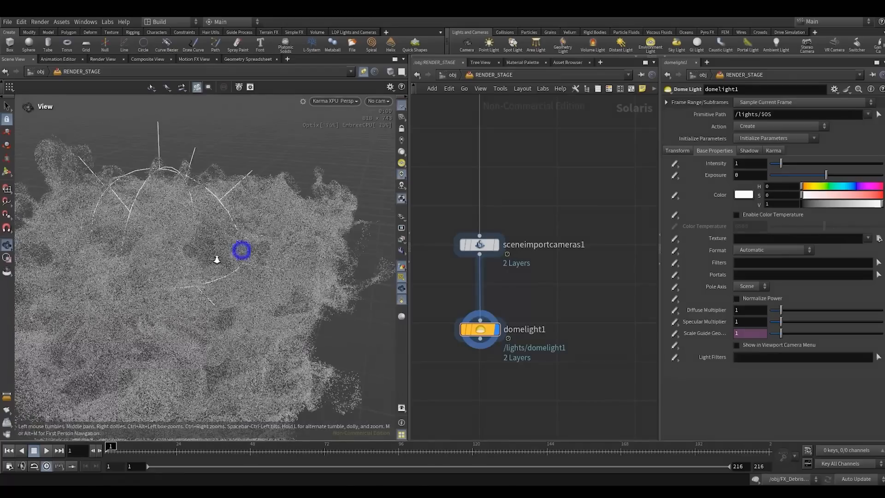
scroll(224, 262, "down", 2)
middle_click_drag(224, 262, 227, 260)
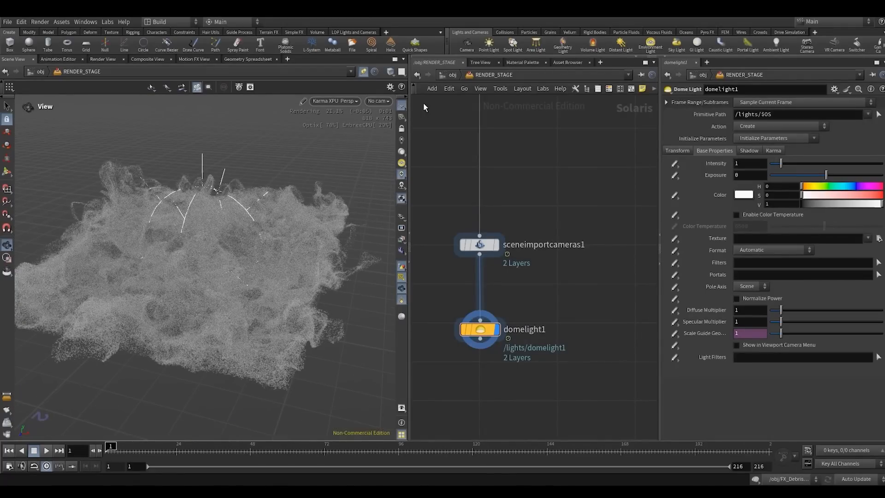
left_click(377, 101)
left_click(383, 113)
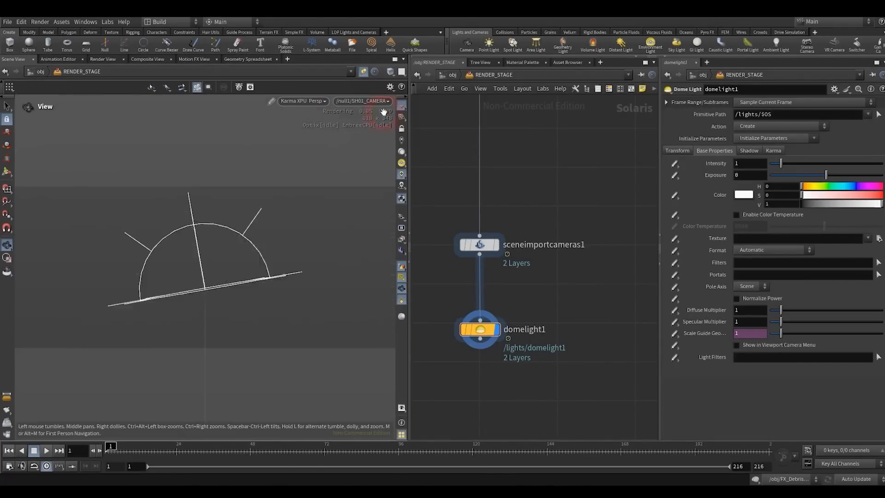
left_click(553, 170)
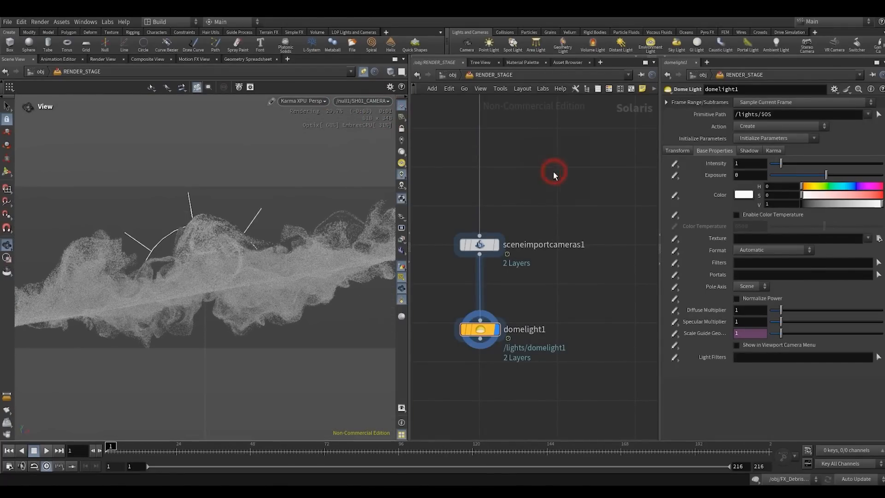
- In the RENDER object, insert a second pscale Attribute Adjust Float between the first one and RENDER_PARTICLES
left_click(453, 74)
double_click(594, 238)
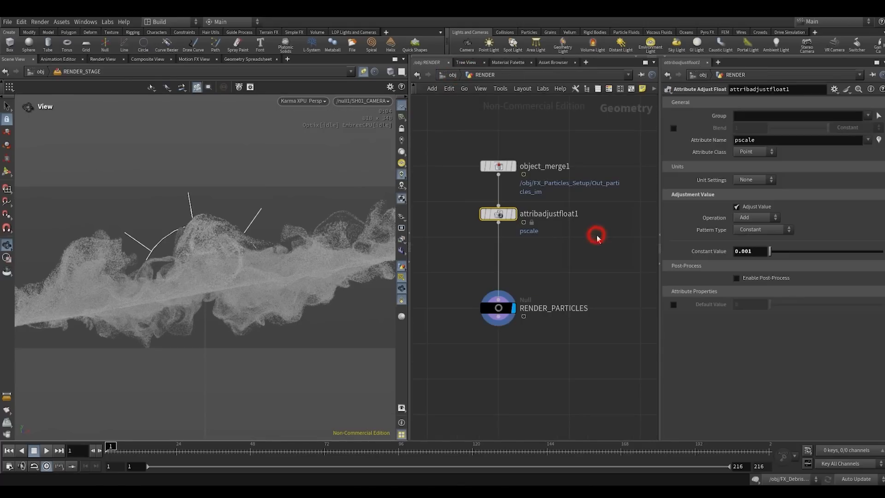
key("Tab")
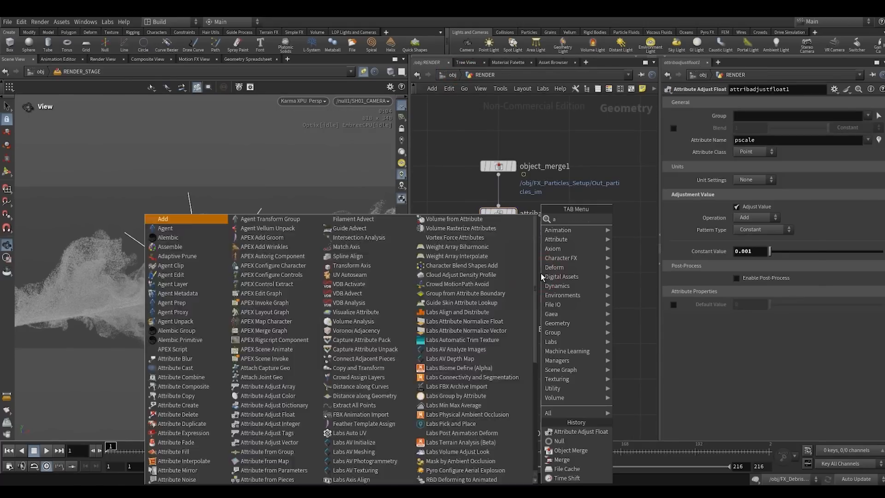
left_click(637, 220)
left_click(553, 252)
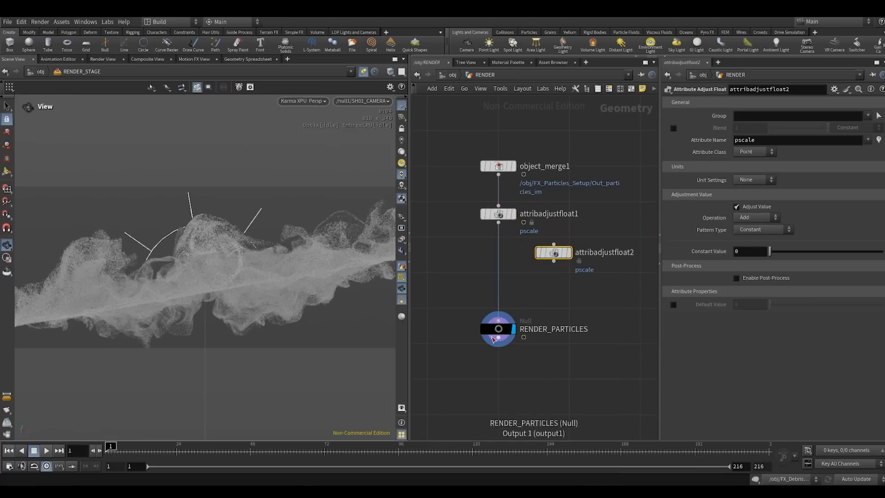
left_click_drag(497, 330, 498, 379)
left_click(545, 314)
left_click_drag(553, 252, 499, 278)
left_click(453, 304)
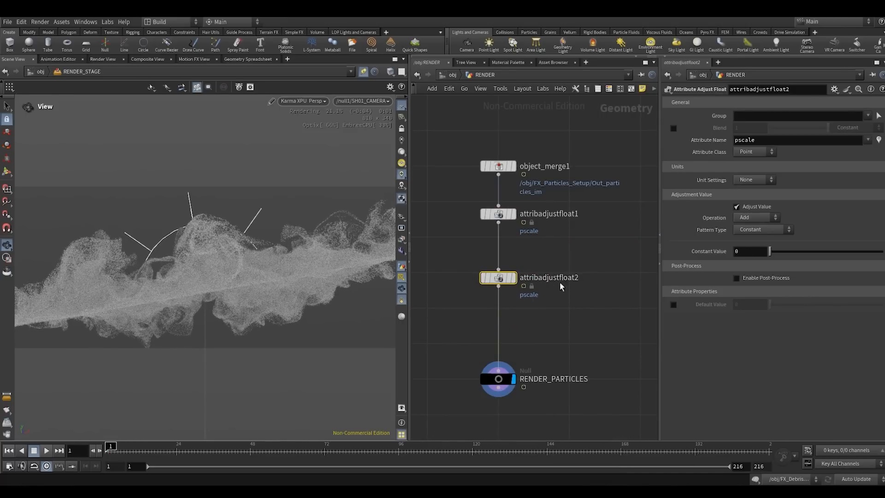
- Set the second pscale adjustment to Multiply with a Remap Attribute pattern driven by the age attribute
middle_click_drag(551, 300, 539, 267)
left_click_drag(409, 201, 394, 207)
left_click_drag(432, 219, 531, 276)
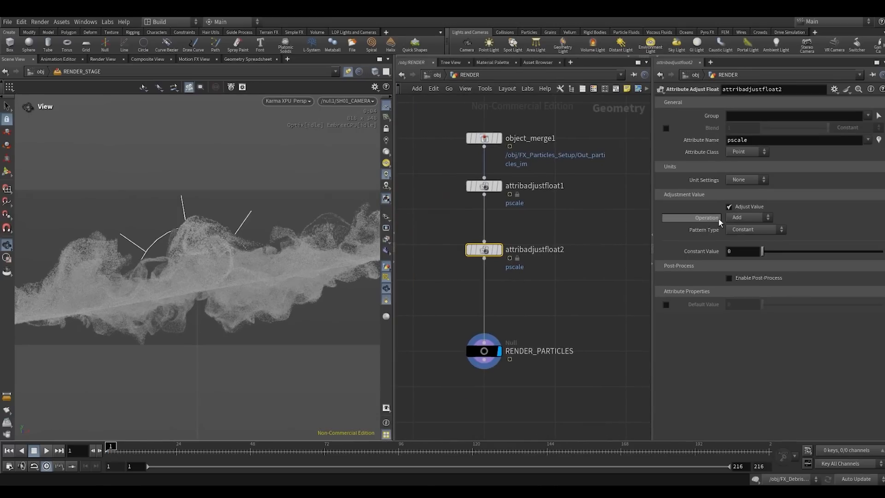
left_click(747, 217)
left_click(737, 262)
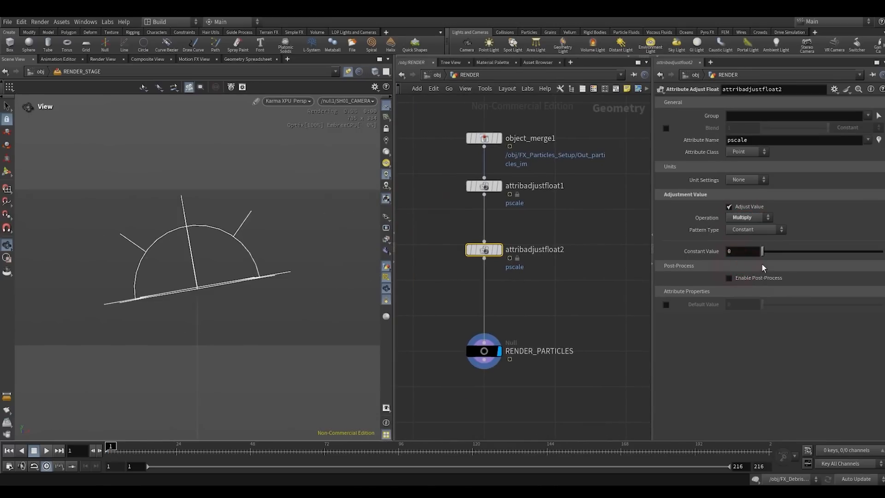
left_click(738, 229)
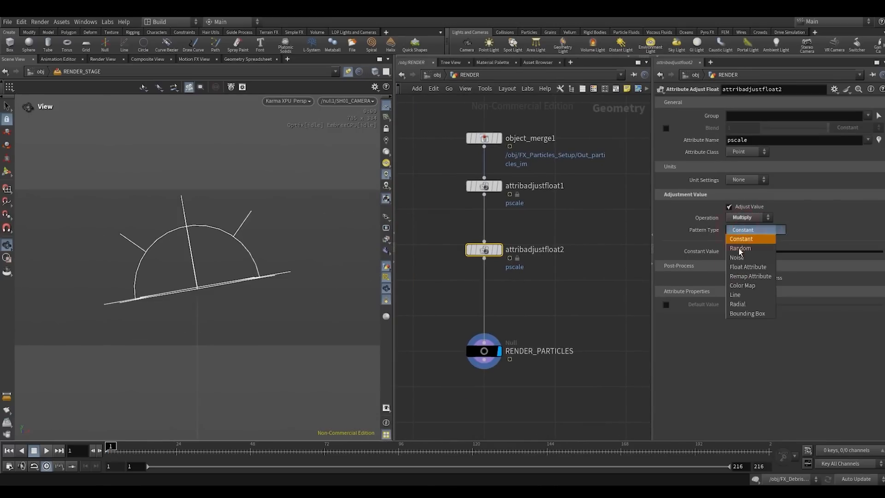
left_click(738, 276)
left_click_drag(753, 367, 701, 367)
type("age")
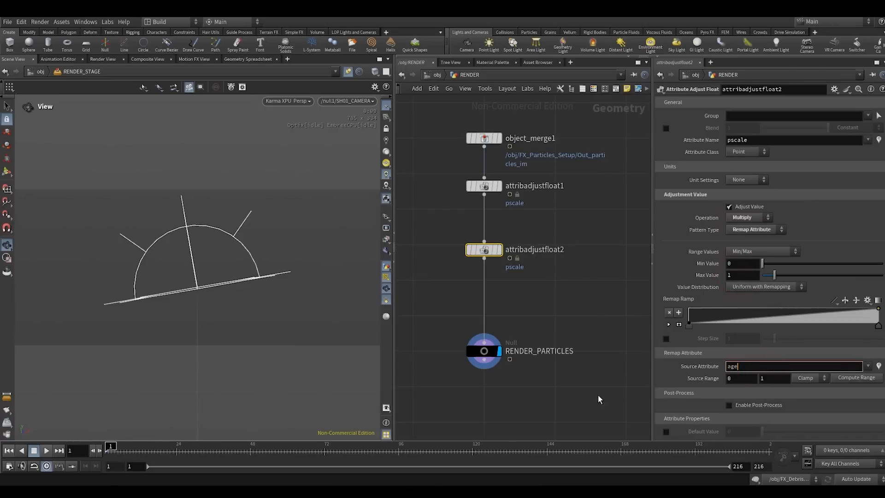
left_click(592, 396)
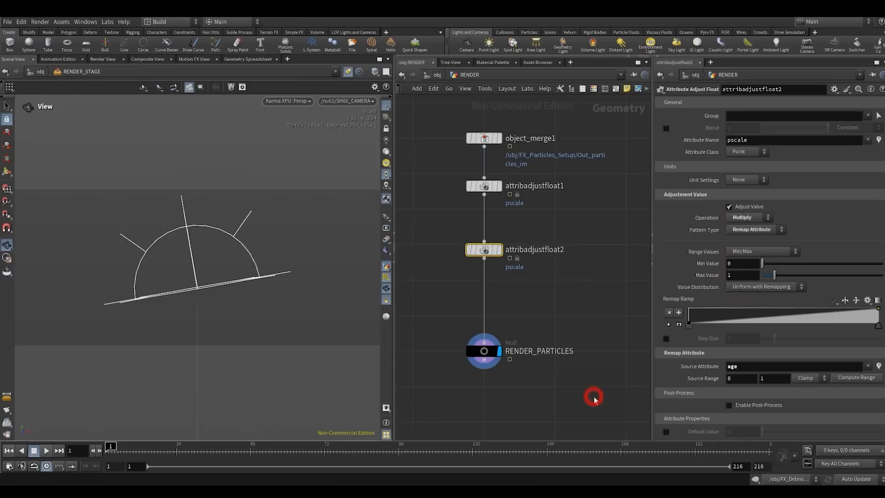
- Apply a preset to the Remap Ramp and shift its middle point so the curve rises only near the end
left_click(868, 301)
left_click(858, 358)
left_click_drag(651, 223, 609, 223)
left_click_drag(833, 319, 846, 321)
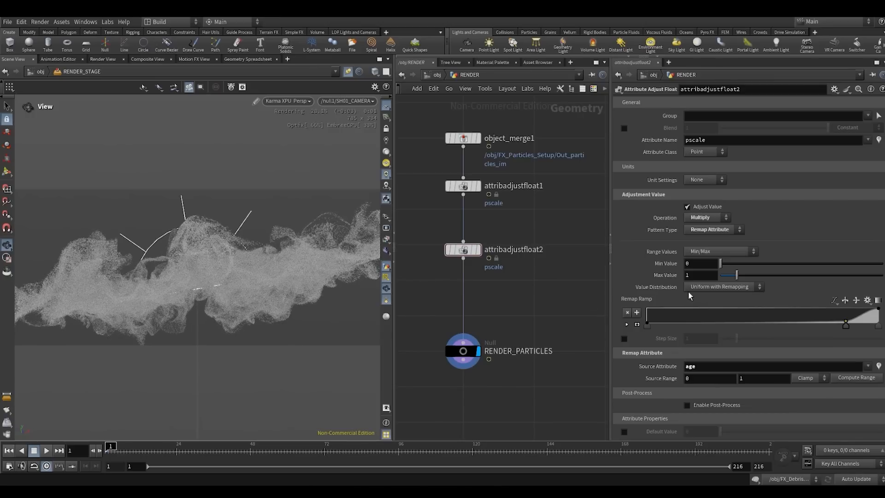
- Try an upper Source Range value of 24 for the age remap
double_click(763, 377)
type("24")
left_click(536, 302)
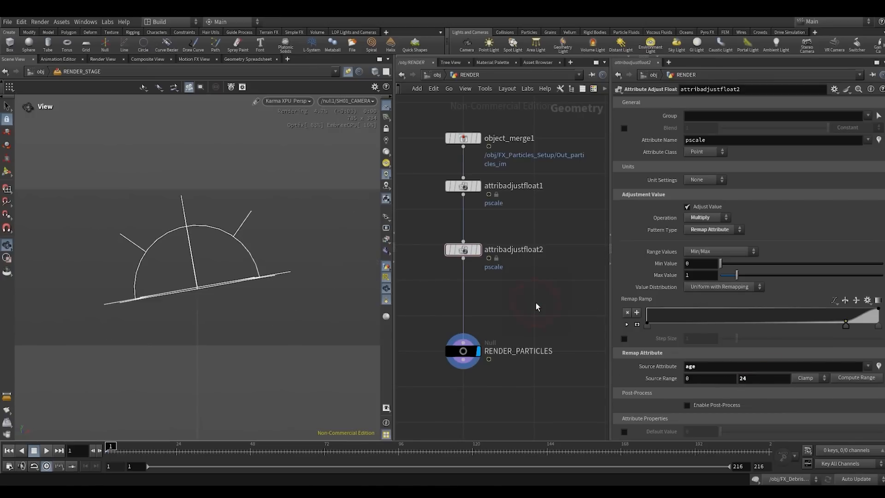
- Set the upper Source Range value of the age remap to 3
double_click(769, 378)
type("3")
left_click(548, 322)
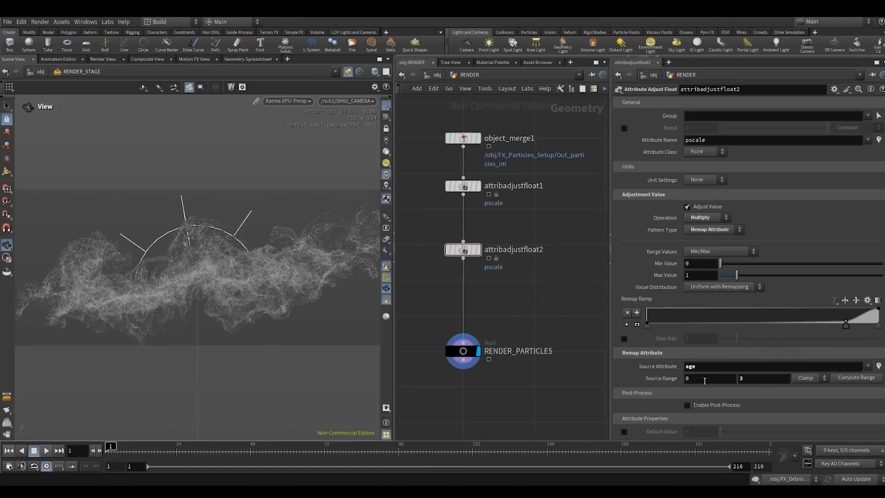
- Reset the Remap Ramp of the second pscale adjustment to a linear rise and preview the particles at frames 49 and 96
double_click(763, 378)
left_click(569, 303)
left_click(867, 301)
left_click(862, 357)
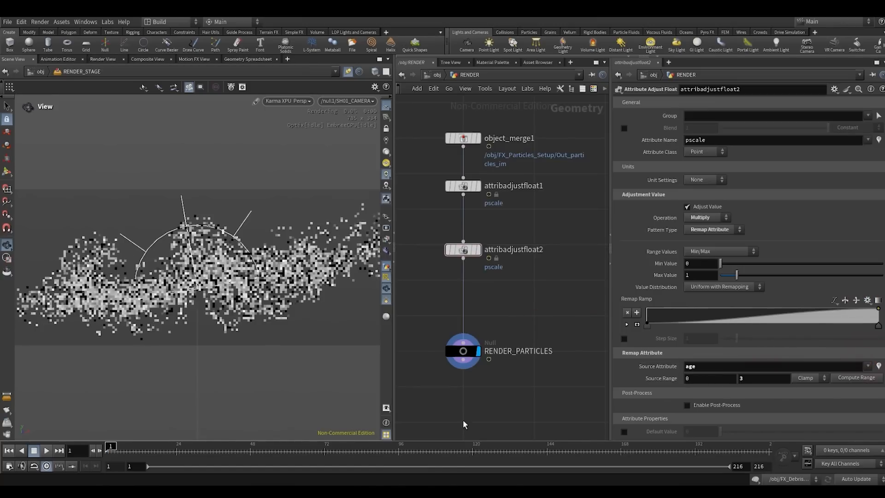
left_click(253, 449)
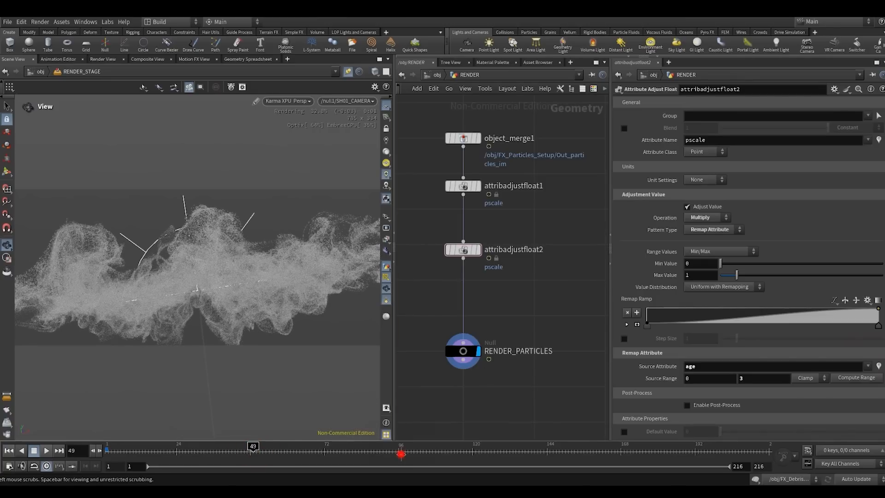
left_click(400, 451)
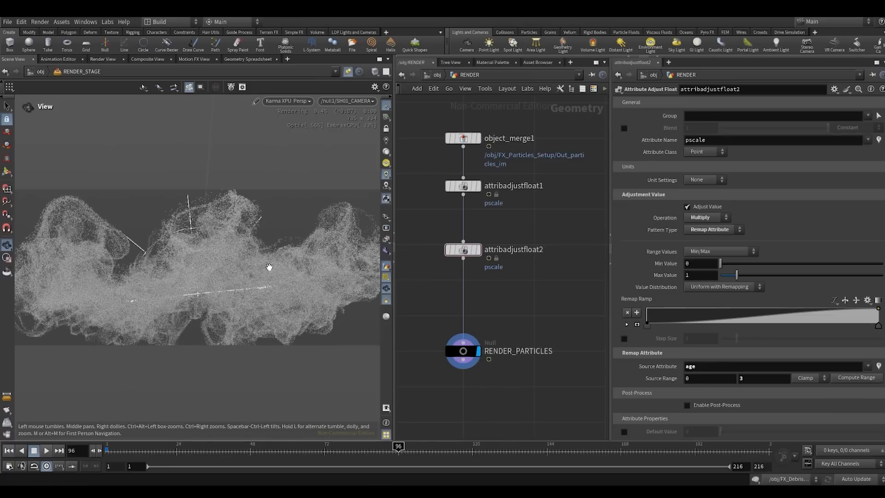
- Set the upper Source Range value of the age remap to 2
left_click_drag(750, 377, 591, 339)
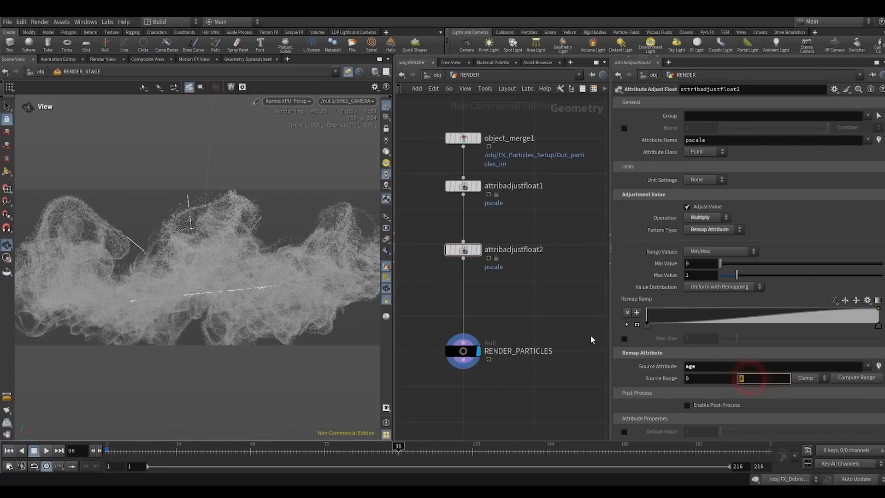
type("2")
left_click(557, 305)
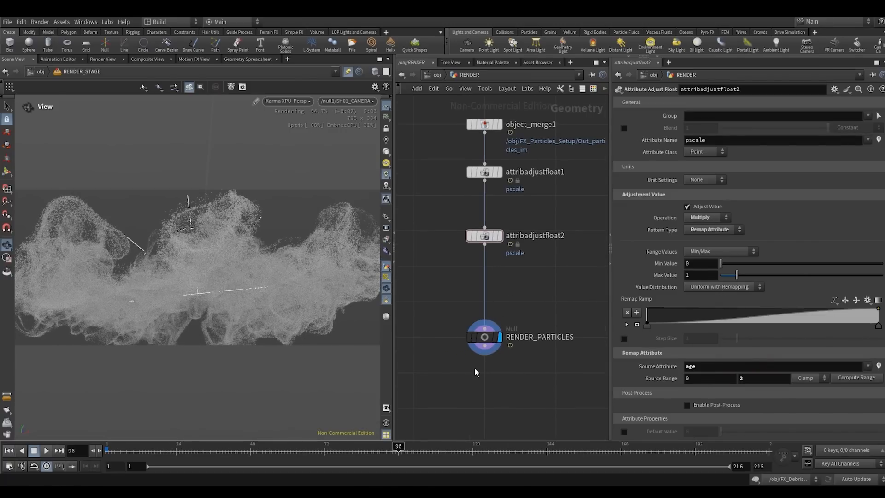
- Make room above RENDER_PARTICLES and insert a third Attribute Adjust Float node below attribadjustfloat2
left_click_drag(486, 343, 486, 379)
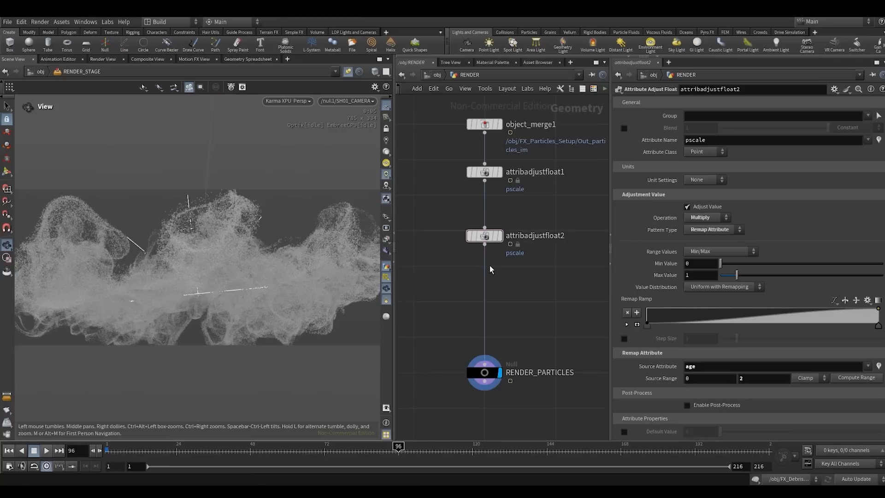
middle_click_drag(518, 305, 508, 268)
left_click_drag(480, 331, 480, 401)
middle_click_drag(512, 260, 527, 284)
left_click(514, 249)
key("Tab")
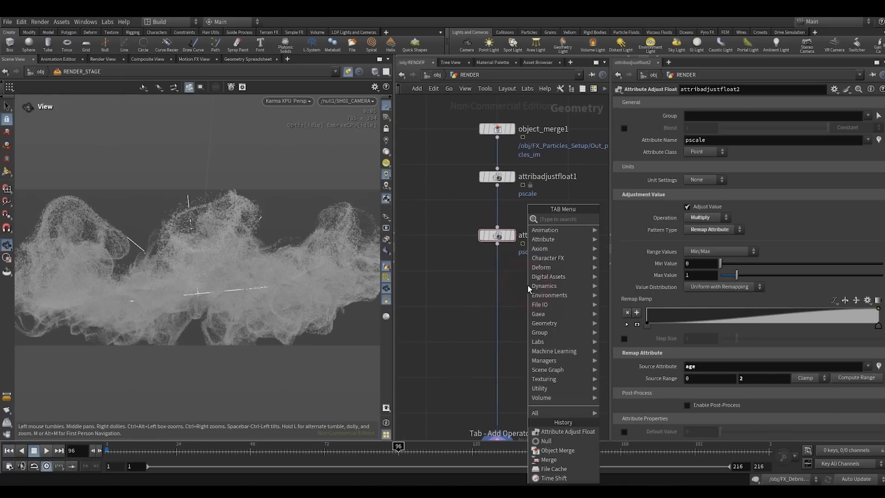
type("aaf")
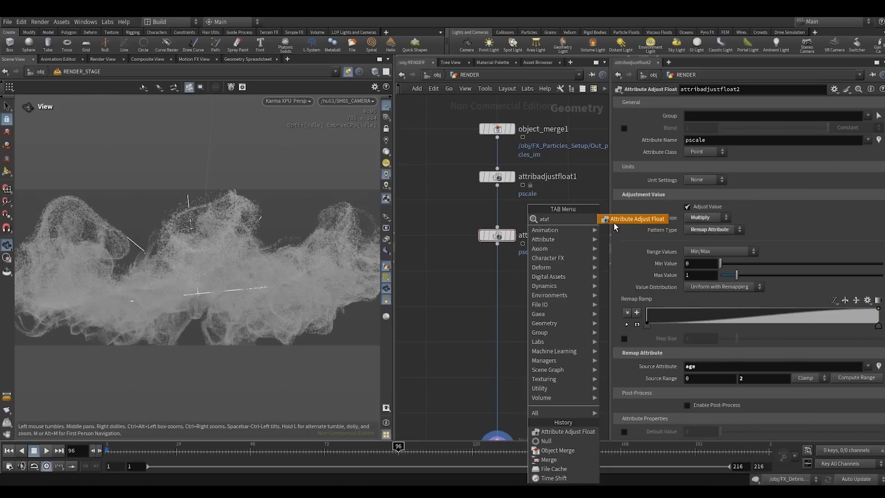
left_click(613, 222)
left_click(496, 314)
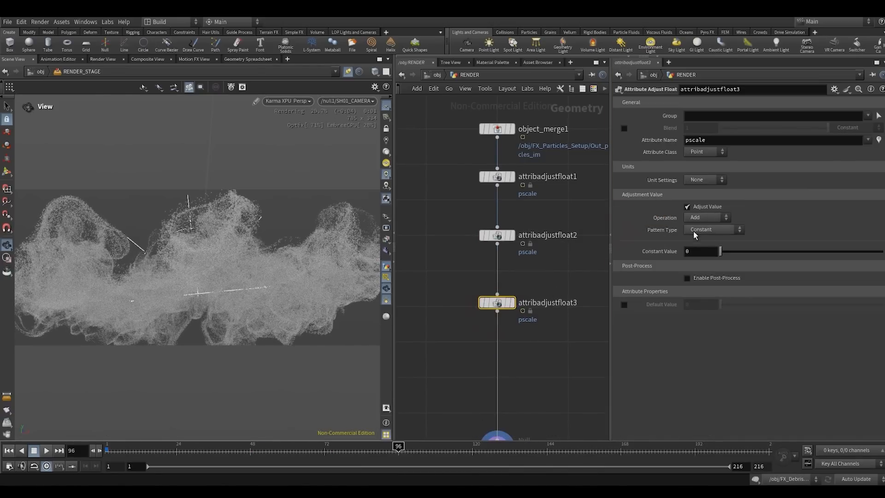
- Set the third pscale adjustment to Multiply with a Random pattern, randomized by the custom attribute id
left_click(703, 217)
left_click(698, 264)
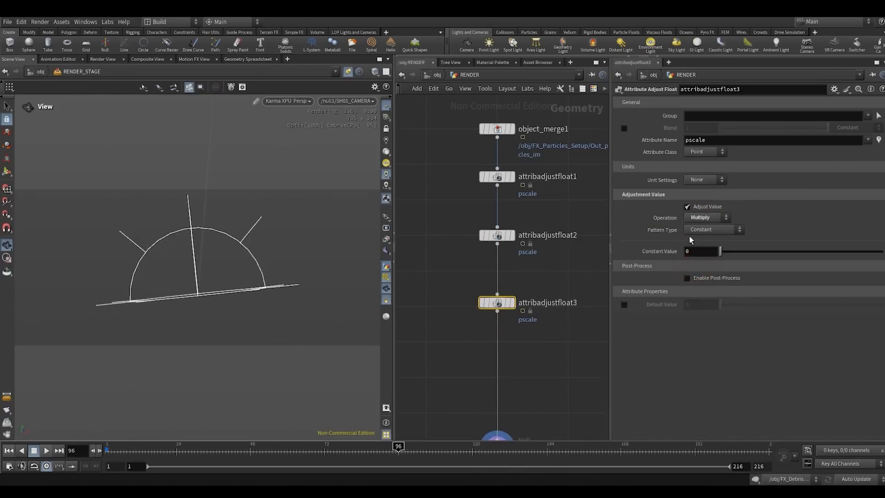
left_click(699, 230)
left_click(699, 249)
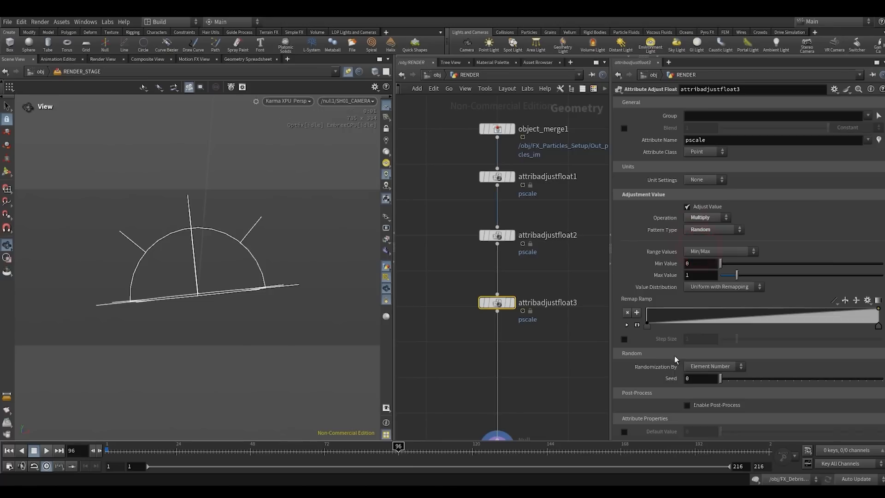
left_click(708, 373)
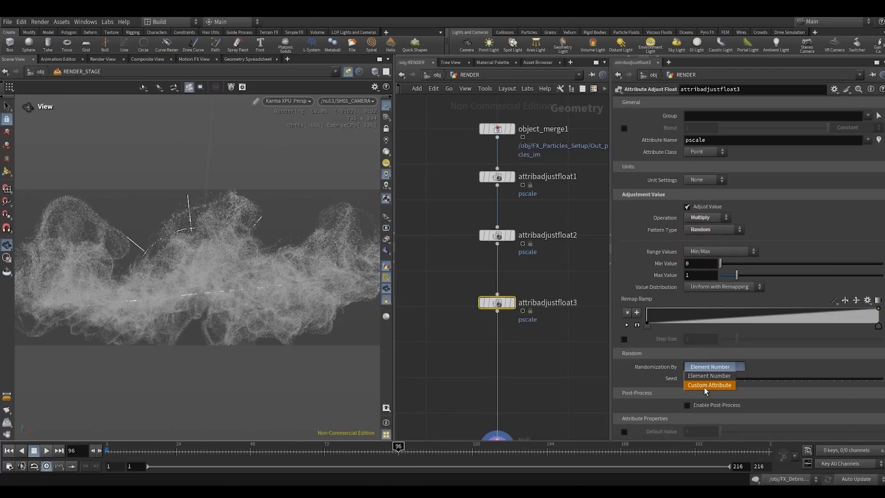
left_click(705, 387)
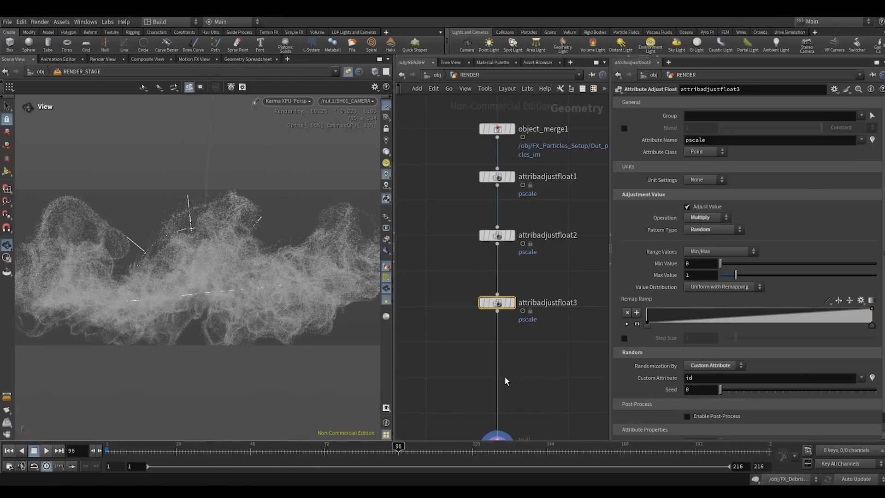
- Set the random pscale Min Value to 0.25 and compare the render with attribadjustfloat3 bypassed and active
left_click(692, 265)
type("0.25")
key("Return")
key("q")
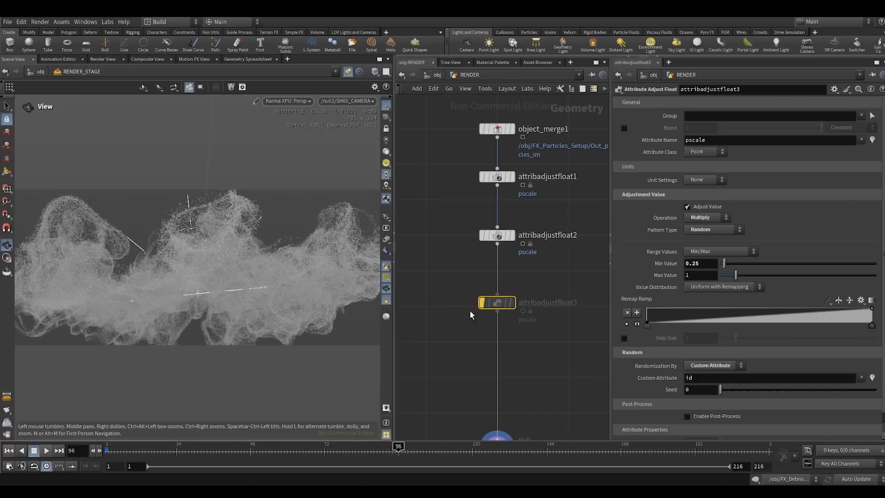
left_click(482, 303)
- Inspect the particle sizes up close, return the view to SH01_CAMERA and hide the dome light guide
scroll(183, 301, "up", 5)
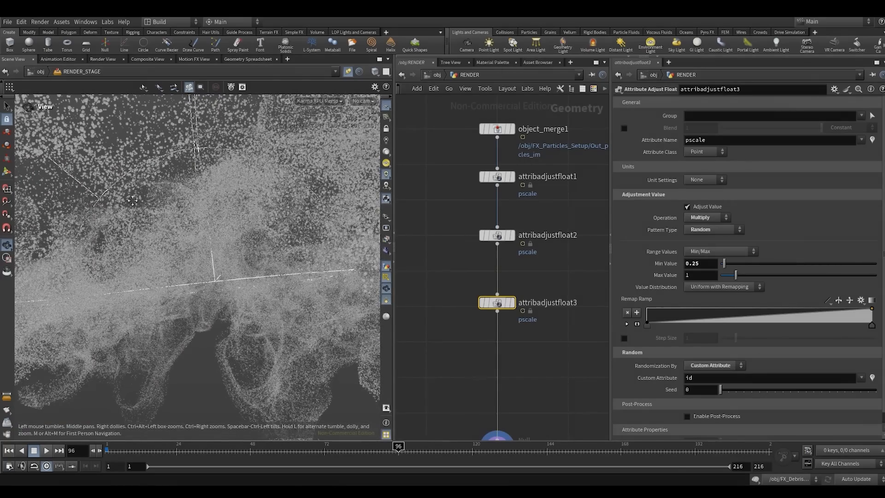
left_click_drag(132, 199, 151, 205)
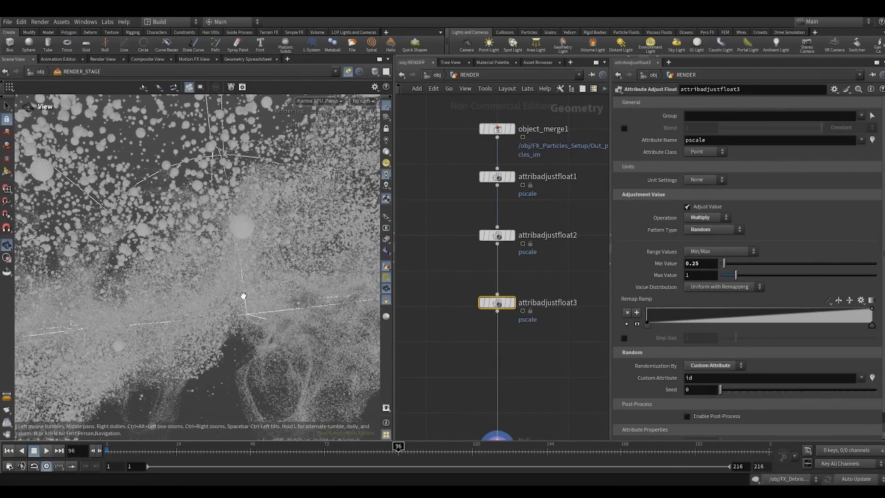
left_click(363, 101)
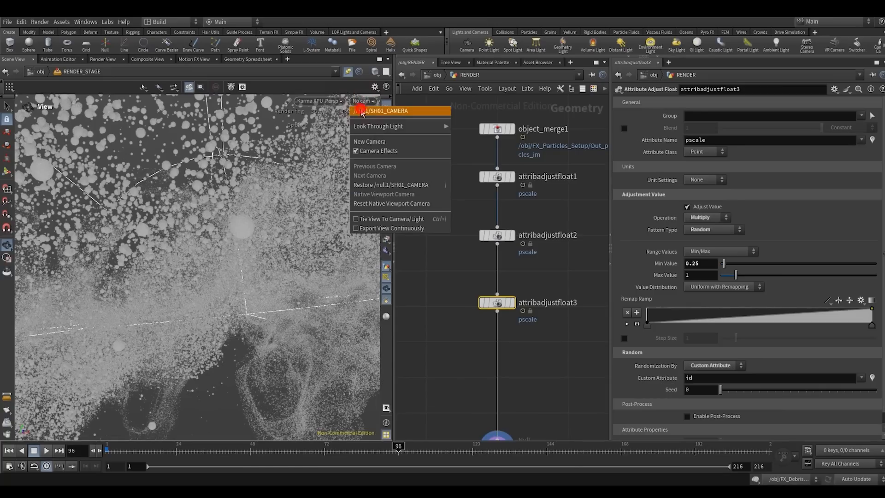
left_click(396, 110)
left_click(387, 278)
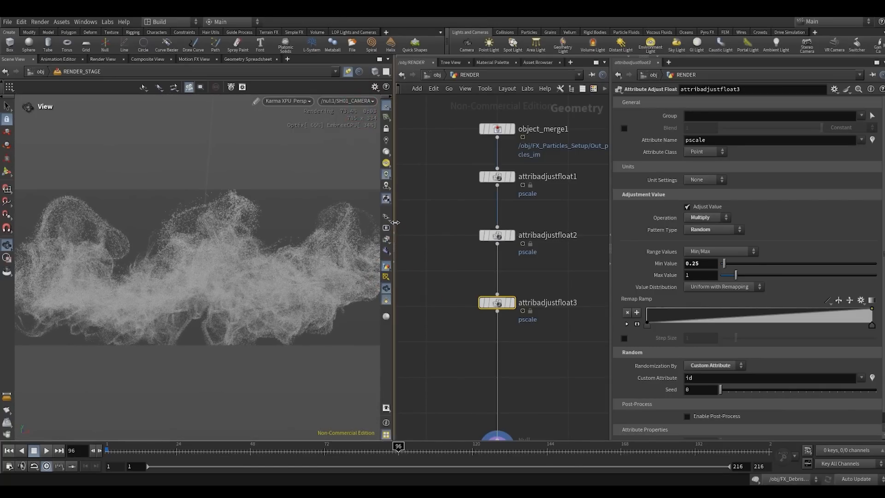
- Widen the render view slightly and space the three Attribute Adjust Float nodes evenly beneath object_merge1
left_click_drag(393, 249, 401, 253)
middle_click_drag(460, 278, 449, 251)
left_click_drag(492, 275, 493, 243)
left_click_drag(457, 265, 498, 148)
key("a")
left_click_drag(498, 149, 496, 184)
left_click(458, 286)
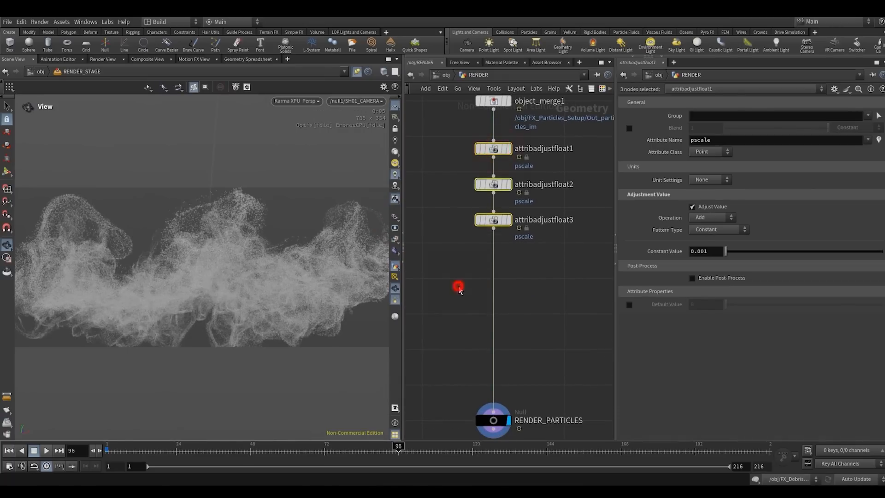
- Insert an Attribute Adjust Color node between attribadjustfloat3 and RENDER_PARTICLES and give the node a red colour
scroll(458, 286, "down", 3)
middle_click_drag(458, 286, 462, 264)
right_click(458, 297)
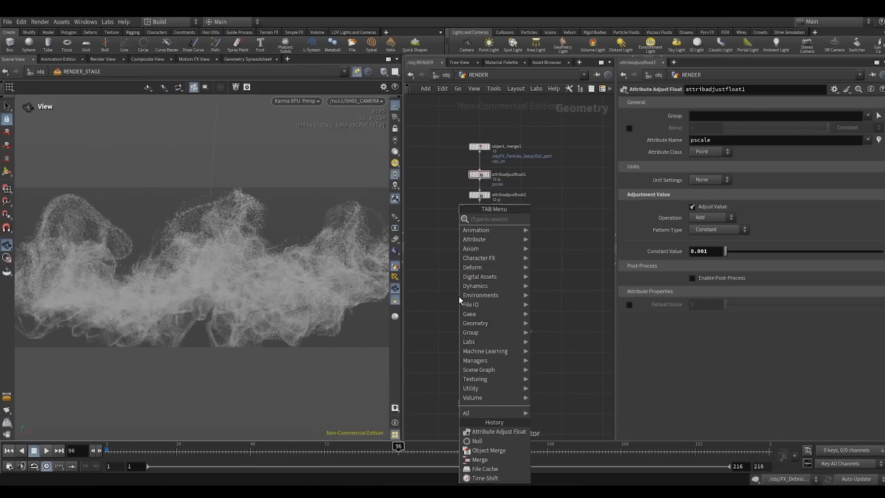
type("atacol")
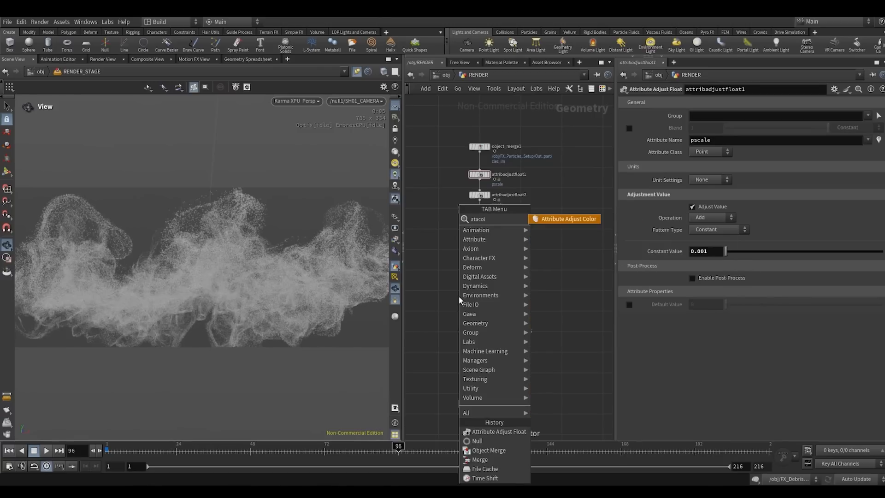
key("Return")
left_click(459, 298)
scroll(459, 297, "up", 3)
left_click_drag(459, 297, 497, 278)
key("c")
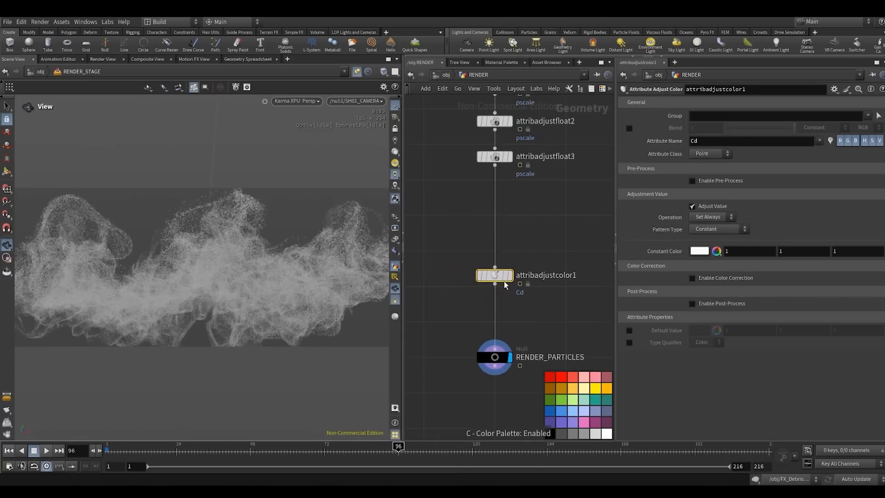
left_click(551, 377)
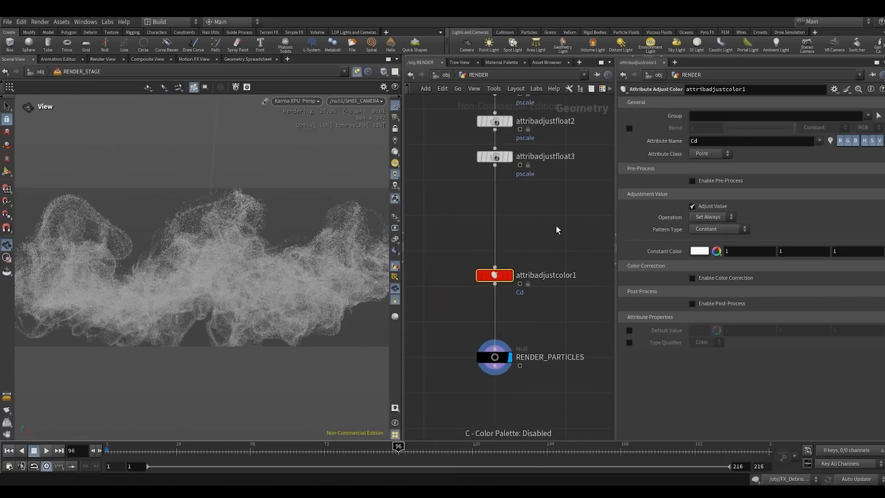
- Set the colour adjustment's Pattern Type to Random with seed 34, randomized by the custom attribute id
middle_click_drag(556, 226, 555, 212)
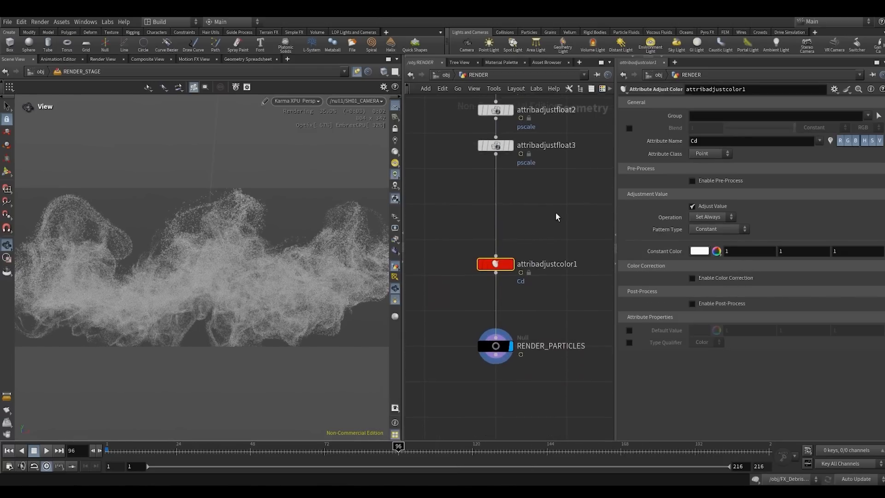
left_click(702, 231)
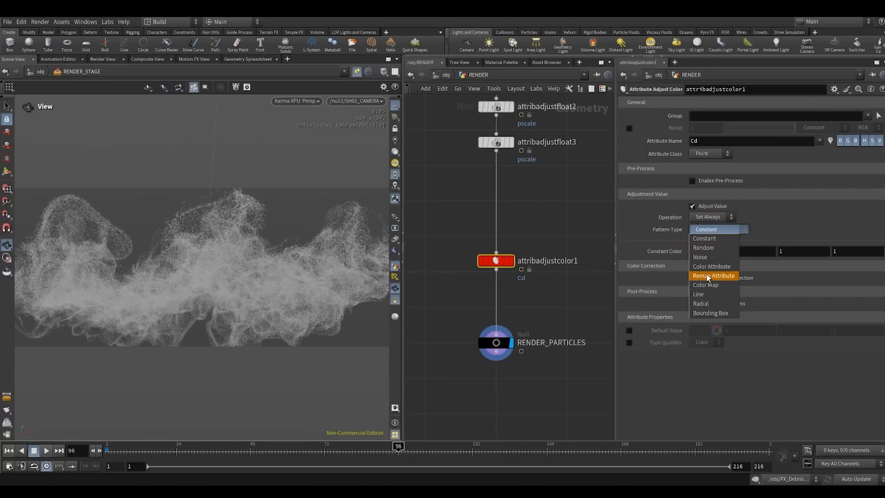
left_click(713, 275)
left_click(704, 226)
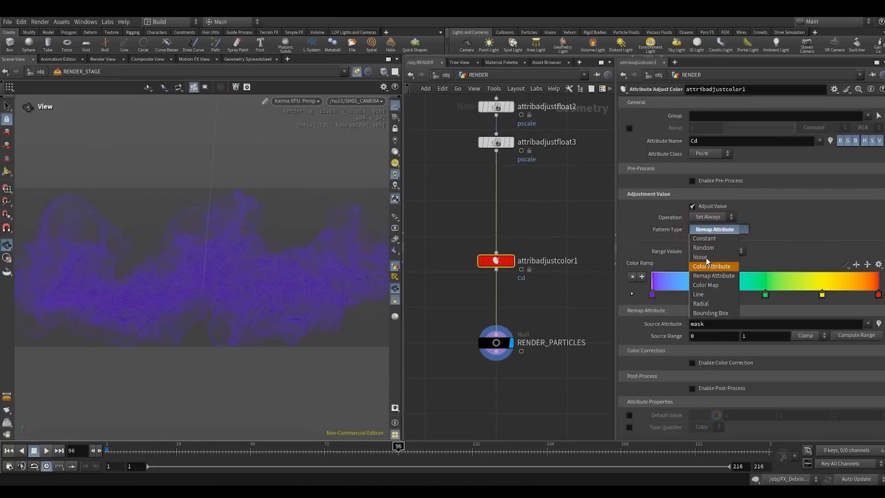
left_click(696, 246)
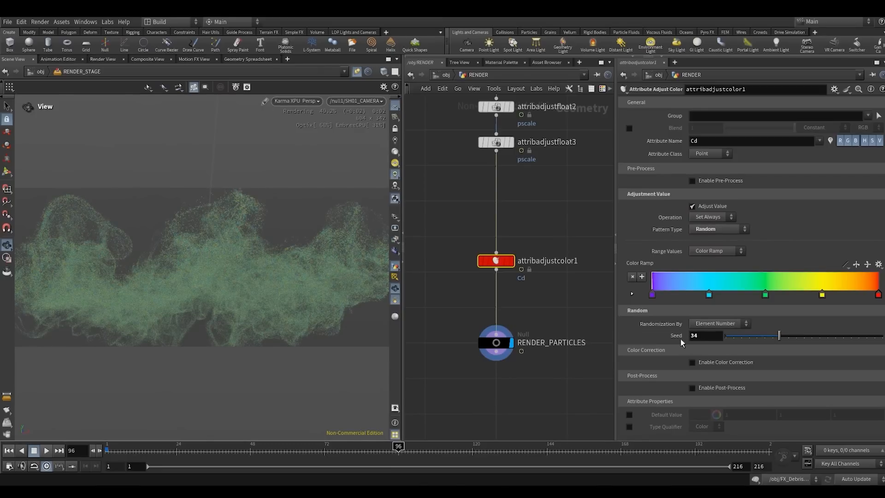
left_click(709, 342)
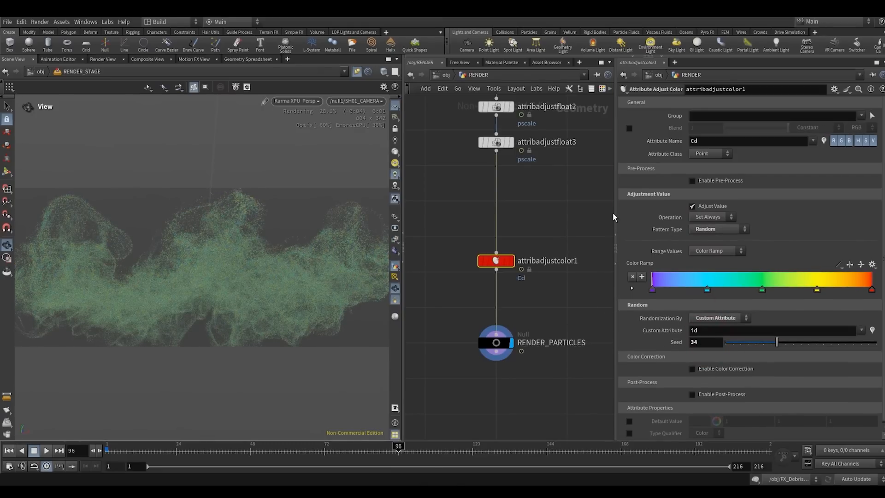
- Widen the parameter area, try the Blackbody preset on the Color Ramp and replace it with Black to Orange
left_click_drag(615, 214, 576, 214)
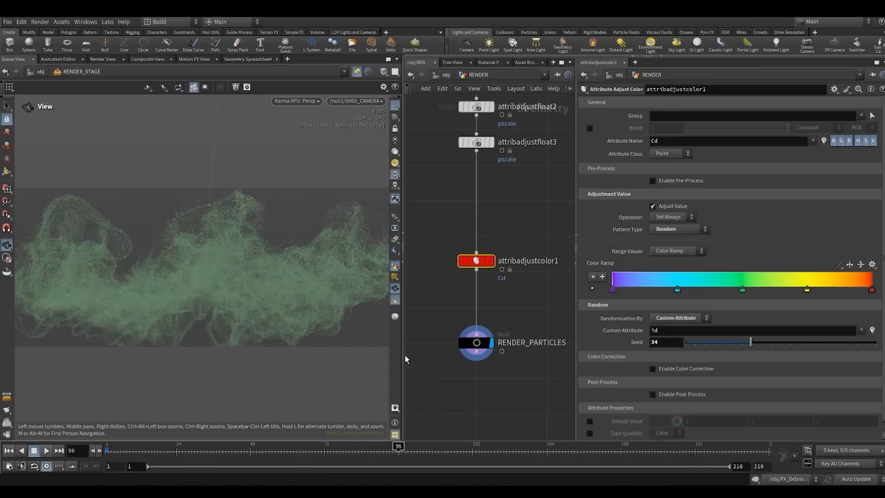
left_click(872, 264)
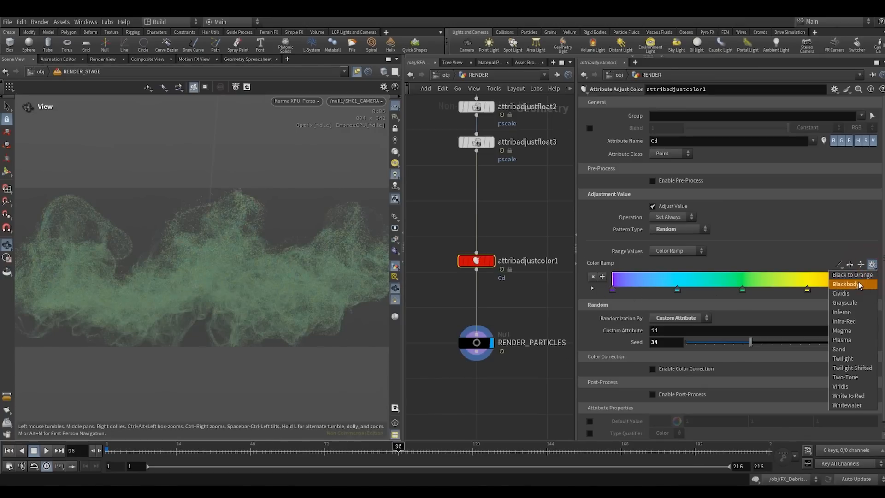
left_click(856, 284)
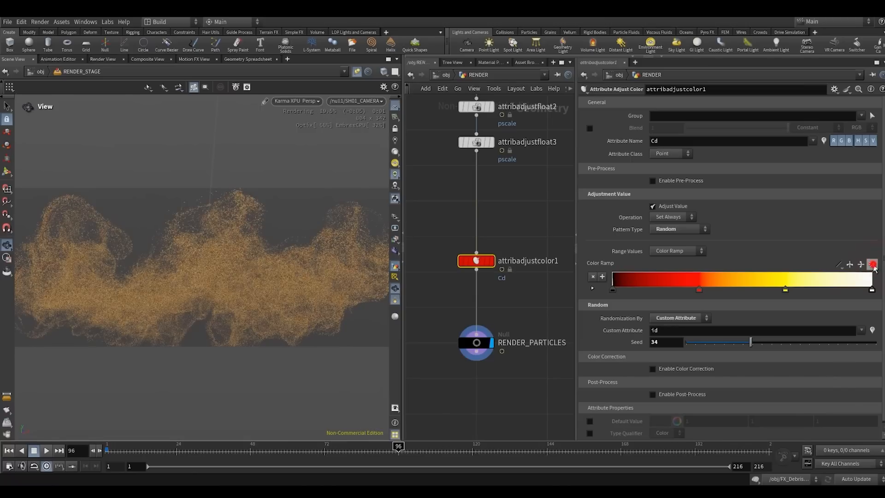
left_click(872, 264)
left_click(869, 275)
left_click(871, 264)
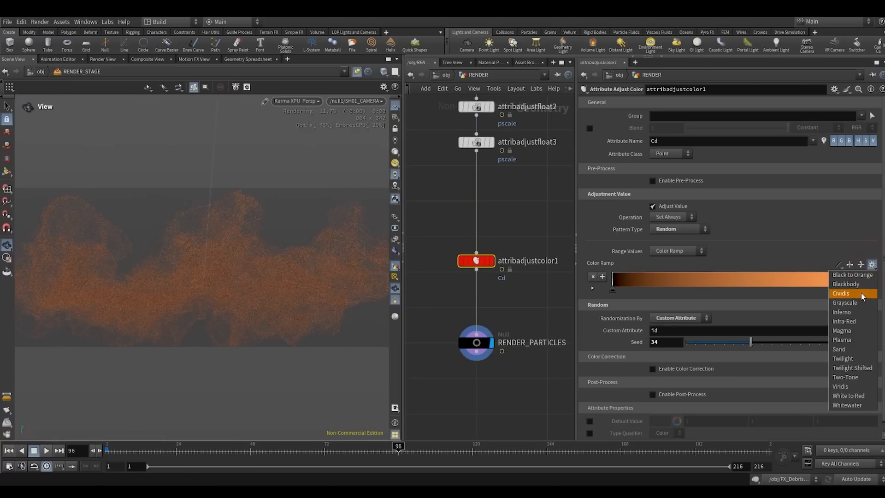
left_click(690, 300)
- Recolour the Color Ramp's first key to orange with hue 30 and saturation 0.974
double_click(613, 289)
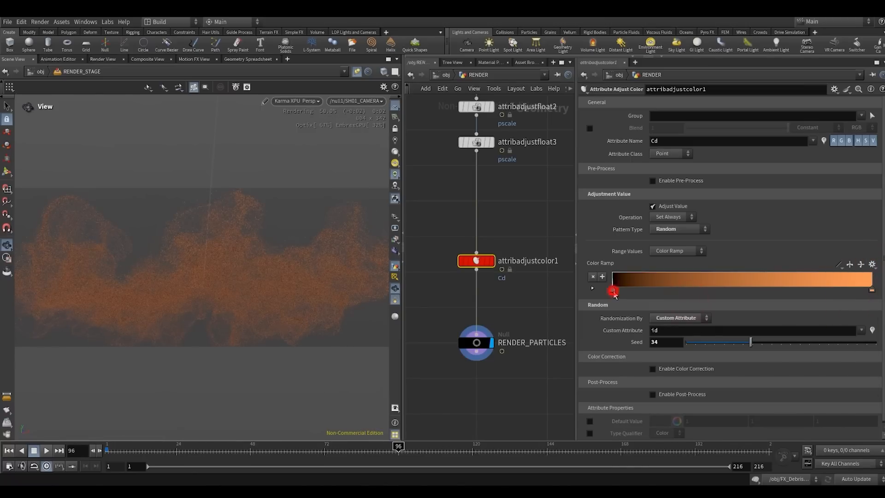
left_click(590, 226)
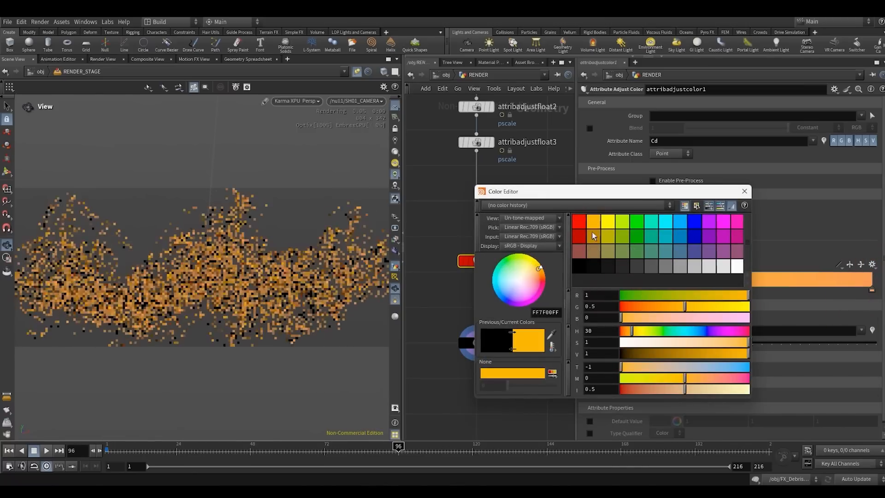
left_click_drag(587, 191, 510, 157)
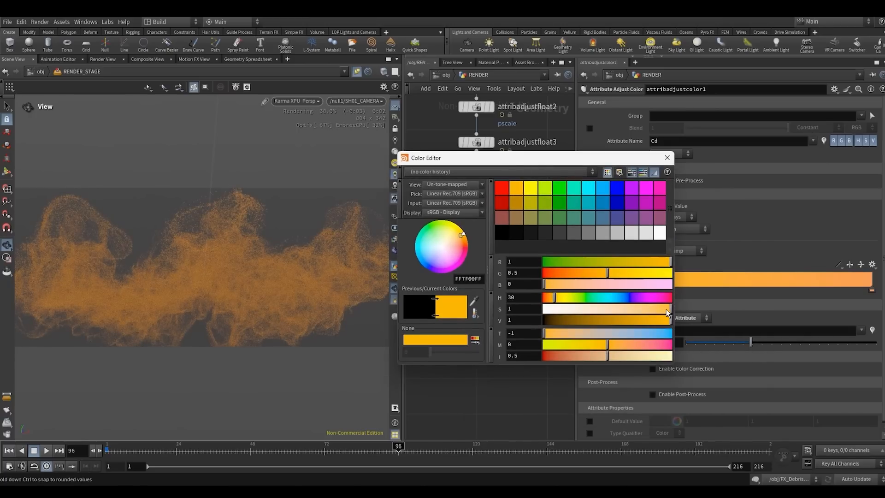
left_click_drag(666, 310, 665, 308)
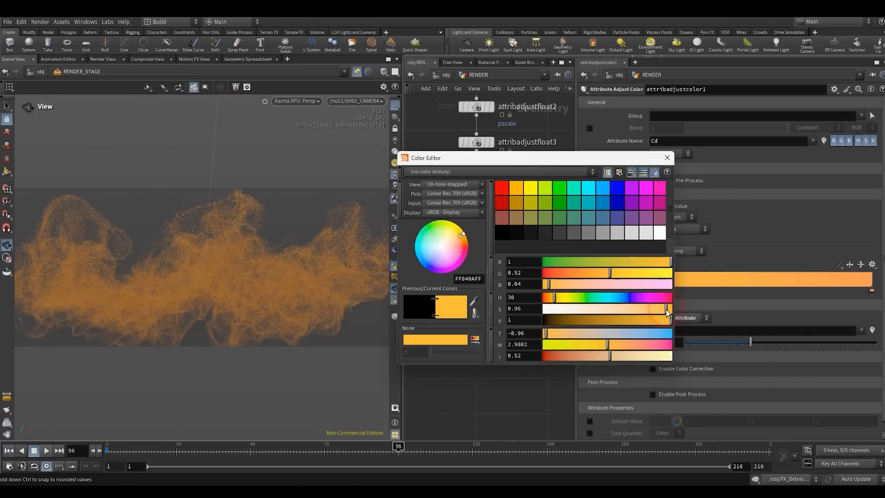
left_click(667, 158)
- Recolour the Color Ramp's last key to yellow with hue 60 and saturation 0.847
double_click(872, 291)
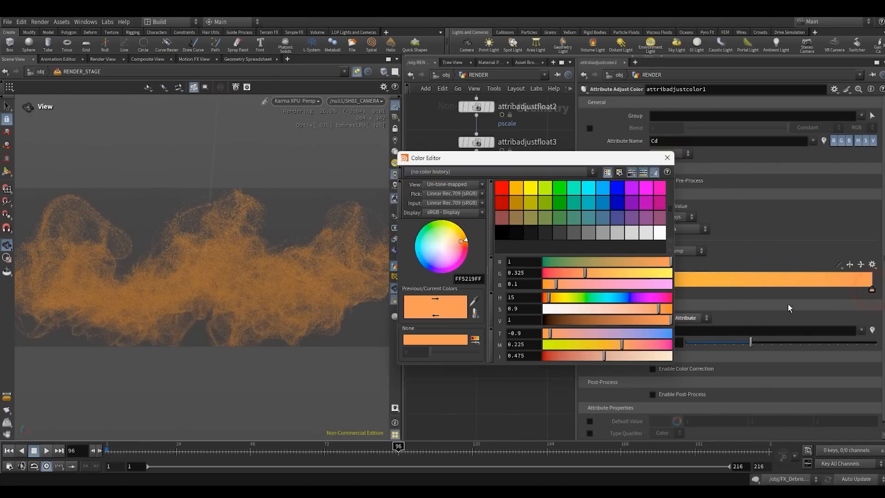
left_click(530, 189)
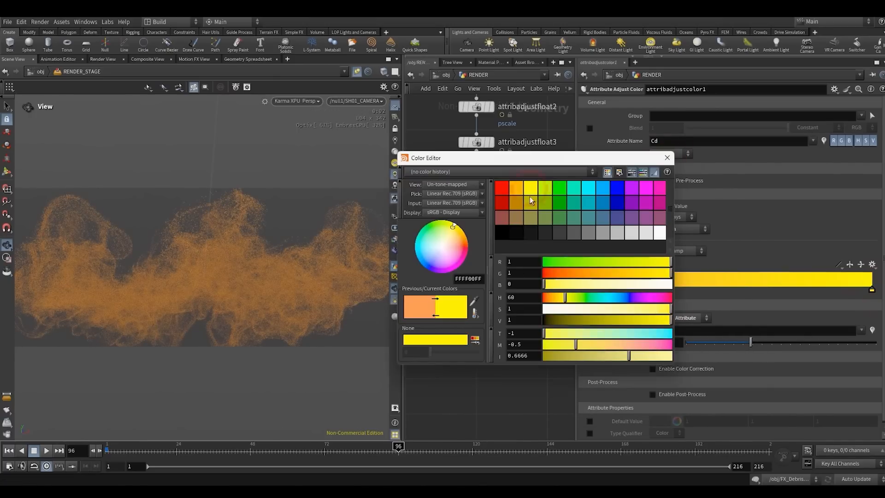
left_click(652, 309)
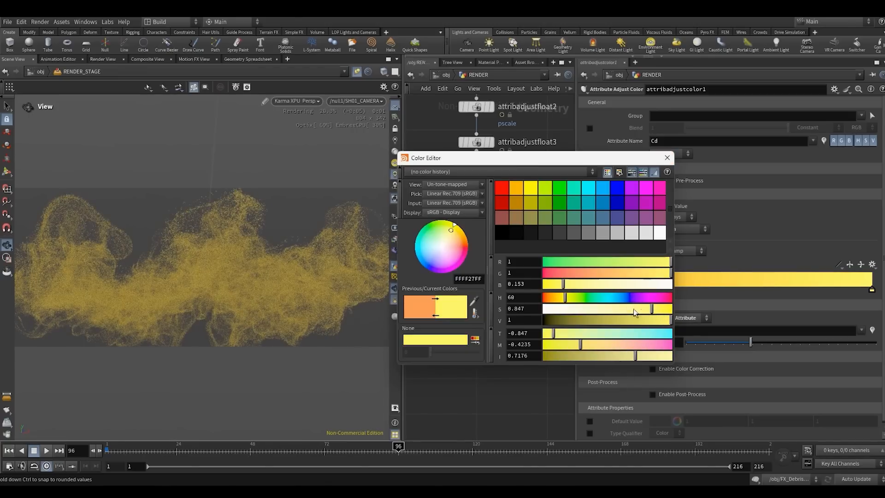
left_click(667, 158)
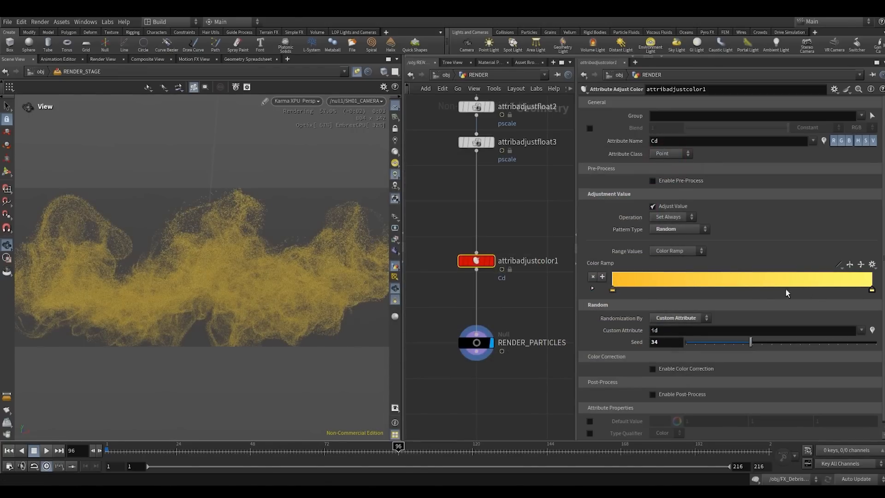
- Add a key at the middle of the Color Ramp and shift its hue to a deeper, slightly desaturated orange
left_click(743, 283)
double_click(743, 289)
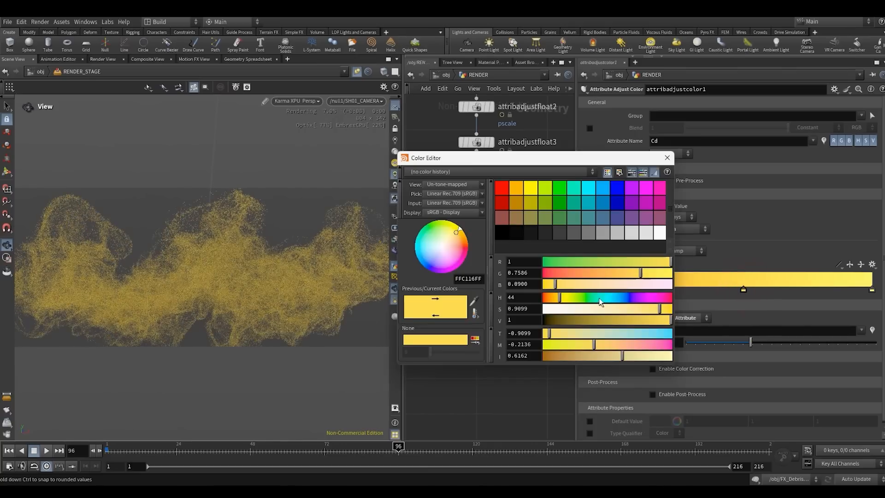
left_click_drag(552, 298, 549, 299)
left_click_drag(669, 308, 666, 308)
left_click(667, 157)
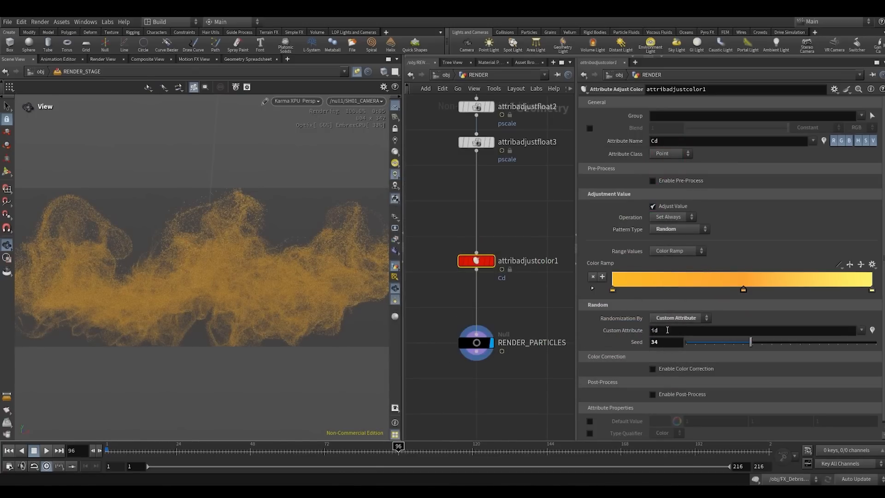
left_click_drag(670, 330, 646, 339)
left_click(526, 297)
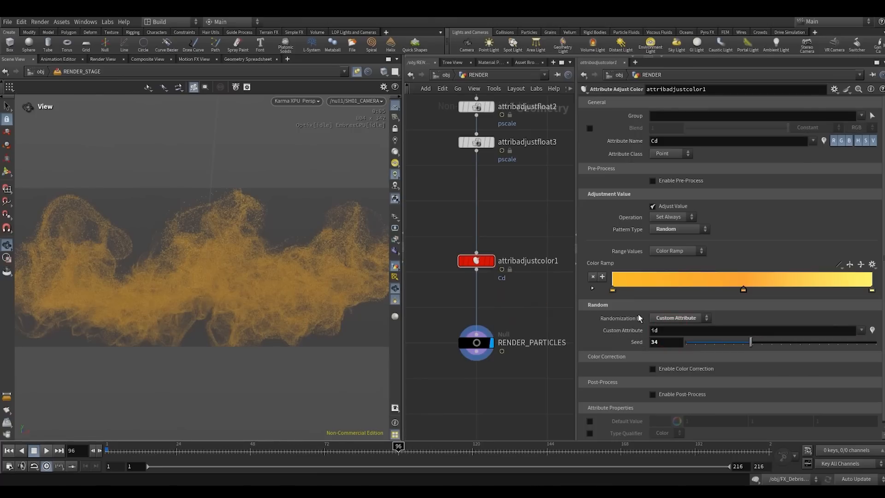
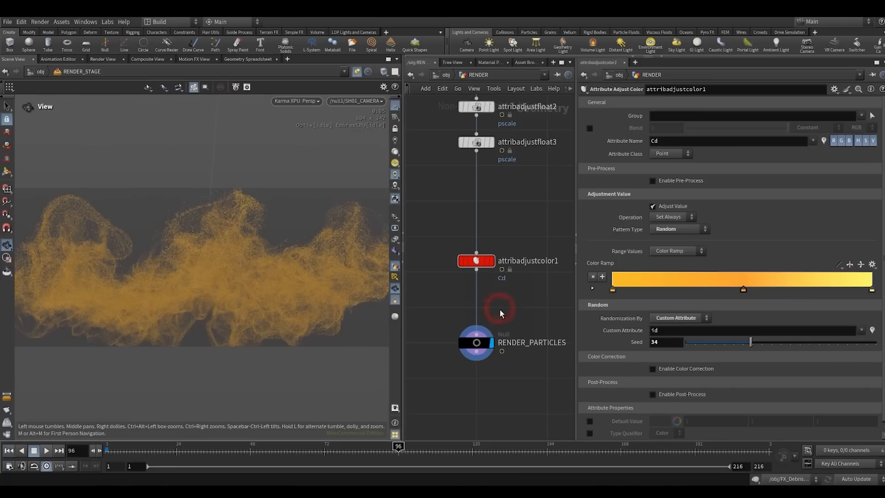
- Inspect the randomly coloured particles up close in the Karma view and return the view to SH01_CAMERA
middle_click_drag(499, 306, 503, 270)
scroll(476, 364, "down", 3)
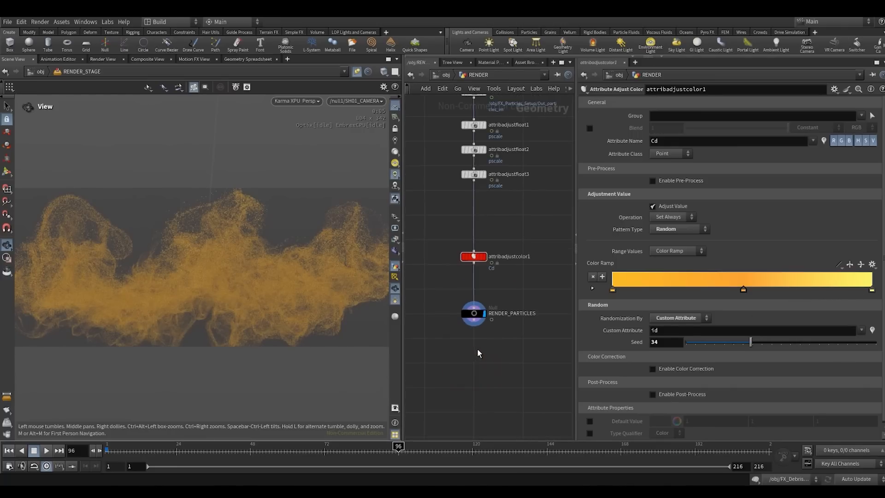
left_click_drag(575, 189, 624, 189)
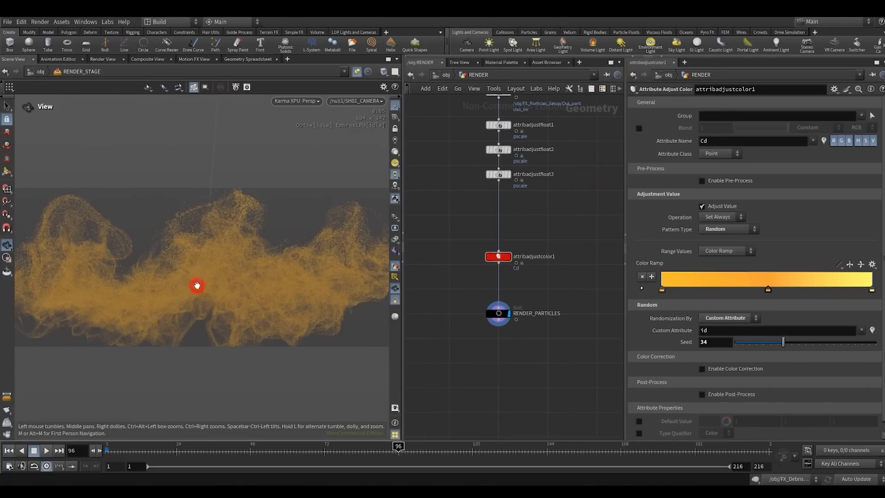
left_click_drag(197, 286, 209, 282)
right_click_drag(211, 282, 213, 264)
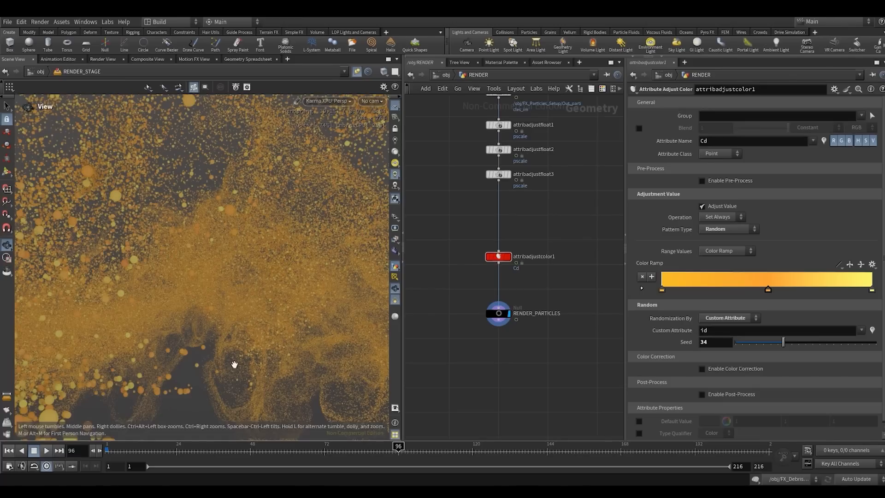
left_click(372, 101)
left_click(362, 153)
left_click(461, 206)
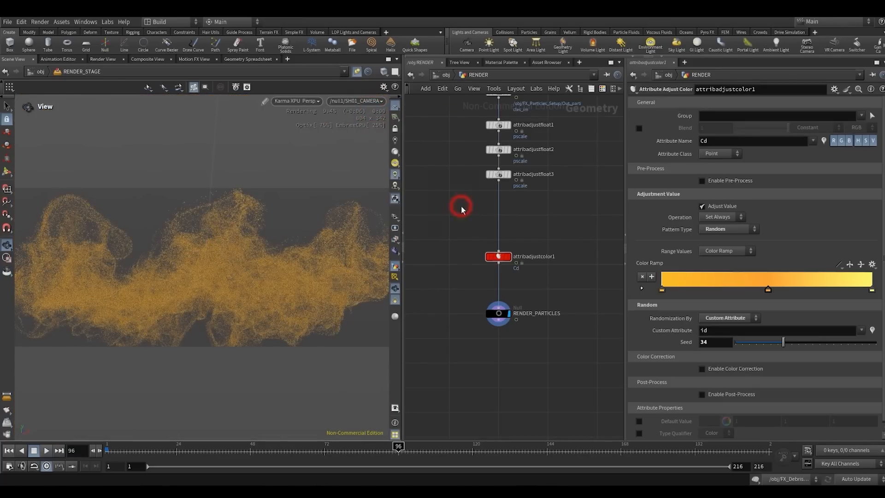
- Leave the RENDER geometry network and open the RENDER_STAGE LOP network
scroll(462, 210, "down", 2)
scroll(485, 268, "up", 1)
middle_click_drag(485, 269, 481, 299)
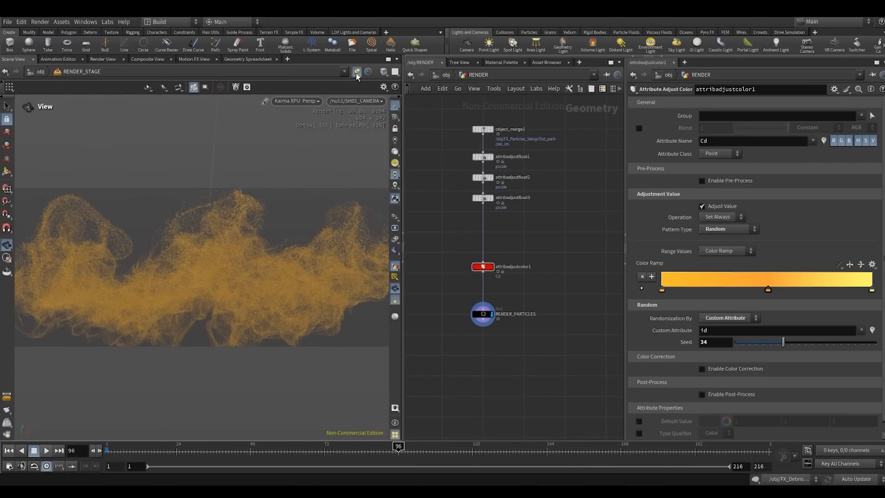
left_click(446, 75)
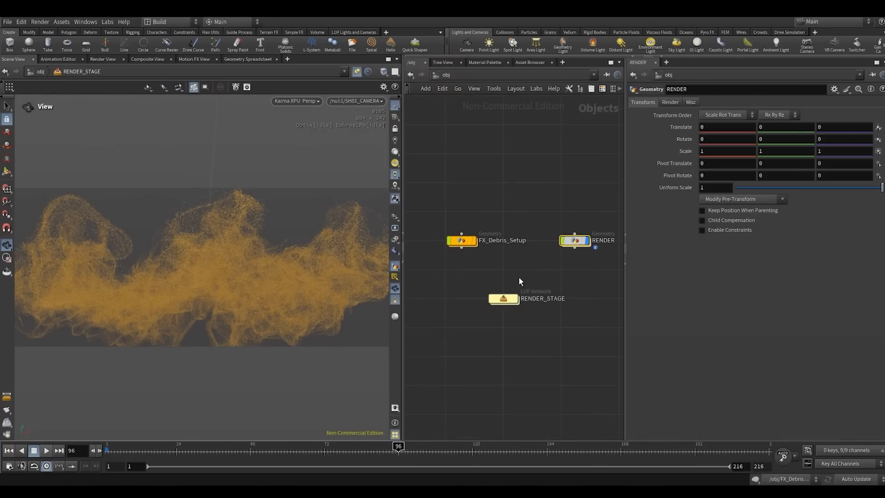
double_click(503, 299)
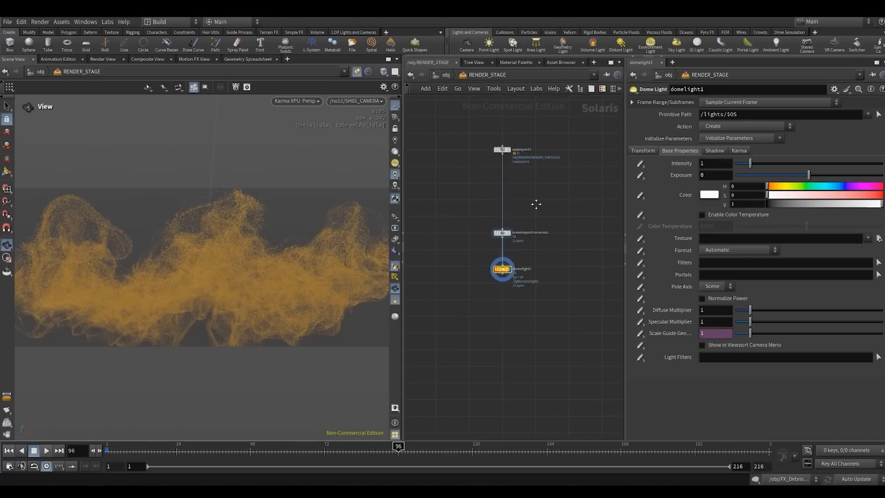
- Move the SOP import node aside and place a Material Library node next to it
scroll(519, 228, "up", 3)
left_click_drag(503, 202, 458, 183)
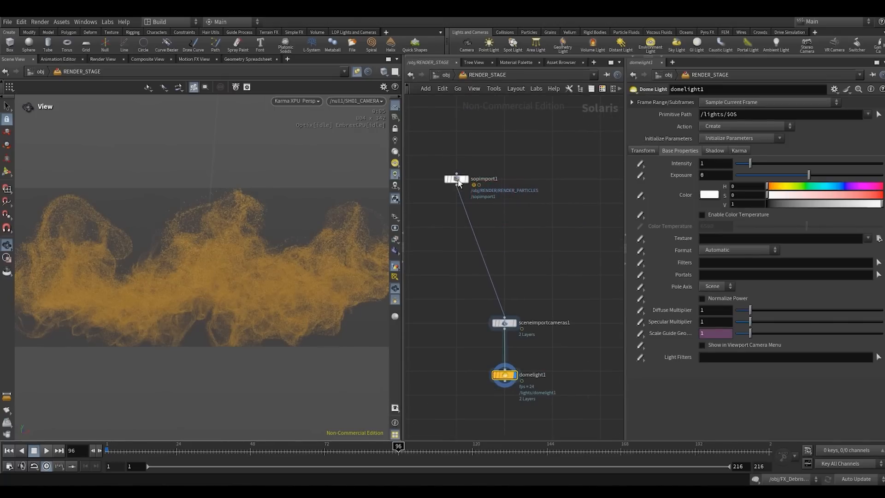
left_click(509, 212)
key("Tab")
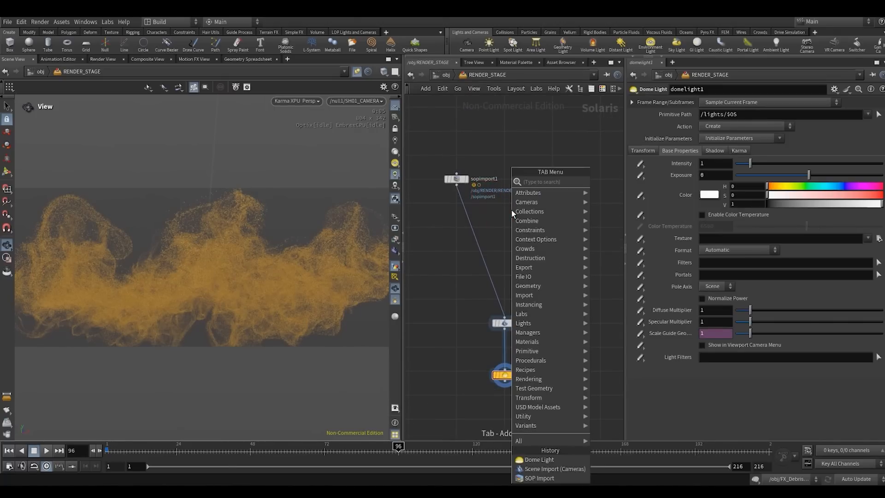
type("matl")
key("Return")
left_click(511, 210)
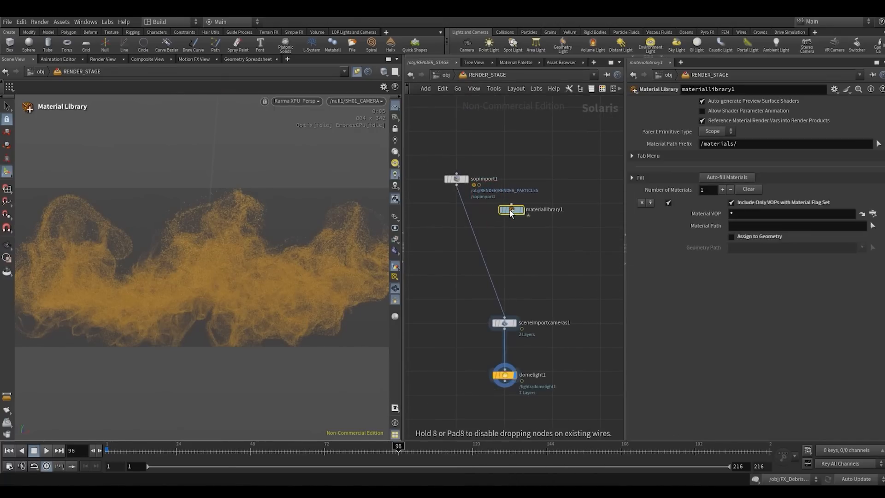
left_click_drag(510, 212, 538, 179)
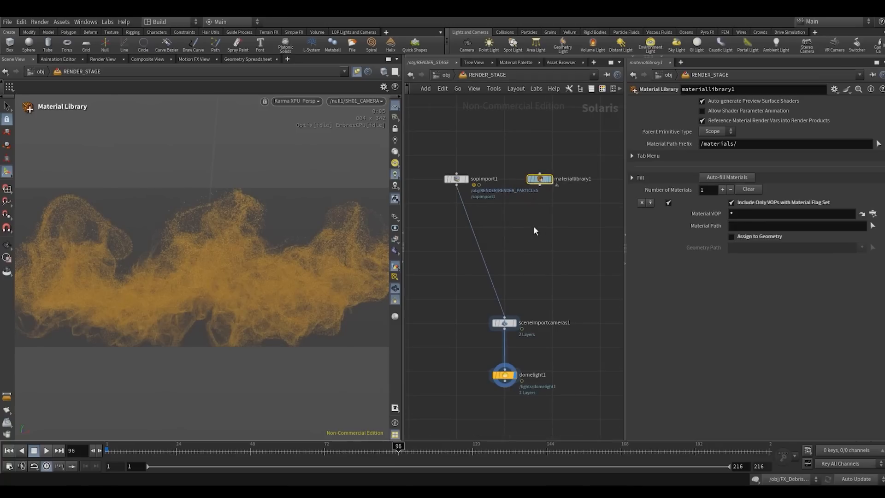
- Add a Reference node below the SOP import and Material Library nodes
middle_click_drag(510, 226, 510, 279)
scroll(482, 266, "up", 1)
left_click(480, 267)
mouse_move(547, 220)
left_mouse_down()
mouse_move(452, 271)
mouse_move(537, 235)
mouse_move(533, 217)
left_mouse_up()
left_click(523, 271)
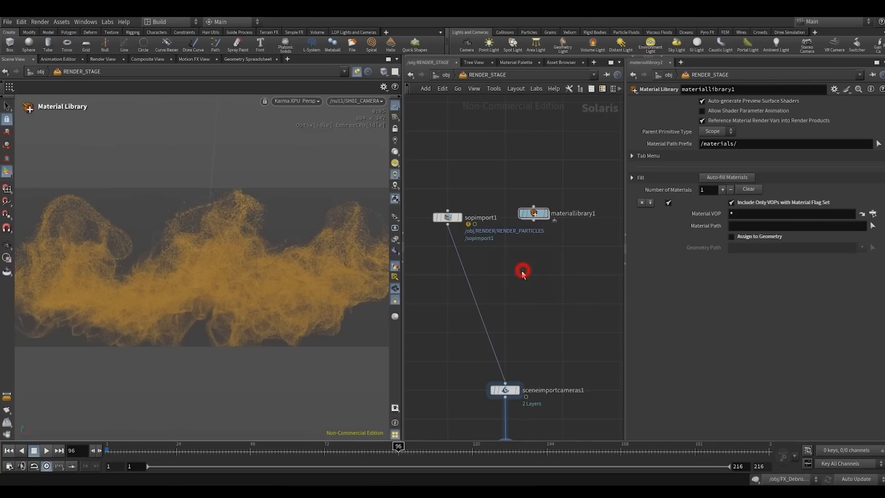
key("Tab")
type("mer")
left_click(596, 174)
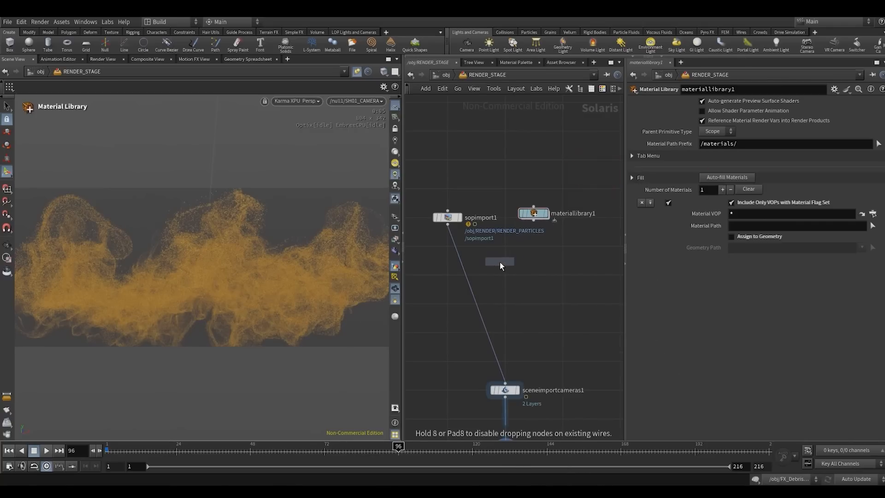
left_click(500, 262)
- Wire sopimport1 into the Reference node's first input and materiallibrary1 into its reference input, and display the Reference node
left_click(448, 224)
left_click(504, 262)
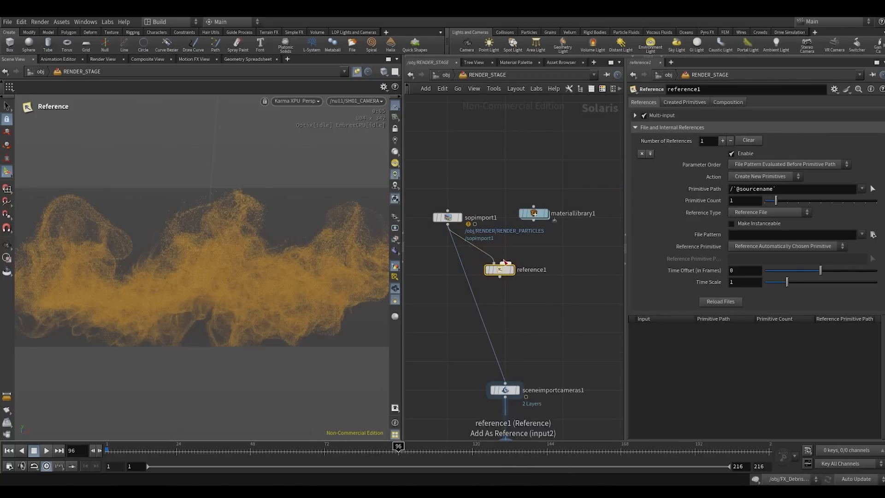
left_click(533, 220)
left_click(506, 262)
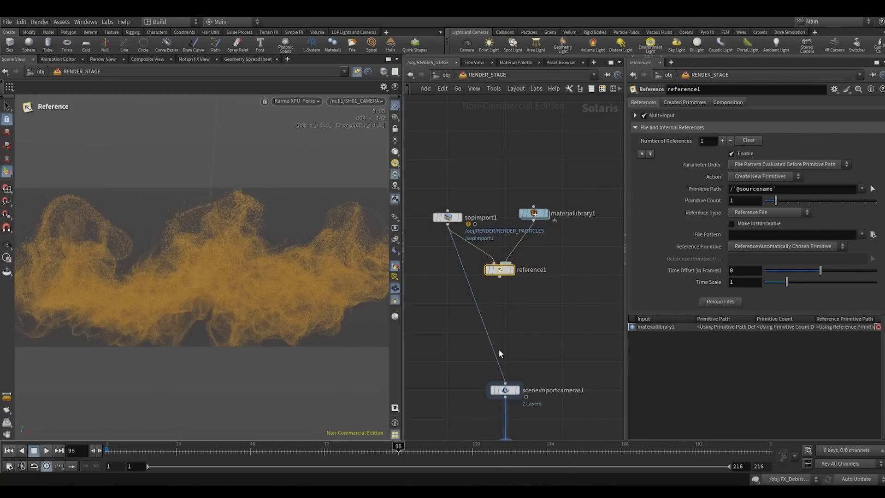
left_click(511, 270)
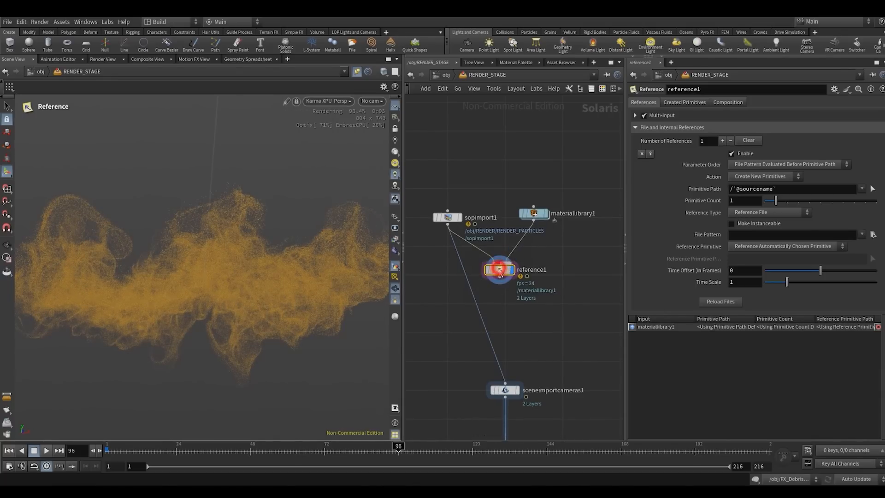
left_click_drag(499, 270, 500, 275)
- Remove the file reference entry from the Reference node and expand its Multi-input settings
left_click_drag(623, 134, 577, 135)
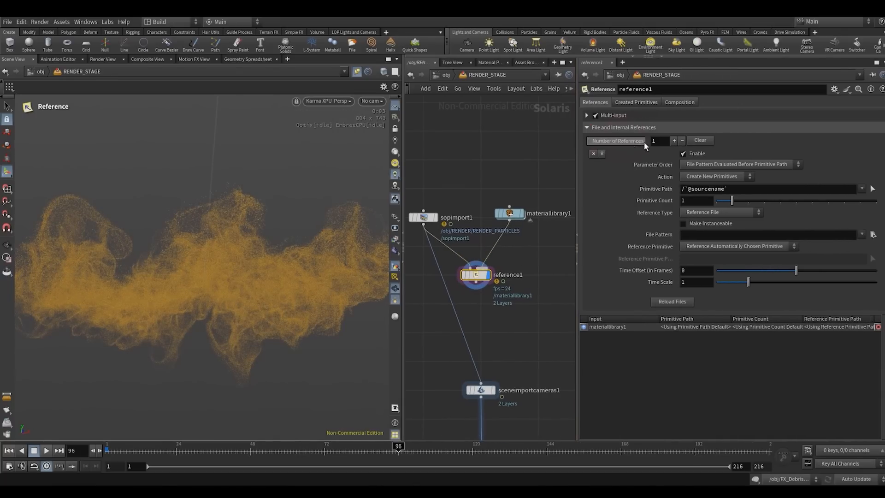
left_click(681, 141)
left_click(589, 125)
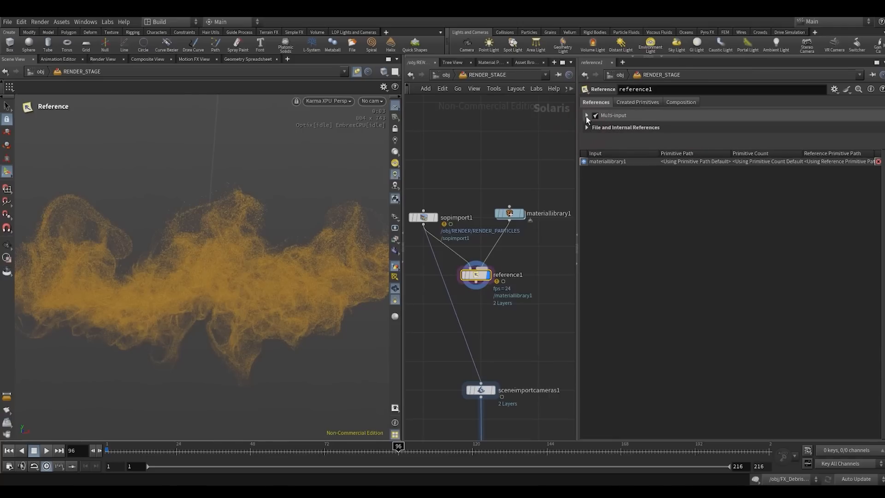
left_click(585, 116)
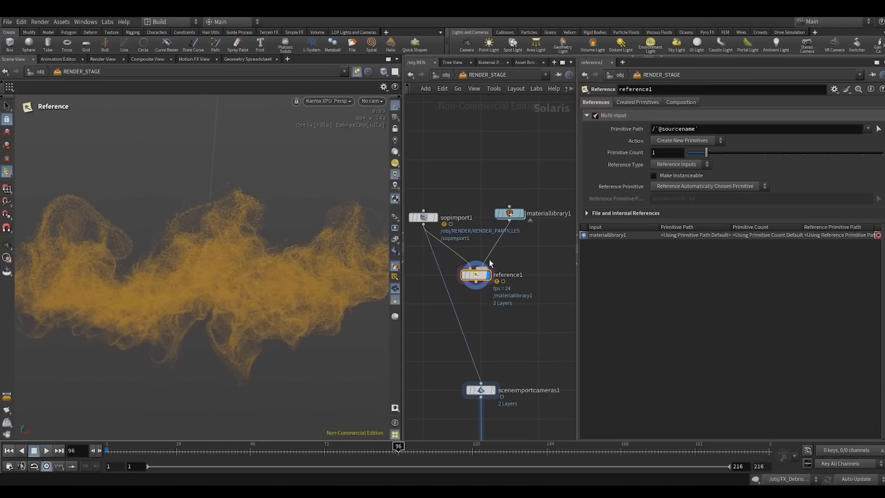
- Give the network and parameter areas more room and change the viewport from Karma XPU to the standard viewport renderer
left_click_drag(402, 152, 375, 158)
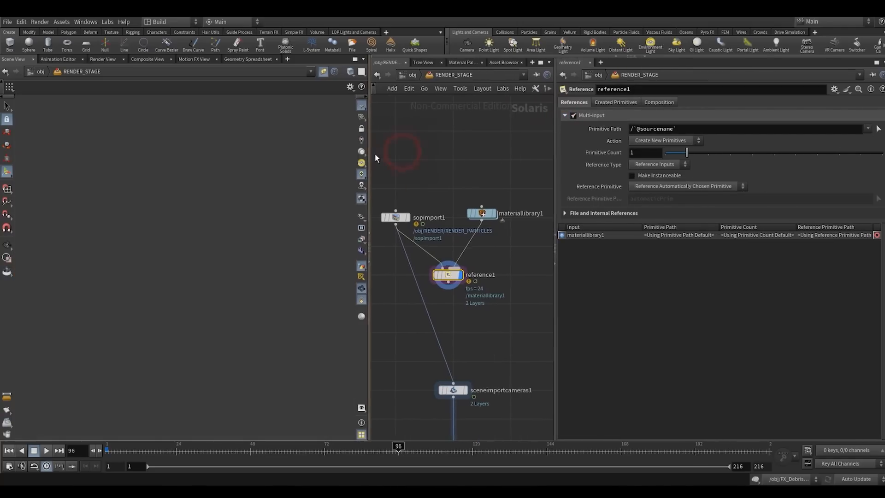
left_click_drag(555, 162, 572, 161)
left_click(297, 101)
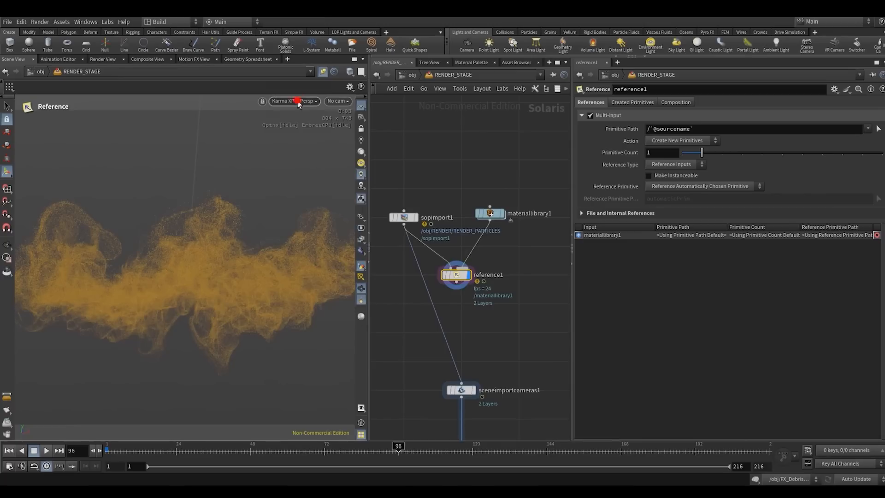
left_click(290, 134)
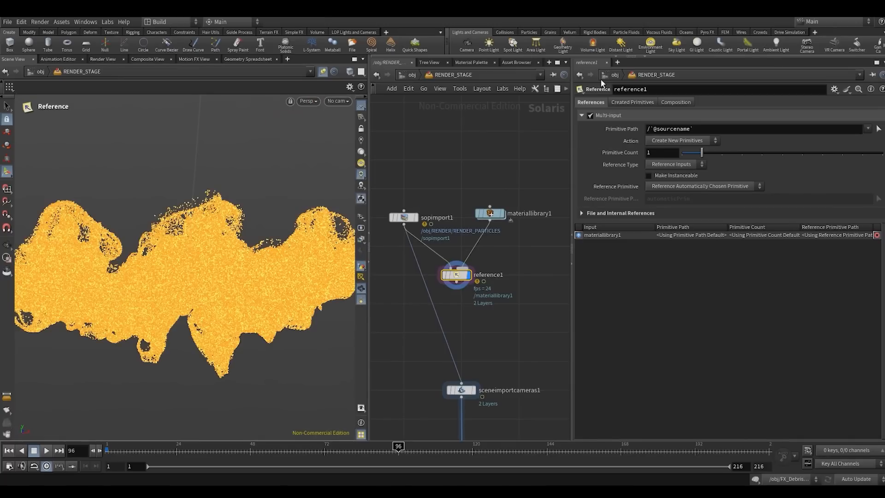
- Switch to the Solaris desktop layout and open the RENDER_STAGE network within obj
left_click(166, 22)
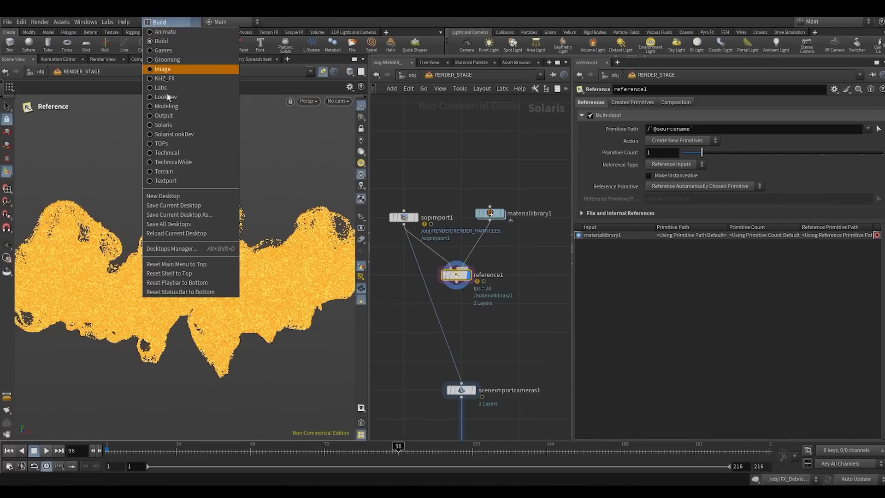
left_click(163, 124)
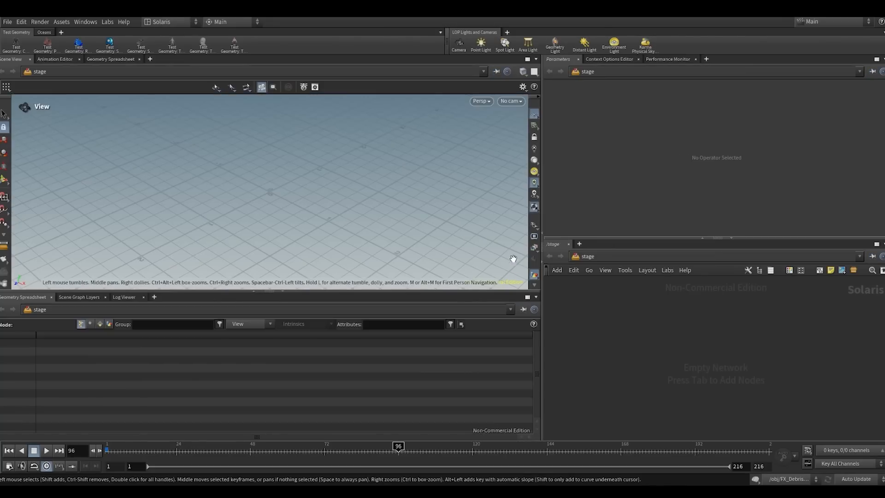
left_click(163, 22)
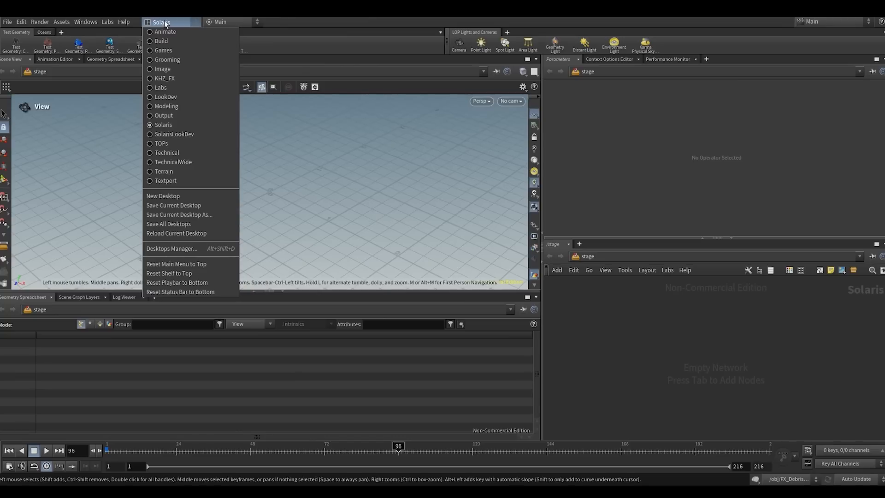
left_click(164, 22)
left_click(681, 357)
left_click(576, 255)
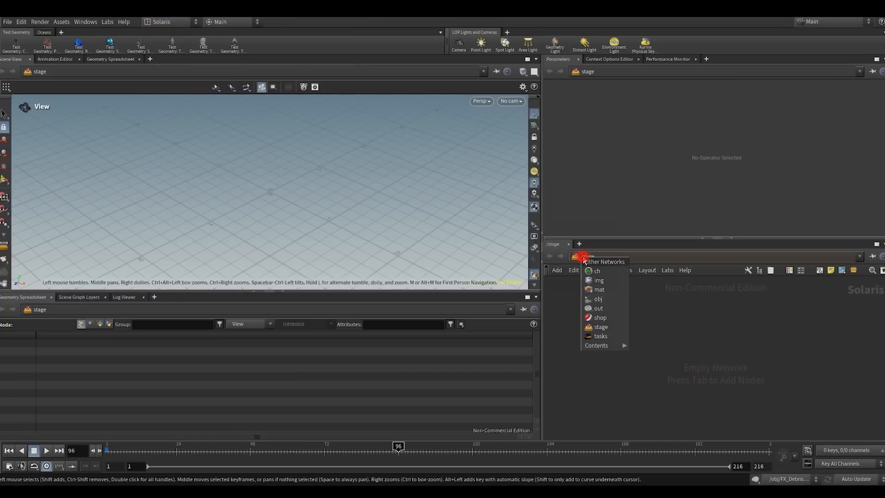
left_click(596, 296)
double_click(711, 291)
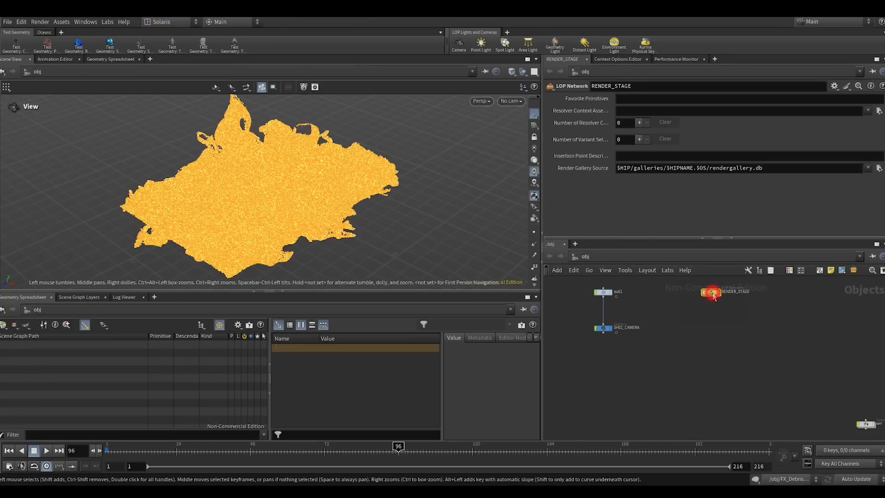
- Display the SOP import node and rename it FX_Particles
left_click_drag(320, 198, 320, 194)
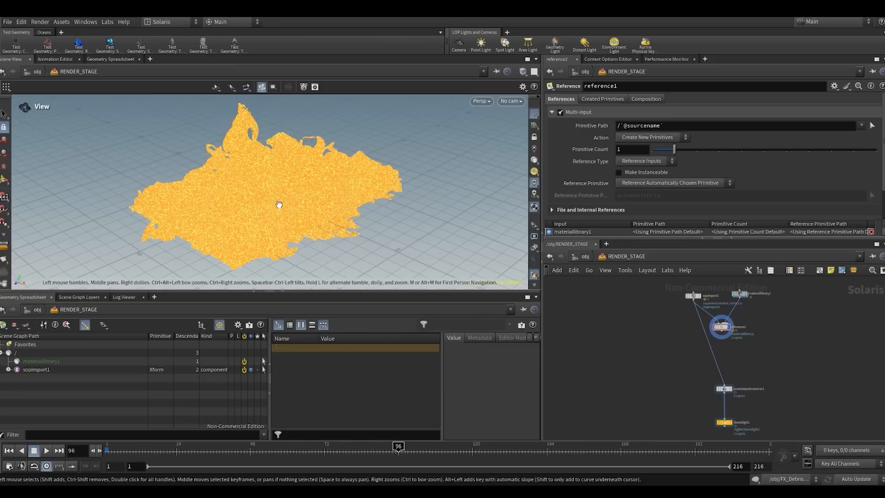
middle_click_drag(656, 346, 653, 348)
scroll(735, 343, "up", 2)
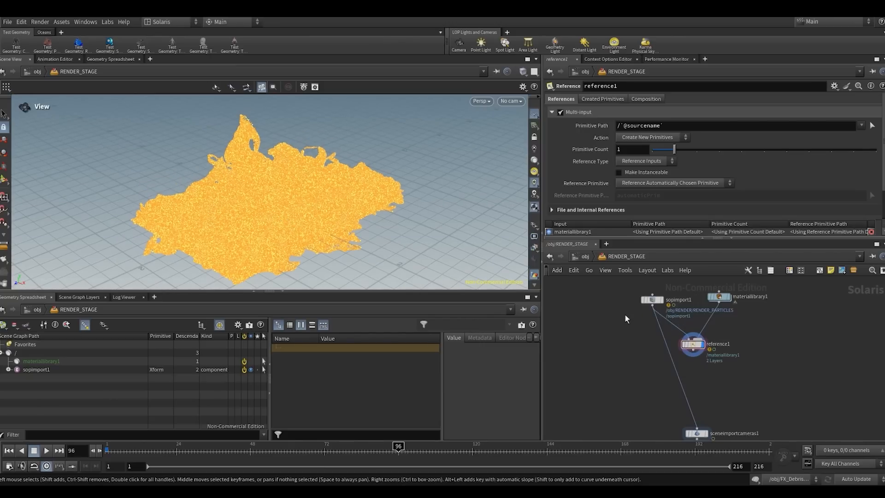
left_click(651, 301)
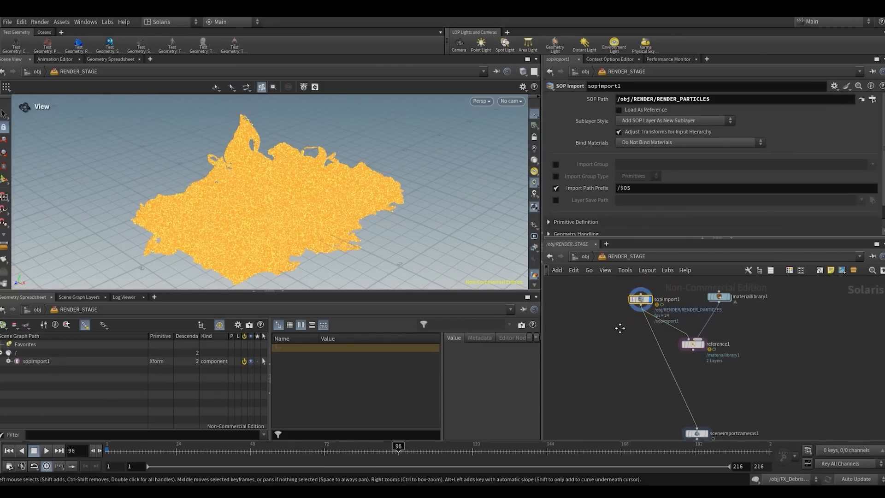
scroll(653, 308, "up", 3)
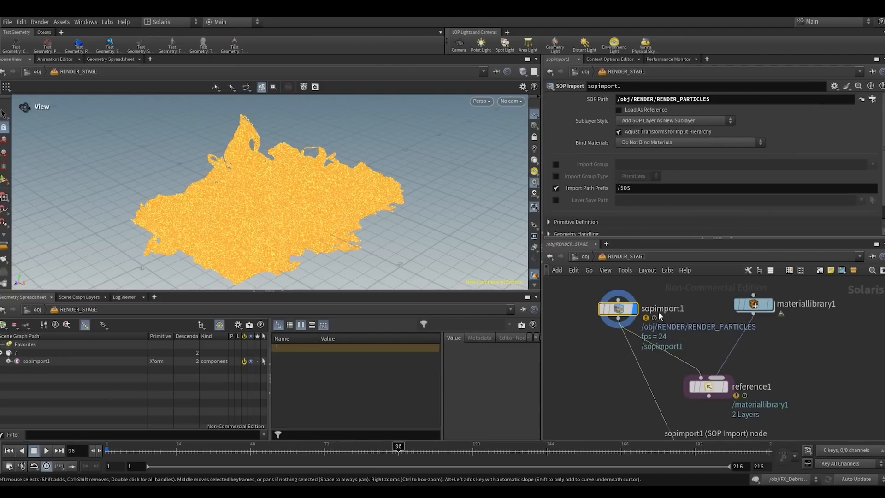
double_click(659, 309)
type("FX_P")
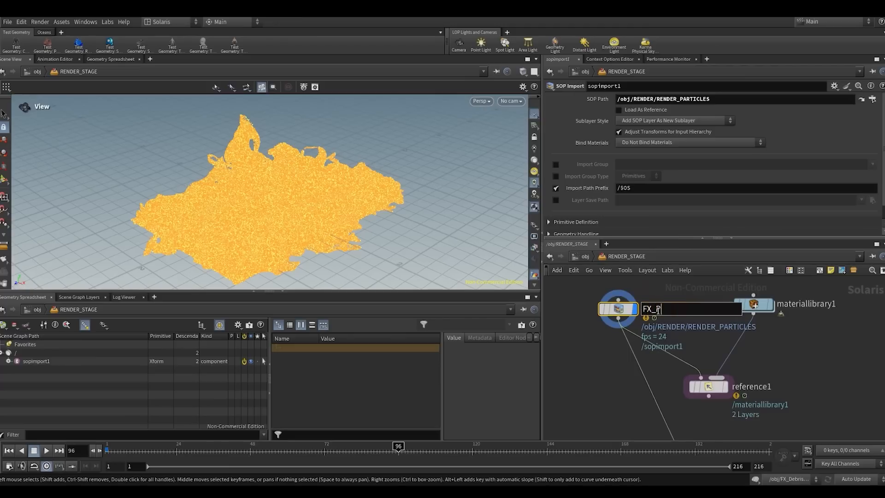
type("articles")
key("Return")
- Expand the FX_Particles primitive in the scene graph tree to examine its child primitives
left_click(6, 361)
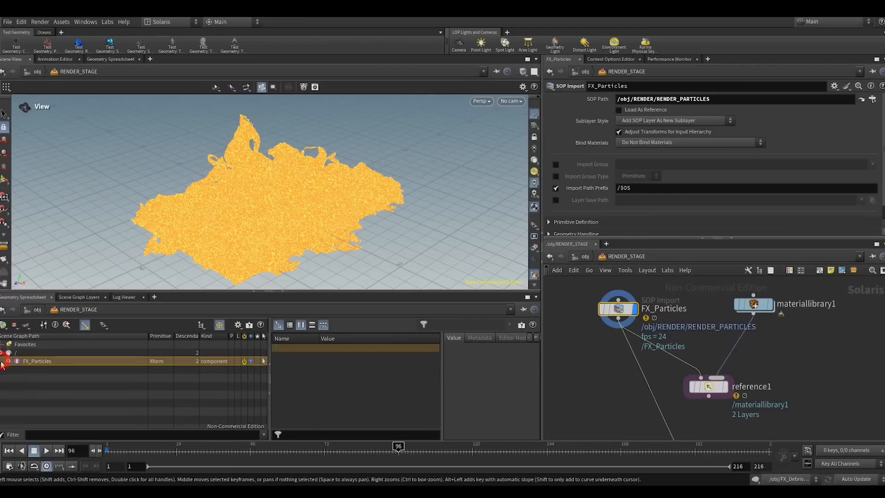
left_click(9, 361)
left_click(43, 387)
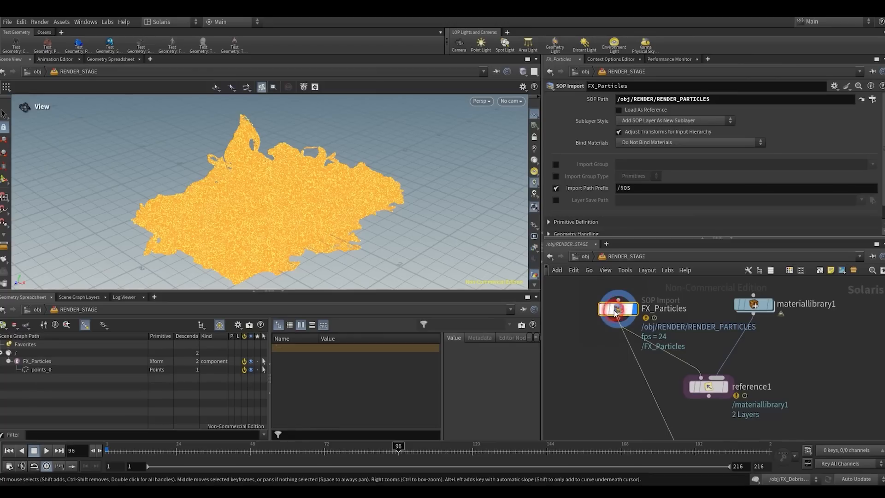
- Set the import path prefix of the FX_Particles SOP import to /$OS/$OS
left_click(644, 186)
type("/$")
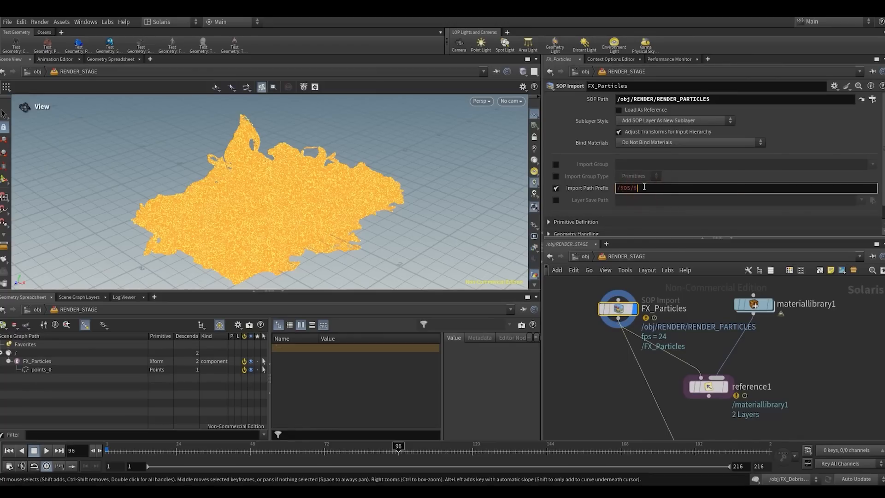
type("OS")
key("Return")
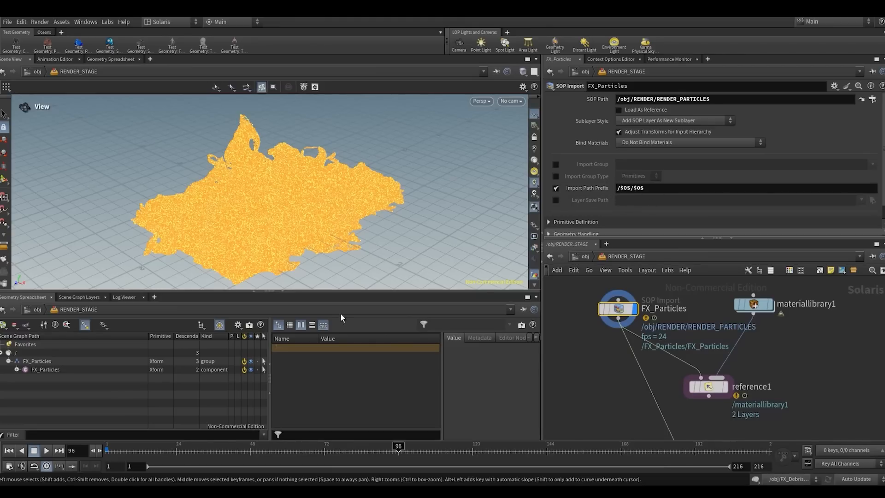
- Examine the nested FX_Particles group and component primitives in the scene graph tree
left_click(36, 362)
left_click(54, 392)
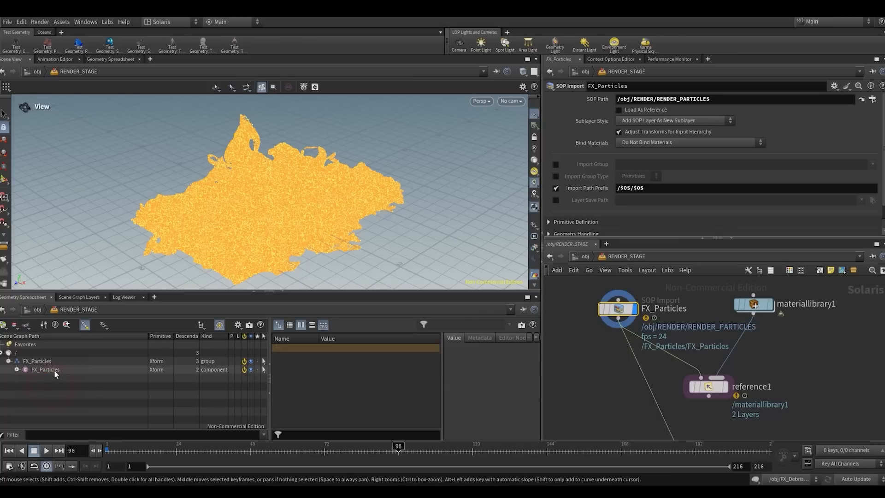
left_click(611, 368)
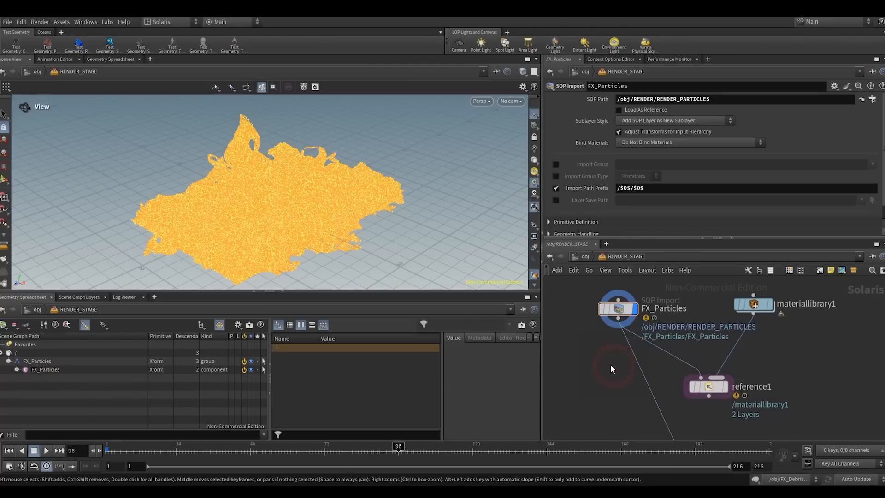
middle_click_drag(697, 402, 683, 373)
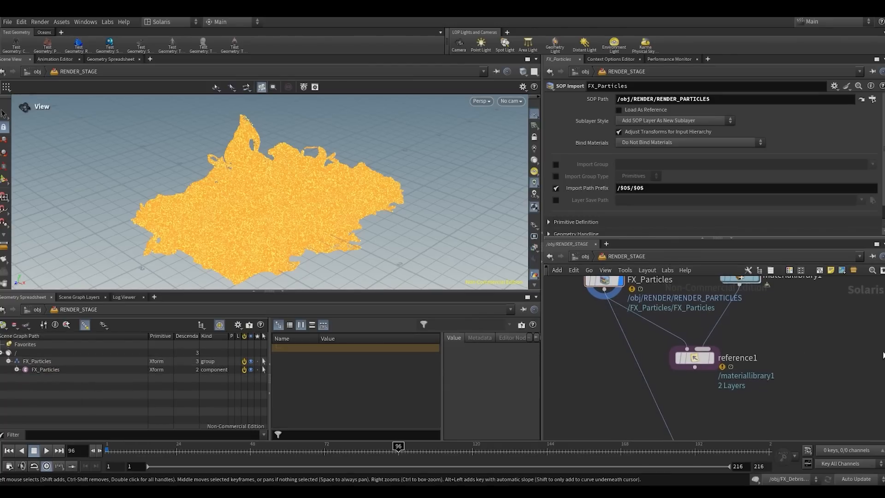
middle_click_drag(574, 364, 568, 393)
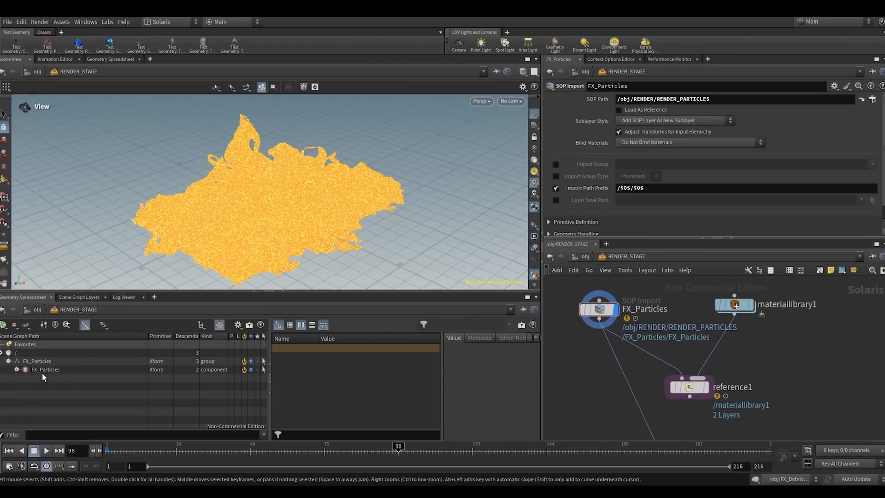
left_click(70, 363)
left_click(52, 381)
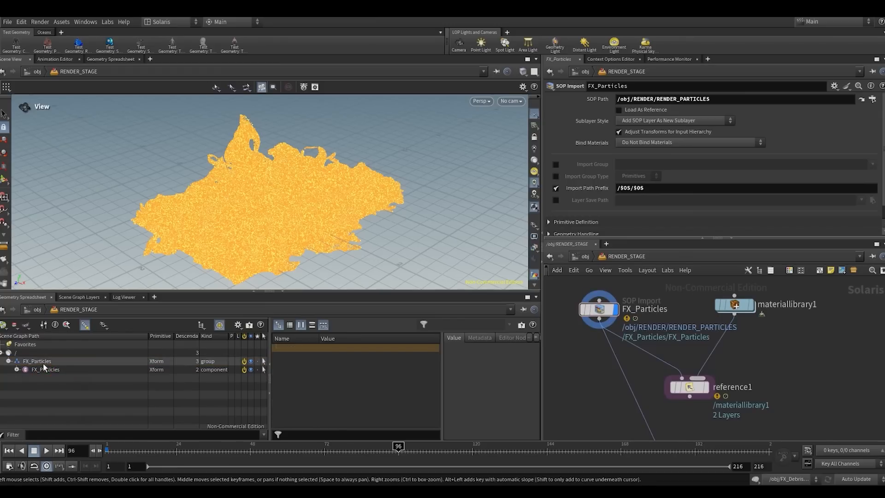
left_click(47, 369)
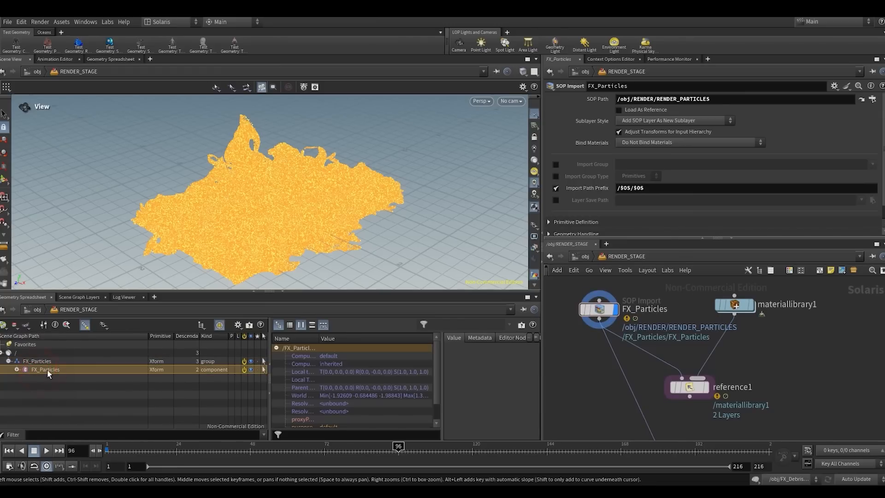
left_click(56, 384)
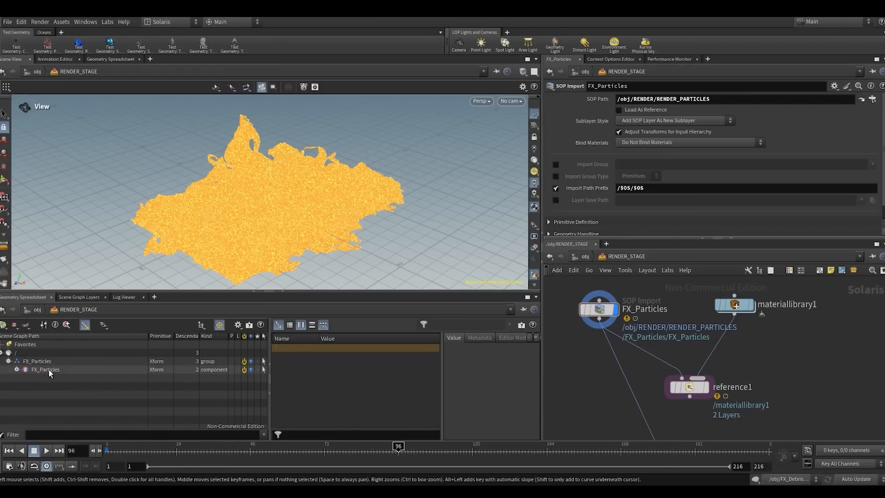
- Display the reference1 node and set its primitive path to /`opinput('.',0)`/materials
left_click(705, 379)
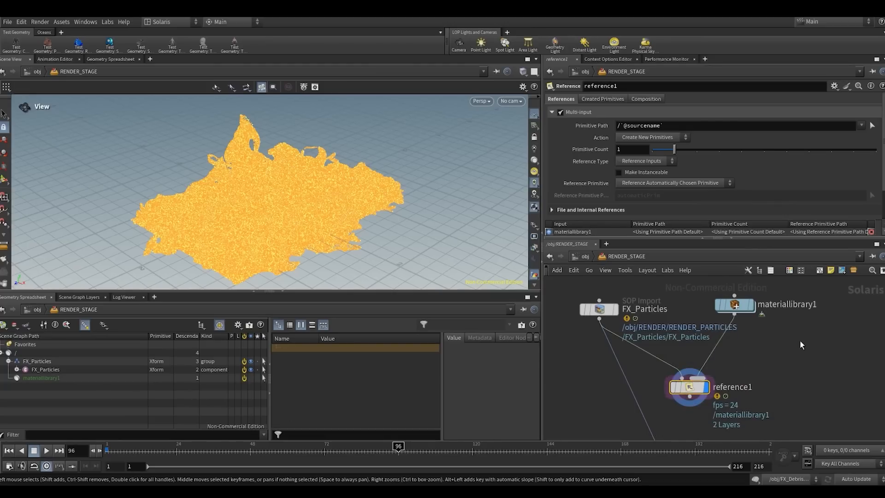
left_click_drag(744, 308, 754, 307)
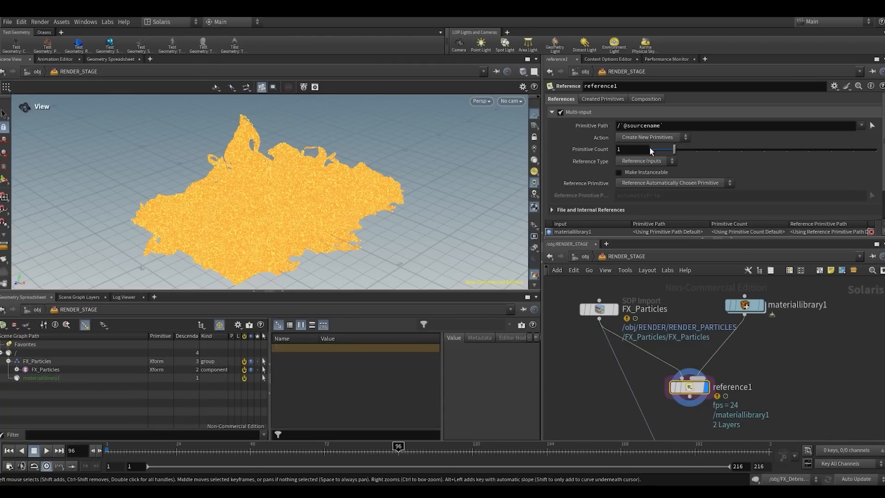
left_click_drag(660, 127, 623, 131)
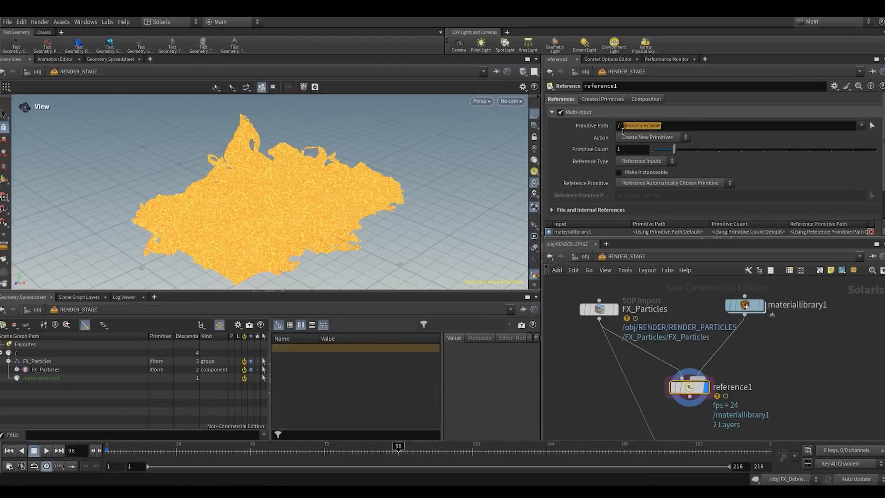
type("opinpou")
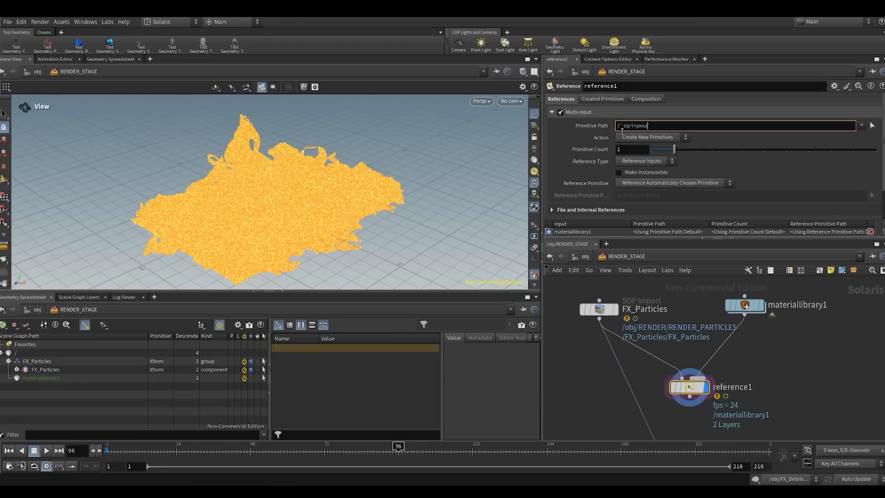
key("BackSpace")
key("BackSpace")
type("ut('.',")
type("0)`/materials")
key("Return")
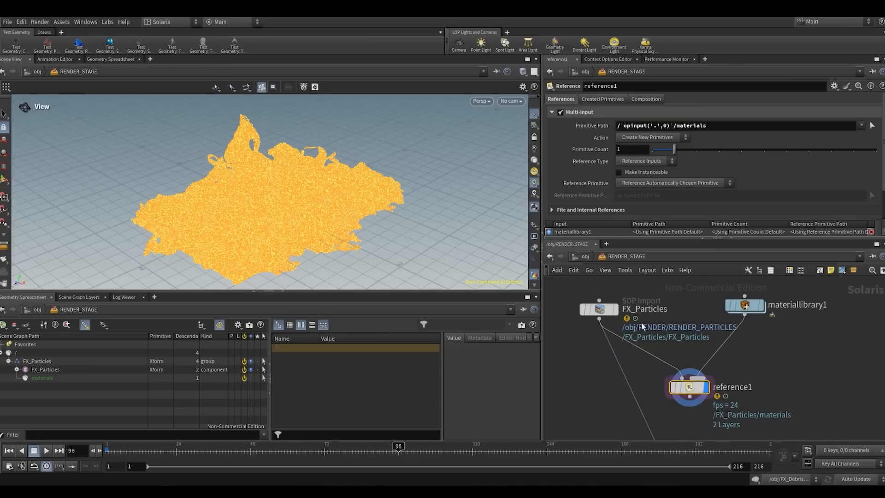
- Add a Karma Material Builder inside the materiallibrary1 node
middle_click_drag(727, 377, 697, 377)
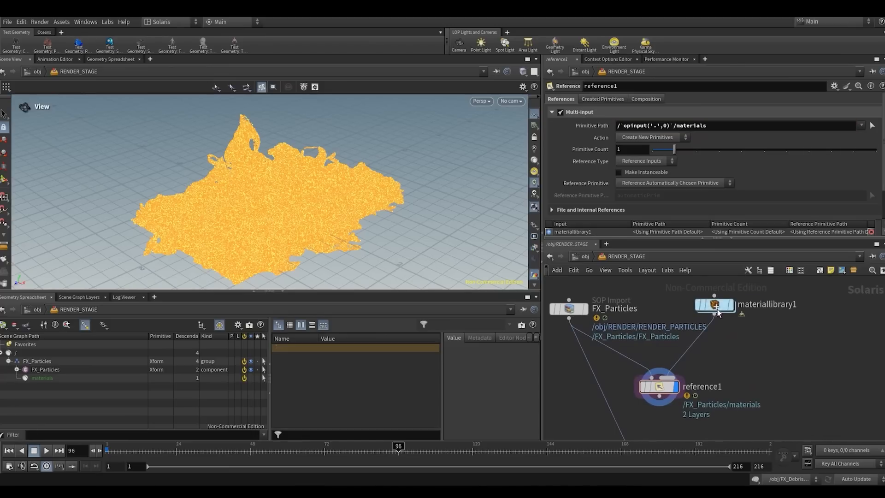
double_click(721, 304)
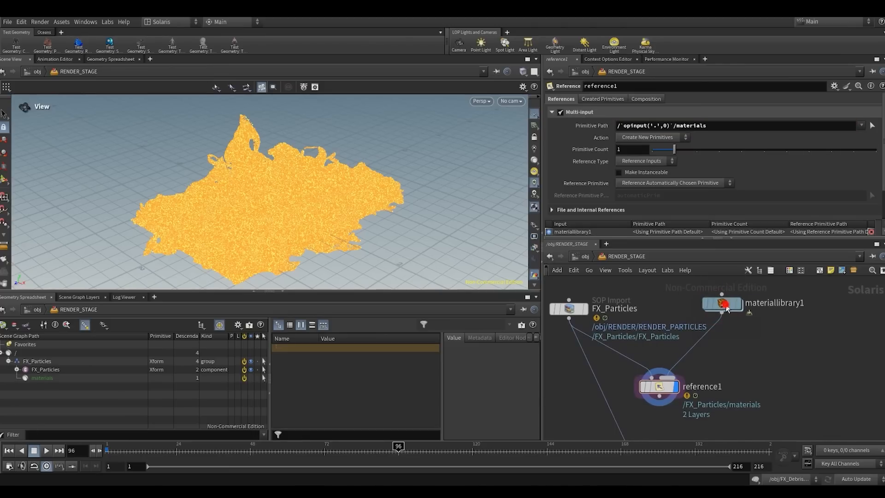
key("Tab")
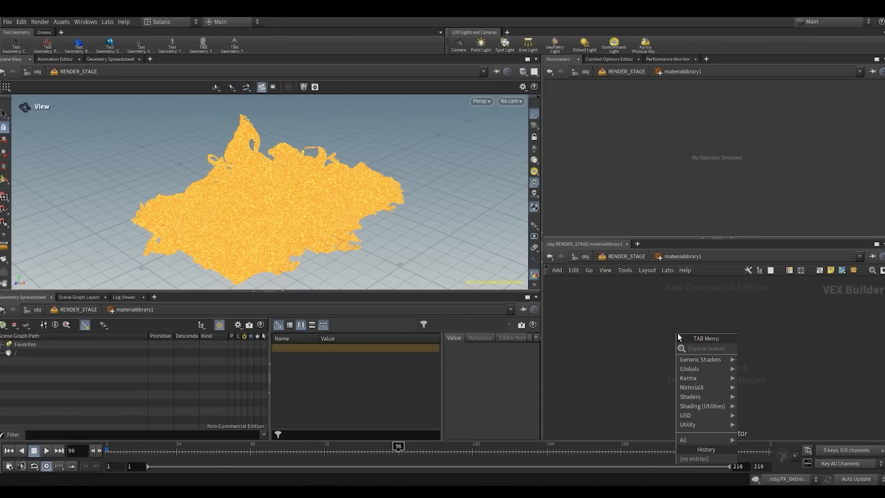
type("kam")
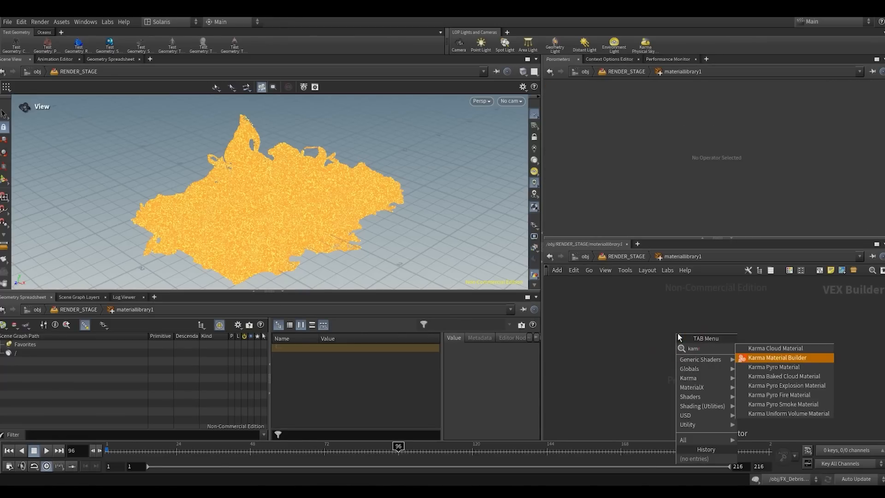
key("Return")
left_click(677, 333)
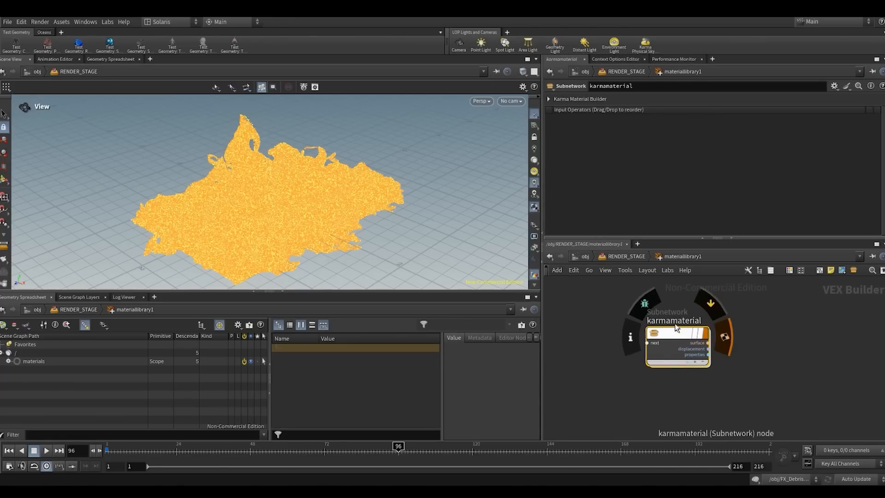
- Rename the Karma material subnetwork to FX_Particles_Mat and return to the RENDER_STAGE network
double_click(674, 323)
type("FX_")
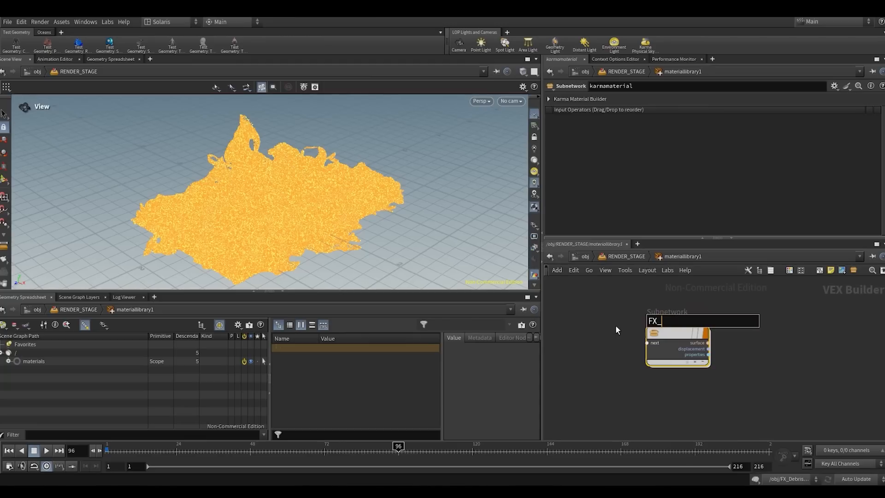
type("Particles_Mat")
key("Return")
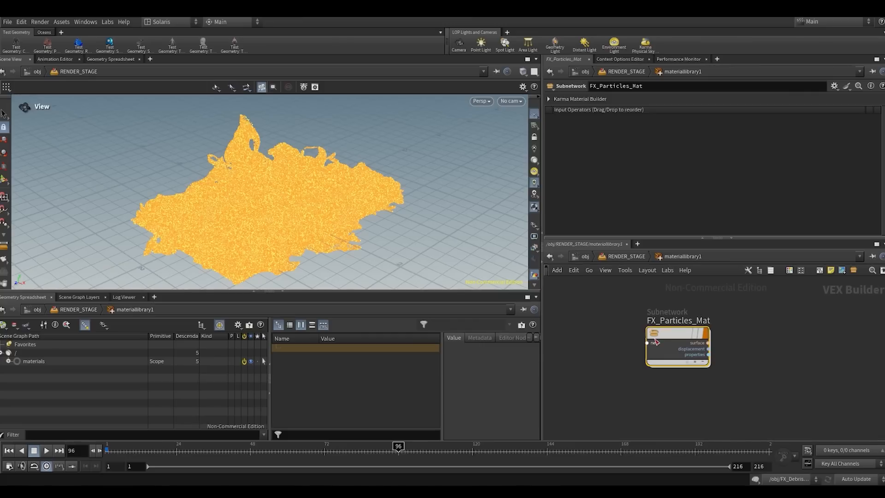
left_click(626, 256)
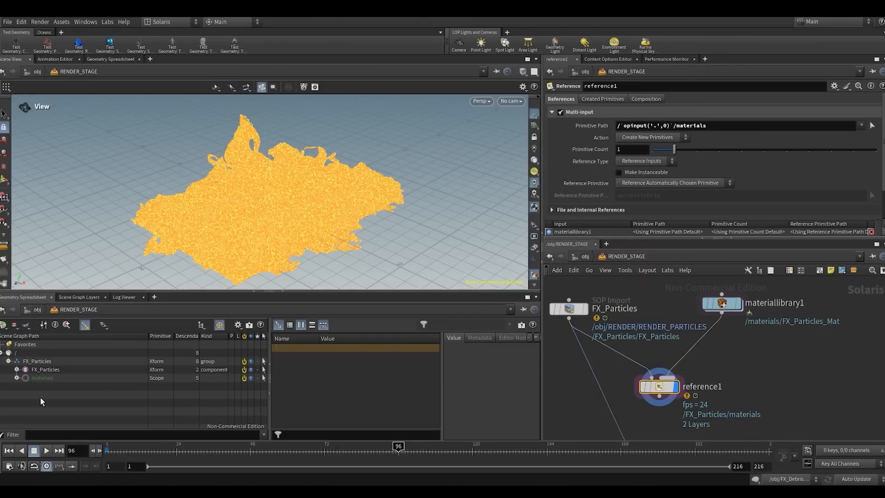
- Compare the FX_Particles and reference1 outputs, examining the particle primitive, materials scope and FX_Particles_Mat in the scene graph tree
middle_click_drag(556, 342, 604, 341)
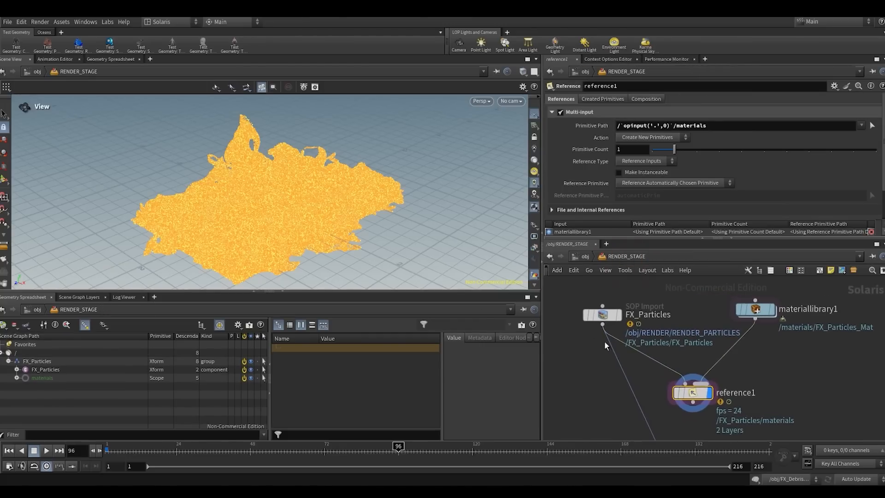
left_click(602, 314)
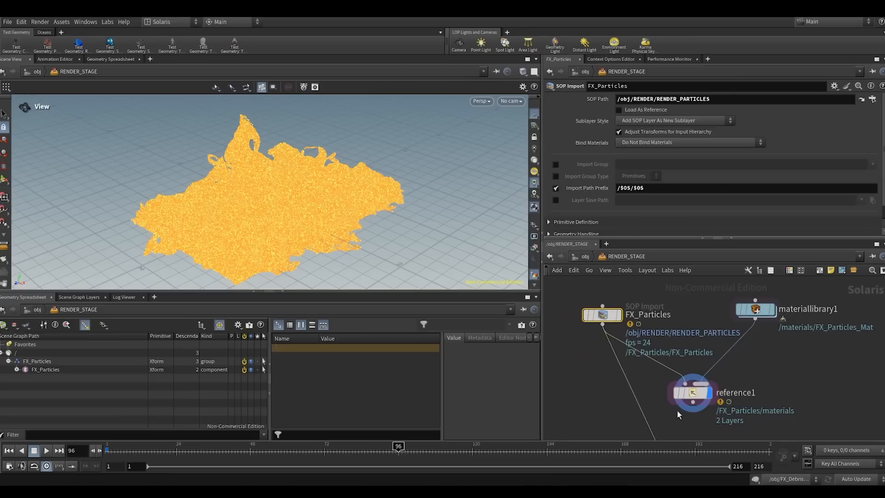
left_click(702, 390)
left_click(8, 361)
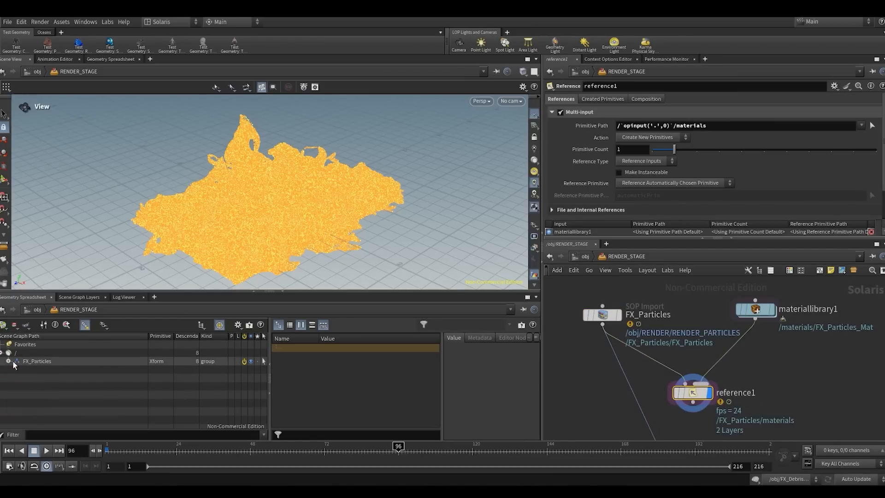
left_click(9, 361)
left_click(42, 370)
left_click(57, 392)
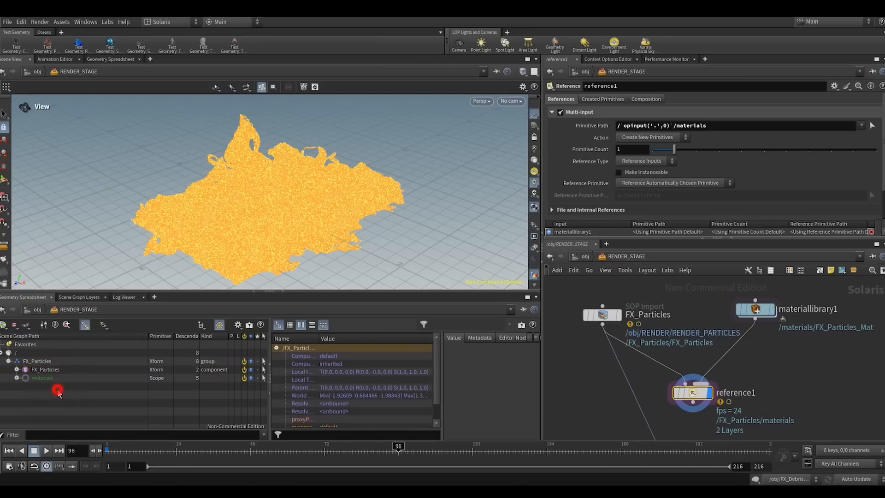
left_click(39, 370)
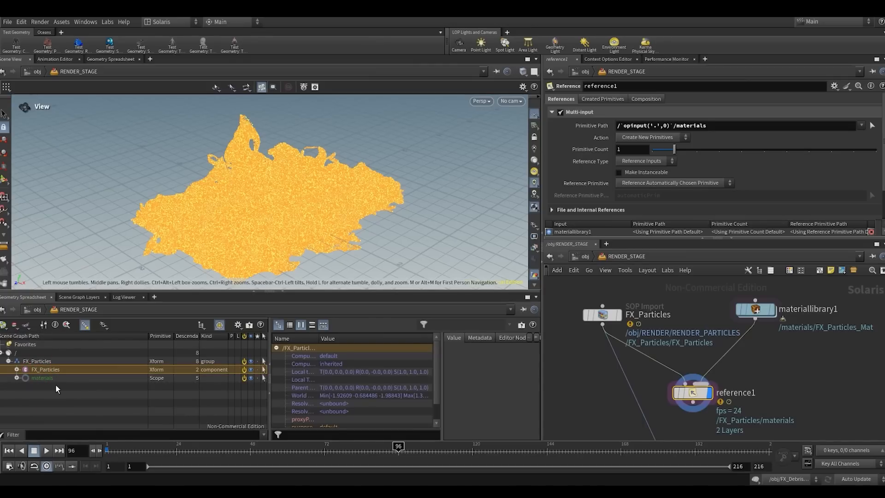
left_click(42, 379)
left_click(16, 378)
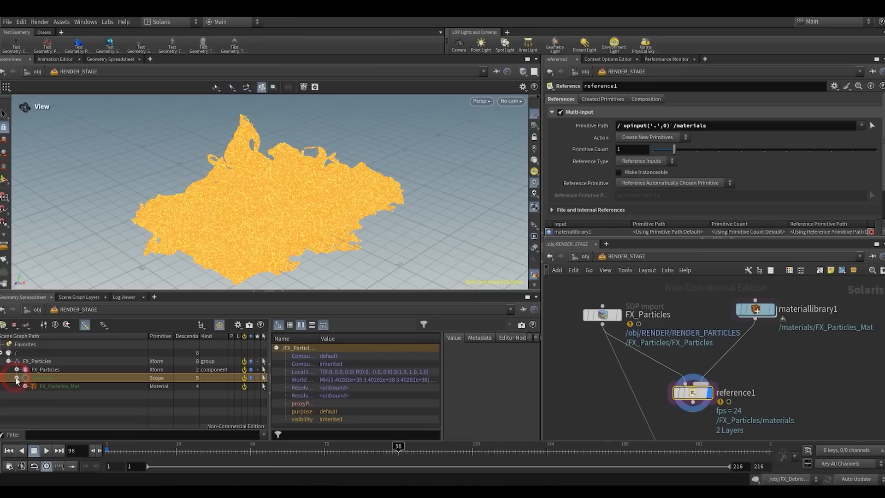
left_click(46, 387)
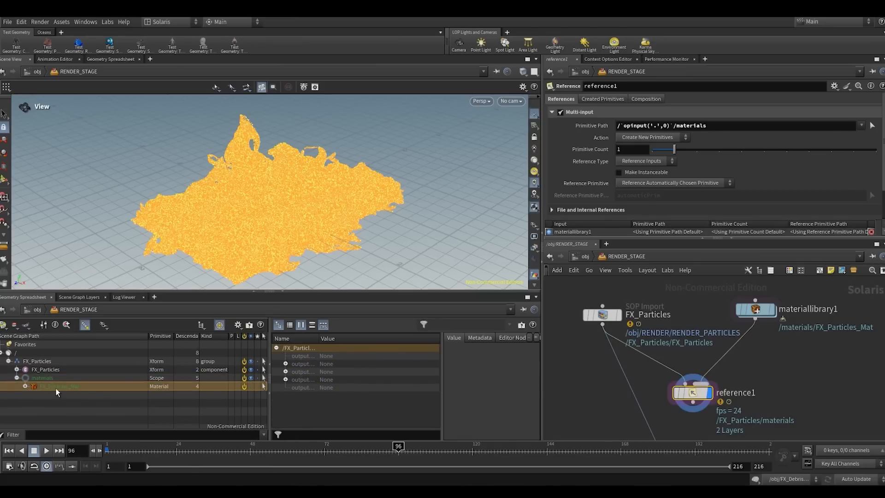
left_click(59, 400)
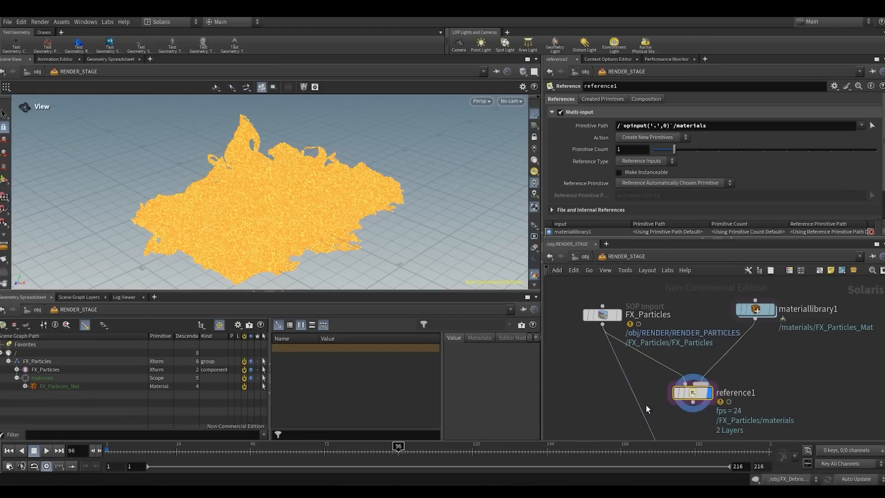
scroll(735, 346, "down", 3)
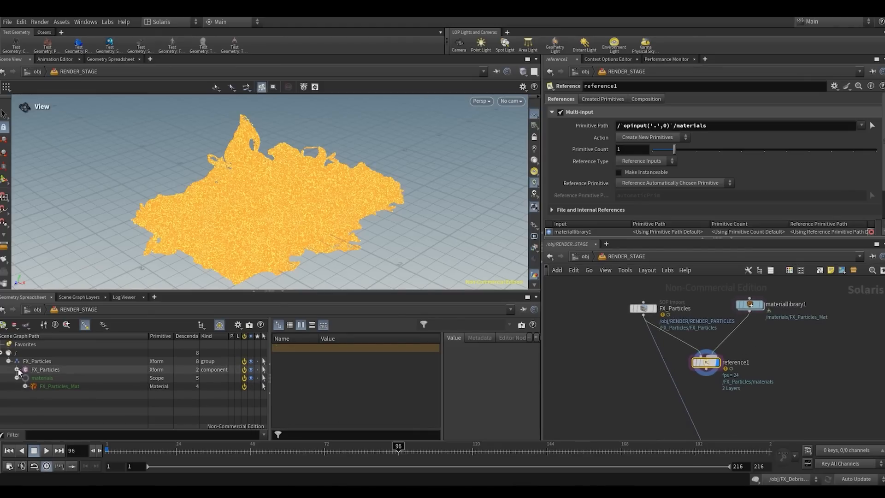
left_click(792, 390)
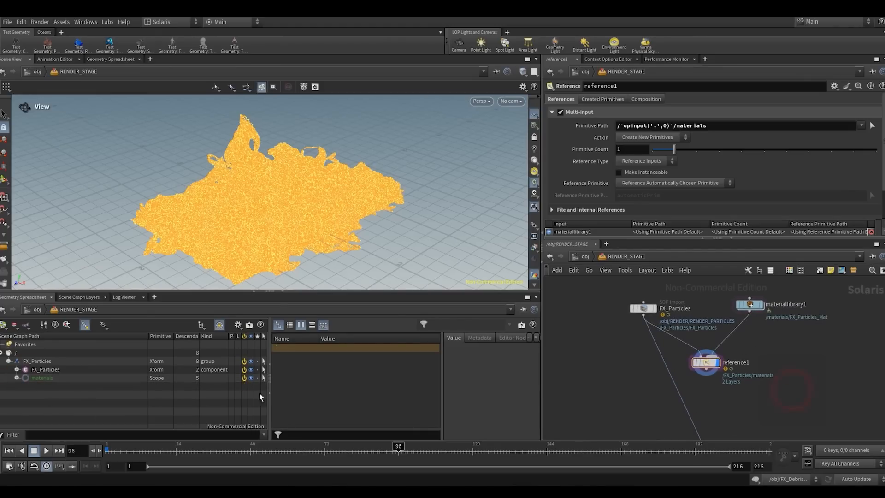
- Rearrange the network so that FX_Particles and materiallibrary1 sit closer together above reference1
middle_click_drag(761, 350, 723, 348)
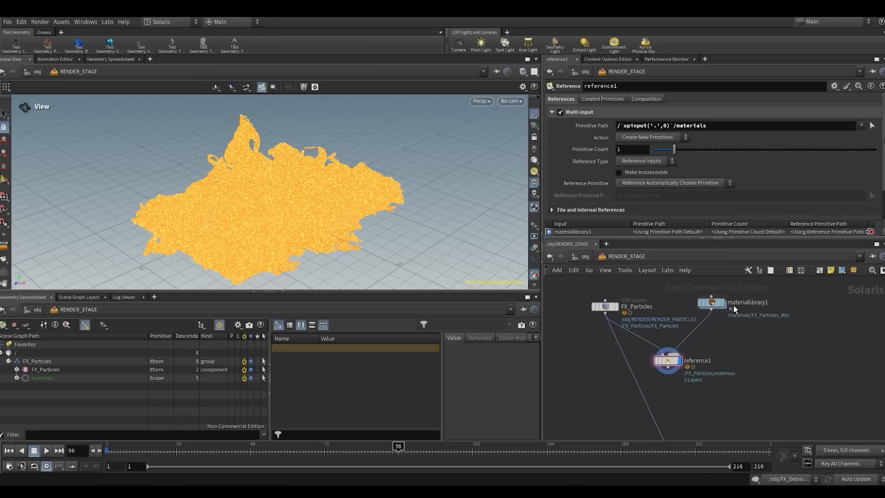
left_click_drag(712, 304, 716, 329)
left_click_drag(617, 305, 644, 305)
middle_click_drag(747, 359, 756, 348)
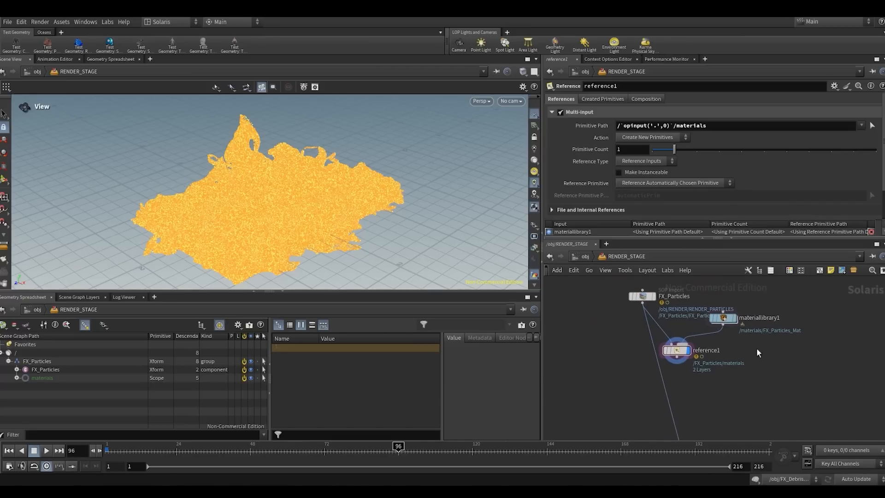
middle_click_drag(690, 389, 633, 421)
scroll(777, 358, "down", 3)
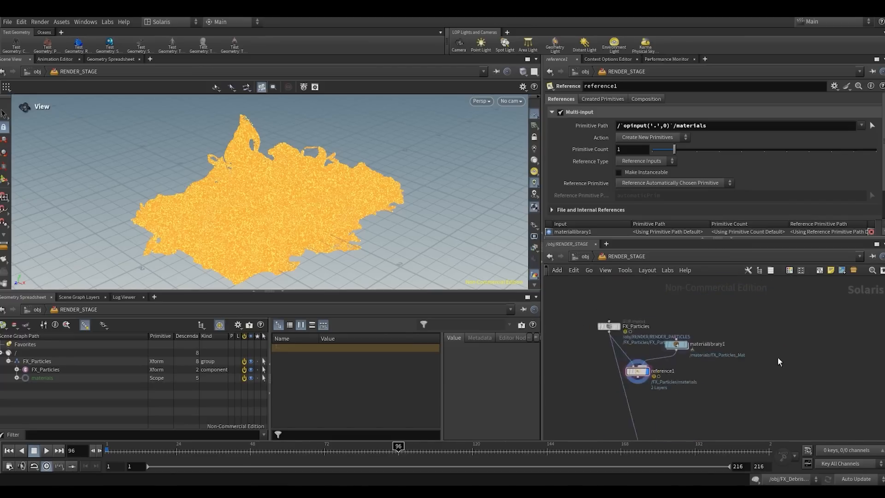
- Add the KHZ_Lop_Import recipe beside the FX_Particles branch of the RENDER_STAGE network
middle_click_drag(778, 357, 709, 400)
key("Tab")
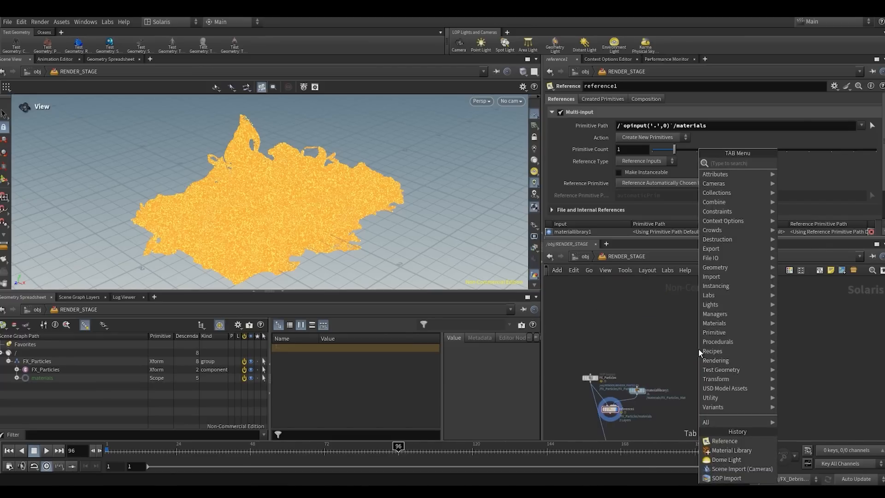
type("khz")
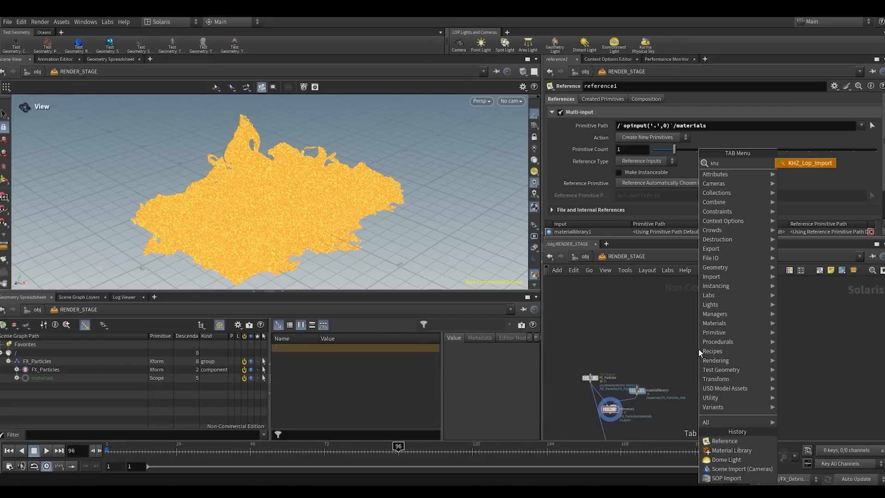
key("Return")
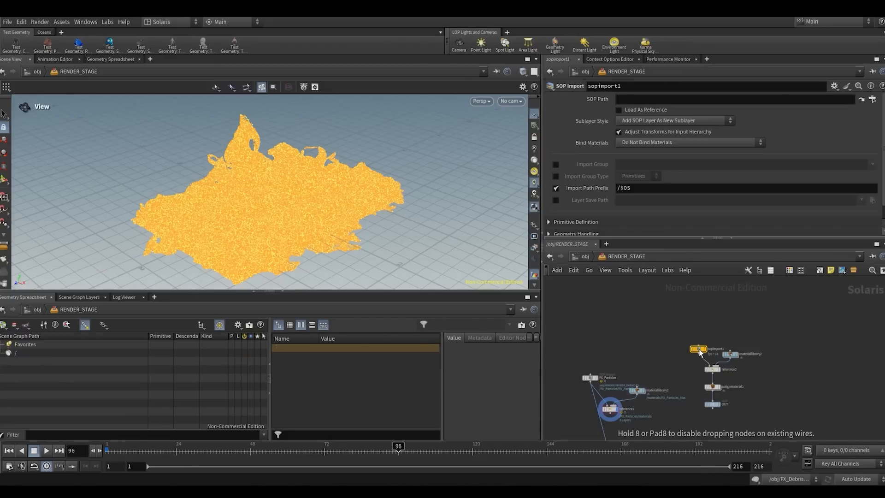
left_click(698, 349)
- Display the recipe's OUT node and examine its scene graph tree and the sopimport1 settings
scroll(748, 389, "up", 3)
left_click(758, 380)
left_click(672, 410)
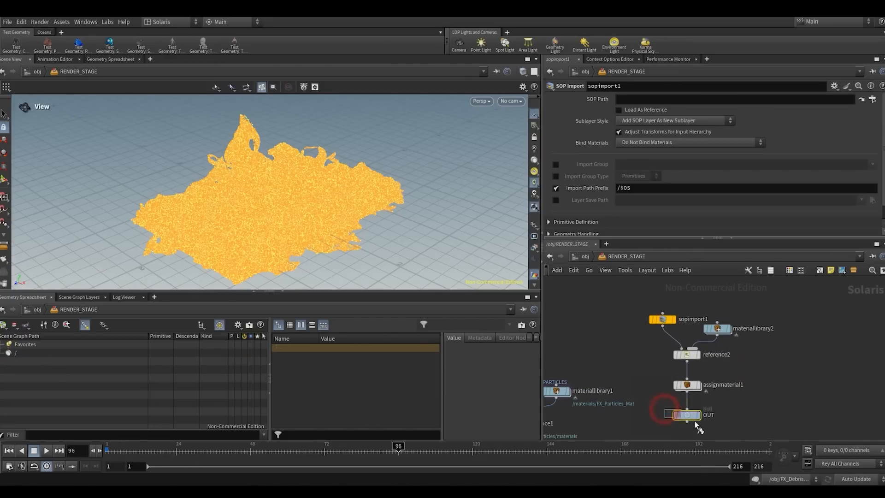
left_click(9, 361)
left_click(8, 361)
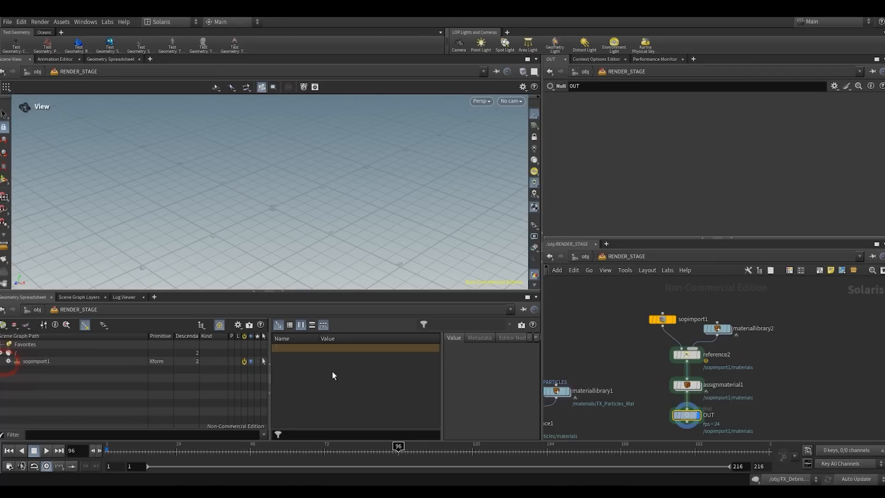
left_click(663, 317)
scroll(732, 374, "down", 4)
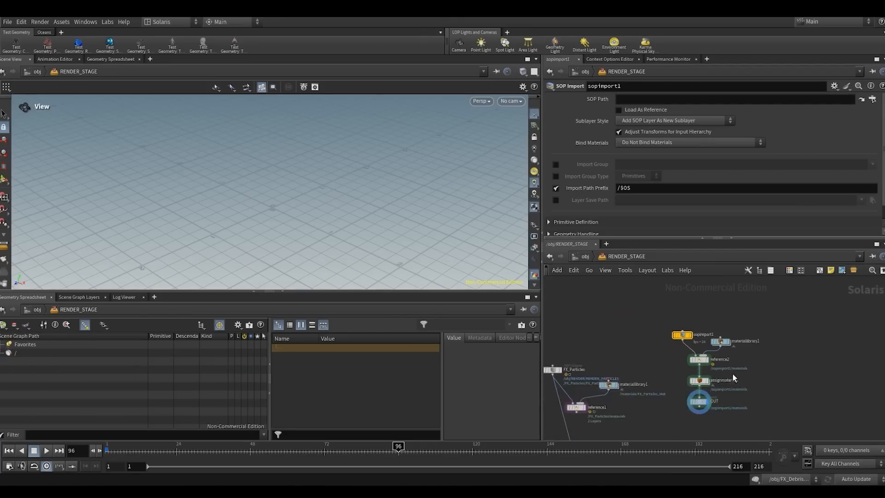
- Delete all nodes of the added KHZ_Lop_Import recipe
middle_click_drag(732, 374, 794, 344)
left_click_drag(742, 381, 807, 293)
key("Delete")
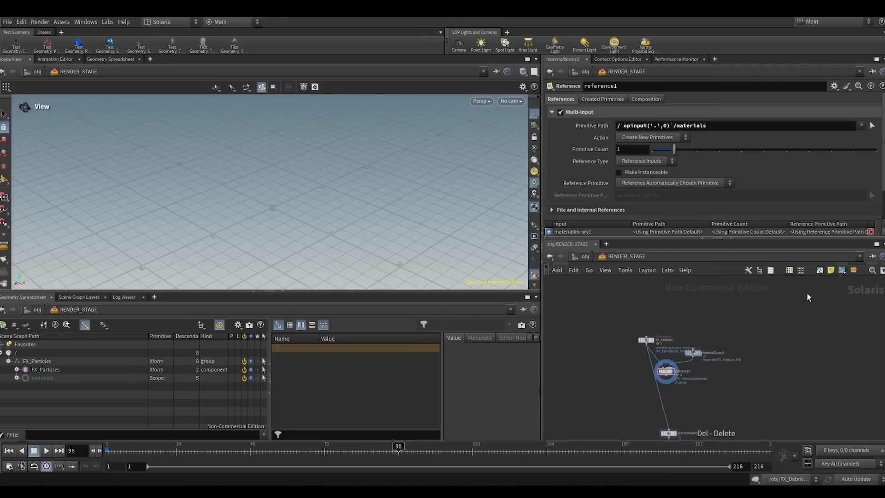
- Add an Assign Material node directly below reference1
scroll(687, 390, "up", 4)
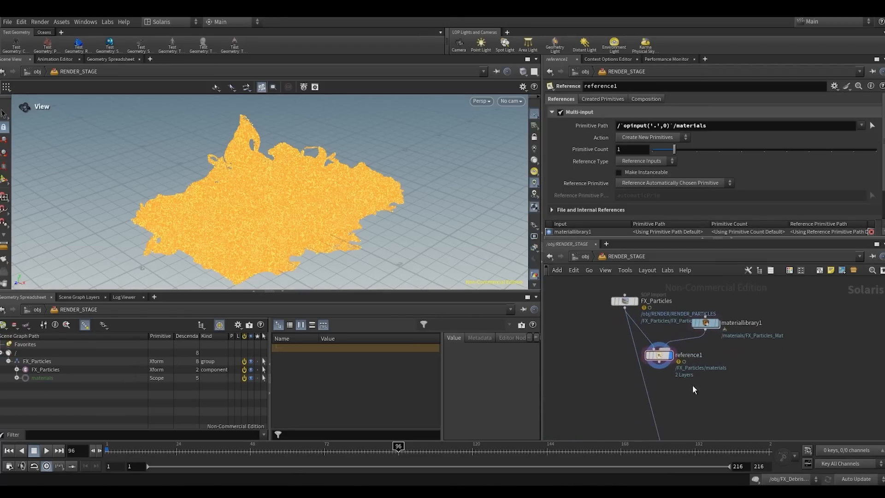
middle_click_drag(692, 385, 702, 362)
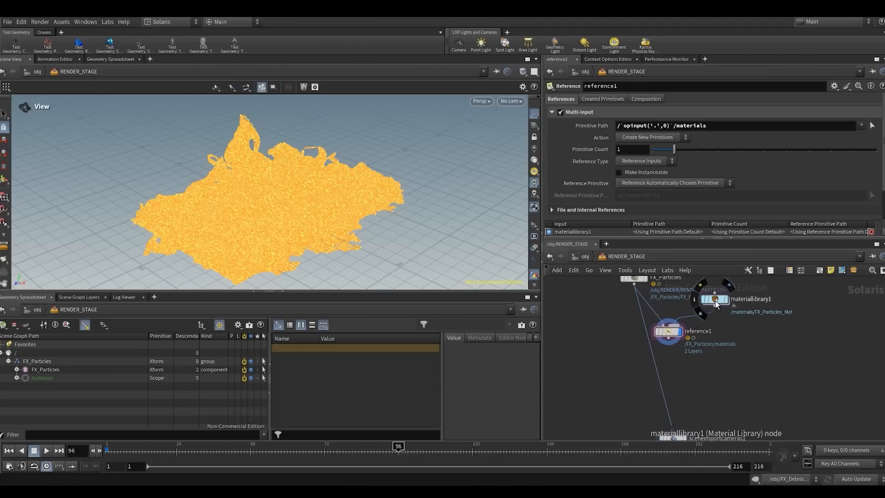
key("Tab")
type("ass")
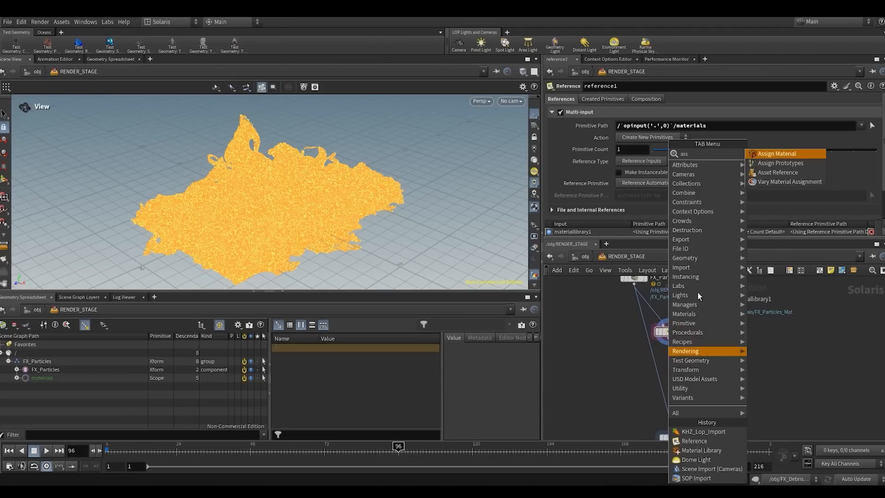
left_click(778, 155)
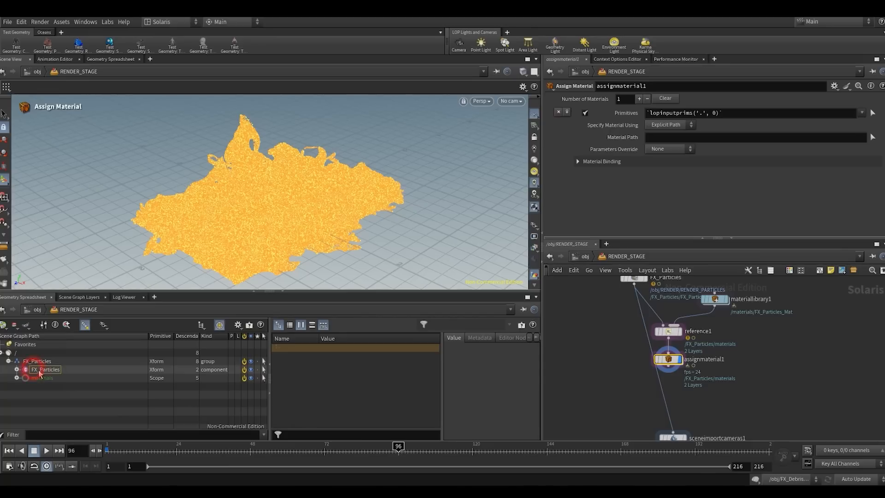
- Assign /FX_Particles/materials/FX_Particles_Mat to the primitive /FX_Particles/FX_Particles and wire assignmaterial1 into sceneimportcameras1
left_click_drag(660, 114, 651, 115)
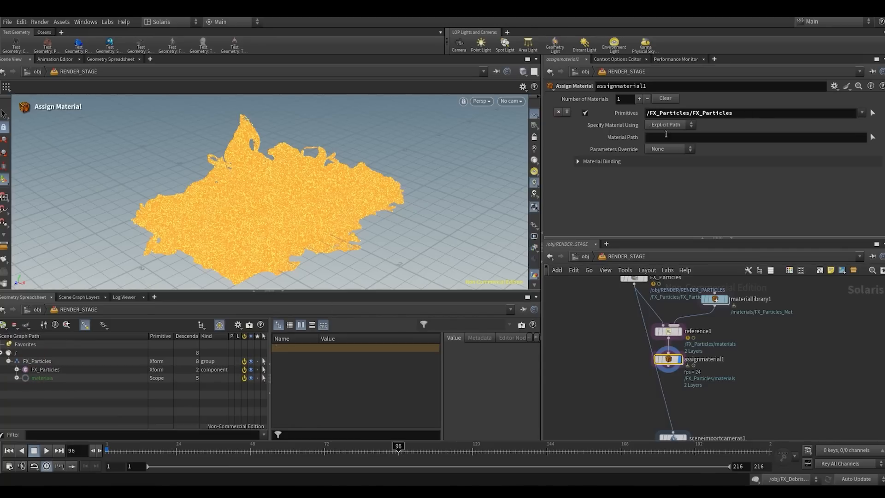
left_click(16, 379)
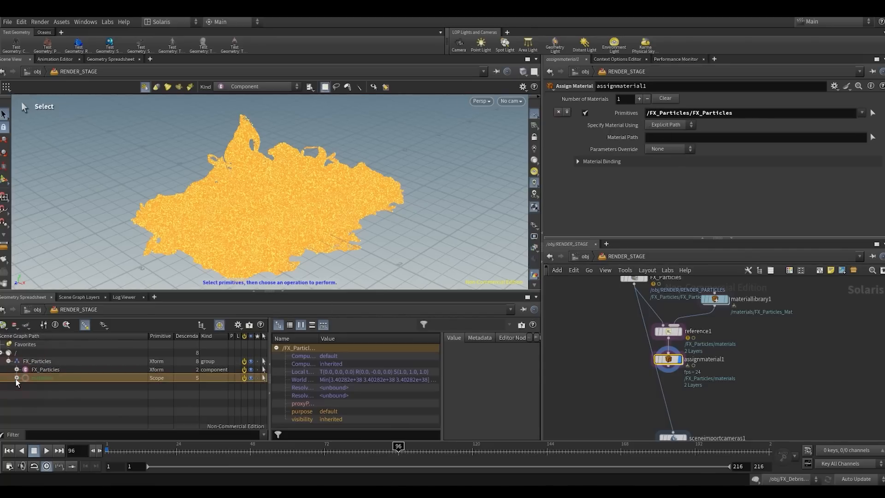
left_click_drag(33, 386, 178, 413)
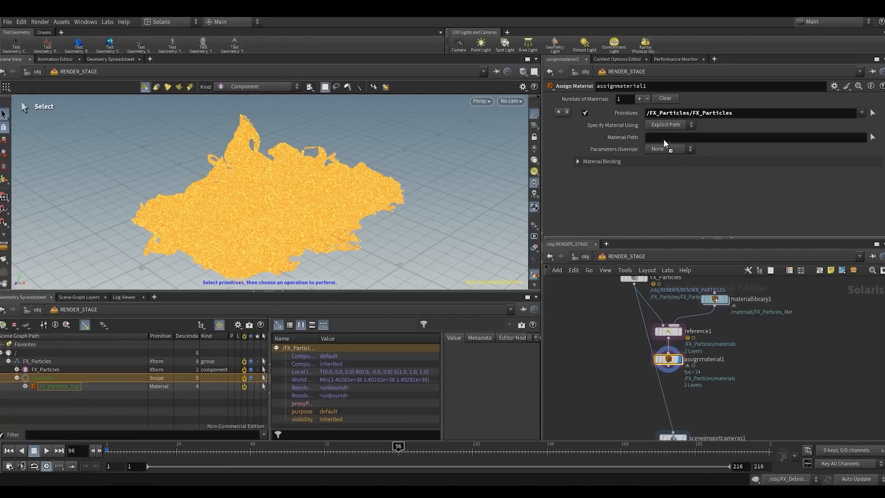
left_click_drag(664, 140, 644, 141)
left_click(667, 366)
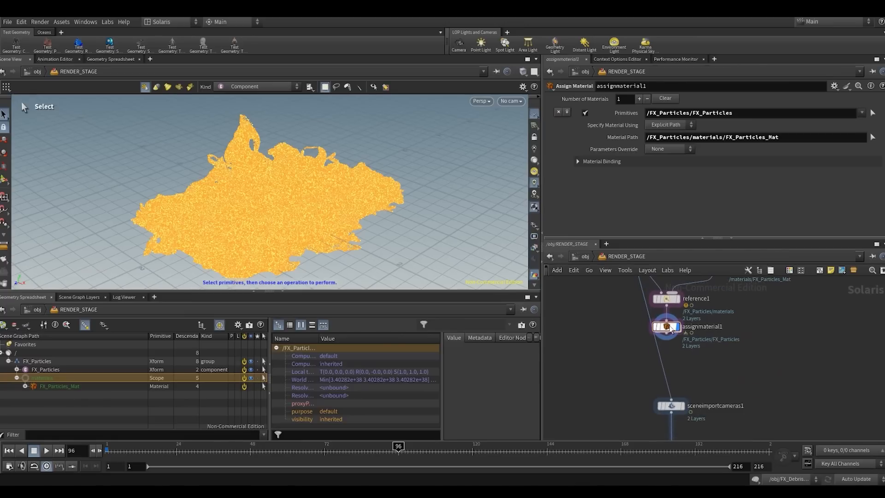
left_click(669, 399)
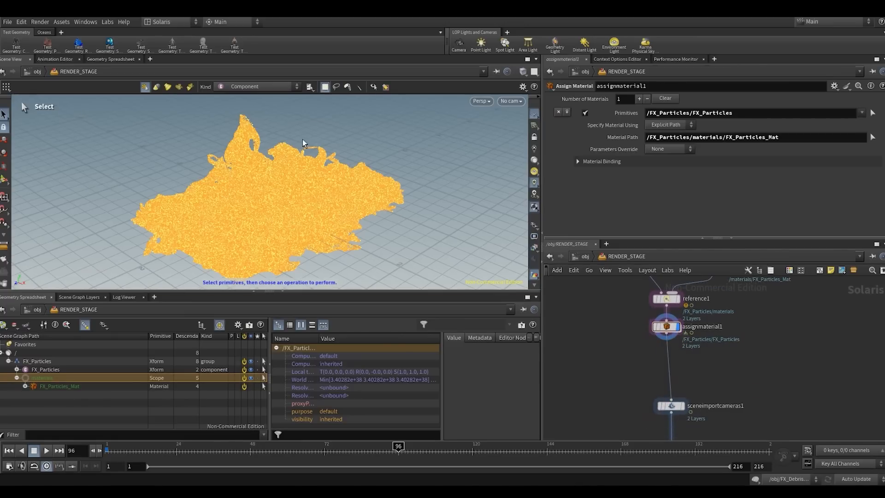
- Switch the viewport renderer to Karma XPU
key("Escape")
left_click(479, 102)
left_click(497, 154)
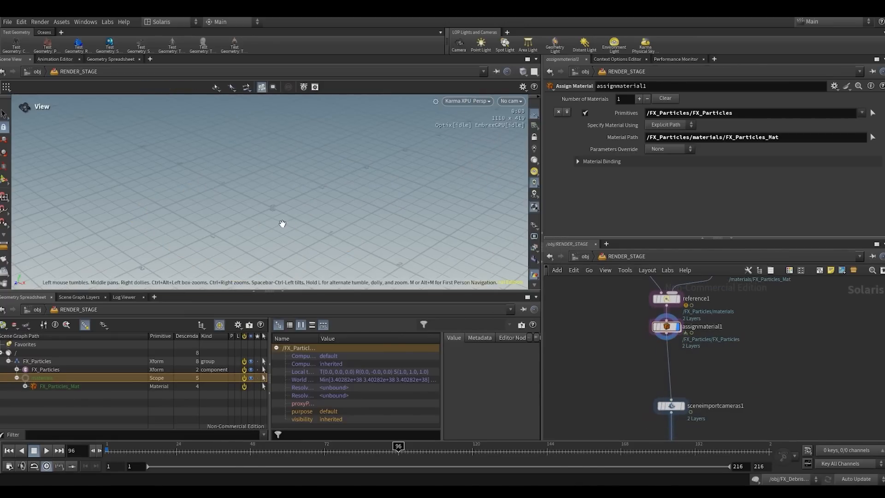
- Set the viewport's background color scheme to Dark Grey and close the display options
key("d")
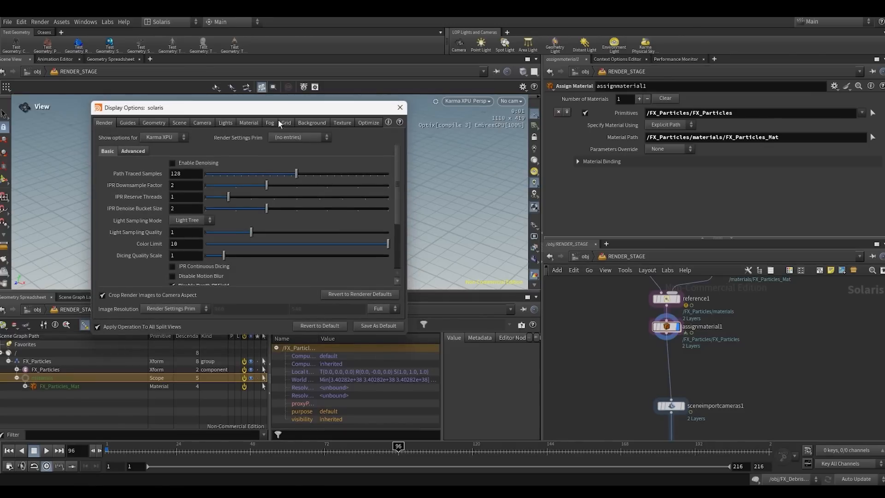
left_click(311, 122)
left_click(179, 137)
left_click(168, 172)
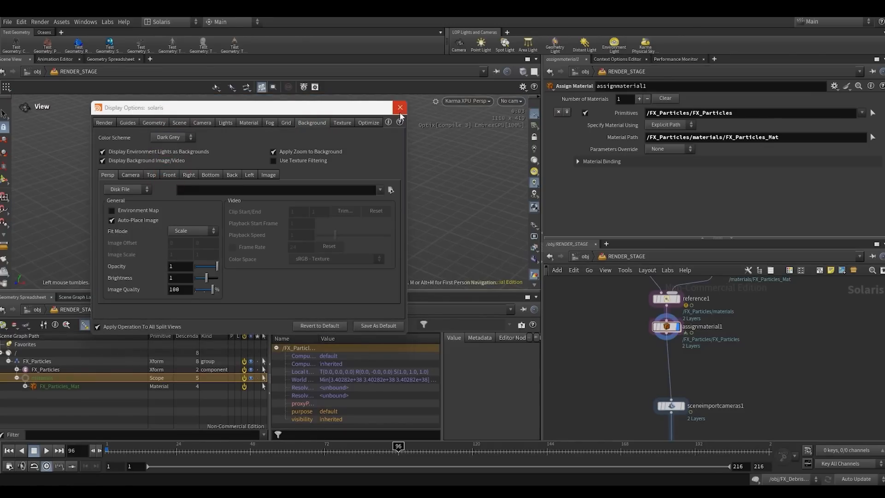
left_click(400, 107)
- Inside FX_Particles_Mat in materiallibrary1, set the base color of mtlxstandard_surface to red (1, 0, 0)
scroll(726, 348, "down", 3)
middle_click_drag(736, 342, 721, 386)
scroll(719, 374, "up", 3)
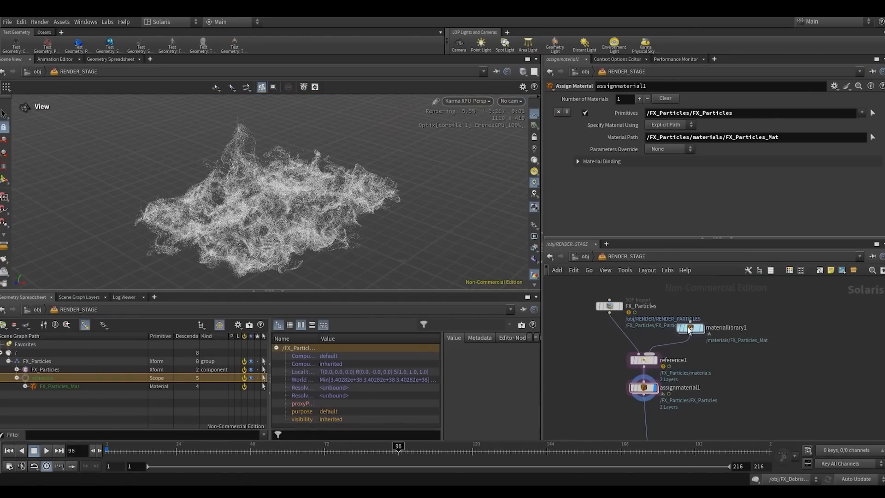
double_click(690, 328)
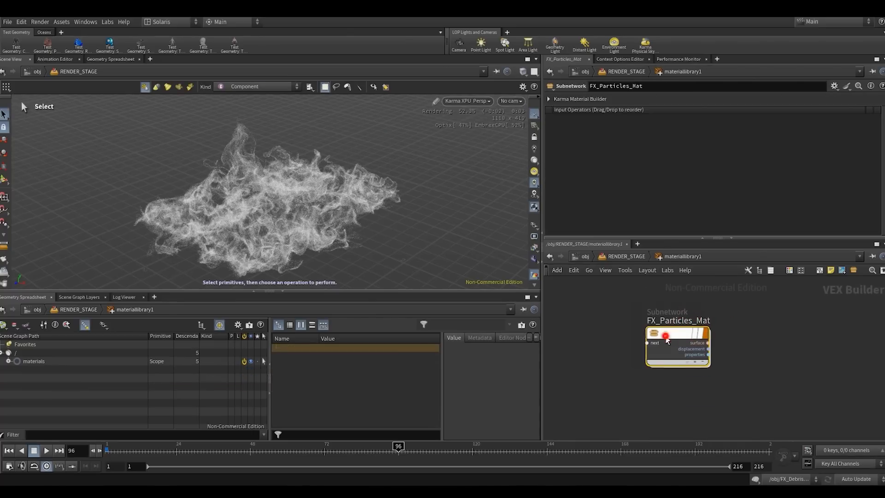
double_click(730, 341)
left_click(642, 136)
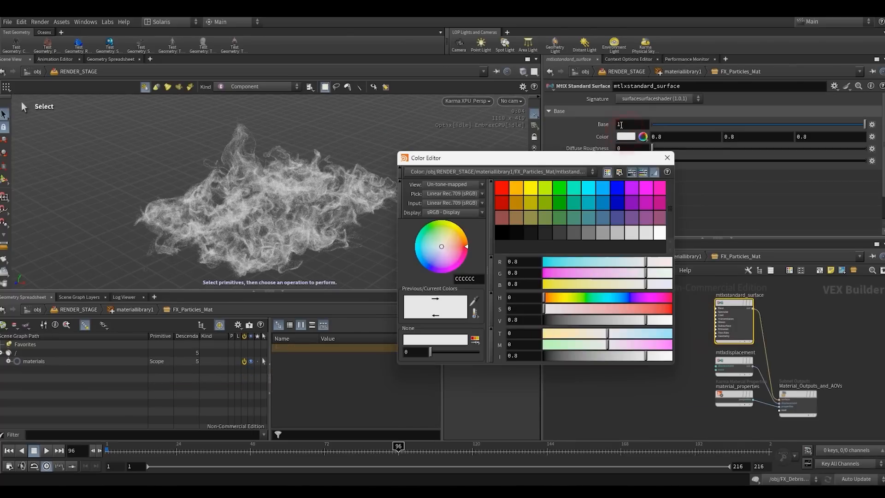
left_click(506, 186)
left_click(667, 158)
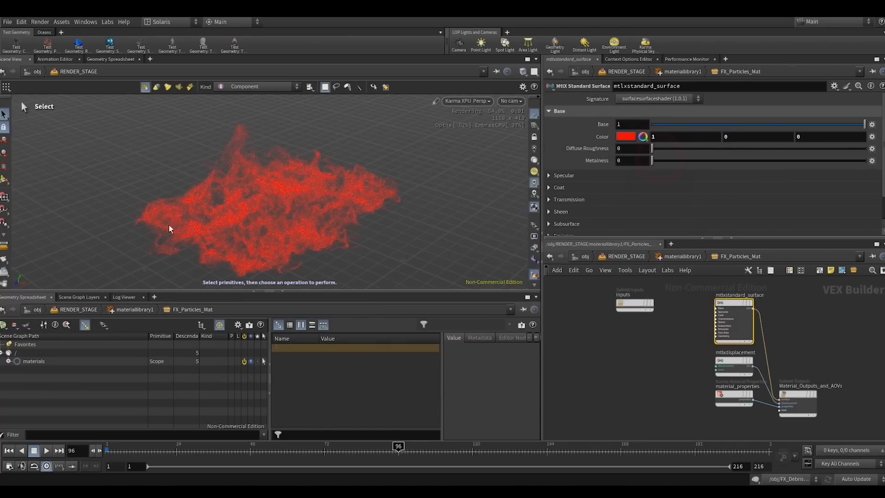
- Collapse the scene graph pane to enlarge the viewport and inspect the red particles from different angles
right_click_drag(252, 227, 297, 196, "alt")
middle_click_drag(296, 196, 234, 228, "alt")
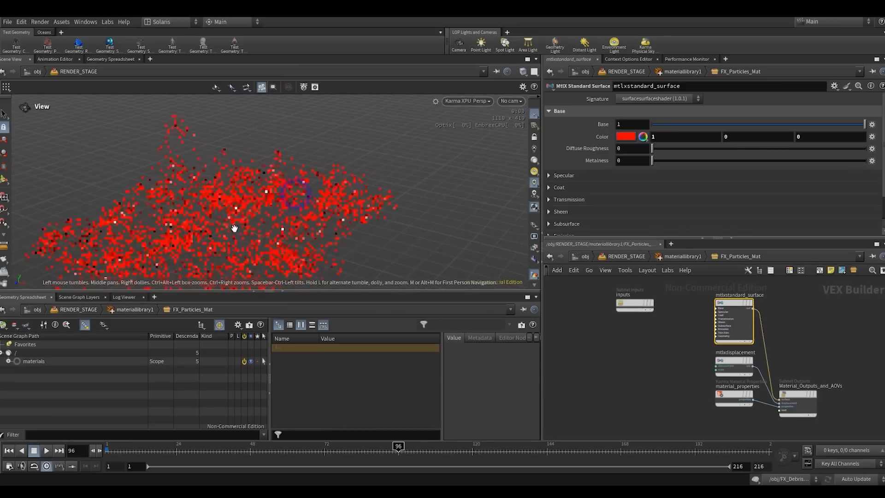
left_click_drag(294, 292, 297, 322)
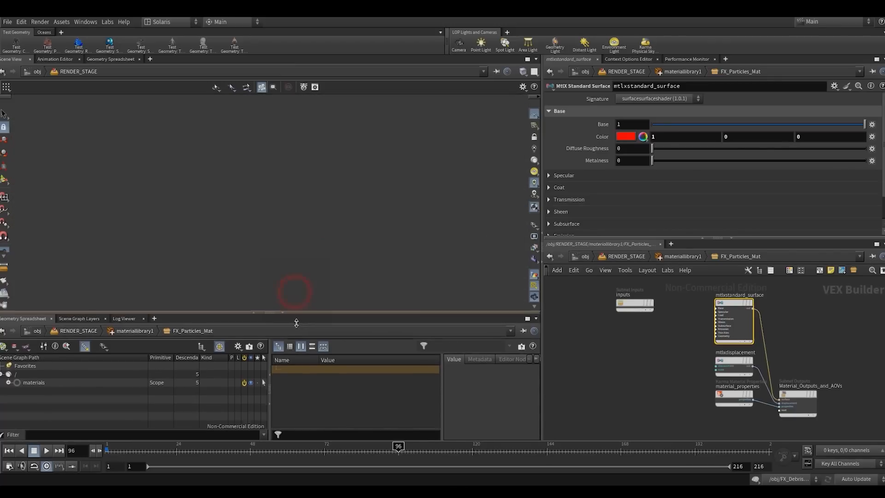
left_click(286, 321)
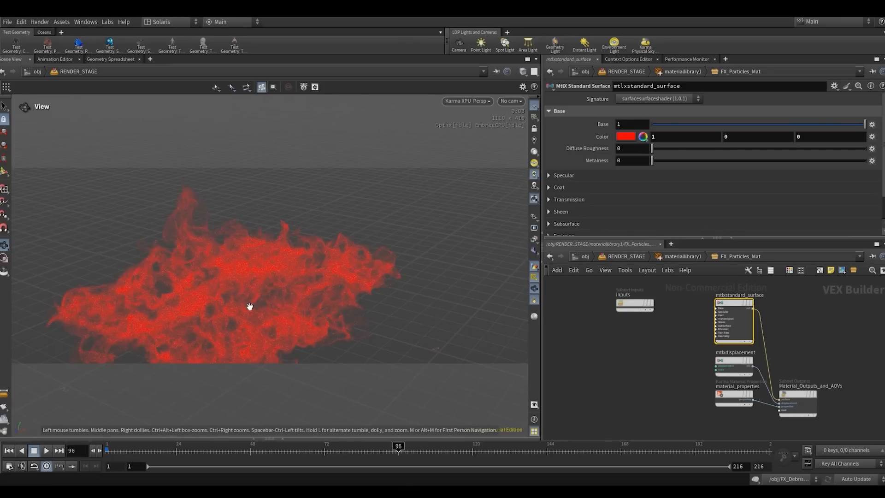
left_click_drag(273, 313, 308, 281)
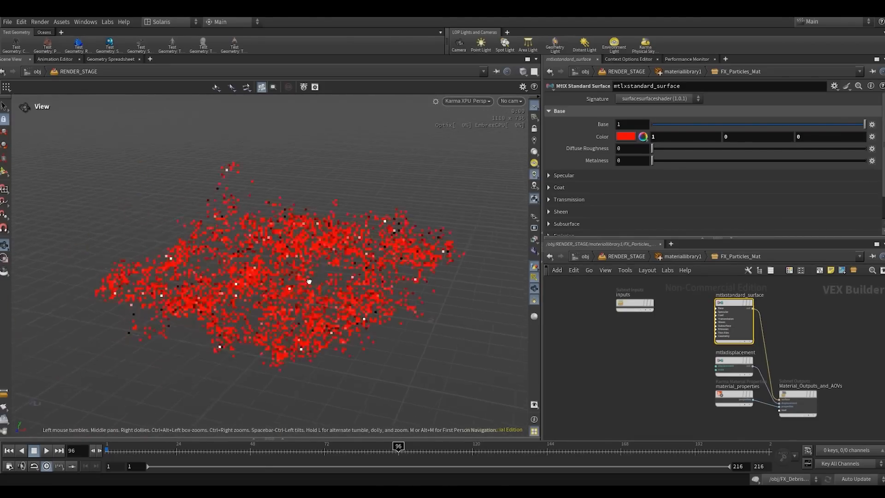
middle_click_drag(308, 280, 265, 256)
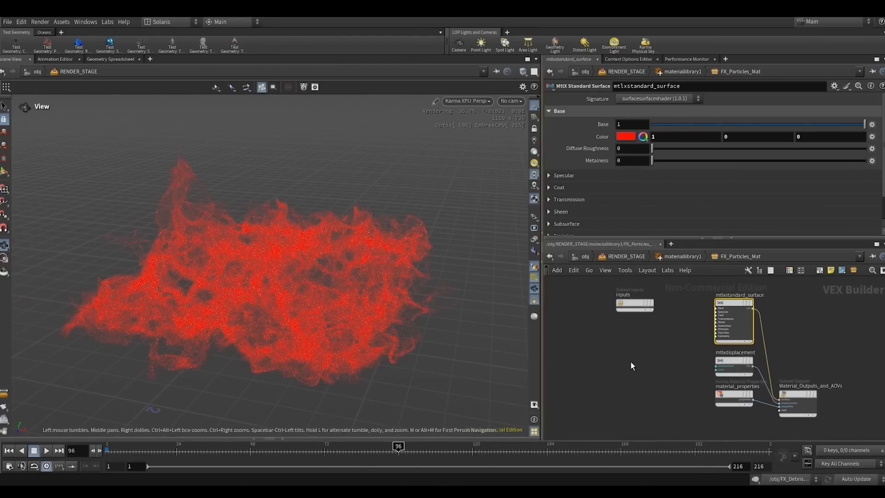
- Spread out the FX_Particles_Mat network, leaving room between the inputs node and the shader nodes
left_click(668, 376)
scroll(679, 350, "down", 2)
middle_click_drag(682, 352, 736, 378)
left_click_drag(683, 333, 616, 310)
middle_click_drag(692, 324, 676, 328)
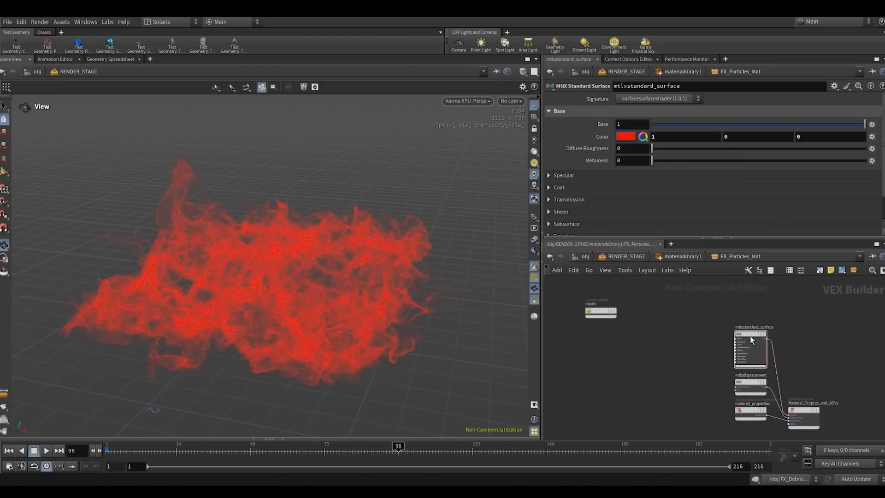
- Add a MtlX Geometry Property Value node below the inputs node
key("Tab")
type("geva")
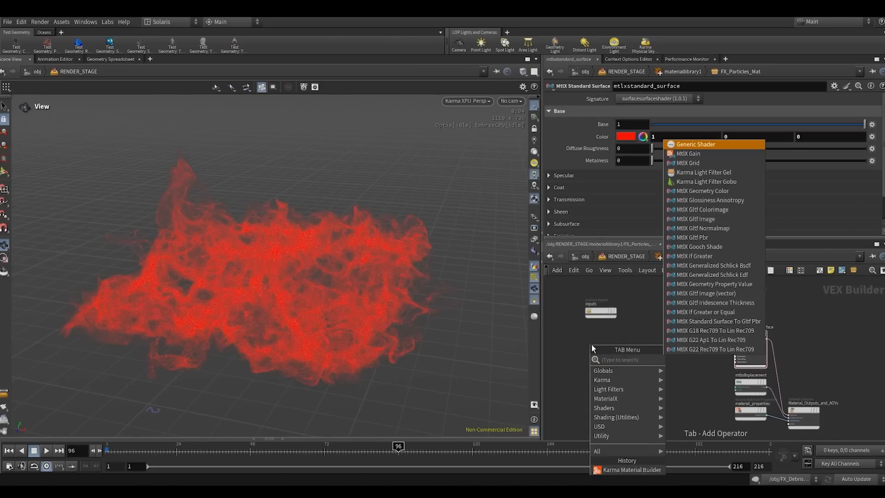
key("Return")
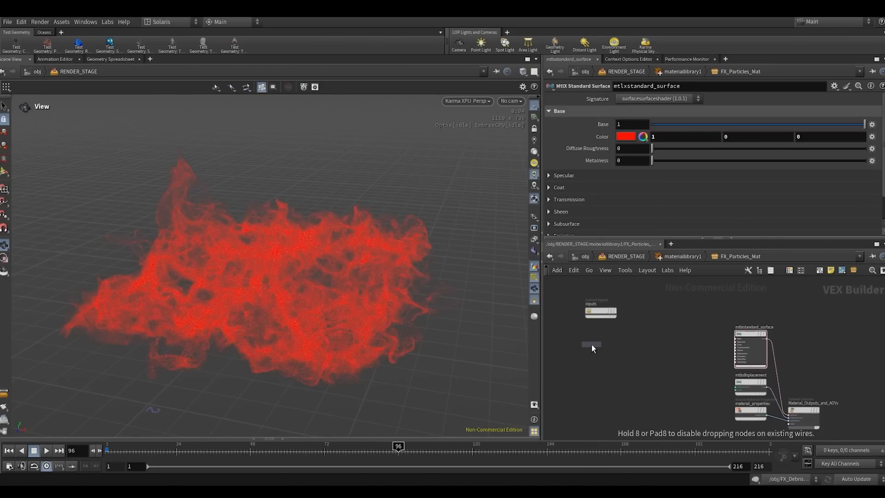
left_click(591, 344)
left_click(606, 388)
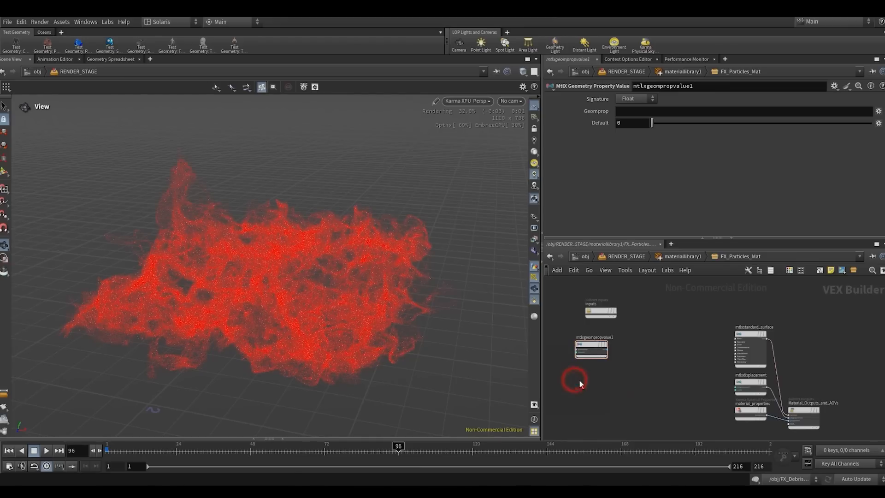
- Add a MtlX Geometry Color node below mtlxgeompropvalue1
key("Tab")
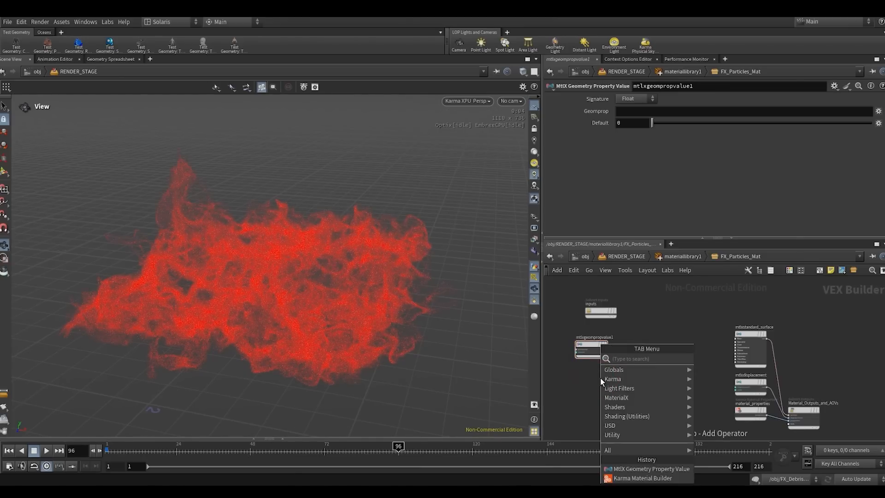
type("geco")
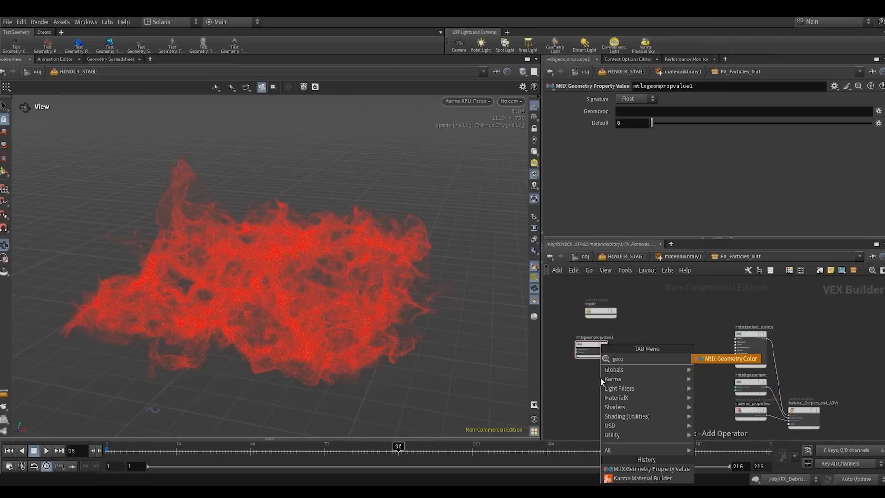
key("Return")
left_click(600, 378)
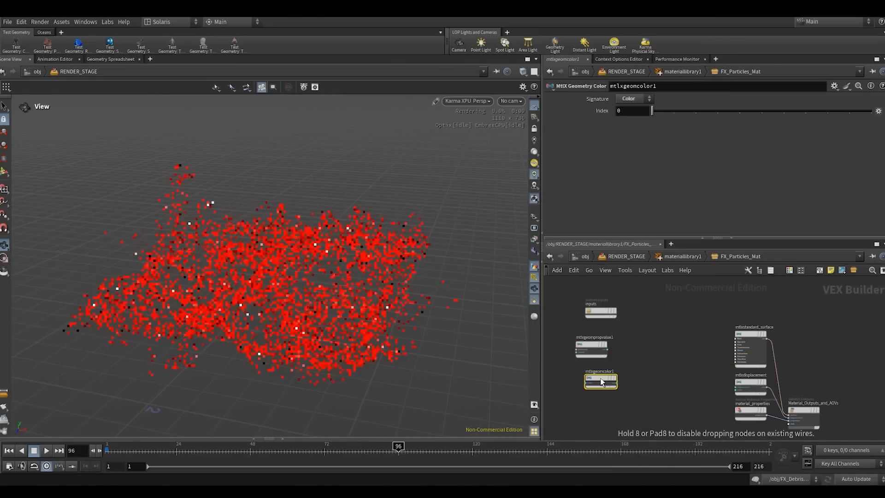
- Delete the mtlxgeompropvalue1 node and move mtlxgeomcolor1 up closer to the inputs node
left_click(587, 343)
key("Delete")
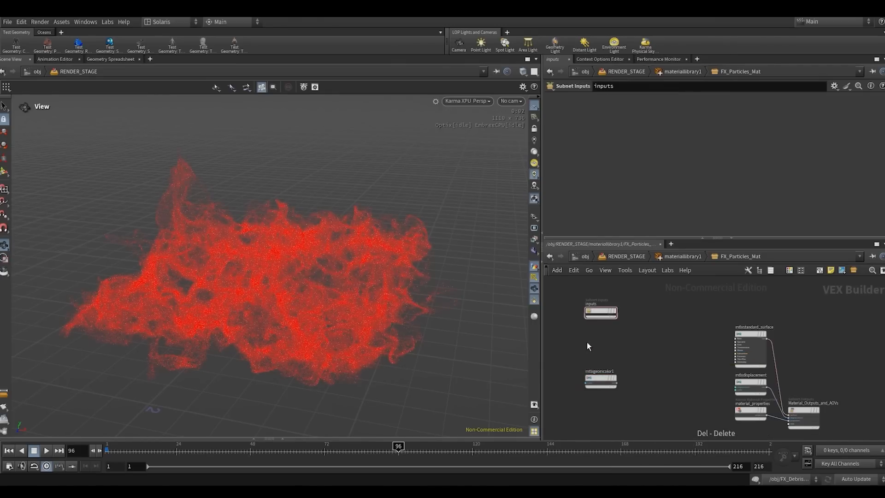
mouse_move(595, 380)
left_click_drag(596, 380, 597, 362)
- Connect the mtlxgeomcolor1 output to the Base Color input of mtlxstandard_surface
scroll(611, 364, "up", 1)
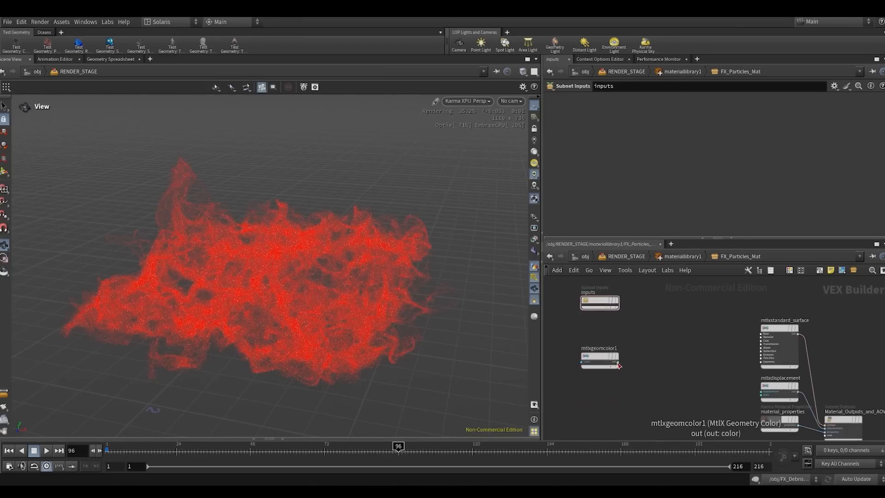
left_click(617, 363)
scroll(733, 339, "up", 1)
scroll(797, 328, "up", 2)
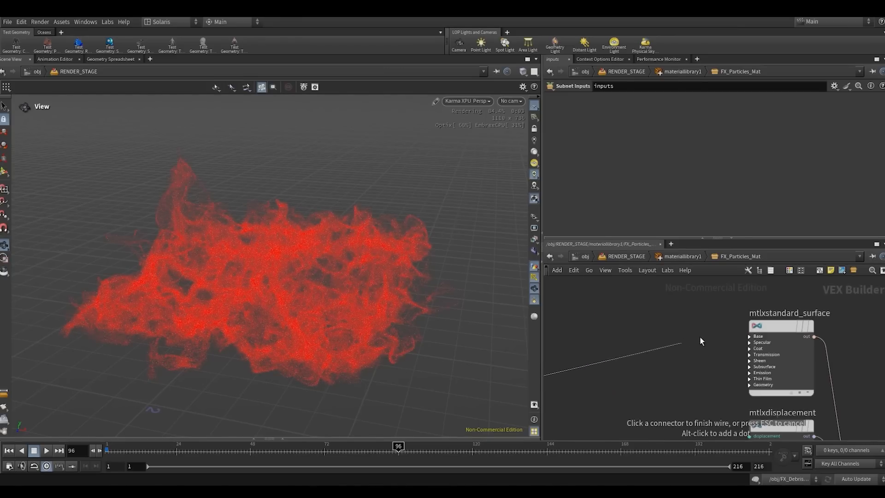
left_click(743, 336)
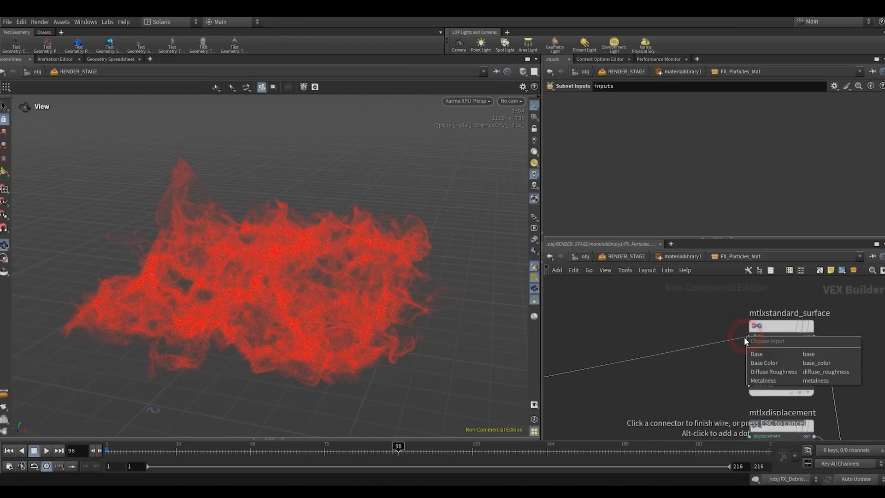
left_click(767, 363)
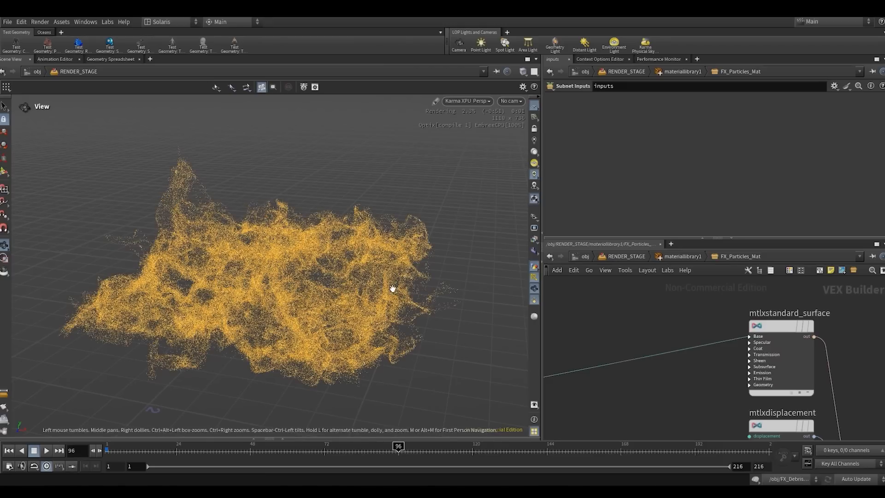
left_click_drag(680, 310, 816, 353)
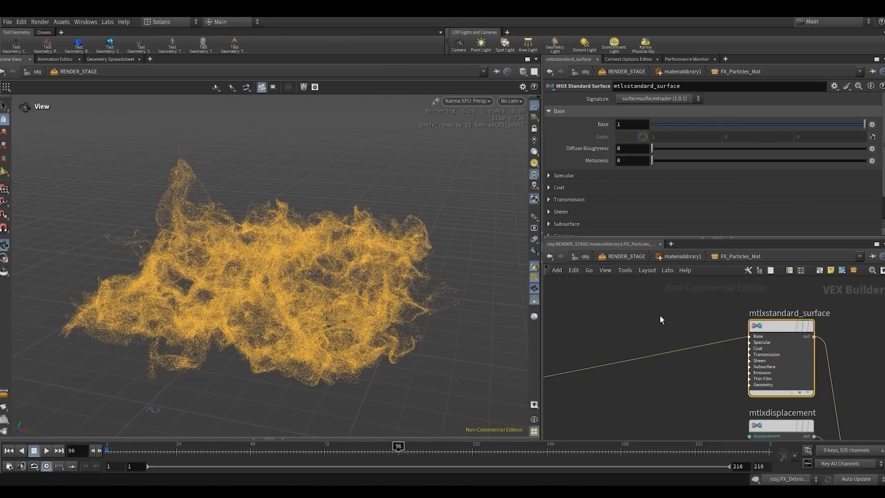
scroll(659, 315, "down", 2)
middle_click_drag(690, 306, 857, 272)
middle_click_drag(743, 338, 666, 372)
scroll(744, 373, "down", 2)
middle_click_drag(739, 357, 697, 340)
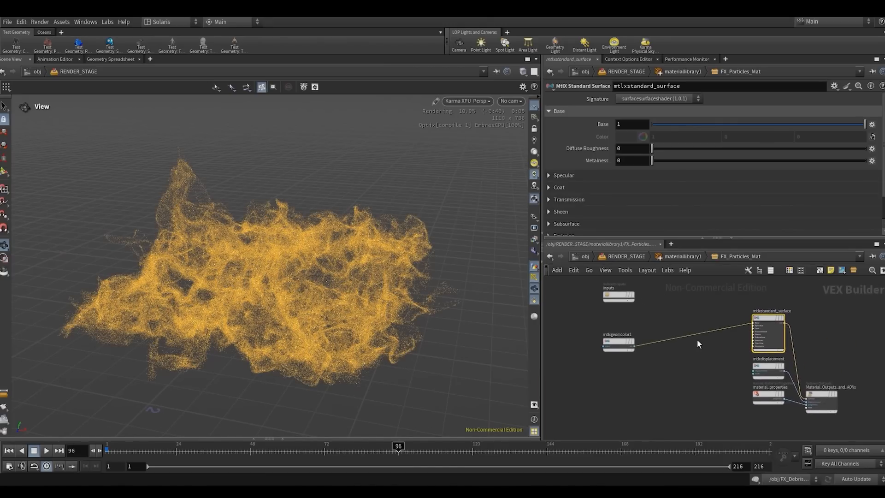
- Return to the RENDER_STAGE network and display the FX_Particles import to view the particles without the material
left_click(682, 257)
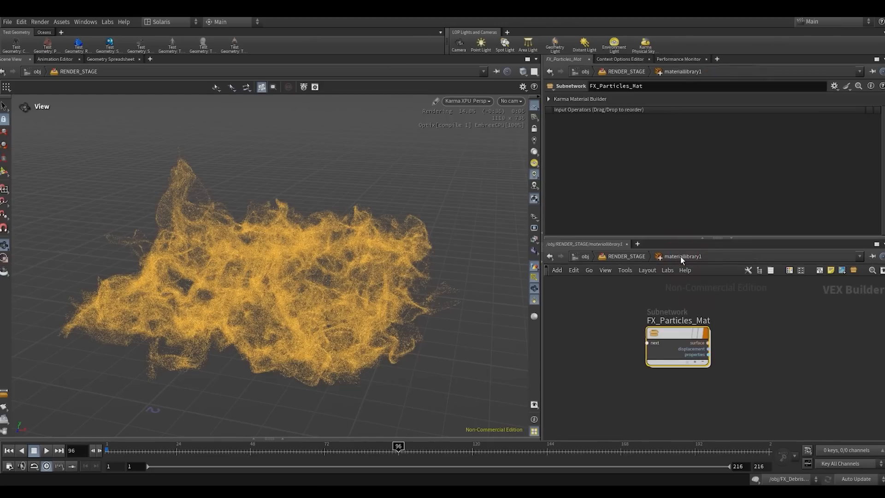
left_click(620, 257)
left_click(624, 306)
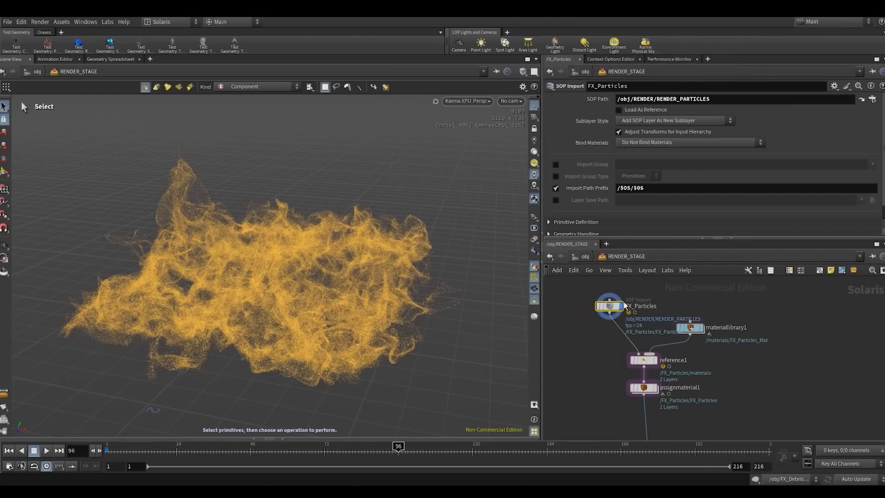
left_click_drag(625, 305, 620, 315)
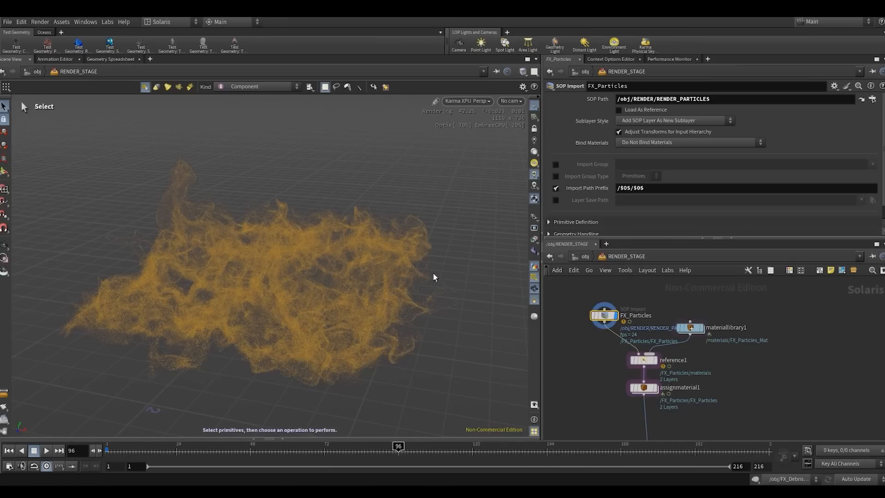
key("Escape")
- Display the assignmaterial1 node in RENDER_STAGE and view the shaded particles from another angle
mouse_move(690, 329)
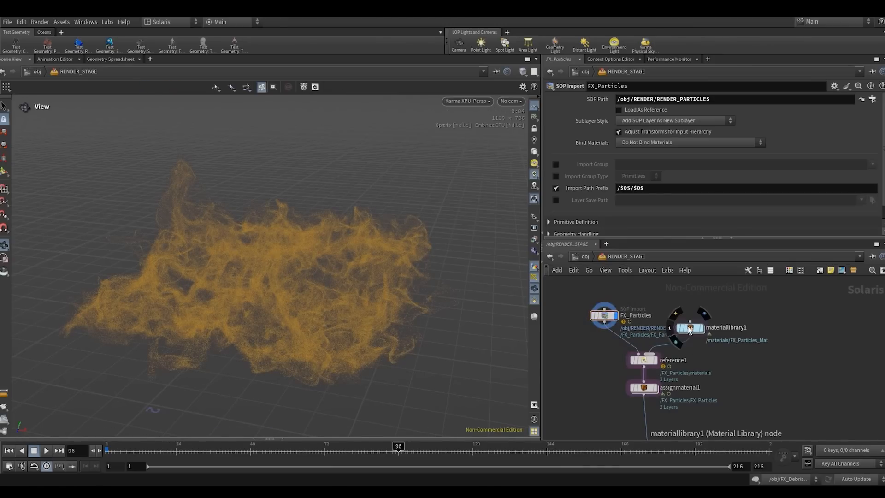
left_click_drag(689, 329, 699, 334)
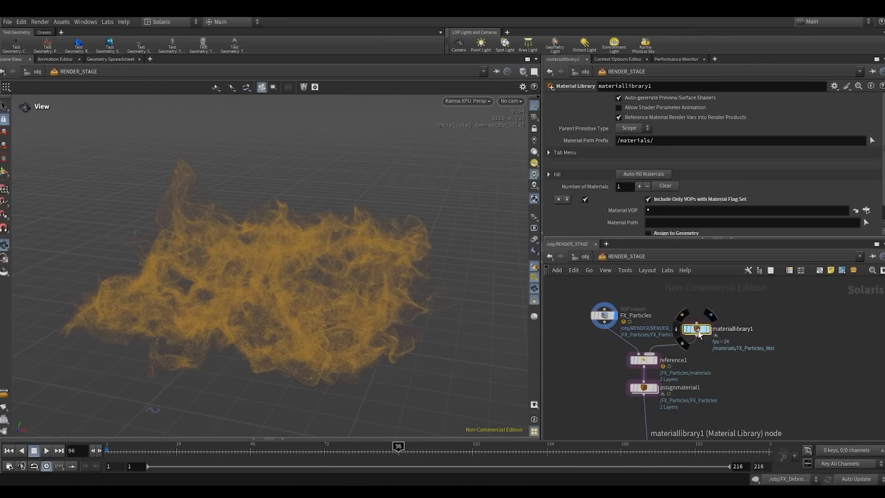
double_click(699, 334)
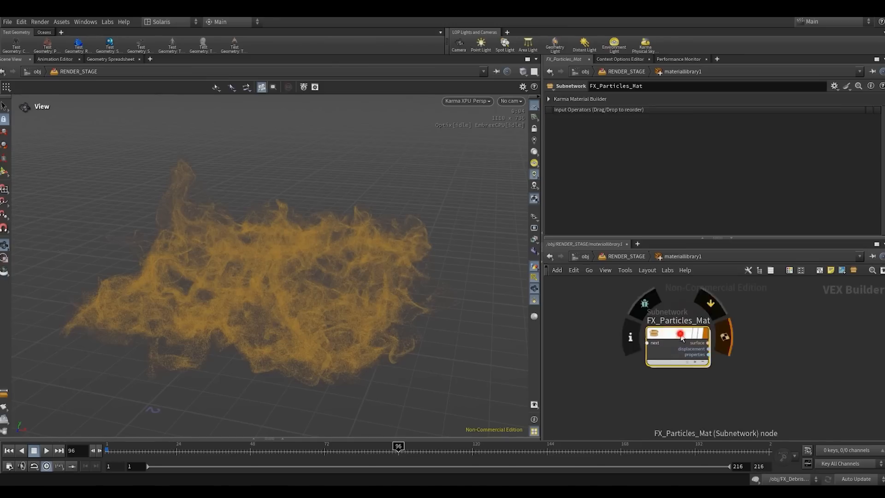
left_click_drag(677, 332, 685, 329)
left_click(786, 331)
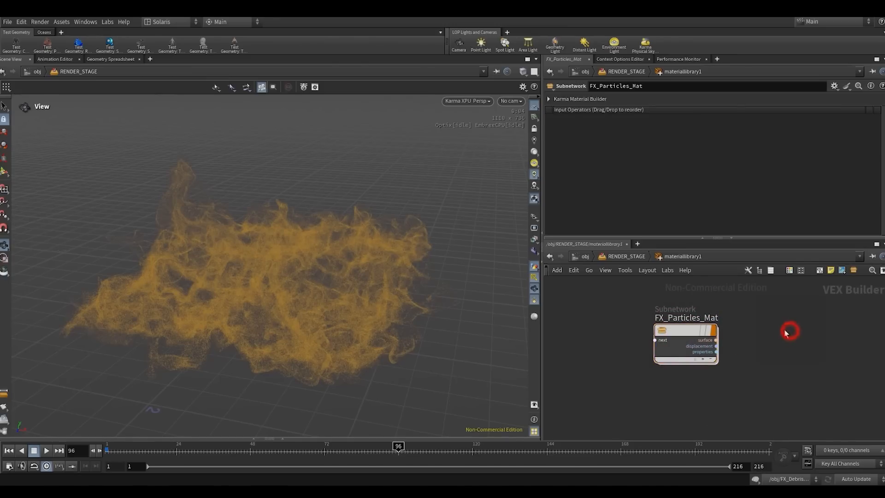
left_click(604, 260)
left_click(634, 385)
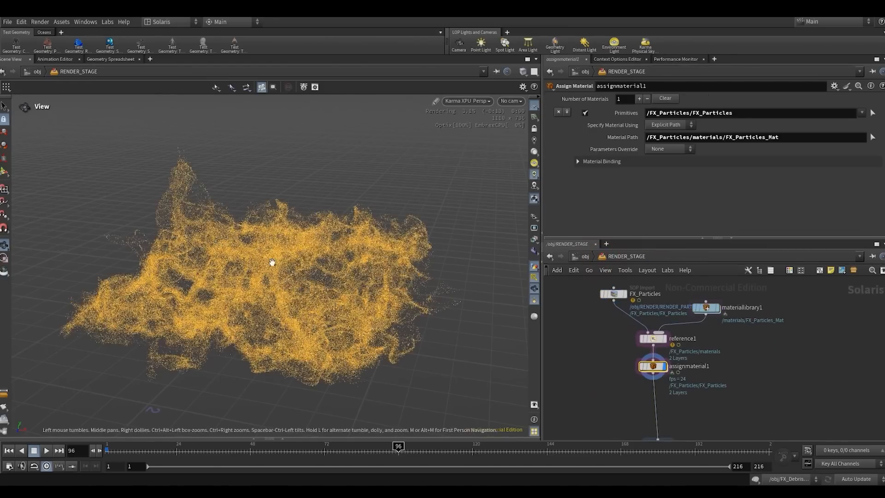
left_click_drag(281, 279, 278, 277)
- Reopen the FX_Particles_Mat network and examine the connection from mtlxgeomcolor1 to mtlxstandard_surface
middle_click_drag(710, 313, 761, 348)
scroll(761, 348, "up", 1)
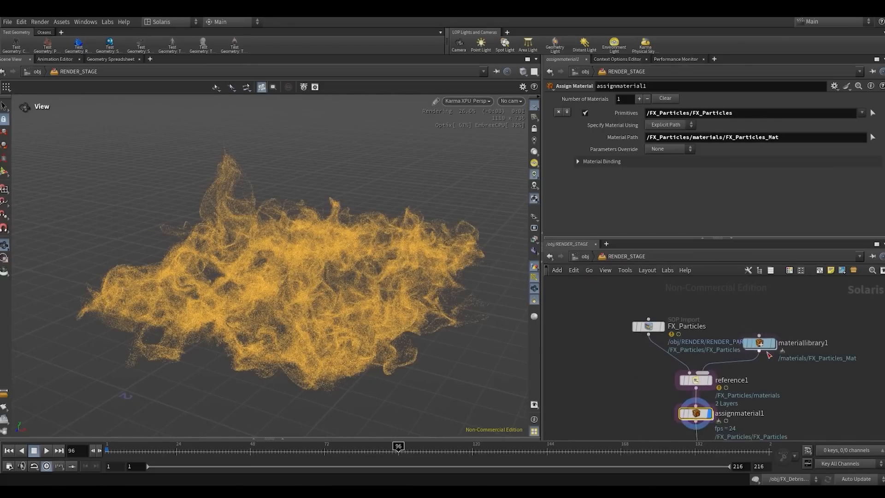
double_click(761, 348)
double_click(681, 339)
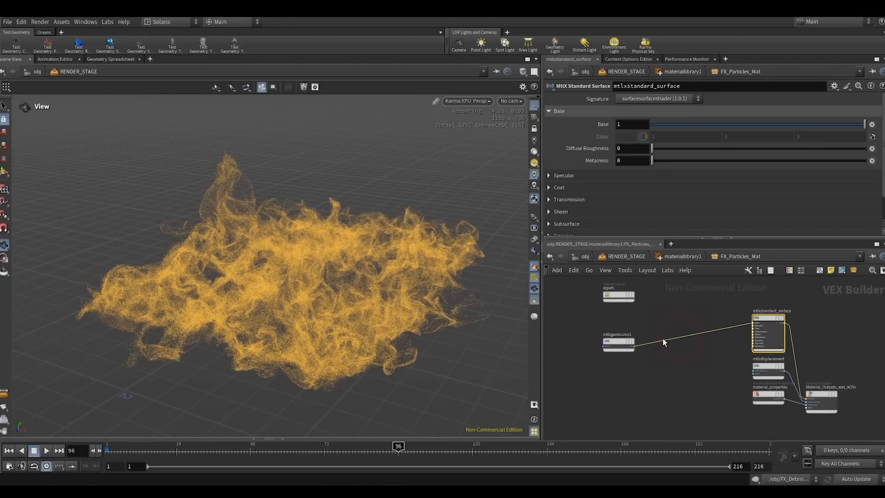
left_click_drag(612, 347, 618, 334)
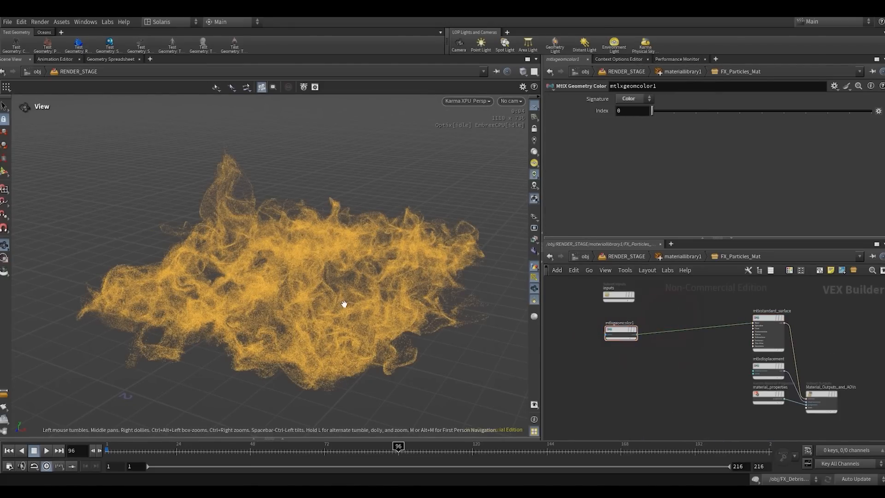
left_click(768, 322)
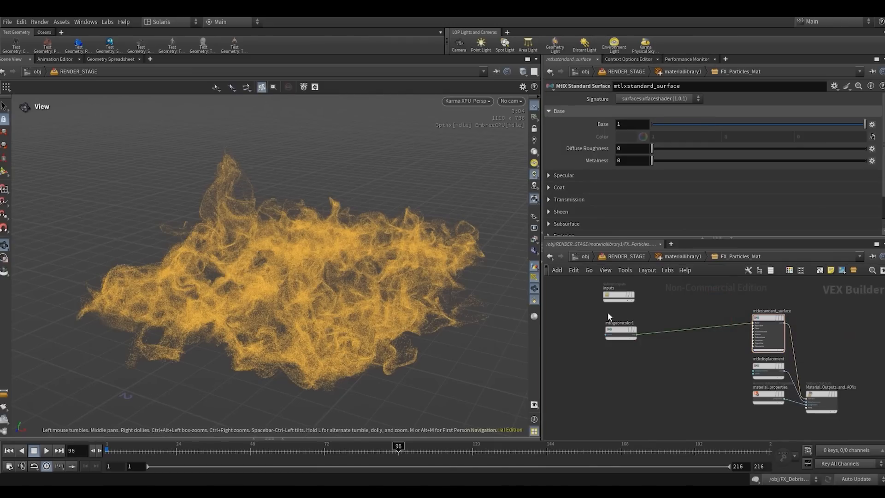
scroll(783, 326, "up", 2)
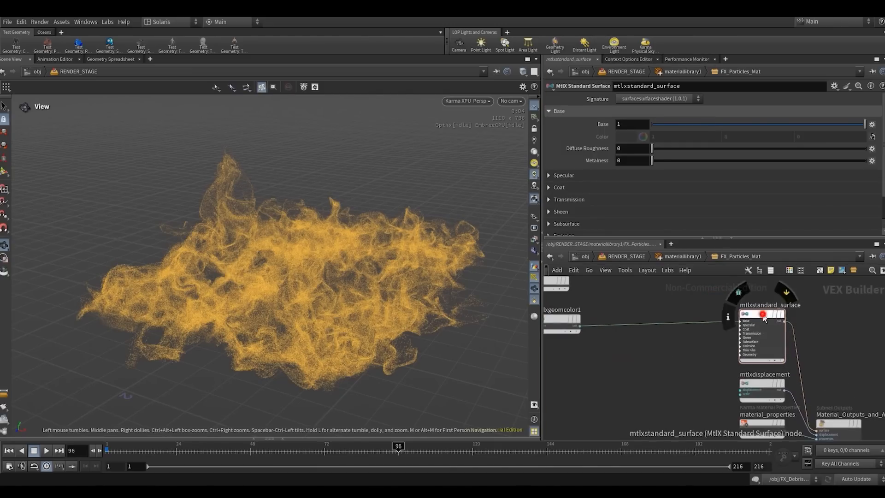
scroll(652, 369, "down", 3)
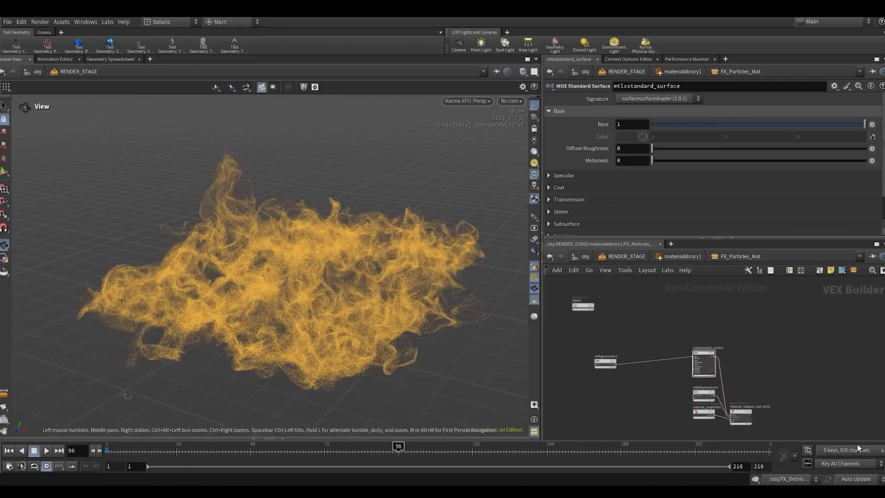
- Display sceneimportcameras1 in RENDER_STAGE and look through the /null1/SH01_CAMERA camera
left_click(666, 257)
left_click(626, 256)
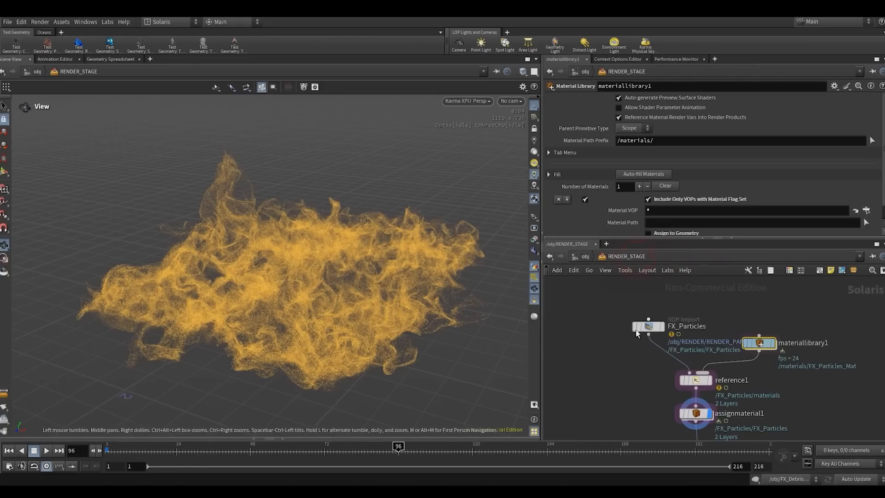
left_click(655, 379)
left_click(662, 379)
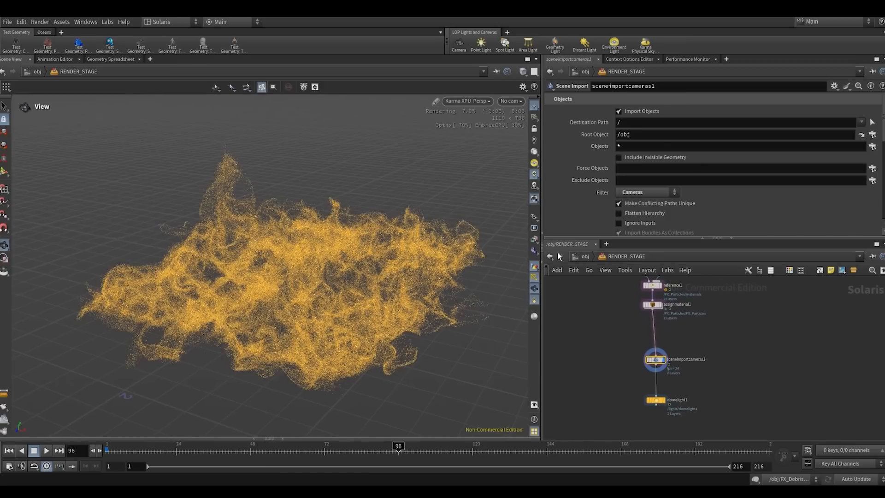
left_click(511, 101)
left_click(513, 112)
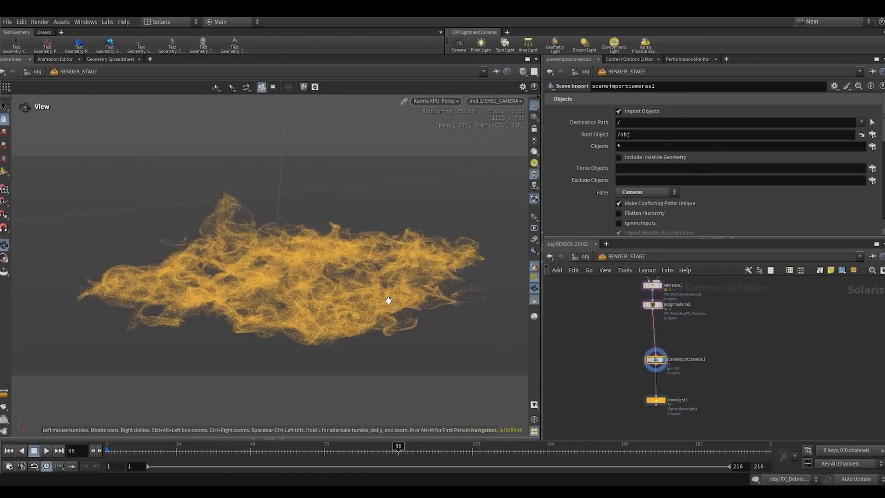
left_click(454, 102)
left_click(430, 211)
- Align sceneimportcameras1 beneath assignmaterial1 in the node chain and display the domelight1 node
left_click(598, 351)
scroll(625, 356, "up", 2)
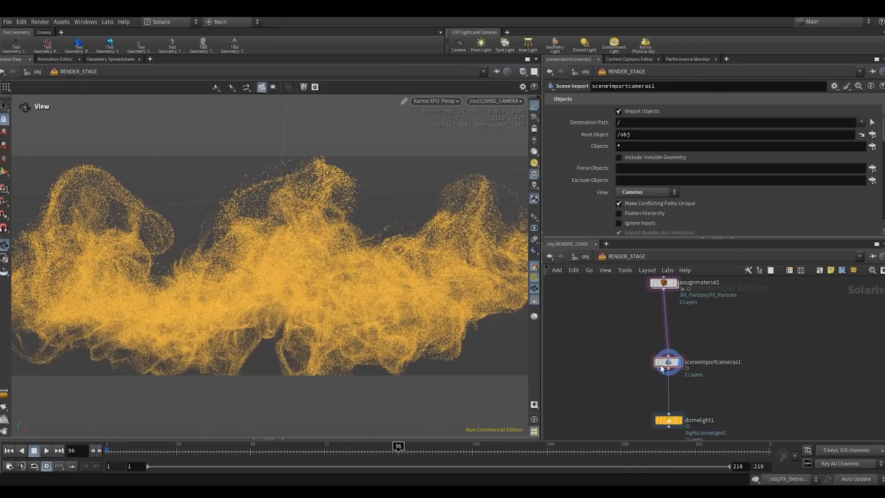
left_click_drag(667, 362, 663, 362)
scroll(650, 389, "down", 3)
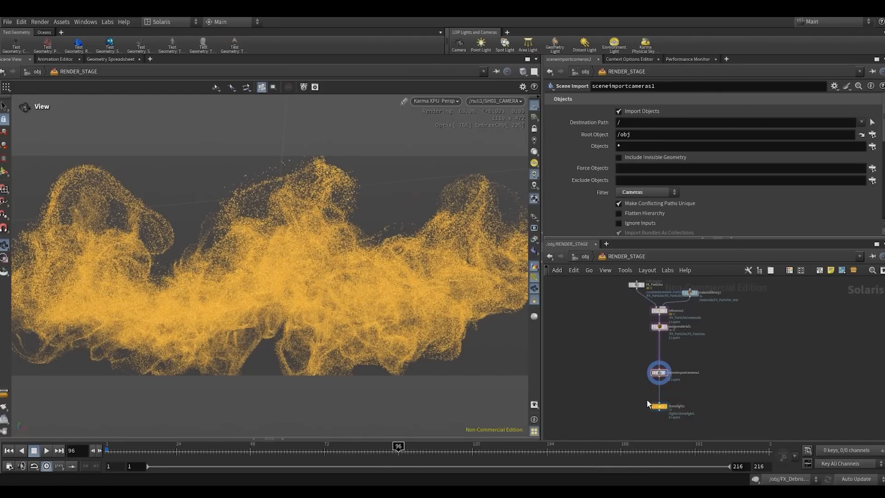
left_click(662, 408)
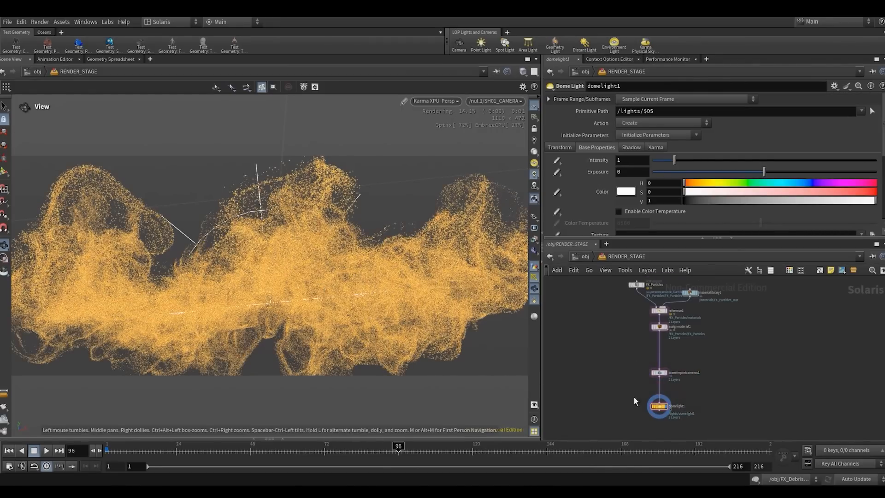
left_click_drag(623, 387, 702, 354)
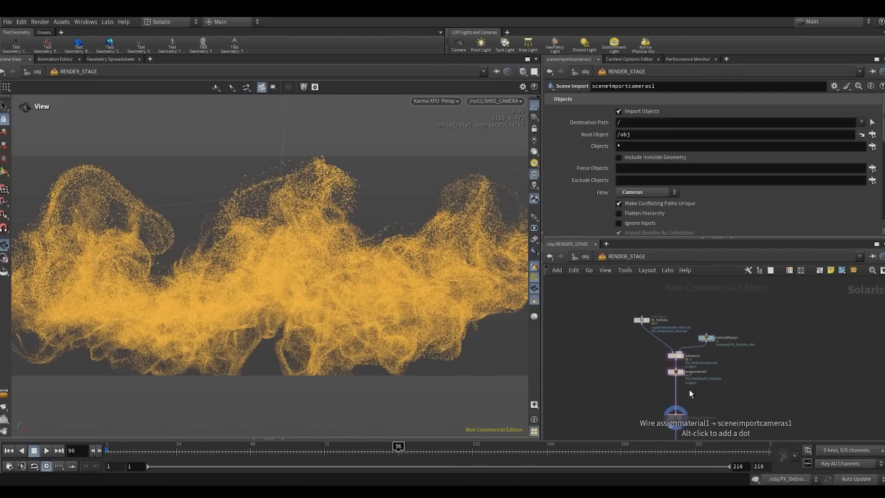
left_click(728, 400)
middle_click_drag(724, 406, 723, 350)
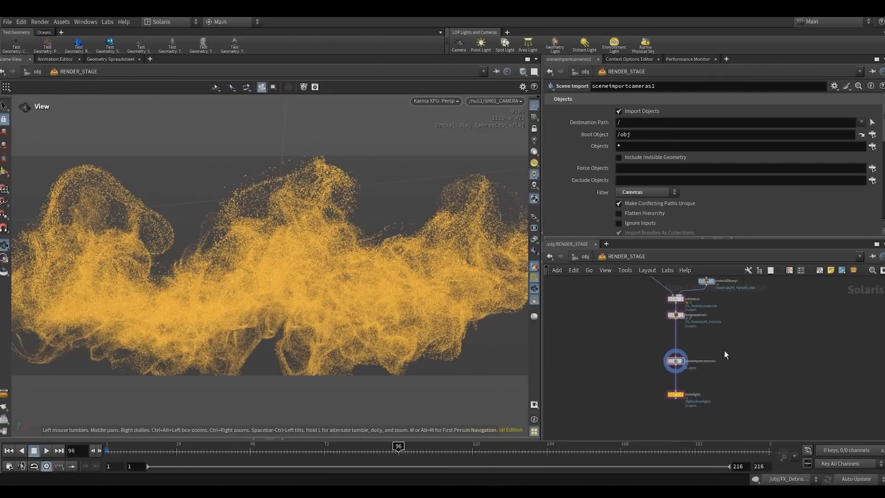
left_click_drag(642, 379, 712, 422)
left_click(682, 394)
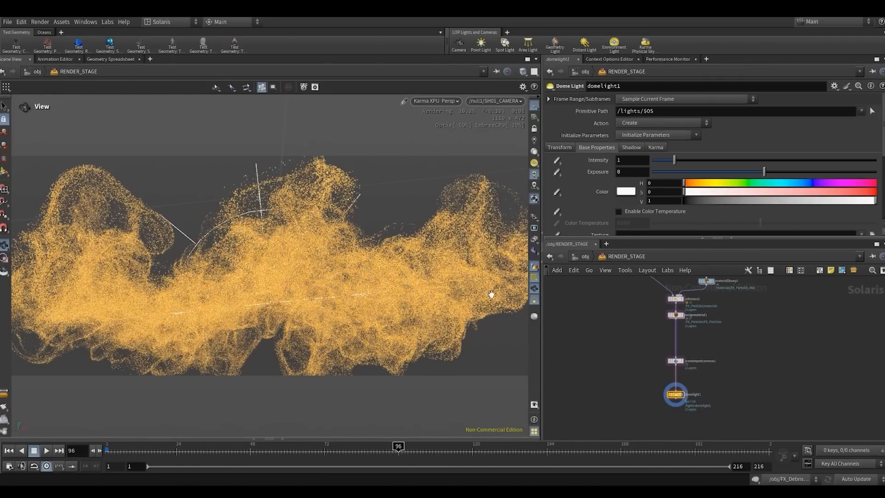
- Set the dome light's texture to HDRIHaven_lenong_1_2k.rat from the $HFS/houdini/pic/hdri/ folder
scroll(637, 225, "down", 1)
right_click_drag(298, 269, 343, 229)
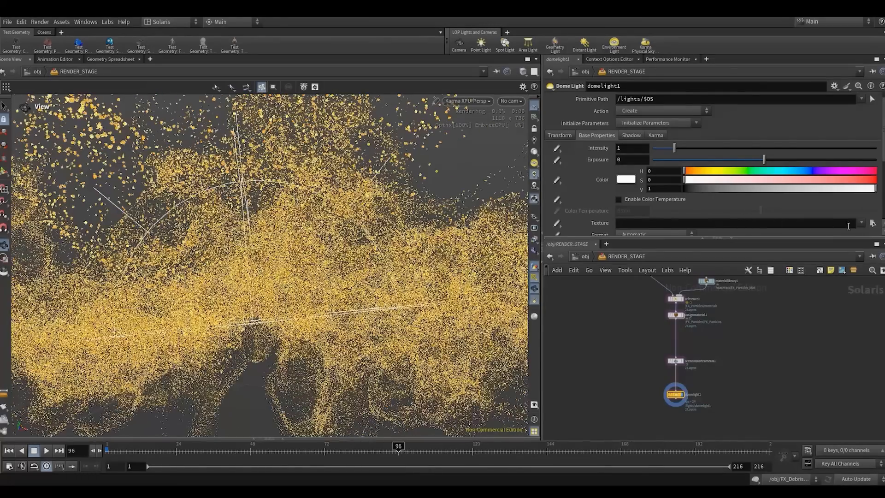
left_click(872, 223)
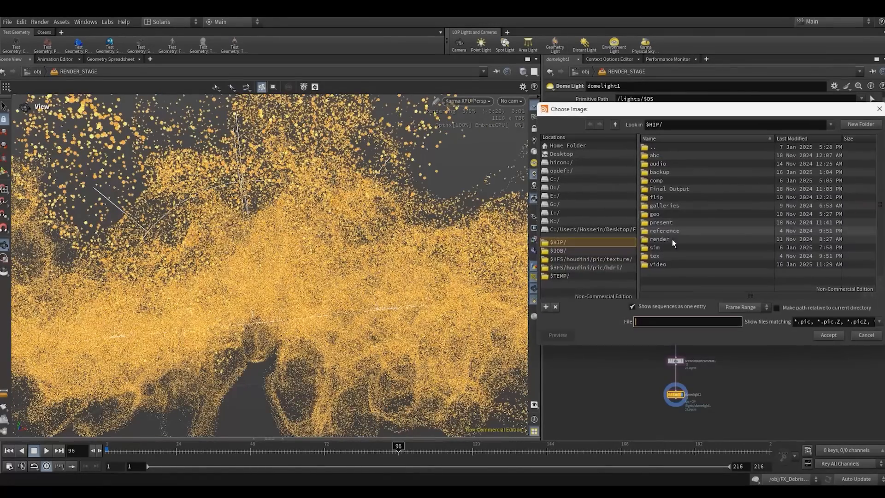
left_click(614, 266)
right_click(673, 194)
left_click(678, 214)
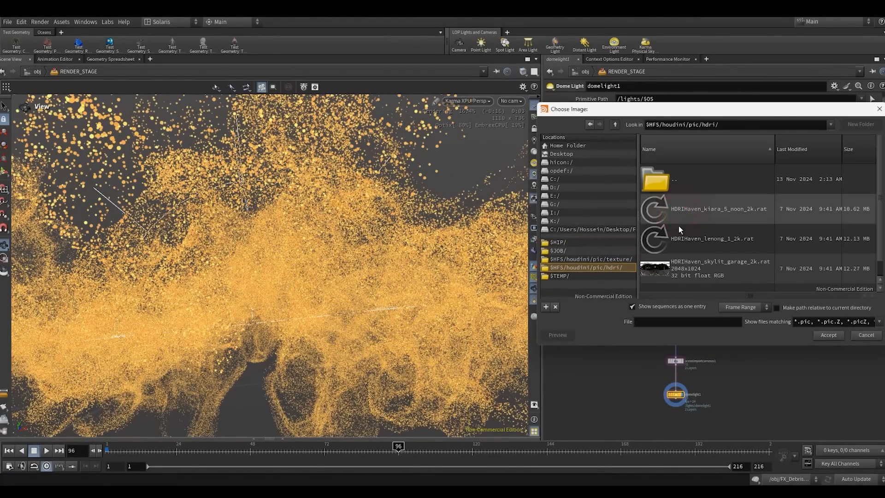
double_click(672, 239)
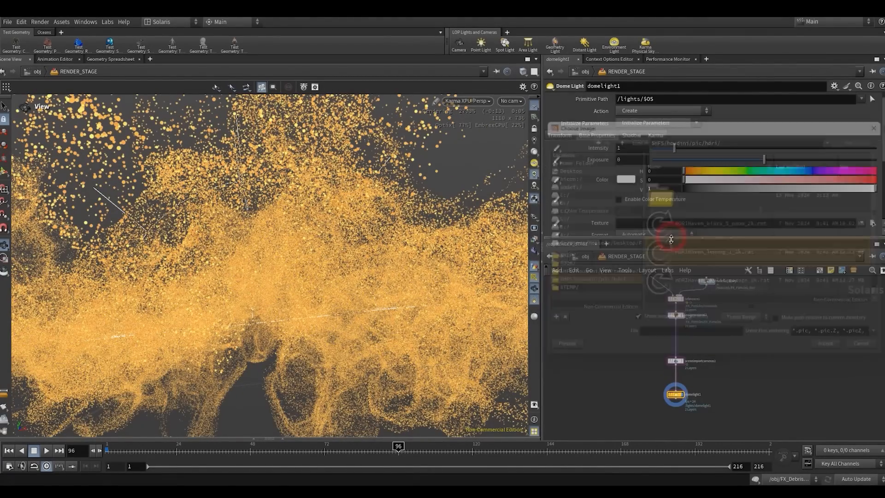
- Turn off displaying environment lights as backgrounds in the viewport and look through the /null1/SH01_CAMERA camera
key("d")
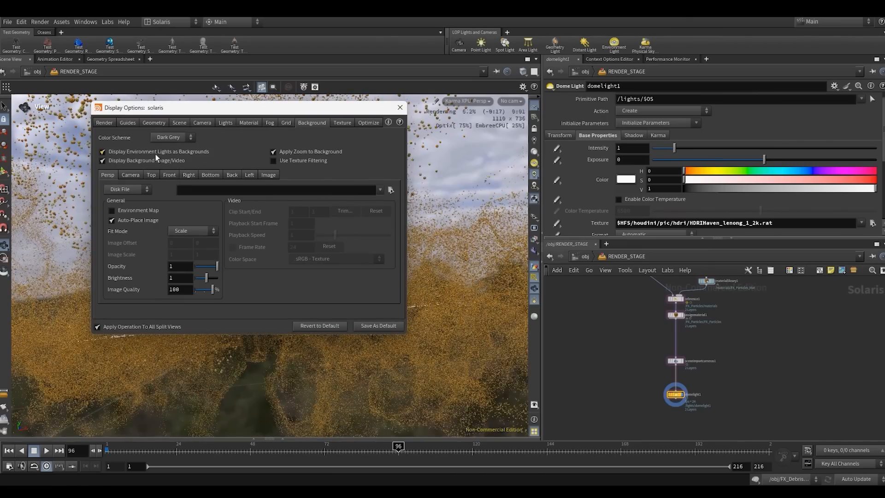
left_click(399, 108)
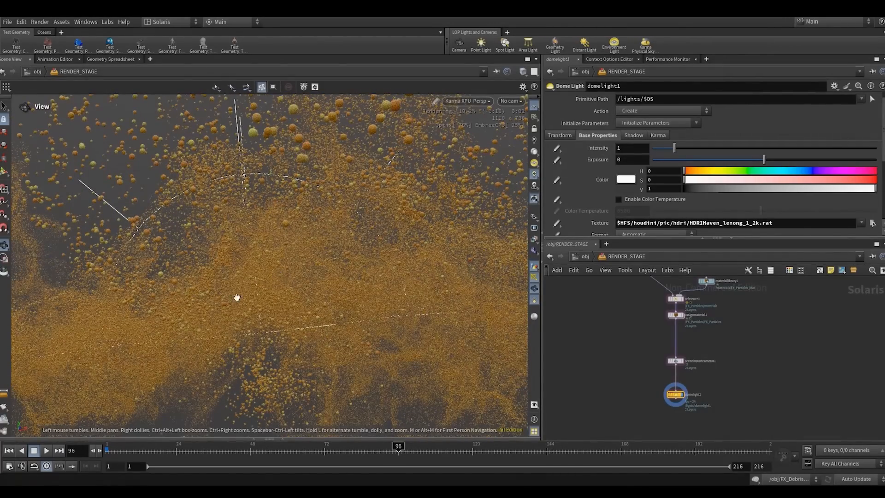
left_click_drag(199, 299, 205, 295)
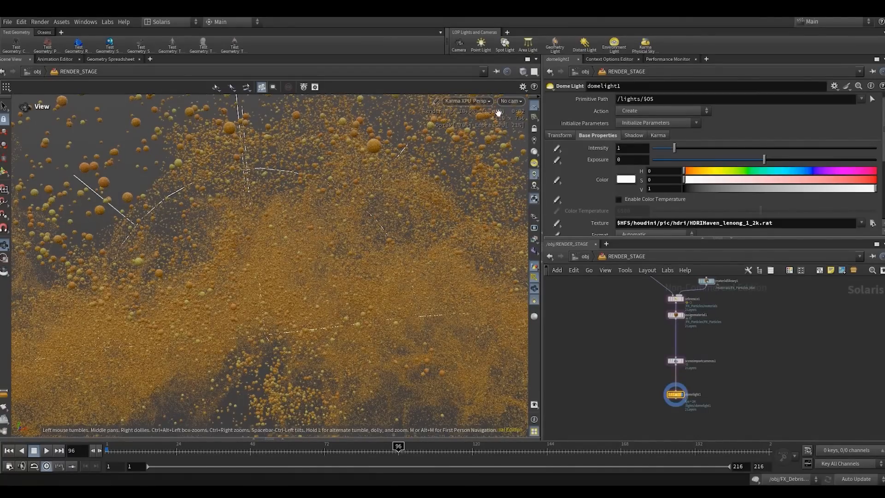
left_click(509, 101)
left_click(530, 111)
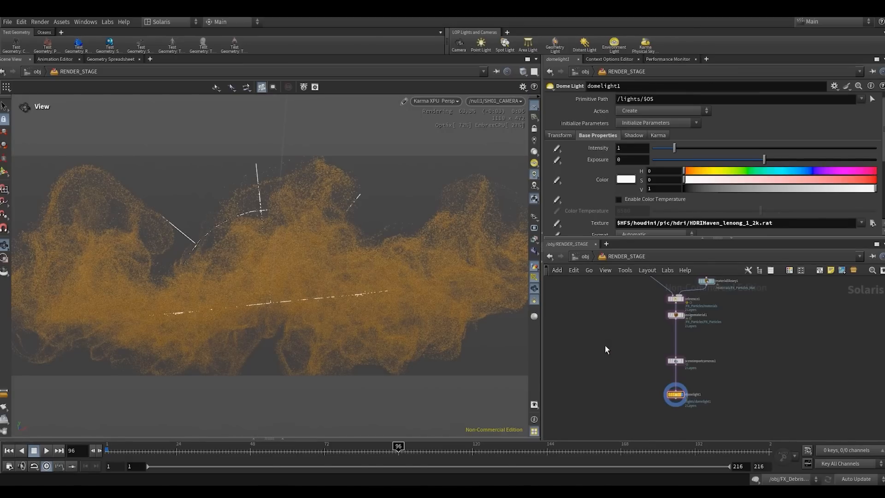
- Open the FX_Particles_Mat material network inside materiallibrary1
key("h")
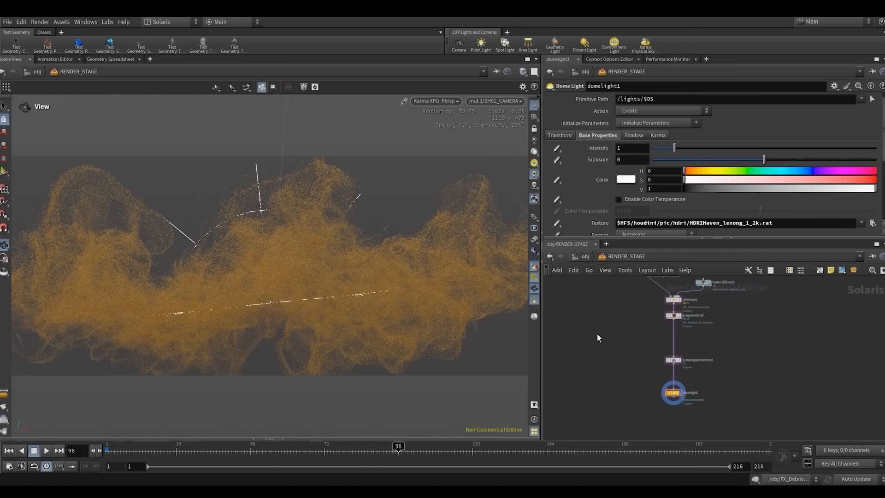
middle_click_drag(632, 345, 613, 349)
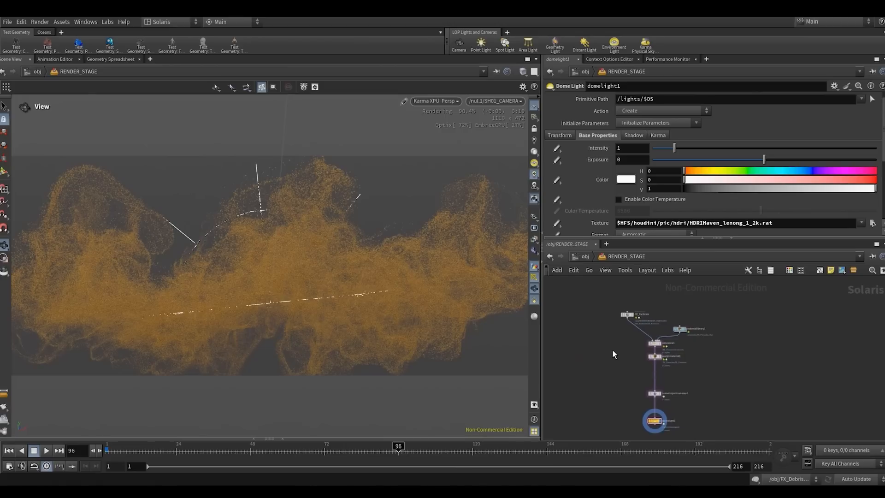
scroll(613, 350, "up", 2)
left_click_drag(626, 308, 614, 307)
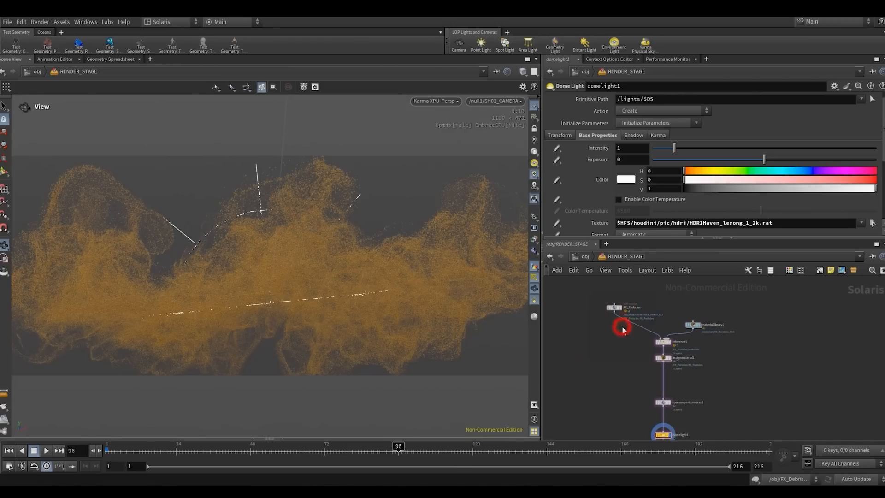
scroll(687, 330, "up", 3)
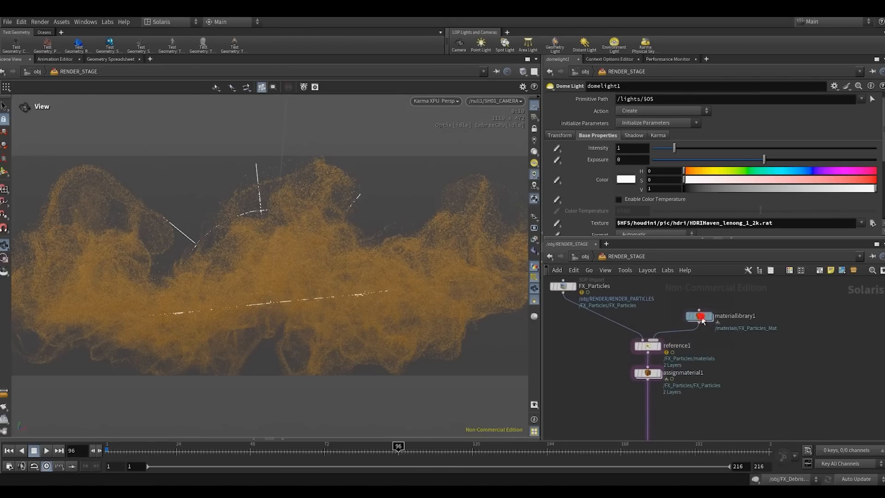
double_click(690, 329)
double_click(691, 332)
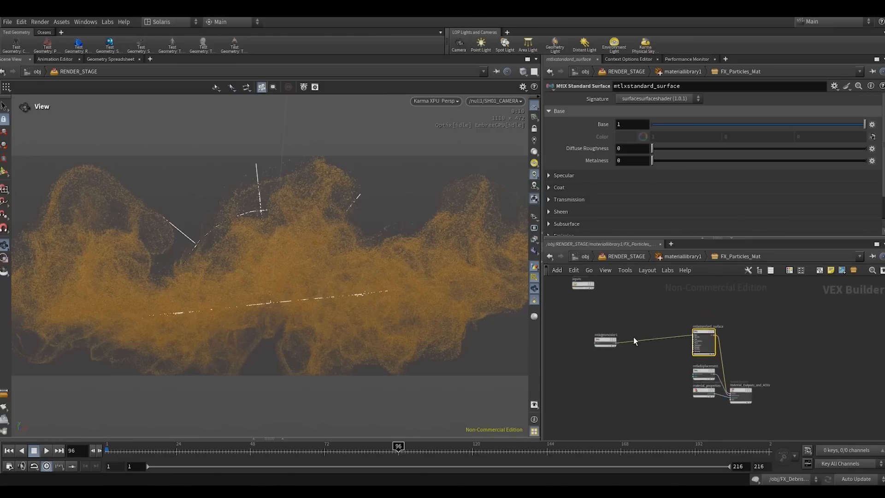
- Add a MtlX Surface Unlit node and place it directly above mtlxstandard_surface
left_click_drag(590, 340, 596, 329)
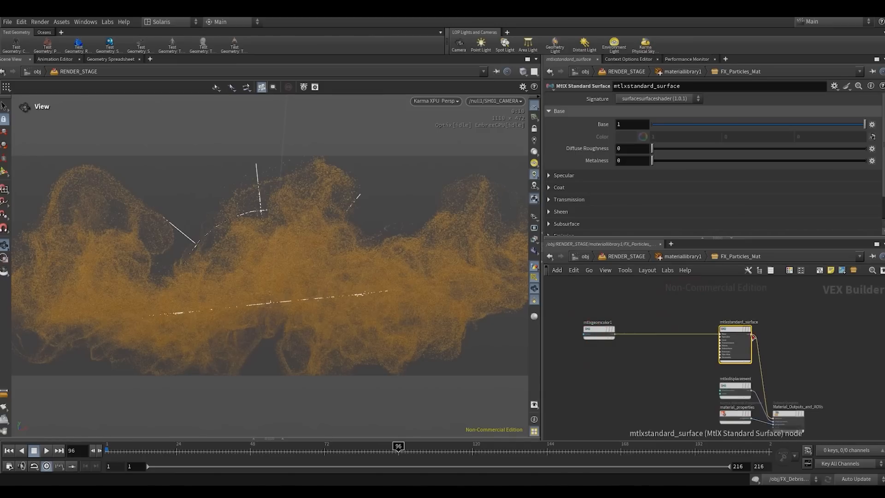
middle_click_drag(769, 327, 737, 341)
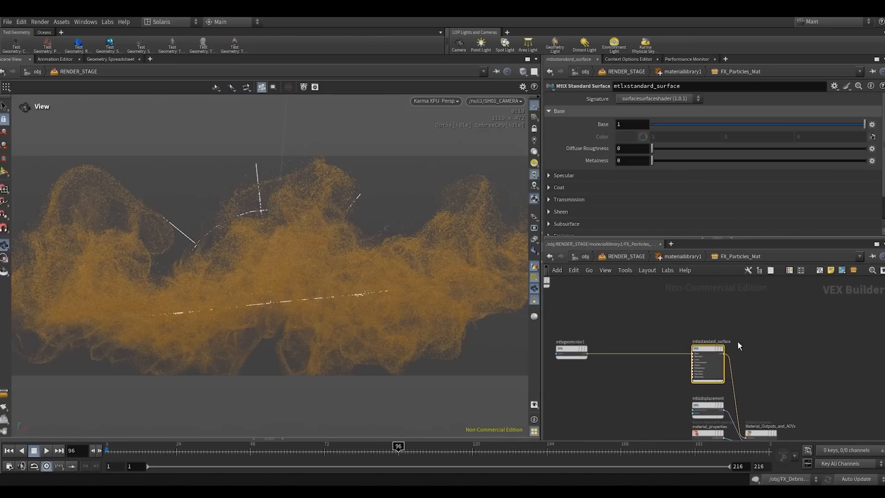
key("Tab")
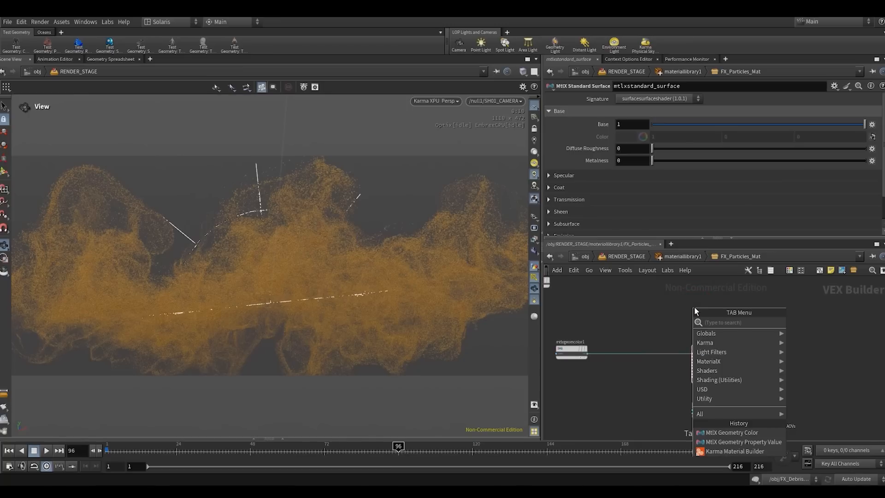
type("unli")
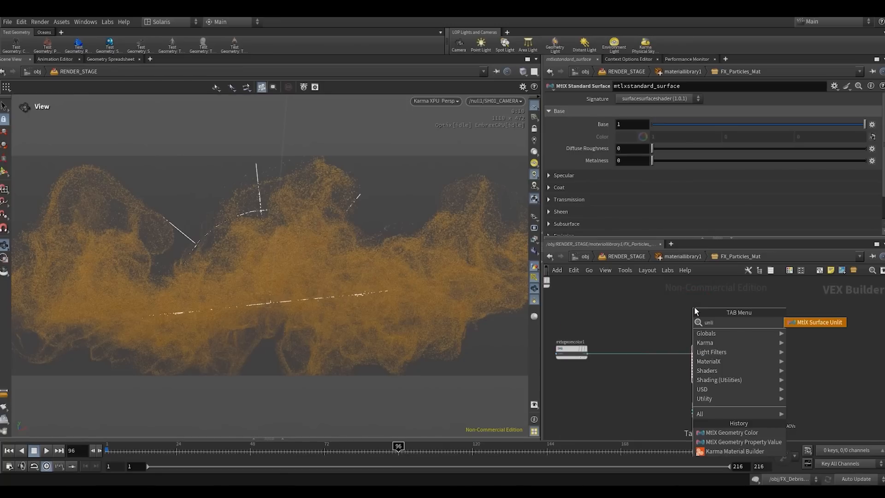
key("Return")
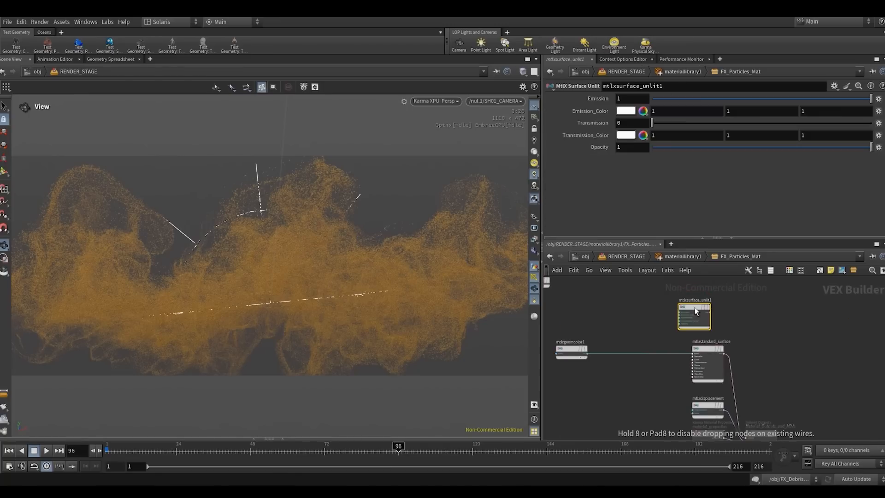
left_click(703, 307)
left_click_drag(703, 307, 712, 302)
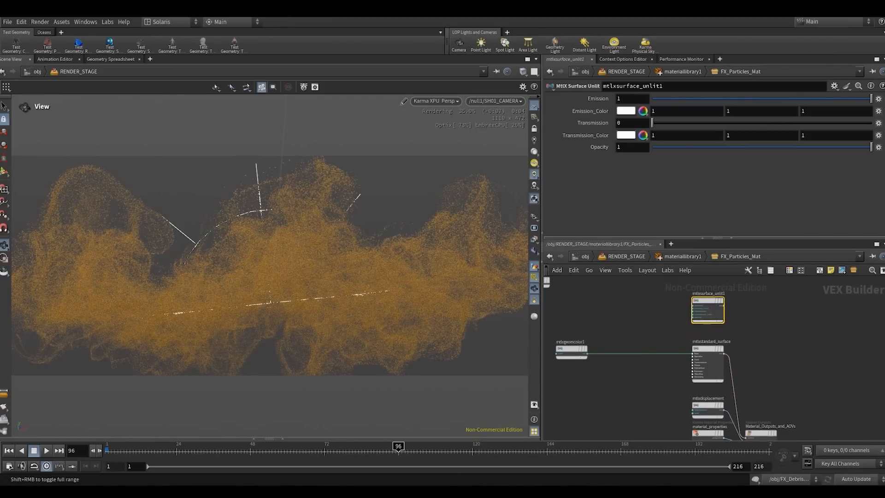
middle_click_drag(732, 320, 715, 315)
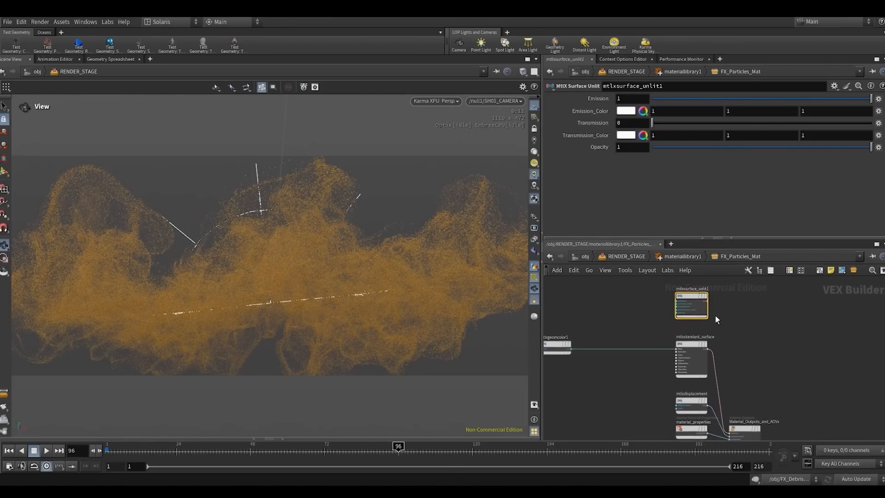
- Rewire the mtlxgeomcolor1 output from mtlxstandard_surface to the emission_color input of the MtlX Surface Unlit node
middle_click_drag(729, 381, 720, 360)
left_click_drag(736, 409, 753, 403)
scroll(677, 360, "up", 3)
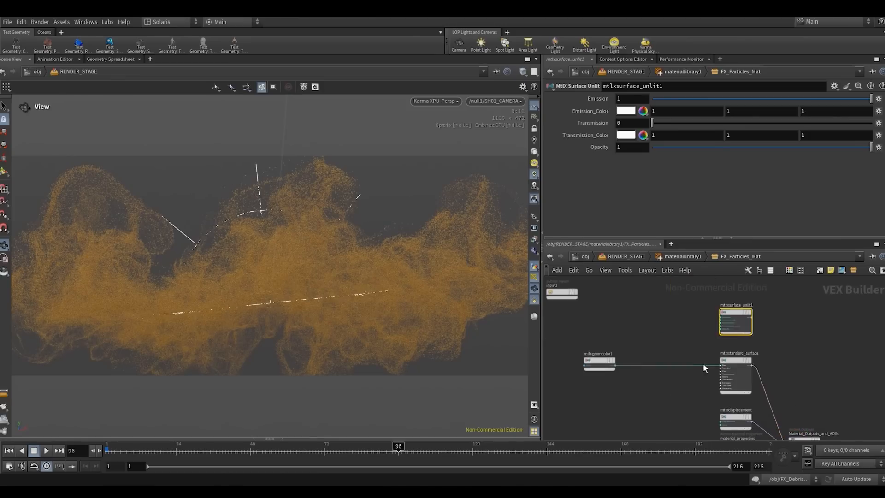
left_click(629, 368)
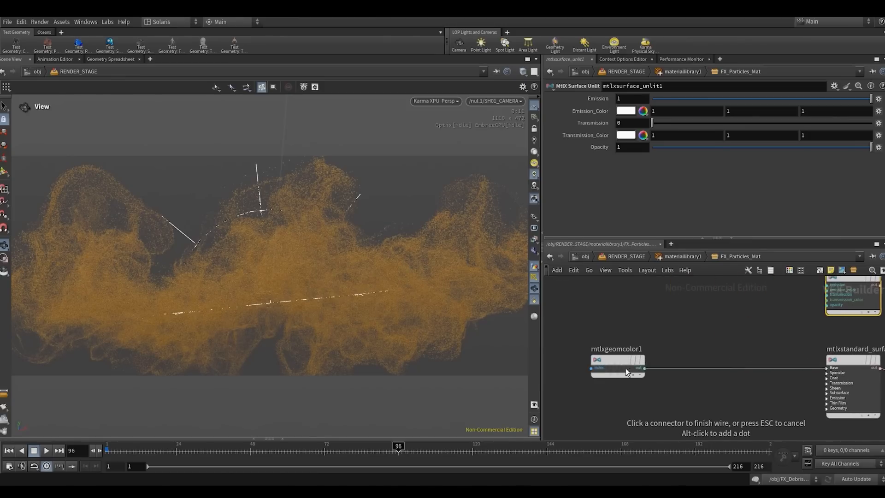
middle_click_drag(753, 330, 678, 348)
scroll(718, 328, "down", 3)
middle_click_drag(718, 328, 685, 355)
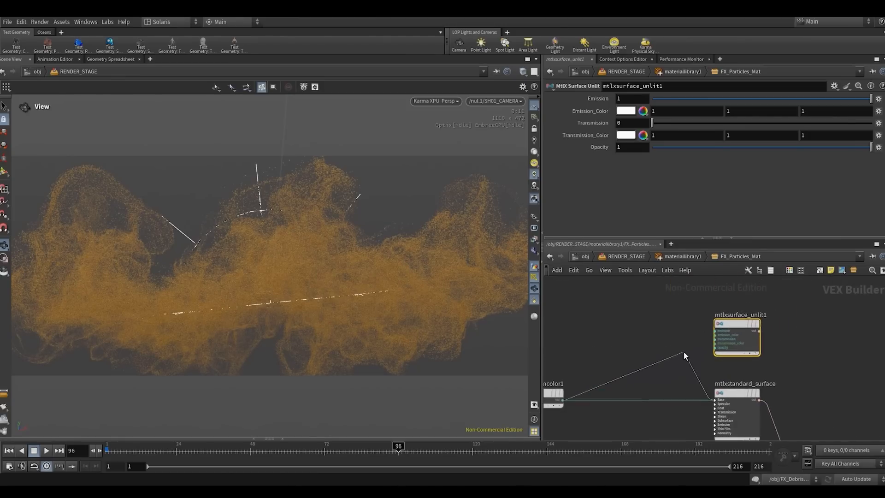
scroll(713, 348, "up", 3)
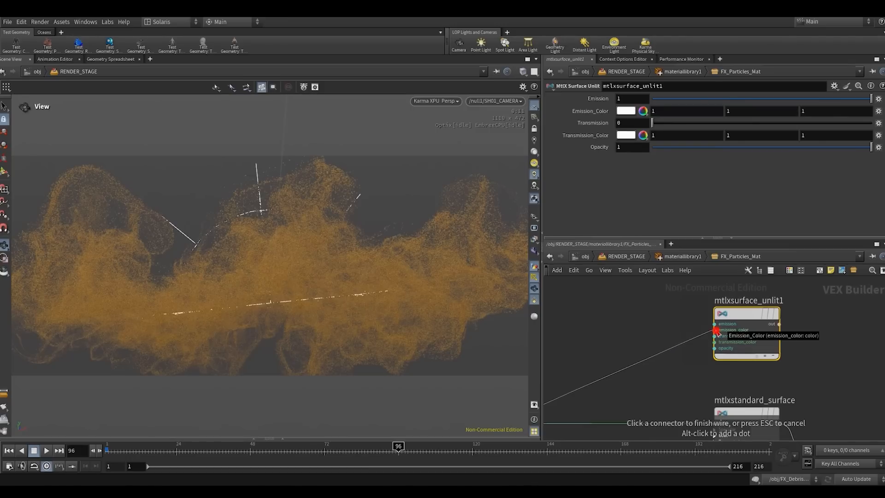
left_click(716, 329)
- Connect the mtlxsurface_unlit1 output to the surface input of Material_Outputs_and_AOVs in place of mtlxstandard_surface, and reposition the output node
scroll(728, 400, "down", 2)
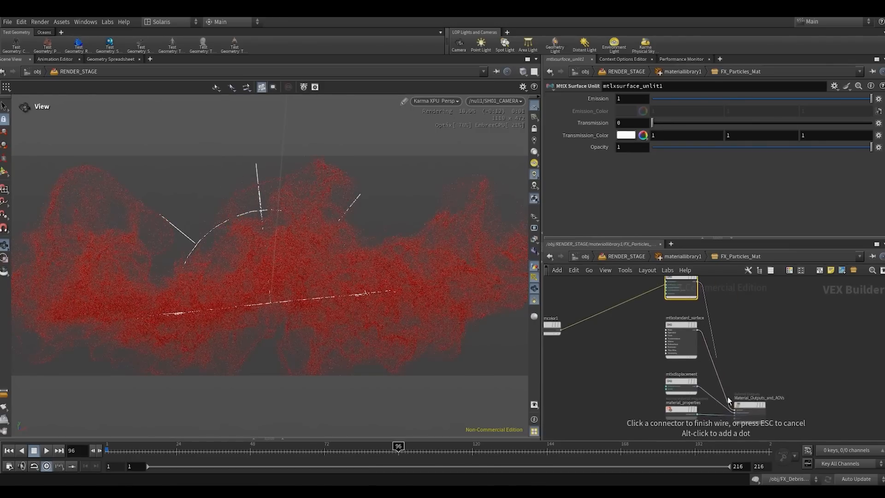
scroll(727, 400, "up", 1)
left_click(760, 402)
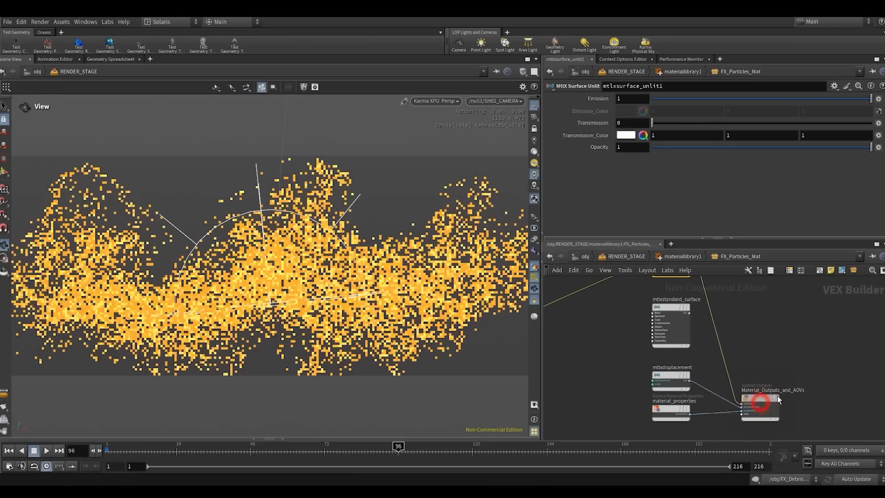
left_click_drag(760, 402, 777, 396)
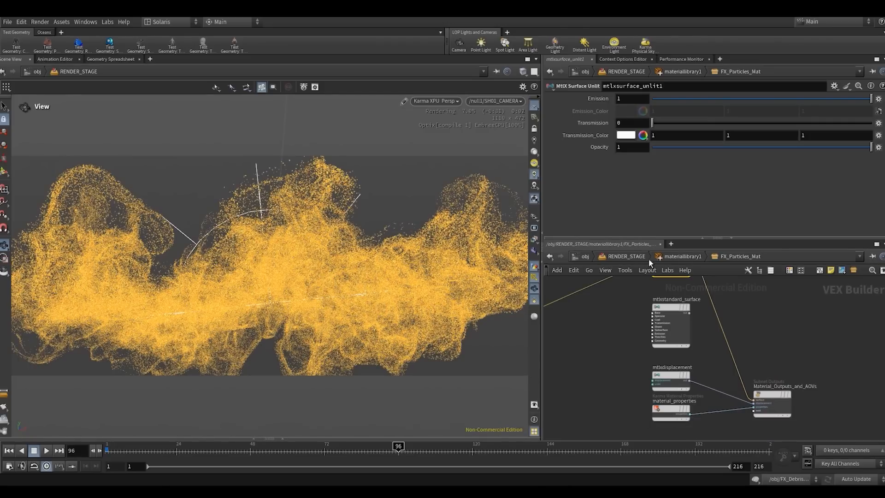
- Return to RENDER_STAGE, examine the unlit particles up close, and look through the /null1/SH01_CAMERA camera again
left_click(624, 256)
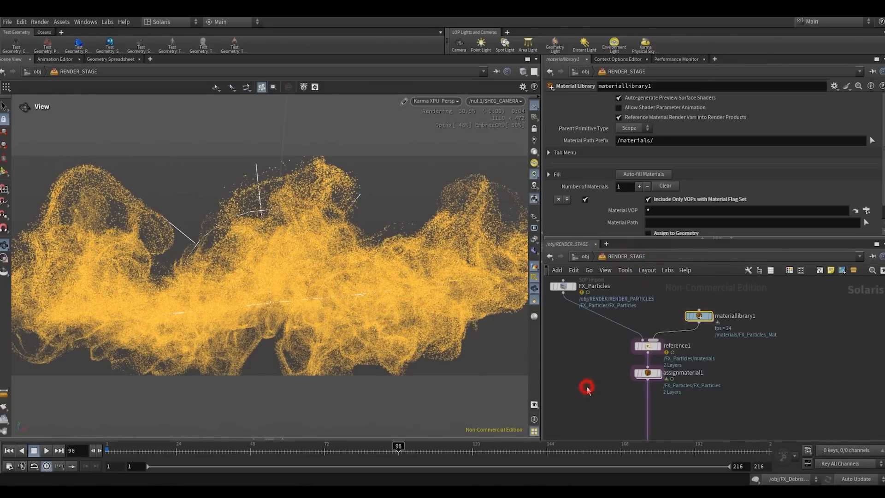
middle_click_drag(613, 312, 630, 261)
scroll(287, 267, "up", 5)
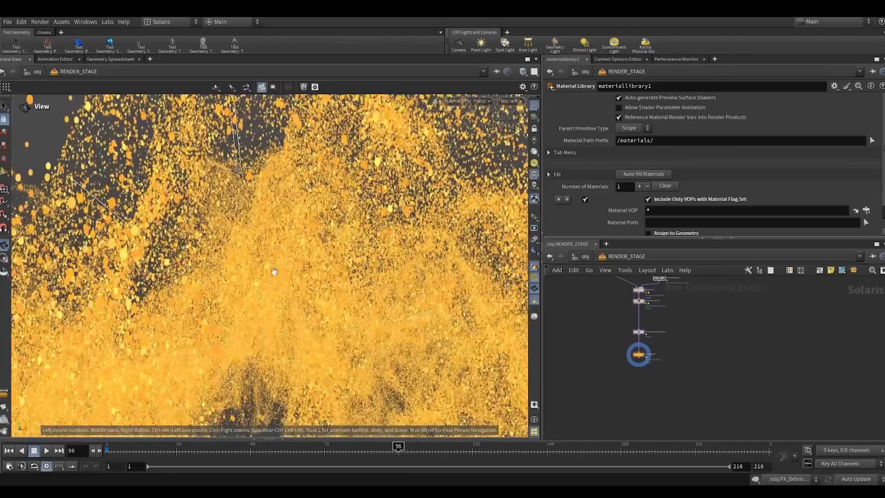
left_click_drag(234, 295, 256, 285)
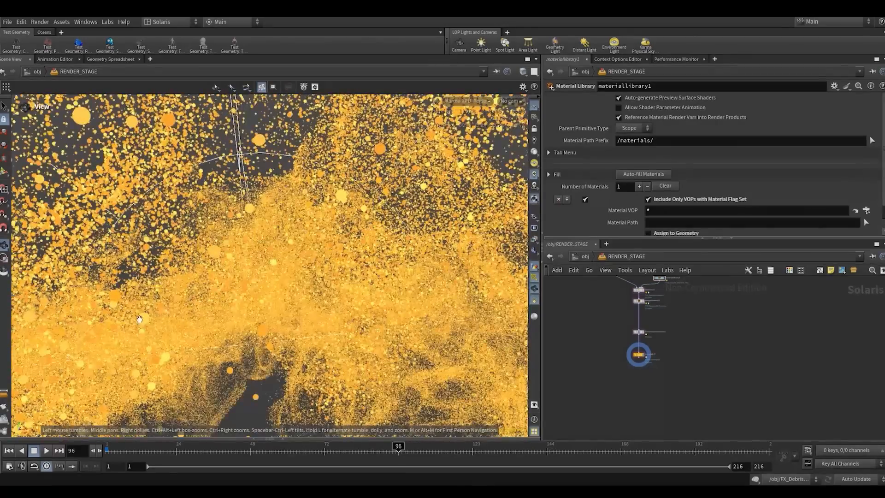
right_click_drag(140, 319, 148, 316)
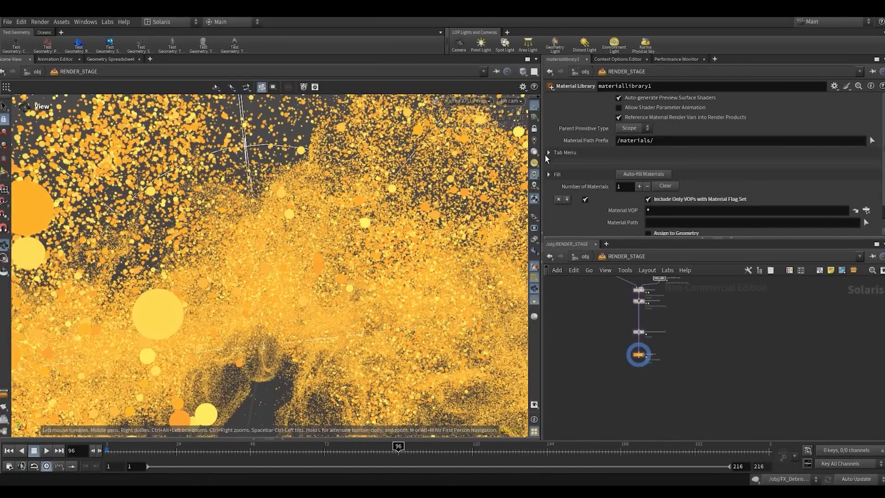
left_click(509, 102)
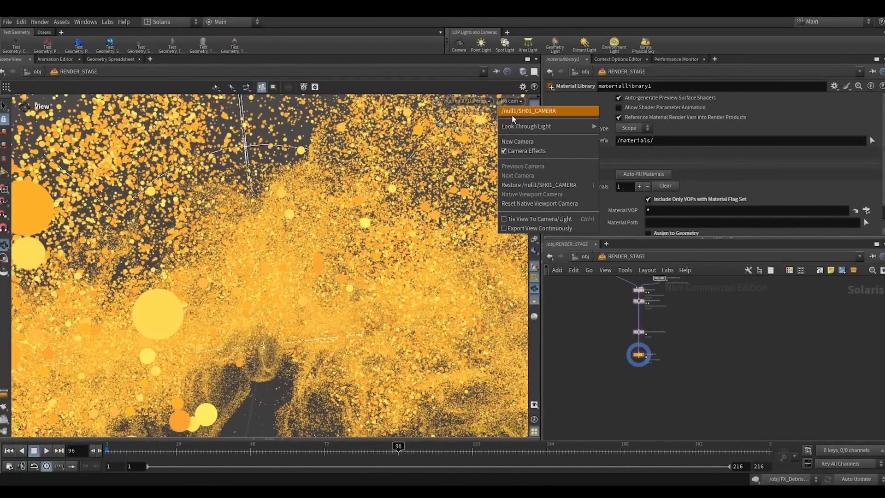
left_click(512, 114)
- Reopen the FX_Particles_Mat network and align mtlxgeomcolor1 level with mtlxsurface_unlit1
scroll(679, 375, "up", 3)
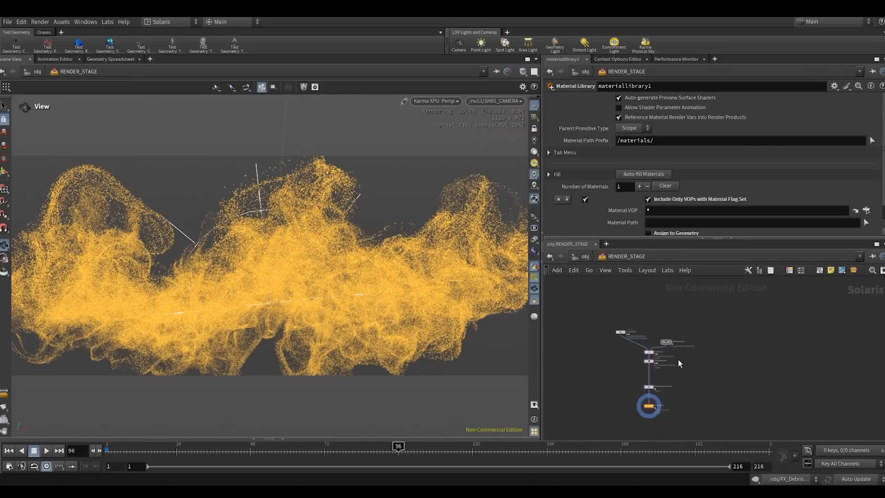
double_click(664, 338)
double_click(673, 332)
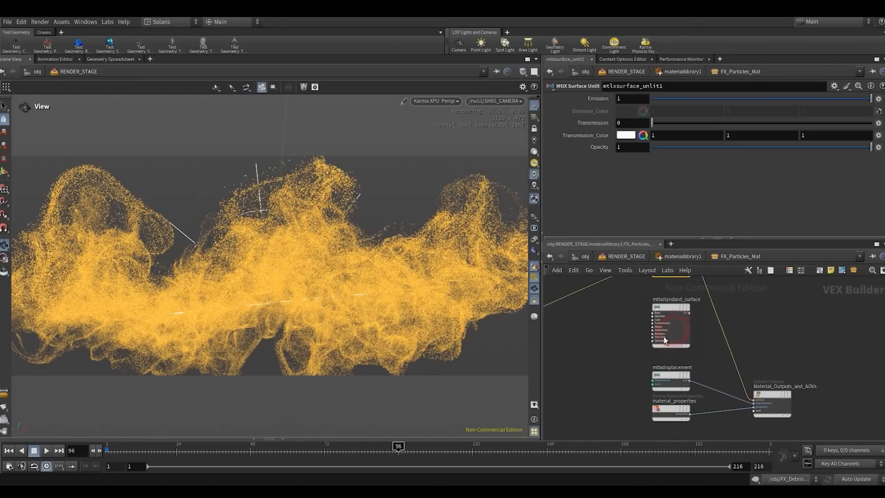
scroll(636, 344, "up", 2)
middle_click_drag(623, 361, 665, 340)
scroll(635, 344, "down", 3)
scroll(643, 344, "up", 2)
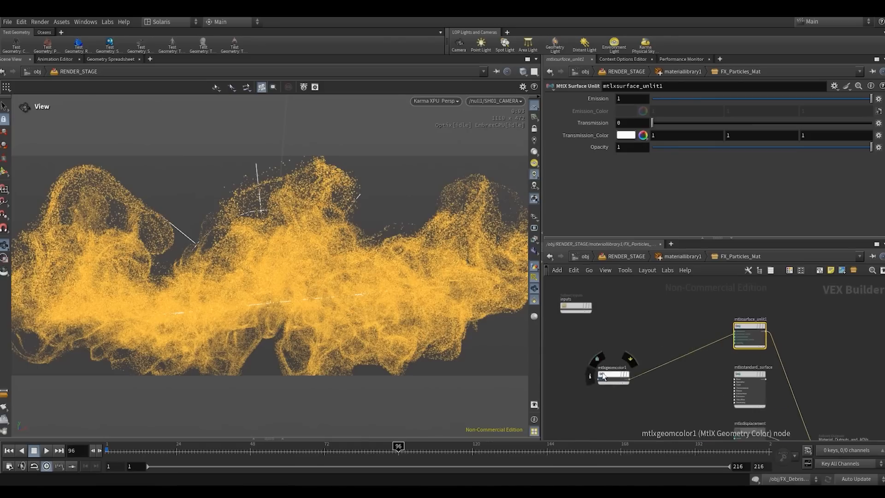
left_click_drag(614, 373, 647, 325)
scroll(709, 318, "down", 2)
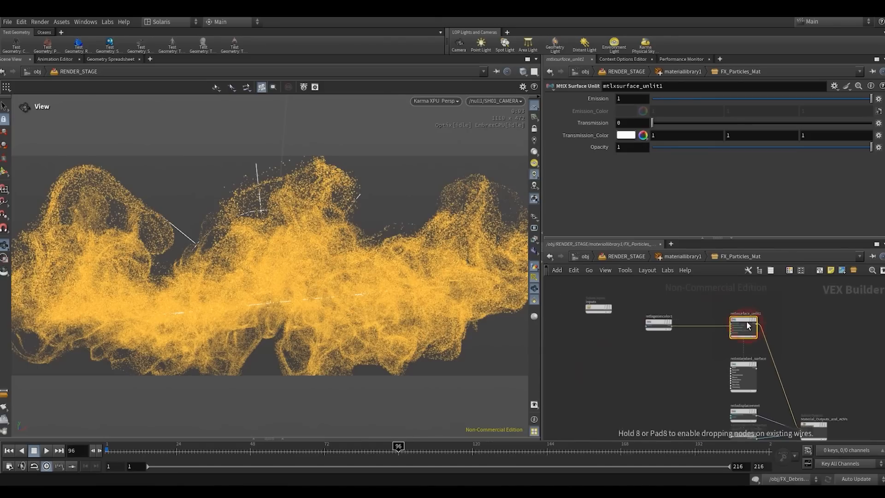
middle_click_drag(691, 302, 676, 309)
- Set the Emission of mtlxsurface_unlit1 to 24 and its Opacity to 0.05
left_click(634, 98)
type("24")
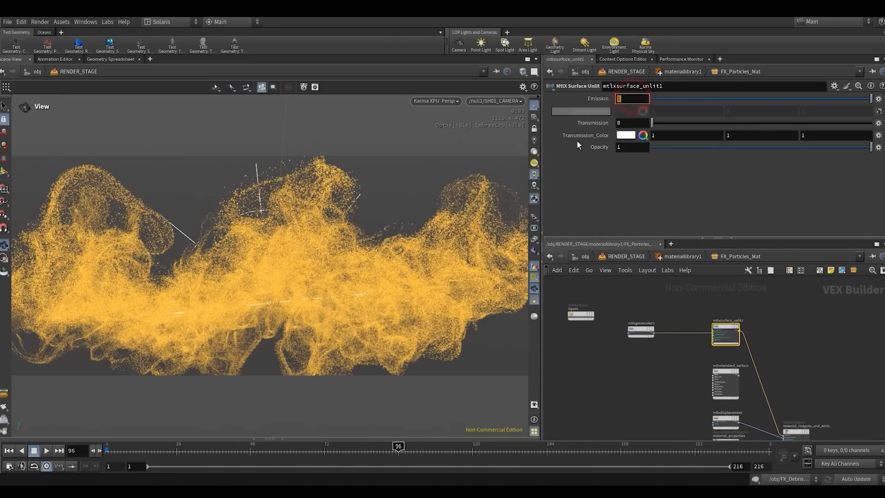
left_click(672, 183)
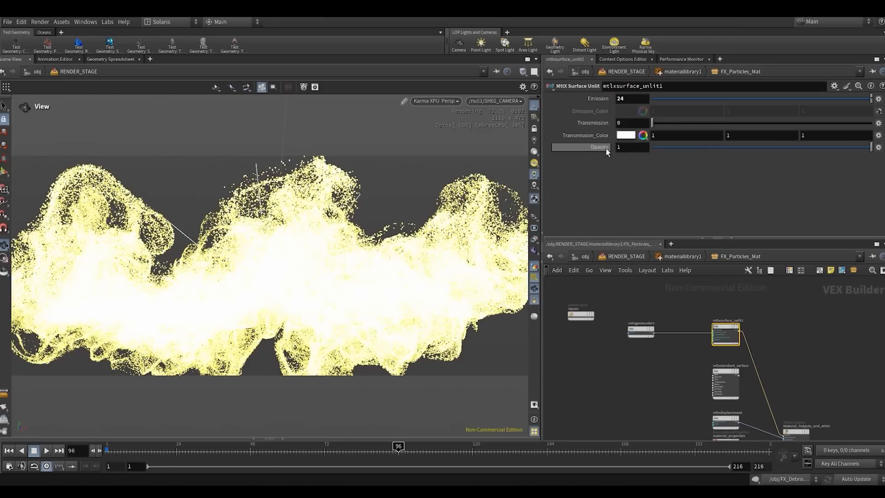
left_click(618, 147)
type("0.05")
key("Return")
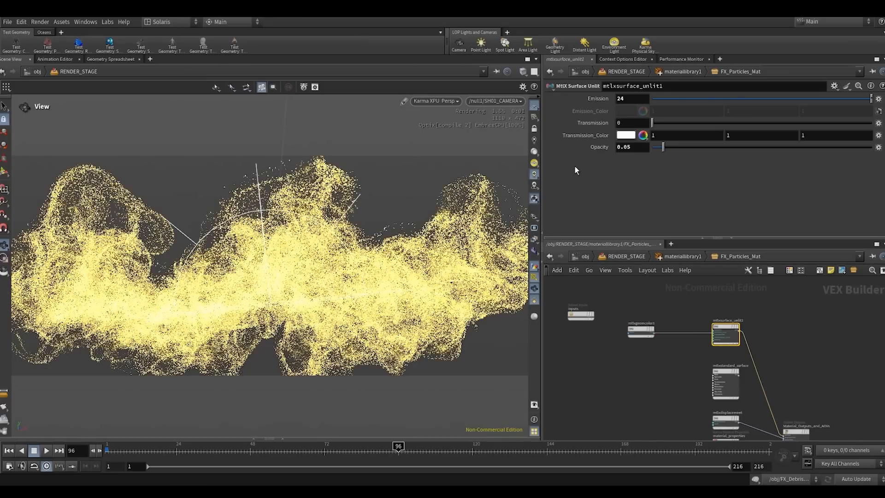
- Set the Transmission of mtlxsurface_unlit1 to 0.5
left_click(629, 123)
type("0.")
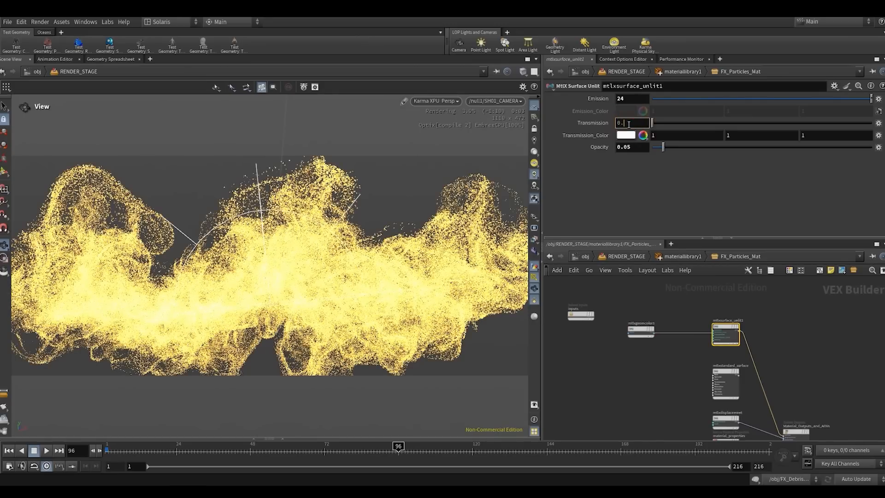
type("5")
key("Return")
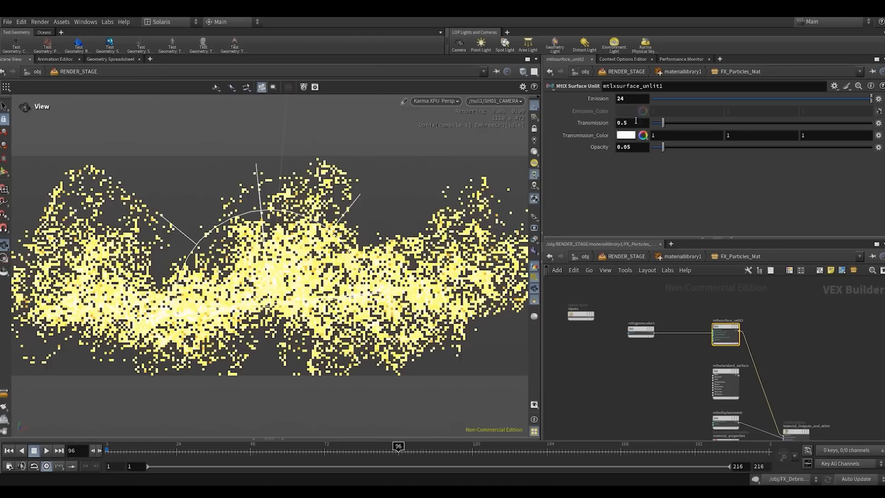
- Try an Opacity of 0.02 and an Emission of 12 on mtlxsurface_unlit1
left_click(636, 99)
middle_click_drag(629, 147, 636, 170)
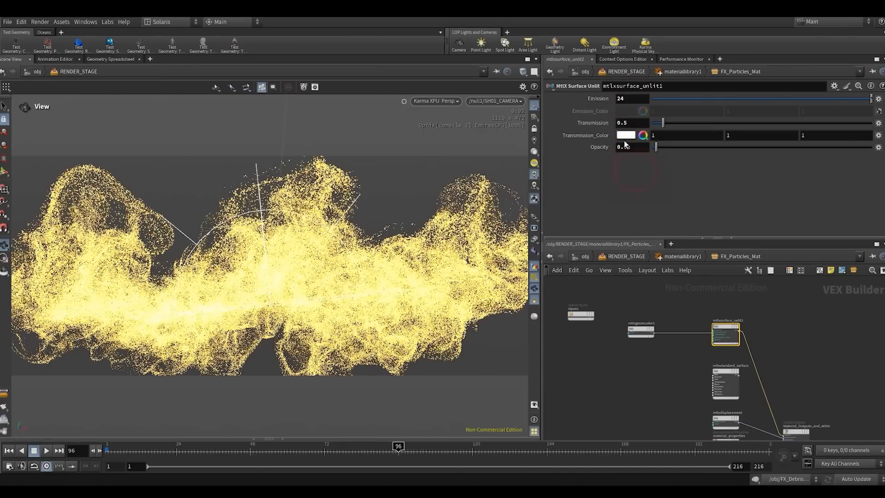
double_click(627, 147)
left_click(641, 185)
double_click(623, 102)
type("12")
left_click(580, 182)
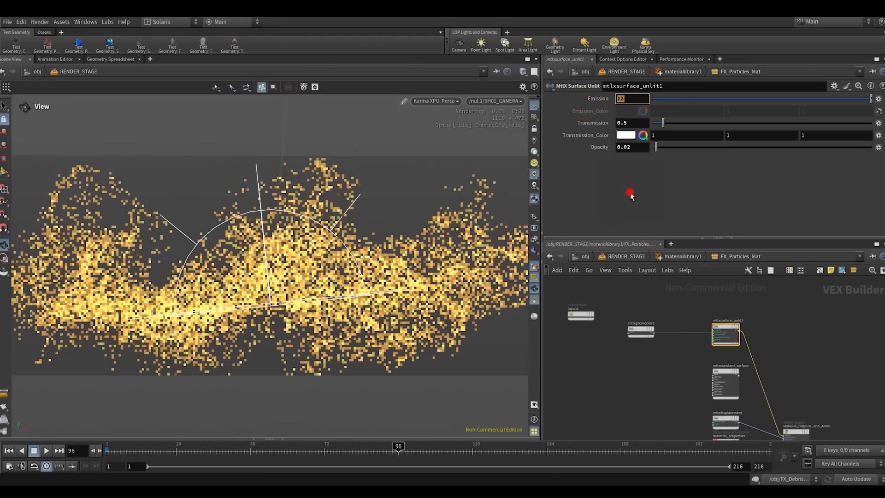
left_click(620, 380)
left_click(535, 279)
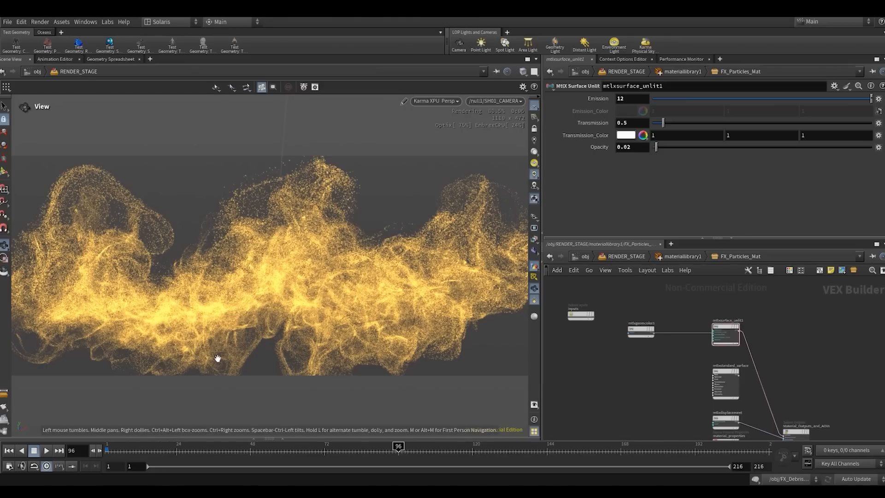
left_click(621, 194)
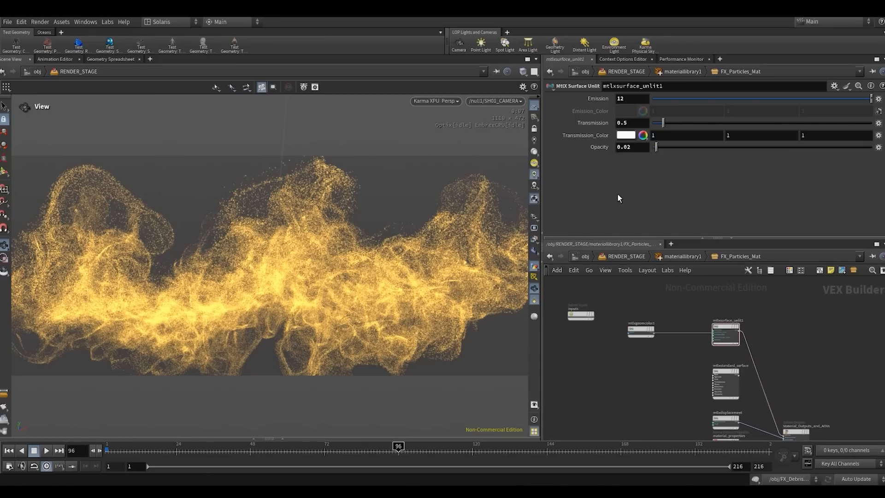
- Set the Emission of mtlxsurface_unlit1 to 10
left_click(623, 122)
left_click(623, 99)
type("10")
key("Return")
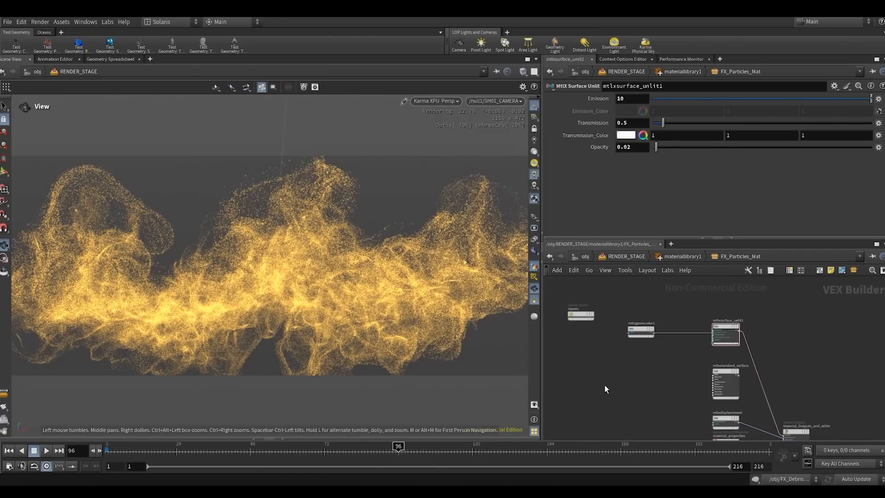
- Move mtlxgeomcolor1 slightly closer to mtlxsurface_unlit1 in the material network and deselect it
mouse_move(640, 359)
right_mouse_down()
mouse_move(632, 357)
mouse_move(635, 374)
right_mouse_up()
middle_click_drag(644, 368, 639, 330)
right_click_drag(647, 325, 641, 301)
middle_click_drag(641, 300, 638, 327)
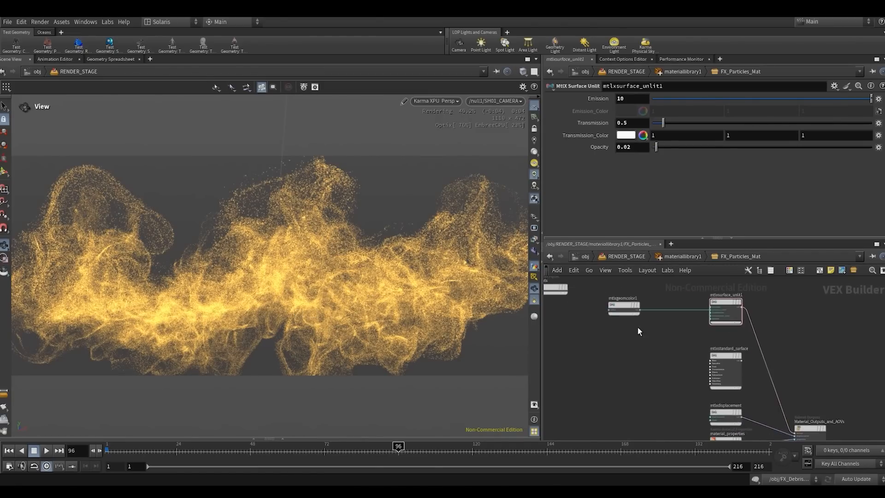
left_click_drag(627, 306, 635, 307)
left_click(650, 355)
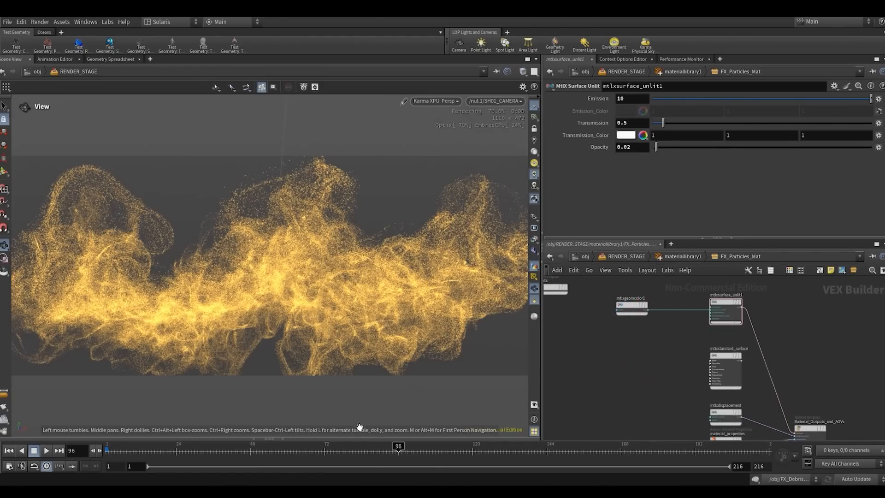
- Show the viewport's Correction Toolbar and switch its view transform to ACES 1.0 - SDR Video
left_click(434, 101)
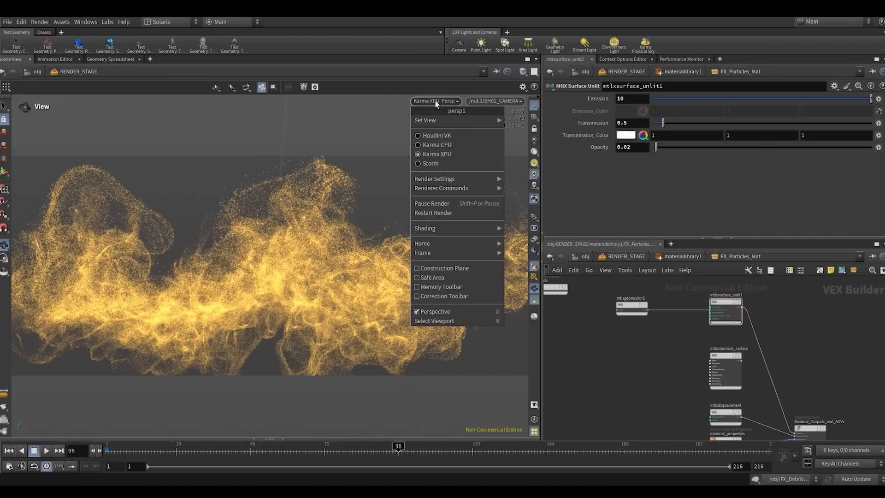
left_click(435, 101)
left_click(434, 102)
left_click(420, 297)
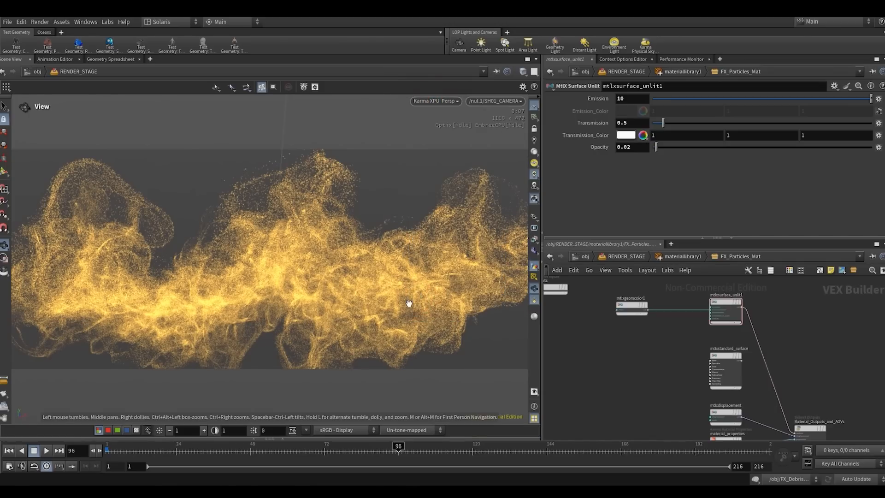
left_click(395, 430)
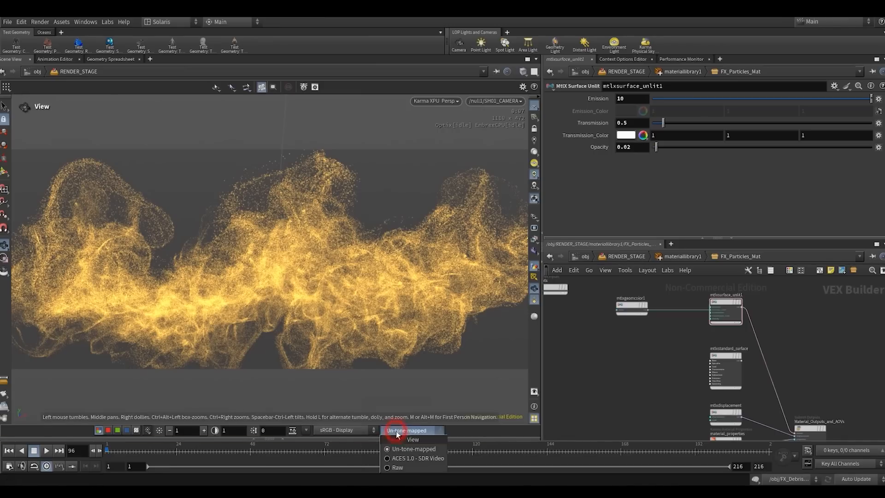
left_click(400, 459)
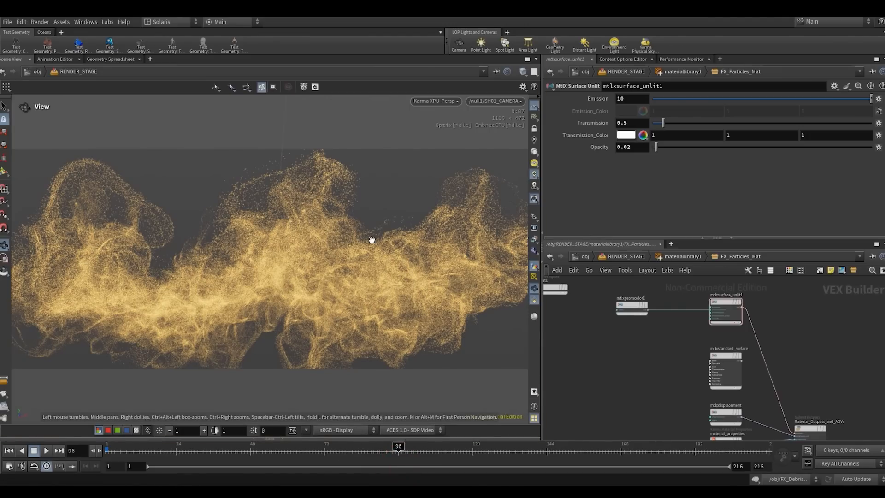
- Select mtlxsurface_unlit1 and raise its Opacity to 0.025, and further to 0.05
scroll(644, 347, "down", 3)
middle_click_drag(646, 346, 630, 341)
scroll(631, 342, "up", 3)
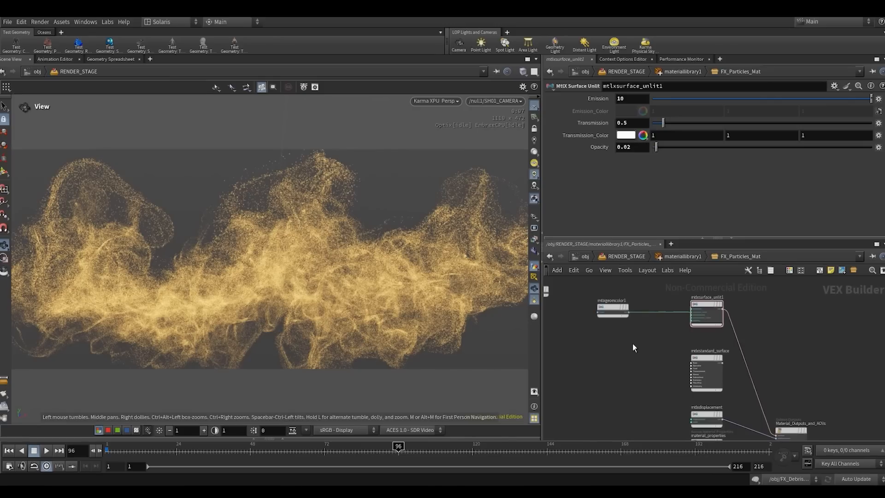
left_click_drag(689, 328, 724, 302)
double_click(627, 147)
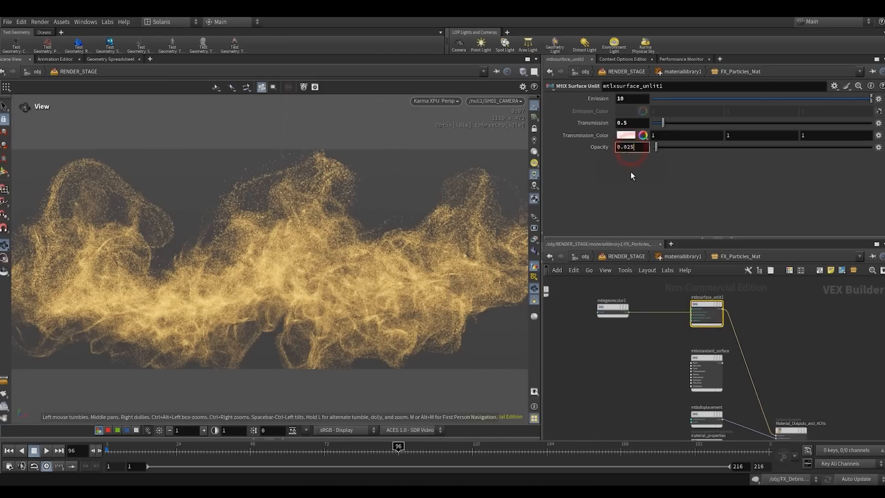
type("0.025")
key("Return")
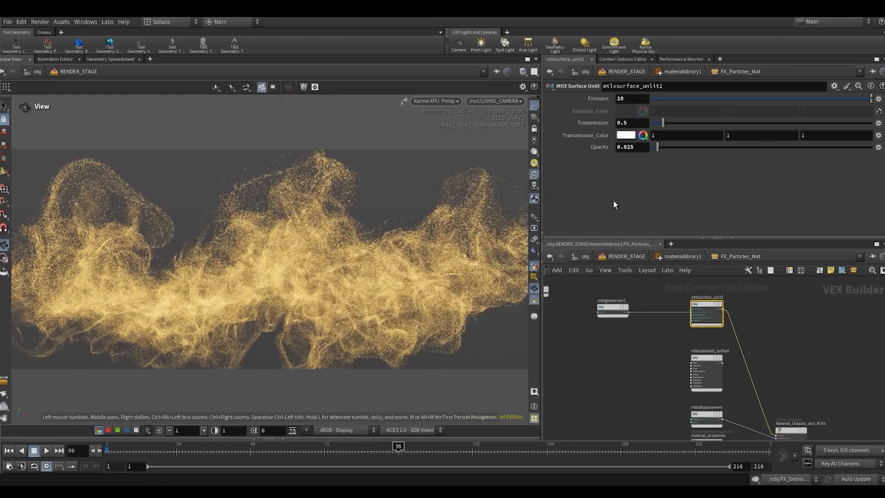
left_click_drag(635, 147, 627, 150)
type("5")
key("Return")
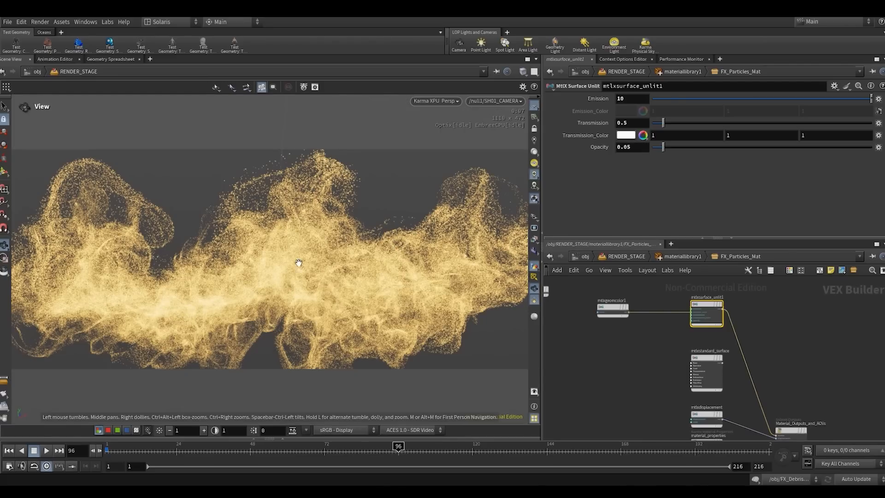
- Pin the viewport to RENDER_STAGE and open the RENDER geometry network to reach the Color Ramp of attribadjustcolor1
left_click(621, 340)
scroll(618, 339, "down", 4)
scroll(631, 318, "up", 5)
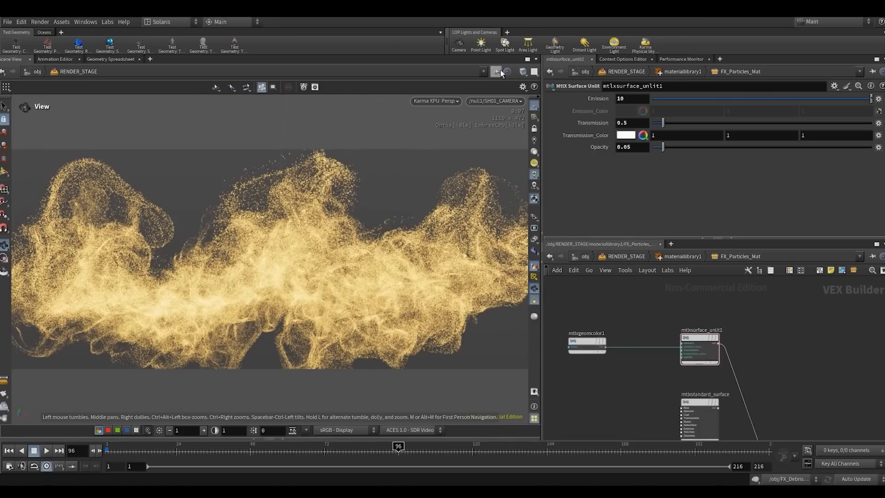
left_click(586, 260)
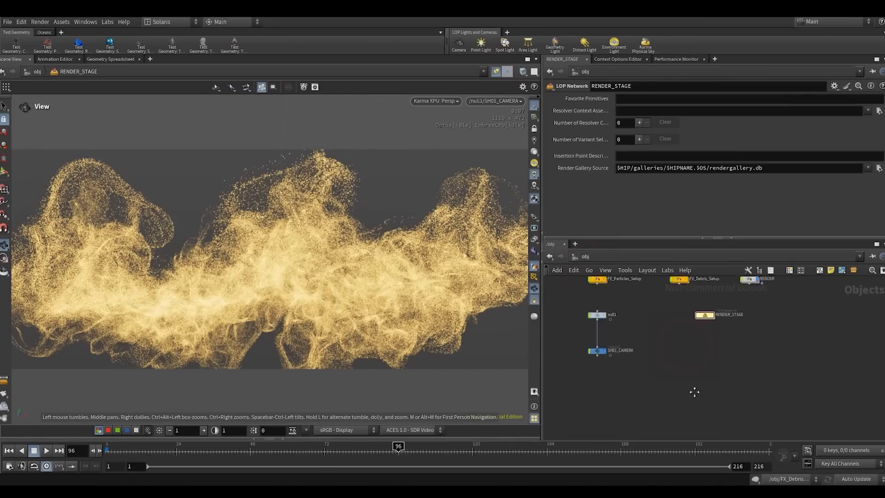
double_click(750, 327)
scroll(662, 396, "up", 3)
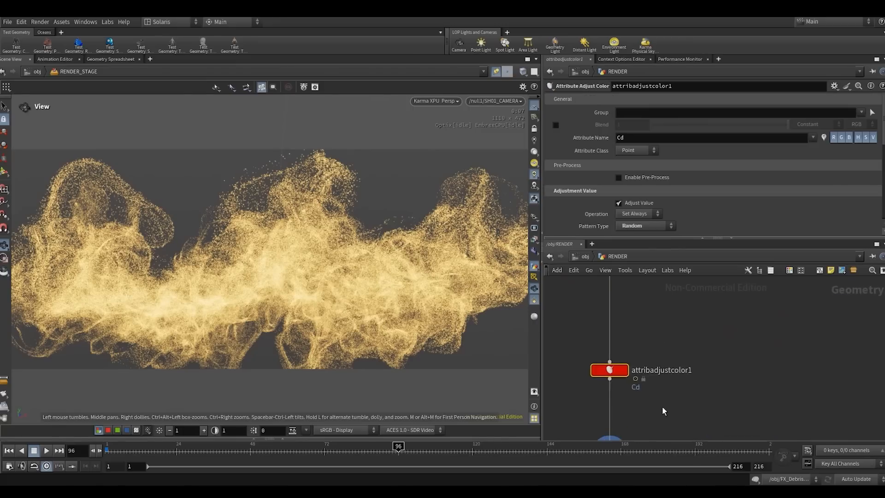
scroll(556, 184, "down", 2)
scroll(556, 184, "down", 2)
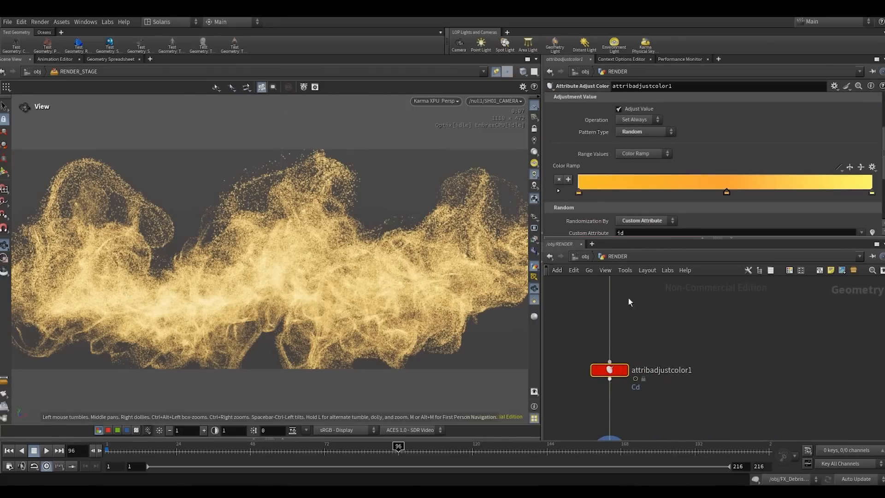
- Expand the ramp's point settings and make the orange stop at its start more saturated, with color 1, 0.5055, 0.011
double_click(580, 191)
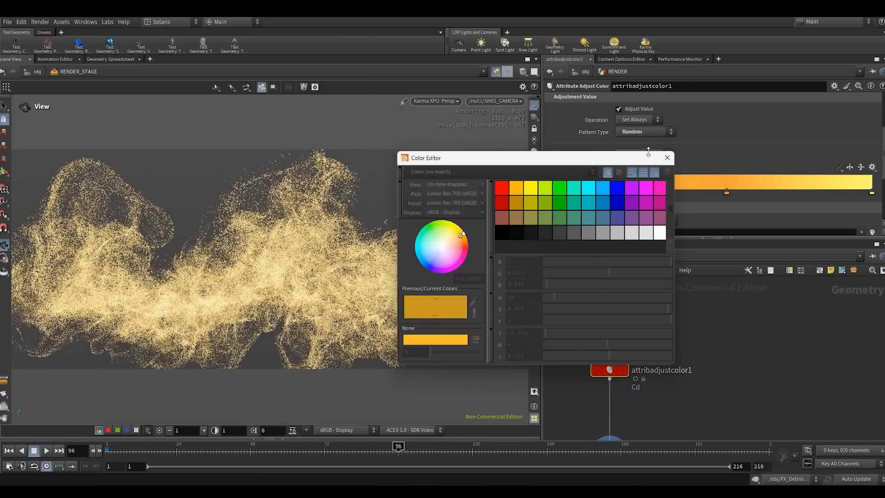
left_click(558, 190)
scroll(571, 202, "down", 2)
left_click(631, 180)
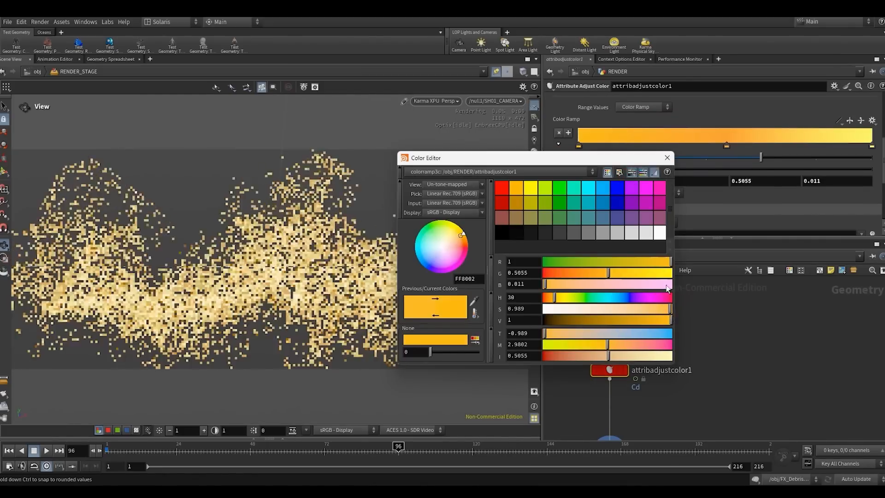
- Raise the saturation of the ramp's middle stop to 0.989, giving color 1, 0.340667, 0.011
left_click(726, 147)
left_click(633, 181)
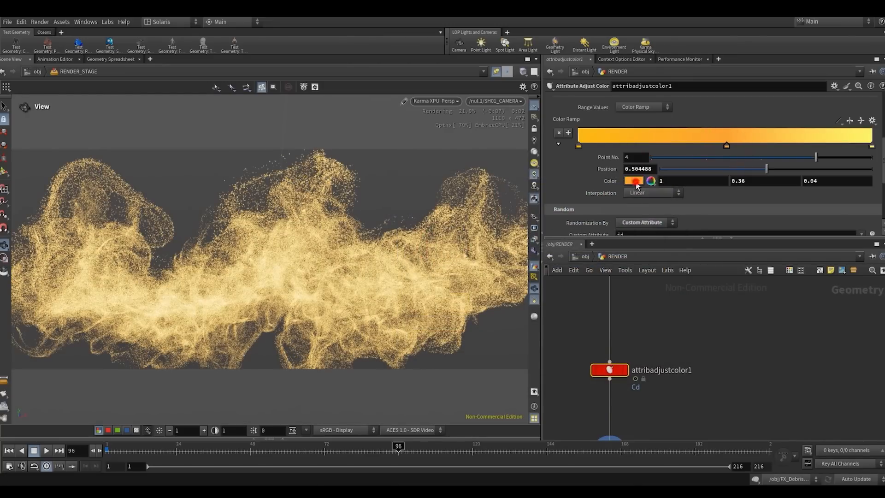
left_click(670, 309)
left_click_drag(670, 309, 671, 309)
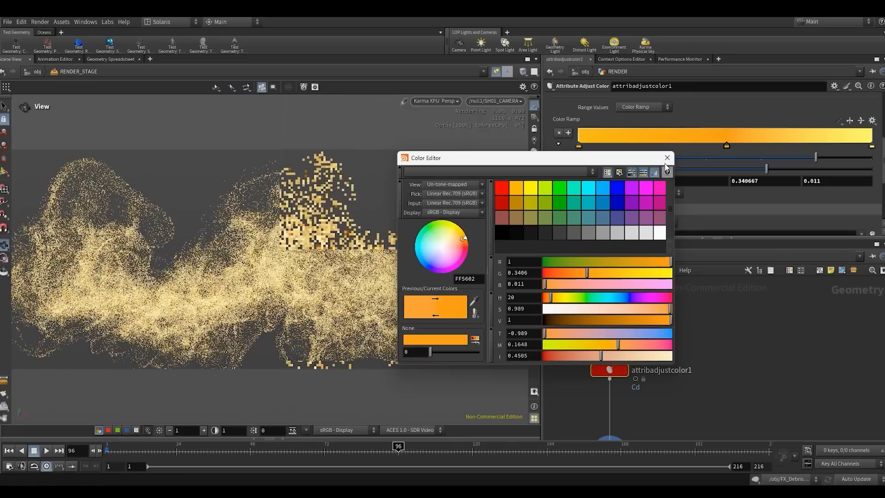
left_click(667, 157)
- Raise the saturation of the yellow stop at the ramp's end to 0.993, giving color 1, 1, 0.007
left_click(871, 146)
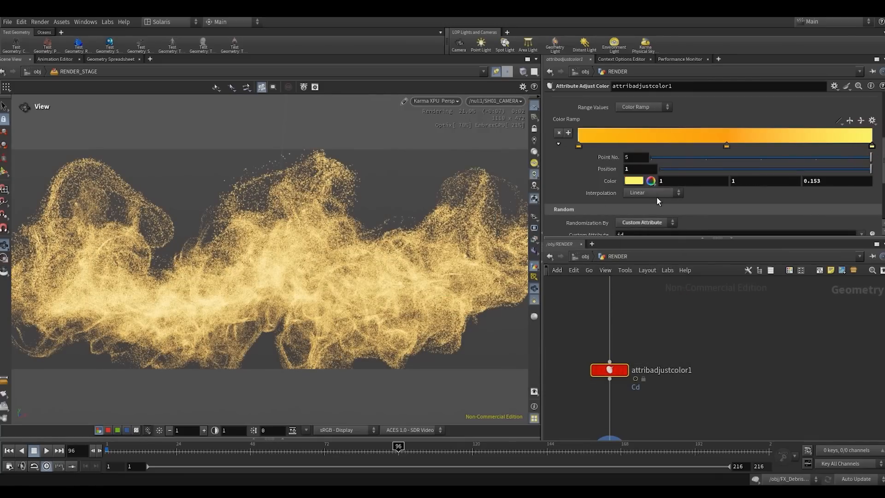
left_click(633, 180)
left_click(667, 311)
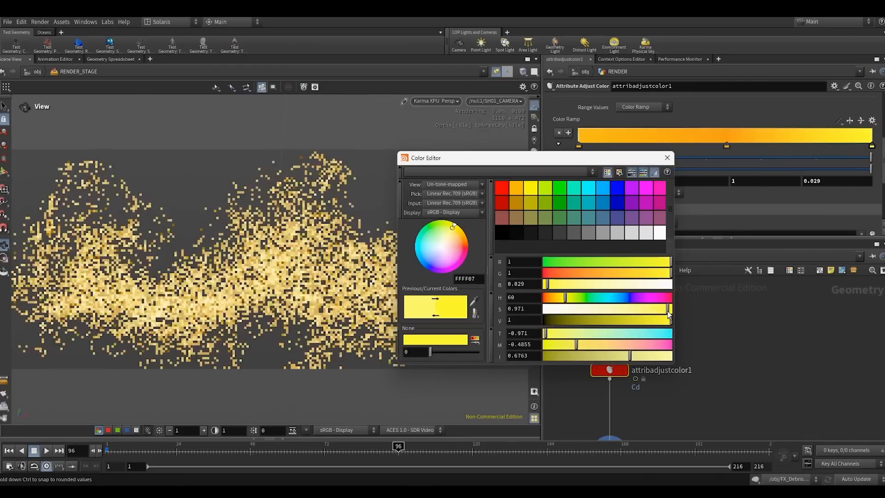
left_click(670, 310)
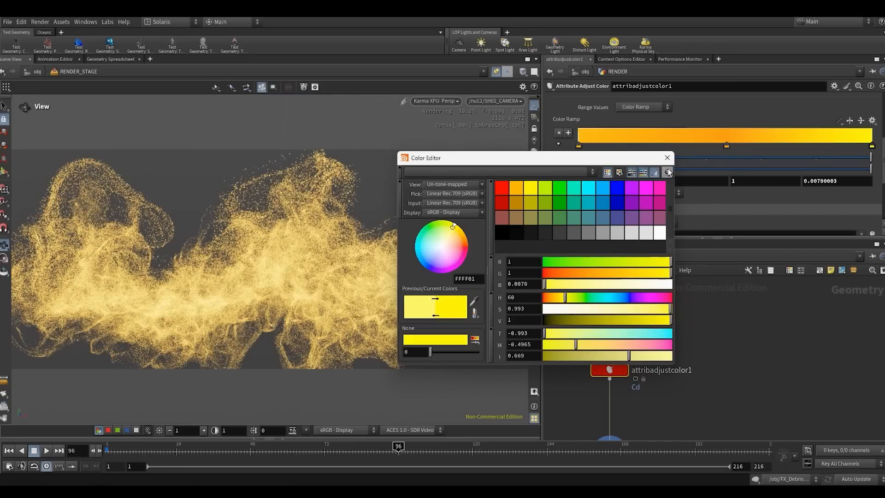
left_click(666, 158)
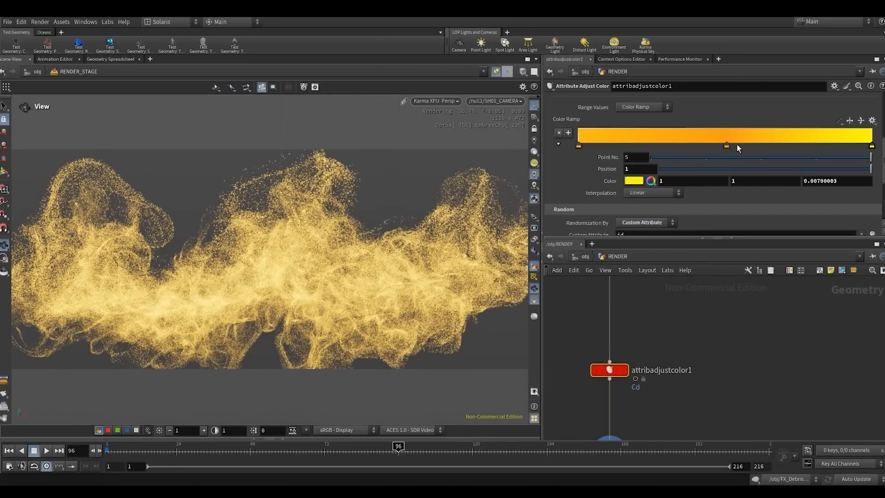
- Shift ramp point 1 at position 0 to a redder orange with hue 13, giving color 1, 0.237033, 0.026
double_click(578, 145)
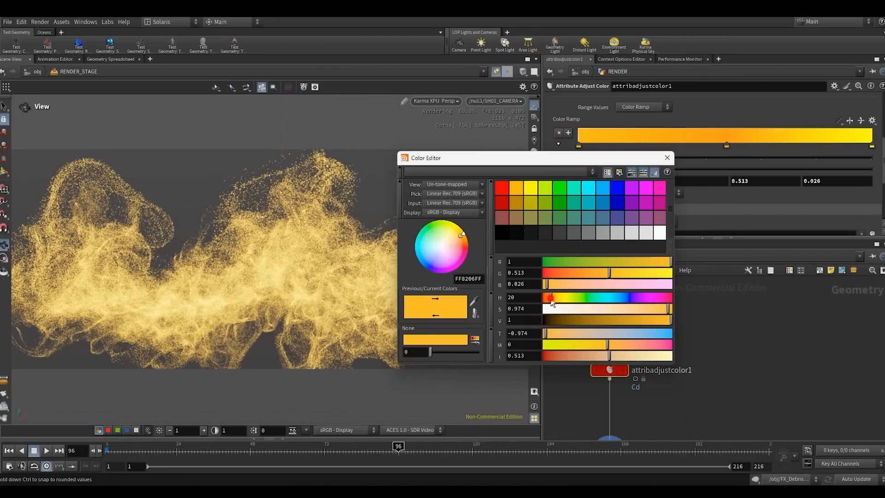
left_click(549, 297)
left_click(543, 299)
left_click(549, 298)
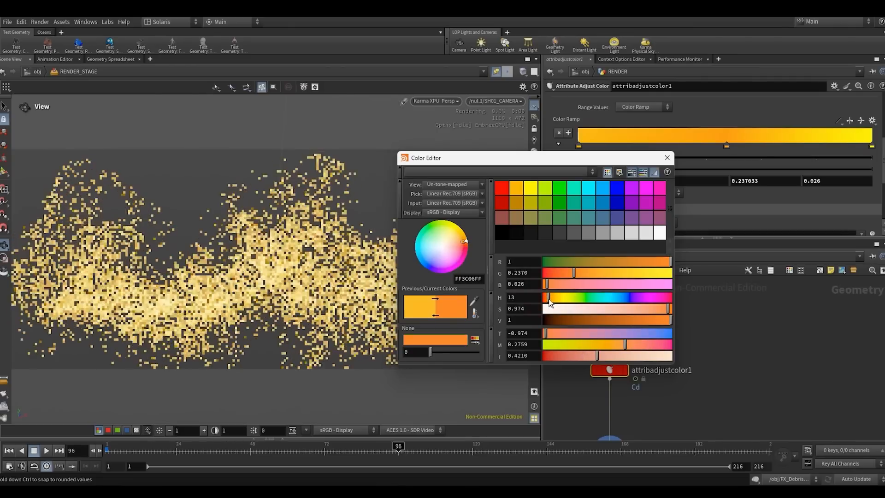
left_click(666, 157)
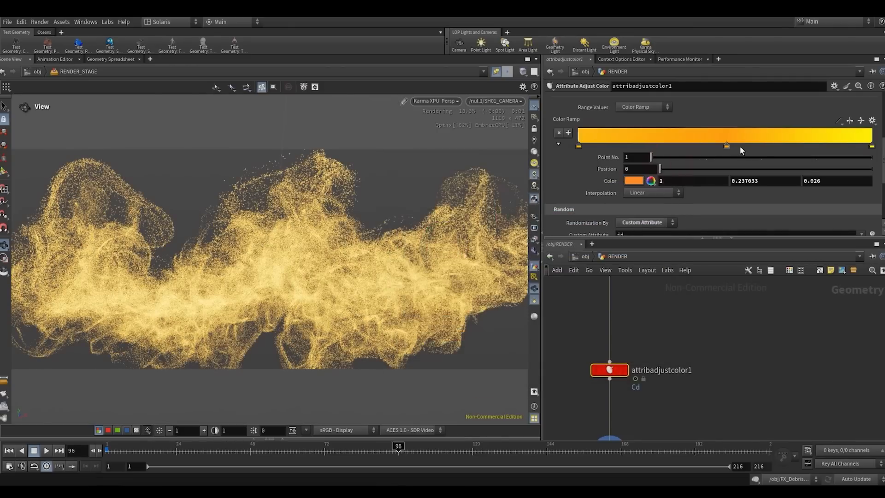
- Recolor the stop at the color ramp's end to red-orange with color 1, 0.102, 0
double_click(871, 146)
left_click(554, 297)
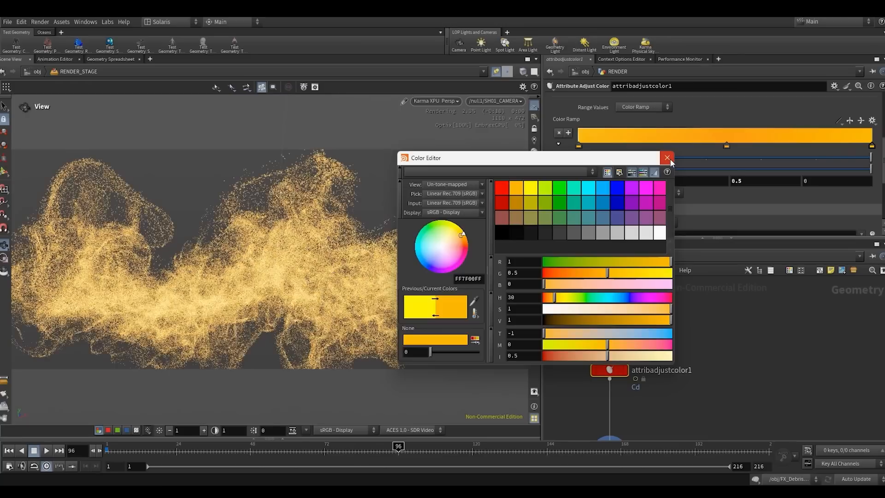
left_click(666, 157)
double_click(871, 146)
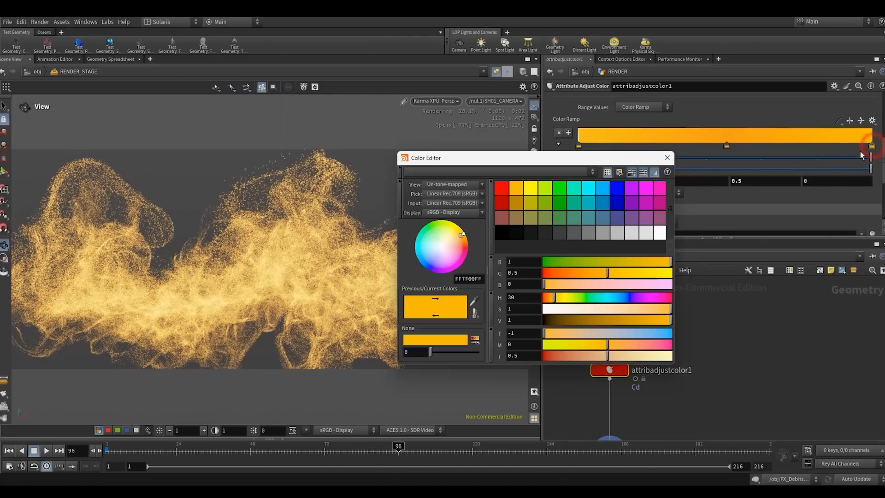
left_click_drag(607, 273, 553, 271)
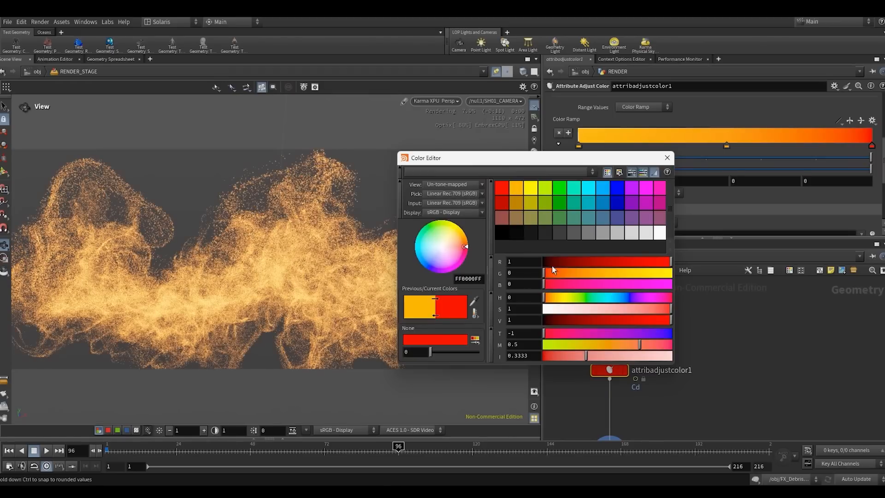
left_click(552, 272)
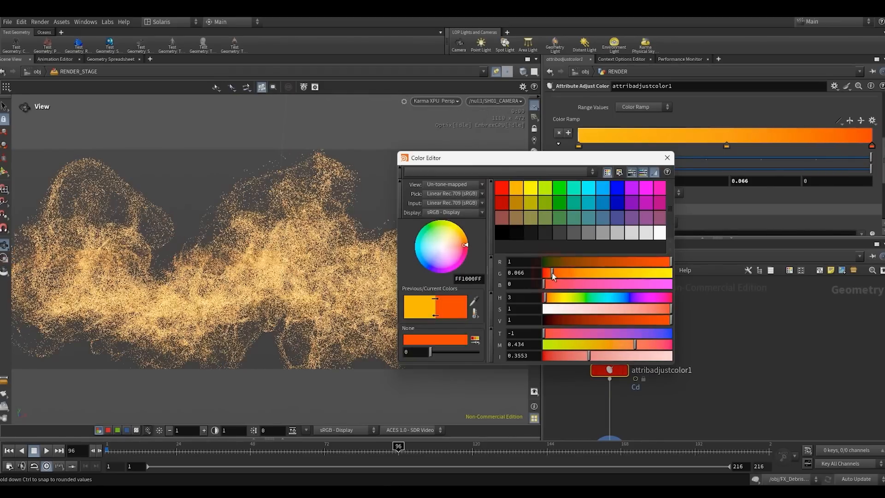
left_click_drag(554, 273, 556, 273)
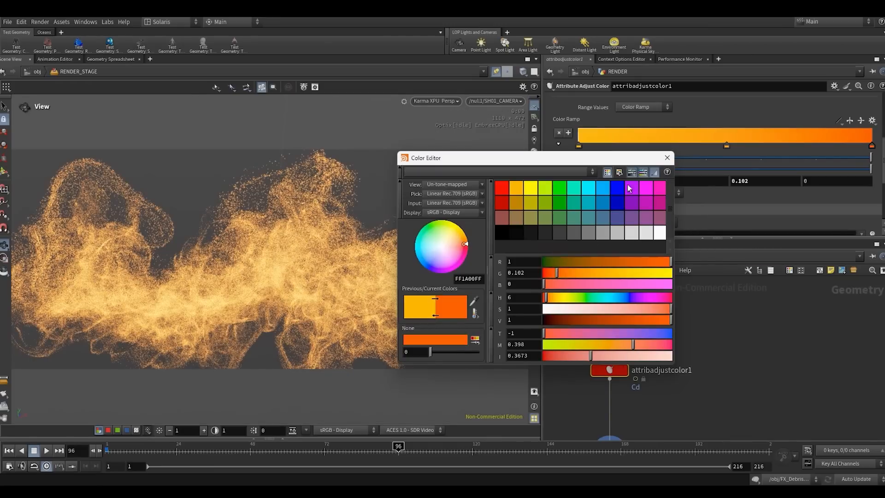
left_click(666, 158)
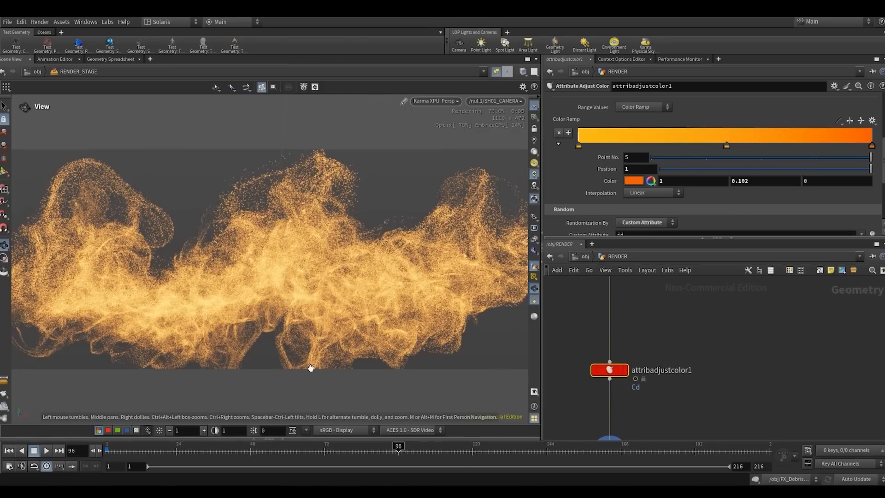
- Review the pscale adjustment settings of attribadjustfloat3 and attribadjustfloat2 upstream of the color node
scroll(732, 336, "down", 4)
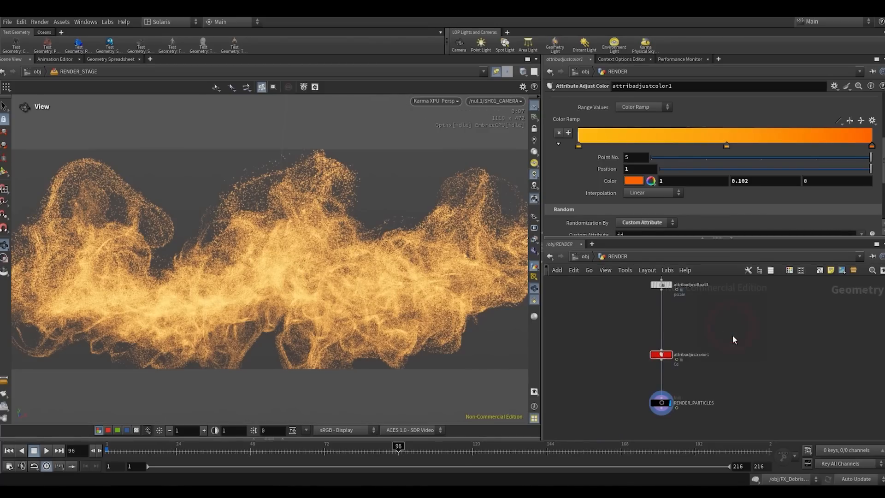
middle_click_drag(715, 331, 681, 380)
middle_click_drag(685, 350, 692, 381)
scroll(673, 373, "up", 3)
left_click(621, 362)
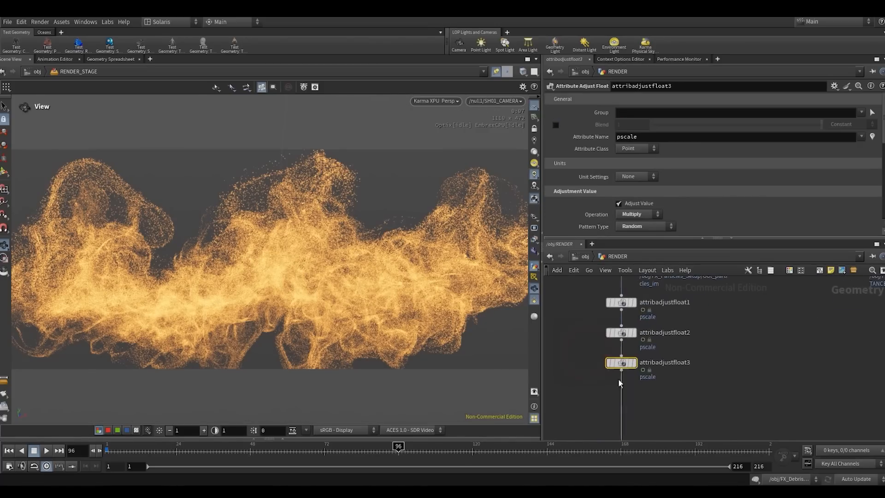
scroll(589, 209, "down", 5)
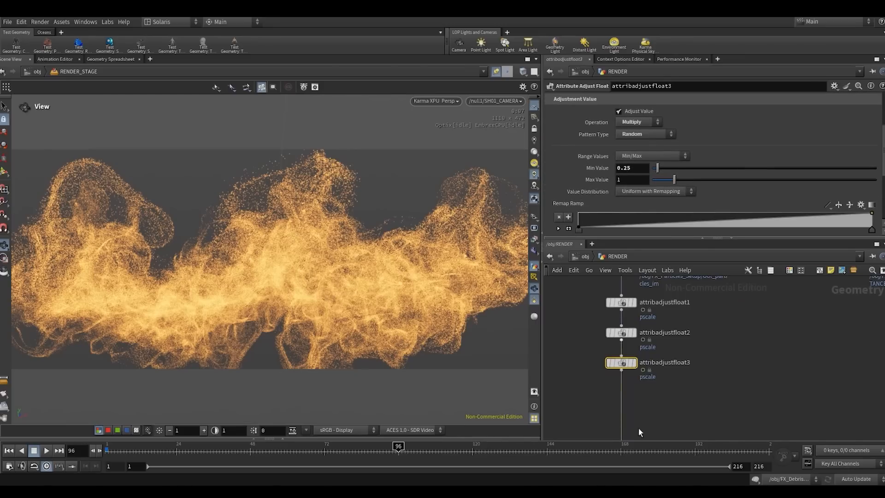
left_click(619, 333)
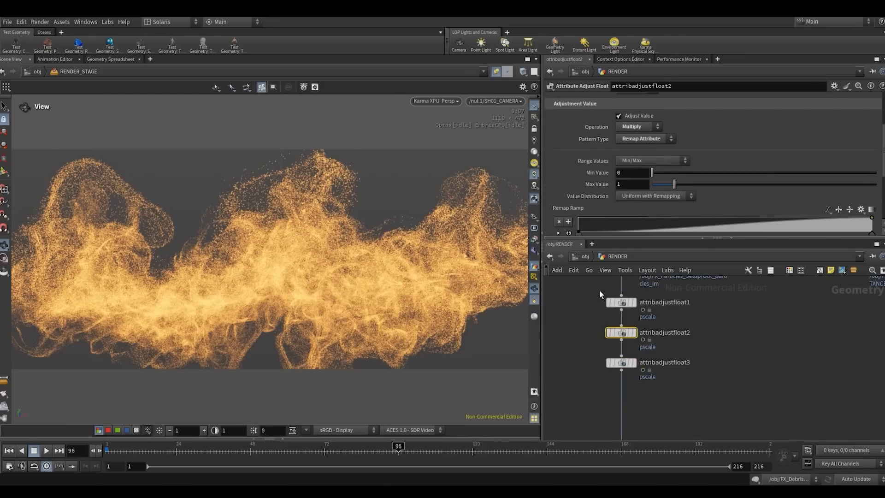
- Try a pscale constant value of 0.002 in attribadjustfloat1, and settle on 0.0012
left_click(621, 302)
scroll(609, 203, "down", 1)
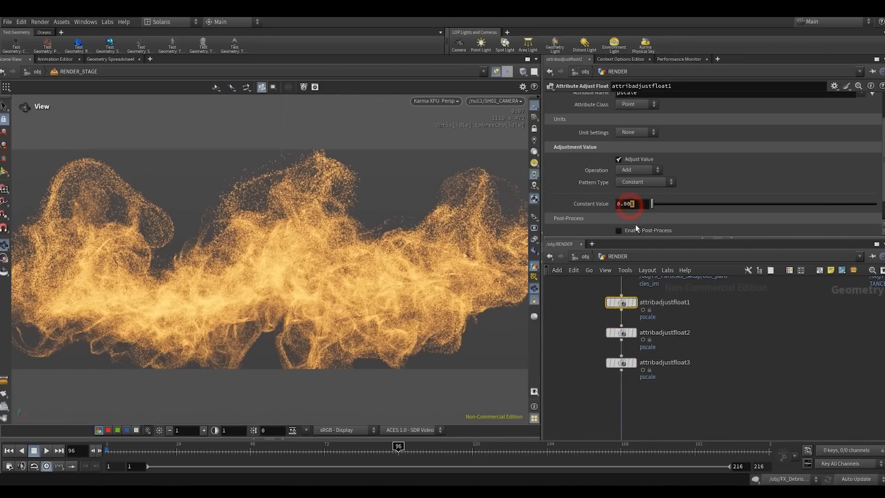
left_click(728, 357)
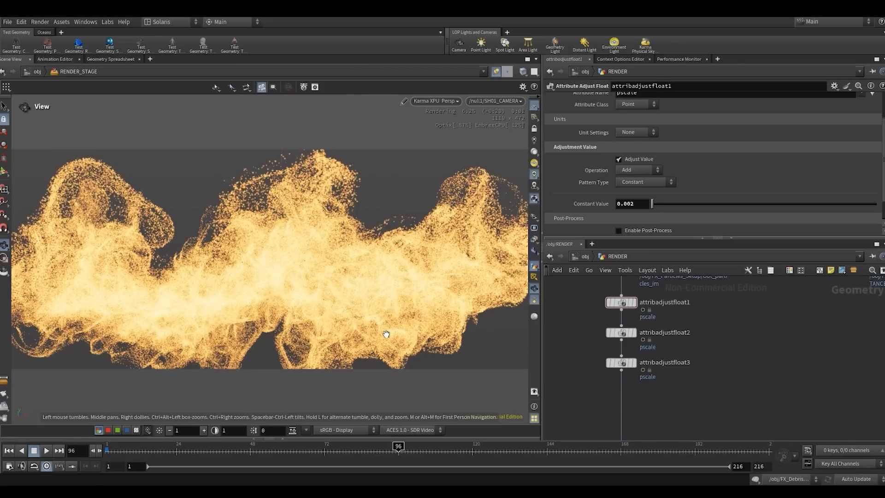
left_click_drag(630, 204, 637, 206)
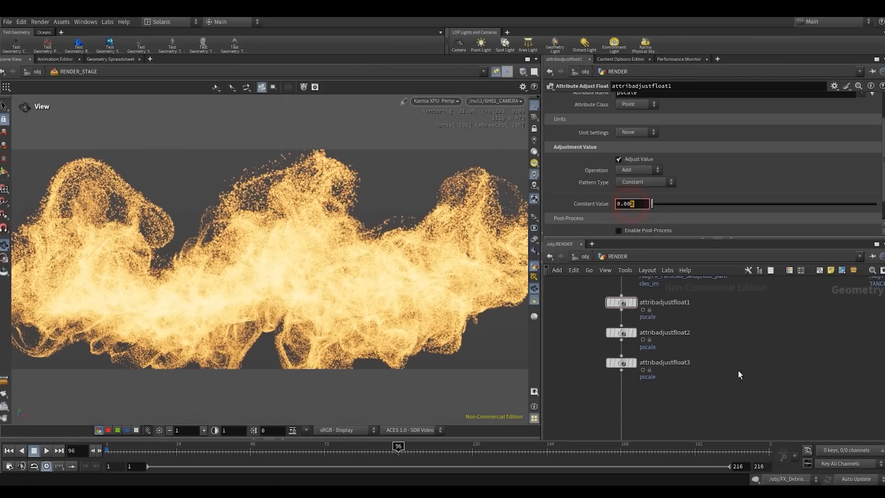
type("12")
left_click(799, 422)
left_click(758, 360)
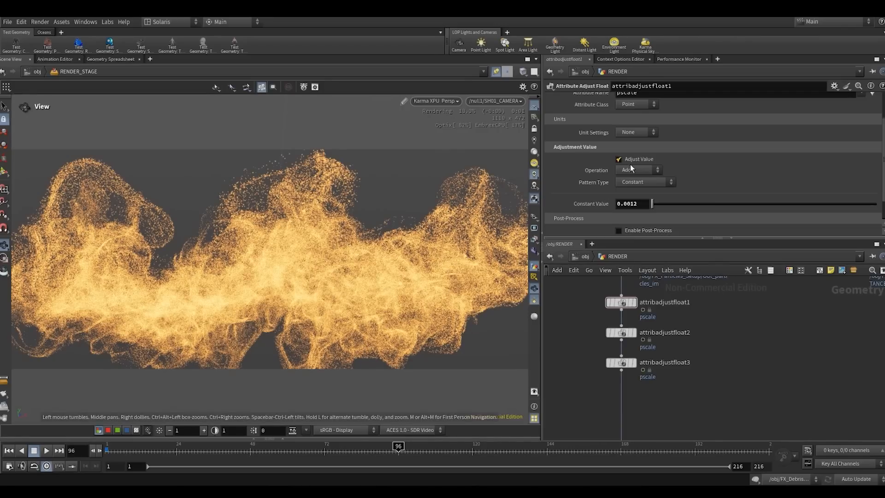
- Leave the RENDER geometry network and open the RENDER_STAGE network
scroll(703, 331, "down", 4)
middle_click_drag(704, 331, 700, 288)
left_click_drag(659, 389, 658, 403)
left_click(708, 368)
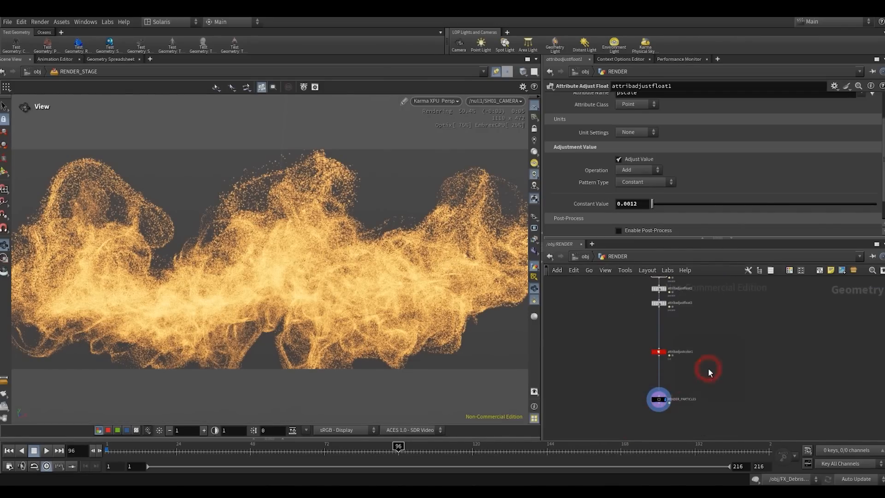
scroll(668, 399, "up", 2)
middle_click(655, 401)
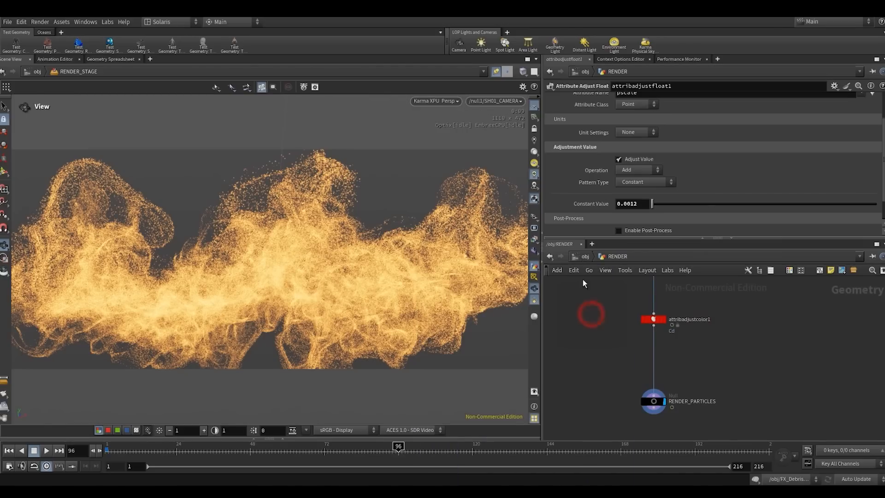
left_click(583, 257)
double_click(672, 389)
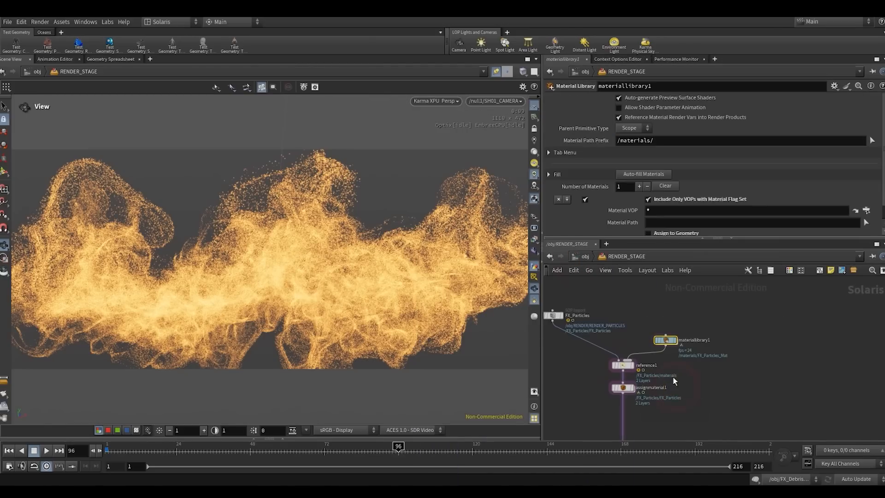
- Move the camera import node and the output below it farther down to make room beneath assignmaterial1
middle_click_drag(630, 355, 626, 343)
left_click(627, 348)
key("l")
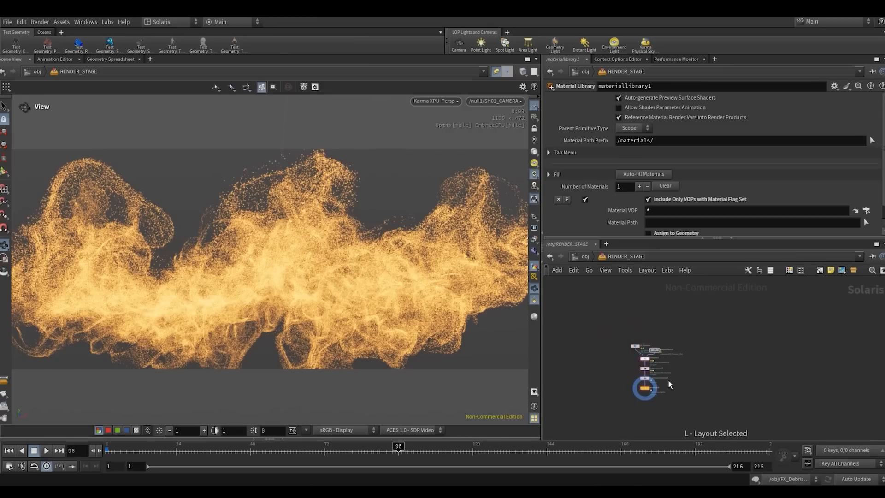
scroll(670, 383, "up", 3)
middle_click_drag(630, 391, 676, 360)
left_click_drag(668, 338, 667, 401)
left_click(685, 366)
scroll(682, 359, "up", 2)
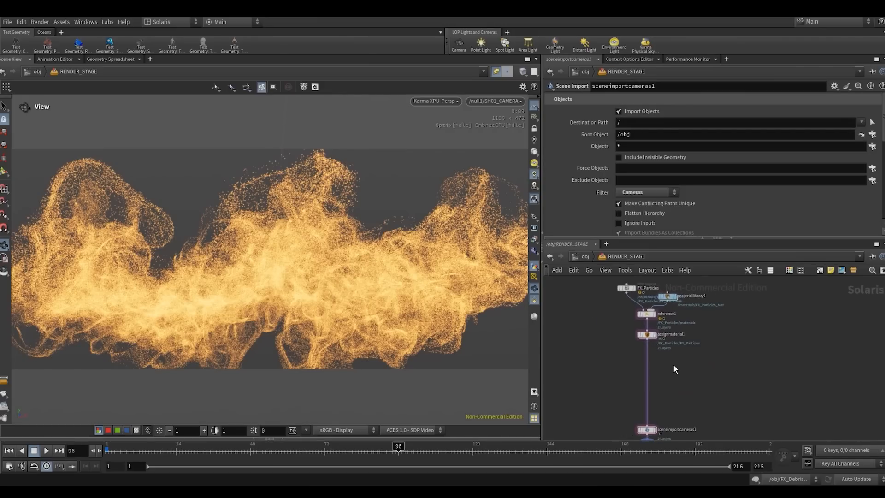
- Insert a Render Geometry Settings node on the wire between assignmaterial1 and sceneimportcameras1
middle_click_drag(673, 361, 674, 372)
key("Tab")
type("r")
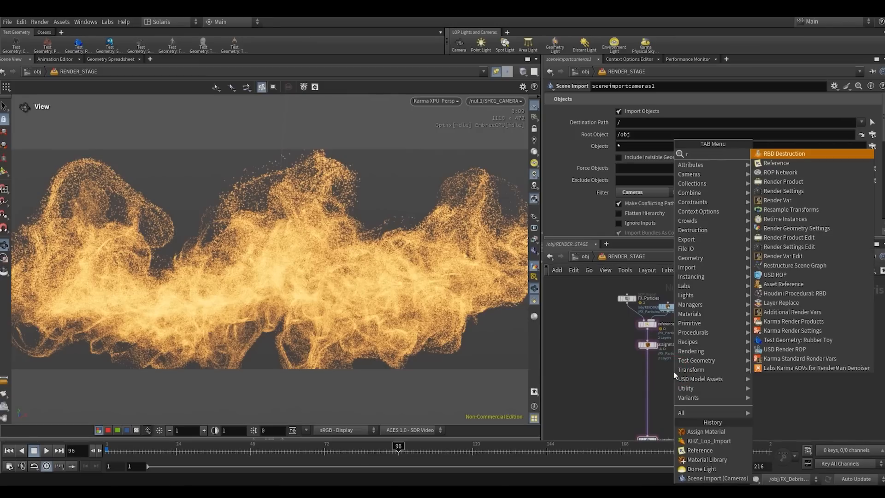
type("es")
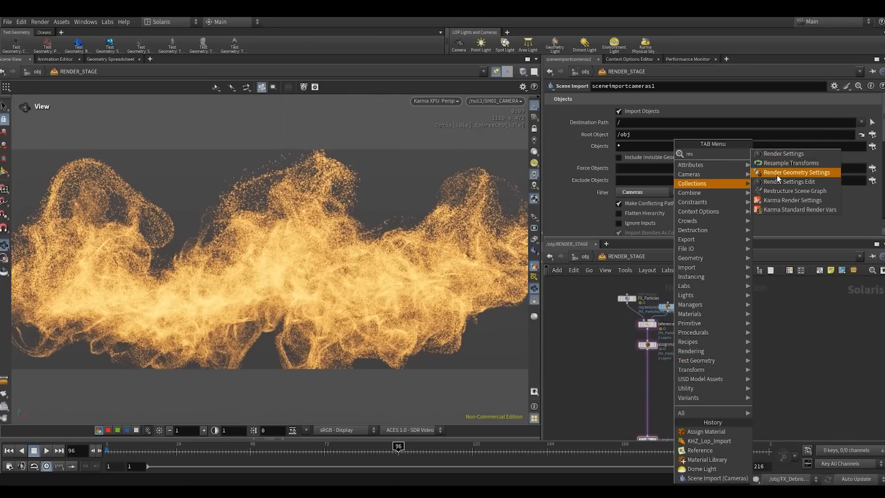
left_click(794, 176)
left_click(647, 371)
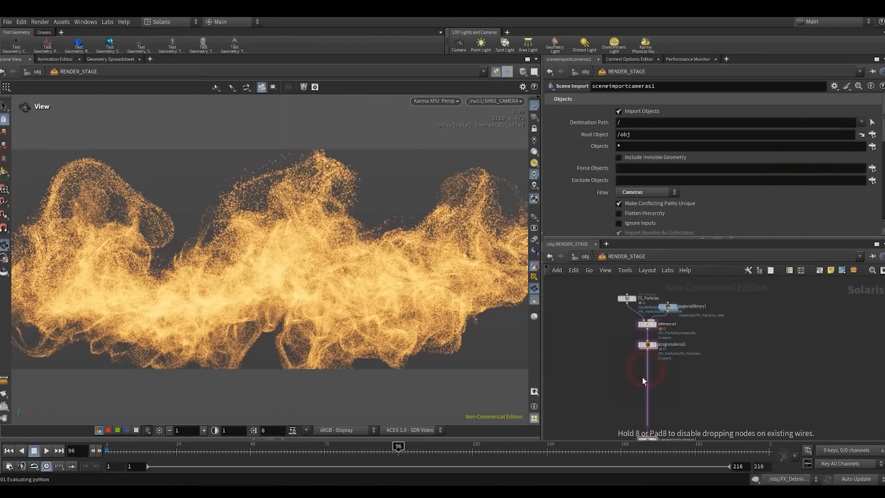
- Reveal the scene graph and assign /FX_Particles/FX_Particles as the render geometry settings' primitives
left_click(175, 433)
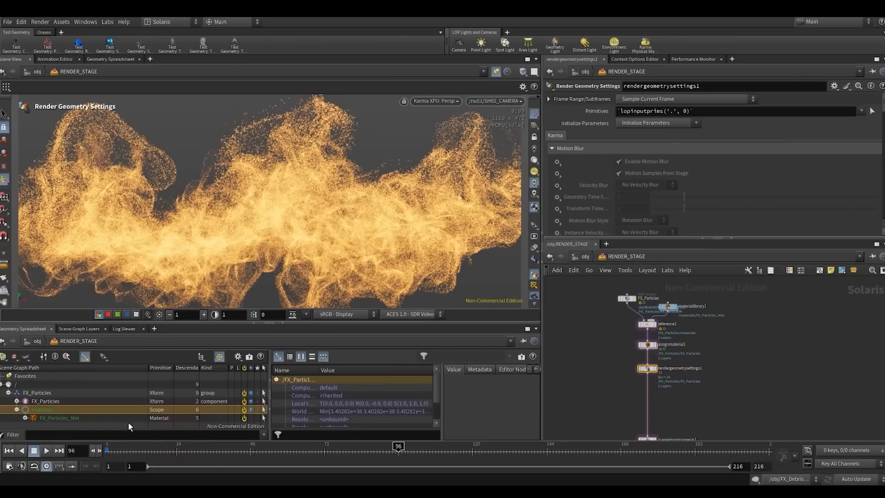
left_click(26, 401)
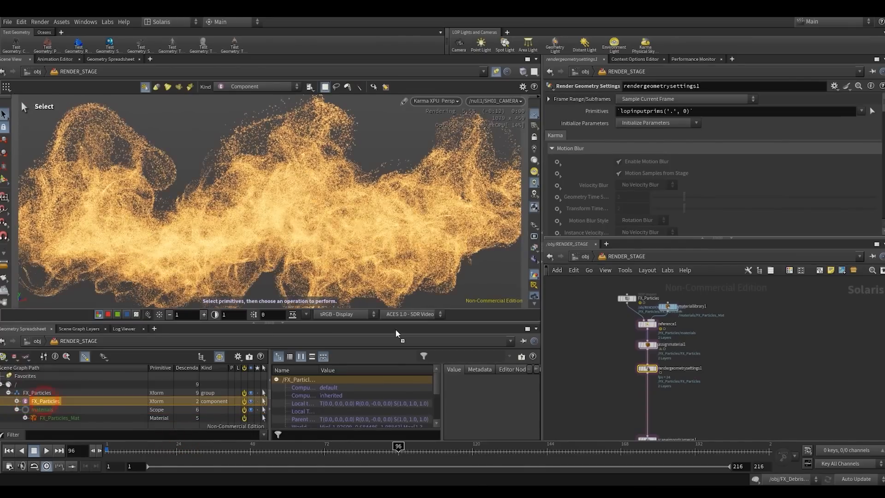
left_click_drag(639, 114, 641, 115)
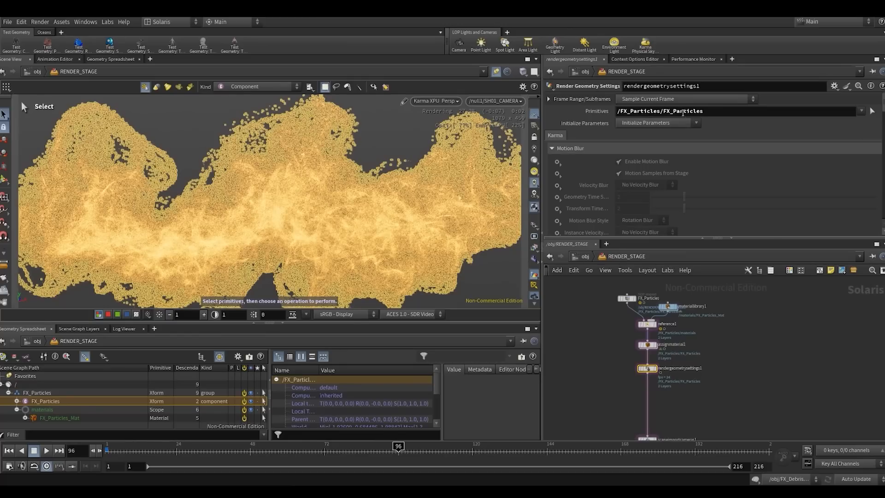
left_click(756, 370)
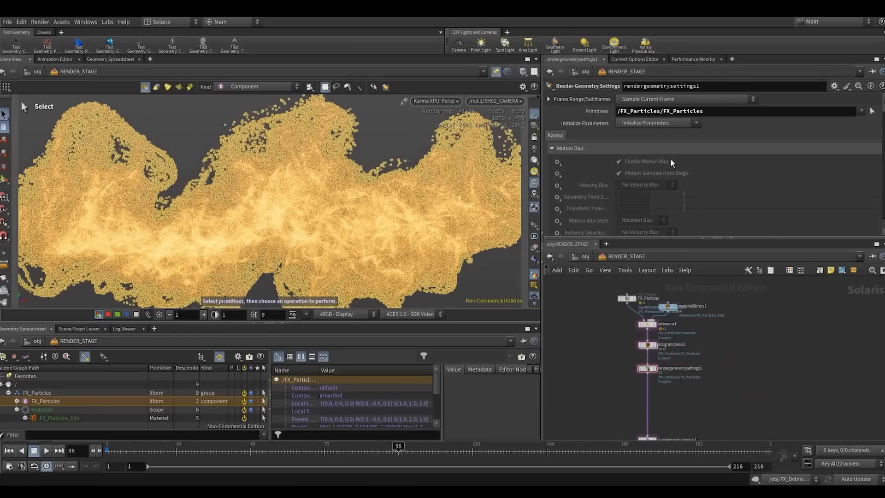
- Override the particles' velocity blur with Set or Create, choose Velocity Blur, and clear the selection in a larger preview
left_click(558, 185)
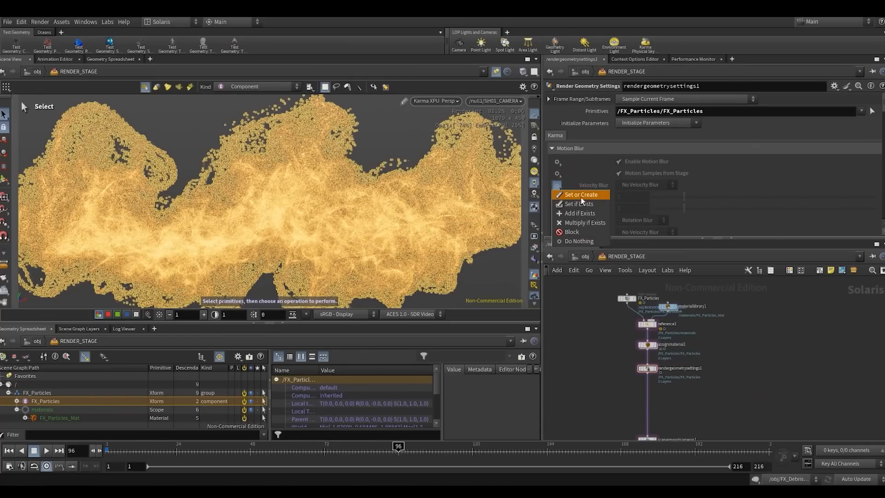
left_click(581, 195)
left_click(631, 186)
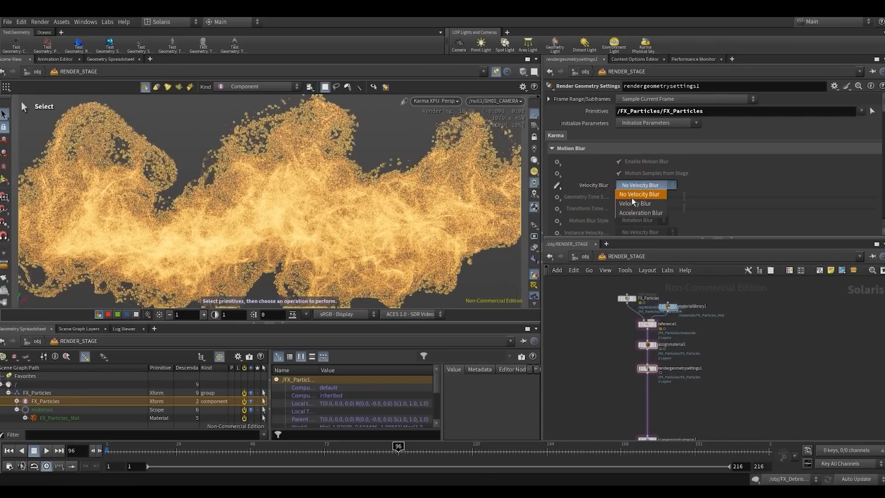
left_click(624, 202)
left_click(618, 367)
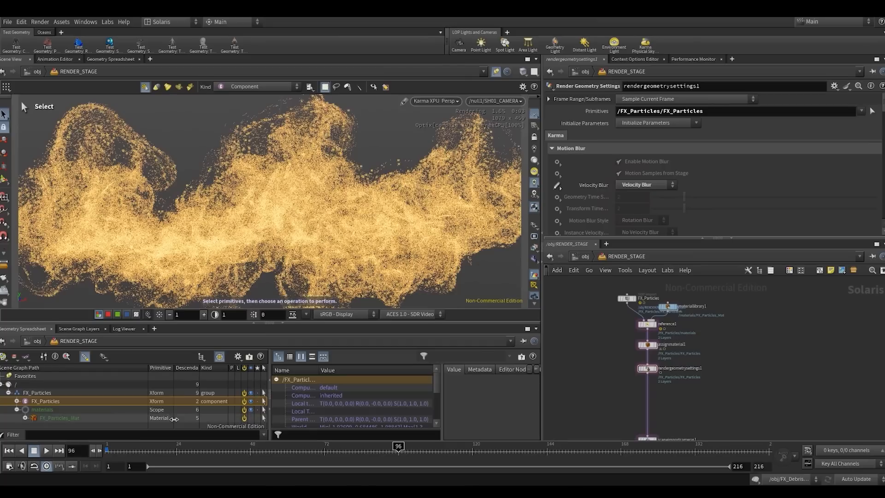
left_click(102, 400, "ctrl")
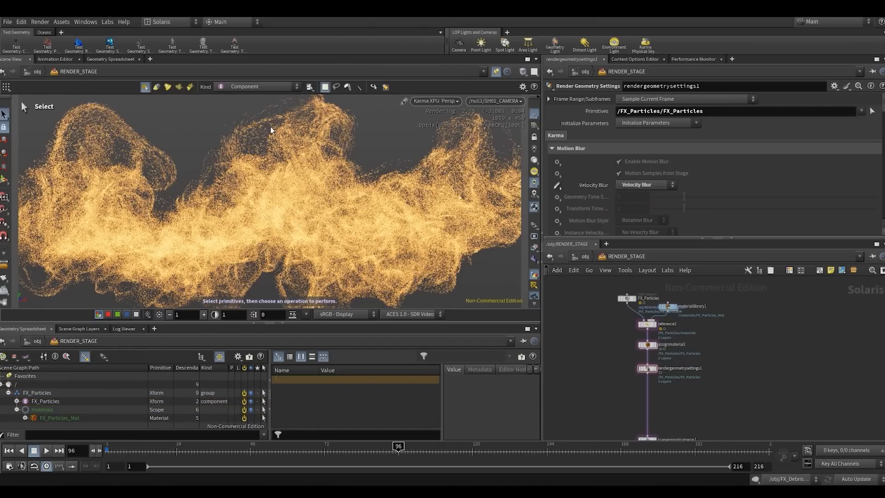
left_click_drag(291, 323, 236, 338)
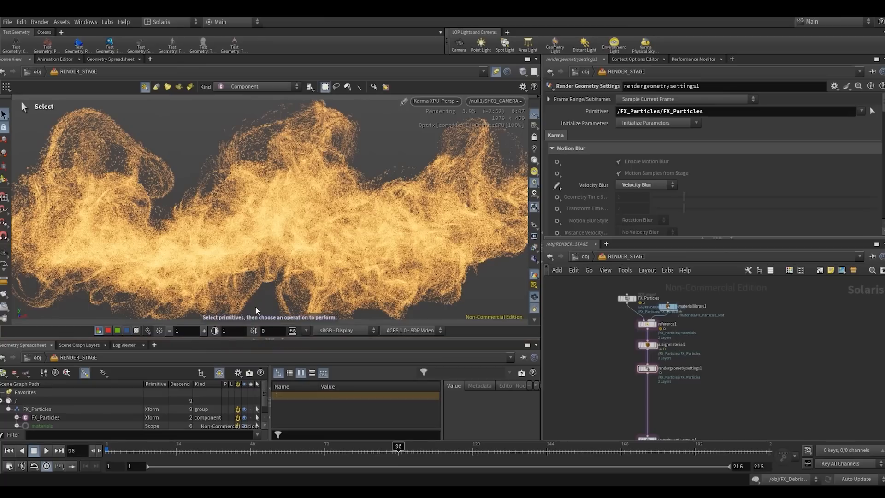
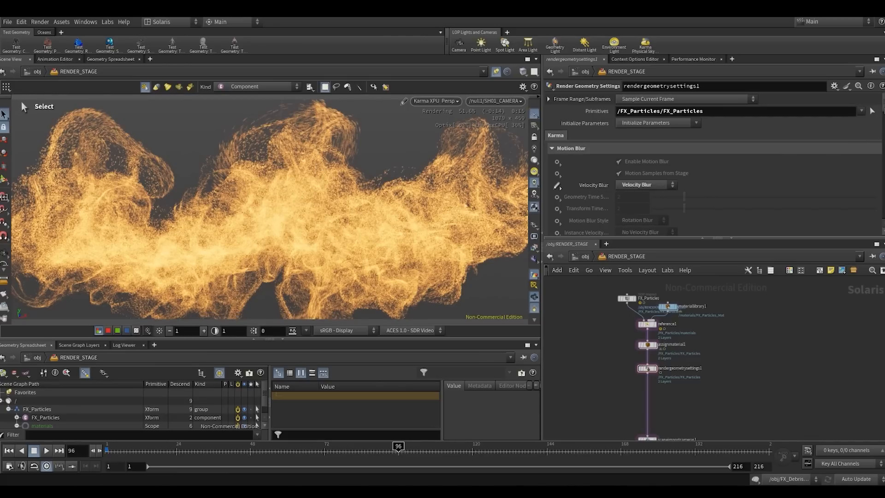
- Override the render geometry settings' Treat As Light Source parameter with Set or Create and choose Yes
scroll(712, 161, "down", 10)
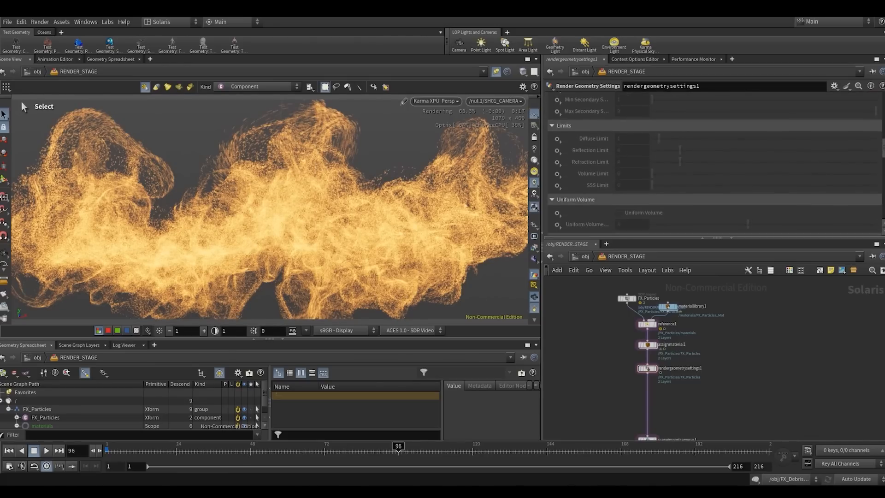
scroll(714, 163, "down", 10)
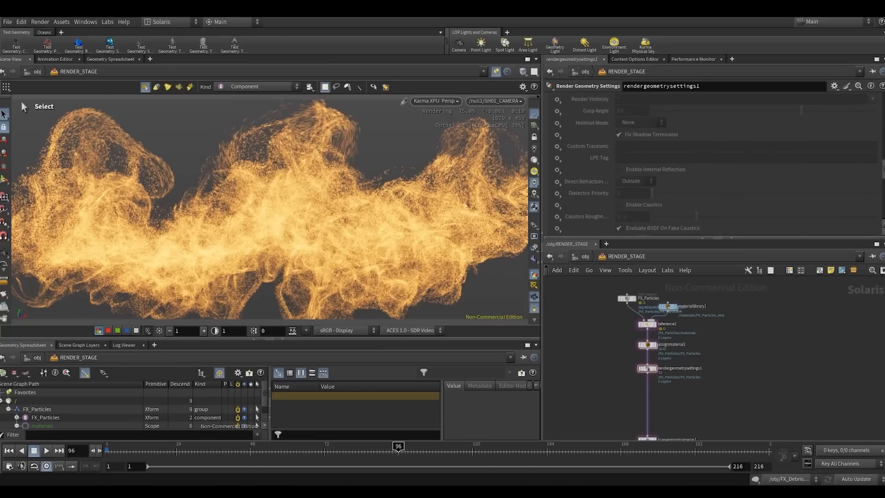
scroll(857, 191, "down", 6)
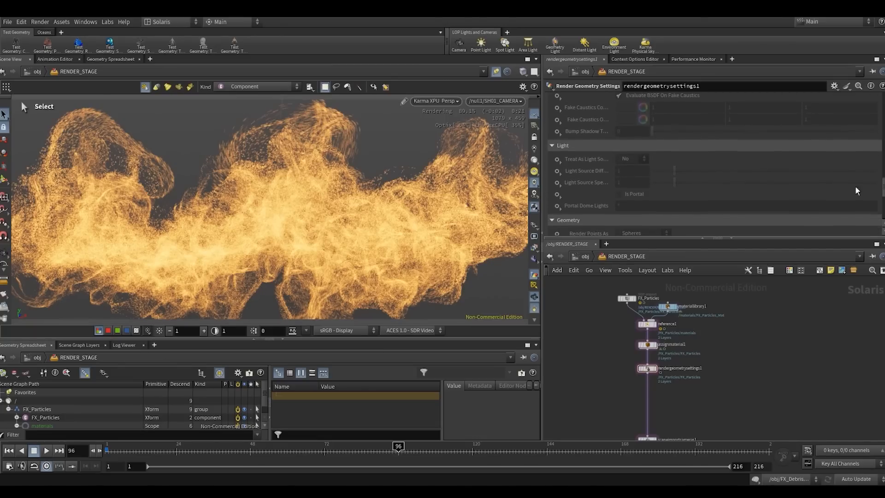
left_click(557, 160)
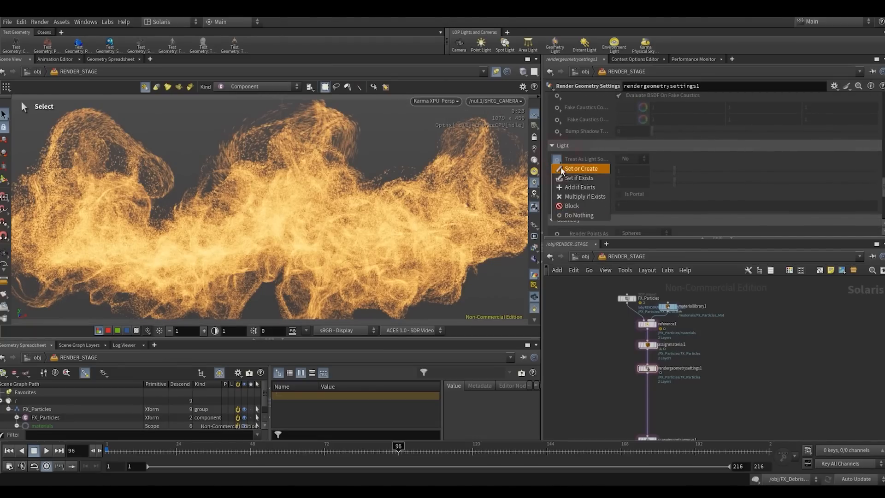
left_click(563, 170)
left_click(629, 159)
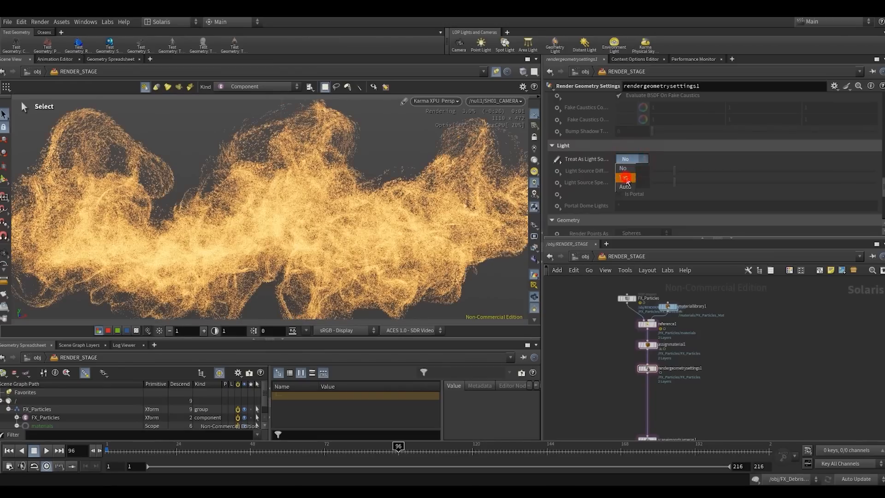
left_click(626, 178)
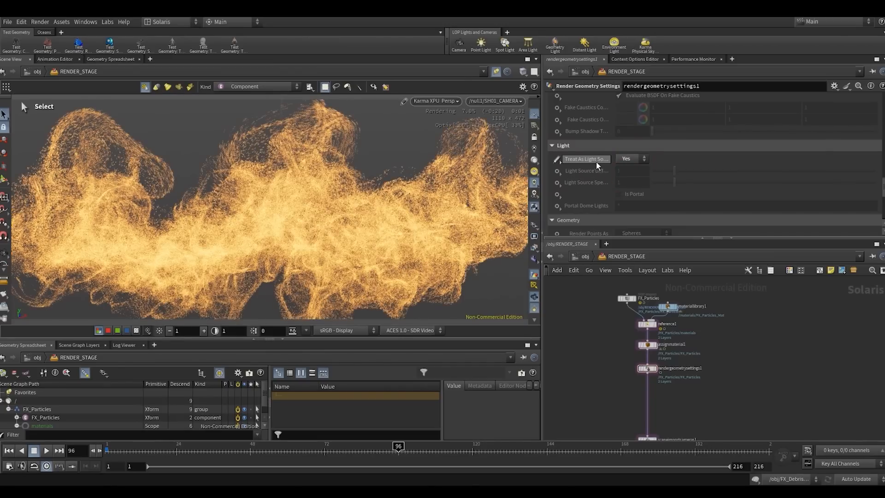
- Override the particles' Light Source Diffuse multiplier with Set or Create, try a value of 4, and settle on 5
left_click(557, 171)
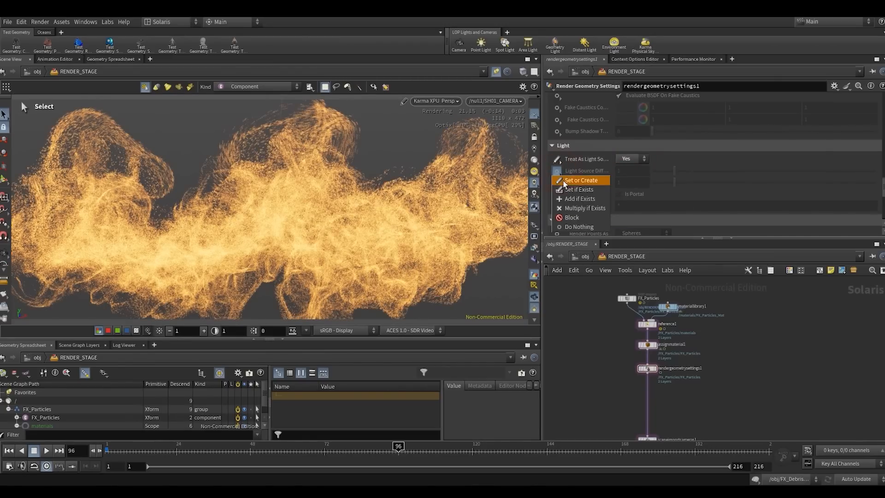
left_click(564, 180)
left_click_drag(627, 173, 599, 316)
type("4")
key("Return")
left_click_drag(630, 172, 585, 265)
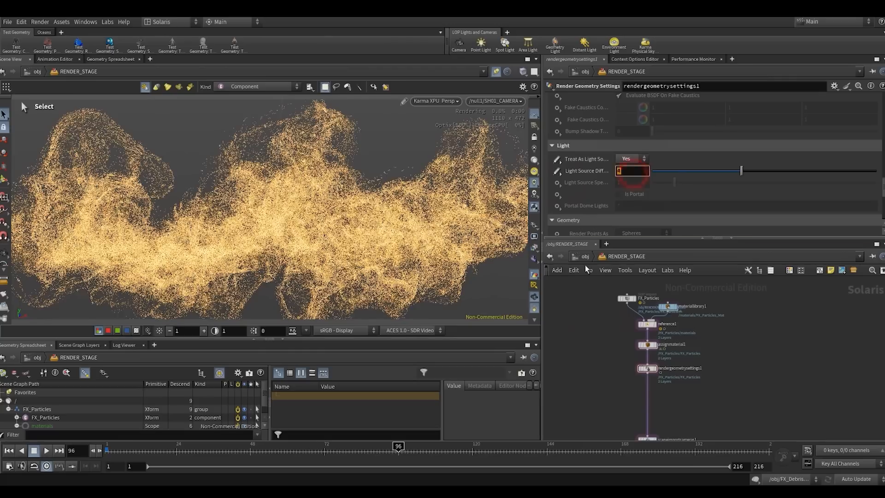
type("5")
key("Return")
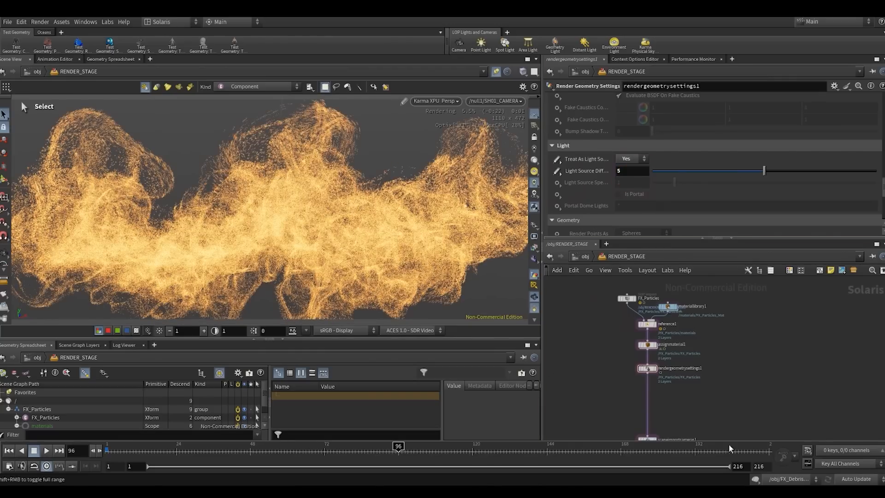
- Move the five particle nodes, from FX_Particles through rendergeometrysettings1, slightly farther above the camera import node
scroll(673, 406, "up", 2)
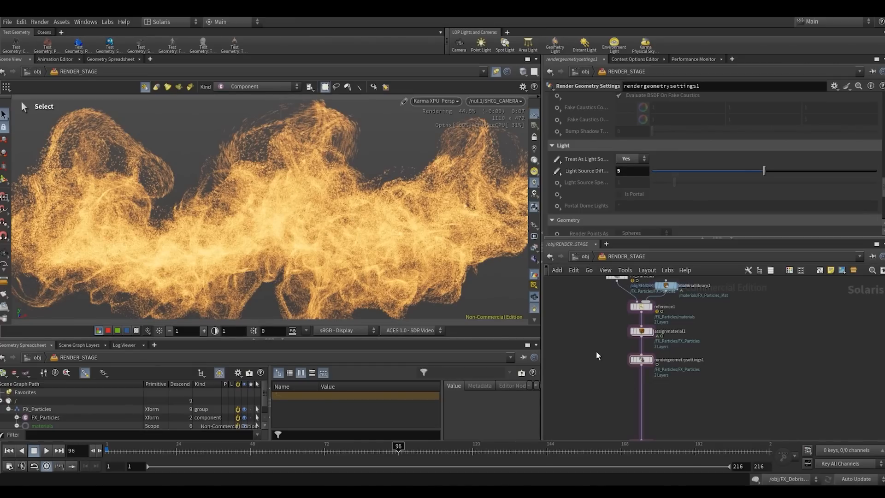
scroll(595, 350, "down", 3)
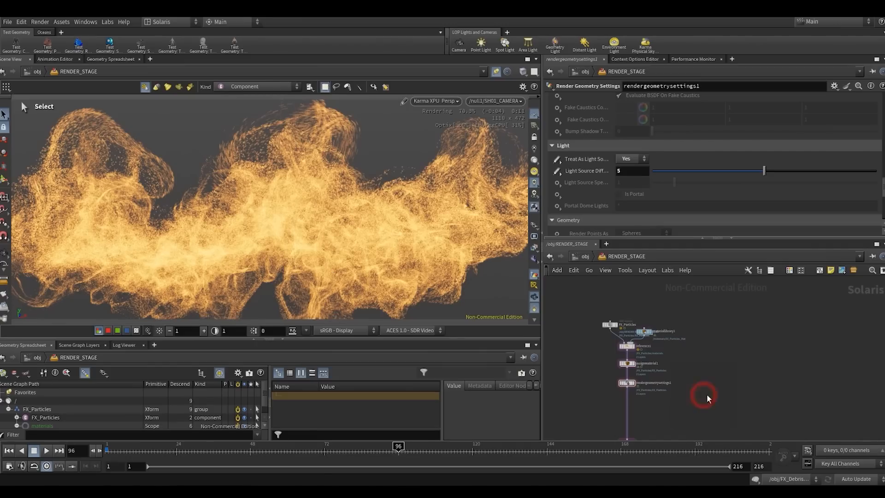
middle_click_drag(698, 360, 699, 345)
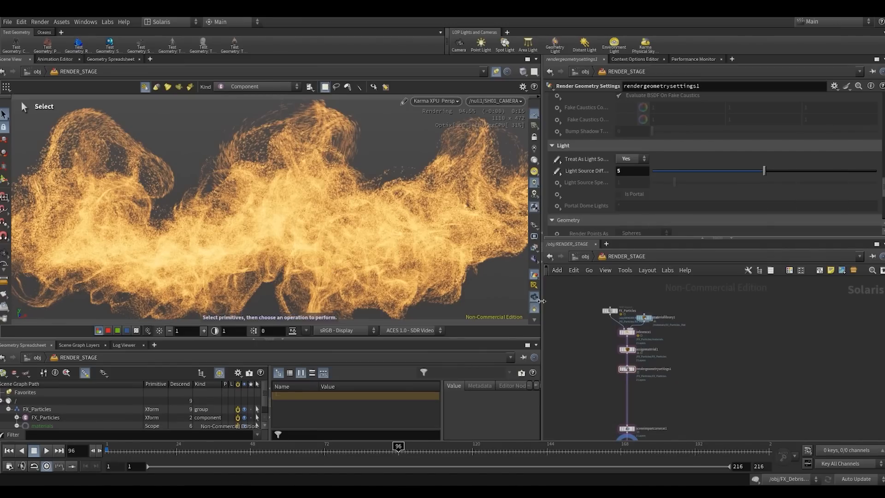
key("Escape")
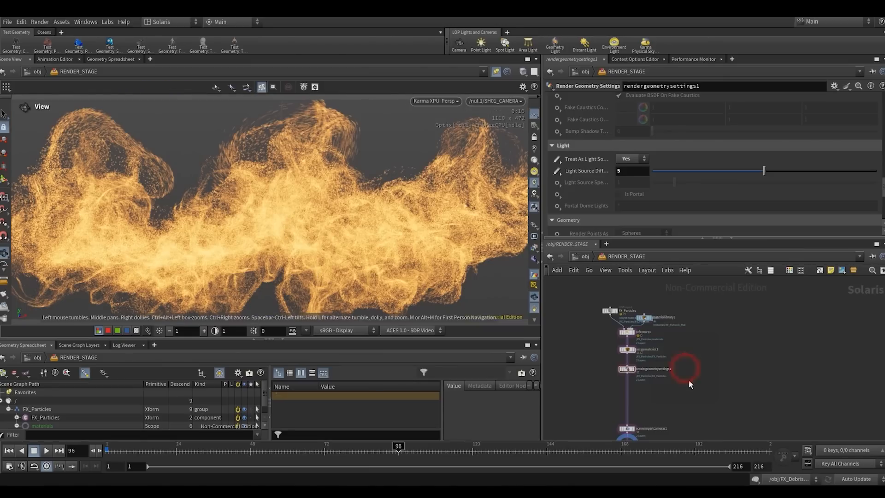
mouse_move(675, 415)
middle_mouse_down()
mouse_move(670, 369)
mouse_move(677, 400)
middle_mouse_up()
left_click_drag(586, 363, 655, 297)
left_click_drag(624, 367, 623, 352)
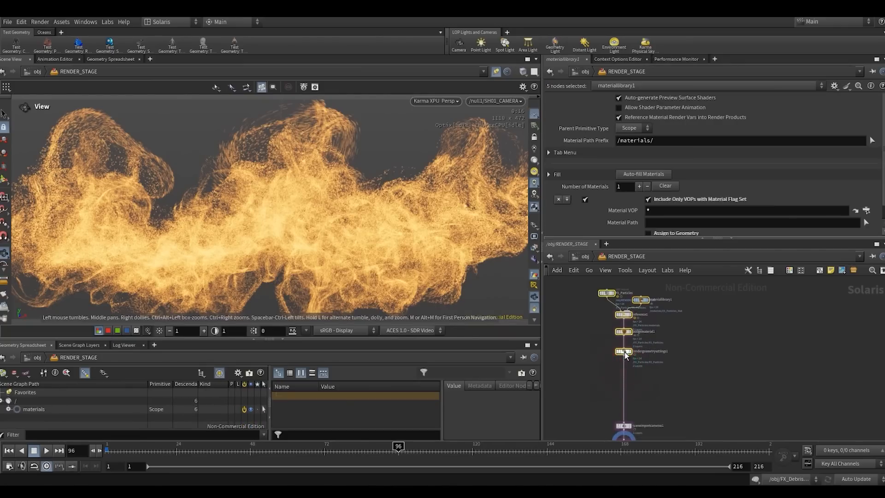
left_click(685, 356)
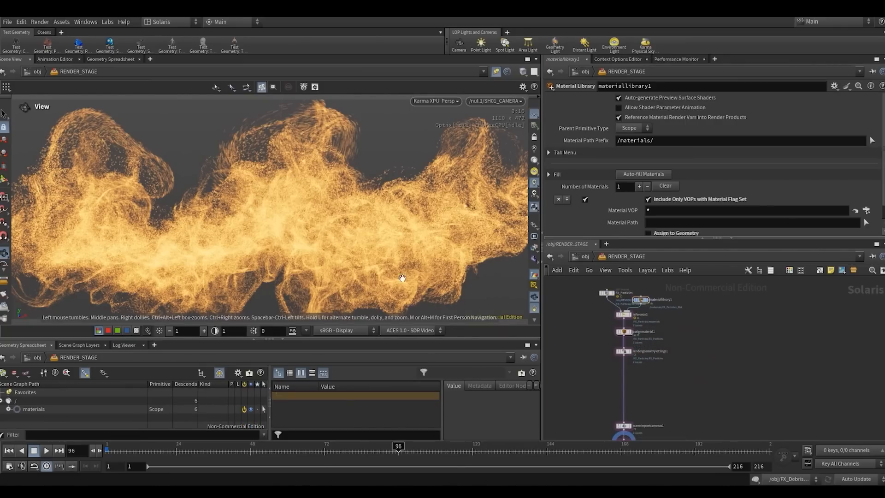
- Inspect the rendered particles up close in the viewport and return to the SH01_CAMERA view
left_click_drag(266, 257, 356, 156)
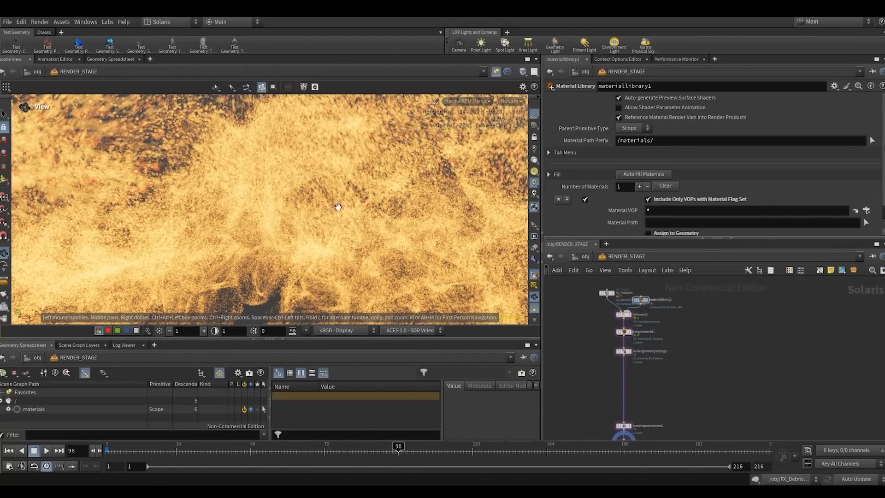
left_click(511, 100)
left_click(518, 112)
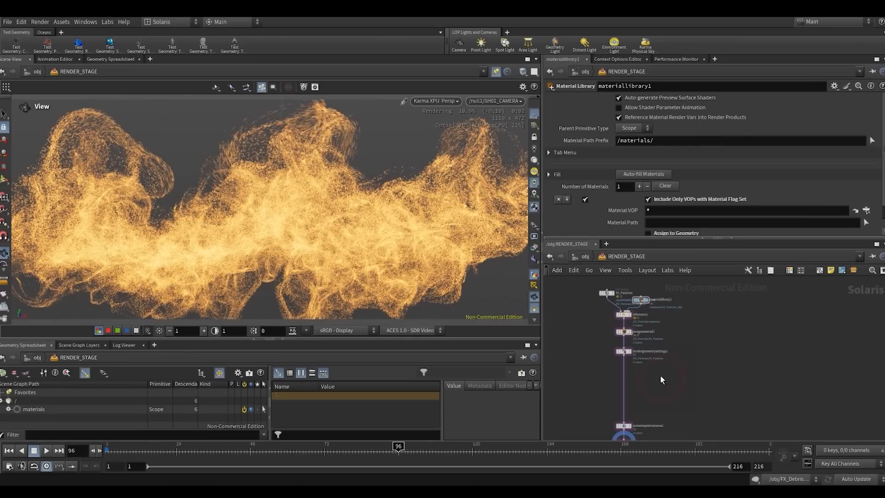
- Shift the five particle nodes up and to the left of the camera import node, and clear the multi-node selection
middle_click_drag(652, 371, 669, 391)
left_click_drag(594, 382, 694, 302)
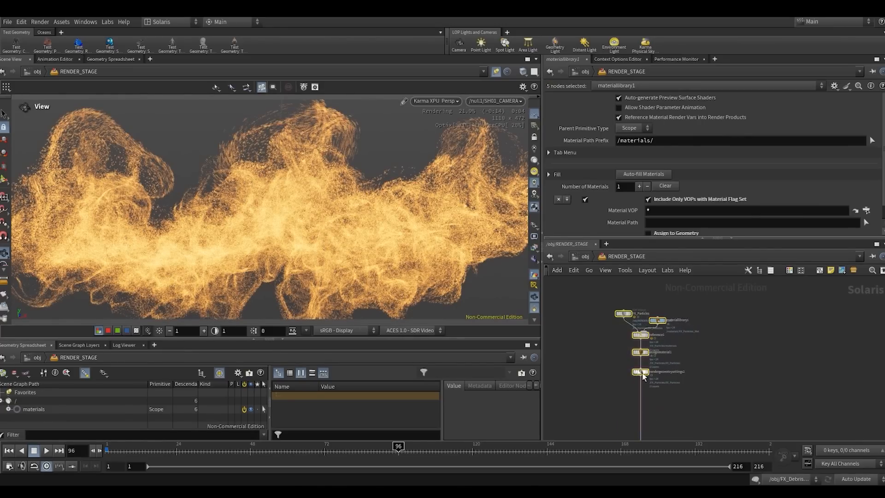
left_click_drag(643, 373, 619, 365)
left_click(696, 394)
- Insert a Null node on the wire directly below rendergeometrysettings1 and align it with the particle branch
key("Tab")
type("merge")
key("Return")
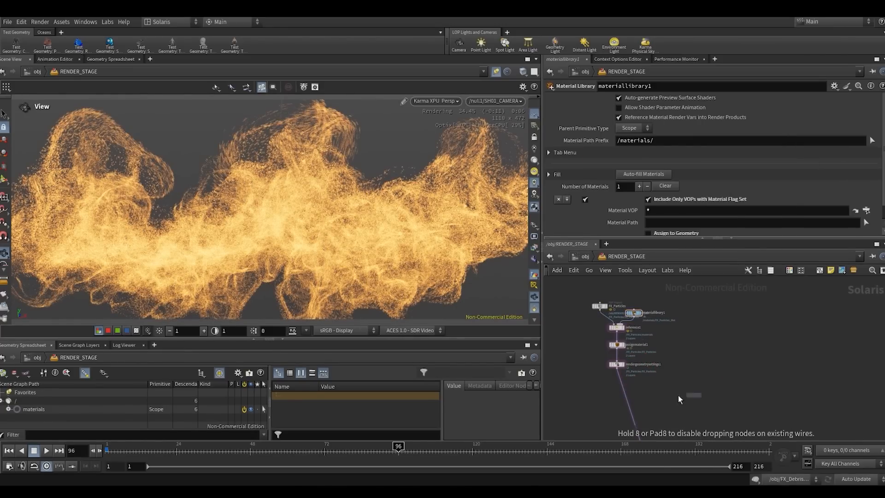
left_click(625, 394)
scroll(624, 393, "up", 4)
left_click_drag(624, 394, 611, 394)
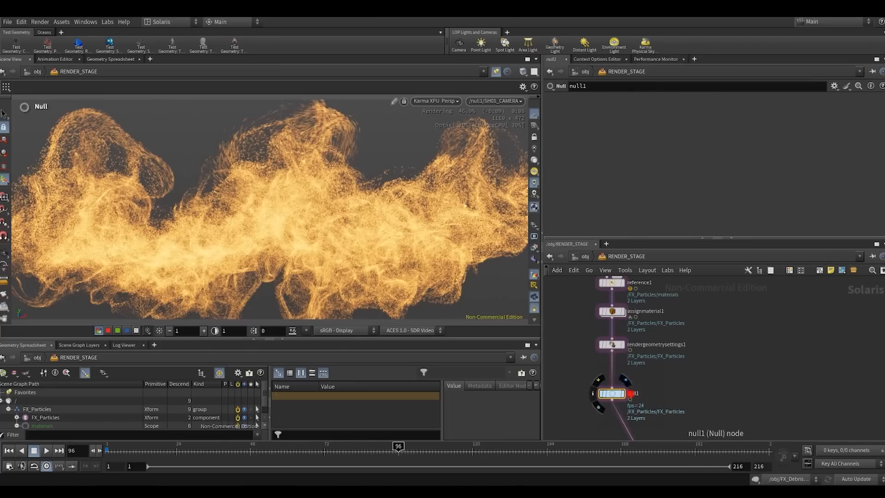
- Rename the new null OUT_FX_PARTICLES and make it the displayed node
left_click(631, 394)
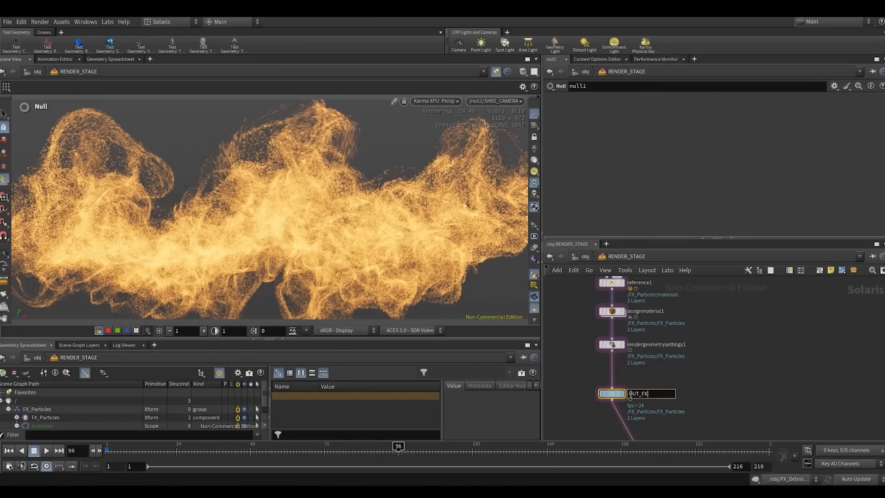
type("OUT_FX_PARTICLES")
key("Return")
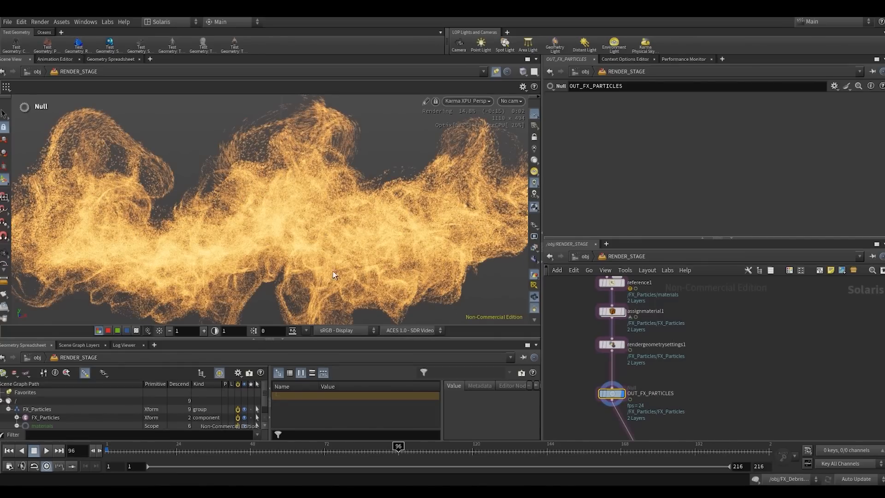
- Move the six-node particle branch farther left of the camera import node and switch the viewport from Karma XPU to the standard renderer
scroll(764, 345, "down", 3)
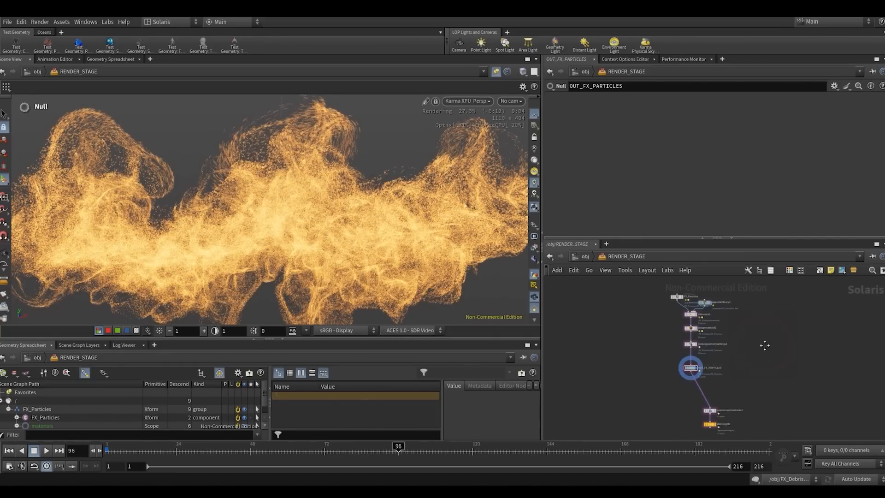
left_click_drag(652, 395, 731, 315)
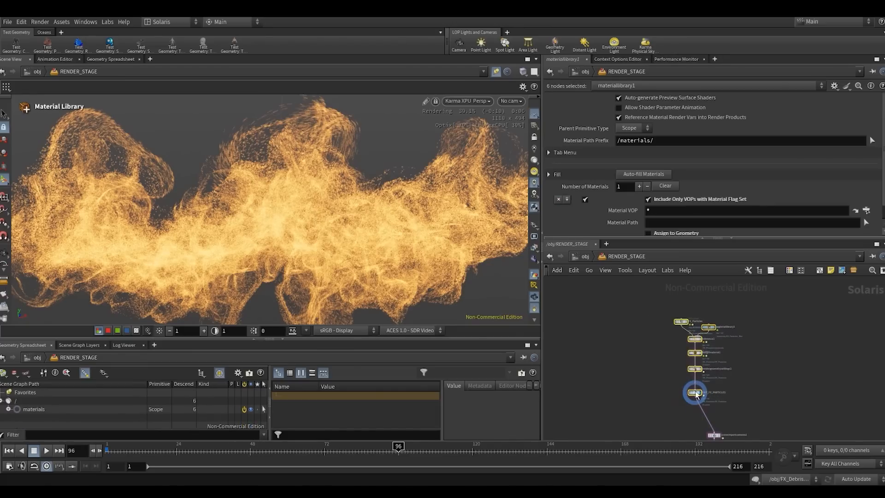
left_click_drag(696, 394, 640, 378)
left_click(727, 356)
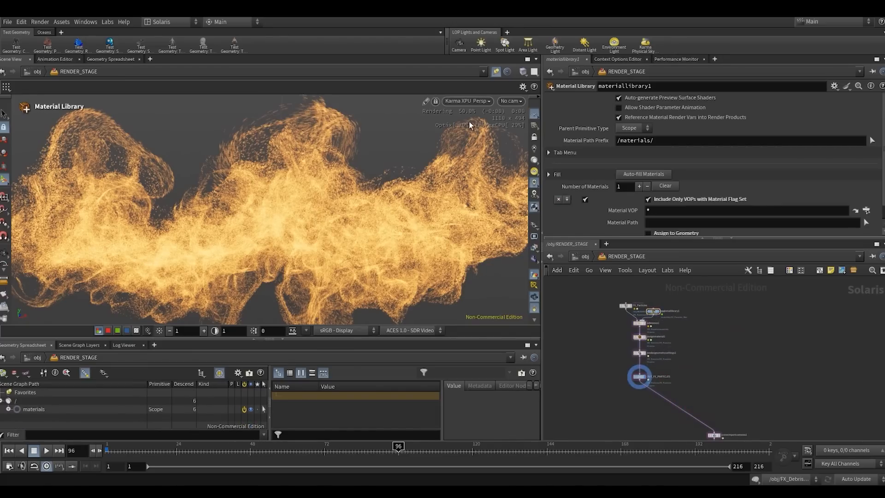
left_click(466, 102)
left_click(465, 136)
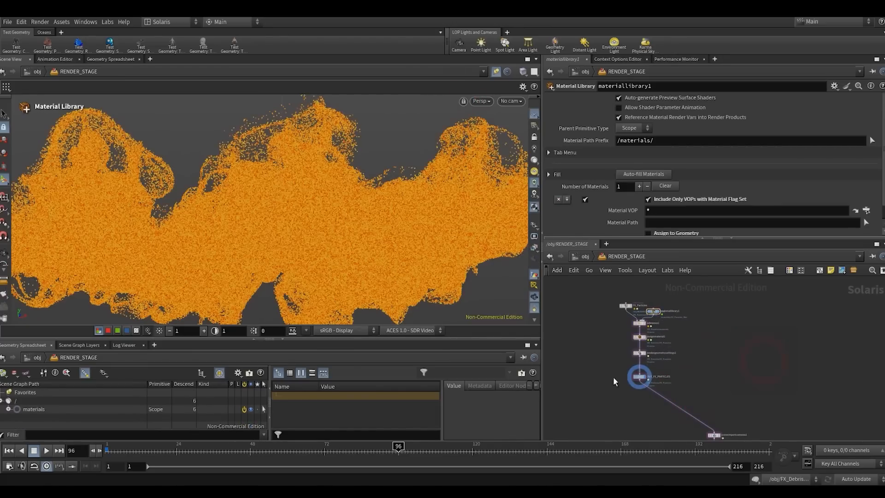
- Duplicate the six-node particle branch beside the original and display the copy's SOP Import node
left_click_drag(605, 383, 681, 322)
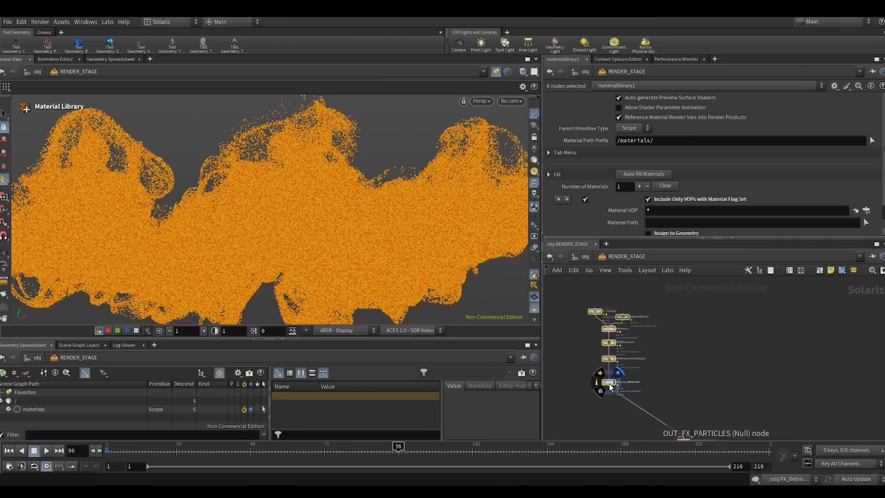
left_click_drag(610, 386, 703, 382, "alt")
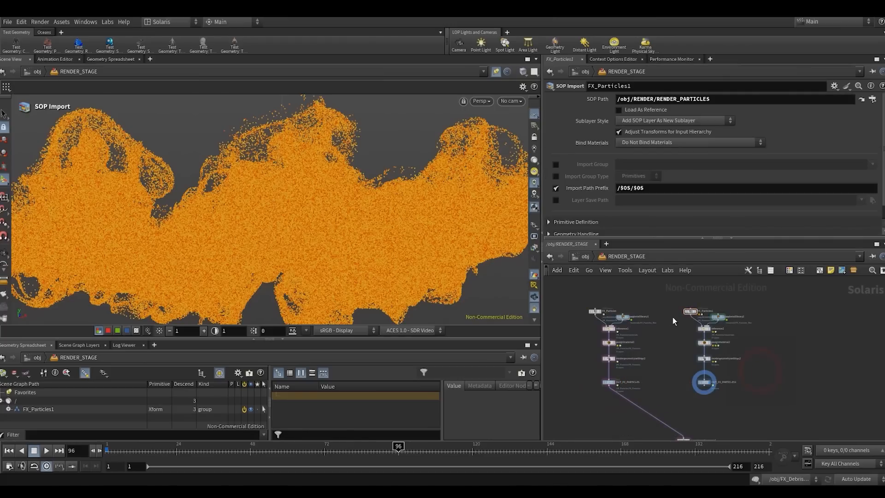
key("r")
middle_click_drag(723, 305, 705, 307)
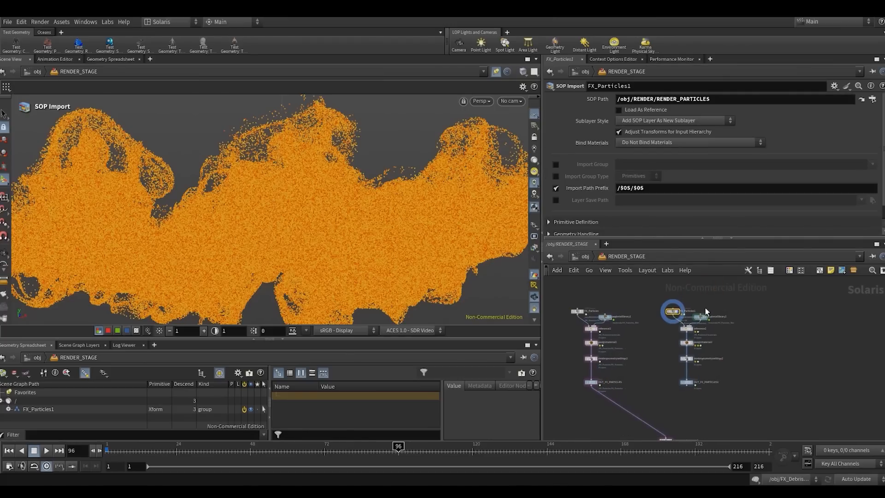
- Bypass rendergeometrysettings2 in the duplicated branch
scroll(662, 335, "up", 2)
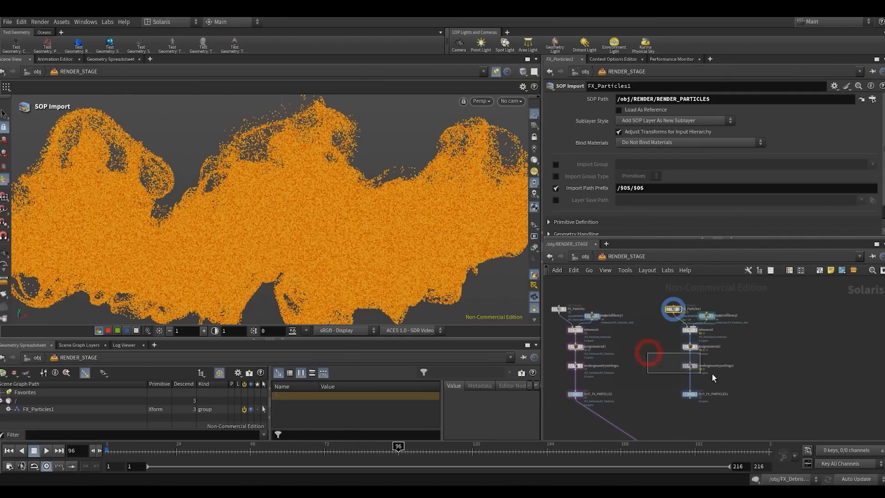
left_click_drag(712, 374, 714, 375)
key("b")
- Rename the duplicated SOP Import node FX_Mian_Debris
left_click_drag(646, 317, 693, 296)
middle_click_drag(696, 301, 672, 319)
scroll(671, 319, "up", 3)
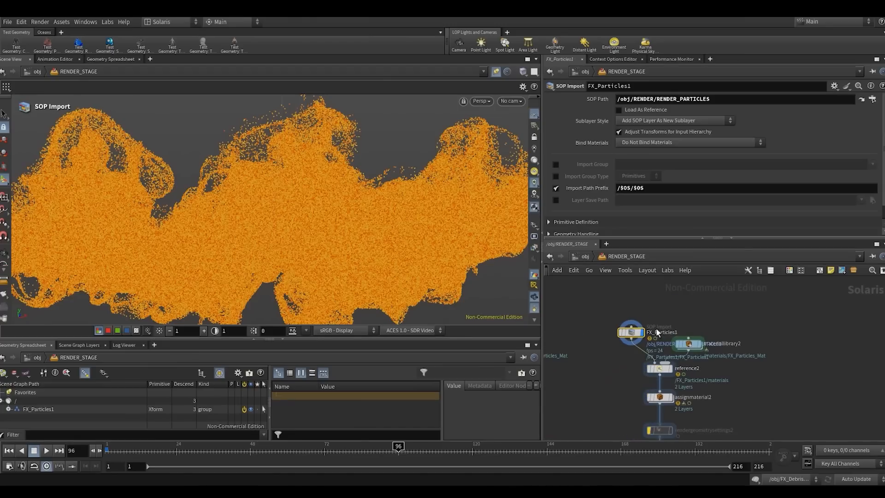
scroll(656, 331, "up", 2)
double_click(656, 332)
type("FX_dE")
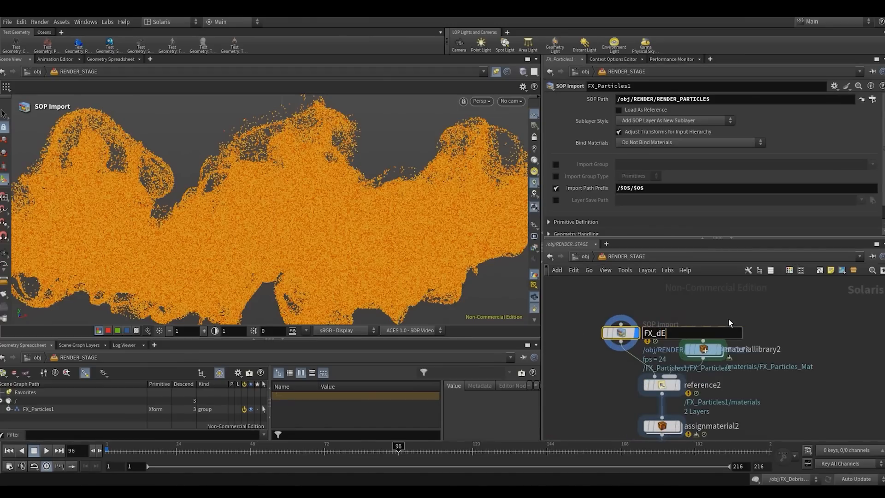
type("BRIS")
key("BackSpace")
key("BackSpace")
key("BackSpace")
key("BackSpace")
key("BackSpace")
key("BackSpace")
type("Mian_Debris")
key("Return")
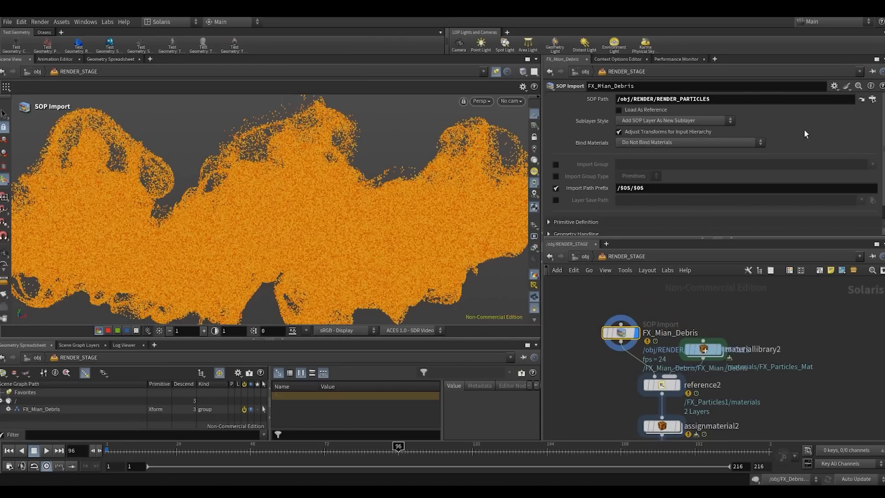
- Open the RENDER network behind the SOP Import's path and show object_merge2 with the FX instance debris in the viewport
left_click(859, 99)
scroll(722, 333, "down", 3)
middle_click_drag(738, 331, 684, 421)
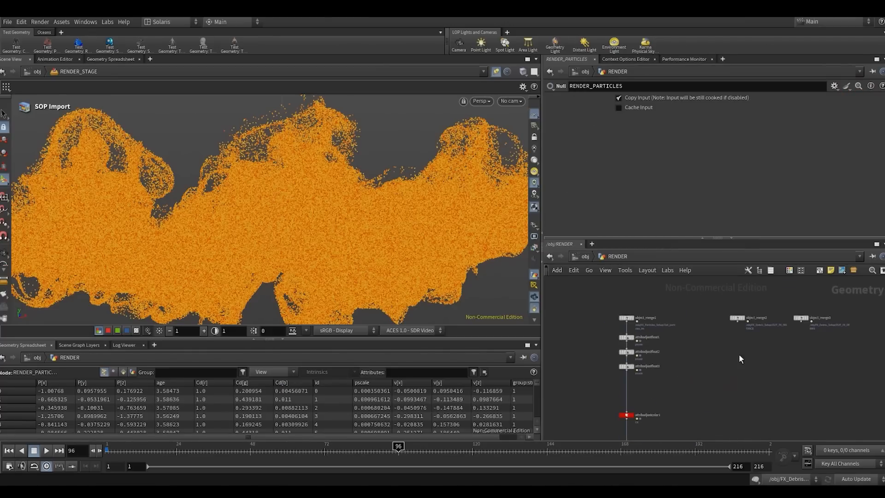
scroll(692, 389, "up", 3)
left_click(709, 332)
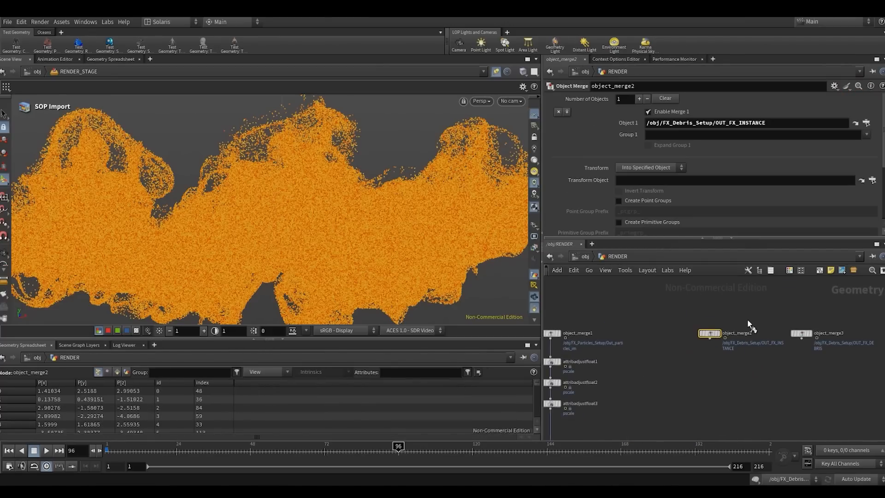
left_click(718, 332)
left_click(497, 72)
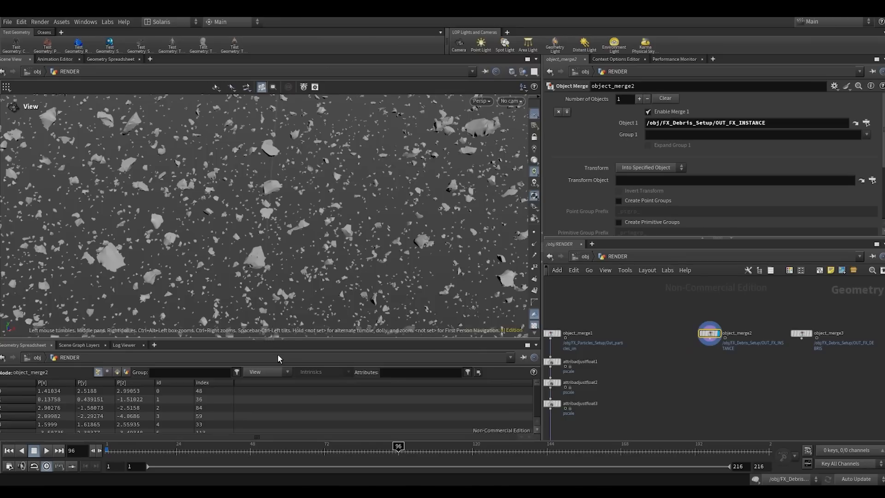
- Compare the debris from object_merge3 and object_merge2 in an enlarged viewport, ending with object_merge2 displayed
left_click(280, 342)
middle_click_drag(784, 364, 711, 364)
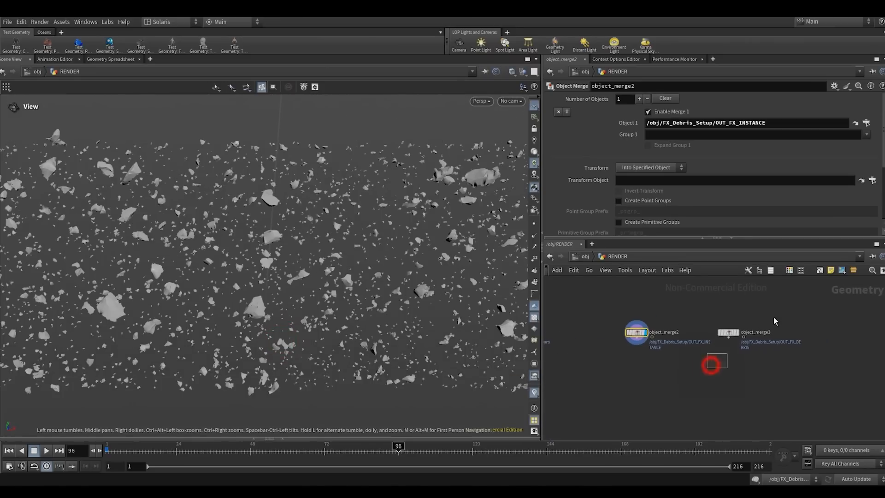
left_click(737, 332)
left_click_drag(474, 362, 308, 367)
left_click_drag(330, 262, 114, 340)
right_click_drag(113, 340, 108, 342)
left_click_drag(286, 286, 376, 296)
right_click_drag(320, 292, 300, 293)
left_click(645, 332)
left_click_drag(311, 276, 329, 283)
scroll(643, 346, "up", 3)
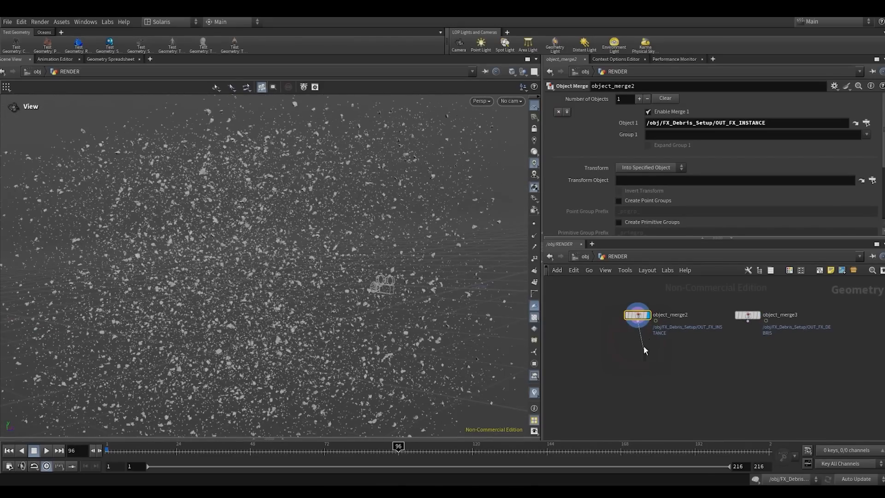
- Append a Null to object_merge2, display it and name it RENDER_MAIN_DEBRIS
left_click(636, 316)
key("Tab")
type("null")
key("Return")
left_click(639, 381)
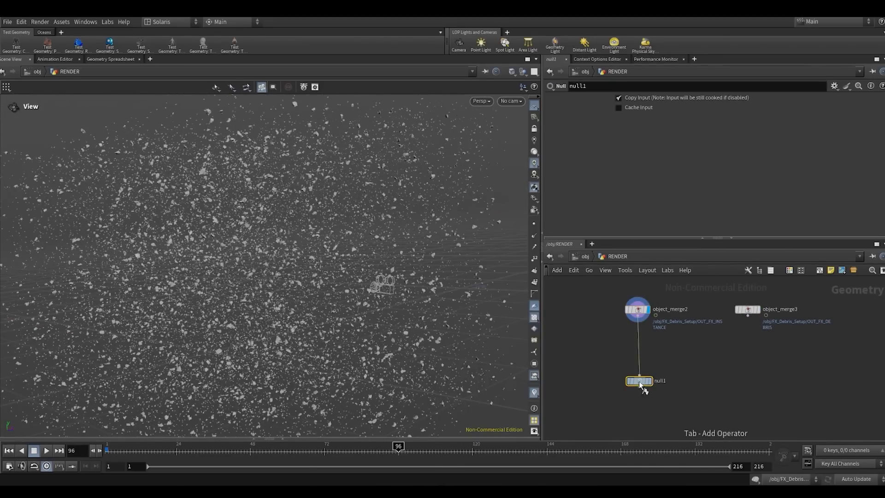
left_click(649, 381)
left_click(656, 383)
type("RENDE")
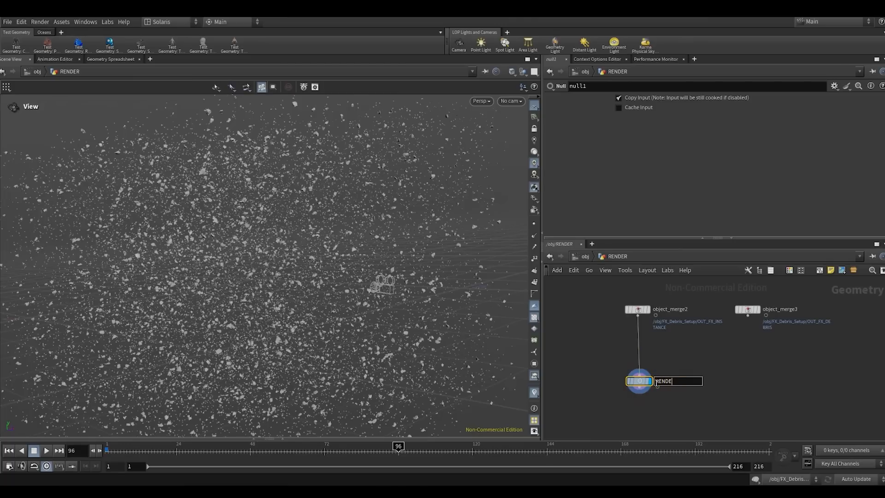
type("R_MAIN_DEBRIS")
key("Return")
- Copy the RENDER_MAIN_DEBRIS null and paste its path as the SOP Path of FX_Mian_Debris in RENDER_STAGE
key("ctrl+c")
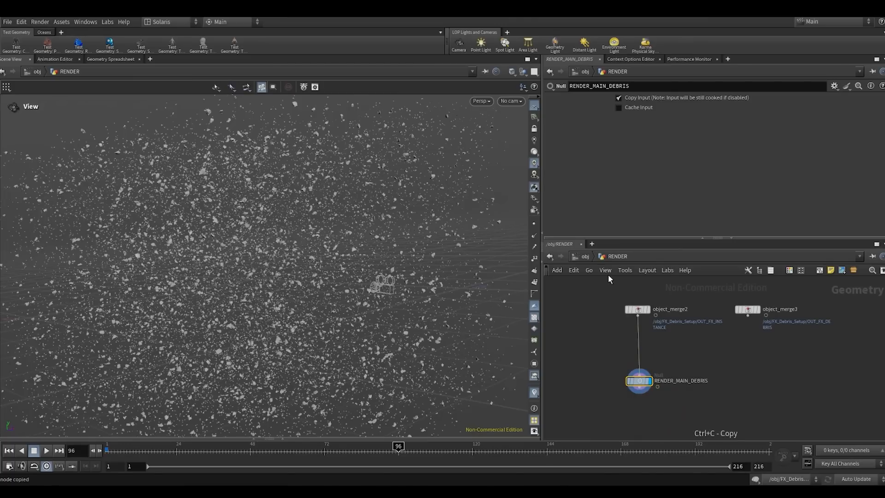
left_click(549, 256)
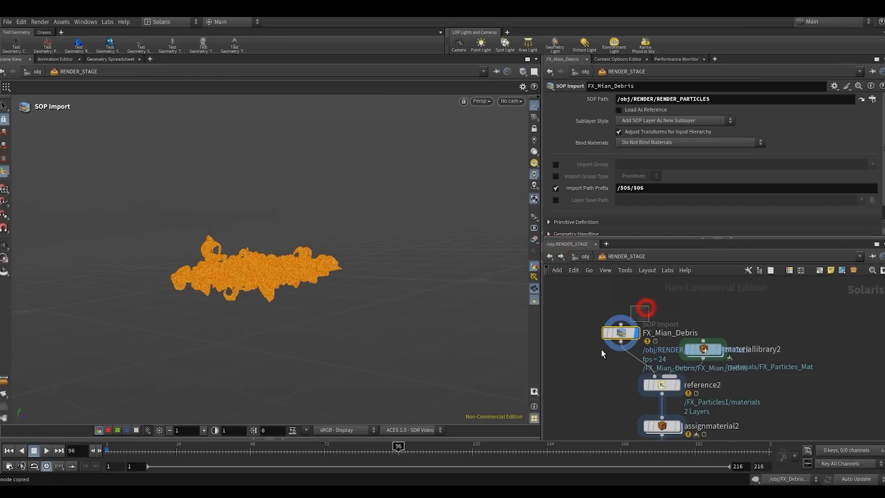
left_click_drag(601, 350, 599, 351)
left_click_drag(744, 100, 496, 132)
key("ctrl+v")
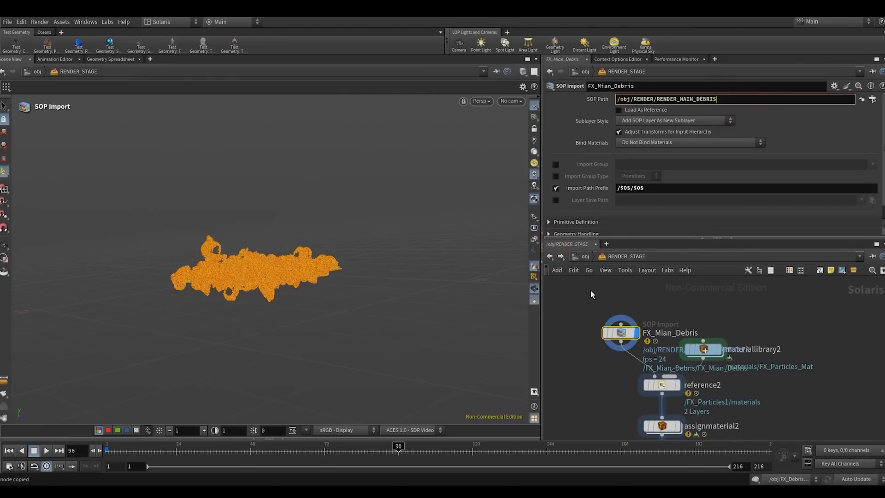
key("Return")
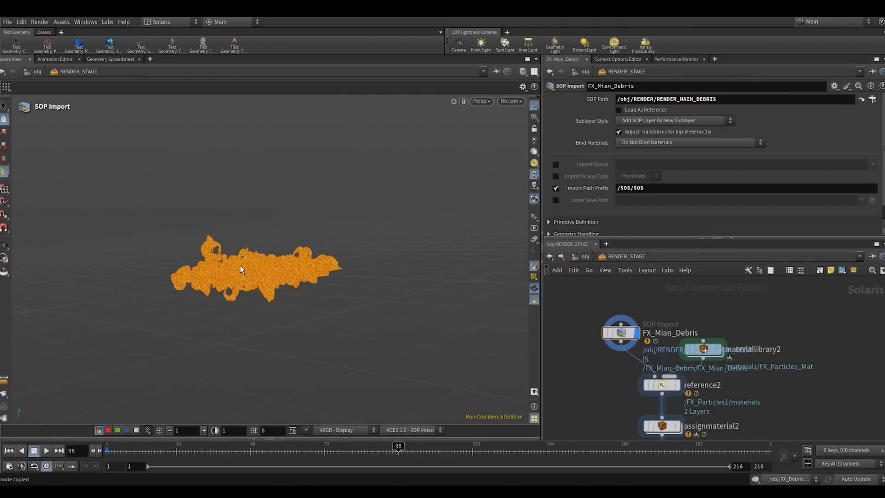
- Examine the imported debris in the RENDER_STAGE viewport from afar and close up, checking individual chunks
right_click_drag(264, 266, 538, 136, "alt")
mouse_move(352, 209)
left_mouse_down("alt")
mouse_move(450, 190)
mouse_move(364, 216)
left_mouse_up("alt")
left_click_drag(313, 229, 325, 277, "alt")
left_click_drag(269, 312, 258, 274, "alt")
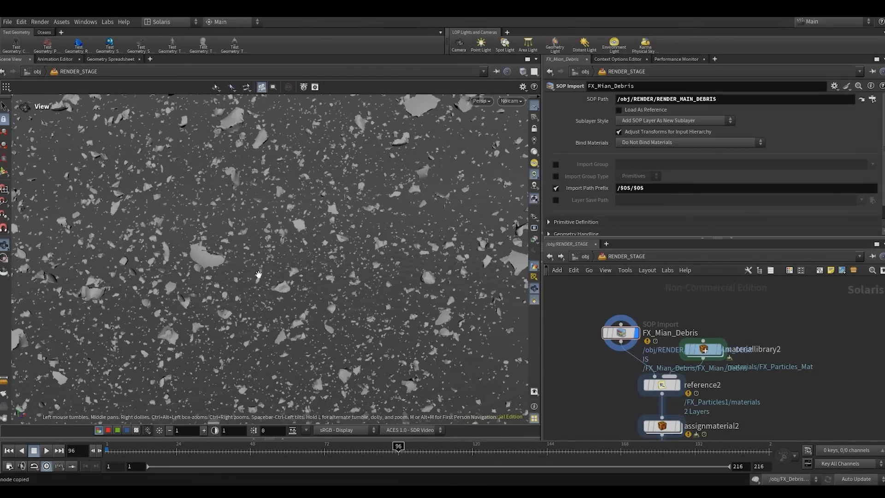
left_click_drag(205, 256, 211, 252, "alt")
right_click_drag(211, 252, 373, 217, "alt")
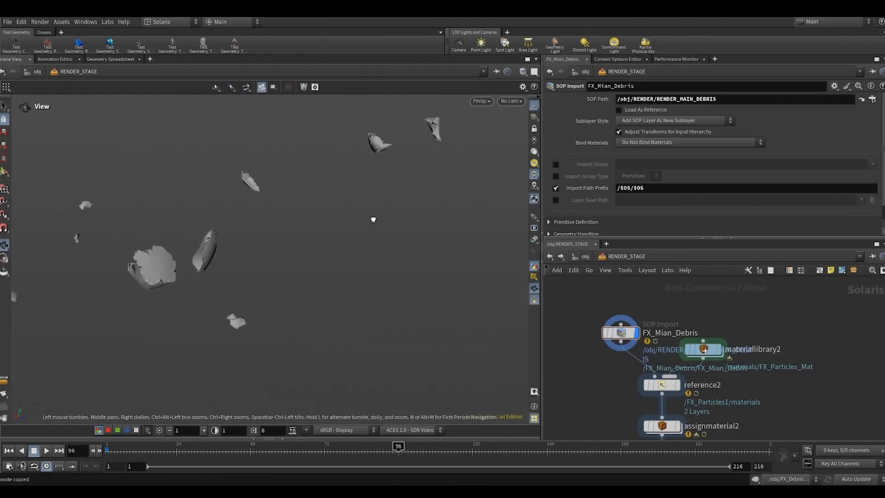
left_click_drag(373, 217, 325, 293, "alt")
right_click_drag(326, 294, 221, 257, "alt")
left_click_drag(221, 257, 322, 259, "alt")
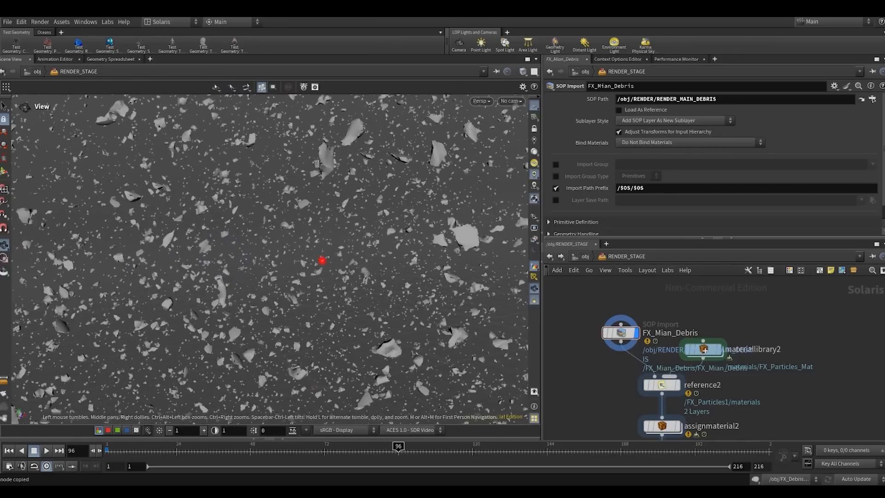
right_click_drag(322, 259, 371, 258, "alt")
left_click_drag(323, 260, 436, 307, "alt")
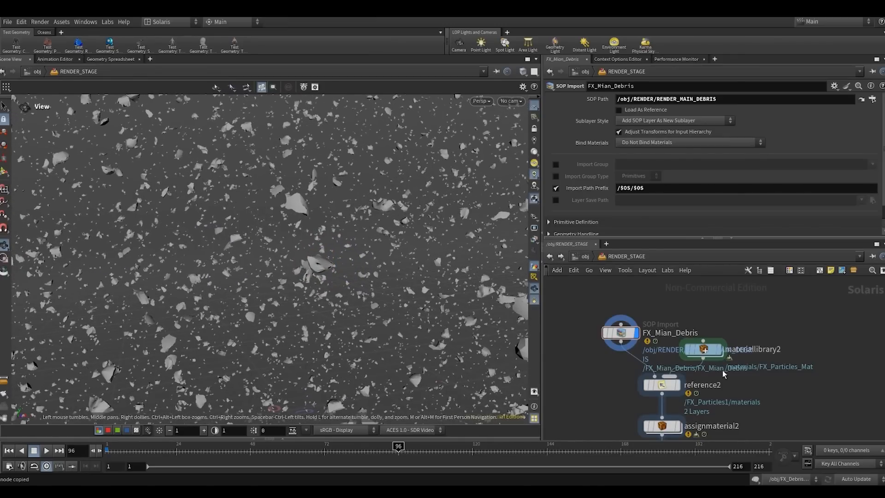
left_click(601, 372)
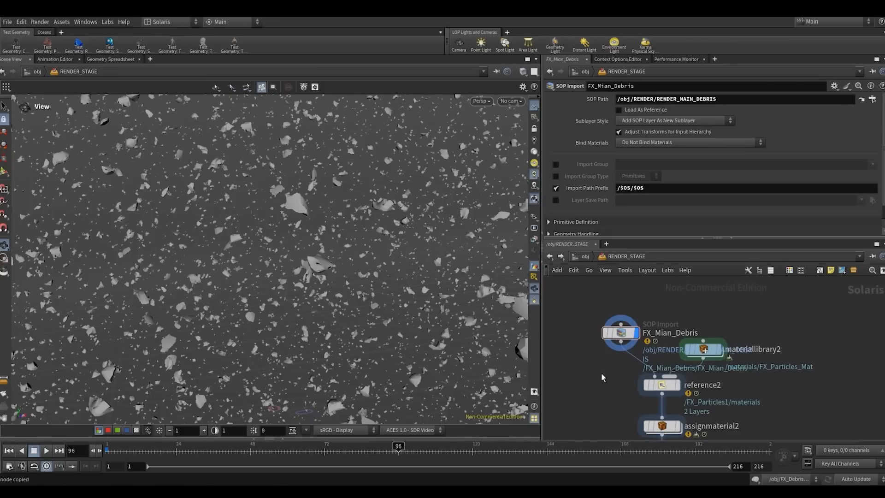
scroll(295, 210, "up", 5)
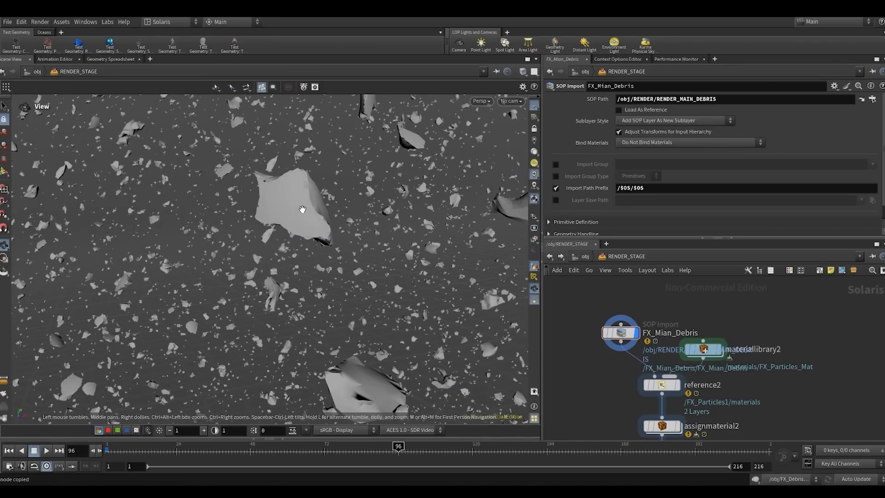
left_click(303, 210)
scroll(603, 321, "down", 2)
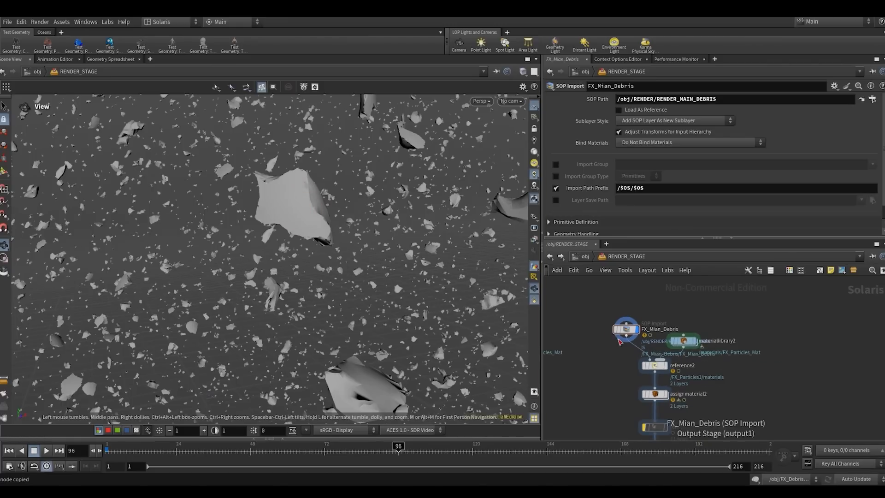
left_click(588, 311)
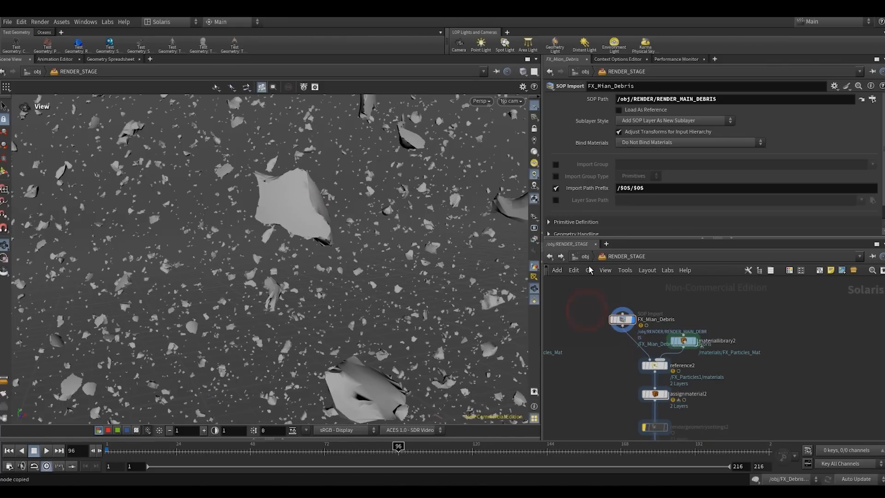
- Return to the object level and open the FX_Debris_Setup geometry network
left_click(585, 256)
left_click(741, 365)
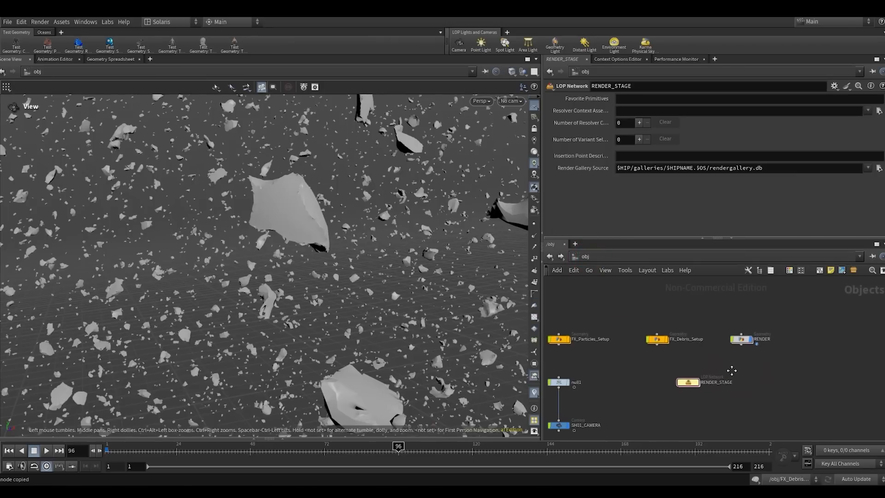
left_click(728, 336)
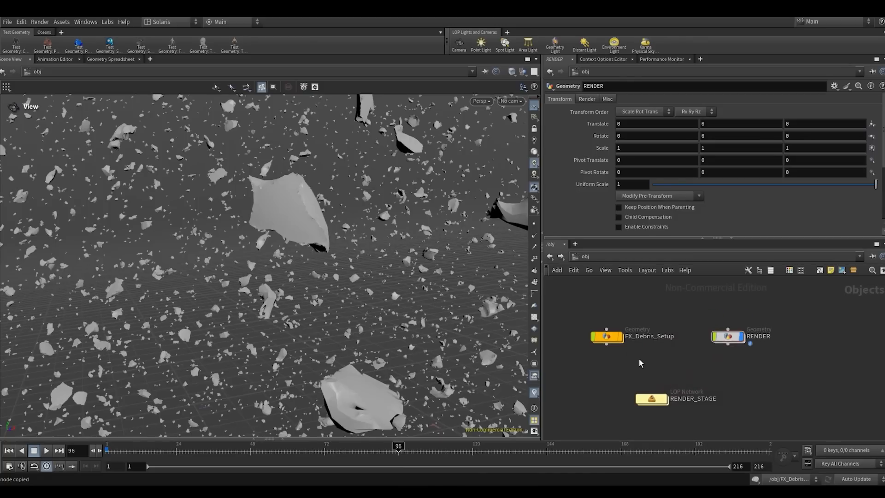
left_click(605, 338)
middle_click_drag(704, 435, 678, 368)
- Add a COP Network node in the free space below the FX_Debris_Setup node tree and display it
scroll(685, 363, "up", 5)
scroll(694, 371, "up", 2)
key("Tab")
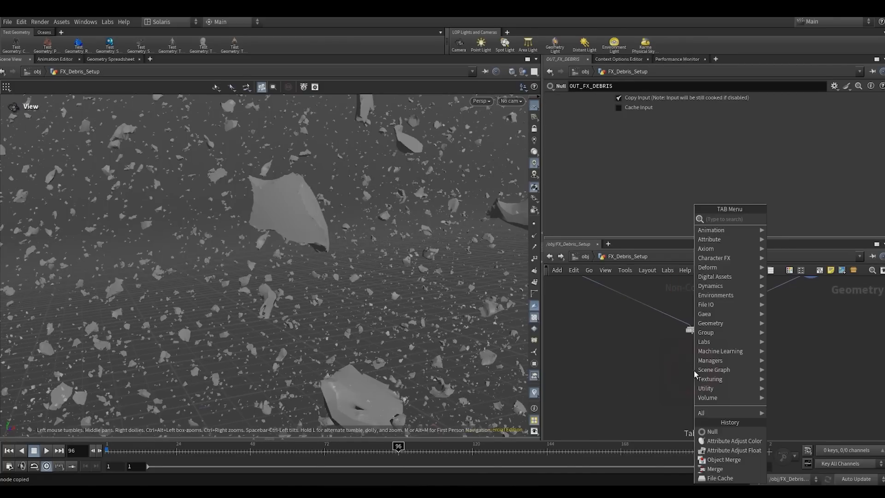
type("cop")
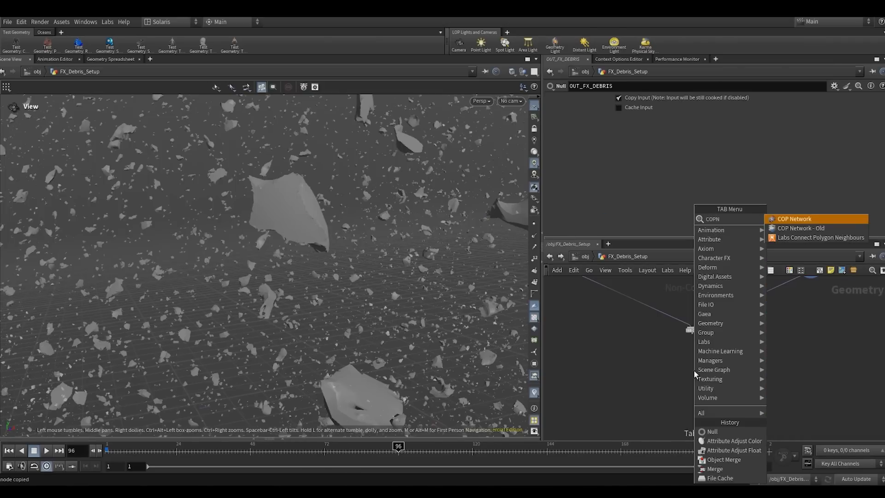
key("Return")
scroll(693, 373, "up", 5)
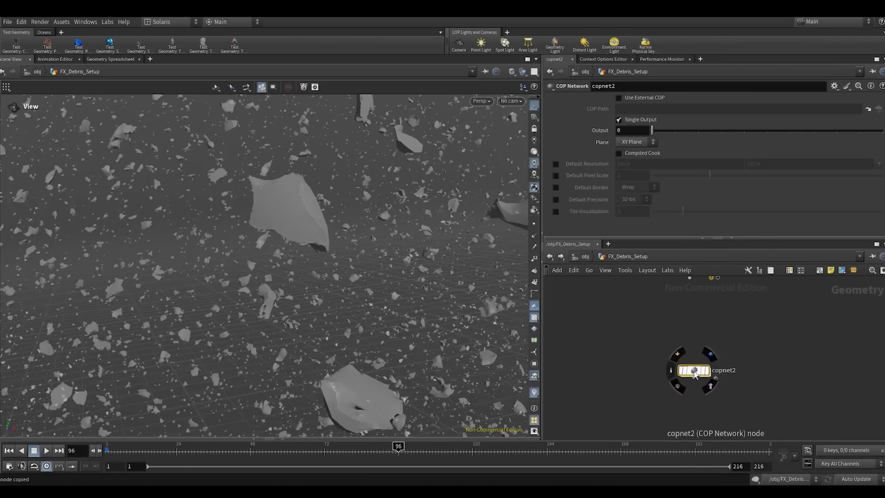
left_click_drag(694, 372, 690, 336)
left_click_drag(641, 370, 703, 329)
- Enter the new COP network, widen the network area and hide the other objects in the viewport
double_click(692, 335)
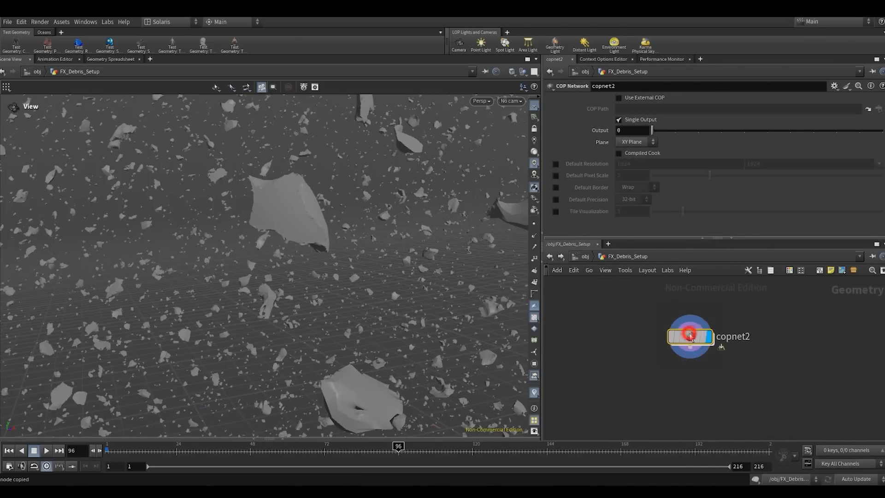
left_click_drag(542, 119, 503, 115)
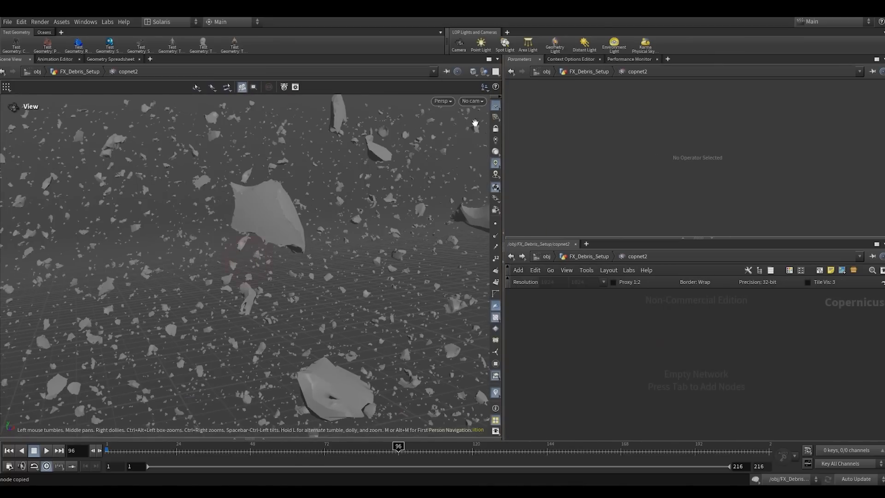
left_click(485, 72)
left_click(509, 90)
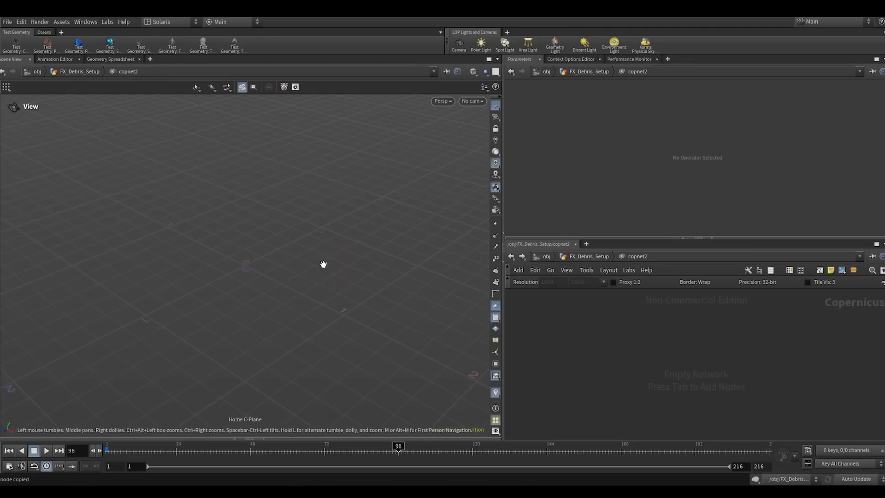
- Add a Fractal Noise node to the empty COP network and view its pattern
left_click(607, 354)
key("Tab")
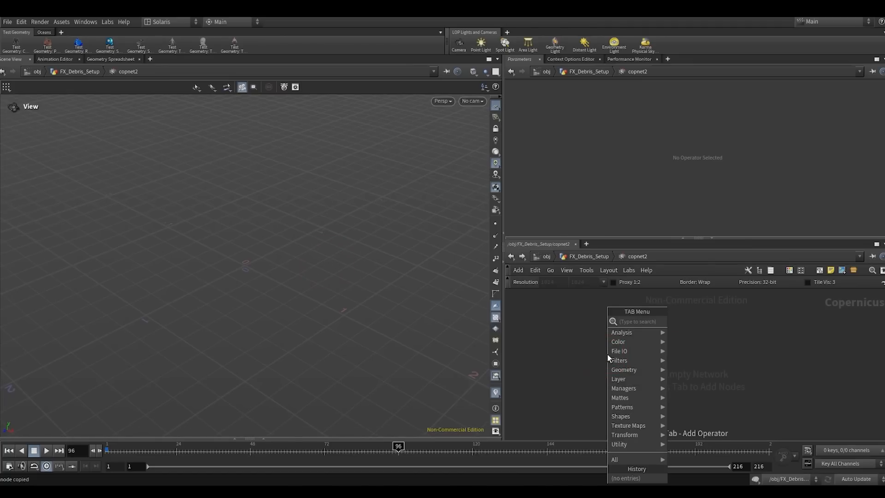
type("noise")
key("Return")
left_click(607, 354)
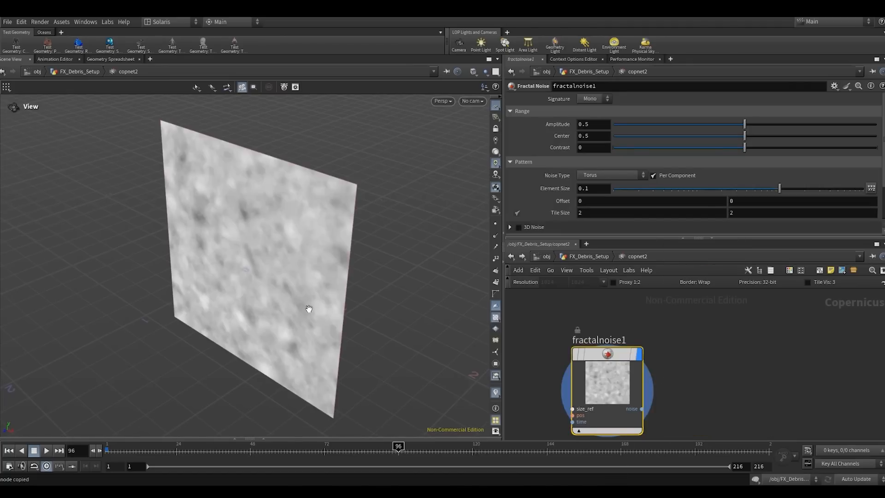
left_click_drag(221, 209, 262, 239)
scroll(664, 345, "down", 5)
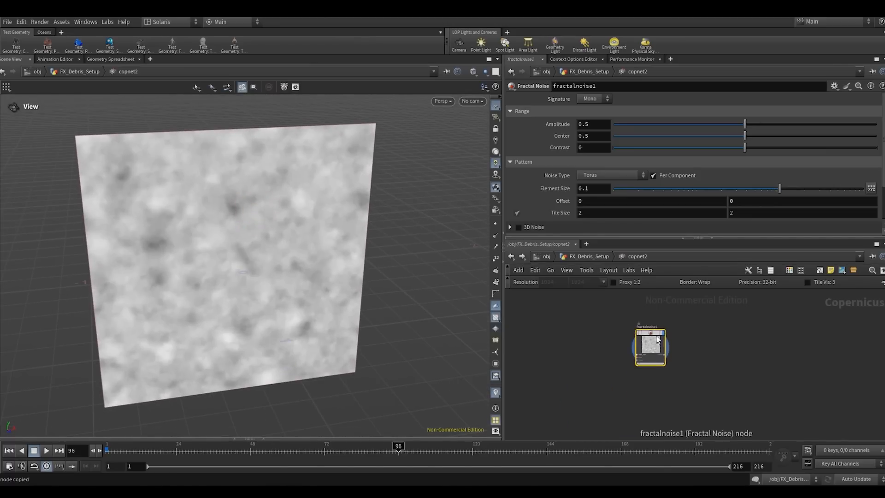
left_click_drag(657, 339, 620, 328)
- Set the fractal noise's first Offset value to 0.9, Amplitude to 0.856 and Roughness to 0.745
middle_click_drag(593, 201, 599, 192)
left_click_drag(772, 123, 838, 124)
left_click_drag(225, 272, 222, 243)
scroll(242, 204, "up", 1)
left_click_drag(243, 203, 239, 196)
scroll(601, 223, "down", 3)
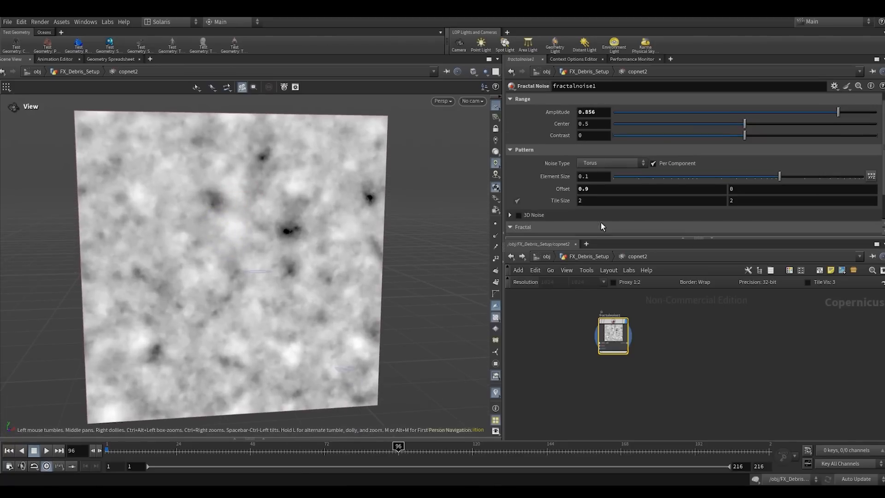
left_click_drag(754, 229, 819, 227)
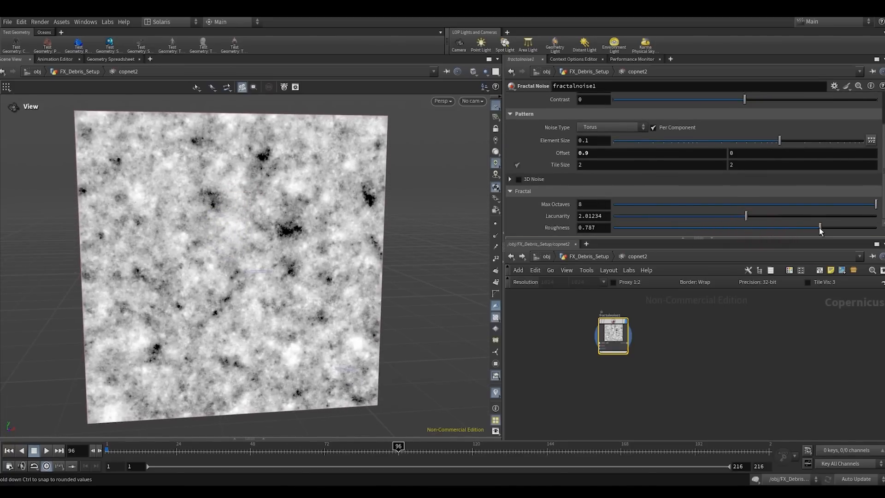
- Add a Mono to RGB node fed by the fractal noise and display it
middle_click_drag(648, 351, 591, 354)
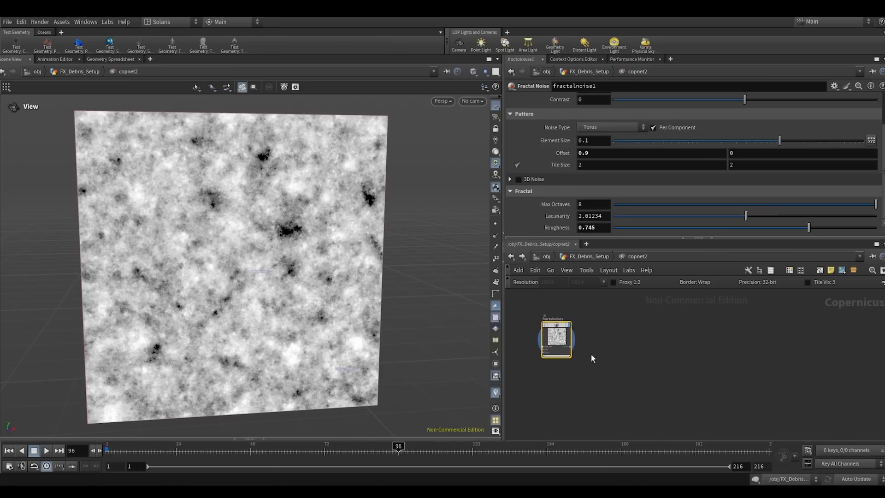
left_click(569, 346)
left_click(698, 330)
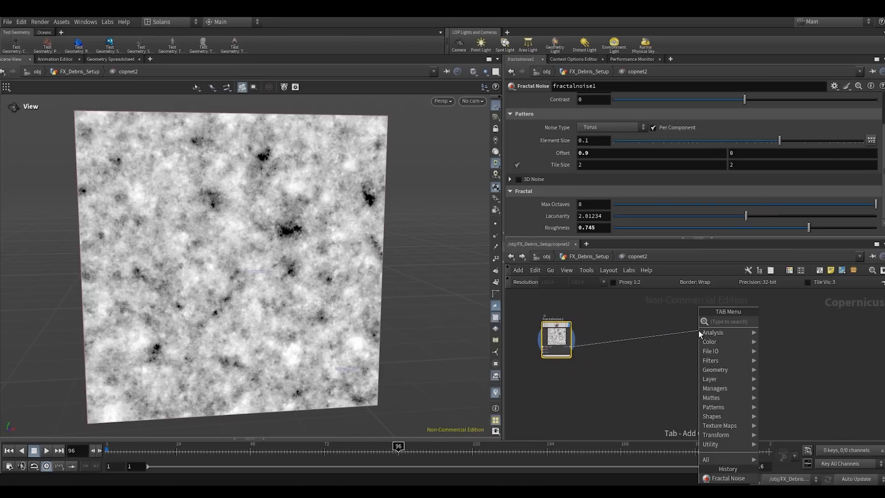
type("MONO")
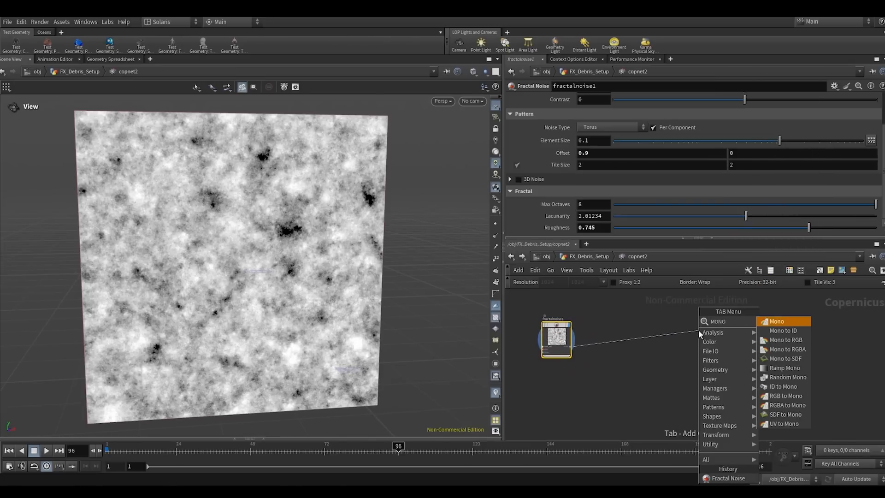
key("Down")
key("Down")
key("Return")
left_click(698, 329)
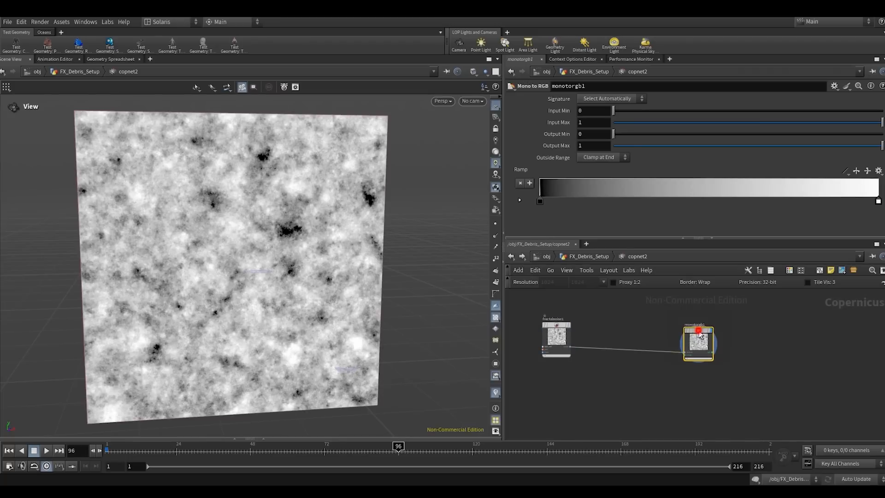
- Colour the Mono to RGB ramp from dark grey (0.05) at the start to tan (RGB 0.599, 0.3947, 0.1904) at the end
double_click(543, 201)
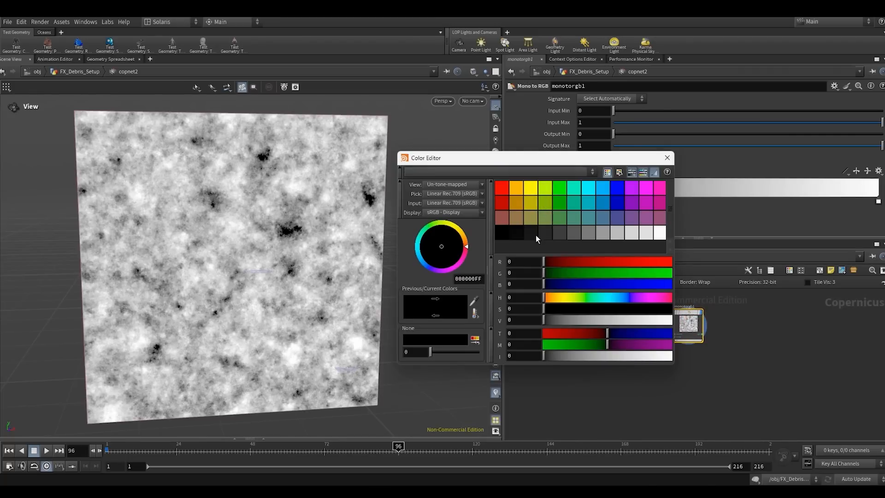
left_click(548, 235)
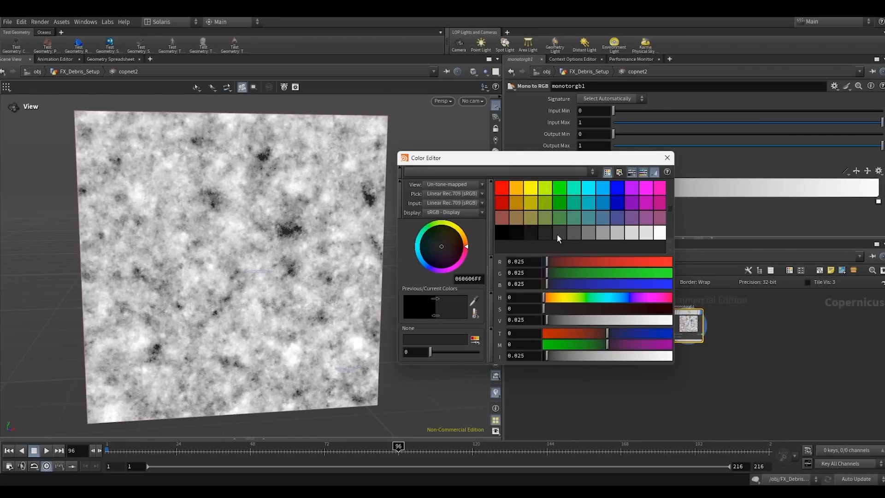
left_click(667, 158)
double_click(878, 201)
left_click(517, 189)
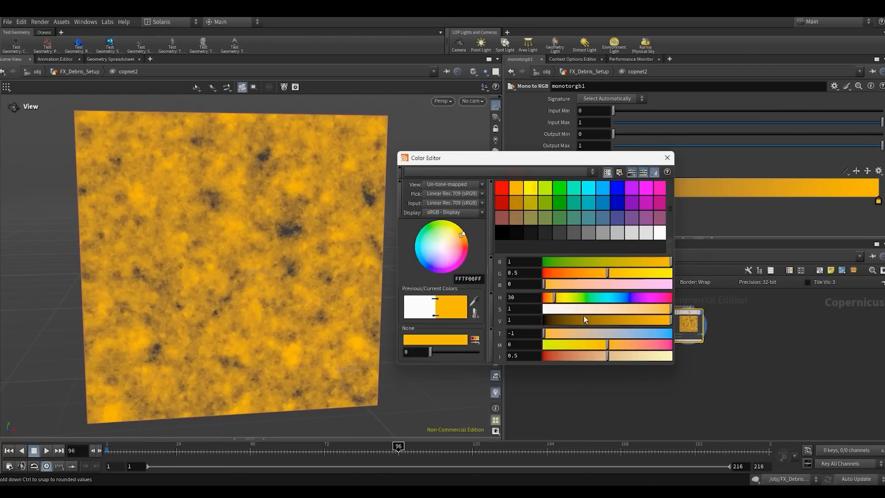
mouse_move(645, 309)
left_mouse_down()
mouse_move(581, 320)
mouse_move(623, 321)
mouse_move(630, 308)
left_mouse_up()
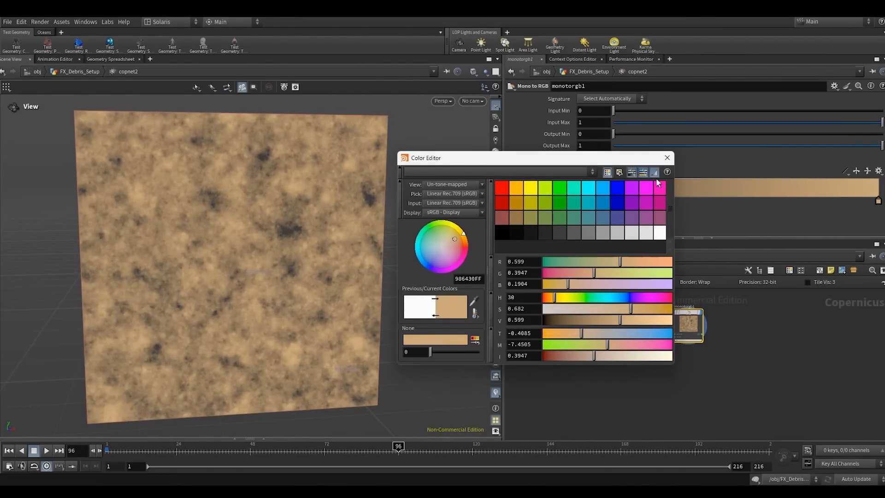
left_click(667, 158)
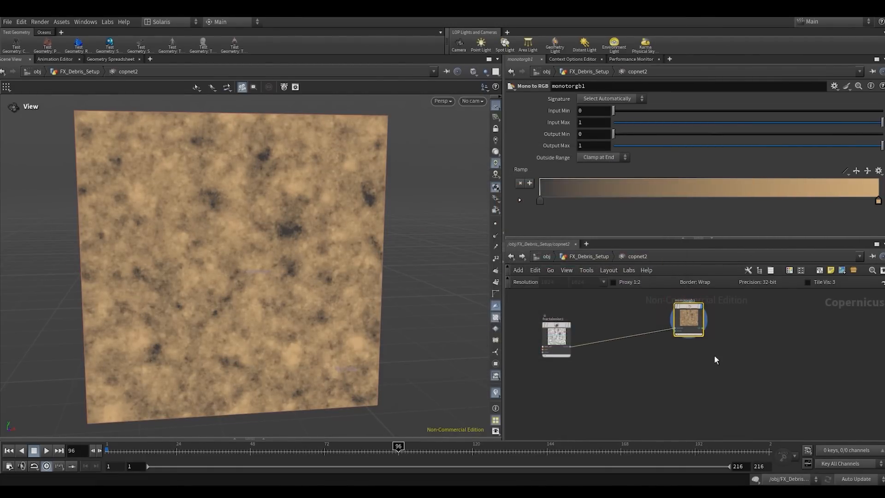
- Add a Null node fed by the Mono to RGB output
middle_click_drag(714, 354, 623, 365)
key("Tab")
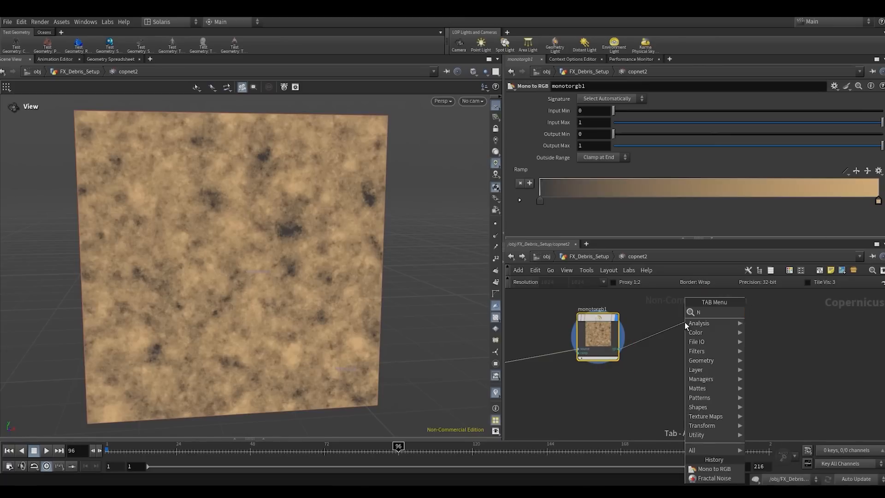
type("null")
key("Return")
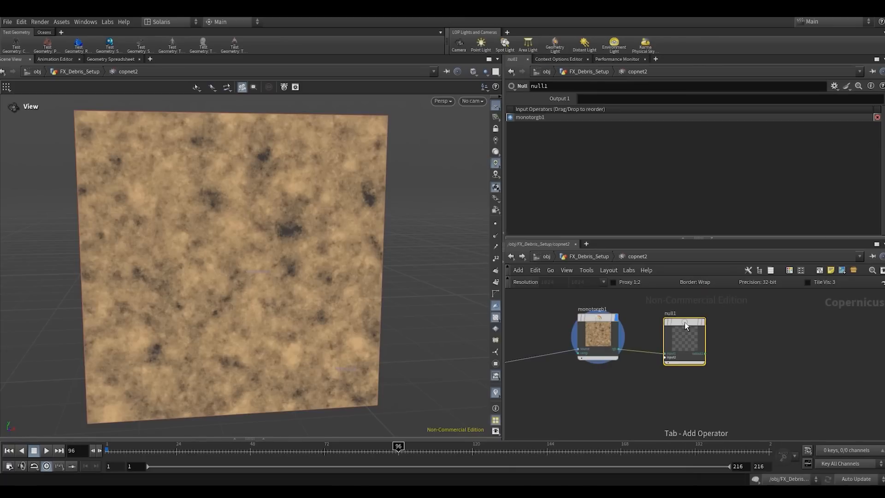
- Rename the new null OUT_BASECOLOR, display it and colour the node red
double_click(548, 86)
type("out_ba")
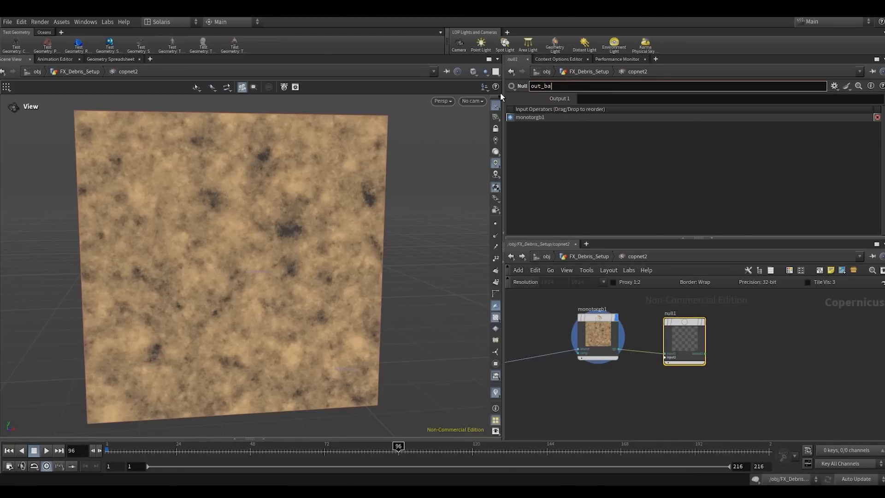
key("BackSpace")
key("BackSpace")
key("BackSpace")
key("BackSpace")
key("BackSpace")
key("BackSpace")
type("OUT_BASECOLOR")
key("Return")
key("r")
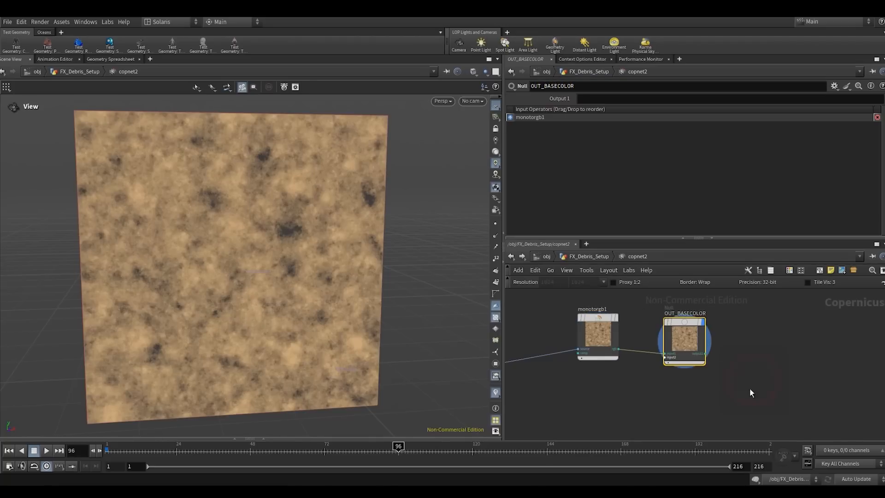
key("c")
left_click(825, 375)
scroll(717, 352, "down", 3)
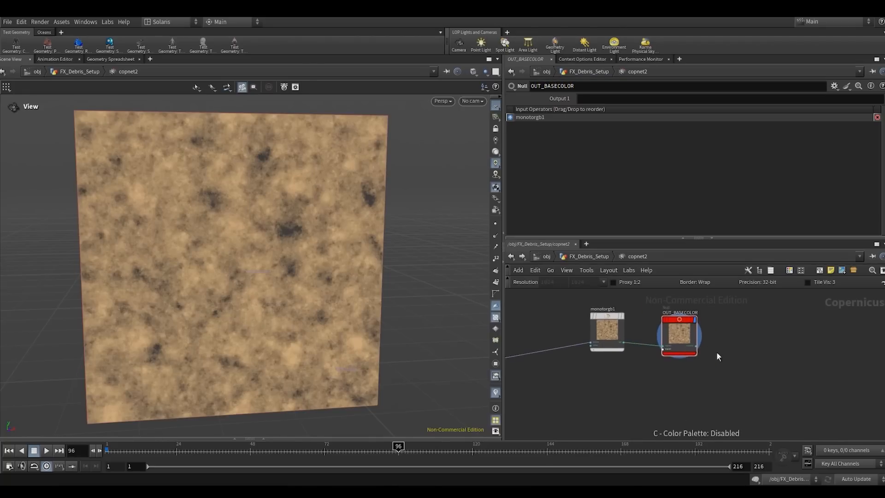
- Add a Height to Normal node fed by the fractal noise, place it below the base colour branch and display it
scroll(614, 344, "up", 2)
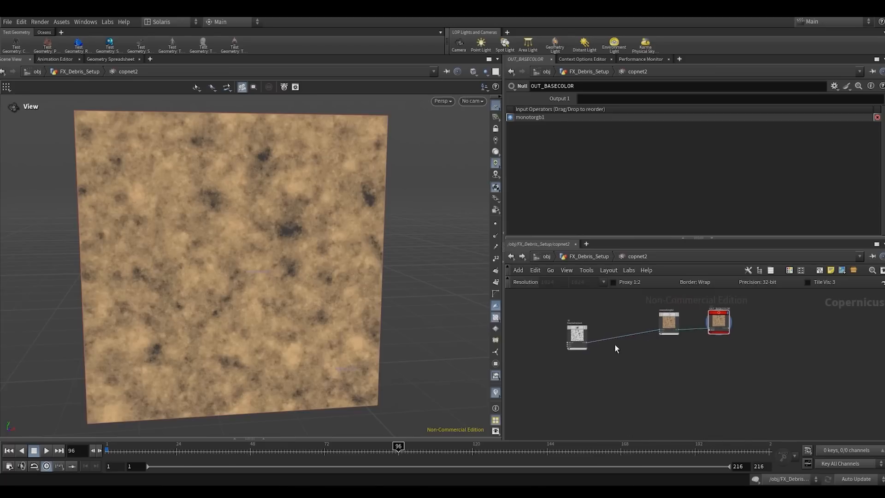
left_click(582, 343)
left_click_drag(583, 344, 639, 368)
type("HEI")
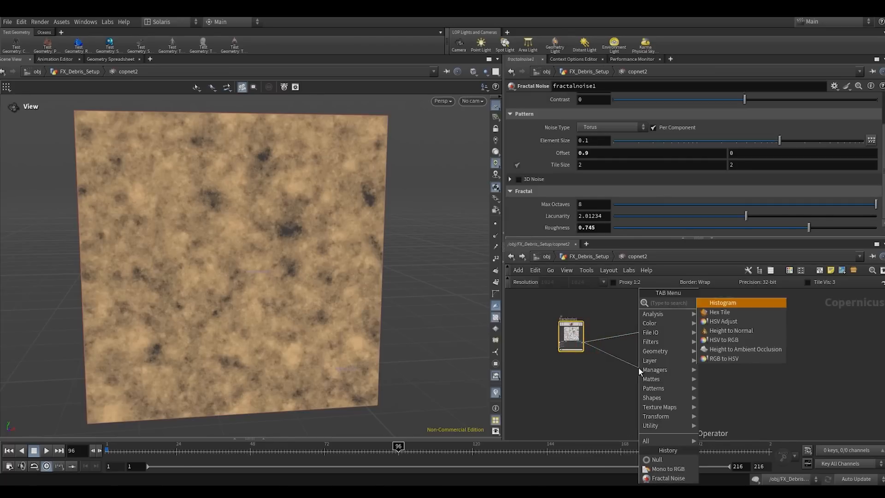
key("Return")
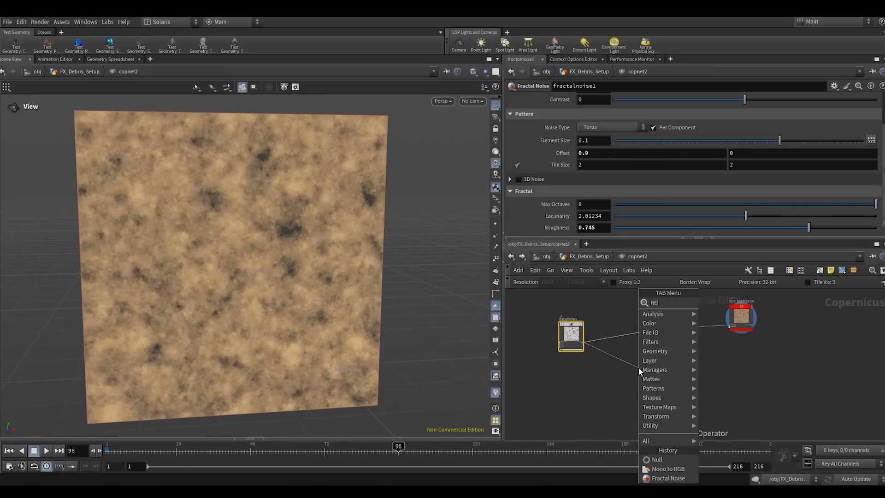
scroll(684, 374, "up", 3)
scroll(693, 370, "down", 3)
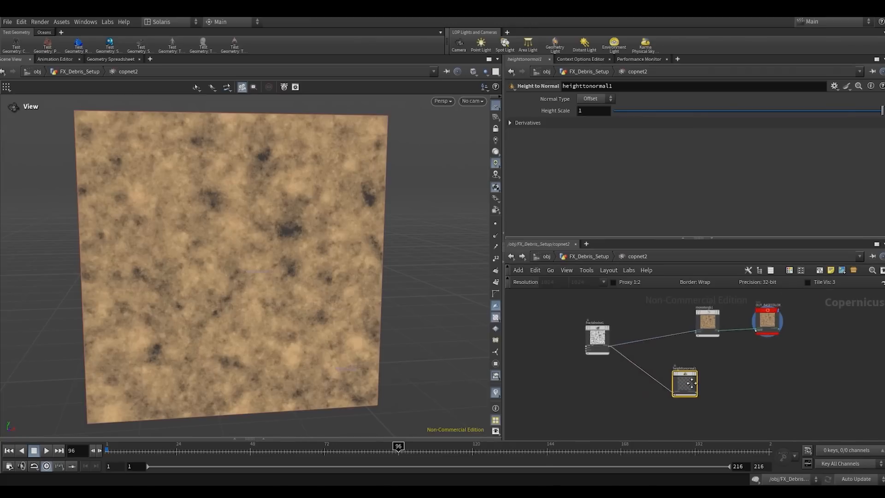
middle_click_drag(694, 369, 657, 380)
left_click_drag(694, 363, 656, 394)
left_click(658, 385)
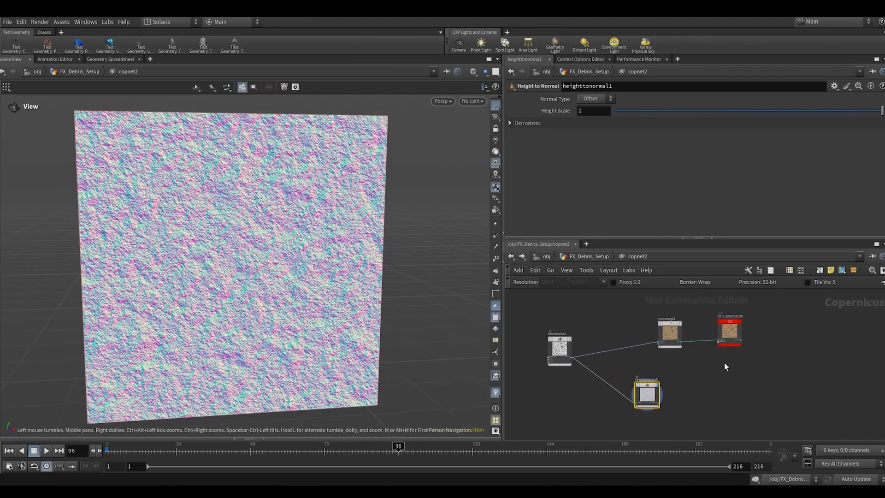
- Add a second Null node fed by the Height to Normal output
middle_click_drag(725, 363, 724, 347)
key("Tab")
left_click(696, 460)
scroll(681, 399, "up", 2)
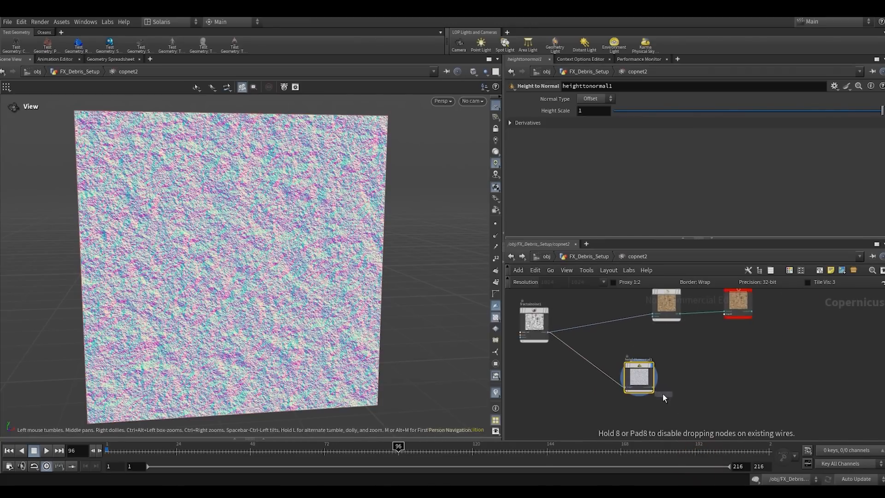
left_click(651, 388)
left_click_drag(651, 388, 721, 375)
- Rename the Height to Normal branch's null OUT_NORMAL and colour the node red
double_click(717, 367)
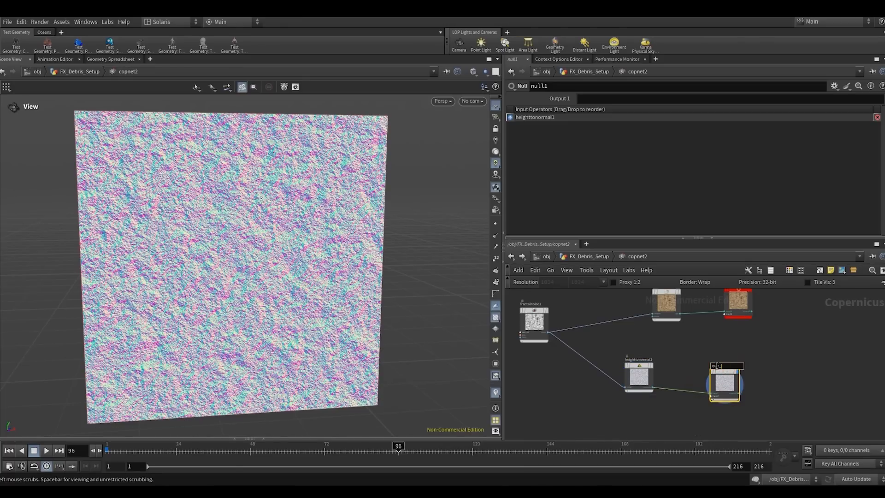
key("Return")
key("c")
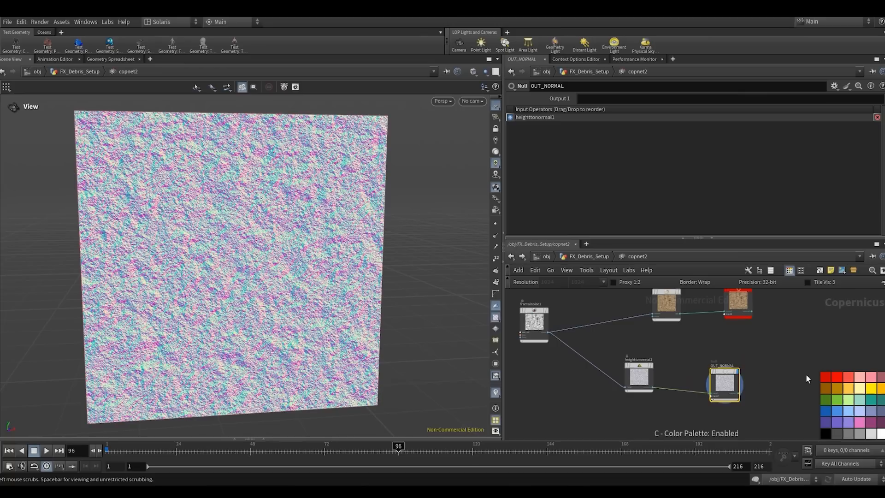
left_click(824, 376)
- Arrange the base colour and normal branches in two aligned rows and display OUT_BASECOLOR
left_click_drag(711, 378, 727, 370)
middle_click_drag(727, 370, 714, 402)
left_click_drag(652, 325, 622, 325)
left_click(713, 343)
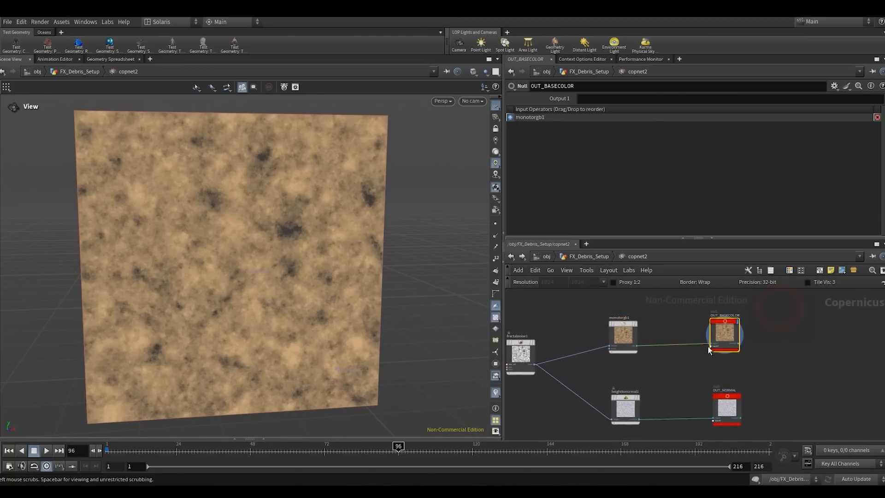
- Leave the COP network and return to the FX_Debris_Setup node tree
left_click(567, 254)
left_click(545, 256)
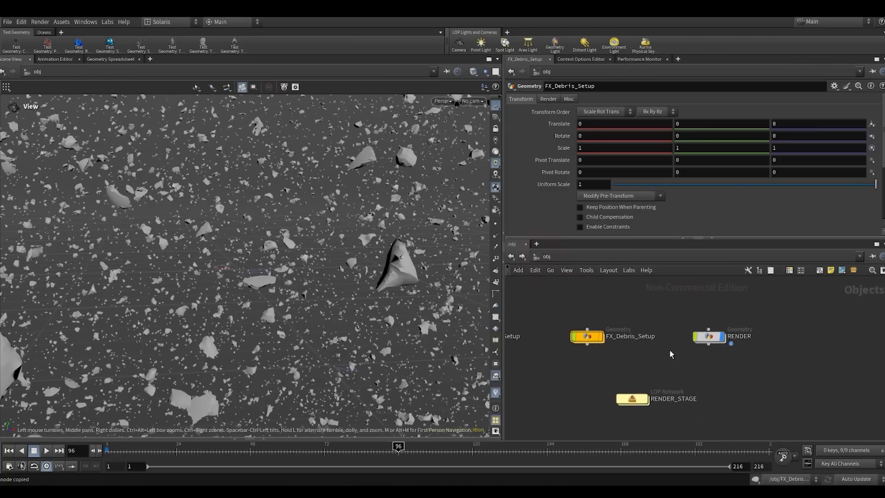
double_click(589, 337)
scroll(732, 341, "down", 2)
middle_click_drag(731, 339, 686, 418)
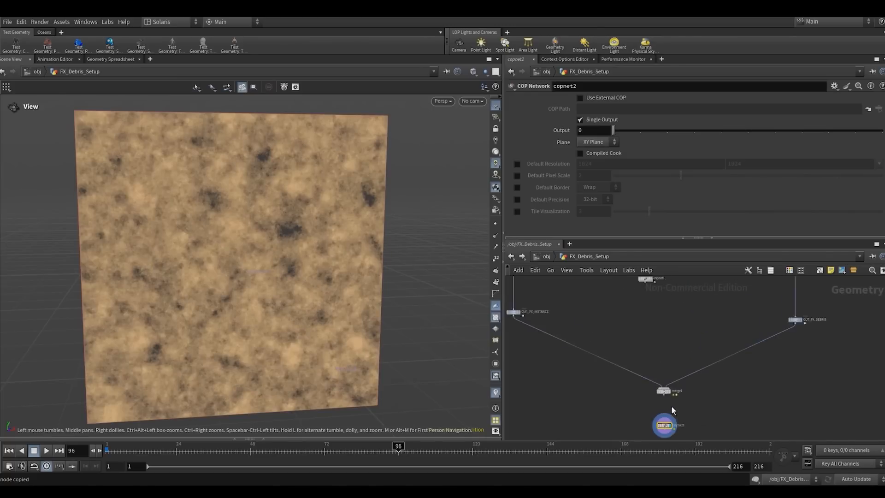
- Display the attribpromote1 node below uvunwrap1 and frame its geometry in the viewport
scroll(671, 403, "up", 2)
left_click(661, 389)
middle_click_drag(555, 302, 691, 379)
left_click_drag(605, 335, 578, 367)
scroll(583, 367, "down", 4)
middle_click_drag(605, 377, 562, 396)
scroll(602, 365, "up", 5)
left_click_drag(562, 396, 615, 411)
key("r")
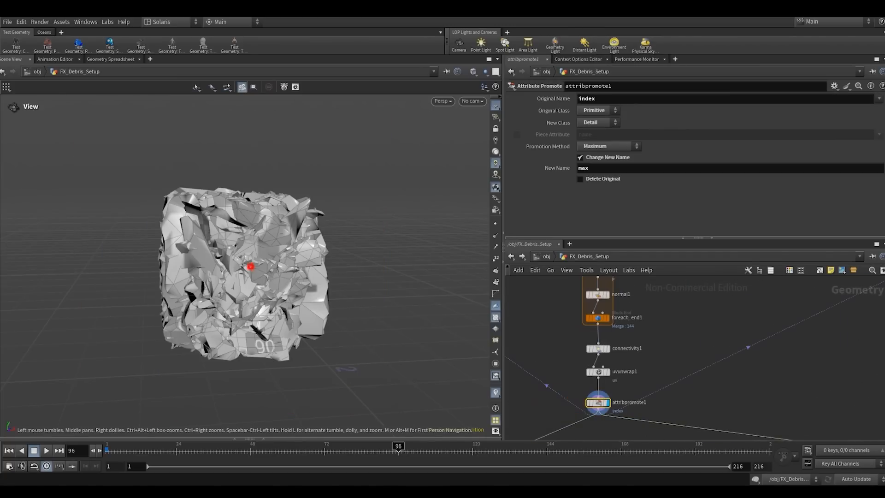
- Add an Exploded View node fed by attribpromote1 and display it
left_click_drag(421, 281, 427, 308)
scroll(427, 308, "up", 3)
scroll(670, 341, "down", 4)
mouse_move(671, 341)
middle_mouse_down()
mouse_move(676, 347)
mouse_move(674, 328)
middle_mouse_up()
scroll(636, 365, "up", 2)
left_click(637, 364)
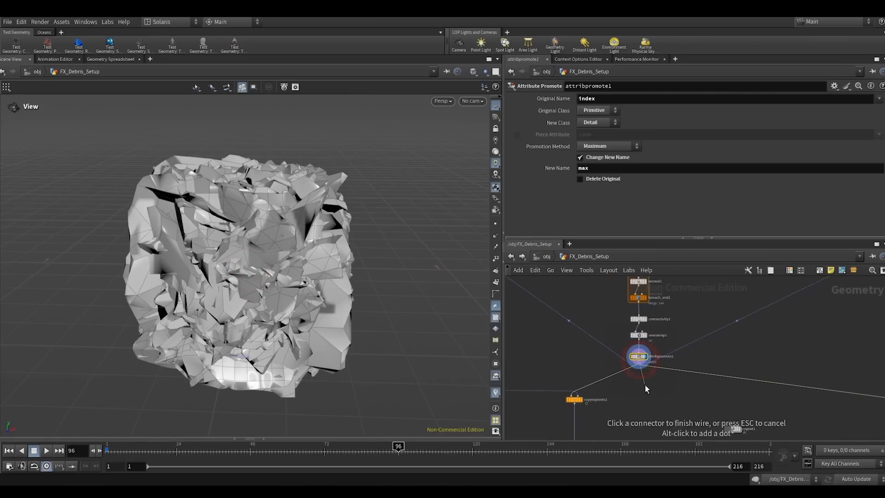
middle_click_drag(667, 410, 634, 374)
key("Tab")
type("VIE")
key("Return")
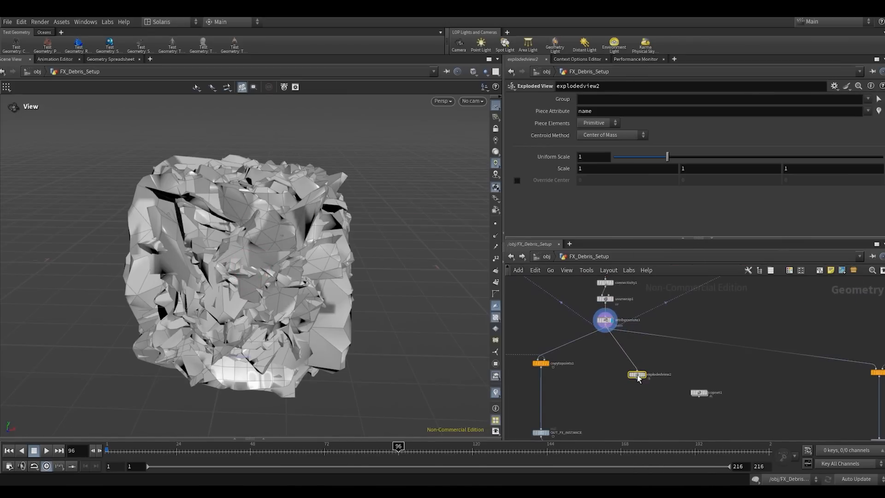
left_click(637, 374)
- Set the Exploded View's Uniform Scale to 24 so the debris pieces spread apart
left_click_drag(667, 162, 875, 159)
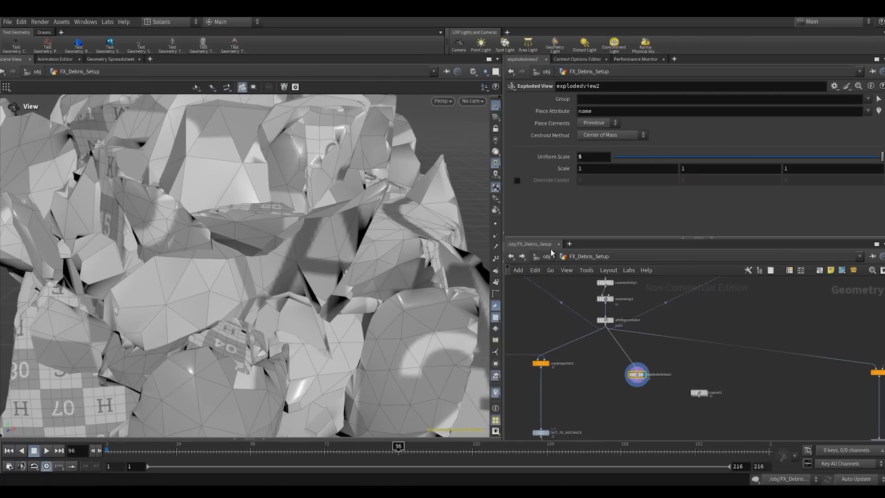
scroll(336, 211, "down", 3)
double_click(594, 159)
type("12")
left_click(610, 195)
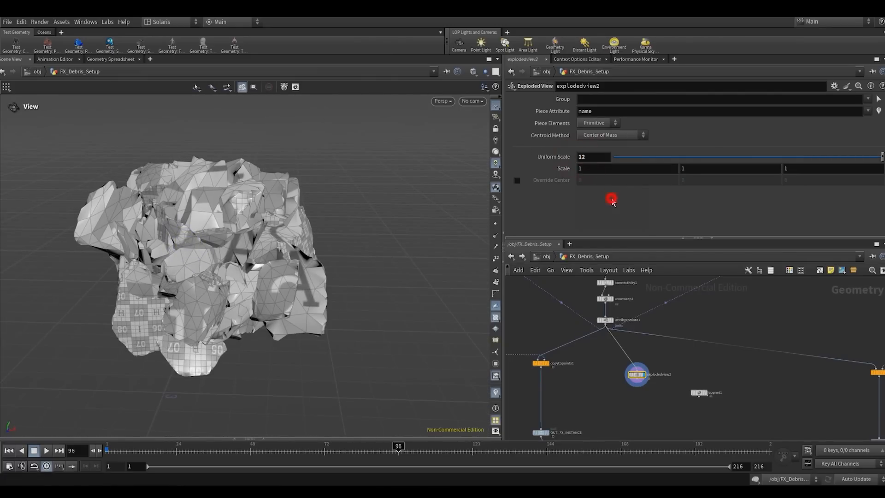
double_click(594, 156)
type("24")
left_click(603, 209)
scroll(239, 258, "down", 5)
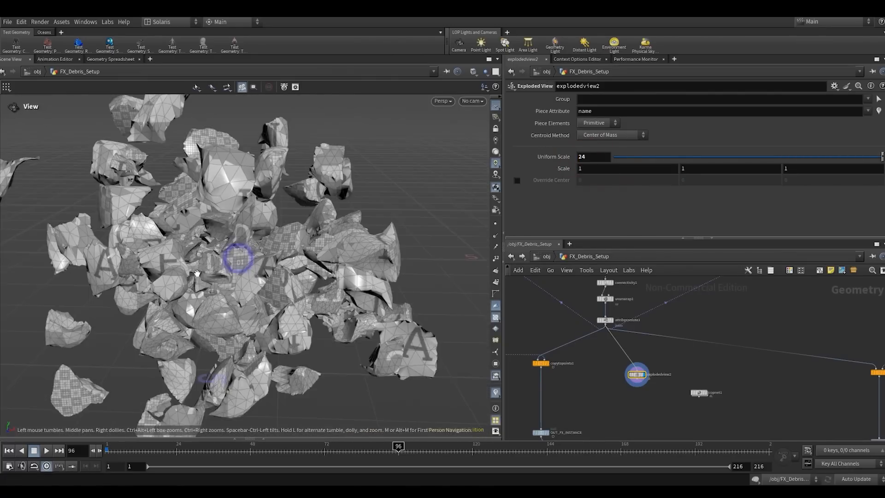
left_click_drag(239, 258, 162, 252)
- Move copnet1 aside, add a UV Quick Shade node fed by the Exploded View and display it
middle_click_drag(623, 390, 549, 354)
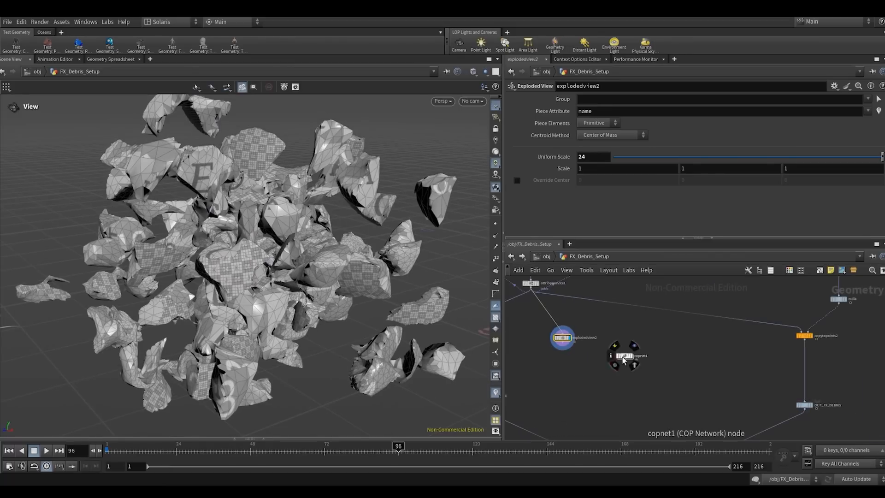
left_click_drag(626, 359, 673, 348)
key("Tab")
type("qus")
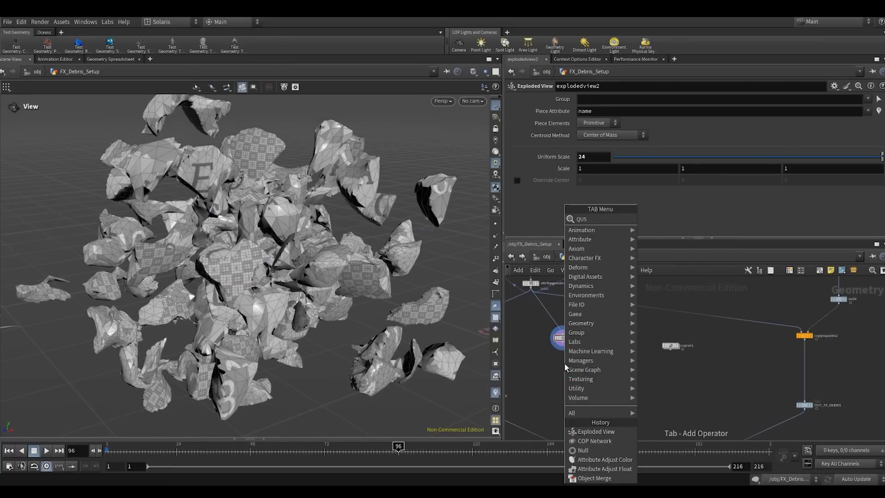
key("Return")
left_click(564, 363)
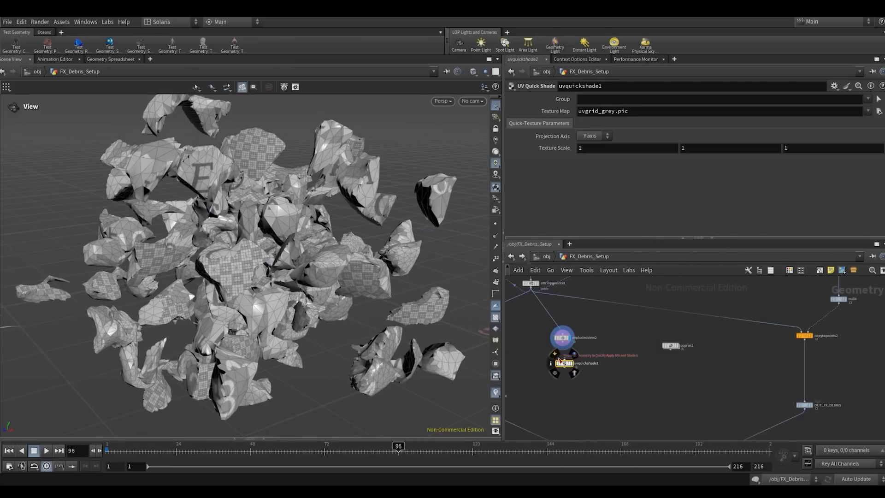
scroll(563, 357, "up", 2)
left_click_drag(562, 348, 562, 335)
left_click(575, 366)
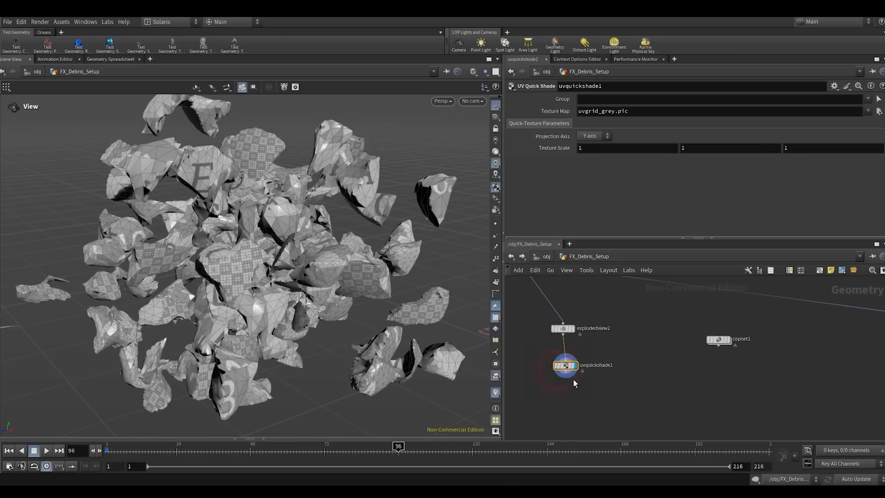
- Set the UV Quick Shade's Texture Map to op:/obj/FX_Debris_Setup/copnet2/OUT_BASECOLOR
left_click_drag(568, 367, 566, 372)
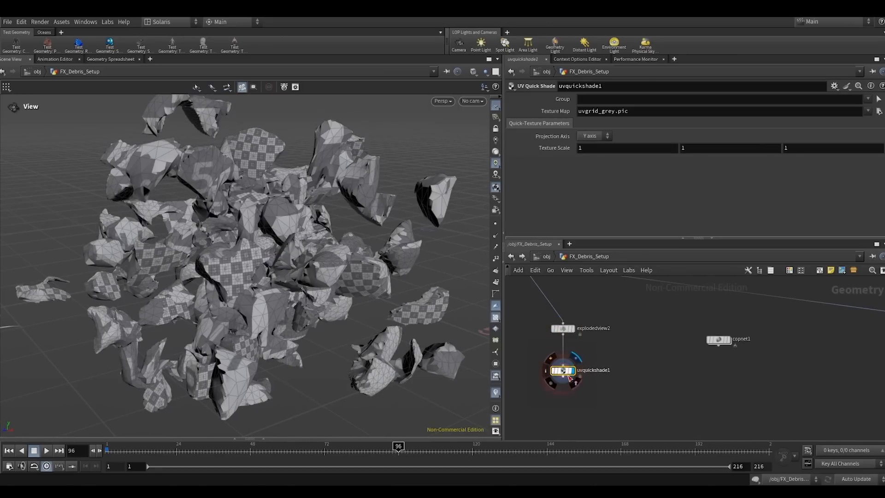
triple_click(652, 110)
type("/obj/FX_Debris_Setup/copnet2/OUT_BASECOLOR")
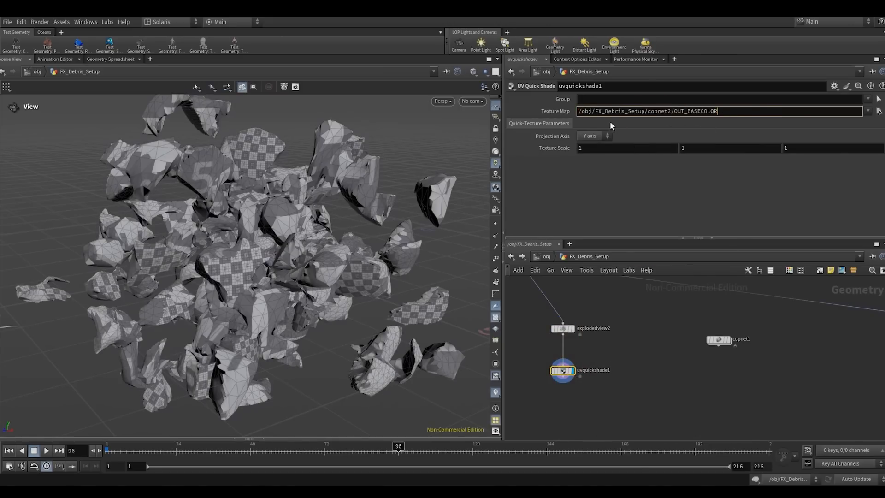
left_click(594, 203)
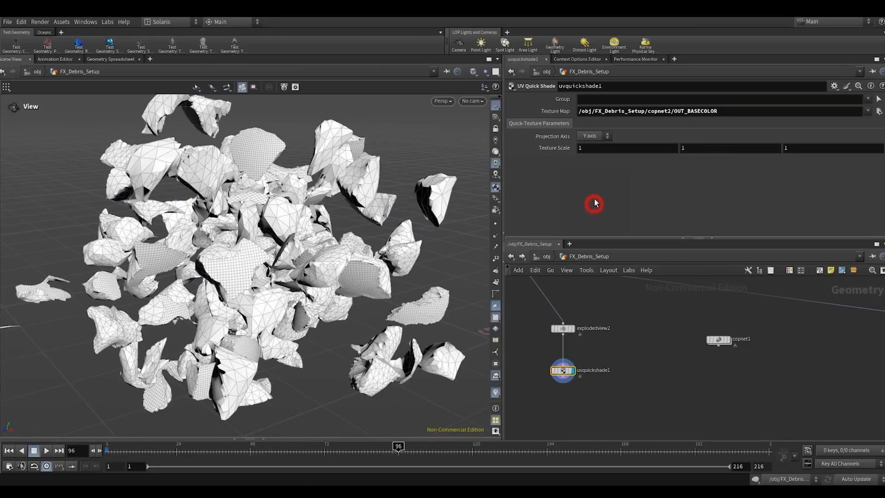
left_click(578, 111)
type("OP")
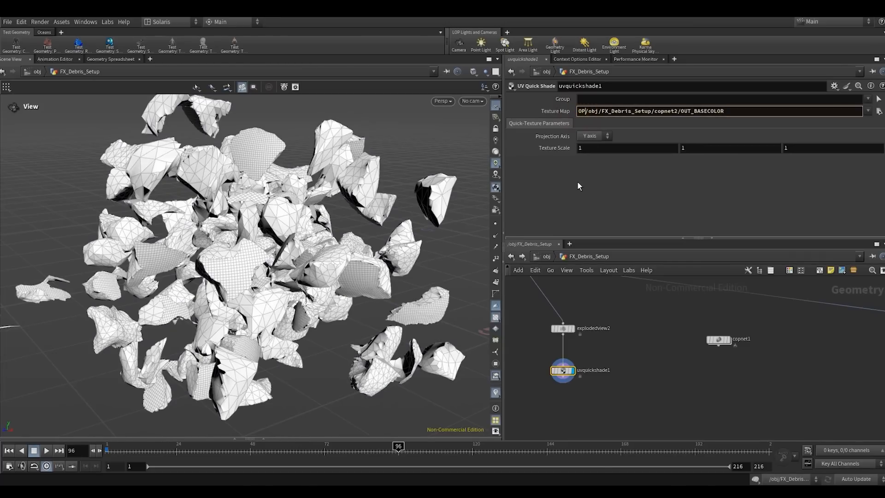
key("BackSpace")
key("BackSpace")
type("op:")
key("Return")
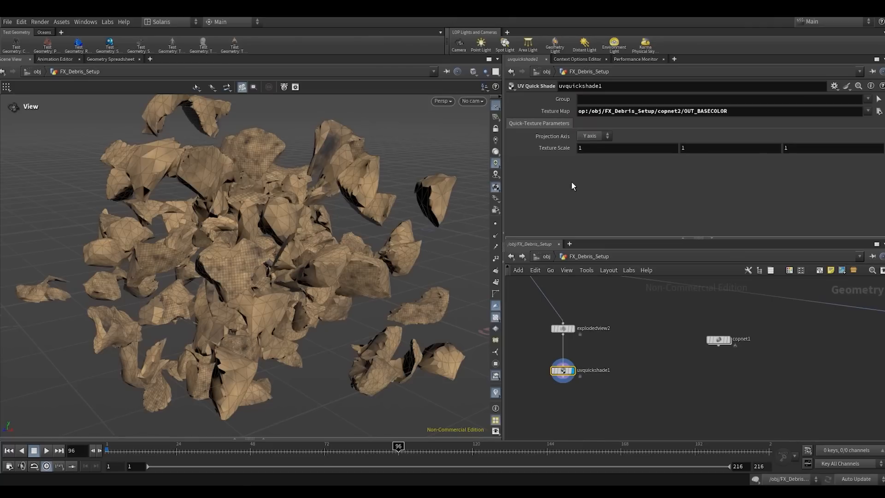
left_click(578, 112)
left_click_drag(593, 111, 800, 113)
left_click(782, 112)
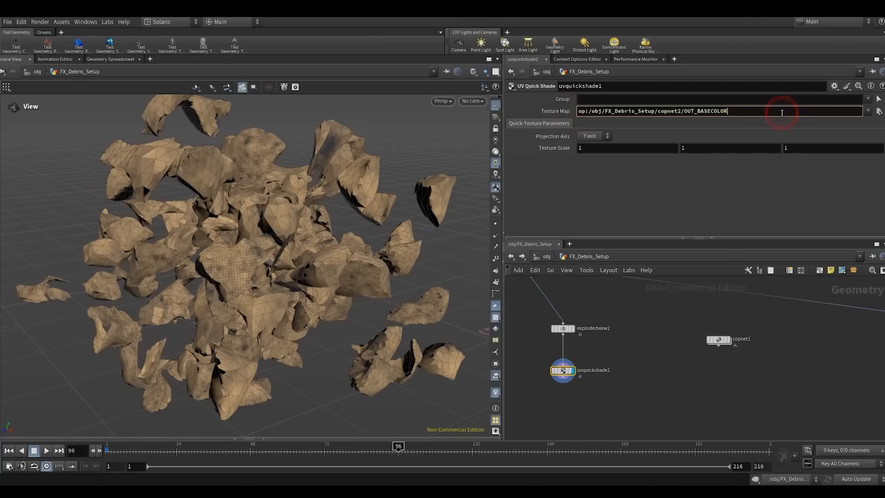
- Switch the viewport to Smooth Shaded and inspect the base colour texture on the exploded debris from several angles
left_click(473, 72)
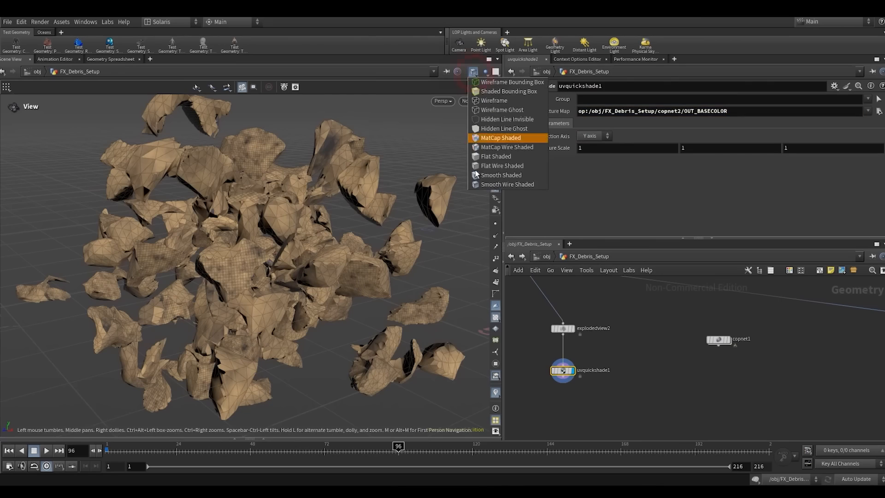
left_click(474, 177)
left_click_drag(474, 178, 263, 273)
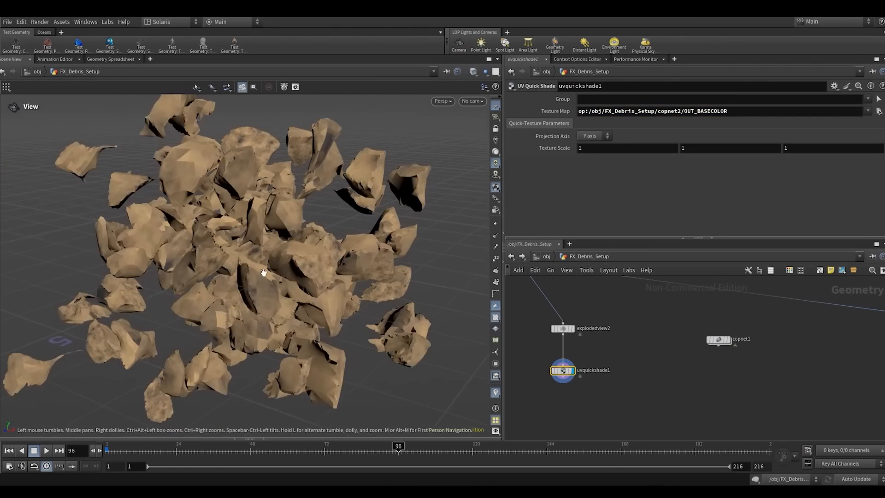
right_click_drag(263, 273, 350, 243)
left_click_drag(349, 243, 261, 278)
right_click_drag(261, 278, 184, 295)
left_click_drag(250, 281, 278, 294)
right_click_drag(279, 295, 369, 235)
left_click_drag(304, 256, 284, 298)
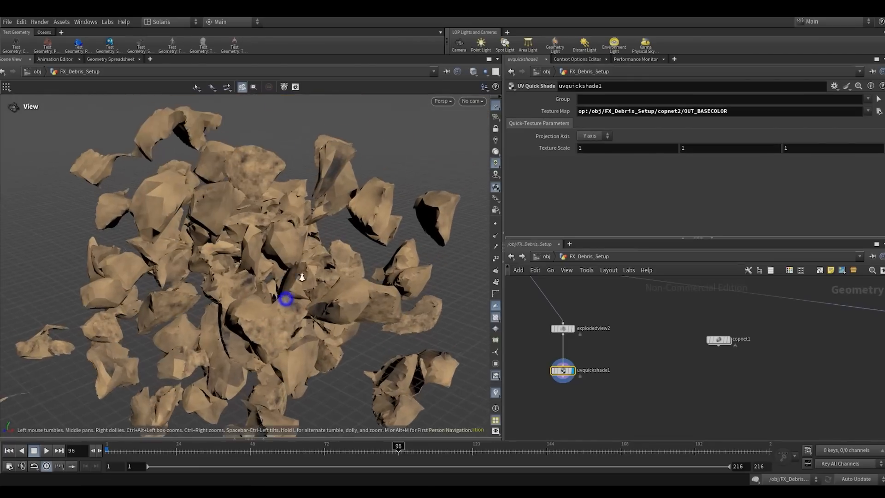
right_click_drag(284, 298, 280, 286)
left_click_drag(272, 290, 276, 218)
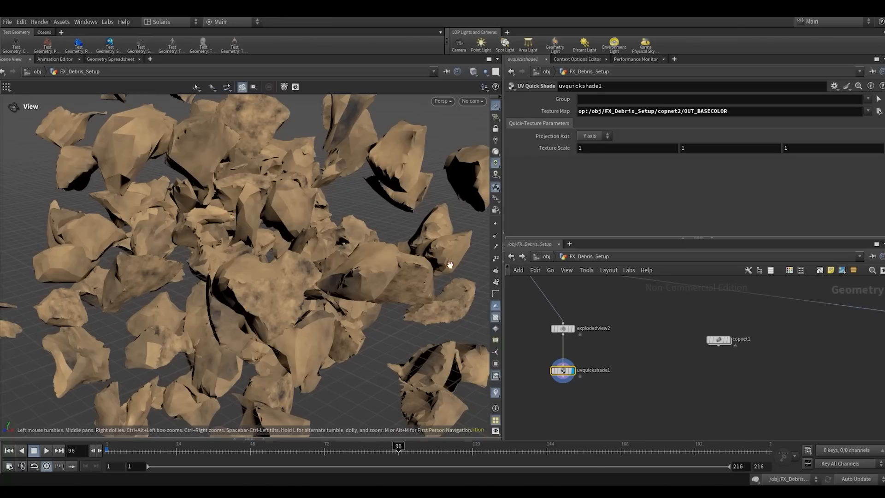
- Try bypassing the smooth2 node inside the for-each loop and compare the shape of the textured debris
scroll(632, 381, "down", 3)
middle_click_drag(617, 304, 633, 386)
scroll(633, 386, "up", 3)
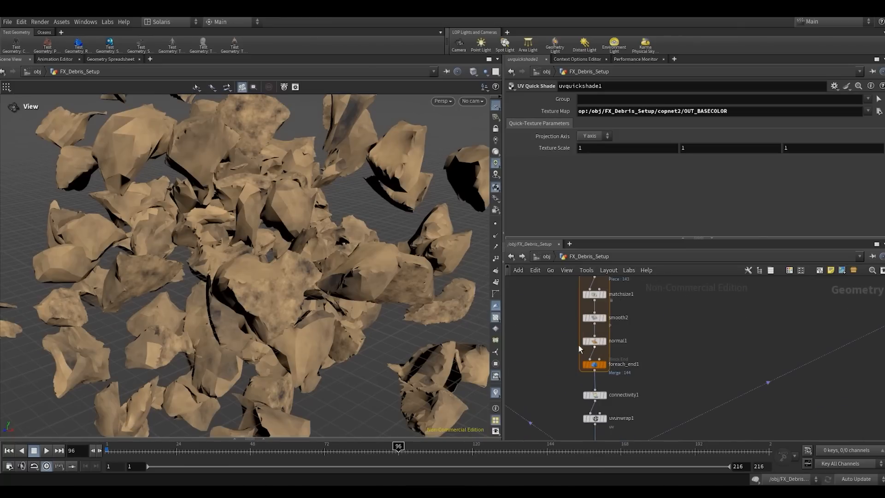
left_click(591, 319)
key("b")
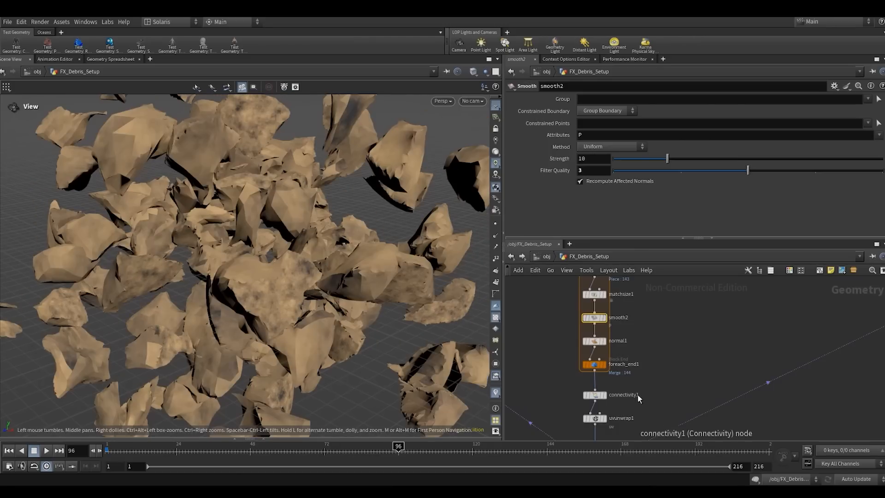
middle_click_drag(639, 398, 639, 330)
middle_click_drag(662, 409, 625, 331)
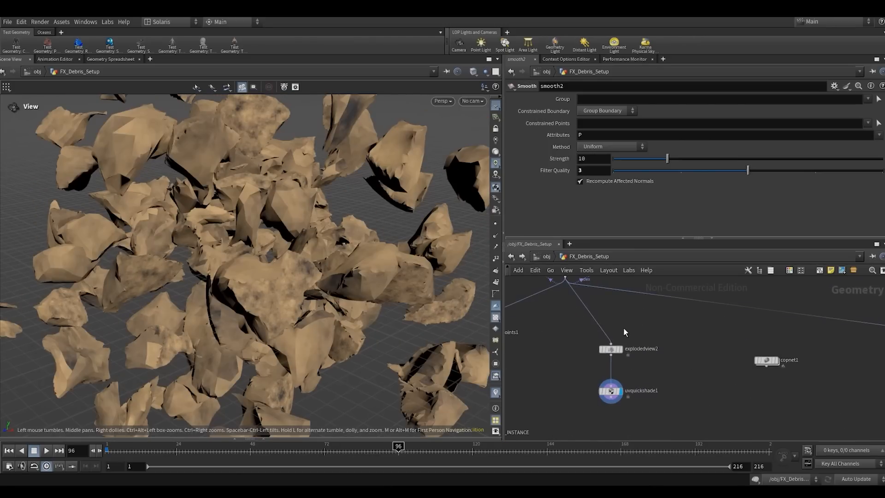
left_click_drag(286, 272, 286, 295)
right_click_drag(286, 298, 310, 258)
mouse_move(273, 281)
left_mouse_down()
mouse_move(166, 262)
mouse_move(233, 278)
mouse_move(268, 269)
left_mouse_up()
right_click_drag(269, 269, 220, 265)
left_click_drag(255, 302, 288, 292)
right_click_drag(316, 298, 282, 313)
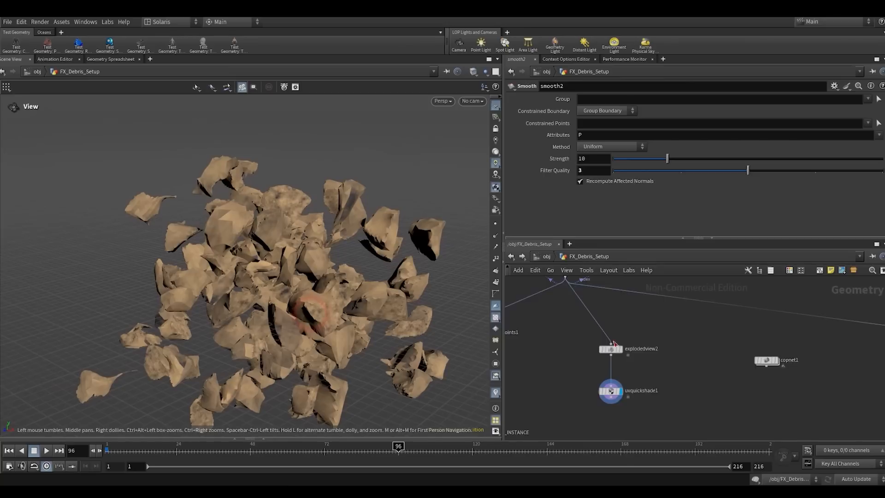
- Pin the viewport to the debris geometry, open copnet2 and select its fractalnoise1 node
scroll(691, 326, "down", 3)
scroll(696, 361, "down", 2)
middle_click_drag(703, 371, 697, 342)
scroll(726, 406, "up", 3)
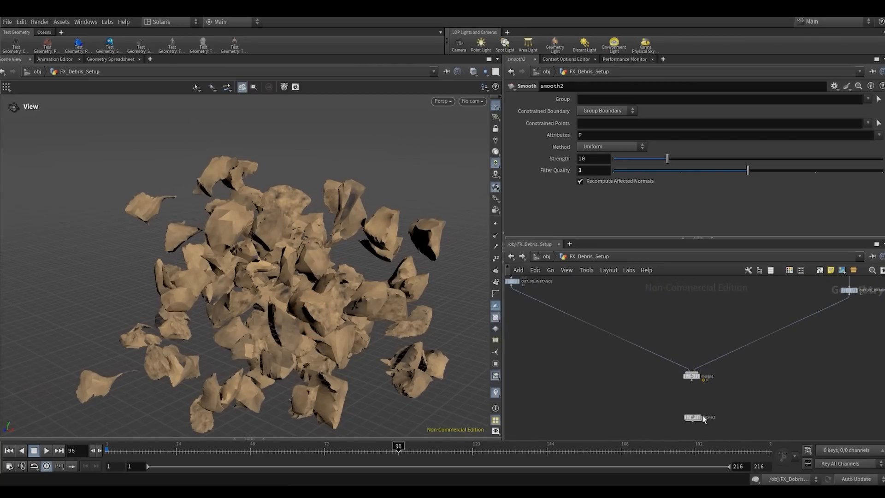
double_click(693, 418)
left_click_drag(656, 369, 560, 312)
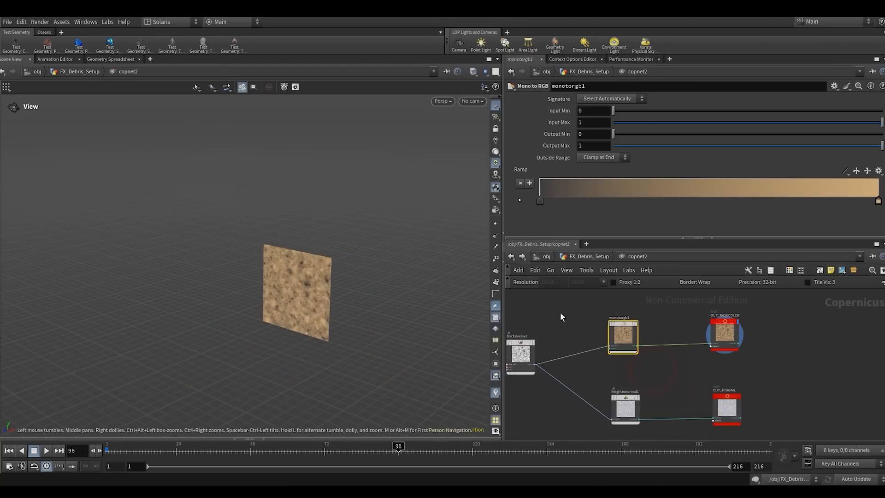
left_click(582, 258)
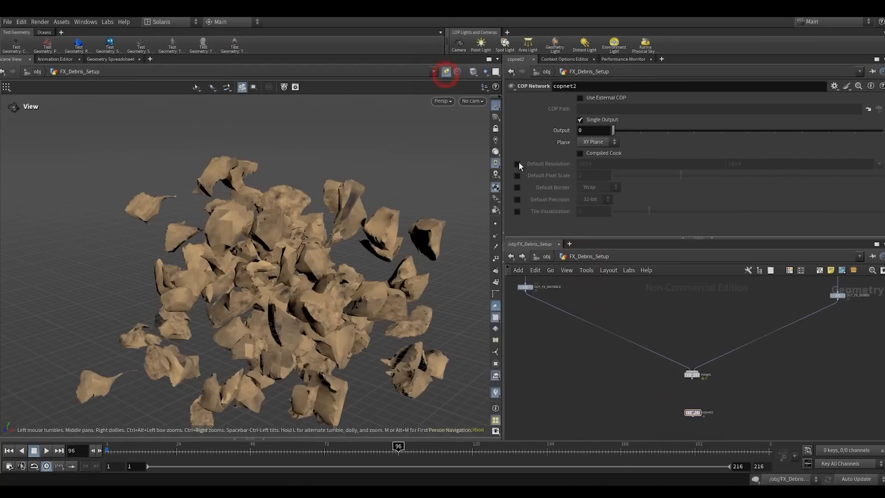
scroll(730, 383, "up", 3)
double_click(676, 425)
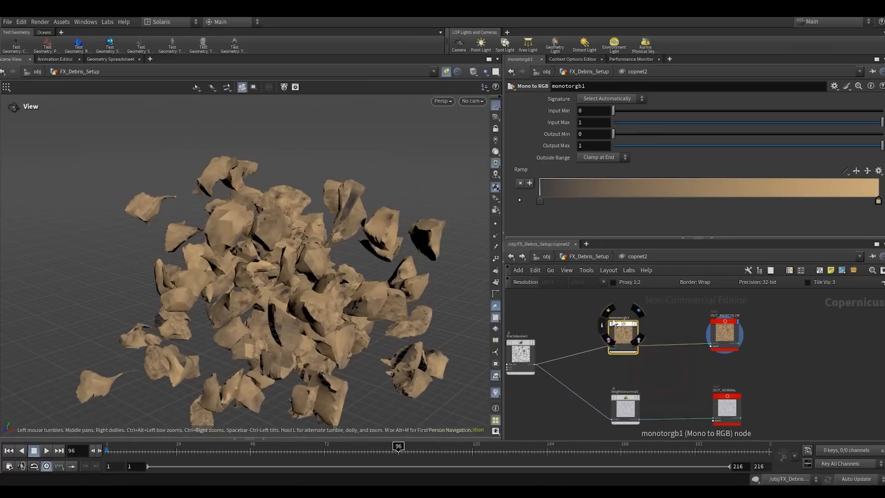
middle_click_drag(562, 321, 614, 313)
left_click(571, 348)
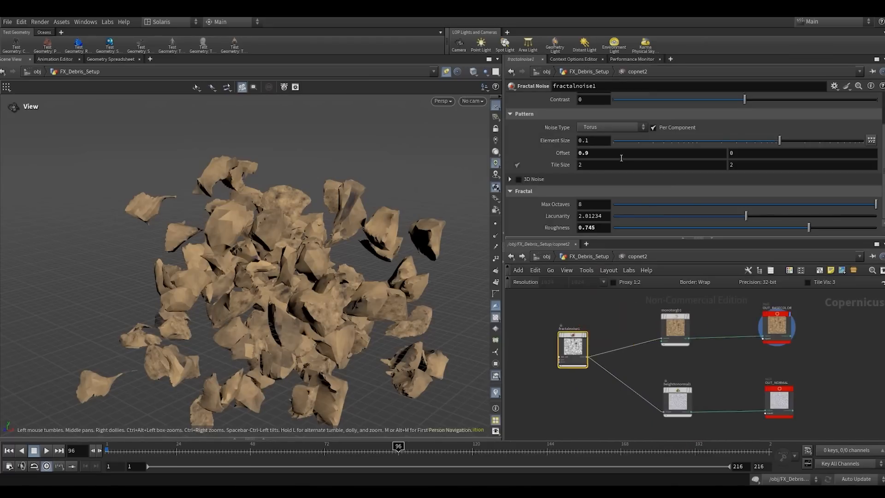
- Try an Element Size of about 0.43 on the fractal noise and check the pattern on the debris
left_click_drag(775, 144, 877, 129)
scroll(378, 235, "up", 5)
scroll(378, 235, "up", 3)
scroll(724, 174, "up", 2)
right_click_drag(338, 209, 316, 261)
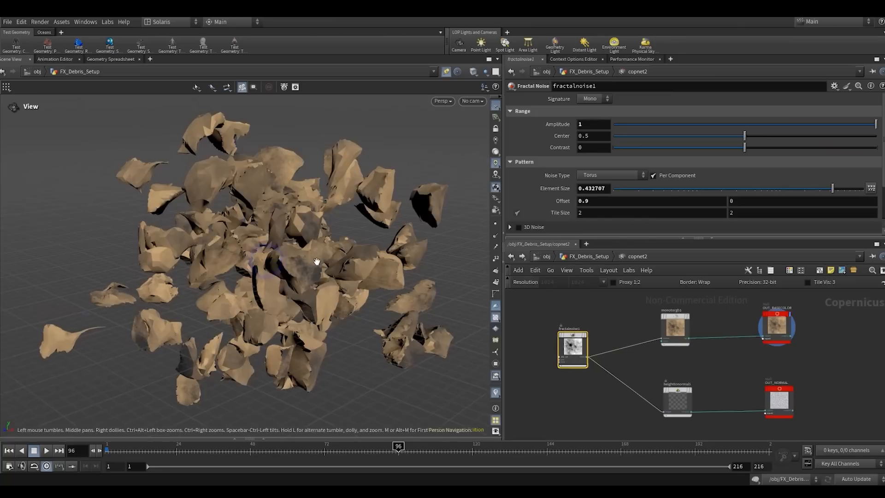
left_click_drag(316, 260, 414, 242)
- Set fractalnoise1's Element Size to 0.2 and check the pattern on the debris
double_click(584, 189)
type("0.2")
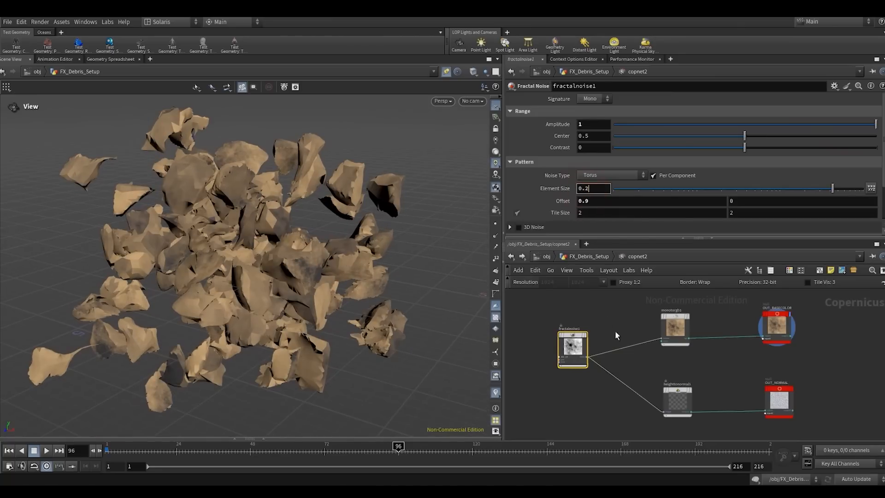
key("Return")
left_click_drag(293, 282, 483, 285)
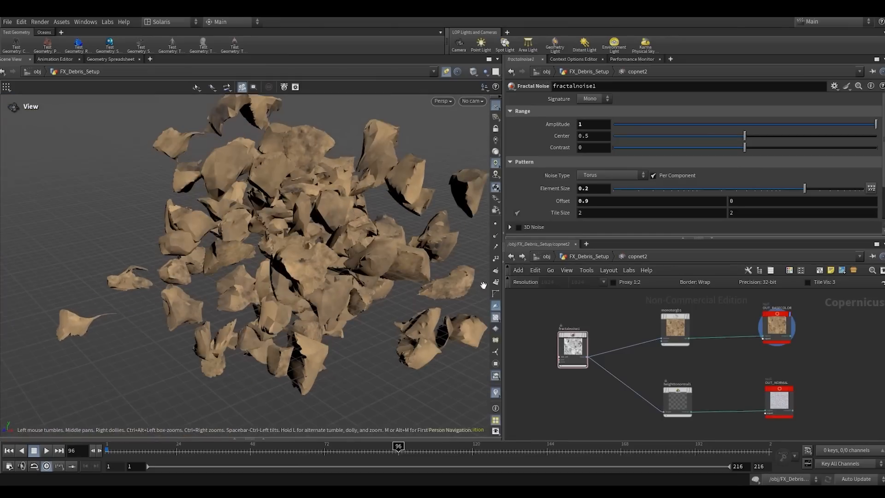
- Copy the OUT_BASECOLOR null inside copnet2
left_click(586, 258)
scroll(643, 326, "down", 3)
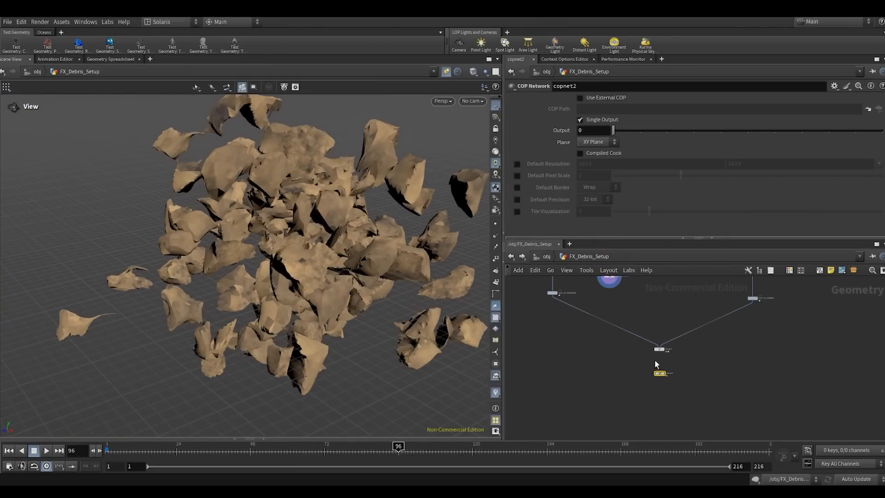
double_click(664, 374)
left_click(777, 325)
key("ctrl+c")
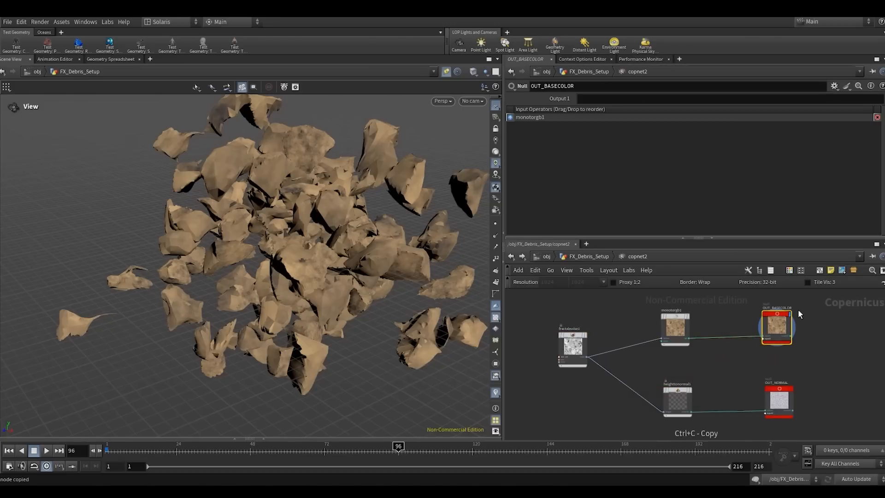
- Open the RENDER_STAGE LOP network, unpin the viewport and view the debris imported by FX_Mian_Debris
left_click(583, 257)
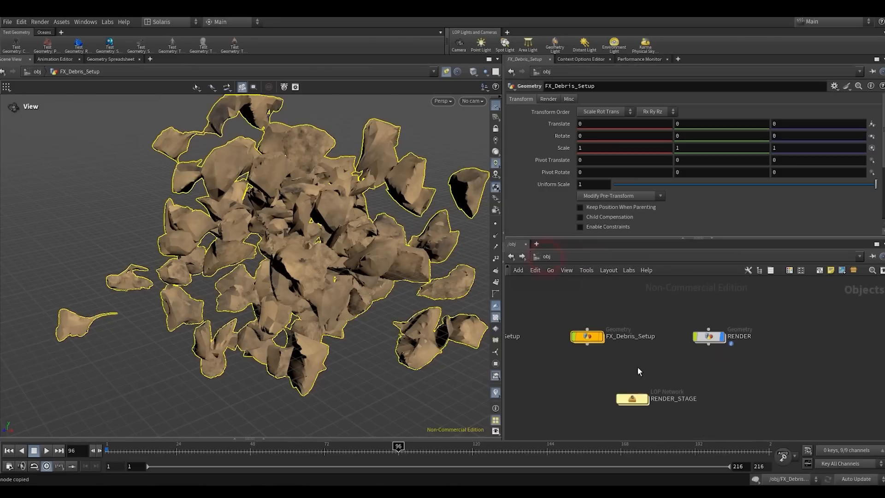
double_click(632, 398)
left_click(742, 390)
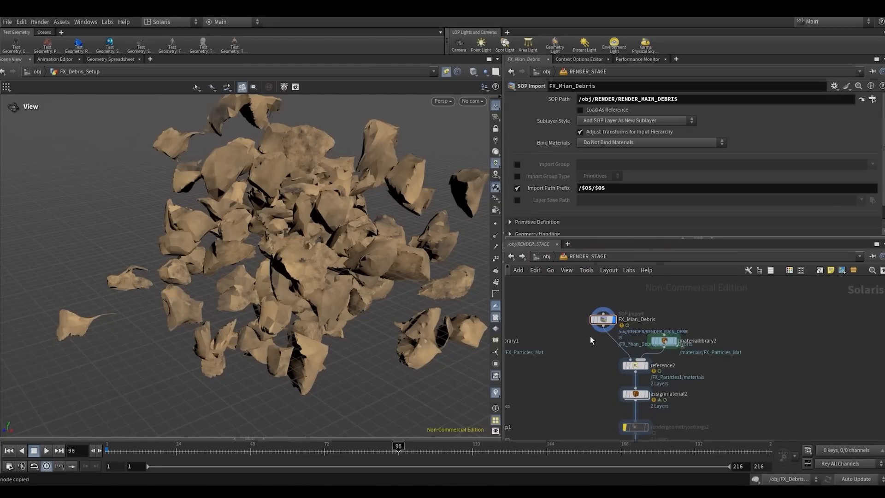
left_click_drag(581, 343, 629, 297)
left_click_drag(294, 238, 388, 264)
left_click(444, 73)
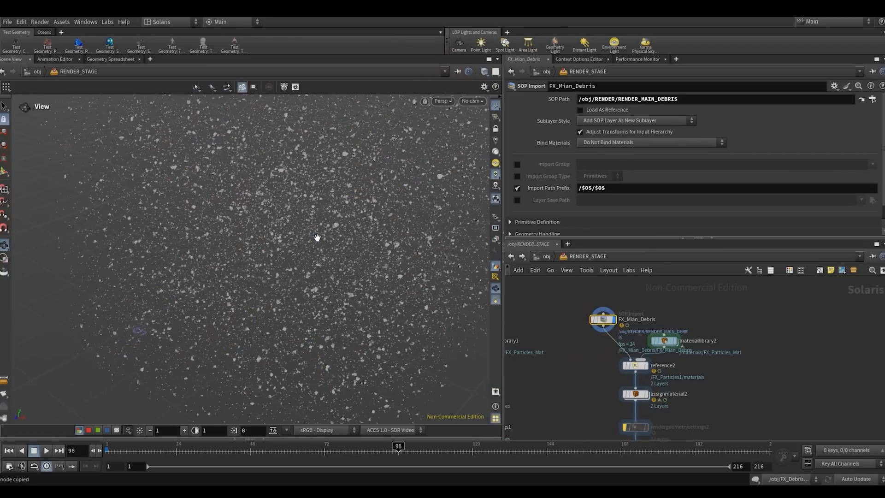
right_click_drag(322, 230, 337, 210, "alt")
left_click_drag(338, 210, 357, 249, "alt")
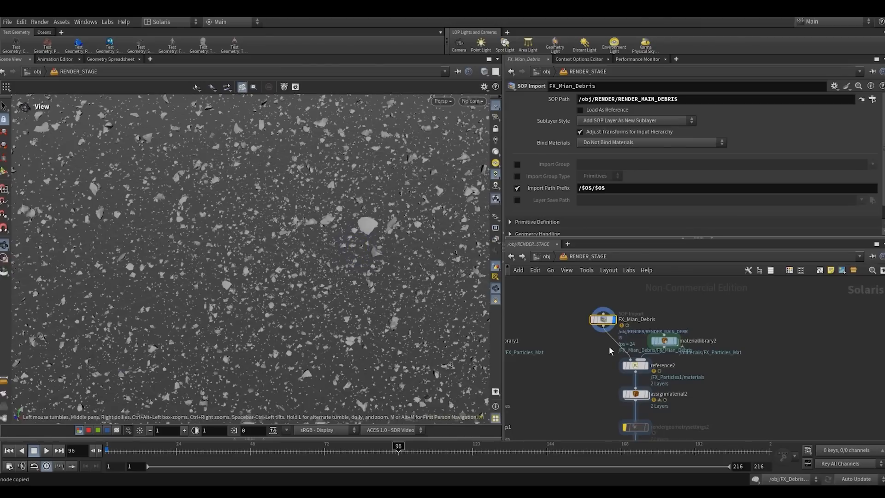
- Replace FX_Particles_Mat inside materiallibrary2 with a new Karma Material Builder
double_click(664, 341)
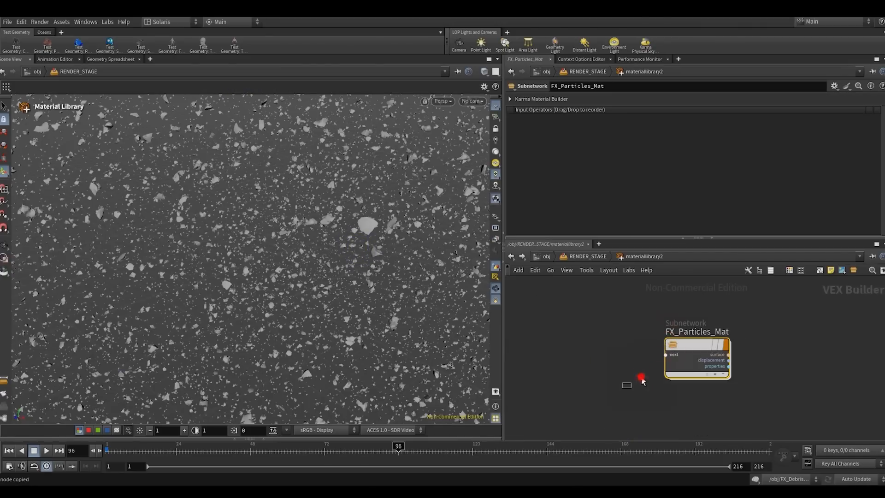
left_click(651, 322)
key("Tab")
type("kam")
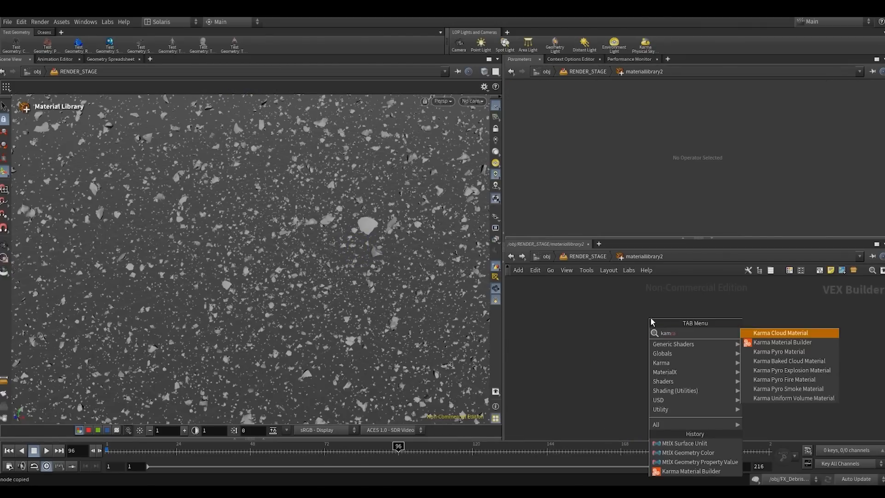
key("Down")
key("Return")
left_click(651, 319)
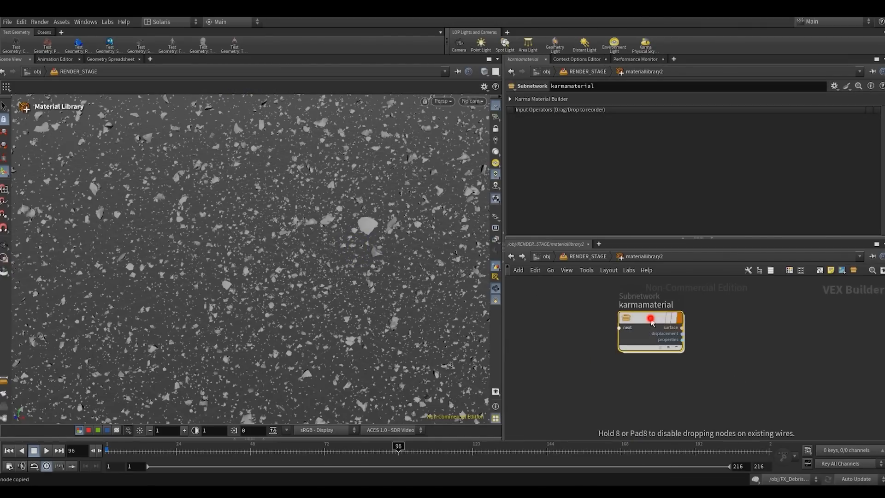
left_click_drag(651, 318, 642, 343)
- Rename the new Karma material to FX_Main_Debris_Mat
double_click(641, 329)
type("FX_Main_")
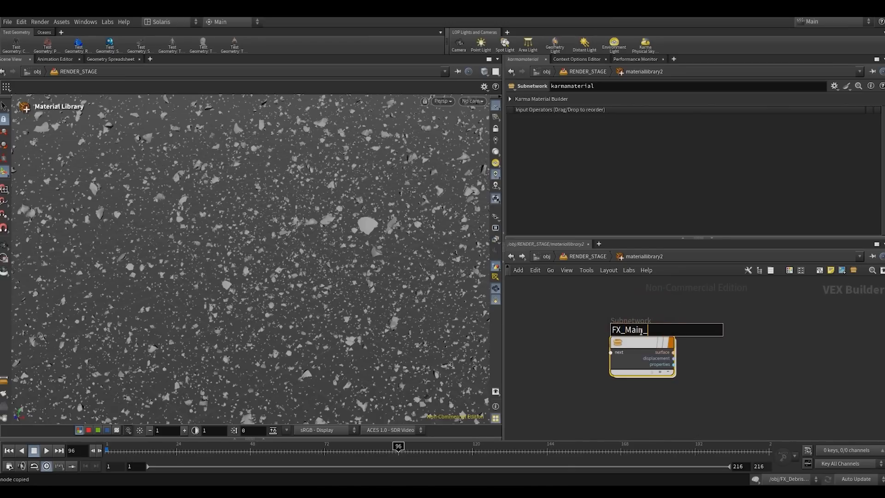
type("Debris")
key("Return")
left_click(641, 331)
left_click(677, 329)
type("_Ma")
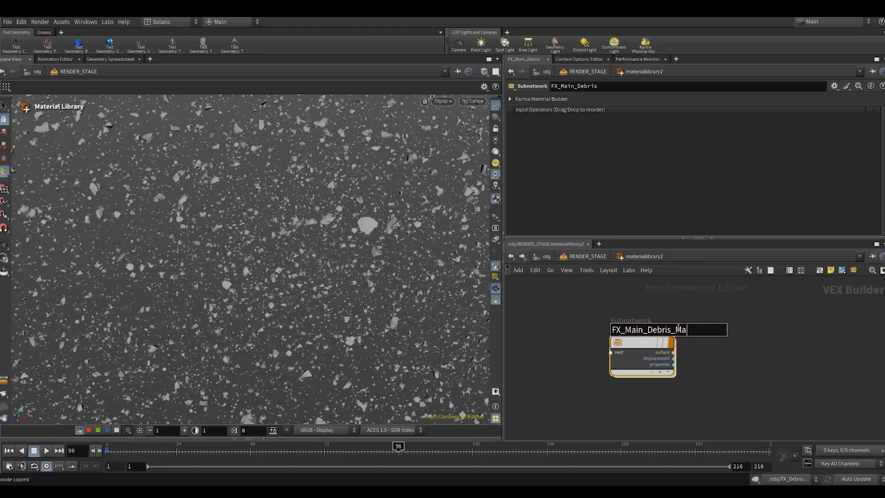
type("t")
key("Return")
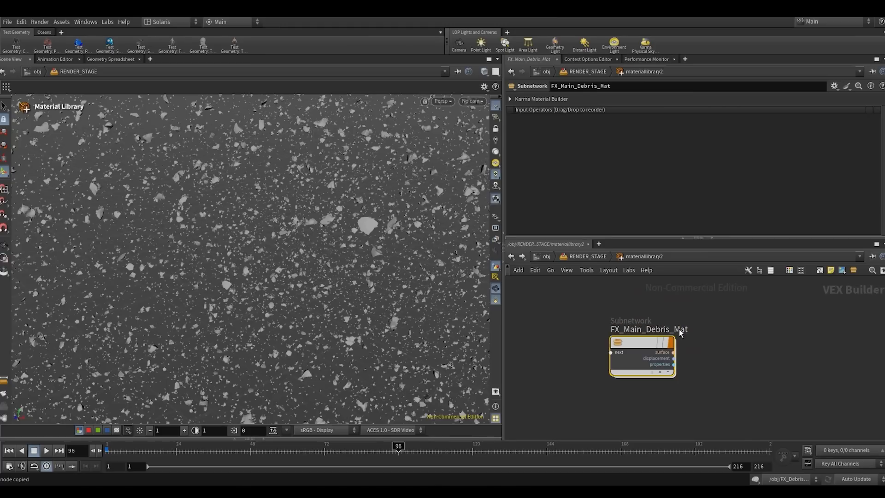
- Open the FX_Main_Debris_Mat network and add a MtlX Image node to it
double_click(626, 344)
left_click_drag(681, 320, 595, 298)
scroll(645, 340, "down", 2)
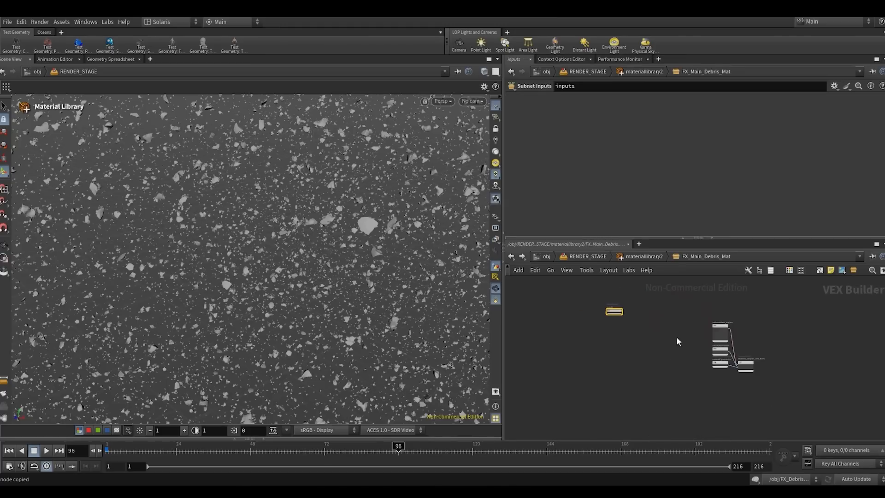
scroll(705, 382, "up", 5)
left_click_drag(732, 344, 735, 410)
left_click_drag(733, 311, 732, 348)
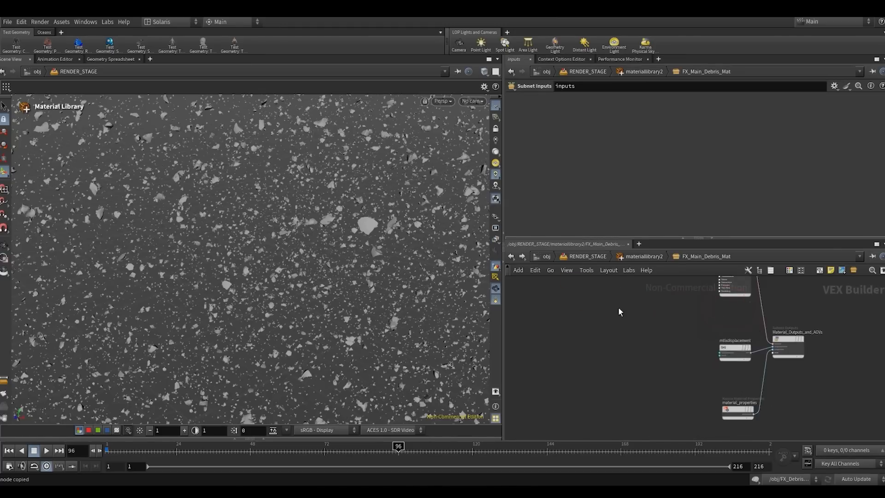
middle_click_drag(601, 284, 636, 362)
left_click(606, 351)
key("Tab")
type("image")
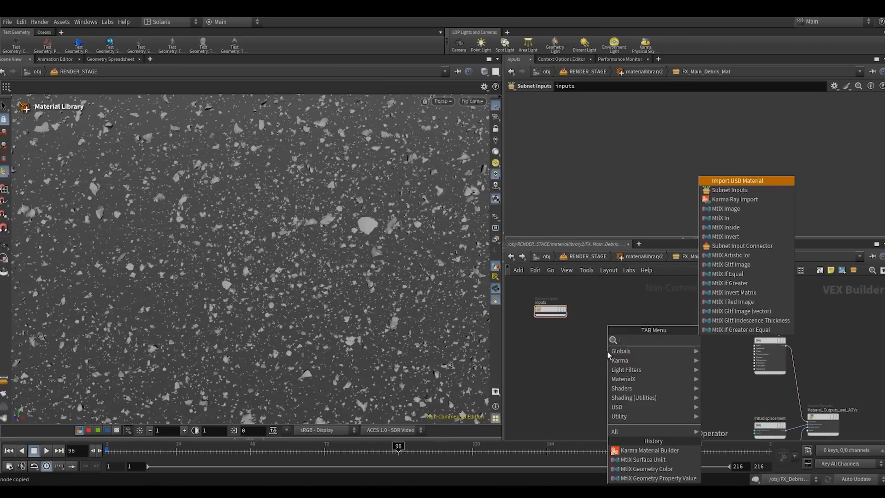
key("Return")
left_click(607, 355)
scroll(607, 364, "up", 3)
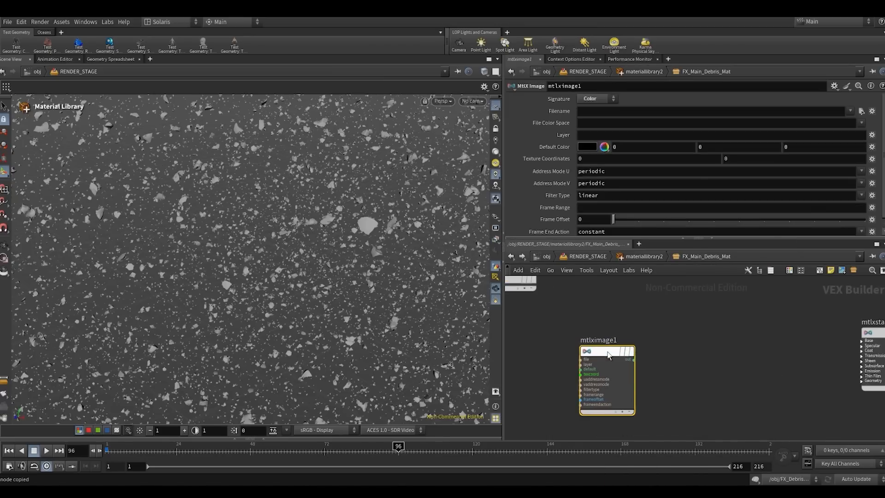
- Set the MtlX Image filename to op:/obj/FX_Debris_Setup/copnet2/OUT_BASECOLOR
left_click(595, 110)
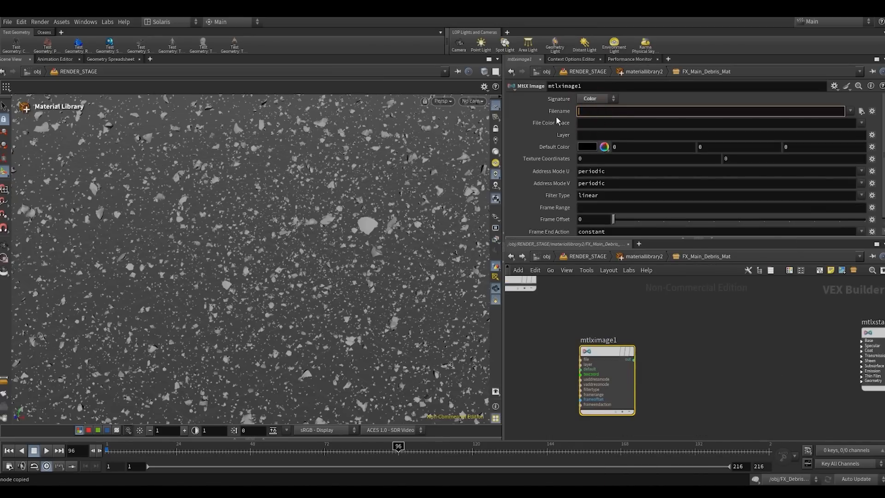
key("ctrl+v")
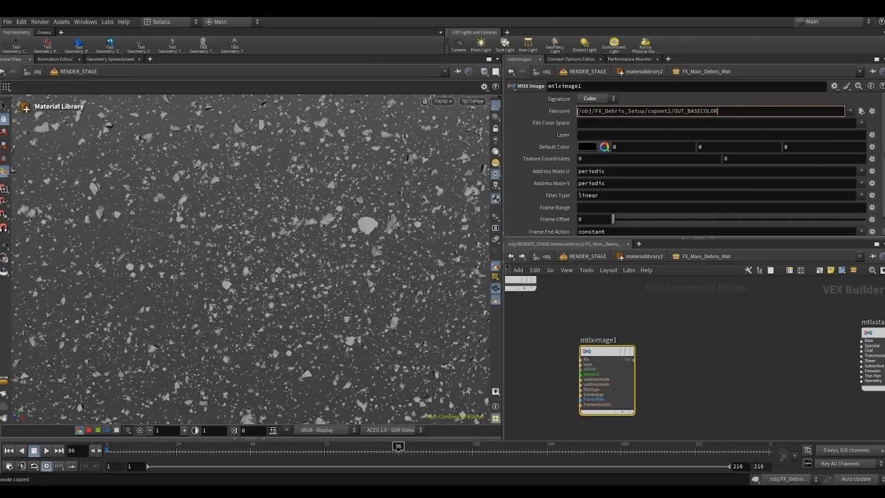
type("op:")
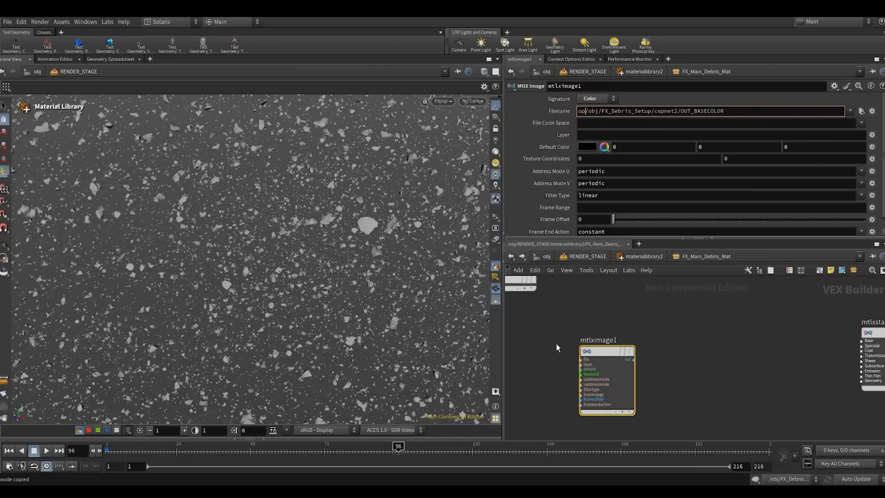
key("Return")
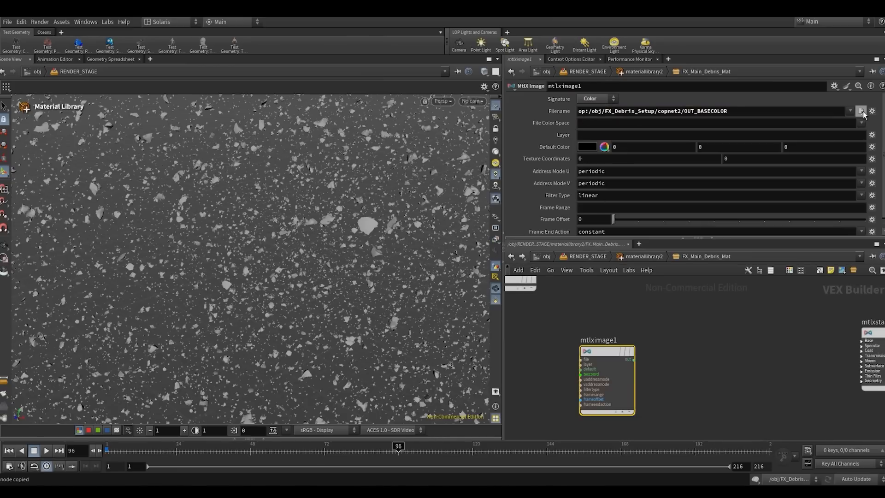
left_click(860, 111)
left_click_drag(696, 115, 512, 126)
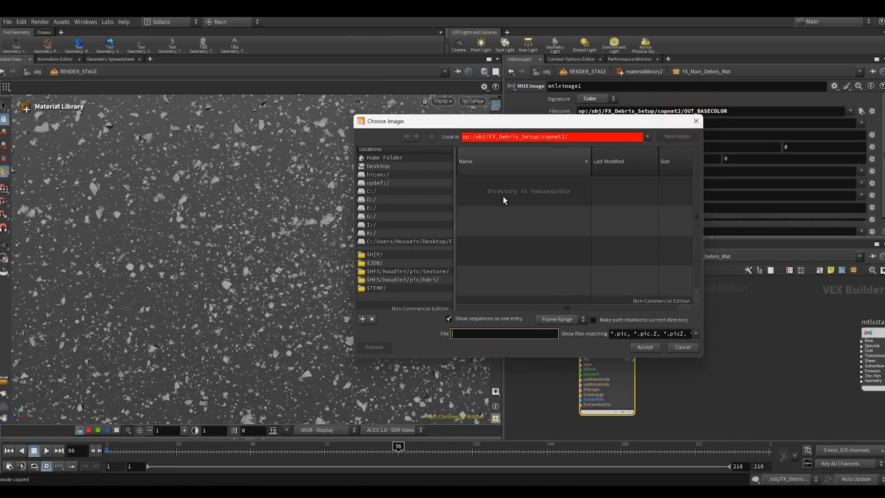
left_click(681, 347)
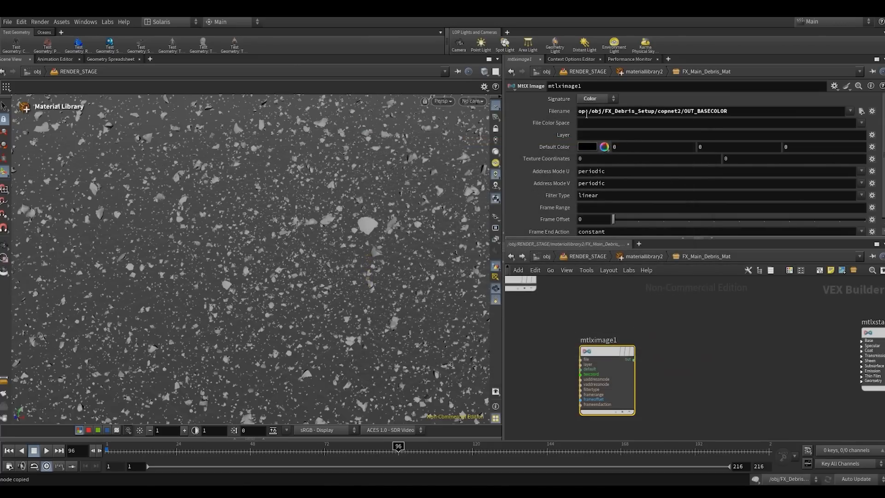
left_click(589, 111)
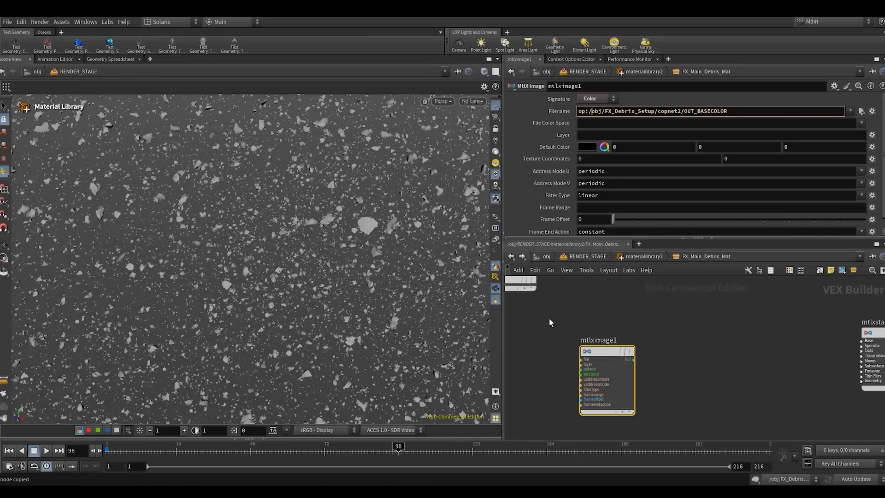
left_click(721, 373)
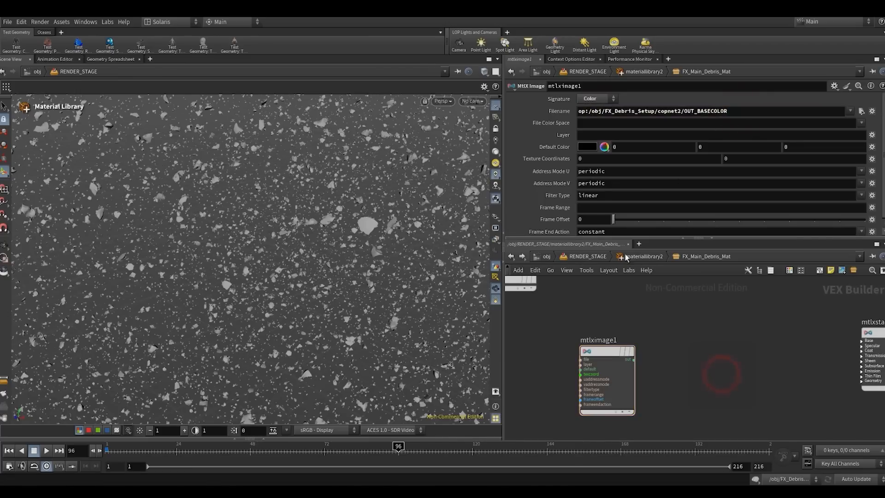
- Connect the mtlximage1 output to the base colour input of mtlxstandard_surface
scroll(689, 372, "down", 2)
left_click(654, 362)
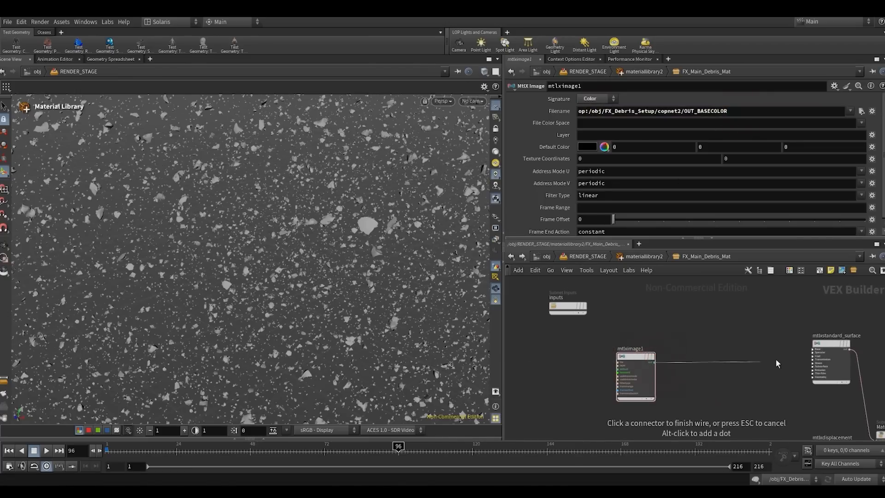
scroll(846, 366, "up", 3)
left_click(777, 336)
left_click(787, 361)
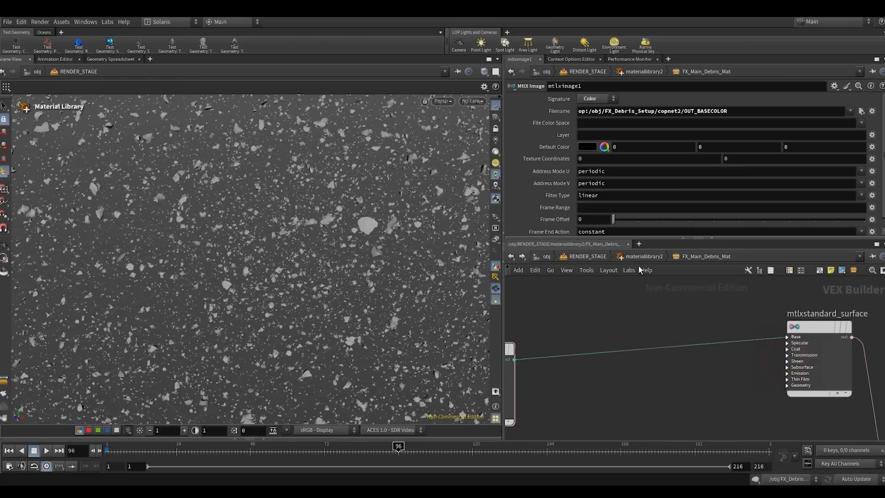
- Return to RENDER_STAGE, display assignmaterial2 and set its primitives to /FX_Mian_Debris/FX_Mian_Debris from the scene graph
left_click(610, 256)
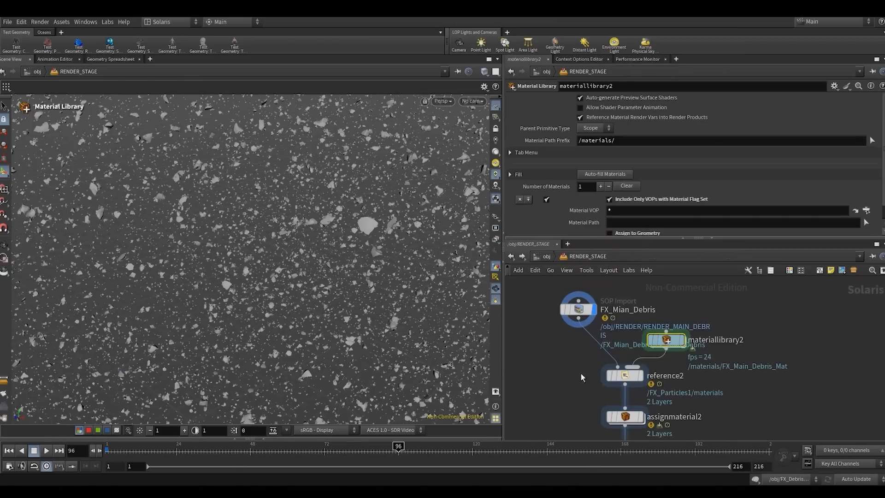
left_click(594, 362)
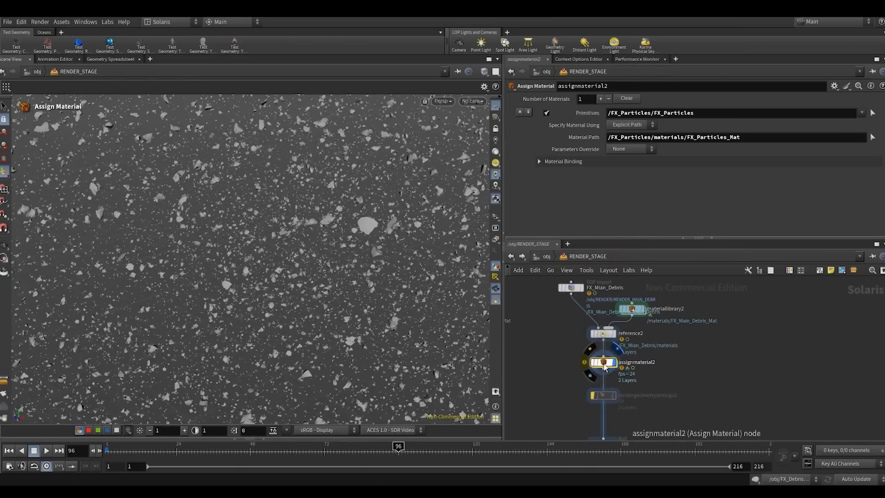
left_click(198, 438)
left_click(9, 408)
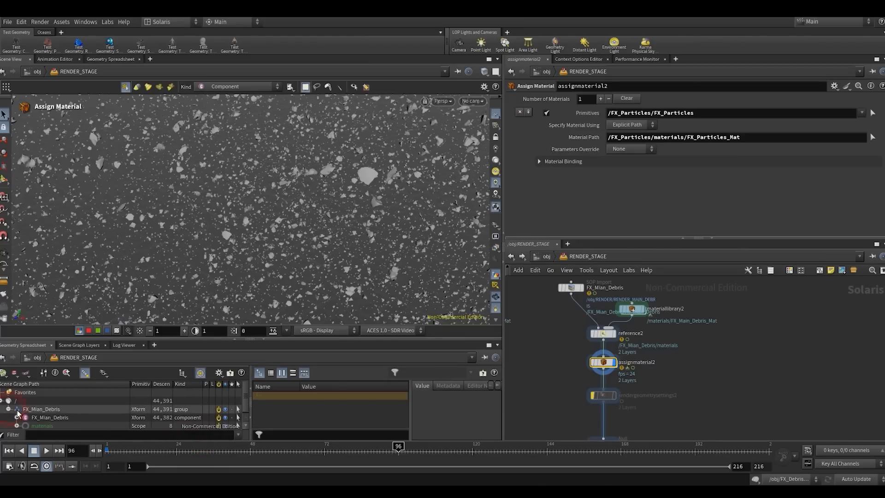
left_click_drag(38, 417, 609, 116)
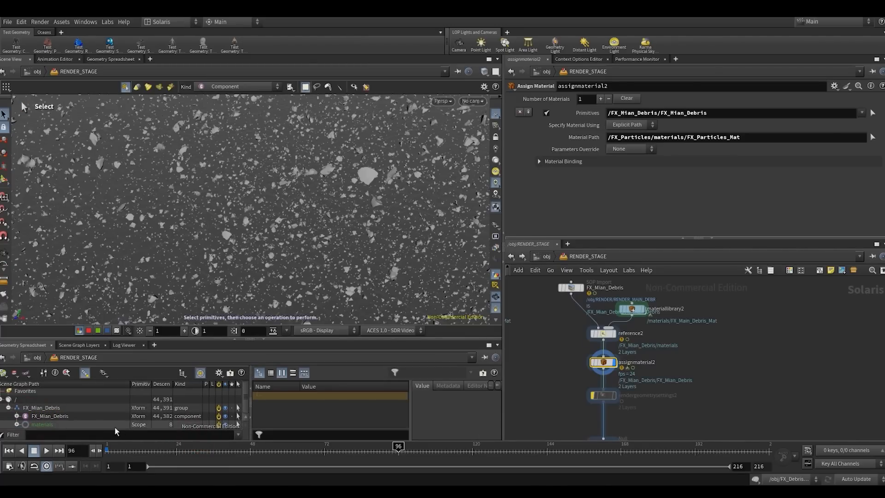
- Set the material path of assignmaterial2 to /FX_Mian_Debris/materials/FX_Main_Debris_Mat
left_click(17, 424)
scroll(51, 423, "down", 1)
left_click_drag(50, 421, 700, 140)
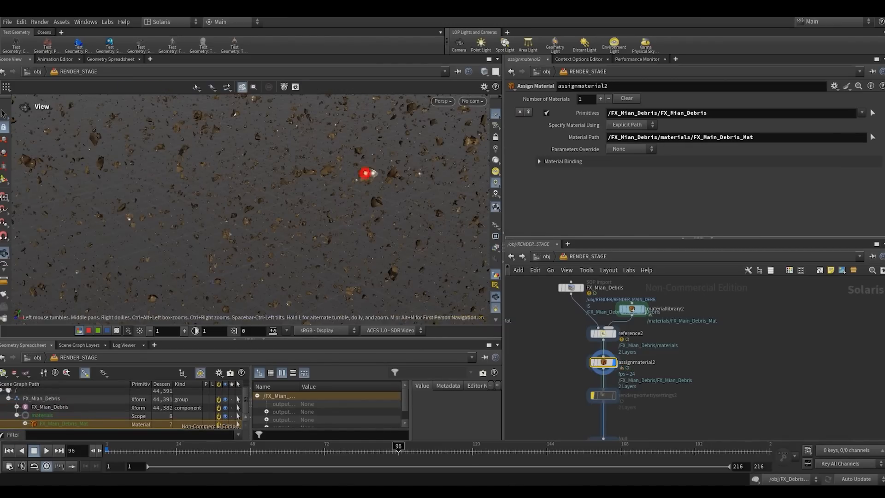
- Render a close view of the textured debris in the viewport with Karma XPU
right_click_drag(367, 173, 428, 119, "alt")
left_click(442, 101)
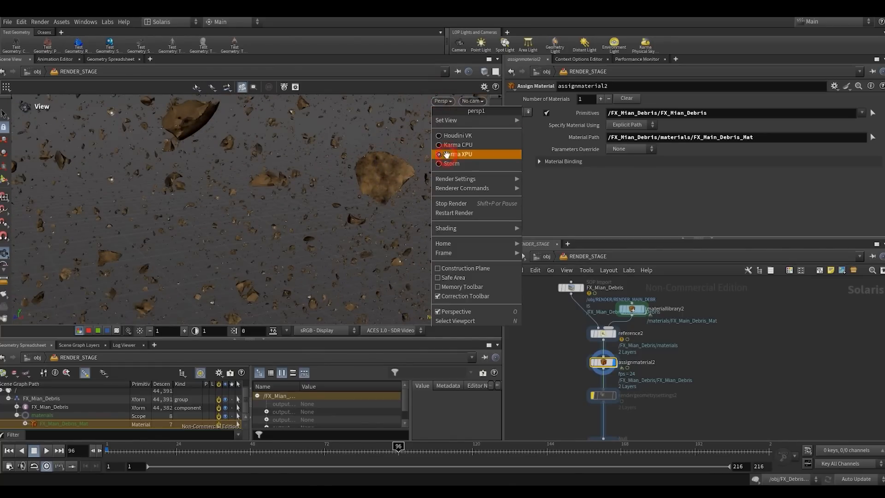
left_click(451, 154)
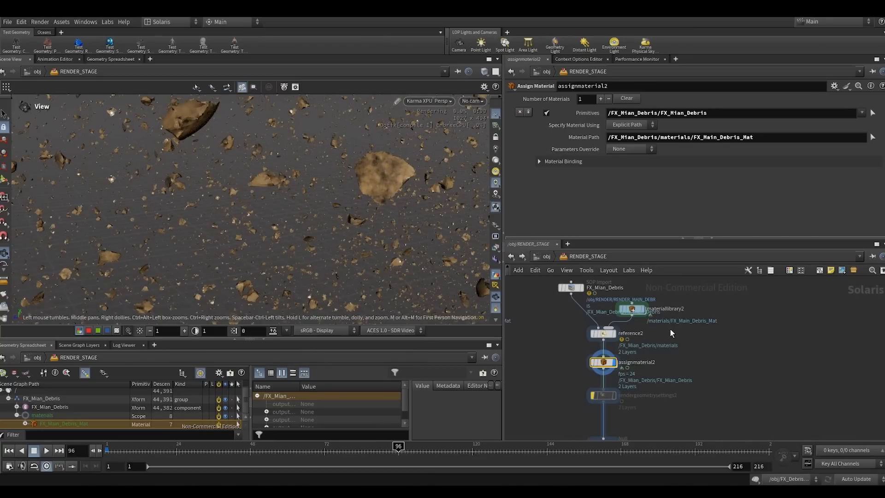
- Set the specular roughness of mtlxstandard_surface in FX_Main_Debris_Mat to 0.7 and change its index of refraction
double_click(631, 308)
double_click(641, 343)
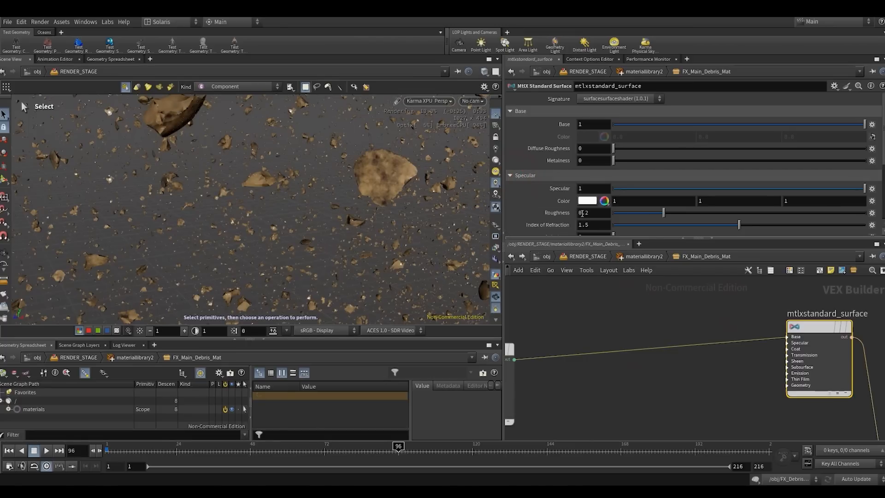
double_click(583, 213)
type("7")
key("Return")
scroll(567, 227, "down", 1)
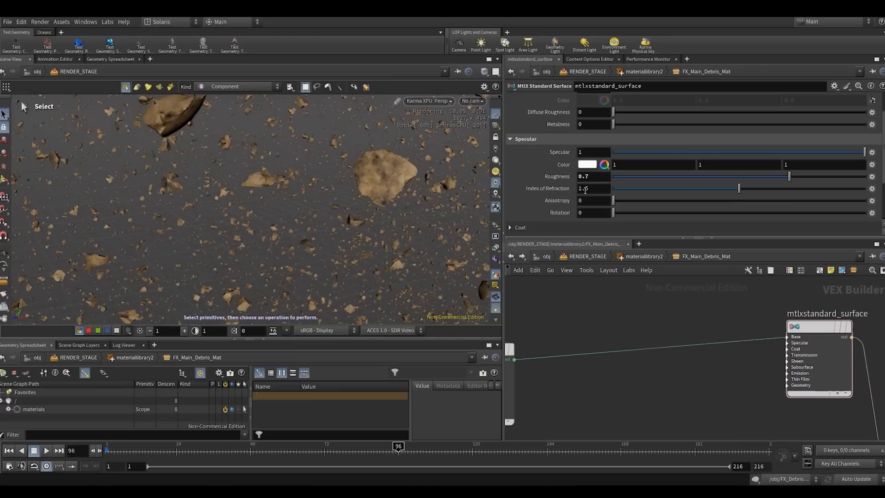
double_click(584, 188)
type("3")
left_click(584, 310)
- Return to RENDER_STAGE and display the OUT_FX_PARTICLES1 null at the end of the debris branch
left_click(603, 260)
scroll(680, 386, "down", 1)
middle_click_drag(682, 386, 695, 333)
left_click_drag(610, 367, 677, 405)
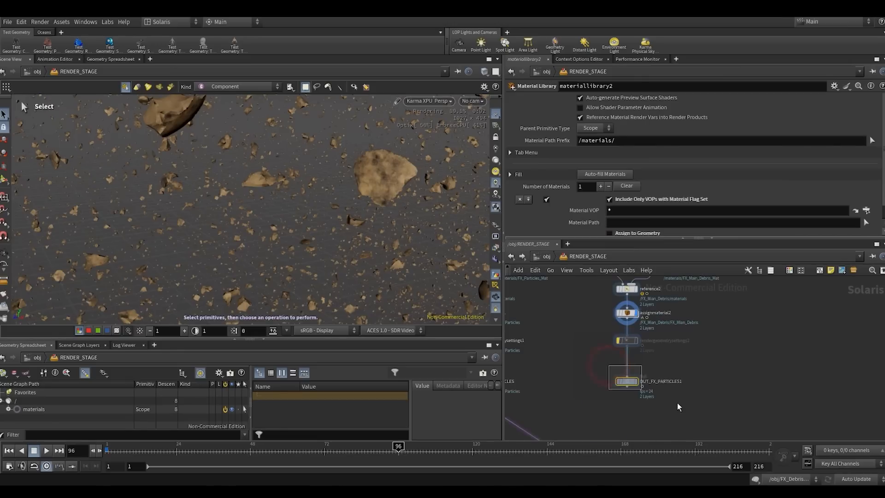
key("r")
scroll(679, 402, "down", 1)
- Insert a Merge node between OUT_FX_PARTICLES and sceneimportcameras1 and connect OUT_FX_PARTICLES1 to it as well
middle_click_drag(681, 398, 730, 338)
key("Tab")
type("mer")
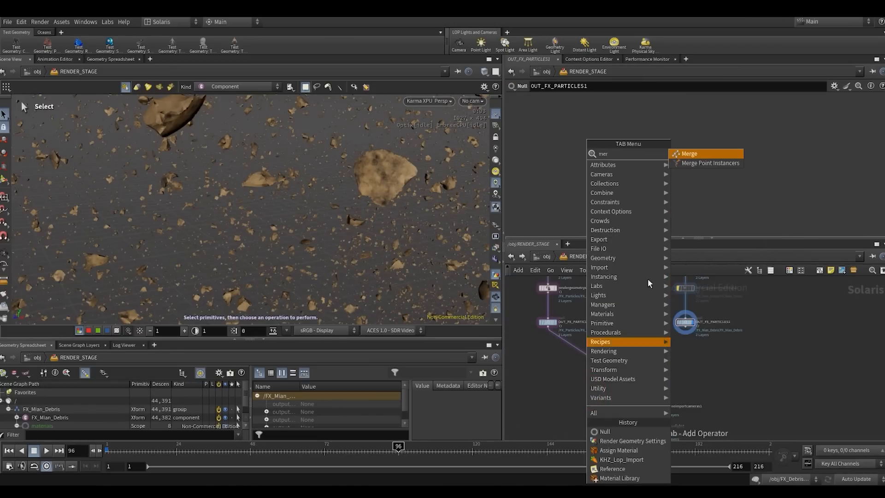
left_click(688, 153)
left_click(597, 359)
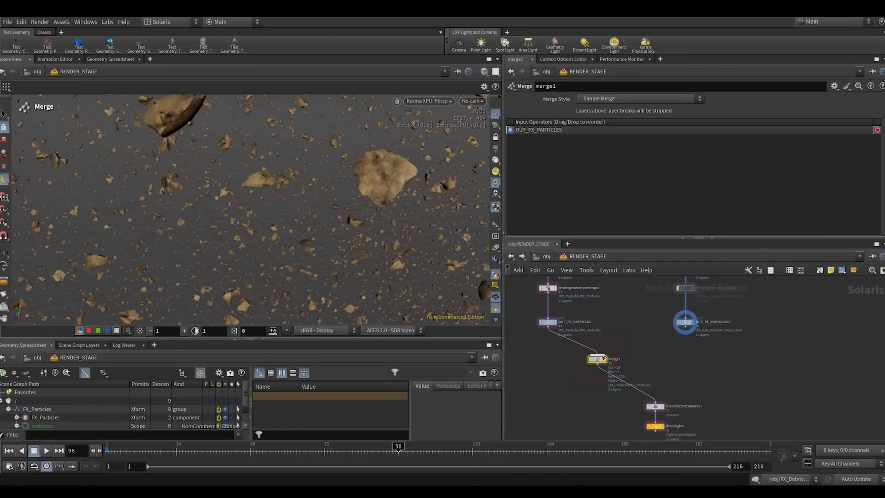
left_click(597, 352)
left_click(685, 339)
- Display sceneimportcameras1 and restart the Karma XPU render of the merged effects through SH01_CAMERA
middle_click_drag(706, 338, 703, 292)
left_click_drag(616, 359, 677, 345)
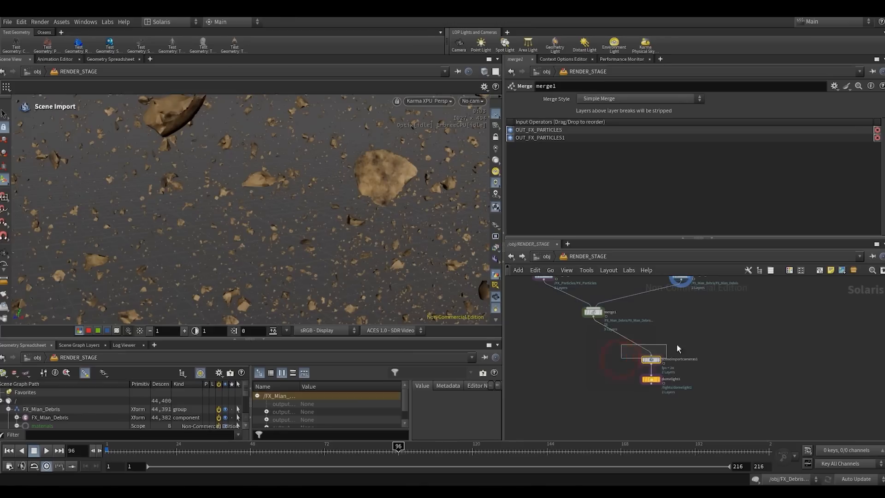
key("r")
left_click(714, 340)
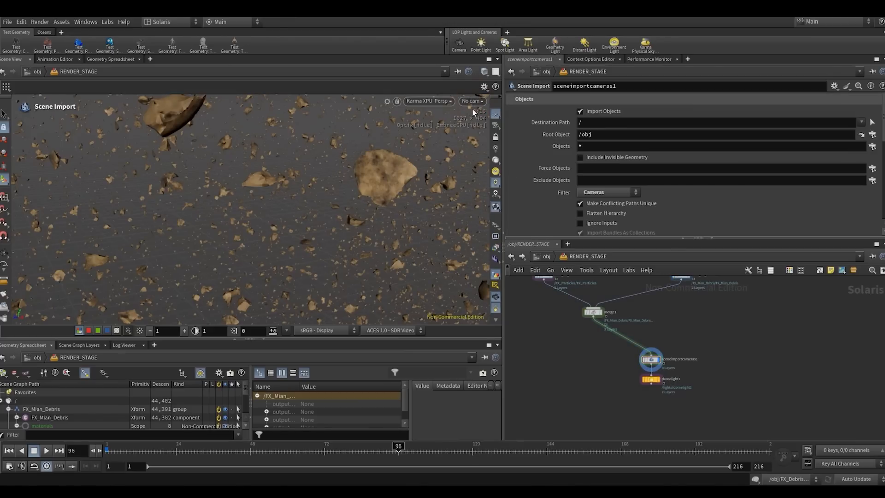
left_click(471, 101)
left_click(483, 112)
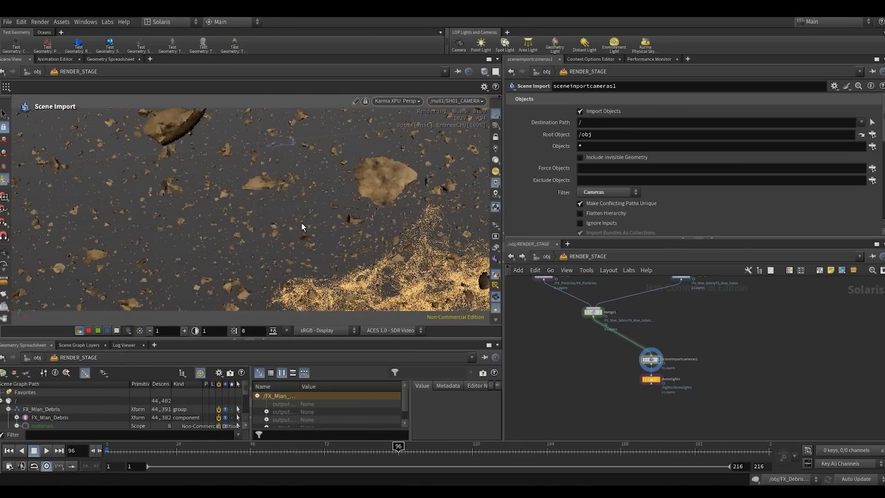
left_click(392, 101)
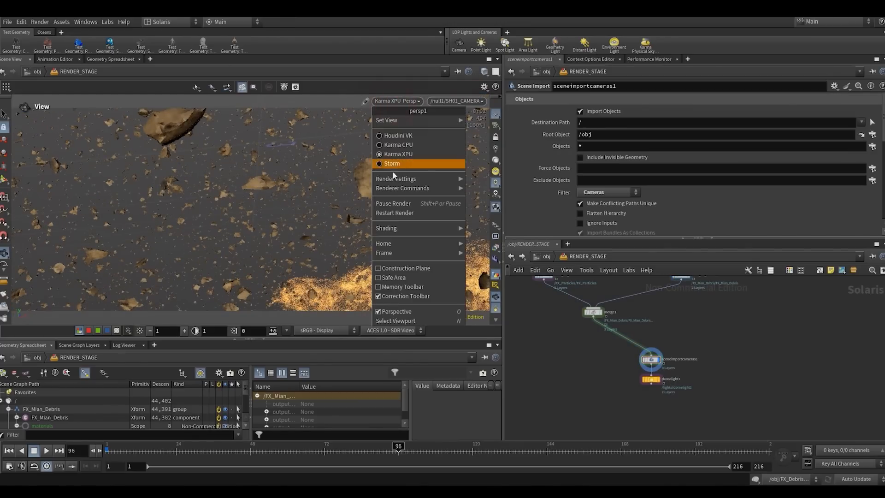
left_click(386, 213)
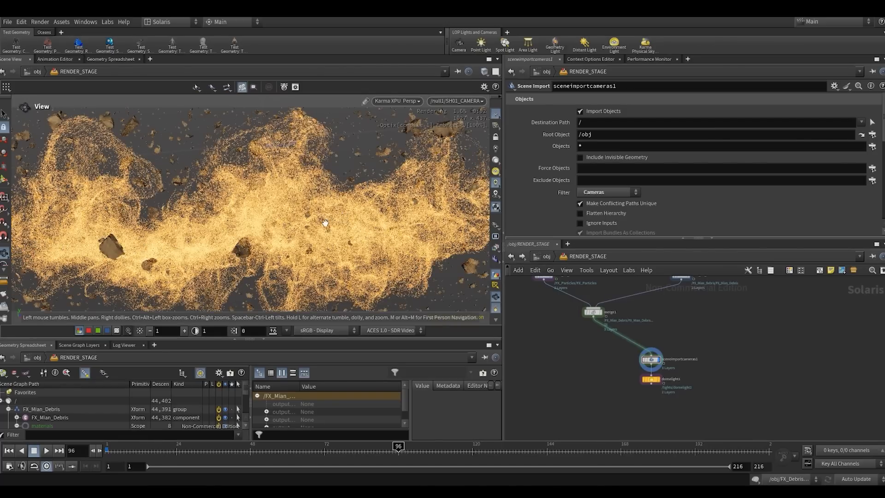
- Display domelight1 and set its intensity to 0.1
left_click(628, 385)
left_click(656, 379)
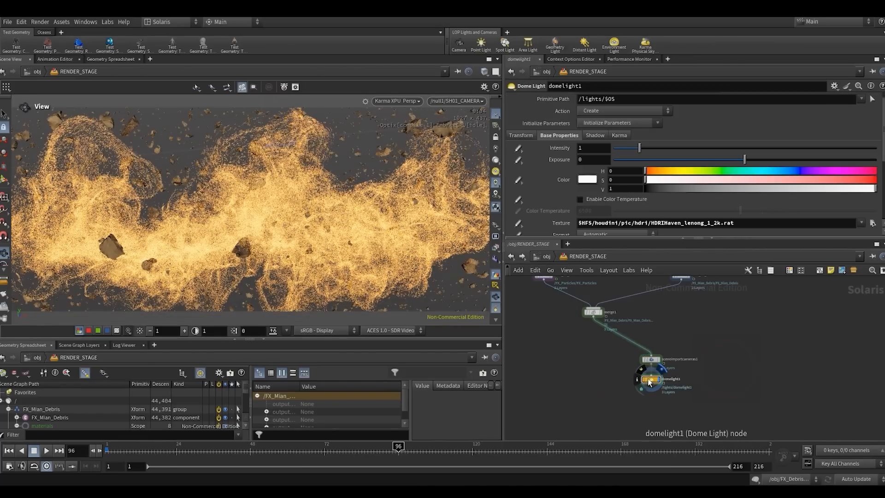
left_click_drag(646, 379, 647, 384)
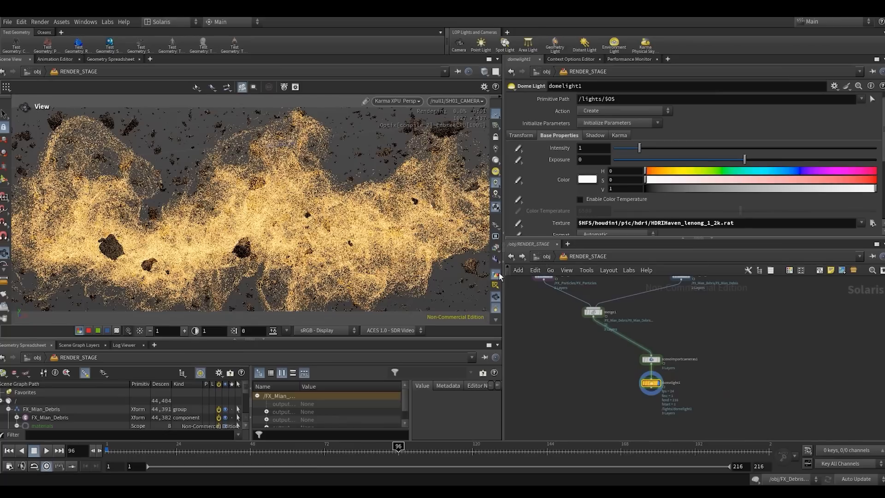
left_click(594, 147)
type("0.1")
key("Return")
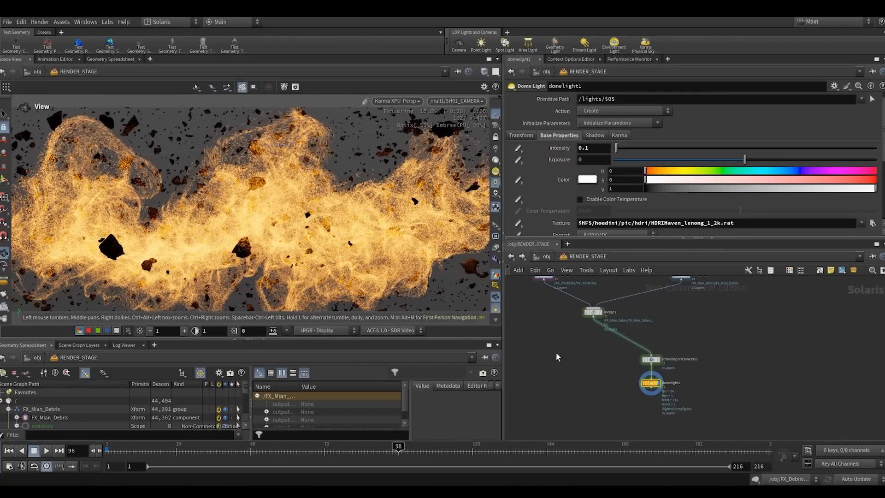
middle_click_drag(576, 340, 597, 393)
middle_click_drag(626, 312, 670, 355)
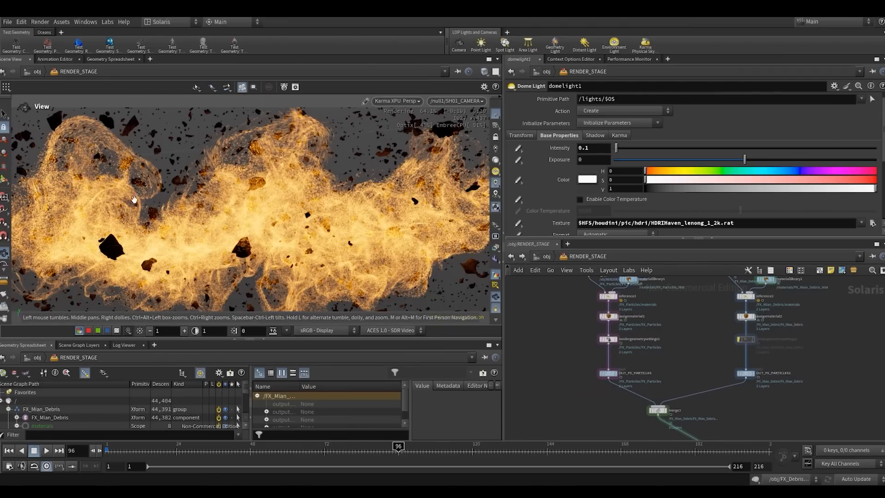
- Set the light source diffuse multiplier to 24 in rendergeometrysettings1 on the particles branch
left_click(607, 339)
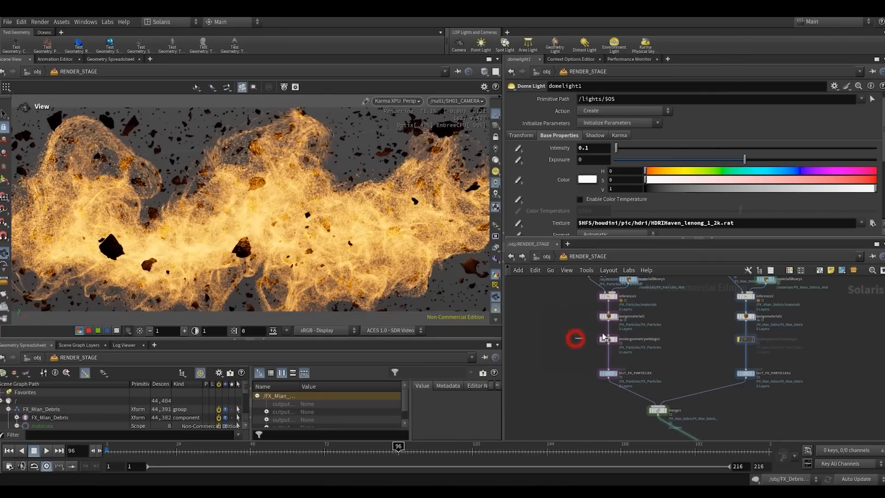
scroll(553, 189, "down", 10)
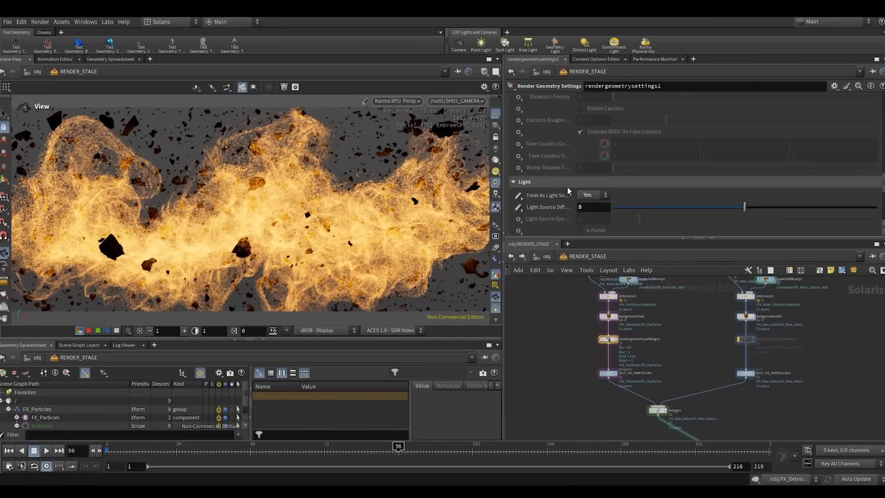
left_click_drag(588, 207, 560, 208)
type("24")
key("Return")
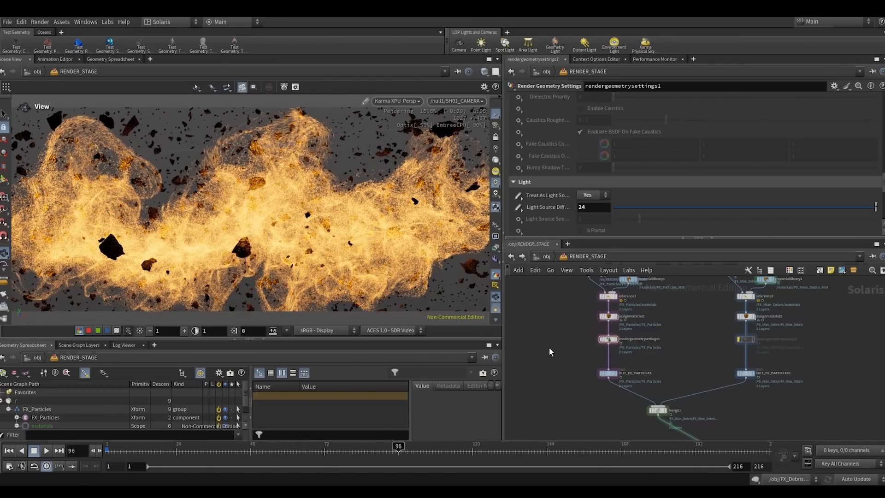
- Raise the intensity of domelight1 to 0.3
middle_click_drag(637, 405, 637, 382)
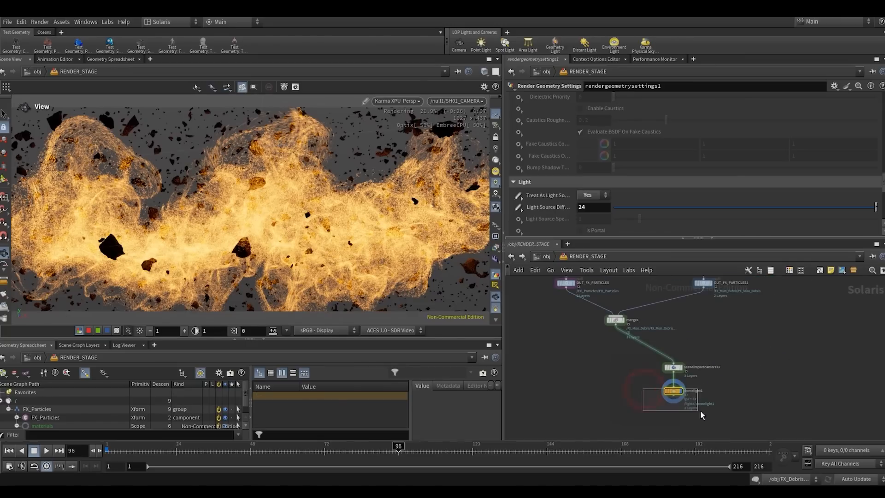
left_click_drag(700, 411, 699, 411)
double_click(583, 152)
type("0.3")
left_click(590, 345)
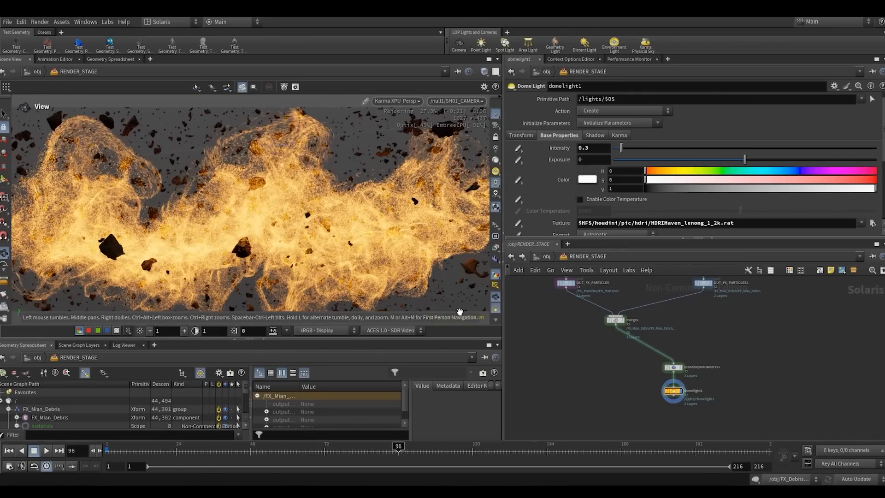
- Switch the scene view from Karma XPU back to the standard viewport renderer
scroll(711, 405, "down", 3)
scroll(741, 350, "up", 3)
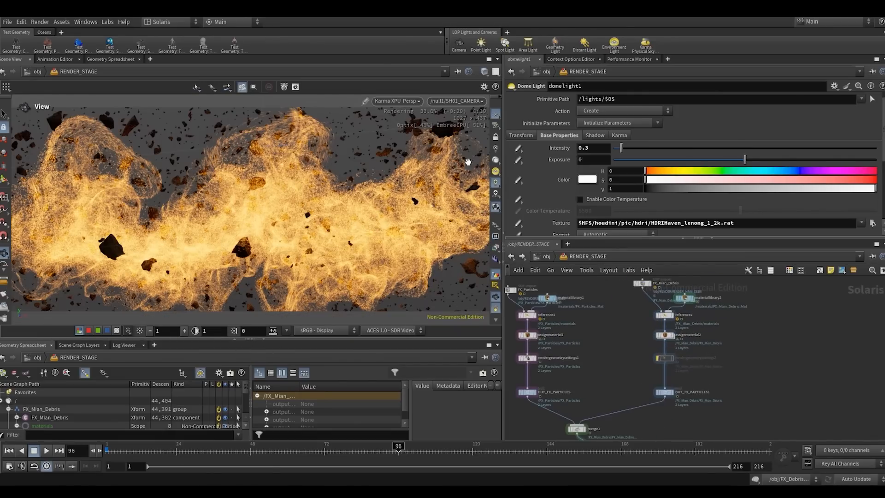
left_click(397, 100)
left_click(383, 137)
- Duplicate the whole main debris branch, from the SOP Import to its output null, and place the copy beside it
scroll(606, 311, "down", 3)
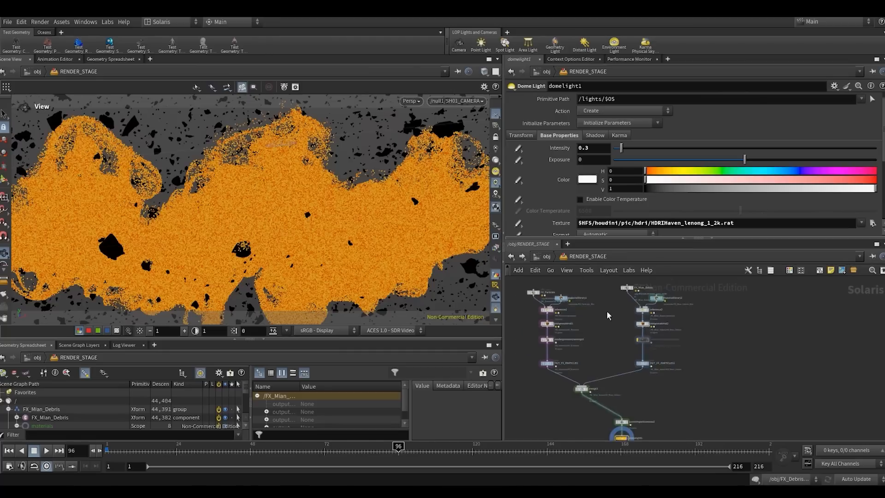
mouse_move(597, 304)
left_mouse_down()
mouse_move(661, 387)
mouse_move(698, 386)
left_mouse_up()
scroll(661, 387, "up", 2)
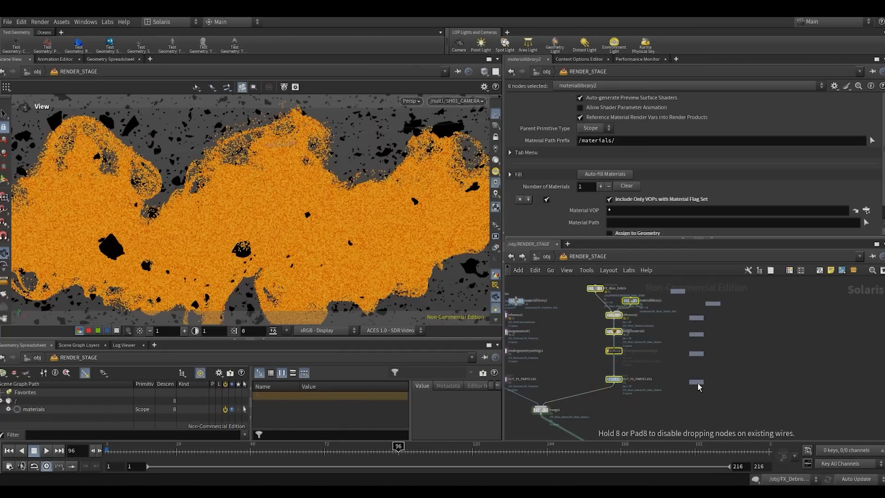
left_click(704, 380)
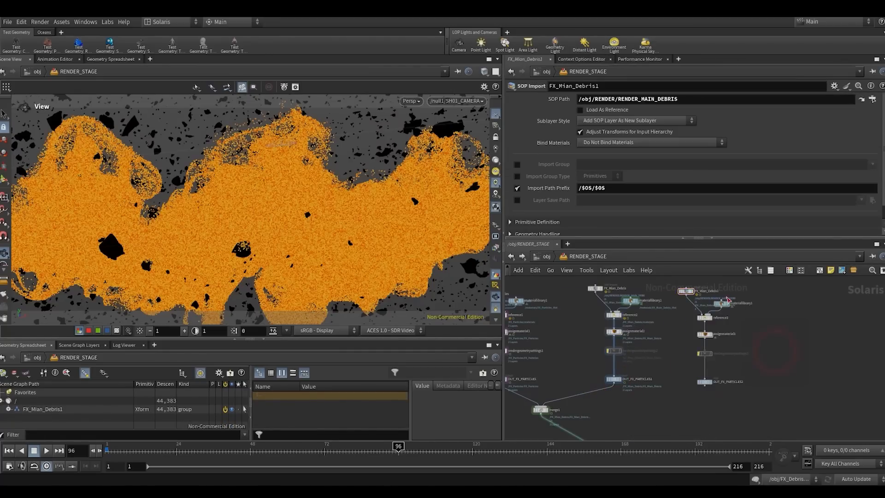
- Rename the duplicated SOP Import FX_FG_Debris
scroll(684, 286, "up", 3)
double_click(666, 342)
type("FX")
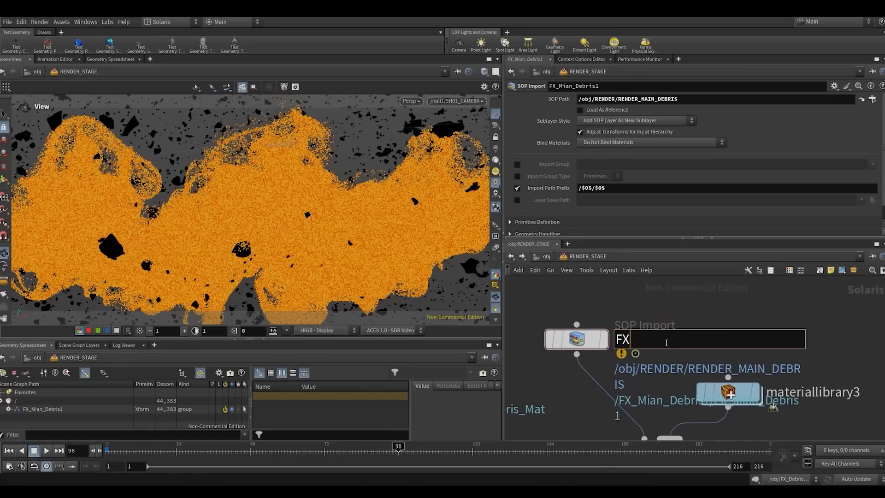
type("_FG_Debris")
key("Return")
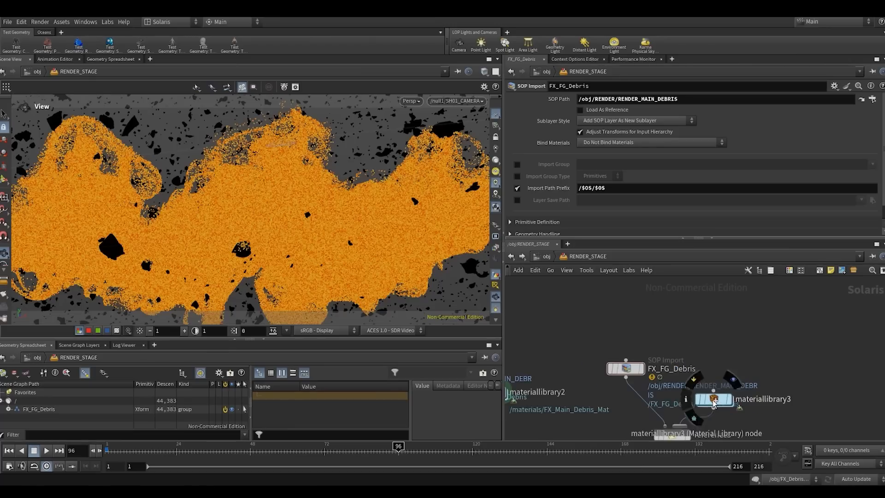
- Rename the material subnetwork inside materiallibrary3 to FX_FG_Debris_Mat
double_click(711, 397)
scroll(703, 331, "up", 4)
left_click_drag(667, 333, 747, 334)
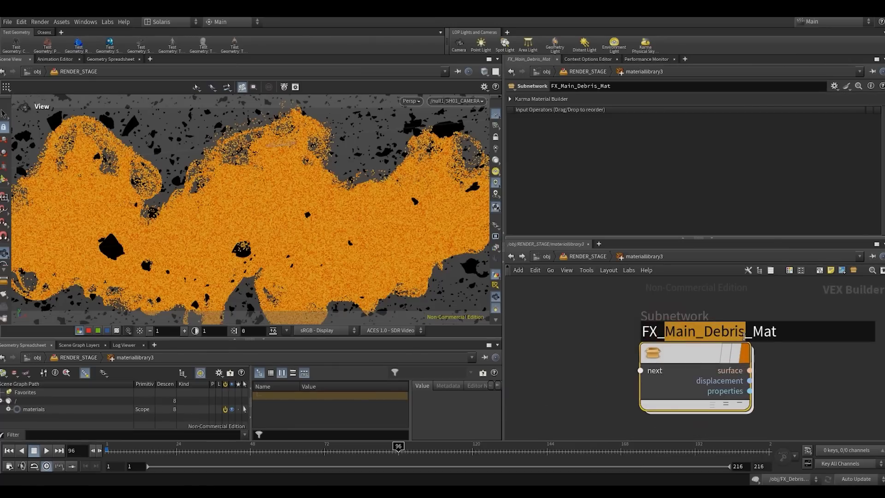
type("FX_D")
key("BackSpace")
key("BackSpace")
key("BackSpace")
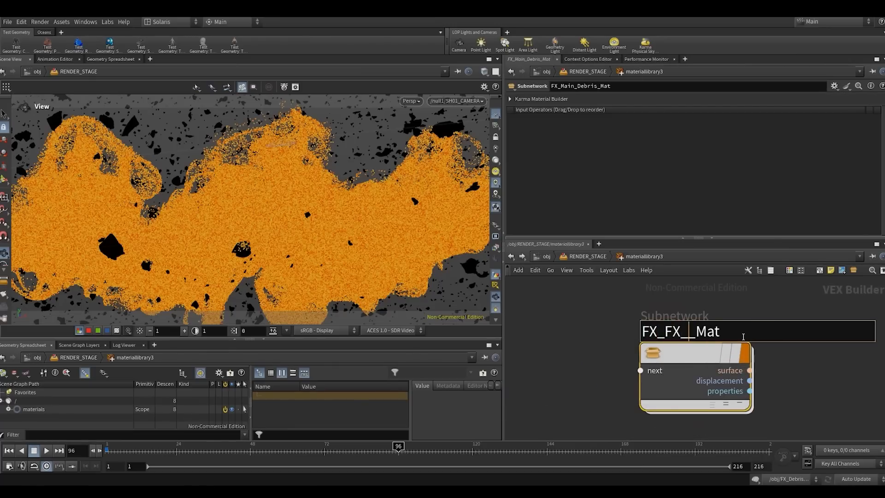
type("G_Deb")
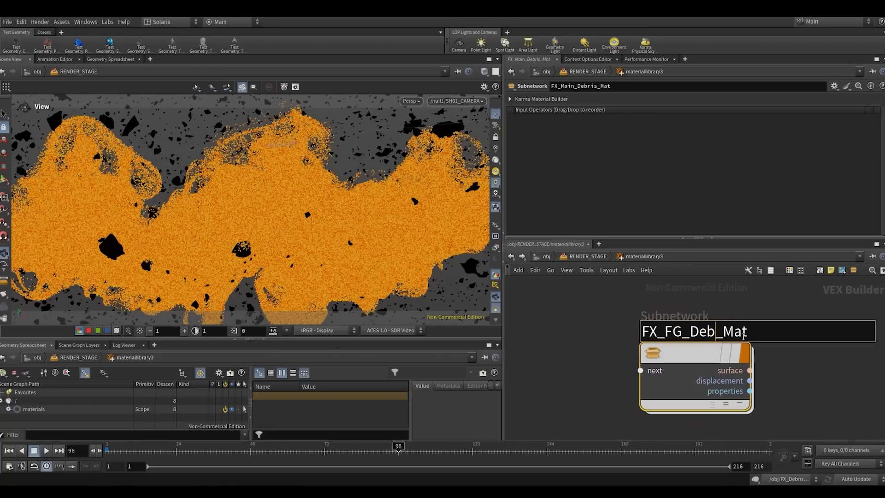
type("ris")
key("Return")
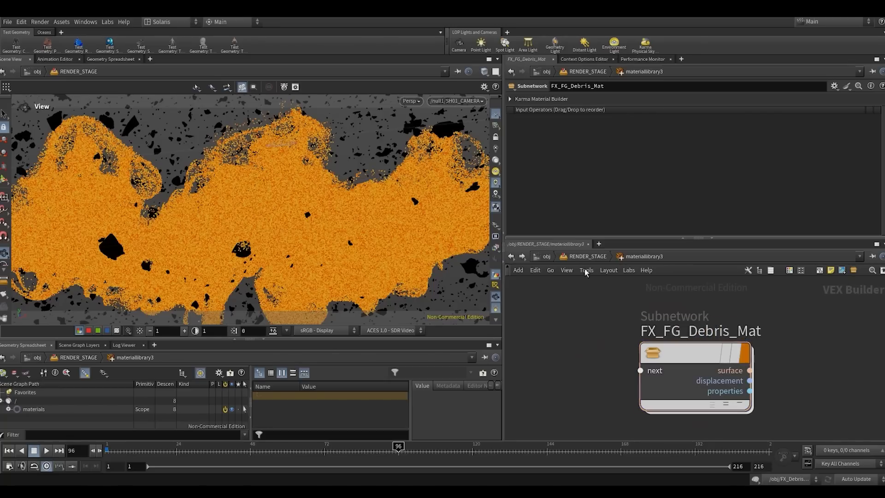
- Return to RENDER_STAGE and display the FX_FG_Debris SOP Import
left_click(588, 257)
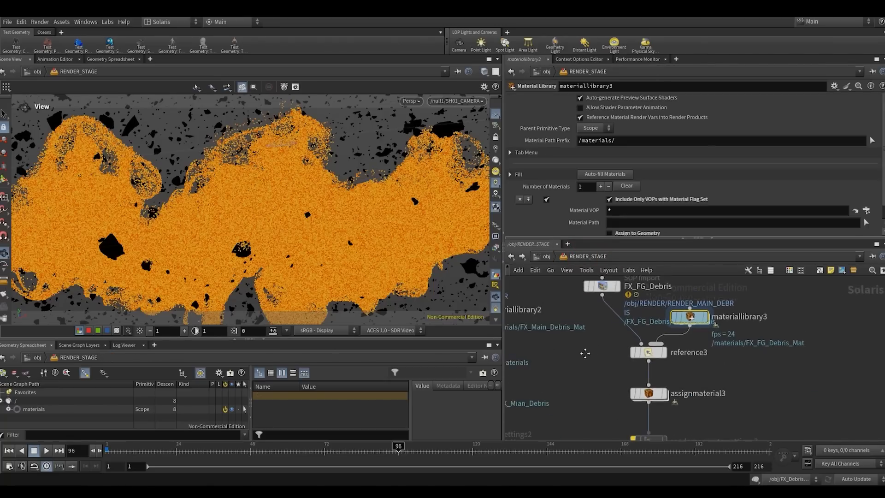
left_click(599, 359)
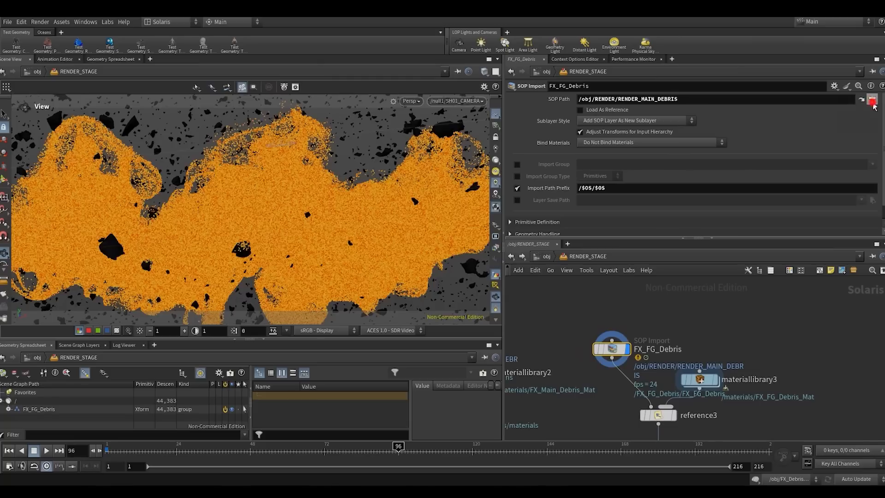
left_click(872, 101)
left_click(818, 88)
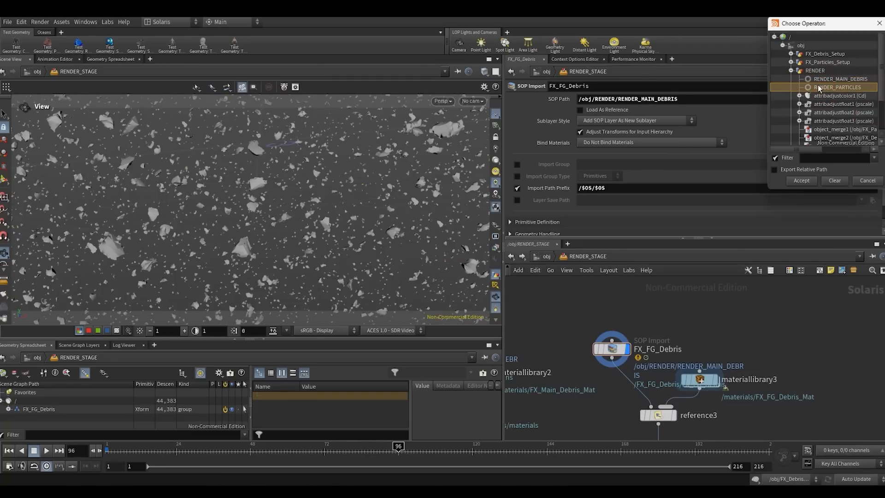
left_click(867, 180)
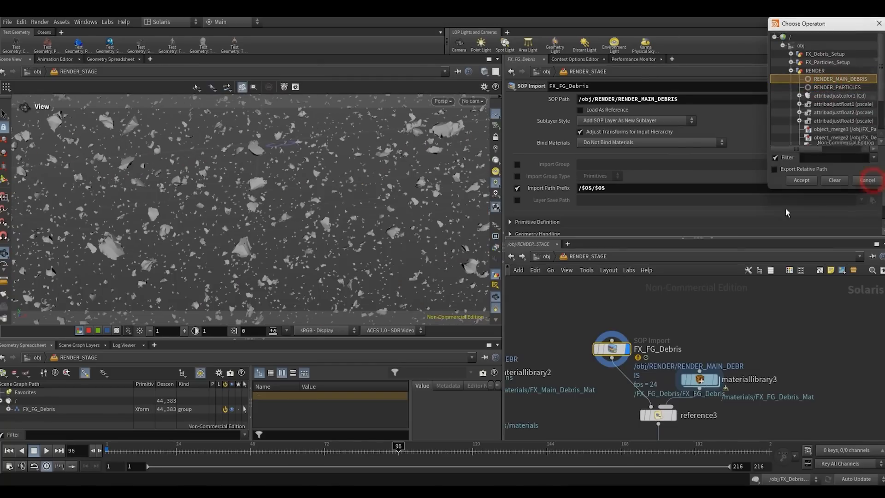
- In the RENDER geometry network, duplicate the RENDER_MAIN_DEBRIS null and connect the copy to object_merge3 instead of object_merge2
left_click(546, 257)
double_click(706, 339)
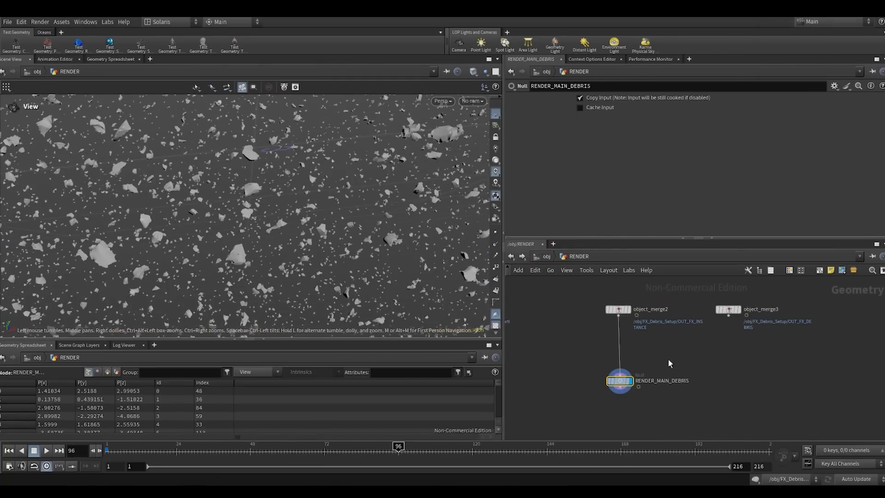
left_click_drag(619, 381, 726, 381, "alt")
left_click(725, 372)
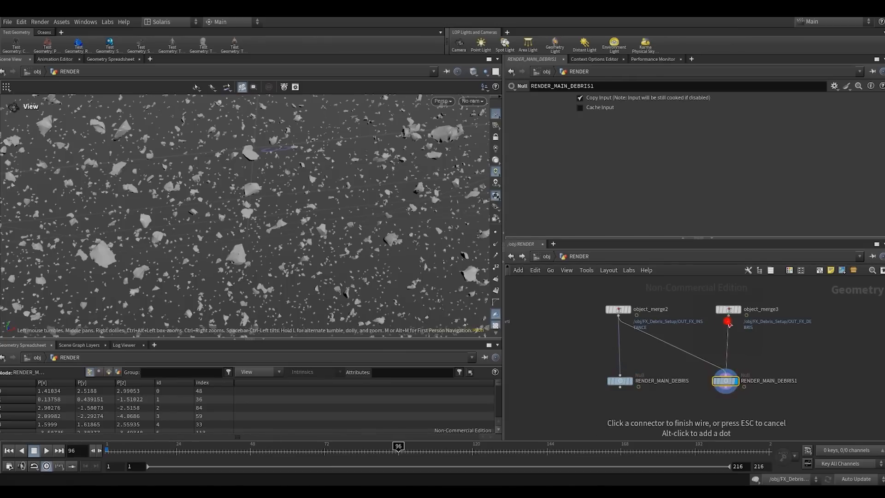
left_click(727, 319)
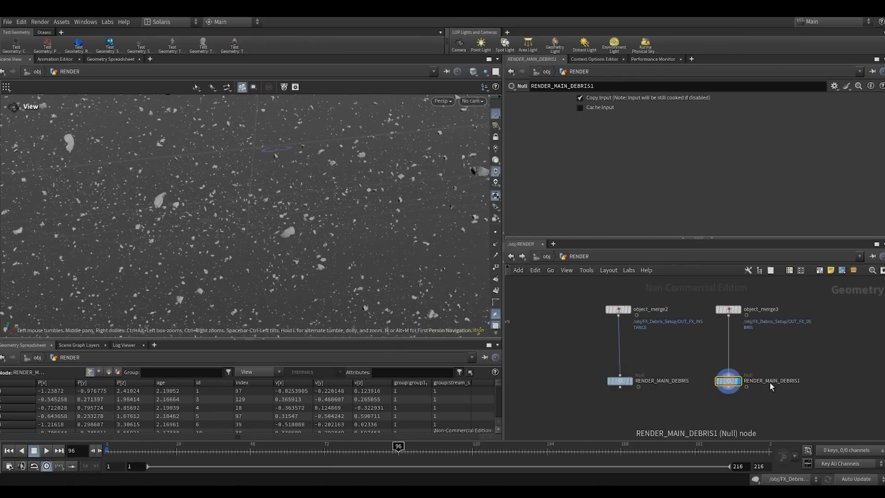
- Rename the duplicated null under object_merge3 to RENDER_FG_DEBRIS
left_click_drag(767, 383, 837, 386)
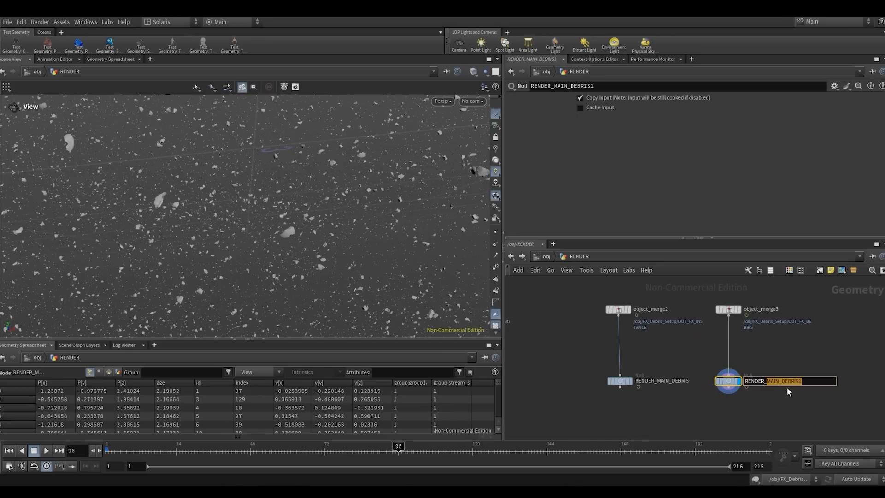
type("FG_DEBRIS")
key("Return")
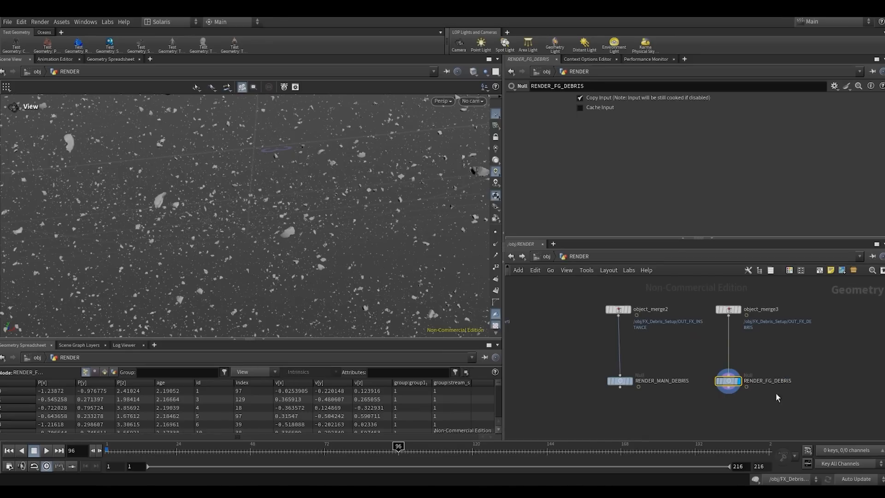
- Return to RENDER_STAGE and set the SOP Path of FX_FG_Debris to /obj/RENDER/RENDER_FG_DEBRIS
left_click(509, 255)
double_click(632, 397)
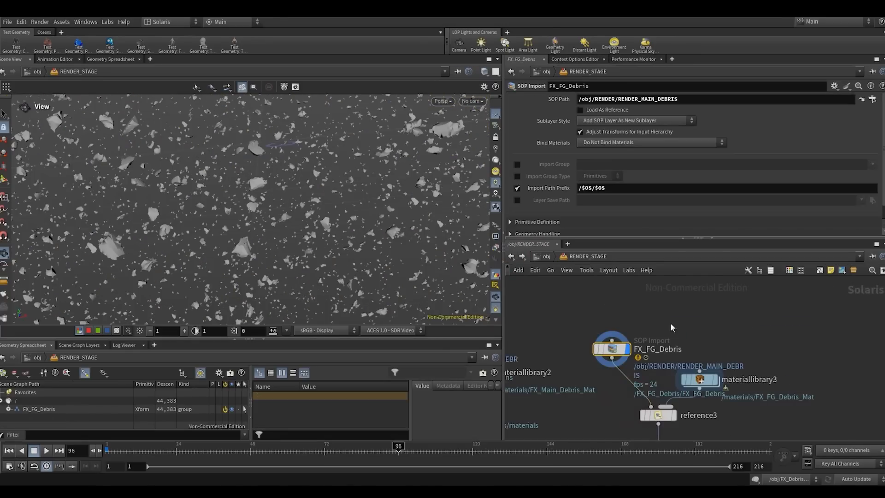
left_click(872, 99)
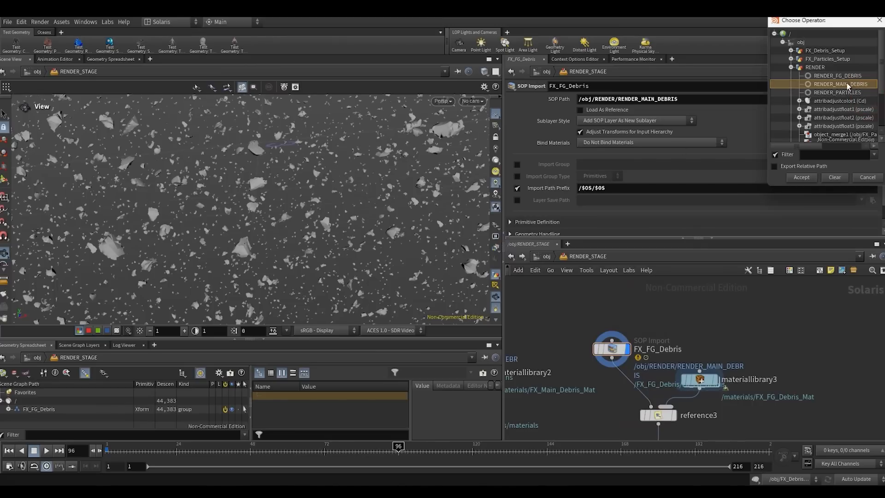
double_click(837, 78)
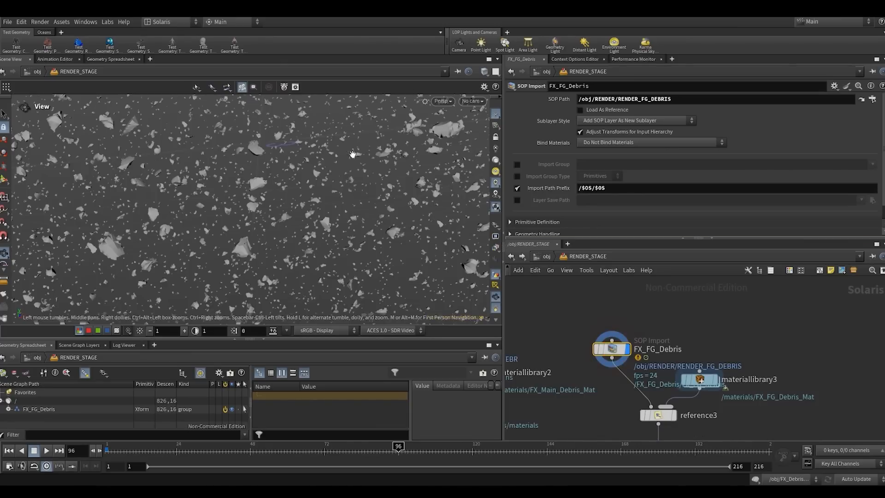
- Examine the imported foreground debris in the viewport, both as a whole and up close
scroll(694, 313, "down", 3)
middle_click_drag(695, 313, 683, 294)
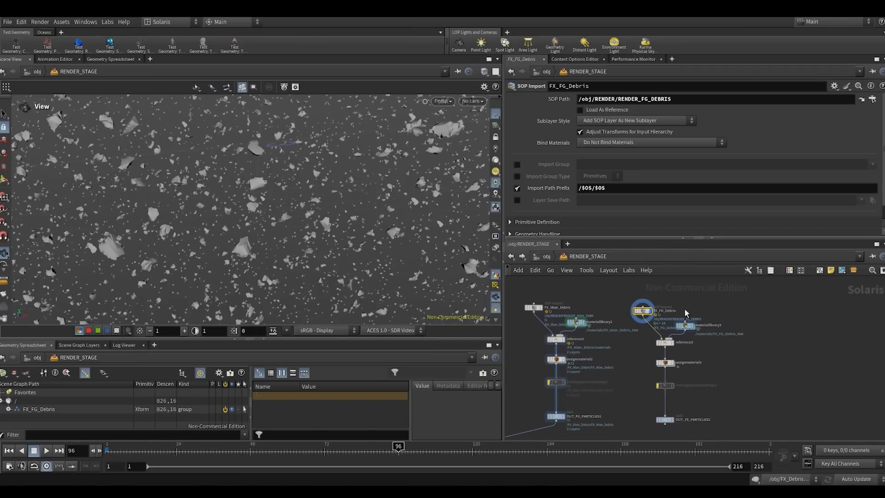
mouse_move(322, 232)
left_mouse_down()
mouse_move(151, 251)
mouse_move(328, 203)
mouse_move(311, 222)
left_mouse_up()
scroll(271, 226, "down", 8)
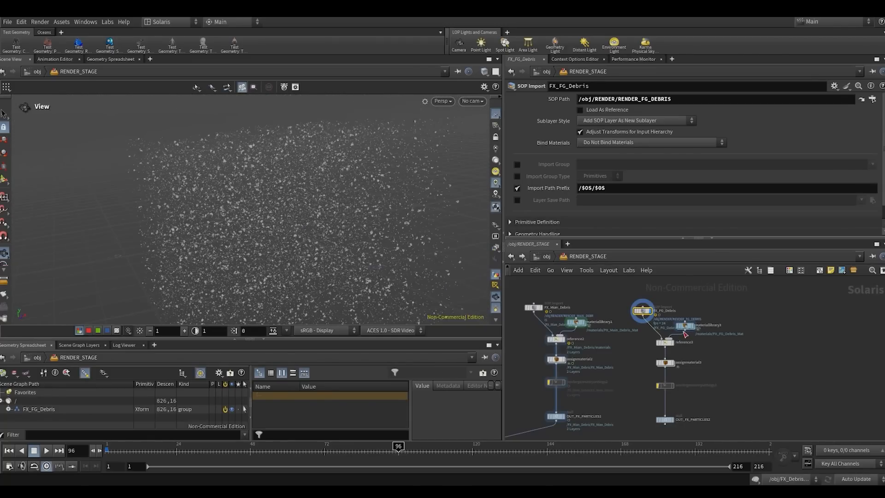
scroll(679, 329, "up", 3)
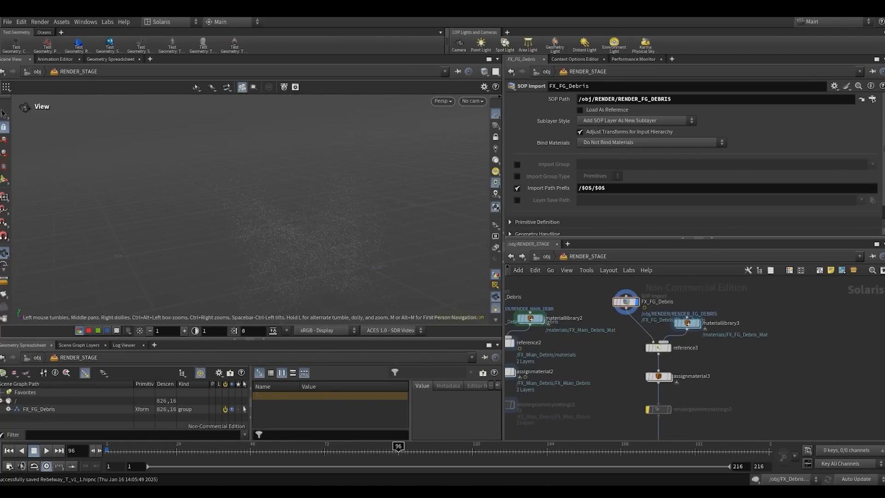
left_click_drag(329, 255, 377, 171)
scroll(320, 235, "up", 5)
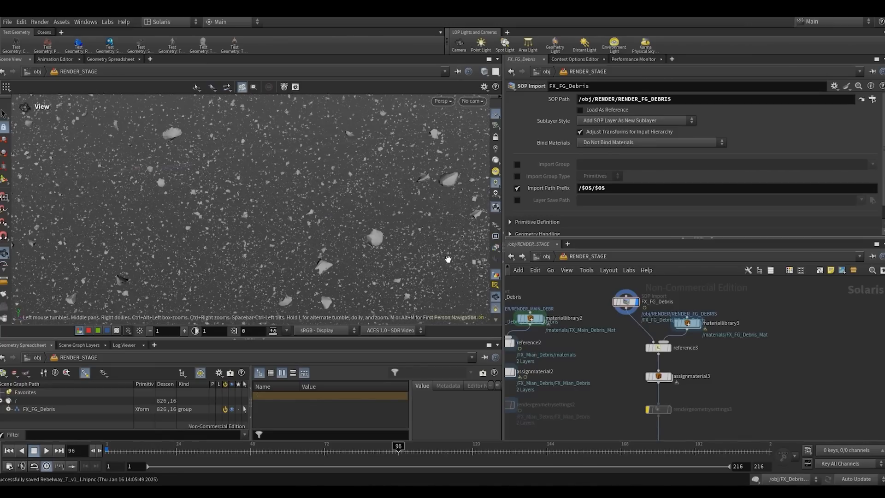
scroll(737, 368, "down", 4)
scroll(700, 333, "up", 2)
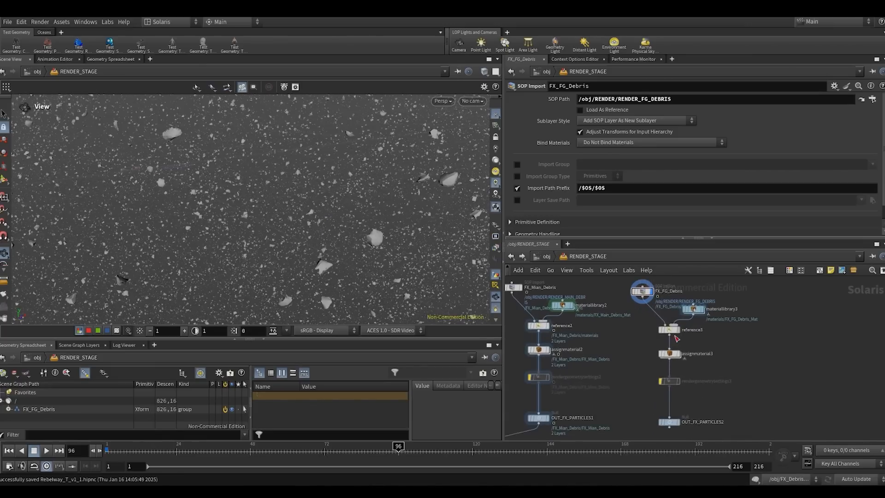
- Display assignmaterial3 and inspect the hierarchy under FX_FG_Debris in the scene graph
left_click(664, 354)
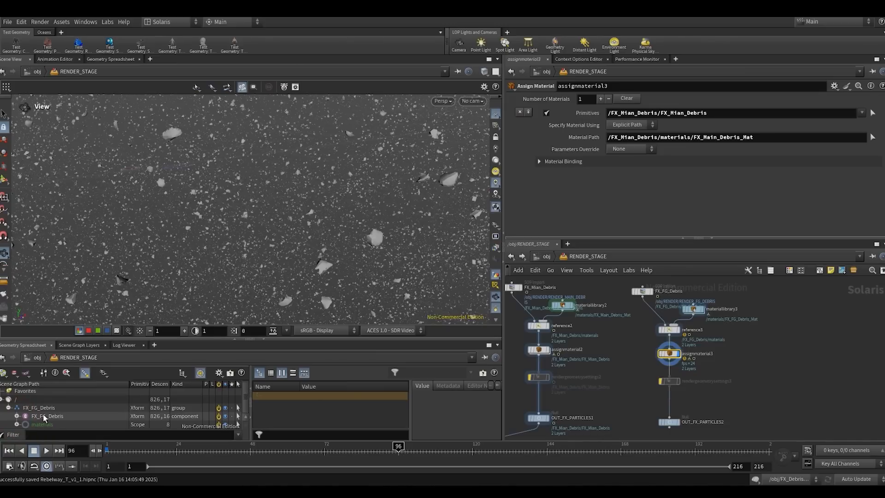
left_click(17, 416)
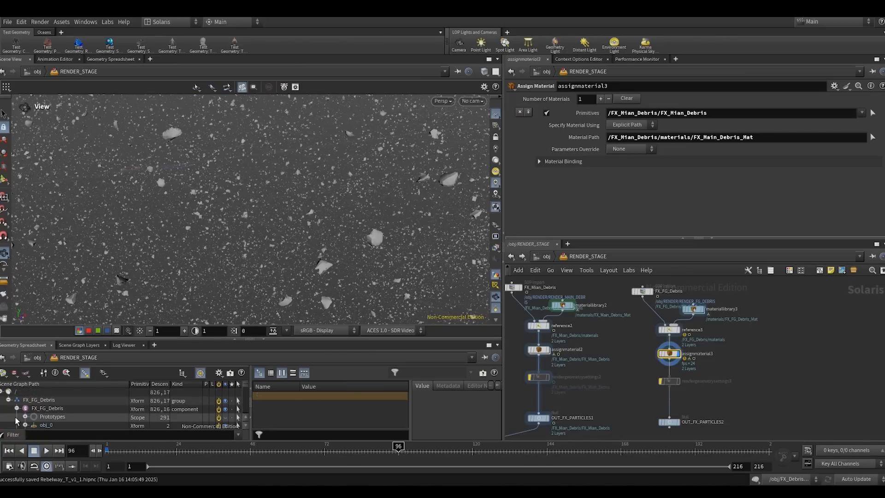
scroll(25, 416, "down", 1)
scroll(26, 419, "up", 1)
left_click(17, 408)
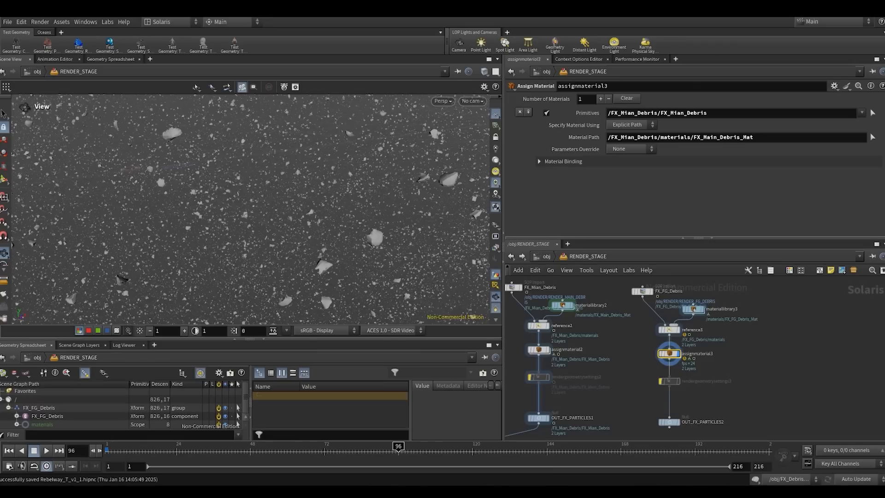
- Leave RENDER_STAGE, enter the FX_Debris_Setup geometry network and display copytopoints1
left_click(756, 358)
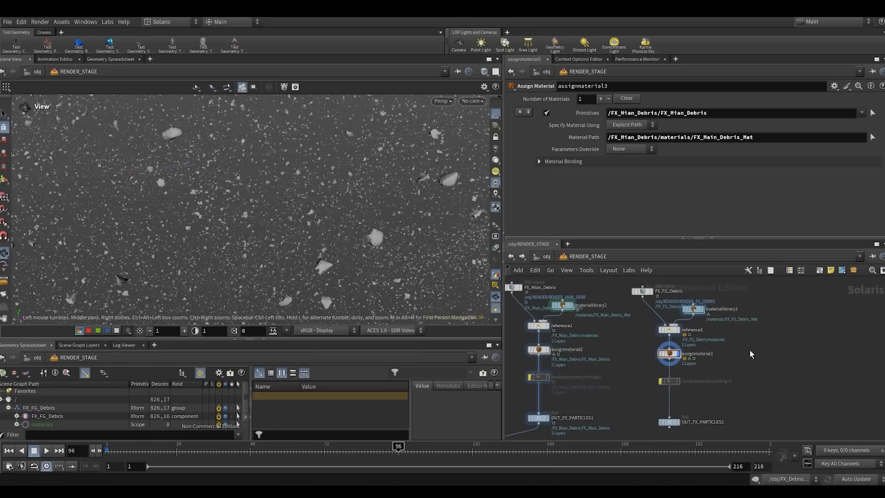
middle_click_drag(750, 353, 784, 387)
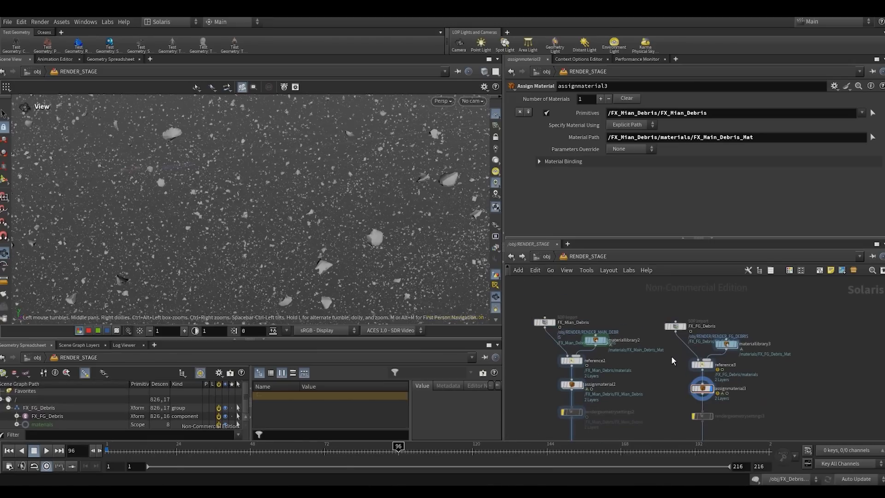
left_click(546, 256)
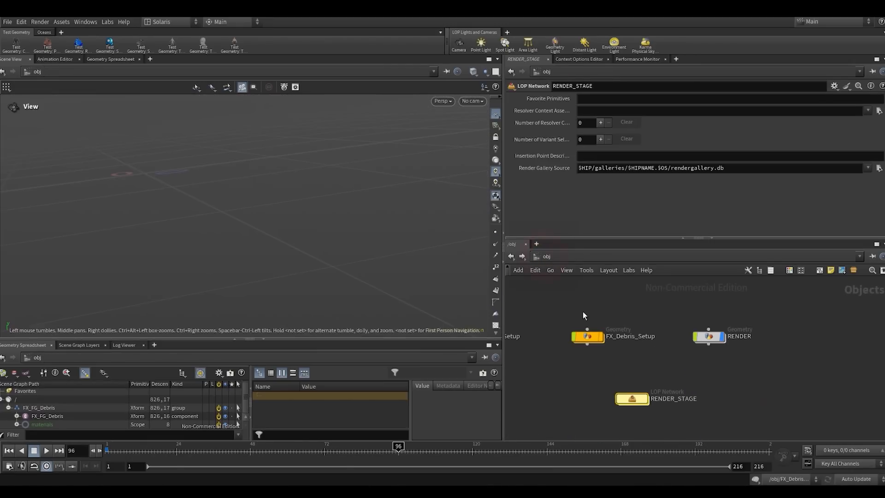
left_click(584, 312)
left_click(721, 336)
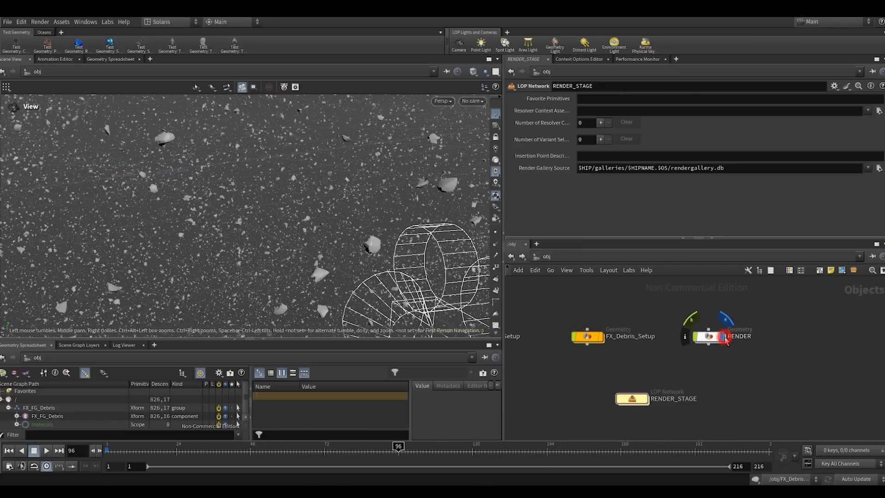
left_click(585, 337)
double_click(586, 337)
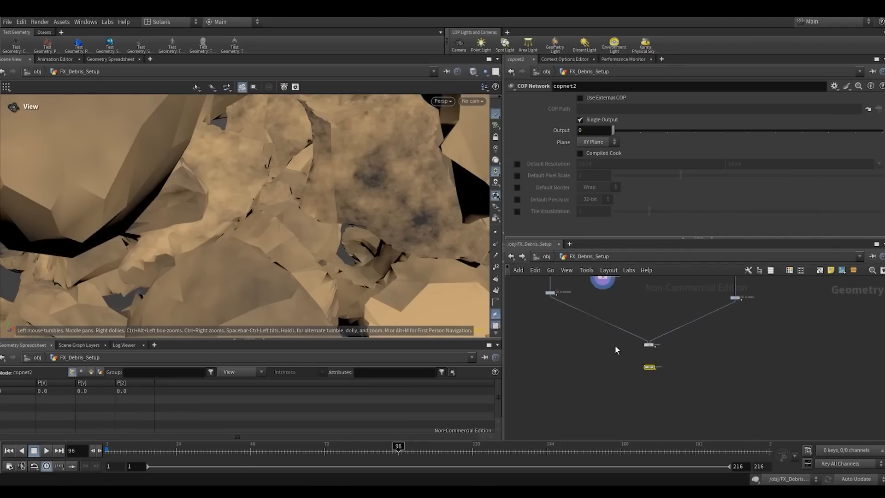
scroll(644, 342, "up", 5)
left_click_drag(626, 369, 666, 328)
key("r")
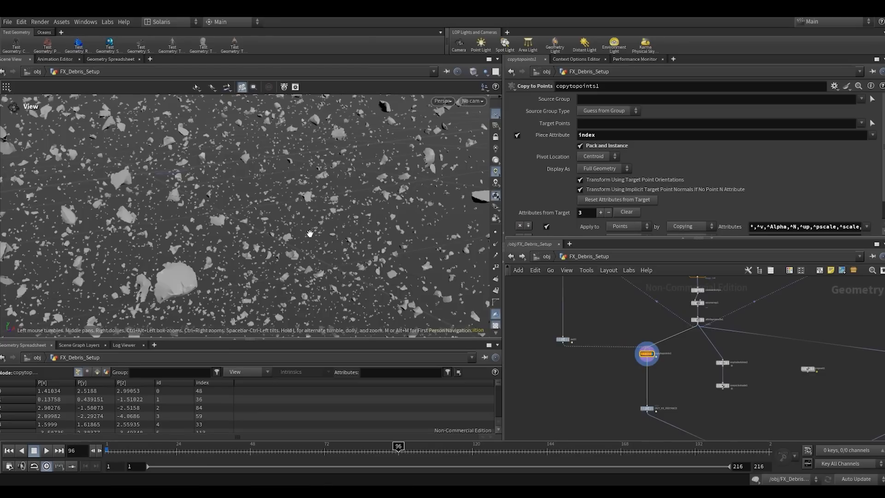
- Examine the instanced debris from copytopoints1 in the viewport, both as a whole and up close
key("f")
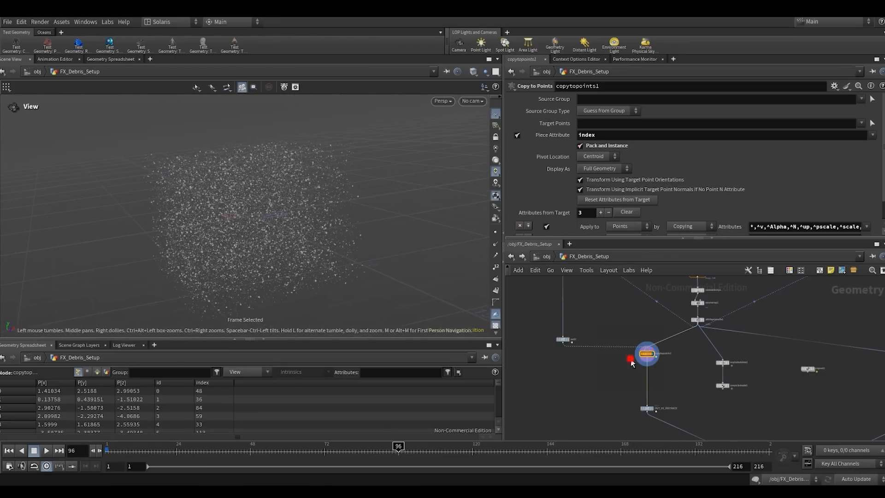
scroll(667, 354, "up", 5)
left_click_drag(226, 214, 305, 188)
key("h")
right_click_drag(258, 200, 290, 182)
right_click_drag(260, 226, 283, 228)
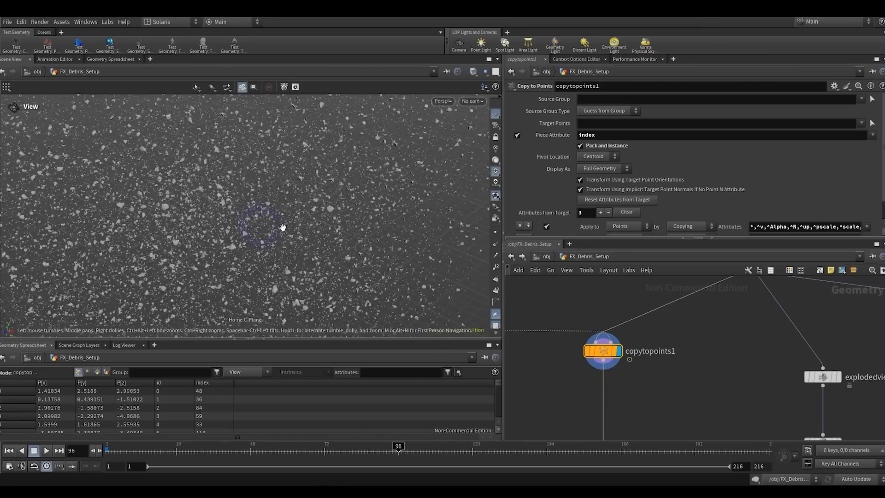
left_click_drag(289, 208, 328, 206)
- Check the geometry information of the OUT_FX_INSTANCE null below copytopoints1
scroll(676, 361, "down", 5)
middle_click_drag(672, 396, 645, 342)
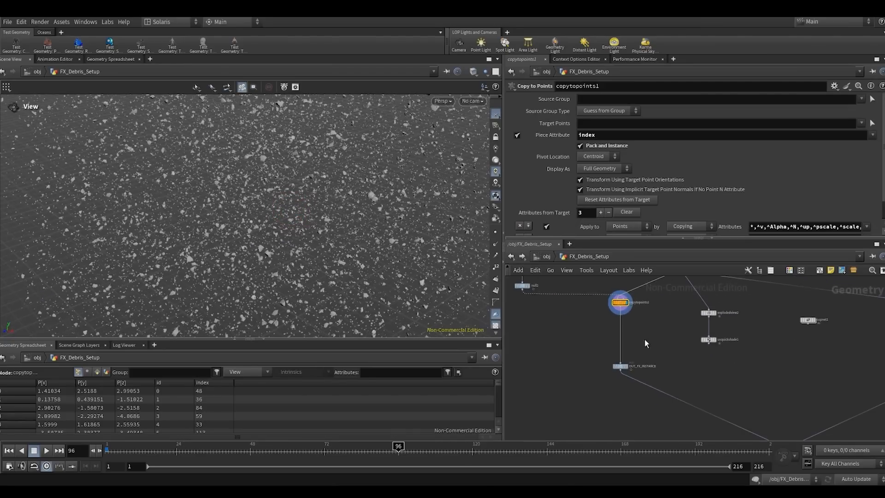
middle_click(620, 367)
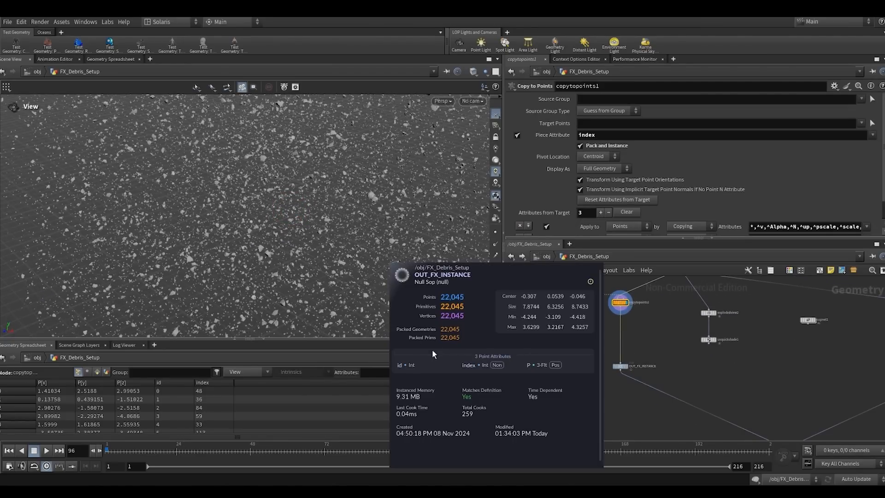
- Display the OUT_FX_DEBRIS null on the other branch and examine its scattered debris in the viewport
scroll(687, 380, "down", 4)
middle_click_drag(679, 383, 560, 386)
scroll(673, 374, "up", 4)
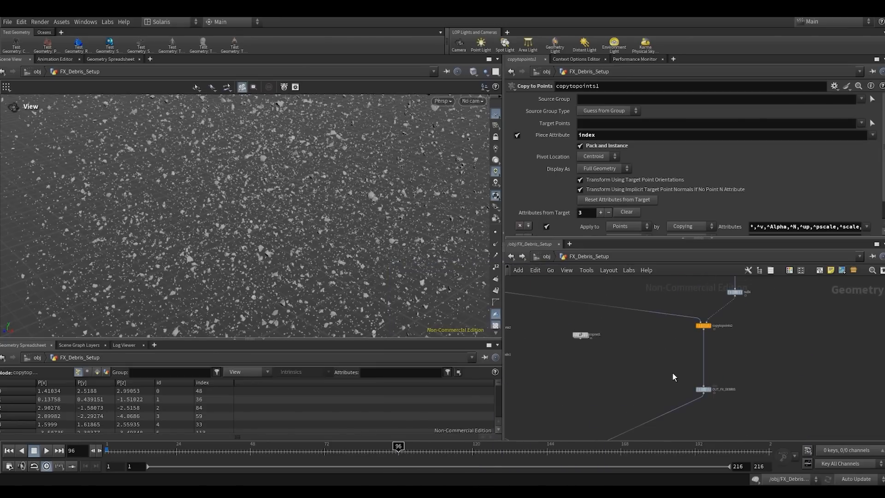
left_click(703, 389)
scroll(659, 351, "down", 3)
middle_click_drag(658, 351, 742, 355)
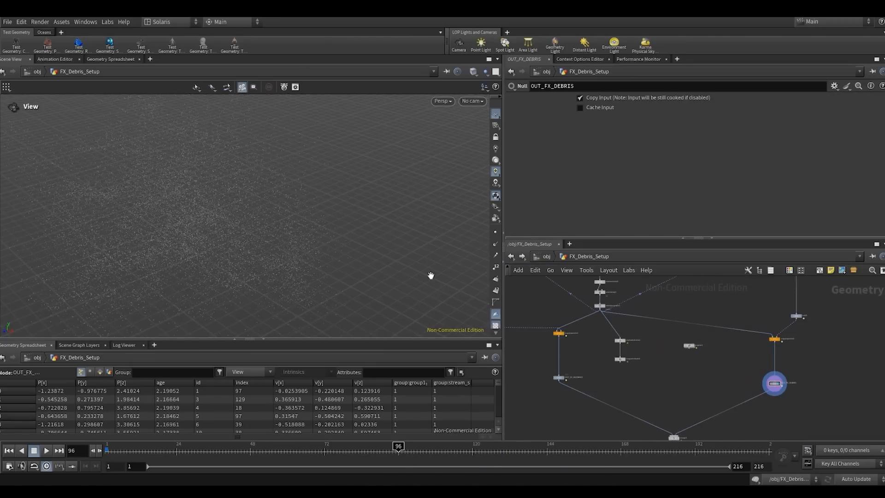
right_click_drag(204, 241, 286, 184)
left_click_drag(217, 204, 271, 205)
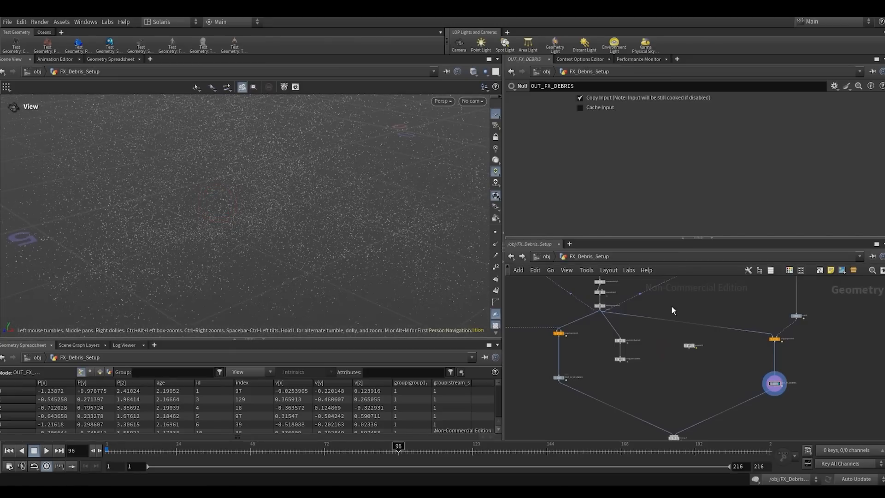
left_click(699, 355)
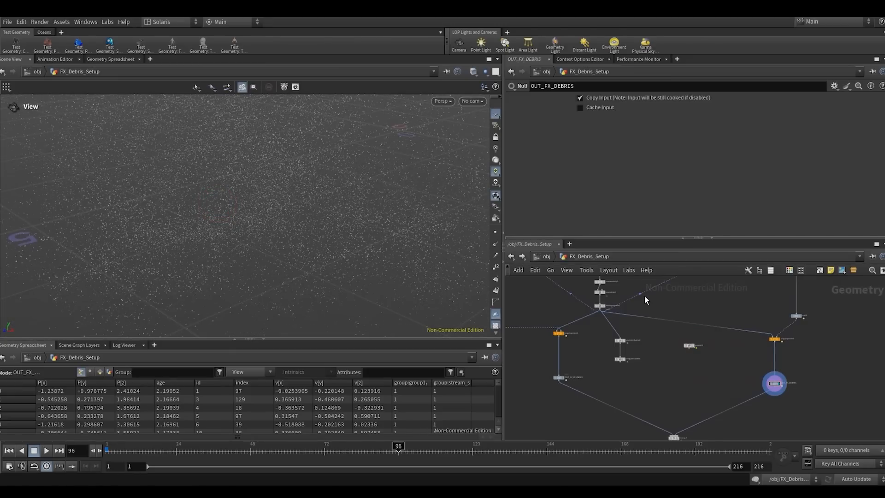
left_click(677, 308)
- Return to RENDER_STAGE, display FX_FG_Debris and enable its Packed Primitives override, set to Create Point Instancer
left_click(538, 257)
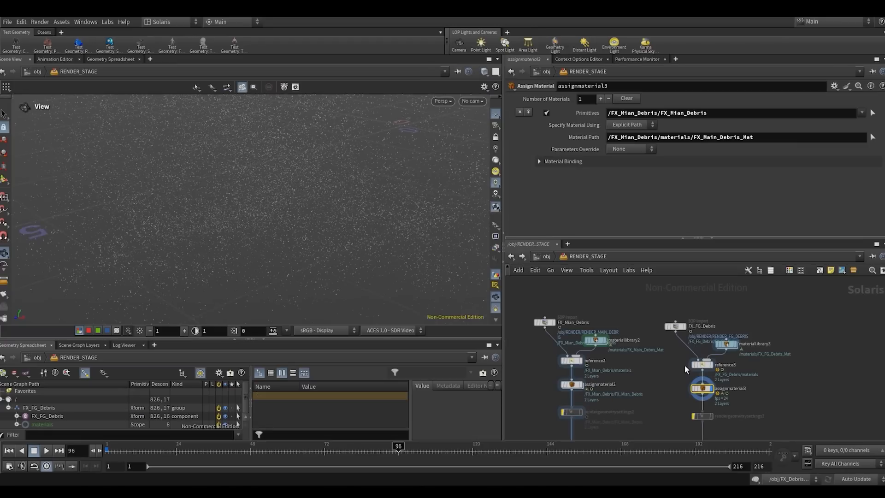
scroll(668, 342, "up", 3)
left_click_drag(669, 342, 713, 295)
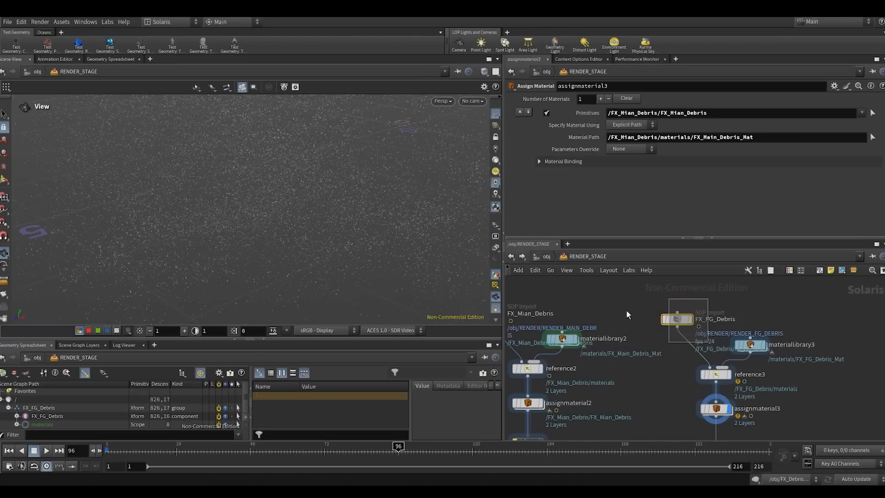
left_click(714, 317)
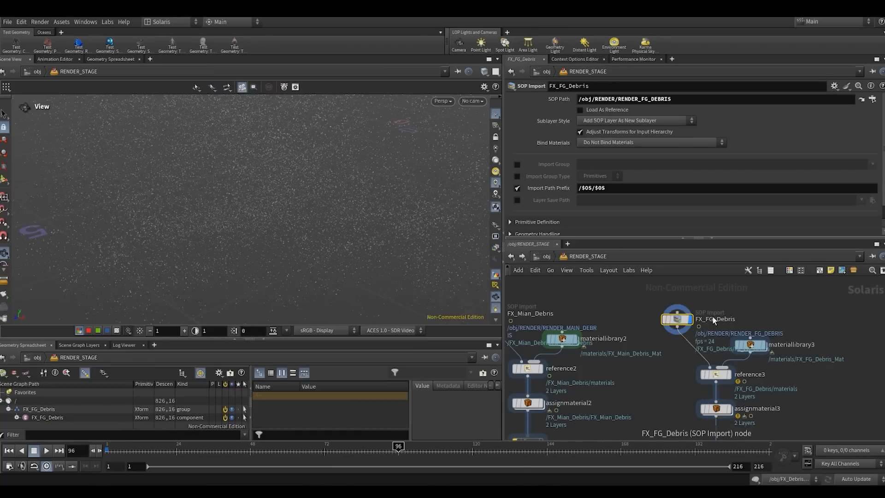
scroll(537, 186, "down", 1)
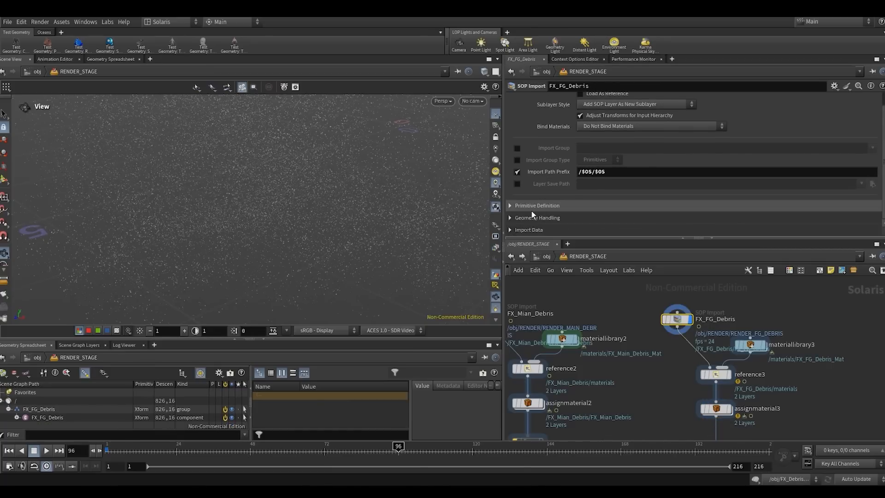
left_click(511, 205)
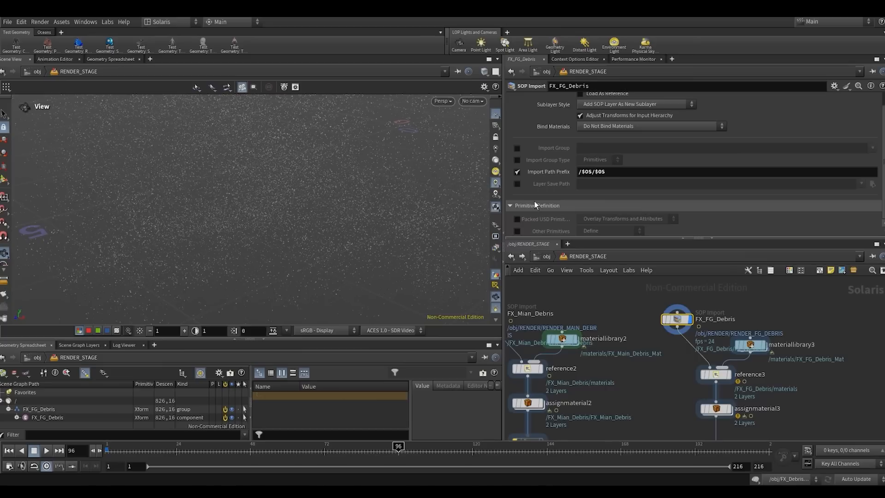
scroll(535, 201, "down", 5)
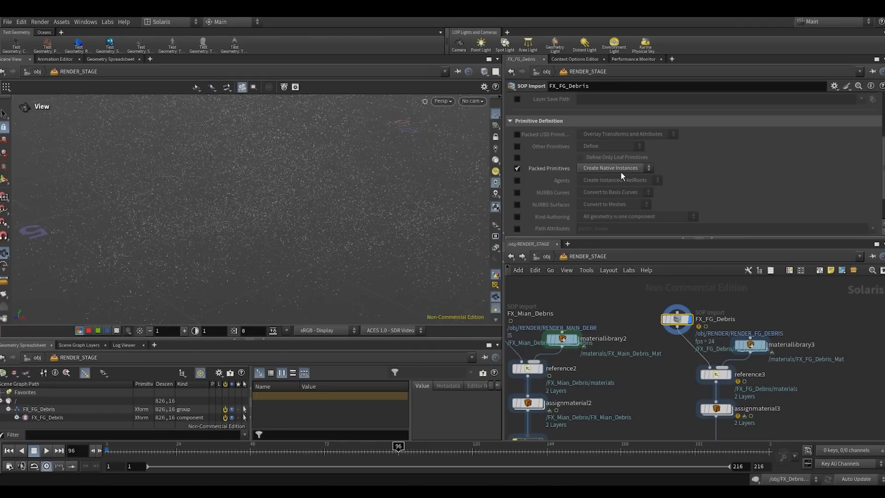
left_click(621, 170)
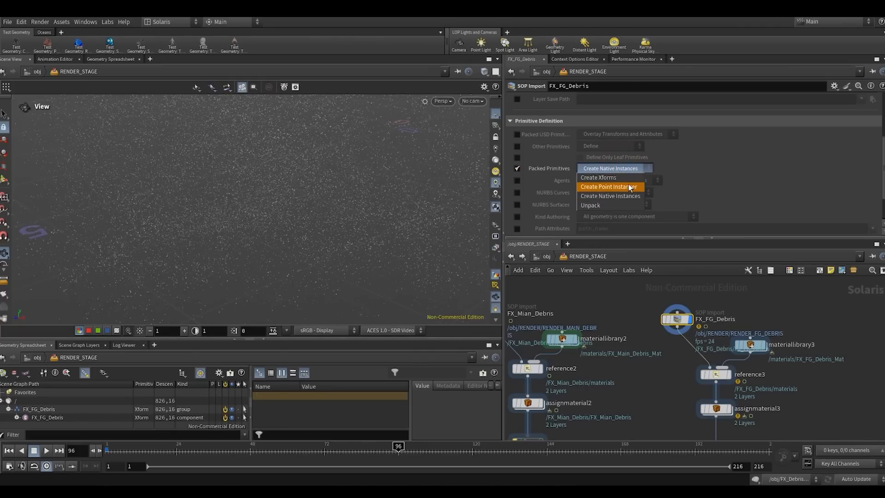
left_click(617, 187)
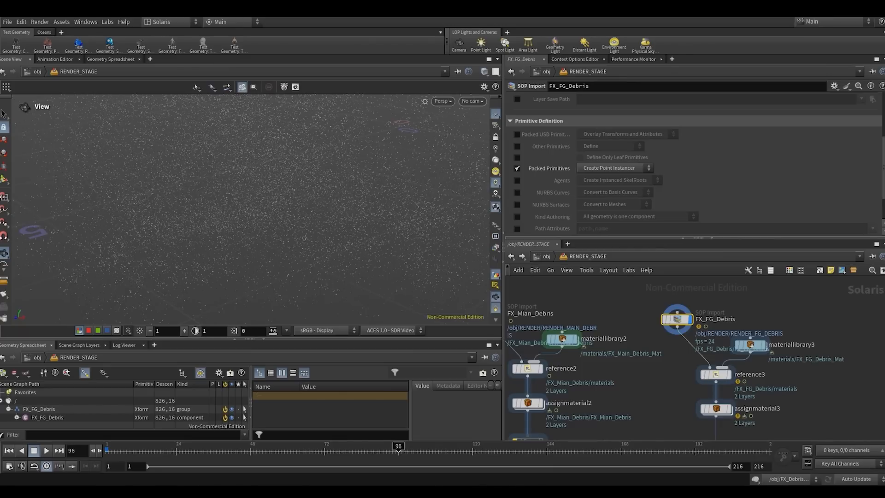
- Enlarge the scene graph and expand FX_FG_Debris down through instances to the objects under Prototypes
left_click_drag(308, 342, 308, 299)
left_click(16, 375)
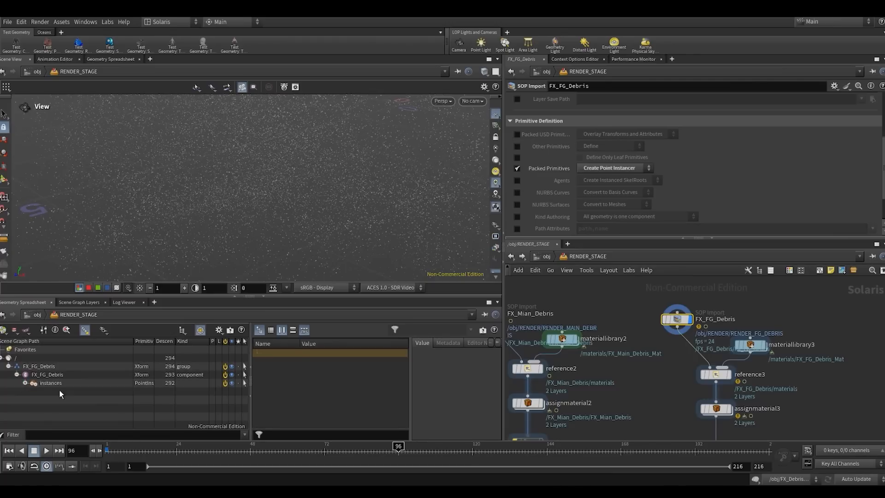
left_click(26, 385)
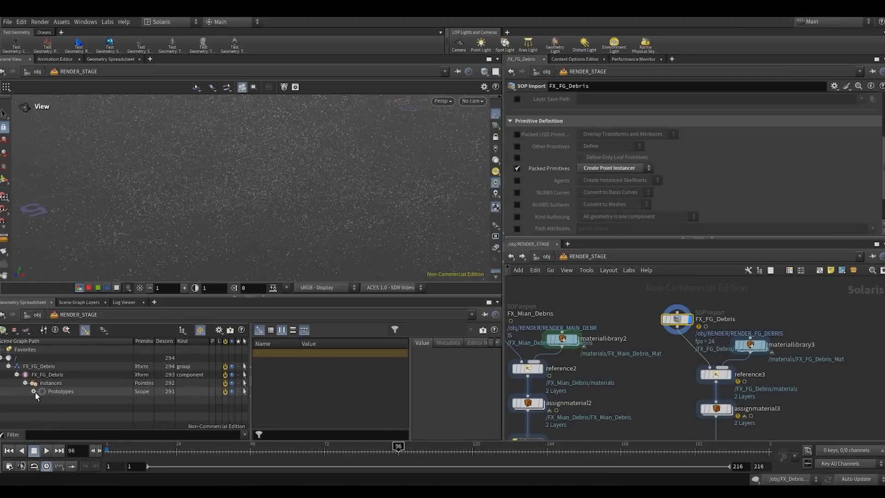
scroll(61, 390, "down", 2)
scroll(57, 376, "up", 3)
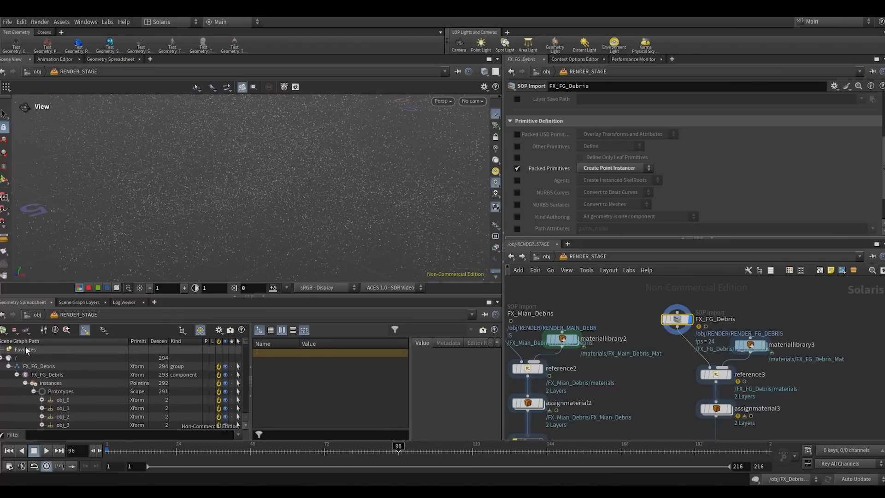
left_click_drag(50, 296, 50, 253)
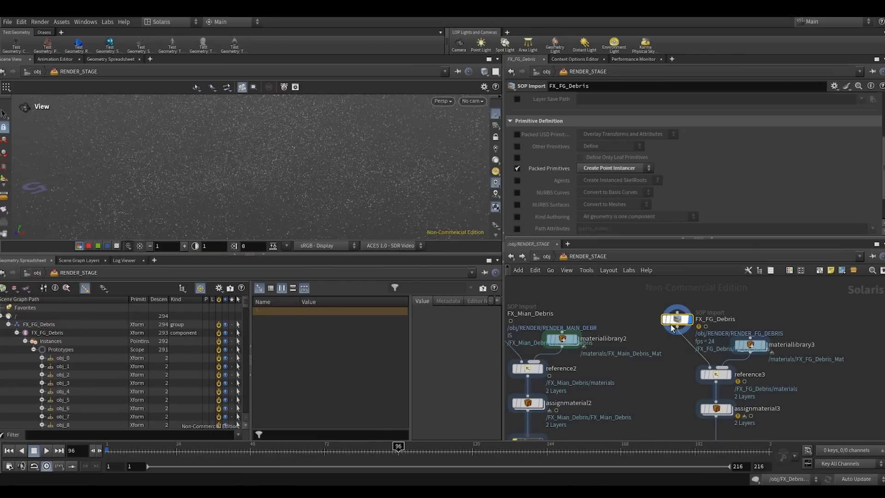
- Turn off the Packed Primitives override on FX_FG_Debris, inspect the primvars of obj_0, and turn the override back on
left_click(517, 168)
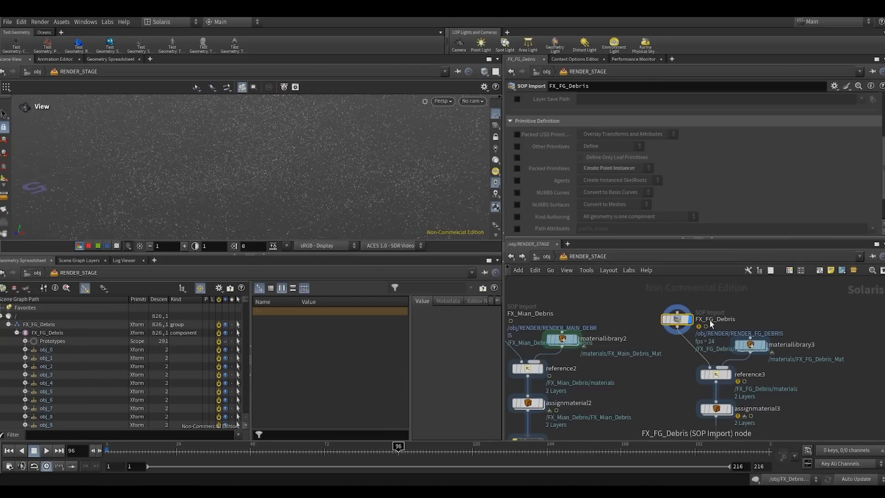
left_click(39, 351)
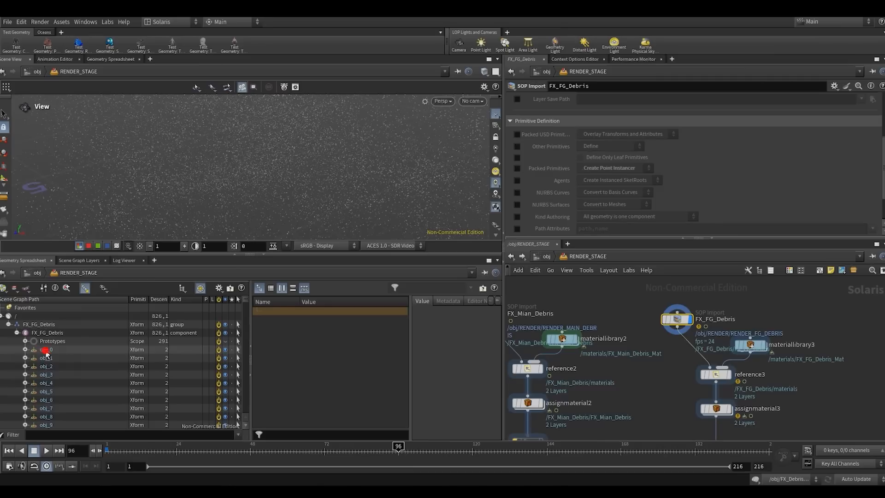
left_click_drag(299, 301, 326, 301)
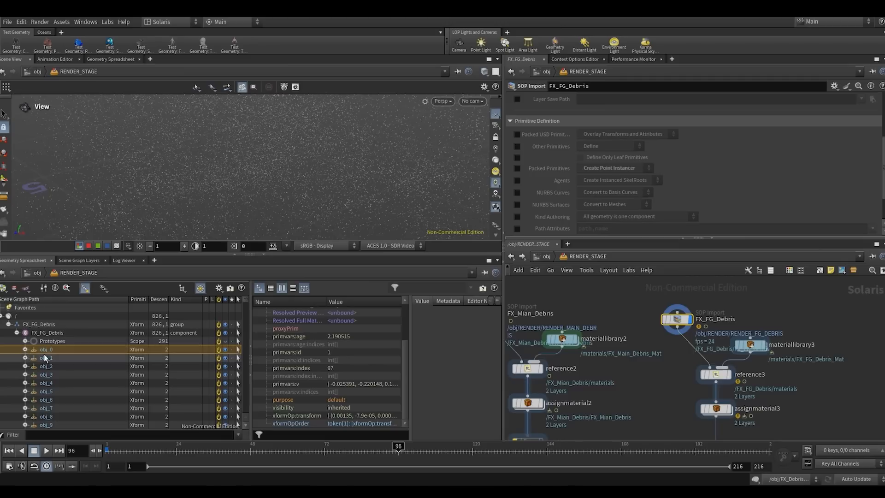
left_click(517, 169)
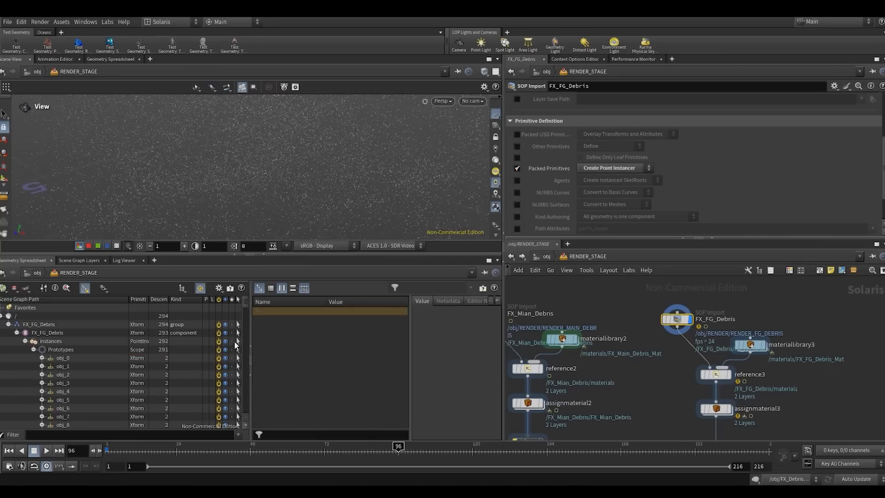
left_click(638, 305)
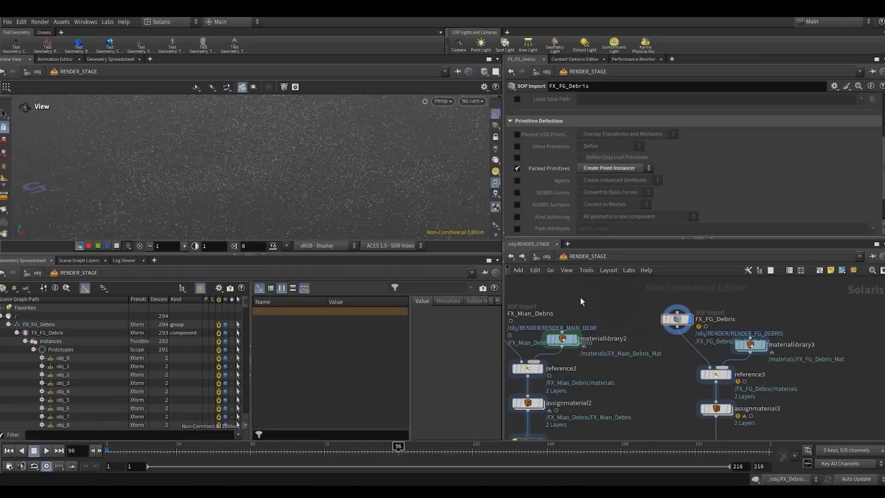
- Display FX_Mian_Debris and enable its Packed Primitives override, set to Create Point Instancer
middle_click_drag(526, 290, 644, 293)
left_click_drag(568, 292, 619, 327)
left_click(619, 316)
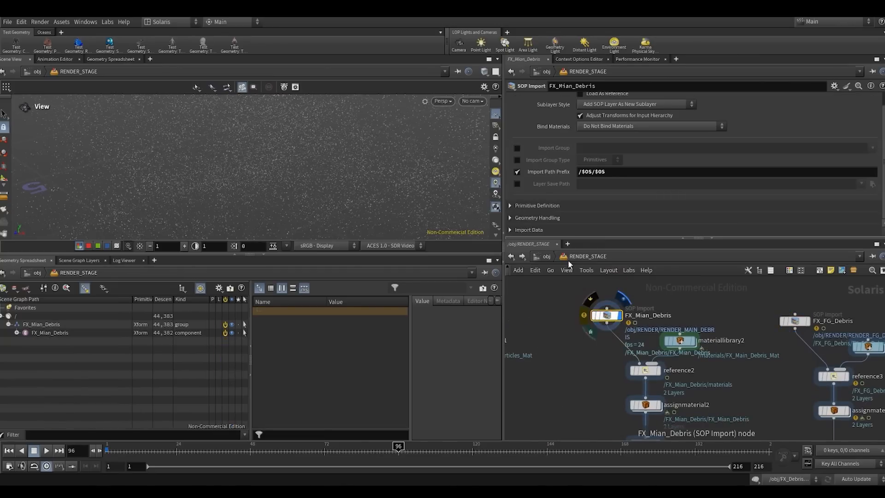
left_click(534, 206)
scroll(533, 207, "down", 5)
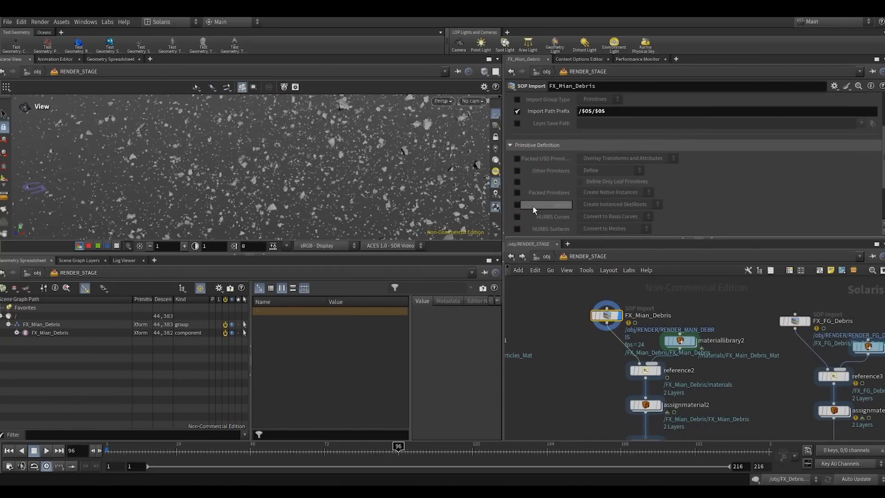
scroll(533, 206, "down", 1)
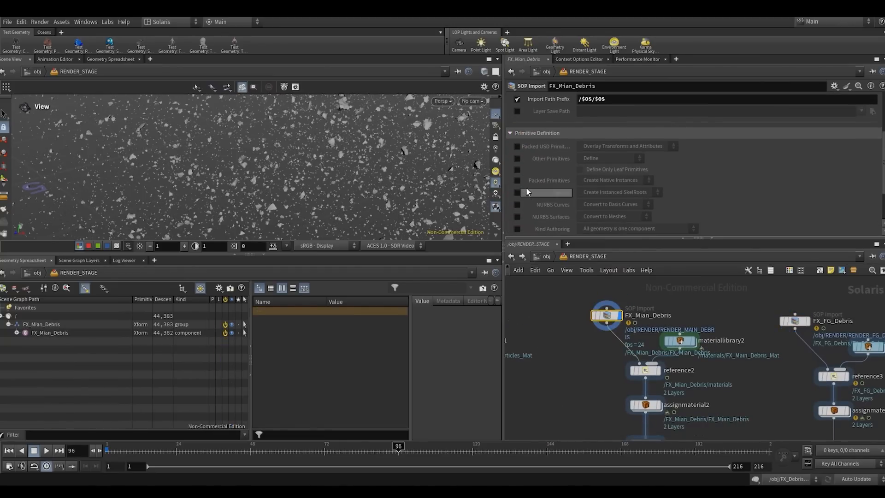
left_click(601, 181)
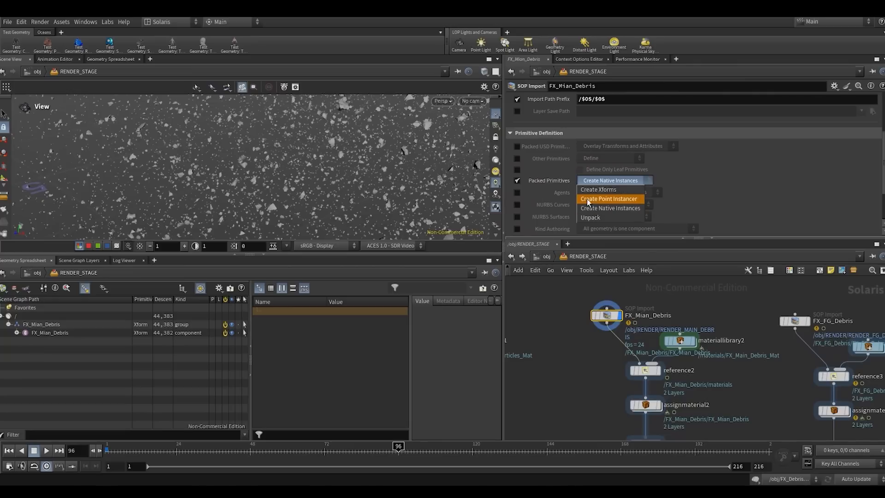
left_click(614, 200)
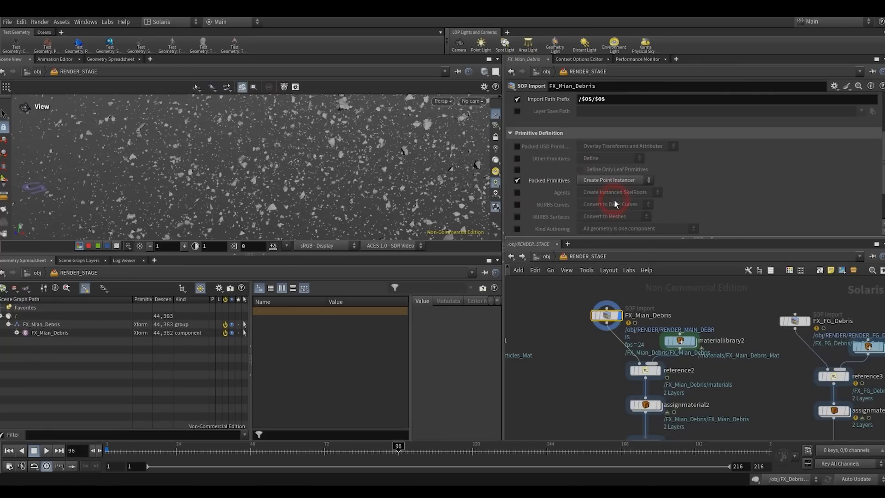
- Expand FX_Mian_Debris in the scene graph down through instances to the objects under Prototypes
left_click(16, 332)
left_click(25, 341)
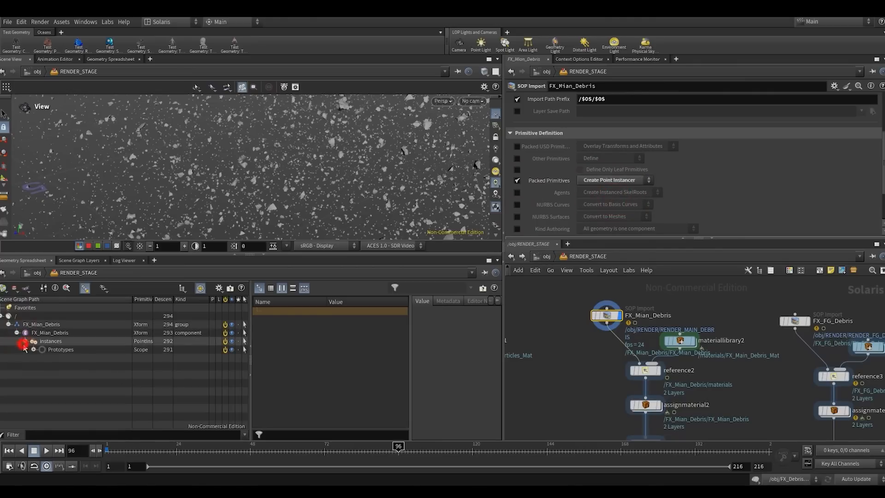
left_click(34, 349)
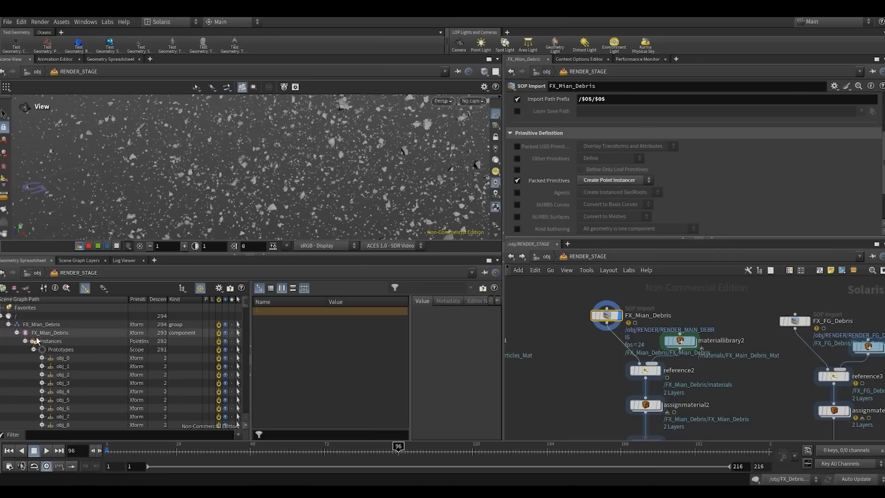
- Display OUT_FX_PARTICLES2 and set assignmaterial3 to assign /FX_FG_Debris/materials/FX_FG_Debris_Mat to /FX_FG_Debris/FX_FG_Debris
scroll(571, 363, "down", 2)
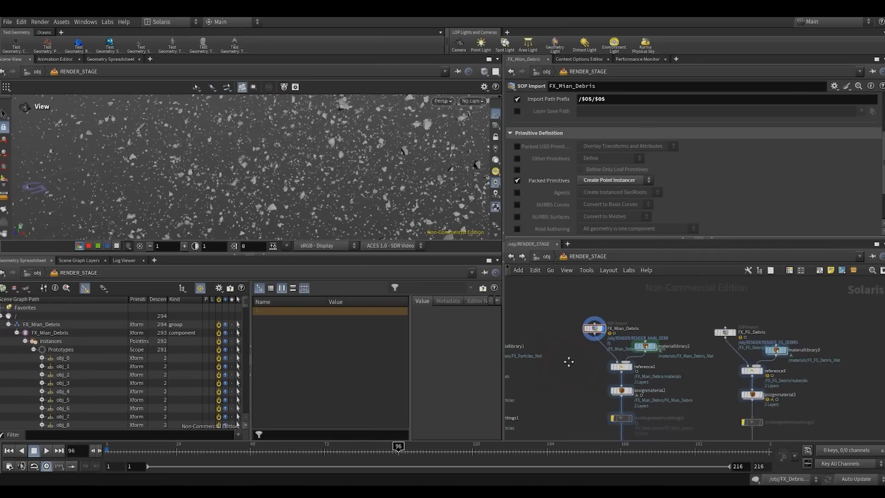
middle_click_drag(568, 362, 554, 328)
middle_click_drag(735, 404, 691, 363)
left_click_drag(667, 380, 710, 412)
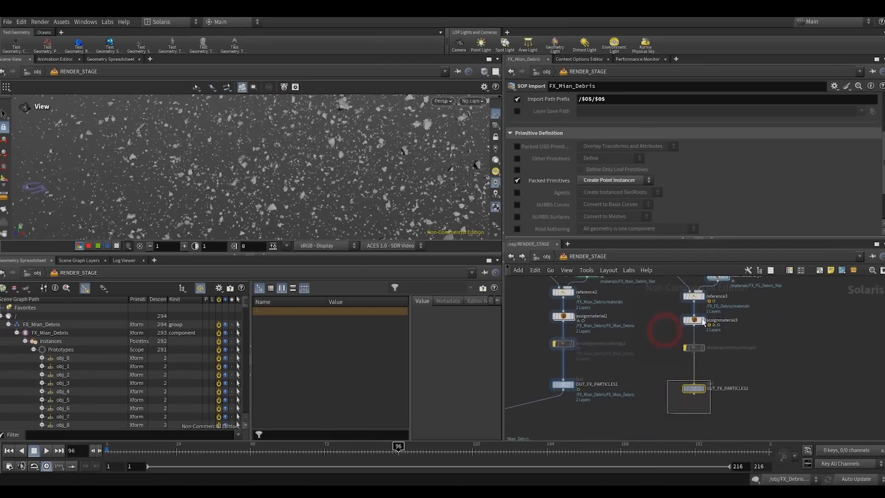
left_click(25, 341)
left_click(17, 332)
left_click_drag(38, 336, 695, 114)
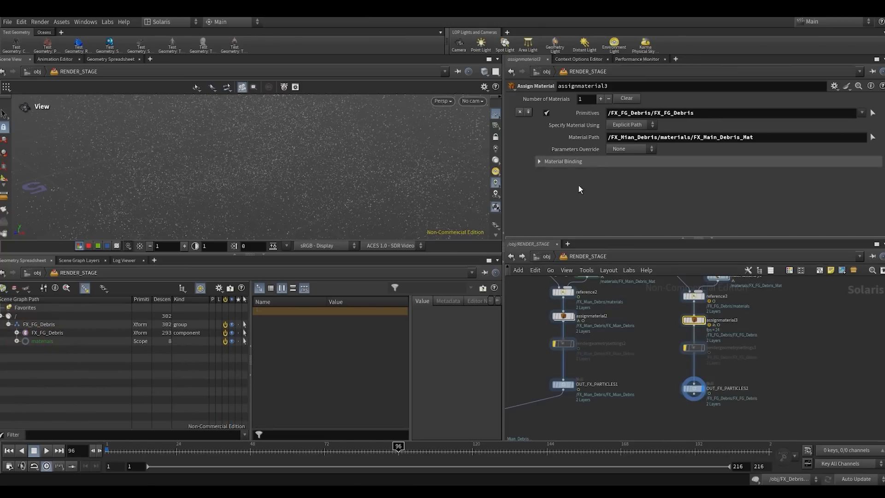
left_click(16, 340)
left_click_drag(676, 139, 675, 138)
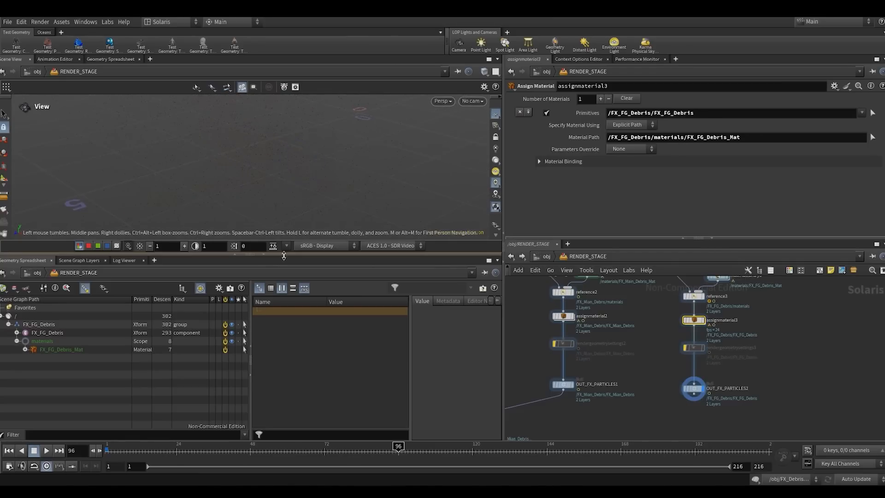
- Enlarge the viewport, inspect the shaded foreground debris up close, and move the timeline to frame 76
left_click_drag(249, 253, 249, 331)
scroll(300, 193, "up", 10)
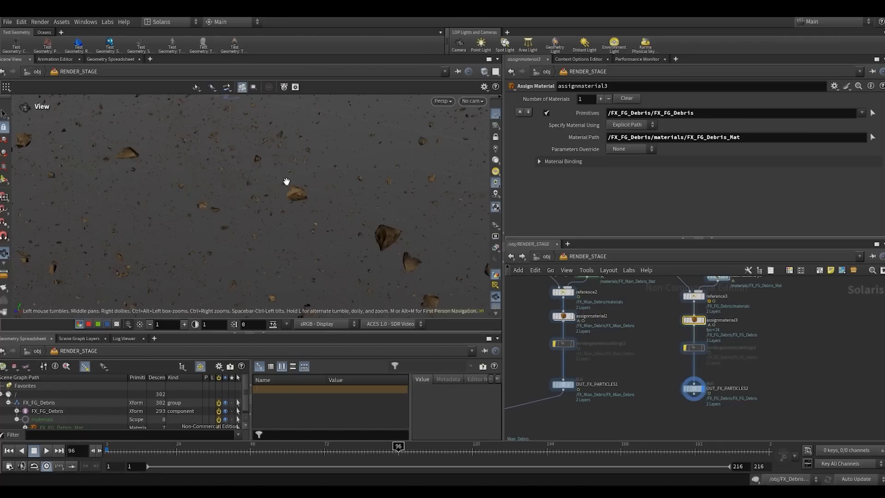
left_click_drag(302, 191, 192, 51)
scroll(276, 201, "down", 15)
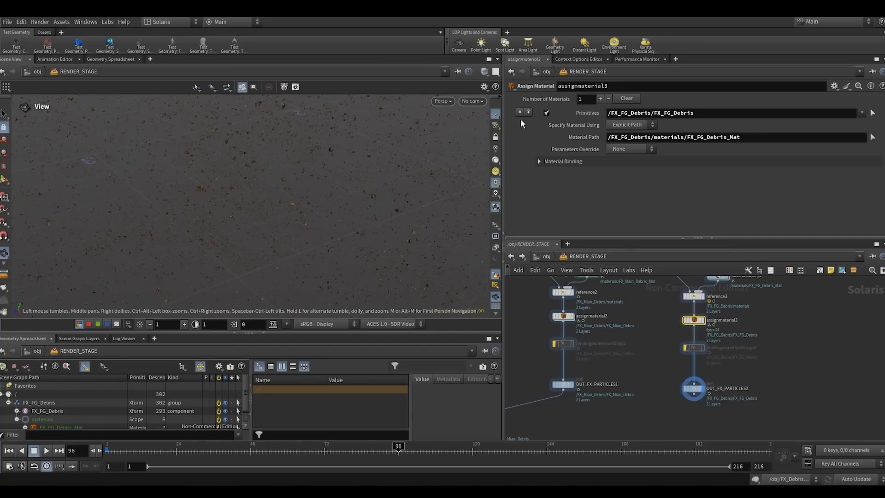
left_click(151, 453)
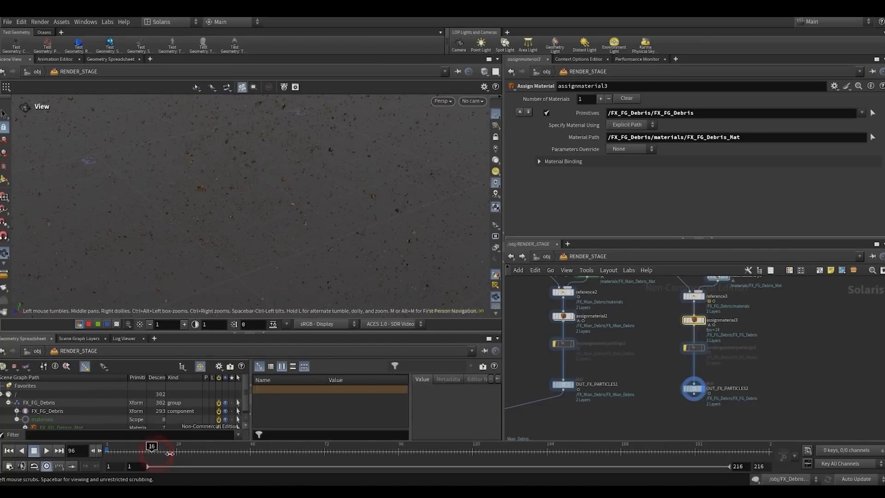
left_click(337, 453)
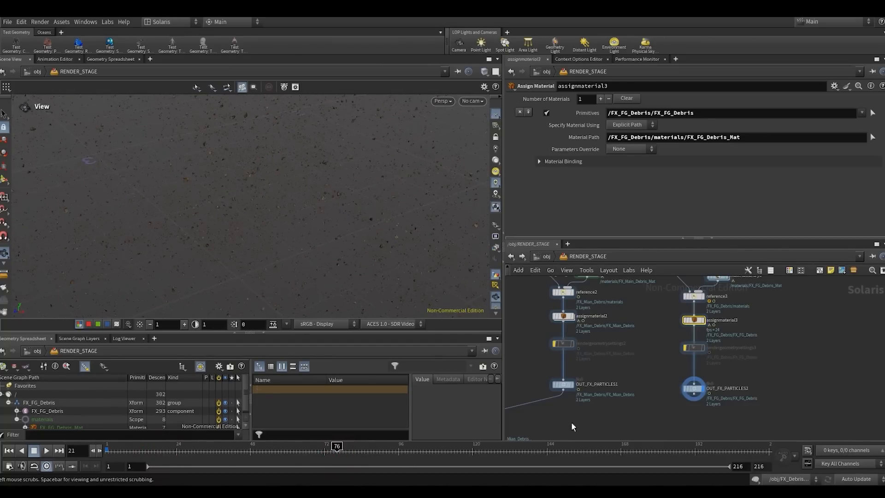
- Select and display the domelight1 node at the end of the merged network
scroll(594, 406, "down", 2)
middle_click_drag(610, 397, 651, 308)
left_click(733, 357)
left_click(535, 374)
scroll(646, 339, "down", 3)
scroll(629, 381, "up", 3)
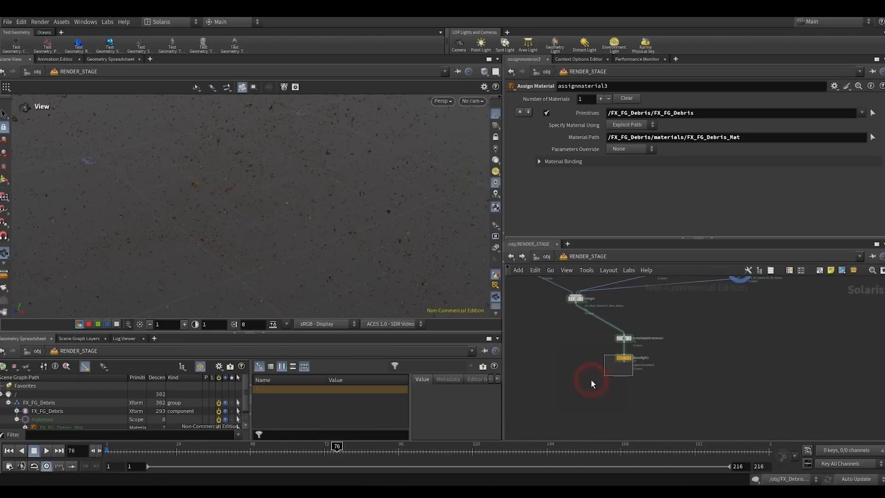
left_click_drag(592, 382, 592, 382)
- Look through /null1/SH01_CAMERA and render the viewport with Karma XPU
left_click(472, 101)
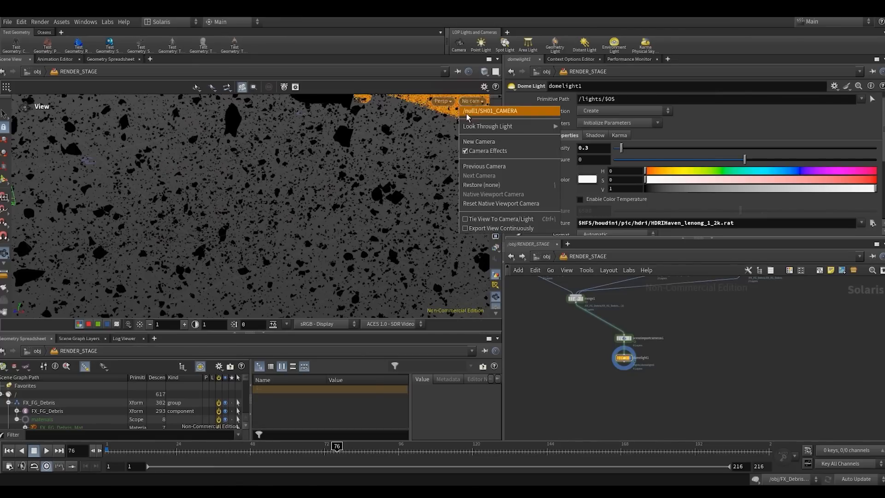
left_click(467, 116)
left_click(410, 101)
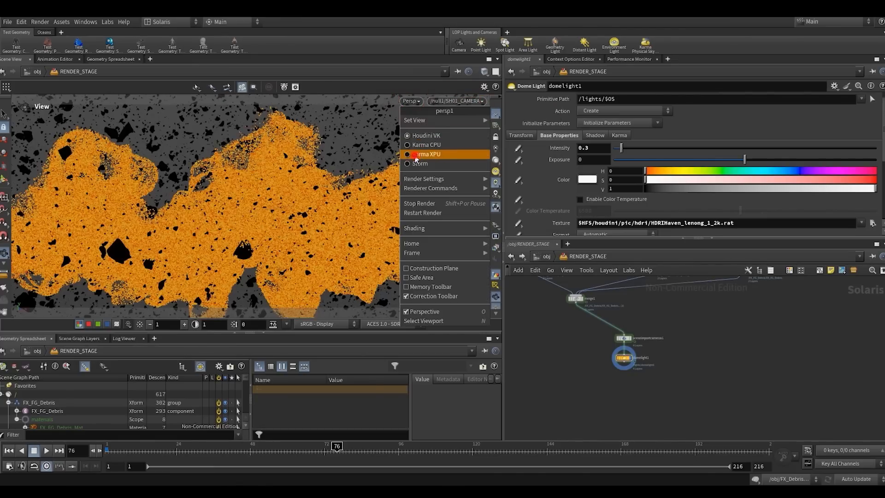
left_click(415, 155)
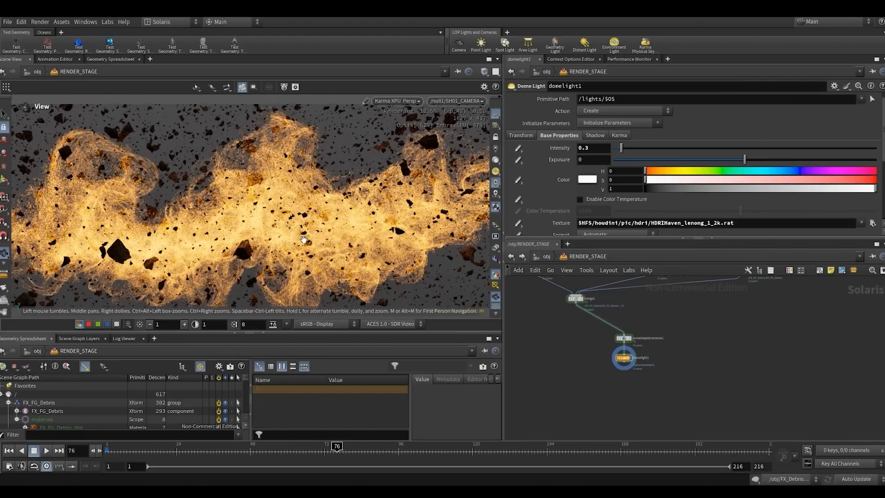
- Lay out the RENDER_STAGE nodes automatically so the three branches and the merged chain are neatly arranged
left_click(716, 332)
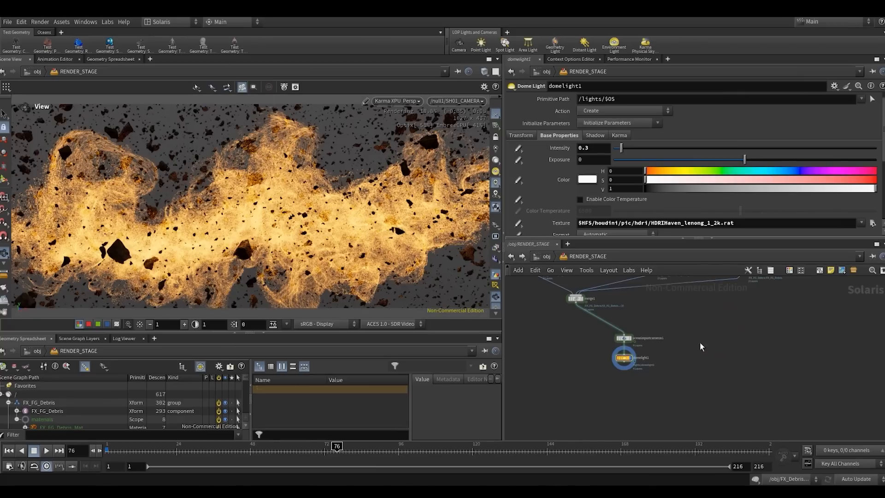
left_click_drag(625, 359, 625, 373)
left_click(698, 345)
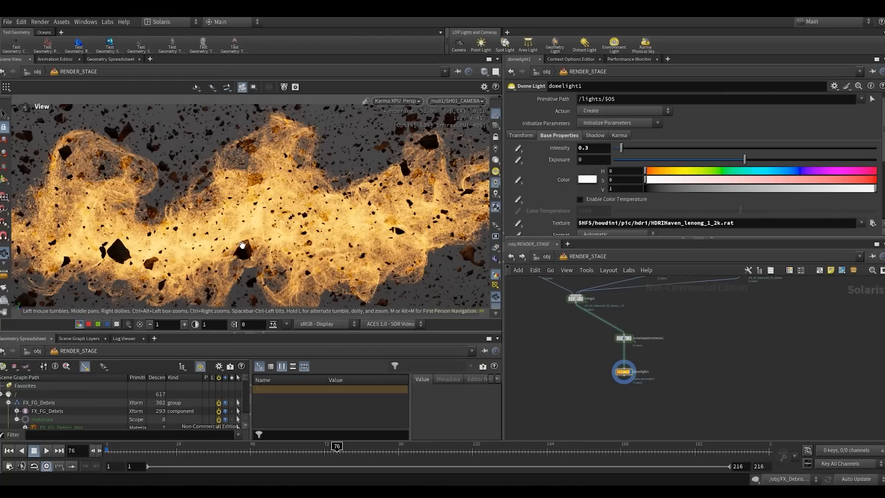
key("f")
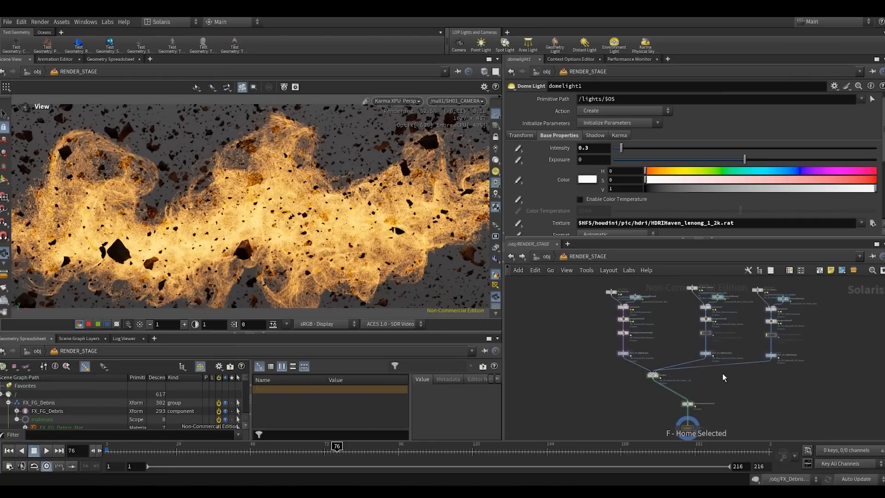
key("l")
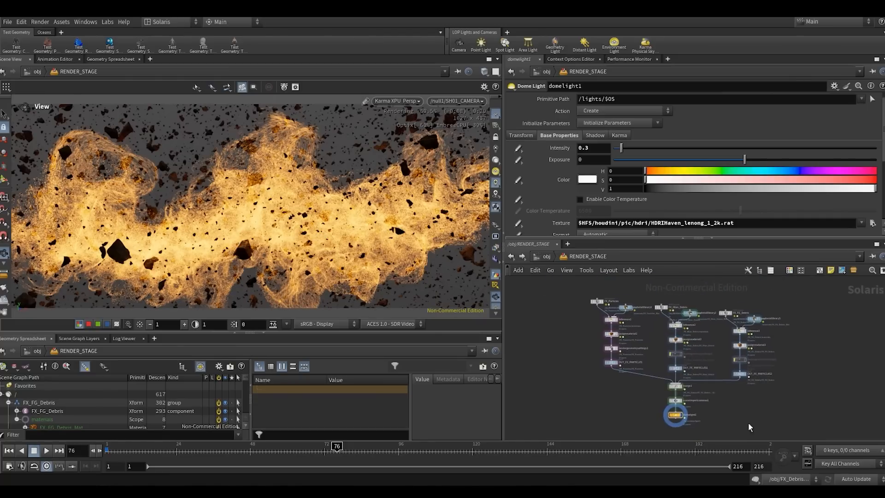
middle_click_drag(756, 408, 757, 401)
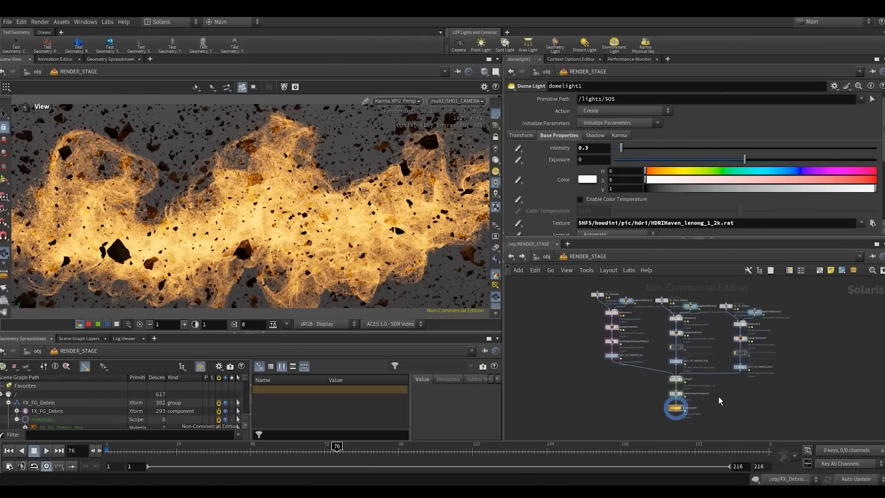
scroll(610, 287, "up", 4)
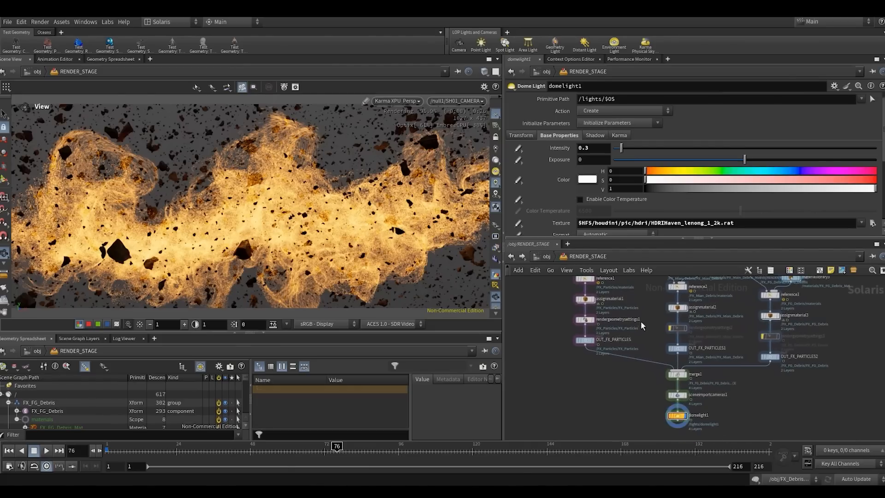
scroll(634, 348, "down", 4)
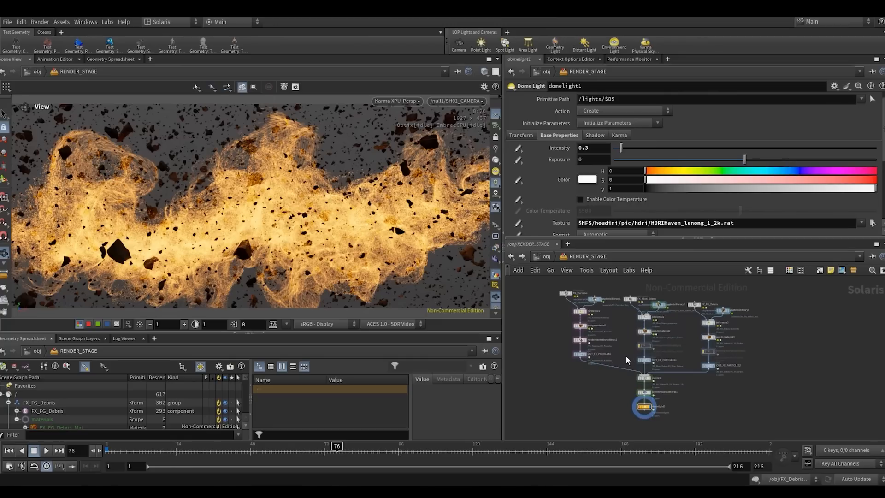
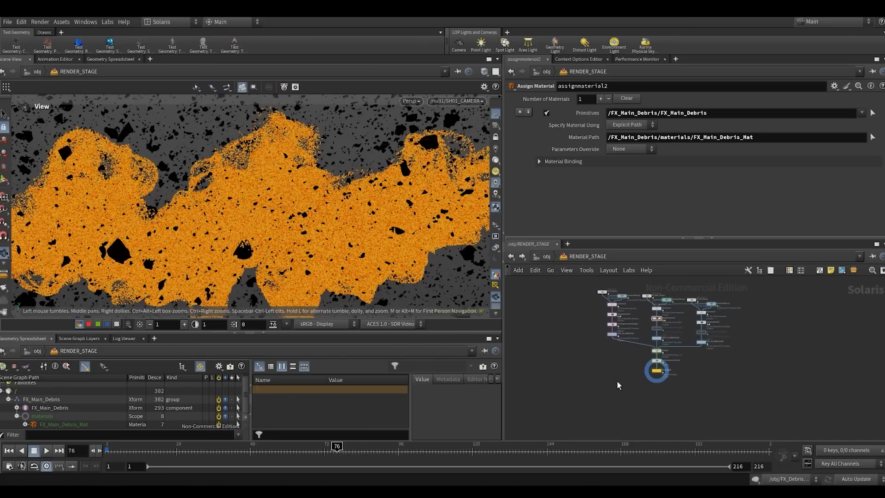
- Add a COP Network node below domelight1 and go inside it
scroll(617, 385, "up", 3)
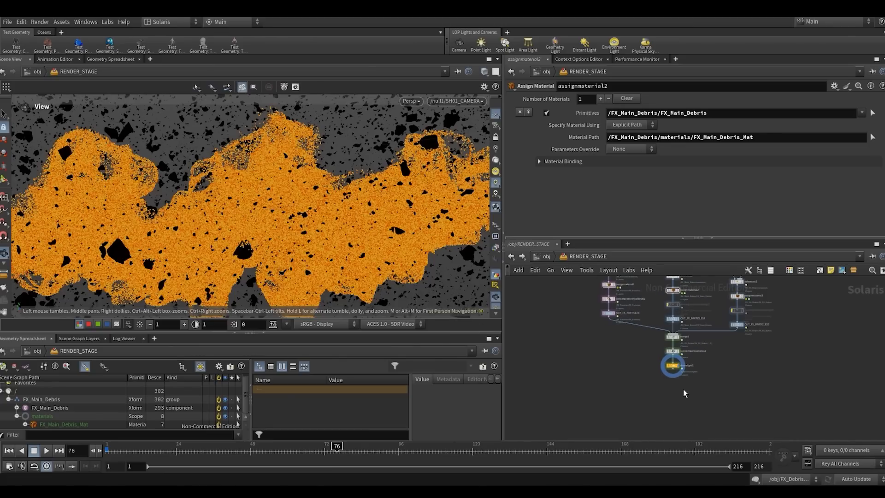
scroll(666, 391, "up", 3)
scroll(659, 391, "down", 5)
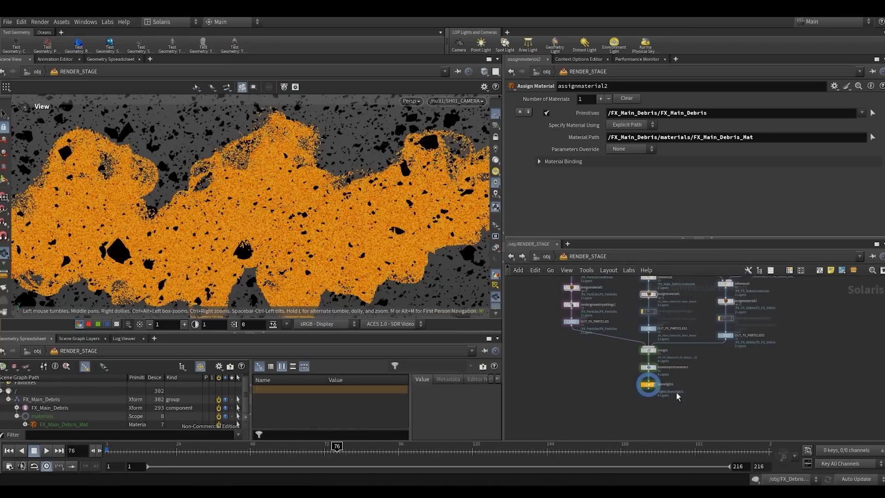
middle_click_drag(655, 385, 631, 360)
right_click(634, 370)
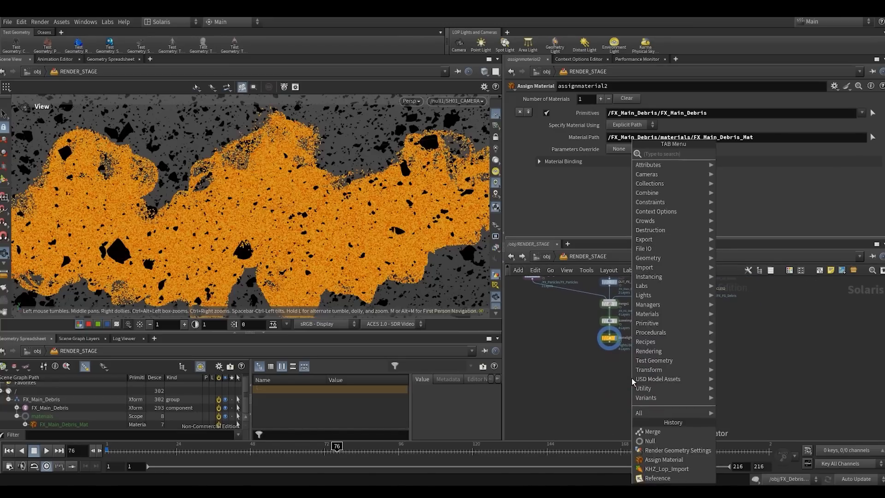
type("copn")
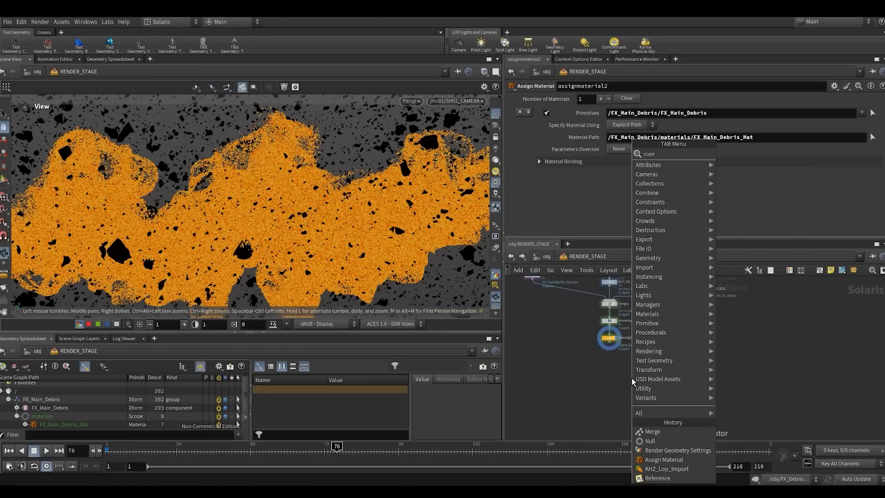
key("Return")
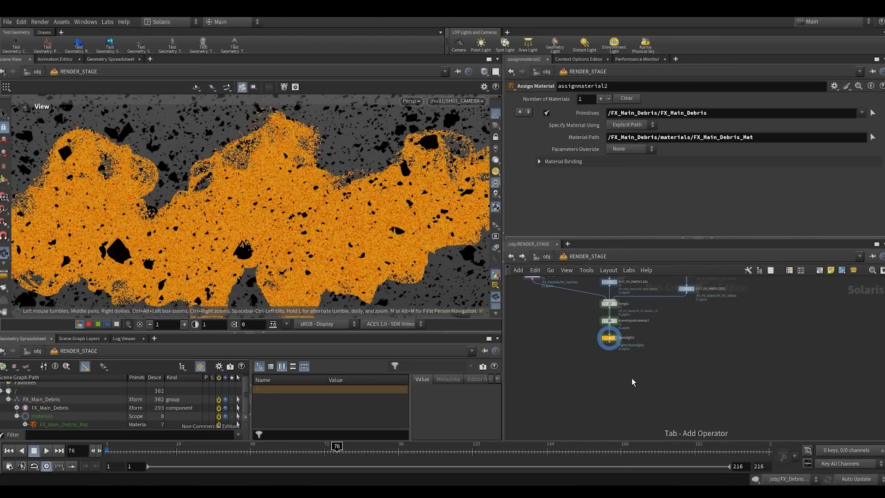
left_click(630, 379)
left_click_drag(625, 382, 594, 383)
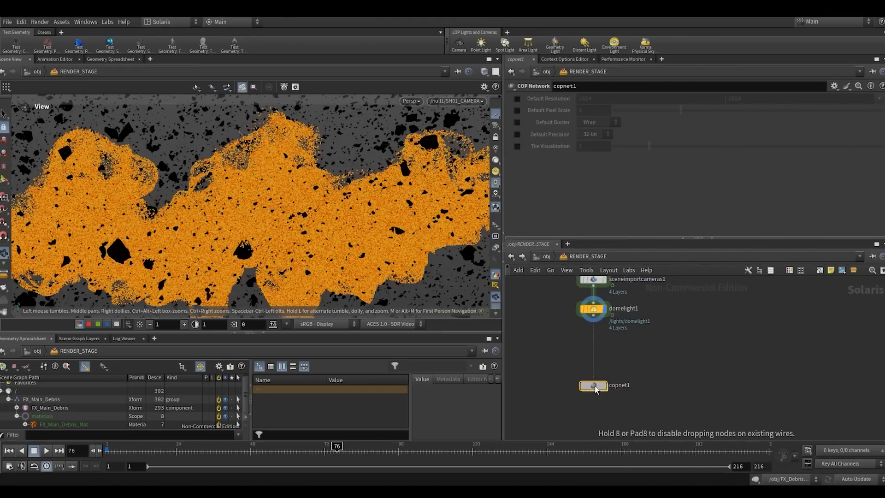
double_click(594, 383)
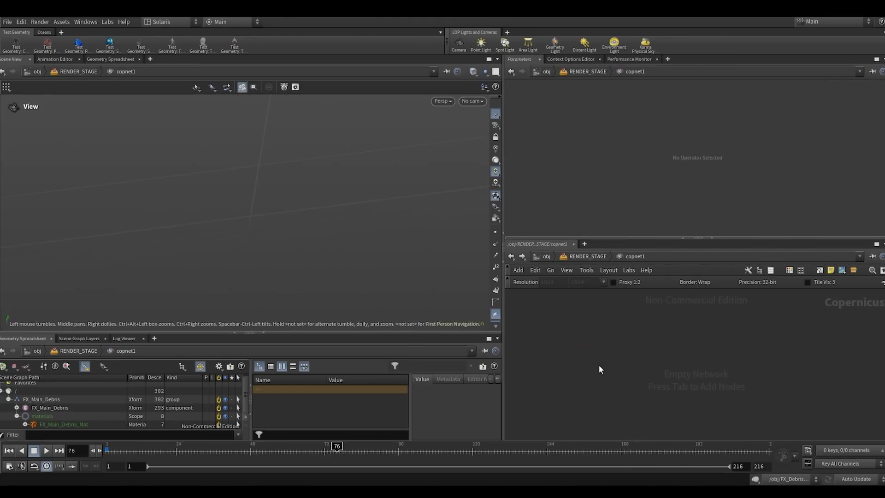
- Add a Slapcomp Block to the empty copnet1 network
key("Tab")
type("sla")
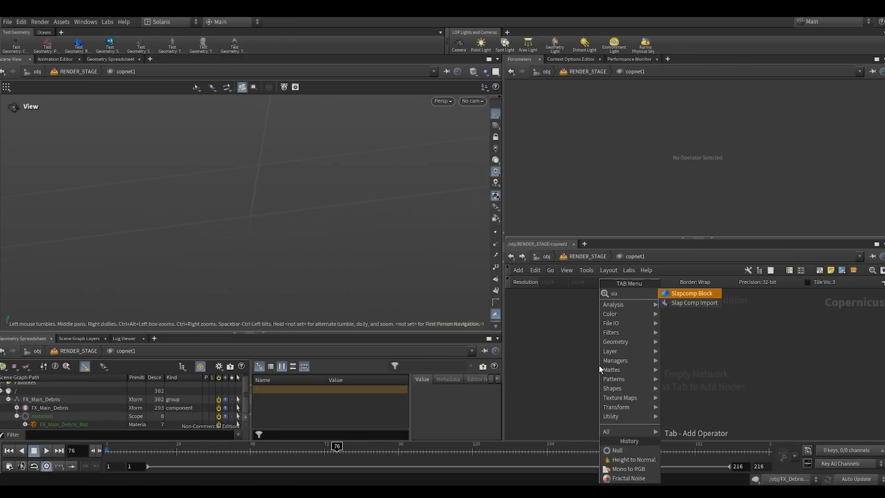
key("Escape")
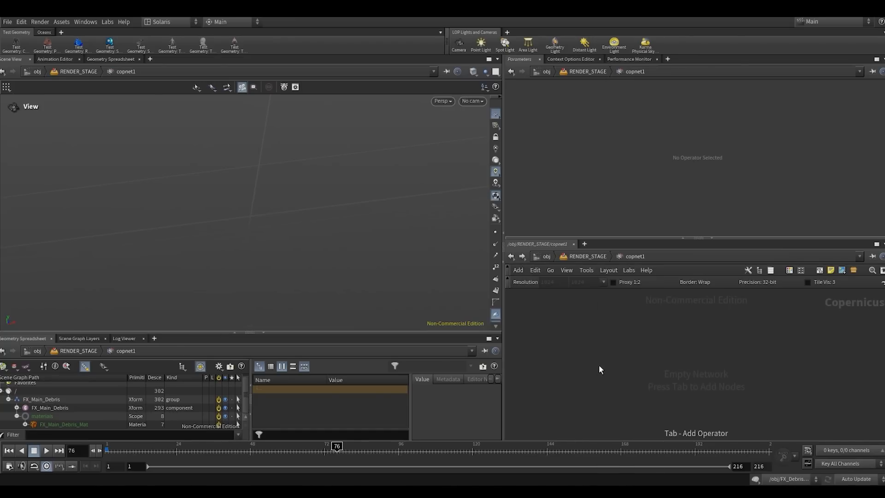
left_click(598, 369)
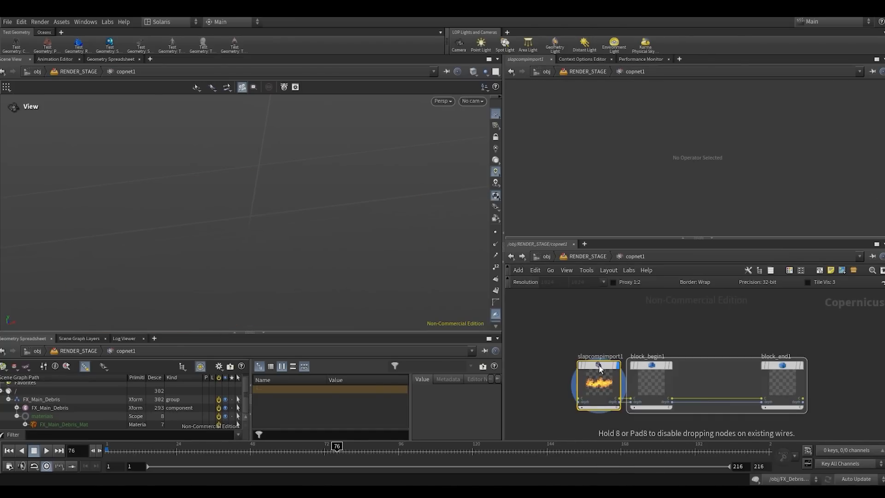
- Space out the slap comp nodes by moving block_end1 and slapcompimport1 away from block_begin1
scroll(676, 322, "down", 3)
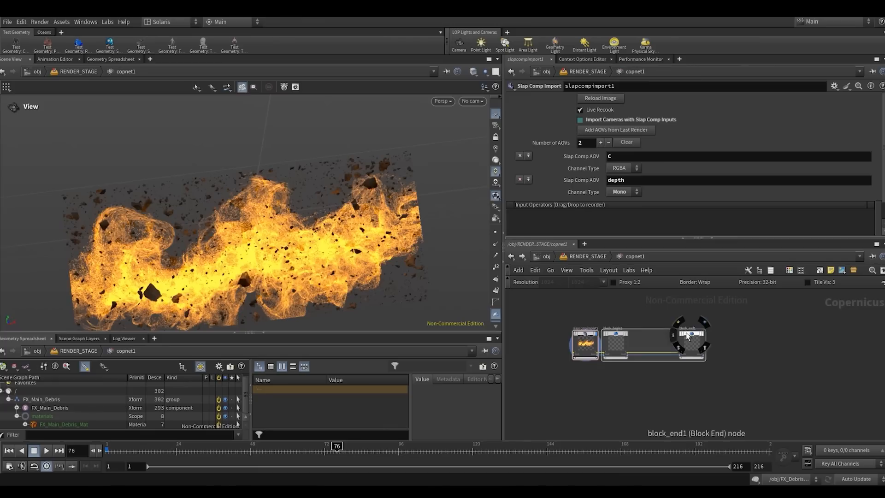
left_click_drag(686, 337, 768, 364)
key("c")
left_click(870, 389)
key("c")
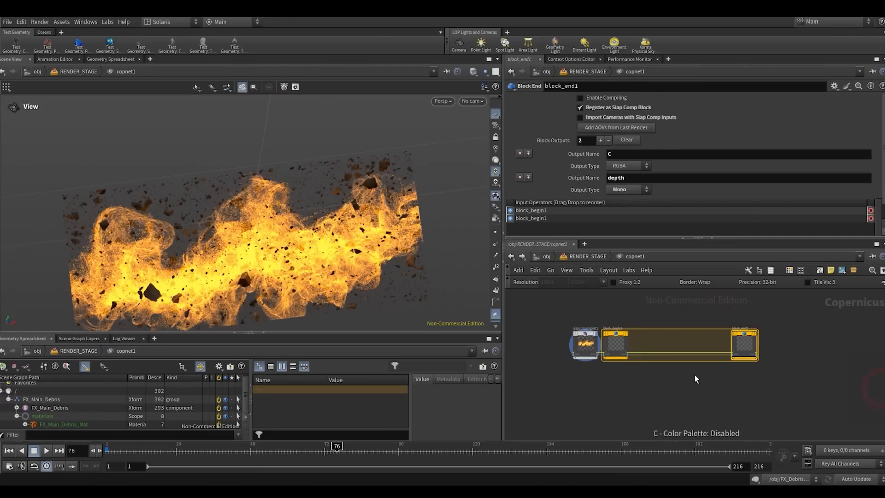
left_click_drag(584, 333, 551, 335)
scroll(599, 309, "up", 3)
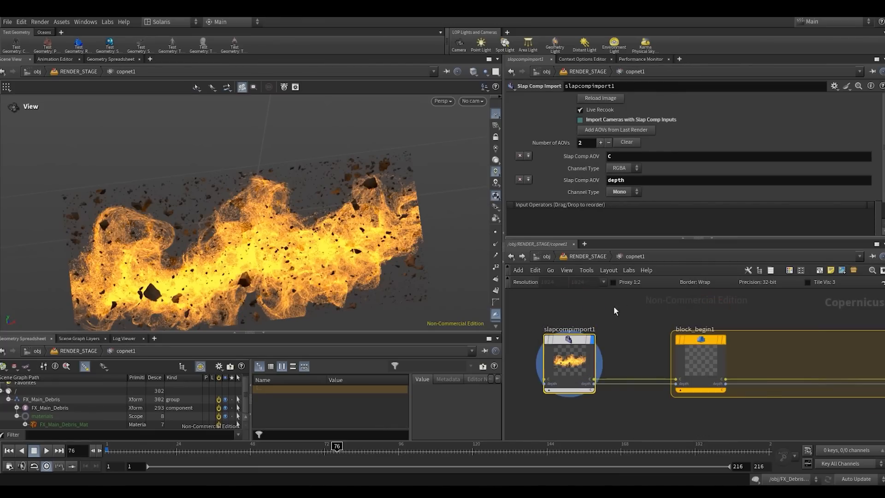
- Face the imported render plane in the viewport and widen the slapcomp block by moving block_end1 farther out
left_click_drag(305, 273, 241, 233)
scroll(278, 208, "up", 3)
scroll(747, 324, "down", 5)
middle_click_drag(833, 332, 690, 333)
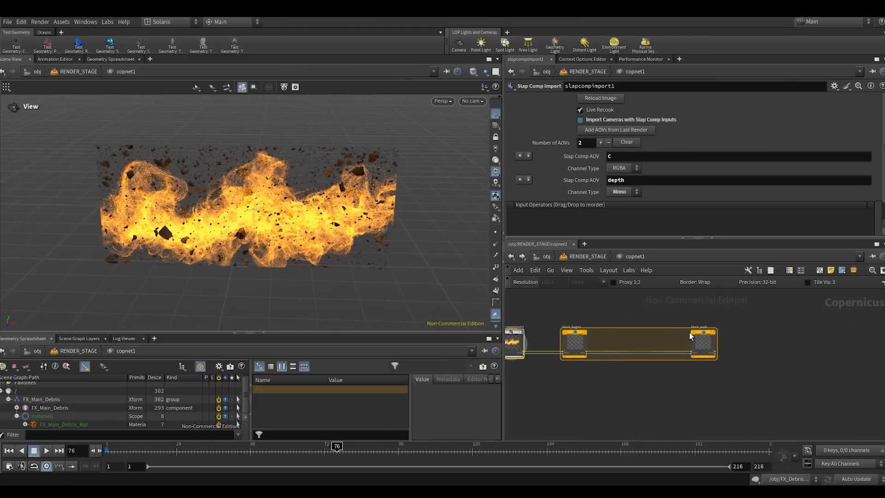
mouse_move(690, 336)
left_mouse_down()
mouse_move(778, 335)
mouse_move(818, 361)
left_mouse_up()
left_click_drag(824, 323, 771, 354)
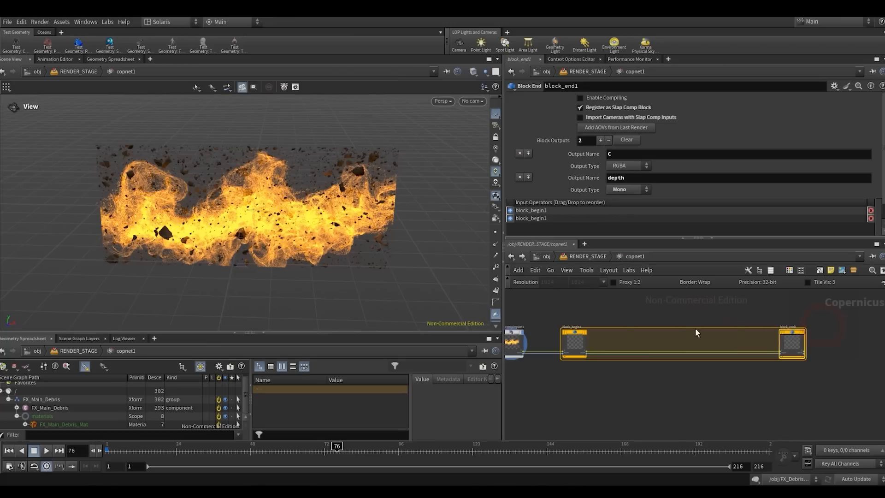
middle_click_drag(610, 316, 654, 329)
left_click_drag(618, 351, 609, 350)
left_click_drag(835, 349, 850, 350)
left_click(718, 332)
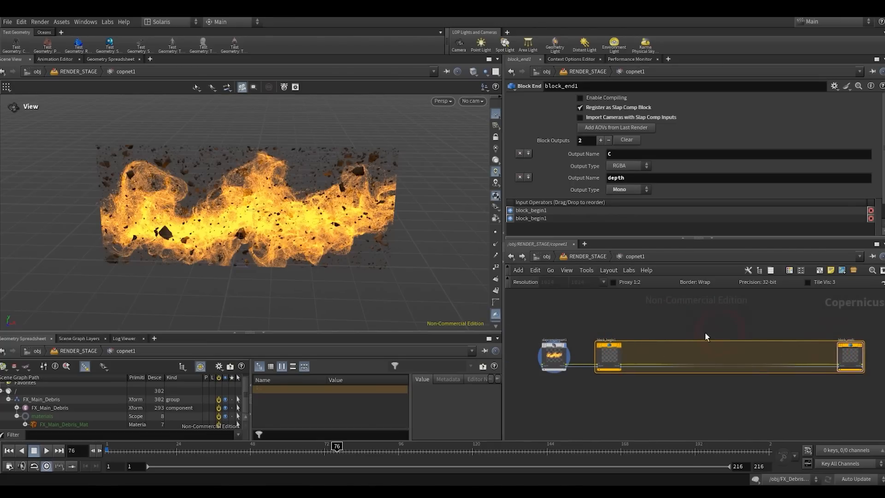
- Insert a Glow node on the C wire between block_begin1 and block_end1, and display block_end1
key("Tab")
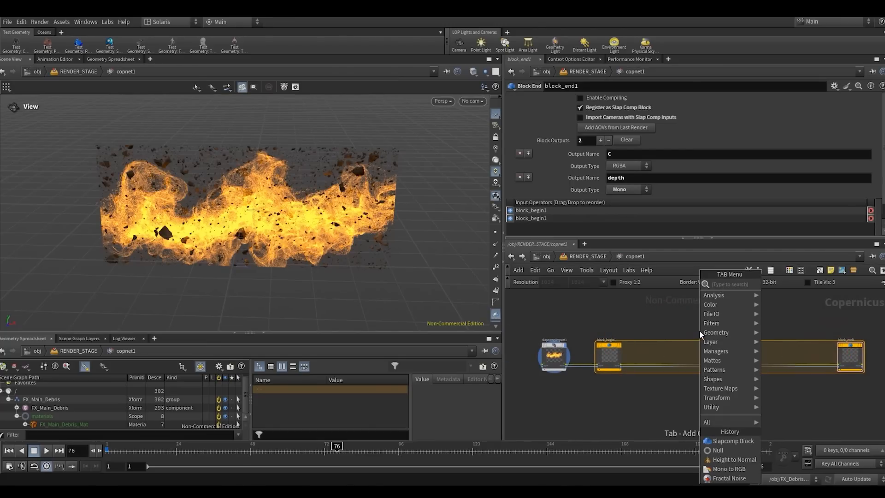
type("blur")
key("Return")
left_click(698, 330)
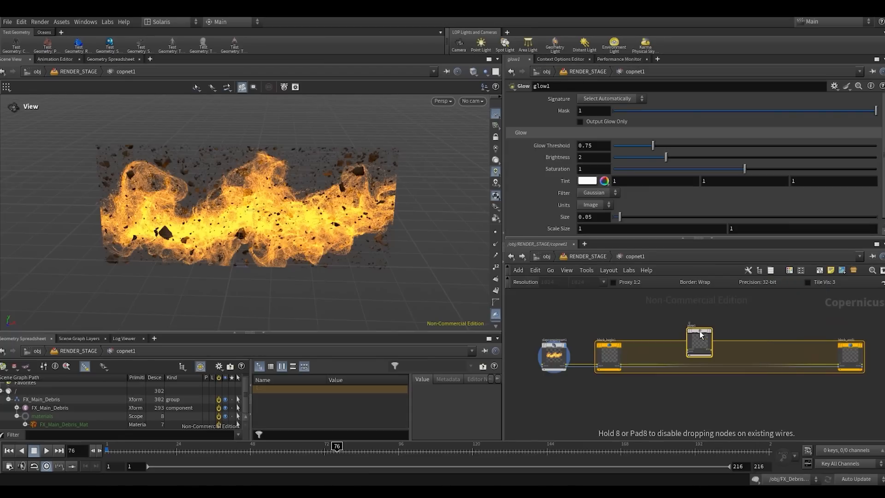
left_click(700, 364)
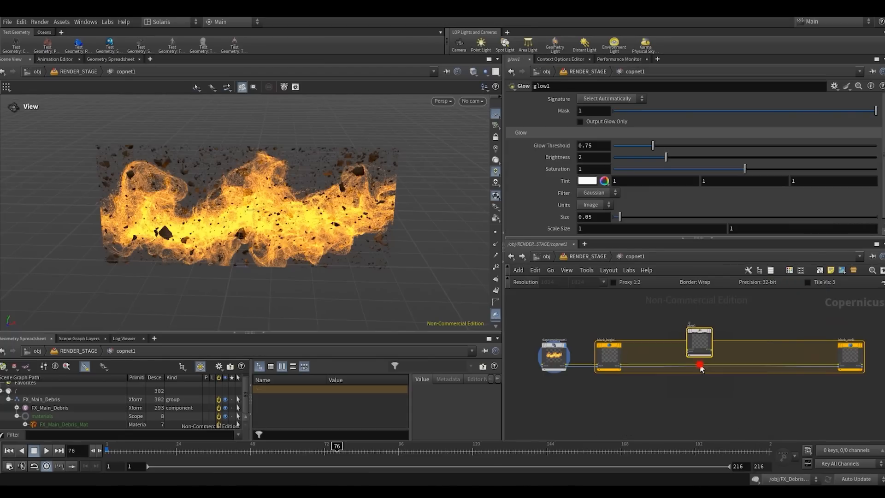
left_click(698, 337)
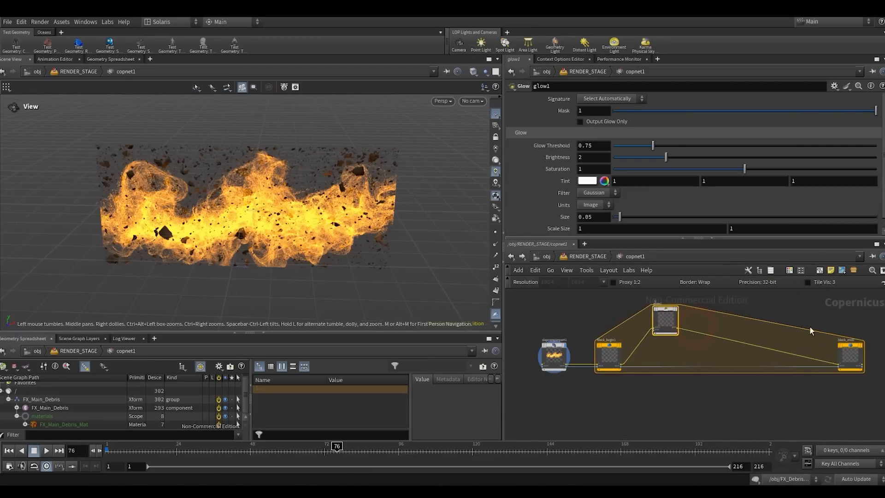
middle_click_drag(809, 327, 734, 324)
left_click(781, 358)
left_click(786, 347)
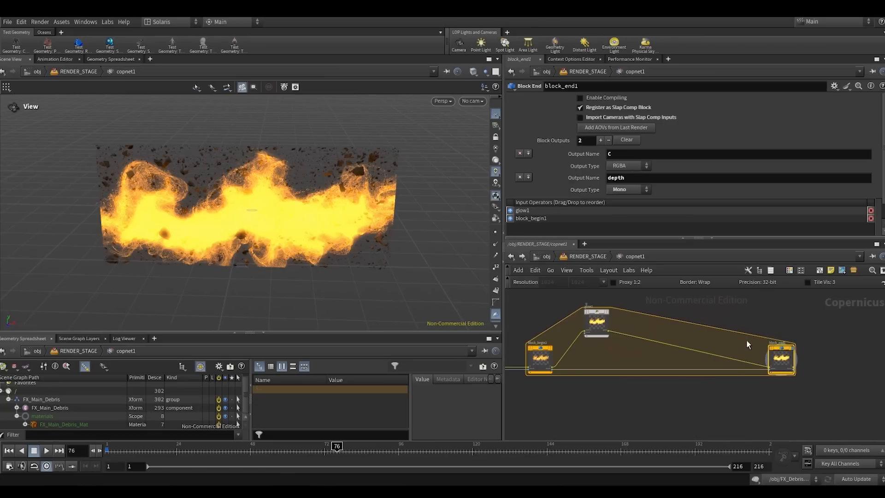
- Open a Composite View pane and set its view transform to ACES 1.0 - SDR Video
left_click(149, 60)
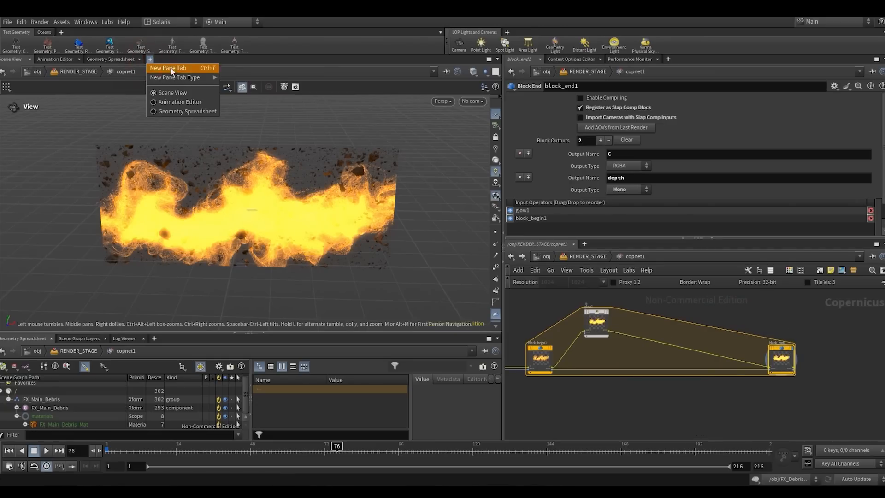
mouse_move(175, 77)
mouse_move(262, 189)
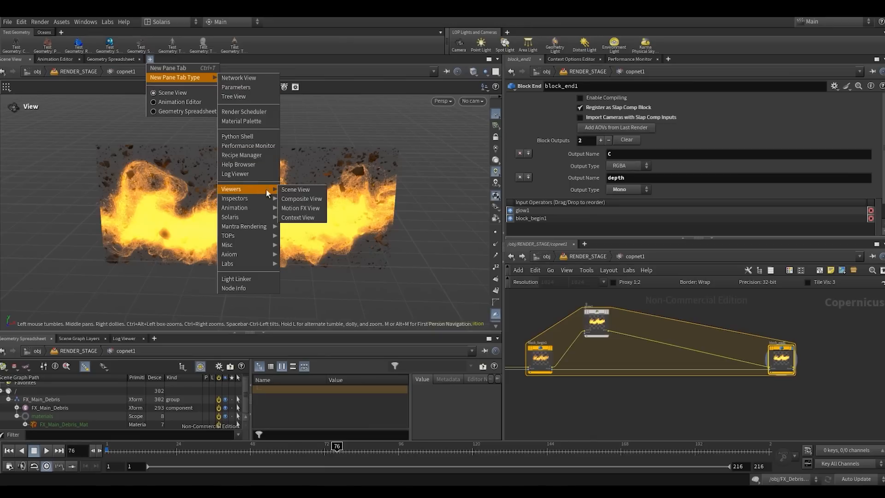
left_click(302, 199)
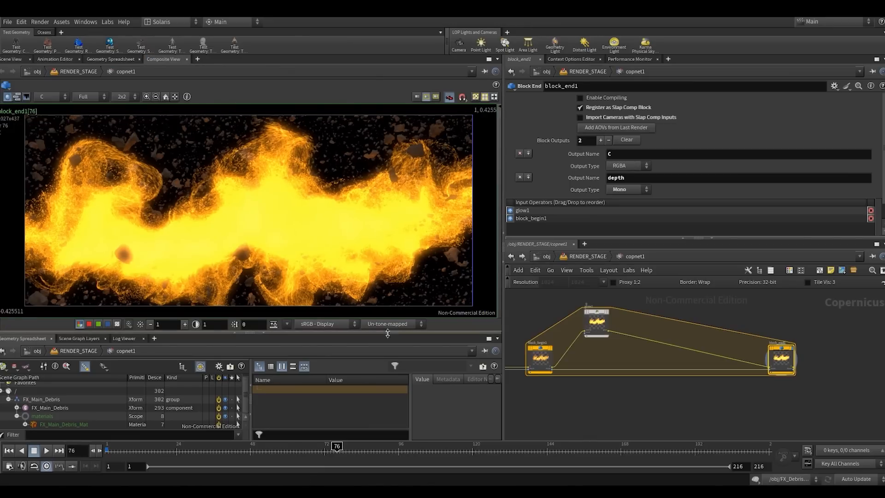
left_click(389, 324)
left_click(396, 353)
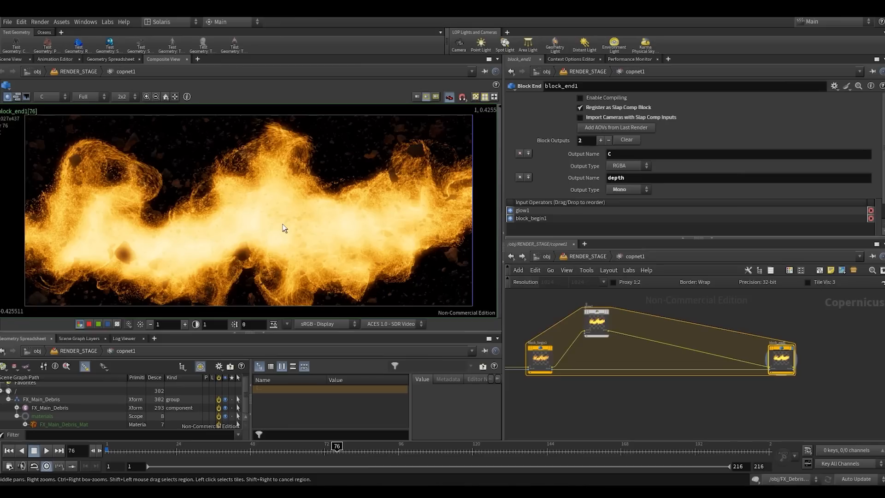
- Toggle the bypass of glow1 to compare the composite with and without the glow
left_click(605, 314)
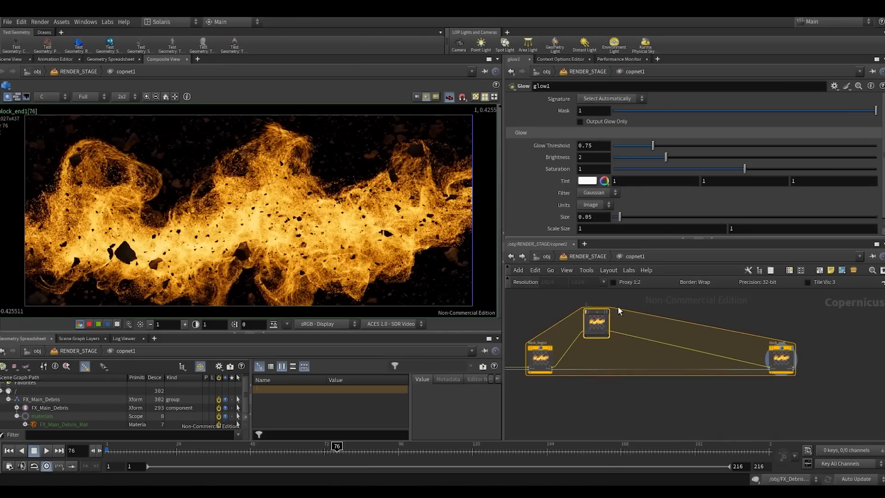
middle_click_drag(650, 319, 698, 347)
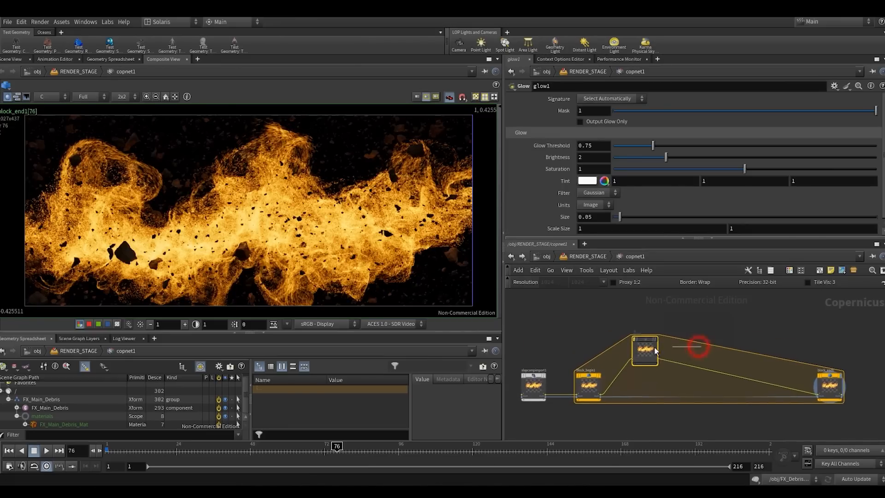
key("b")
key("b")
key("b")
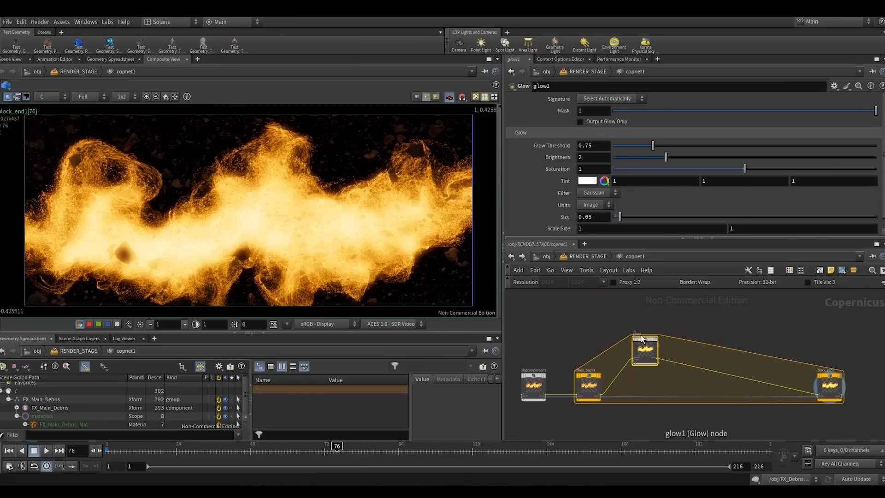
key("b")
- Move block_end1 slightly farther from glow1 and leave glow1 bypassed after another comparison
scroll(765, 352, "down", 3)
middle_click_drag(789, 371, 765, 367)
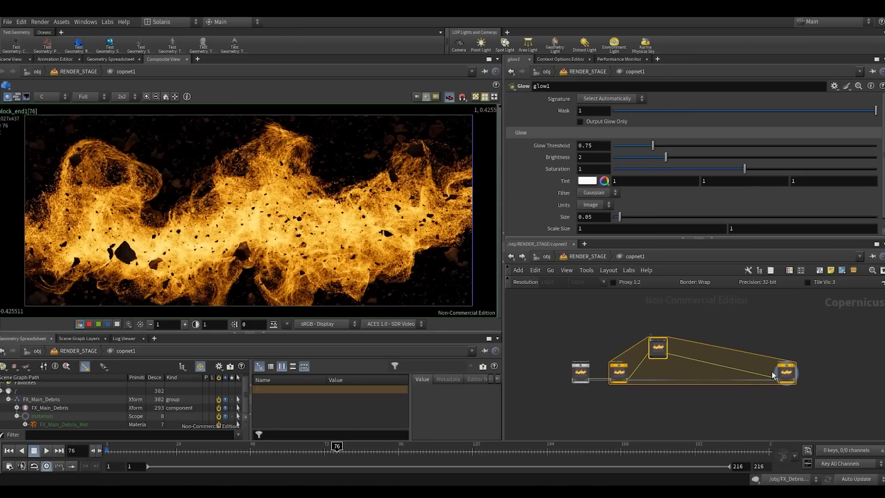
left_click_drag(792, 369, 817, 369)
key("b")
left_click(683, 322)
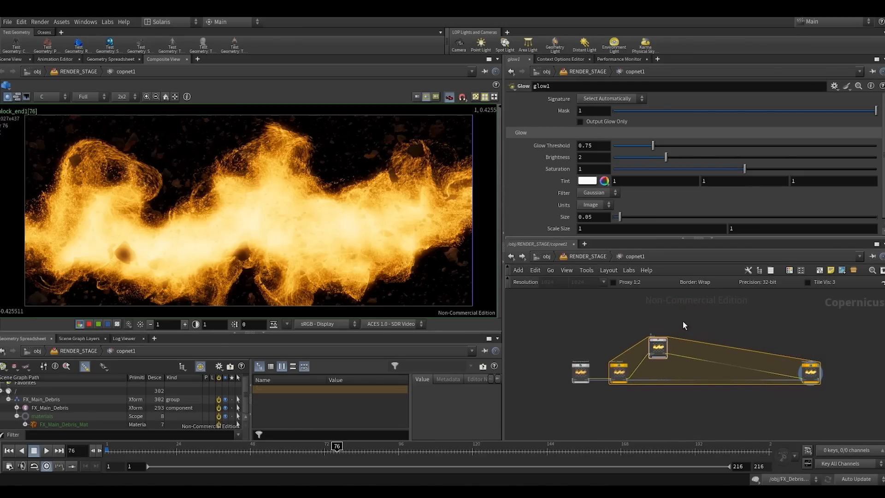
mouse_move(710, 323)
left_mouse_down()
mouse_move(649, 353)
mouse_move(660, 329)
mouse_move(720, 322)
left_mouse_up()
key("b")
key("b")
- Insert a Bright node between block_begin1 and glow1 and set its Brightness to 0.52
scroll(658, 345, "up", 3)
scroll(690, 345, "down", 4)
scroll(700, 348, "up", 3)
key("Tab")
type("br")
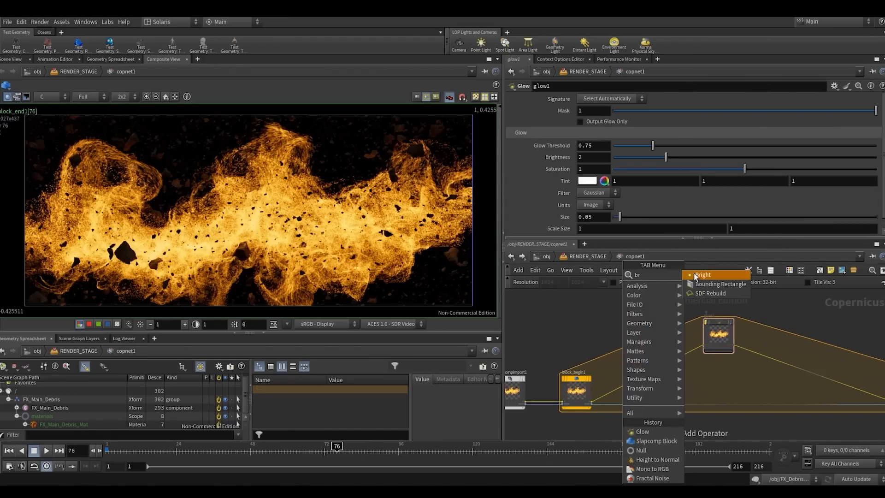
left_click(696, 274)
left_click(659, 369)
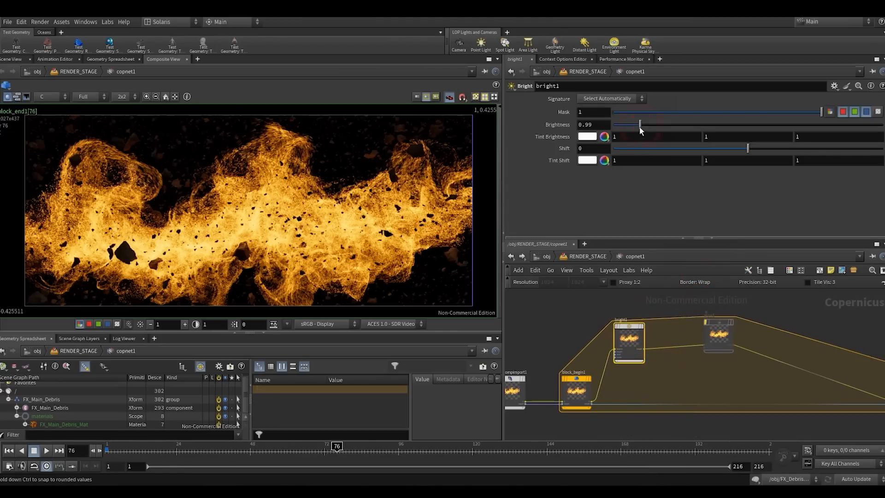
left_click_drag(639, 127, 627, 127)
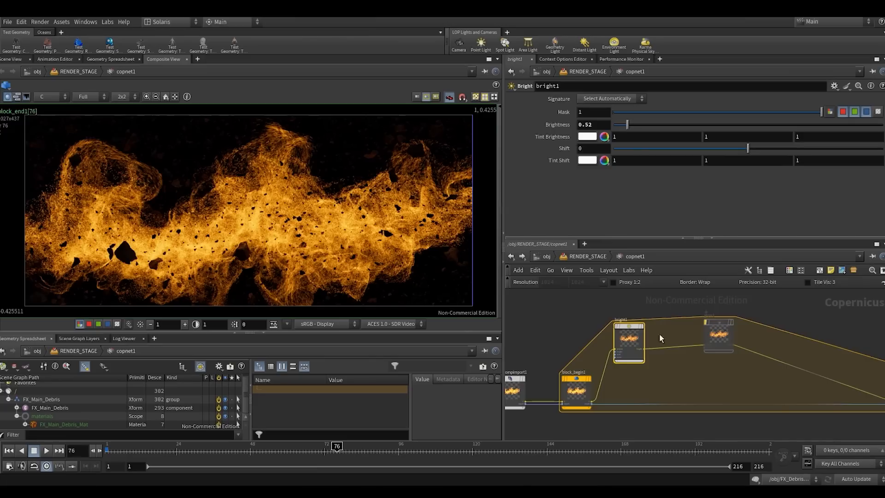
- Insert a Gamma node between bright1 and glow1
scroll(682, 339, "down", 3)
middle_click_drag(698, 344, 605, 352)
left_click_drag(605, 336, 655, 328)
scroll(627, 329, "up", 2)
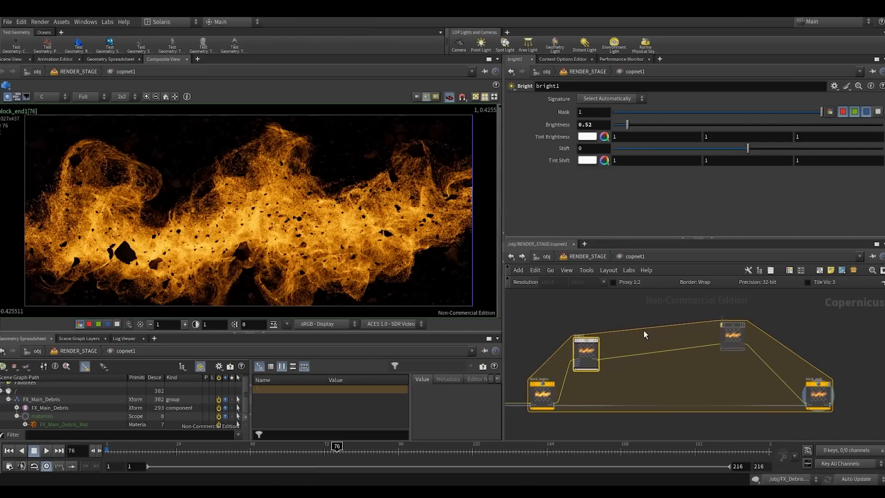
key("Tab")
type("ga")
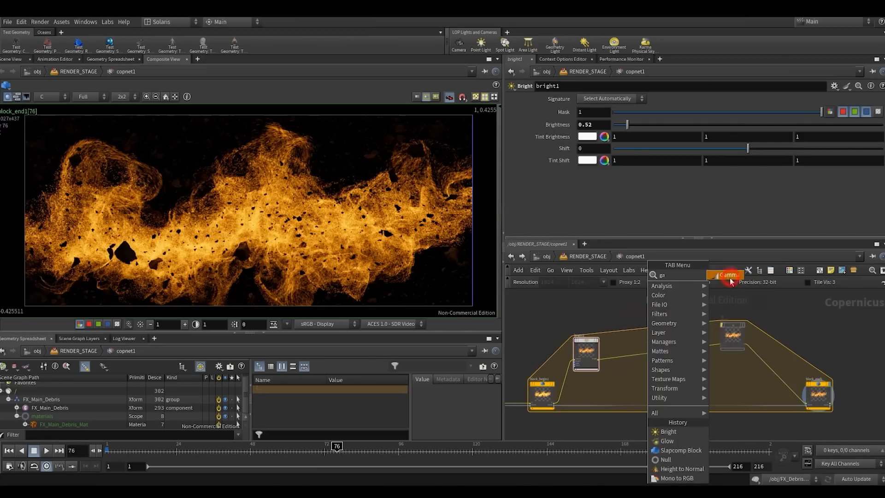
left_click(730, 281)
left_click(665, 349)
left_click_drag(664, 350, 650, 343)
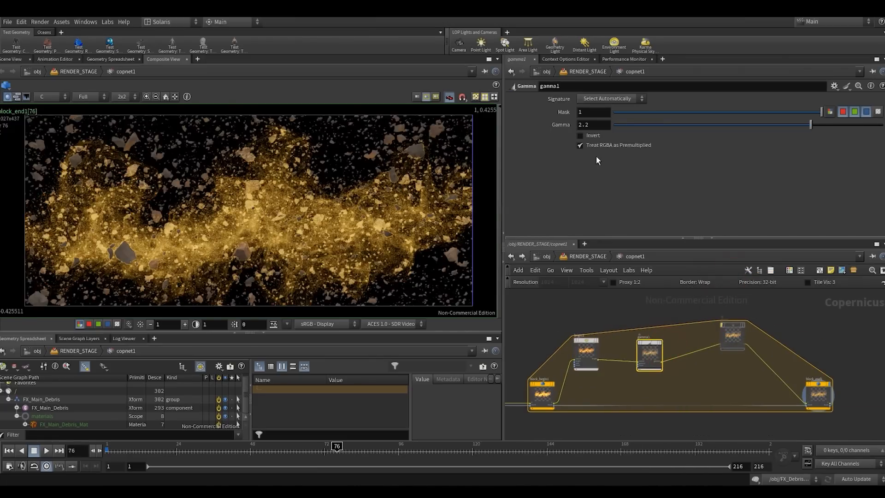
- Turn off Treat RGBA as Premultiplied on gamma1 and lower its Gamma to 0.696
left_click(581, 145)
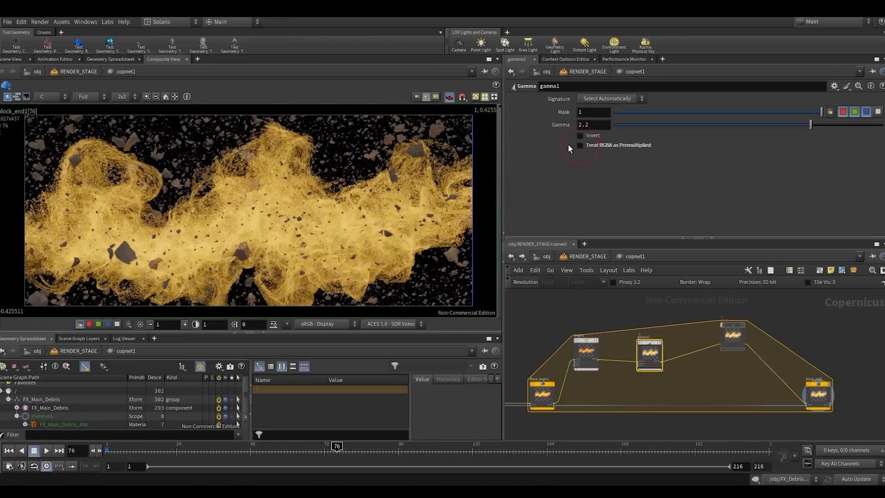
double_click(596, 125)
type("1")
left_click(597, 192)
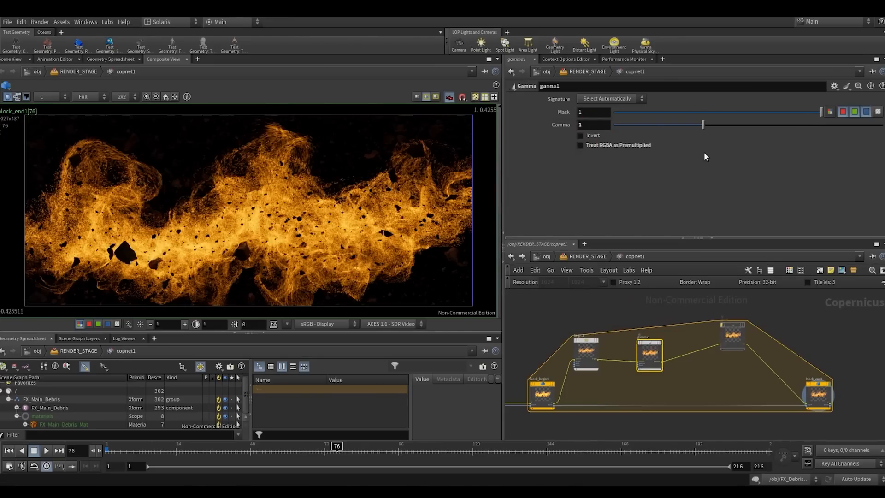
left_click_drag(702, 127, 675, 127)
left_click_drag(656, 350, 656, 346)
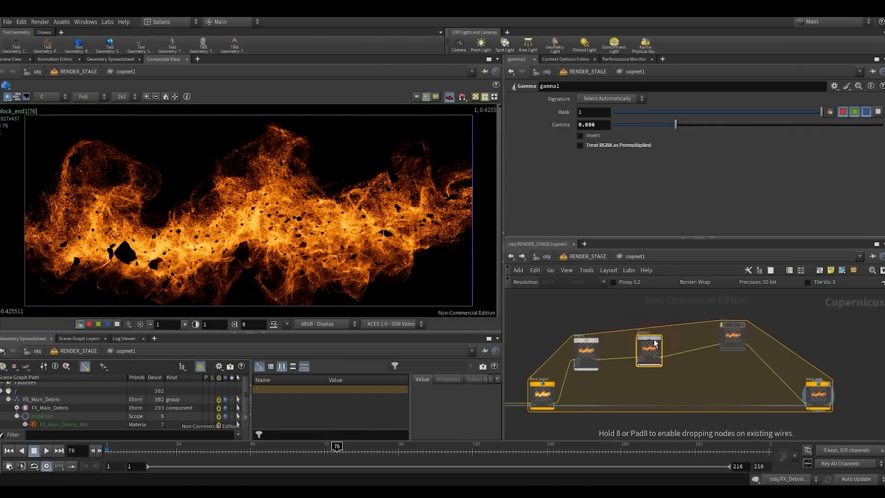
- Re-enable the bypassed glow1 node and spread out the nodes between gamma1 and block_end1
middle_click_drag(693, 324, 631, 336)
left_click_drag(642, 317, 696, 367)
left_click_drag(756, 399, 792, 400)
left_click_drag(681, 379, 660, 324)
key("b")
scroll(702, 318, "down", 2)
middle_click_drag(700, 319, 669, 367)
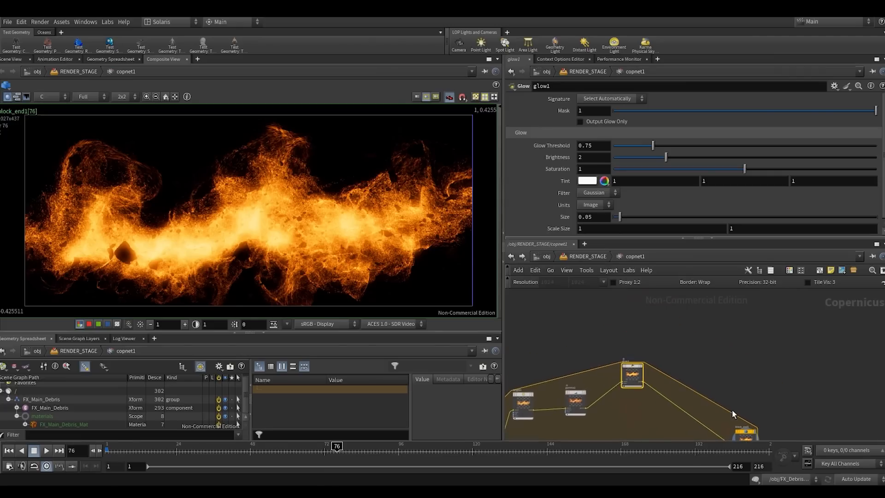
middle_click_drag(732, 413, 721, 360)
left_click_drag(735, 379, 748, 379)
scroll(674, 312, "up", 2)
middle_click_drag(670, 319, 707, 355)
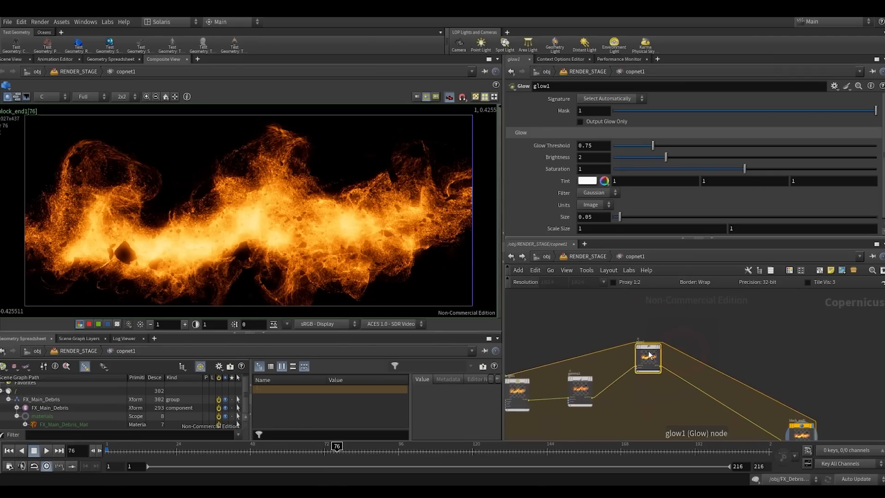
- Set glow1's Size to 0.44 and its Brightness to 0.9
left_click_drag(648, 354, 648, 345)
scroll(668, 325, "up", 2)
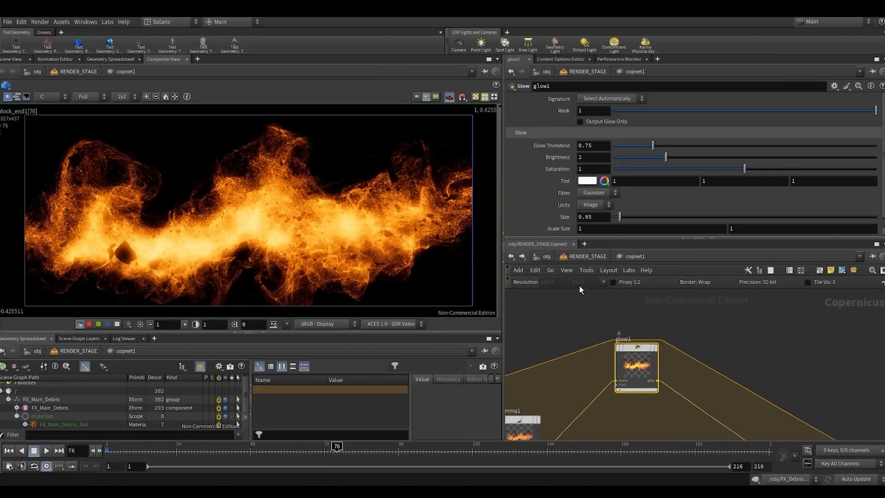
left_click_drag(619, 216, 671, 217)
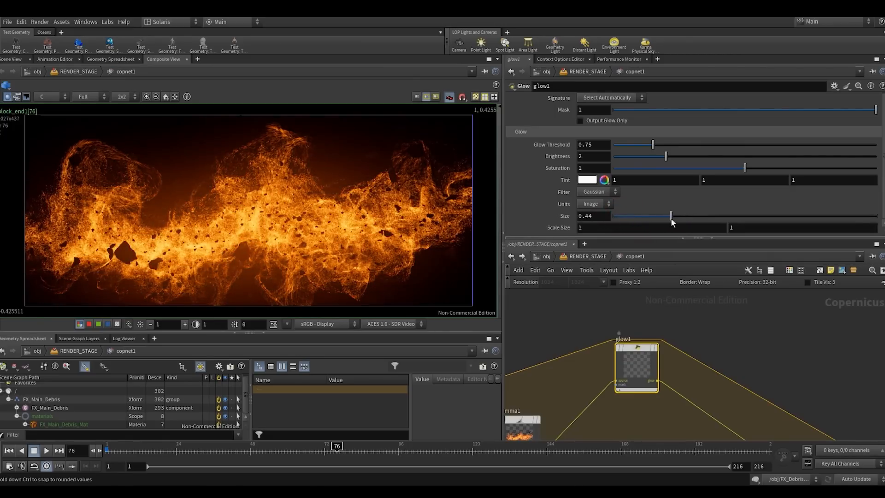
left_click_drag(656, 157, 638, 159)
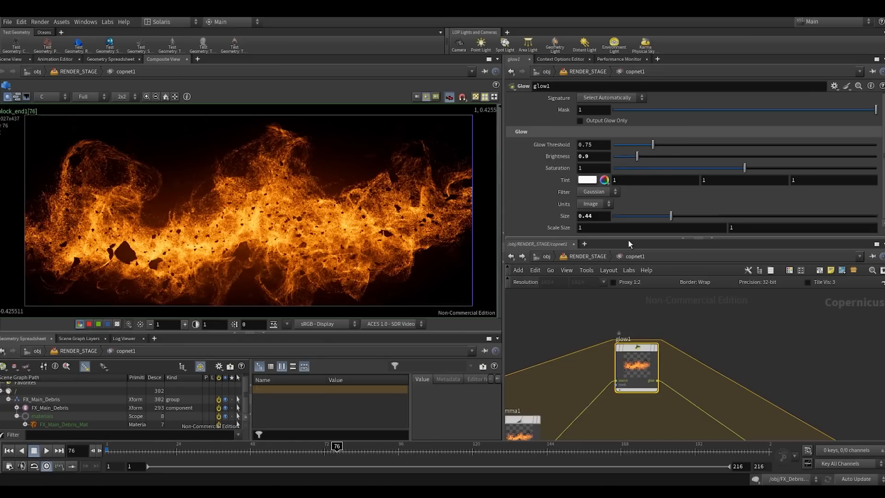
- Insert a second Glow node between glow1 and block_end1, placed beside glow1
middle_click_drag(706, 344, 682, 322)
key("Tab")
left_click(706, 451)
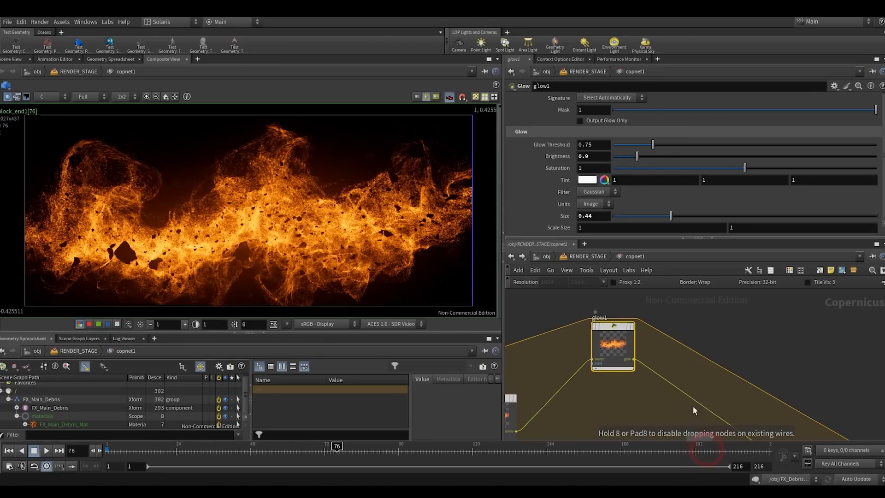
left_click(687, 407)
left_click(690, 391)
left_click_drag(691, 394, 709, 333)
- Set glow2's Size to 0.01, Glow Threshold to 0.222 and Brightness to 0.32
left_click(589, 217)
key("BackSpace")
type("1")
left_click(549, 318)
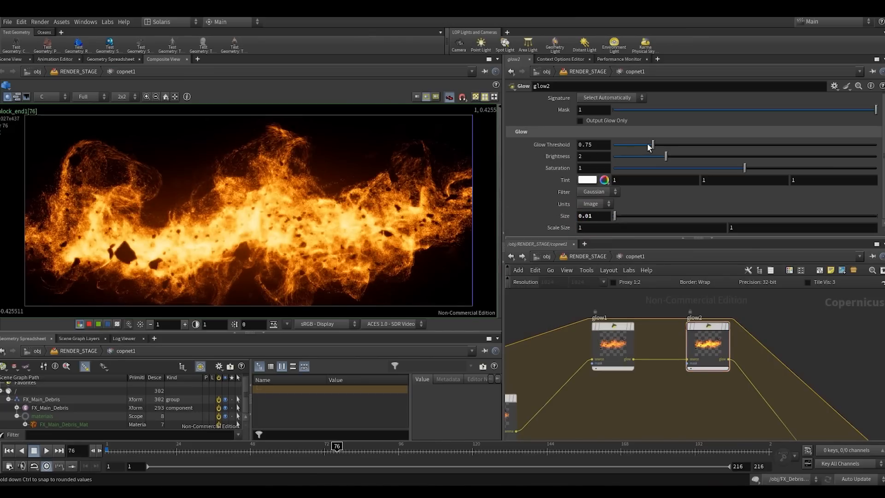
left_click_drag(641, 146, 624, 161)
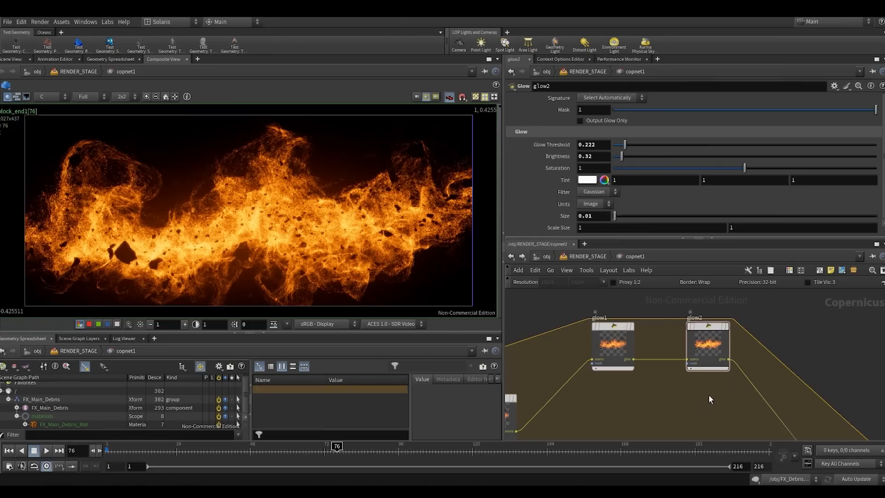
- Insert a third Glow node between glow2 and block_end1 and set its Brightness to 0.18
middle_click_drag(698, 403, 660, 363)
key("Tab")
left_click(685, 428)
left_click(736, 370)
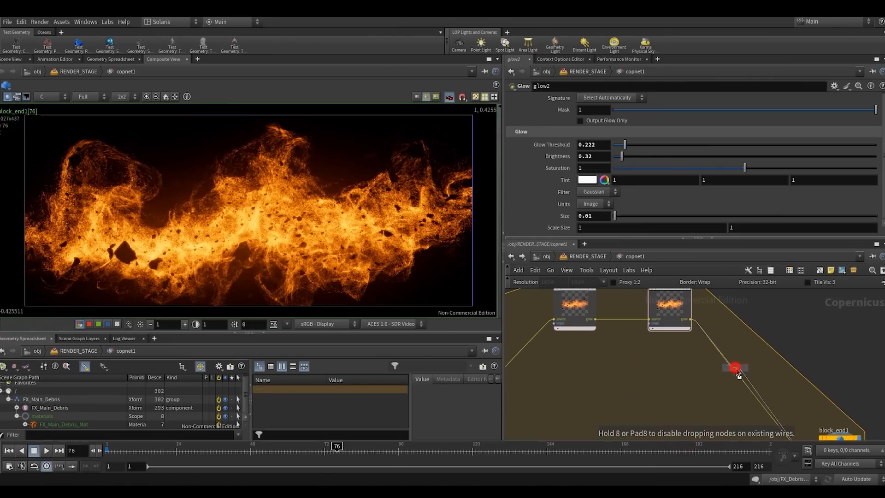
left_click_drag(740, 368, 751, 302)
middle_click_drag(712, 340, 688, 366)
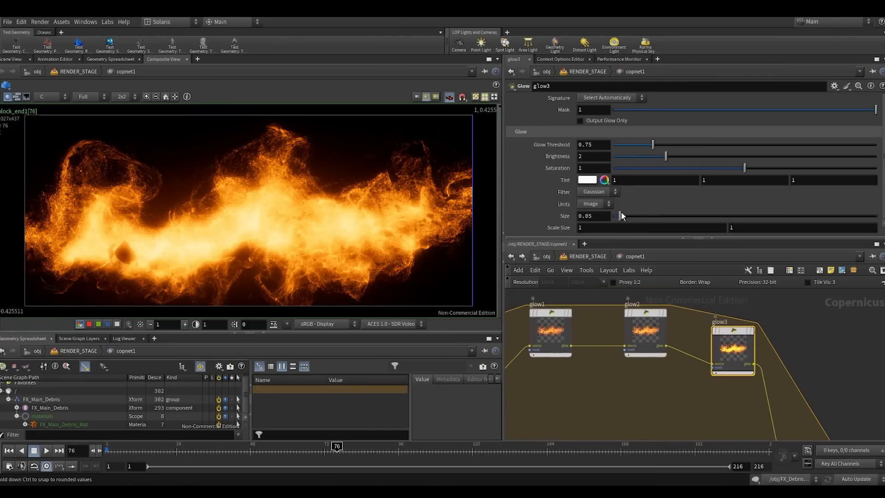
left_click_drag(650, 157, 618, 157)
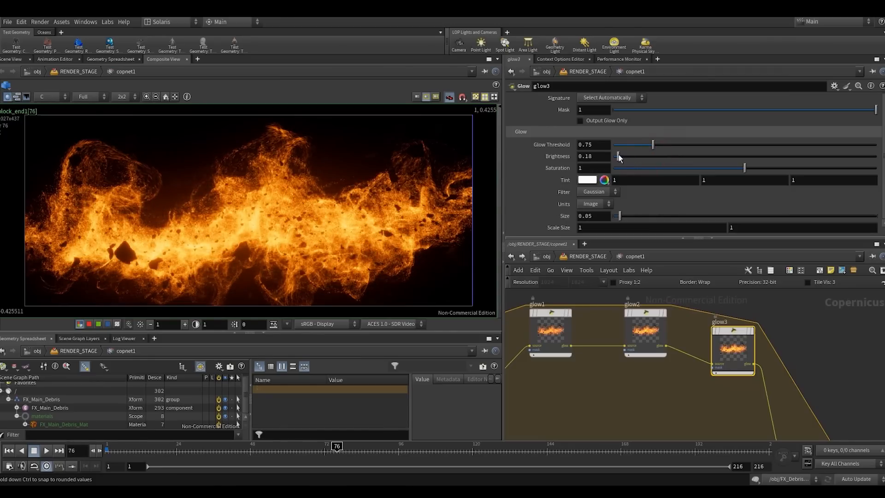
- Insert a fourth Glow node between glow3 and block_end1 and align the four glow nodes in a horizontal row
scroll(620, 365, "down", 4)
middle_click_drag(636, 381, 614, 380)
key("Tab")
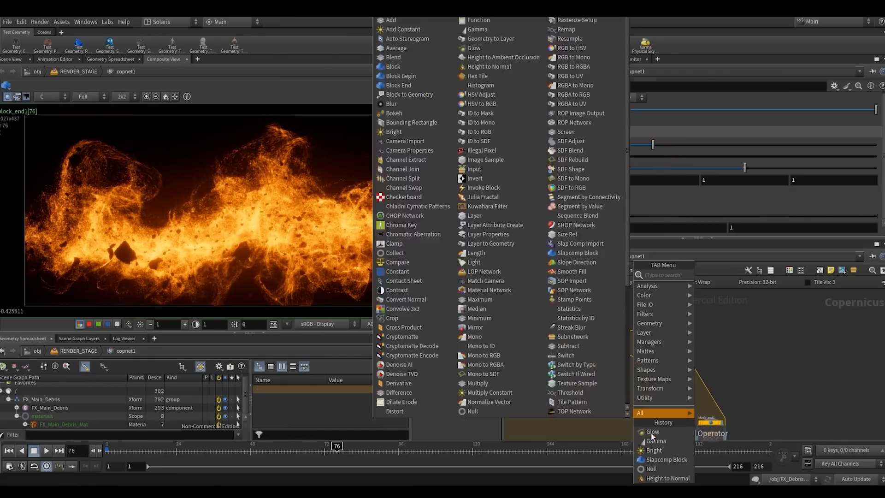
left_click(651, 433)
left_click(686, 402)
left_click_drag(714, 401, 720, 338)
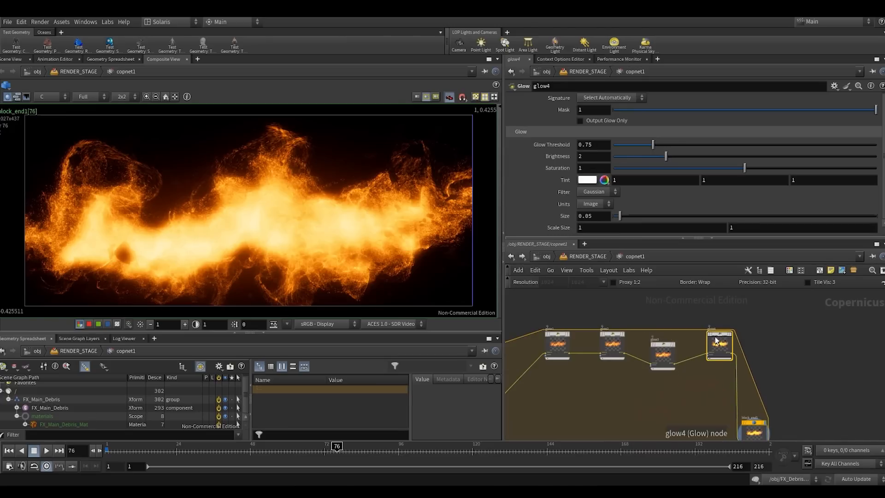
left_click_drag(538, 309, 712, 371)
key("a")
left_click_drag(650, 368, 663, 328)
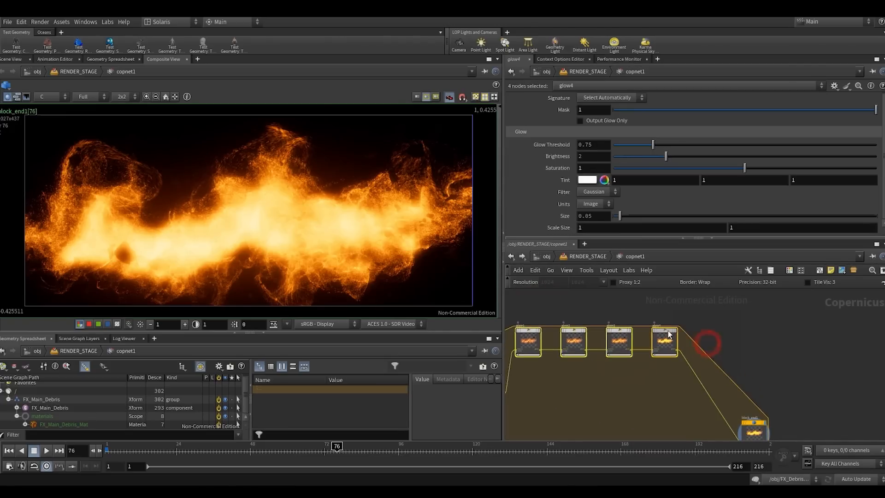
- Set glow4's Size to 0.262 and its Brightness to 0.41
left_click(698, 318)
left_click_drag(619, 217, 646, 218)
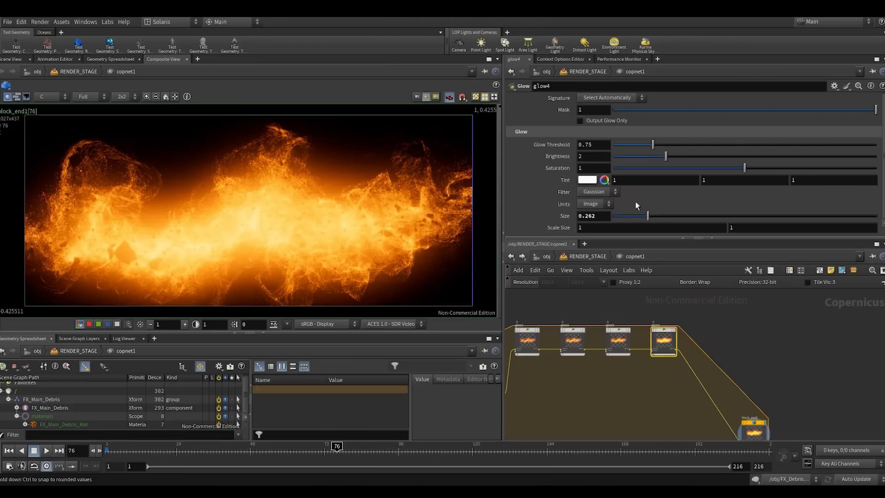
left_click_drag(644, 157, 624, 161)
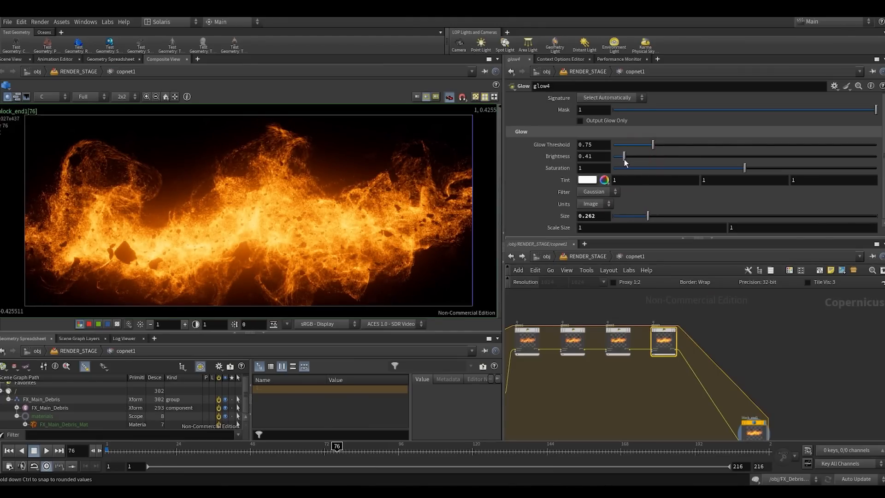
- Set the Gamma of gamma1 to 0.75
scroll(621, 400, "down", 1)
middle_click_drag(511, 425, 589, 396)
scroll(590, 396, "up", 1)
left_click(591, 366)
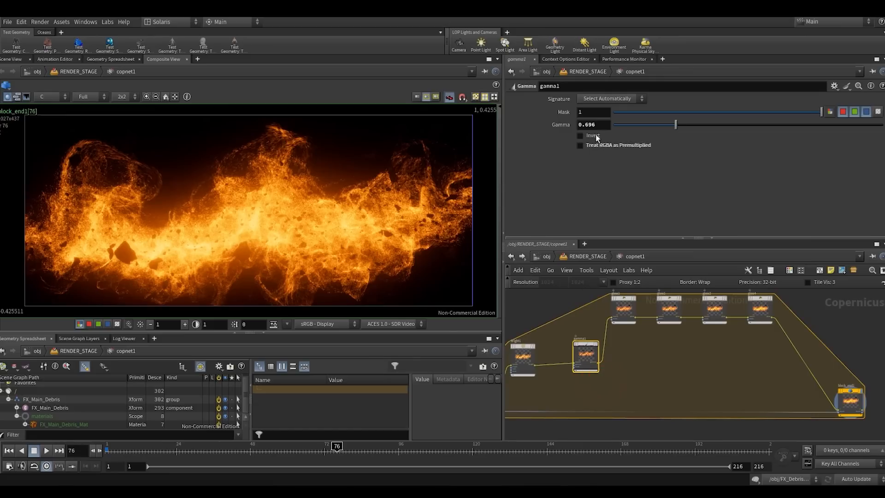
type("0.75")
left_click(608, 203)
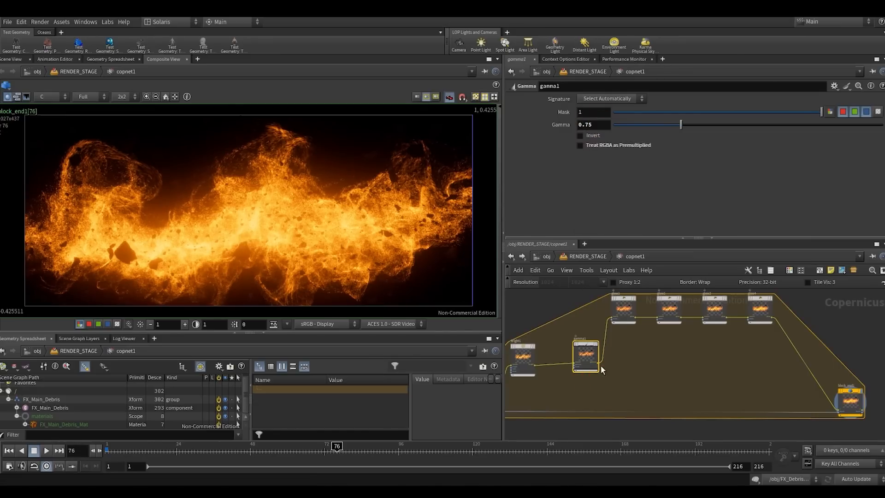
- Collapse the pane below the Composite View and inspect the glowing composite in the enlarged view
scroll(691, 387, "down", 3)
left_click_drag(691, 387, 706, 387)
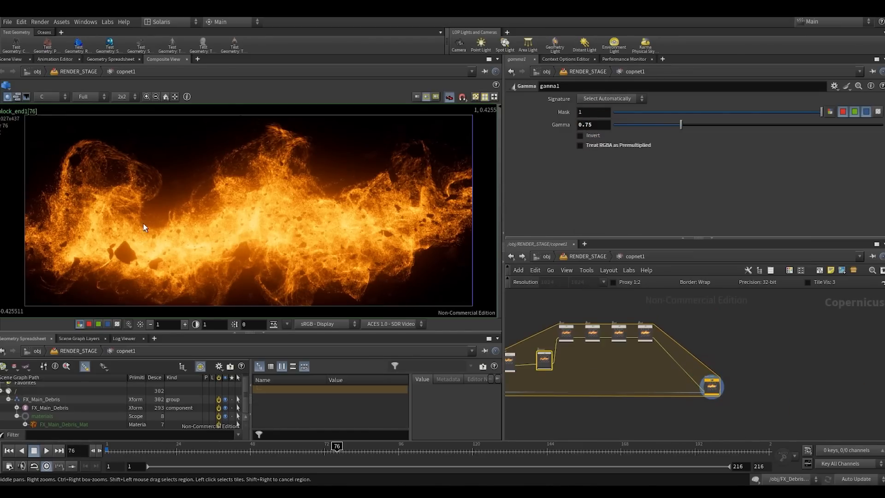
scroll(239, 227, "up", 2)
left_click(263, 333)
scroll(283, 282, "down", 3)
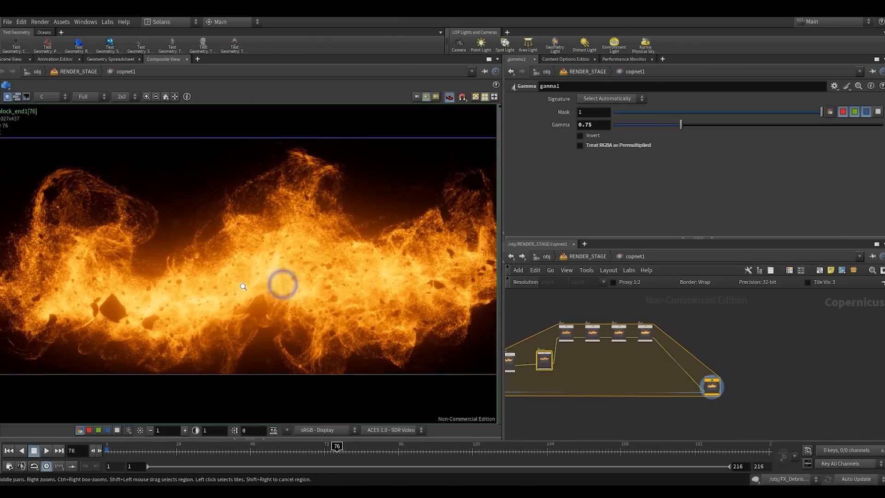
scroll(263, 284, "up", 1)
middle_click_drag(284, 280, 272, 278)
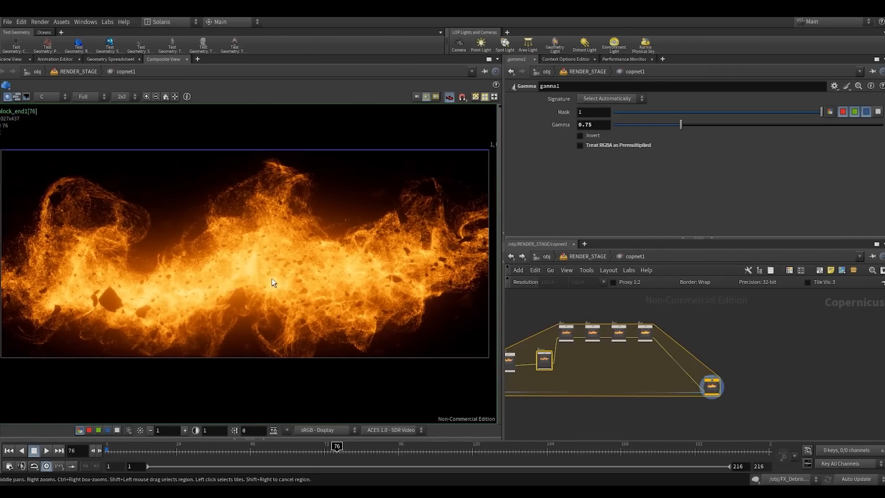
- Move block_end1 farther from glow4 to make room for another node
scroll(701, 385, "up", 2)
left_click_drag(713, 386, 750, 385)
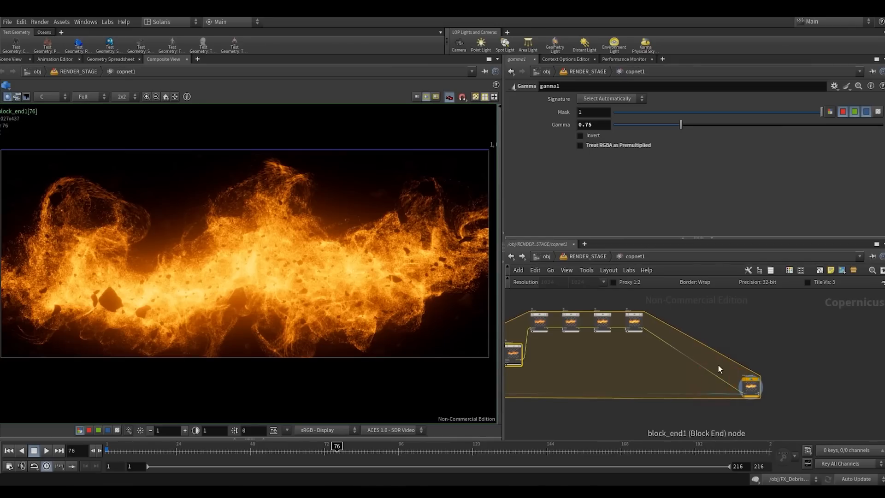
scroll(679, 342, "up", 3)
scroll(668, 333, "down", 2)
middle_click_drag(664, 343, 681, 356)
scroll(719, 352, "down", 2)
scroll(673, 358, "up", 2)
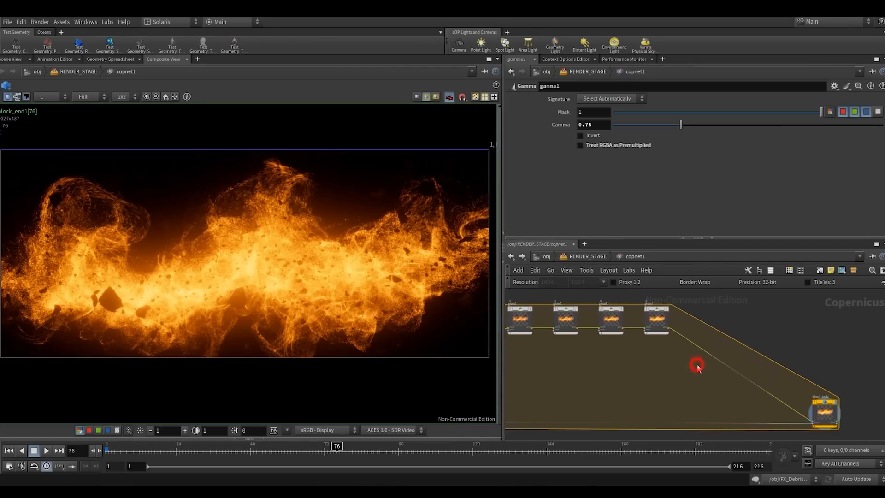
- Insert a second Gamma node between glow4 and block_end1
key("Tab")
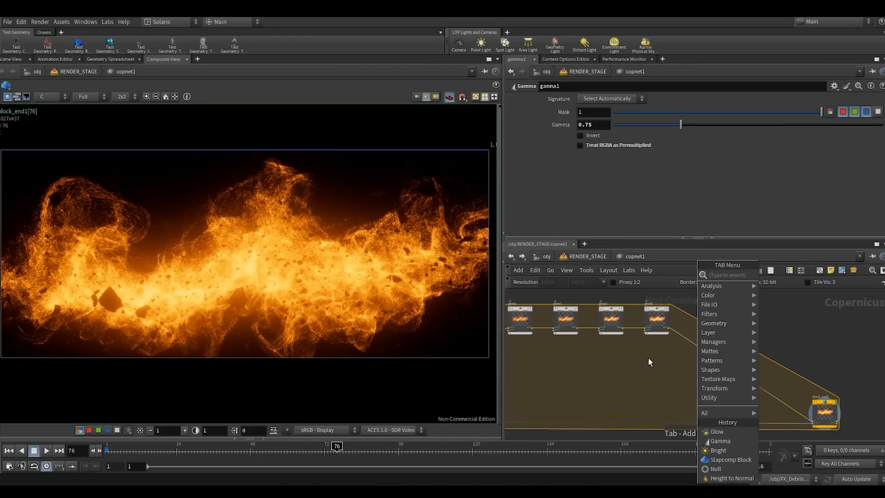
key("Tab")
key("Escape")
key("Tab")
type("ga")
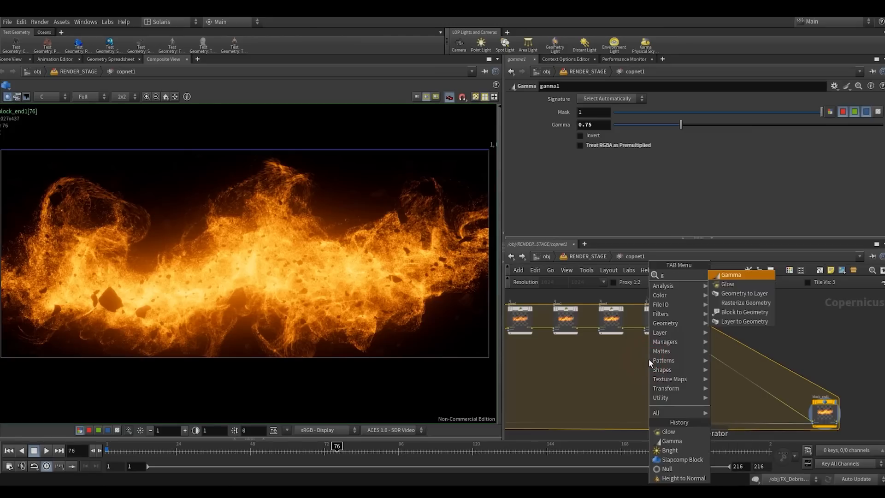
left_click(728, 276)
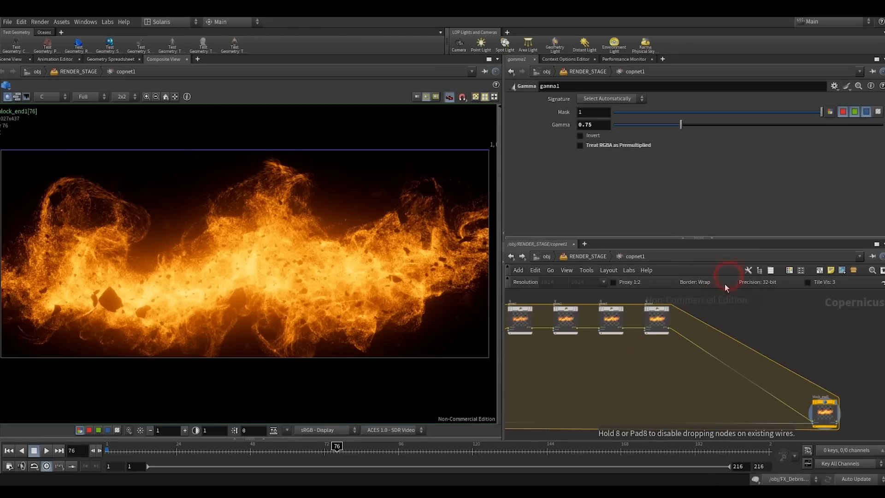
left_click(712, 344)
left_click_drag(712, 347, 712, 326)
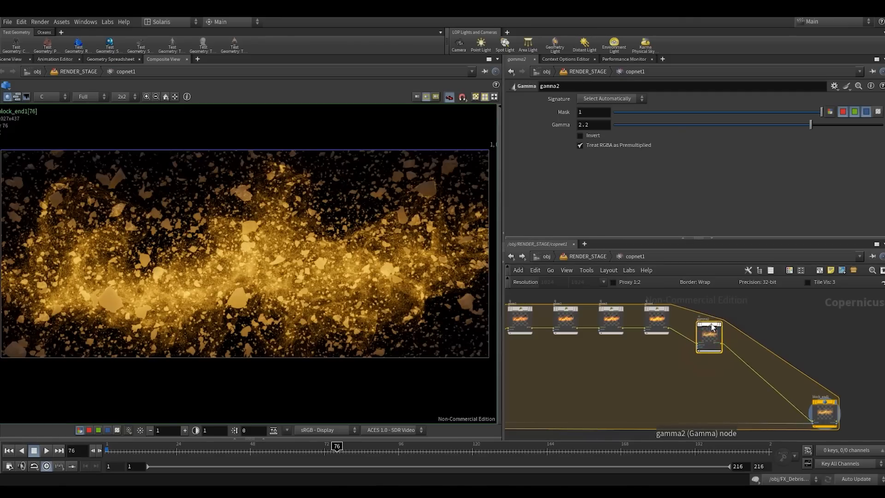
- Turn off Treat RGBA as Premultiplied and turn on Invert for gamma2
middle_click_drag(749, 306, 708, 326)
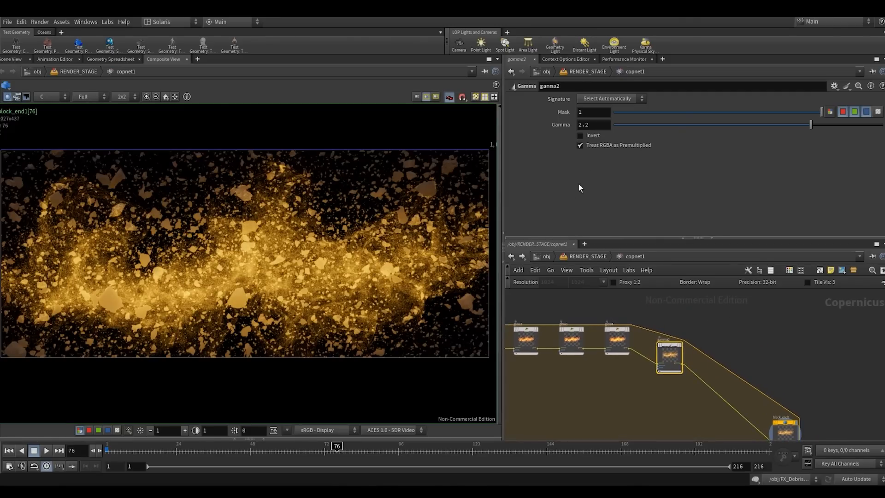
left_click(586, 146)
left_click(584, 135)
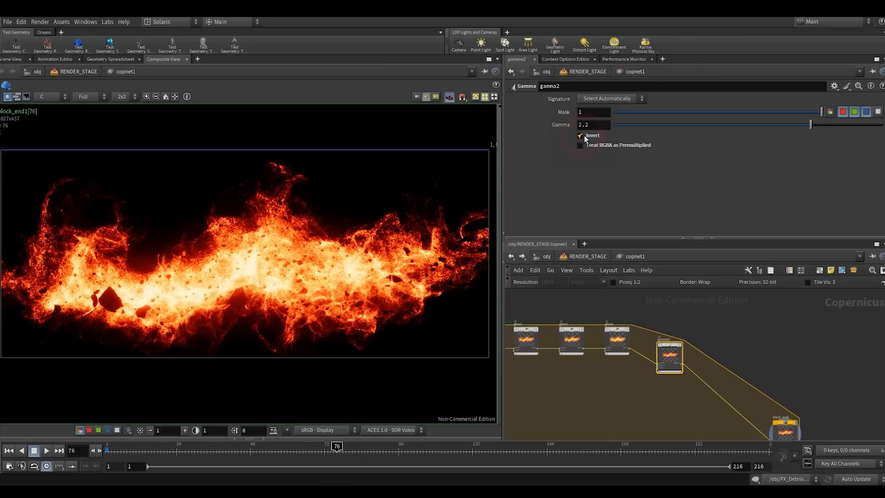
- Turn off Invert on gamma2 and lower its Gamma to about 1.33
left_click(584, 145)
left_click(584, 145)
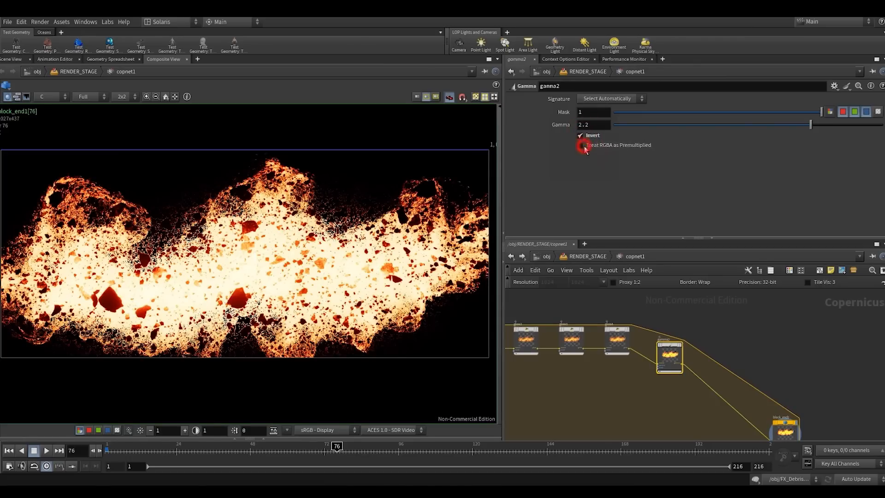
left_click(580, 135)
left_click_drag(806, 129, 738, 125)
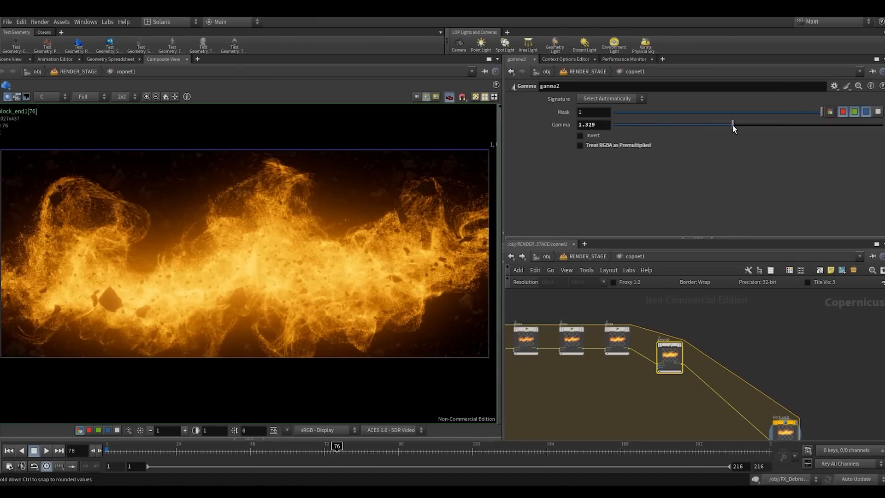
- Reposition block_end1 in the slap comp network and display the output of block_begin1 in the composite view
middle_click_drag(668, 383, 794, 363)
middle_click_drag(593, 387, 694, 337)
scroll(716, 375, "down", 3)
left_click_drag(537, 384, 585, 365)
left_click(717, 401)
left_click_drag(850, 356, 853, 367)
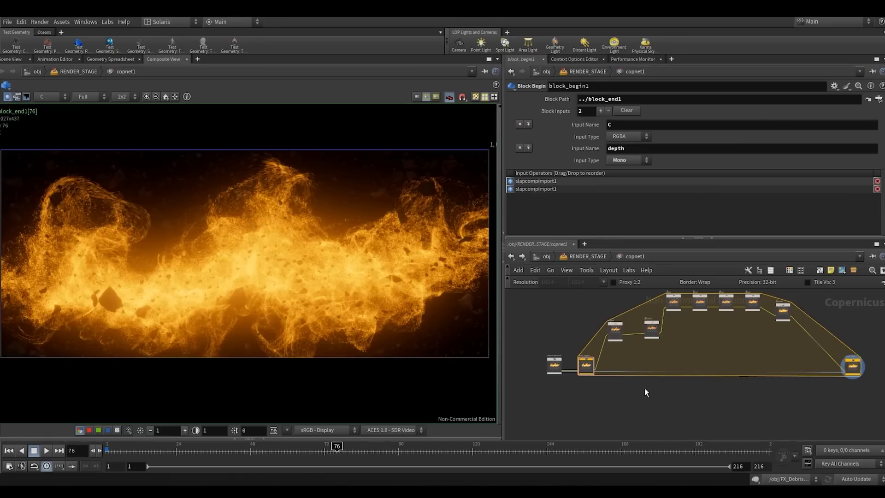
scroll(603, 383, "up", 3)
left_click(585, 340)
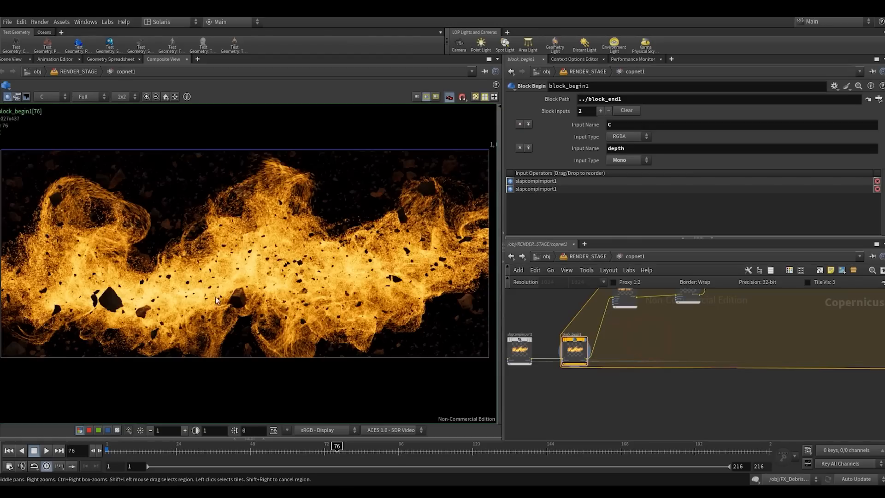
- Branch a new Bright node off block_begin1's output inside the block and display it
left_click(581, 363)
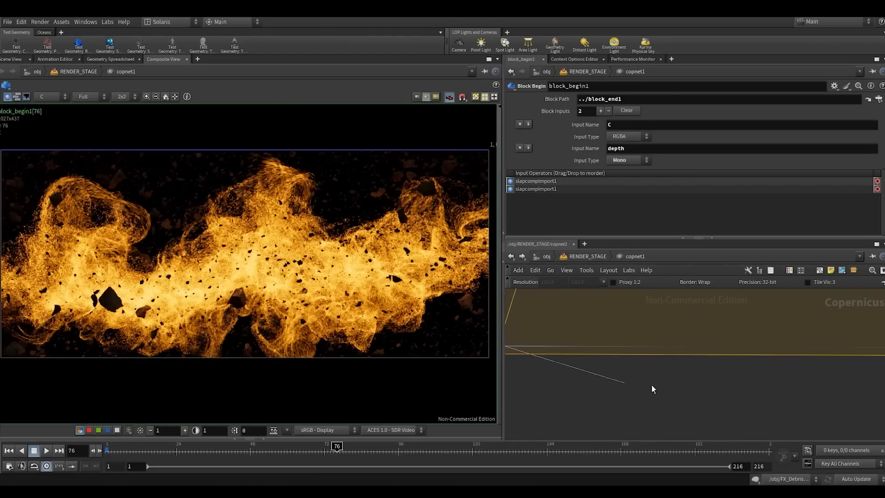
scroll(686, 385, "down", 2)
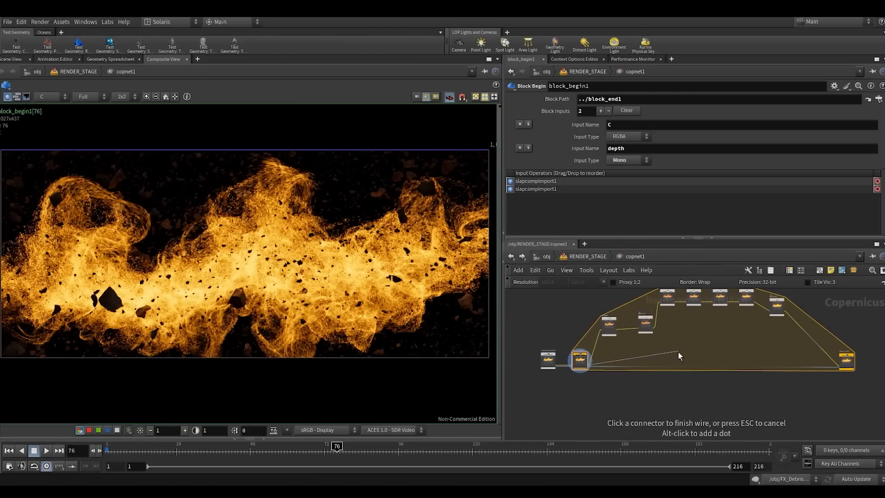
key("Tab")
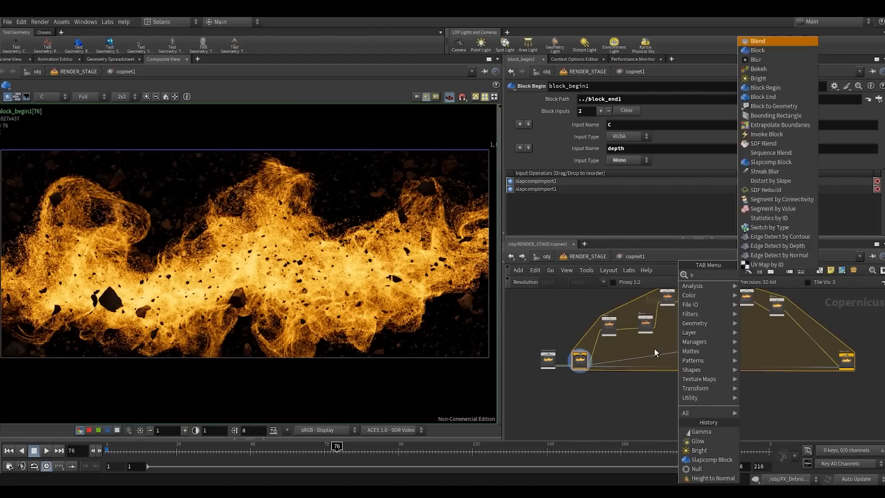
left_click(750, 276)
left_click(677, 356)
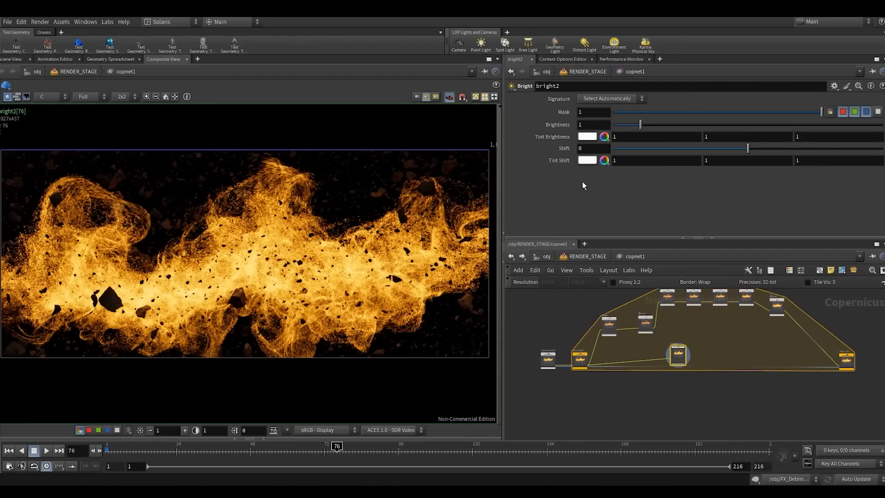
- Set bright2's Brightness to about 1.18 and its Shift to -1 to isolate the hottest areas
mouse_move(643, 126)
left_mouse_down()
mouse_move(704, 128)
mouse_move(645, 129)
left_mouse_up()
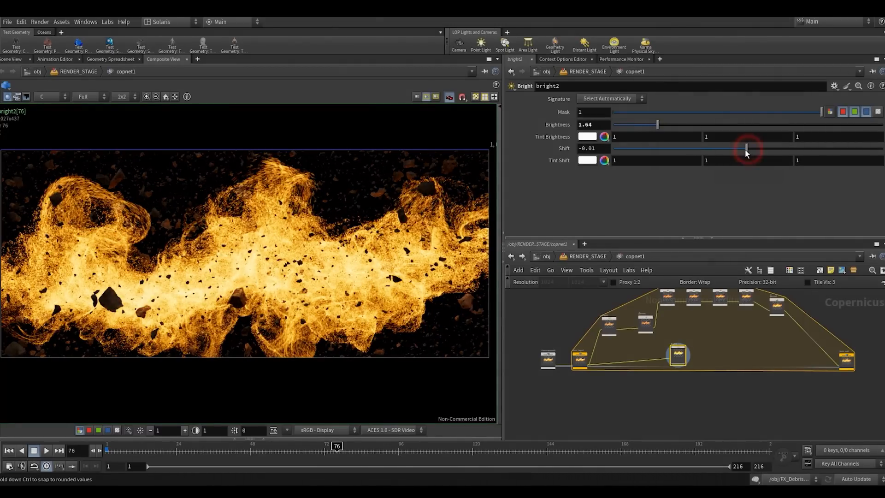
left_click_drag(746, 153, 647, 154)
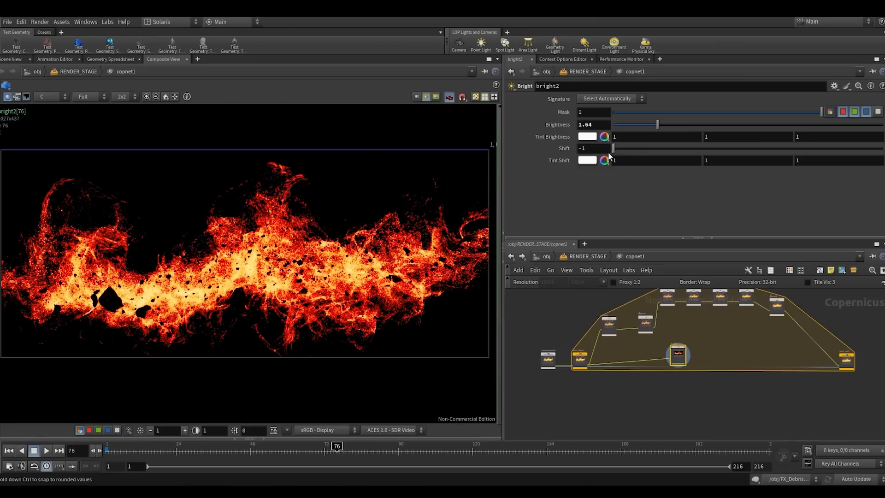
left_click_drag(608, 152, 609, 152)
mouse_move(657, 125)
left_mouse_down()
mouse_move(686, 123)
mouse_move(631, 125)
mouse_move(644, 125)
left_mouse_up()
- Connect an HSV Adjust node after bright2, display it, and set its Saturation Scale to 0
scroll(660, 376, "up", 5)
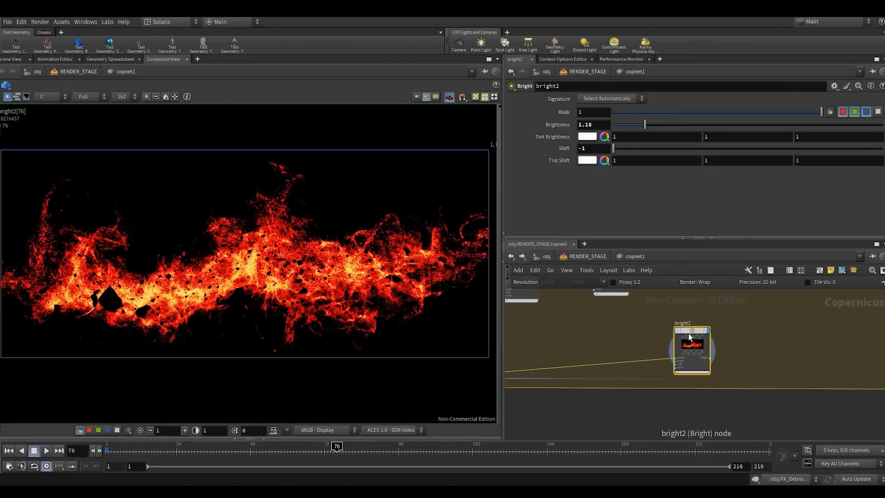
left_click_drag(689, 341, 669, 341)
middle_click_drag(693, 358, 635, 366)
left_click(631, 365)
left_click(663, 351)
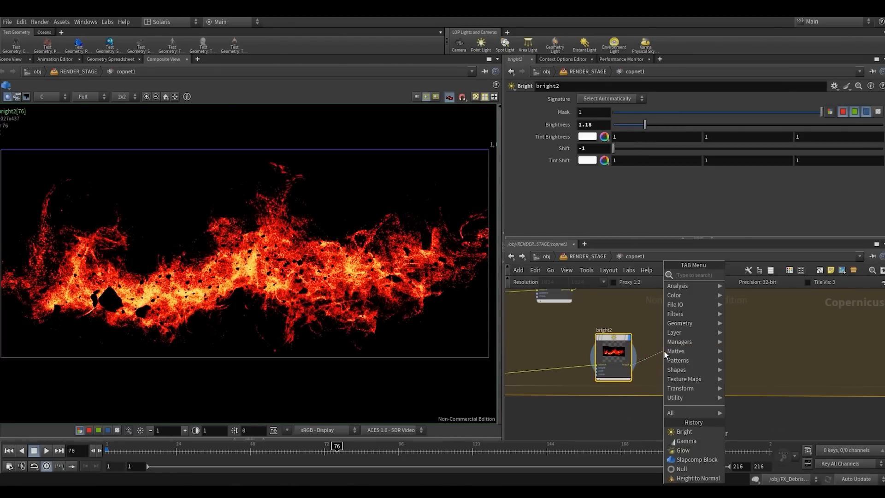
left_click(657, 350)
key("Tab")
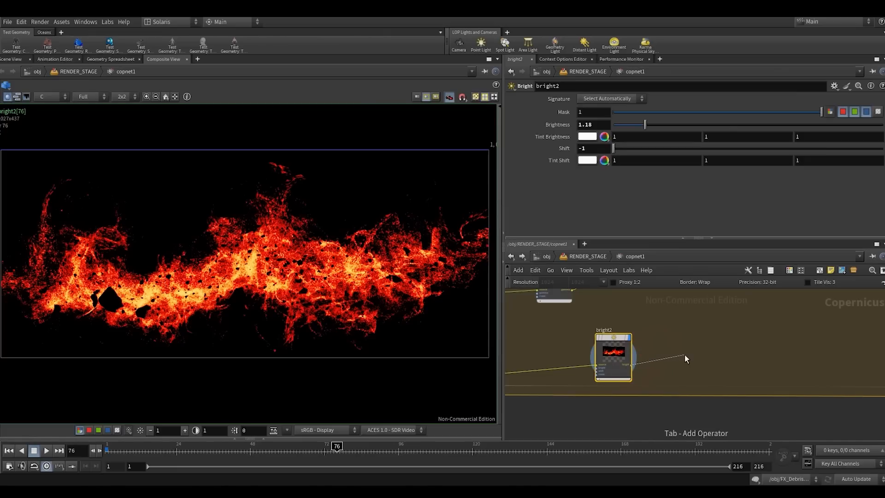
type("h")
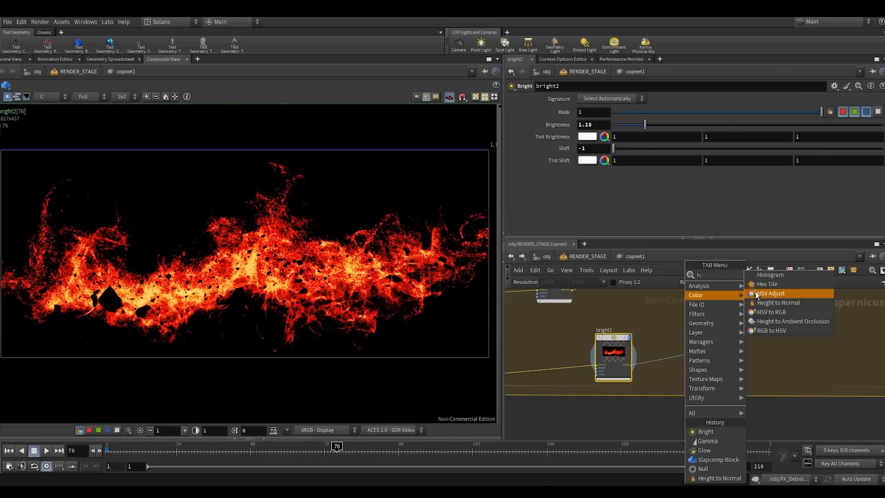
left_click(757, 294)
left_click(696, 342)
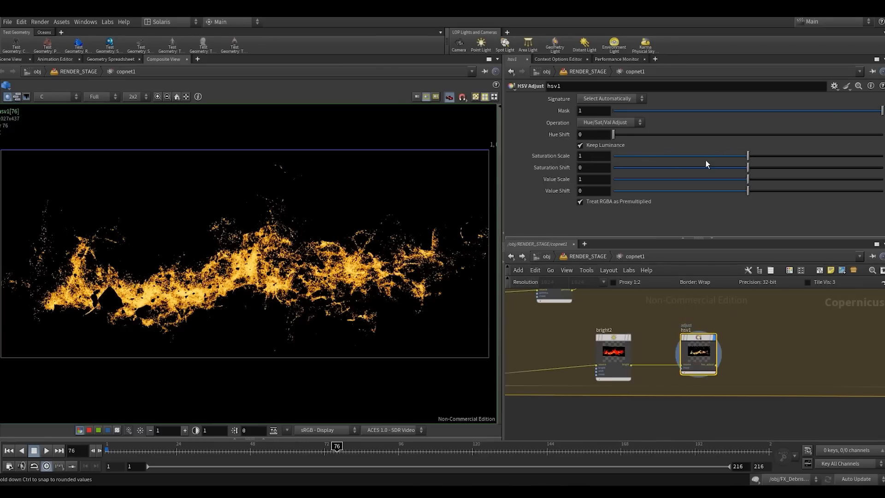
left_click_drag(744, 158, 613, 155)
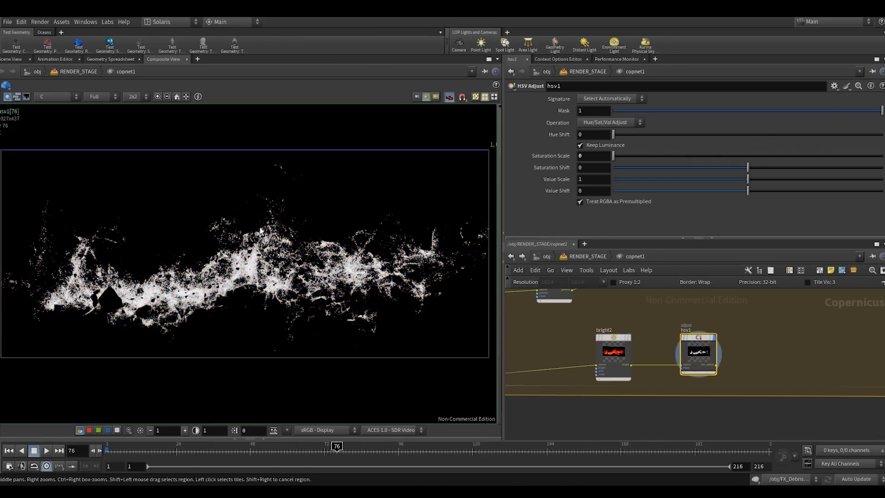
- Add a Blur node, wire hsv1's output into it, and display the blurred result
left_click_drag(698, 344, 724, 343)
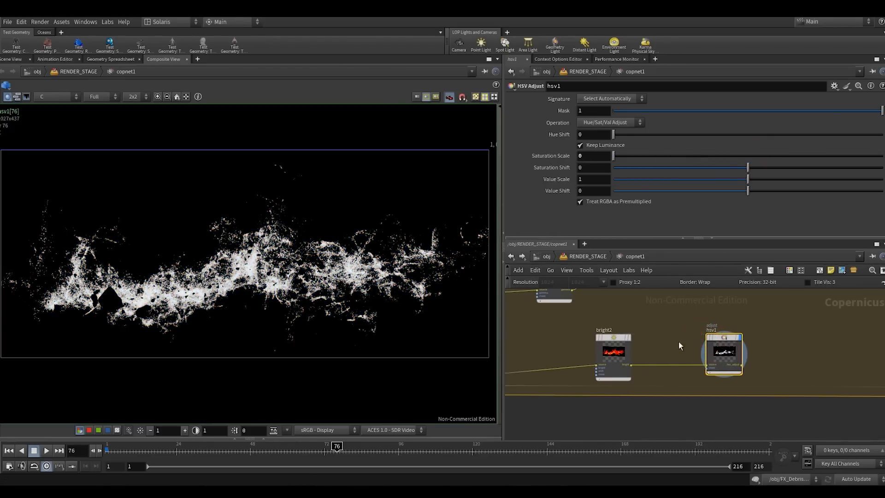
left_click(677, 341)
key("Tab")
type("blu")
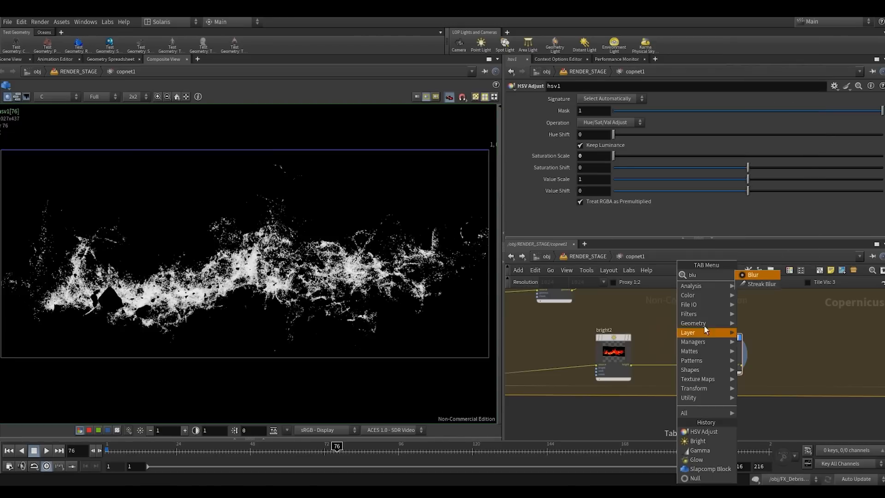
left_click(754, 276)
left_click(787, 357)
scroll(787, 358, "up", 2)
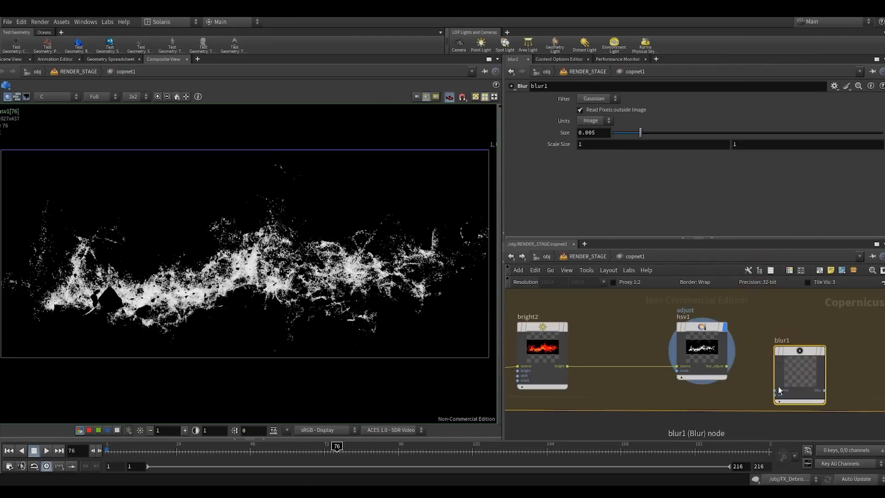
left_click(774, 390)
left_click(727, 366)
left_click(823, 351)
left_click_drag(800, 351, 803, 341)
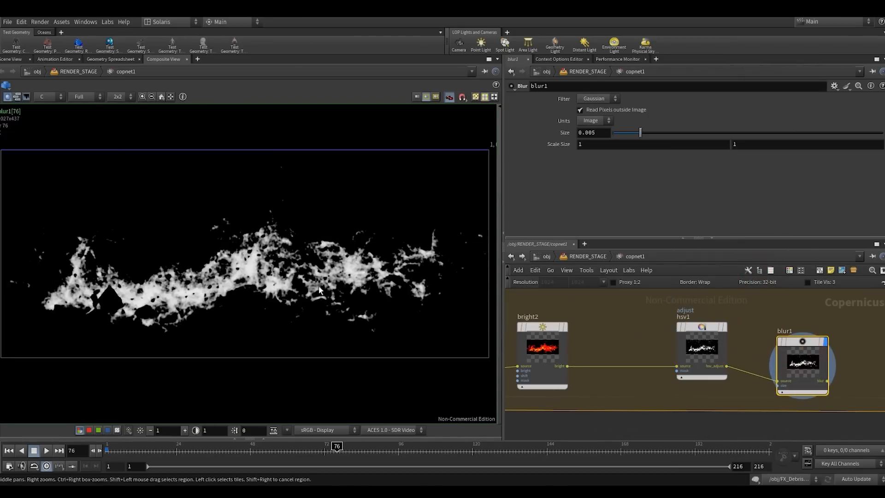
- Test Size values of 0.001 and 0.0015 on blur1, and settle on 0.003
double_click(588, 133)
type("0.001")
key("Return")
scroll(217, 315, "up", 6)
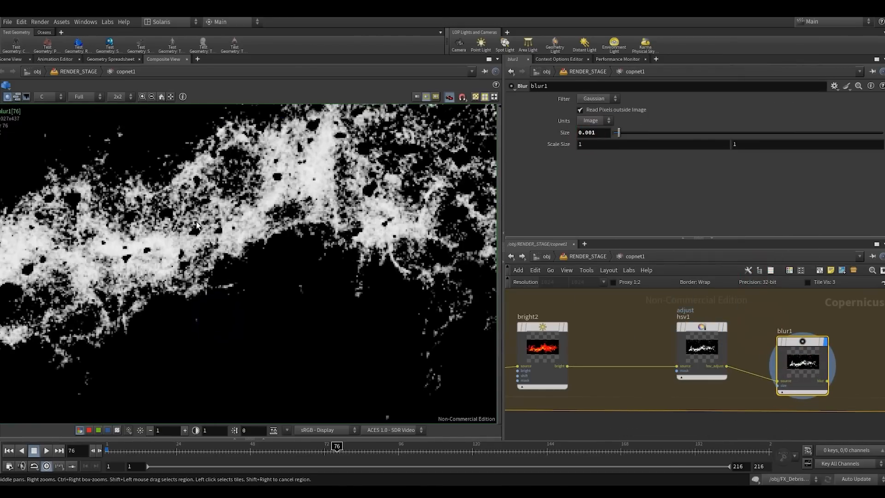
type("5")
key("Return")
scroll(302, 210, "down", 6)
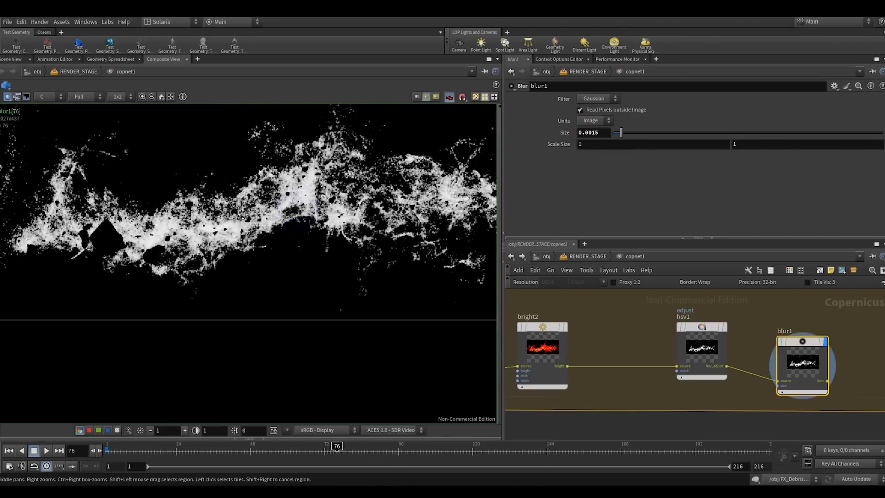
left_click_drag(758, 313, 809, 361)
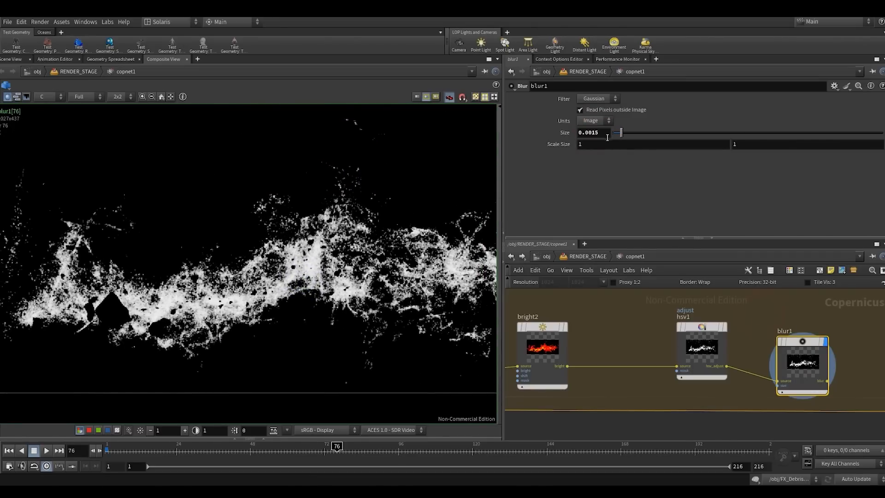
type("3")
left_click(597, 181)
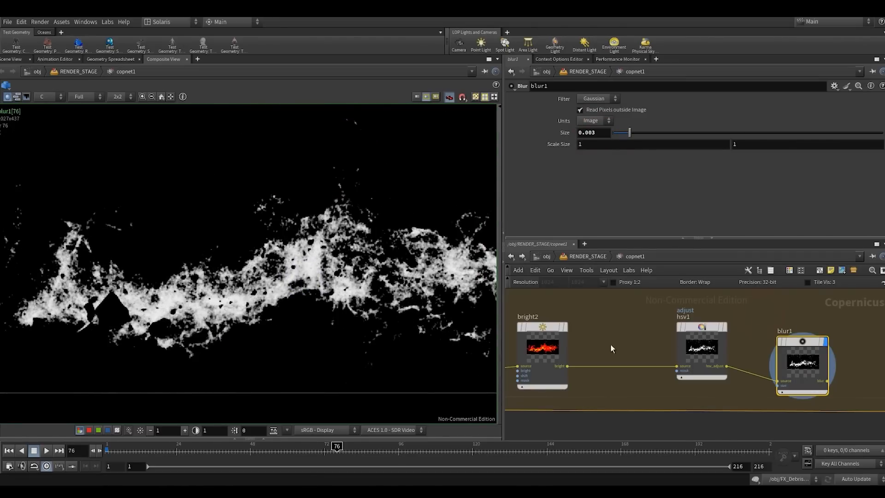
- Move hsv1 and blur1 closer to bright2 so the mask branch forms a tidy row
left_click_drag(800, 353, 819, 369)
key("b")
key("b")
scroll(863, 339, "down", 3)
middle_click_drag(863, 340, 724, 387)
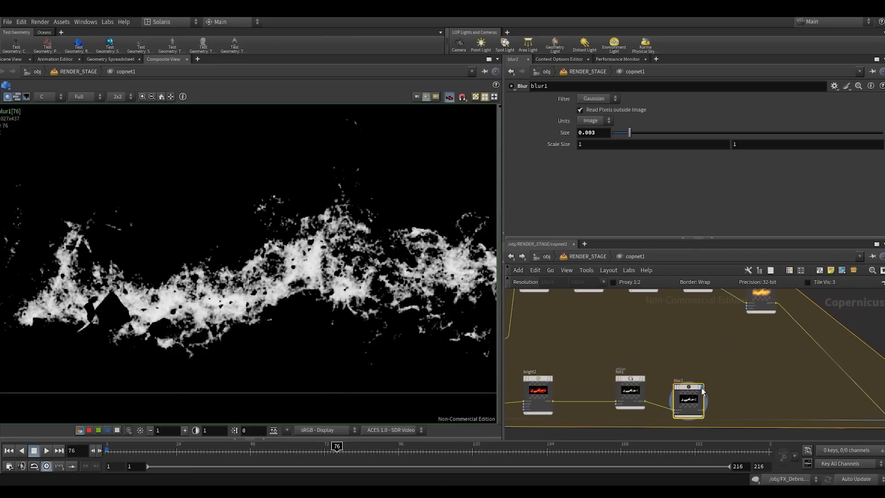
left_click_drag(691, 394, 695, 387)
scroll(696, 375, "down", 2)
middle_click_drag(696, 375, 628, 365)
left_click_drag(779, 386, 804, 386)
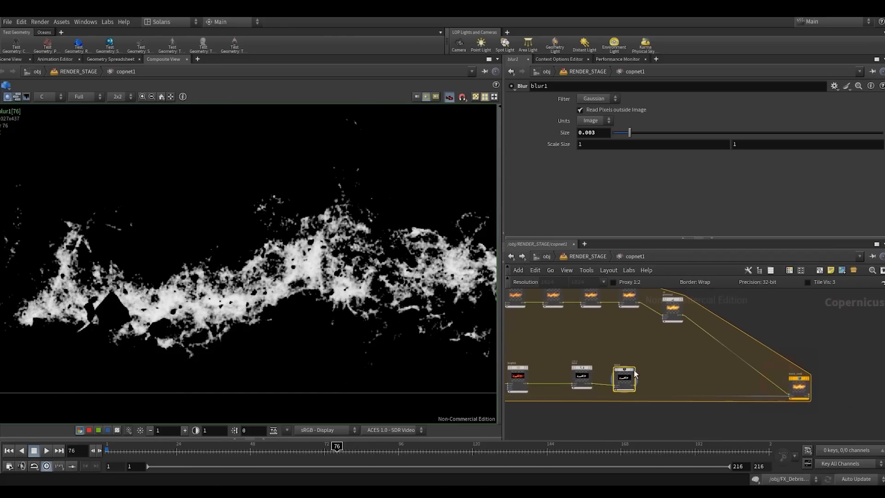
left_click_drag(656, 359, 566, 386)
left_click_drag(572, 369, 557, 369)
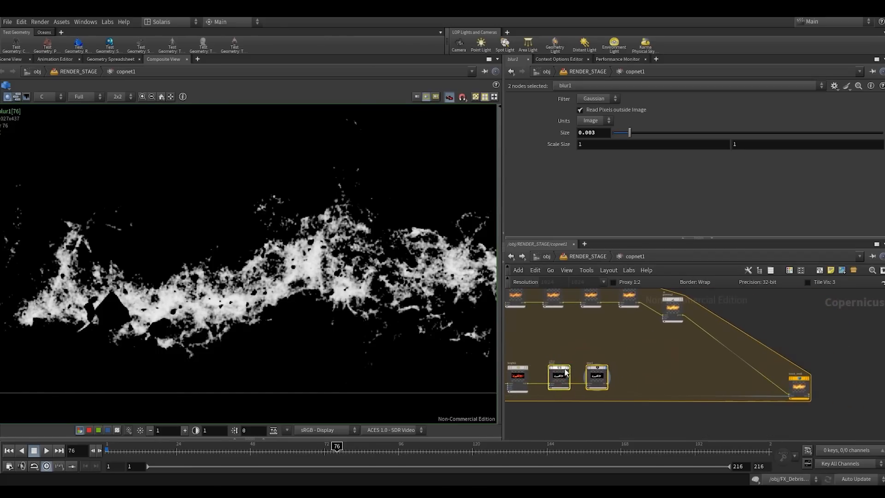
left_click(620, 368)
- Connect another Bright node after blur1, line it up with the branch, and display it
scroll(612, 377, "up", 4)
left_click(603, 388)
key("Tab")
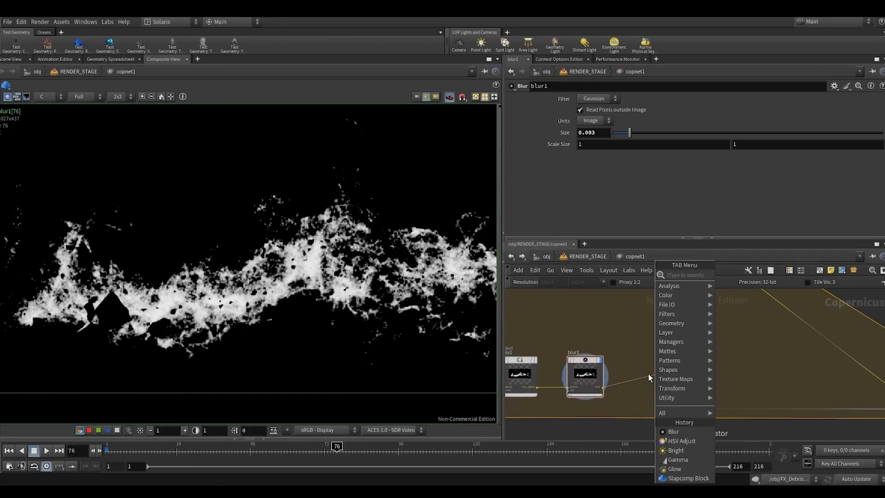
type("br")
left_click(725, 273)
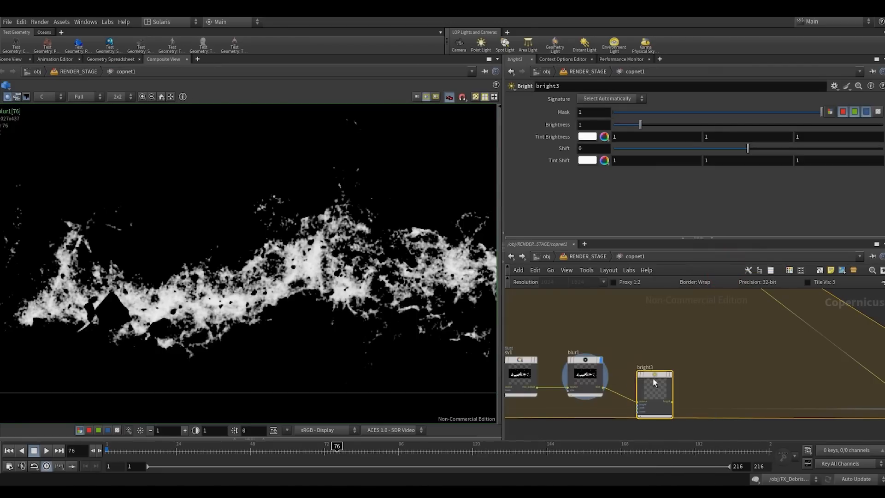
left_click(660, 367)
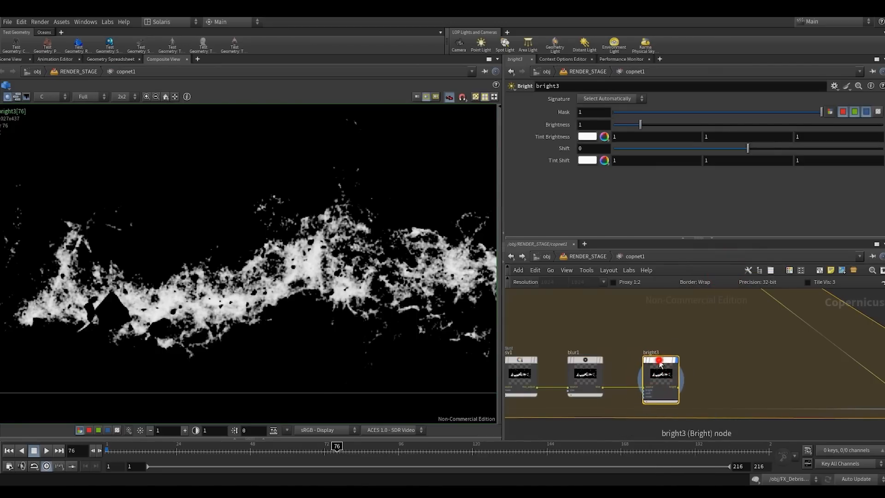
- Set bright3's Tint Brightness to a soft orange with RGB values 1, 0.4423 and 0.142
left_click(586, 137)
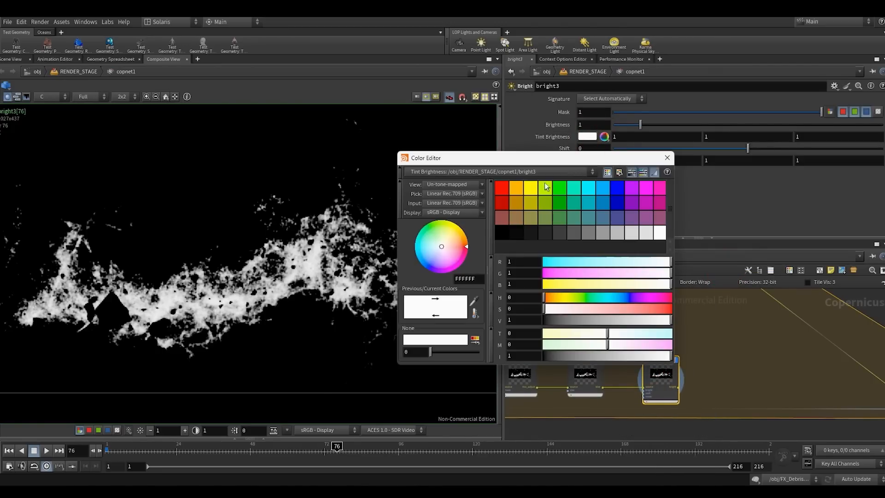
left_click_drag(547, 167, 555, 156)
left_click(523, 176)
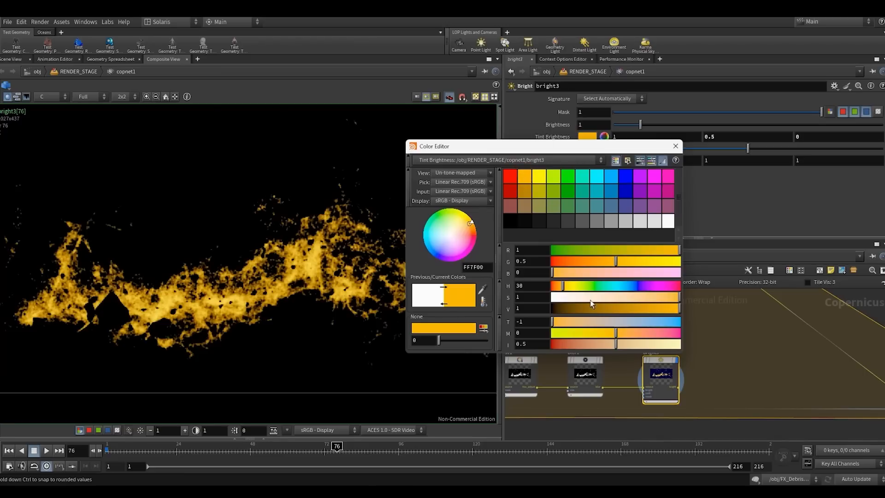
left_click_drag(563, 288, 560, 286)
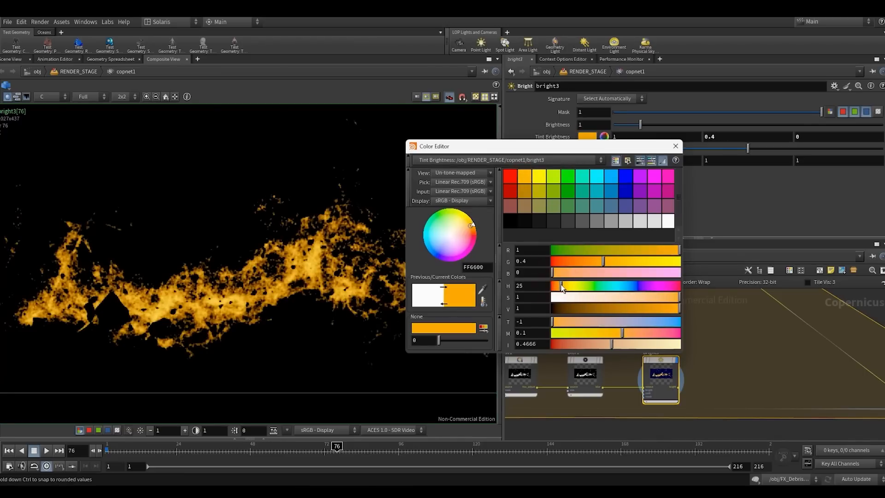
left_click_drag(678, 297, 659, 298)
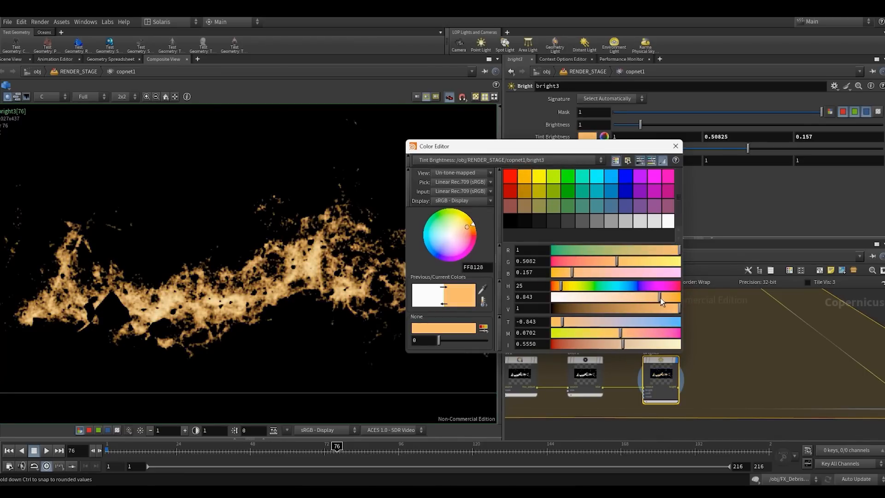
left_click_drag(560, 287, 560, 286)
left_click(680, 148)
scroll(727, 359, "down", 5)
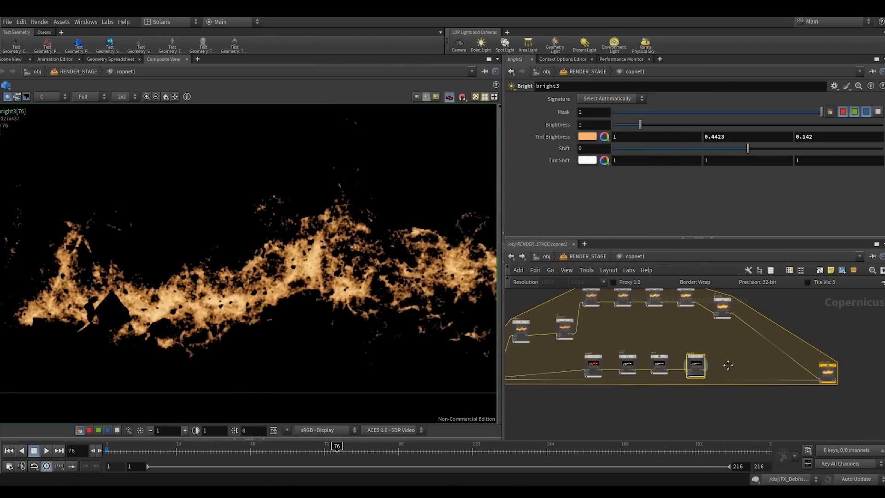
- Insert an Add node into the wire between gamma2 and the block end
middle_click_drag(727, 362, 706, 378)
left_click(707, 378)
key("Tab")
type("add")
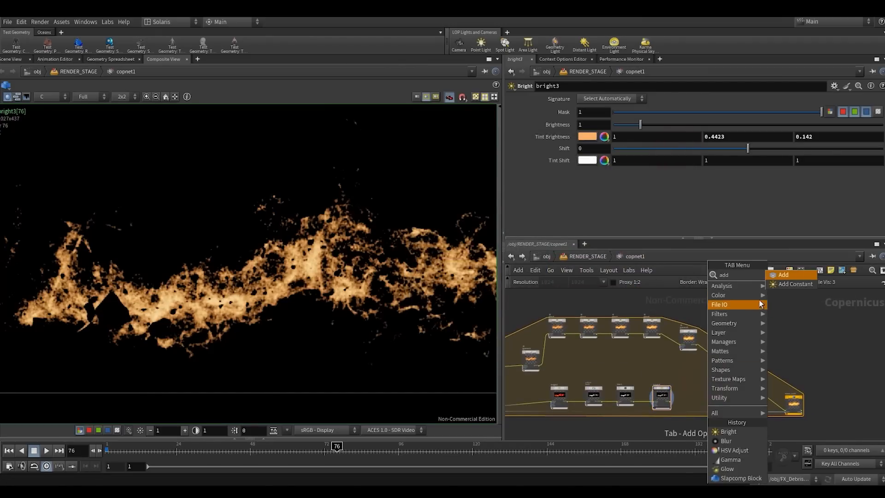
key("Return")
scroll(721, 365, "up", 4)
left_click(728, 365)
left_click_drag(728, 364, 731, 337)
scroll(710, 368, "up", 4)
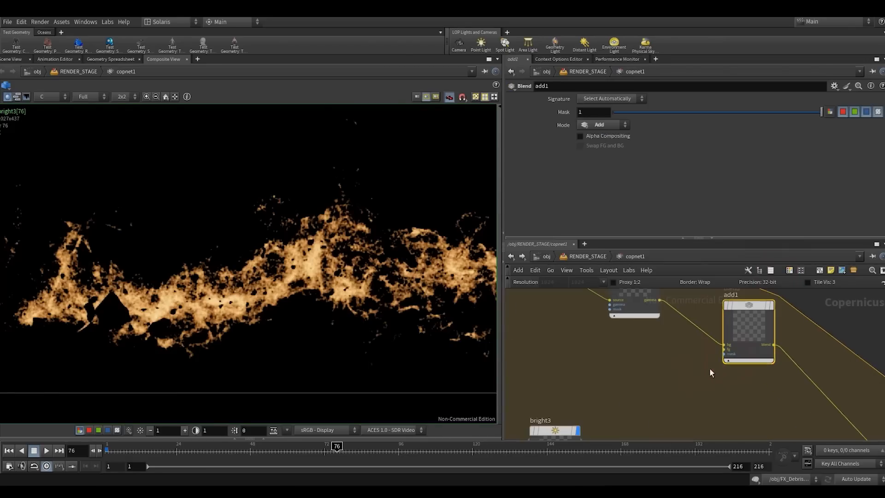
- Connect bright3's output to the foreground input of add1 so the highlight branch joins the main chain
scroll(720, 348, "down", 2)
middle_click_drag(718, 347, 717, 399)
left_click_drag(678, 386, 656, 326)
scroll(648, 385, "down", 2)
middle_click_drag(662, 404, 712, 361)
scroll(740, 367, "up", 2)
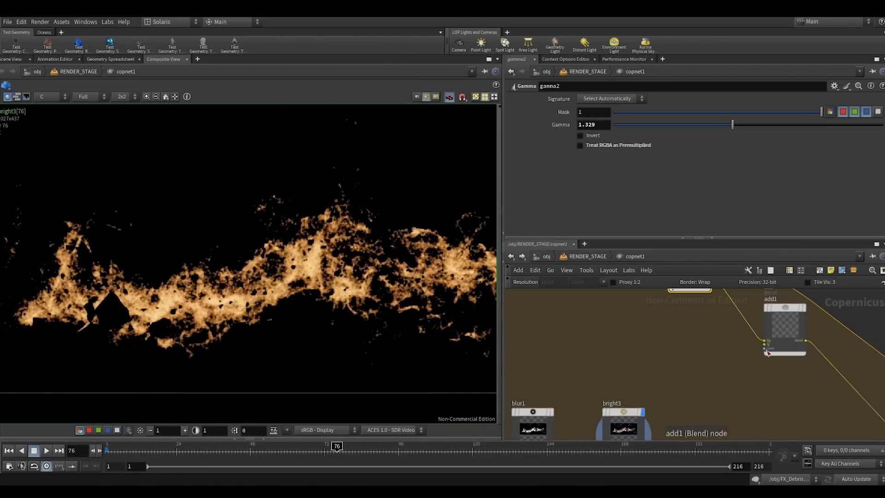
left_click(766, 343)
middle_click_drag(721, 406, 726, 366)
left_click(674, 399)
left_click(649, 405)
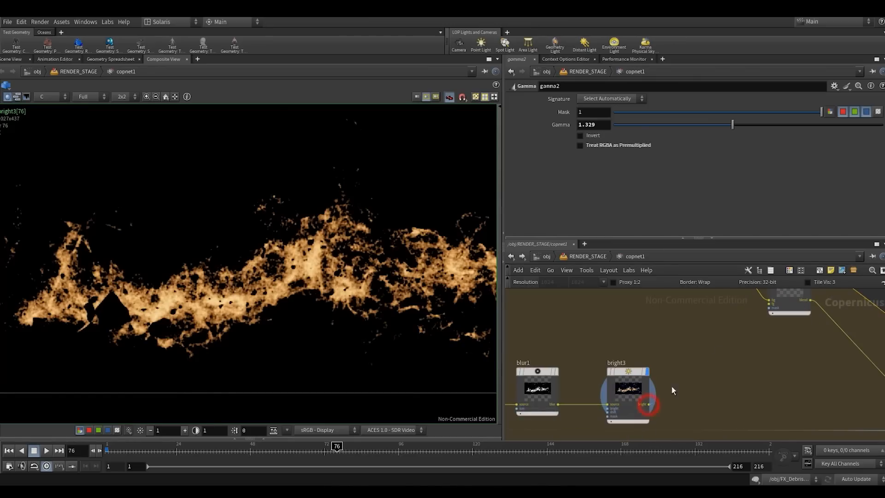
middle_click_drag(751, 335, 698, 377)
scroll(706, 360, "up", 3)
left_click(725, 338)
scroll(709, 356, "down", 3)
middle_click_drag(689, 346, 635, 386)
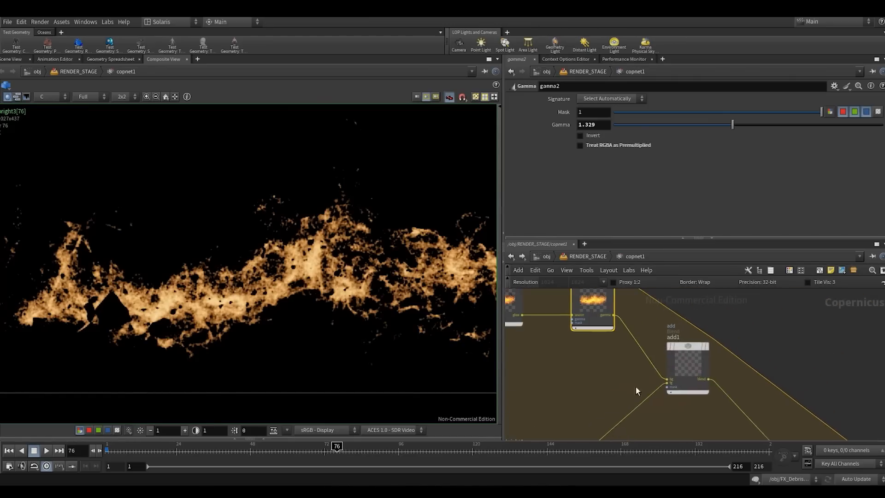
- Display add1's blended result and test its Alpha Compositing option
left_click(706, 345)
left_click(735, 328)
scroll(295, 258, "down", 4)
scroll(304, 271, "up", 3)
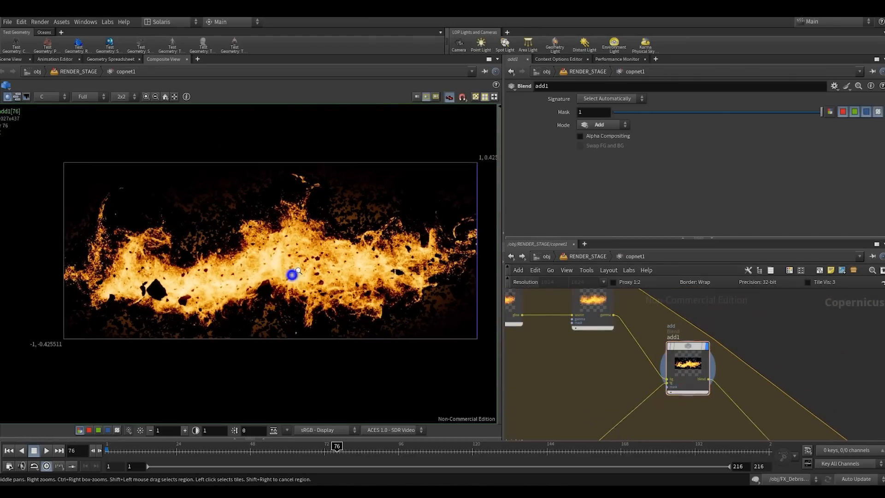
scroll(617, 369, "down", 2)
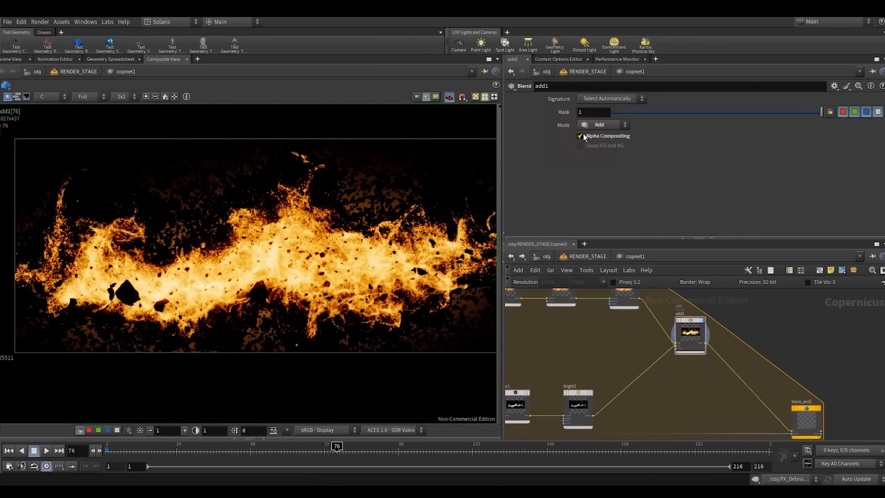
- Compare the alpha and colour channels of bright3 and add1 in the composite view
middle_click_drag(620, 350, 624, 337)
left_click(582, 393)
key("r")
key("a")
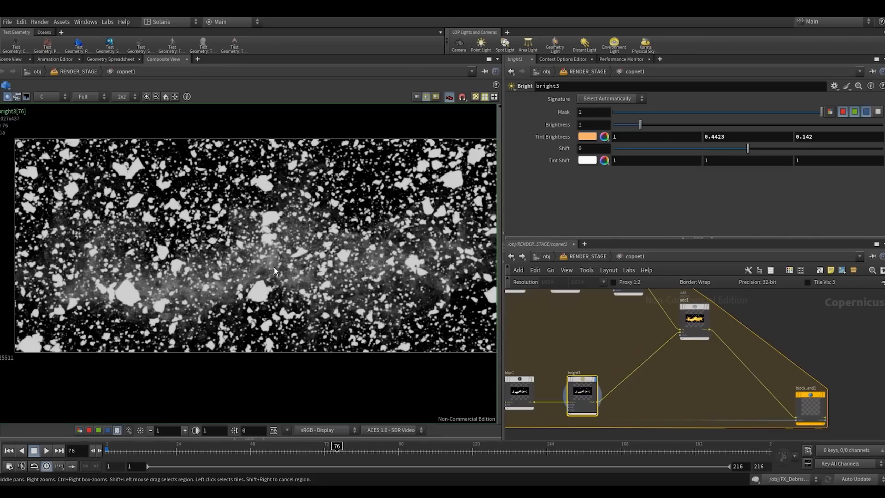
key("c")
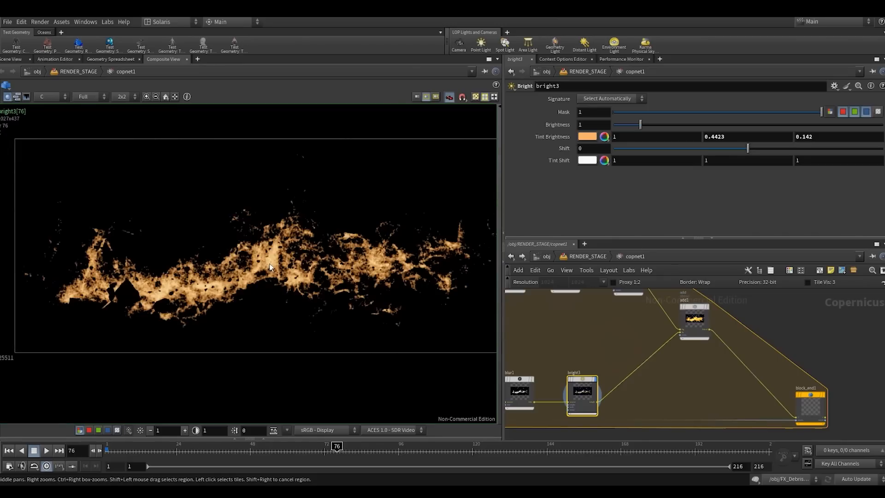
key("a")
left_click(694, 325)
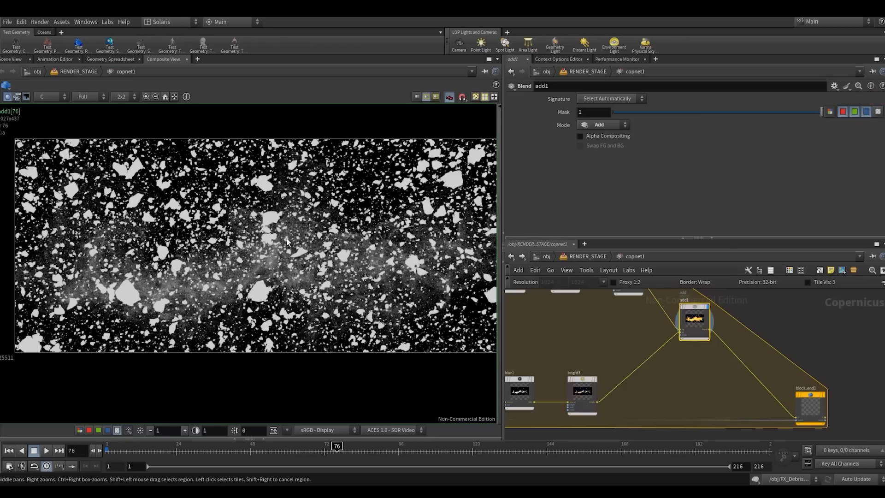
key("c")
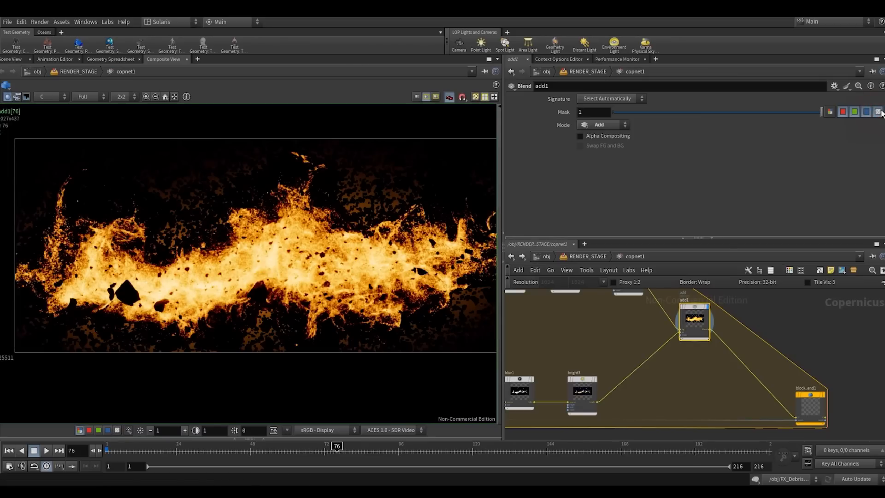
scroll(677, 380, "up", 3)
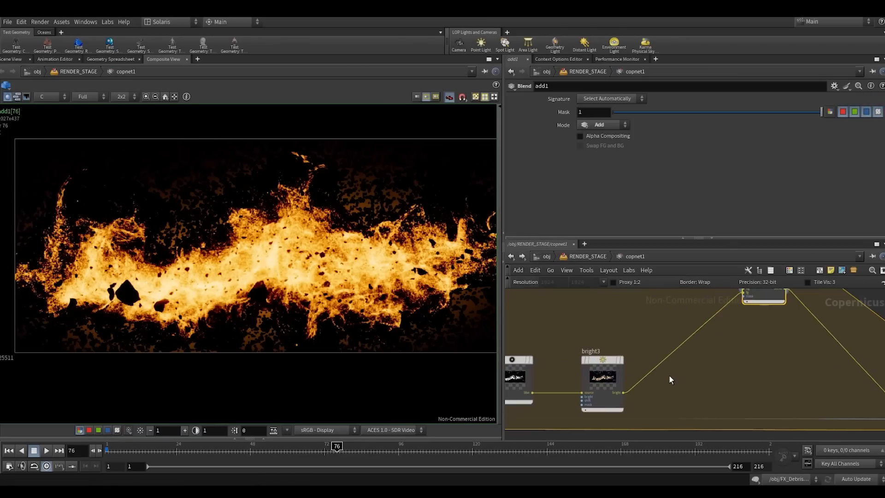
- Move bright3 slightly above the branch row, display it, and check its alpha and colour channels
left_click(597, 366)
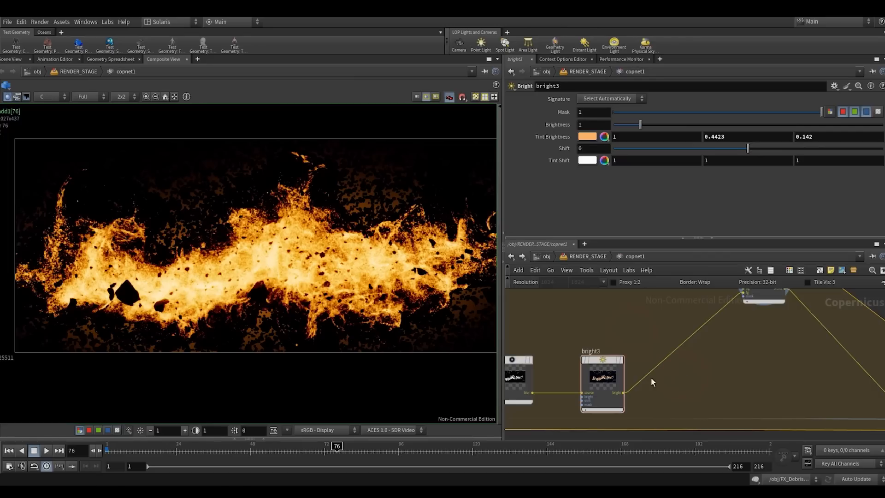
scroll(645, 362, "up", 2)
key("Tab")
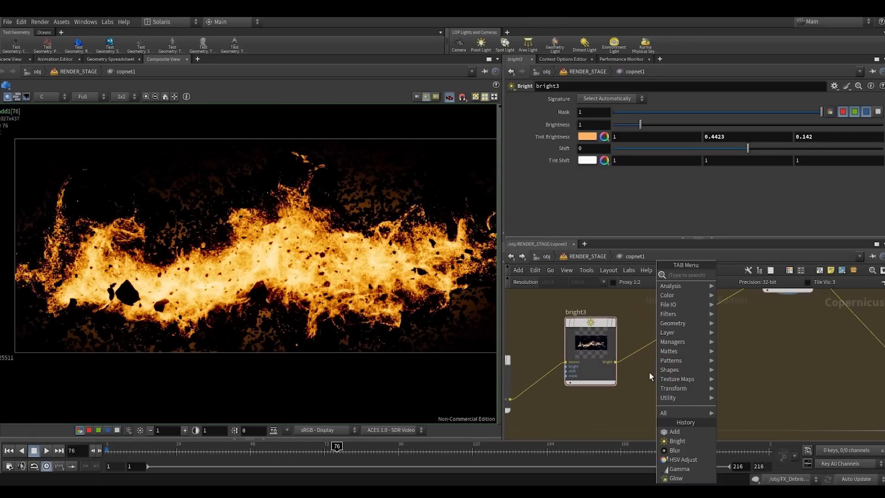
left_click(634, 406)
left_click(612, 323)
scroll(550, 348, "down", 2)
scroll(549, 350, "down", 1)
middle_click_drag(549, 350, 680, 325)
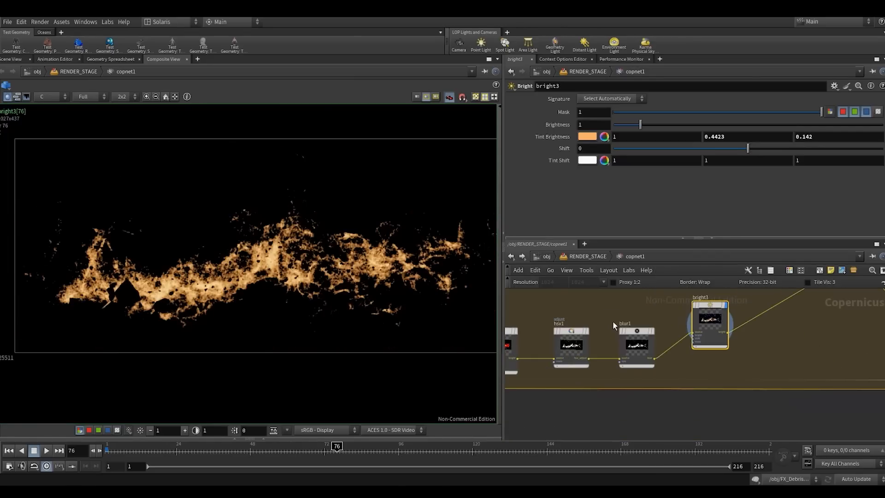
key("a")
key("c")
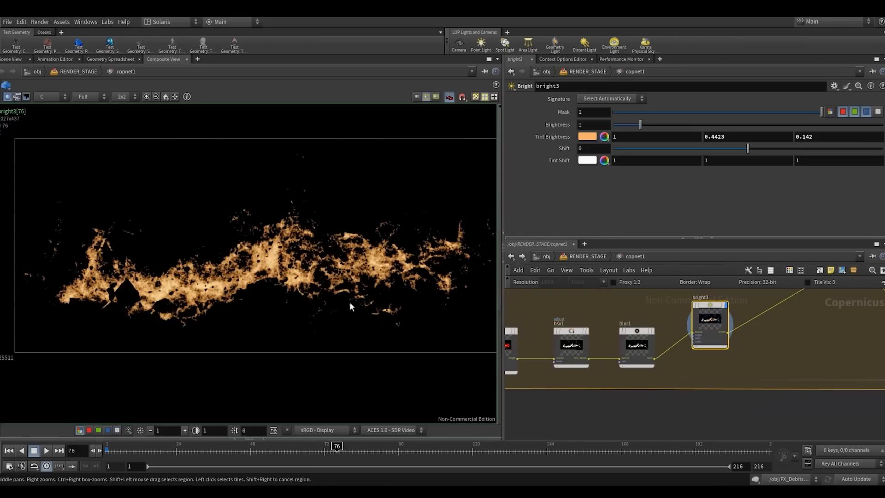
- Turn off Treat RGBA as Premultiplied on hsv1 and display bright3's alpha channel
left_click(581, 328)
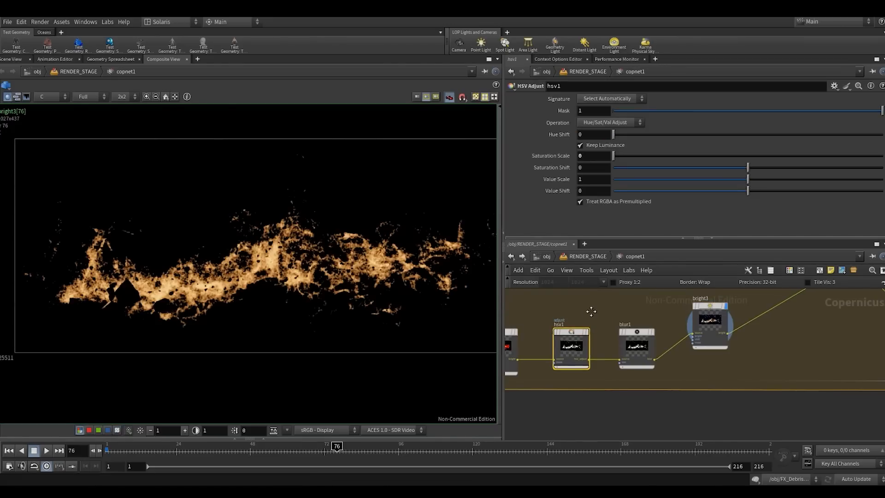
key("a")
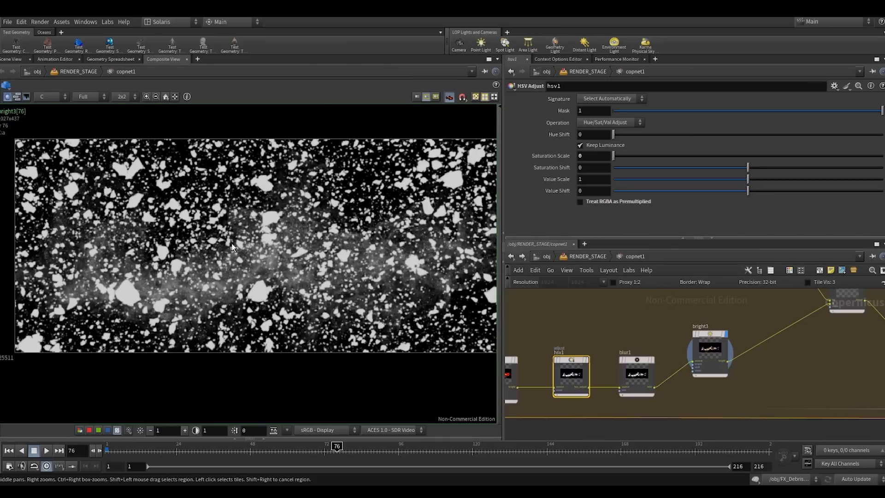
left_click(586, 360)
left_click(725, 334)
middle_click_drag(769, 371, 678, 391)
key("Tab")
type("de")
key("Escape")
- Display add1 and toggle Alpha Compositing on and off while checking its alpha and colour output
middle_click_drag(739, 360, 706, 405)
left_click(736, 341)
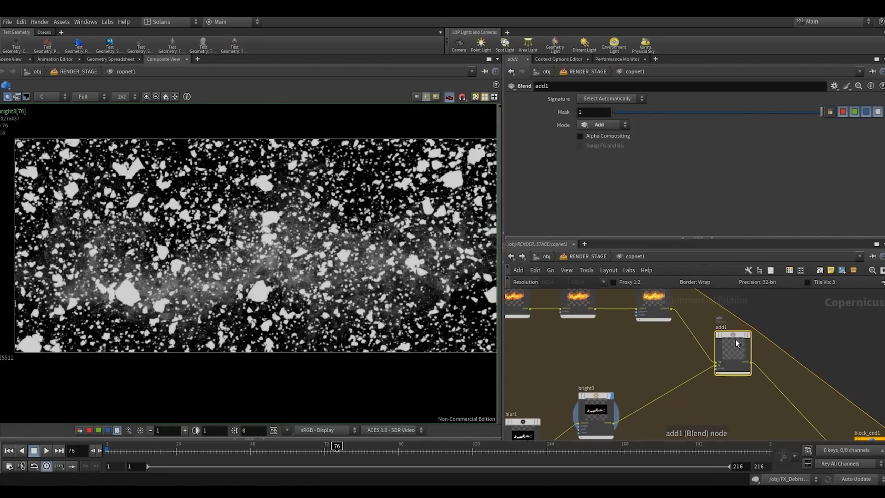
key("r")
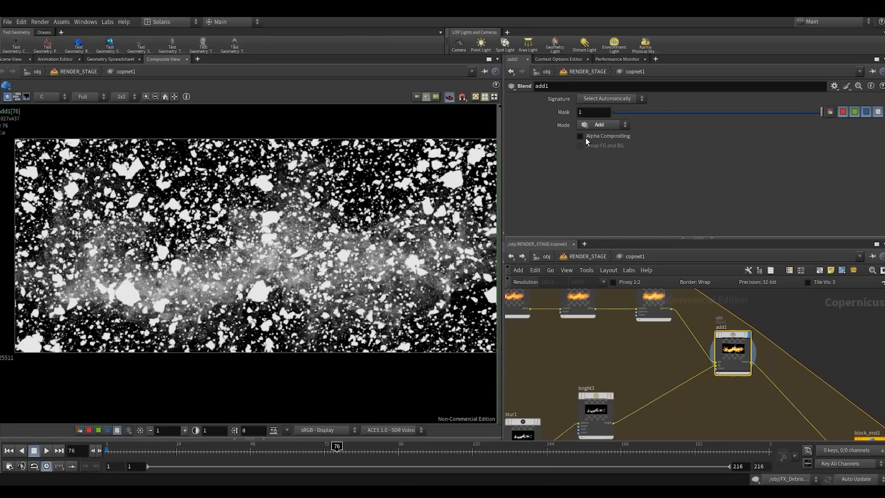
mouse_move(584, 136)
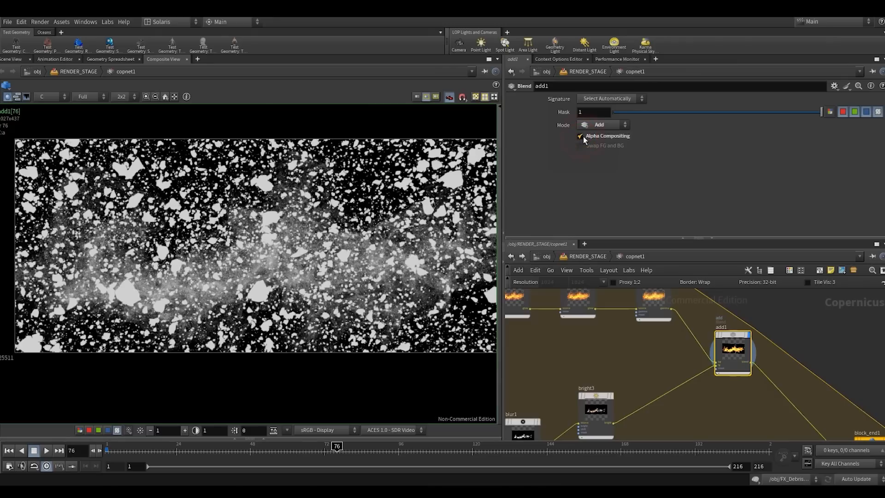
left_click(580, 135)
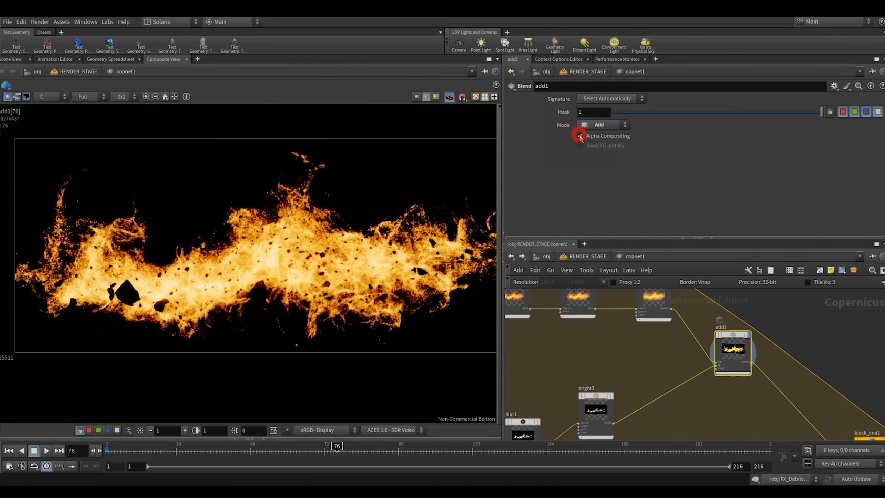
left_click(579, 138)
- Compare bright3 with the blended add1 image and test add1's Mask amount, returning it to 1
left_click_drag(748, 340, 751, 327)
key("b")
key("b")
left_click(598, 399)
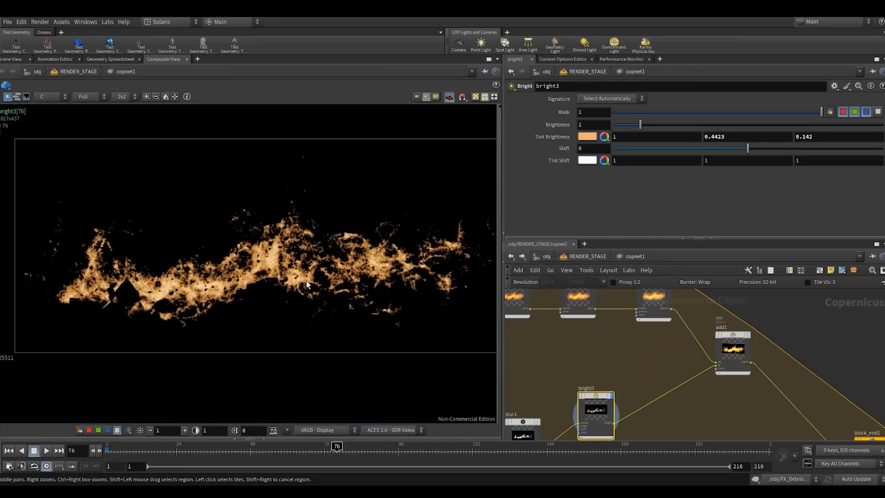
left_click(731, 355)
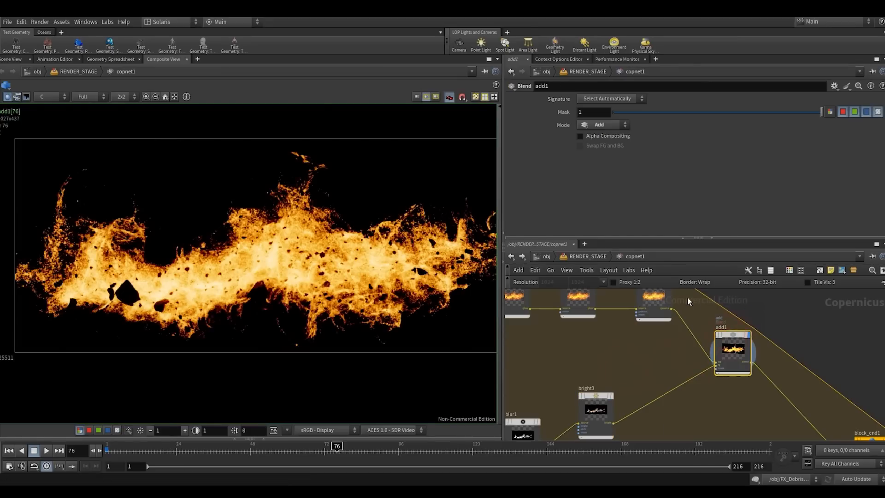
left_click_drag(679, 113, 871, 117)
middle_click_drag(627, 389, 675, 324)
key("Tab")
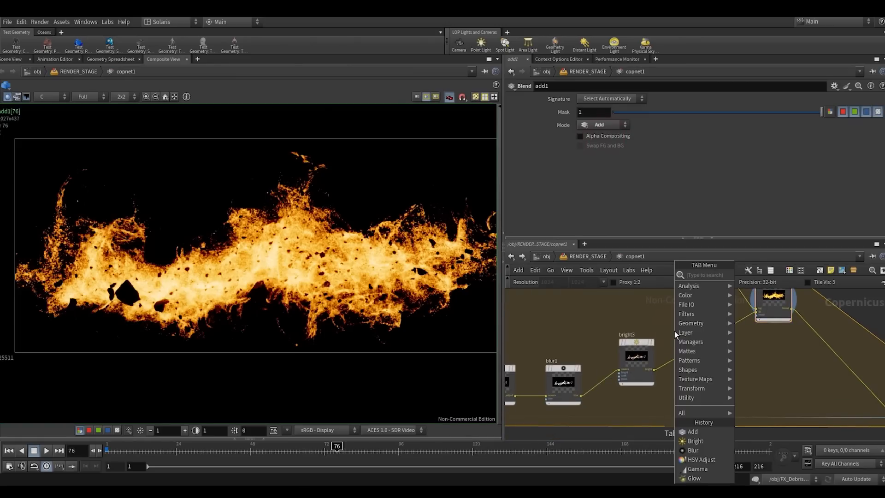
type("br")
left_click(660, 323)
- Place an RGBA to RGB conversion node beside bright3 and feed bright3's output into it
key("Tab")
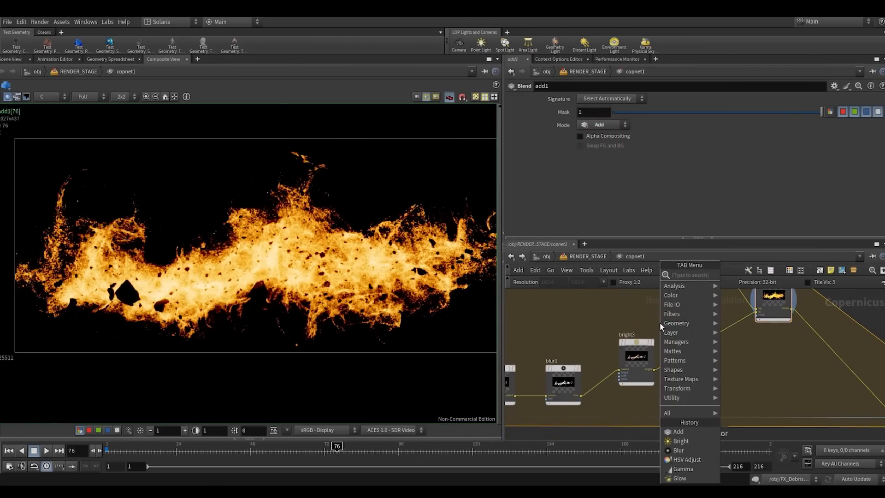
mouse_move(667, 323)
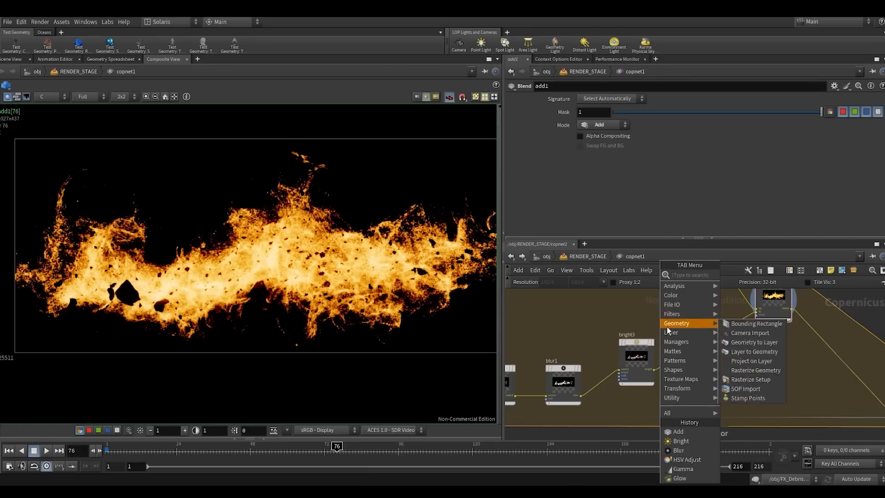
mouse_move(734, 336)
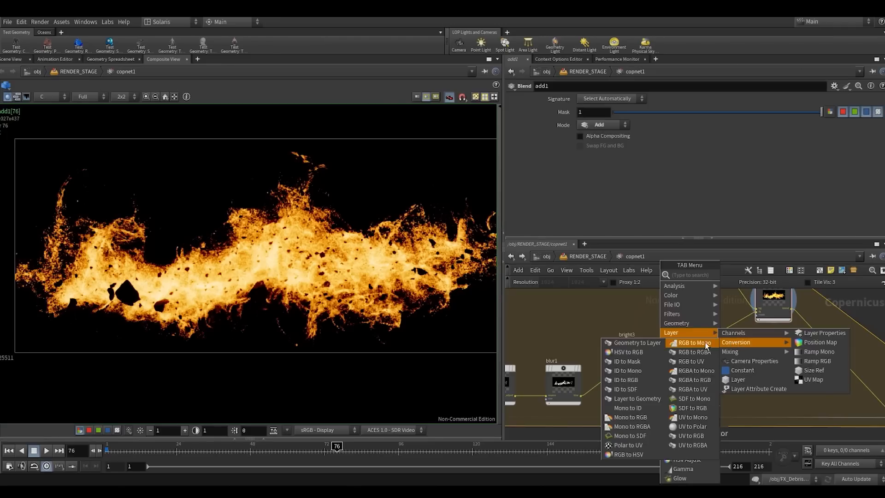
left_click(694, 379)
left_click(697, 378)
left_click(686, 400)
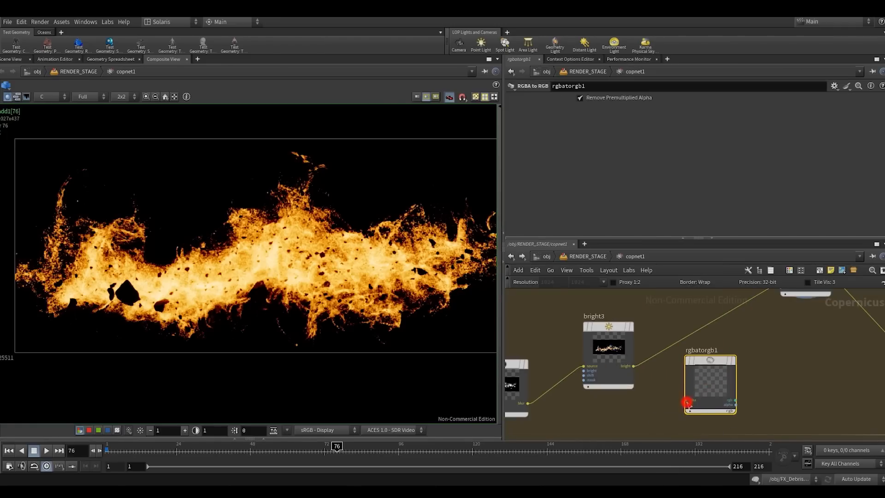
left_click(634, 366)
scroll(654, 414, "down", 2)
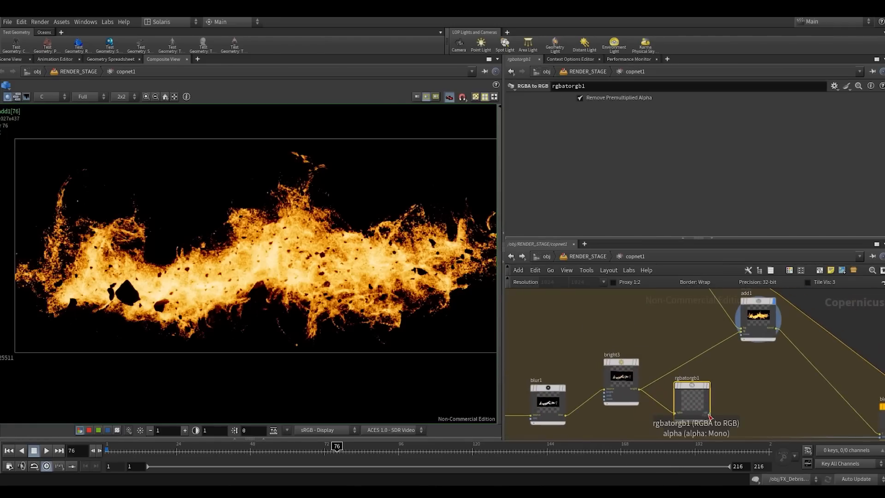
- Connect rgbatorgb1's output to add1's foreground input and display the converted image
left_click(709, 411)
scroll(748, 333, "up", 1)
left_click(742, 331)
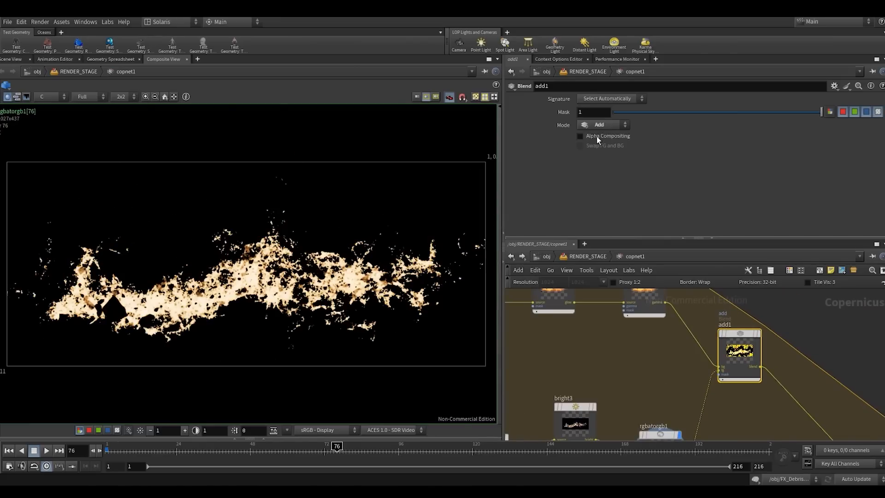
scroll(626, 354, "down", 1)
middle_click_drag(626, 354, 664, 307)
- Display bright3, spread the nodes apart, and insert a Clamp node between bright3 and rgbatorgb1
left_click(638, 354)
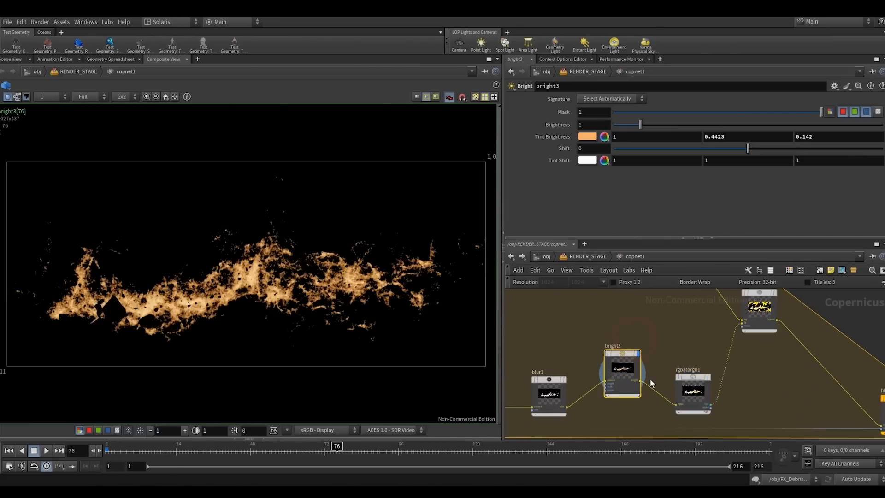
left_click_drag(694, 382, 713, 387)
left_click_drag(630, 363, 617, 346)
key("Tab")
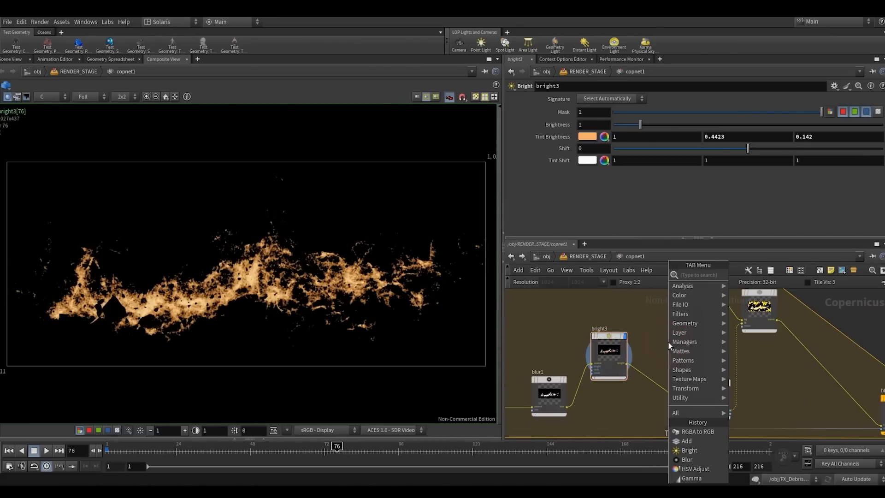
type("clamp")
key("Return")
left_click(668, 342)
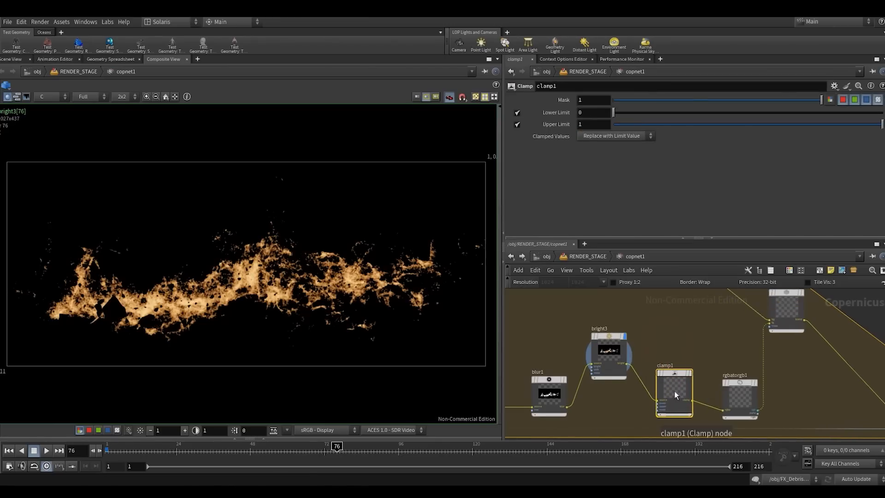
- Move clamp1 up beside bright3 and display rgbatorgb1
left_click_drag(674, 394, 670, 363)
left_click(737, 396)
middle_click_drag(743, 330, 693, 378)
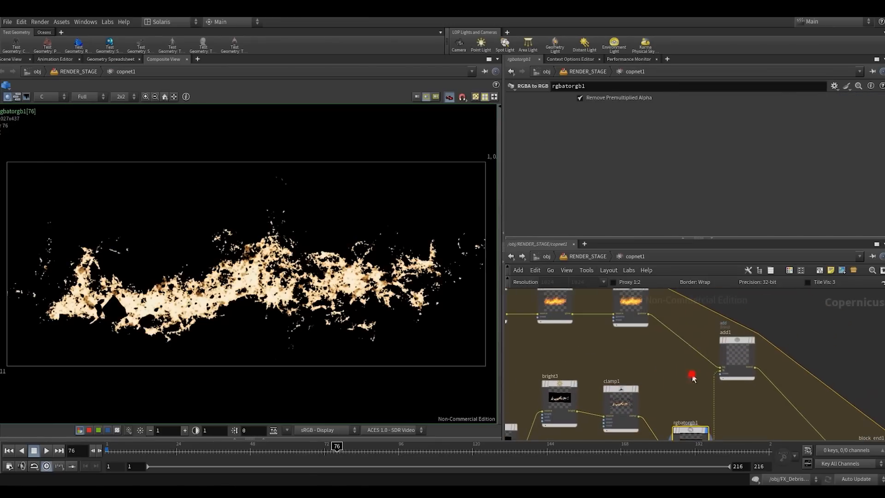
- Display add1 and delete rgbatorgb1 so that clamp1 feeds directly into the blend, with block_end1 moved farther out
left_click(737, 357)
scroll(650, 277, "down", 3)
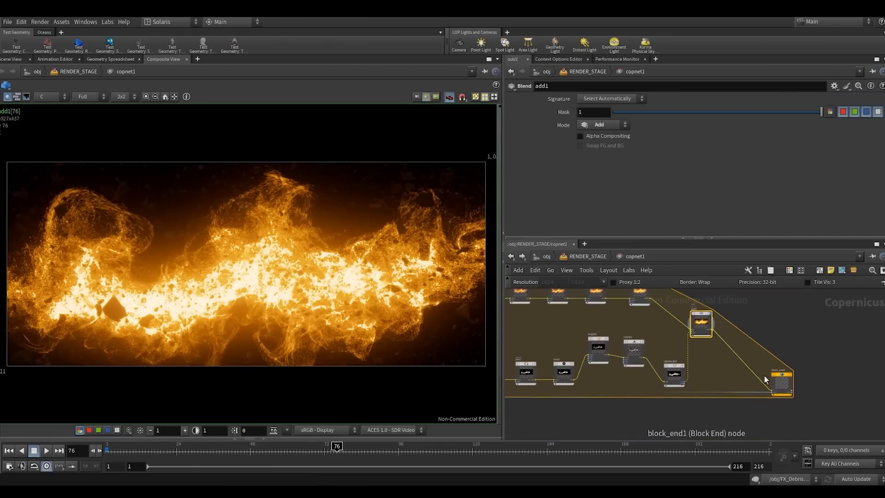
left_click(681, 371)
left_click_drag(783, 374, 835, 355)
scroll(645, 361, "up", 3)
left_click_drag(692, 374, 684, 421)
left_click(732, 310)
key("Delete")
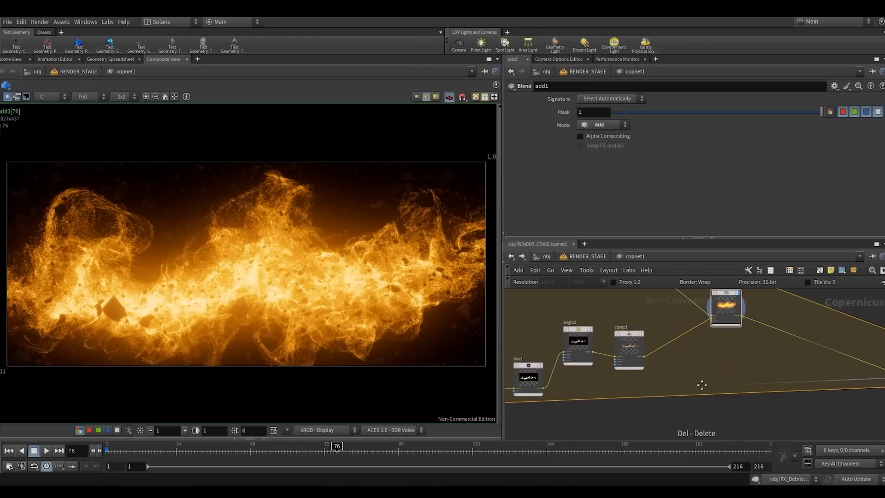
- Compare different mask strengths on add1 and set its mask to about 0.727
middle_click_drag(701, 385, 701, 426)
left_click_drag(707, 387, 751, 331)
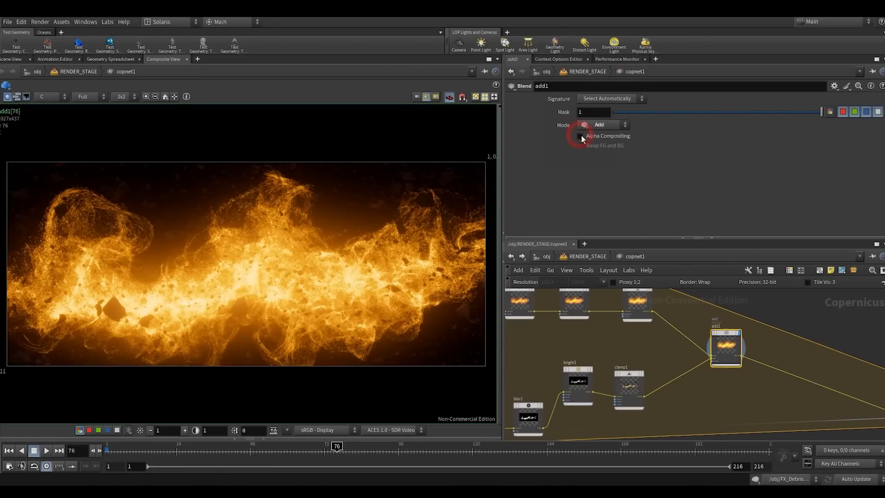
left_click_drag(712, 113, 538, 109)
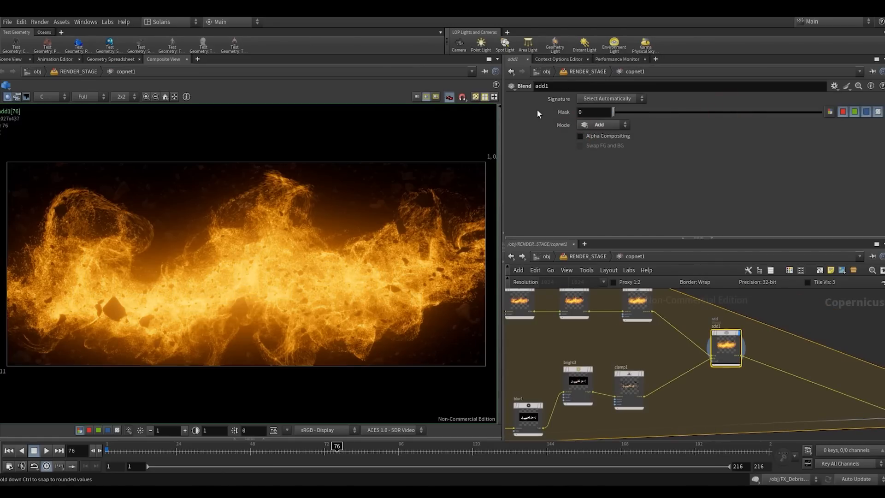
left_click_drag(627, 112, 659, 111)
mouse_move(746, 114)
left_mouse_down()
mouse_move(643, 113)
mouse_move(762, 116)
left_mouse_up()
mouse_move(824, 114)
left_mouse_down()
mouse_move(648, 114)
mouse_move(820, 114)
left_mouse_up()
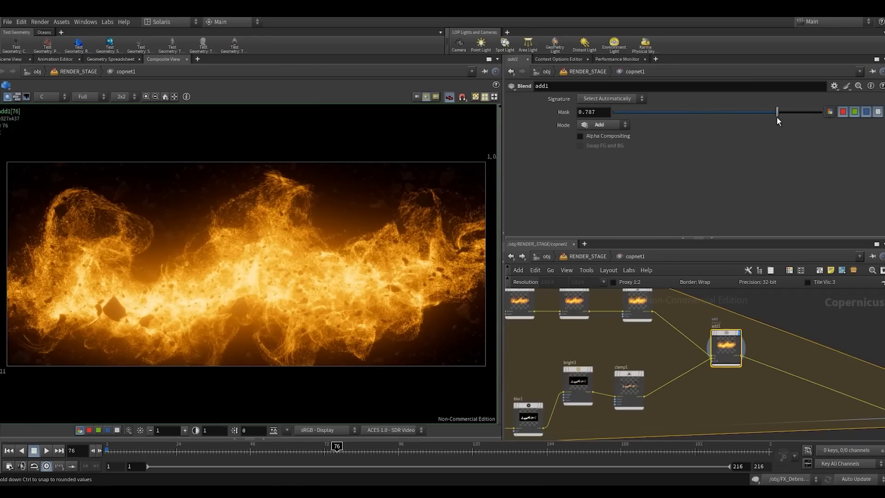
left_click_drag(756, 117, 764, 118)
- Select the five highlight-branch nodes up to clamp1 and line them up in one row farther below the main chain
scroll(735, 302, "down", 3)
scroll(813, 337, "down", 5)
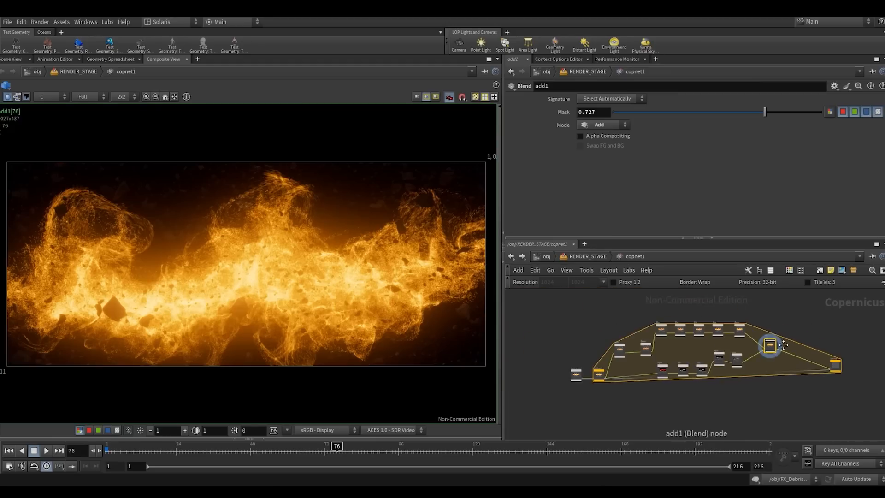
scroll(690, 374, "up", 4)
middle_click_drag(665, 407, 644, 391)
scroll(643, 391, "down", 1)
left_click_drag(632, 394, 738, 334)
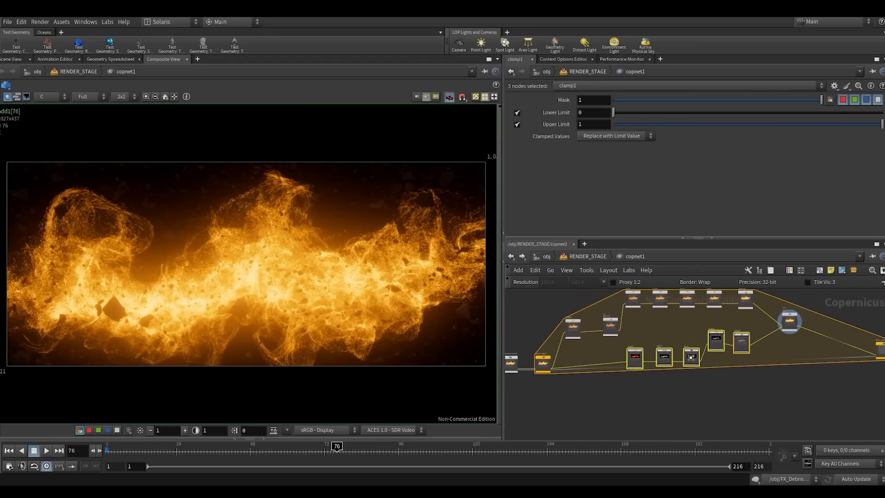
left_click_drag(695, 354, 682, 399)
middle_click_drag(681, 373, 656, 332)
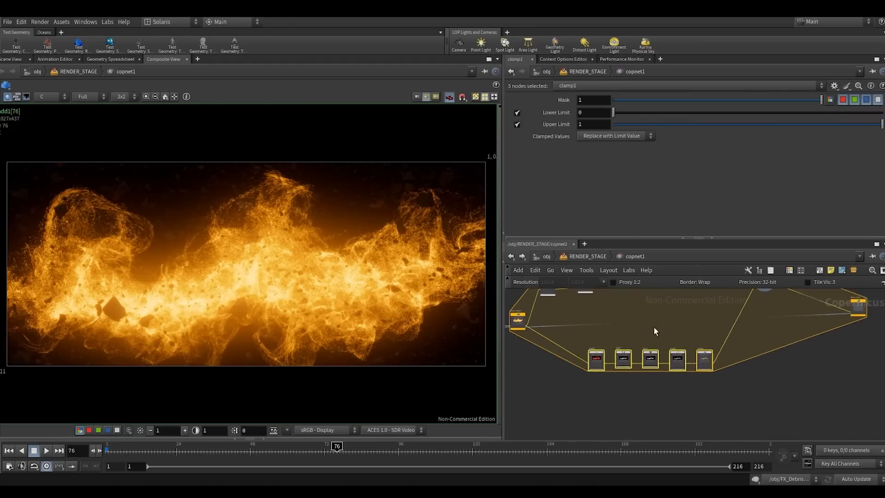
- Insert a Glow node between clamp1 and add1 and display its result
scroll(707, 360, "up", 4)
left_click(761, 361)
key("Tab")
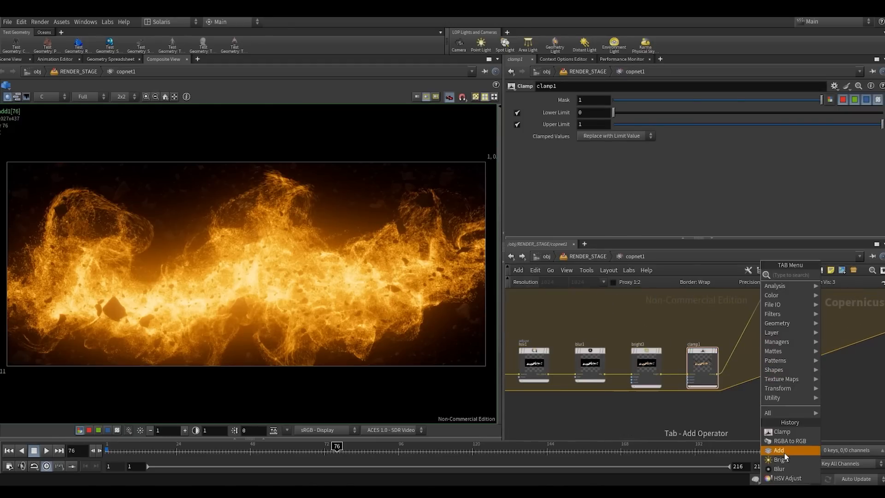
type("g")
left_click(840, 282)
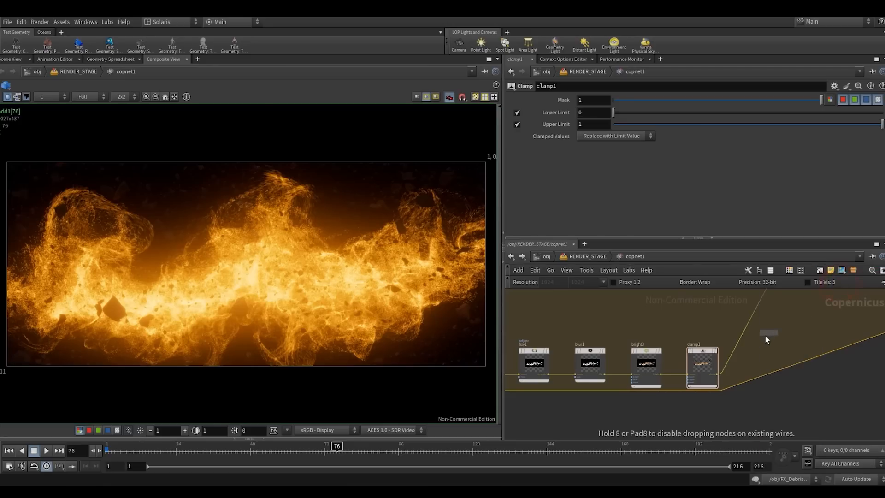
left_click(744, 344)
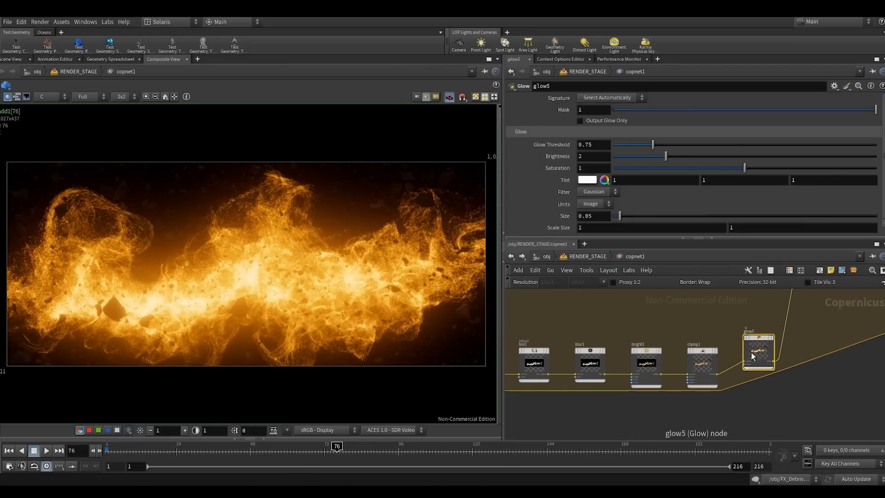
left_click(757, 340)
- Set glow5's threshold to 0.133, brightness to 0.78 and size to 0.014
left_click_drag(619, 216, 621, 216)
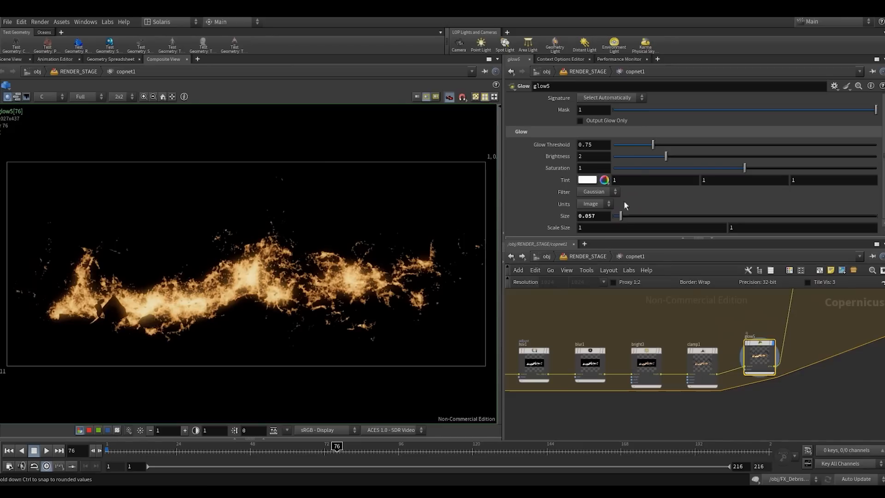
left_click_drag(651, 144, 620, 145)
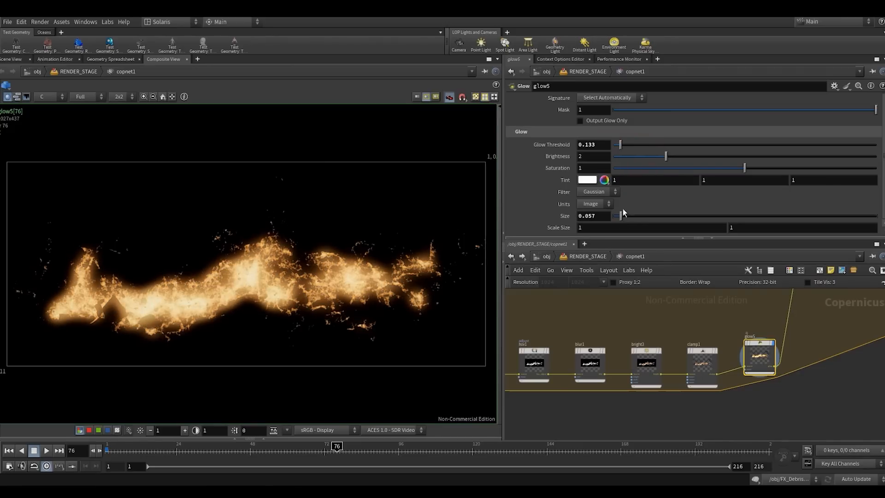
left_click_drag(620, 216, 616, 219)
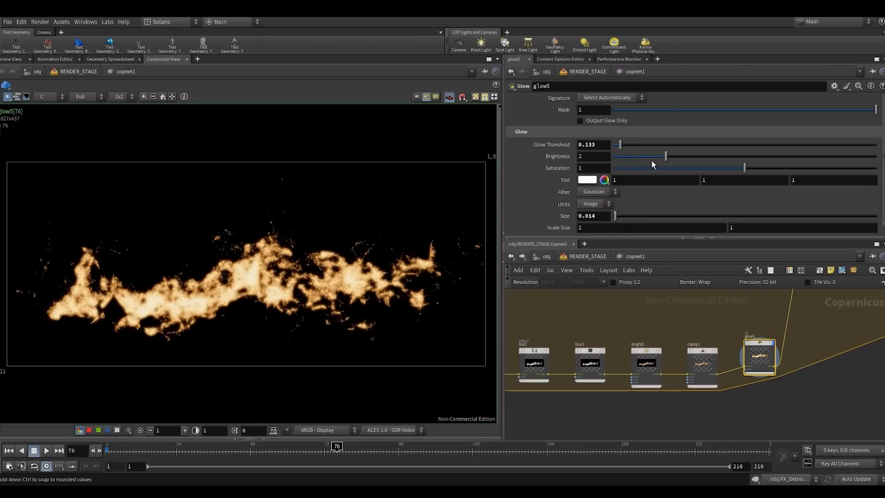
left_click_drag(665, 156, 633, 156)
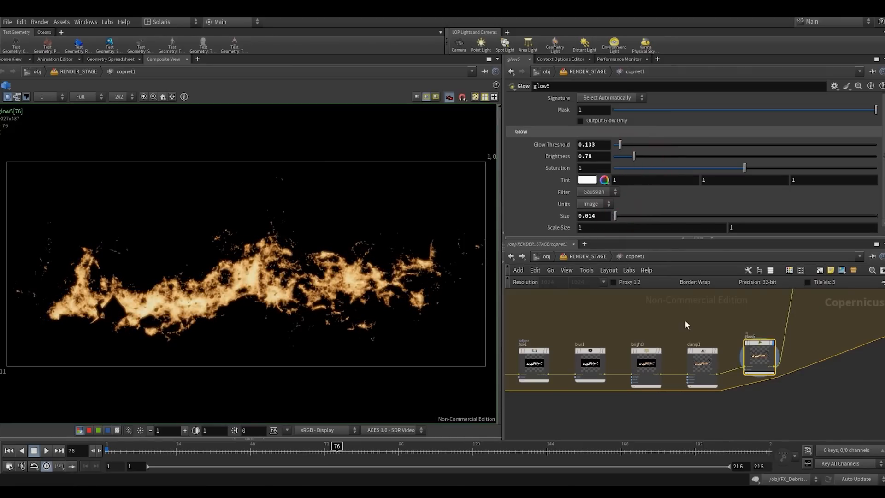
- Display add1's blended image, and make block_end1 the displayed node
scroll(721, 322, "down", 2)
middle_click_drag(721, 323, 655, 395)
left_click(733, 299)
middle_click_drag(766, 346, 691, 351)
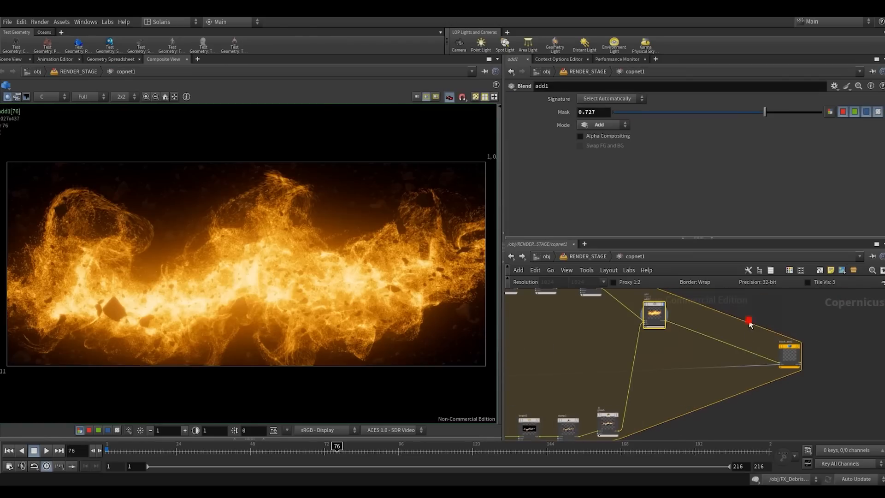
left_click(795, 348)
- Set bright3's brightness tint to a more saturated orange of 1, 0.38055, 0.047
middle_click_drag(594, 421, 654, 368)
scroll(653, 367, "up", 3)
left_click(575, 374)
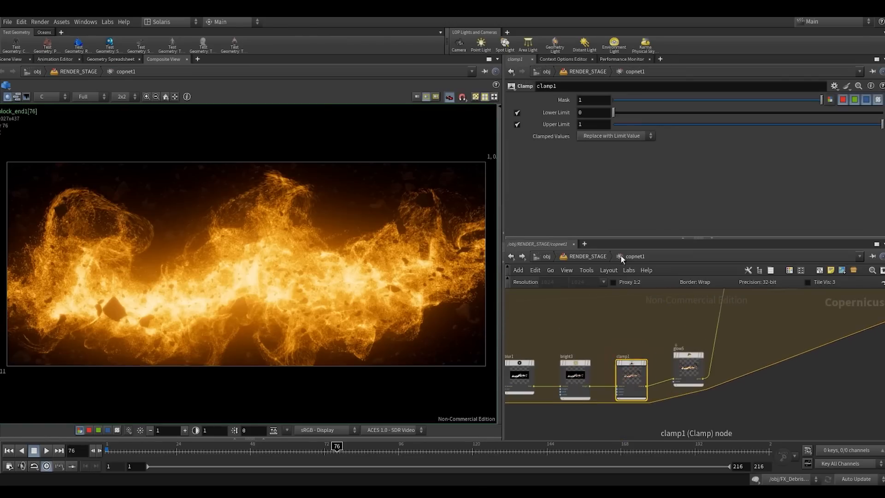
left_click(586, 137)
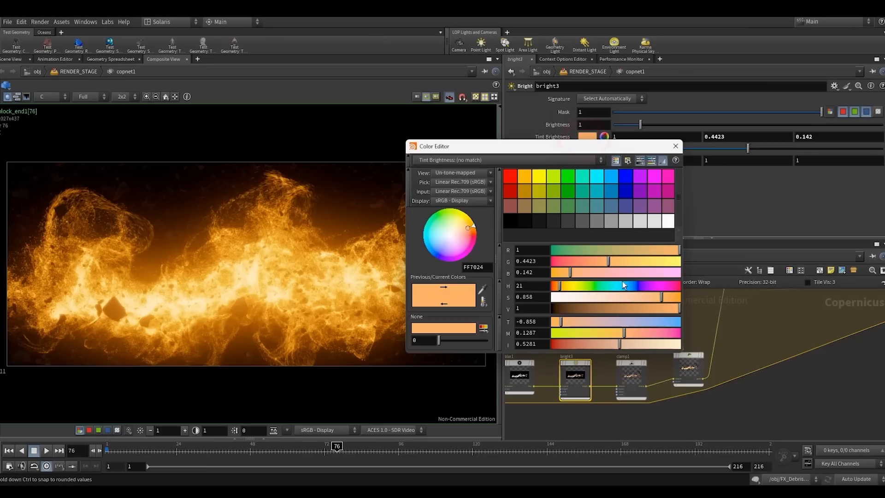
left_click_drag(670, 302, 674, 302)
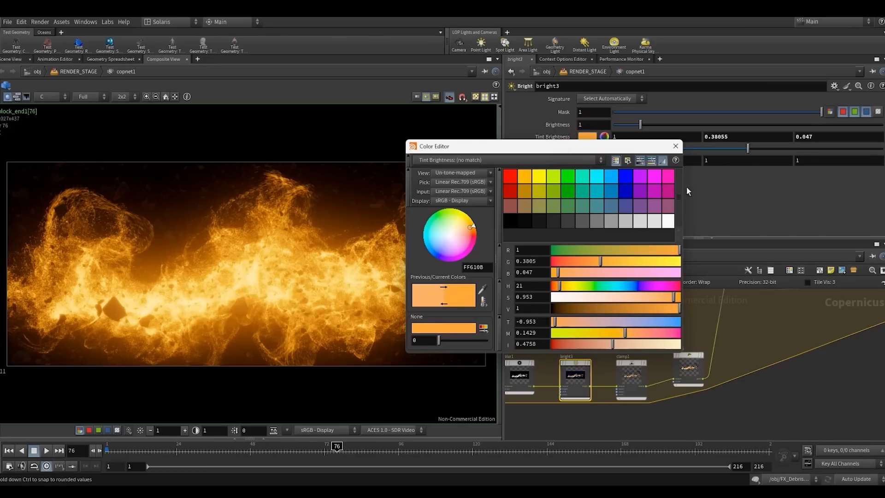
left_click(676, 146)
- Compare add1 with its mask at 0, and set the mask to about 0.557
scroll(743, 360, "down", 3)
middle_click_drag(743, 359, 685, 429)
left_click(690, 334)
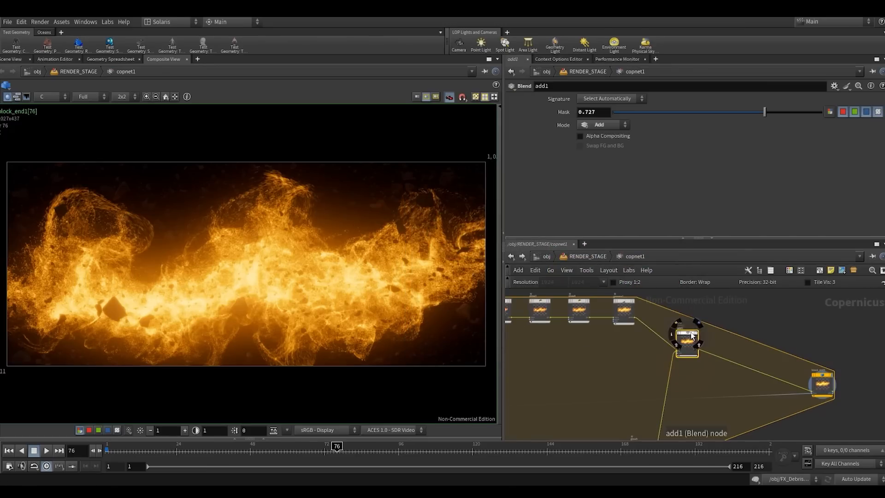
left_click_drag(732, 112, 454, 112)
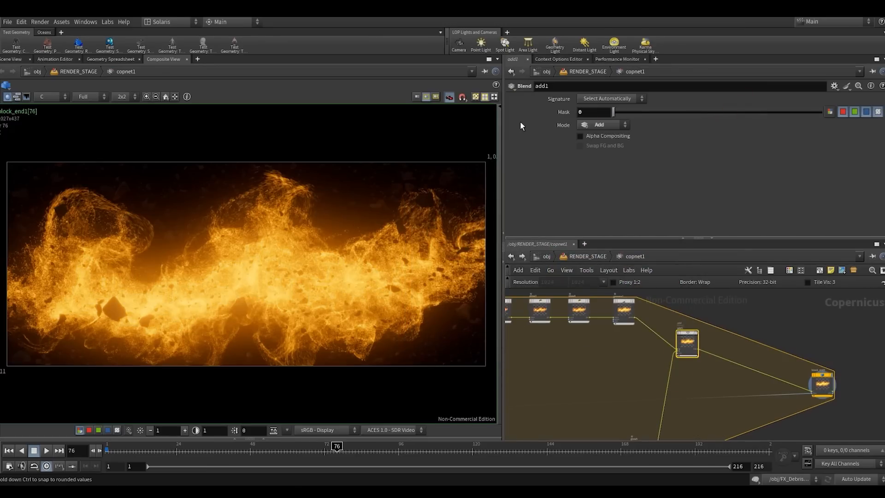
left_click_drag(521, 125, 729, 140)
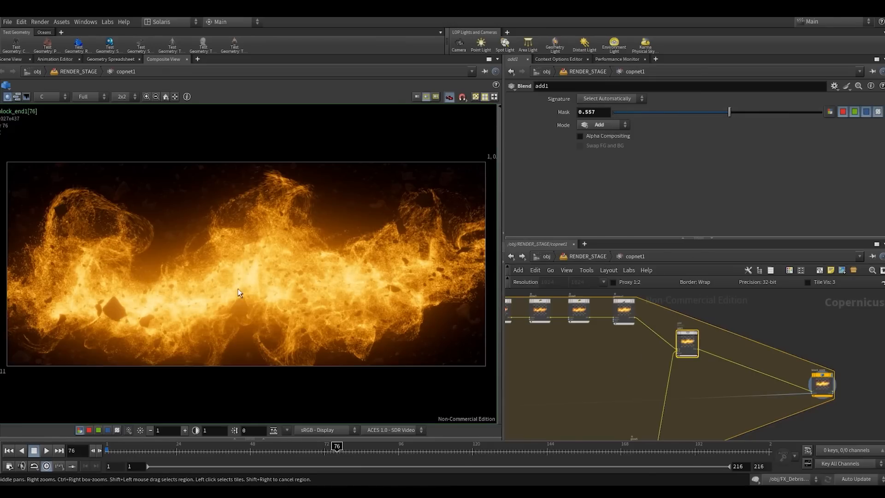
- Widen the composite view and examine the fiery center of the image up close and in full
scroll(184, 284, "up", 1)
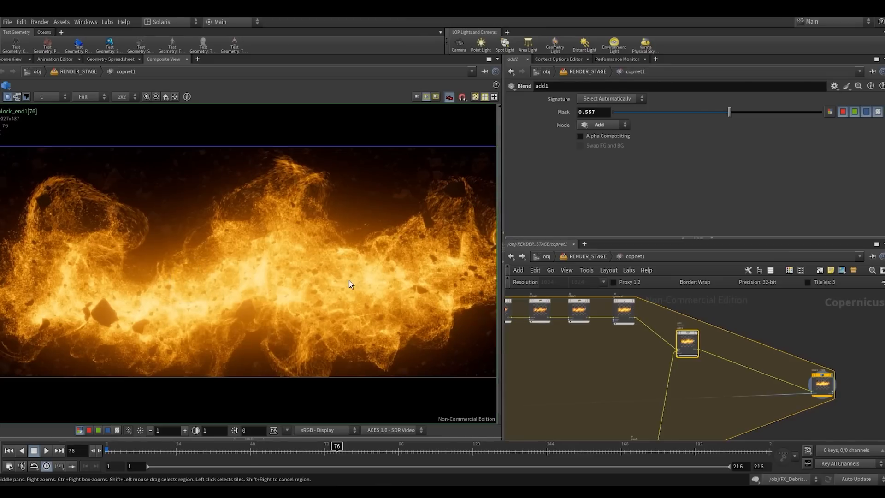
left_click_drag(502, 176, 577, 177)
right_click_drag(312, 295, 415, 238)
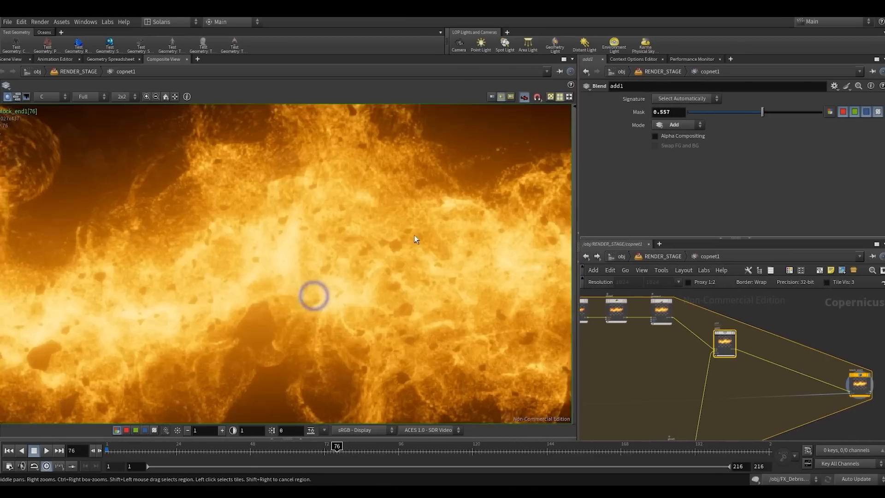
middle_click_drag(414, 239, 296, 249)
right_click_drag(354, 251, 310, 253)
scroll(301, 249, "down", 3)
scroll(310, 278, "down", 2)
middle_click_drag(290, 253, 318, 279)
scroll(742, 394, "down", 2)
- Insert another Glow node on the wire between add1 and block_end1
middle_click_drag(749, 395, 678, 385)
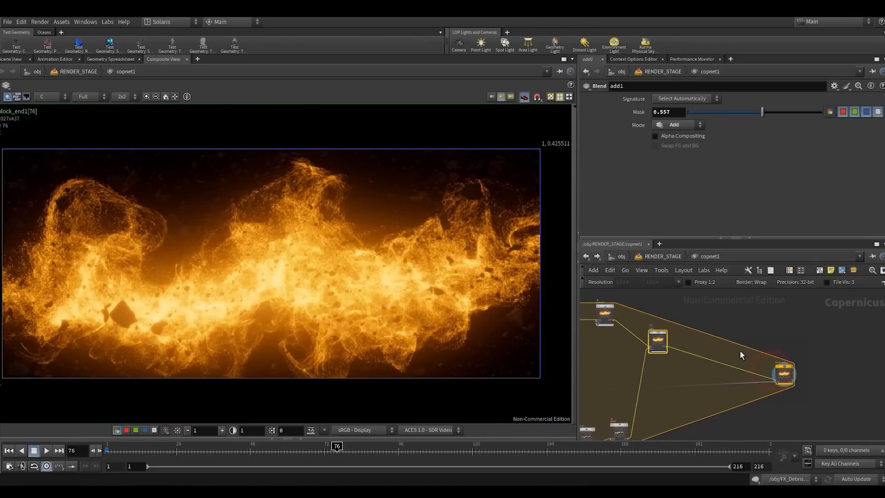
key("Tab")
left_click(753, 431)
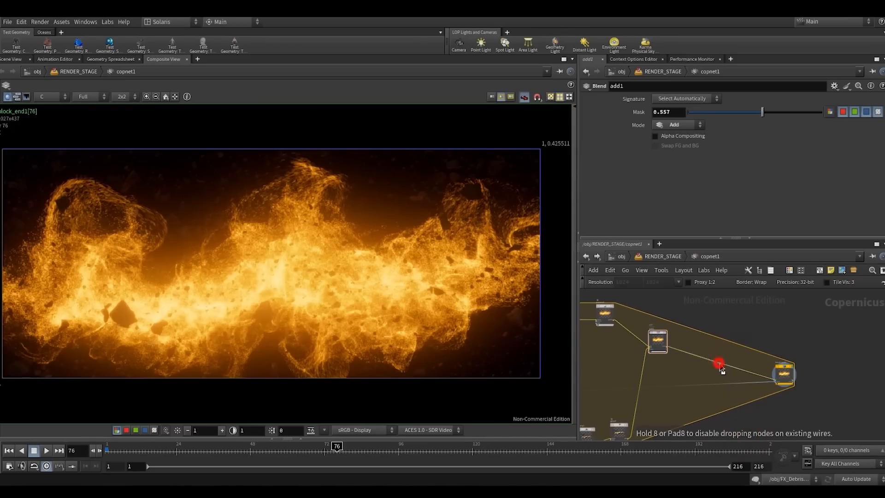
left_click(716, 352)
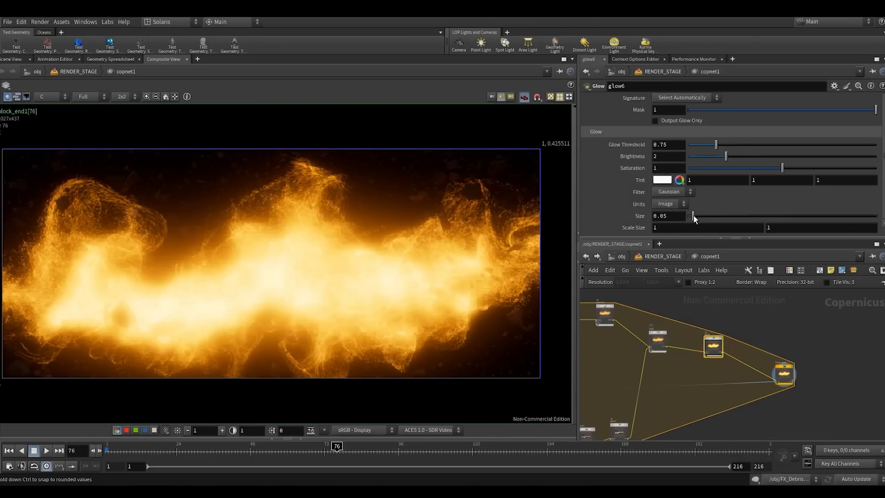
- Set glow6's size to 2, glow threshold to 0.32 and brightness to 0.1
left_click_drag(692, 214, 881, 217)
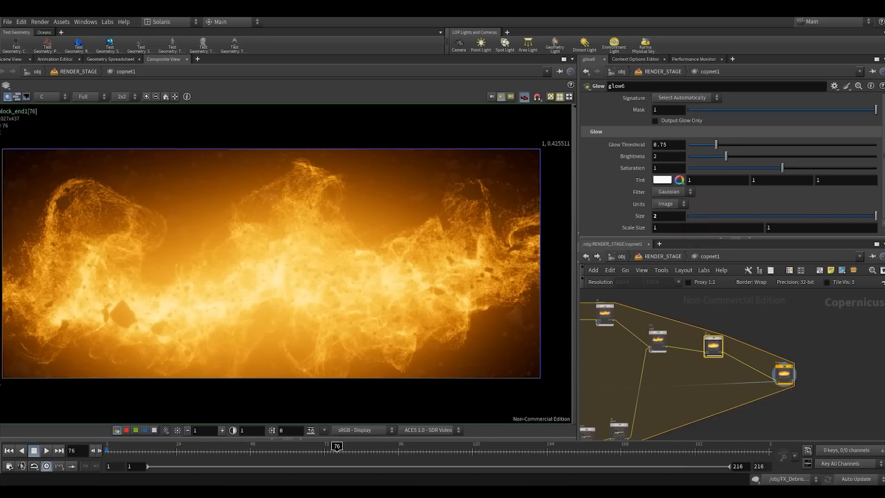
double_click(672, 216)
type("3")
left_click_drag(711, 145, 689, 158)
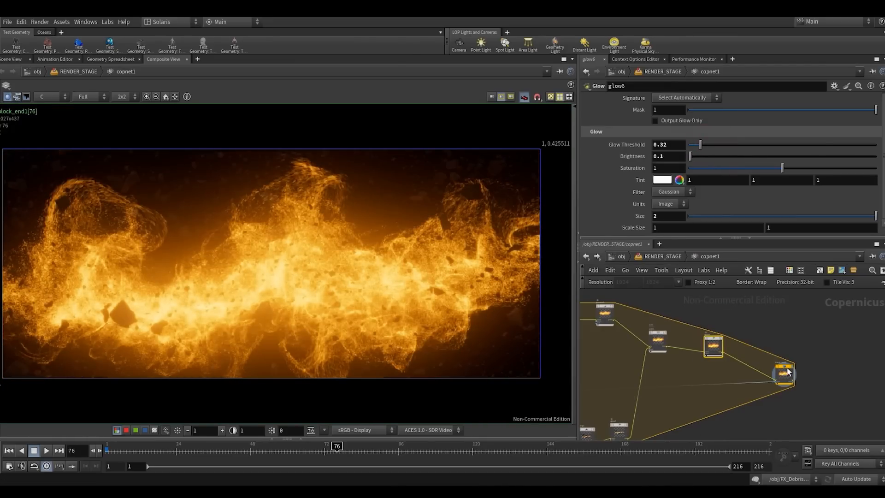
- Move block_end1 farther away from glow6 and look over the whole node network
left_click_drag(788, 367, 816, 376)
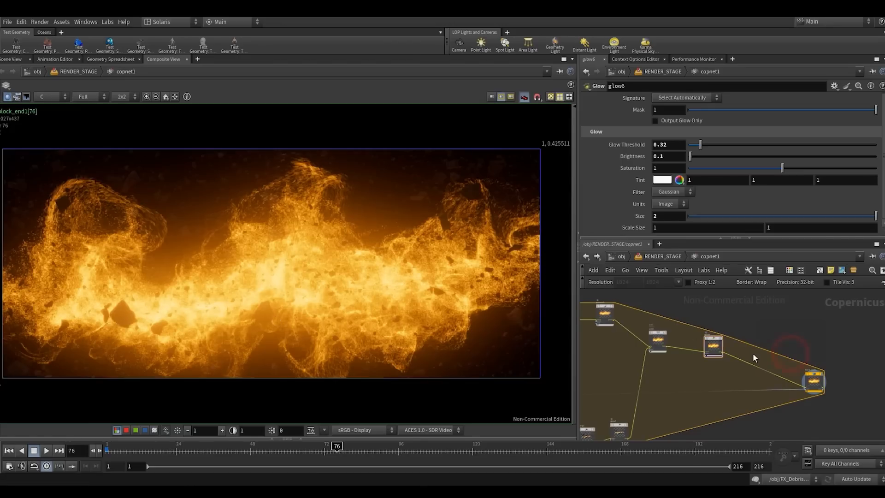
scroll(753, 353, "down", 5)
scroll(760, 350, "up", 4)
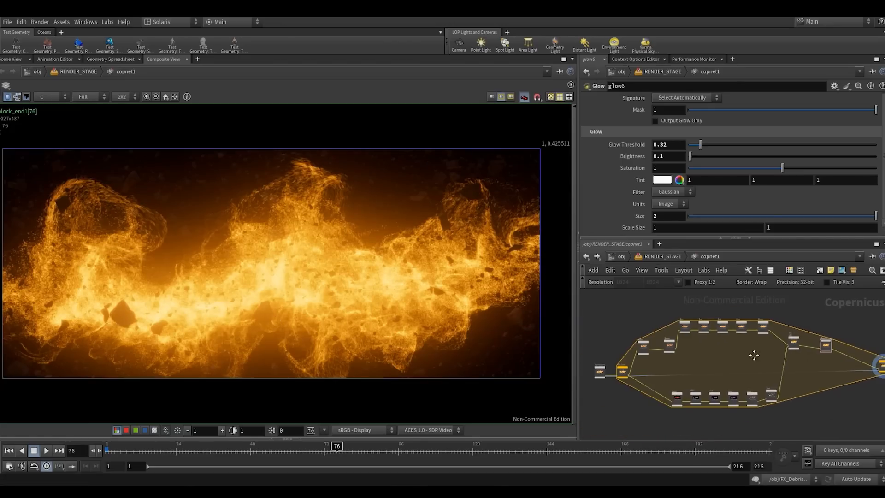
scroll(783, 357, "up", 3)
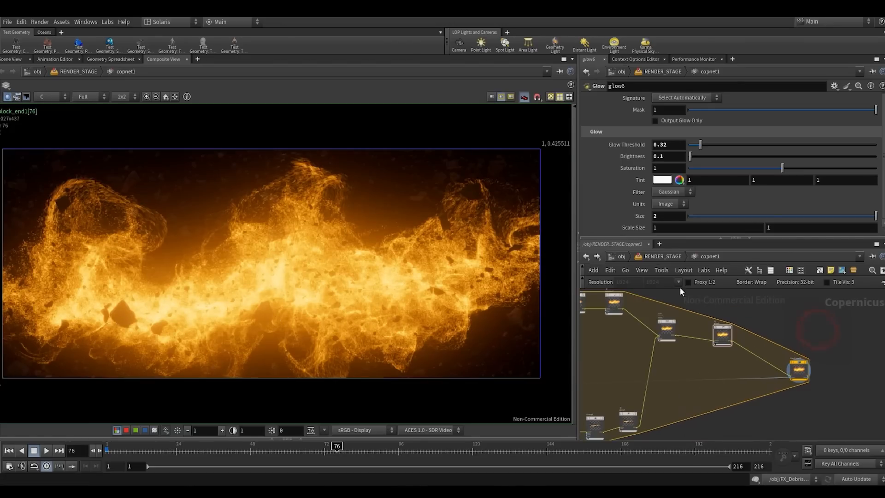
- Check the final composite at a closer zoom and go back up to the RENDER_STAGE network
right_click_drag(286, 289, 307, 282)
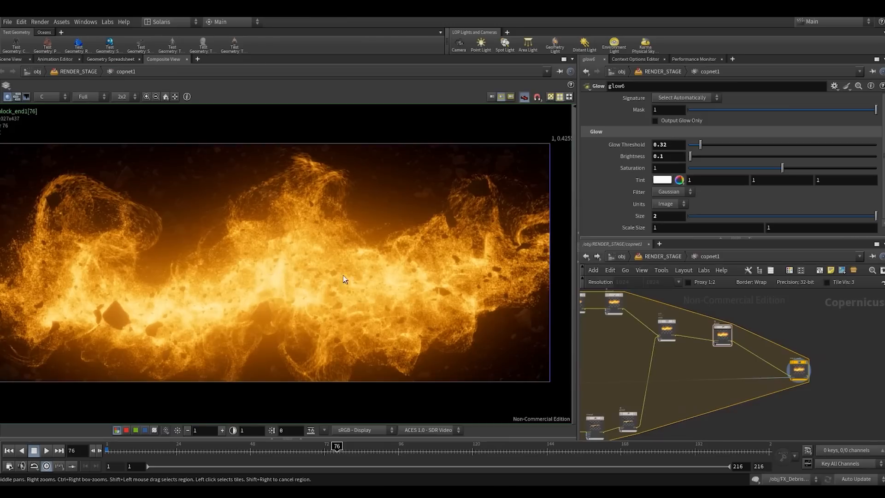
middle_click_drag(354, 271, 361, 268)
right_click_drag(361, 268, 363, 268)
right_click(364, 268)
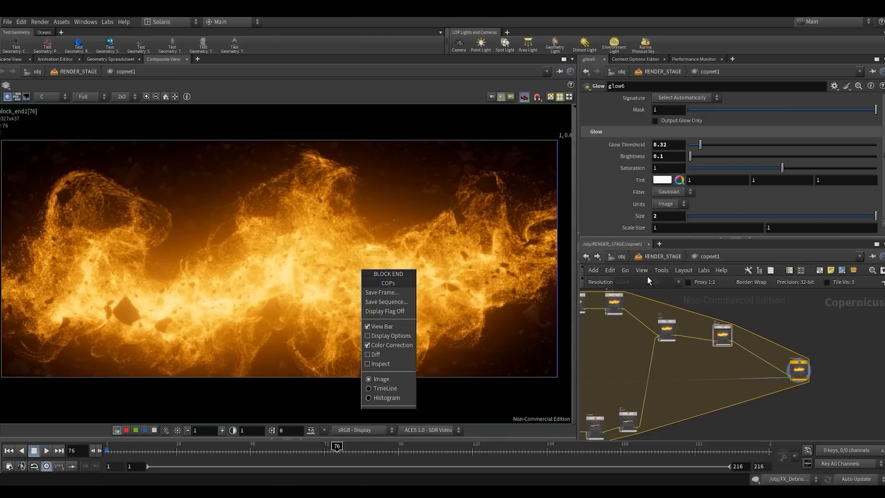
left_click(630, 357)
left_click(660, 256)
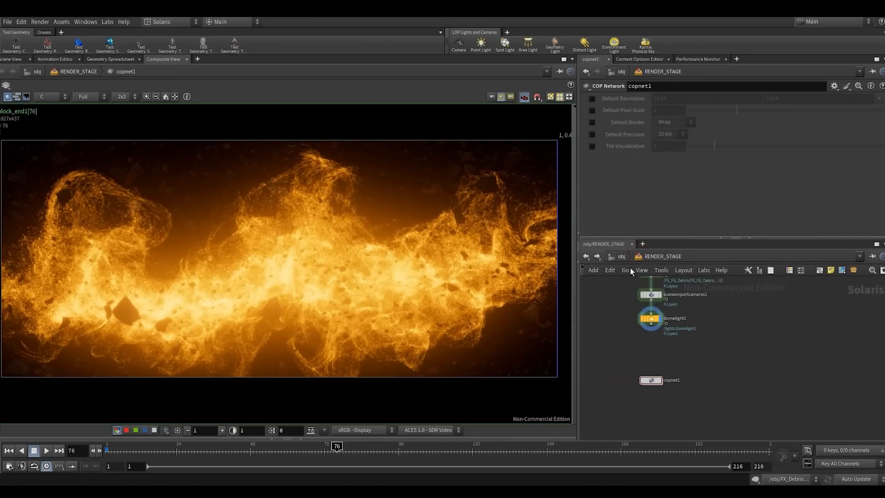
- Render the stage through SH01_CAMERA with Karma XPU in the scene view and turn on slap comp
left_click(12, 60)
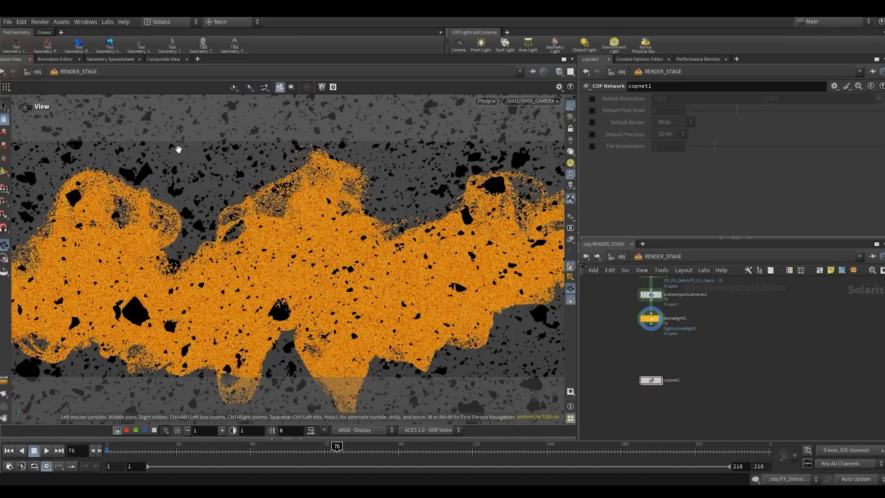
left_click(486, 101)
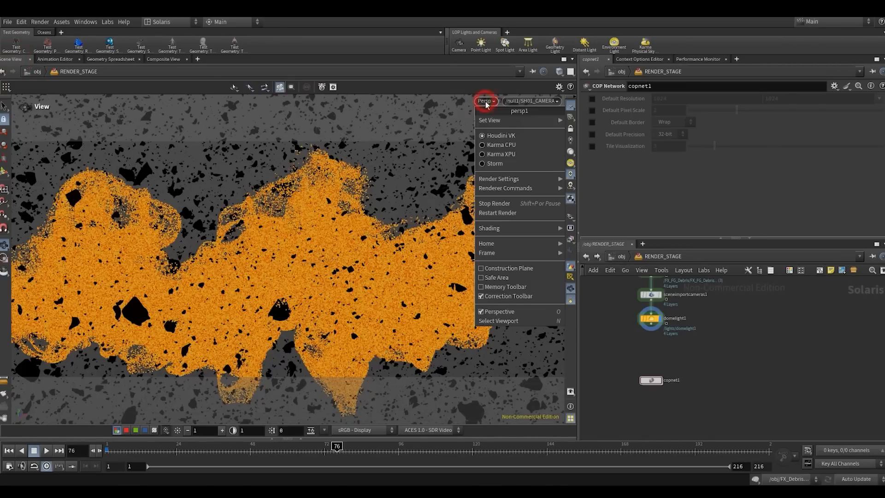
left_click(483, 155)
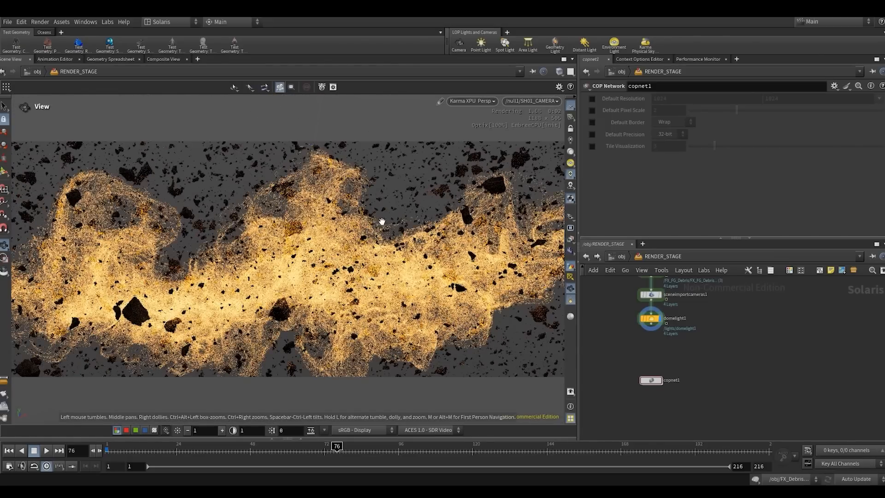
left_click(570, 251)
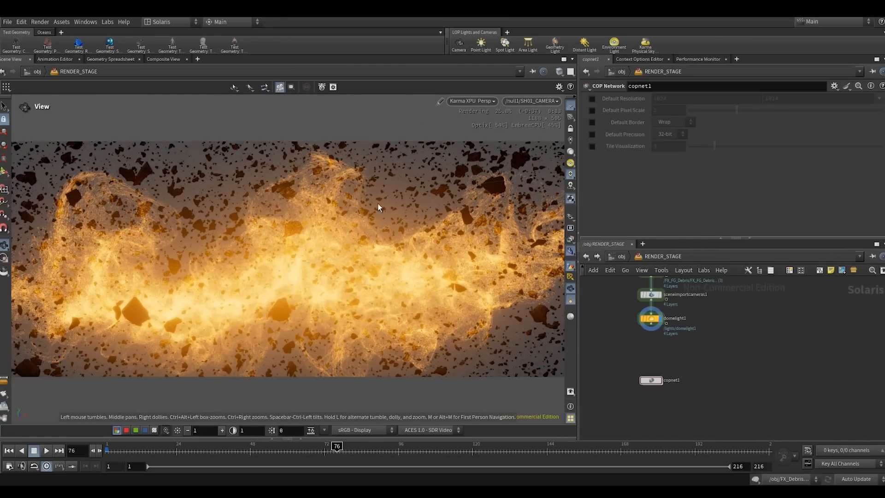
- Set the viewport's background color scheme to Dark
key("d")
left_click(177, 137)
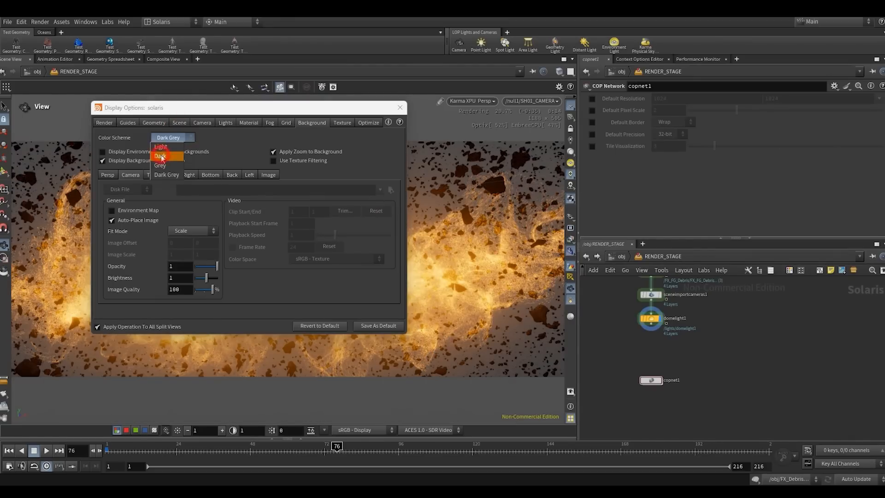
left_click(162, 156)
left_click(400, 107)
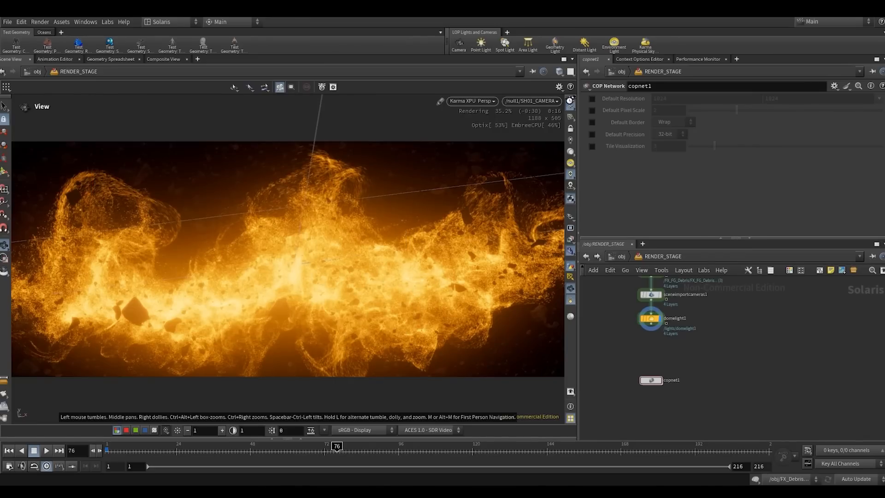
- Inspect the slap-comped Karma XPU render from a closer, free viewpoint outside the shot camera
left_click(328, 277)
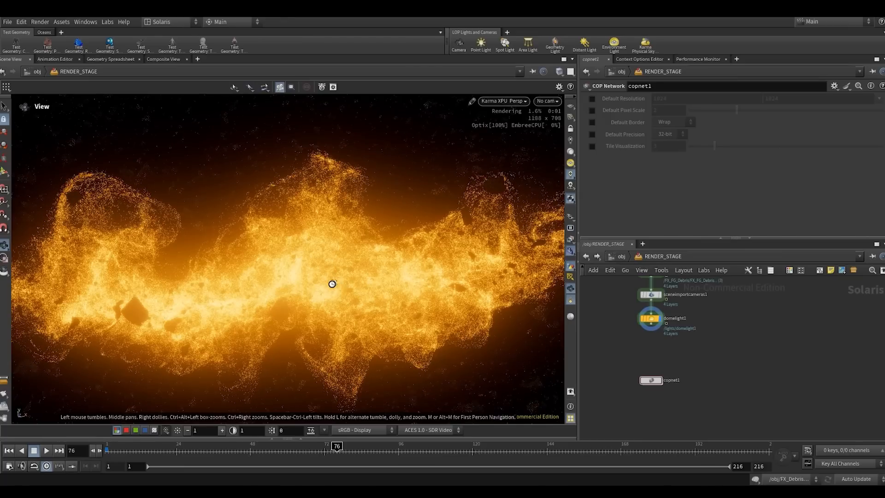
scroll(381, 260, "up", 1)
scroll(322, 276, "up", 2)
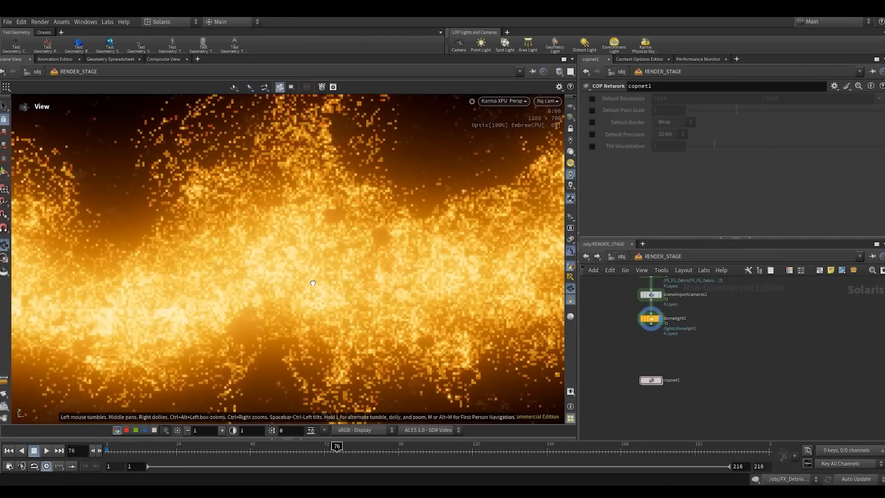
scroll(322, 272, "up", 1)
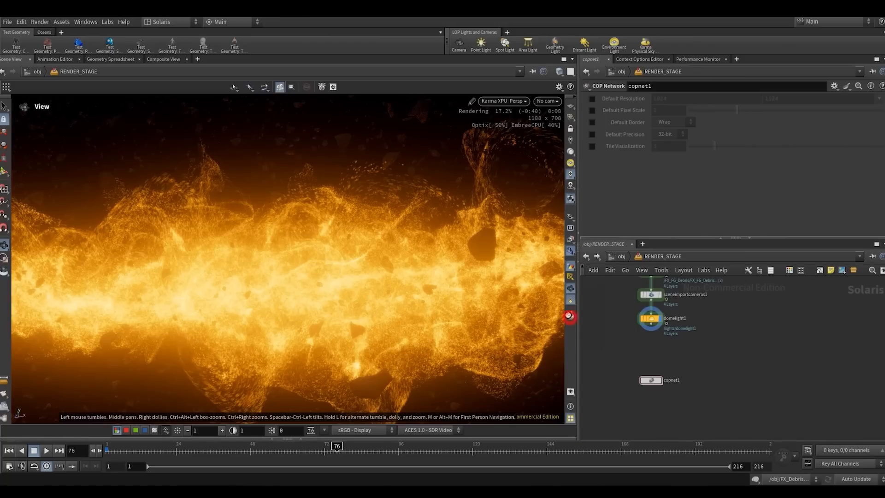
left_click(570, 317)
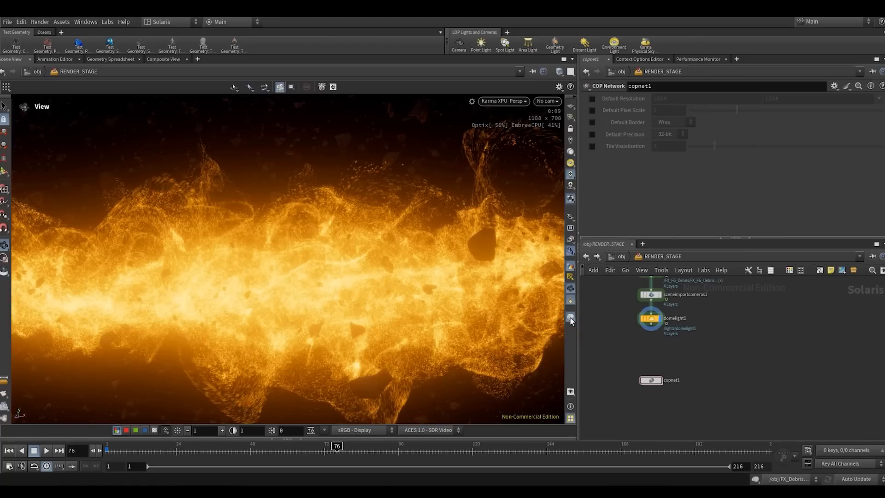
left_click(570, 317)
- Look through /null1/SH01_CAMERA again and compare the render with slap comp off and on
left_click(545, 101)
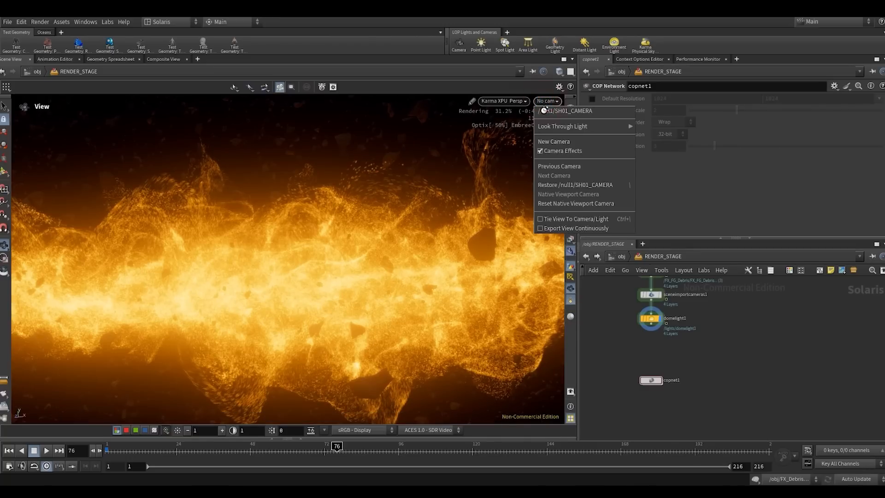
left_click(545, 111)
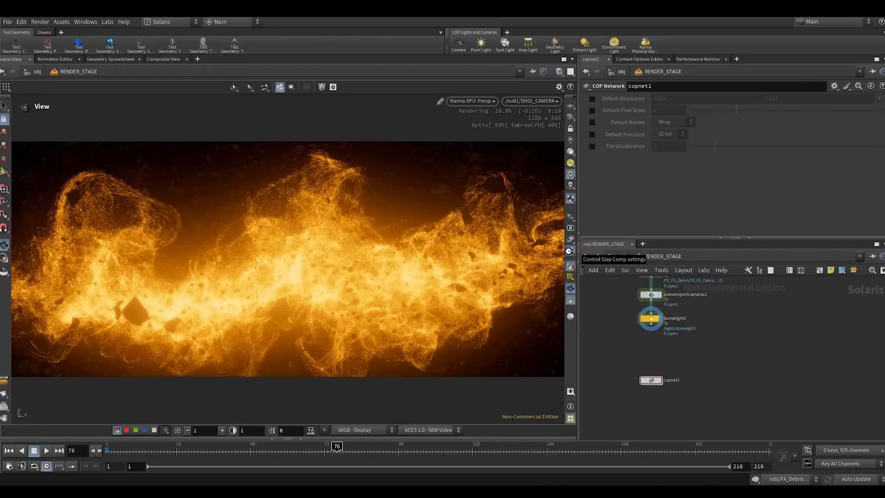
left_click(570, 253)
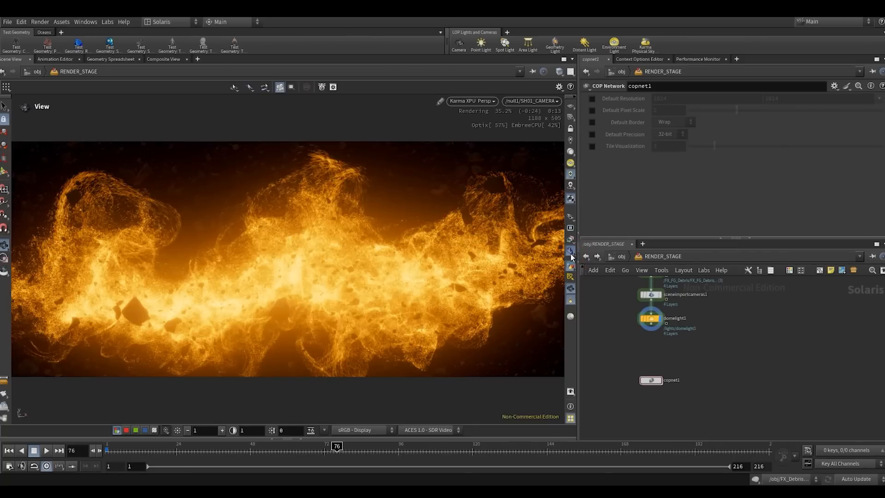
left_click(570, 253)
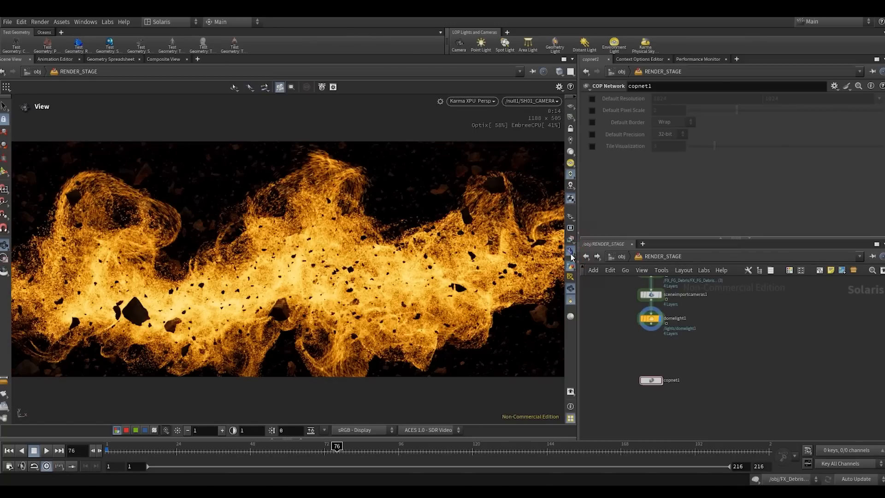
- Move copnet1 aside from the main node chain and color it red
left_click_drag(652, 383, 651, 407)
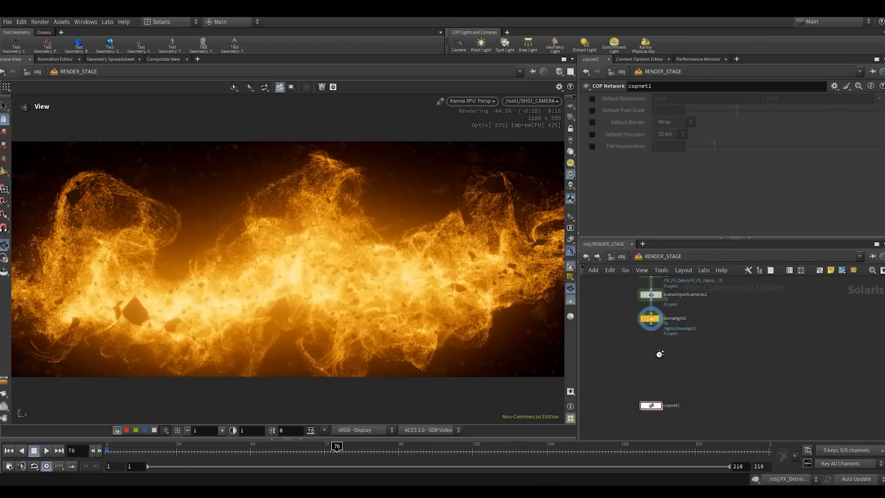
scroll(659, 353, "down", 3)
middle_click_drag(661, 352, 699, 358)
scroll(699, 357, "up", 3)
middle_click_drag(695, 388, 707, 361)
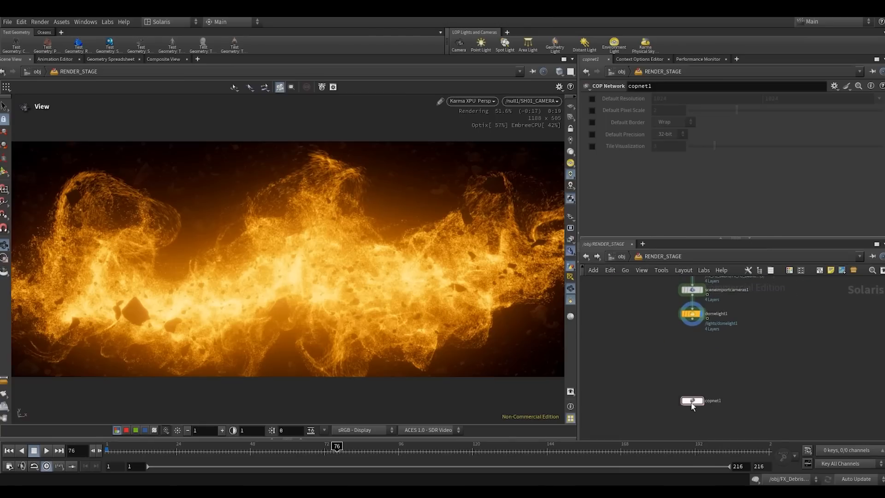
left_click_drag(692, 405, 796, 395)
key("c")
left_click(828, 381)
key("c")
left_click(719, 365)
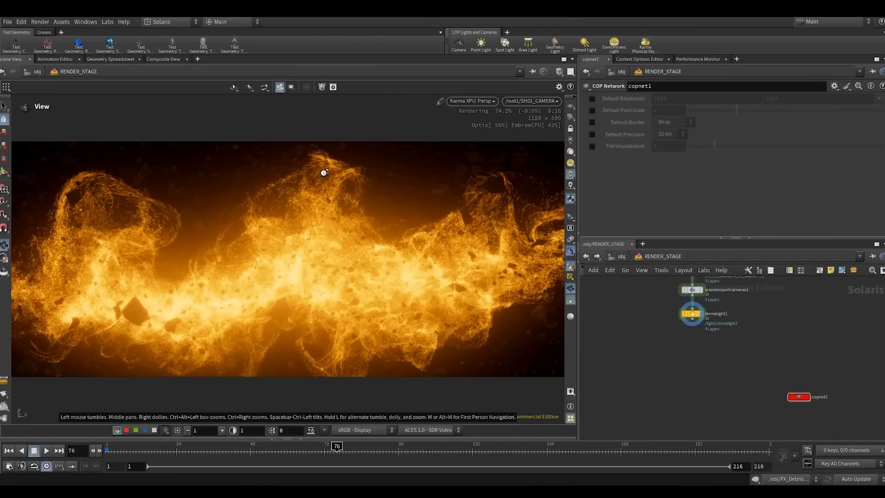
- Switch the viewport renderer back to Houdini VK
left_click(471, 101)
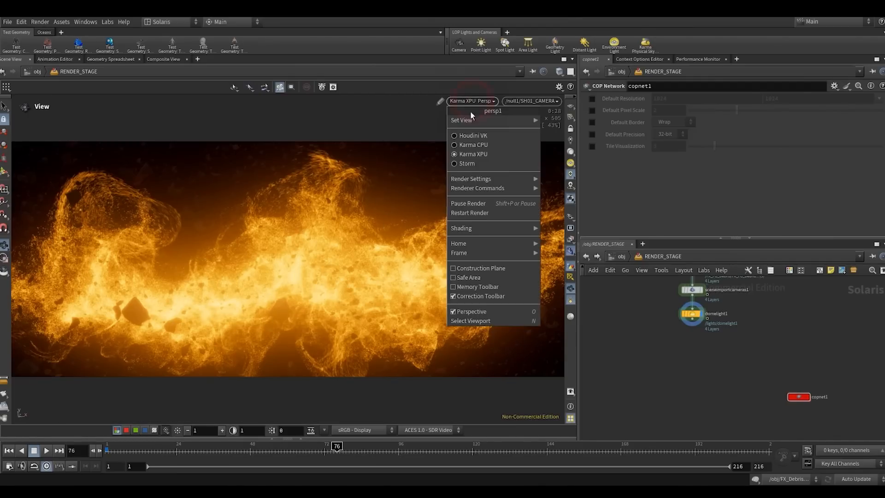
left_click(462, 135)
left_click(671, 351)
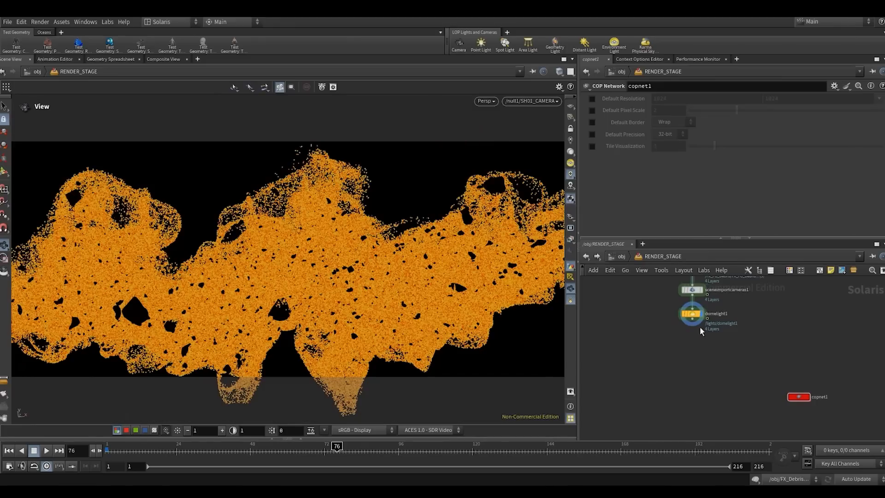
- Add Karma render settings with its USD Render ROP below domelight1 and align the pair with the chain
left_click_drag(692, 314, 692, 318)
scroll(698, 347, "down", 3)
middle_click_drag(697, 349, 678, 373)
scroll(678, 372, "up", 3)
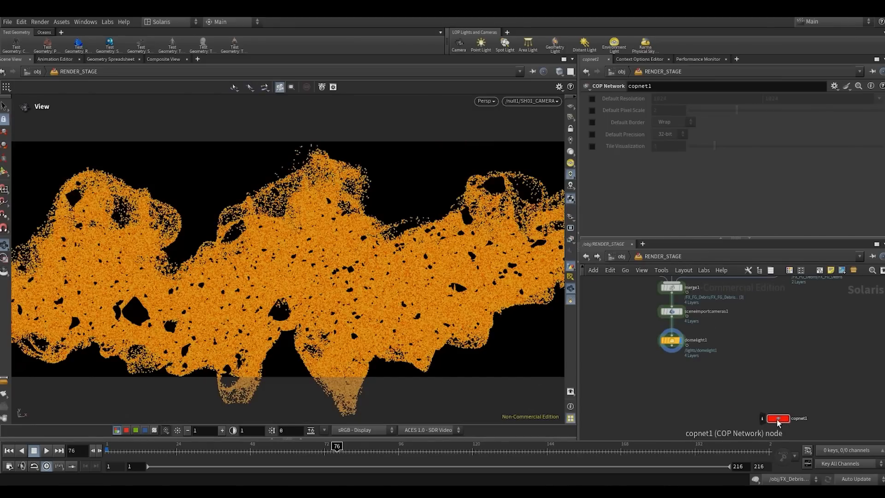
left_click(672, 351)
left_click(676, 398)
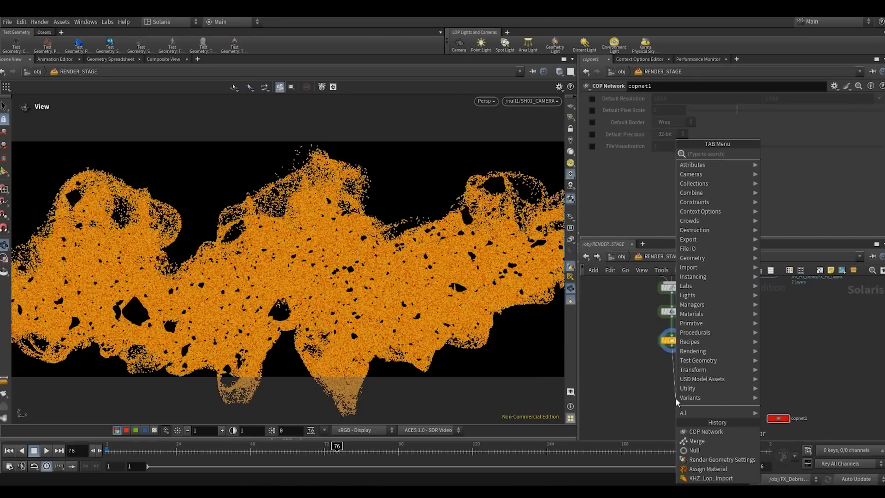
type("kar")
key("Return")
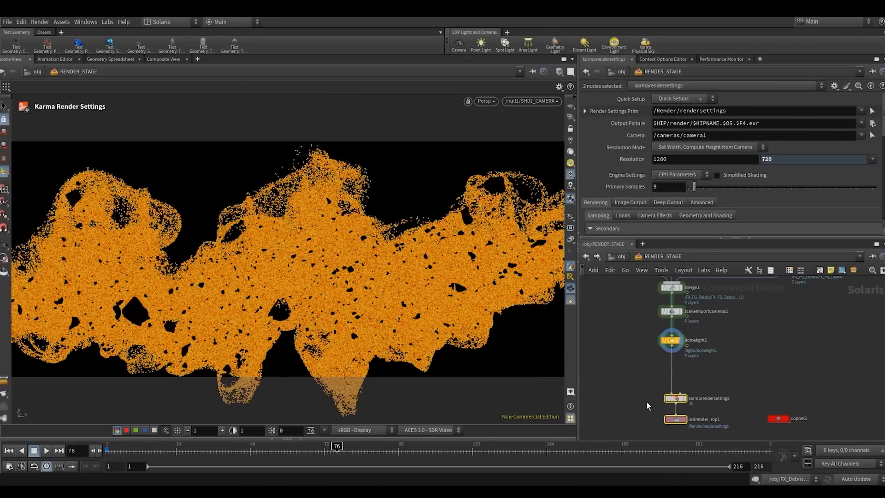
left_click_drag(677, 364, 673, 367)
left_click(673, 367)
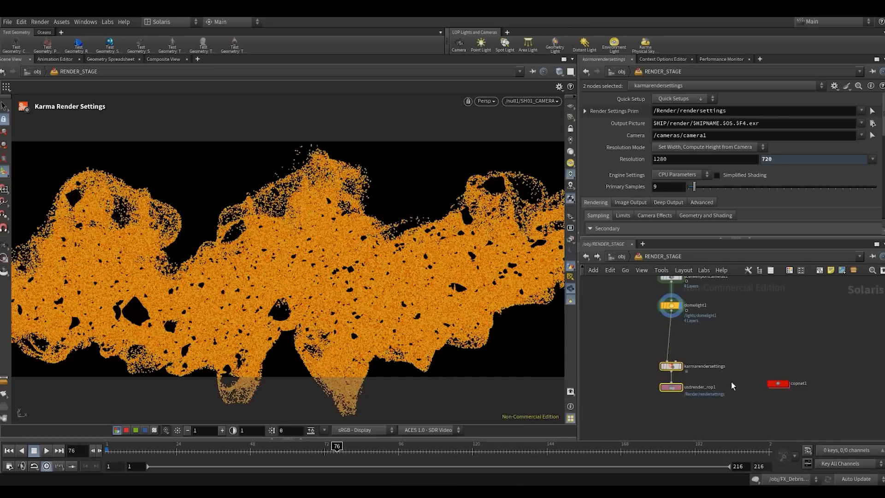
- Place copnet1 level with karmarendersettings, display karmarendersettings and move usdrender_rop1 slightly farther below it
left_click_drag(774, 386, 770, 369)
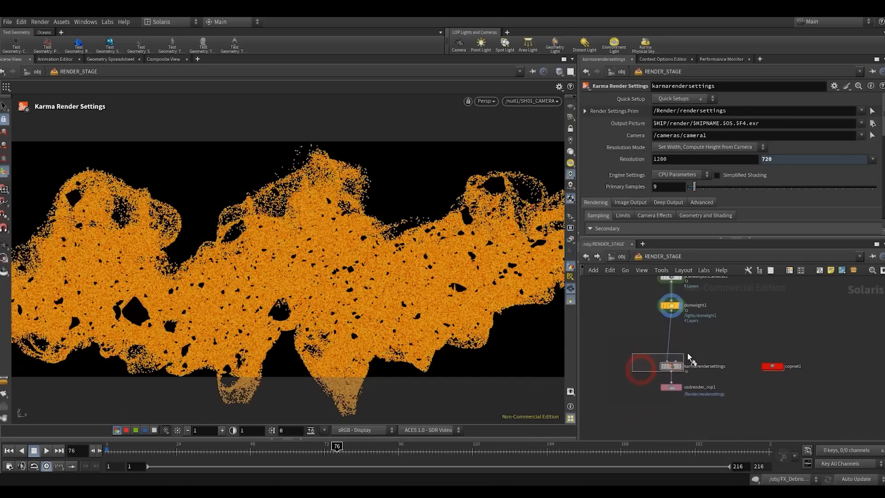
left_click(680, 365)
left_click_drag(670, 386, 670, 396)
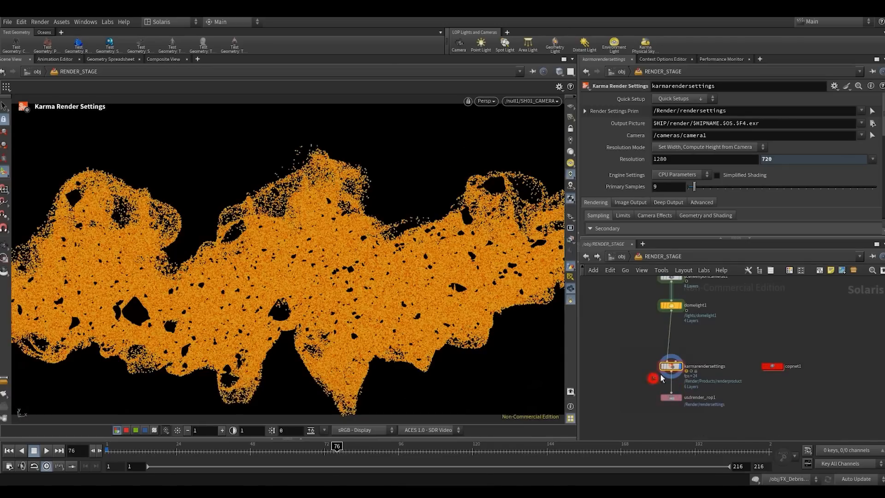
- Set the render camera to /null1/SH01_CAMERA and the engine settings to XPU Parameters
left_click(861, 135)
left_click(834, 144)
left_click(676, 176)
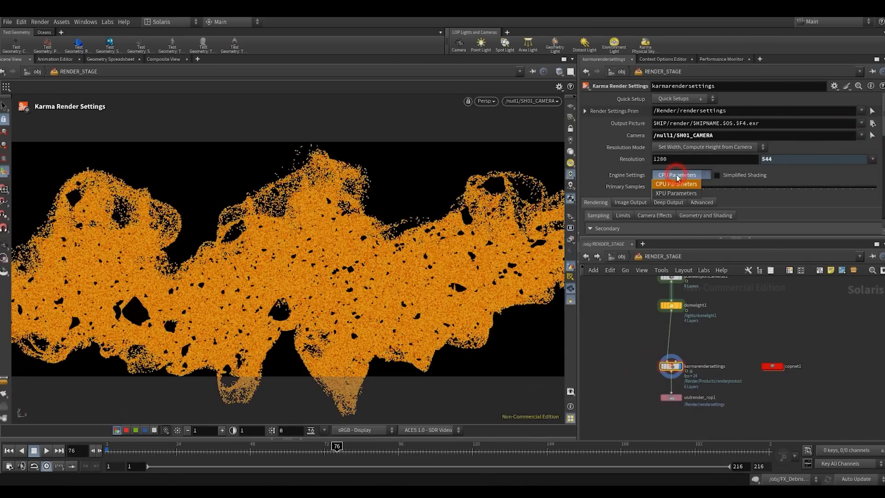
left_click(661, 192)
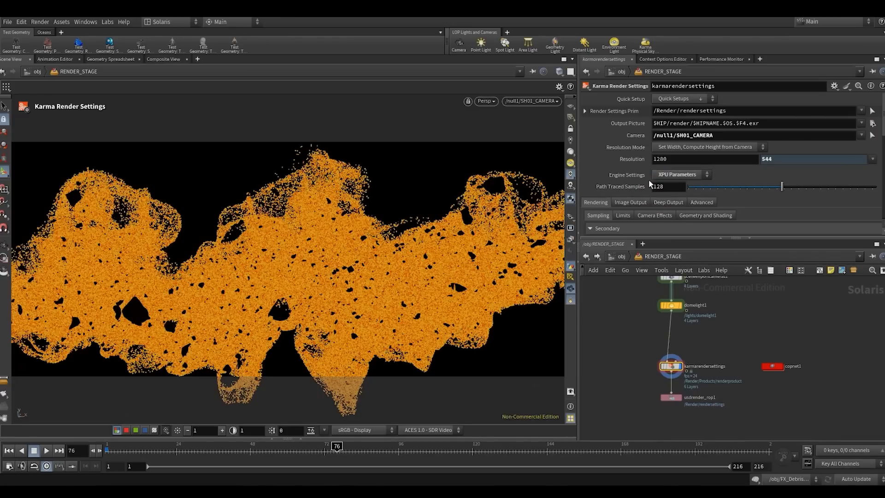
- Set the diffuse limit of karmarendersettings to 3
scroll(619, 192, "down", 3)
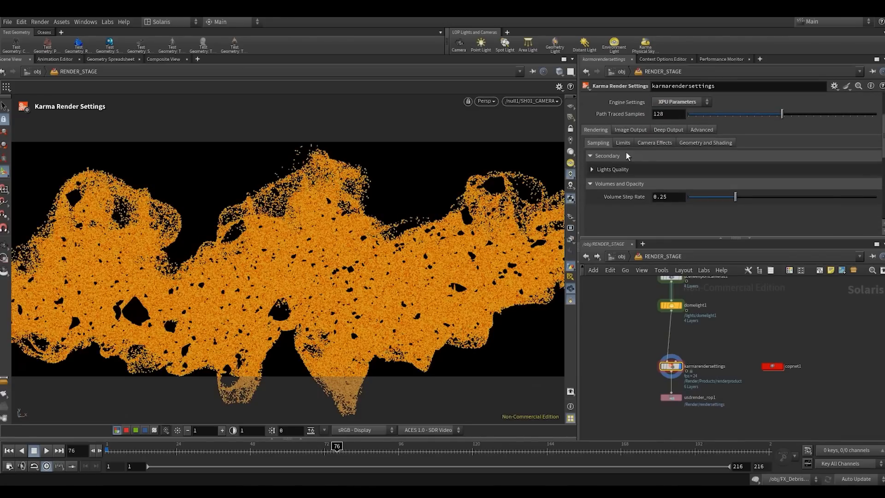
left_click(623, 142)
left_click(658, 156)
type("3")
left_click(618, 321)
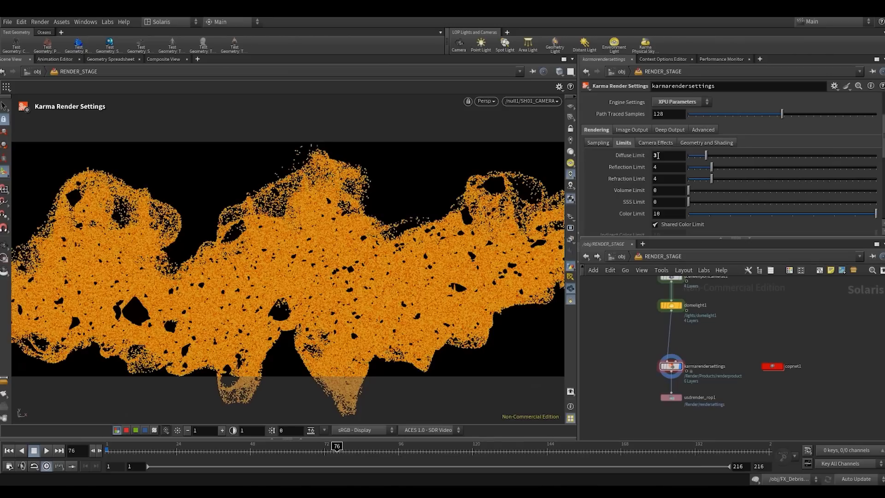
- Disable depth of field in the Karma camera effects and review the limits and sampling settings
left_click(661, 144)
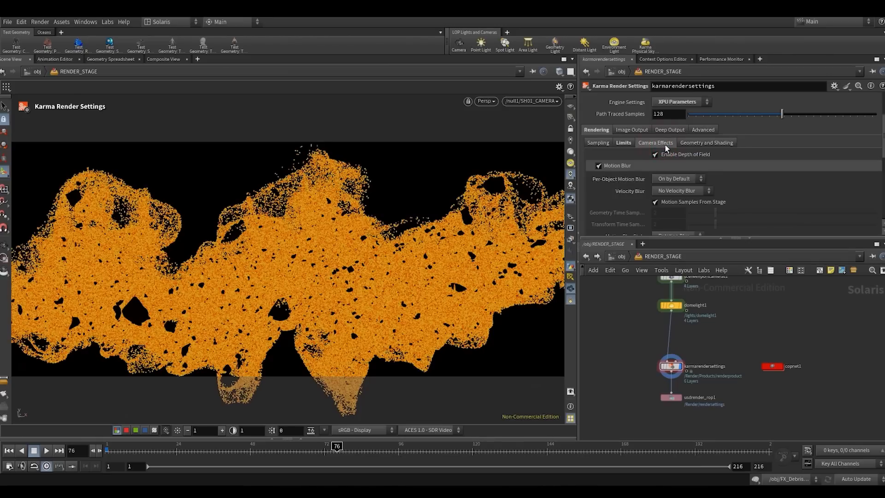
left_click(656, 155)
scroll(655, 156, "up", 2)
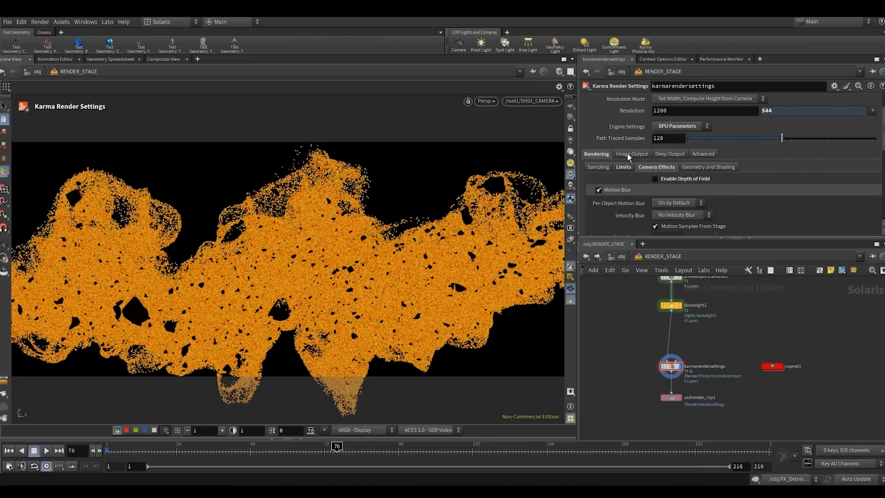
left_click(623, 166)
left_click(604, 167)
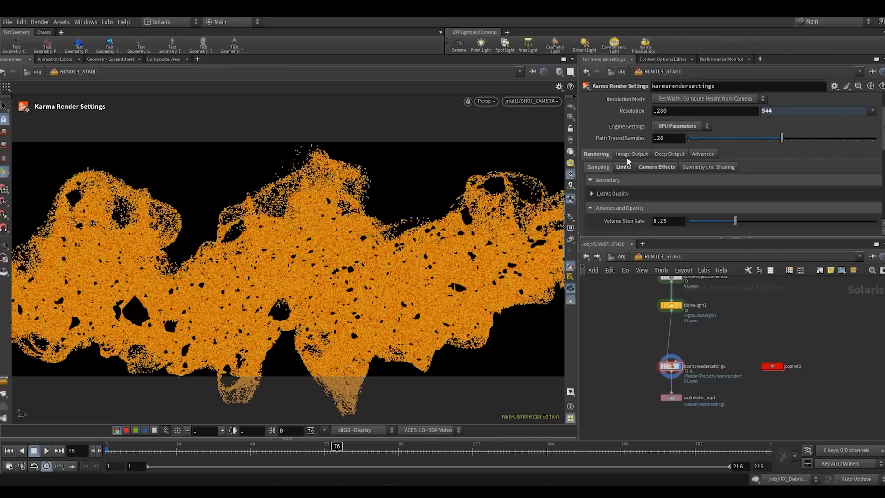
- Render the viewport with Karma XPU using the new render settings and return to the main resolution and camera settings
left_click(493, 105)
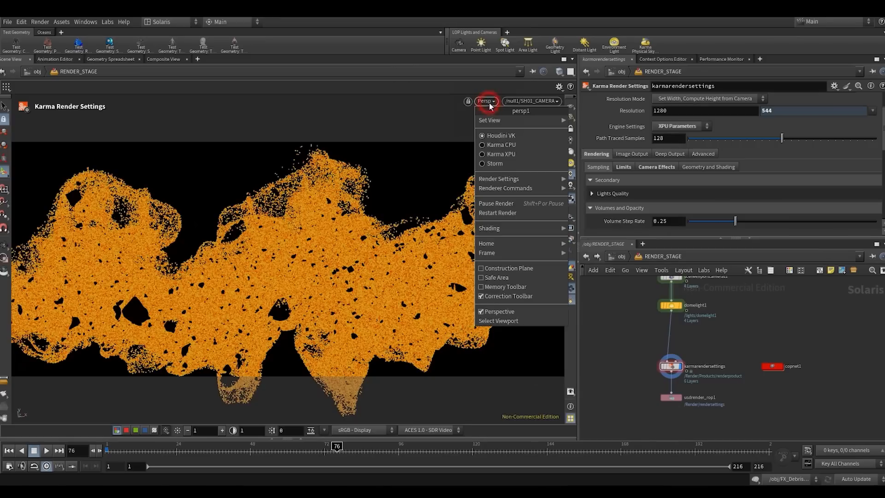
left_click(493, 155)
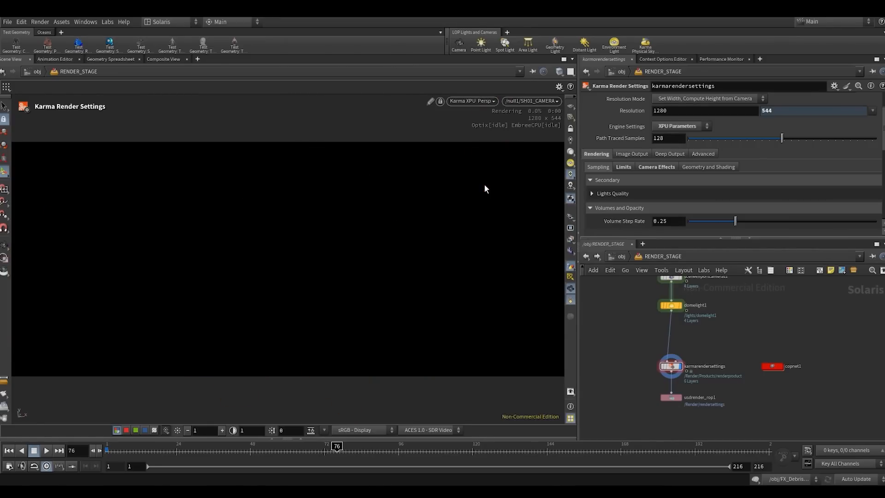
scroll(636, 147, "up", 1)
scroll(639, 143, "up", 2)
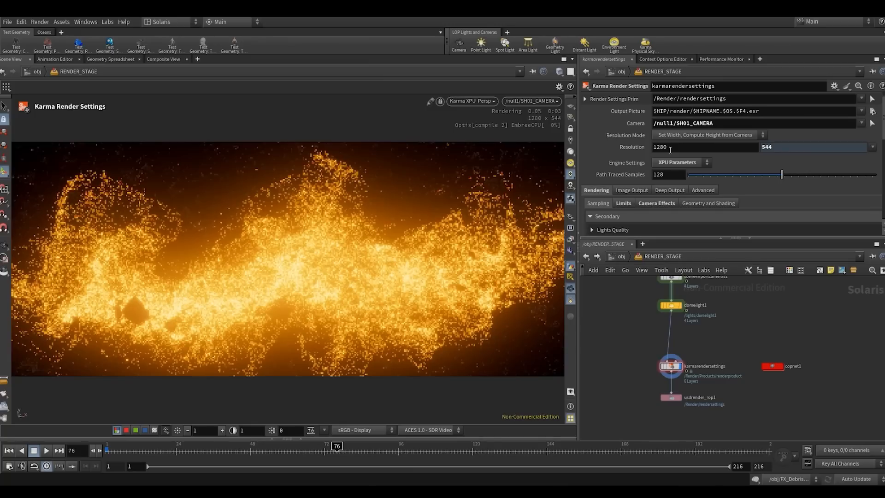
- Set the resolution width of karmarendersettings to 2048, with the height computed from the camera
double_click(669, 148)
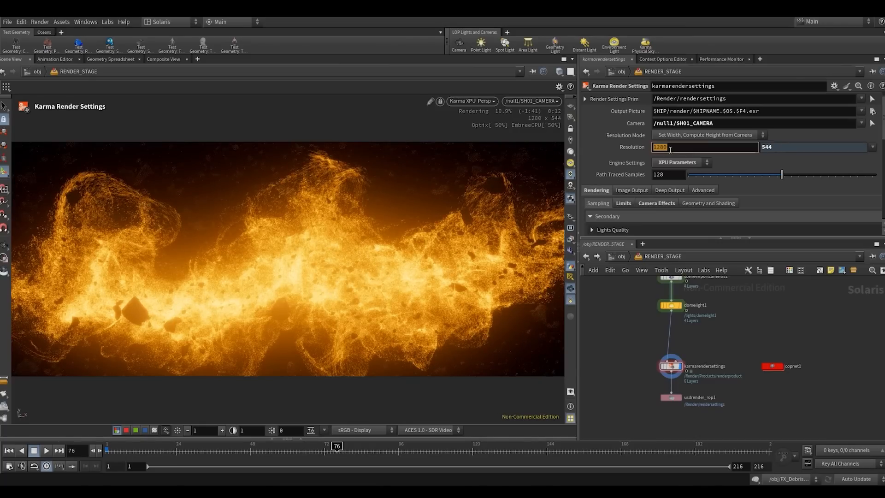
type("2048")
key("Return")
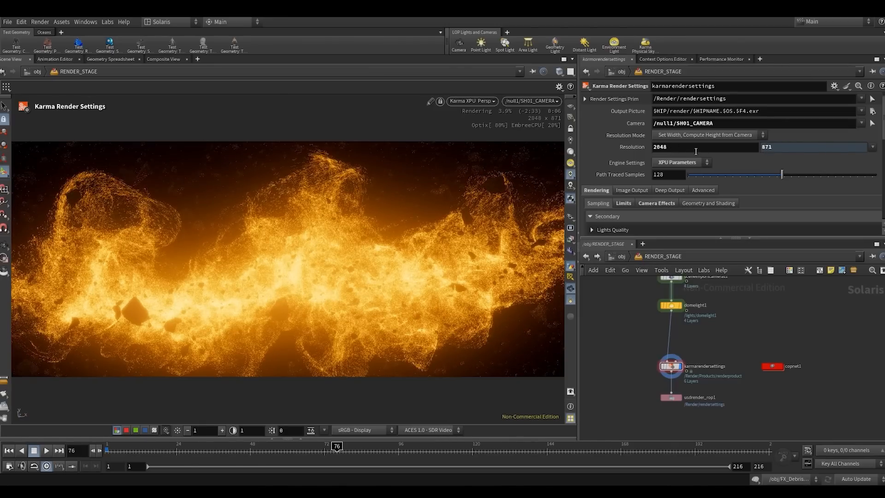
left_click_drag(659, 148, 692, 148)
left_click(699, 329)
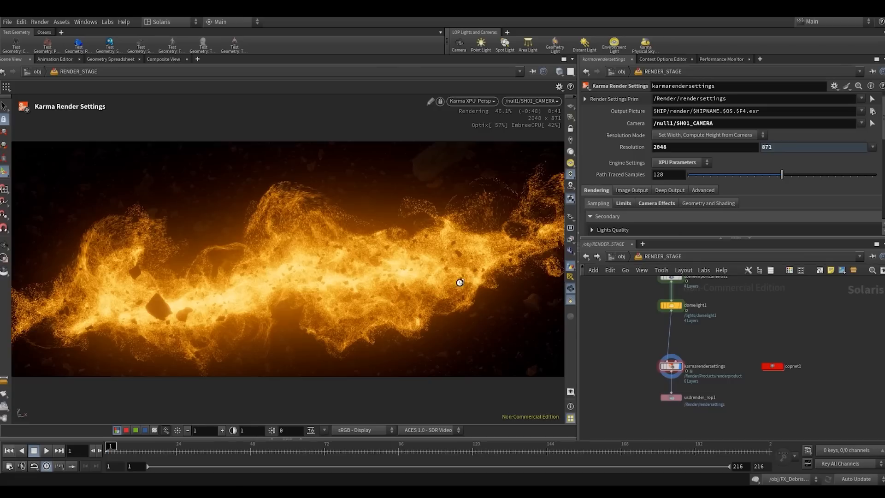
- Switch the viewport to Houdini VK and examine the whole particle field from several angles outside the render camera
left_click(462, 101)
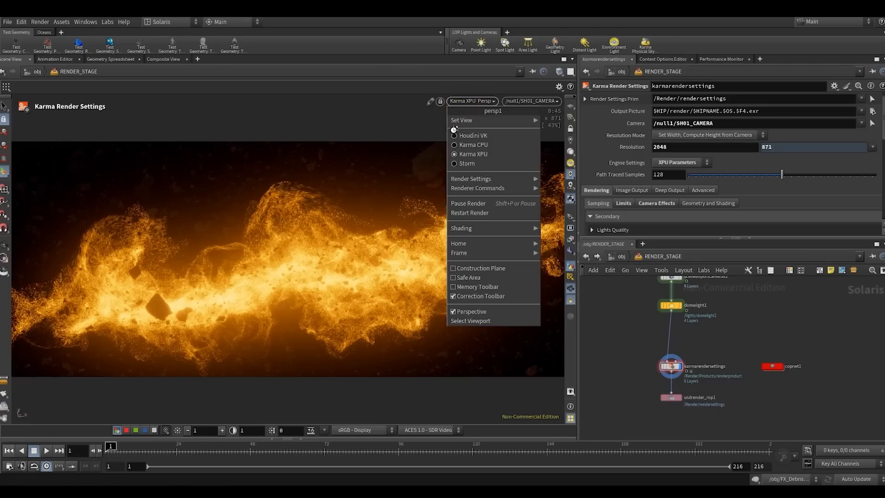
key("Return")
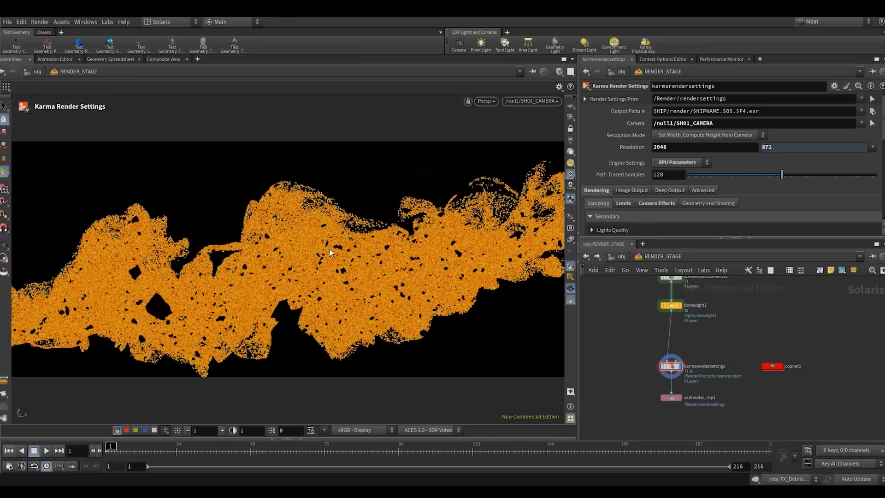
key("space+h")
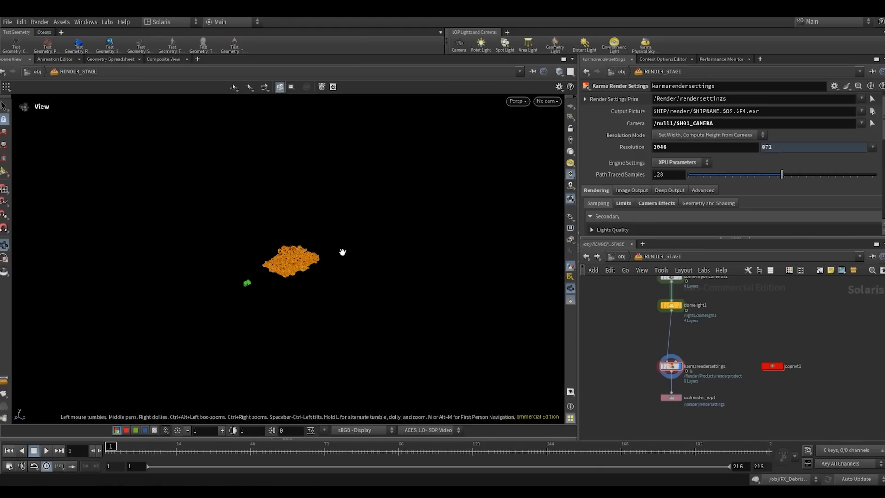
right_click_drag(282, 261, 398, 157)
right_click_drag(306, 253, 380, 215)
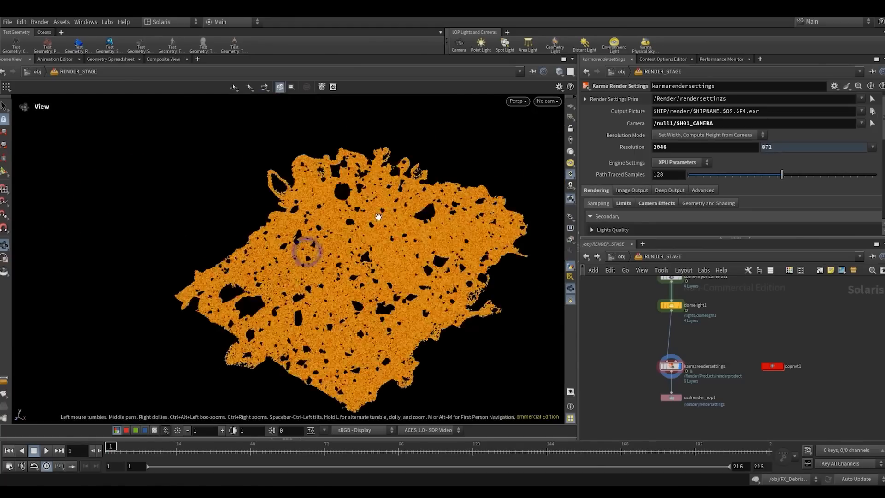
left_click_drag(379, 215, 364, 302)
left_click_drag(335, 312, 368, 325)
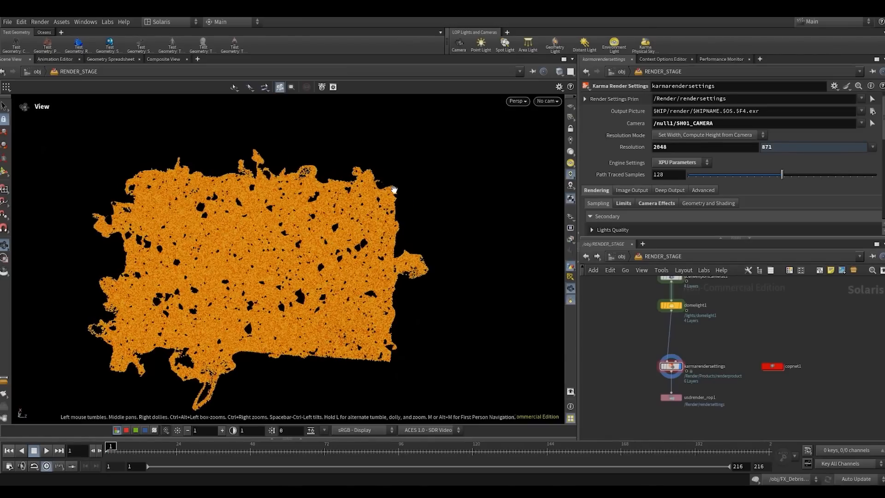
left_click_drag(354, 210, 376, 229)
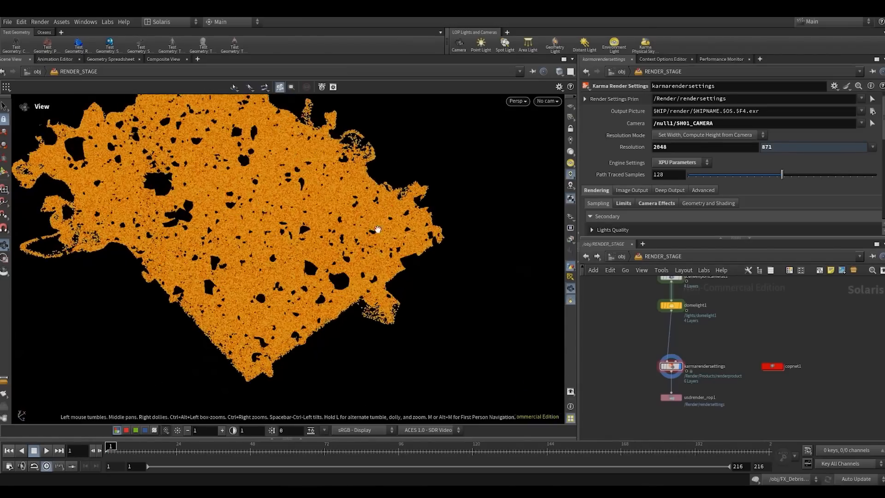
left_click_drag(331, 247, 369, 266)
left_click_drag(322, 279, 327, 257)
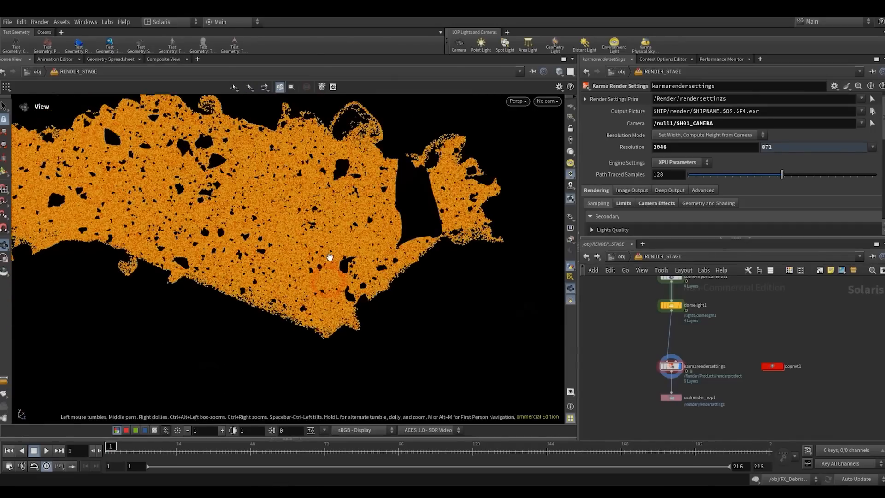
- Look through /null1/SH01_CAMERA again and render the viewport with Karma XPU
left_click(547, 101)
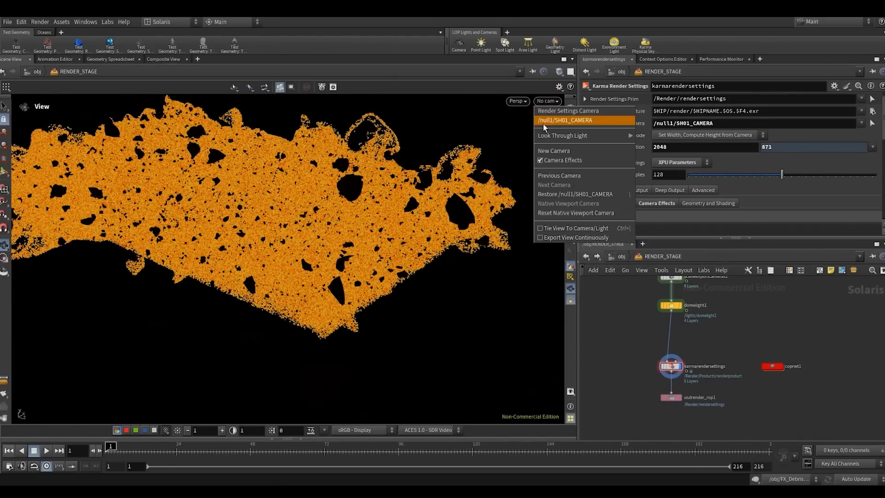
left_click(543, 120)
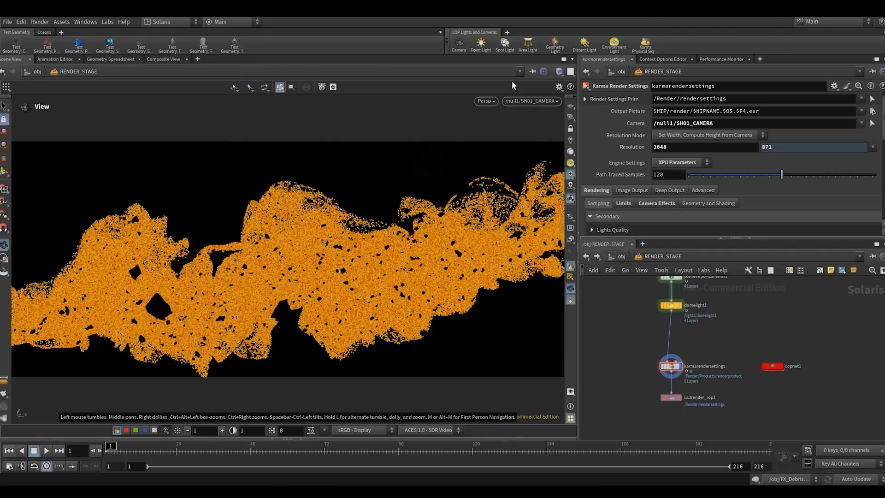
left_click(481, 102)
left_click(488, 152)
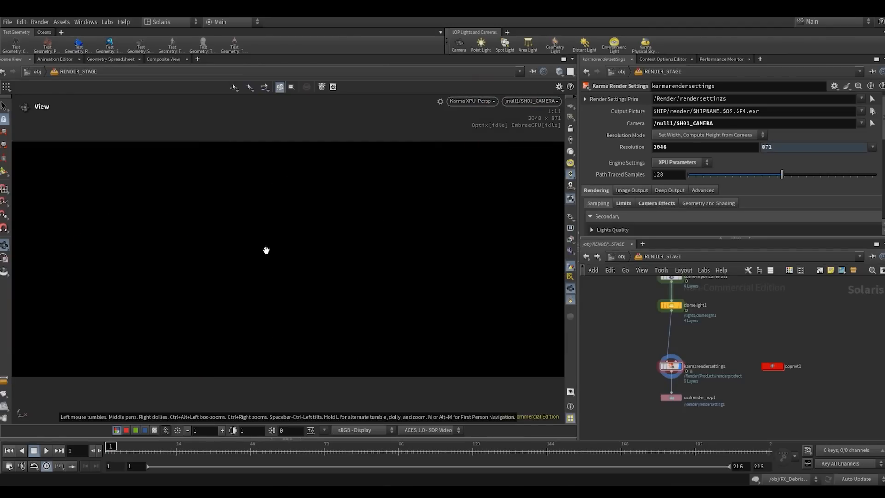
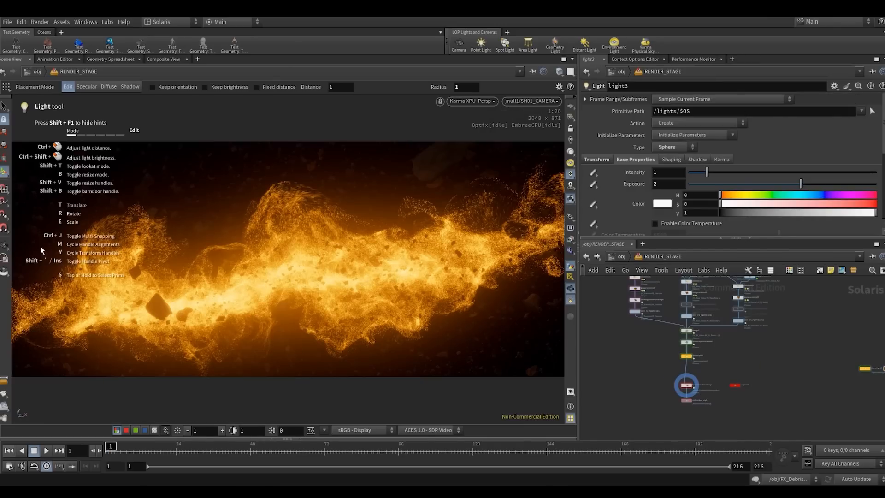
- Switch the viewport renderer from Karma XPU to Houdini VK
scroll(708, 377, "up", 3)
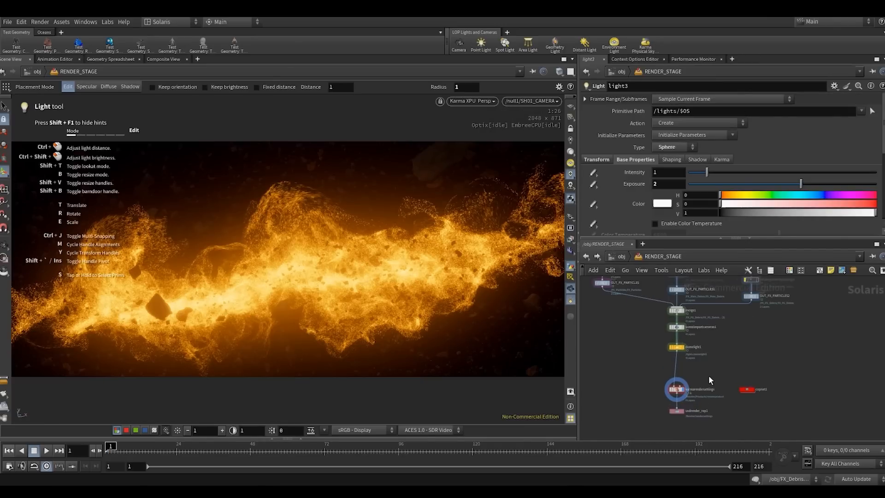
left_click(479, 102)
left_click(462, 134)
- Take domelight1 out of the node chain and insert a Merge between sceneimportcameras1 and karmarendersettings
scroll(659, 350, "up", 2)
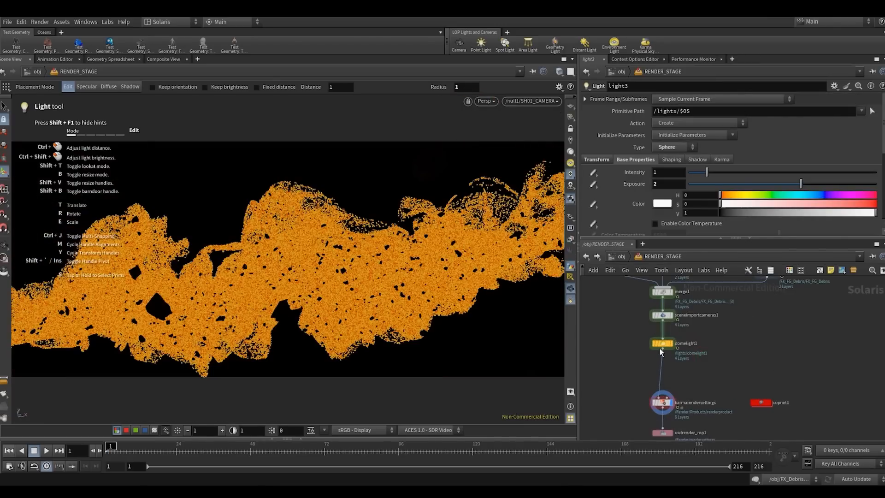
left_click_drag(660, 350, 797, 346)
key("Tab")
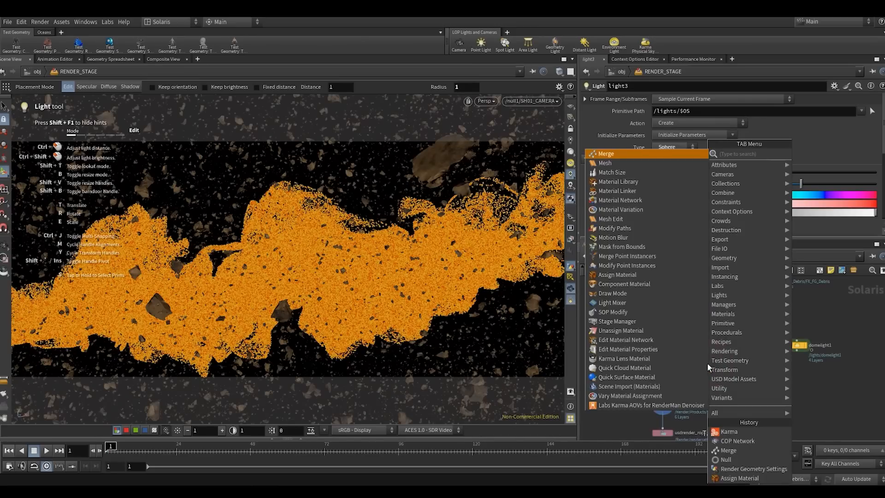
type("merge")
left_click(806, 157)
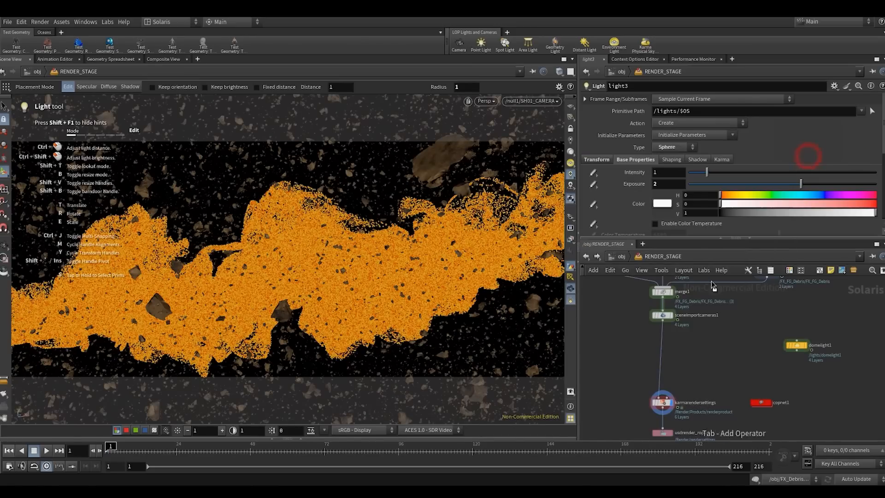
left_click(661, 358)
- Arrange domelight2 and light3 side by side near the new merge and select both lights
scroll(757, 361, "down", 2)
middle_click_drag(758, 361, 663, 350)
left_click_drag(688, 339, 759, 312)
scroll(795, 341, "down", 1)
middle_click_drag(796, 342, 713, 333)
scroll(713, 333, "up", 1)
left_click_drag(729, 331, 819, 358)
left_click_drag(758, 343, 603, 314)
middle_click_drag(647, 348, 744, 353)
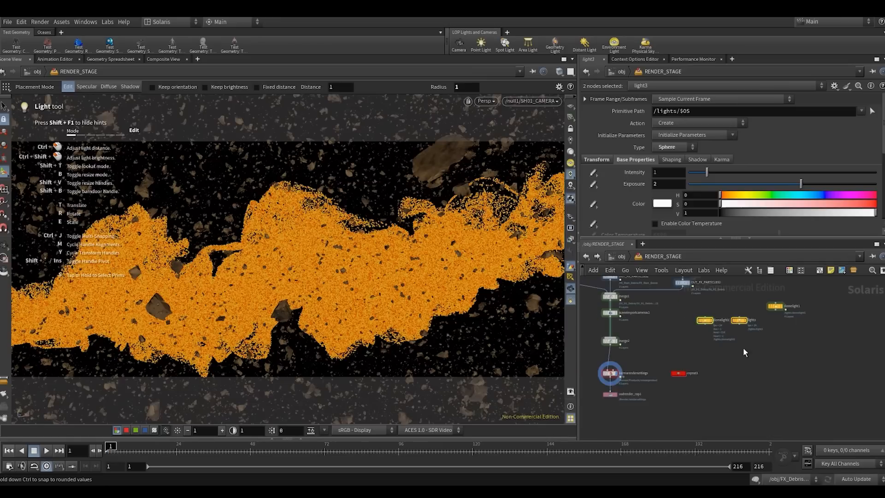
- Combine domelight2 and light3 in a new Merge and wire it into the merge above karmarendersettings
left_click(654, 335)
key("Tab")
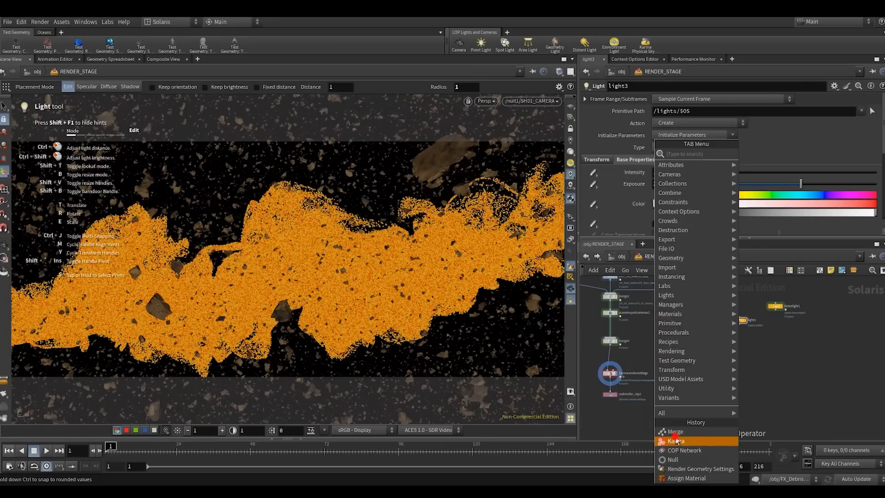
left_click(675, 441)
left_click(678, 374)
key("Tab")
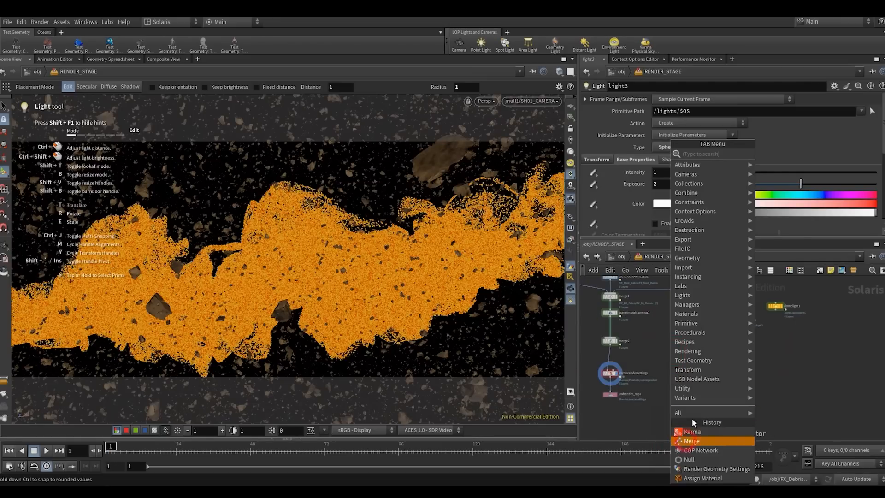
left_click(687, 441)
left_click(699, 346)
left_click_drag(689, 330, 747, 311)
left_click(740, 324)
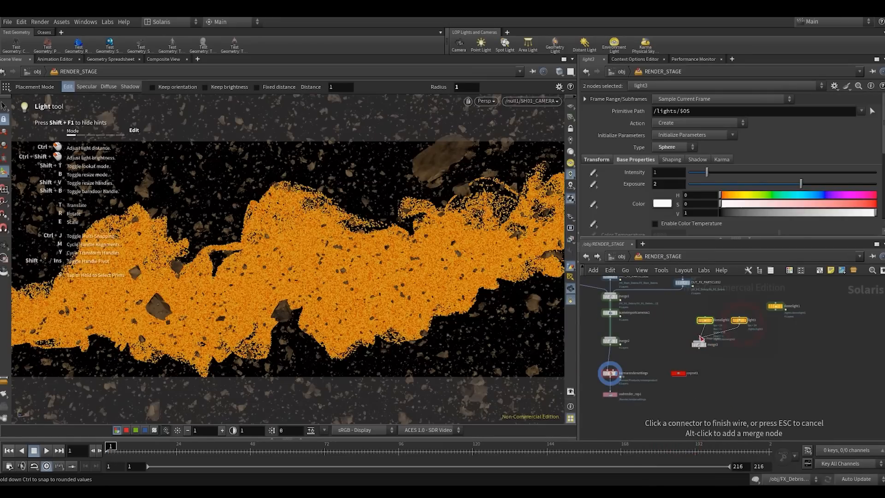
left_click(699, 341)
left_click_drag(729, 362, 614, 340)
- Lay out the network nodes automatically, leaving the disconnected domelight1 apart from the main chain
scroll(628, 346, "down", 3)
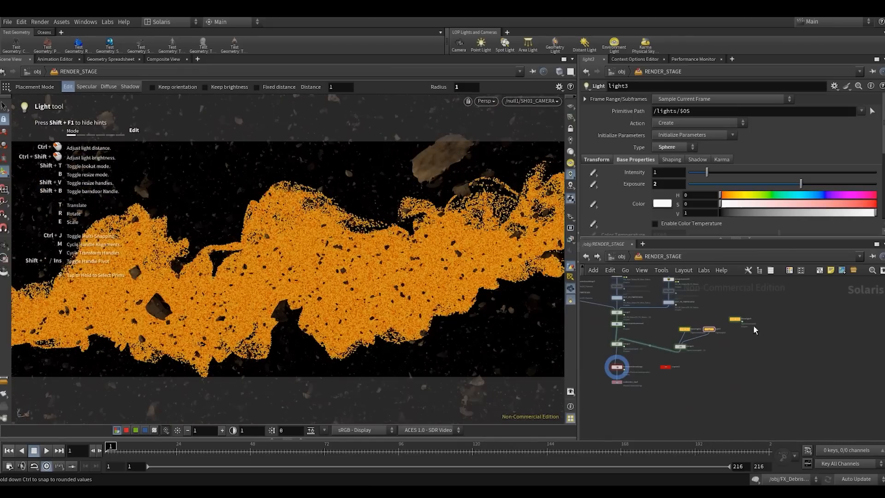
left_click(735, 319)
key("l")
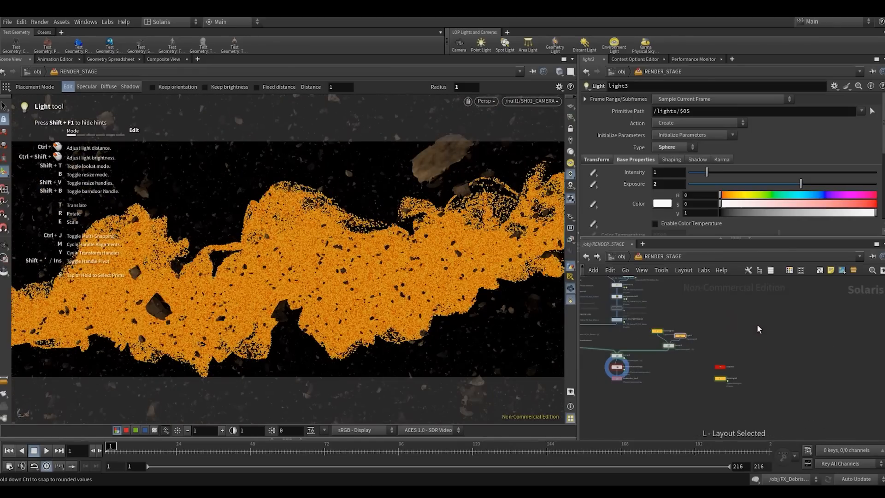
scroll(737, 359, "up", 3)
- Examine the base properties of domelight2, including its intensity and texture settings
left_click(744, 327)
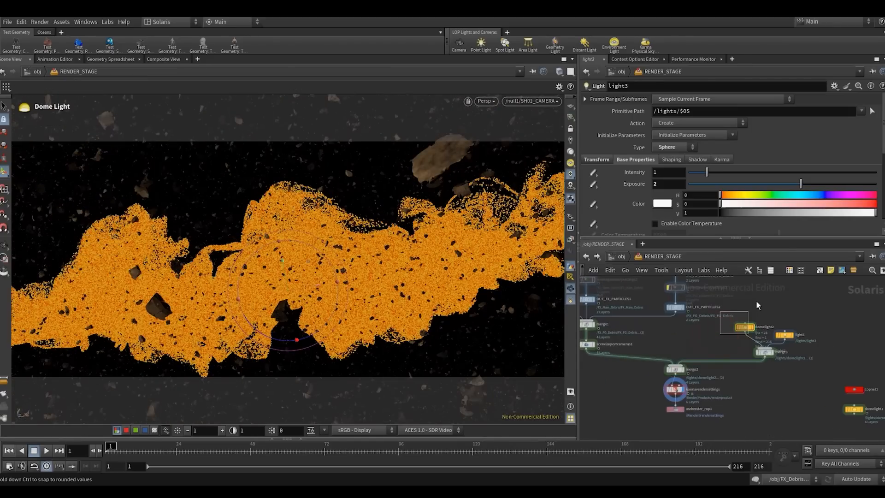
scroll(623, 211, "down", 5)
scroll(627, 184, "up", 3)
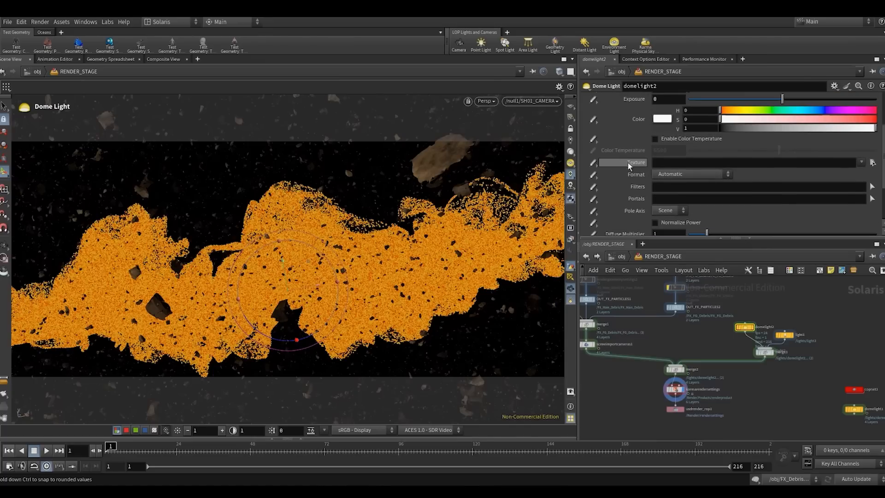
key("Escape")
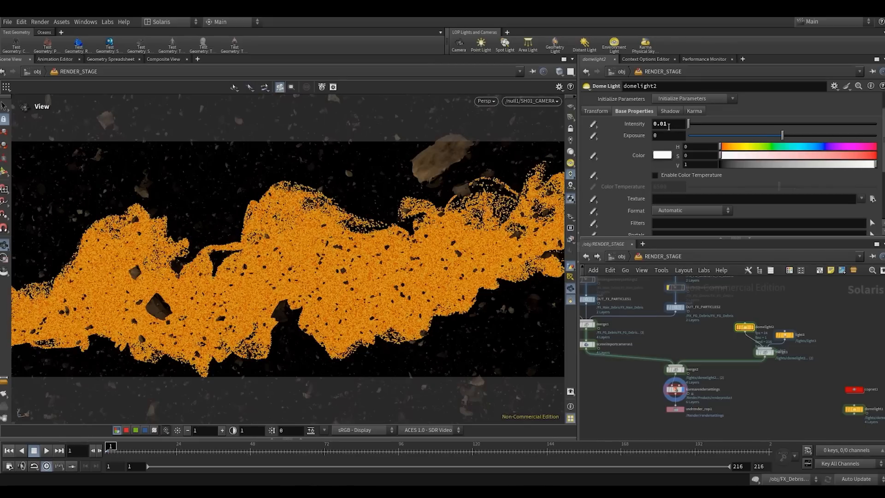
- Examine light3's base properties and its sphere relative to the particles and camera from outside the render camera
left_click(785, 336)
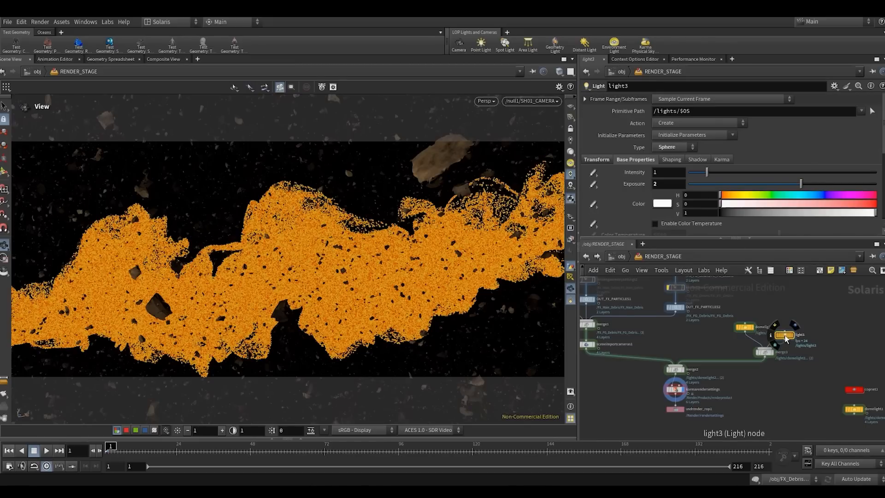
left_click(570, 277)
right_click_drag(383, 294, 229, 289)
left_click_drag(229, 288, 239, 323)
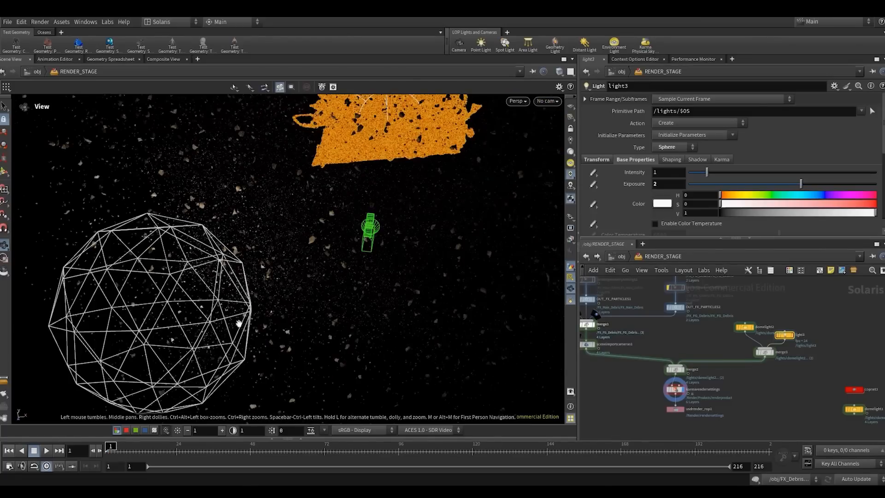
left_click_drag(271, 257, 340, 277)
middle_click_drag(339, 276, 314, 245)
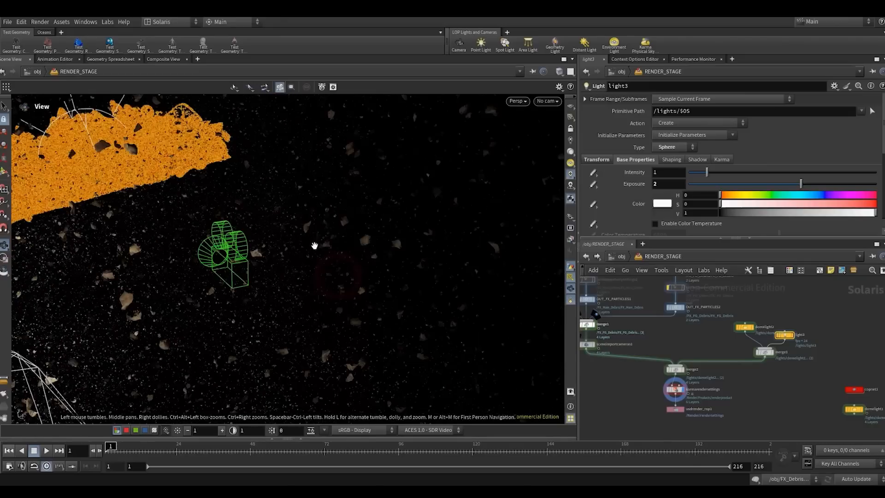
- Look through /null1/SH01_CAMERA and render the viewport with Karma XPU using the merged lights
left_click(544, 102)
left_click(546, 120)
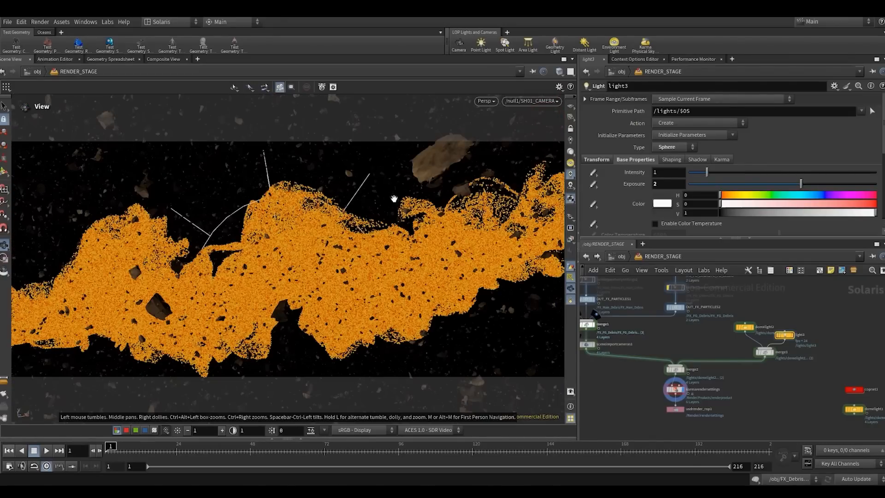
left_click(487, 101)
left_click(489, 155)
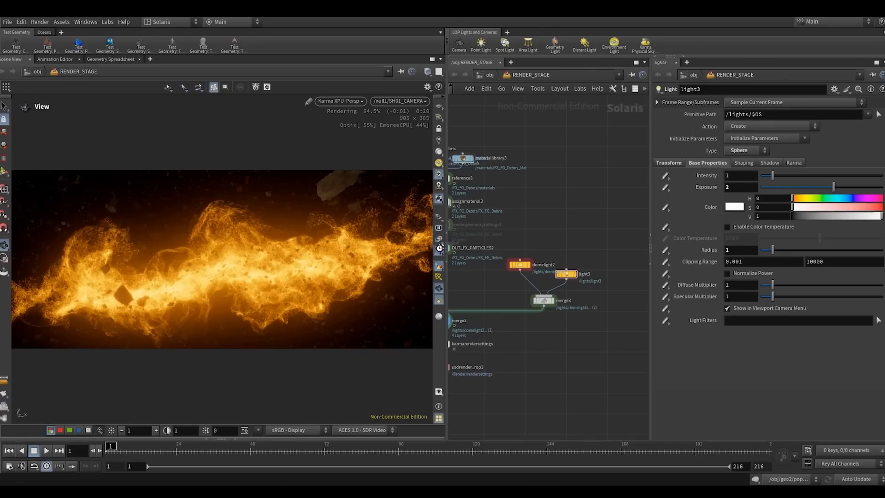
- Return the viewport to Houdini VK after the Karma XPU preview
left_click(439, 249)
middle_click_drag(517, 361, 562, 318)
left_click(339, 103)
left_click(334, 135)
- Space karmarendersettings and usdrender_rop1 further below merge2 with copnet1 beside them, and display karmarendersettings
left_click_drag(495, 310, 529, 296)
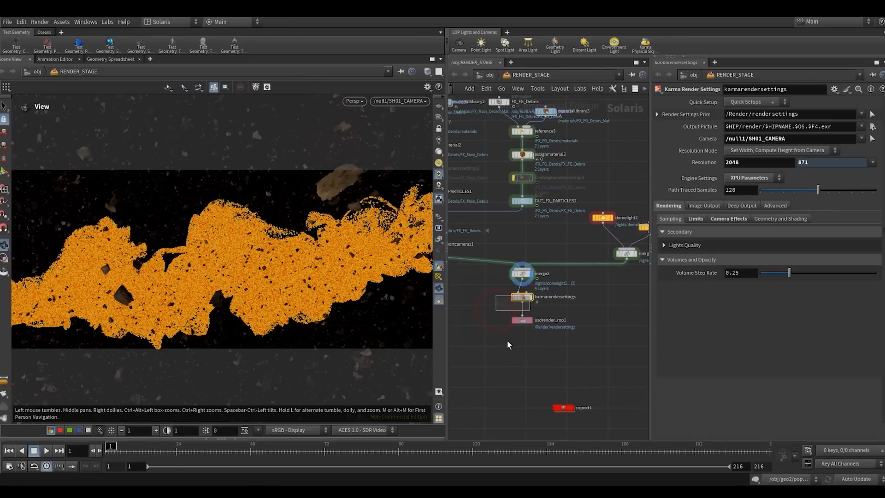
key("r")
left_click_drag(507, 344, 523, 332)
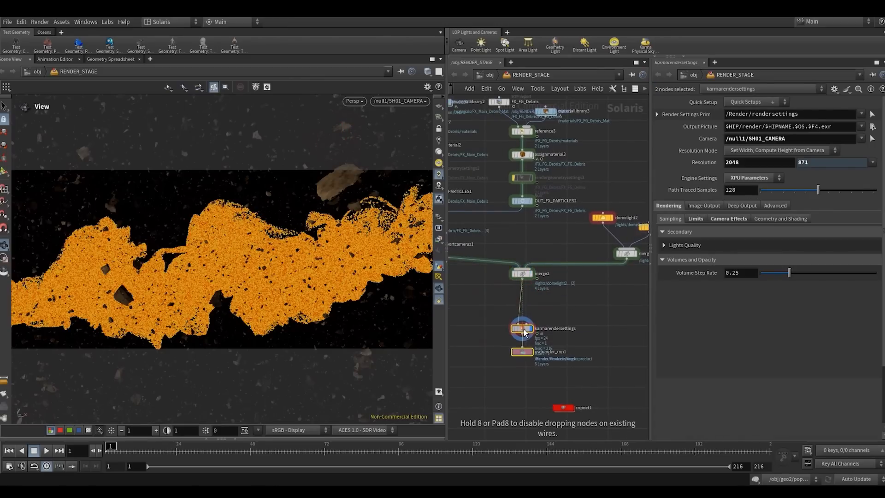
middle_click_drag(571, 405, 545, 366)
left_click_drag(536, 369, 512, 376)
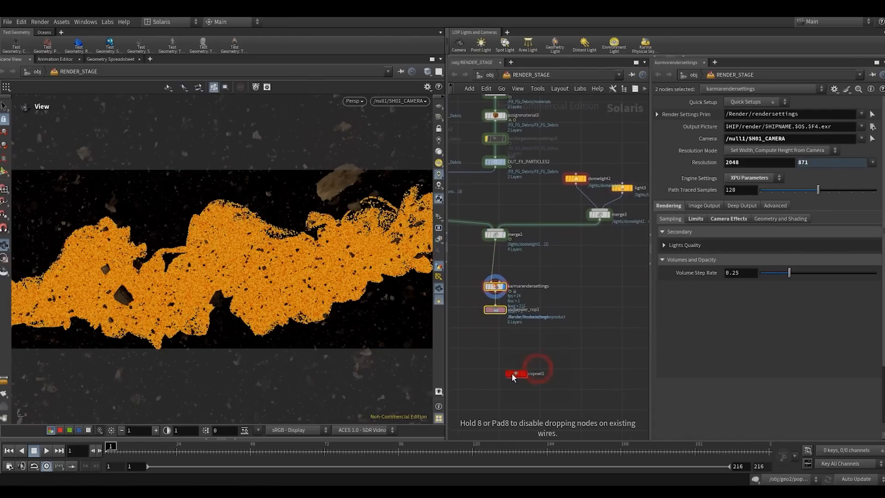
left_click_drag(577, 367, 582, 369)
left_click(581, 332)
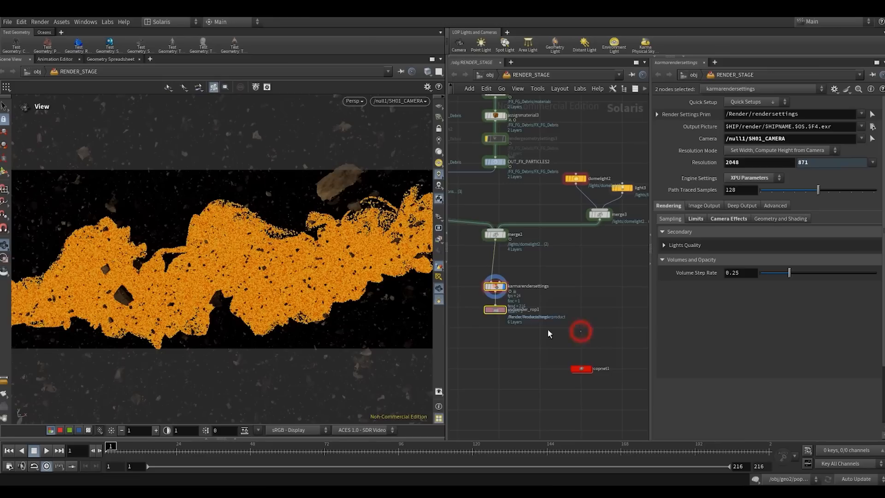
mouse_move(484, 336)
left_mouse_down()
mouse_move(509, 283)
mouse_move(496, 331)
left_mouse_up()
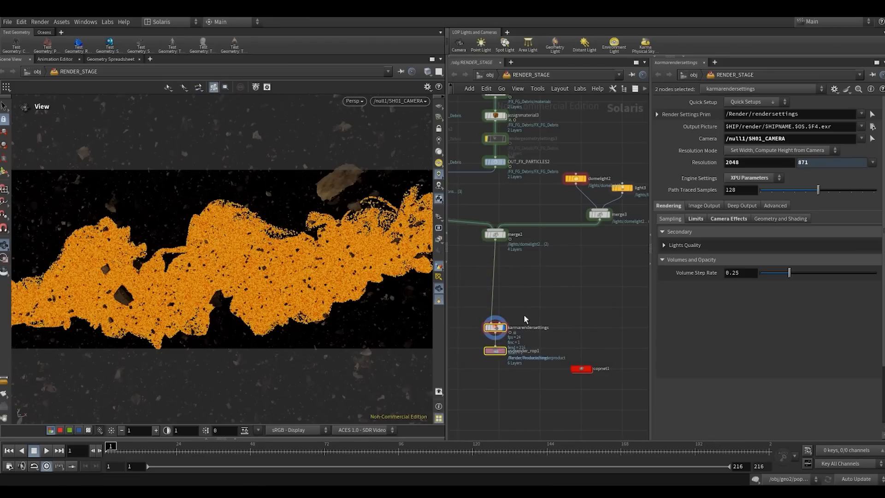
left_click(535, 332)
left_click_drag(579, 369, 580, 347)
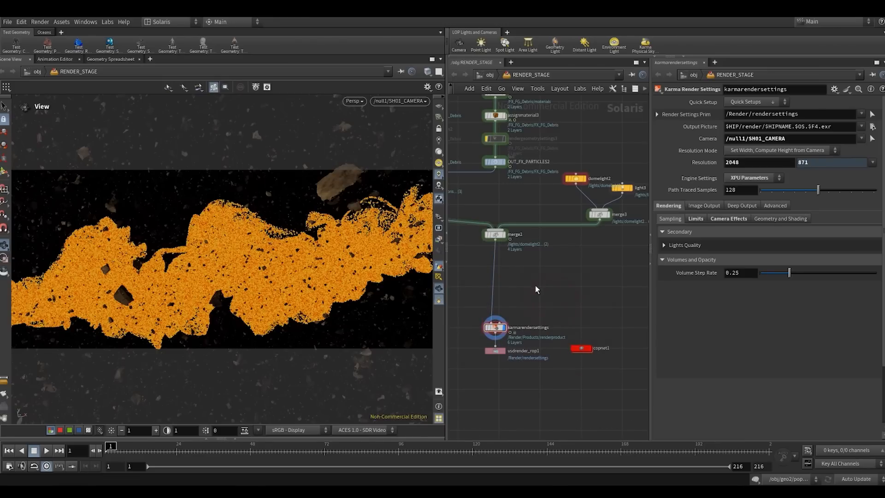
- Insert an Additional Render Vars node between merge2 and karmarendersettings
left_click(482, 267)
left_click_drag(474, 306, 507, 336)
left_click(559, 308)
key("Tab")
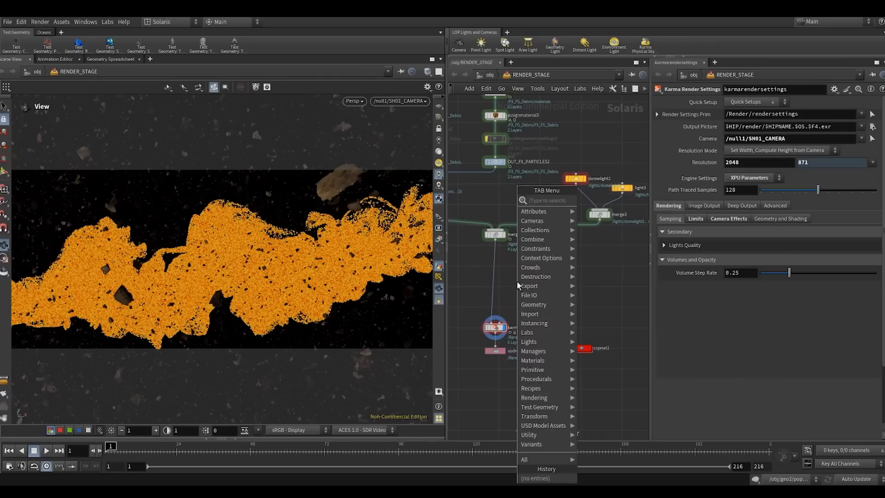
type("add")
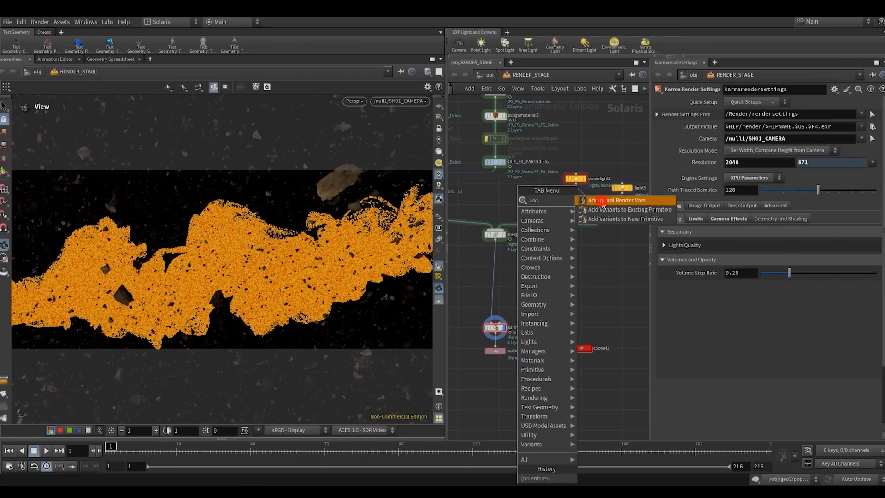
left_click(601, 205)
left_click(499, 282)
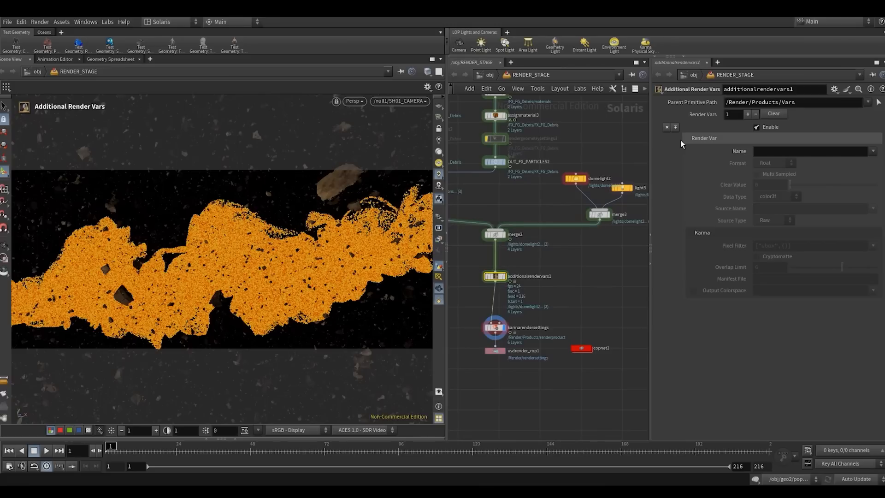
- Fill the render var with the Beauty preset in additionalrendervars1 and rename it CC
left_click_drag(649, 148, 578, 152)
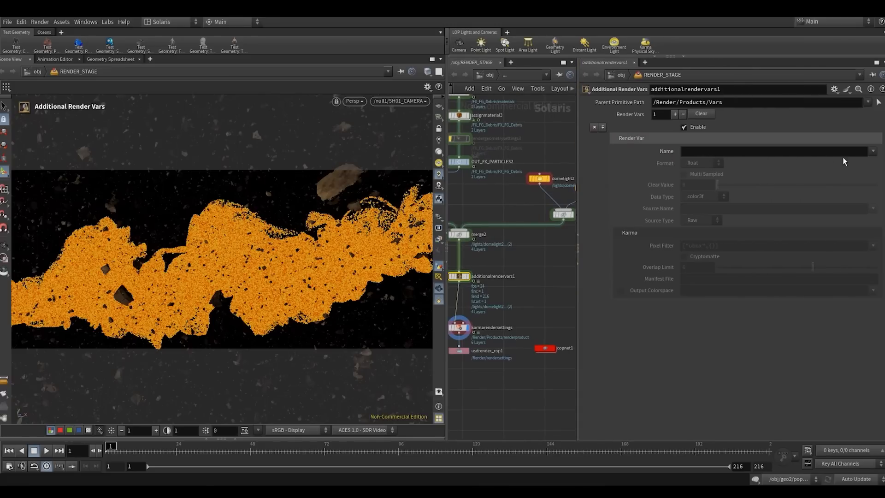
left_click(872, 151)
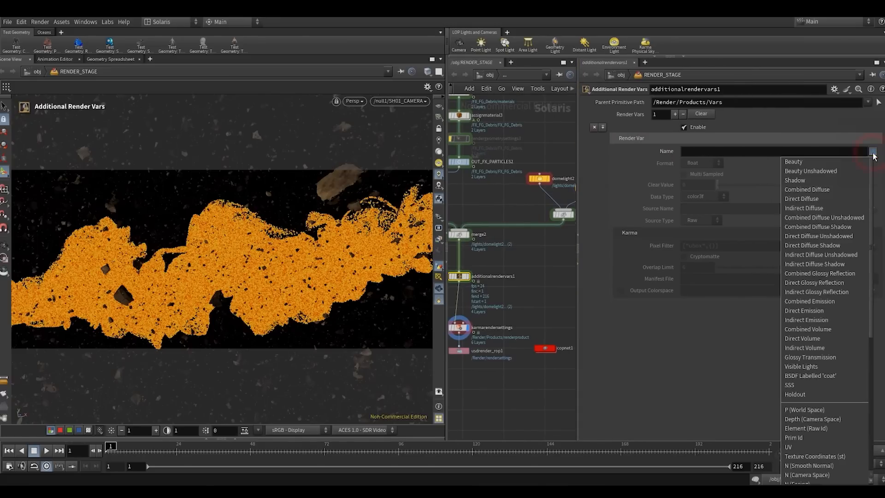
left_click(813, 159)
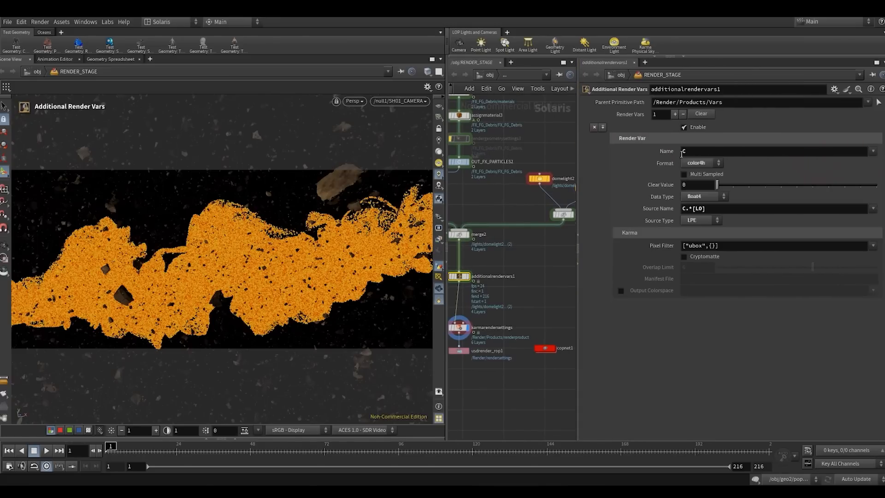
left_click(685, 208)
left_click(676, 292)
left_click(697, 150)
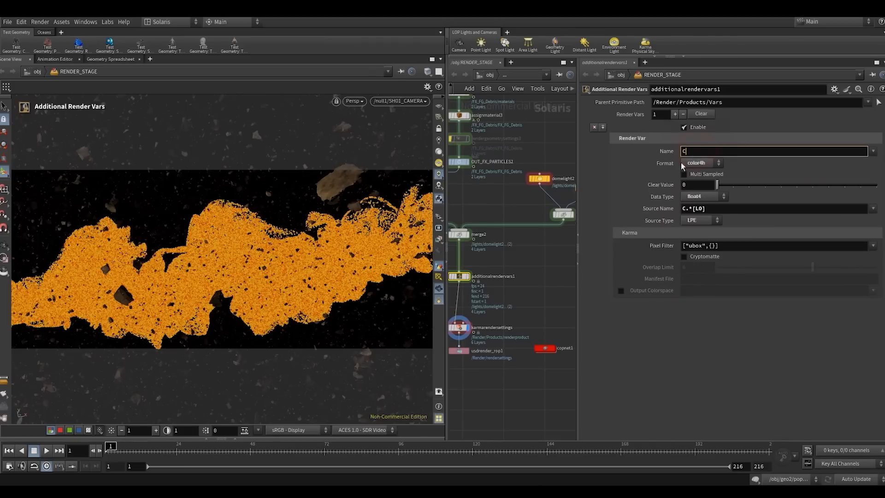
double_click(683, 152)
type("CC")
key("Return")
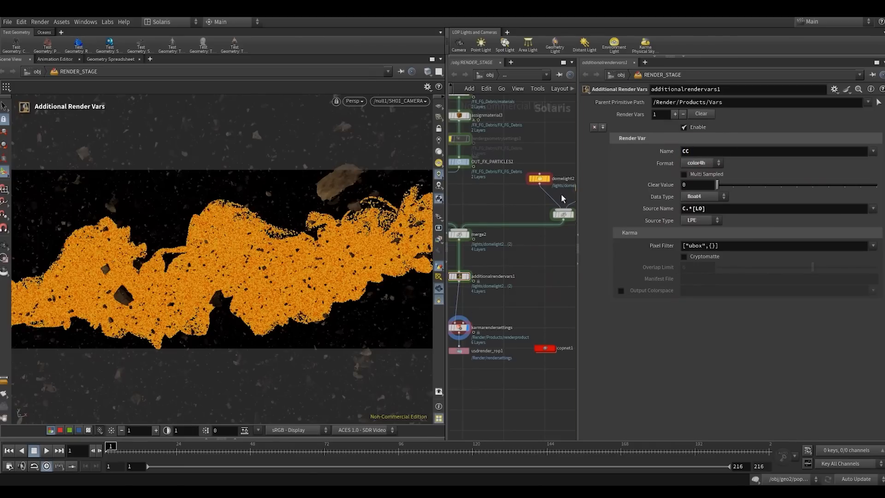
- Rebalance the widths of the viewport, network and parameter panes, and place copnet1 beside karmarendersettings
left_click_drag(578, 187, 615, 188)
left_click_drag(446, 184, 414, 186)
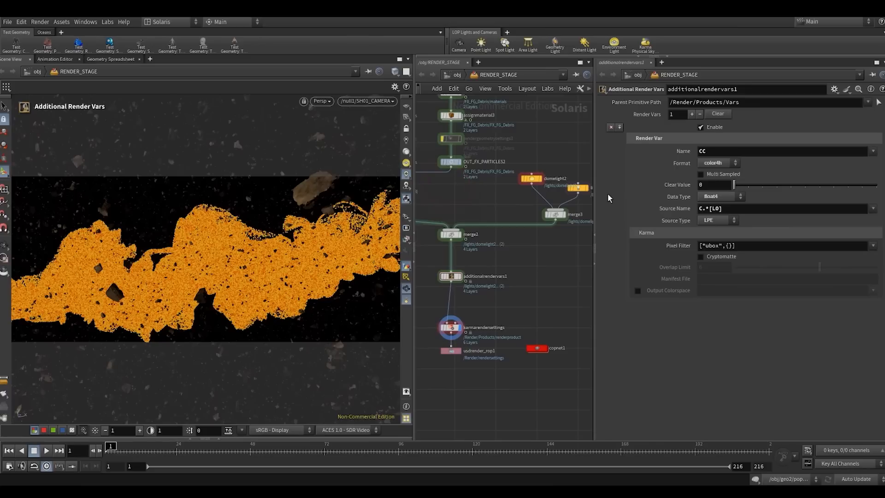
left_click_drag(593, 196, 608, 195)
left_click(546, 295)
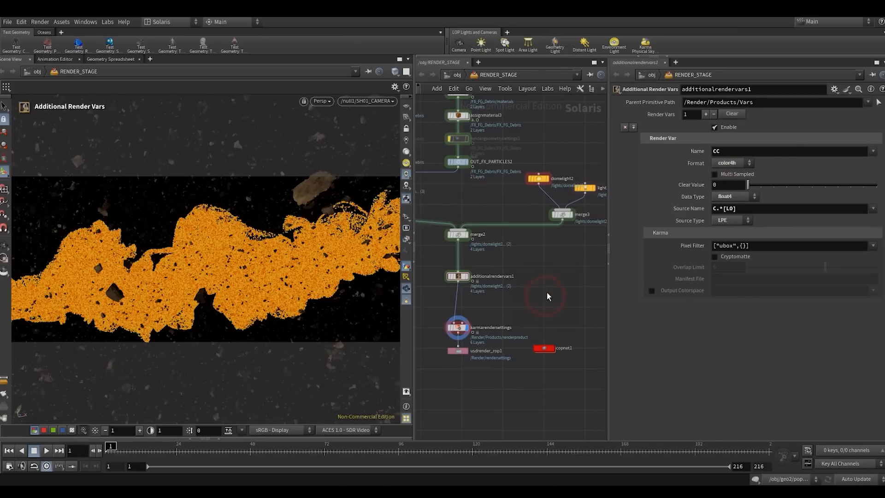
left_click_drag(548, 347, 534, 326)
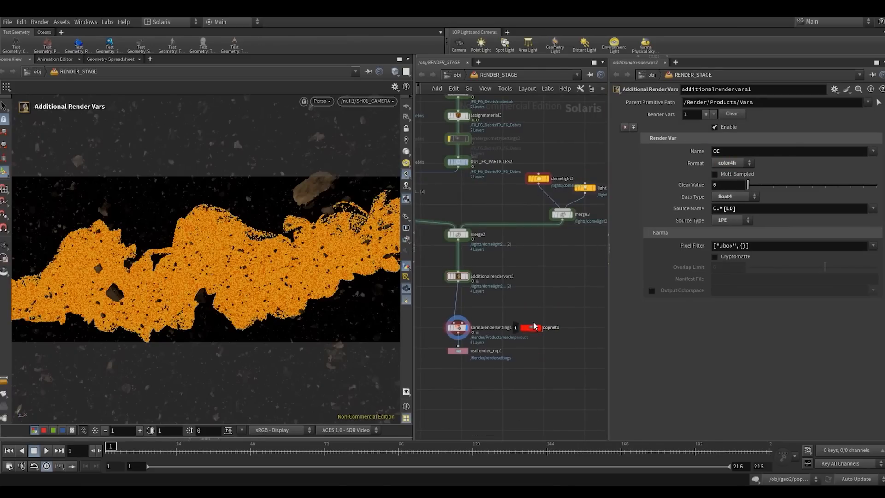
- Open the copnet1 network and select the slapcompimport1 node to show its parameters
double_click(532, 328)
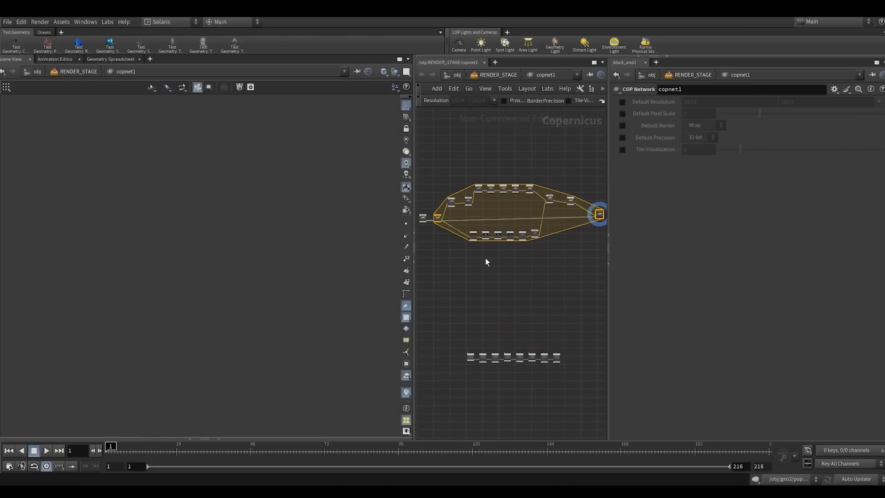
middle_click_drag(477, 263, 524, 313)
scroll(480, 279, "up", 5)
left_click_drag(232, 279, 282, 268)
scroll(450, 274, "up", 8)
middle_click_drag(457, 264, 454, 349)
left_click(460, 249)
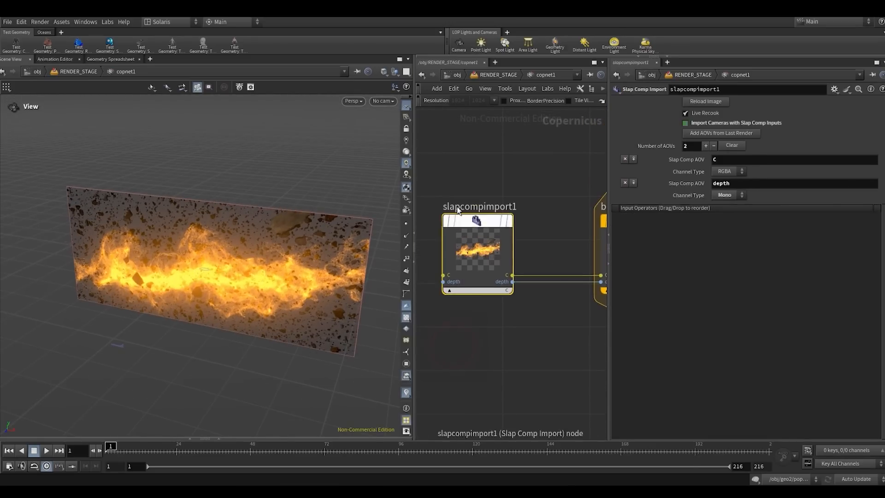
- Remove the depth AOV from slapcompimport1 and rename its remaining AOV to CC, adjusting the pane widths for room
left_click_drag(414, 195, 384, 195)
left_click_drag(590, 191, 638, 191)
scroll(562, 194, "down", 3)
middle_click_drag(559, 195, 536, 228)
left_click(507, 221)
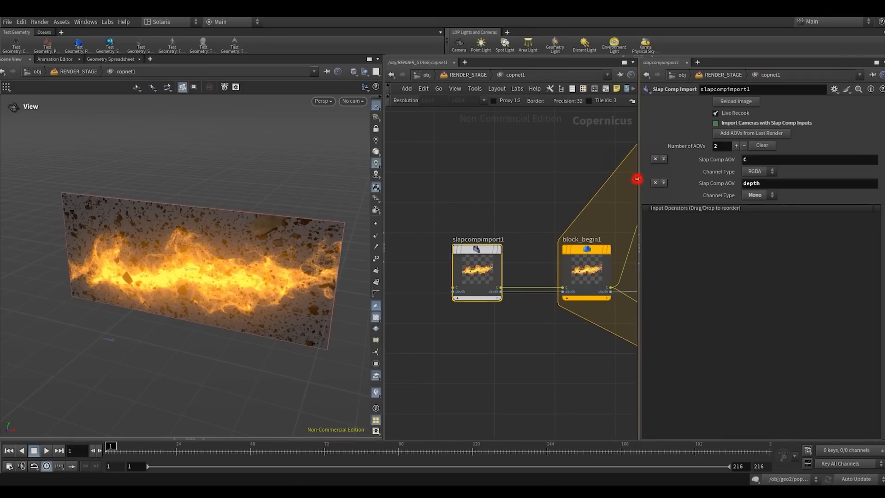
left_click_drag(637, 180, 598, 180)
left_click(616, 183)
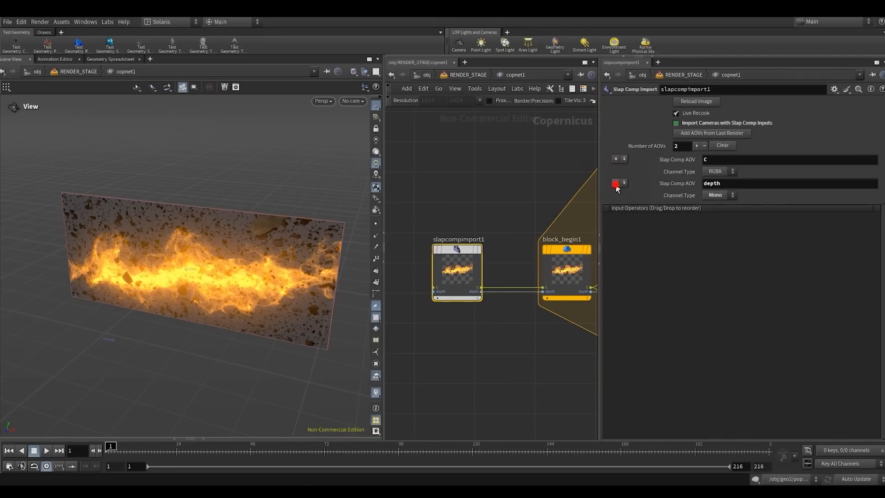
left_click(714, 161)
left_click(522, 172)
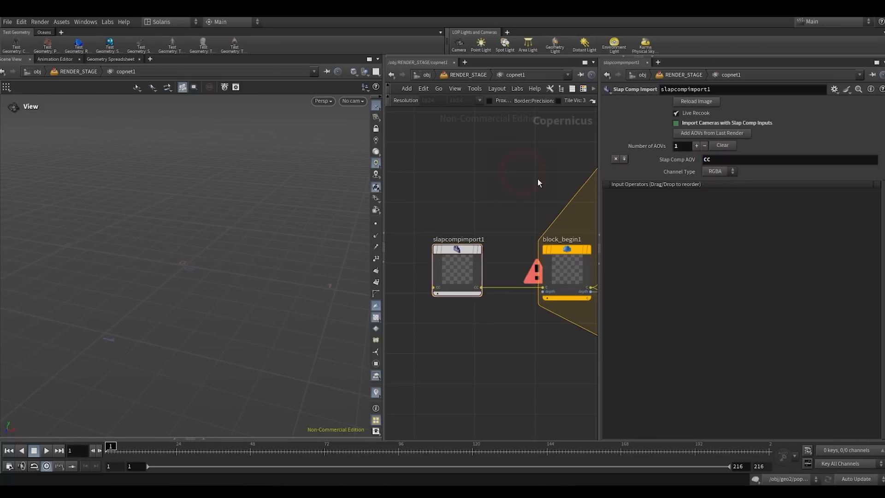
- Remove the depth input from block_begin1 and rename its remaining input to CC
middle_click_drag(537, 179, 476, 175)
left_click_drag(474, 194, 519, 301)
left_click(615, 150)
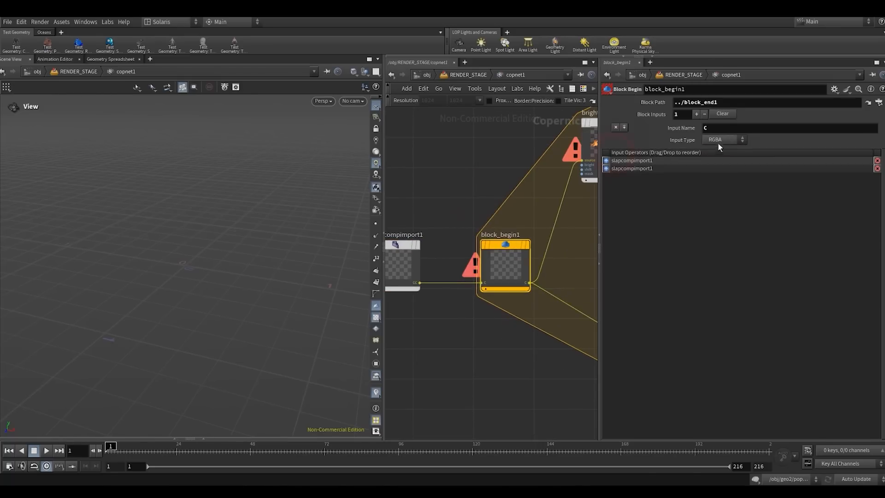
left_click(723, 129)
left_click(496, 171)
- Remove the depth output from block_end1 and rename its remaining output to CC
scroll(496, 171, "down", 6)
middle_click_drag(491, 266, 364, 322)
middle_click_drag(575, 281, 489, 279)
scroll(540, 273, "up", 5)
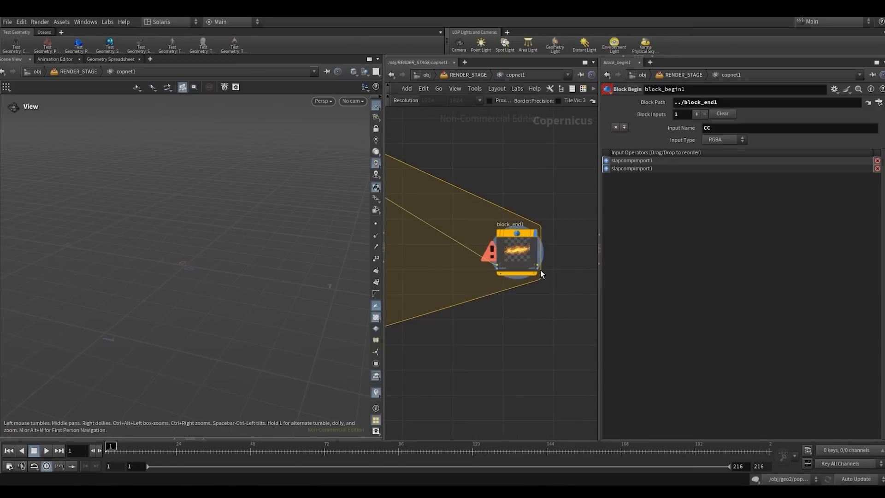
left_click(510, 240)
left_click(615, 186)
left_click(729, 159)
type("c")
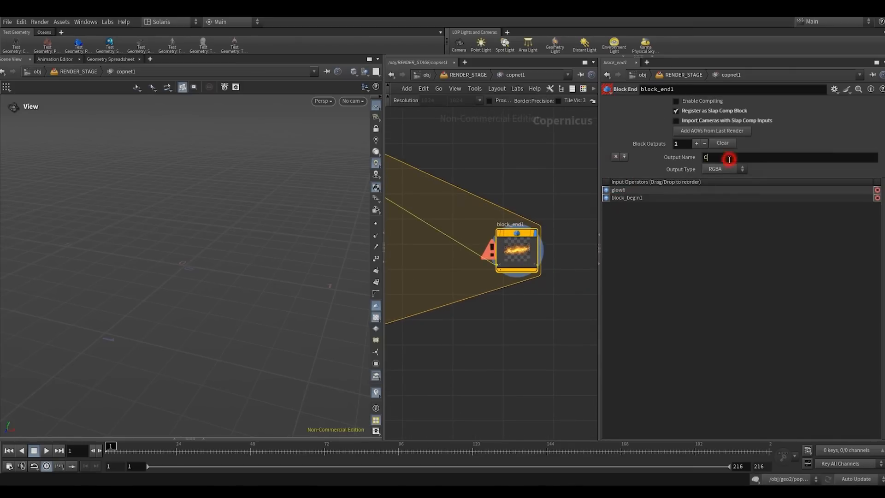
type("c")
key("Return")
- Return to the RENDER_STAGE network, select additionalrendervars1 and render the camera view with Karma XPU
left_click_drag(566, 196, 450, 313)
scroll(465, 209, "down", 1)
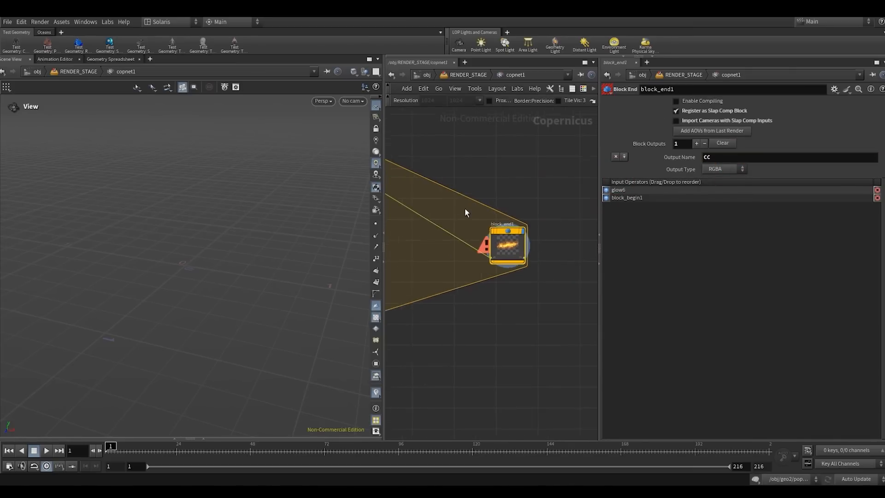
scroll(464, 209, "down", 4)
key("u")
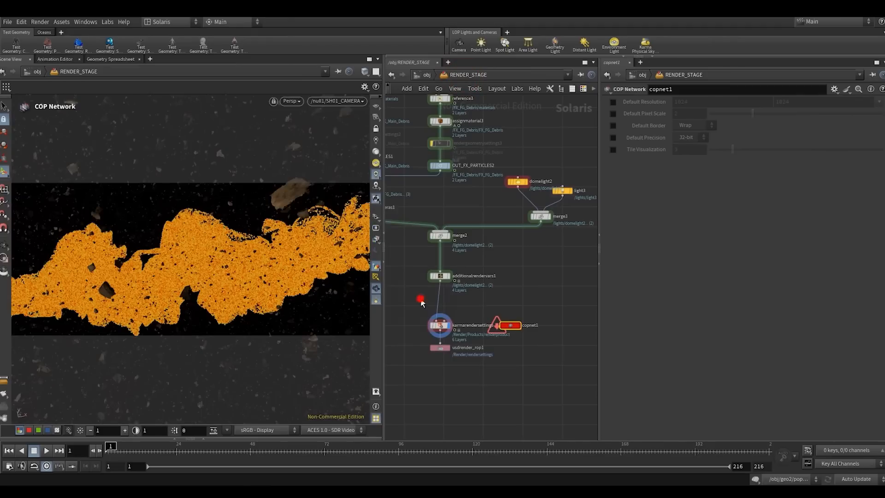
left_click(439, 276)
left_click(289, 101)
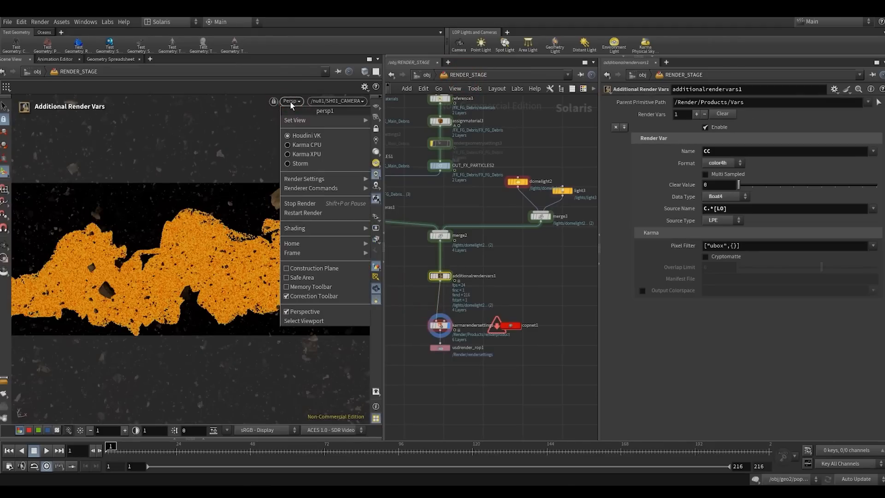
left_click(304, 154)
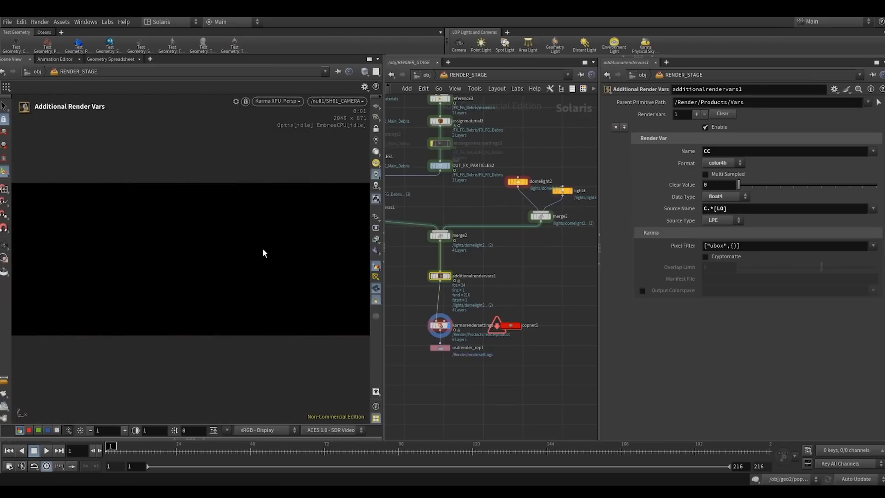
- Check the viewport's render outputs and compare the render with and without the slap comp glow
left_click(375, 239)
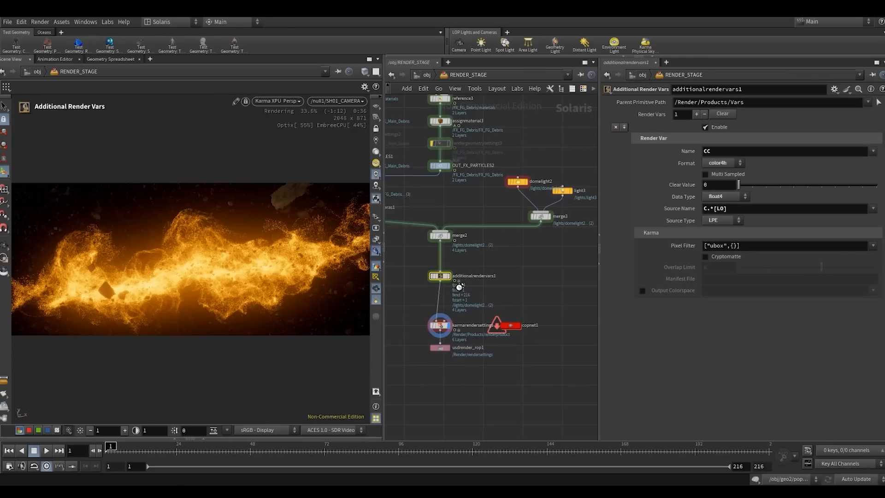
left_click(512, 268)
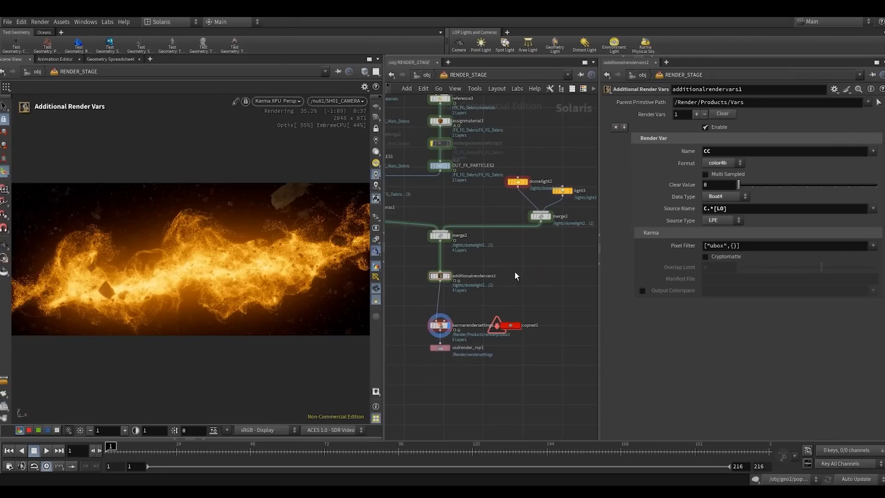
left_click(513, 269)
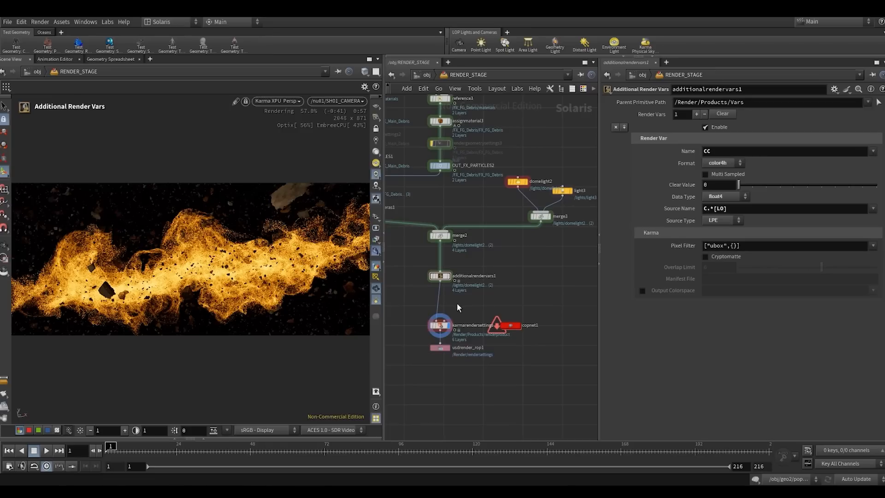
- Open the copnet1 network again and add a Composite View pane to display block_end1's image
double_click(511, 325)
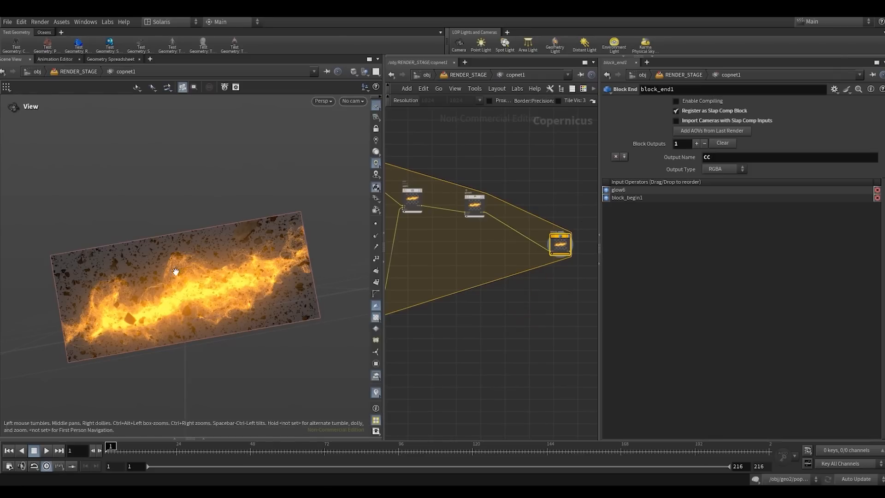
key("space+h")
right_click_drag(203, 250, 192, 262)
left_click_drag(191, 263, 180, 284)
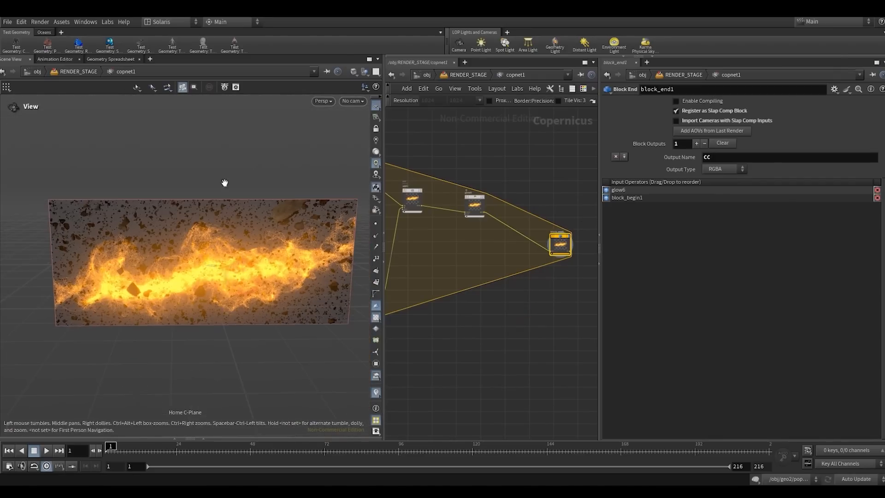
left_click(147, 61)
mouse_move(180, 78)
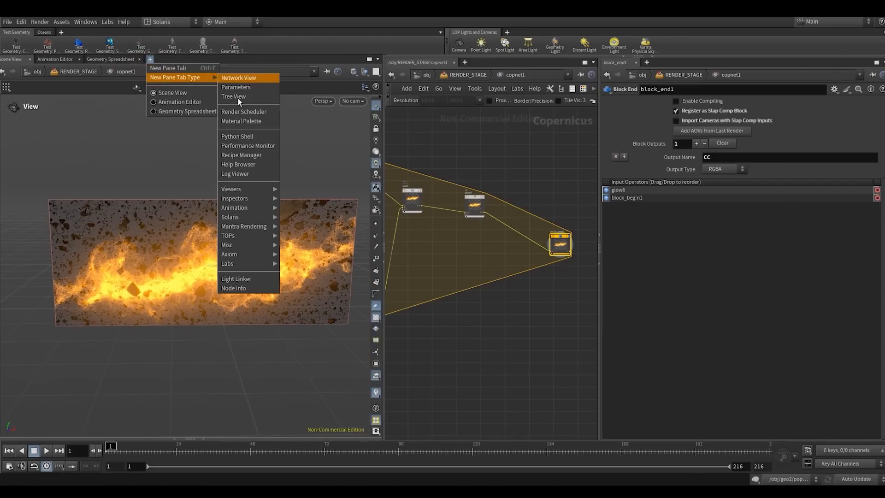
mouse_move(245, 189)
left_click(303, 198)
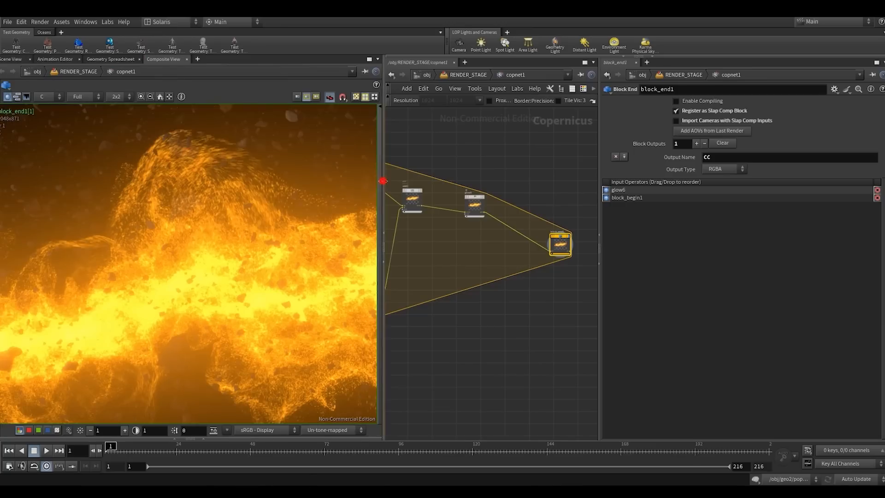
- Widen the composite viewer and set its view transform to ACES 1.0 - SDR Video
left_click_drag(382, 178, 454, 178)
left_click(352, 431)
left_click(349, 457)
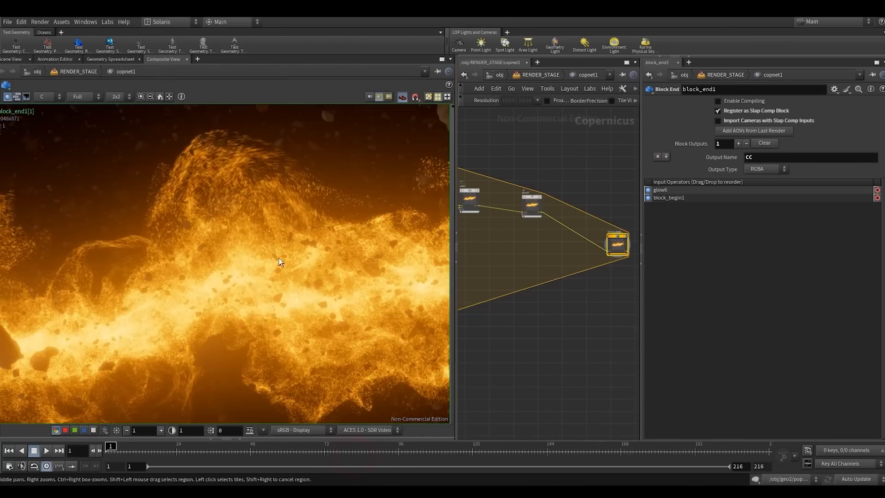
right_click_drag(279, 262, 289, 225)
middle_click_drag(281, 228, 269, 228)
right_click_drag(271, 229, 250, 240)
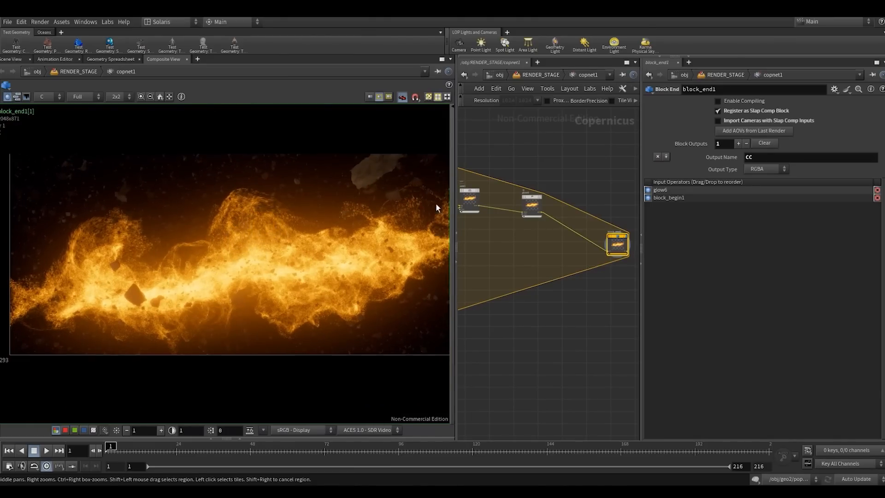
- Widen the network pane by narrowing the parameters pane, and inspect block_end1's image up close
left_click_drag(456, 197, 464, 198)
left_click_drag(645, 210, 755, 210)
right_click_drag(245, 220, 222, 237)
middle_click_drag(272, 254, 223, 261)
right_click_drag(223, 261, 251, 254)
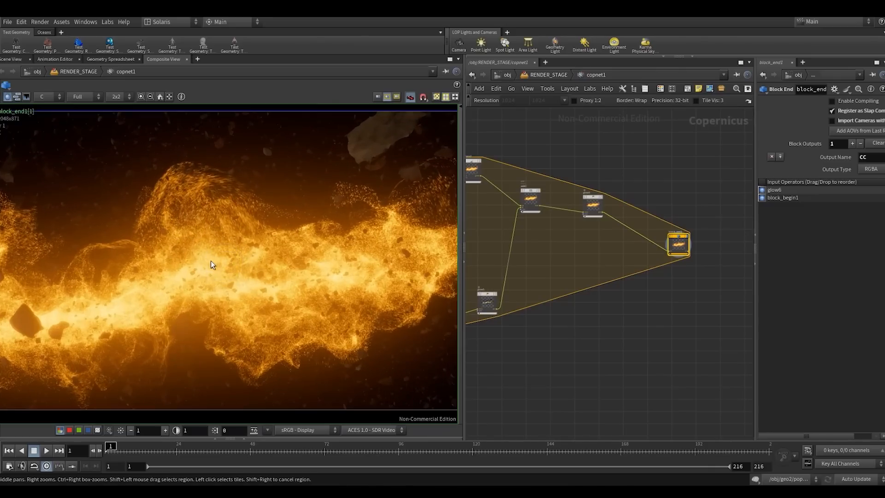
middle_click_drag(211, 261, 238, 254)
- Move the separate eight-node chain up, closer beneath the slap comp block
scroll(561, 349, "down", 6)
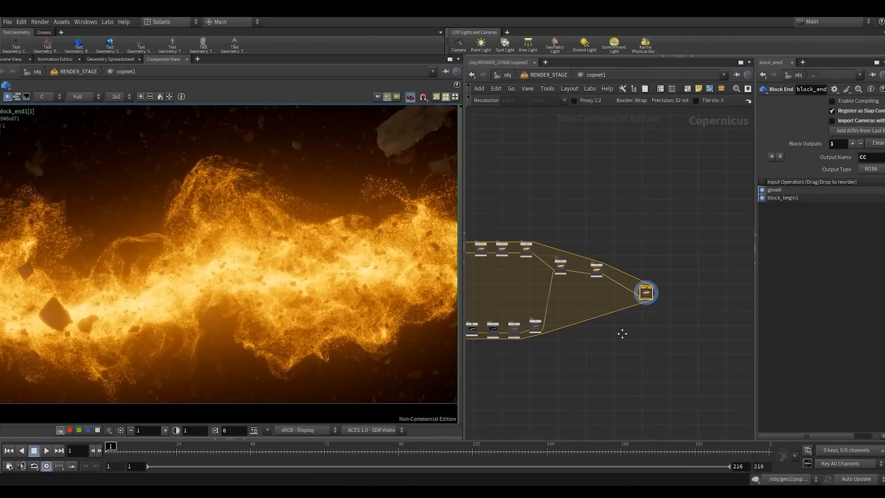
left_click_drag(560, 337, 653, 368)
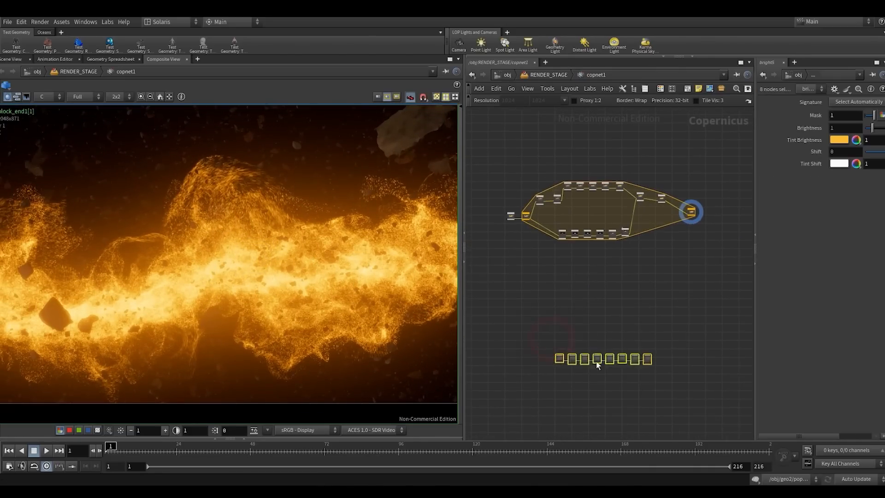
scroll(572, 357, "up", 2)
left_click_drag(551, 359, 549, 227)
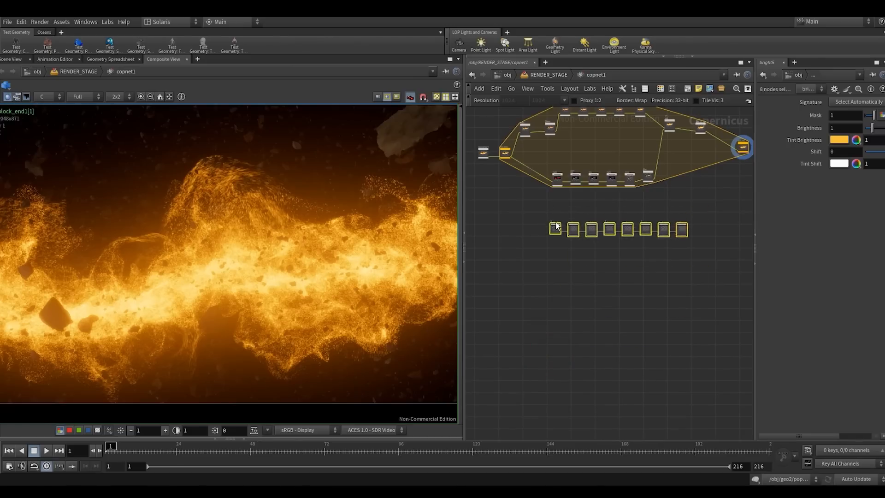
scroll(547, 198, "up", 2)
left_click(538, 197)
- Connect block_begin1's output to the input of edgedetect1 at the start of the separate chain
scroll(539, 224, "up", 3)
left_click_drag(564, 272, 562, 269)
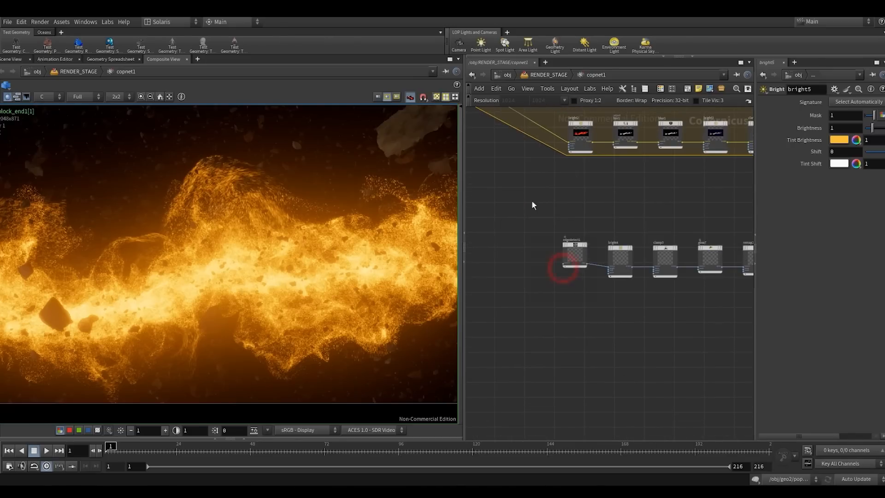
middle_click_drag(501, 156, 544, 252)
left_click(504, 176)
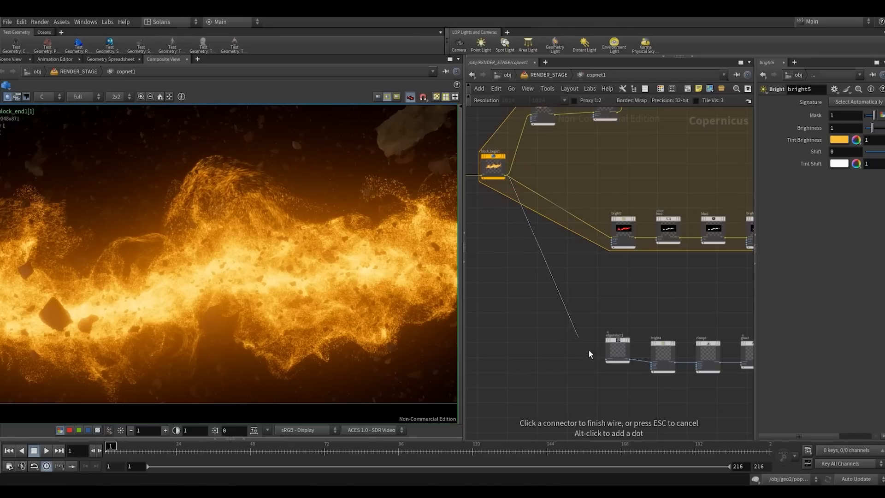
left_click(607, 353)
- Display edgedetect1 in the composite view and examine its edge mask across the whole frame
scroll(612, 276, "up", 1)
left_click(592, 320)
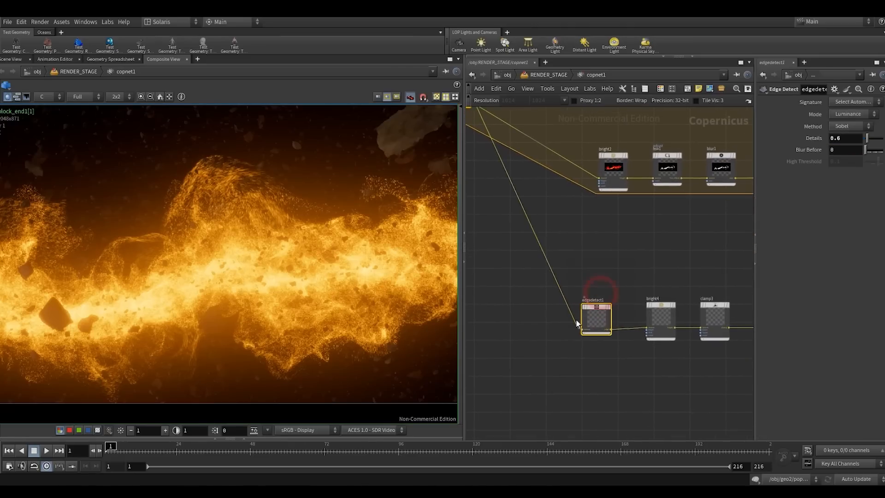
left_click(609, 307)
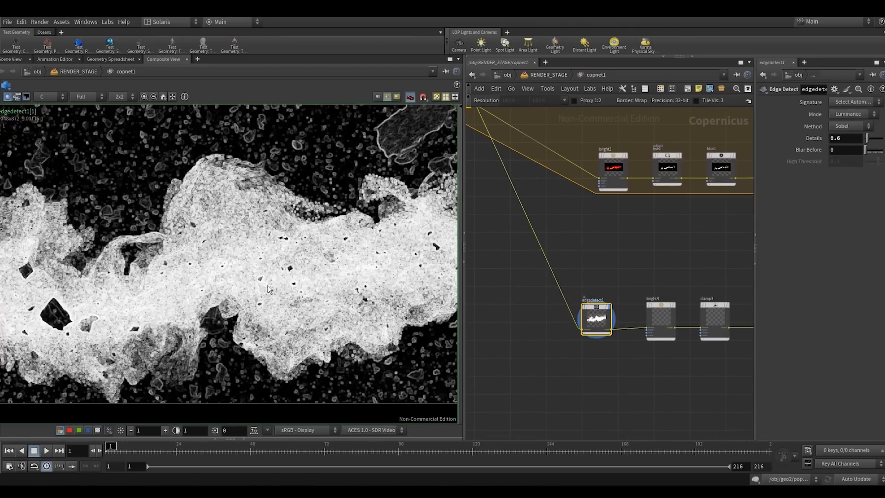
right_click_drag(234, 276, 161, 297)
right_click_drag(269, 267, 312, 268)
middle_click_drag(312, 267, 292, 264)
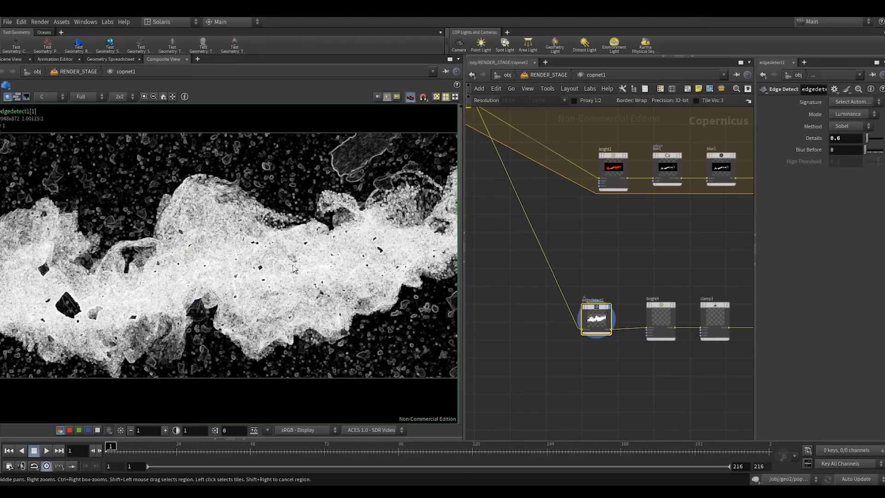
scroll(613, 258, "down", 1)
scroll(613, 259, "up", 2)
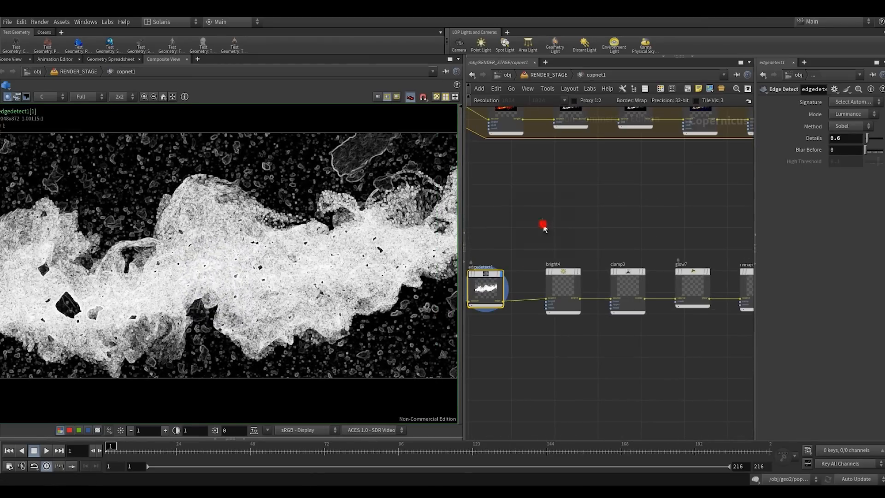
- Display bright4 with more space before clamp3, and widen the parameters pane to show its settings
left_click(562, 299)
scroll(540, 251, "down", 3)
middle_click_drag(541, 251, 588, 231)
scroll(564, 250, "up", 2)
left_click_drag(563, 248, 517, 256)
left_click_drag(614, 248, 570, 249)
left_click_drag(755, 198, 695, 197)
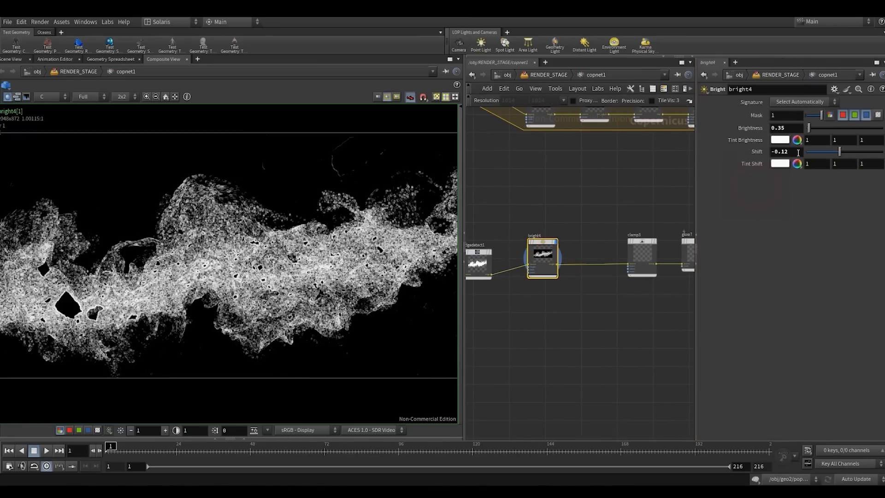
- Display clamp3 in the composite view and move it slightly closer to bright4
middle_click_drag(583, 194, 525, 187)
left_click(585, 249)
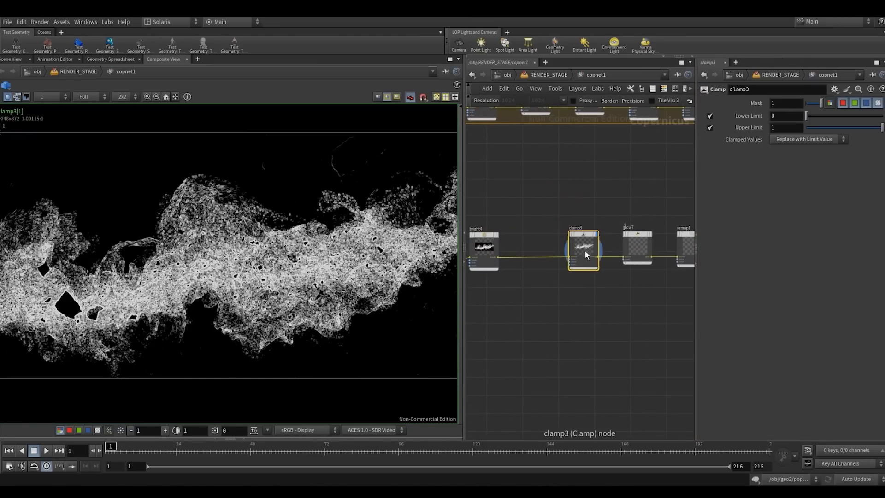
left_click_drag(583, 236, 567, 240)
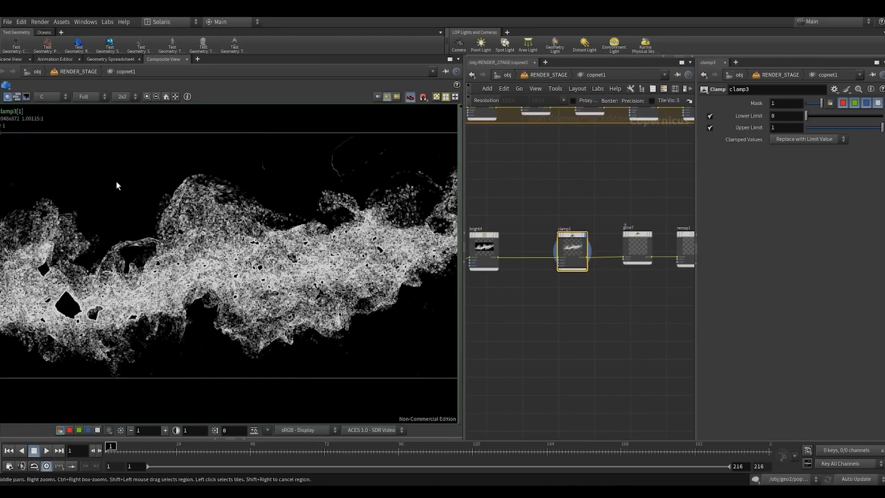
middle_click_drag(604, 295, 546, 333)
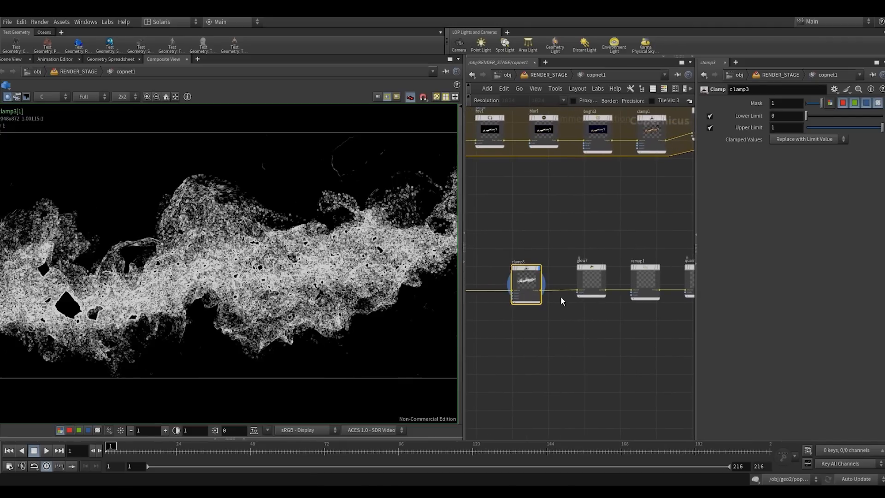
- Display glow7 and remap1 in turn in the composite view to inspect their outputs and settings
left_click_drag(612, 254, 609, 251)
key("r")
middle_click_drag(592, 242, 518, 228)
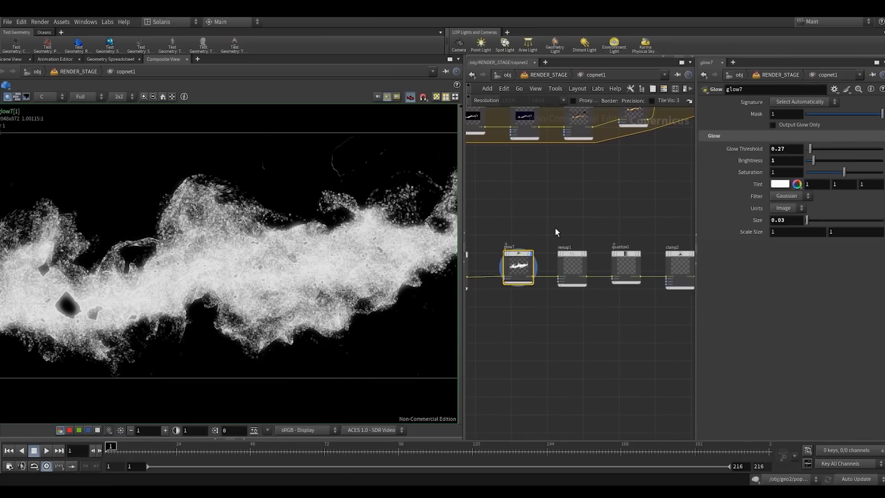
left_click_drag(556, 229, 587, 292)
key("r")
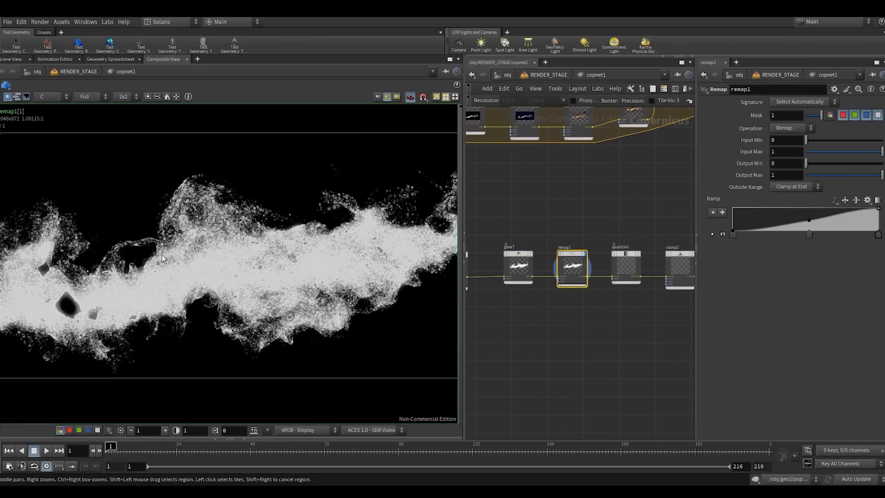
- Display quantize1 in the composite view and inspect its segmented mask up close
middle_click_drag(551, 300, 527, 311)
left_click_drag(538, 306, 560, 248)
key("r")
scroll(300, 306, "up", 4)
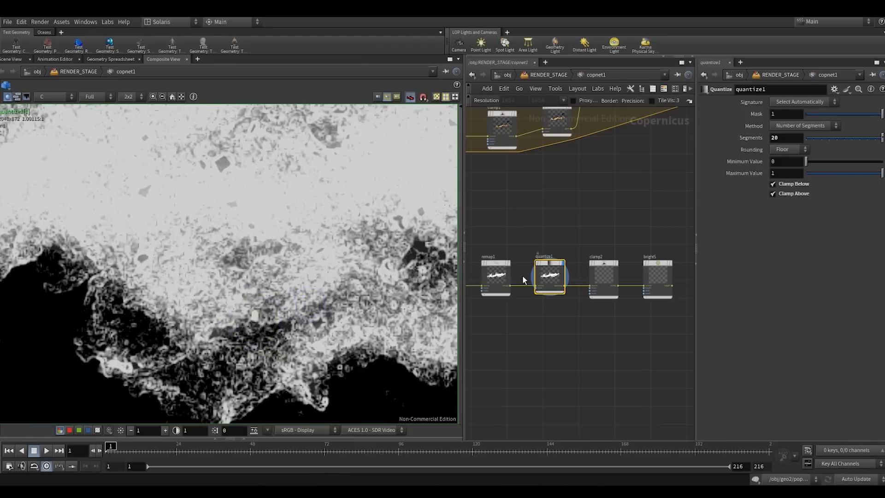
scroll(522, 275, "up", 3)
- Toggle the bypass of quantize1 repeatedly to compare the mask with and without quantizing, close up and full frame
left_click_drag(568, 340, 593, 254)
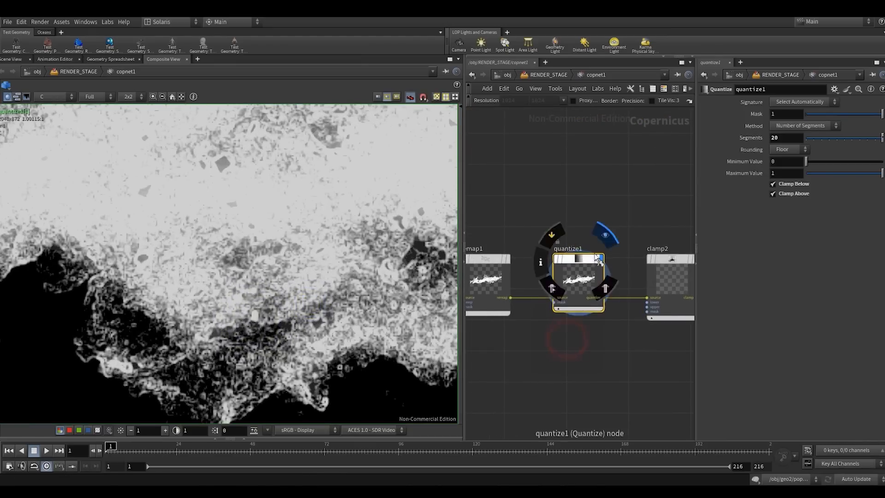
key("q")
key("q")
right_click_drag(153, 354, 250, 263)
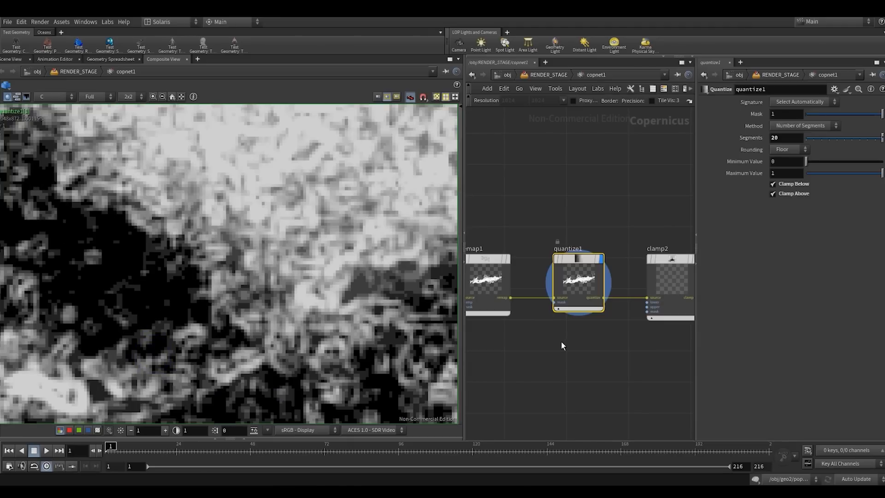
left_click_drag(560, 340, 583, 267)
key("q")
left_click_drag(547, 356, 599, 254)
key("q")
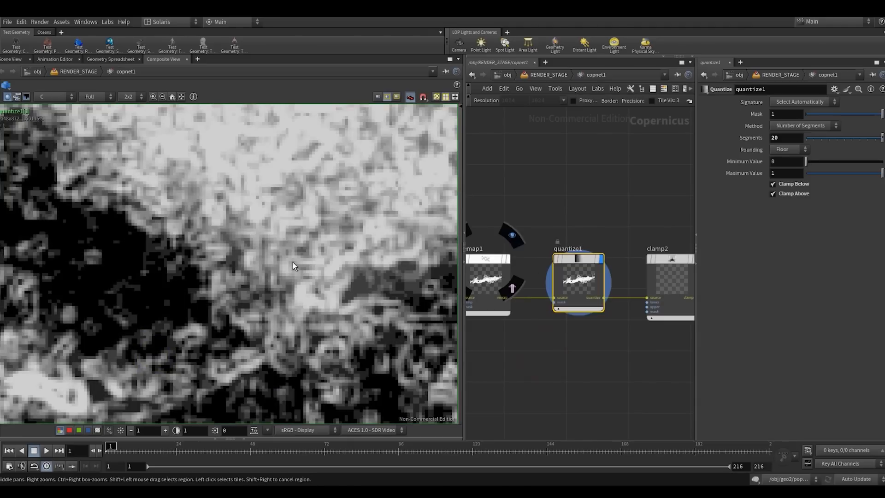
right_click_drag(294, 267, 221, 264)
middle_click_drag(225, 272, 244, 323)
right_click_drag(244, 323, 200, 329)
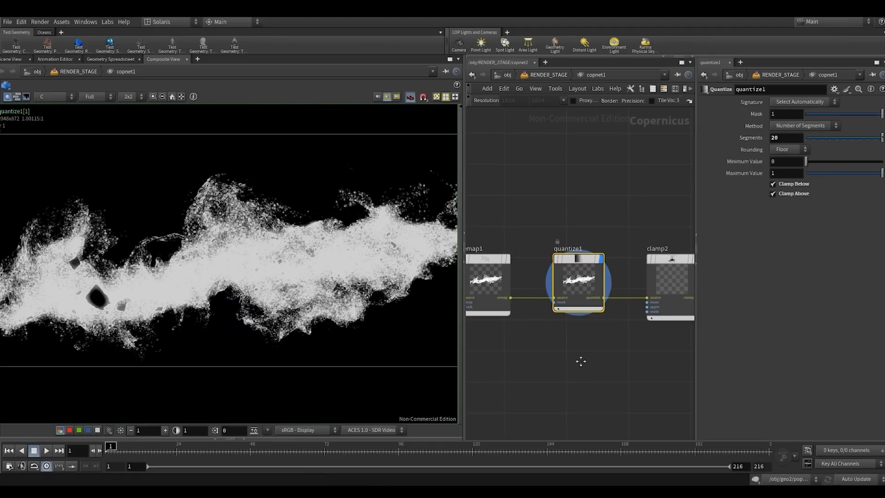
- Display clamp2 in the composite view to check the mask after quantize1
middle_click_drag(580, 362, 491, 360)
left_click_drag(556, 351, 602, 220)
key("r")
right_click_drag(260, 276, 234, 279)
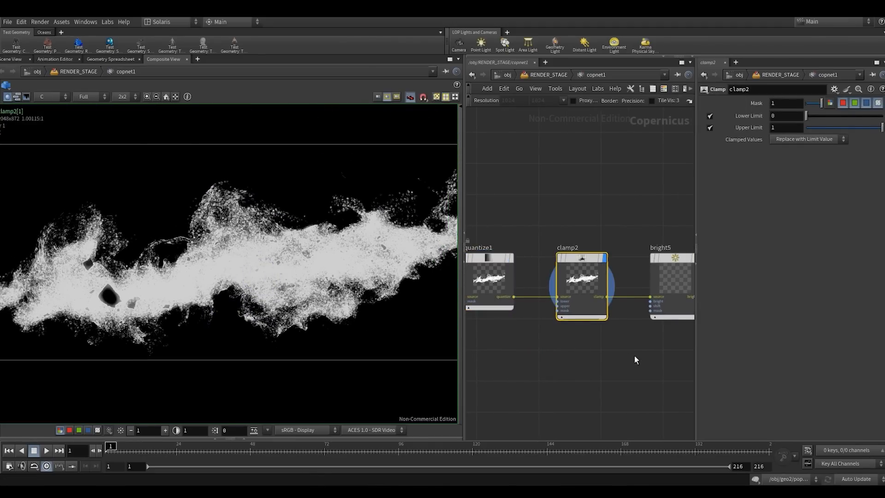
- Display bright5 in the composite view to examine the orange-tinted edge mask at the end of the chain
middle_click_drag(635, 355, 530, 352)
left_click_drag(549, 336, 587, 242)
key("r")
scroll(599, 221, "down", 3)
middle_click_drag(597, 238, 631, 277)
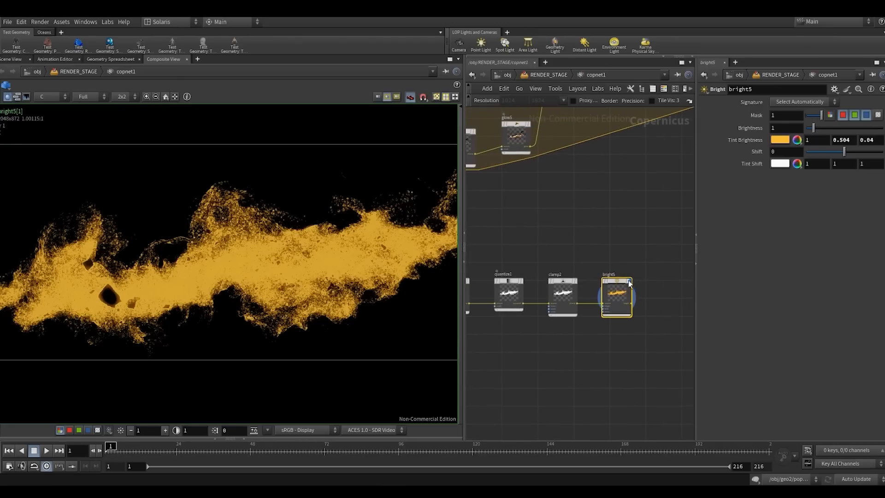
- Create an Add node and insert it on the wire between add1 and glow6
scroll(579, 229, "down", 1)
middle_click_drag(580, 230, 522, 296)
scroll(523, 319, "down", 2)
scroll(557, 203, "up", 2)
key("Tab")
type("add")
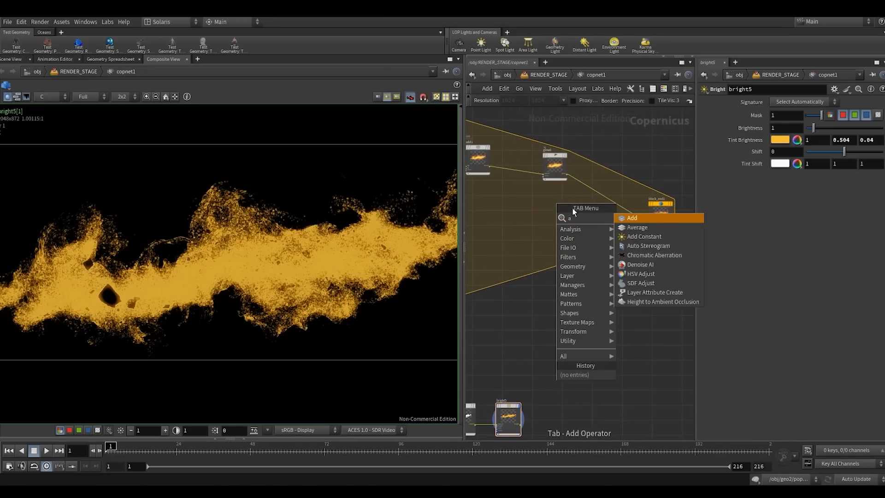
left_click(629, 217)
left_click(548, 212)
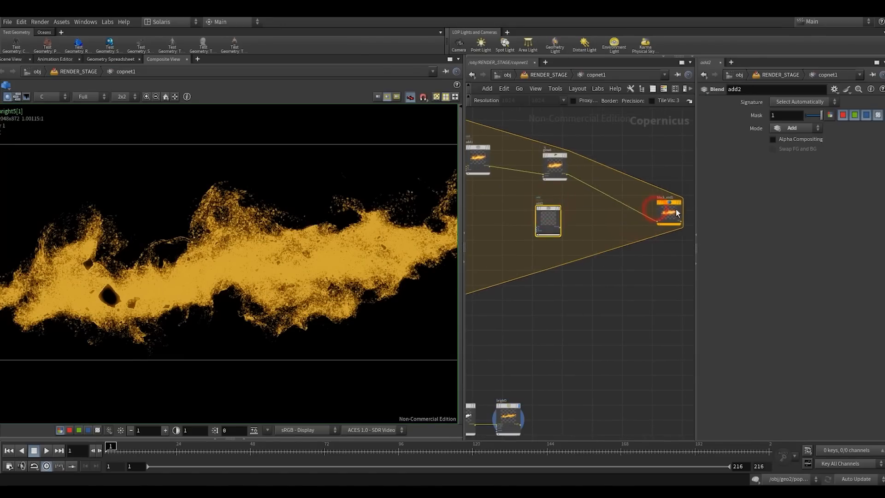
left_click_drag(552, 209, 550, 169)
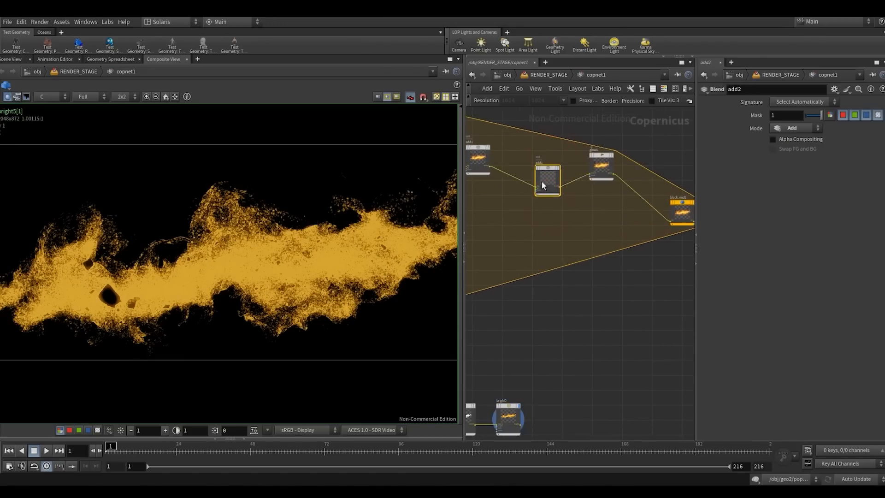
- Connect bright5's output to a free input of add2 and display block_end1 in the composite view
scroll(538, 186, "up", 3)
left_click(534, 193)
scroll(524, 262, "down", 2)
scroll(525, 272, "down", 2)
middle_click_drag(525, 341, 556, 207)
scroll(553, 300, "up", 1)
left_click(559, 297)
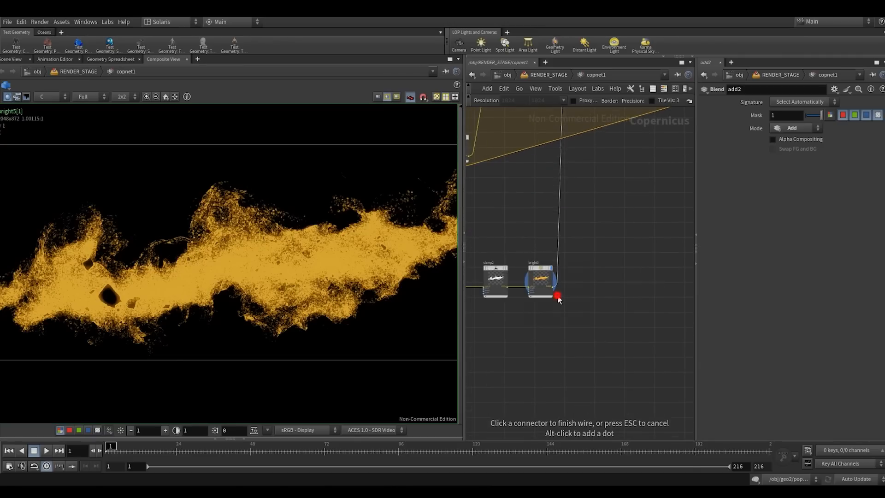
middle_click_drag(589, 120, 637, 290)
left_click(663, 234)
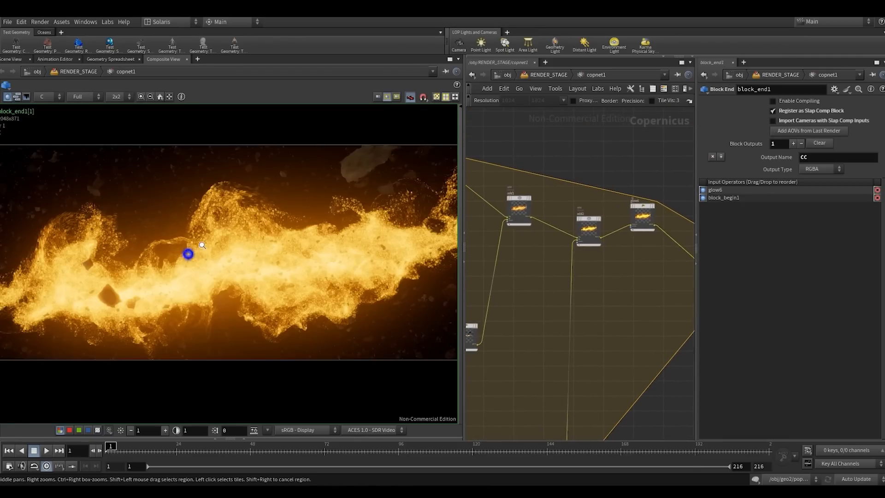
- Examine the combined slap comp at several zoom levels, focusing on the particle detail around the debris
right_click_drag(189, 254, 301, 194)
middle_click_drag(252, 248, 309, 234)
right_click_drag(310, 234, 262, 242)
middle_click_drag(92, 230, 170, 253)
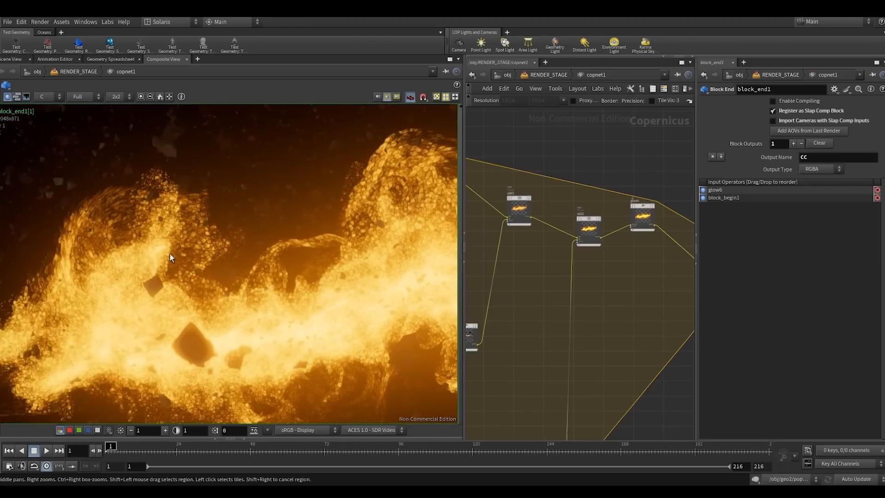
right_click_drag(158, 200, 224, 162)
middle_click_drag(156, 225, 295, 237)
right_click_drag(128, 257, 90, 281)
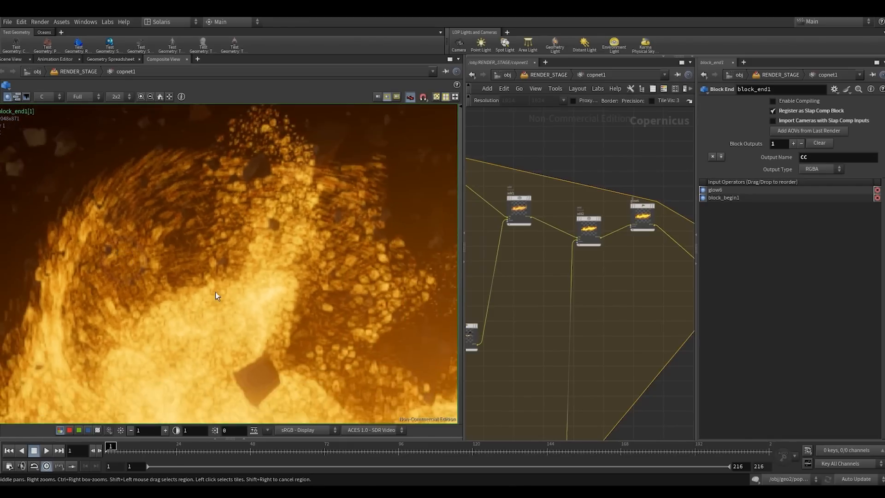
middle_click_drag(374, 271, 261, 255)
right_click_drag(260, 255, 339, 203)
mouse_move(317, 239)
right_mouse_down()
mouse_move(295, 257)
mouse_move(328, 236)
mouse_move(242, 245)
right_mouse_up()
- Set the Mask of add2 to 0.39
left_click(585, 273)
left_click(588, 229)
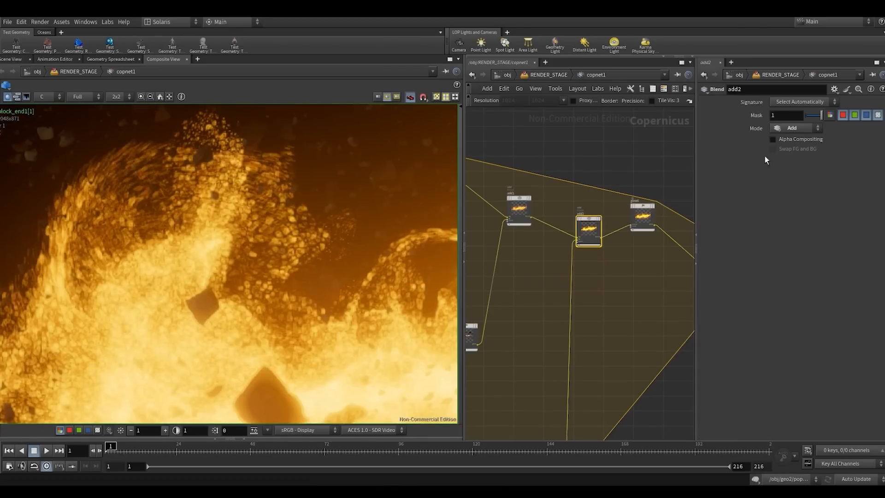
mouse_move(815, 119)
left_mouse_down()
mouse_move(803, 119)
mouse_move(811, 121)
left_mouse_up()
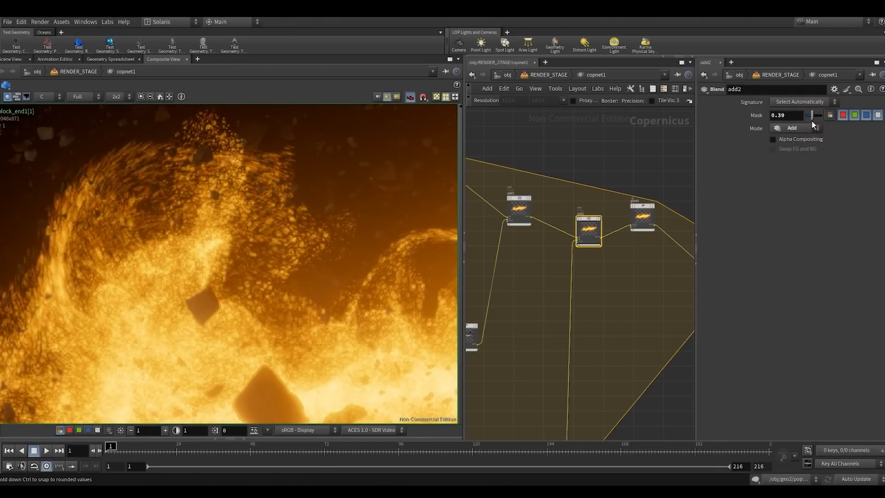
- Examine the weakened edge contribution across the fire's plumes, debris and lower edge in the composite view
right_click_drag(272, 259, 353, 283)
middle_click_drag(352, 283, 203, 264)
right_click_drag(166, 345, 313, 202)
middle_click_drag(180, 272, 341, 314)
right_click_drag(209, 305, 231, 283)
middle_click_drag(229, 260, 159, 291)
right_click_drag(213, 280, 253, 236)
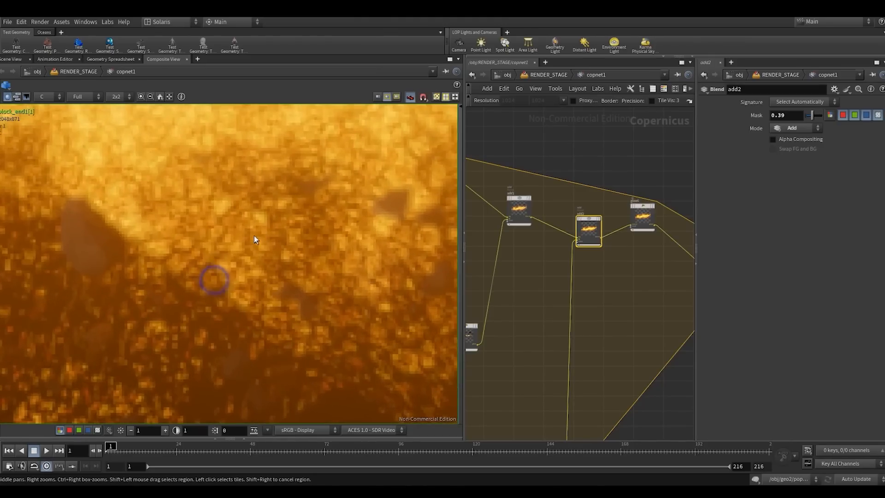
right_click_drag(283, 270, 189, 306)
middle_click_drag(290, 259, 115, 304)
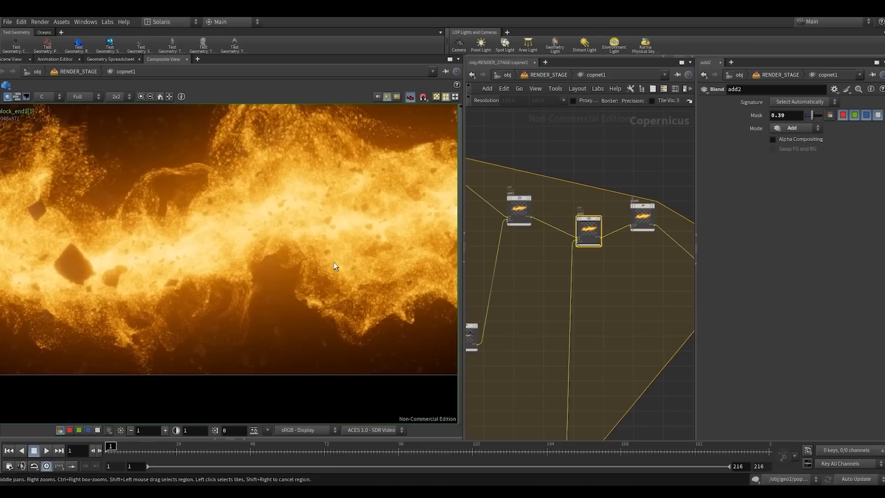
middle_click_drag(336, 266, 235, 277)
right_click_drag(270, 338, 354, 257)
right_click_drag(220, 272, 234, 261)
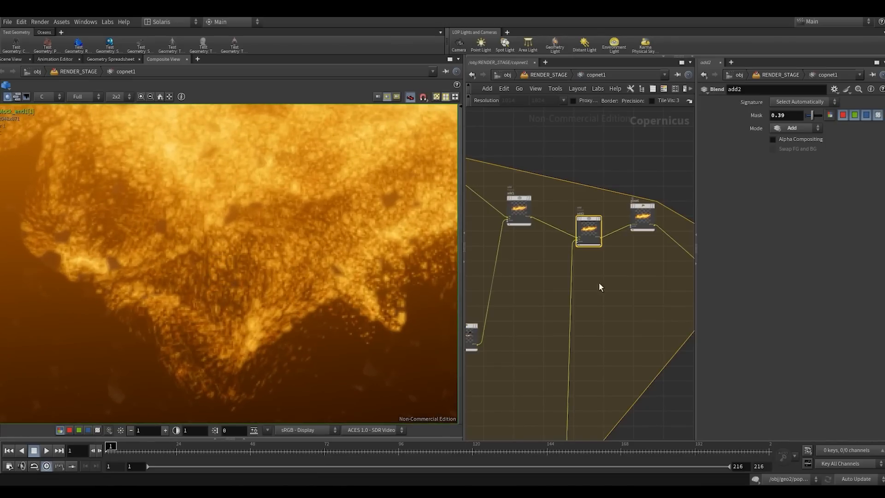
- Toggle the bypass of add2 to compare the edge contribution, and frame the whole image in the composite view
left_click_drag(613, 262, 580, 217)
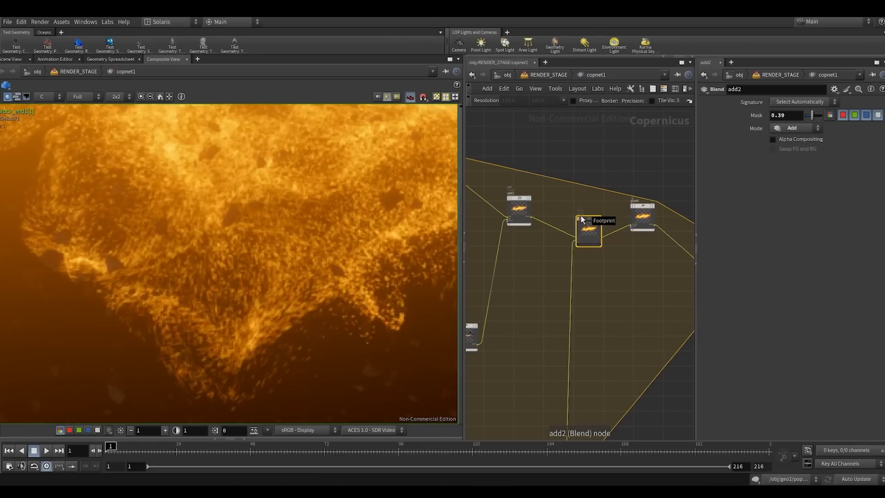
left_click(581, 219)
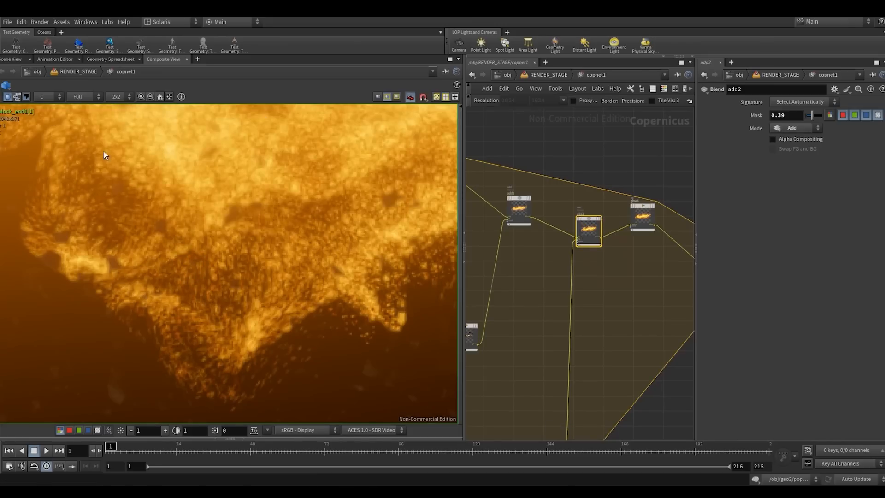
left_click(169, 96)
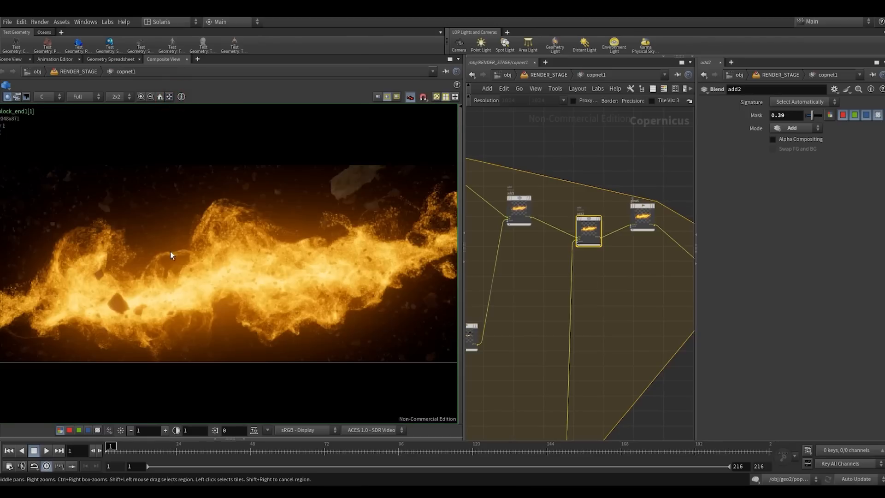
scroll(170, 251, "up", 2)
- Compare add2's effect on the whole frame and set its Mask to 0.25
left_click_drag(597, 267, 568, 191)
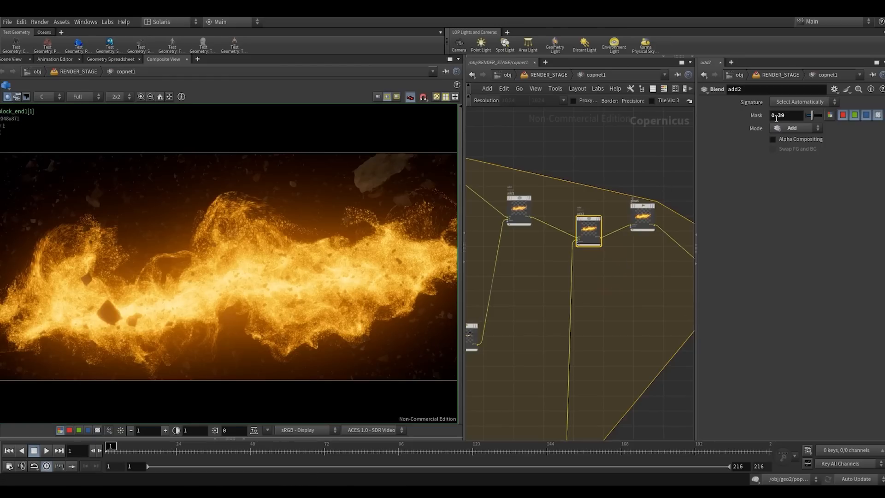
left_click(648, 150)
middle_click_drag(586, 169, 416, 136)
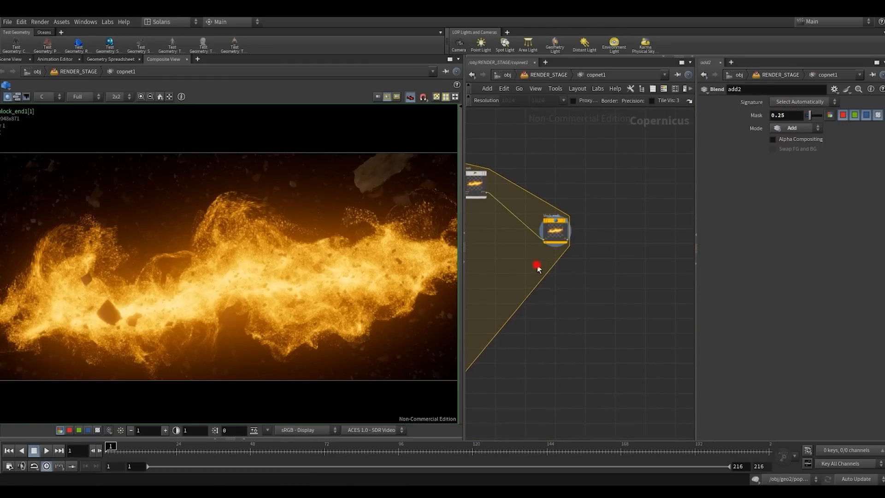
- Move block_end1 farther away from glow6 and review the layout of the complete slap comp network
left_click_drag(538, 267, 579, 217)
scroll(576, 276, "down", 3)
middle_click_drag(592, 274, 667, 247)
left_click_drag(631, 221, 670, 221)
scroll(624, 260, "down", 3)
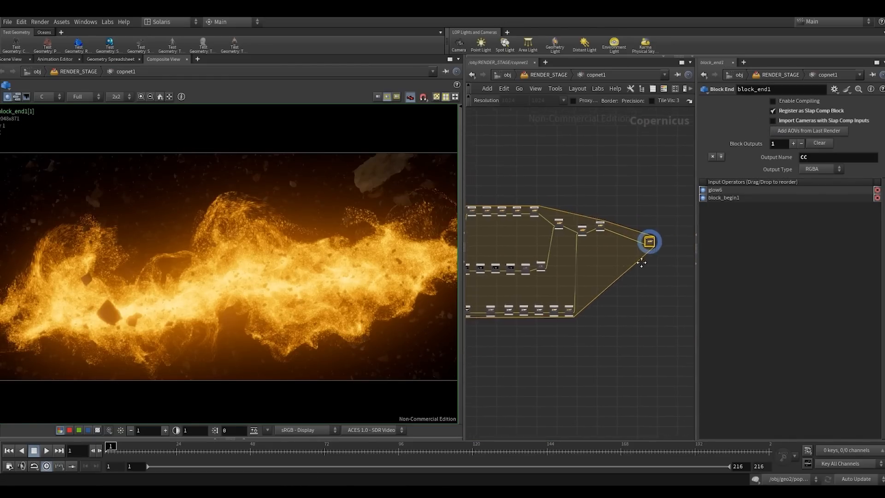
middle_click_drag(641, 260, 683, 259)
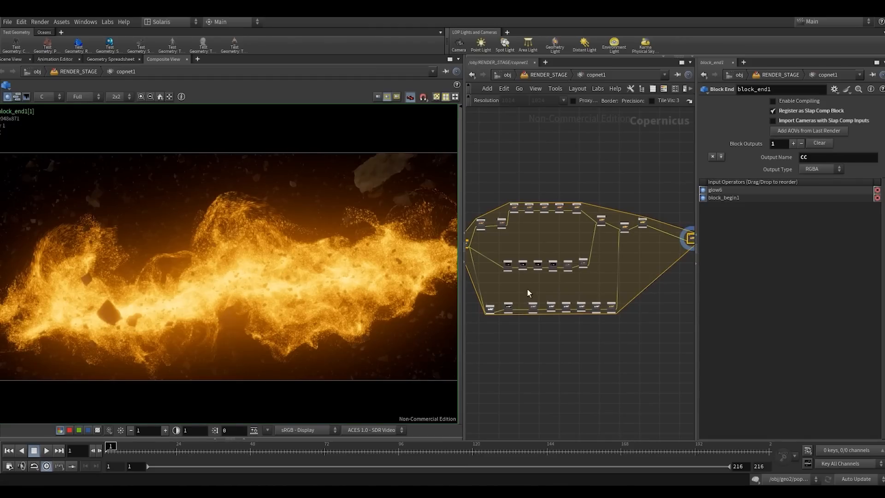
middle_click_drag(508, 283, 524, 286)
- Add an SDF Shape node outside the block, below block_end1, and display it in the composite view
scroll(604, 299, "up", 3)
key("Tab")
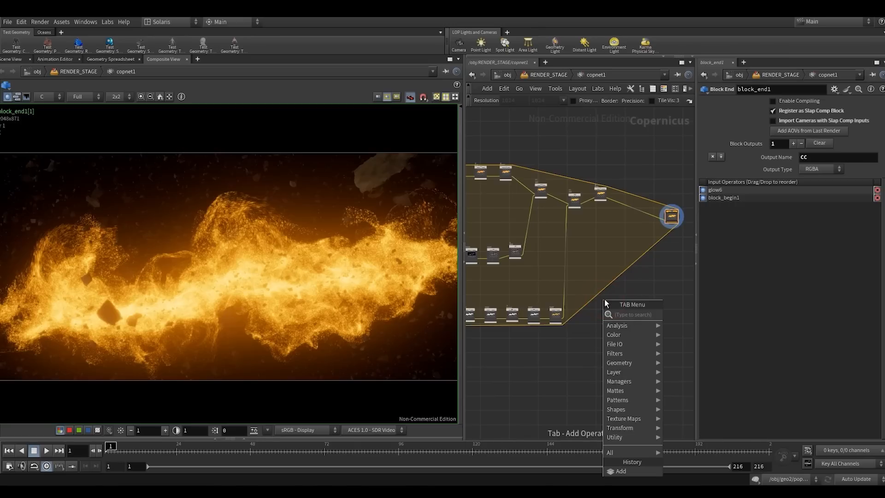
type("sd")
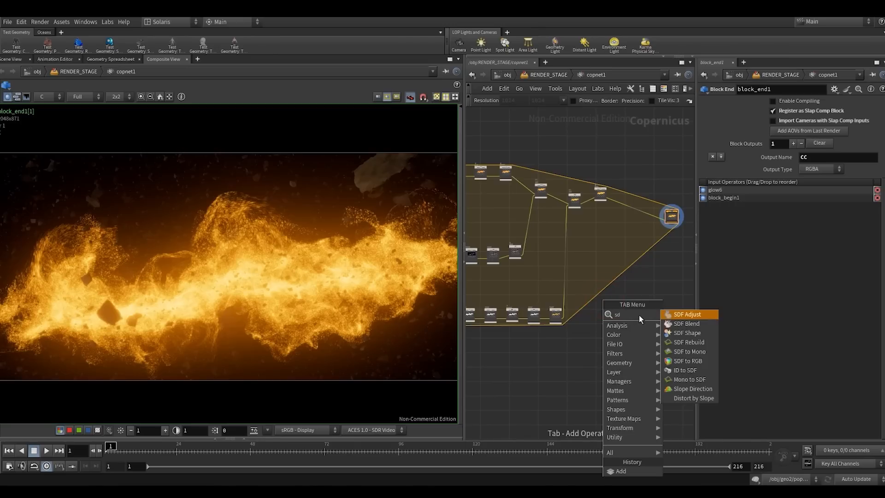
left_click(680, 340)
left_click(598, 337)
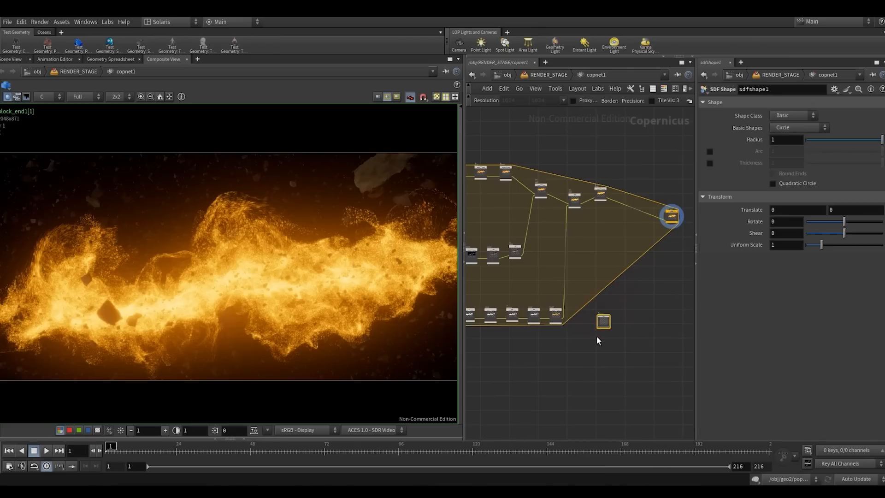
left_click(614, 311)
middle_click_drag(165, 253, 279, 275)
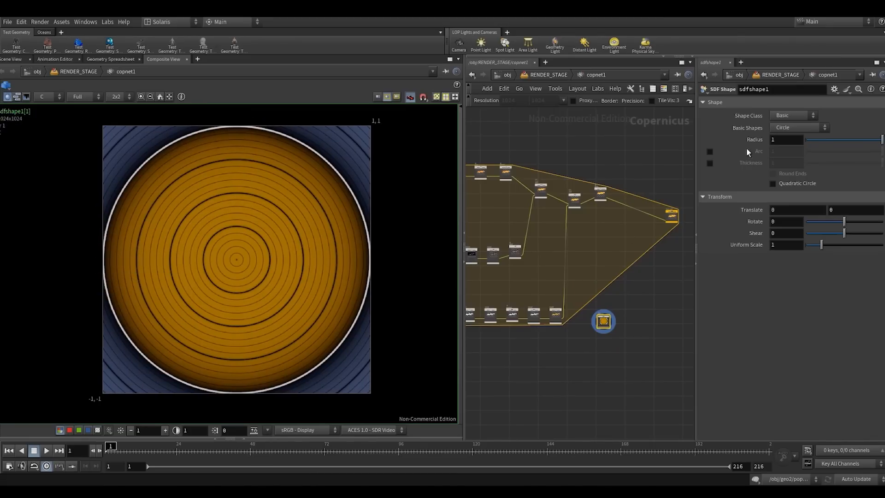
scroll(551, 315, "up", 5)
left_click(537, 321)
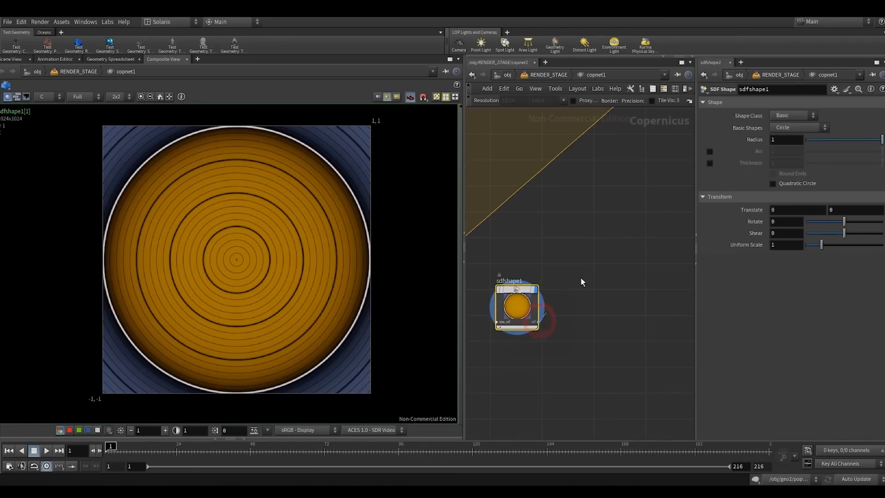
left_click(599, 251)
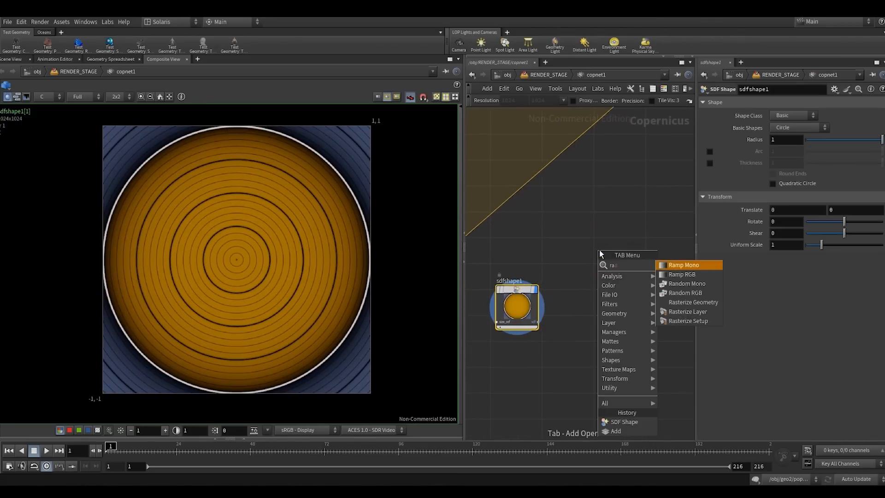
left_click(544, 251)
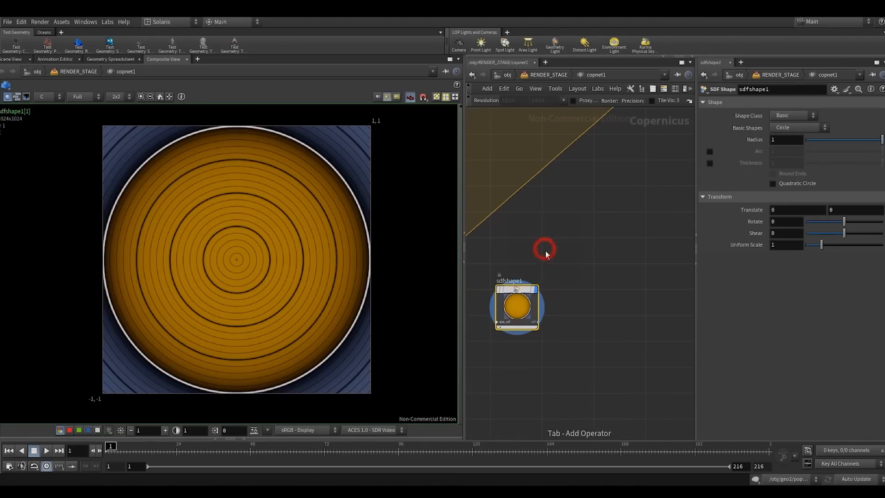
- Add an SDF to Mono node fed by sdfshape1 and display it in the composite view
left_click_drag(537, 325, 573, 248)
type("sd")
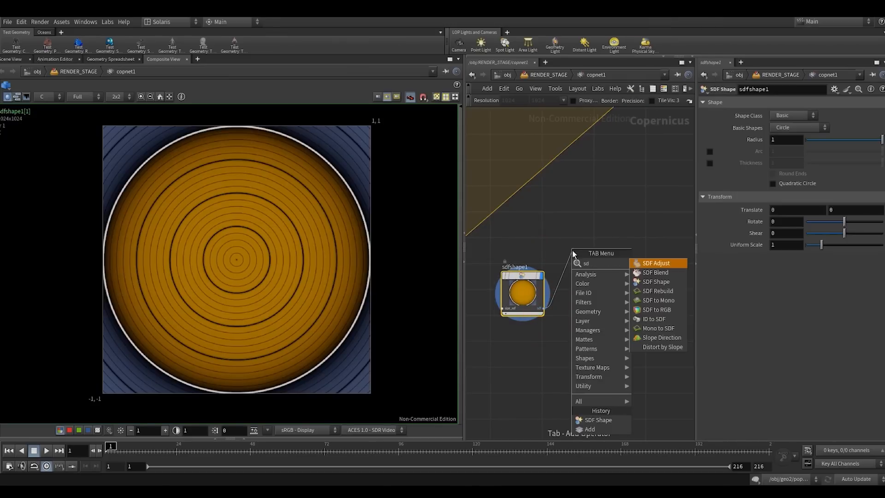
left_click(658, 300)
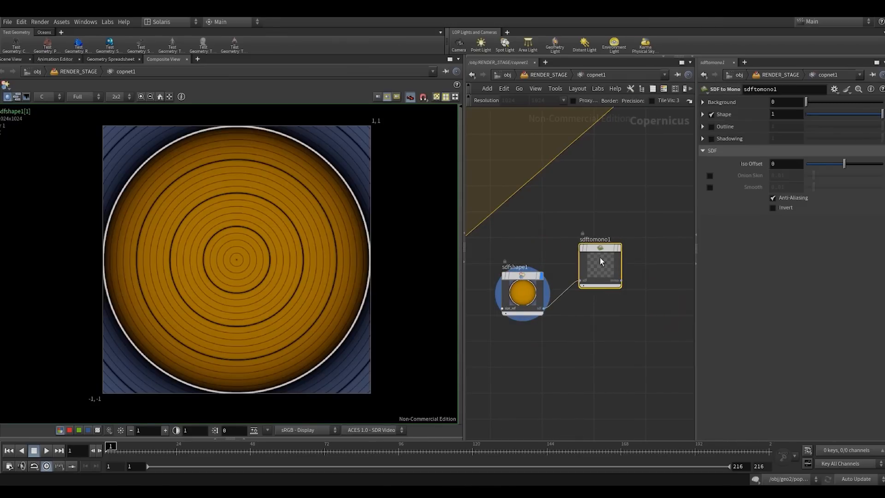
left_click(598, 256)
scroll(573, 314, "down", 3)
left_click_drag(539, 329, 613, 285)
left_click_drag(590, 294, 566, 326)
left_click(580, 309)
- Add a Size Ref node above and beside sdftomono1
right_click(605, 305)
type("re")
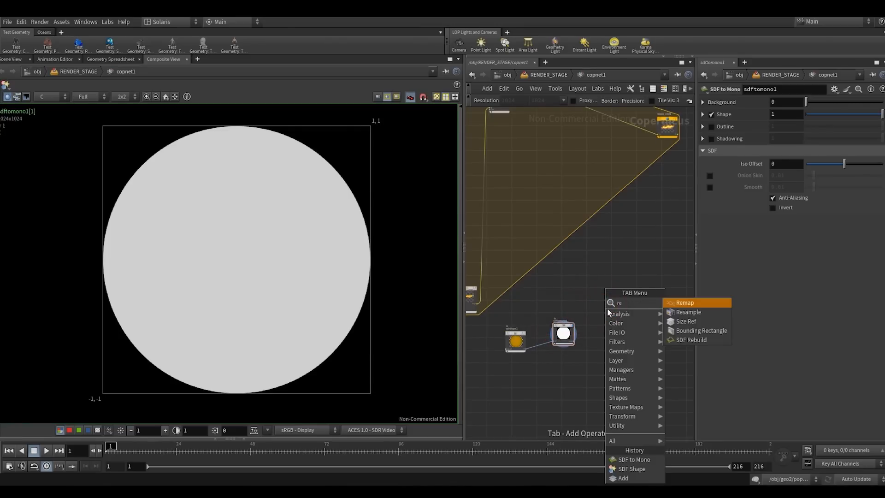
left_click(669, 322)
left_click(601, 318)
scroll(601, 321, "up", 3)
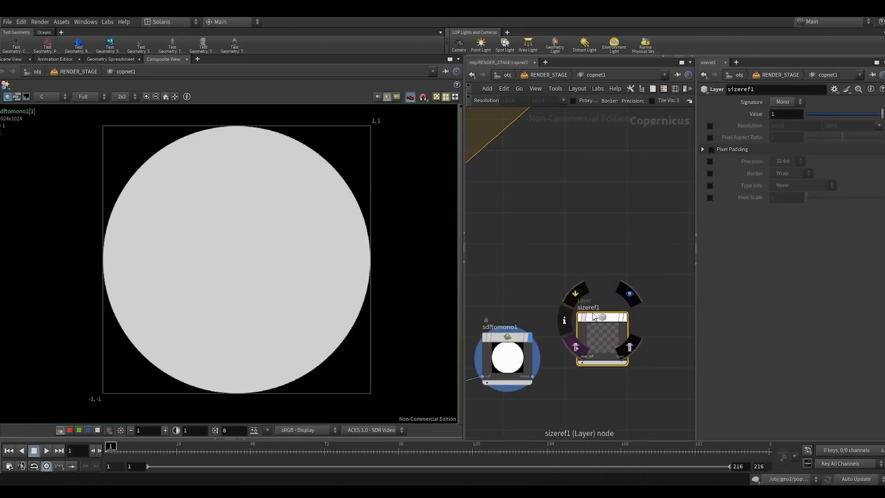
left_click_drag(575, 357, 598, 324)
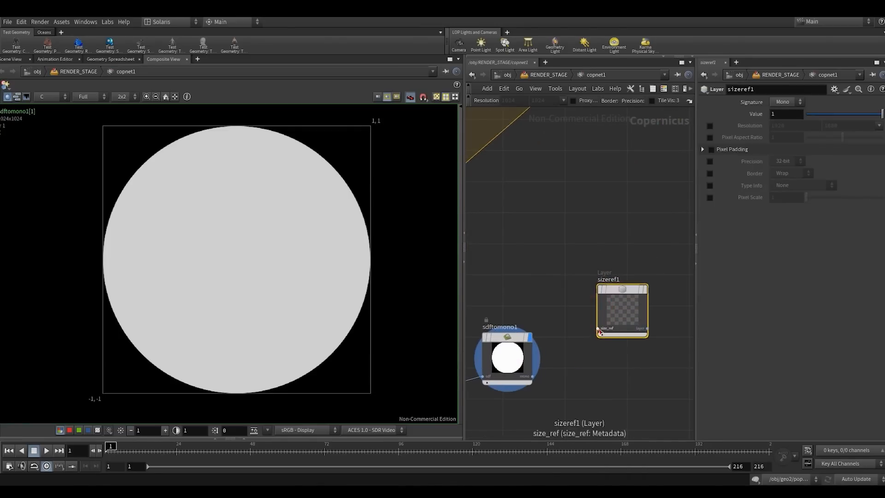
- Connect sizeref1's size_ref input to the start of the slap comp network, display sizeref1, and place it above sdftomono1
left_click(598, 329)
scroll(557, 276, "down", 10)
middle_click_drag(551, 260, 654, 264)
scroll(556, 240, "up", 5)
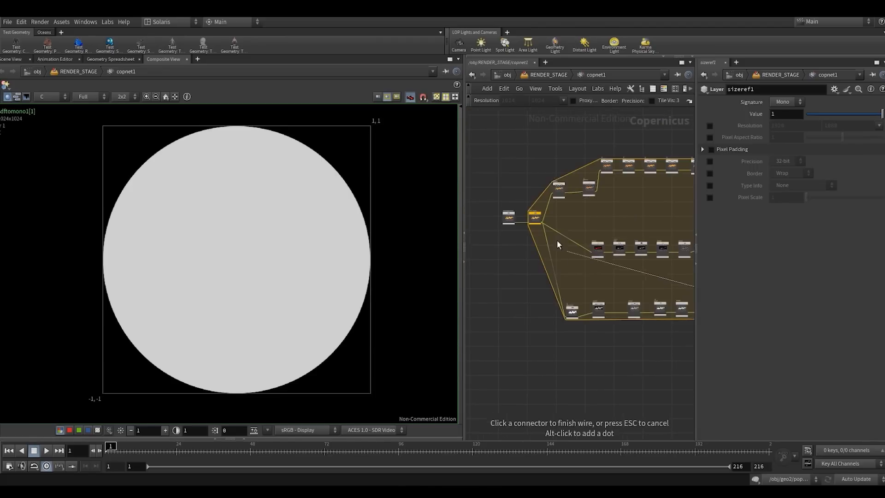
scroll(556, 239, "up", 4)
left_click(533, 203)
scroll(536, 200, "down", 6)
middle_click_drag(543, 184, 473, 181)
scroll(668, 282, "up", 5)
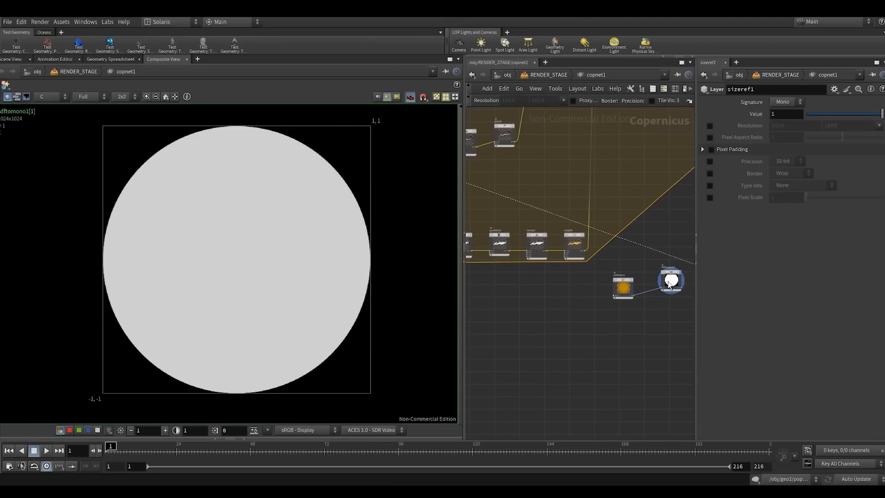
middle_click_drag(619, 258, 518, 262)
scroll(622, 267, "up", 5)
left_click(623, 249)
left_click_drag(617, 265, 534, 218)
scroll(552, 236, "down", 3)
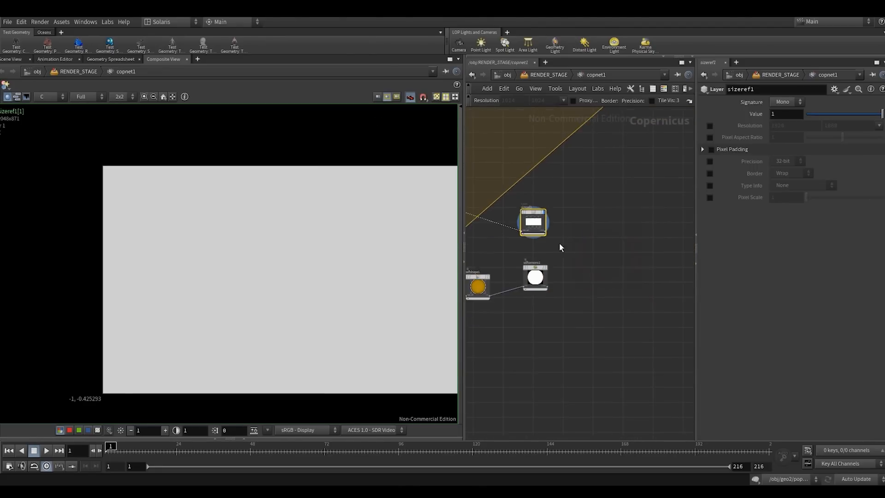
- Connect sizeref1's layer output to the size_ref input of sdfshape1
middle_click_drag(559, 247, 636, 247)
scroll(572, 303, "up", 1)
scroll(549, 310, "up", 3)
middle_click_drag(583, 252, 552, 300)
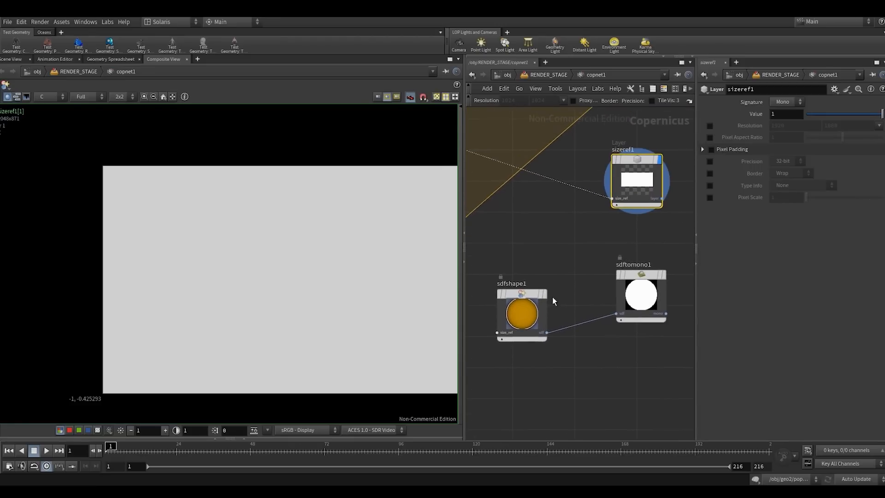
left_click(562, 236)
left_click(661, 198)
left_click(497, 336)
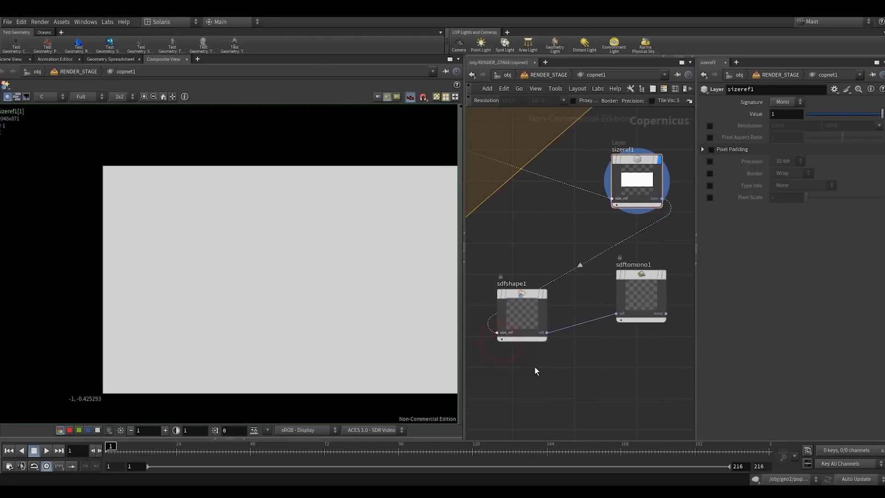
- Display sdfshape1 in the composite view and frame the circle at the new image proportions
left_click(543, 335)
key("shift+r")
scroll(570, 353, "down", 3)
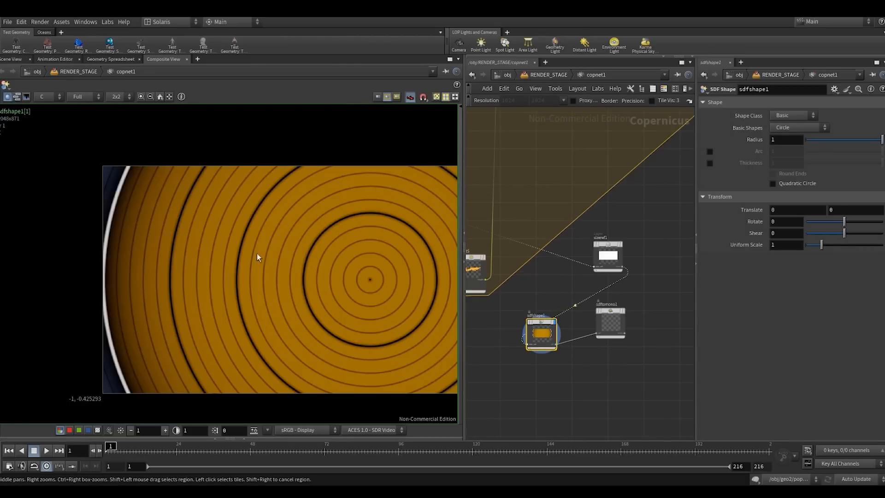
scroll(256, 253, "down", 3)
middle_click_drag(210, 268, 107, 260)
scroll(221, 267, "up", 2)
- Arrange sizeref1, sdfshape1 and sdftomono1 in one horizontal row below the slap comp block
left_click_drag(547, 370, 647, 236)
key("a")
left_click_drag(594, 270, 601, 272)
scroll(565, 322, "down", 1)
middle_click_drag(565, 325, 479, 367)
left_click(567, 344)
- Display sdftomono1 and frame its full mask in the composite view
left_click(610, 303)
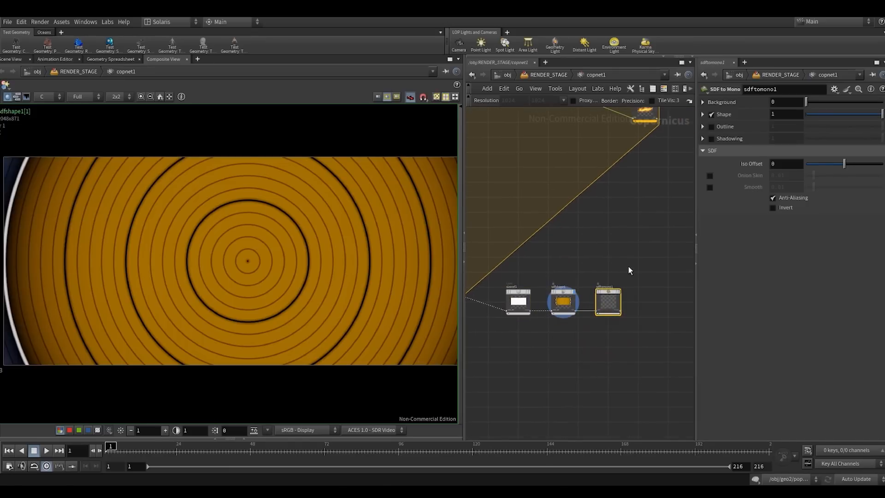
key("shift+r")
scroll(297, 259, "down", 4)
middle_click_drag(264, 264, 236, 266)
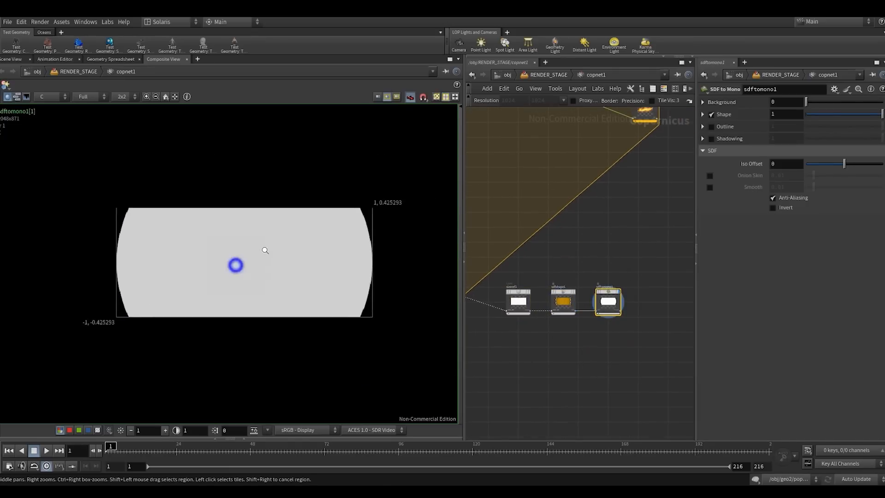
scroll(235, 266, "up", 3)
- Widen the parameter area and set sdfshape1's Radius to 0.384
left_click(562, 301)
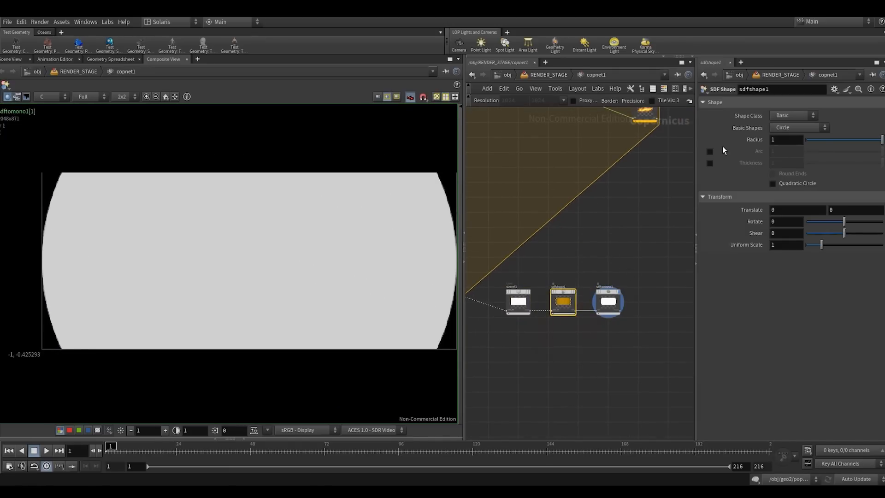
left_click_drag(695, 148, 629, 148)
left_click_drag(872, 142, 794, 150)
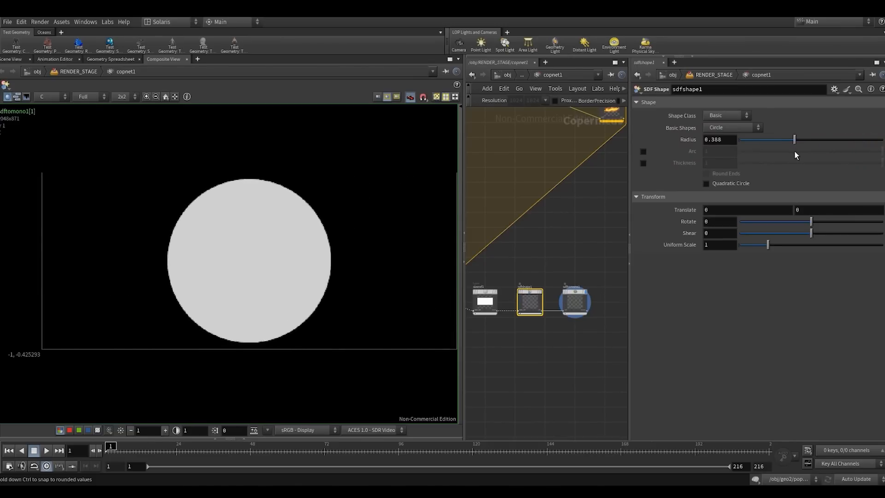
mouse_move(814, 239)
left_mouse_down()
mouse_move(826, 235)
mouse_move(815, 224)
left_mouse_up()
key("ctrl+z")
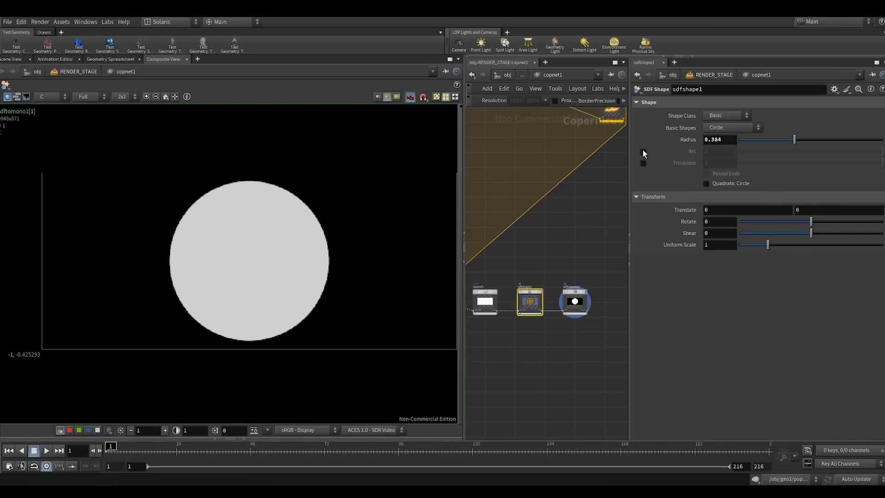
- Add a Blur node after sdftomono1 and display it
middle_click_drag(579, 266, 566, 215)
scroll(569, 221, "up", 3)
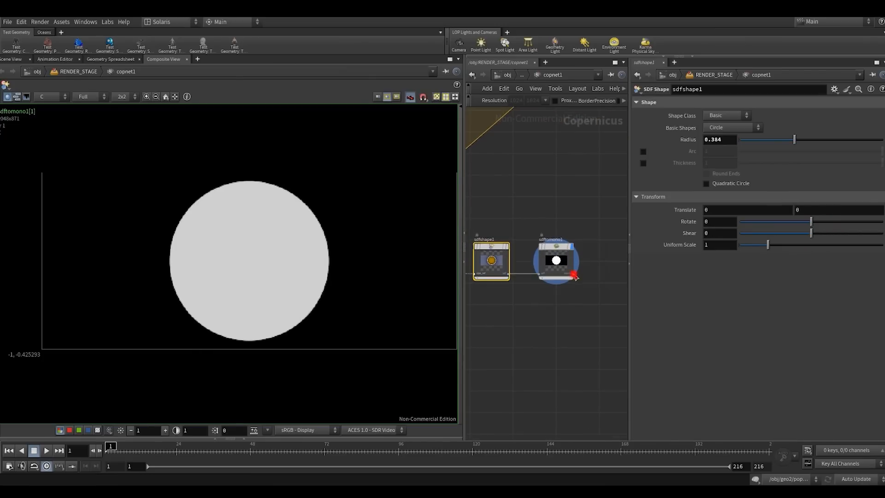
left_click(573, 274)
middle_click_drag(584, 249, 534, 268)
key("Tab")
type("bu")
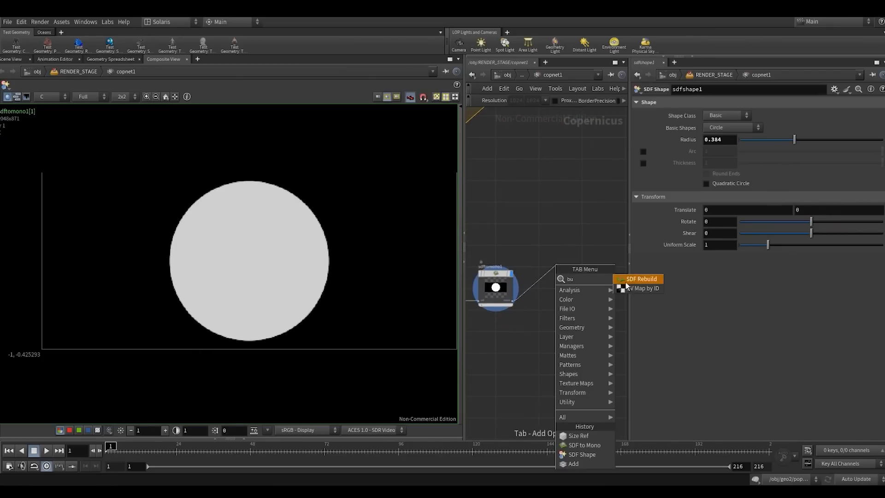
key("Escape")
key("Tab")
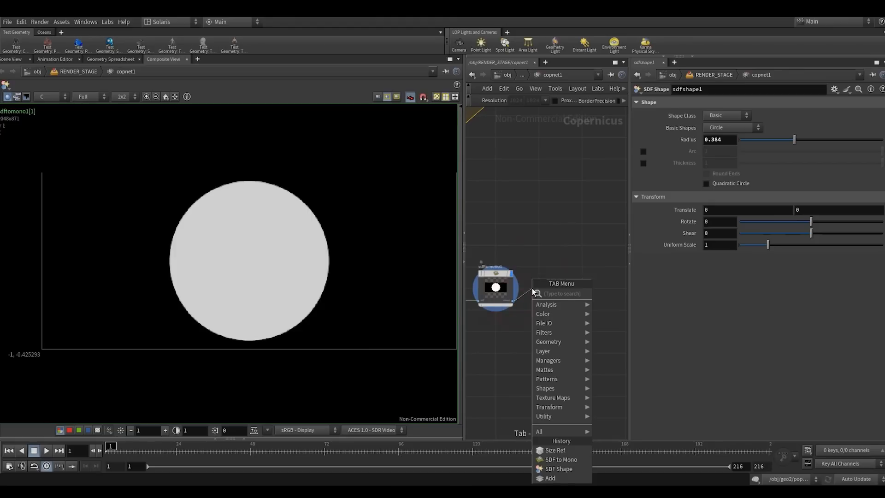
type("blur")
key("Return")
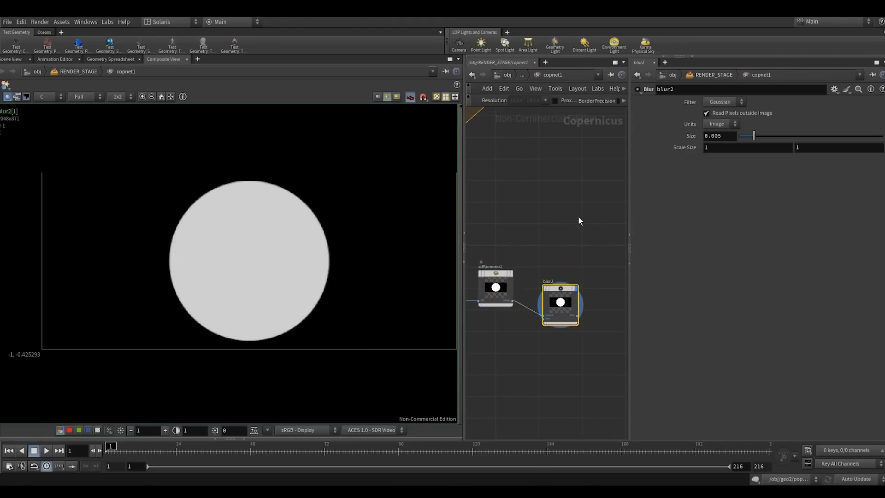
- Soften the circle mask by setting blur2's Size to 0.5
left_click_drag(757, 135, 882, 136)
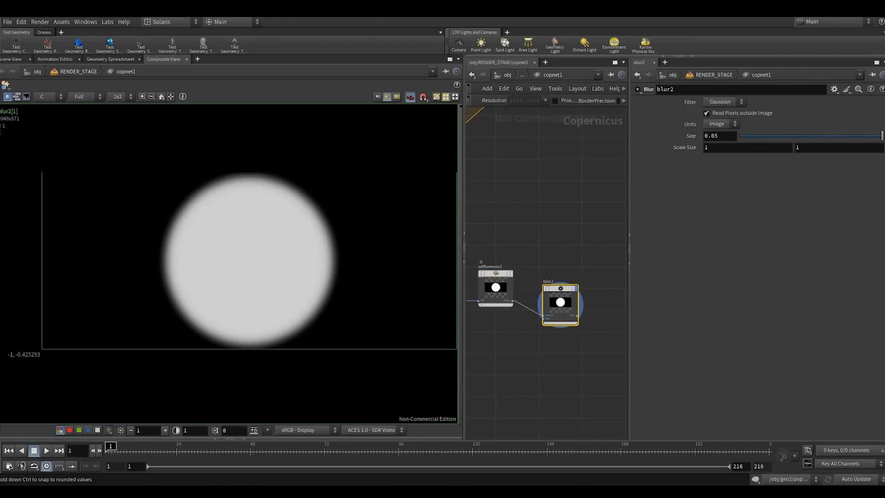
left_click(588, 157)
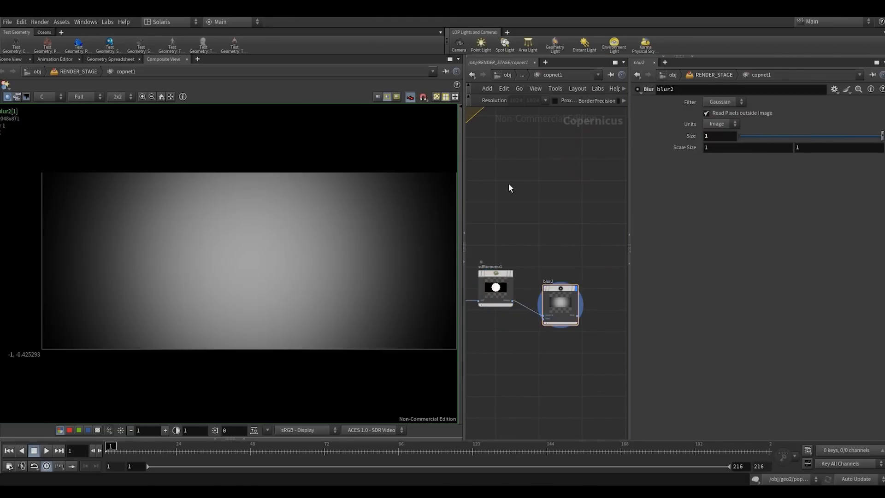
mouse_move(722, 137)
middle_mouse_down()
mouse_move(639, 138)
mouse_move(721, 137)
middle_mouse_up()
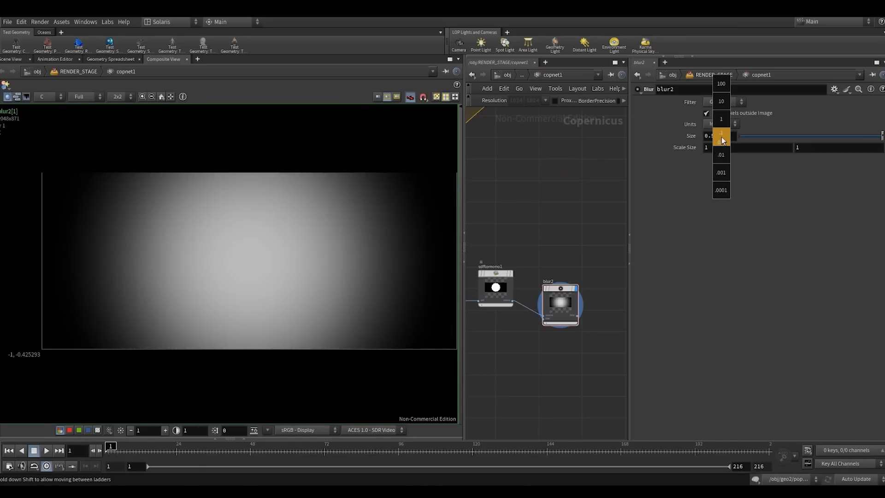
left_click_drag(566, 298, 512, 282)
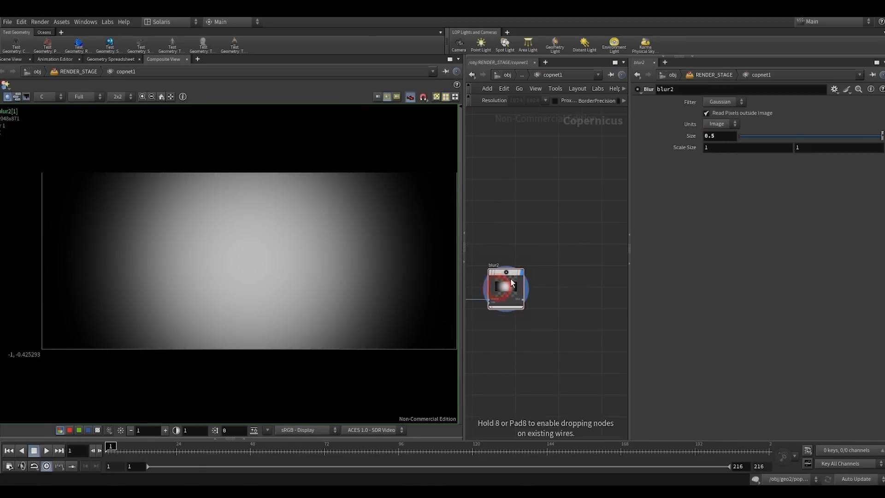
left_click(524, 299)
key("Tab")
type("invoke")
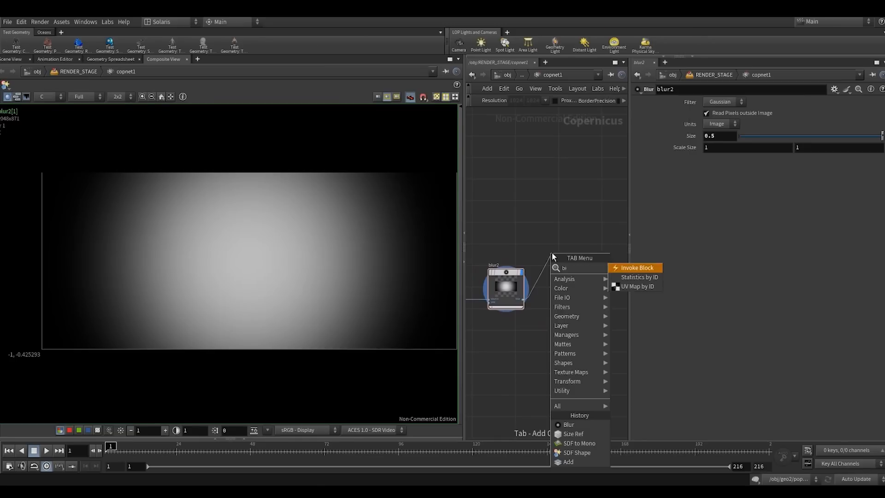
key("Return")
key("ctrl+z")
- Add a Bright node beside blur2 and widen the network area
key("Tab")
type("br")
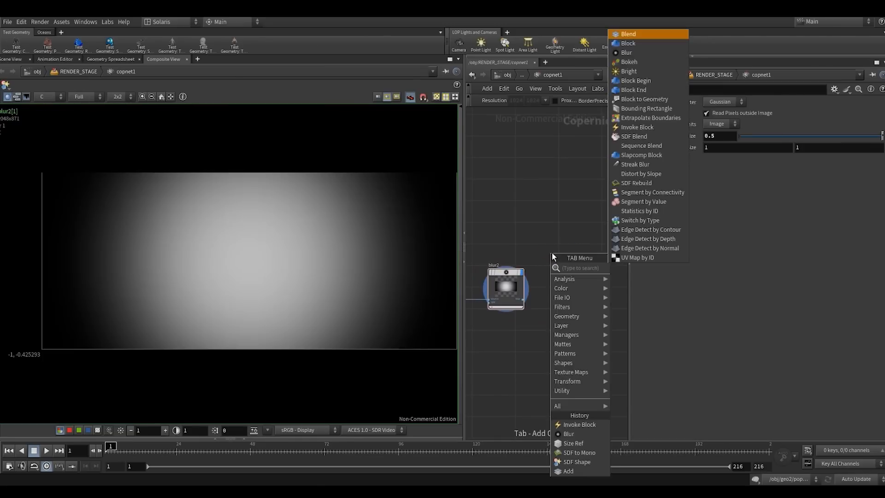
type("ight")
key("Return")
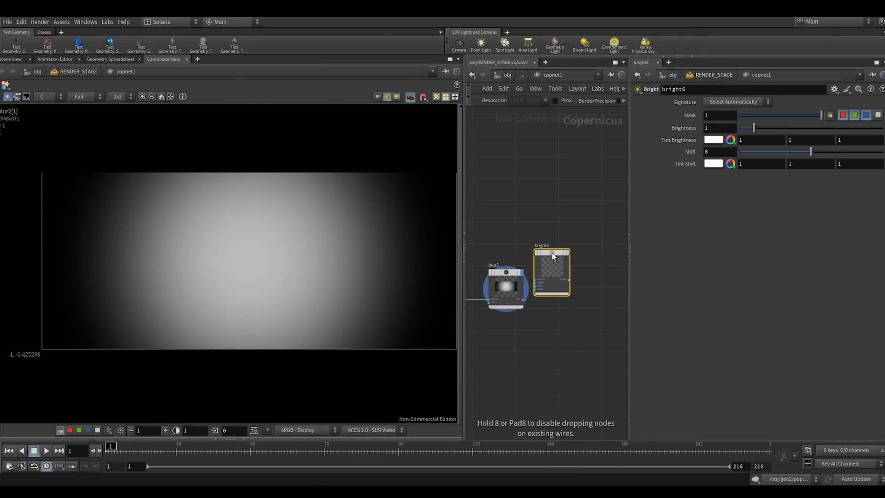
left_click(551, 253)
left_click_drag(462, 199, 423, 195)
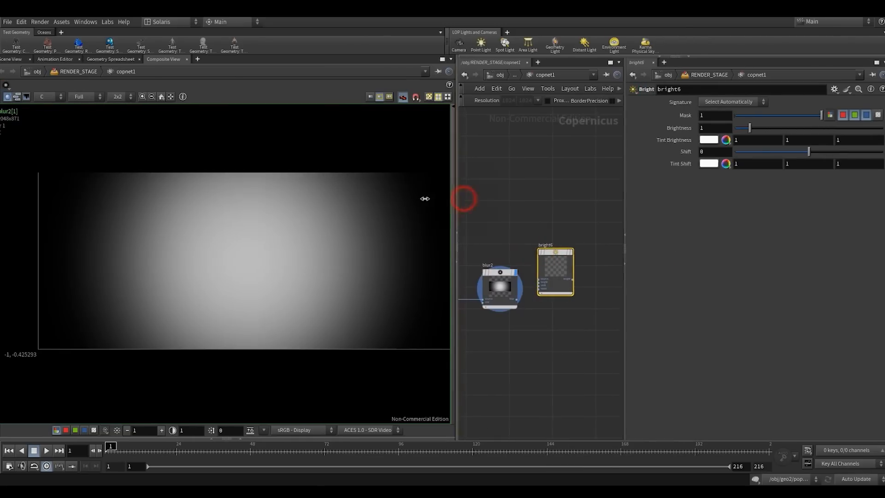
left_click_drag(605, 226, 677, 229)
scroll(549, 277, "up", 3)
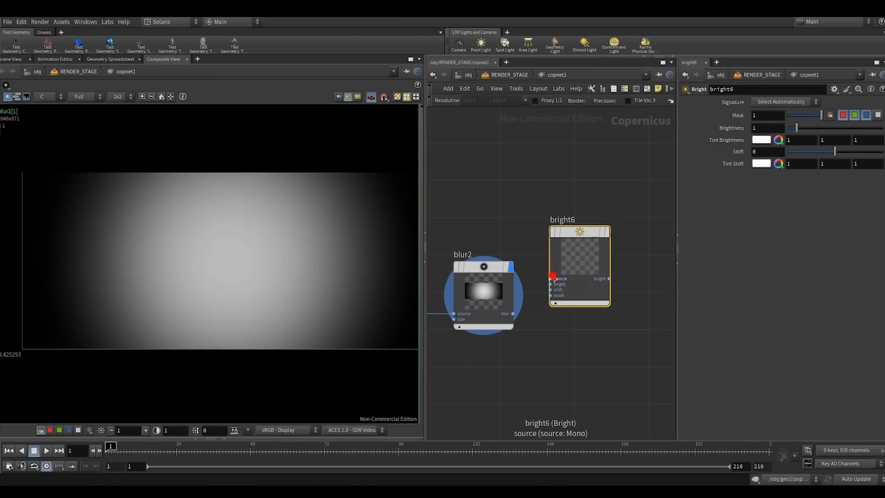
- Feed blur2 into the source input of bright6, display bright6, and set its Brightness to 5.44
left_click_drag(551, 278, 513, 314)
left_click(607, 231)
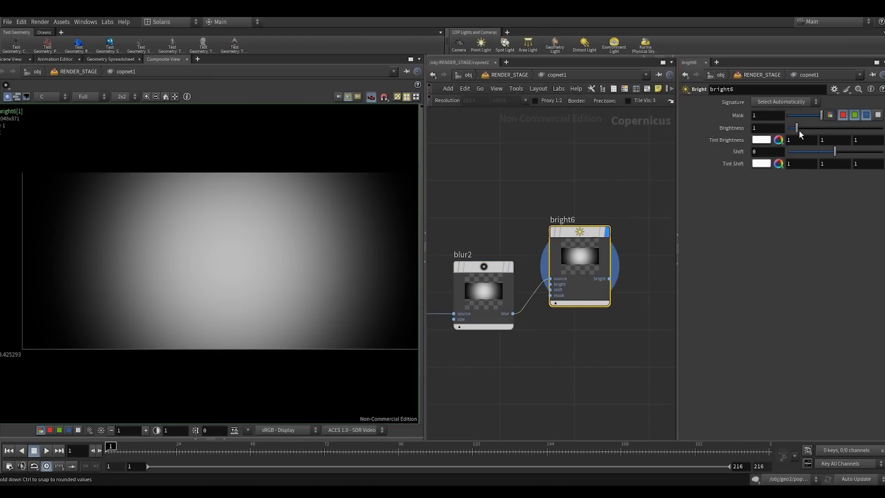
left_click_drag(798, 130, 838, 130)
scroll(618, 321, "down", 2)
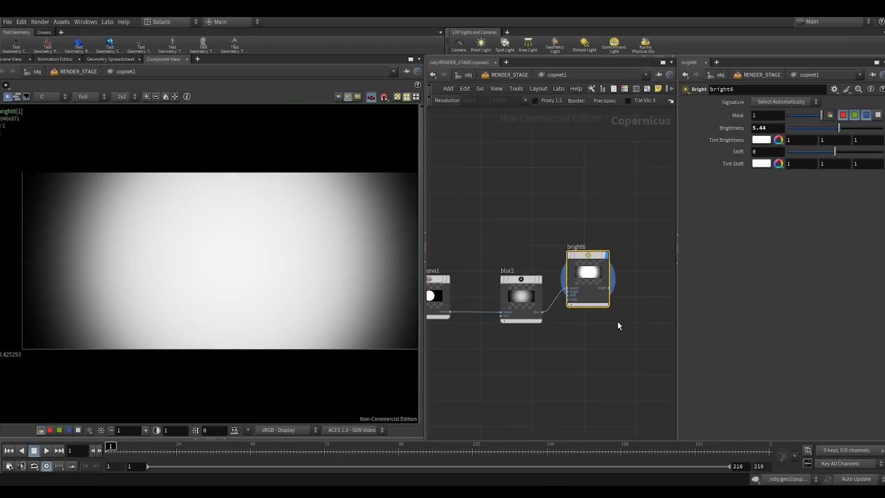
- Add a Clamp node after bright6 and display it in the composite view
middle_click_drag(617, 321, 542, 343)
left_click_drag(529, 316, 533, 310)
left_click(538, 304)
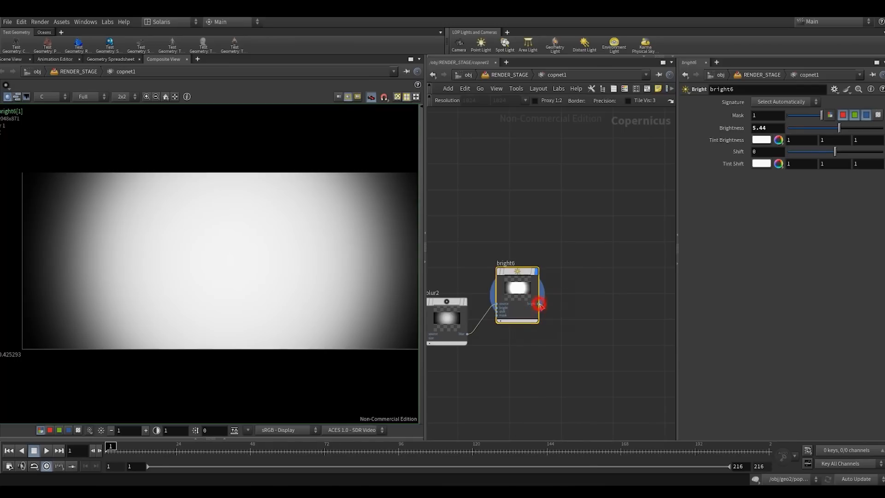
left_click(563, 272)
type("clamp")
key("Return")
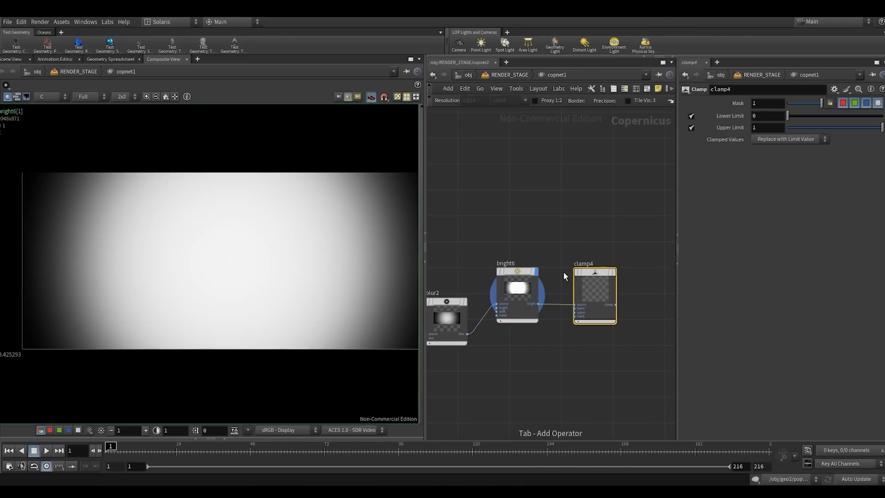
left_click(616, 294)
- Line up the mask nodes from sizeref1 to clamp4 in a row and move them farther below the slap comp block
scroll(541, 197, "down", 3)
middle_click_drag(464, 292, 542, 349)
scroll(541, 349, "down", 3)
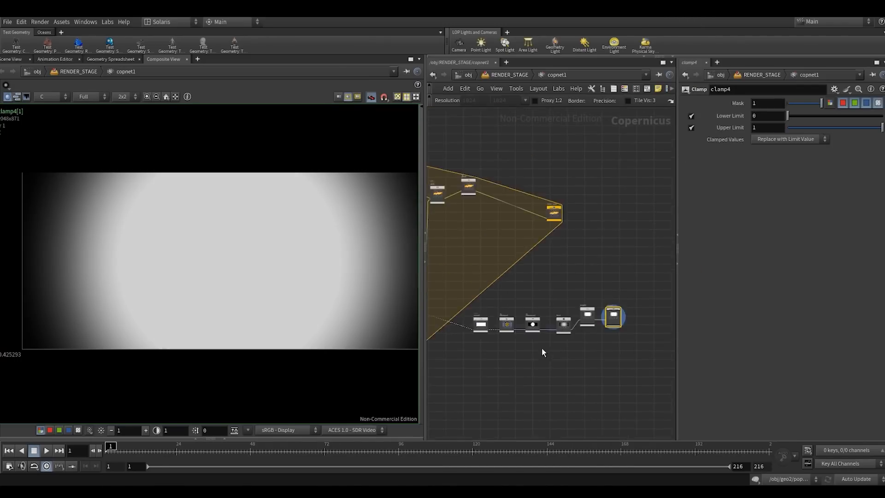
left_click_drag(474, 350, 625, 308)
left_click_drag(513, 320, 501, 358)
left_click(547, 276)
scroll(546, 209, "up", 2)
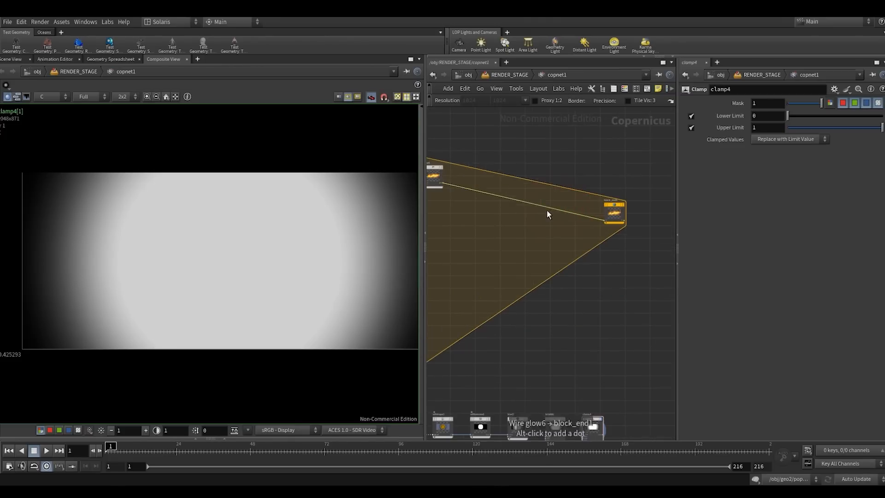
- Insert a Blur node on the wire between glow6 and the block end, display it, and set its Size to 0.0118
key("Tab")
type("blu")
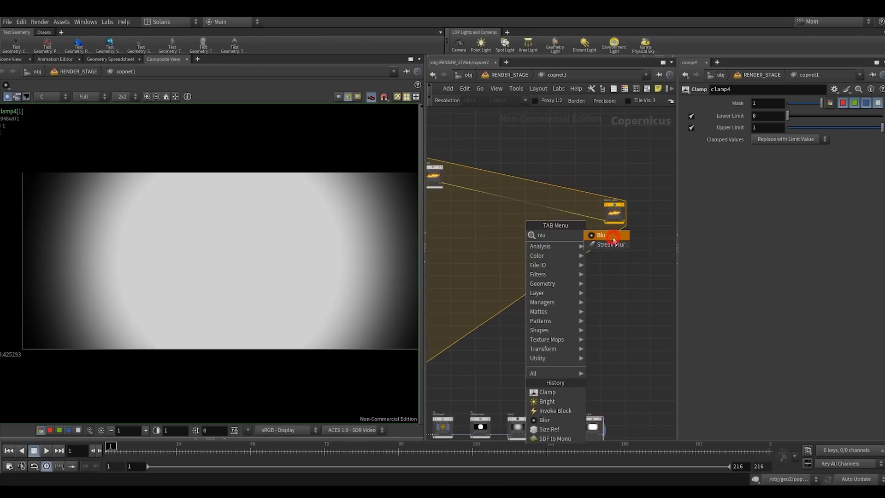
key("Return")
left_click(556, 215)
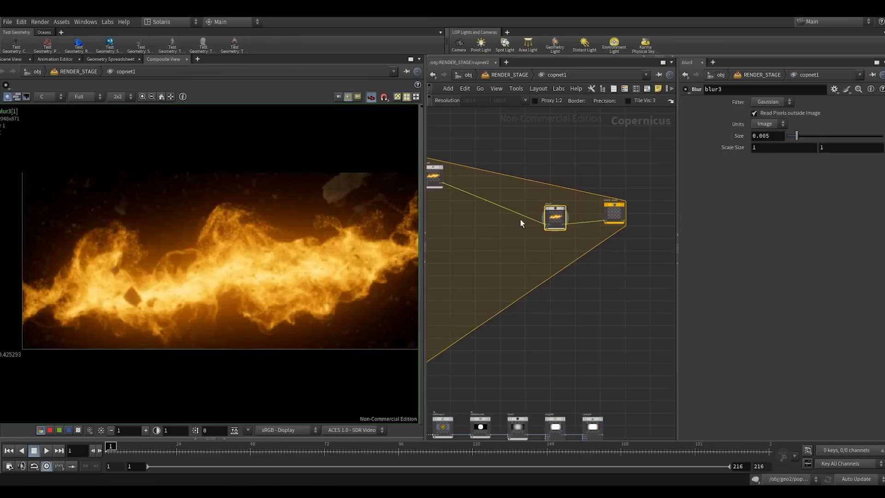
left_click_drag(796, 135, 809, 135)
- Connect the output of clamp4 to the size input of blur3 and check the masked blur in the composite view
scroll(292, 194, "up", 4)
scroll(552, 220, "up", 4)
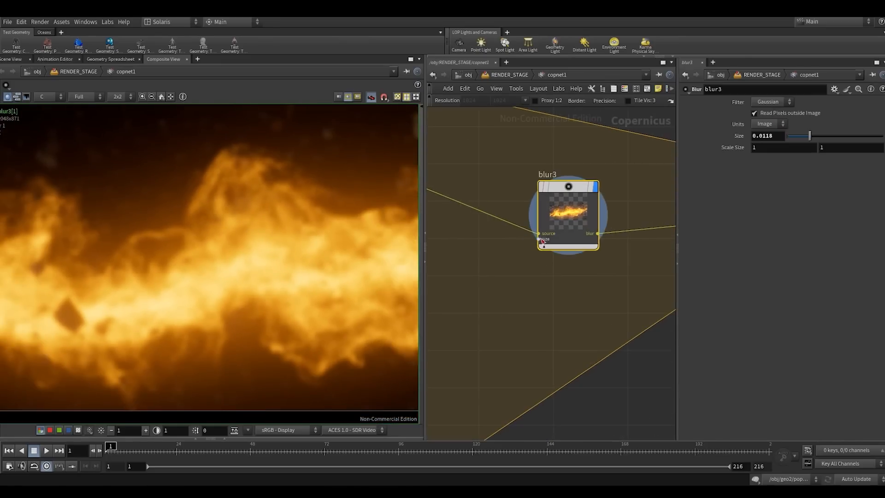
scroll(535, 274, "down", 5)
scroll(579, 333, "up", 3)
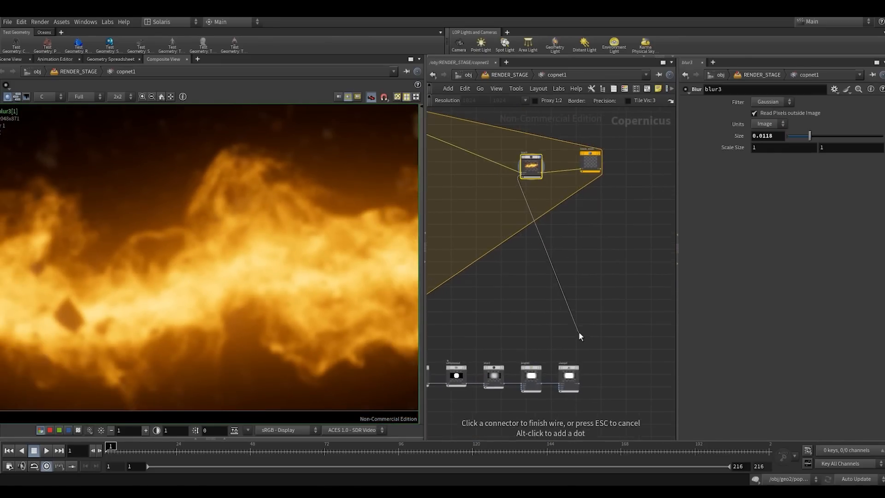
left_click(585, 330)
left_click_drag(560, 305, 564, 288)
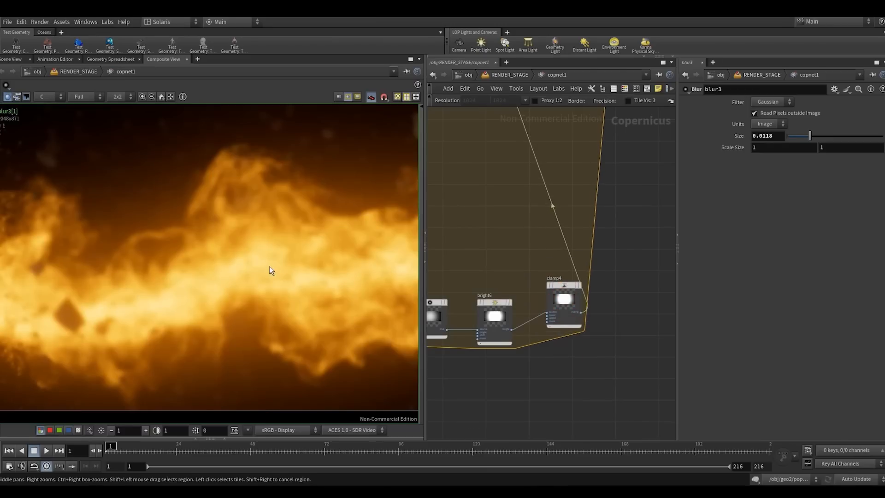
scroll(278, 248, "down", 3)
scroll(551, 256, "down", 1)
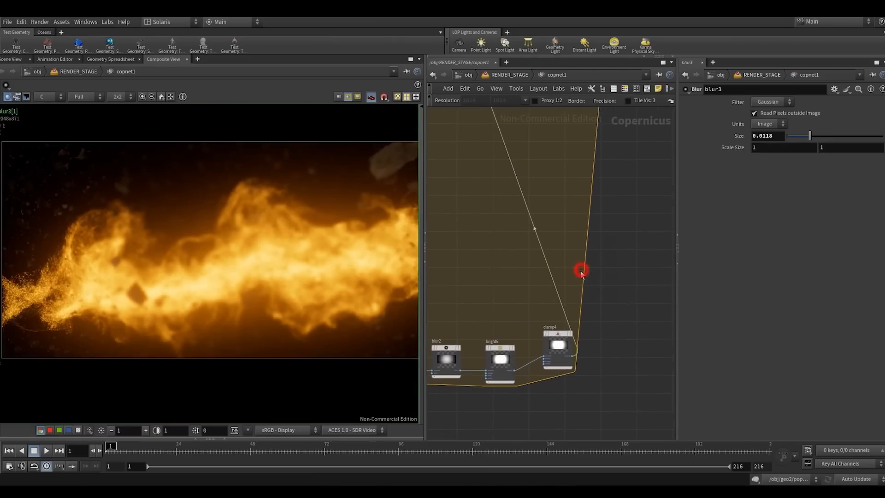
- Insert an Invert node on the wire between clamp4 and blur3
key("Tab")
type("inv")
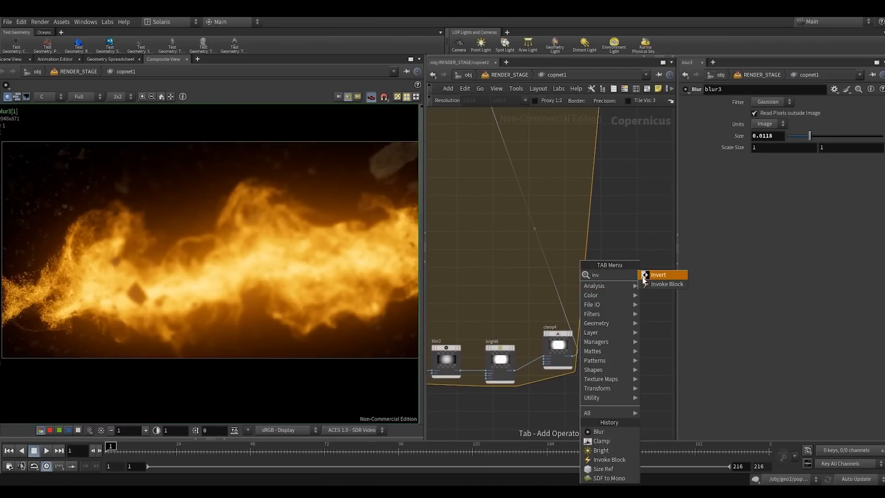
left_click(651, 275)
left_click(551, 271)
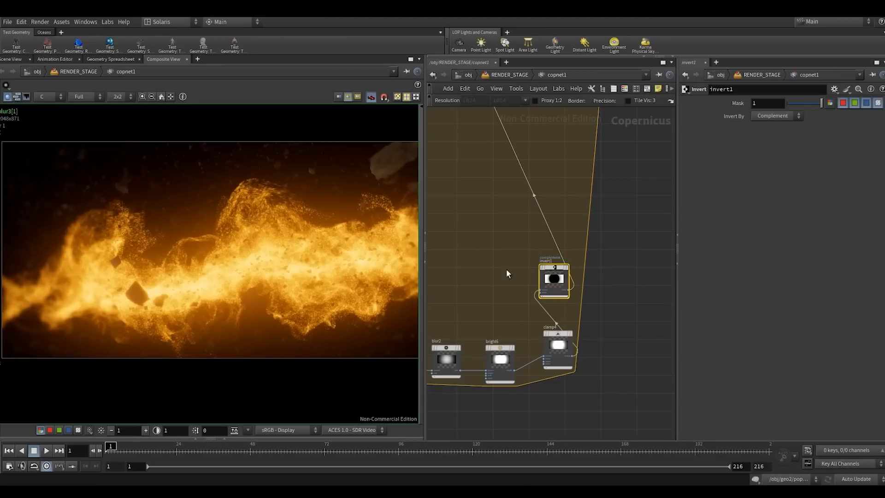
- Enlarge the composite view and examine how the blur falls off toward the edges of the explosion image
left_click(421, 194)
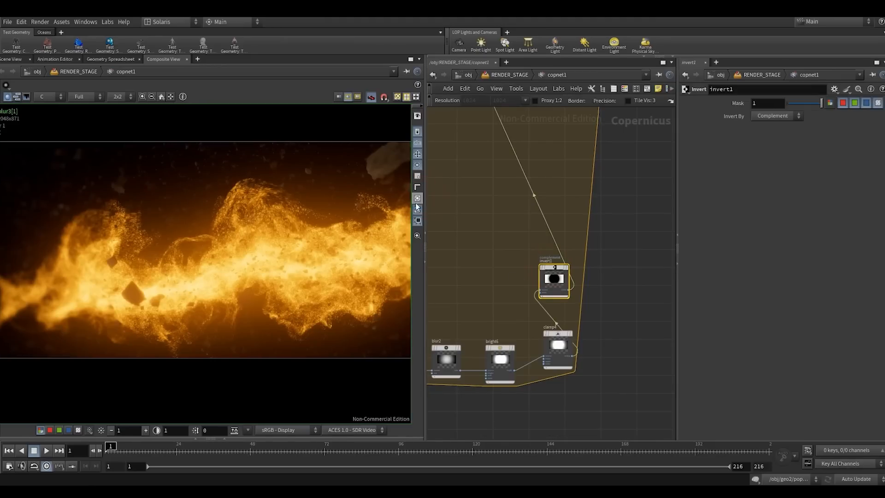
left_click_drag(425, 233, 505, 219)
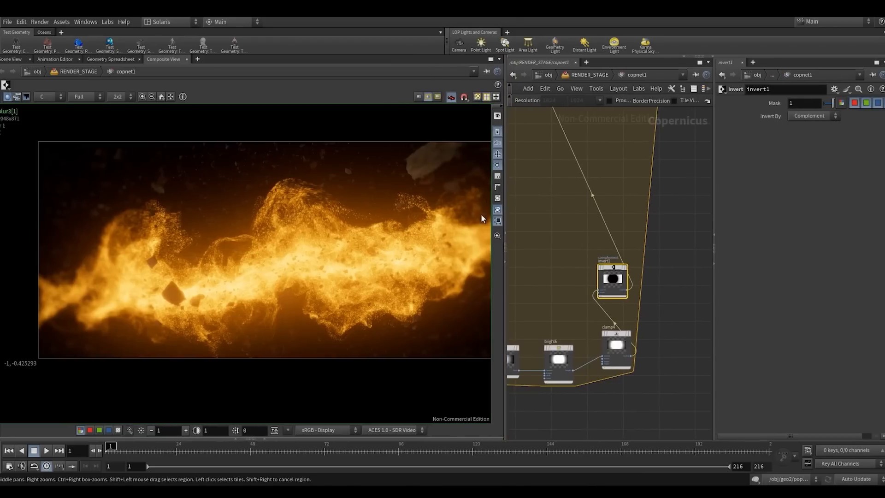
right_click_drag(364, 220, 352, 214)
middle_click_drag(352, 214, 285, 217)
right_click_drag(302, 220, 317, 213)
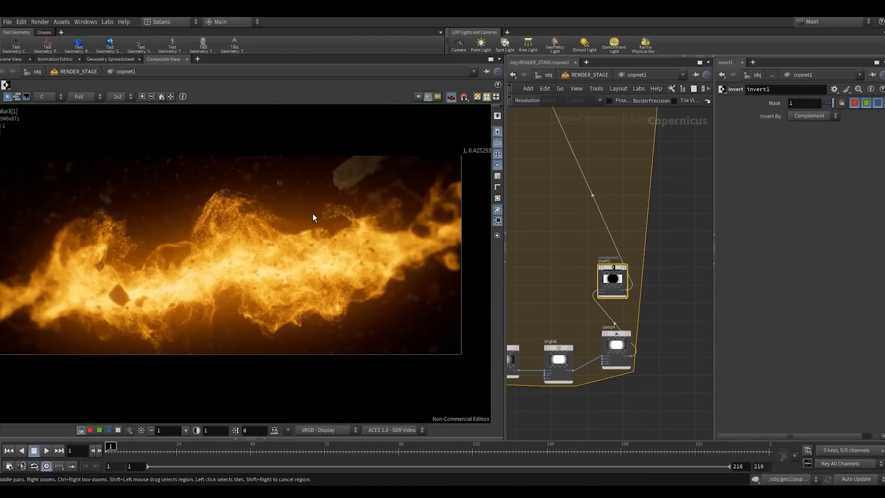
middle_click_drag(312, 214, 328, 218)
left_click(505, 261)
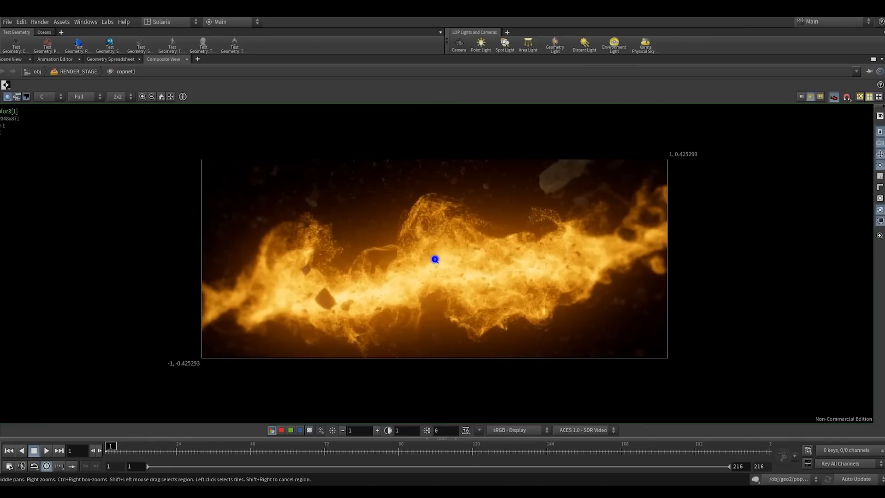
right_click_drag(435, 260, 464, 260)
right_click_drag(447, 225, 468, 225)
middle_click_drag(468, 225, 419, 219)
right_click_drag(408, 225, 400, 226)
middle_click_drag(406, 227, 420, 237)
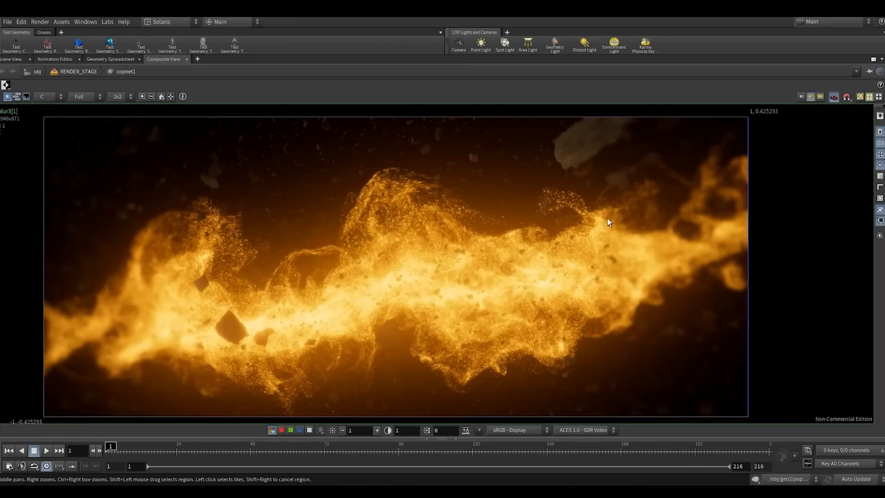
left_click(884, 233)
- Set the Size of blur2 in the mask chain to 4
scroll(582, 228, "down", 4)
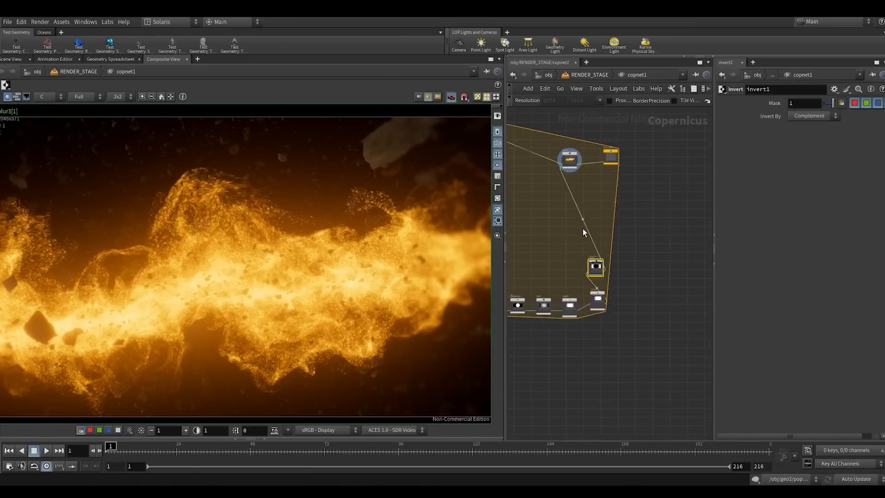
middle_click_drag(582, 229, 600, 250)
scroll(620, 291, "up", 4)
left_click_drag(589, 382, 560, 342)
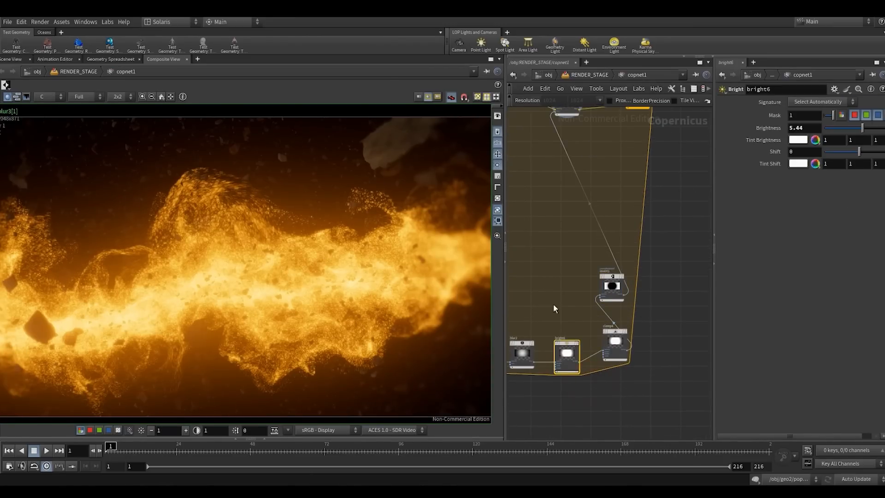
middle_click_drag(552, 308, 615, 268)
left_click_drag(604, 266, 579, 312)
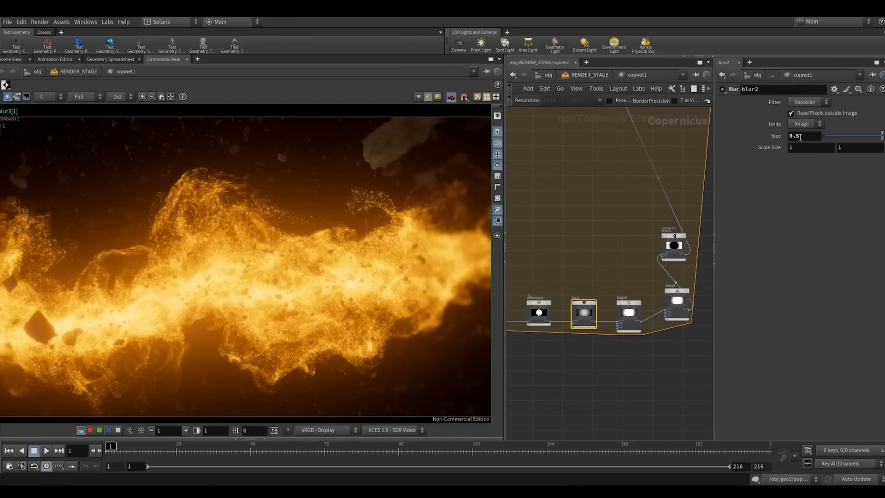
mouse_move(799, 137)
middle_mouse_down()
mouse_move(807, 136)
mouse_move(793, 145)
middle_mouse_up()
left_click(812, 138)
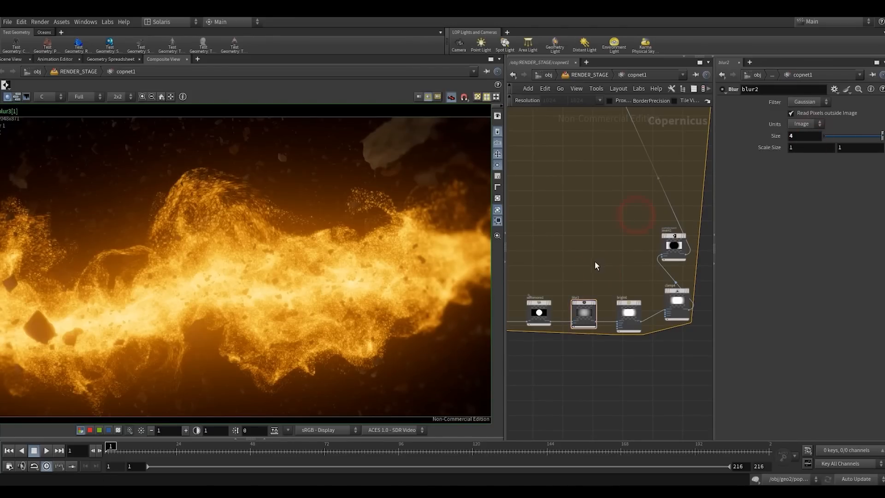
- Preview the softened mask at blur2 and bright6, and display the block end result in the composite view
left_click_drag(595, 262, 560, 344)
key("r")
right_click_drag(278, 273, 210, 285)
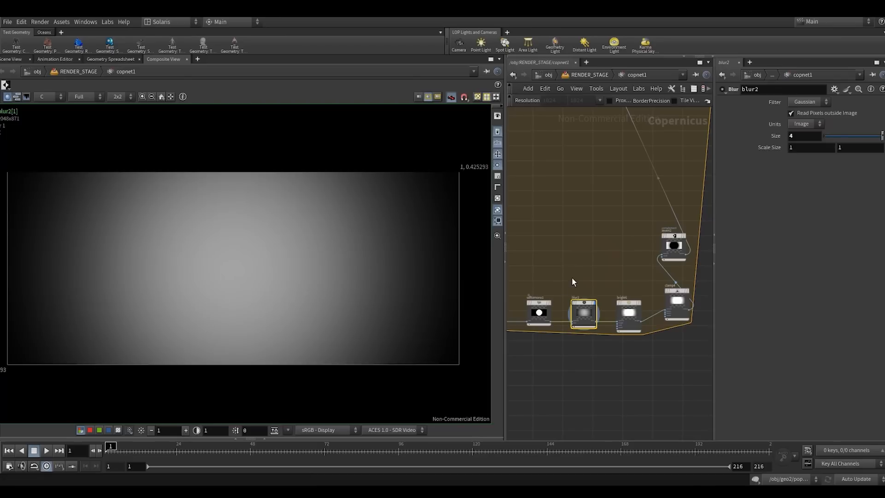
left_click_drag(635, 343, 636, 344)
key("r")
left_click_drag(866, 152, 862, 155)
middle_click_drag(619, 184, 584, 343)
key("r")
left_click_drag(603, 186, 662, 228)
key("r")
right_click_drag(410, 269, 444, 218)
middle_click_drag(489, 260, 462, 262)
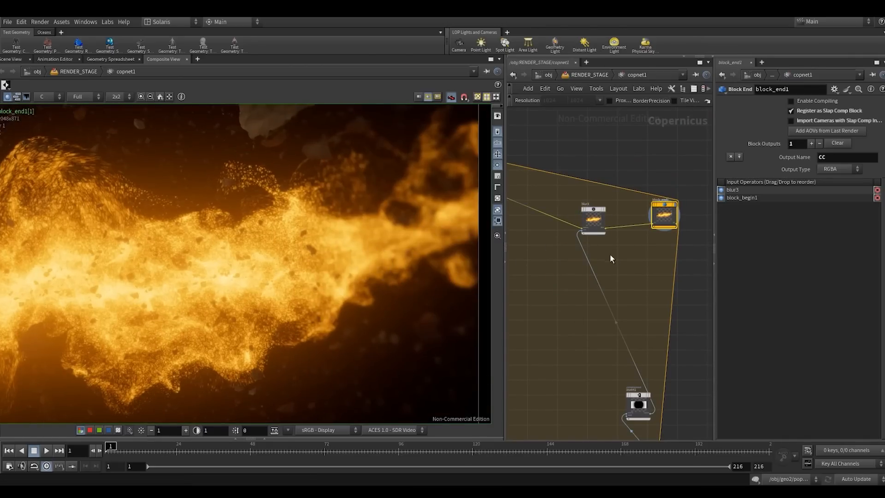
- Reduce the circle Radius of sdfshape1 to 0.264 and check the blurred edges of the image
scroll(623, 255, "down", 4)
middle_click_drag(645, 258, 734, 191)
scroll(665, 279, "up", 3)
left_click(631, 327)
left_click(587, 322)
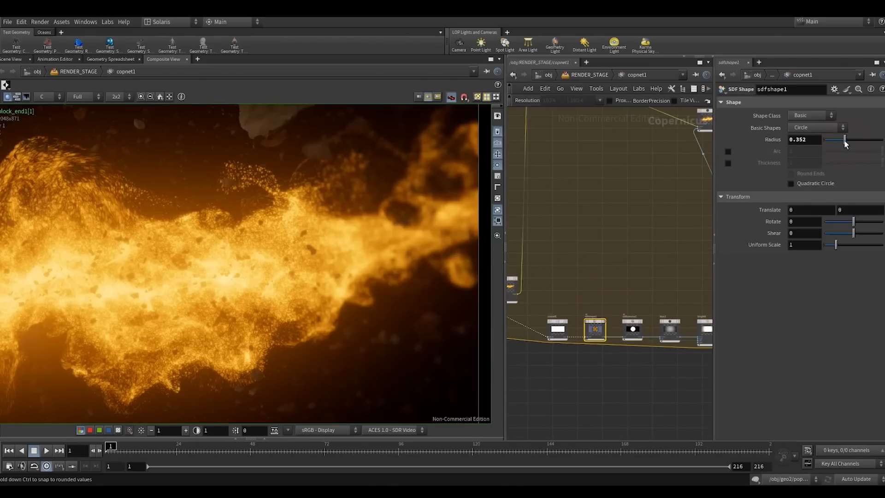
left_click_drag(834, 143, 838, 144)
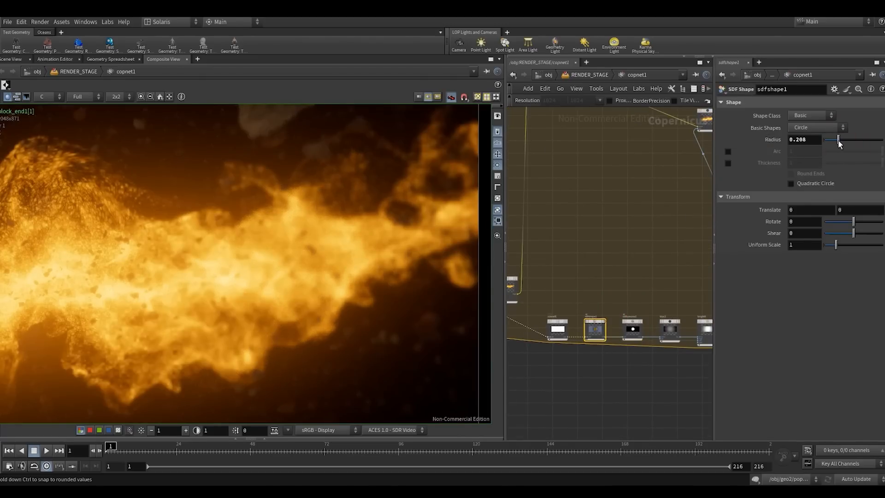
right_click_drag(217, 263, 184, 279)
middle_click_drag(185, 278, 328, 278)
right_click_drag(319, 278, 306, 279)
middle_click_drag(306, 279, 300, 273)
right_click_drag(301, 273, 290, 273)
- Try a Size of 0.01 on blur3 and inspect the edge blur up close
middle_click_drag(612, 188, 575, 281)
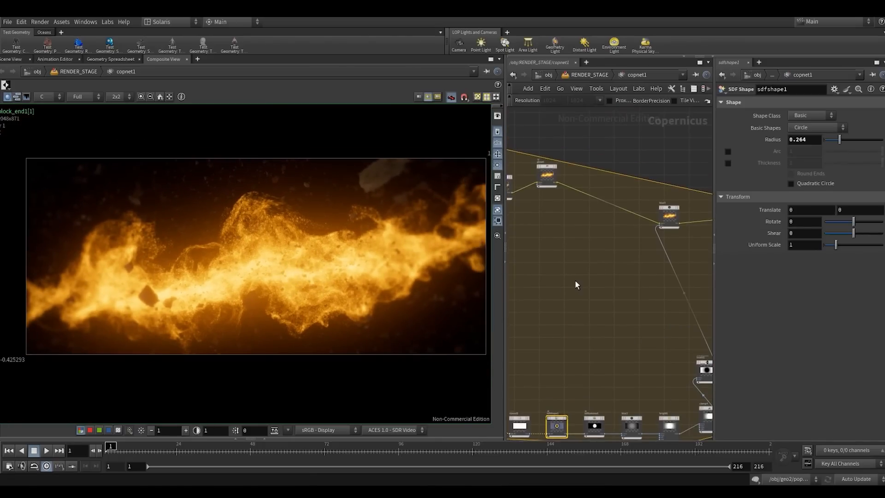
middle_click_drag(629, 252, 574, 274)
left_click(613, 236)
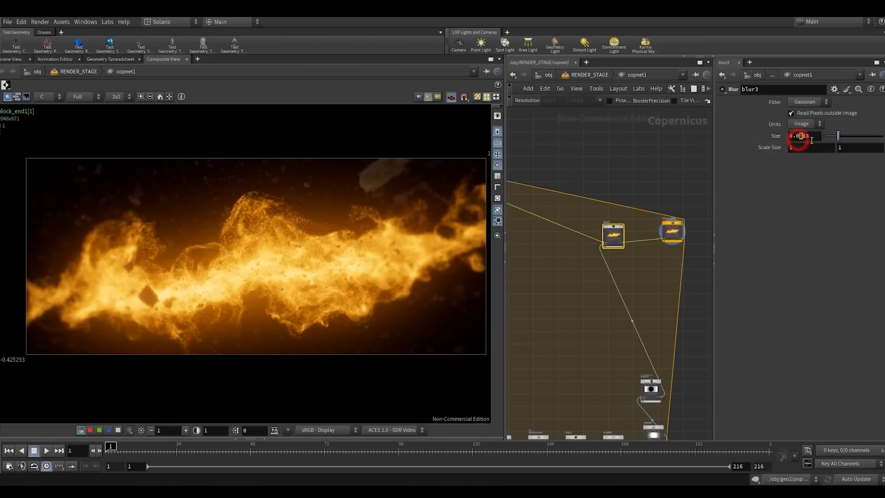
left_click_drag(812, 140, 819, 141)
type("1")
left_click(641, 155)
right_click_drag(374, 299, 421, 257)
middle_click_drag(421, 257, 343, 295)
right_click_drag(344, 295, 386, 261)
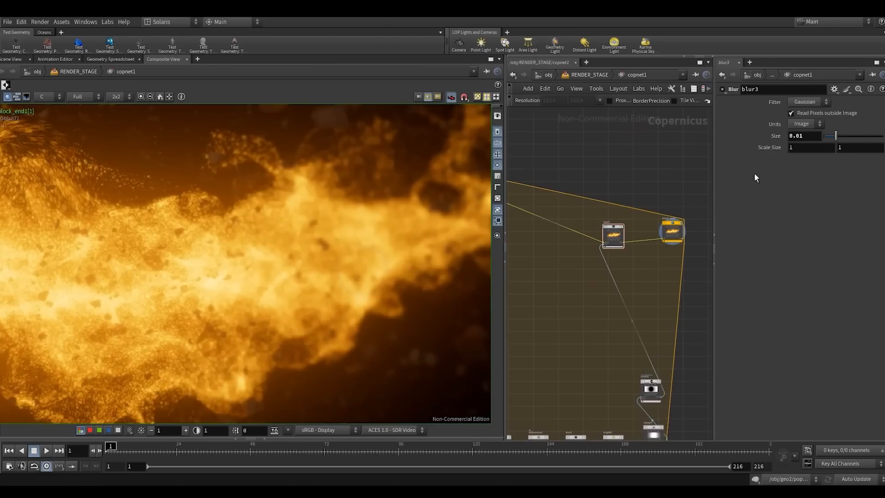
- Lower the Size of blur3 to 0.005 and further to 0.004, checking the result in the composite view
left_click(807, 138)
type("0.005")
key("Return")
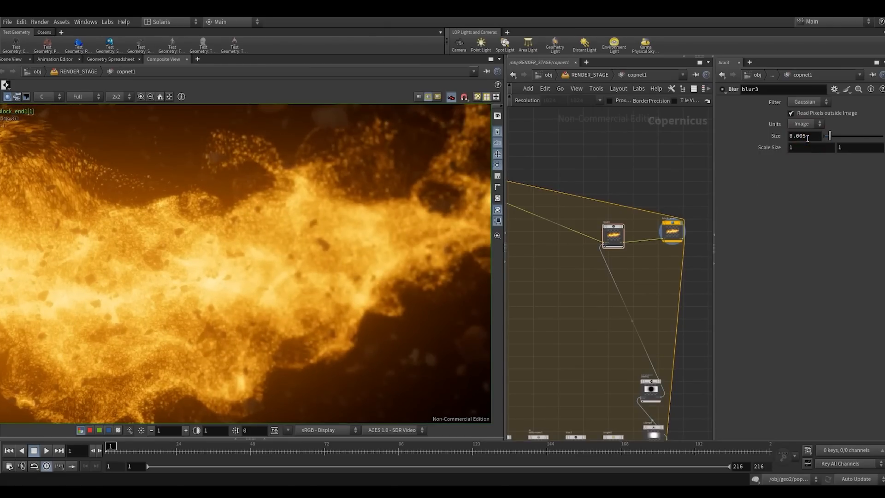
left_click(802, 135)
key("BackSpace")
type("4")
left_click(609, 176)
right_click_drag(323, 247, 286, 254)
- Make room after blur3 and insert a Bright node on the wire between blur3 and the block end
middle_click_drag(648, 288, 606, 284)
left_click_drag(628, 222, 688, 226)
left_click(616, 285)
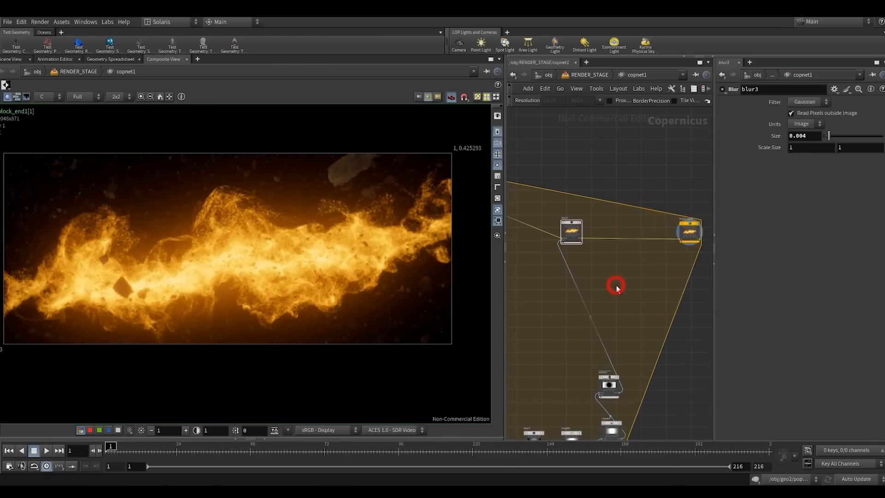
key("Tab")
type("bri")
key("Return")
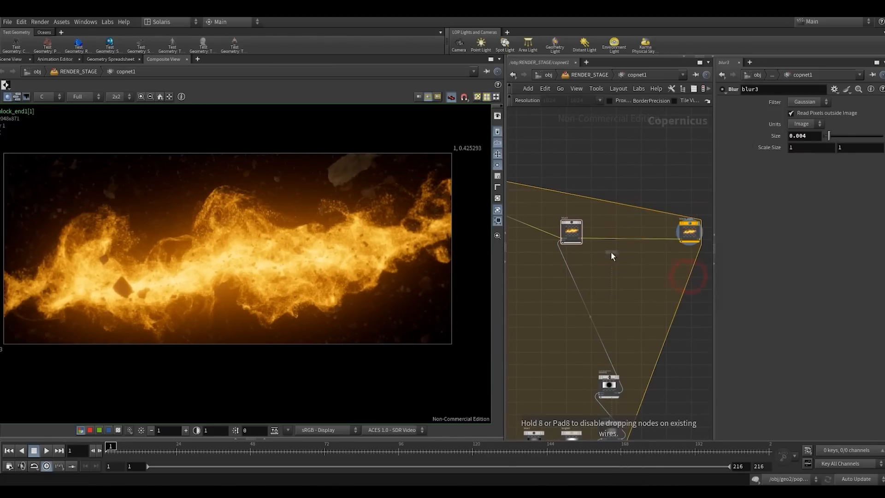
left_click(610, 259)
left_click_drag(610, 259, 637, 228)
middle_click_drag(669, 270, 602, 278)
left_click_drag(621, 230, 641, 229)
middle_click_drag(575, 240, 628, 240)
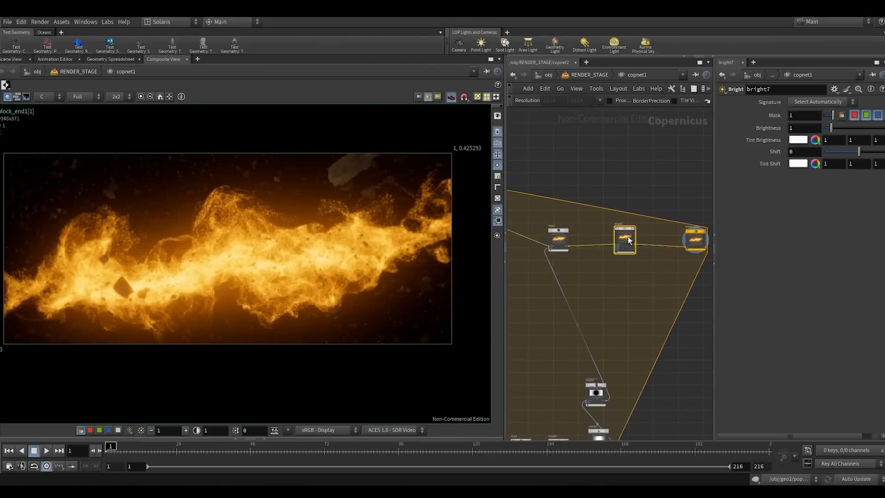
- Connect the inverted circular mask from invert1 to the mask input of bright7
scroll(629, 238, "up", 3)
left_click(621, 227)
left_click_drag(621, 231, 617, 233)
scroll(598, 264, "up", 4)
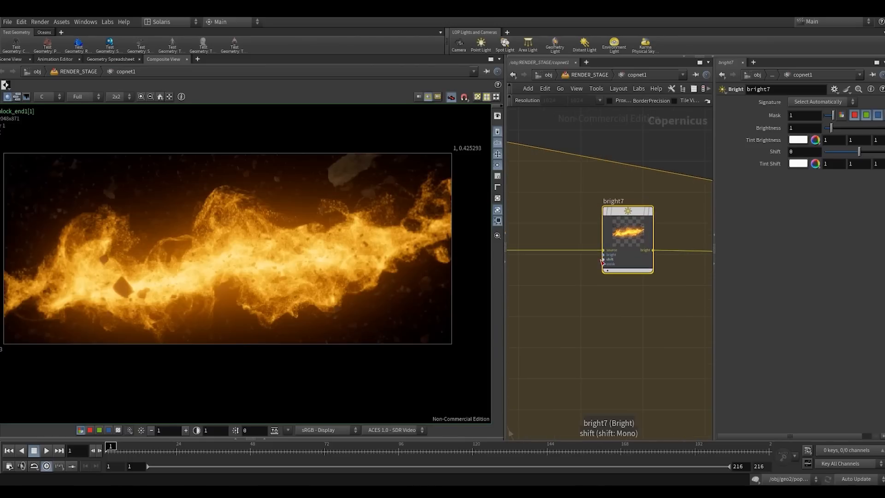
left_click(600, 265)
scroll(600, 358, "down", 5)
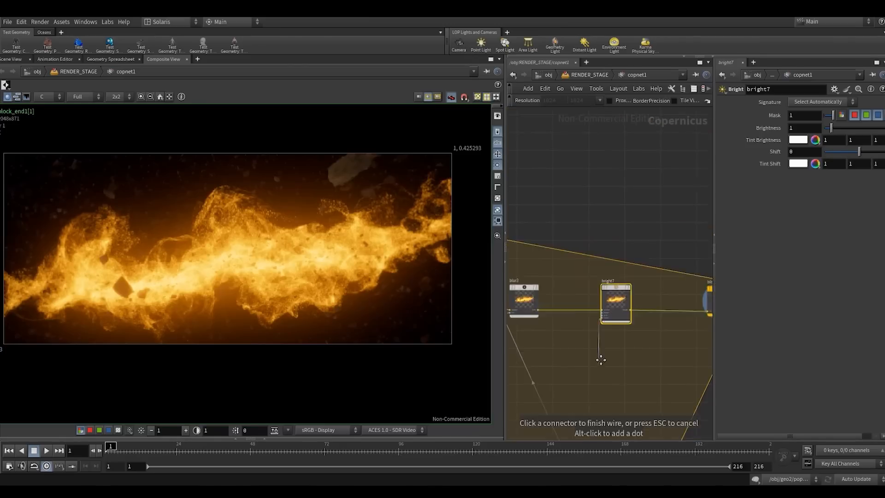
middle_click_drag(600, 360, 617, 275)
left_click(609, 360)
scroll(617, 273, "up", 1)
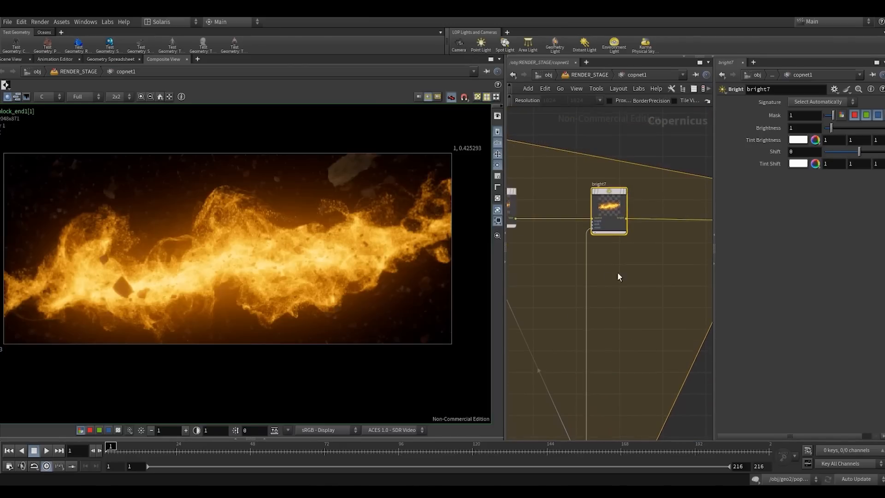
- Set the Brightness of bright7 to 0.75 and widen the composite view to inspect the darkened edges
mouse_move(832, 128)
left_mouse_down()
mouse_move(850, 126)
mouse_move(829, 127)
left_mouse_up()
double_click(798, 129)
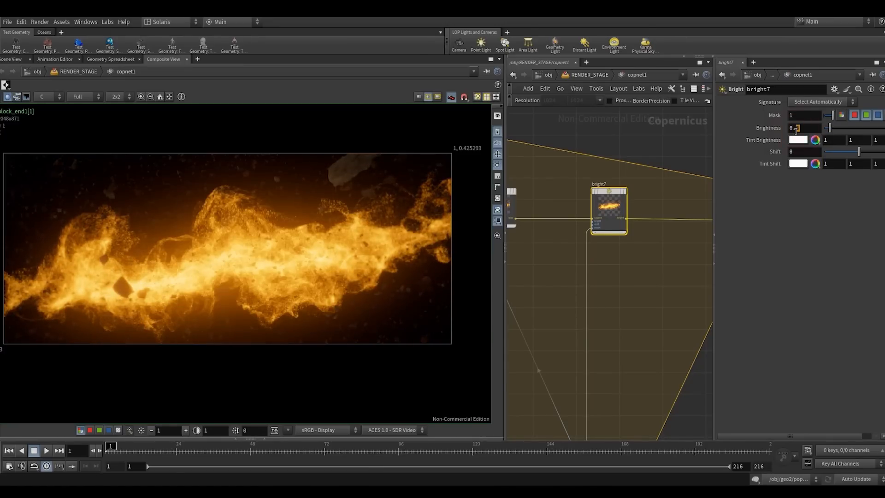
type("75")
key("Return")
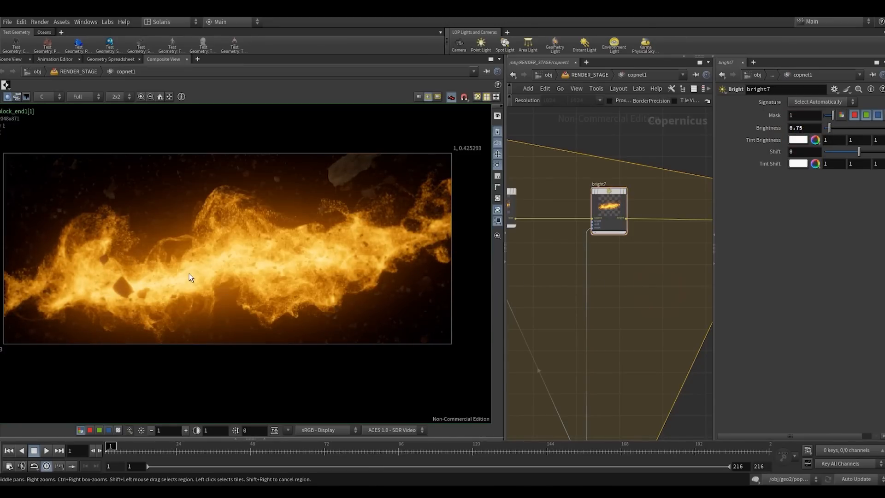
left_click_drag(510, 188, 625, 189)
scroll(286, 261, "up", 5)
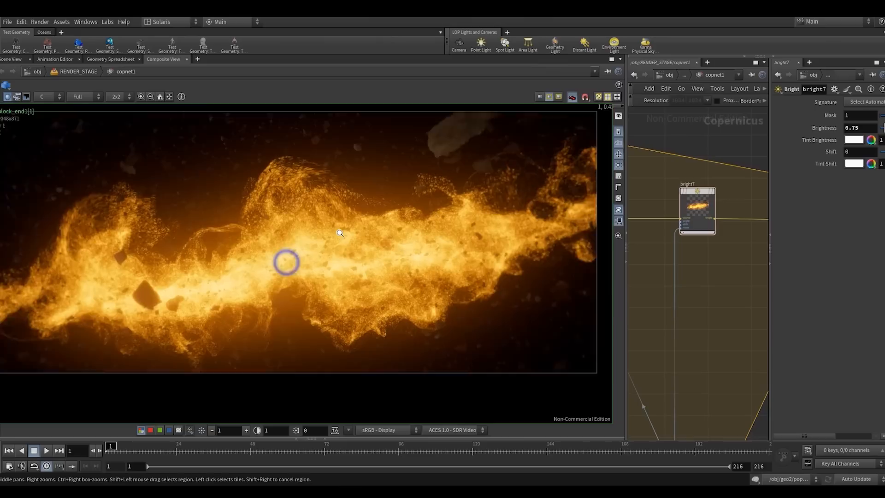
scroll(356, 251, "down", 2)
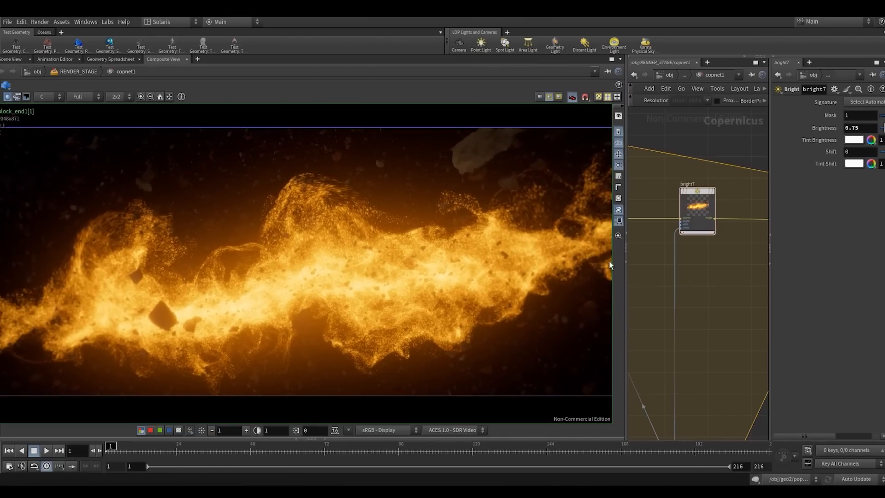
- Display the block_begin1 node in the composite view to examine the image before the slap comp effects
scroll(683, 270, "down", 5)
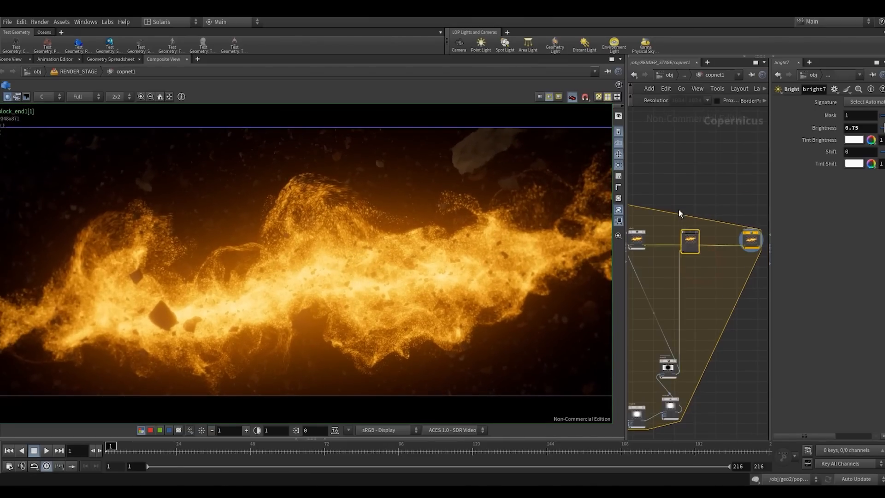
key("b")
key("b")
key("b")
middle_click_drag(705, 210, 747, 209)
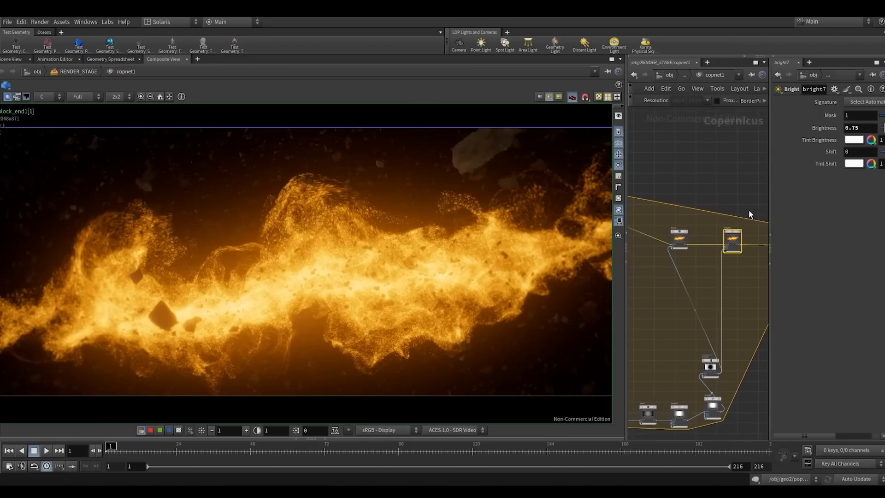
left_click_drag(747, 210, 651, 250)
key("b")
key("b")
scroll(665, 293, "down", 10)
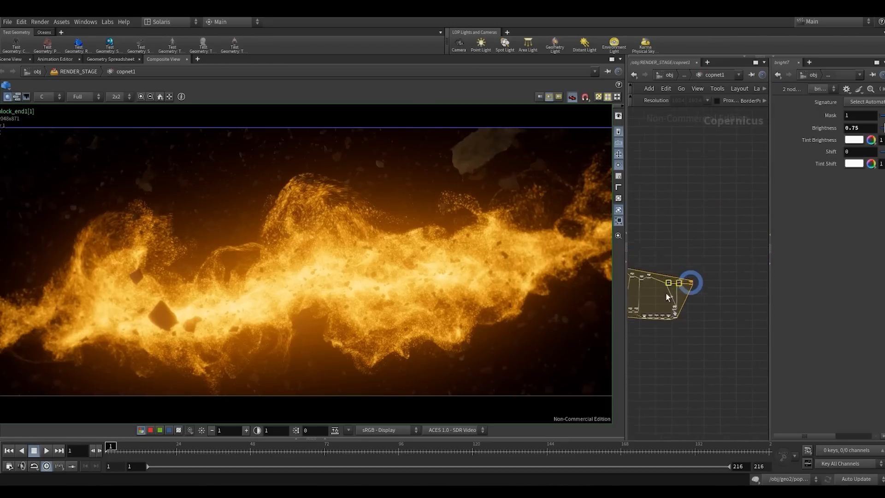
middle_click_drag(665, 293, 717, 265)
scroll(644, 256, "up", 8)
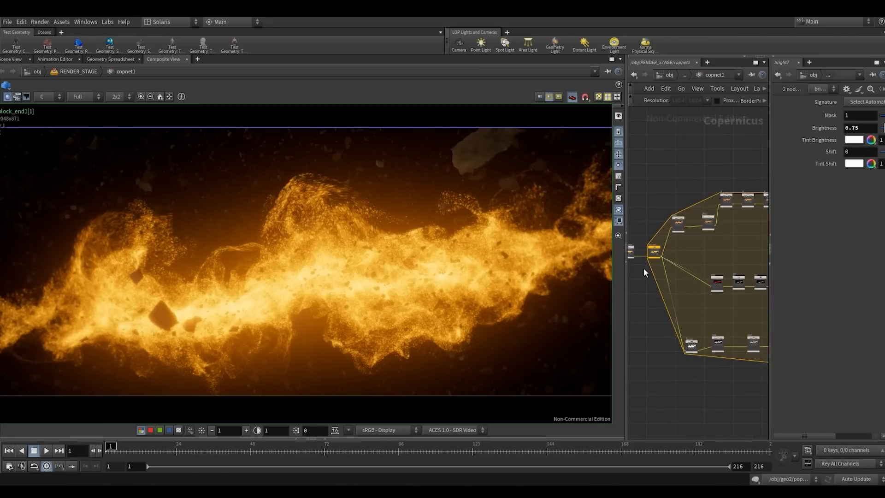
left_click_drag(647, 276, 656, 225)
key("r")
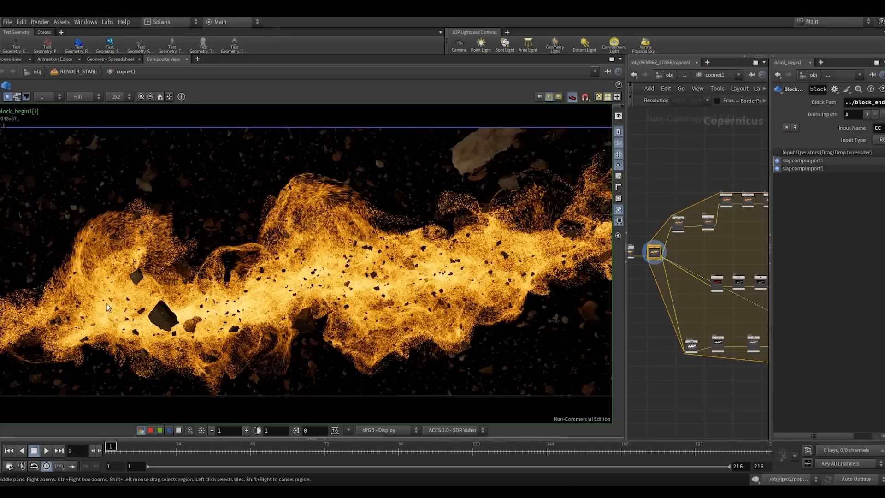
- Display the block_end1 node again to compare the finished comp with the unprocessed input
scroll(656, 342, "down", 5)
middle_click_drag(735, 361, 646, 363)
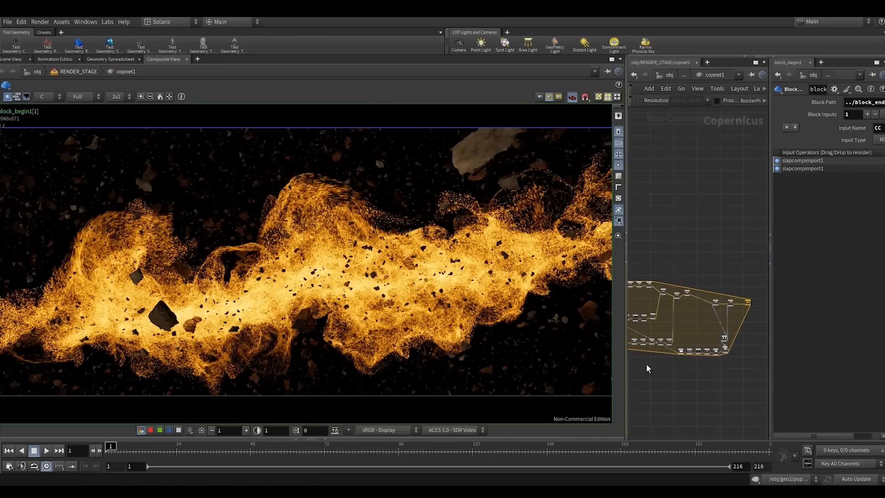
scroll(715, 330, "up", 5)
middle_click_drag(743, 313, 652, 323)
scroll(698, 316, "up", 3)
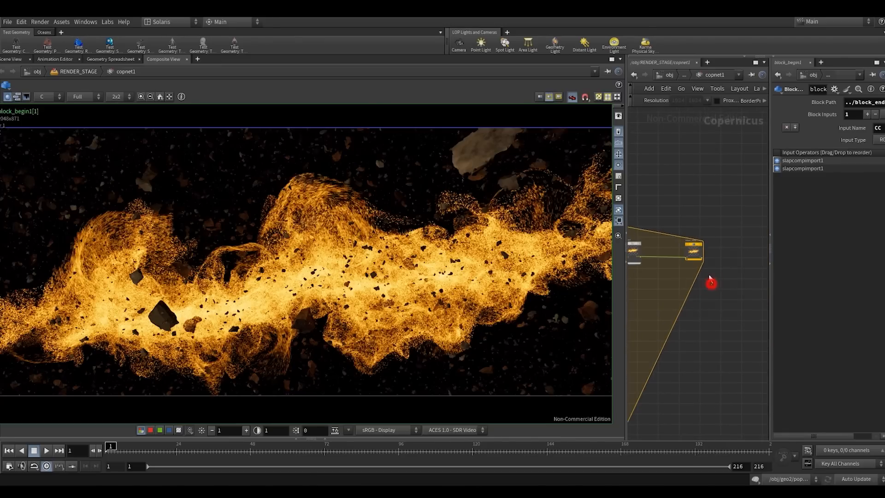
left_click_drag(709, 277, 687, 226)
key("r")
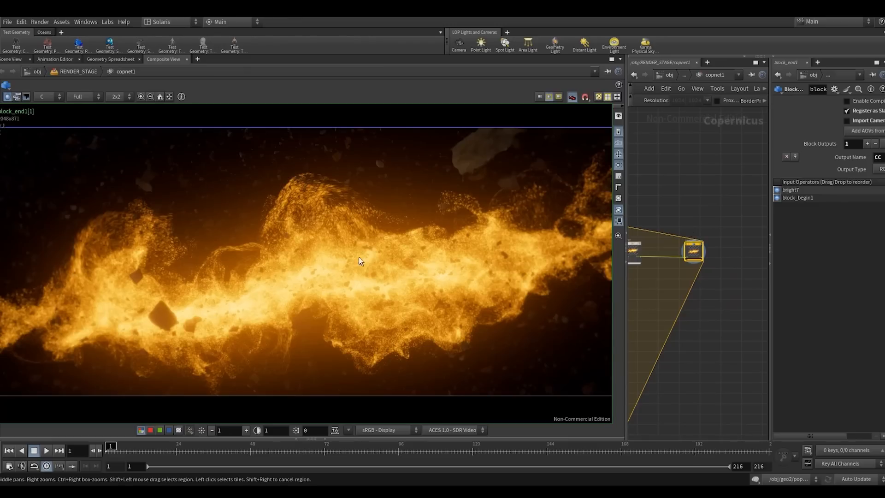
- Enlarge the network view and review the comp's node branches from the edge detection through to block_end1
scroll(699, 314, "down", 5)
middle_click_drag(662, 309, 721, 286)
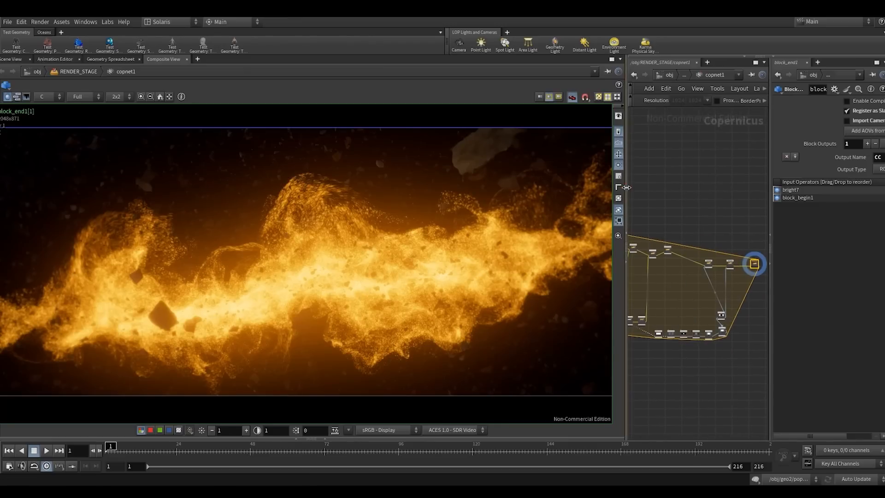
left_click_drag(625, 187, 563, 199)
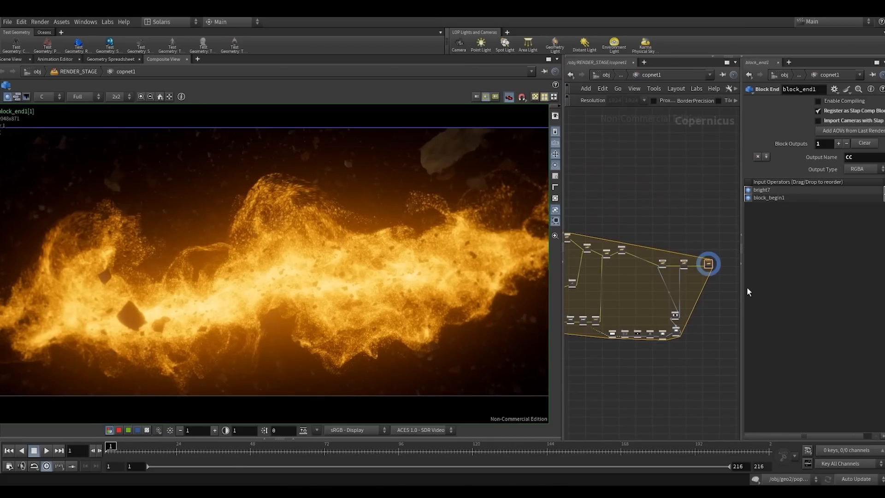
left_click_drag(741, 290, 762, 289)
scroll(689, 249, "up", 4)
scroll(638, 248, "down", 4)
middle_click_drag(619, 302, 668, 278)
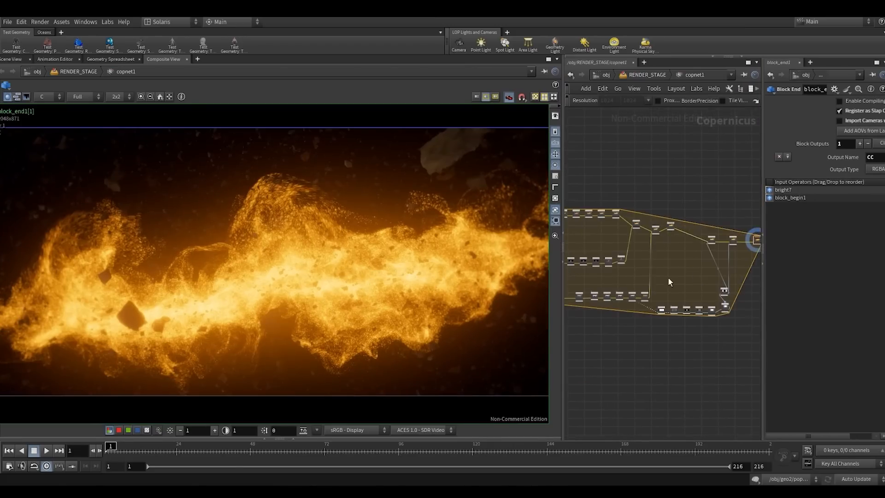
scroll(614, 339, "up", 8)
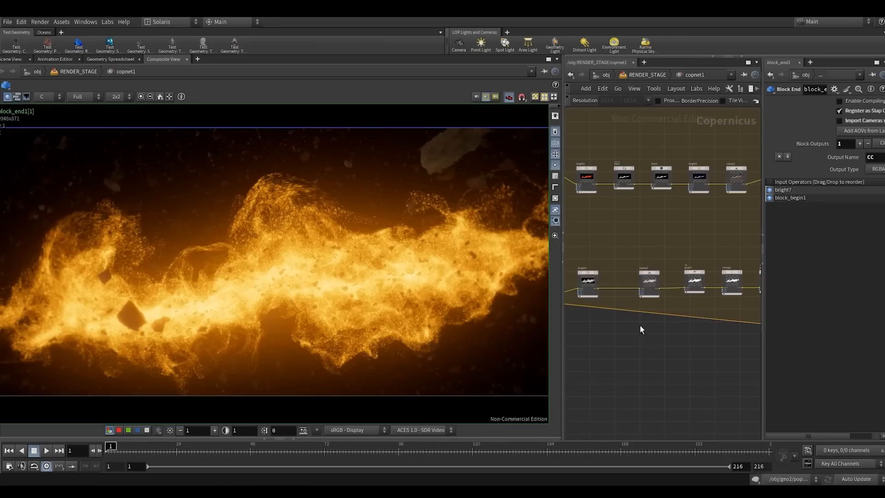
middle_click_drag(639, 328, 711, 362)
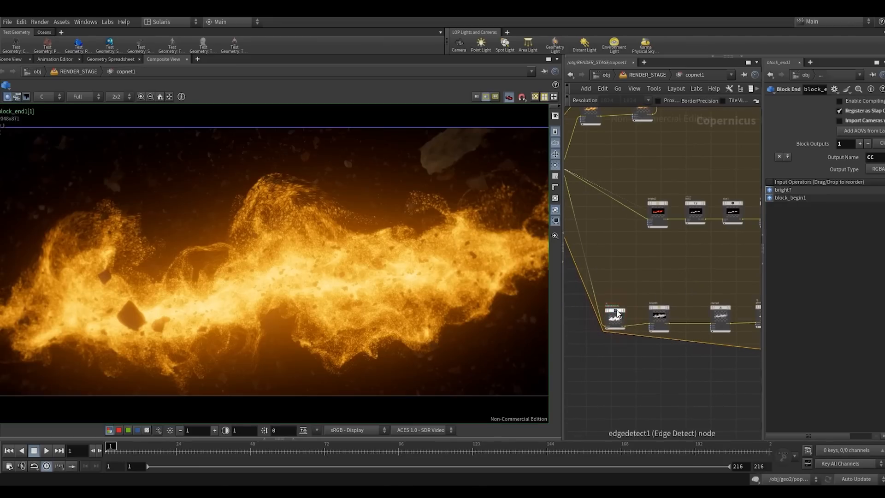
scroll(679, 266, "down", 4)
middle_click_drag(679, 268, 589, 303)
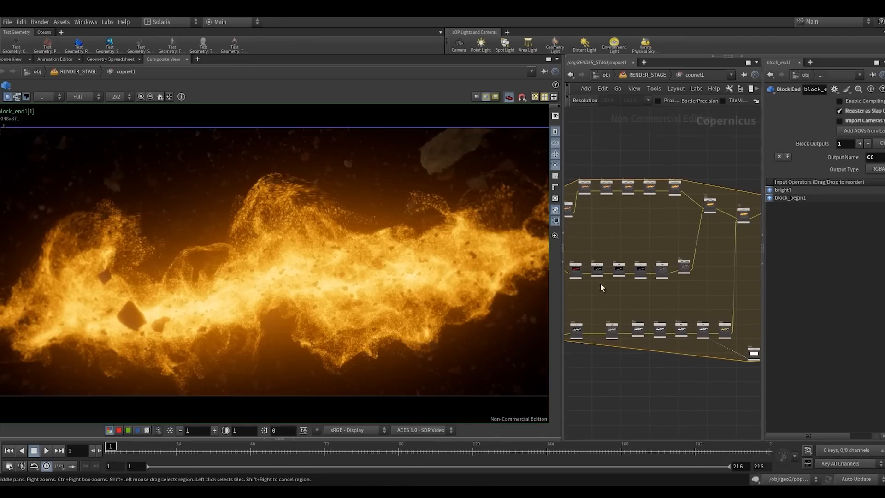
scroll(600, 283, "down", 3)
middle_click_drag(667, 263, 539, 310)
scroll(610, 289, "up", 4)
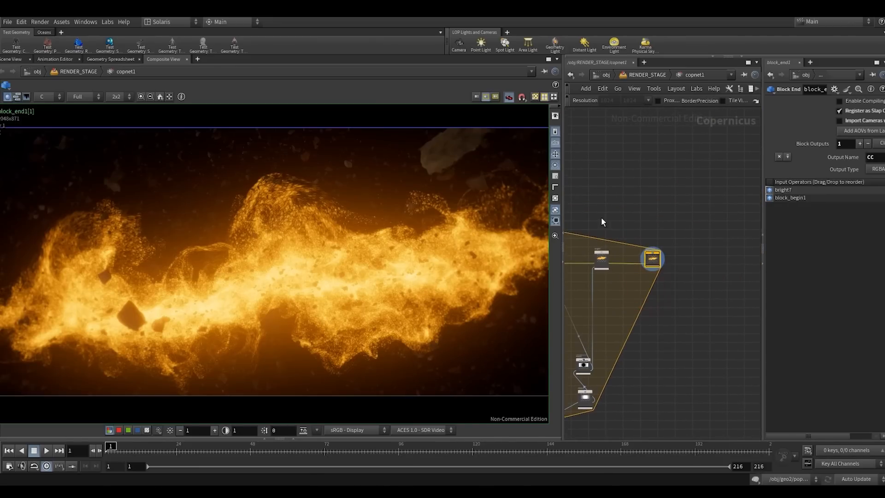
middle_click_drag(601, 222, 682, 220)
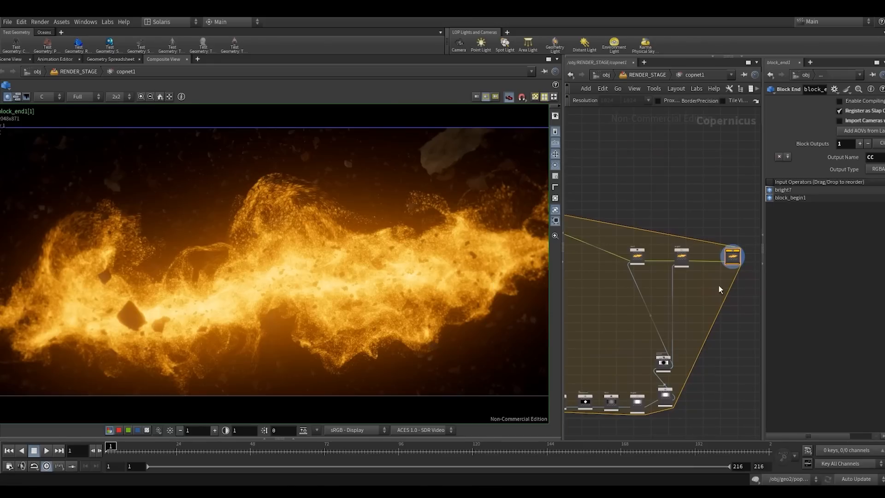
- Insert an HSV Adjust node on the wire between bright7 and block_end1
scroll(689, 281, "up", 3)
key("Tab")
type("h")
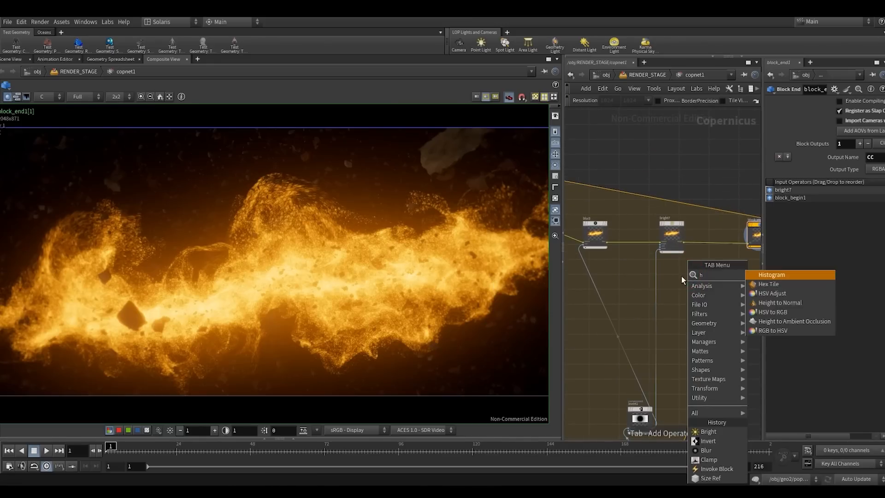
left_click(764, 295)
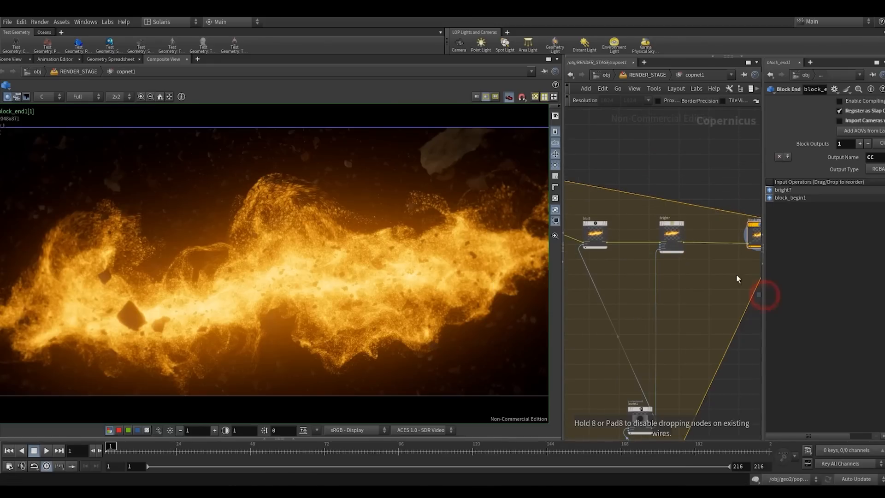
left_click(709, 242)
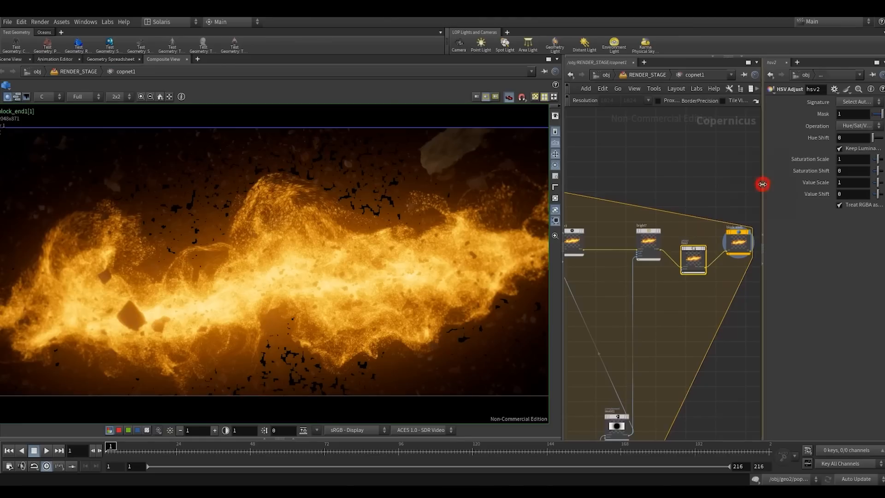
- Widen the parameter area and disable Treat RGBA as Premultiplied on the new HSV Adjust node
left_click_drag(762, 184, 700, 185)
left_click_drag(563, 189, 535, 189)
left_click(767, 207)
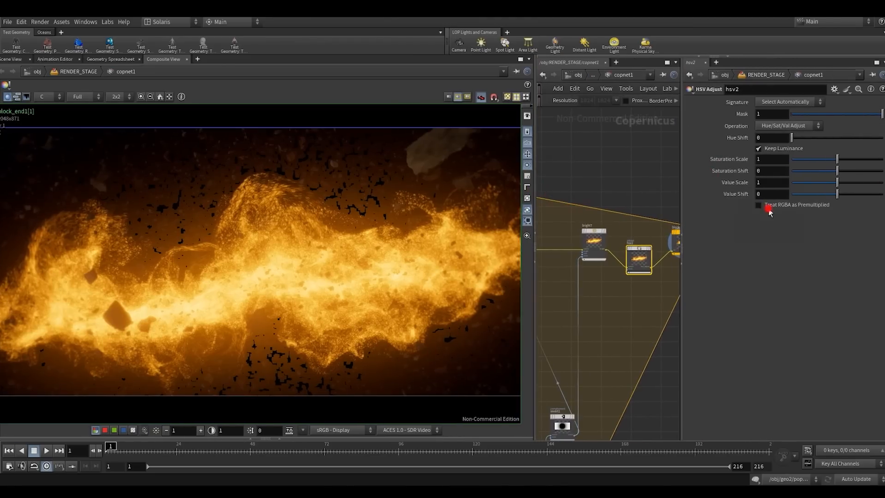
- Set the Saturation Scale of hsv2 to 1.012
left_click(764, 160)
type(".0")
type("1")
key("Return")
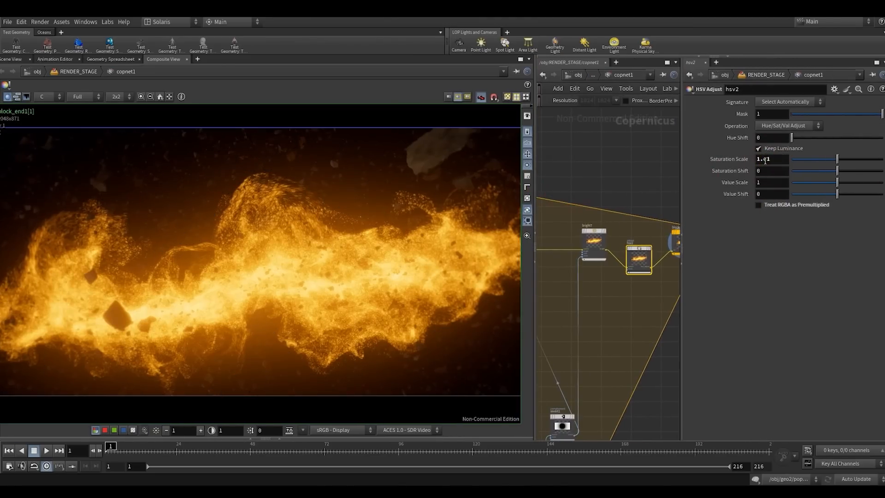
left_click(772, 161)
type("2")
key("Return")
- Try small positive and negative Hue Shift values on hsv2, such as 0.01 and 0.031
left_click(767, 137)
type(".01")
key("Return")
middle_click_drag(768, 138, 678, 178)
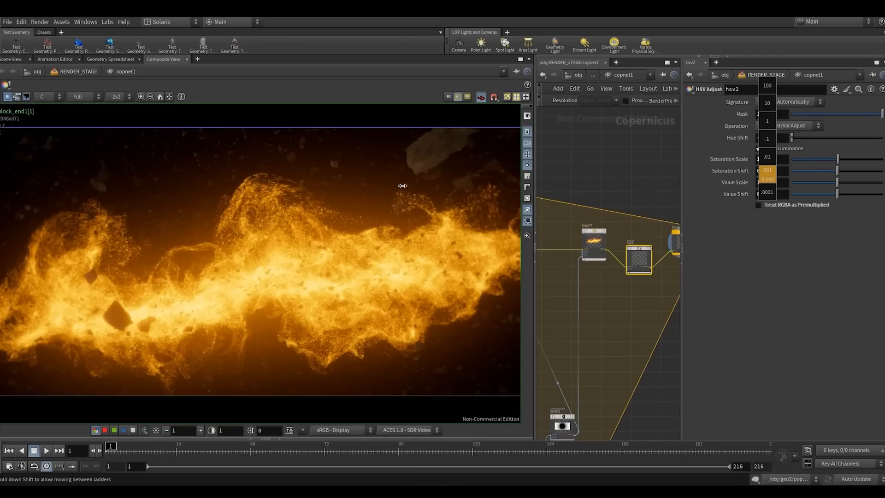
middle_click_drag(402, 186, 302, 195)
middle_click_drag(778, 139, 584, 176)
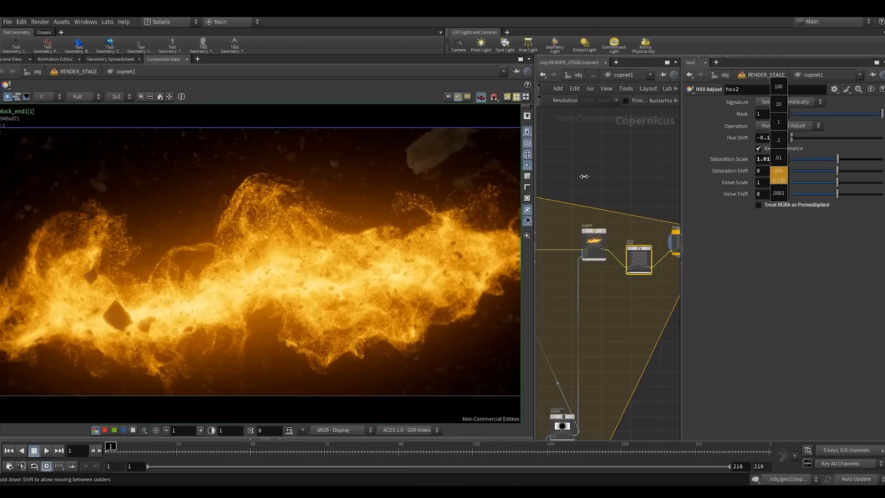
middle_click_drag(332, 193, 848, 179)
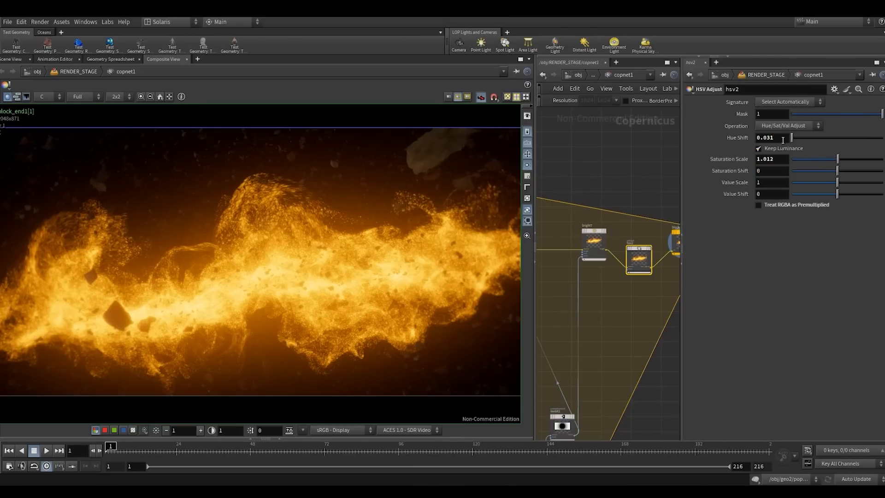
left_click_drag(792, 138, 737, 141)
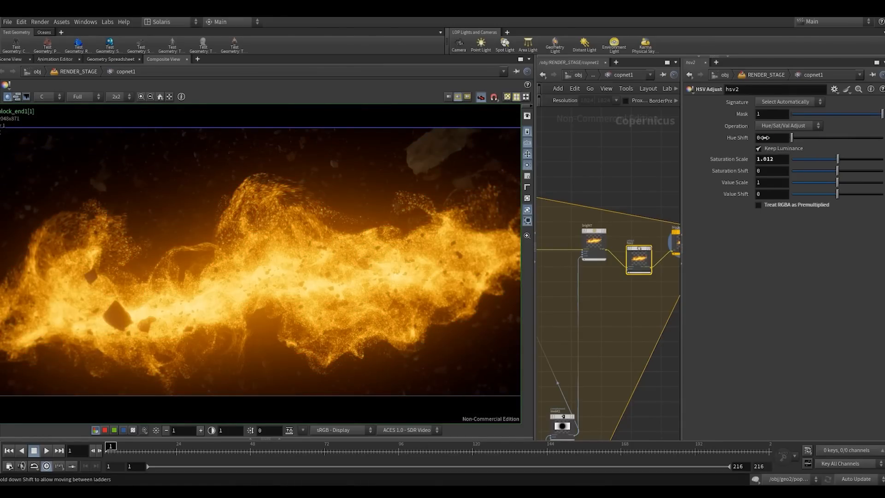
- Try a Hue Shift of -4 on hsv2
mouse_move(764, 138)
middle_mouse_down()
mouse_move(598, 135)
mouse_move(804, 142)
mouse_move(594, 135)
mouse_move(780, 140)
middle_mouse_up()
left_click_drag(779, 139, 759, 138)
type("-4")
left_click(570, 190)
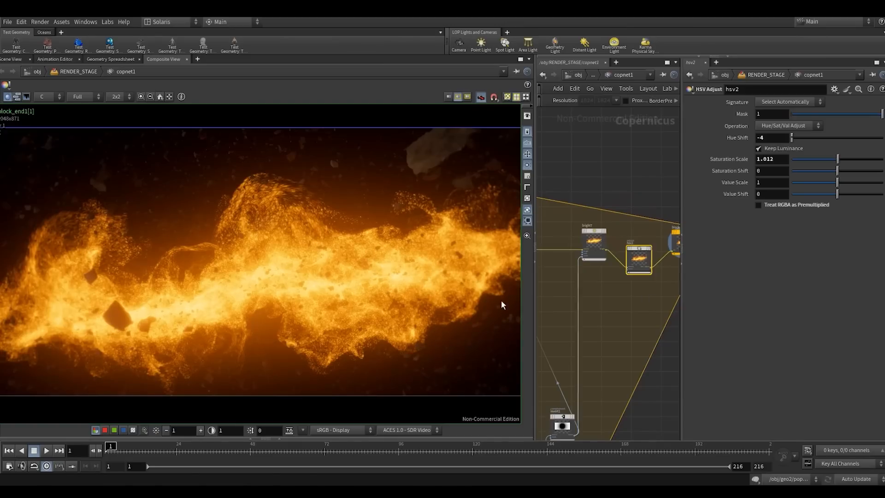
- Set the Value Scale of hsv2 to 0.93 and its Value Shift to -0.002
left_click_drag(636, 292, 627, 235)
mouse_move(829, 181)
left_mouse_down()
mouse_move(822, 185)
mouse_move(836, 182)
mouse_move(828, 184)
mouse_move(836, 193)
left_mouse_up()
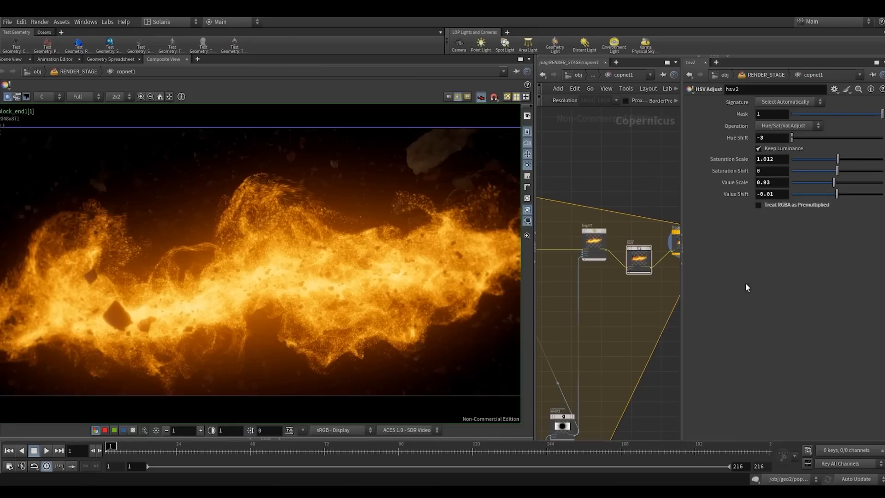
double_click(770, 194)
type("-0.002")
key("Return")
- Review the brightness setting of bright7 and the neighbouring HSV Adjust node in the network
scroll(650, 304, "down", 4)
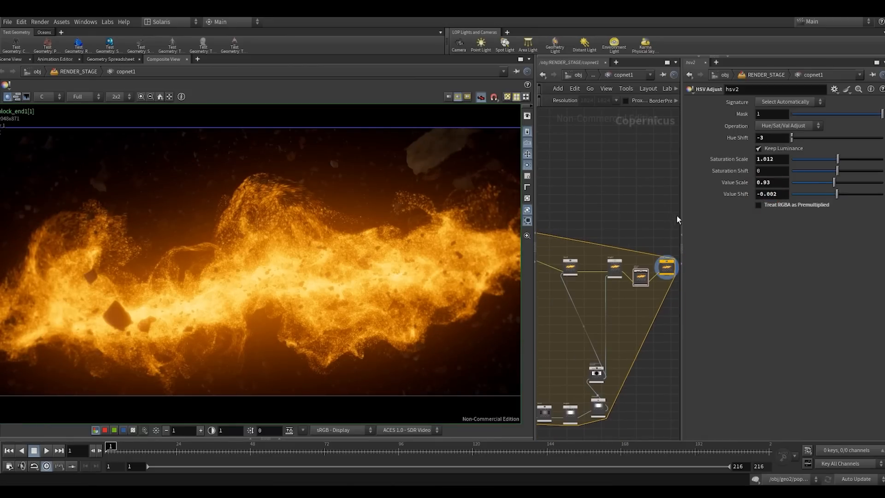
left_click_drag(682, 215, 700, 215)
scroll(643, 237, "up", 5)
left_click(619, 282)
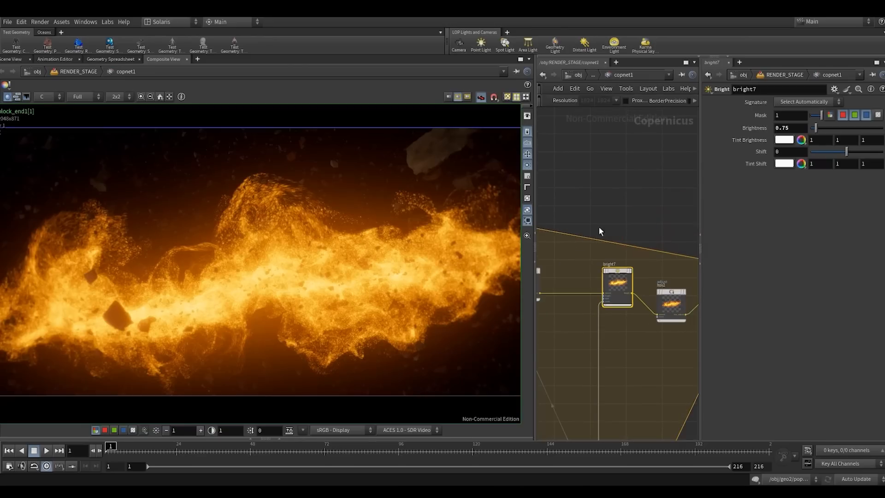
scroll(620, 221, "down", 2)
middle_click_drag(629, 212, 630, 193)
left_click(796, 128)
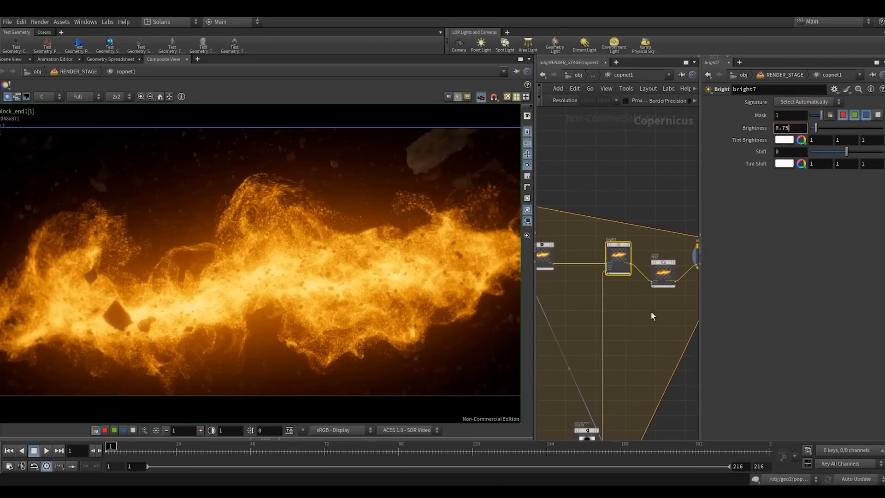
left_click(662, 273)
middle_click_drag(573, 292, 639, 289)
- Set the Size of blur3 to 0.005
left_click(608, 252)
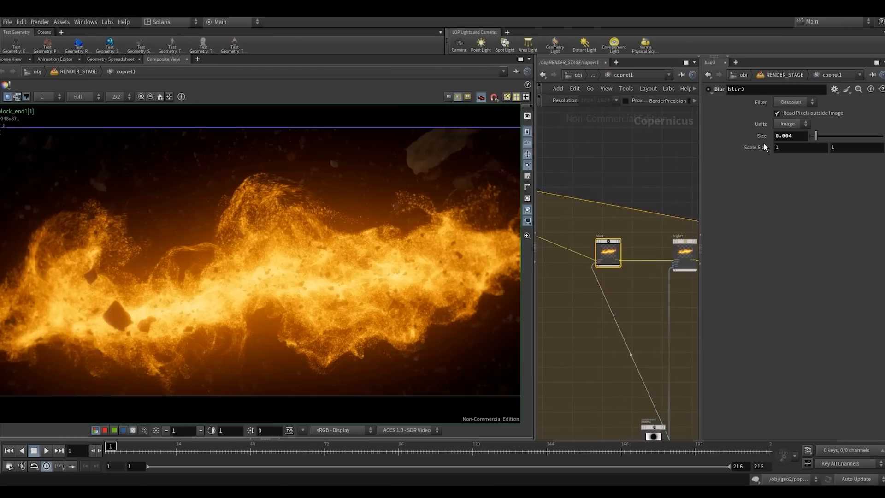
left_click(786, 140)
key("BackSpace")
type("5")
- Expand the composite view to full width to inspect the whole frame, and restore the split layout
mouse_move(287, 267)
right_mouse_down()
mouse_move(266, 276)
mouse_move(282, 274)
right_mouse_up()
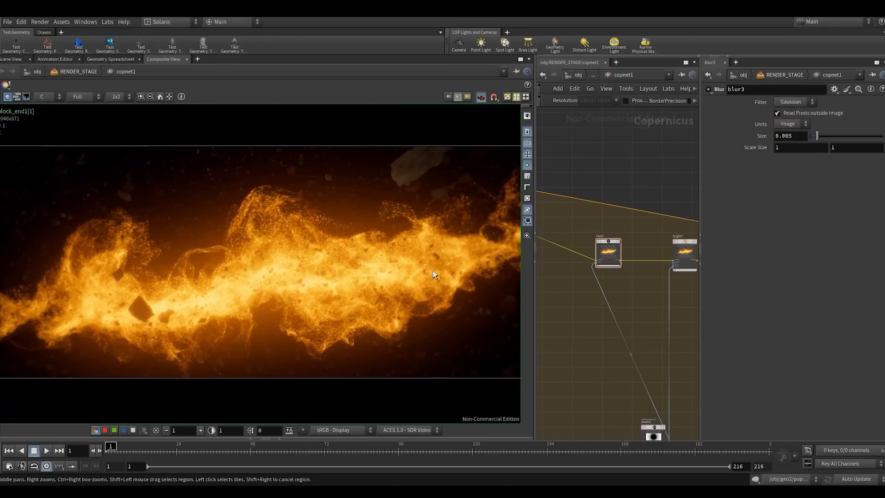
left_click(535, 262)
middle_click_drag(483, 273, 450, 268)
right_click_drag(466, 258, 488, 249)
middle_click_drag(448, 265, 464, 271)
right_click_drag(460, 266, 468, 261)
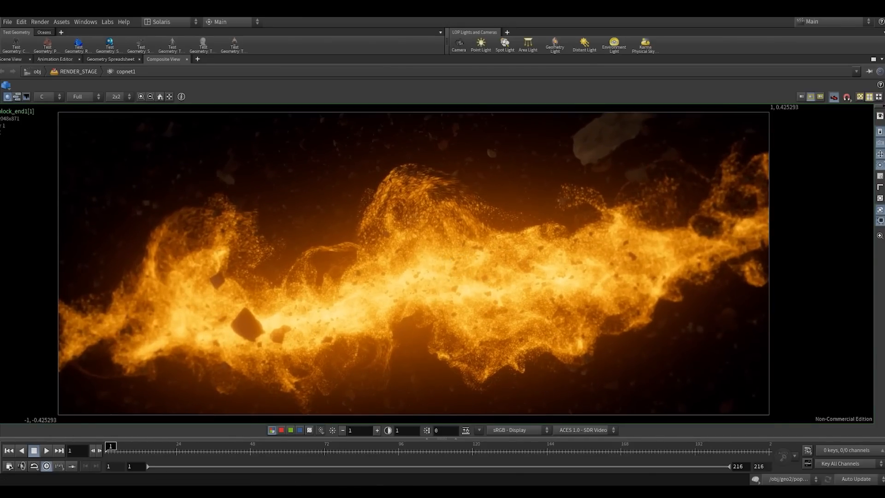
left_click(882, 164)
- Widen the network area and go up from copnet1 to the RENDER_STAGE network
scroll(594, 334, "down", 5)
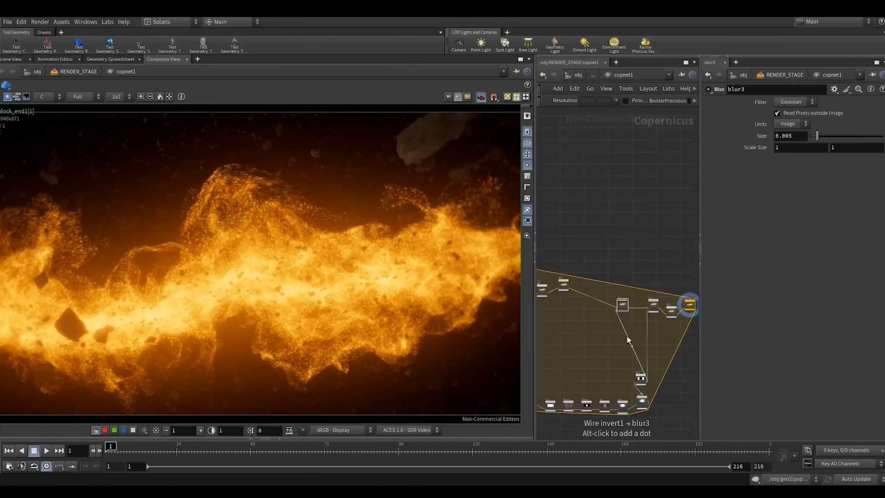
left_click_drag(700, 225, 756, 223)
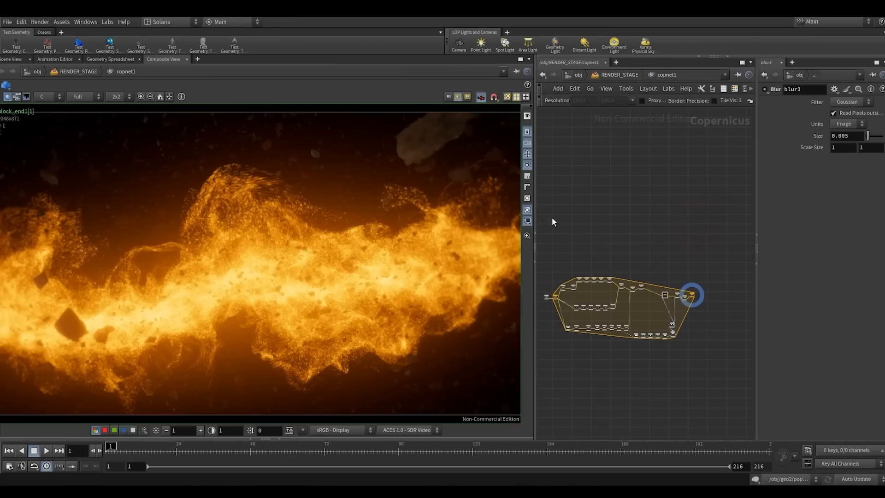
left_click_drag(535, 218, 507, 216)
left_click(583, 75)
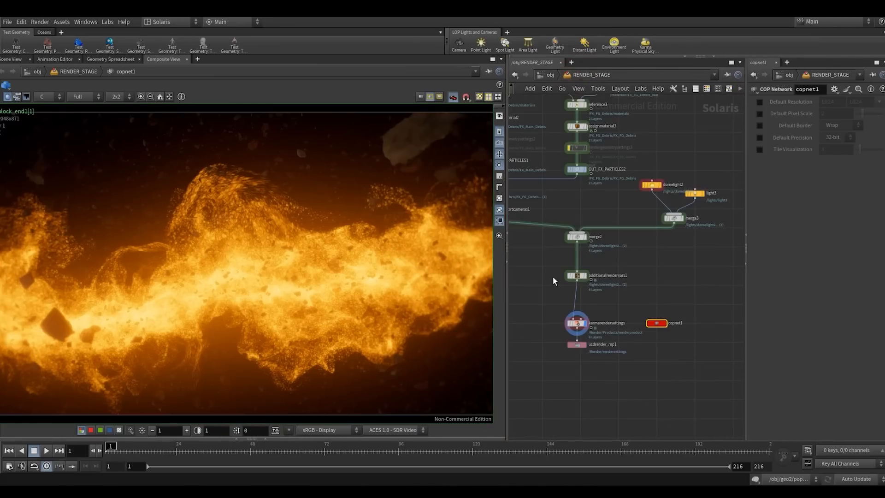
- Return to the Scene View and display the Karma XPU render with the copnet1 slap comp applied
left_click(14, 59)
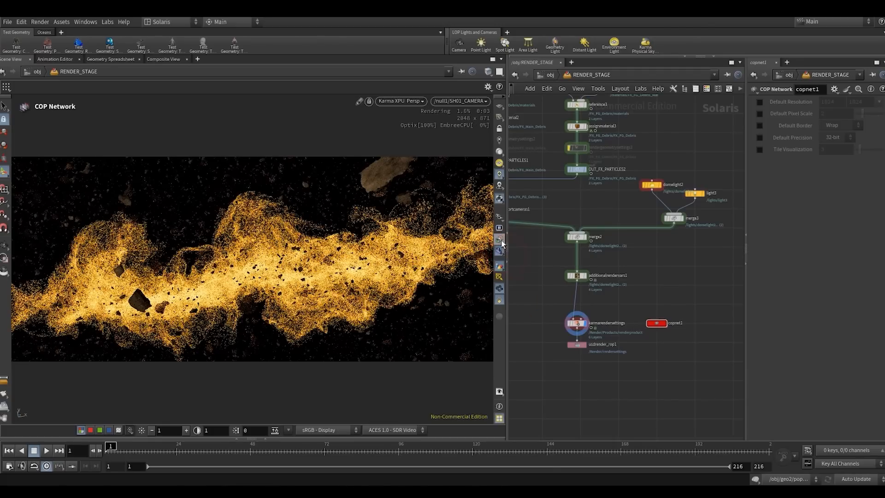
left_click(499, 240)
left_click(500, 268)
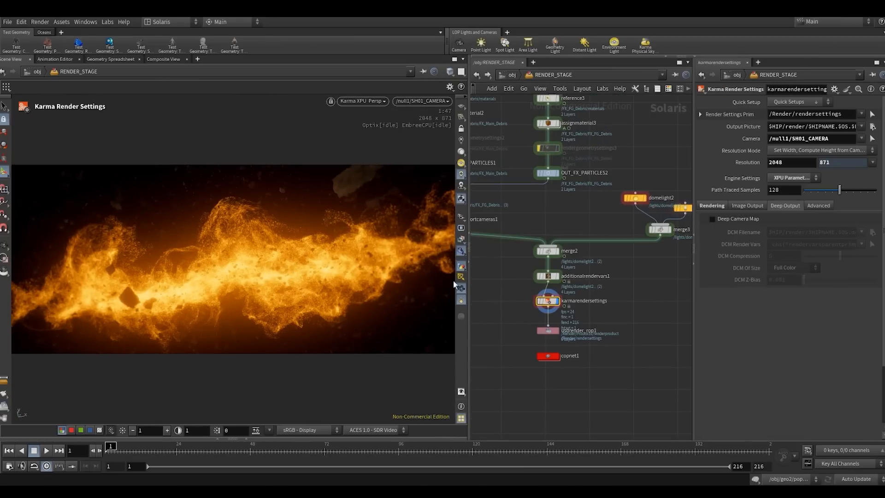
- Tidy the node chain below merge2, moving copnet1 and usdrender_rop1 further down beneath karmarendersettings
key("h")
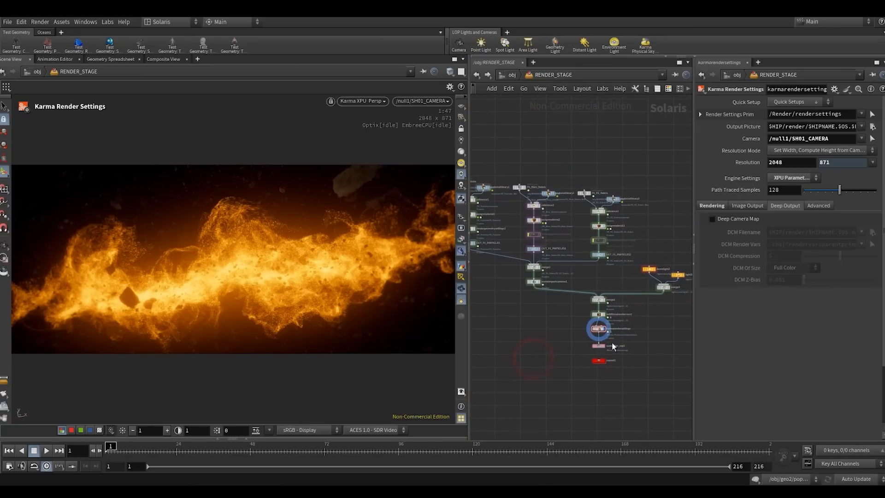
scroll(615, 346, "up", 3)
middle_click_drag(540, 334, 529, 305)
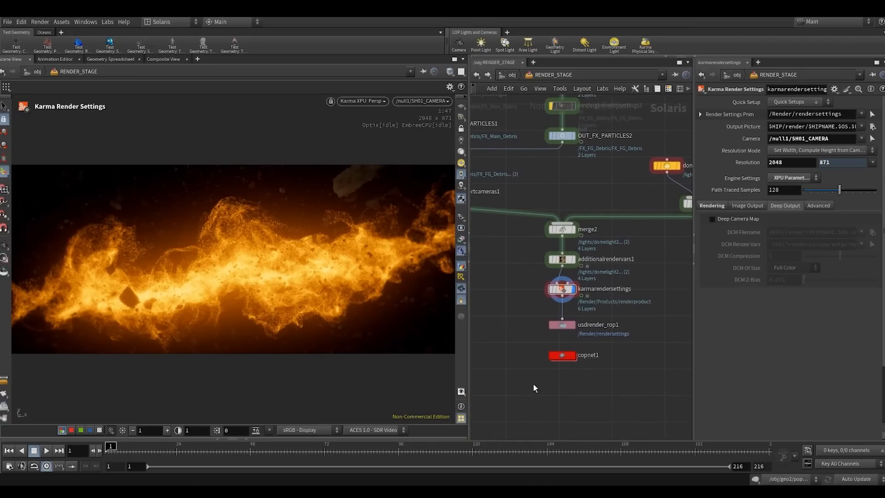
left_click_drag(533, 384, 560, 262)
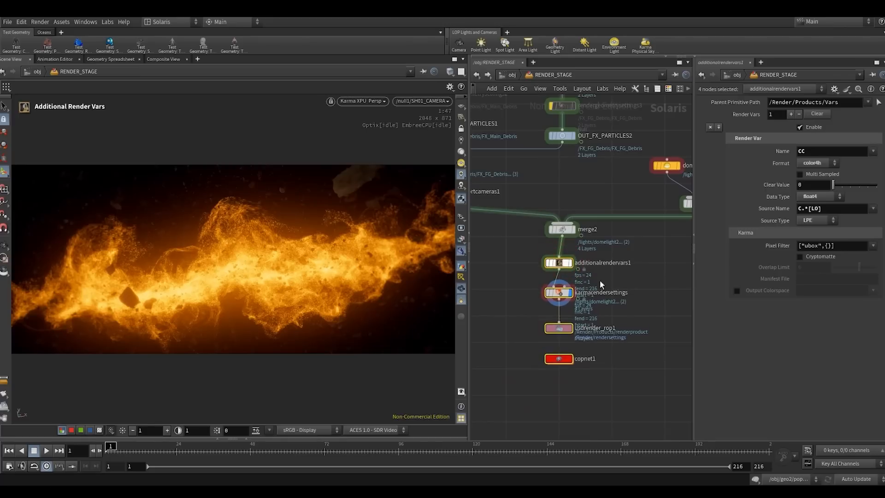
left_click(554, 384)
left_click_drag(558, 358, 558, 368)
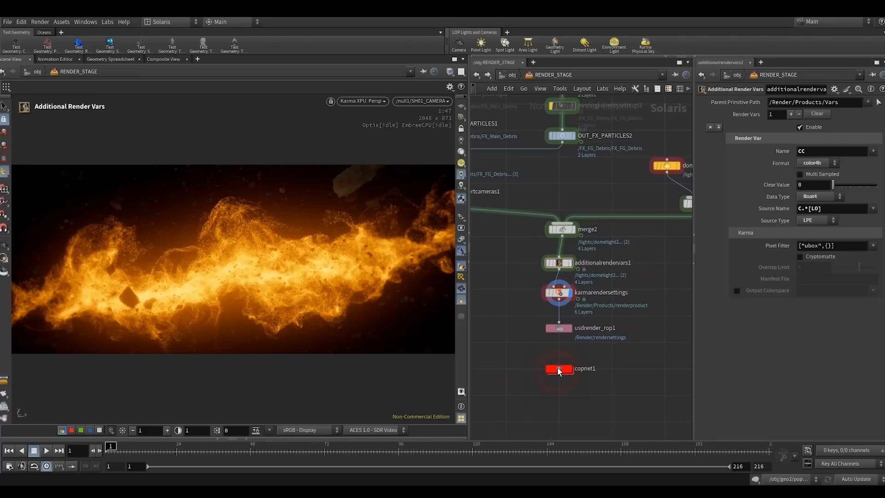
left_click_drag(561, 332, 561, 345)
left_click(529, 314)
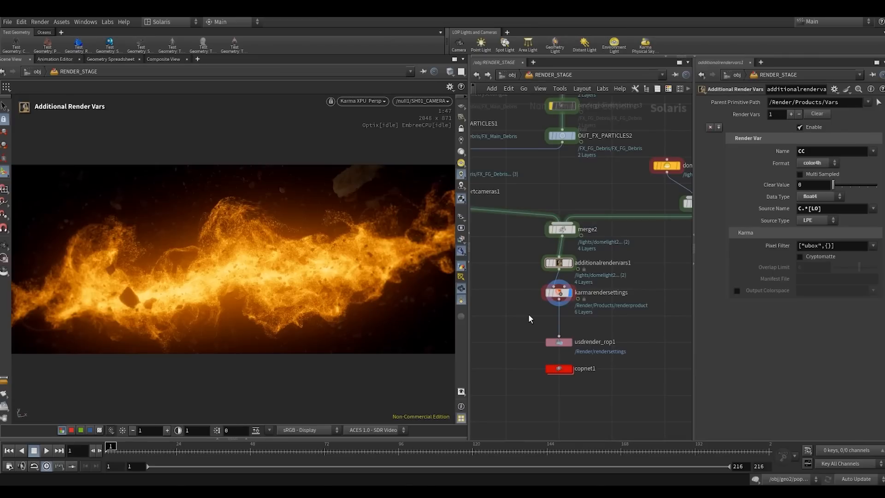
left_click(524, 323)
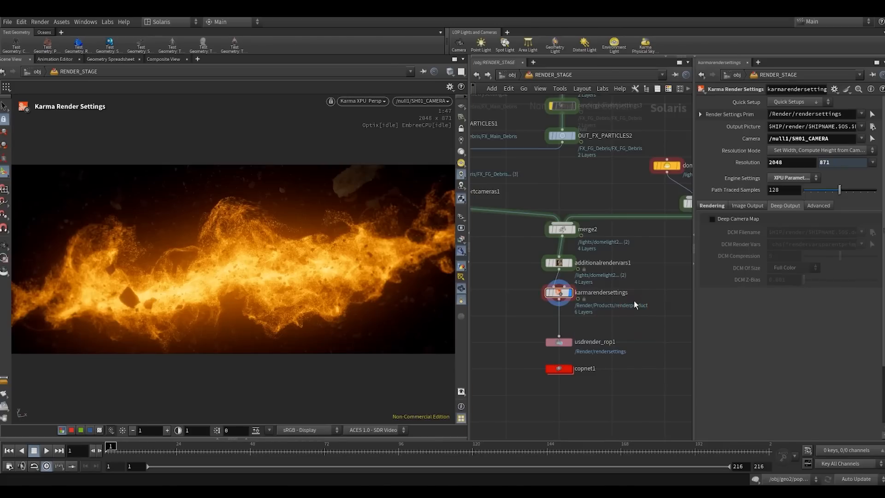
scroll(632, 318, "down", 3)
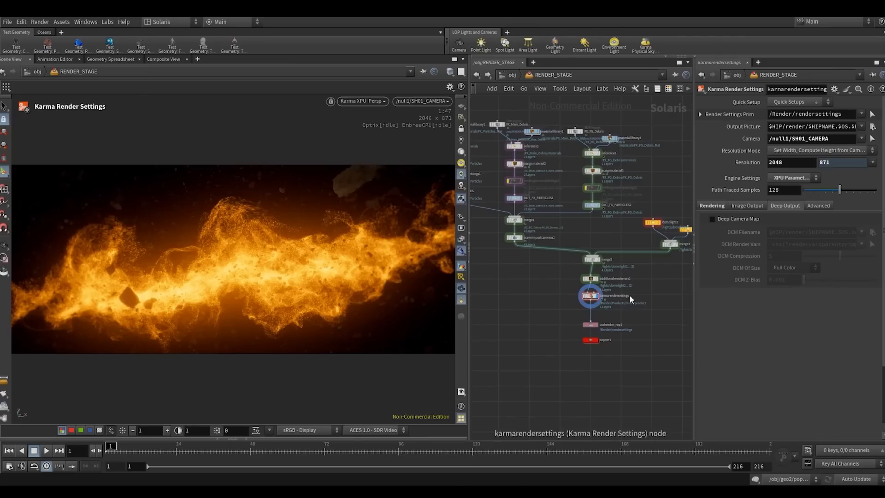
scroll(640, 308, "up", 2)
scroll(639, 308, "up", 3)
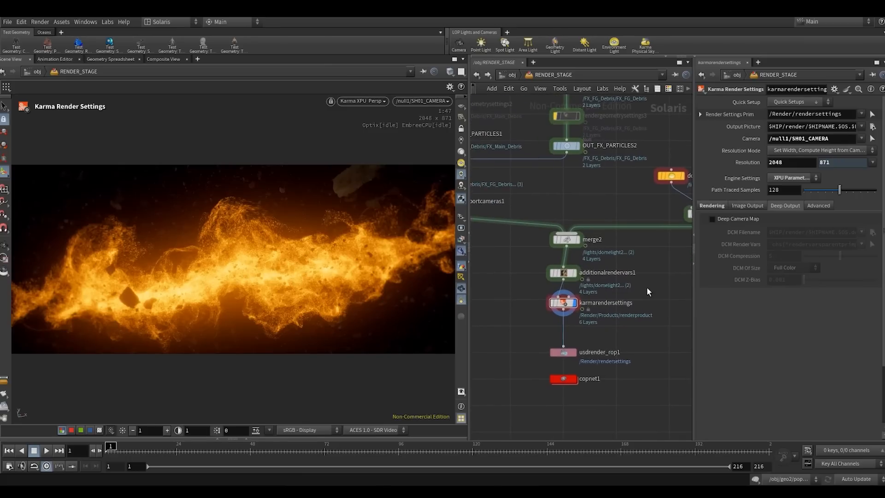